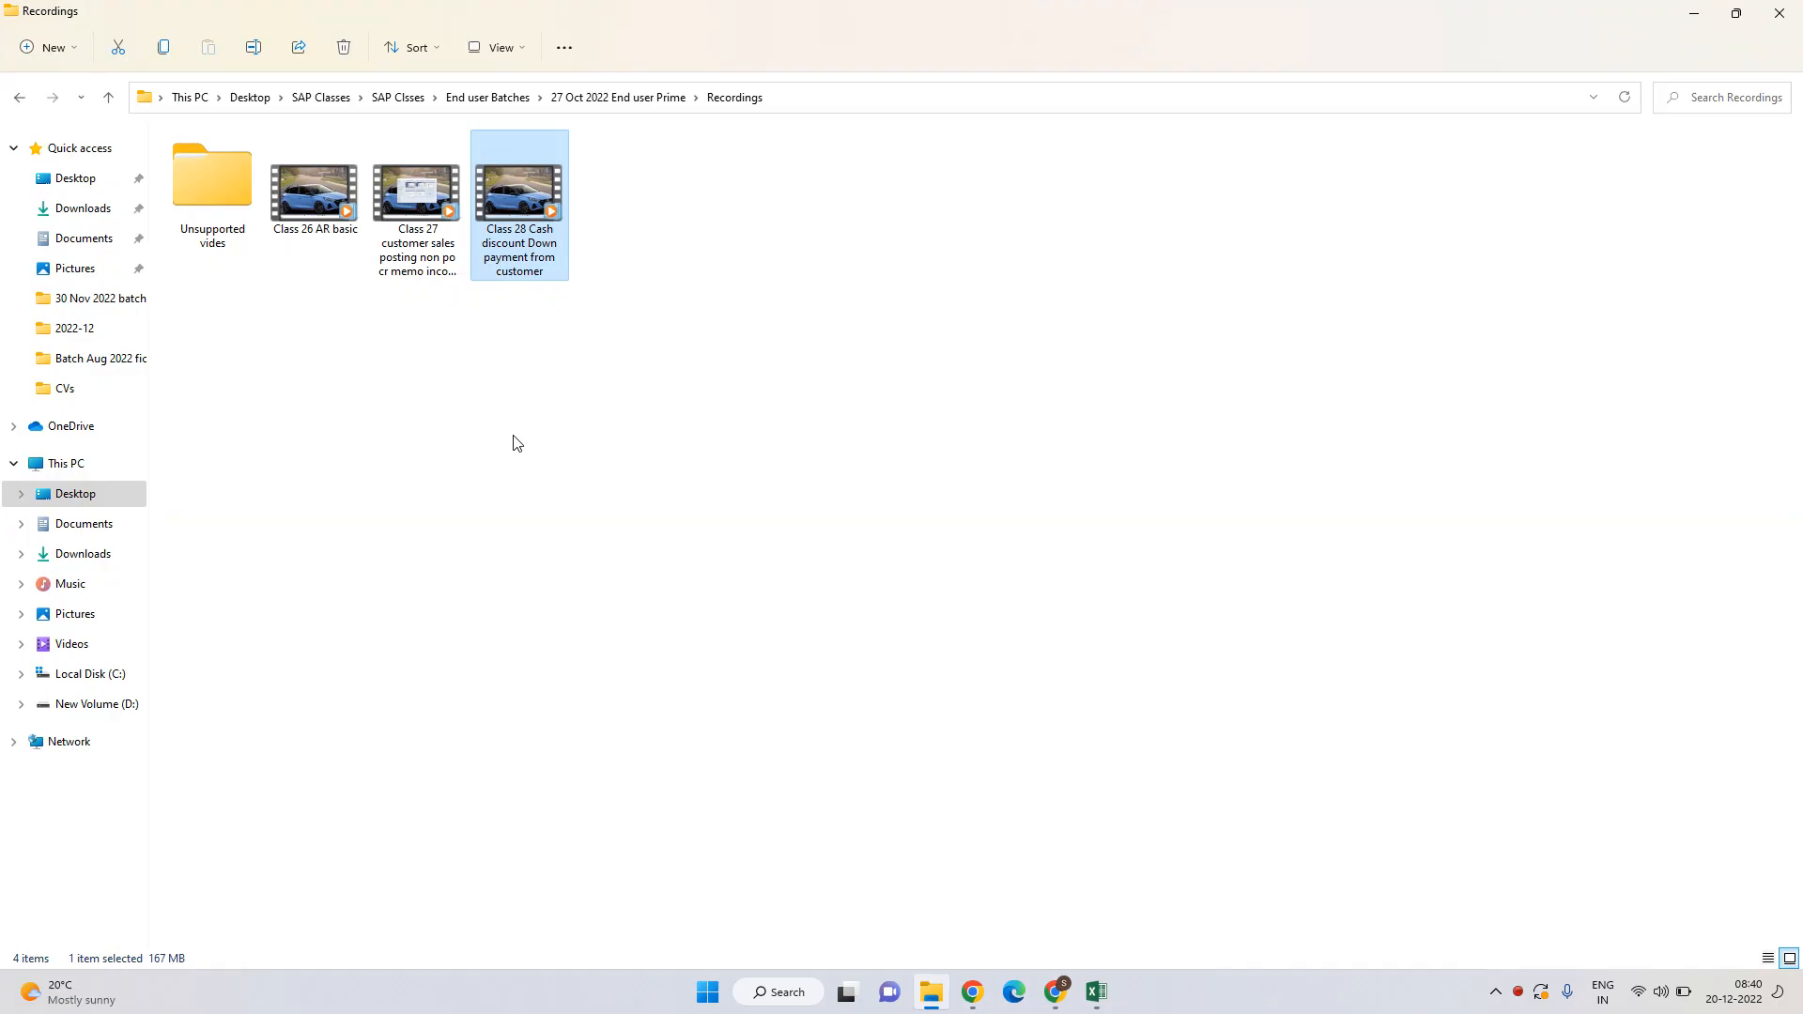
Put File Explorer away, review the DUNNING section of the AP Demo sheet, and show the desktop.
click(1694, 18)
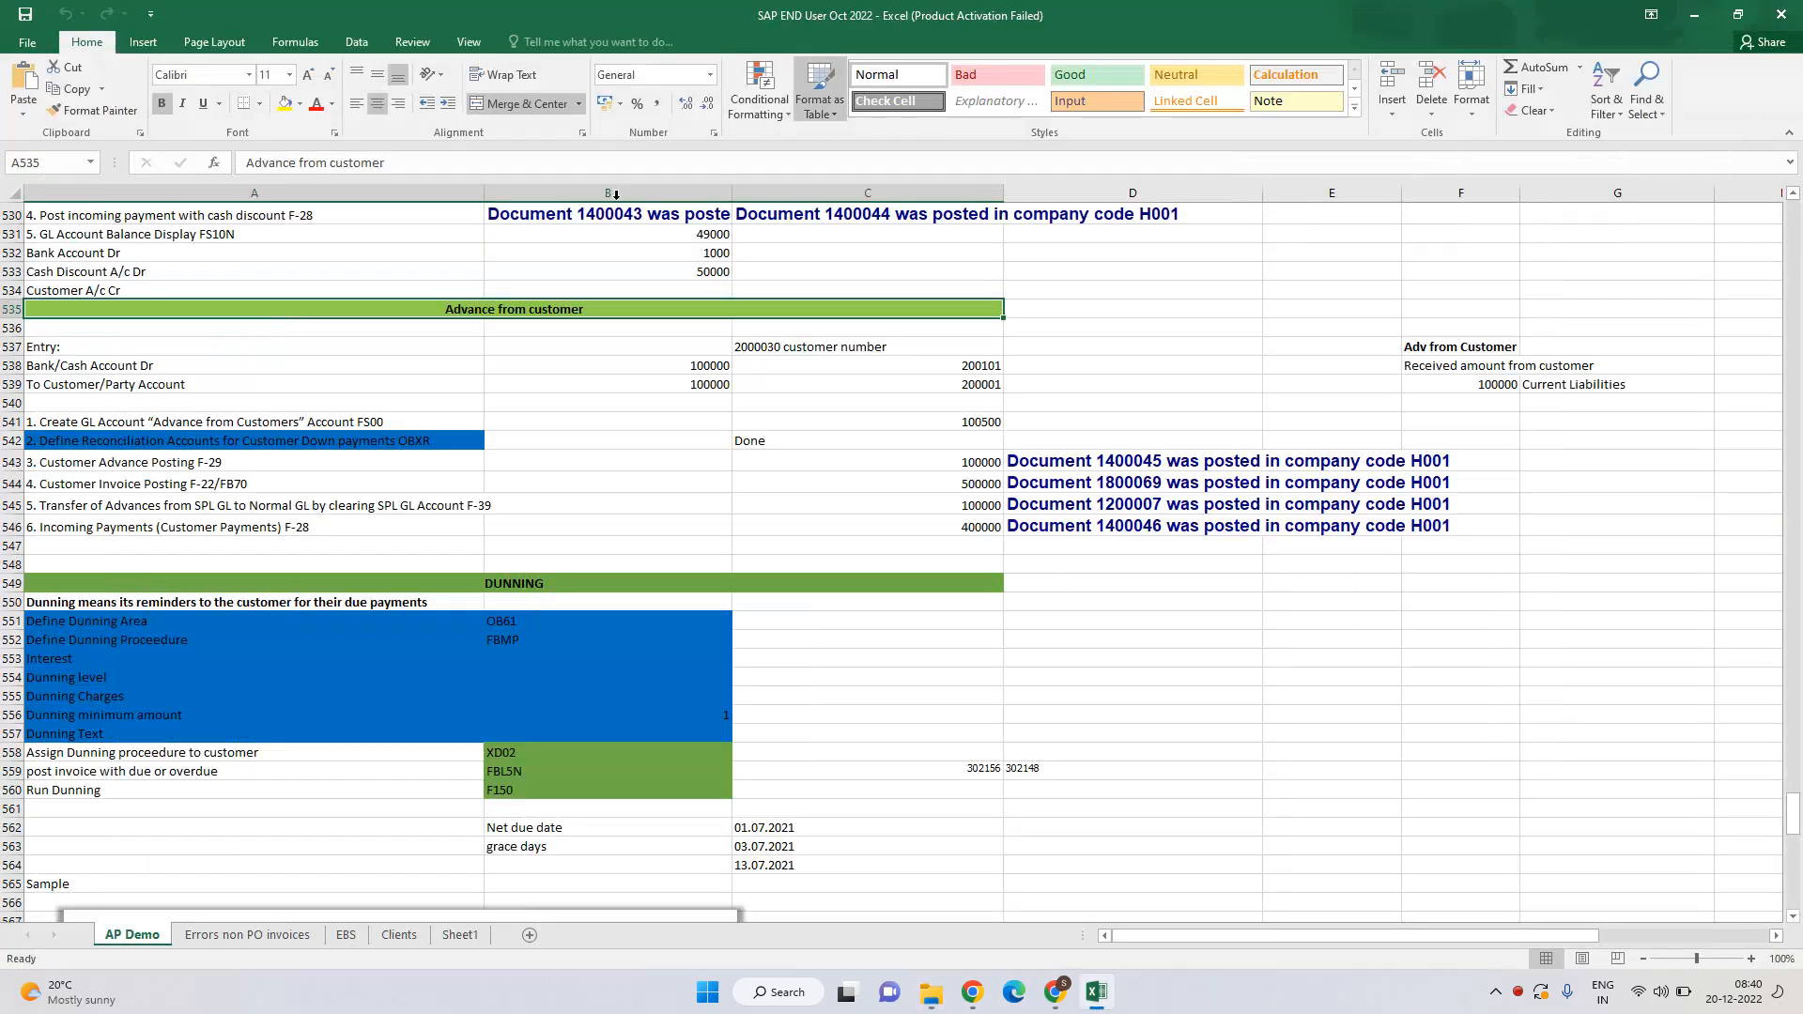
scroll(672, 375, down, 5)
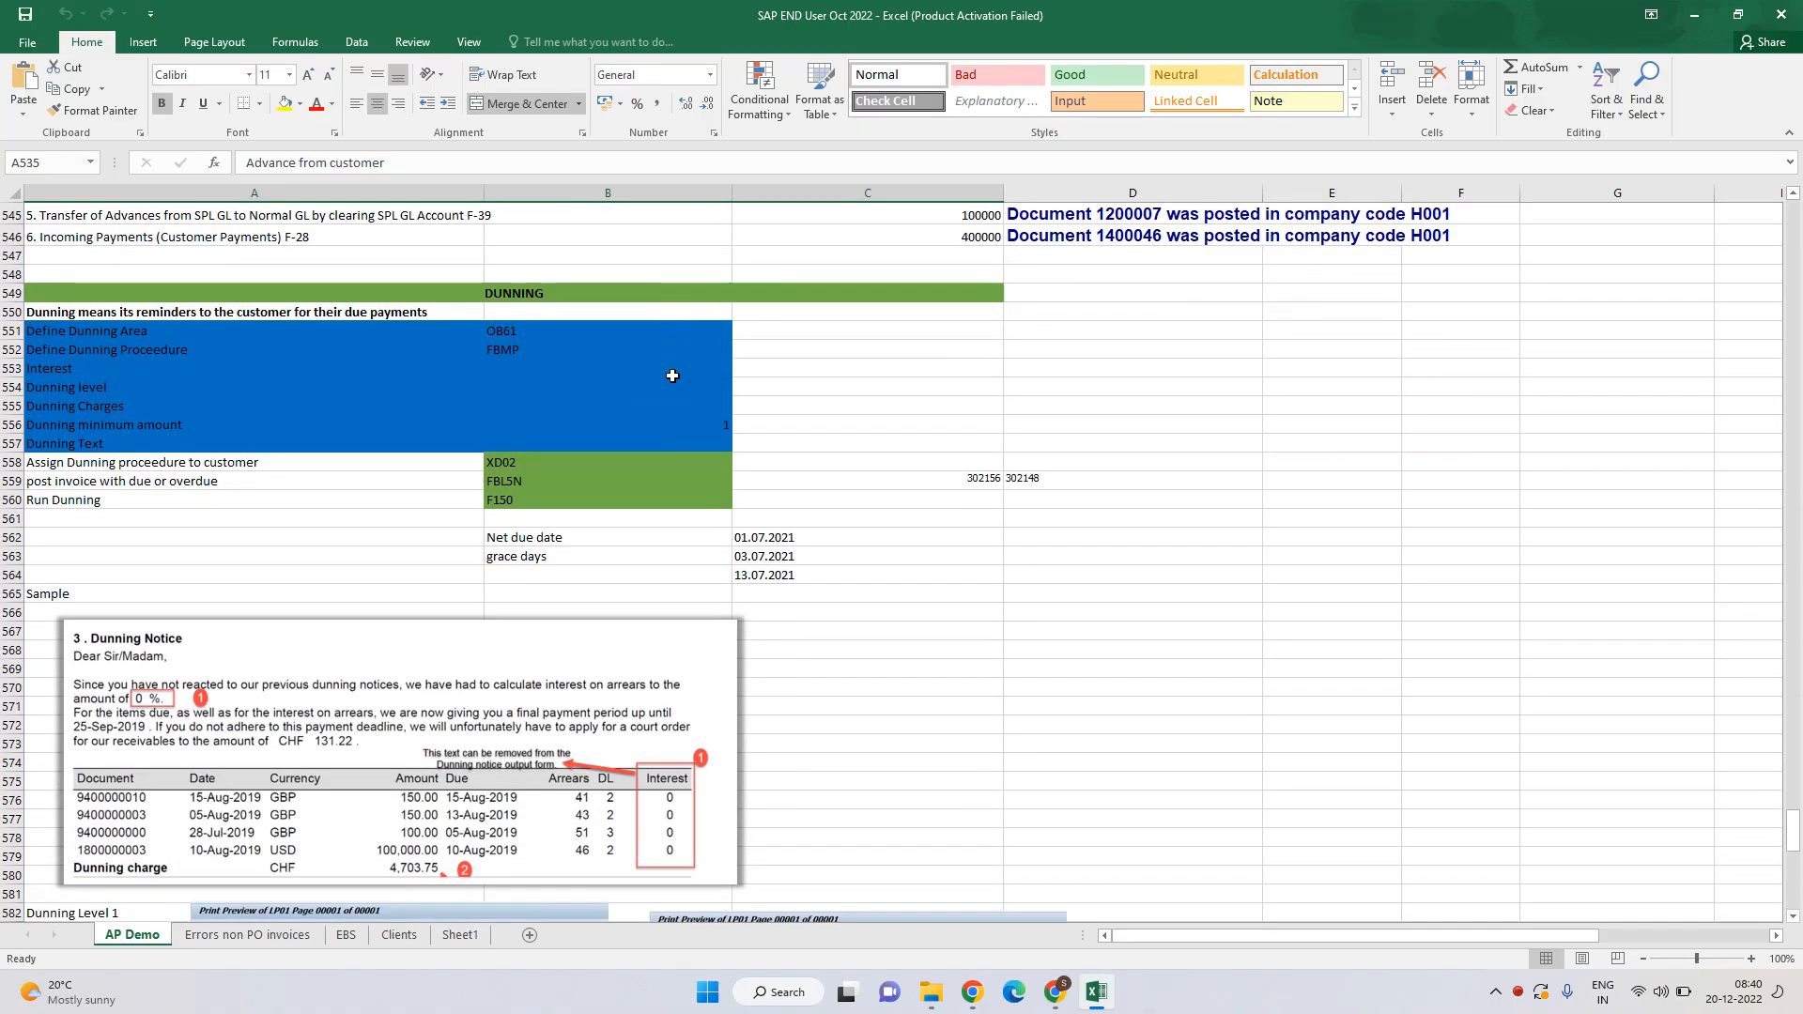
click(460, 292)
scroll(489, 319, down, 1)
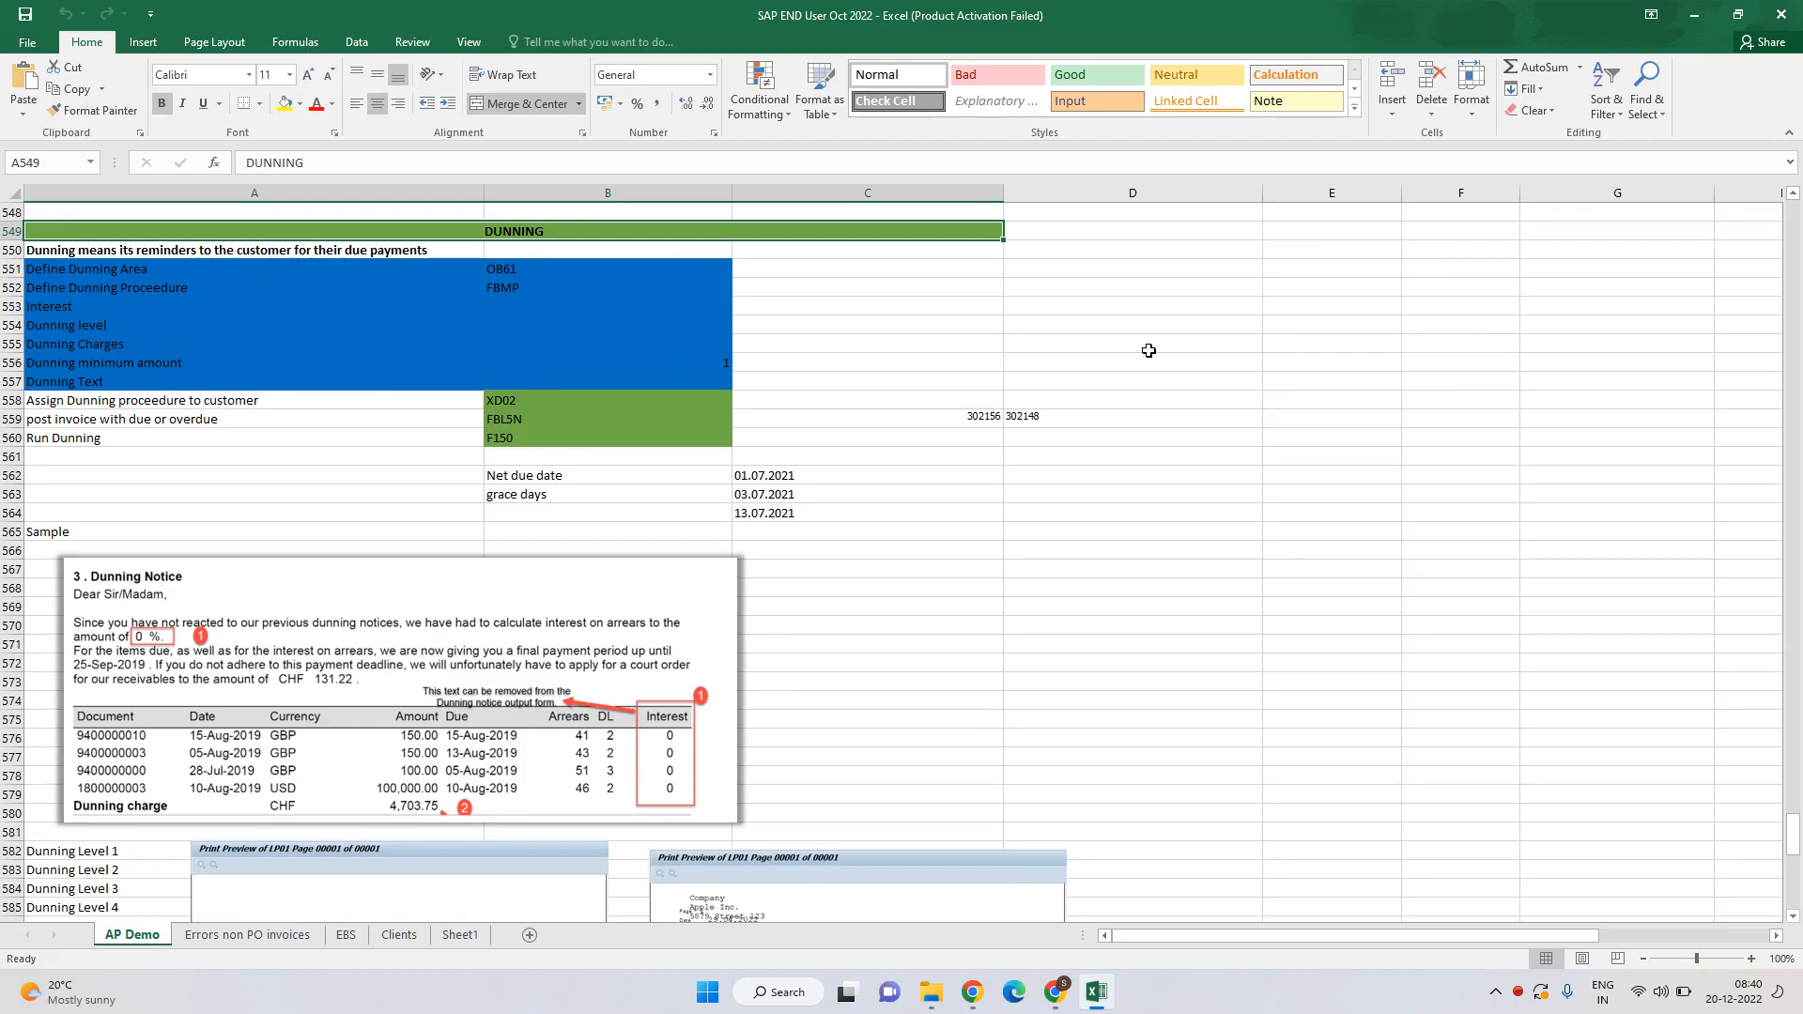
key(super+d)
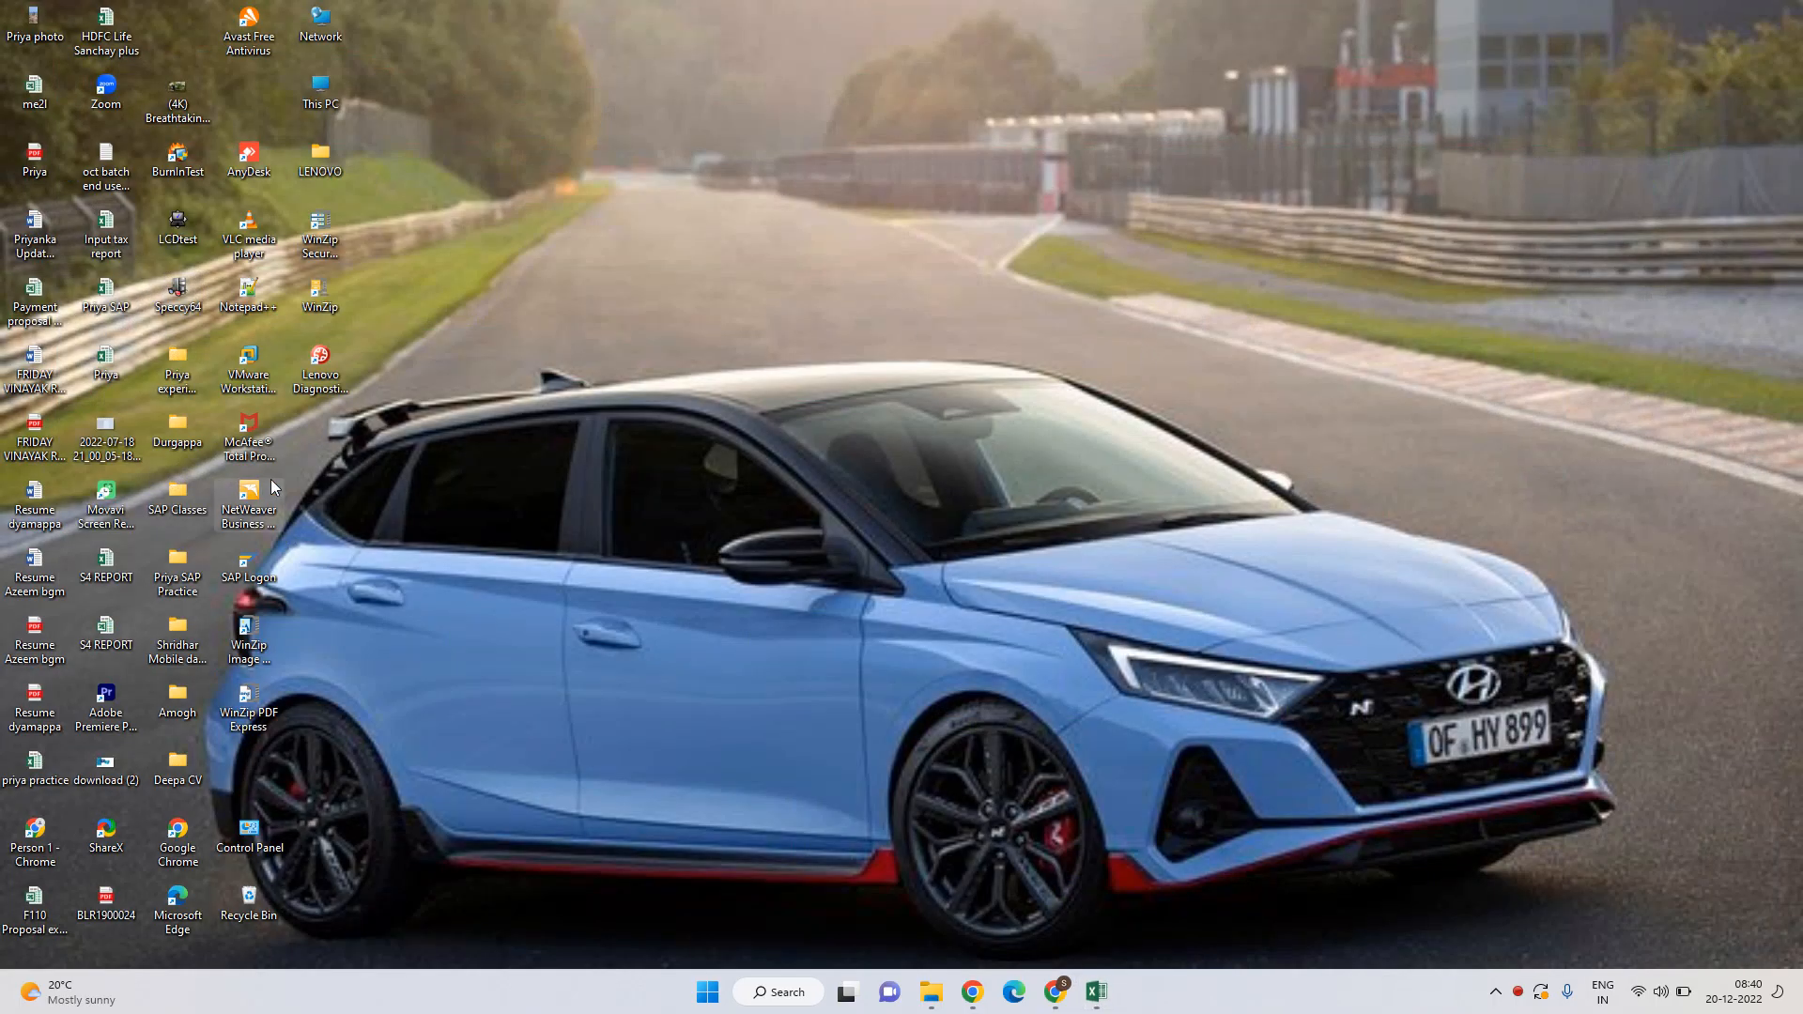
Log on to the sap ECC IGrow connection with the saved user and password, then minimize SAP.
double_click(249, 563)
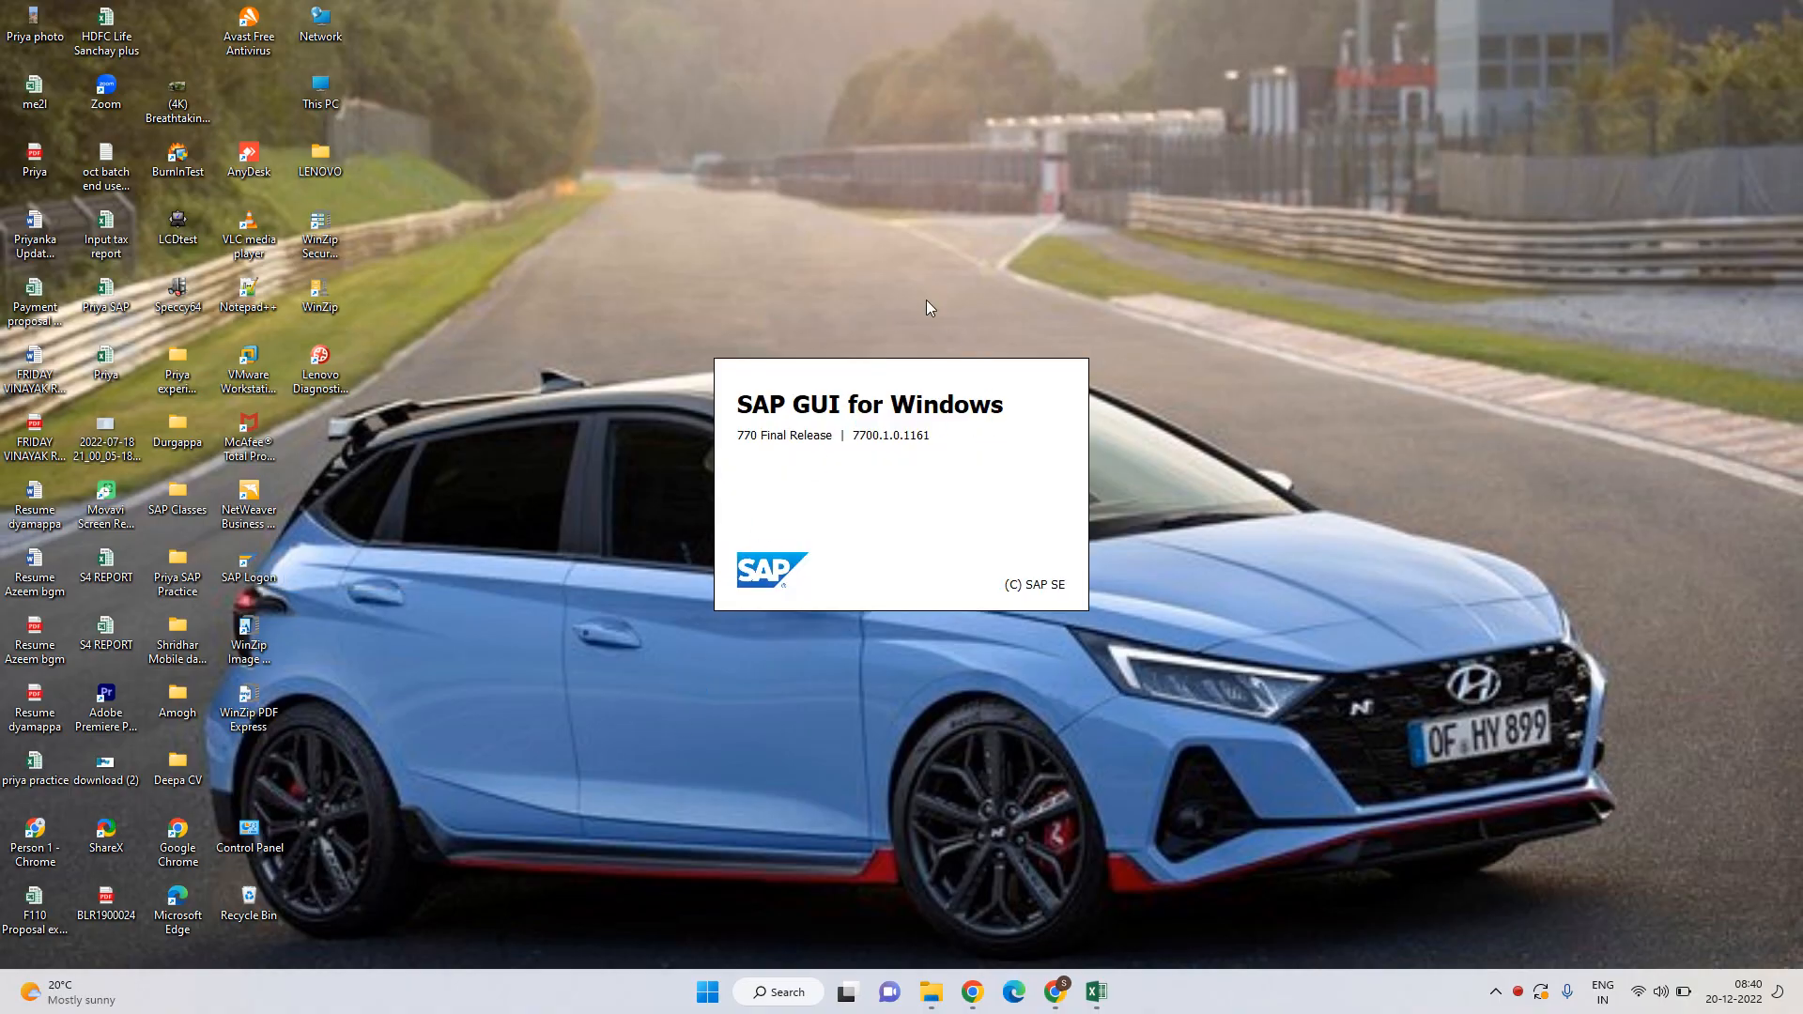
click(831, 288)
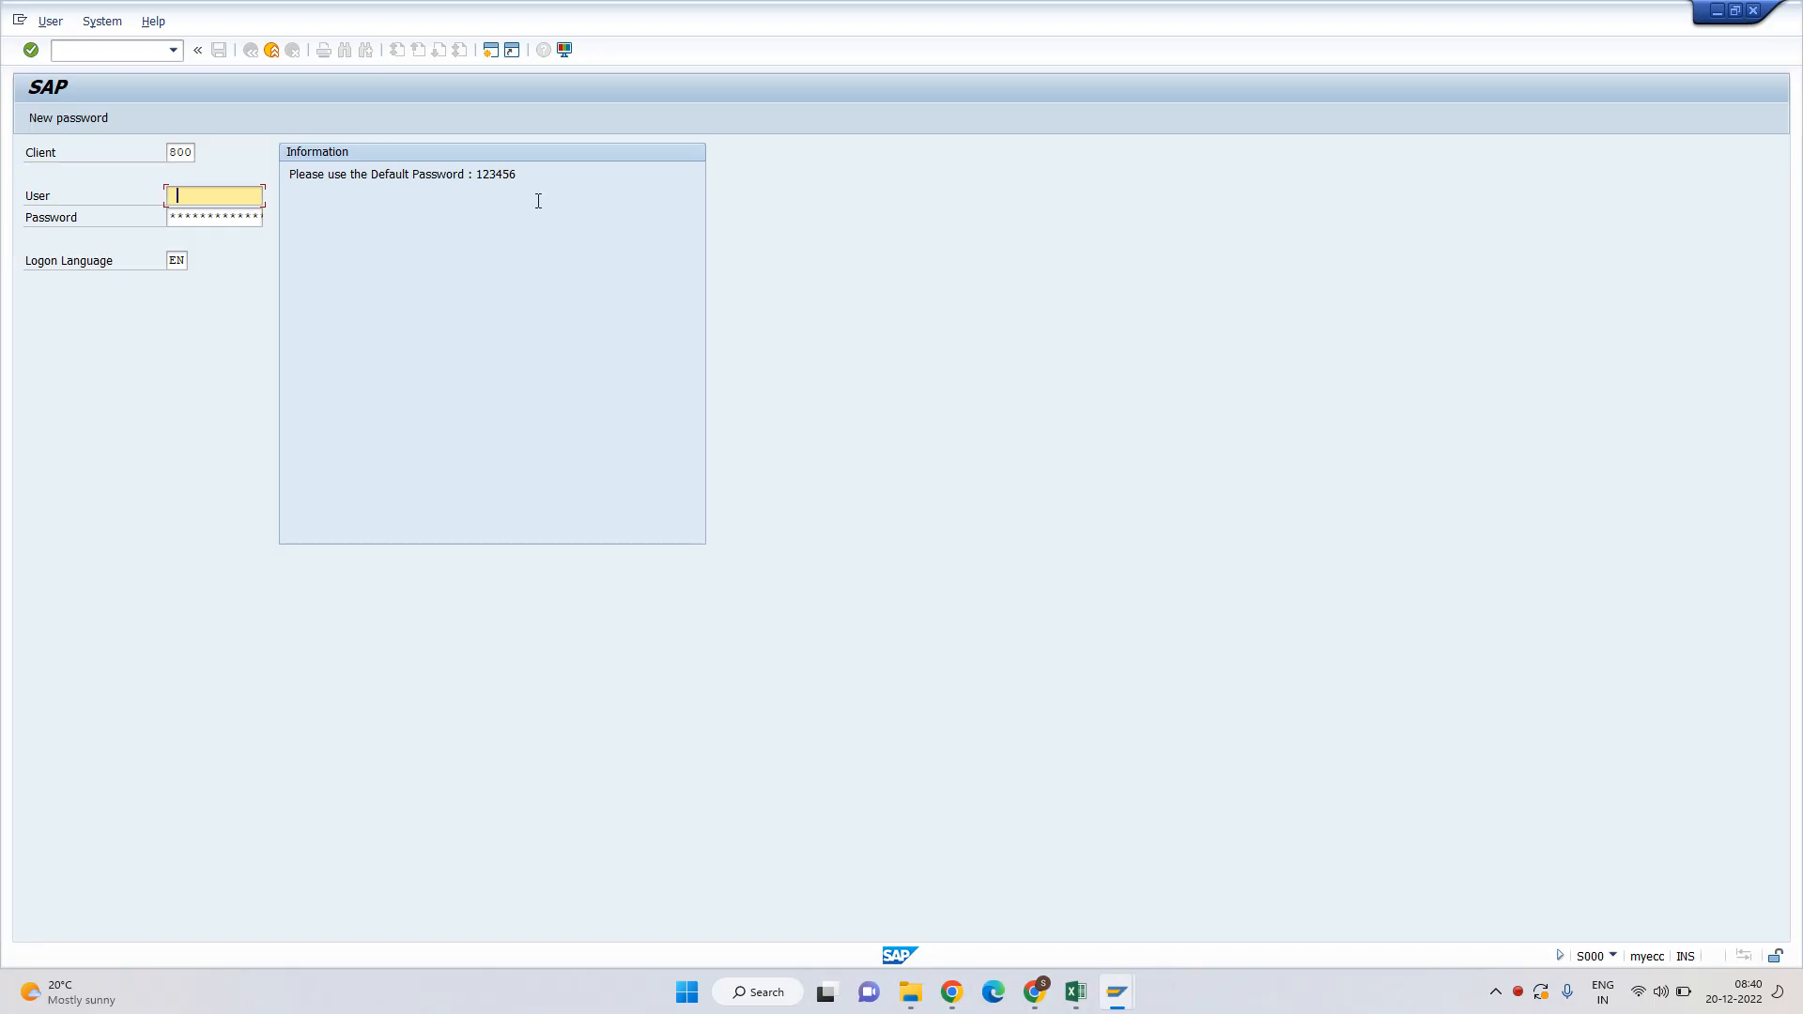
click(240, 197)
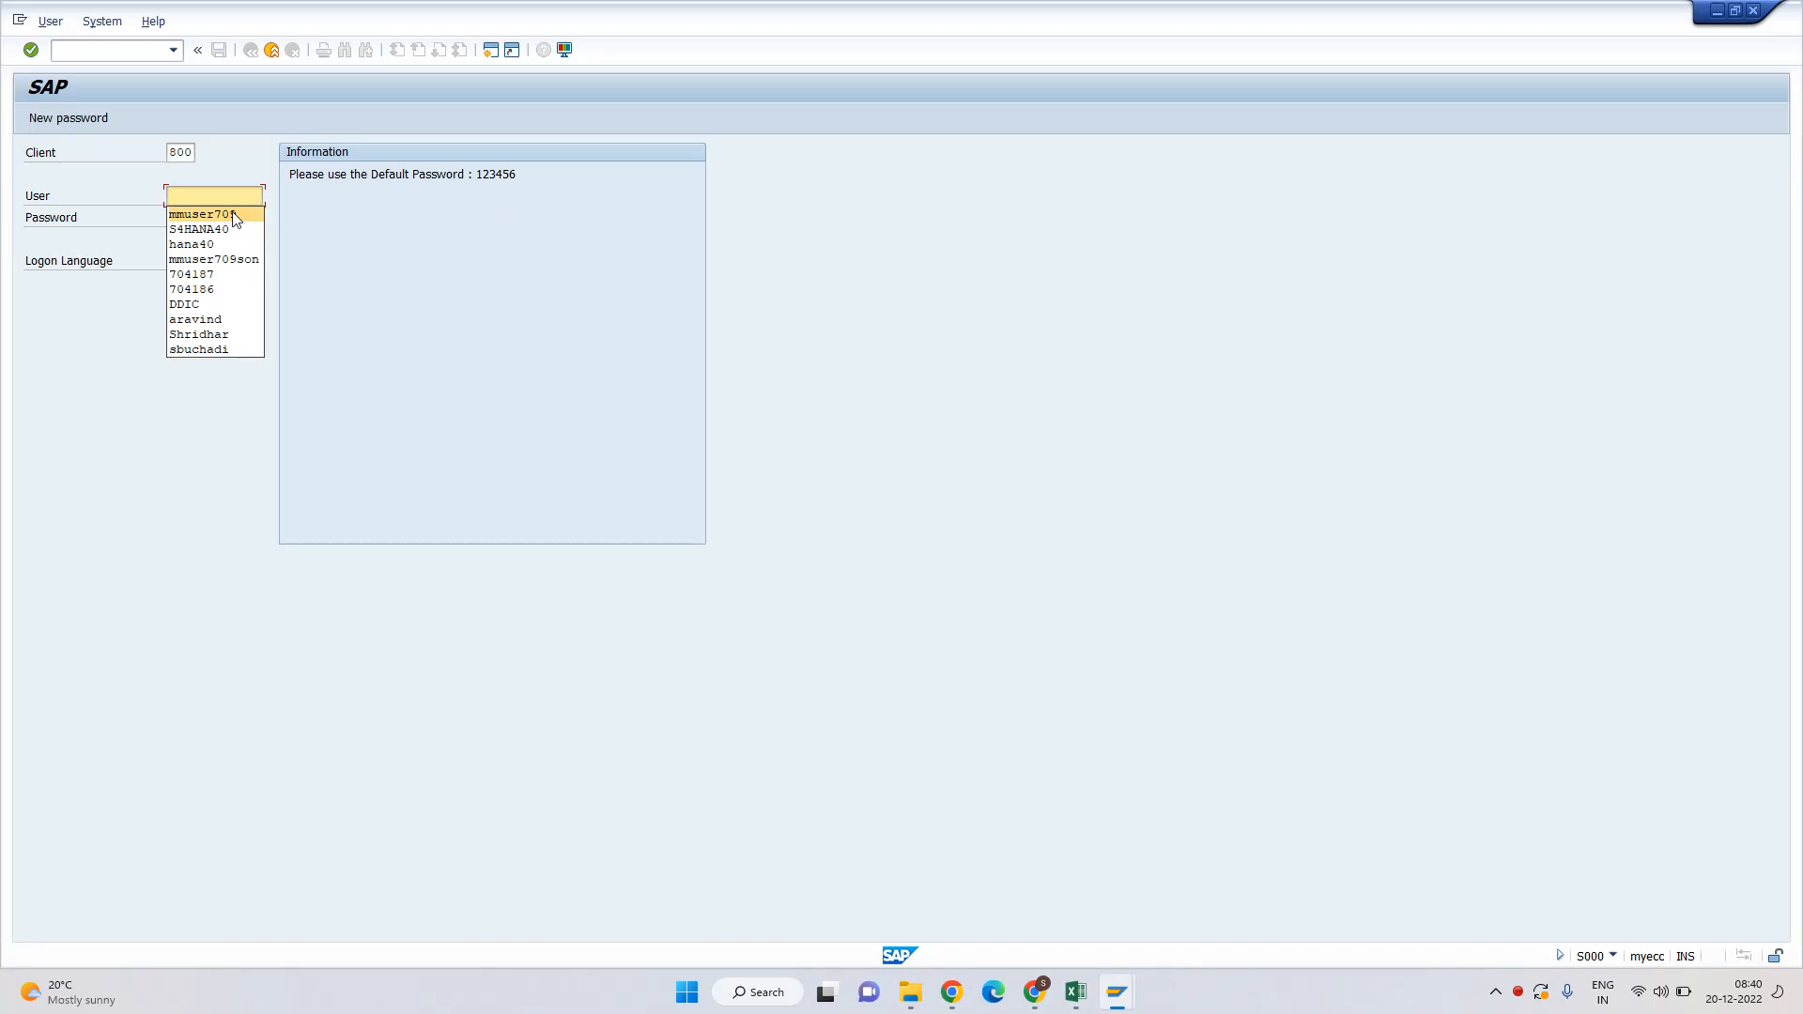
click(234, 216)
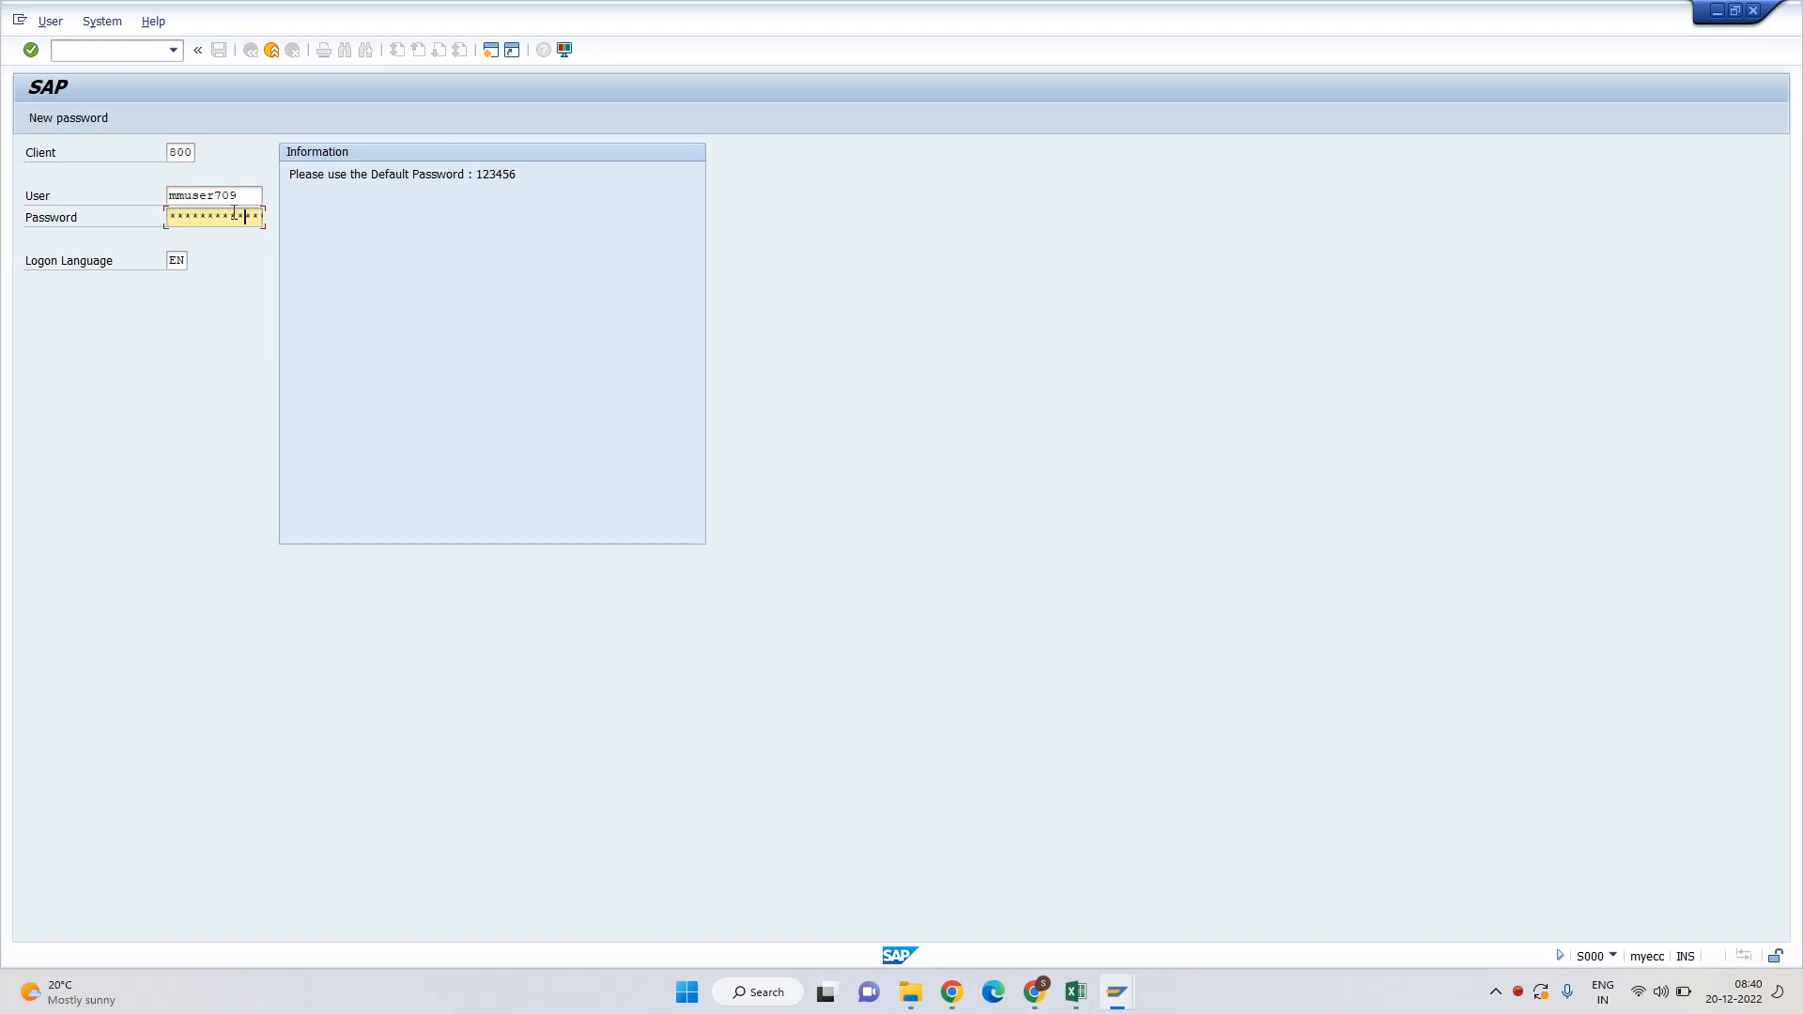
key(Return)
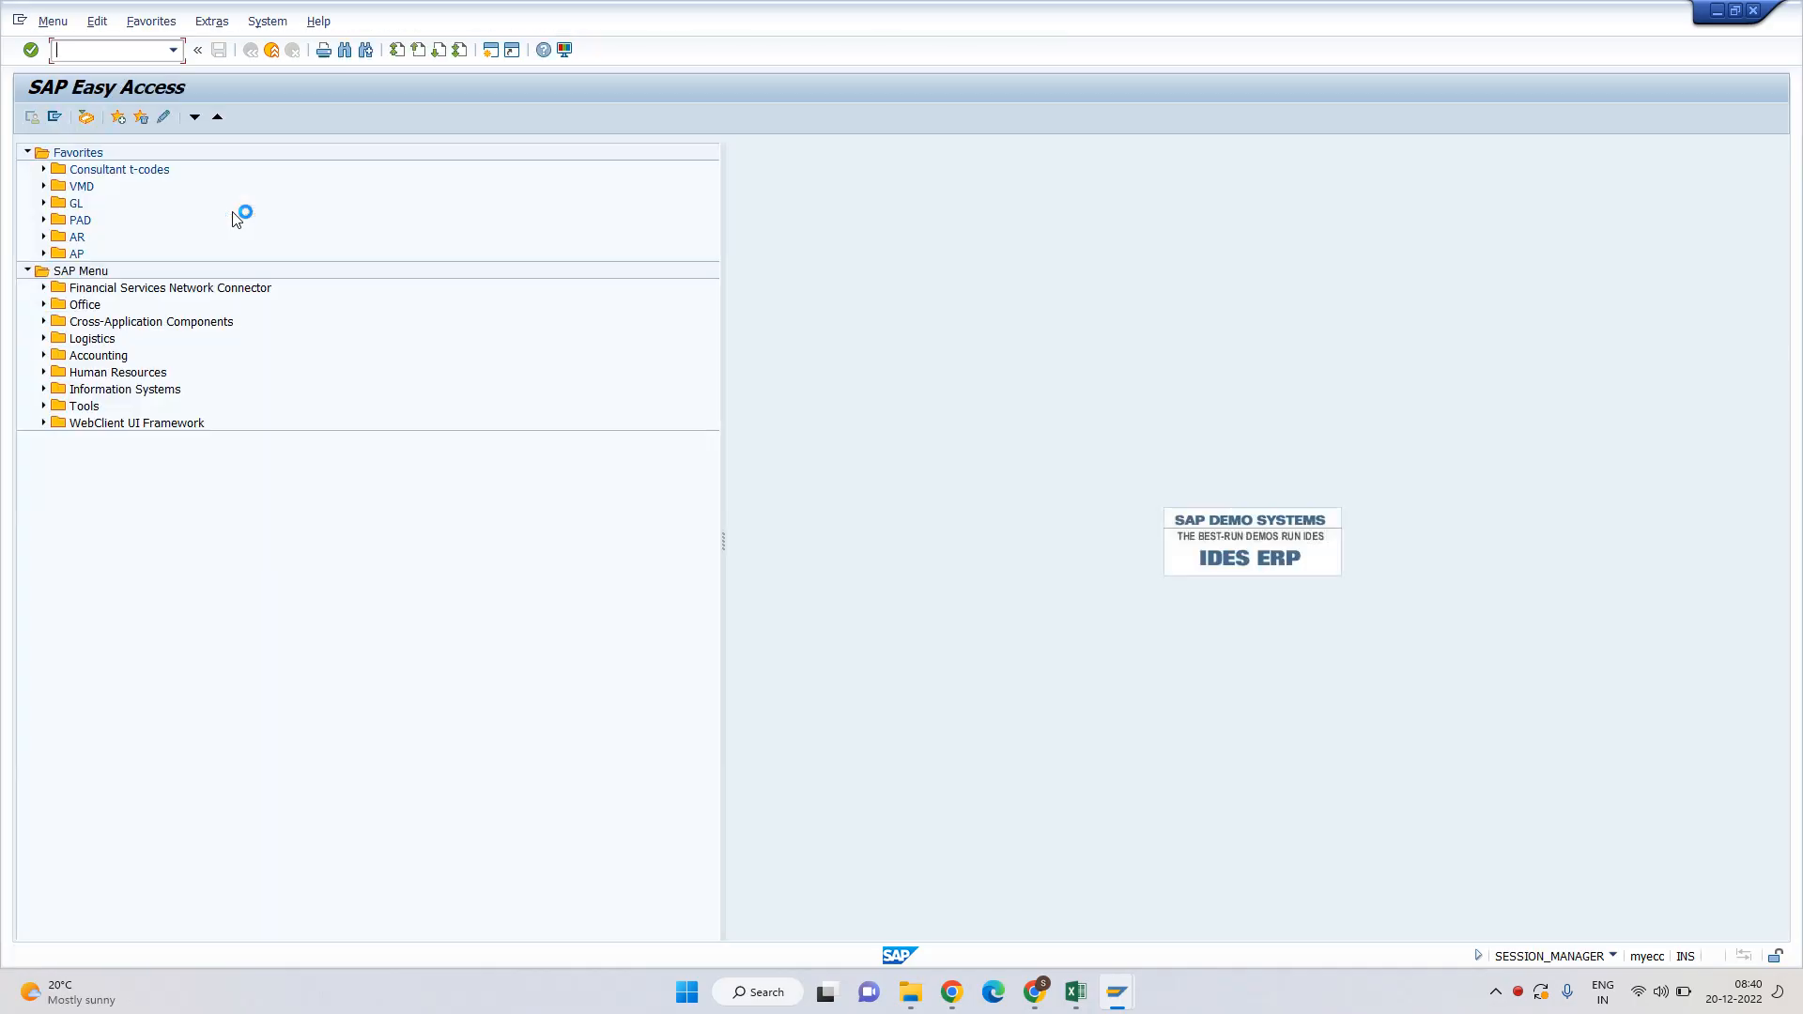
click(1108, 994)
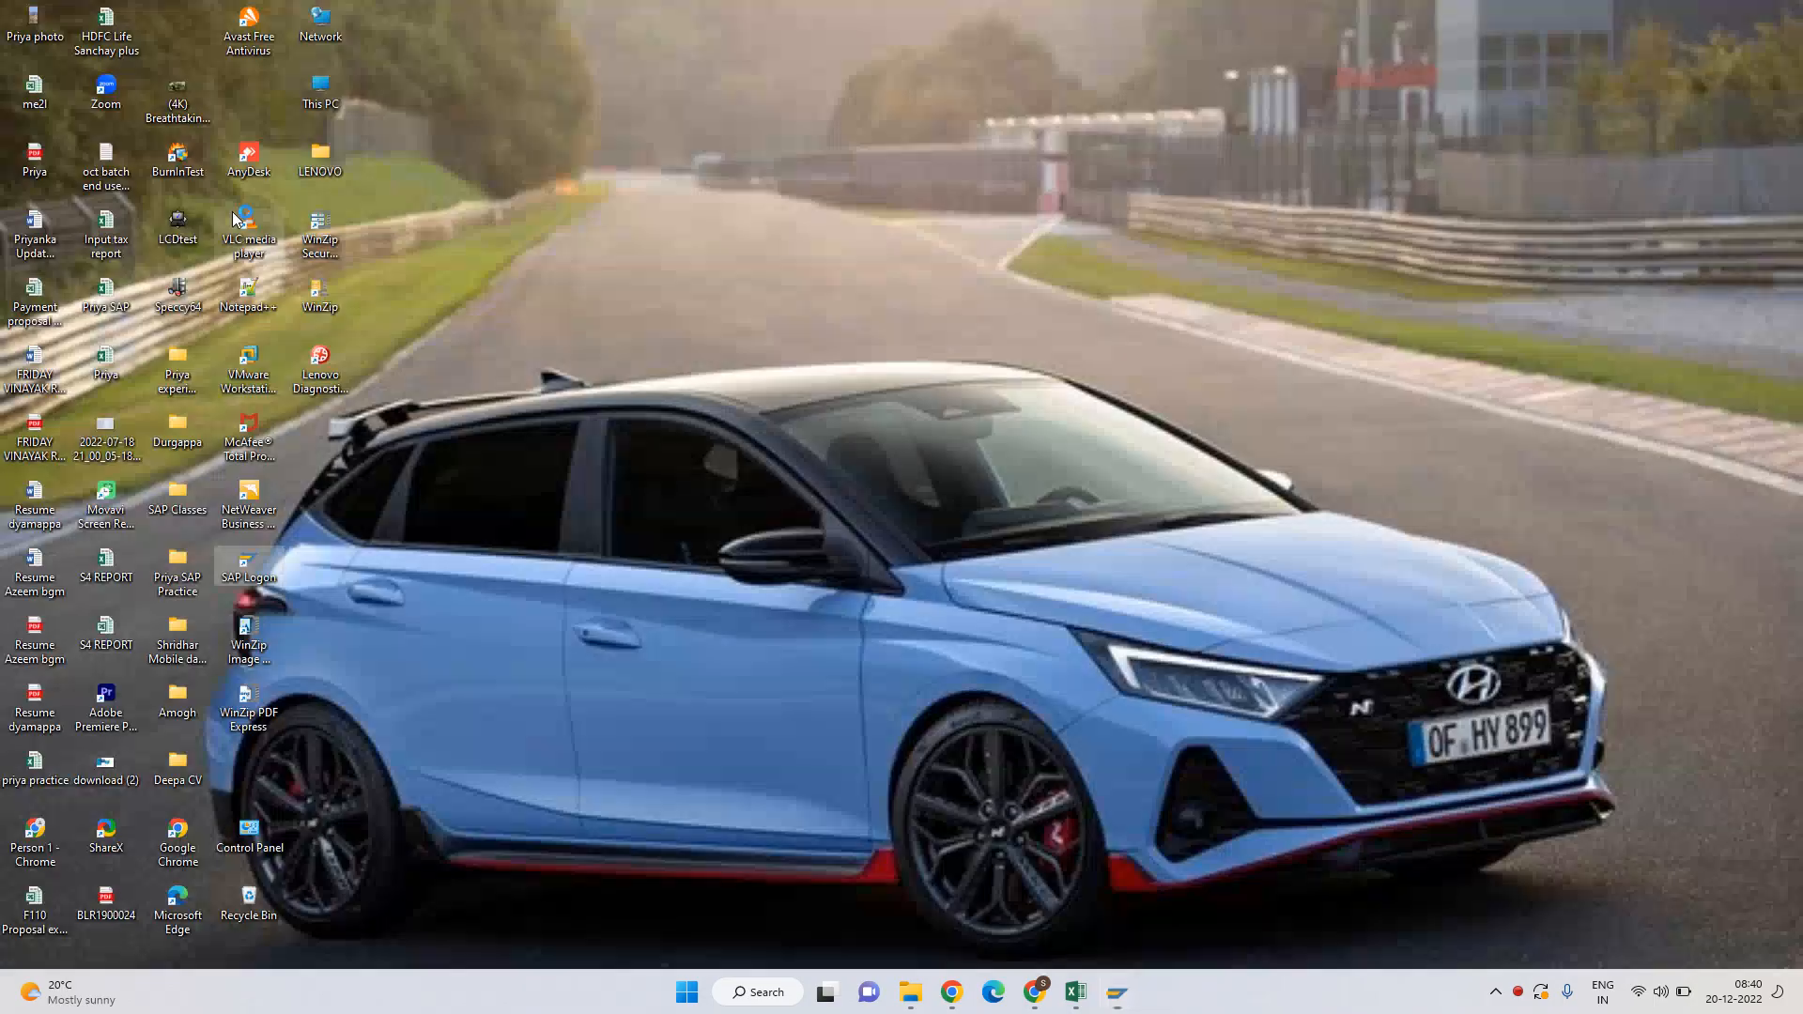
Restore the Excel workbook and walk through the dunning definition, a customer number cell and the DUNNING heading.
click(1075, 991)
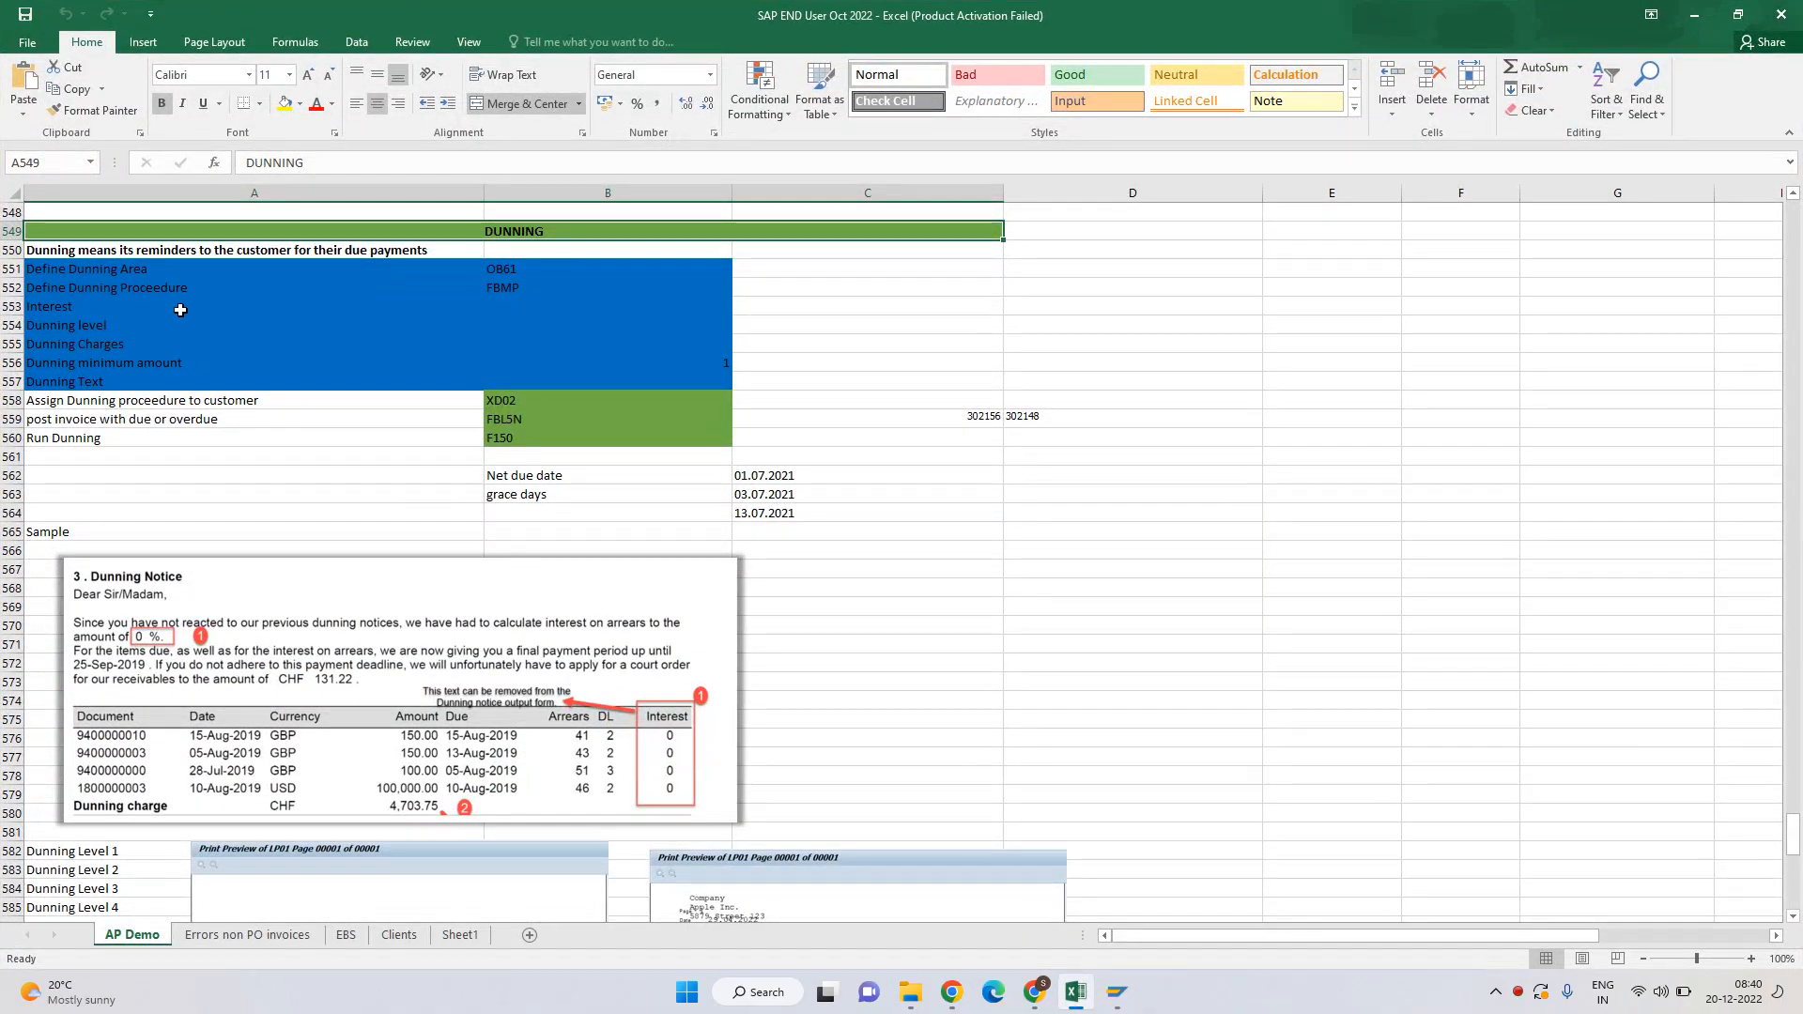
click(143, 254)
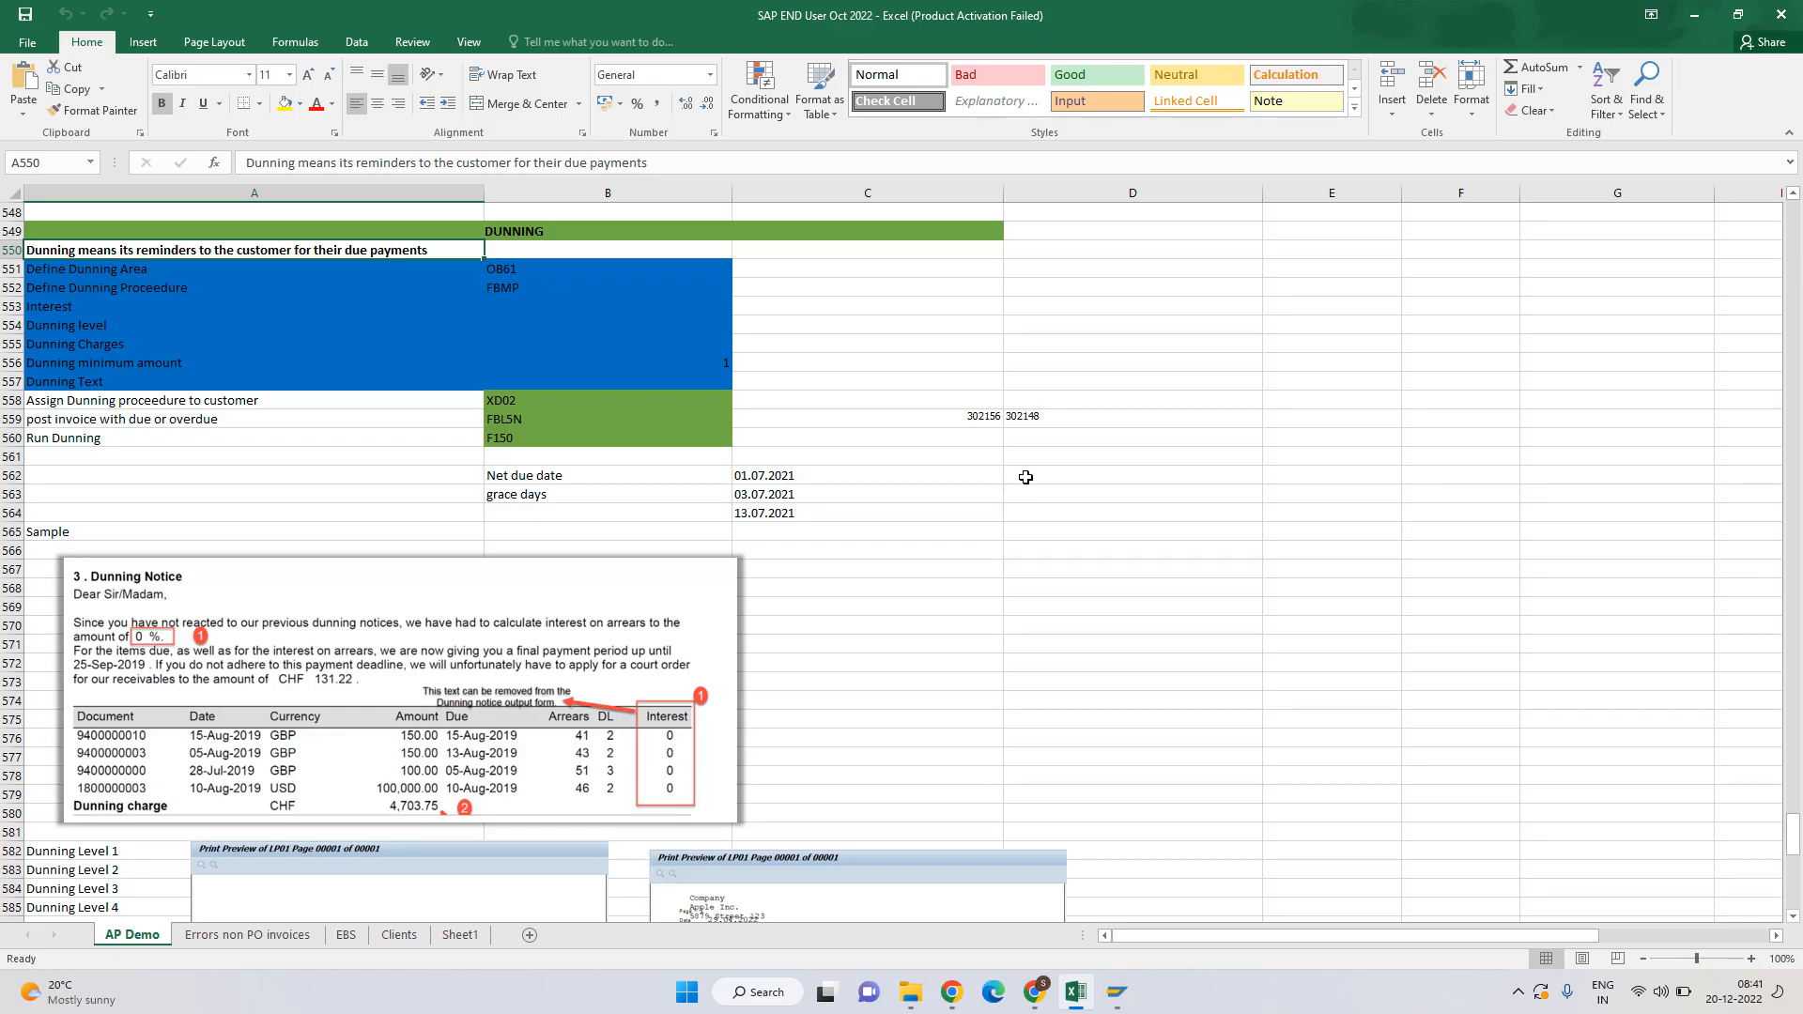
click(954, 415)
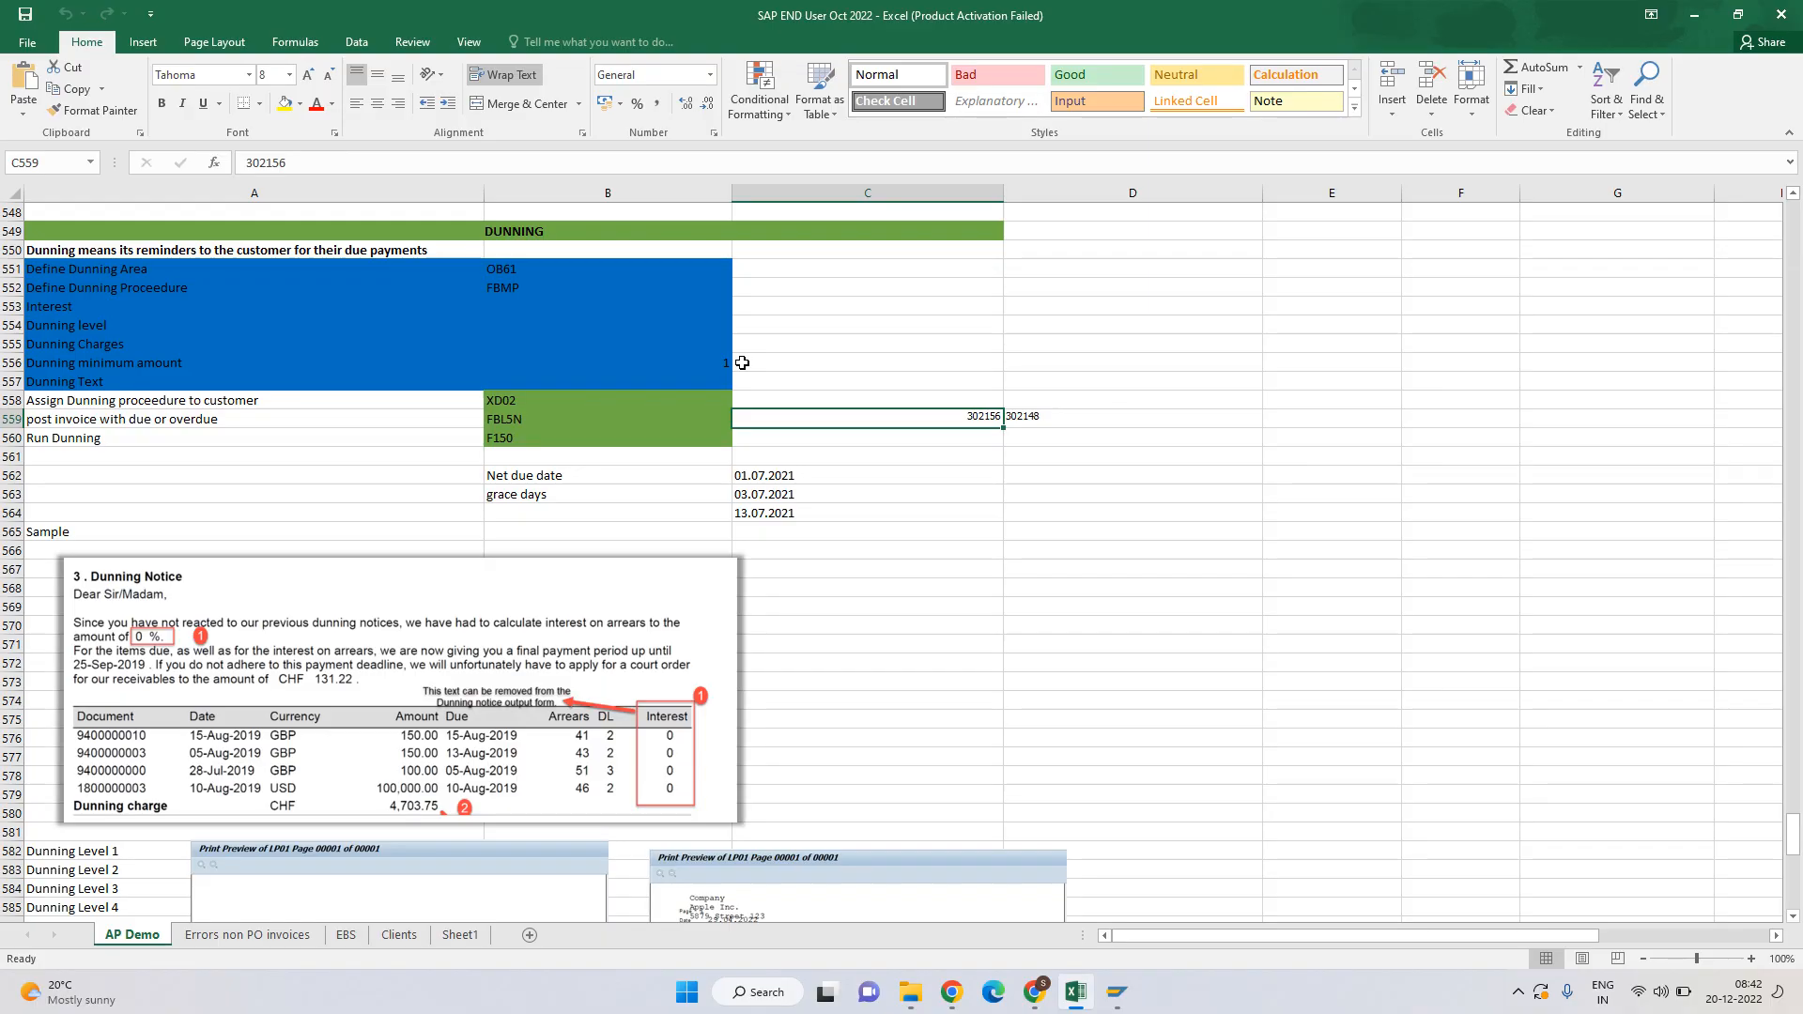
click(443, 232)
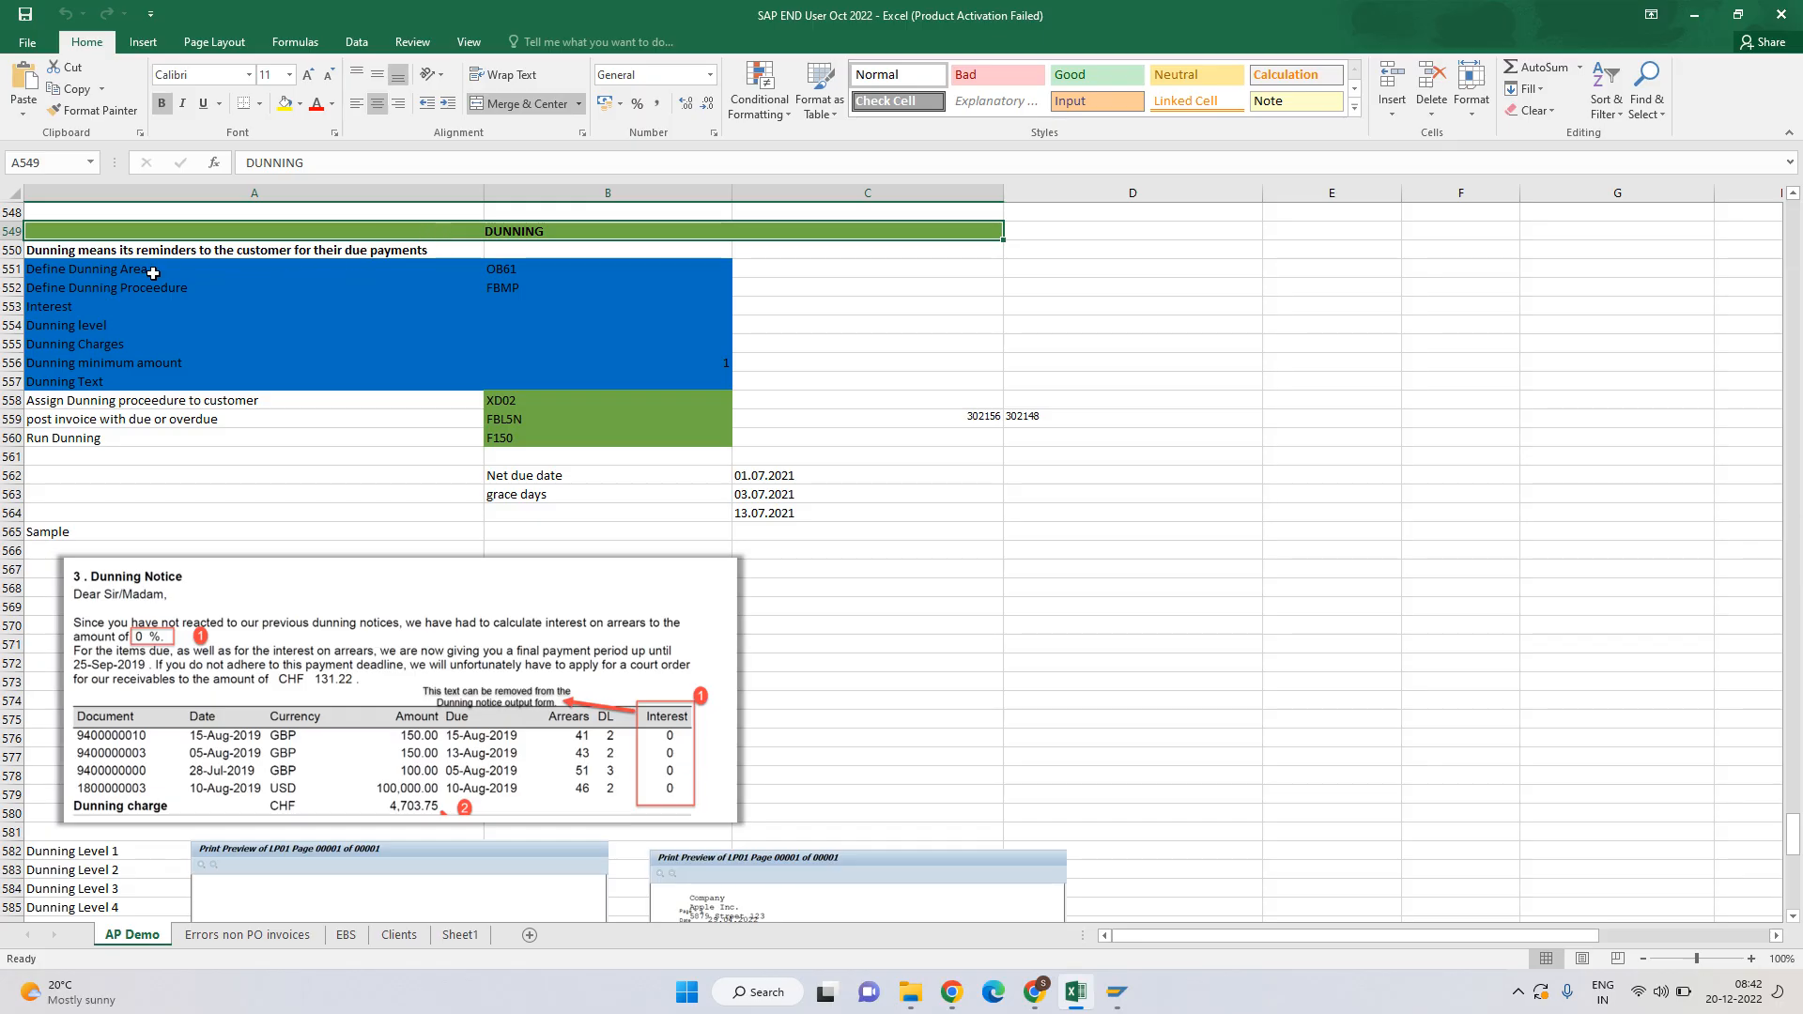
Highlight the dunning configuration steps and their transaction codes in the notes workbook.
drag(150, 271, 546, 373)
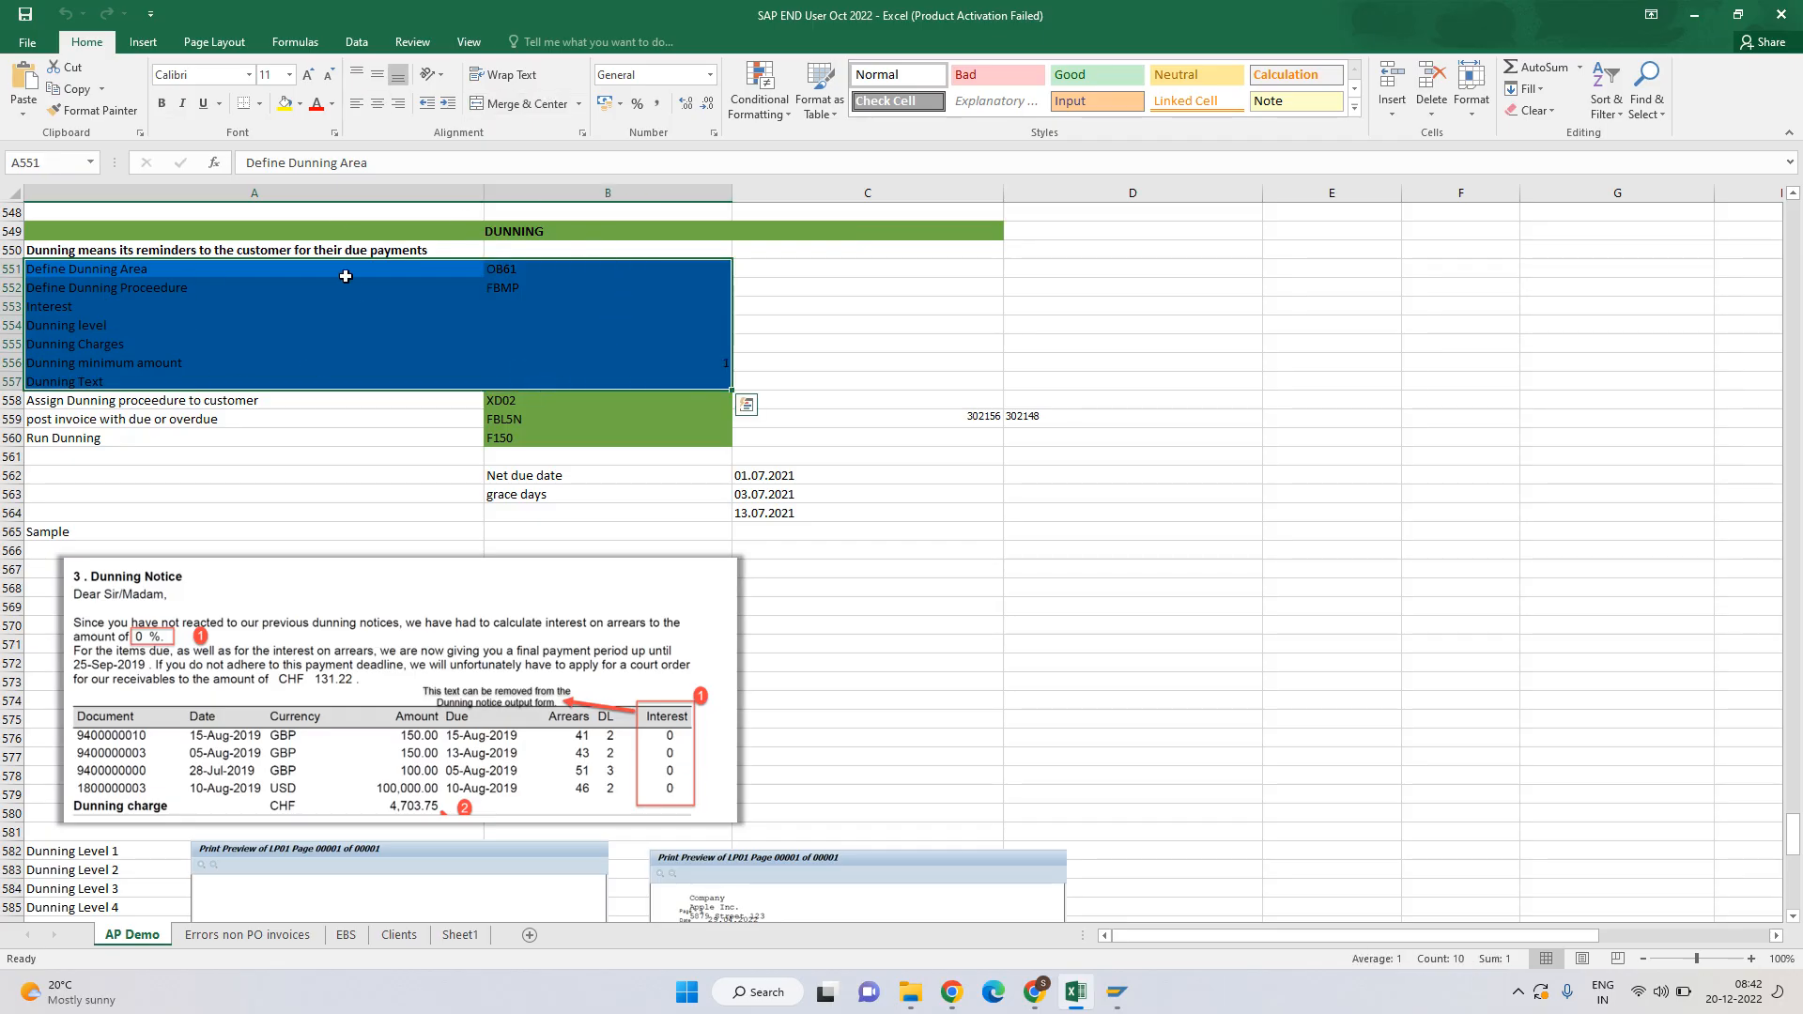
drag(341, 276, 635, 381)
drag(211, 402, 601, 438)
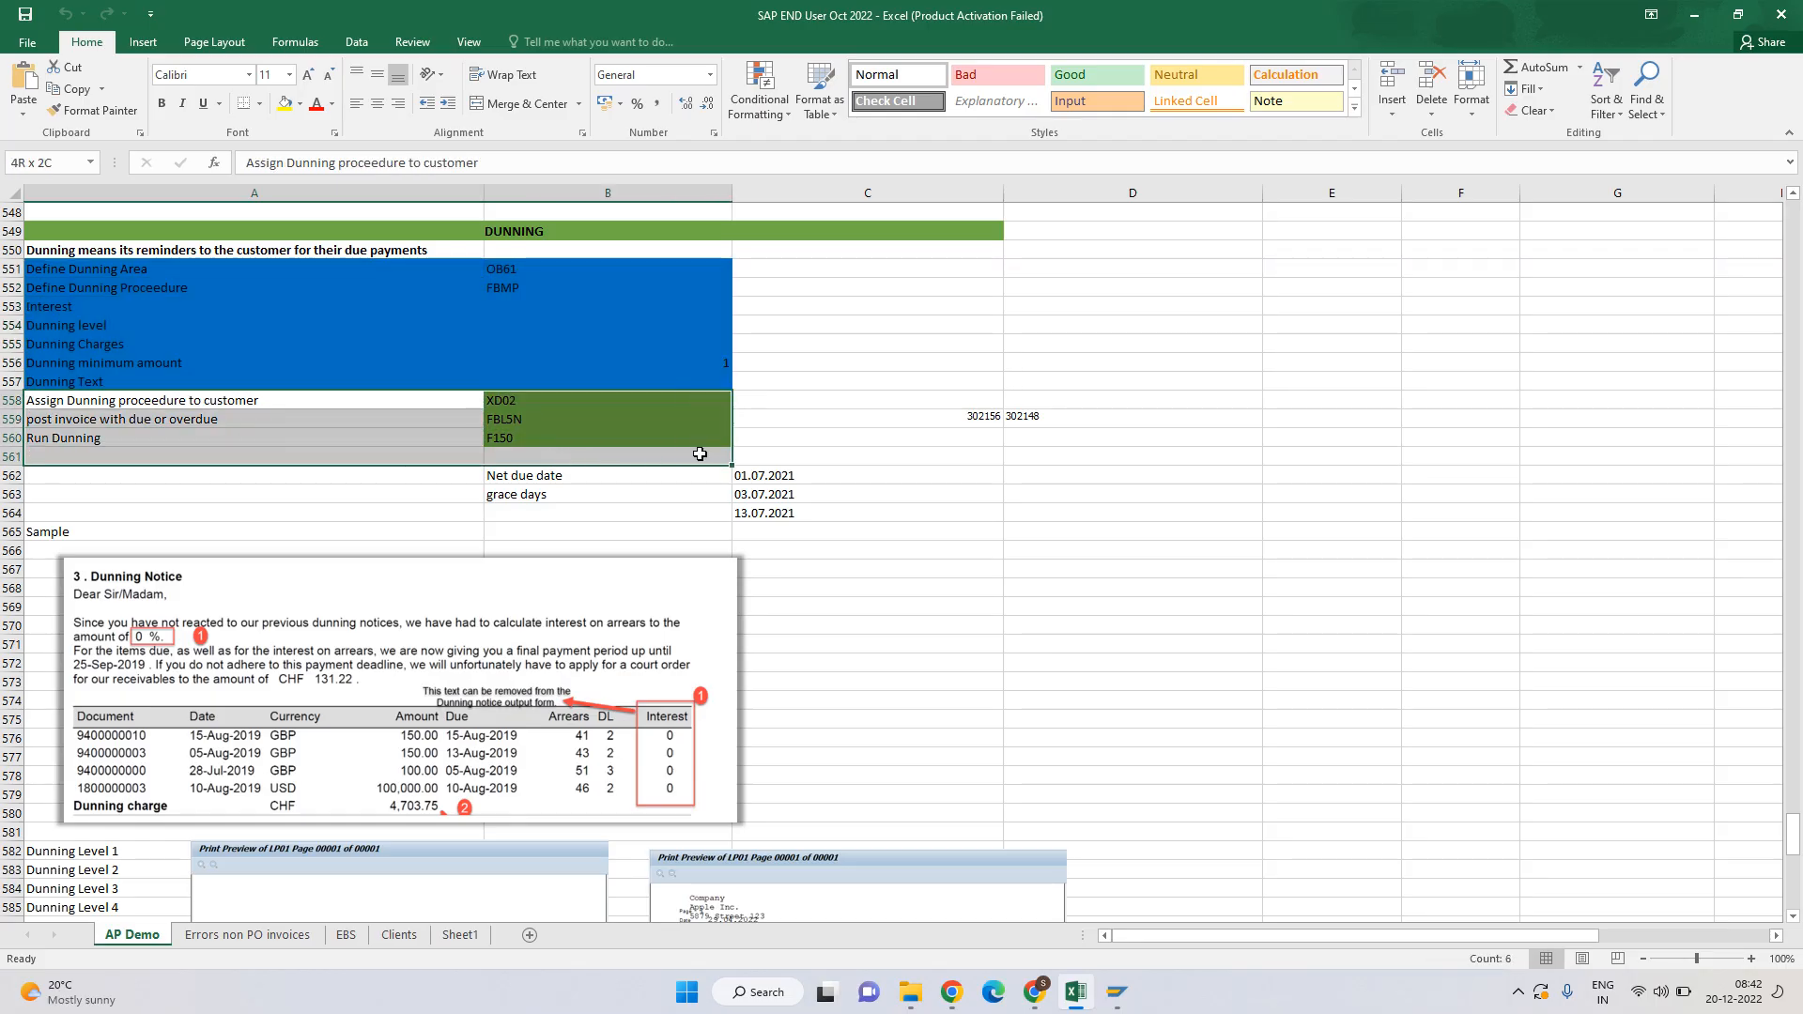
click(122, 288)
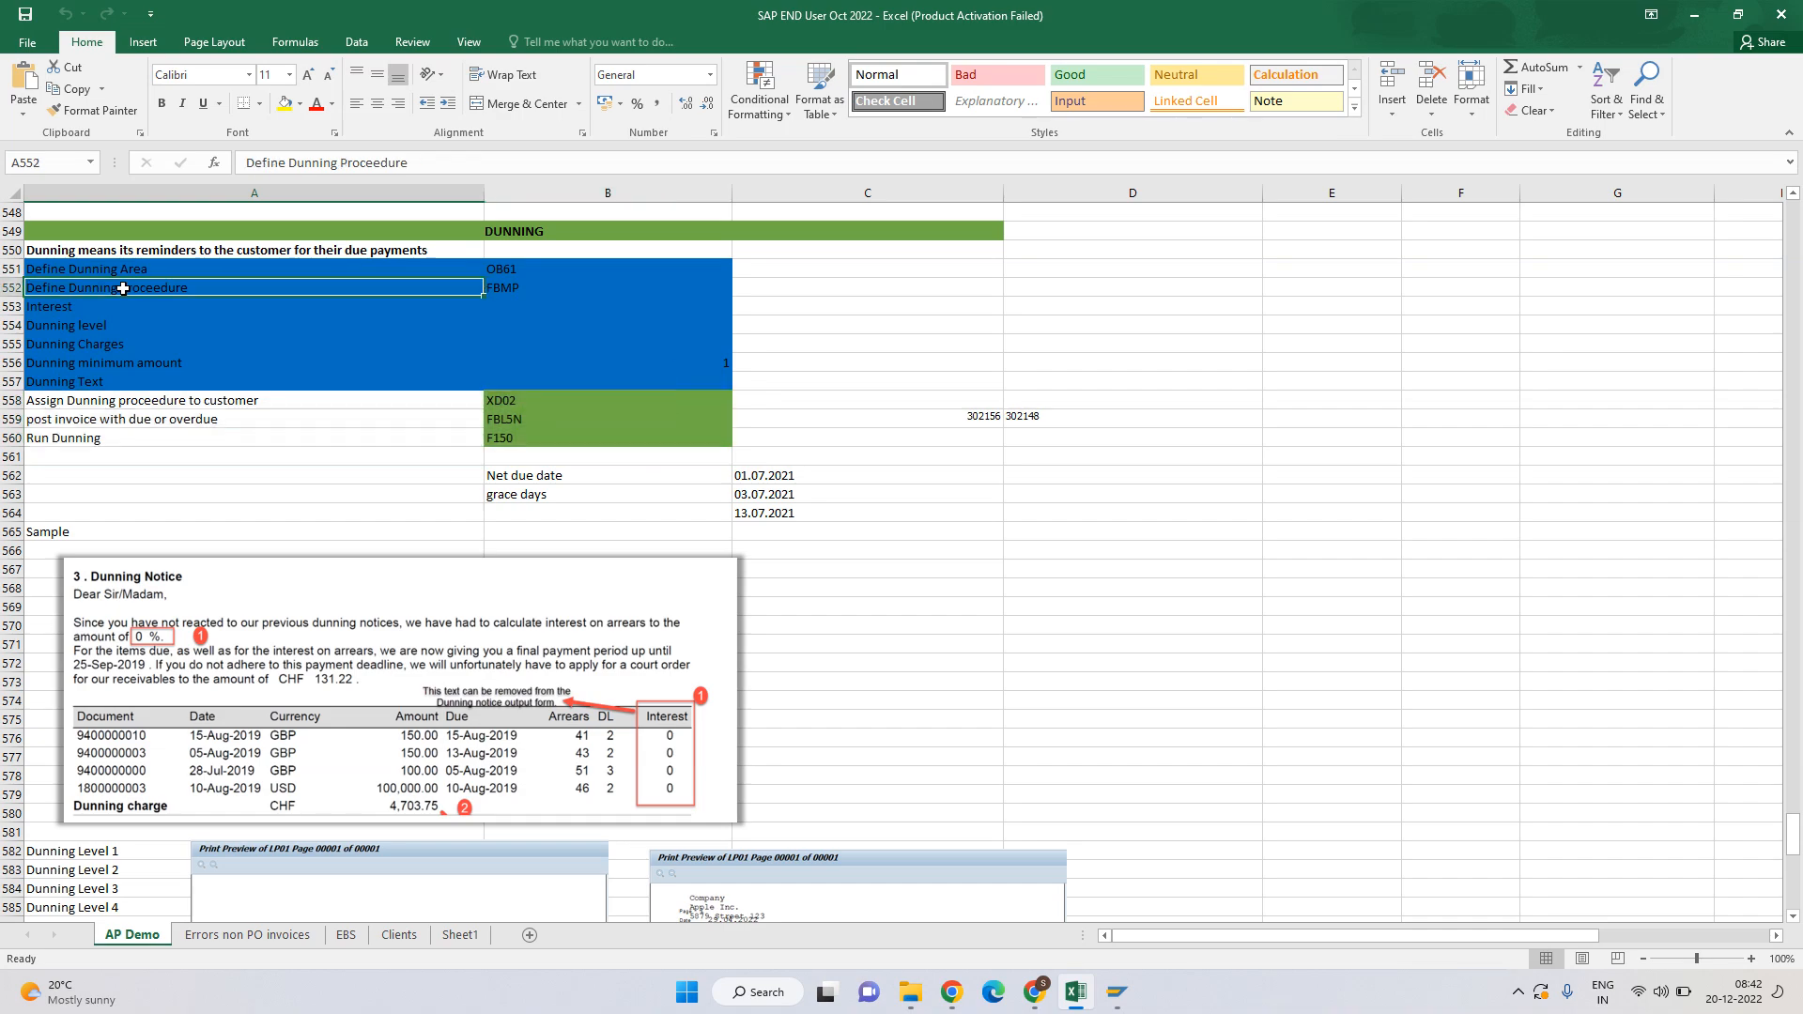
click(509, 290)
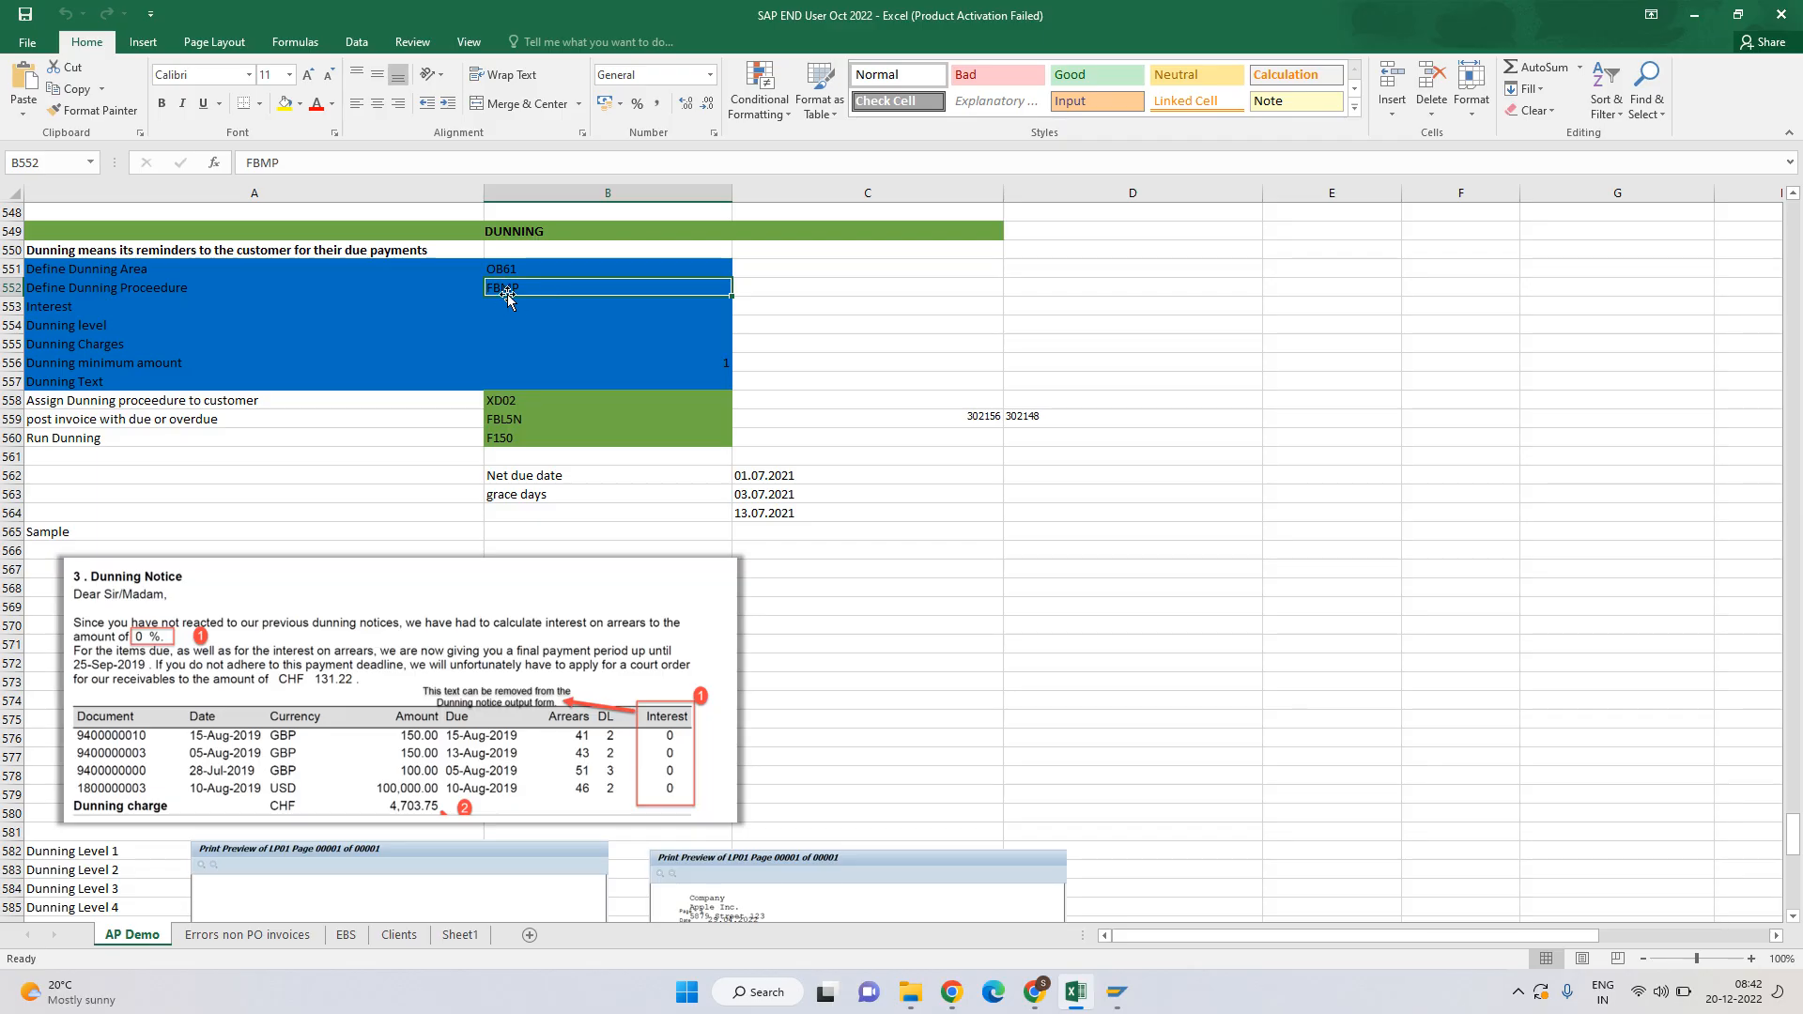
drag(280, 400, 593, 433)
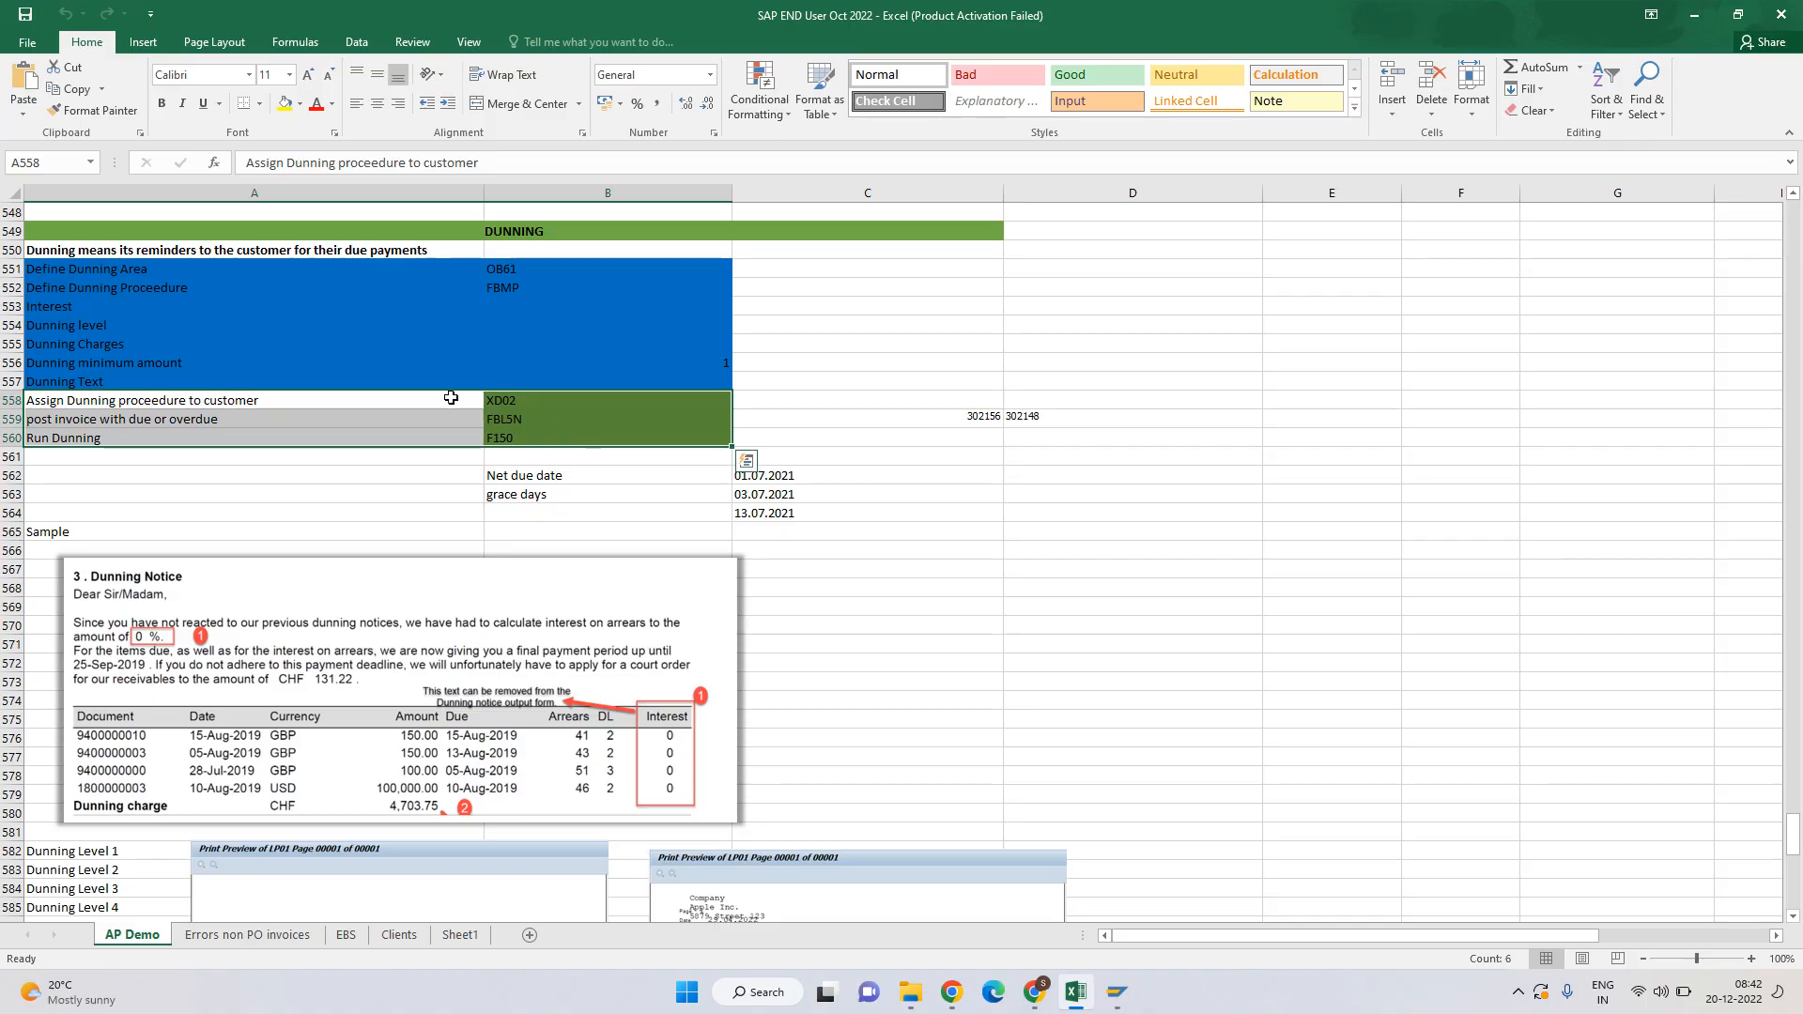
click(575, 478)
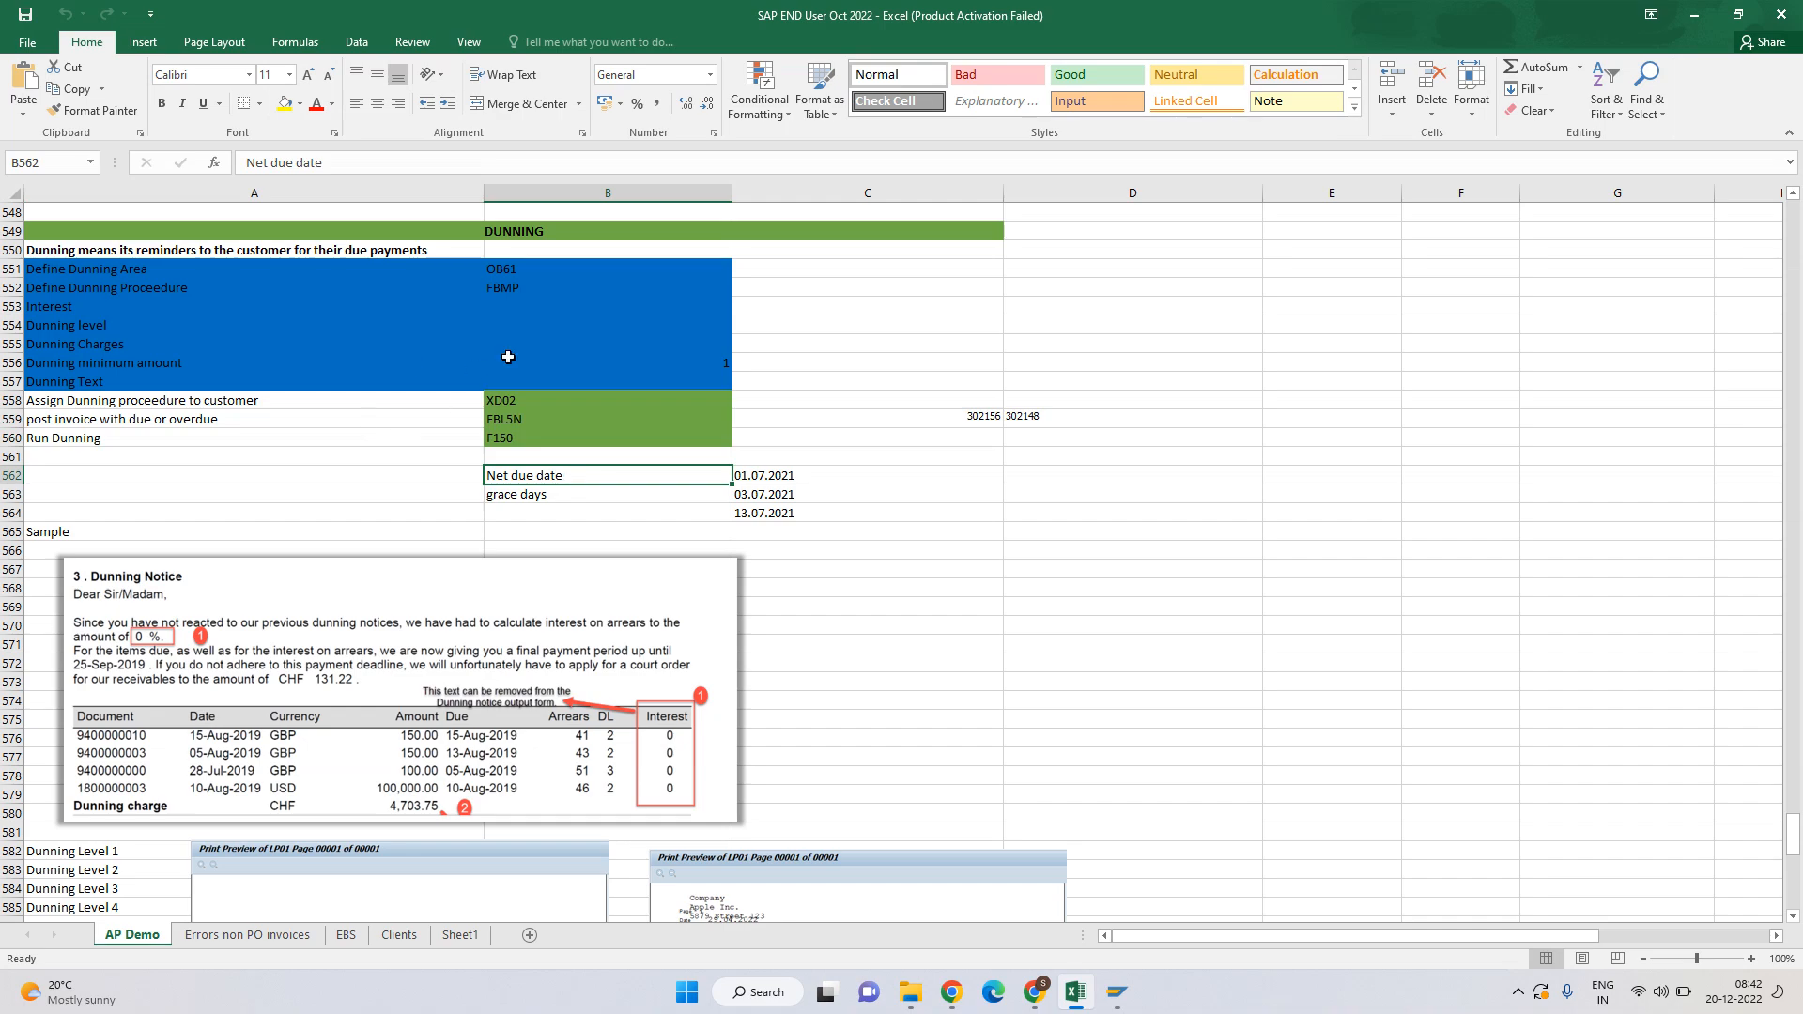
Copy the FBMP code from the workbook into the SAP Easy Access command field.
click(533, 290)
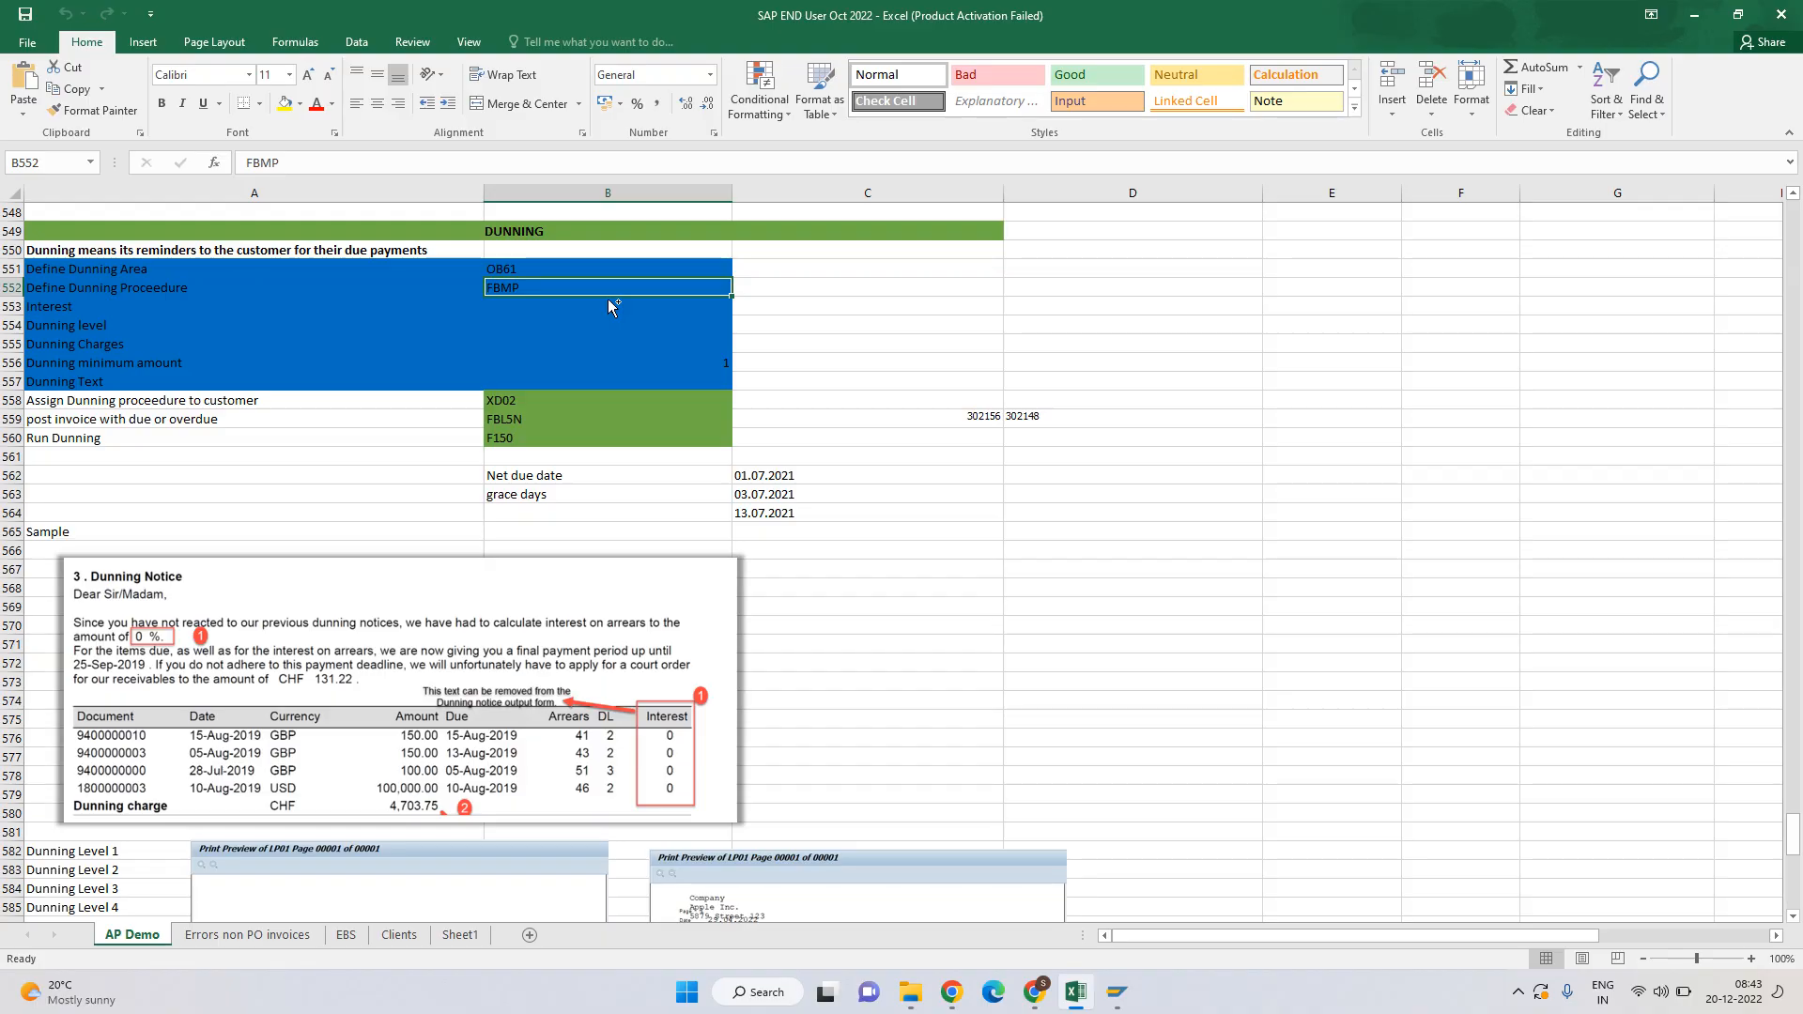
key(ctrl+c)
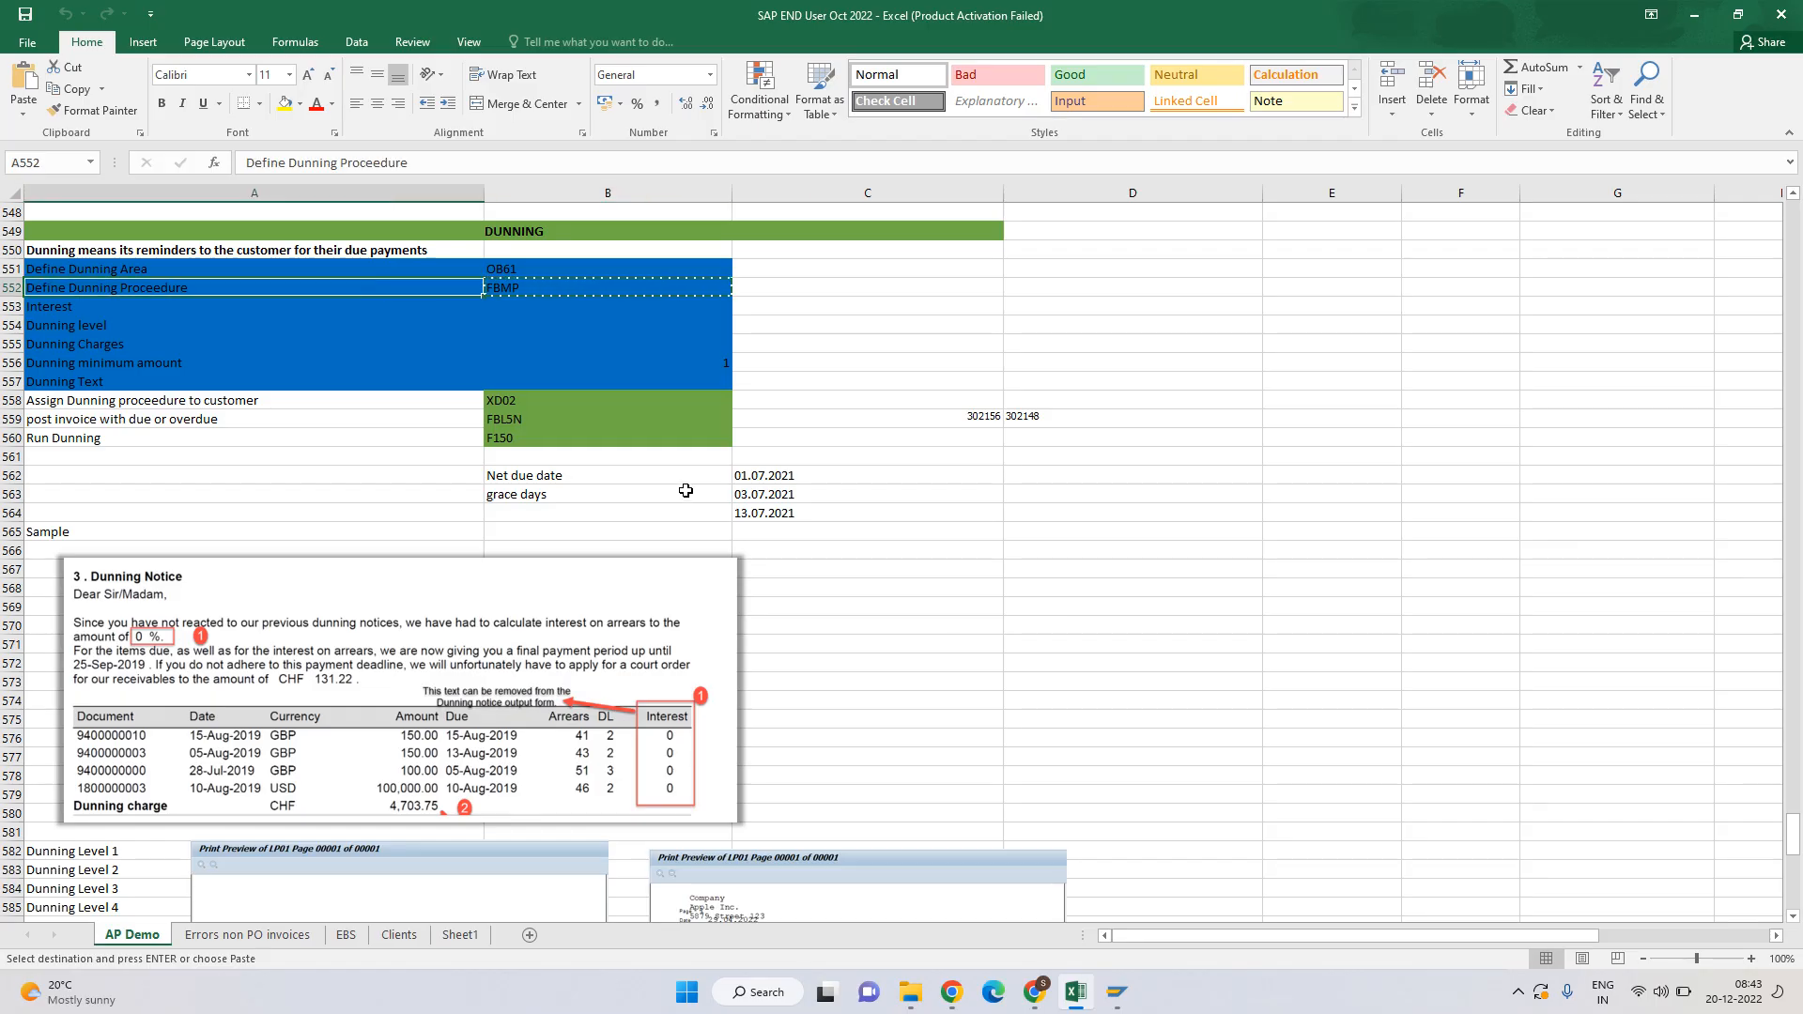
key(Left)
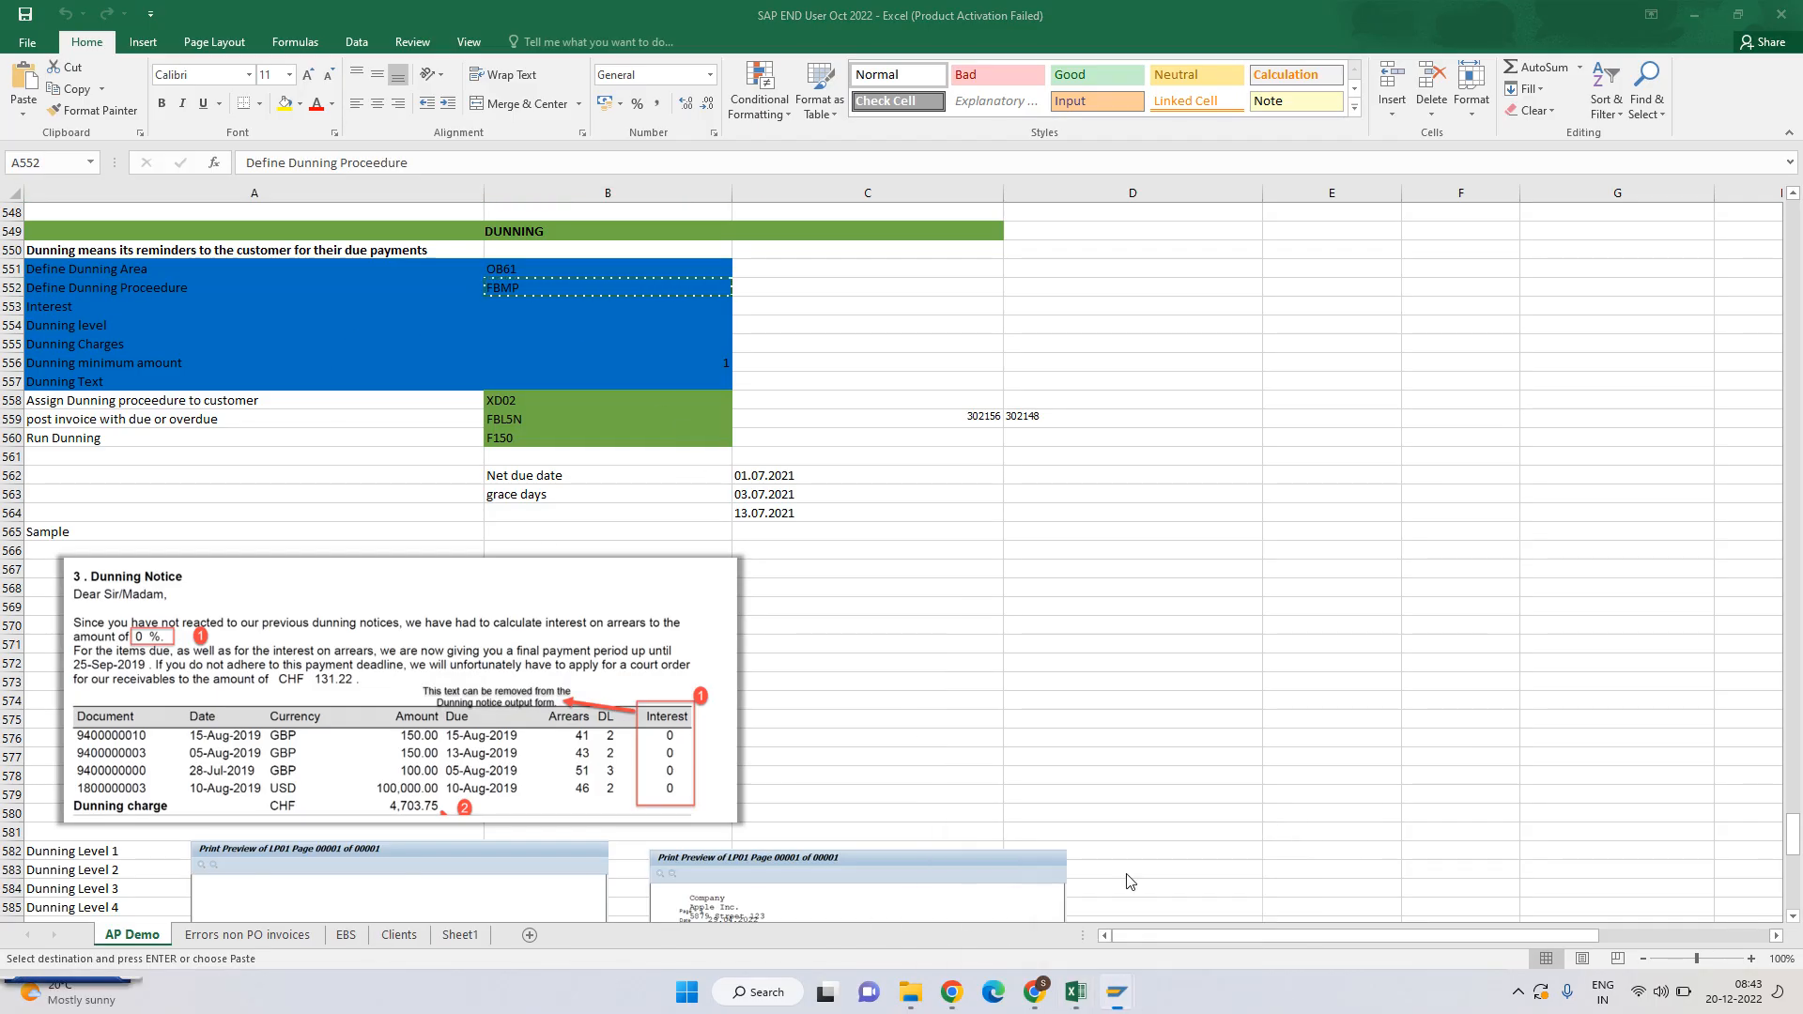
click(1180, 881)
key(ctrl+v)
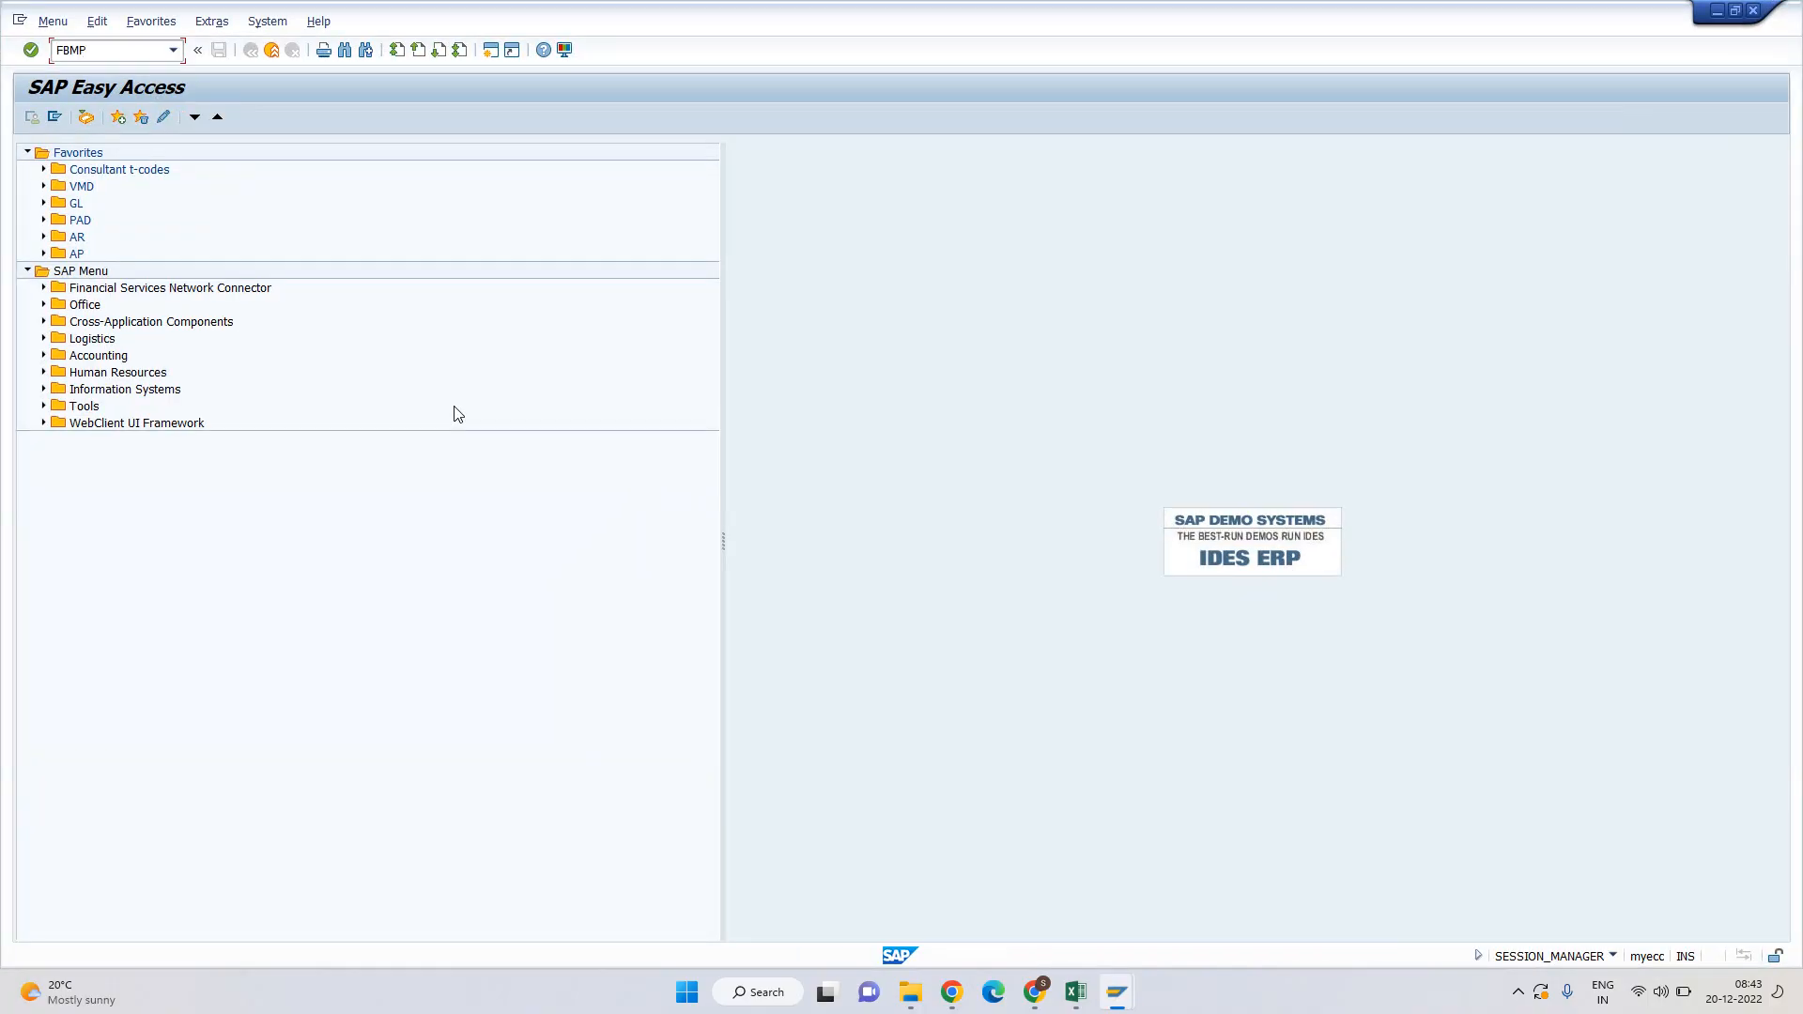
Run FBMP and point out procedures H001 and 0001 in the Maintain Dunning Procedure list.
key(Return)
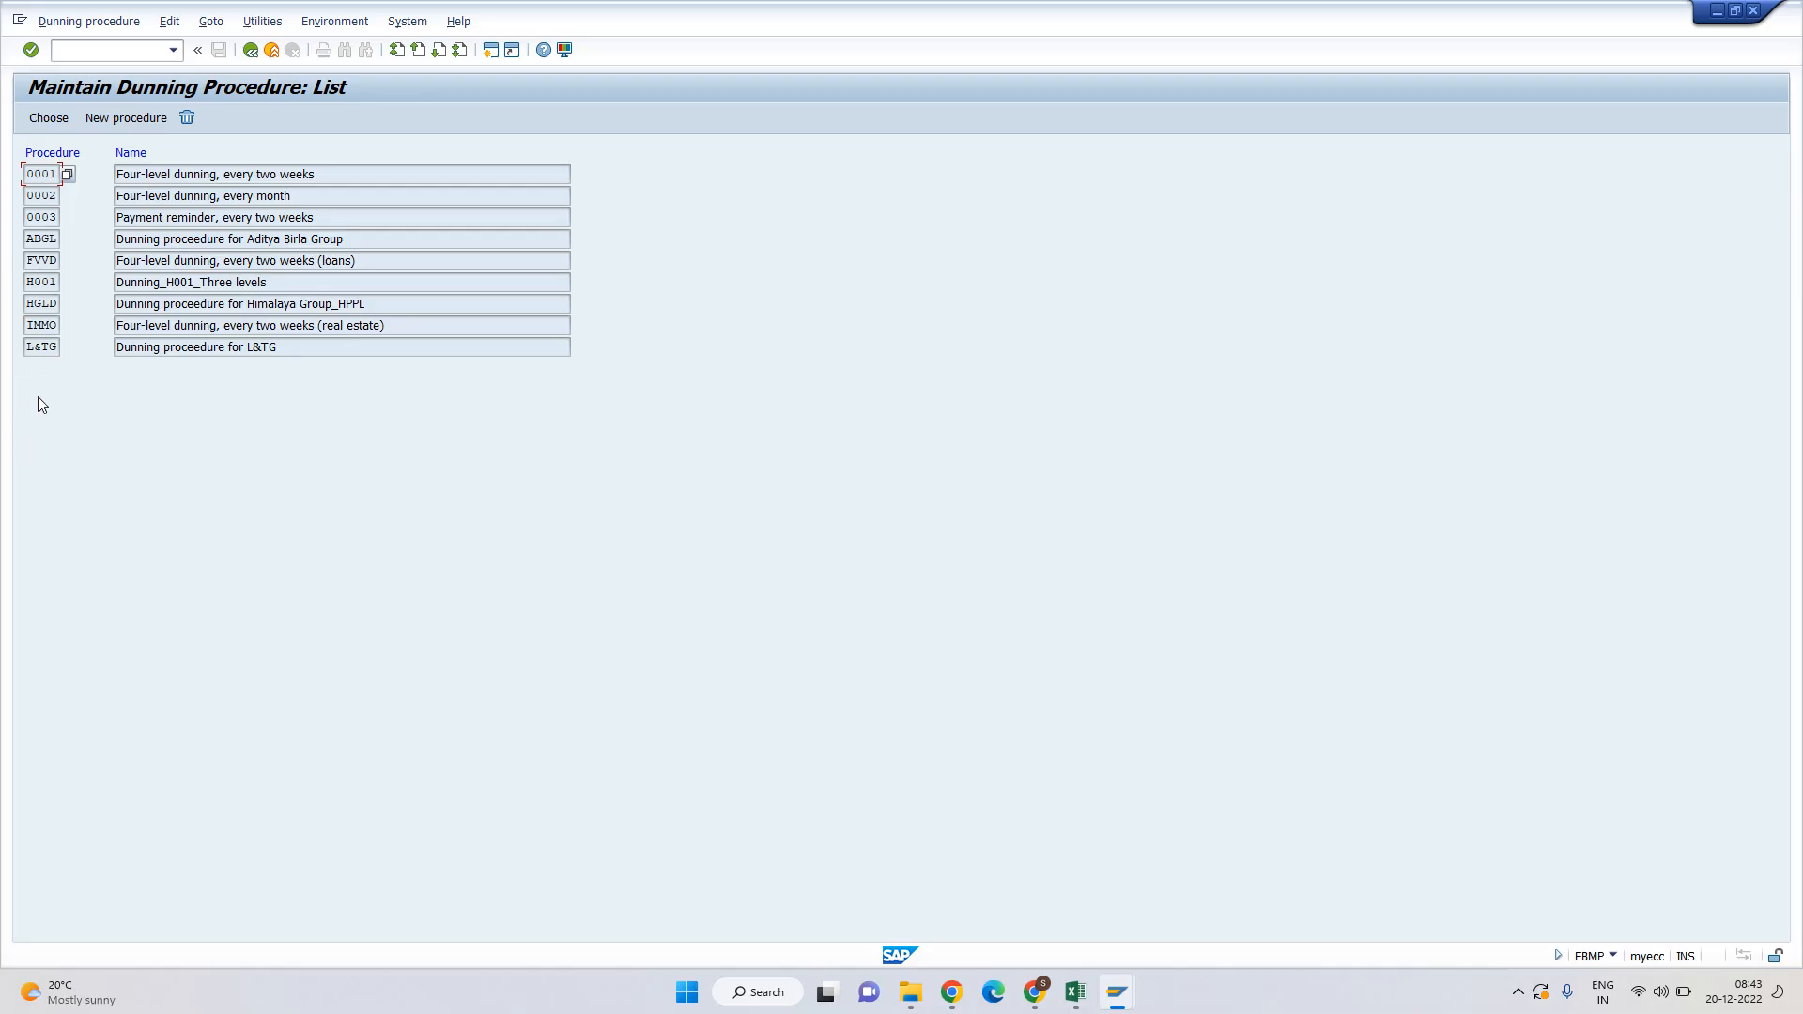
click(99, 415)
click(100, 414)
drag(27, 281, 59, 281)
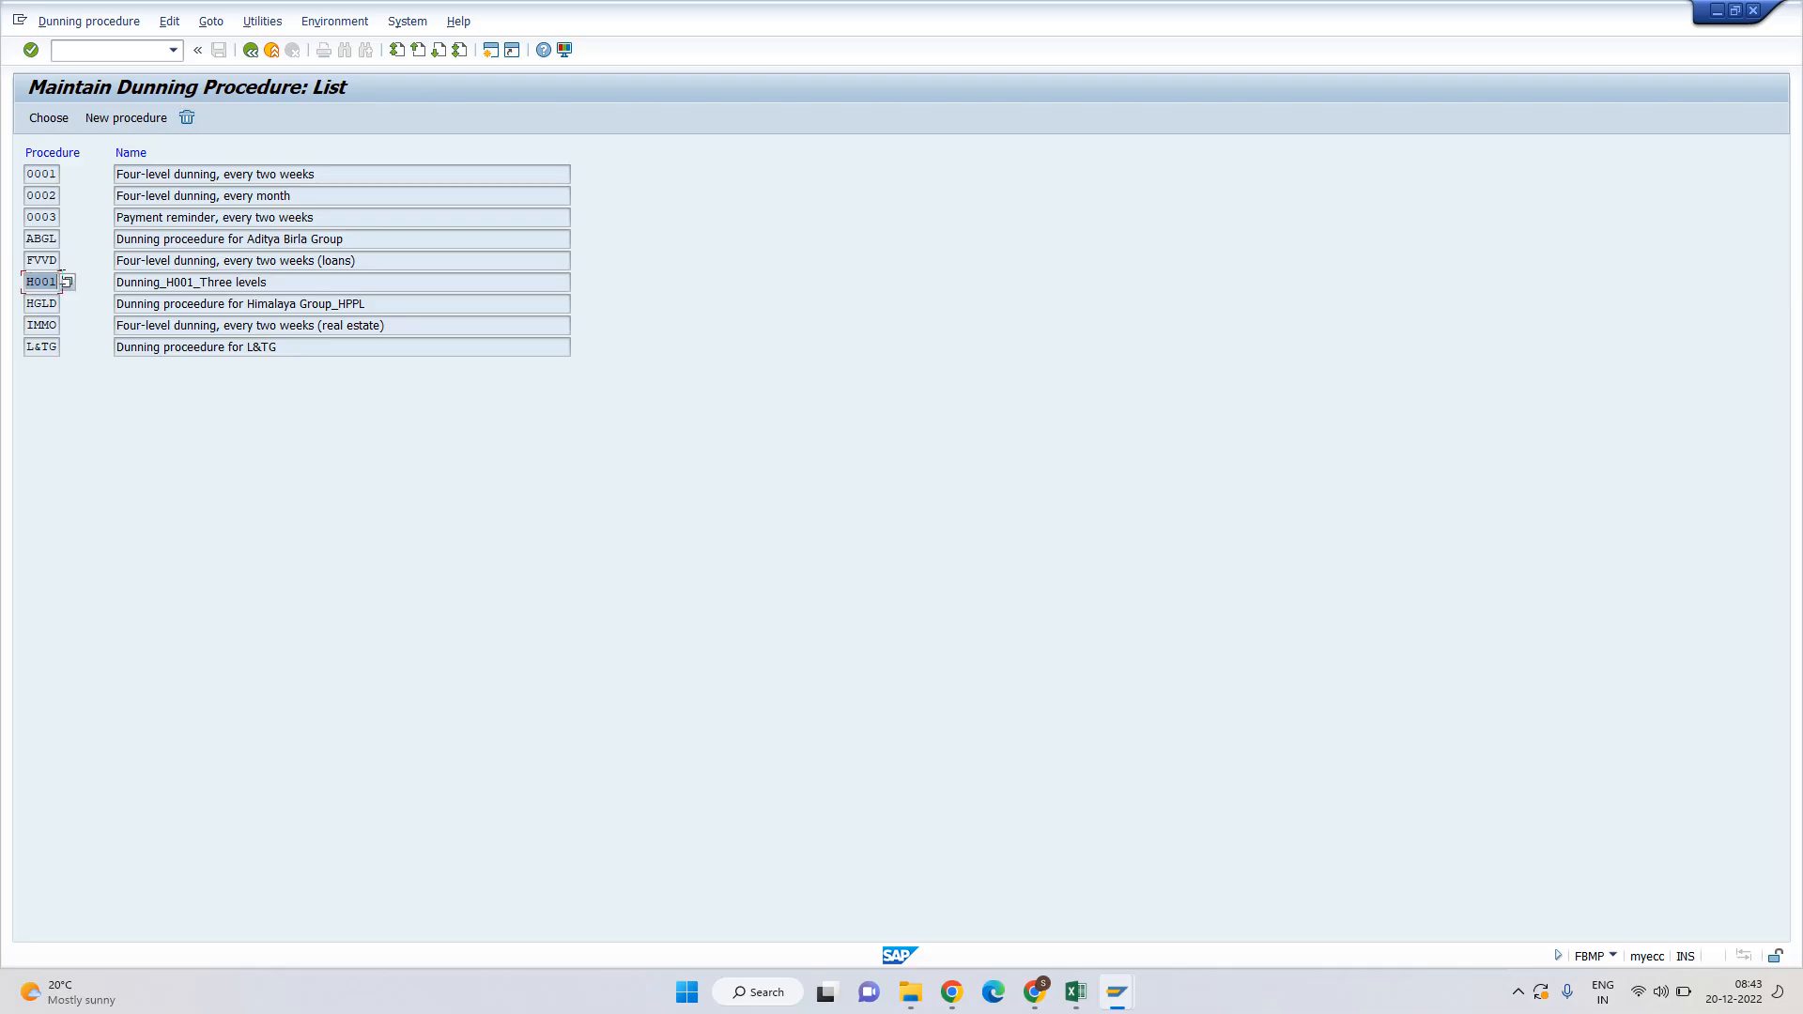
click(60, 281)
drag(200, 280, 285, 280)
click(285, 279)
click(251, 174)
drag(28, 173, 59, 174)
click(59, 174)
Review procedure 0001's overview with its 4 dunning levels, then return to the list.
double_click(248, 176)
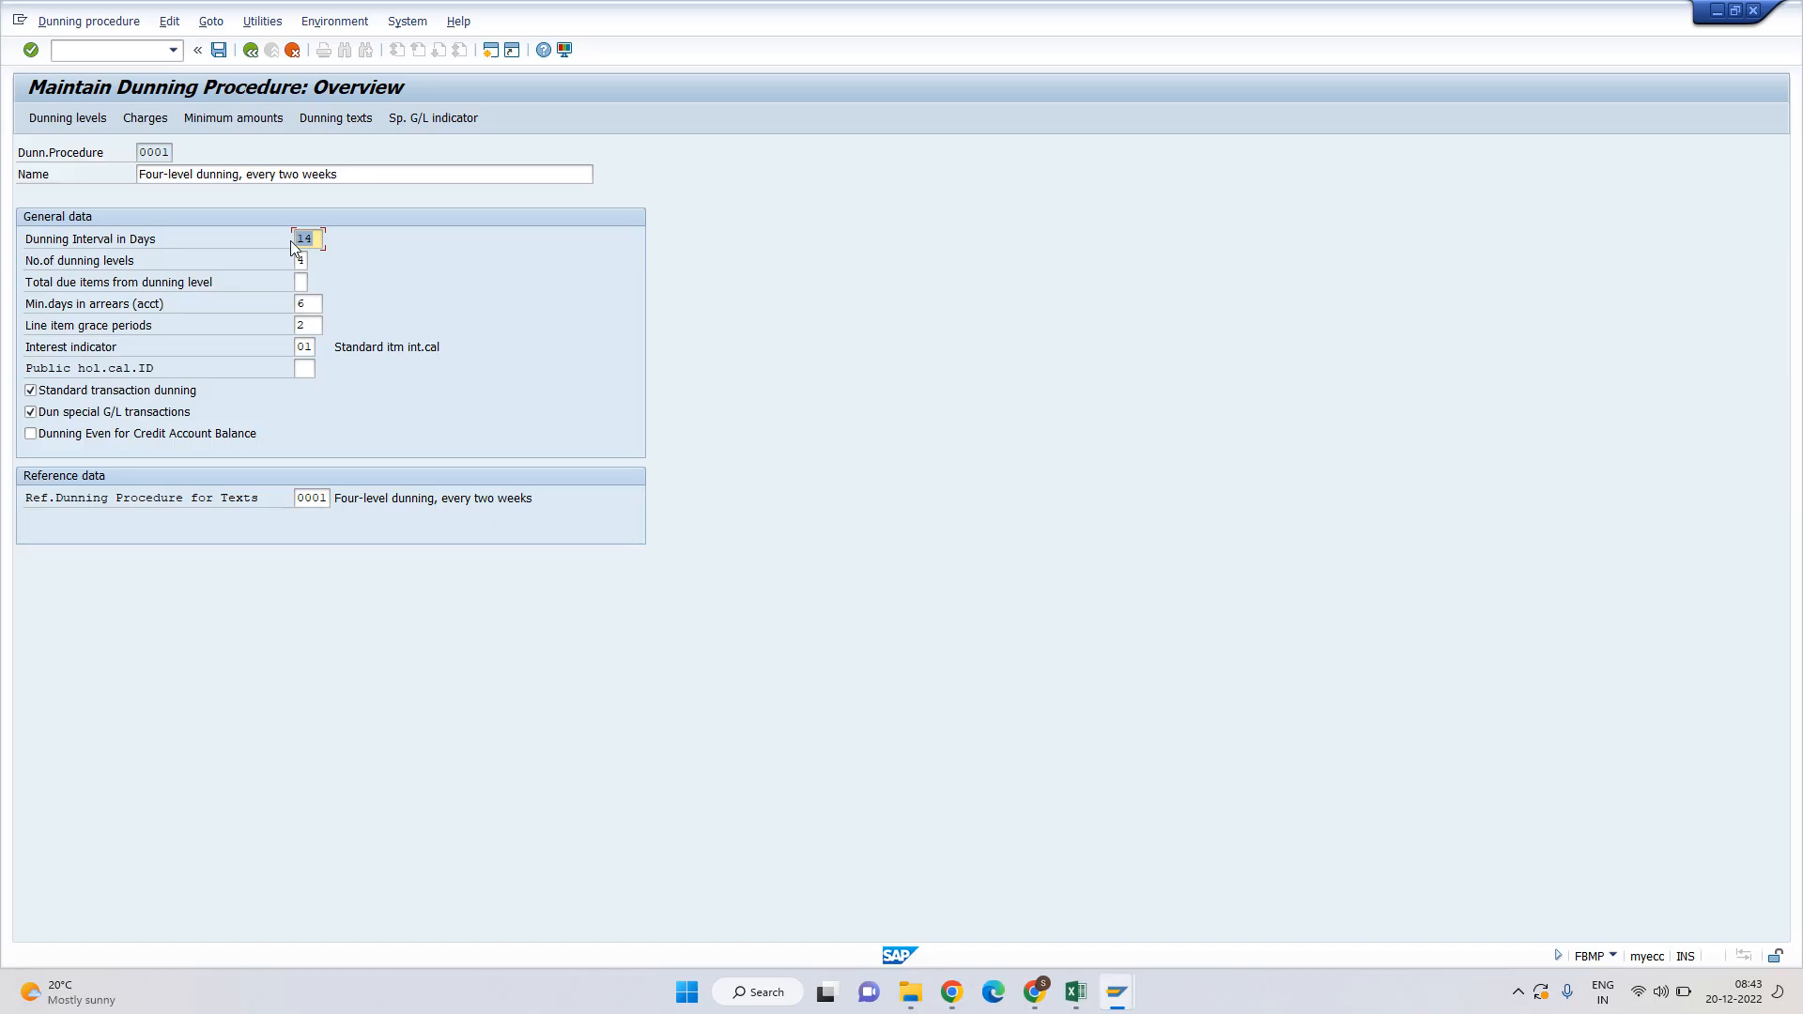
click(347, 174)
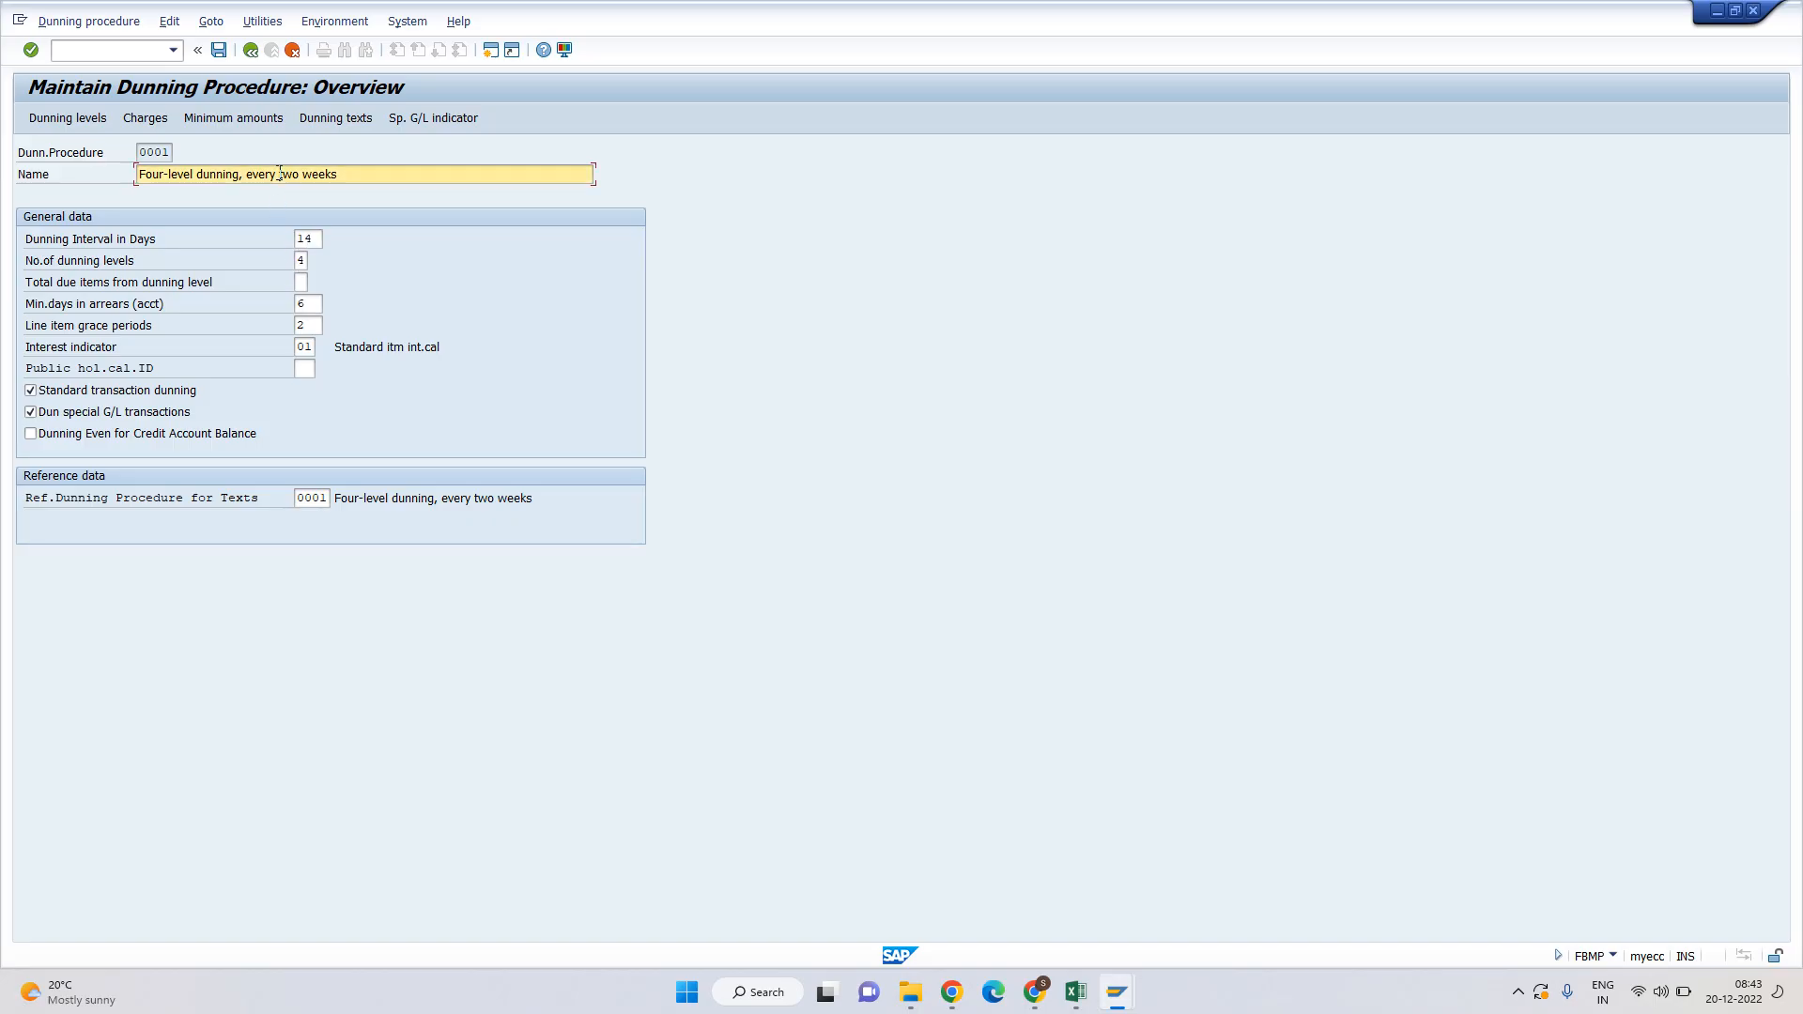
double_click(300, 260)
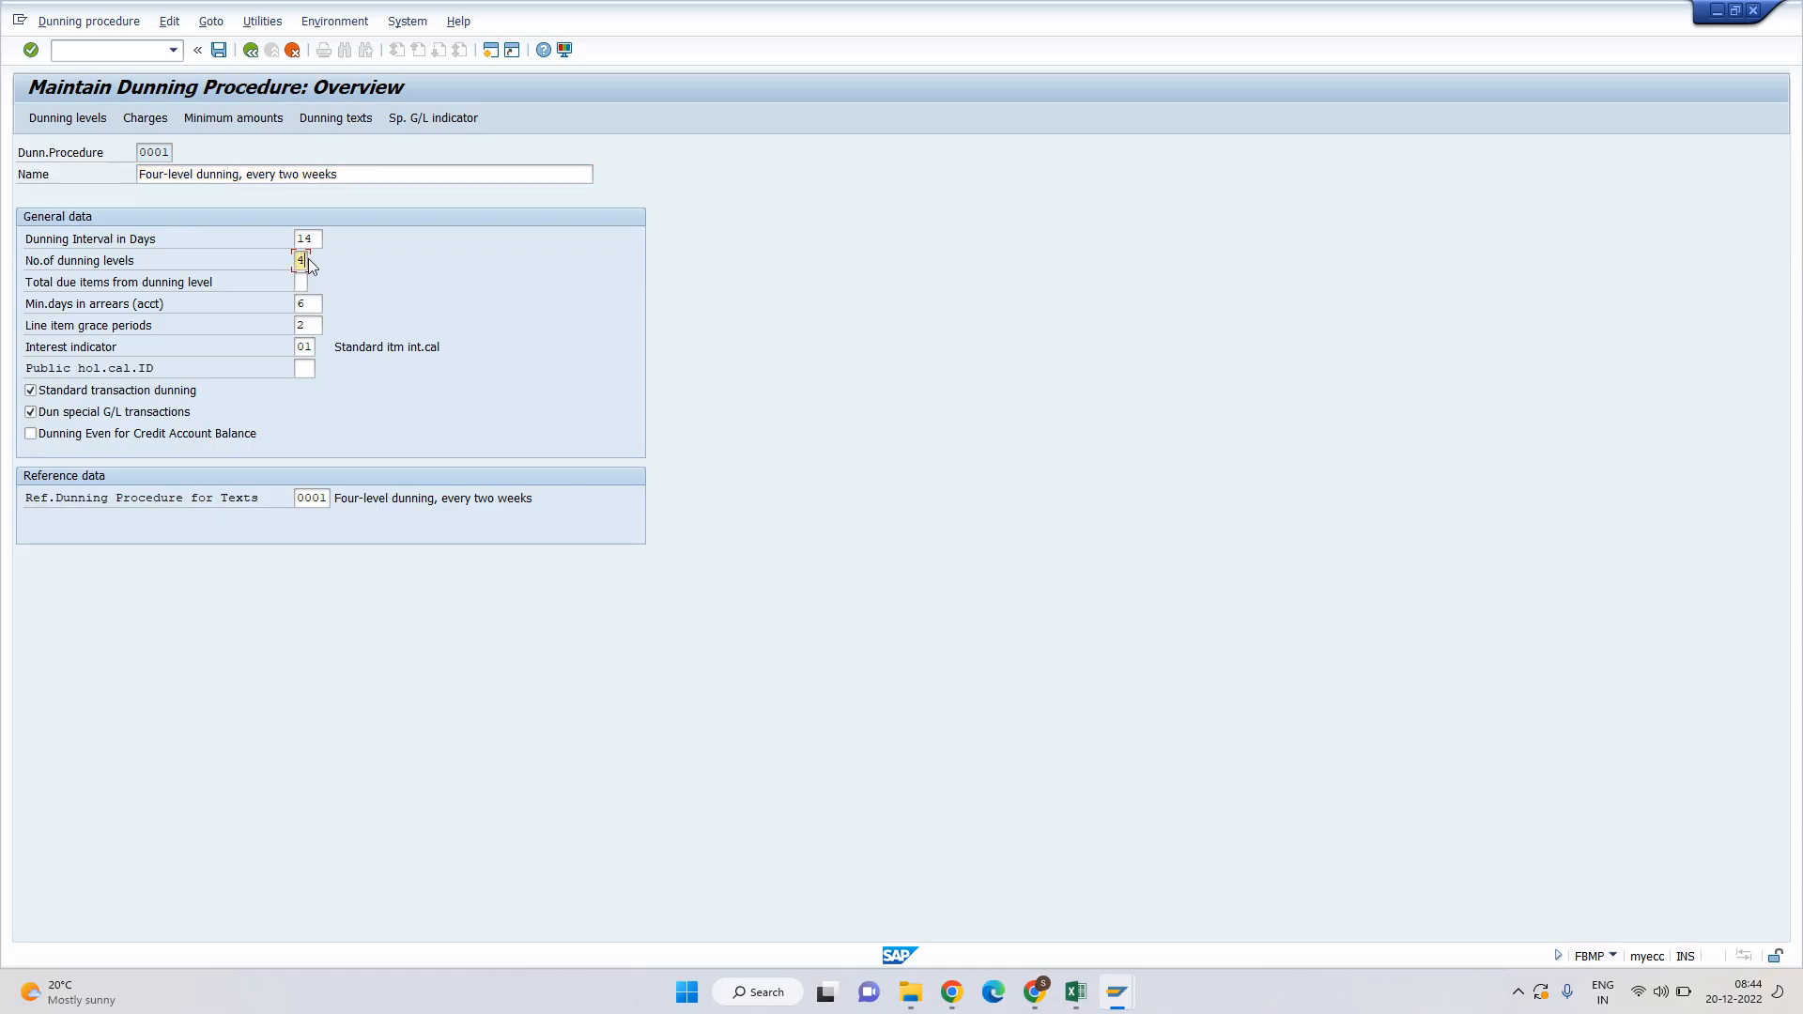
drag(27, 262, 191, 258)
click(190, 258)
key(F3)
click(33, 283)
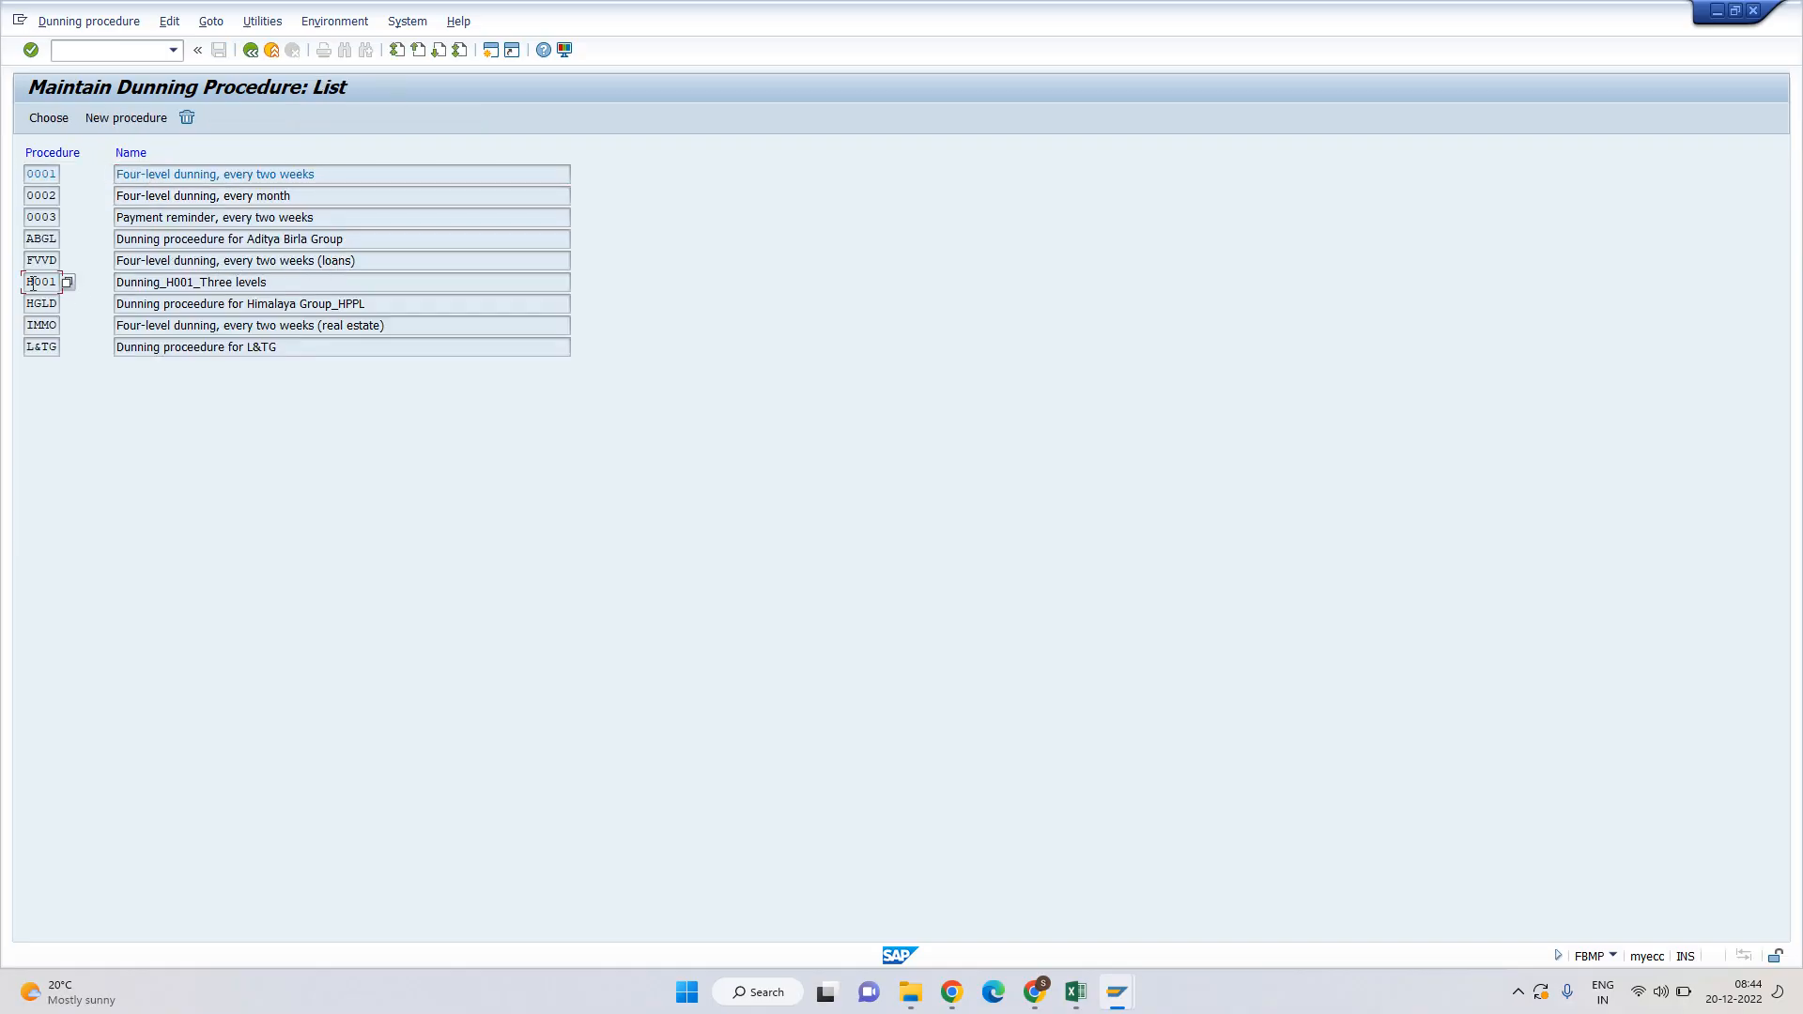
Open procedure H001's overview and highlight its 3 dunning levels.
double_click(174, 279)
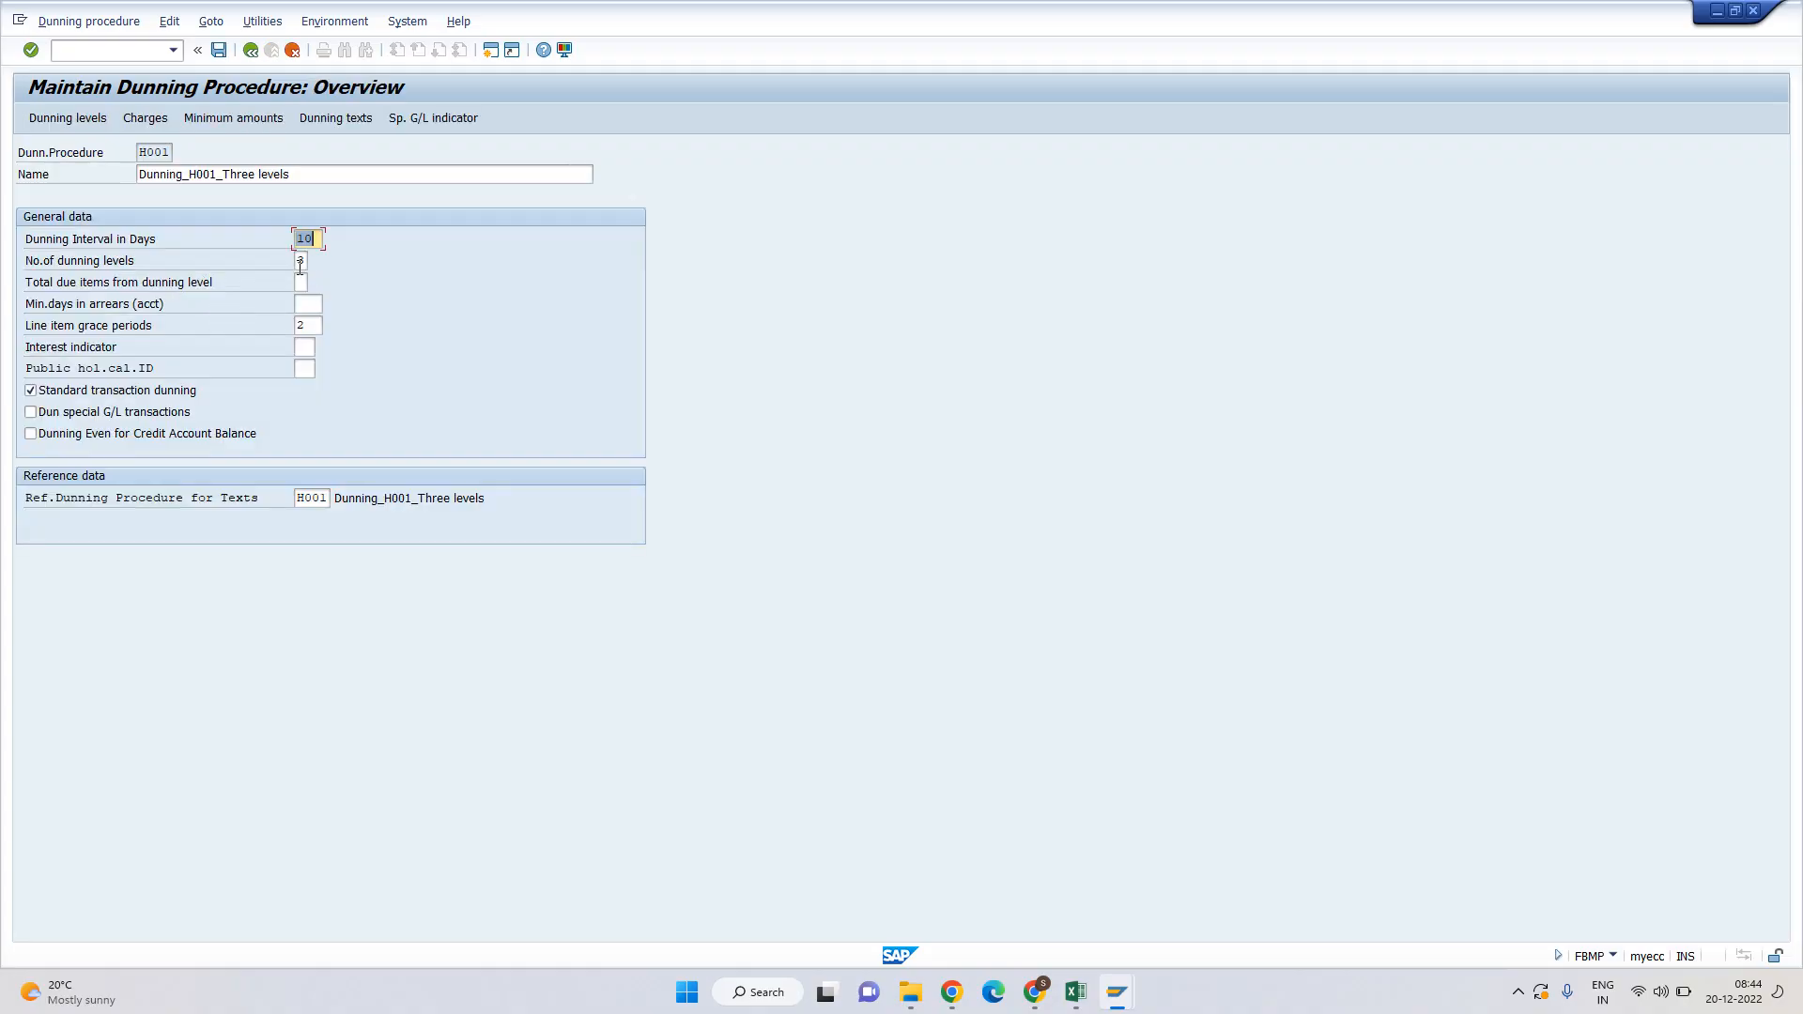
click(300, 260)
key(alt+Tab)
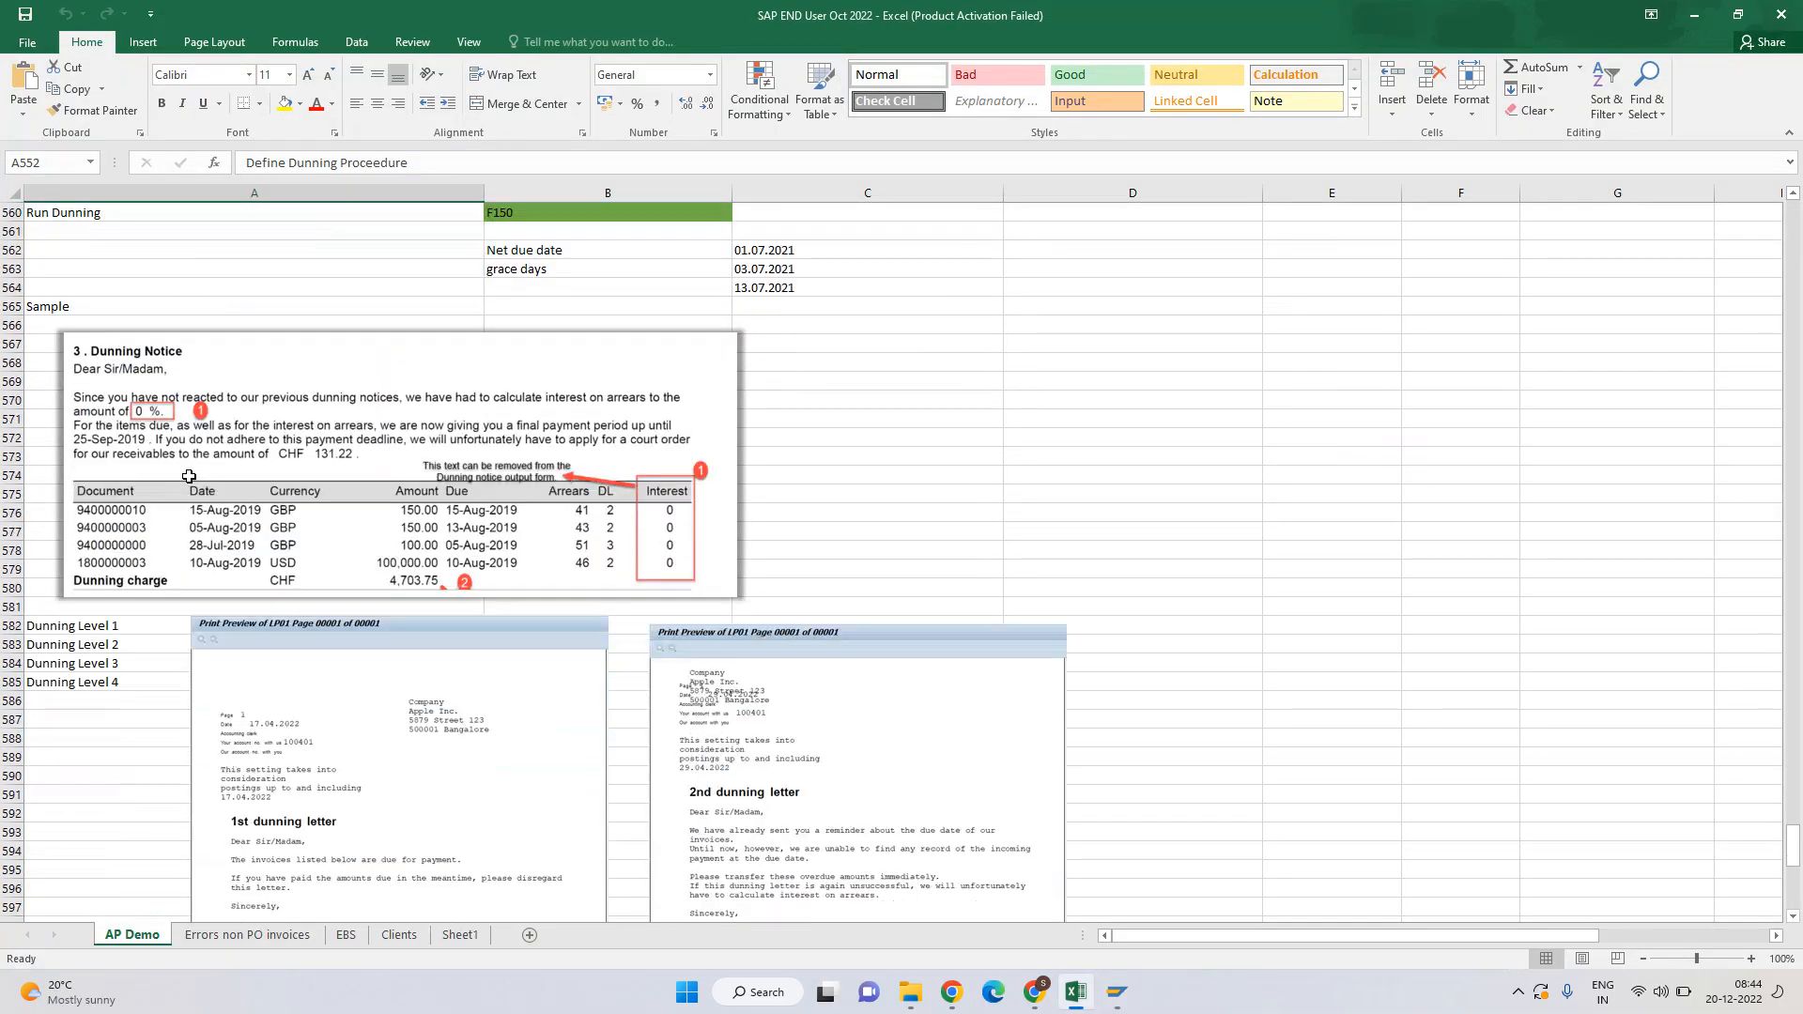
scroll(189, 476, down, 15)
scroll(193, 485, up, 2)
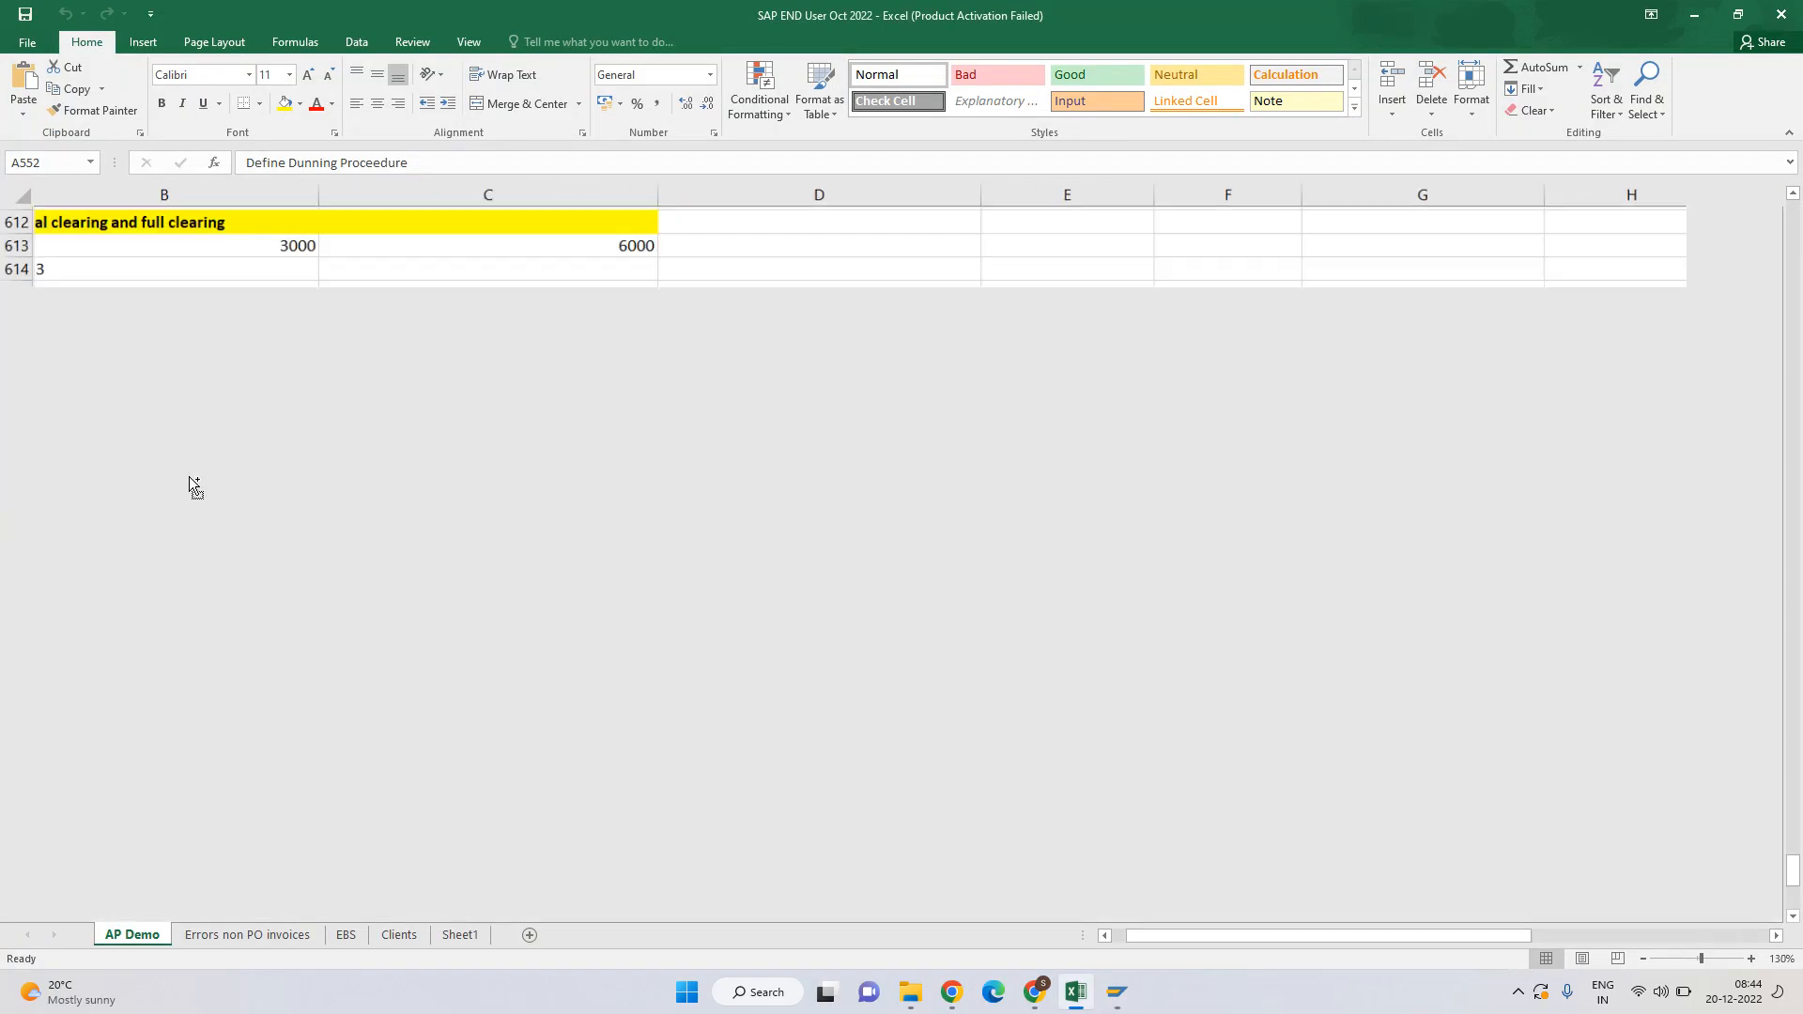
scroll(193, 485, up, 3)
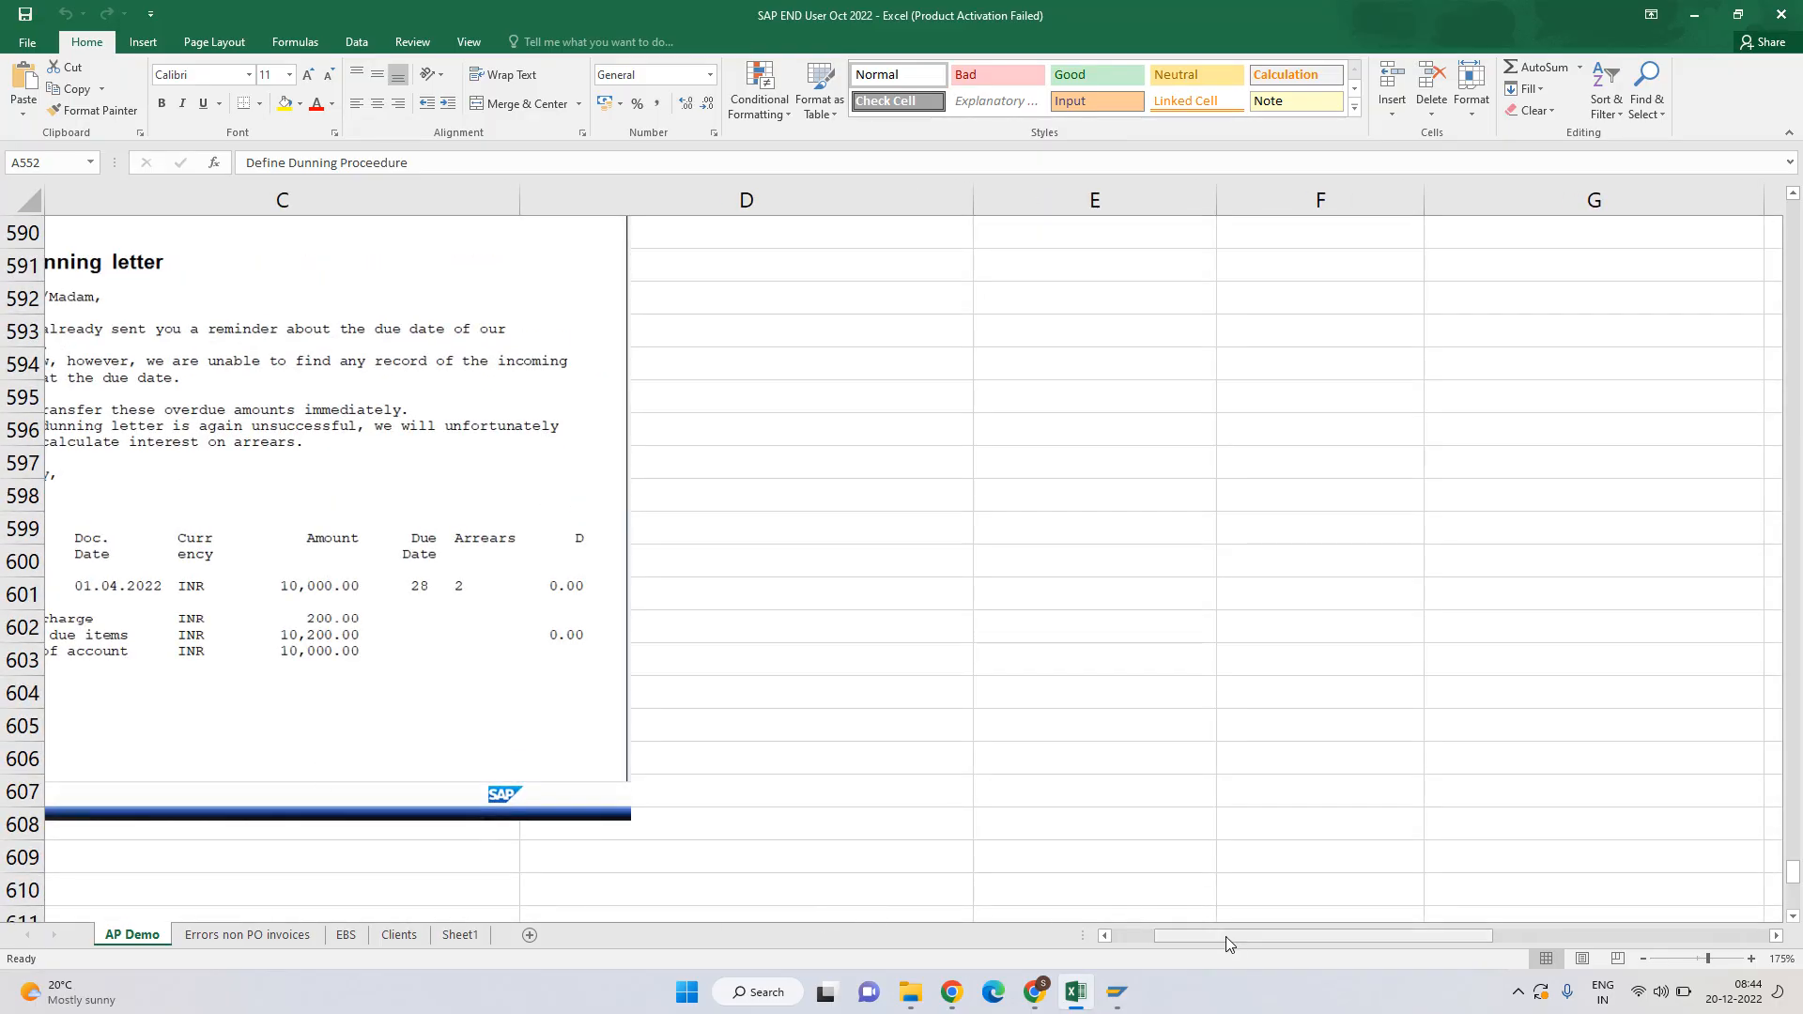
drag(1225, 937, 1103, 937)
scroll(732, 652, up, 1)
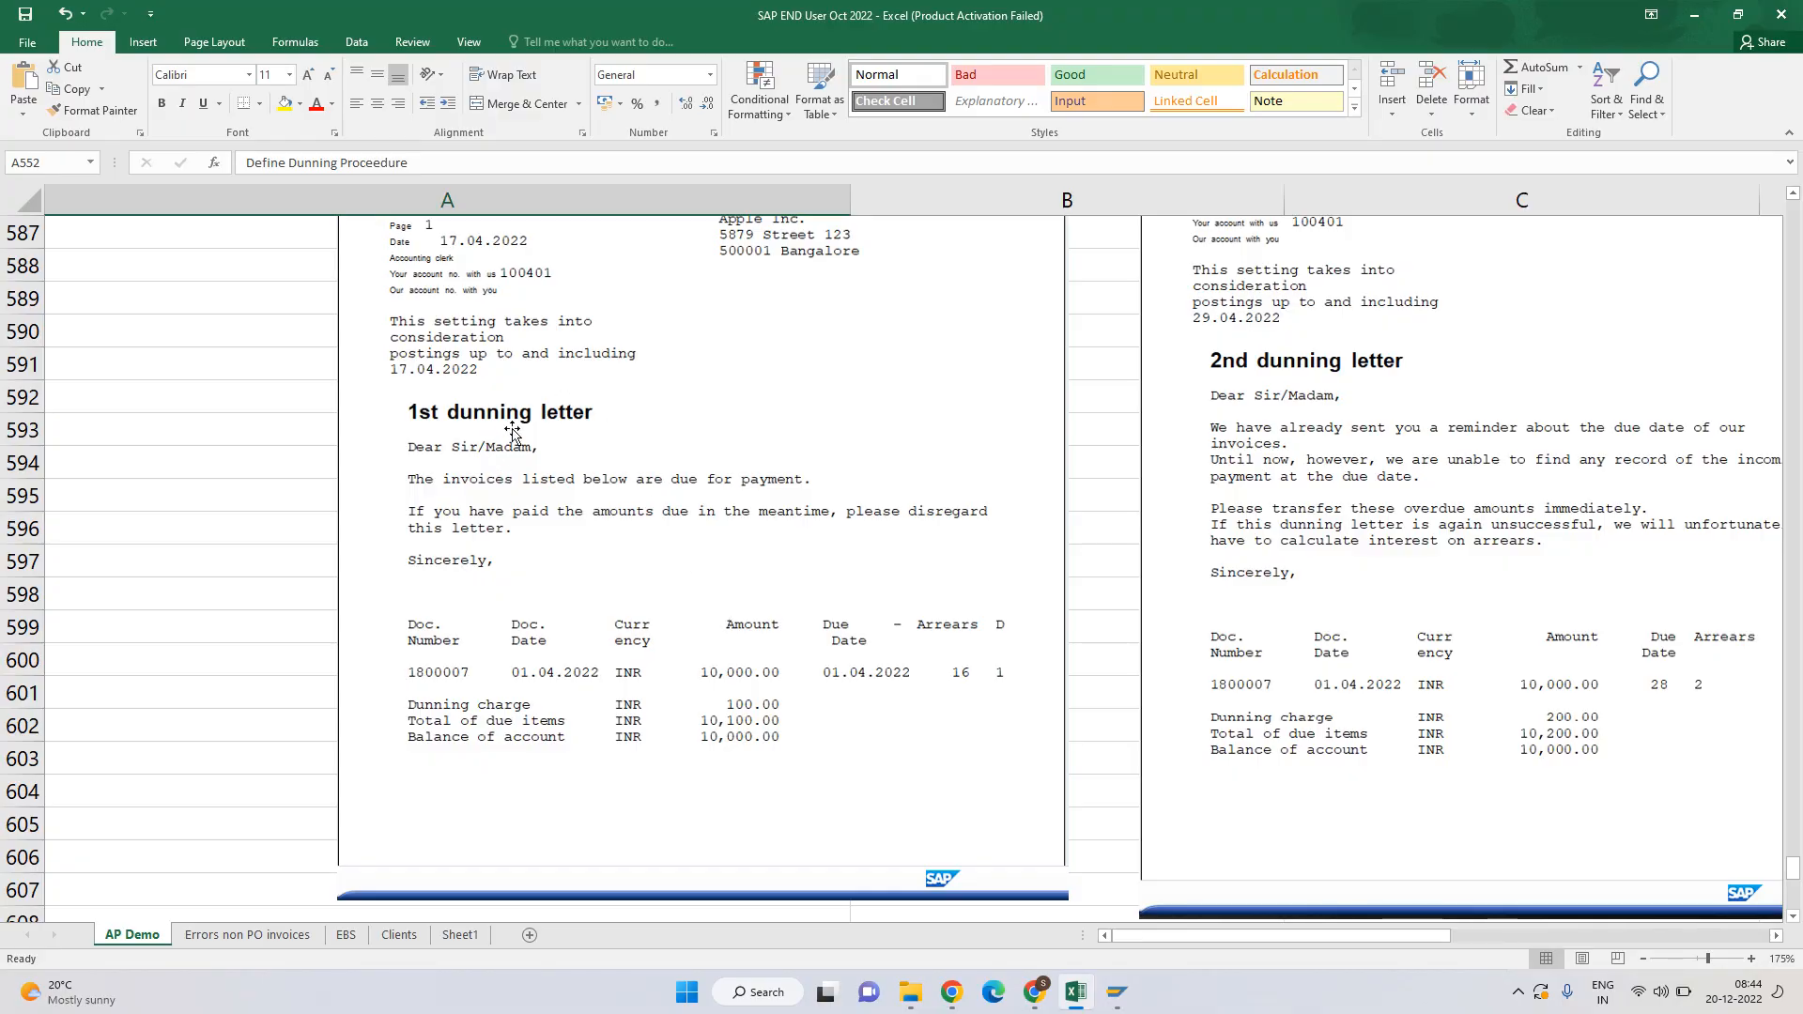
click(442, 479)
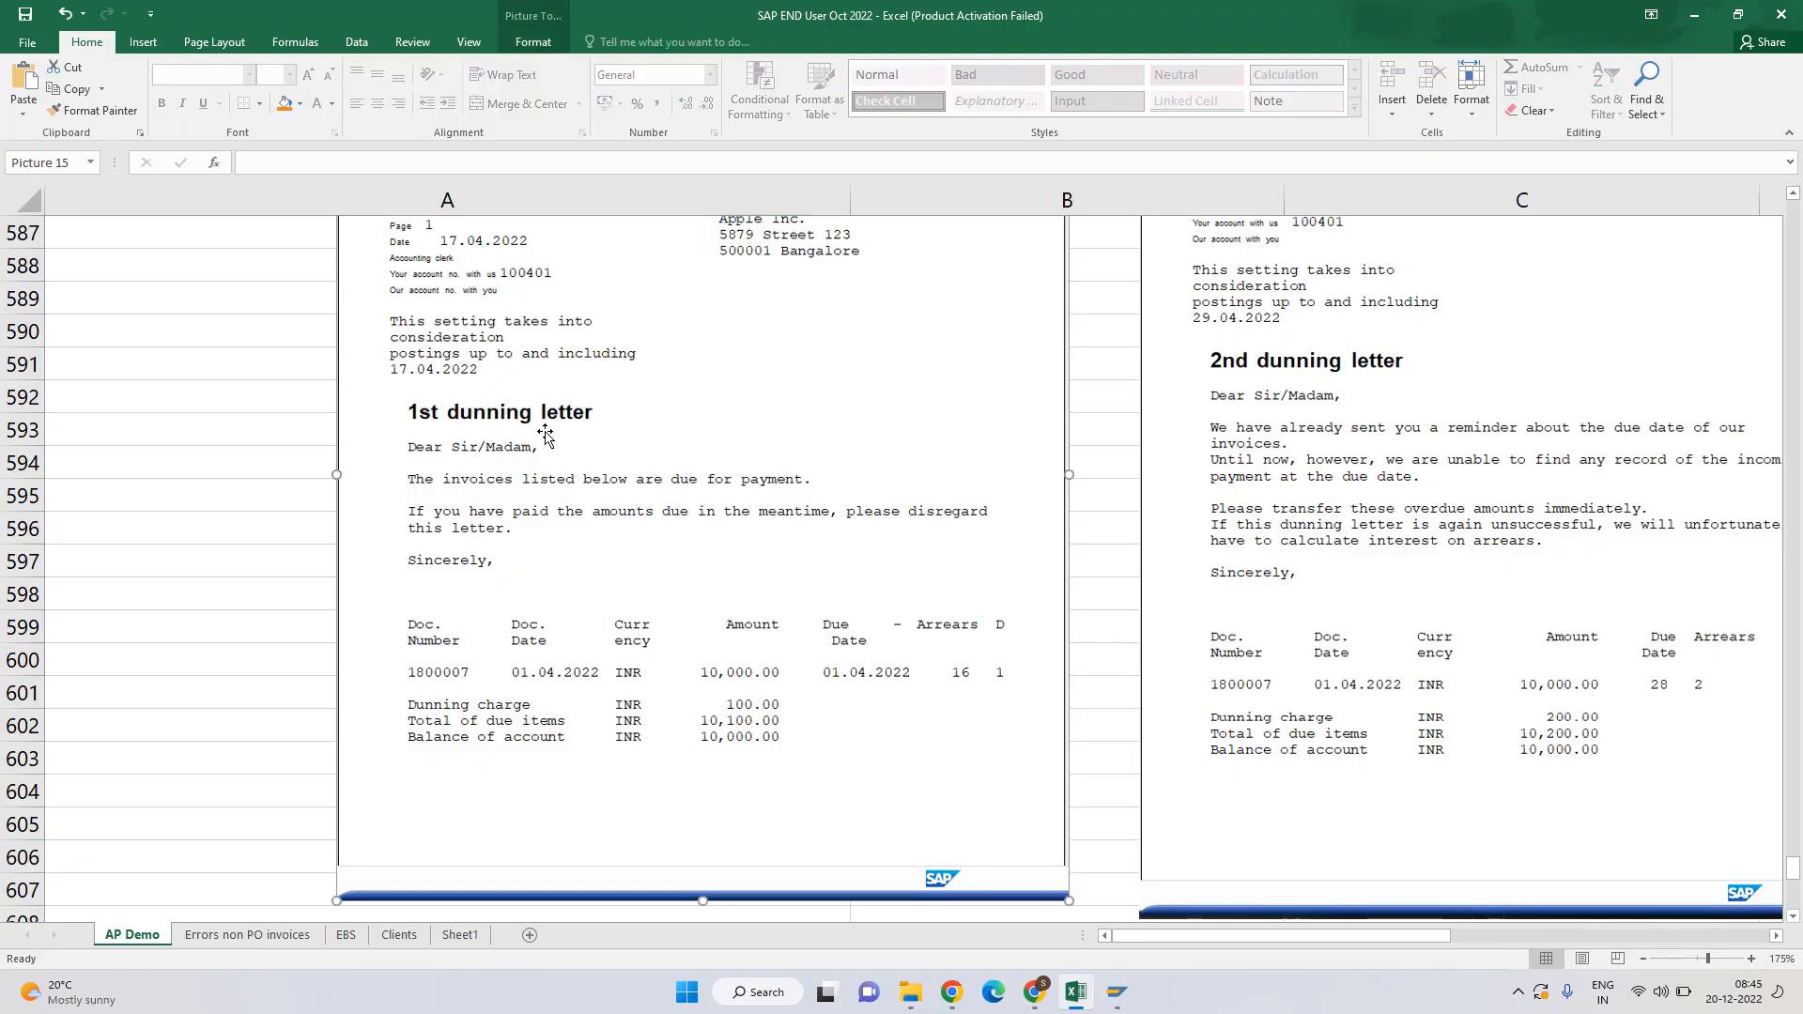
scroll(496, 423, up, 1)
scroll(496, 423, up, 1)
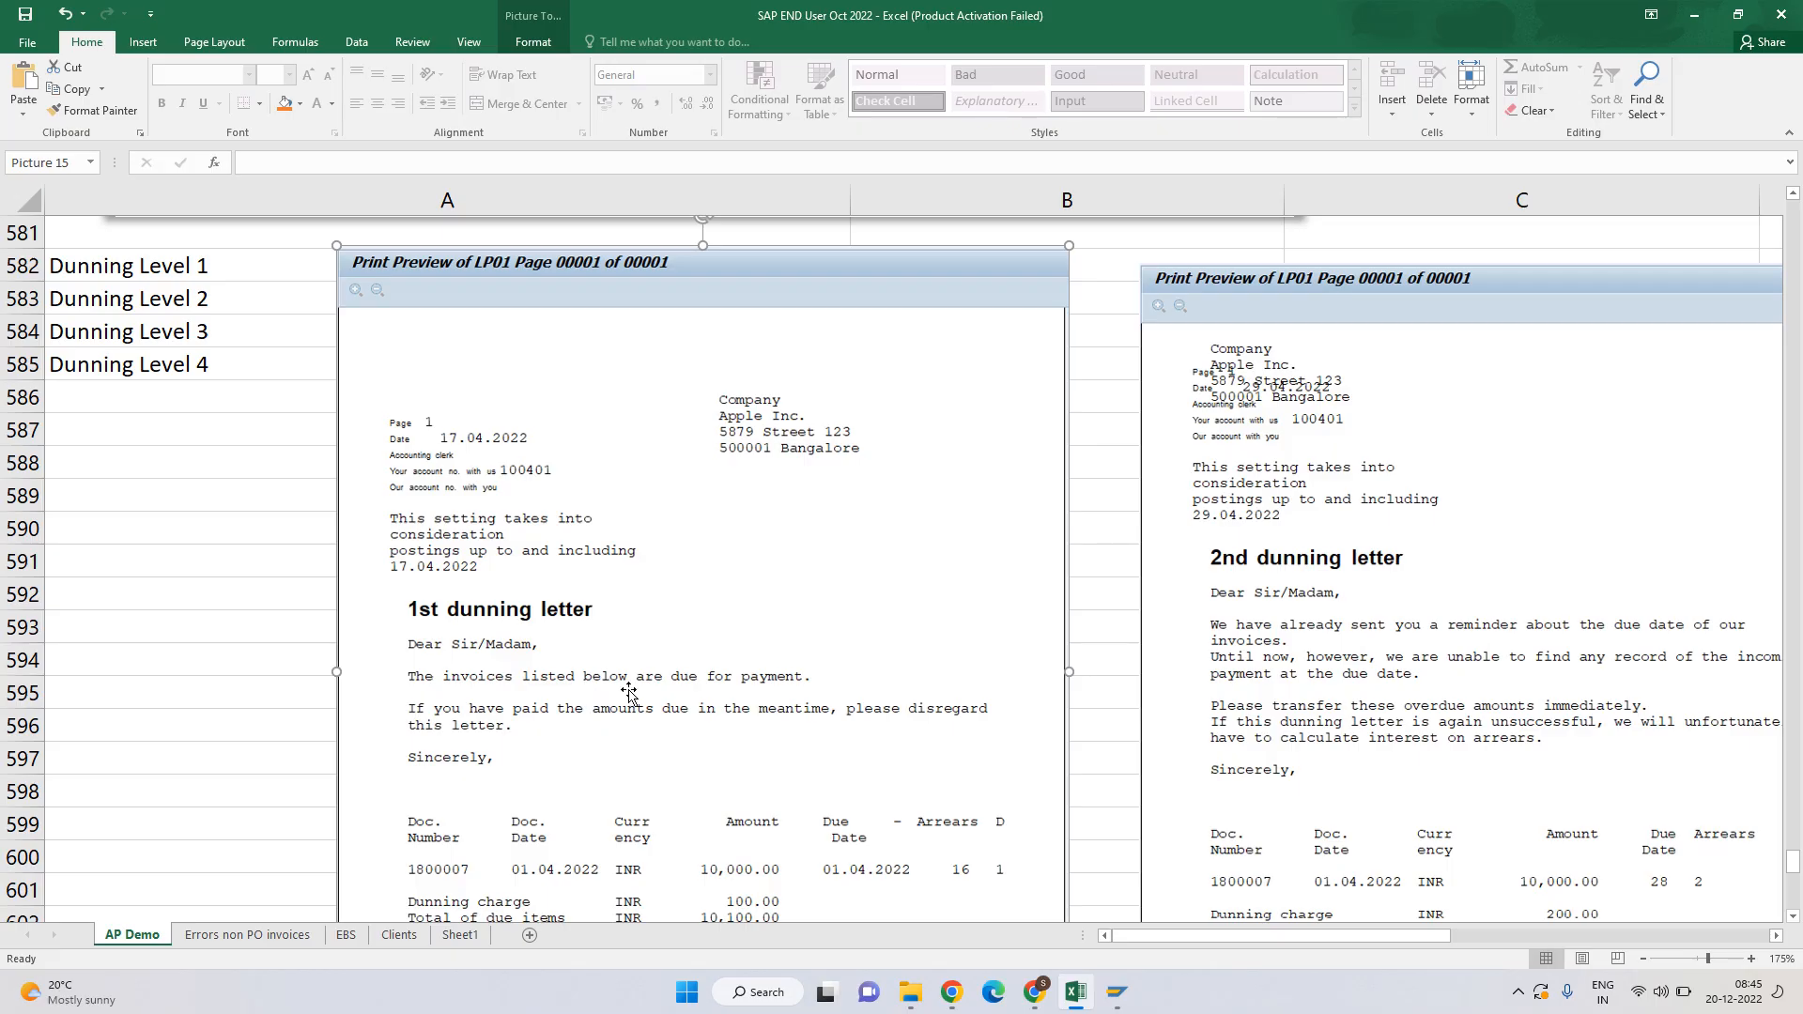
scroll(732, 625, down, 1)
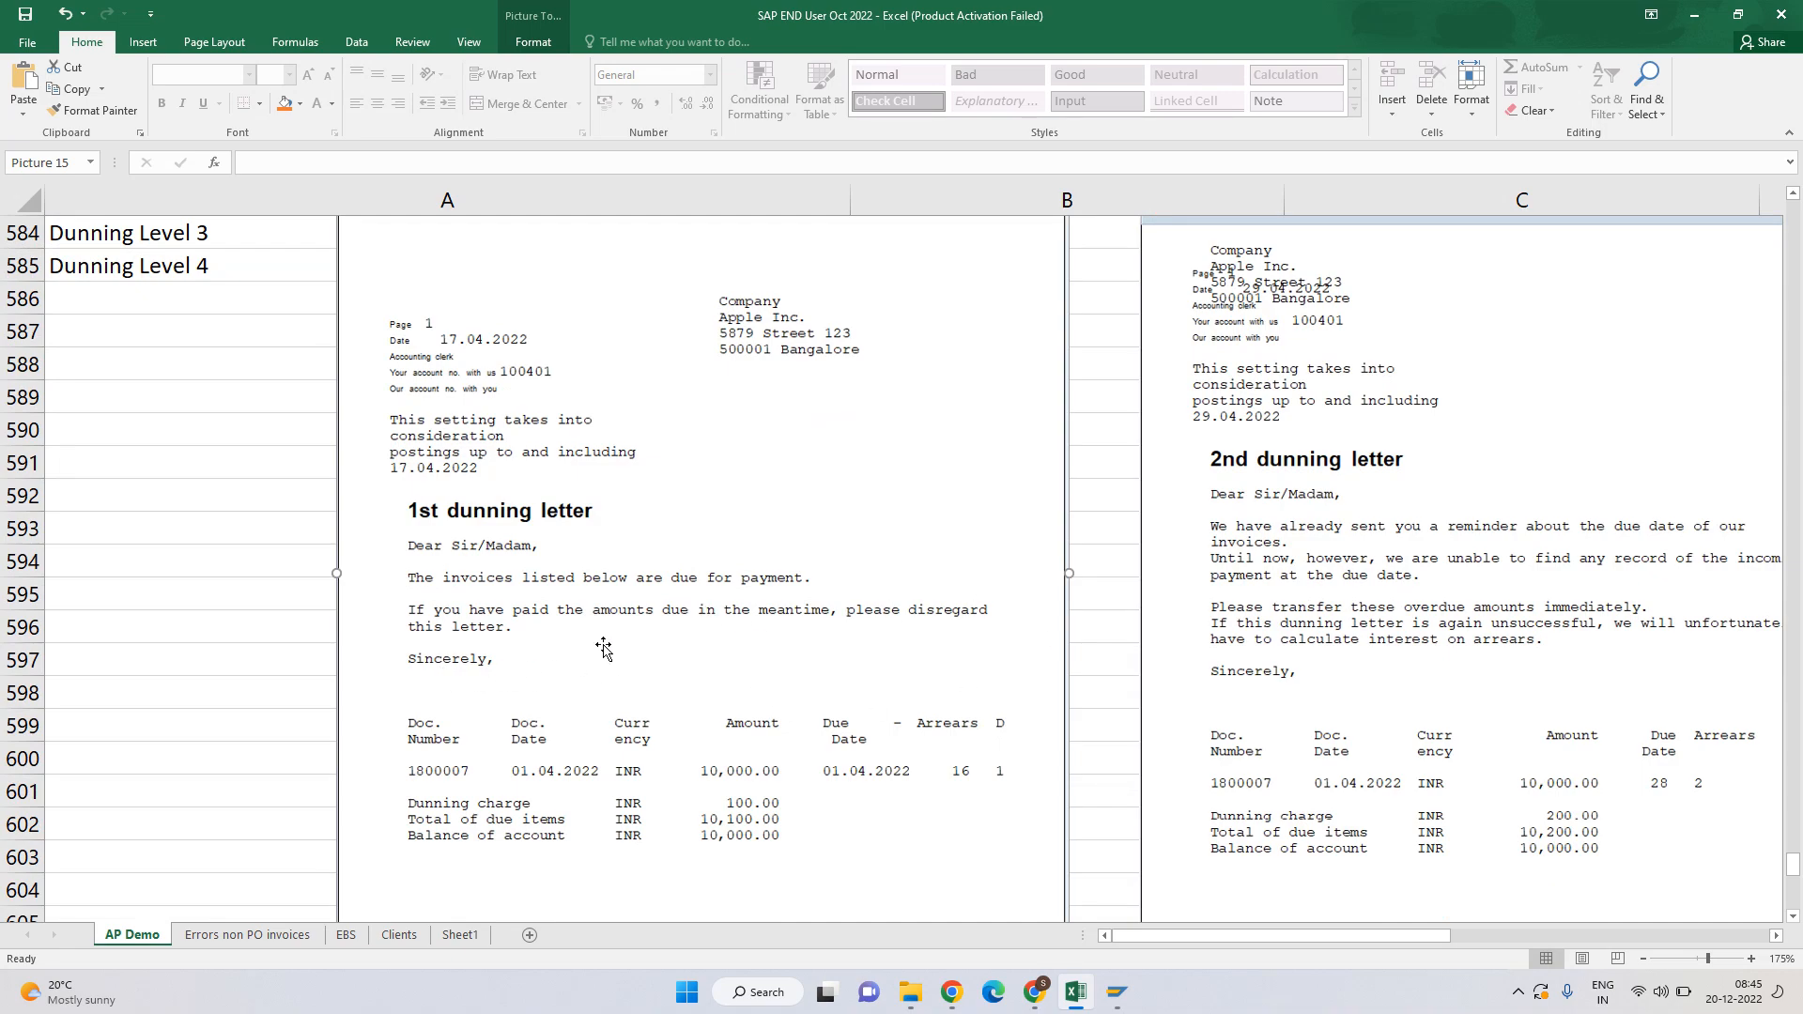
scroll(624, 594, down, 3)
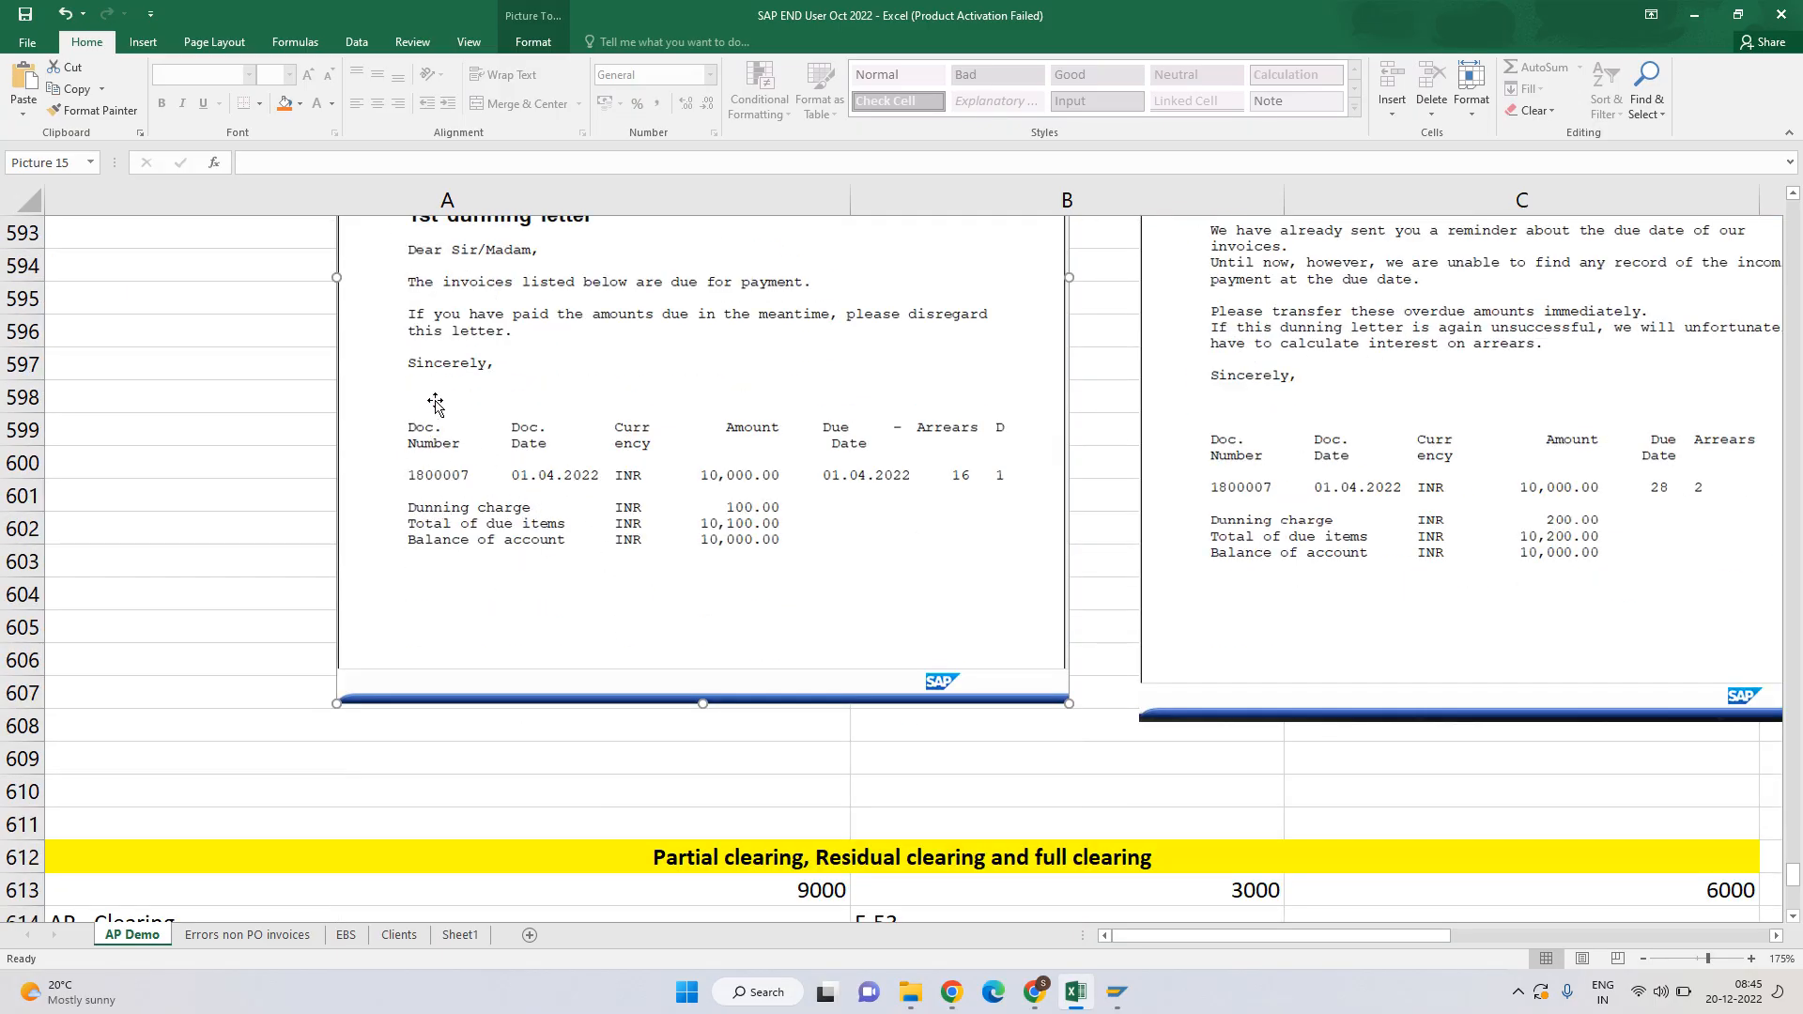
scroll(458, 431, up, 2)
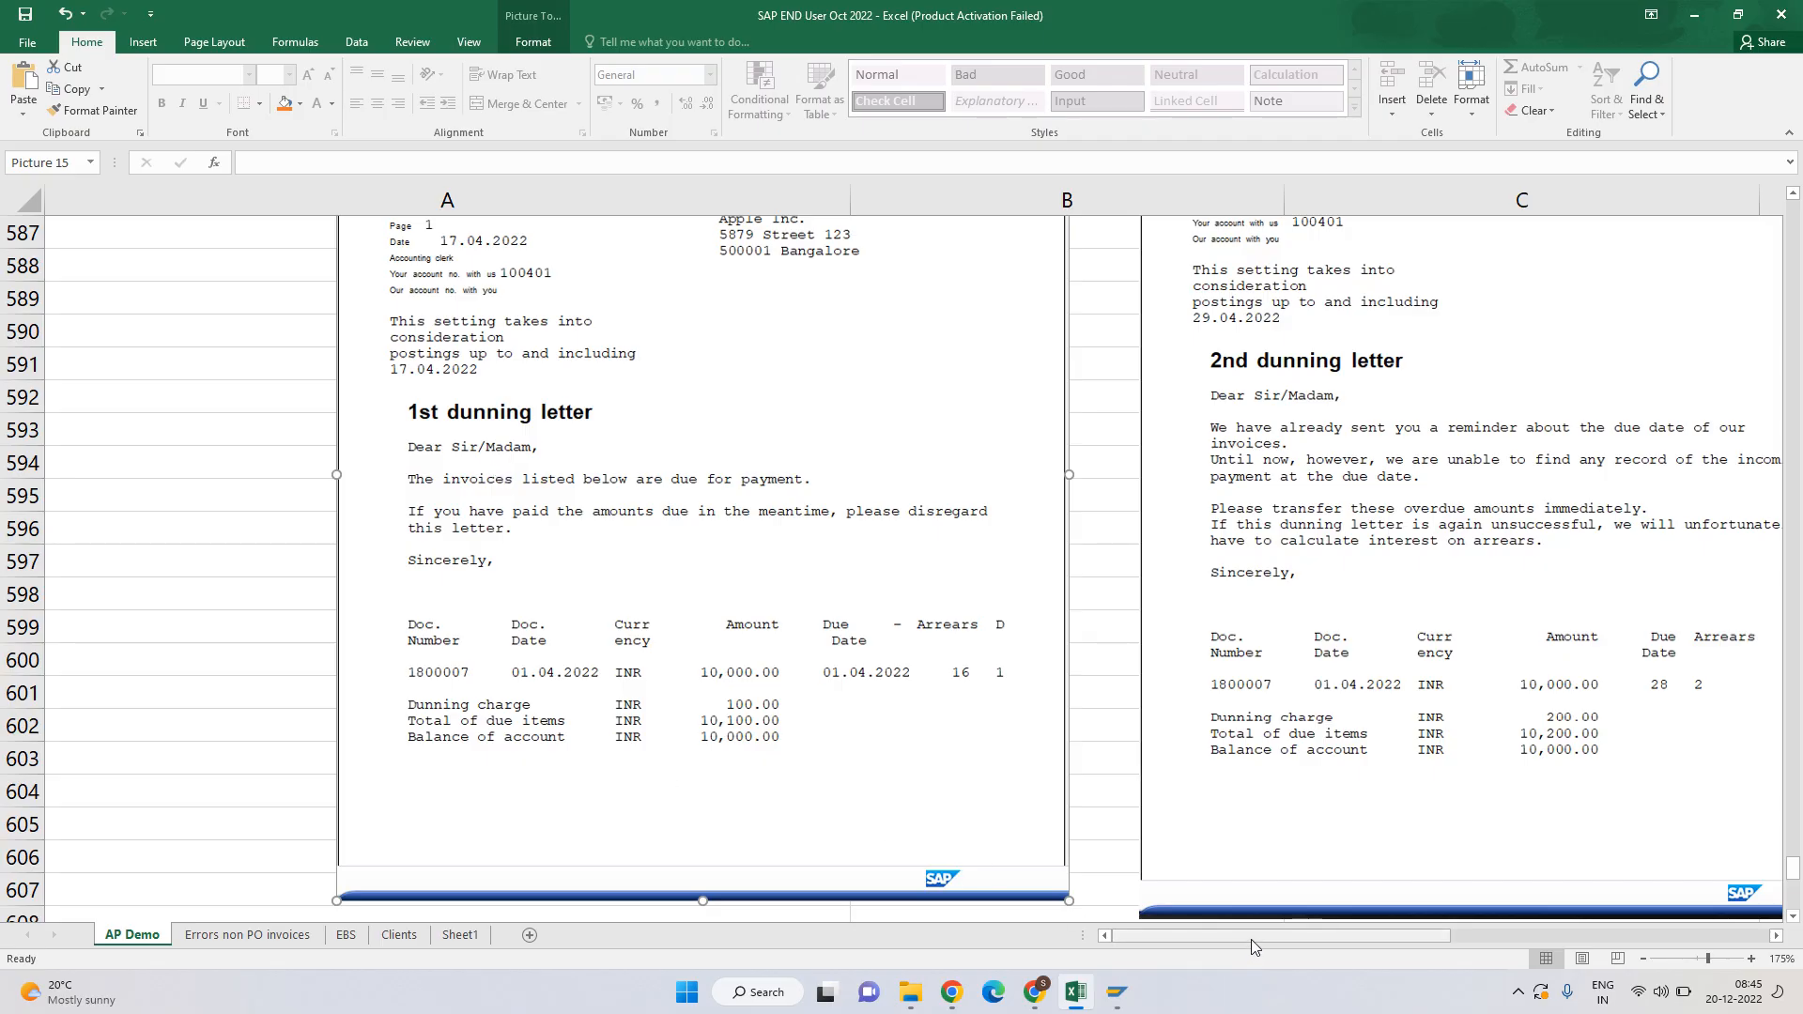
mouse_move(1251, 939)
mouse_down()
mouse_move(1313, 933)
mouse_move(1259, 937)
mouse_up()
scroll(1191, 758, up, 1)
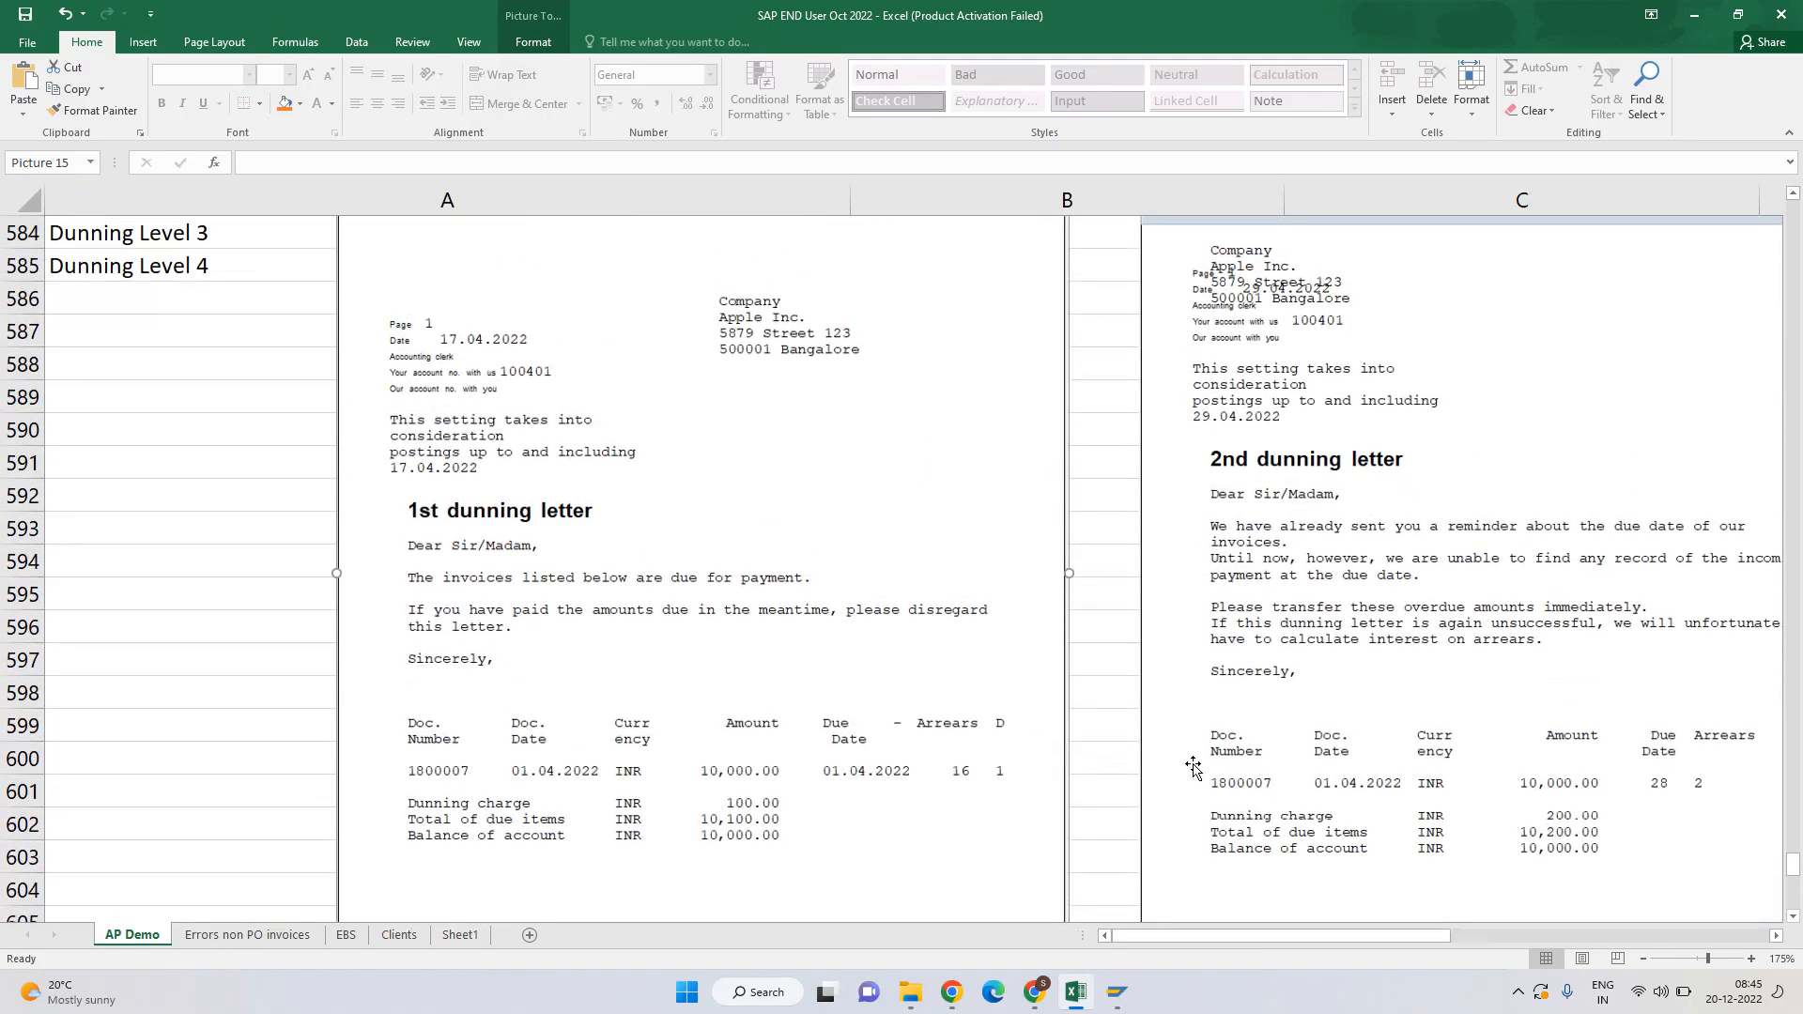
click(1775, 936)
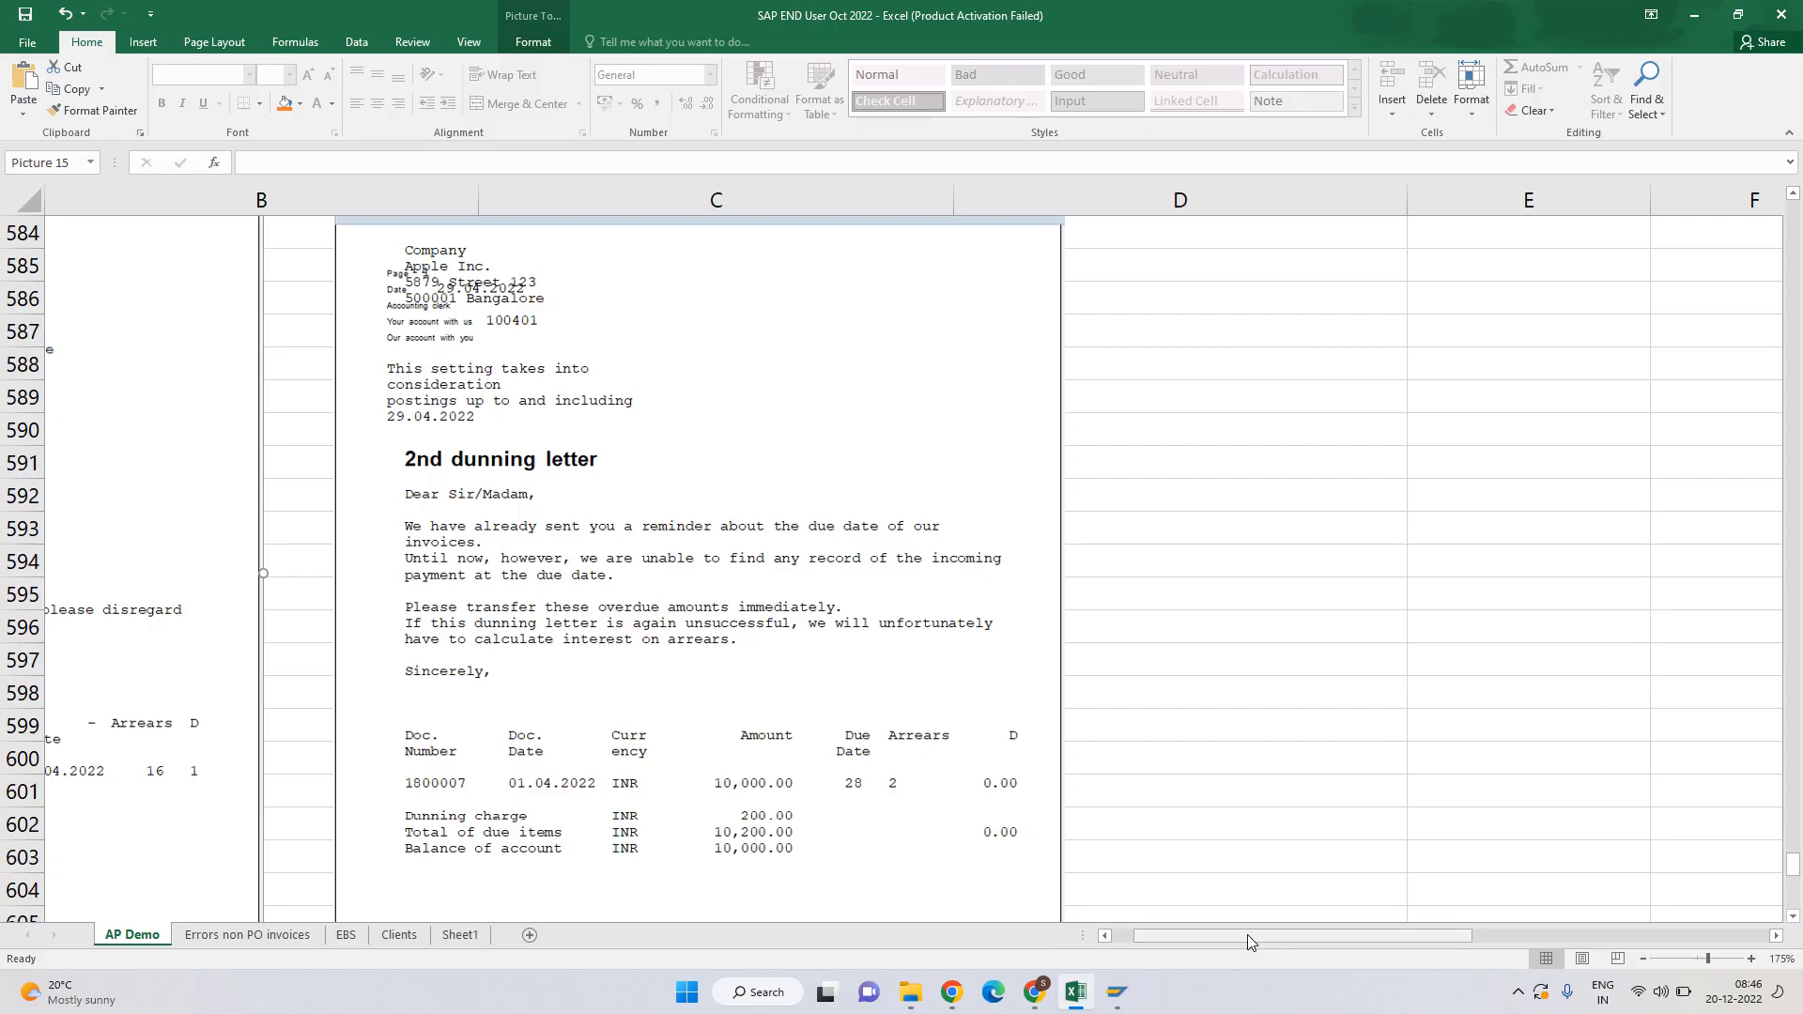
Review the 3. Dunning Notice sample at 130% zoom, then return to SAP's H001 overview.
drag(1247, 933, 1214, 933)
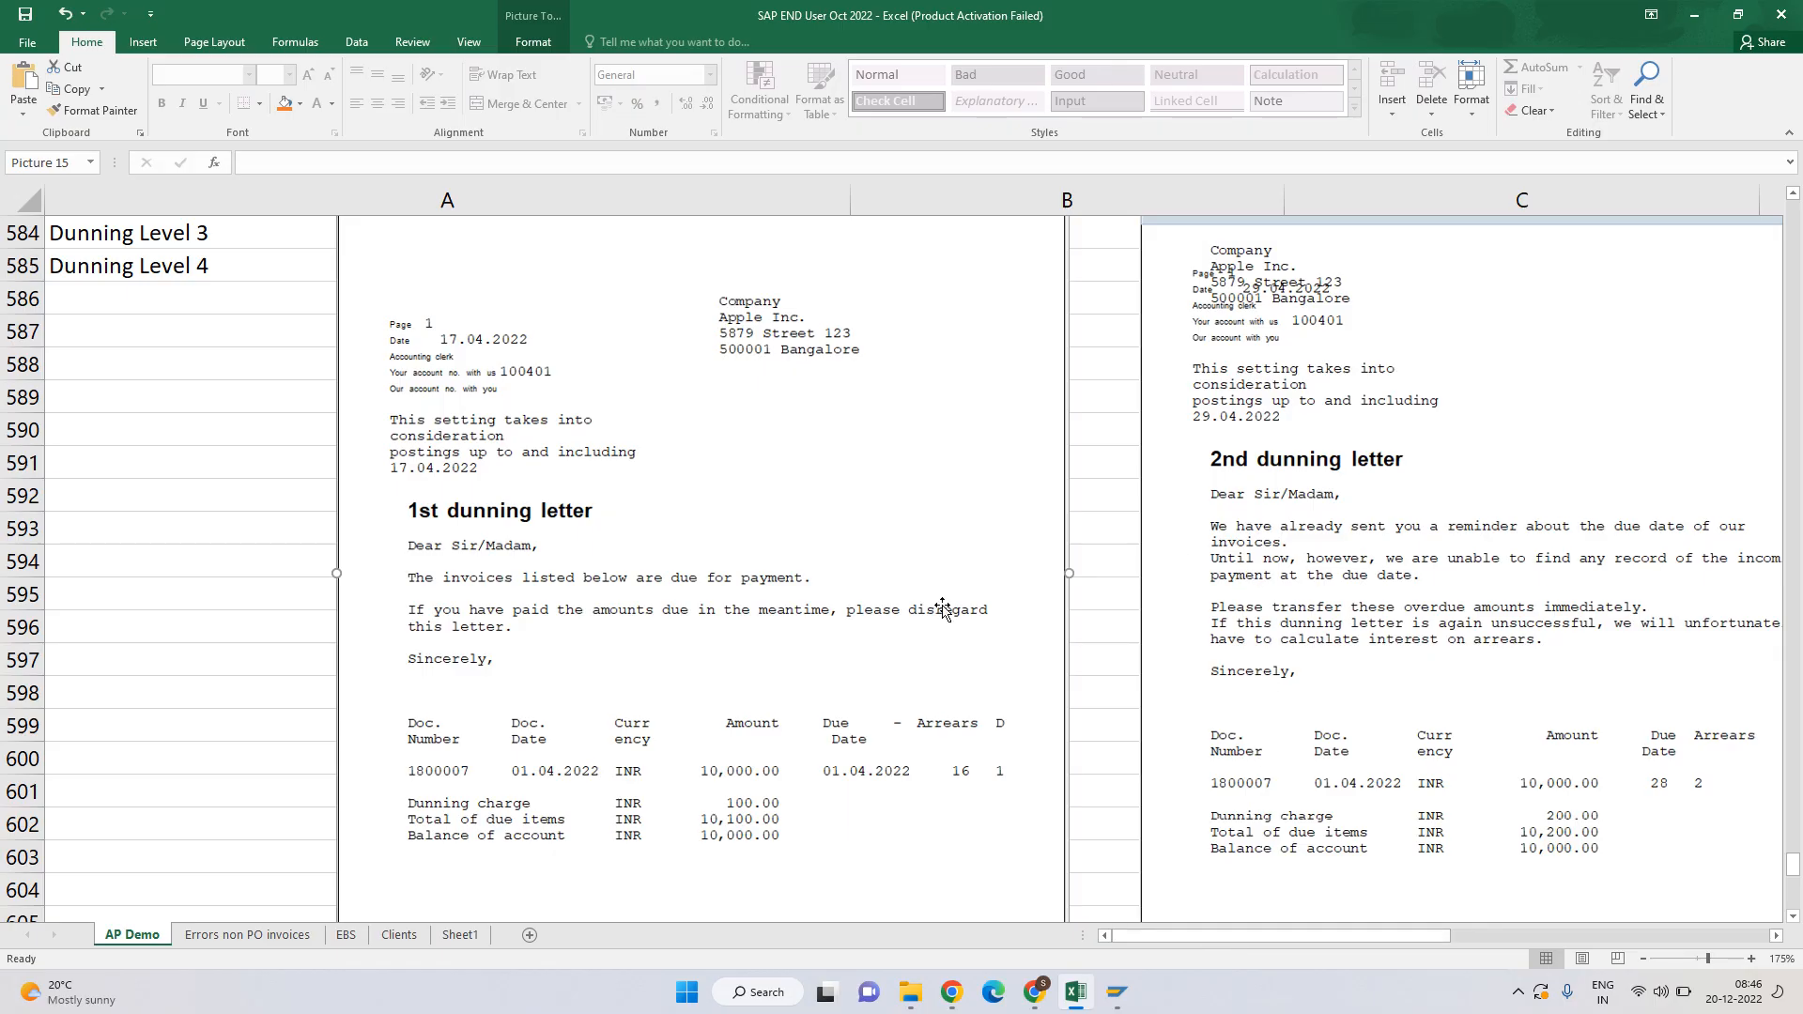
scroll(840, 571, up, 5)
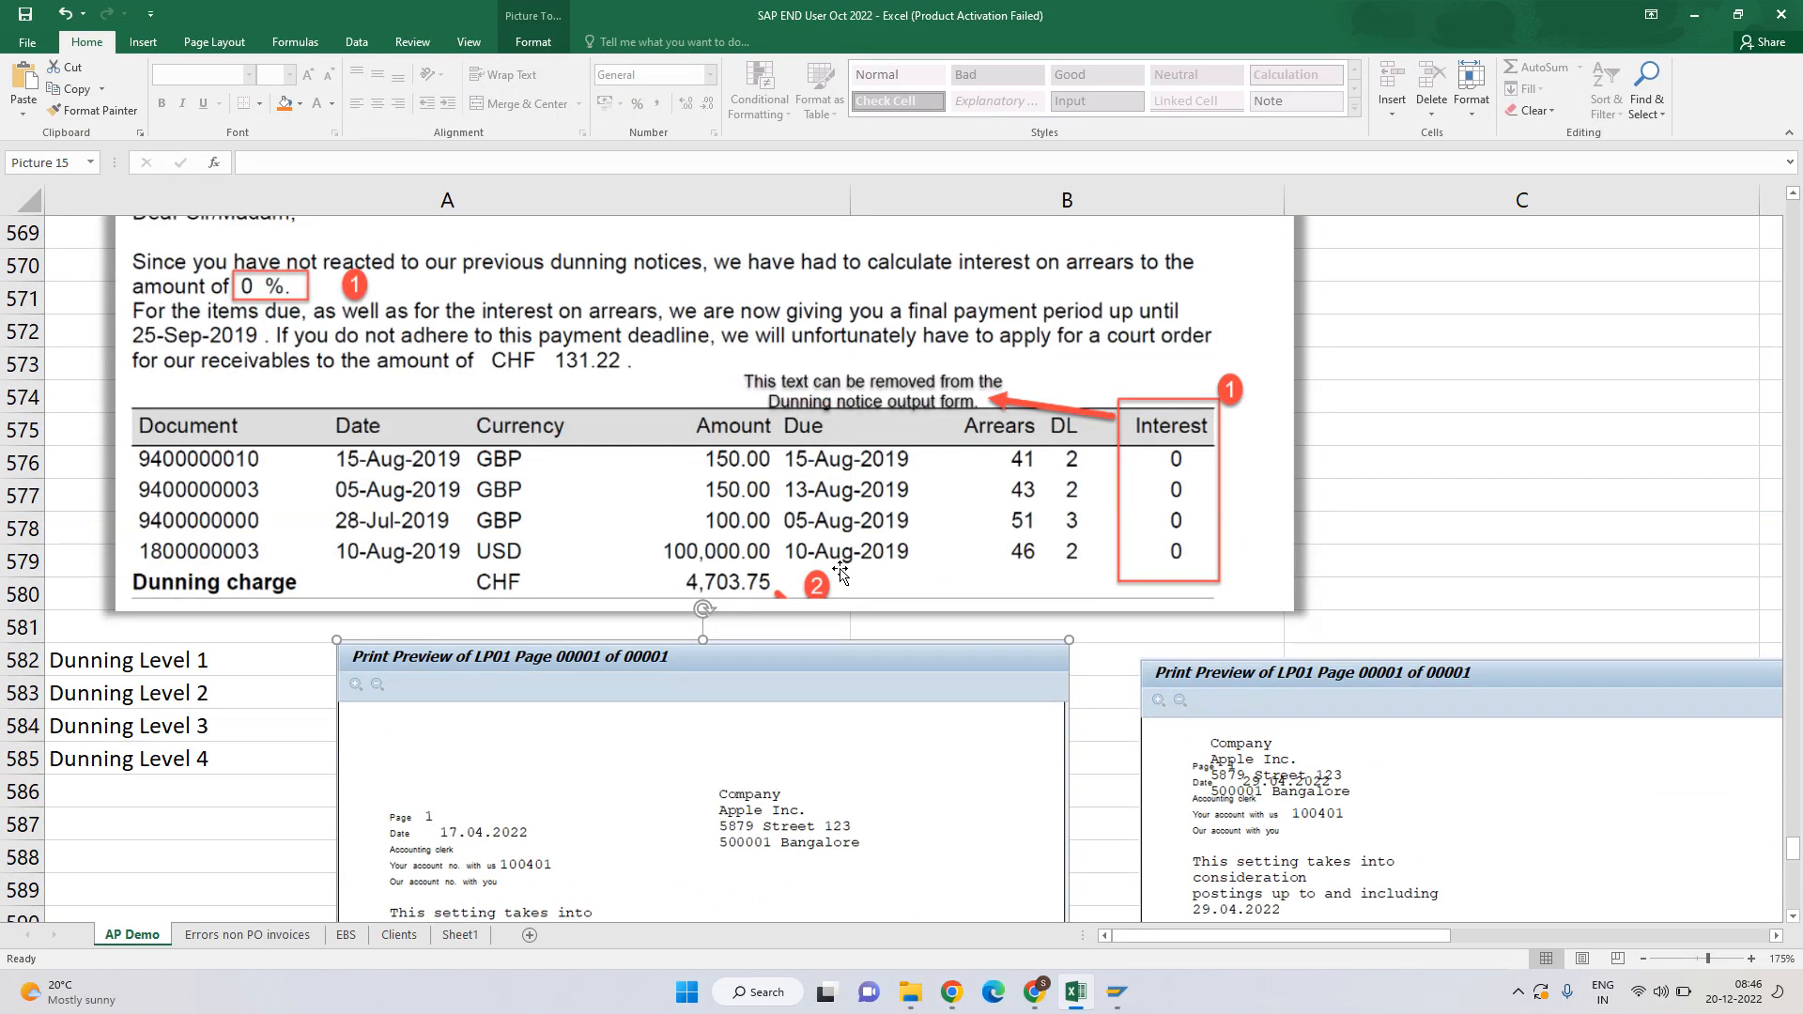
scroll(840, 571, up, 2)
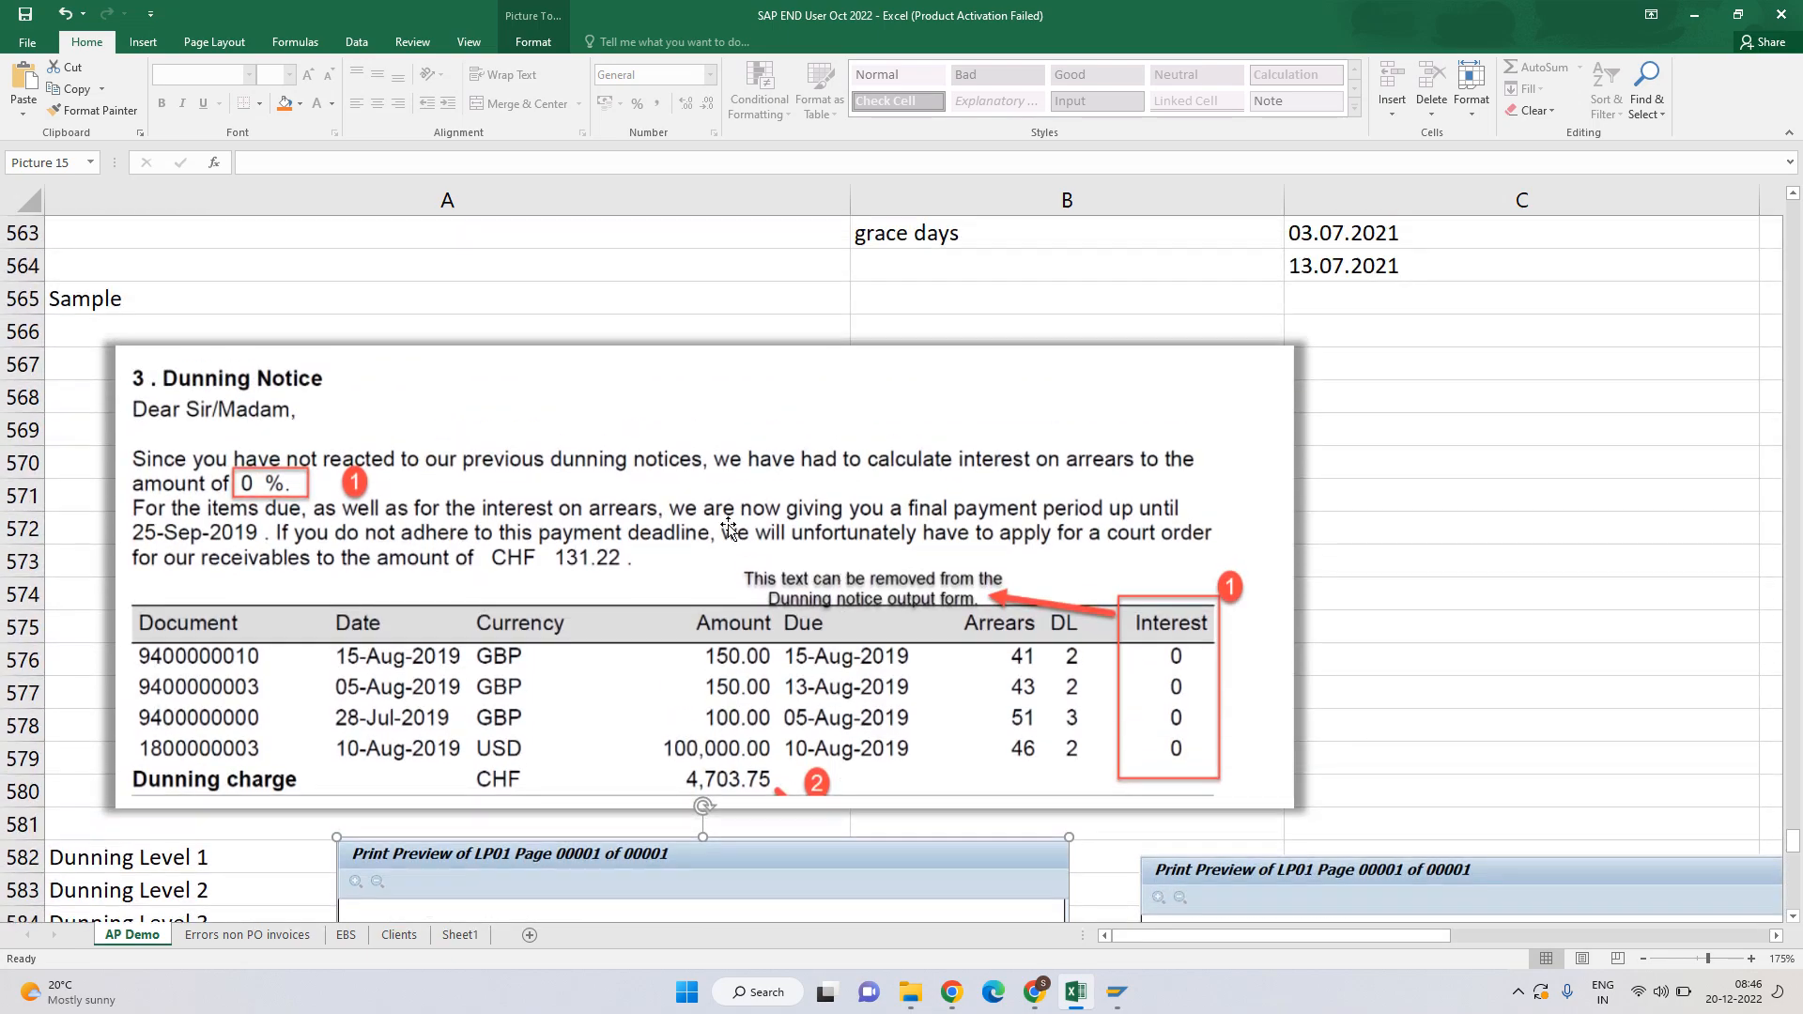
click(232, 416)
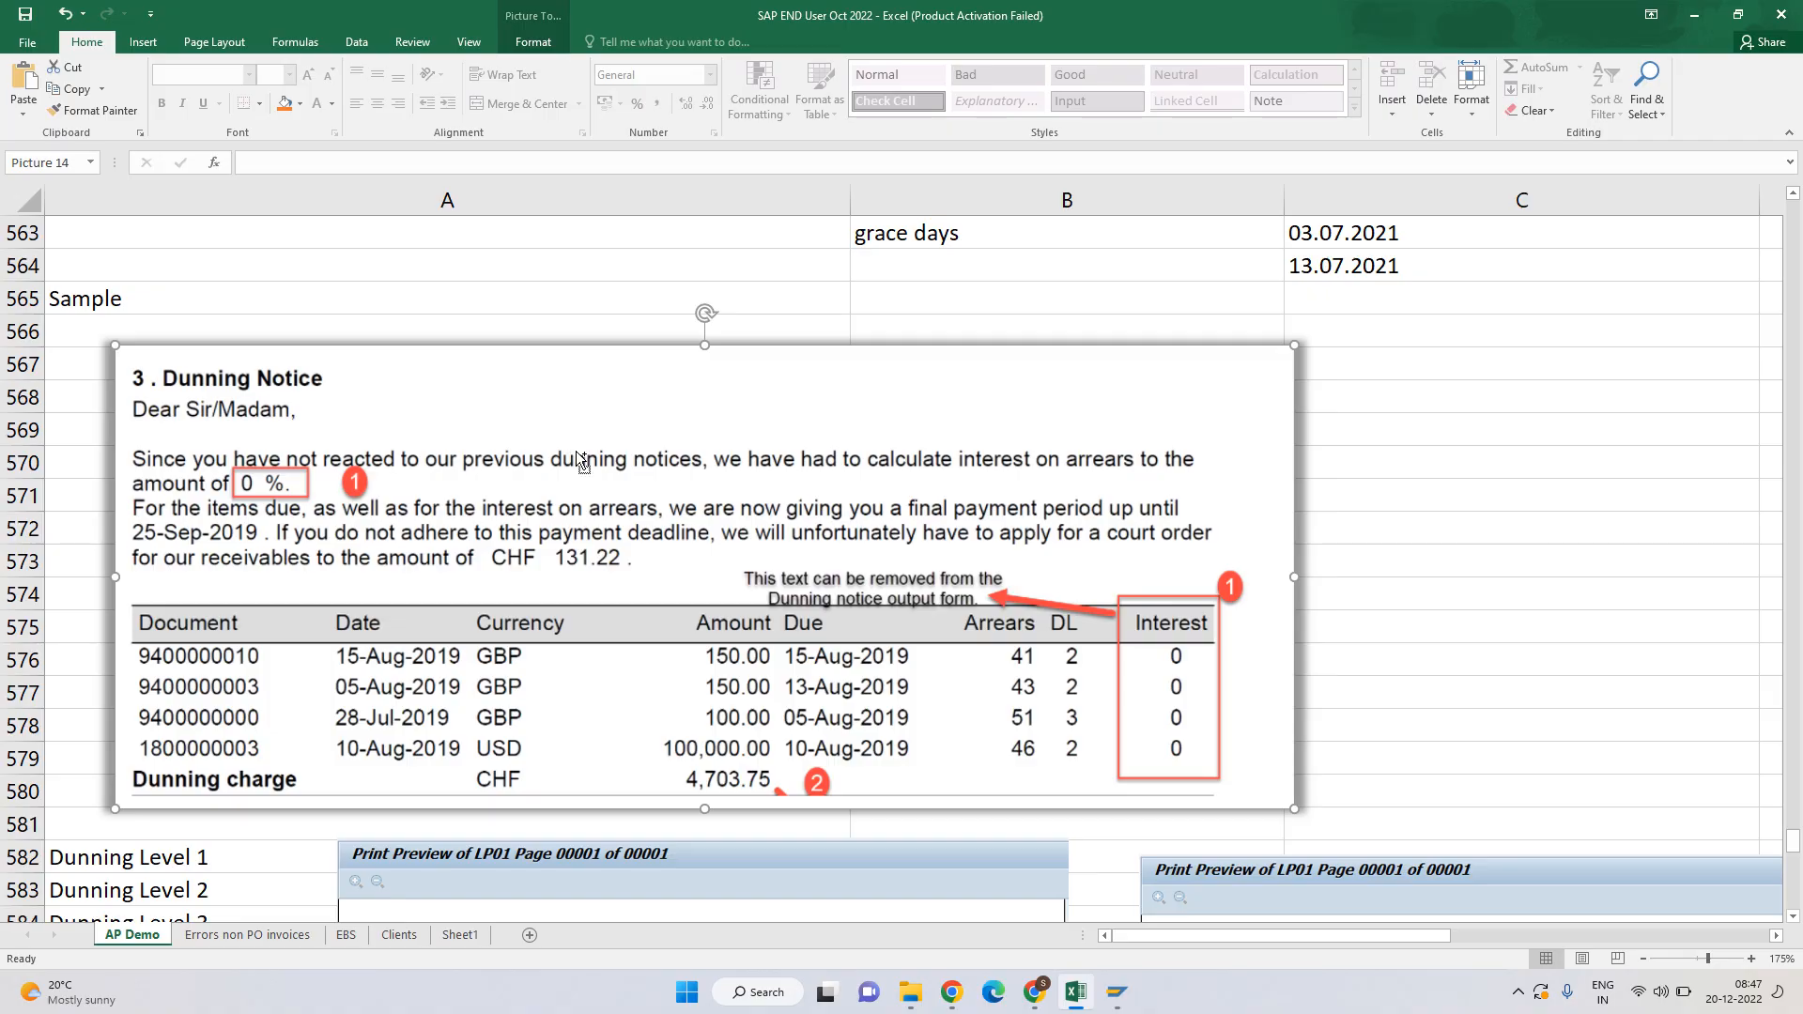
scroll(576, 451, down, 3)
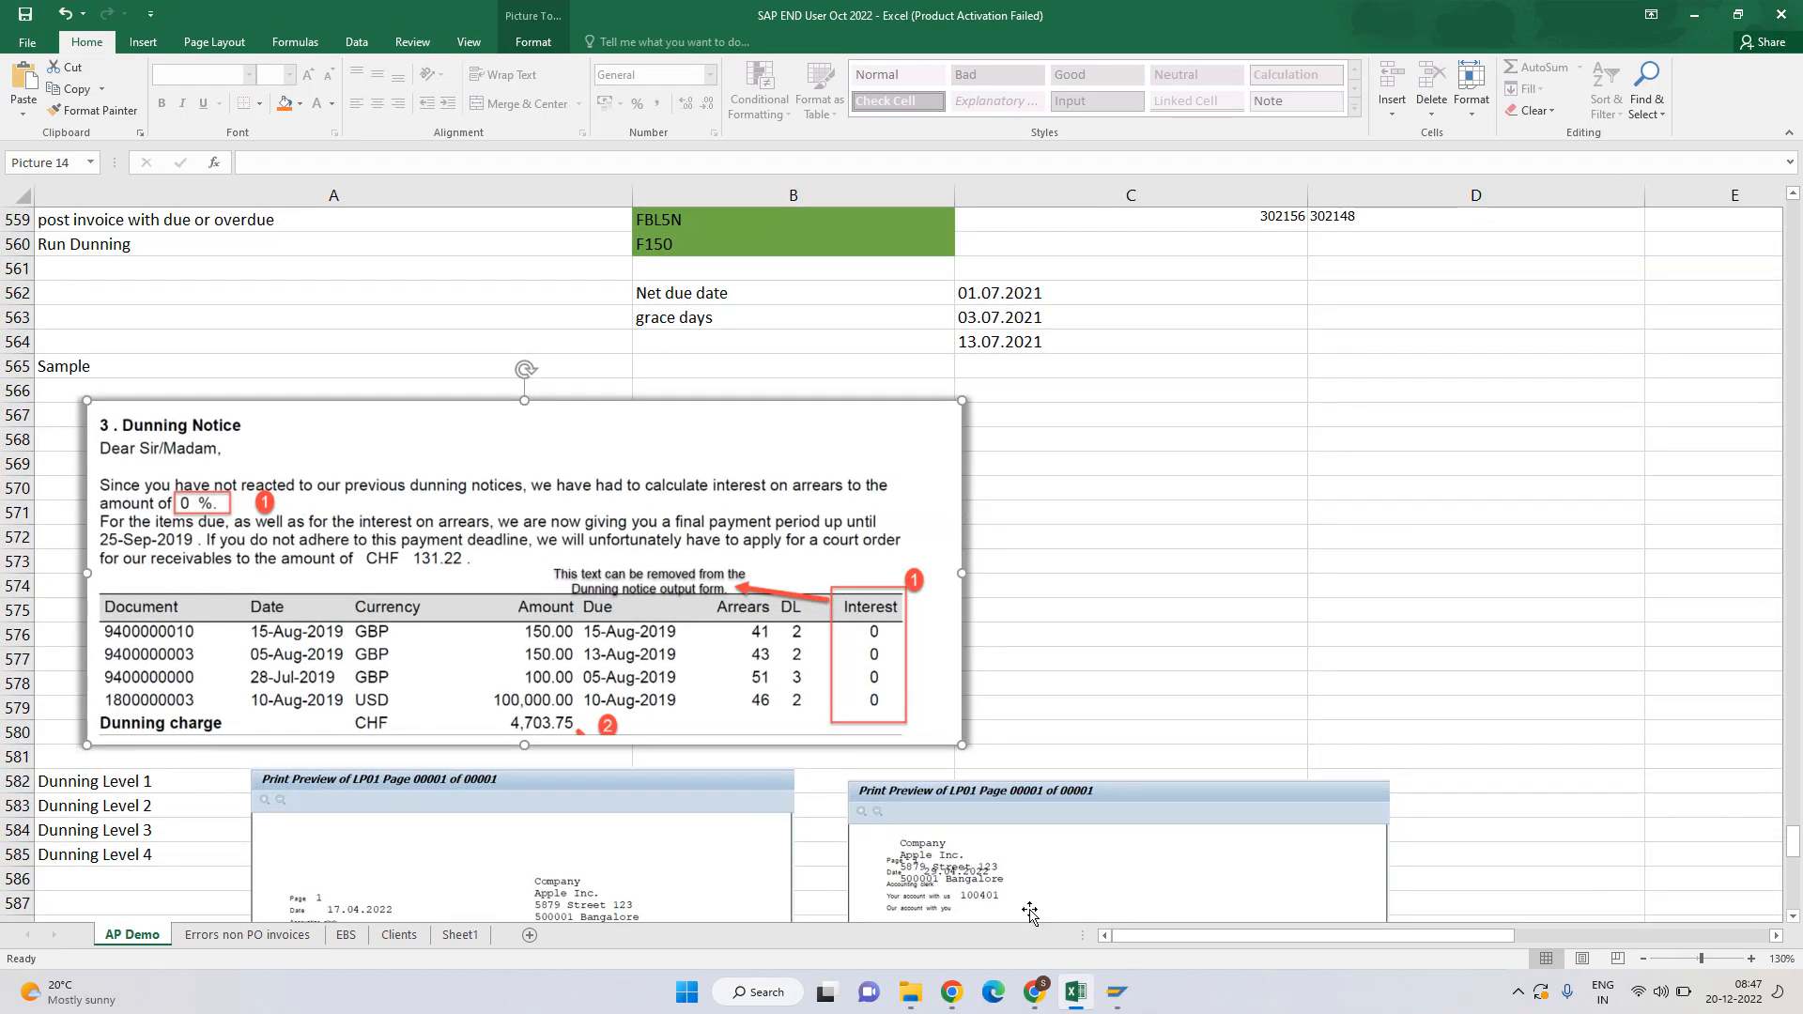
scroll(648, 625, up, 2)
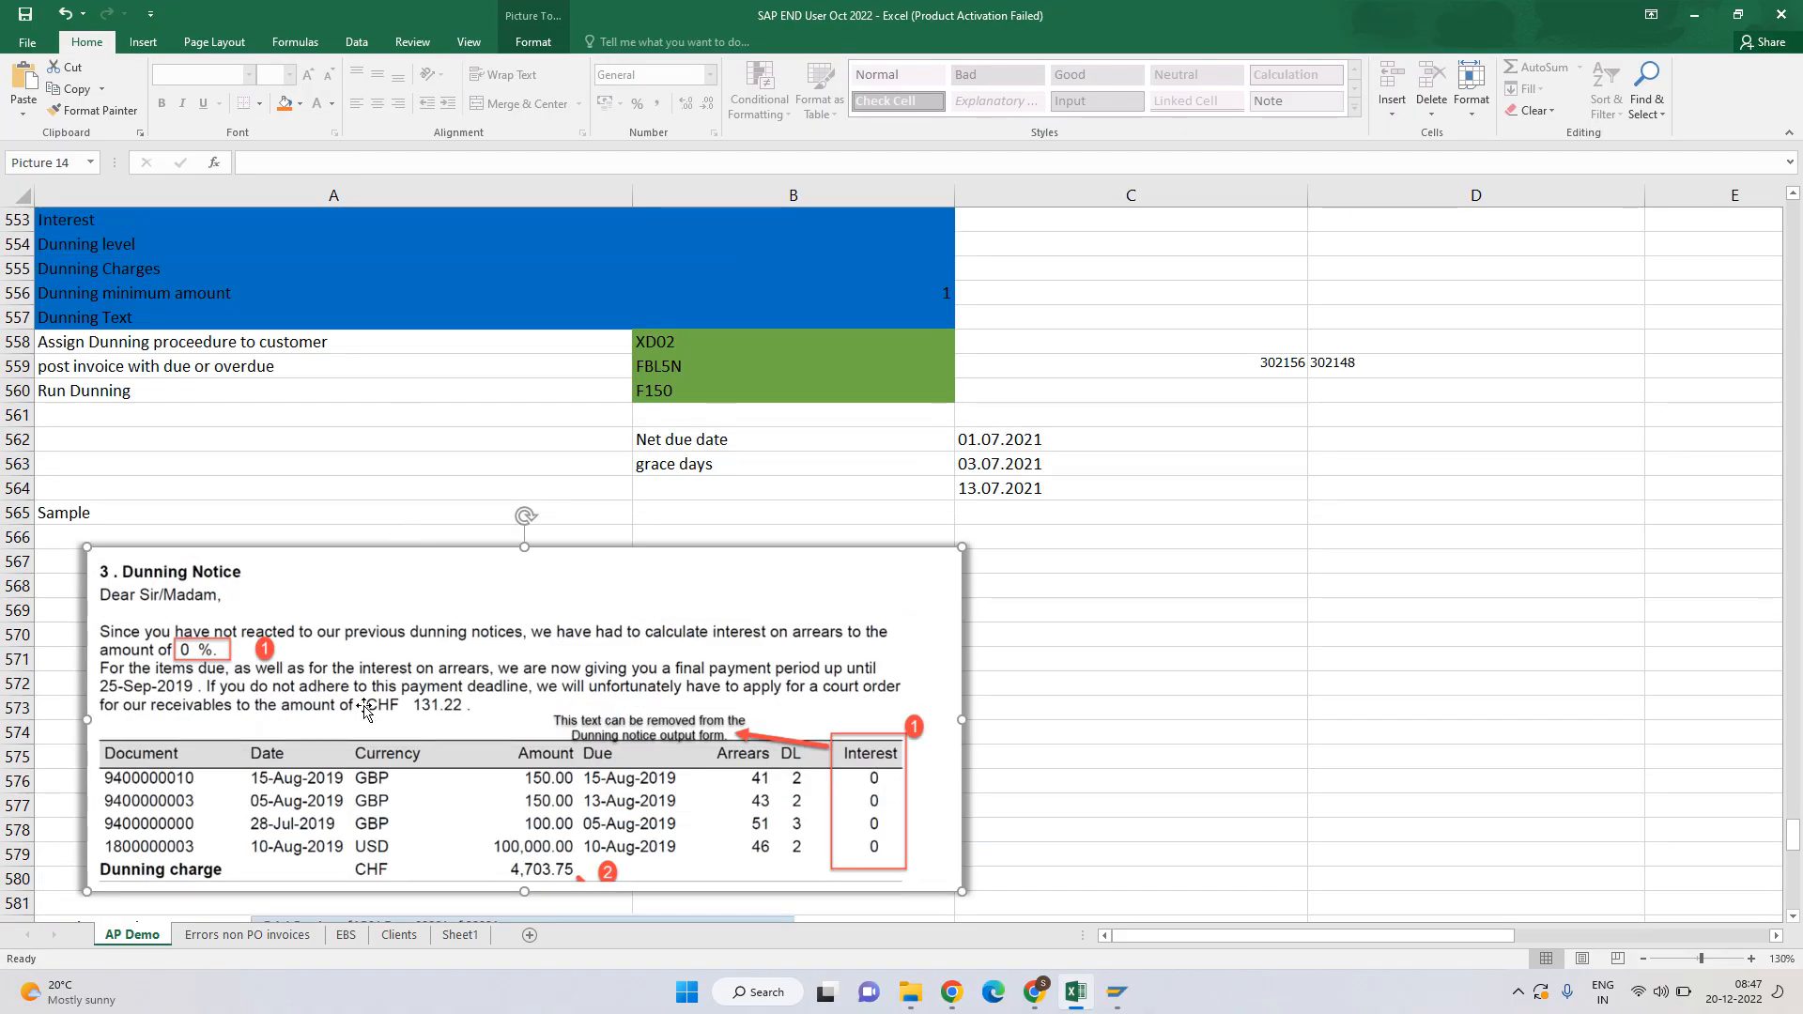
key(alt+Tab)
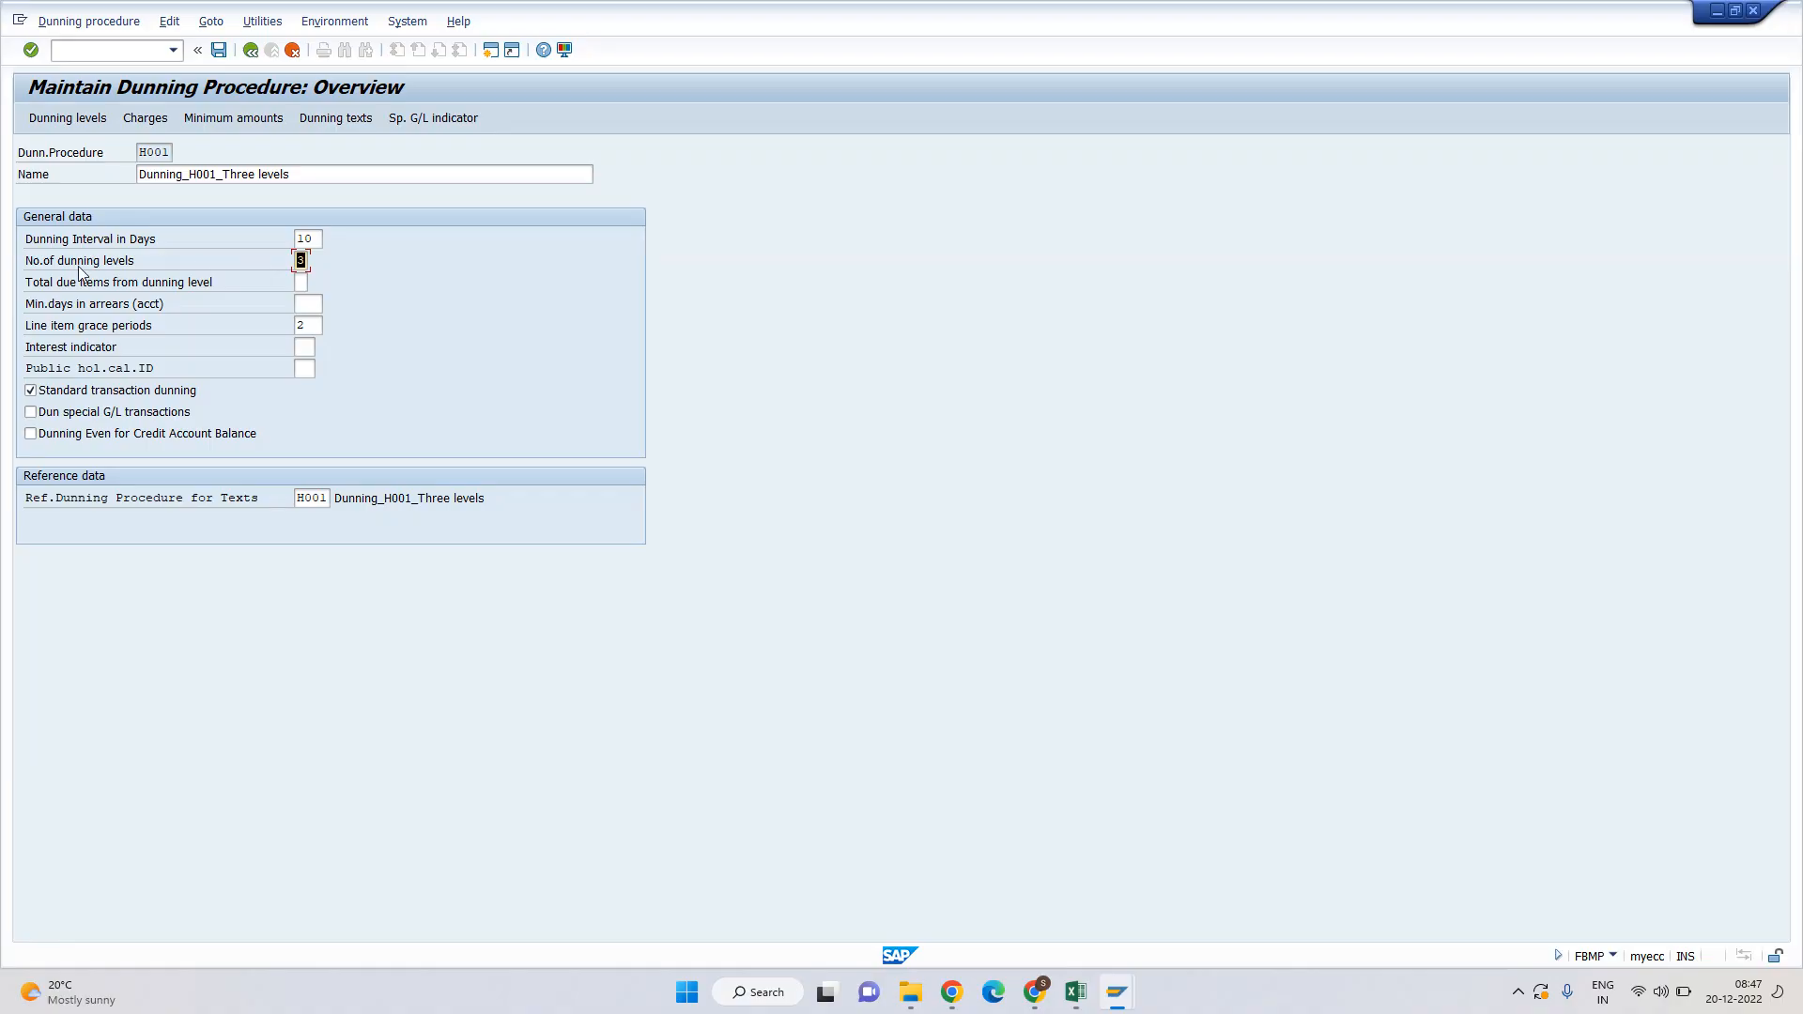
Inspect the ABGL and L&TG procedure overviews, including L&TG's dunning levels, then switch to Excel.
key(F3)
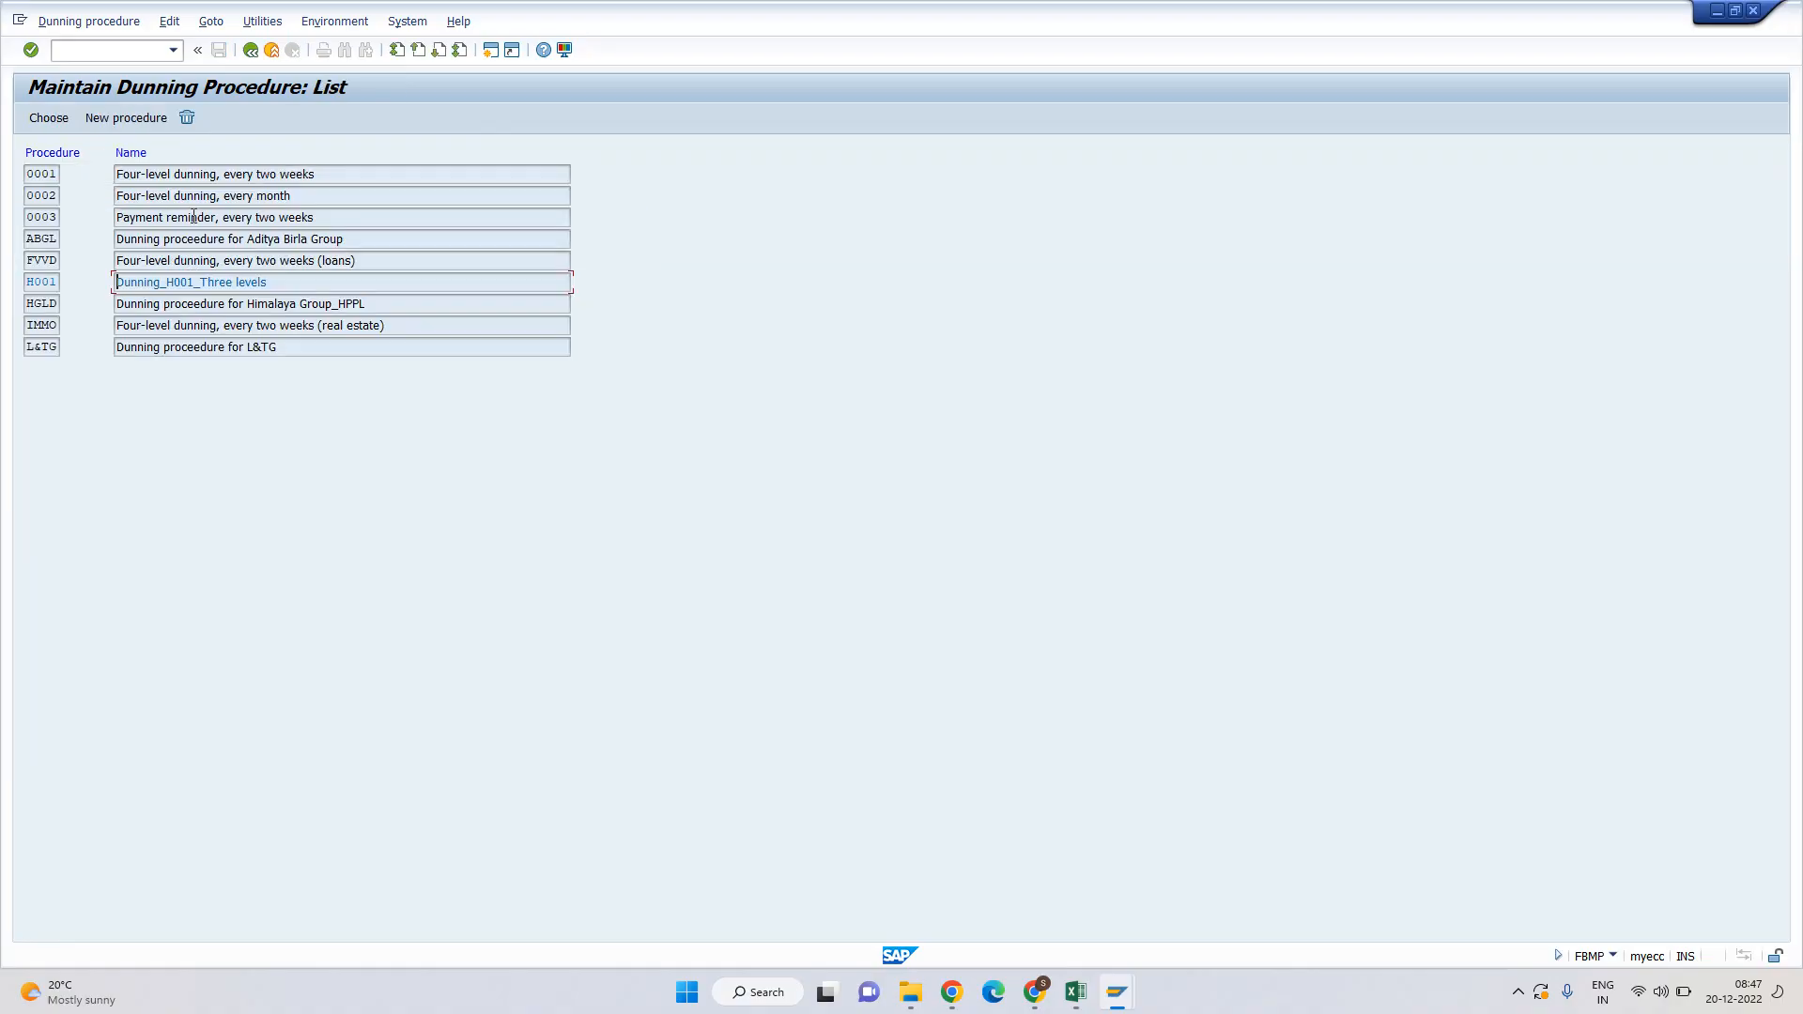
double_click(145, 241)
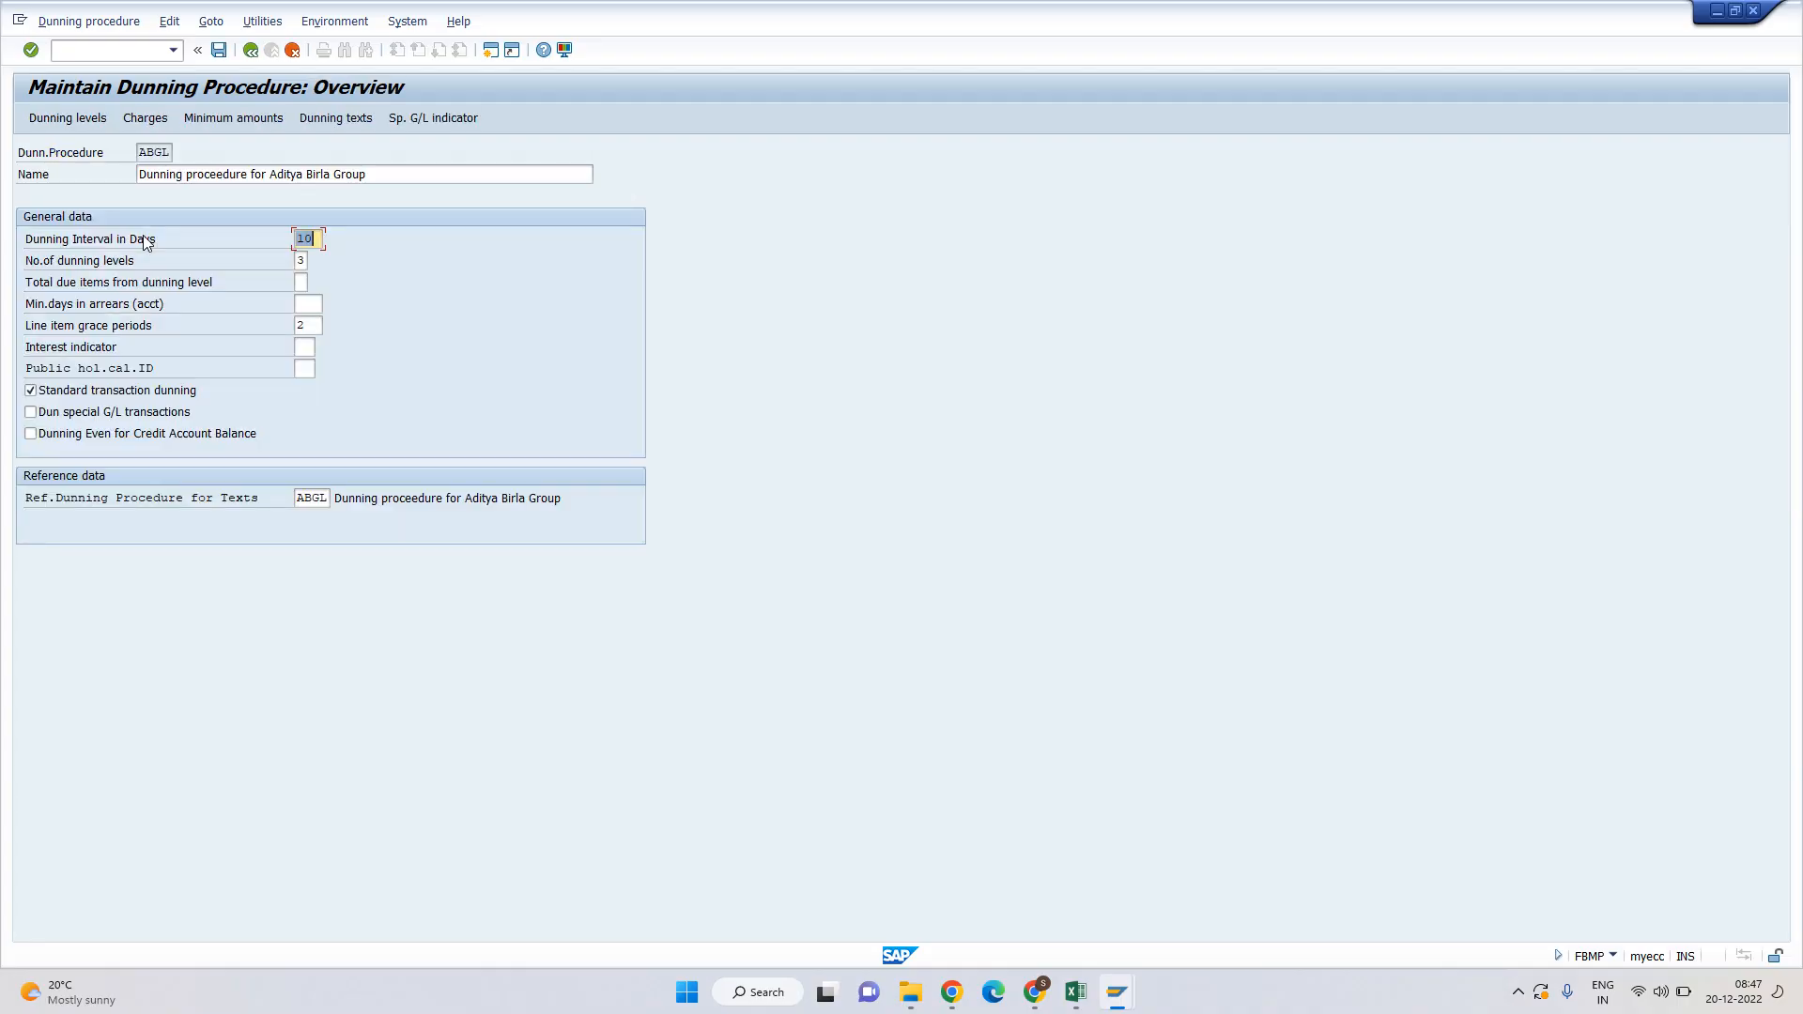
key(F3)
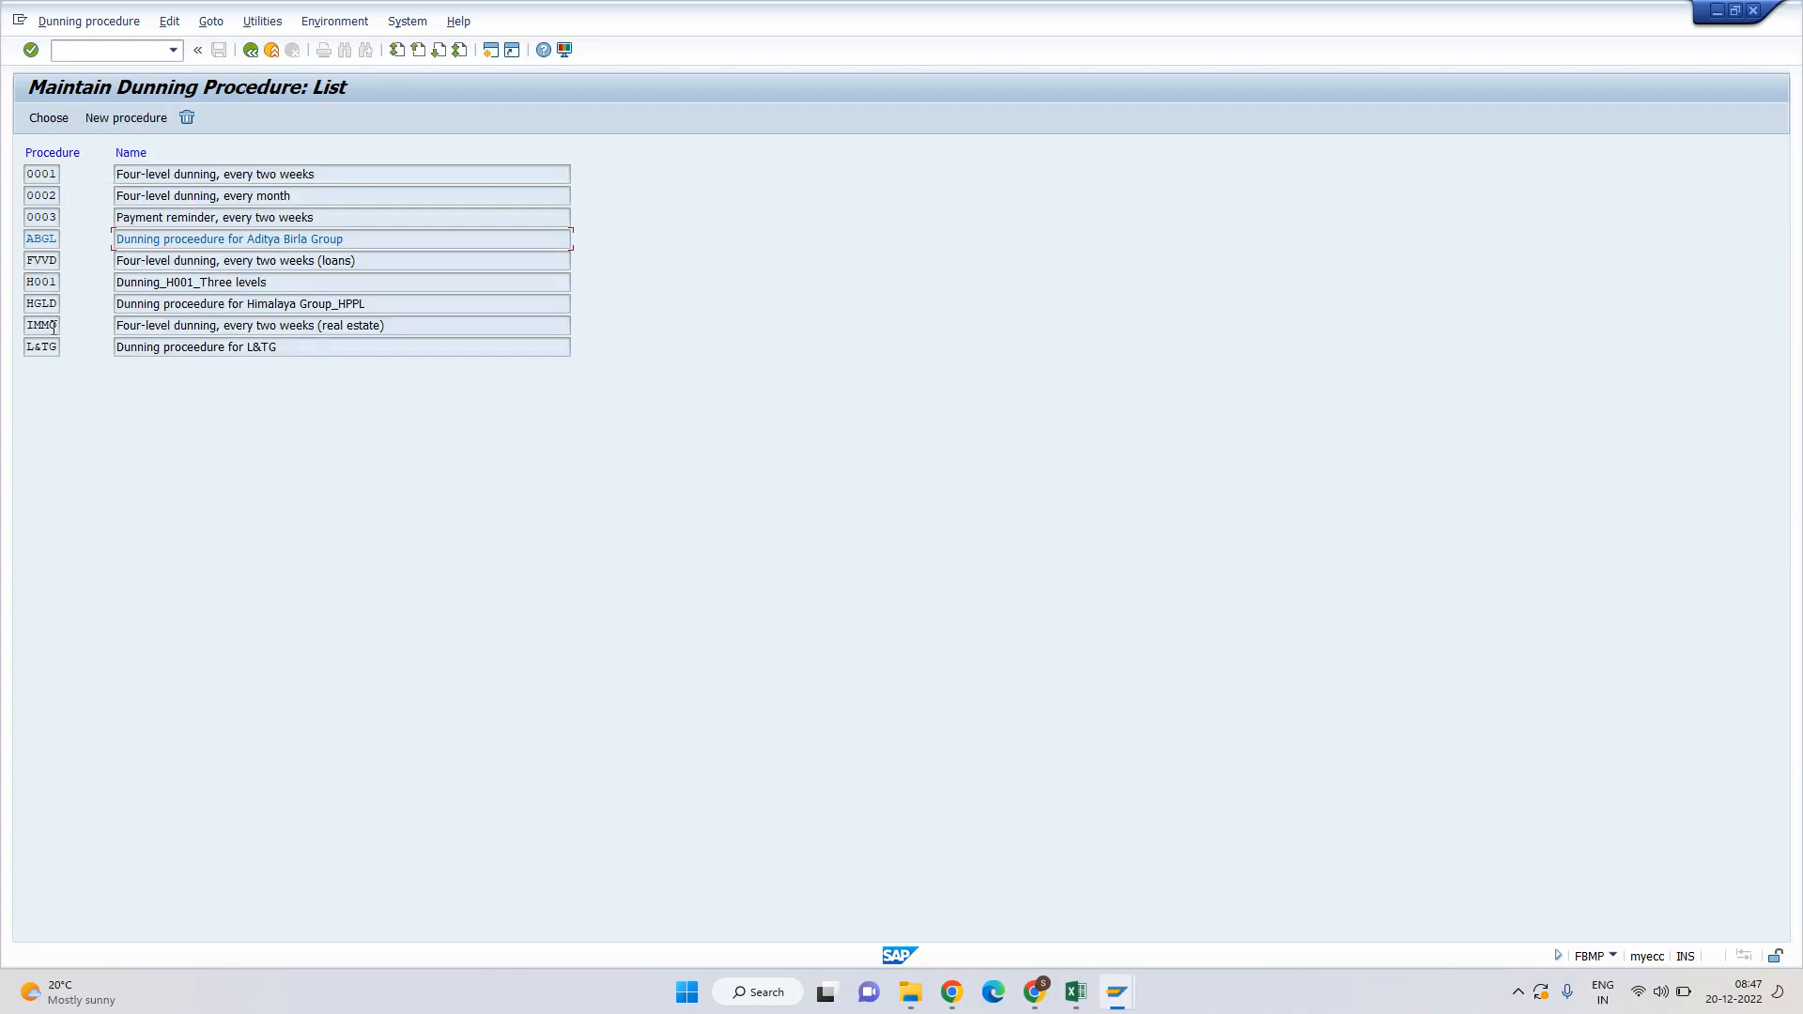
double_click(145, 347)
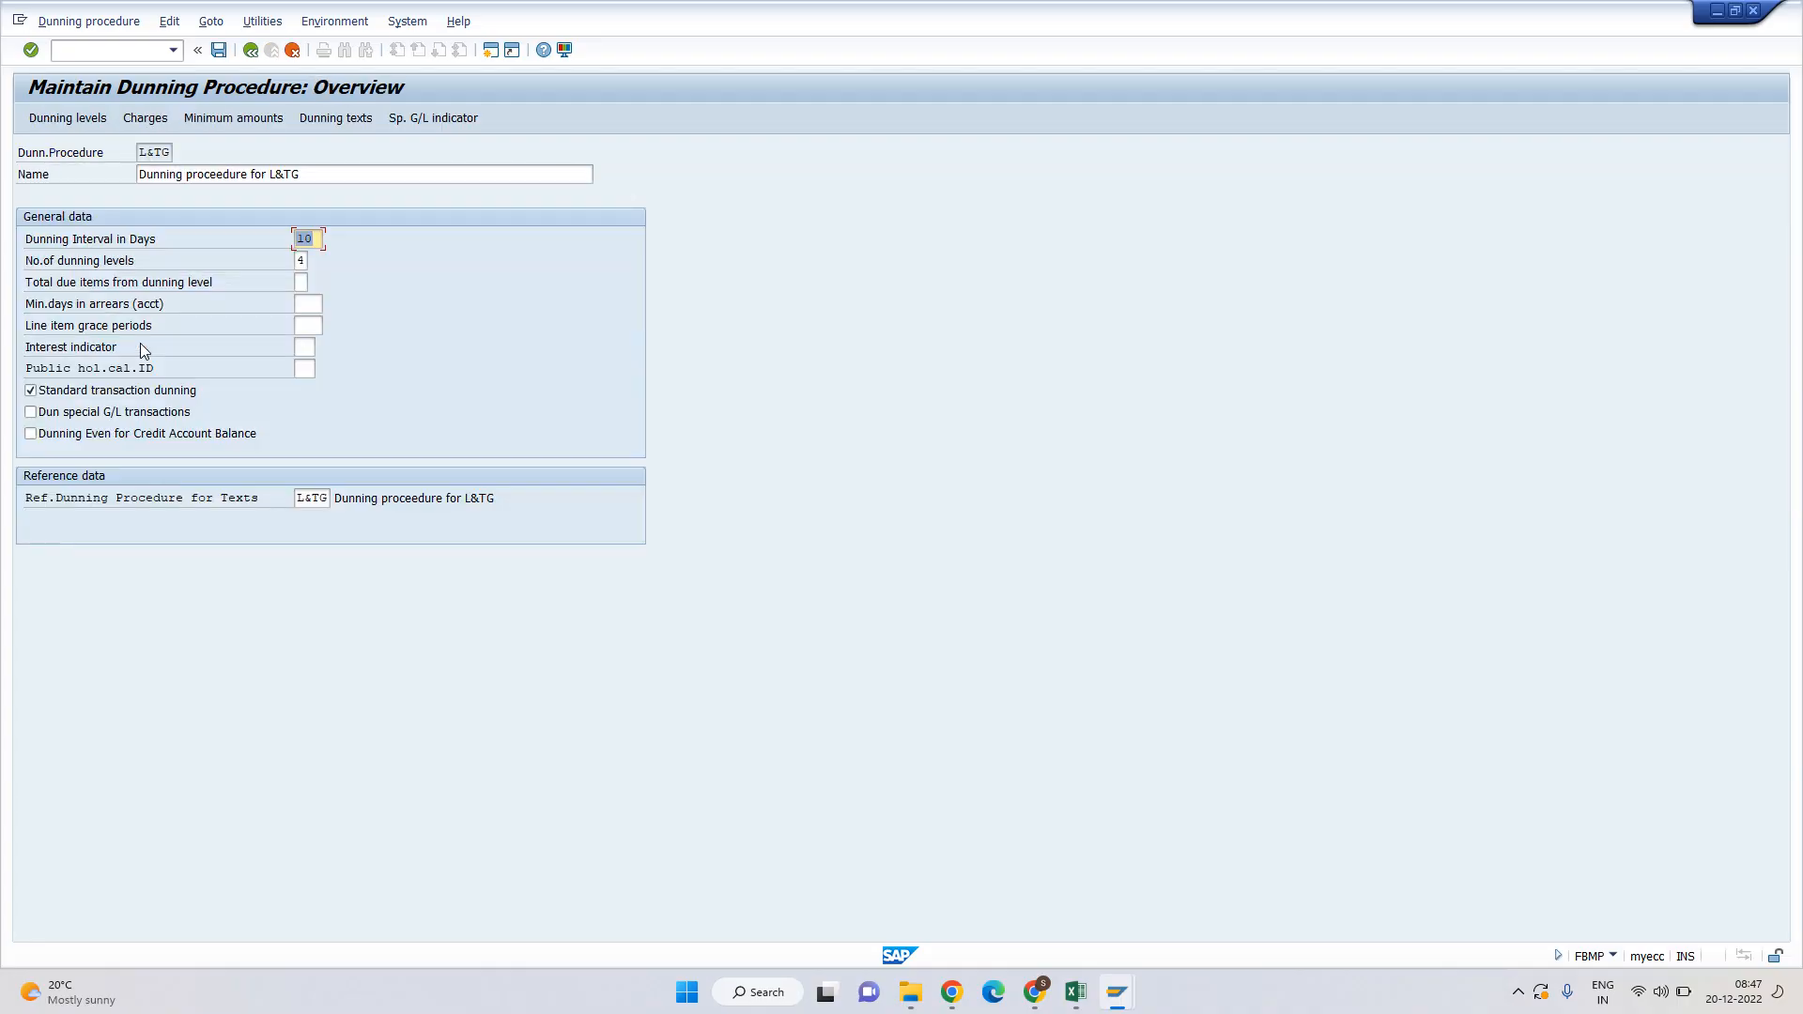
click(300, 260)
key(alt+Tab)
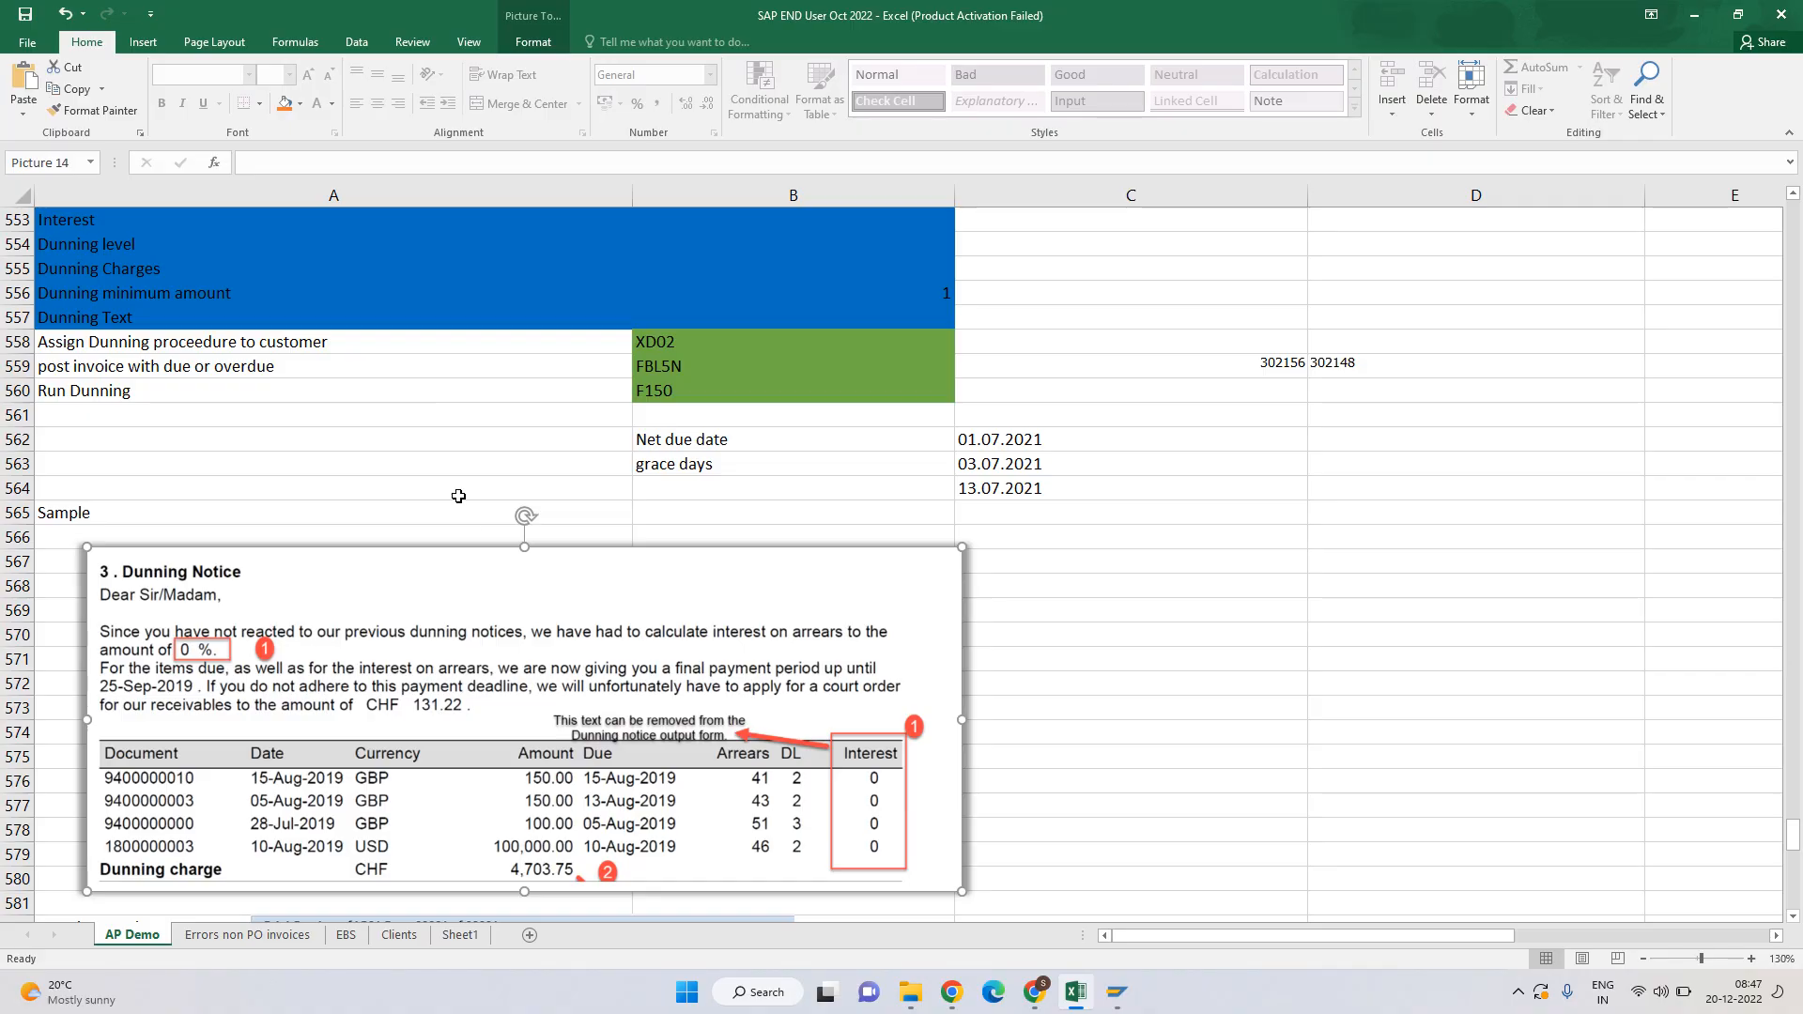
Review FBMP as the code for Define Dunning Proceedure in B552, then return to SAP.
scroll(459, 496, up, 2)
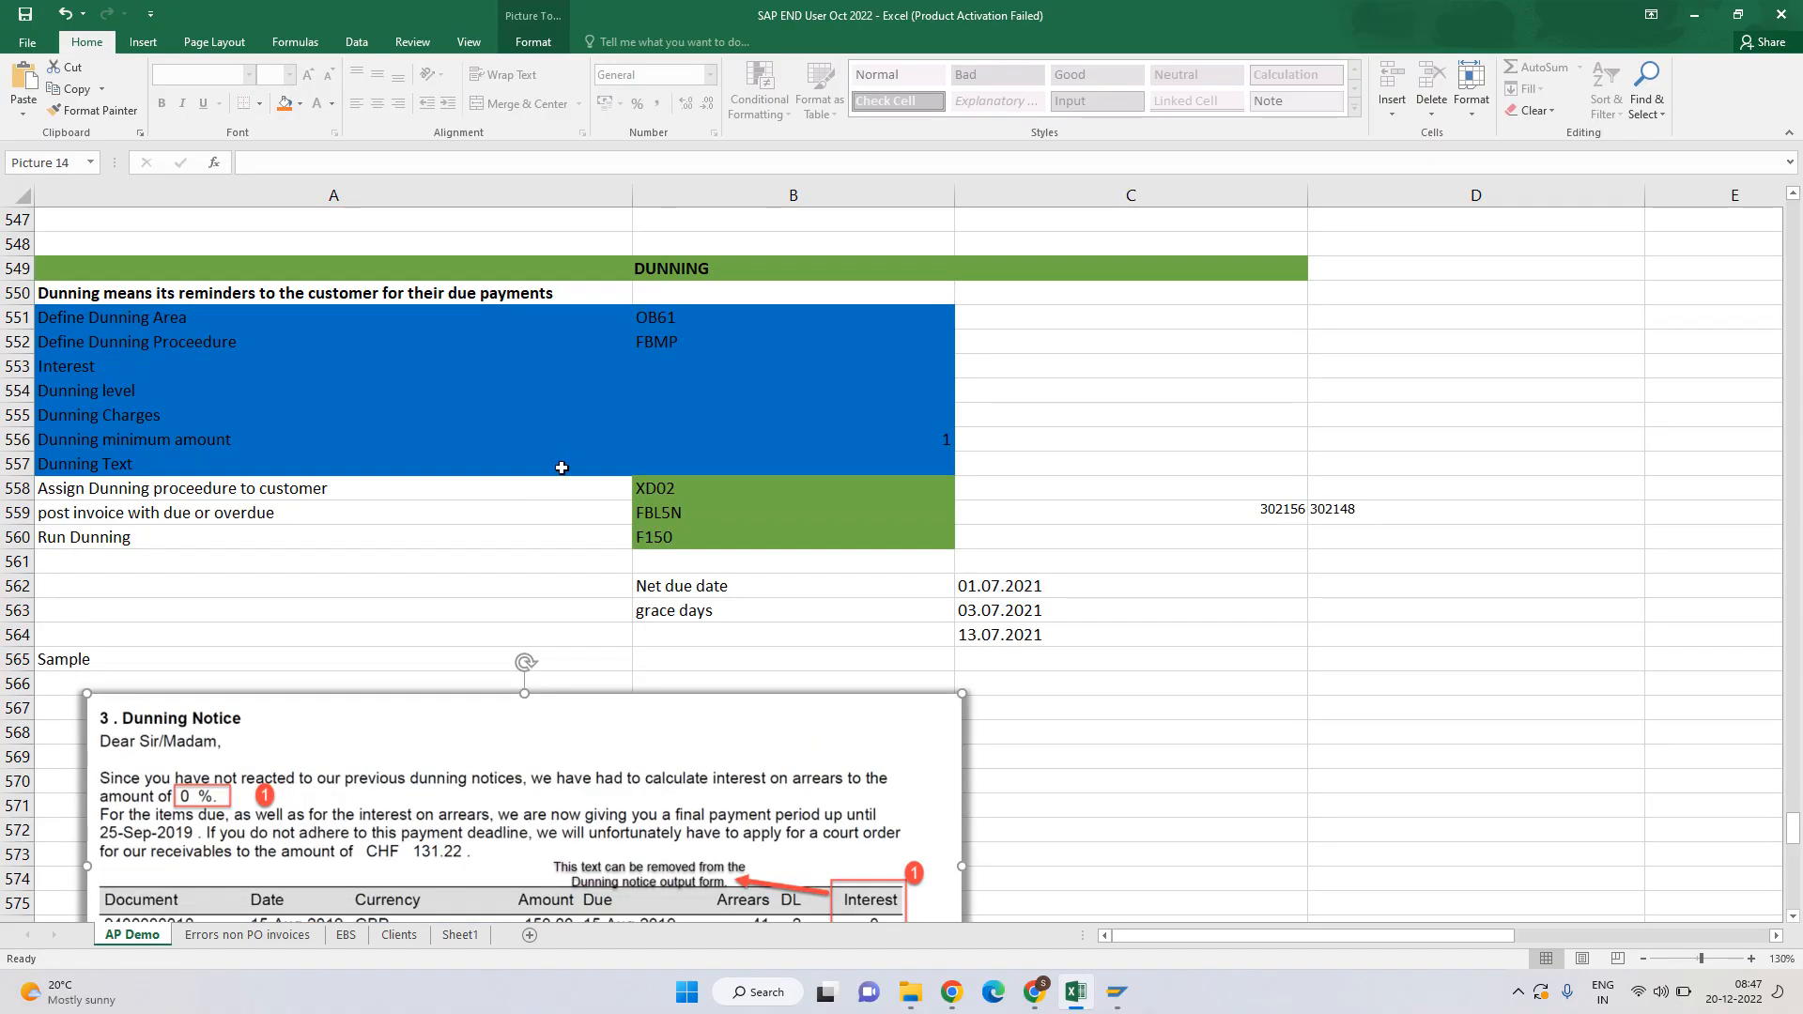
click(661, 346)
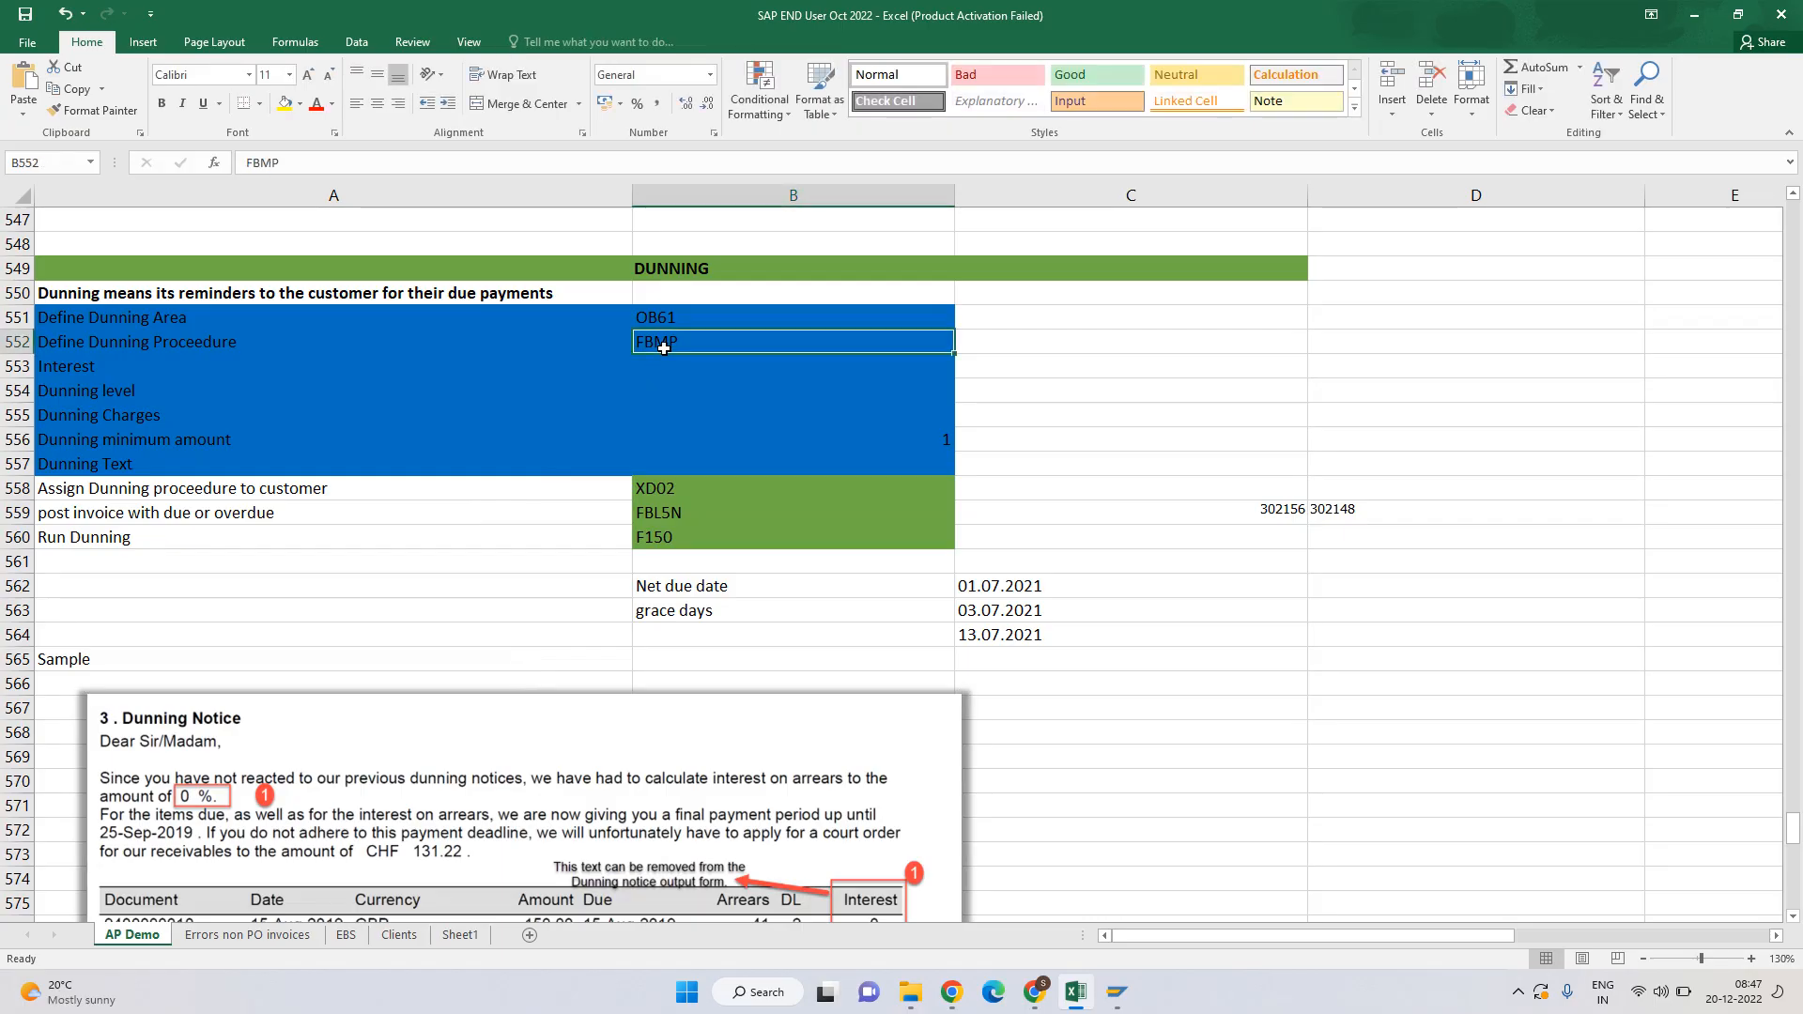
key(Left)
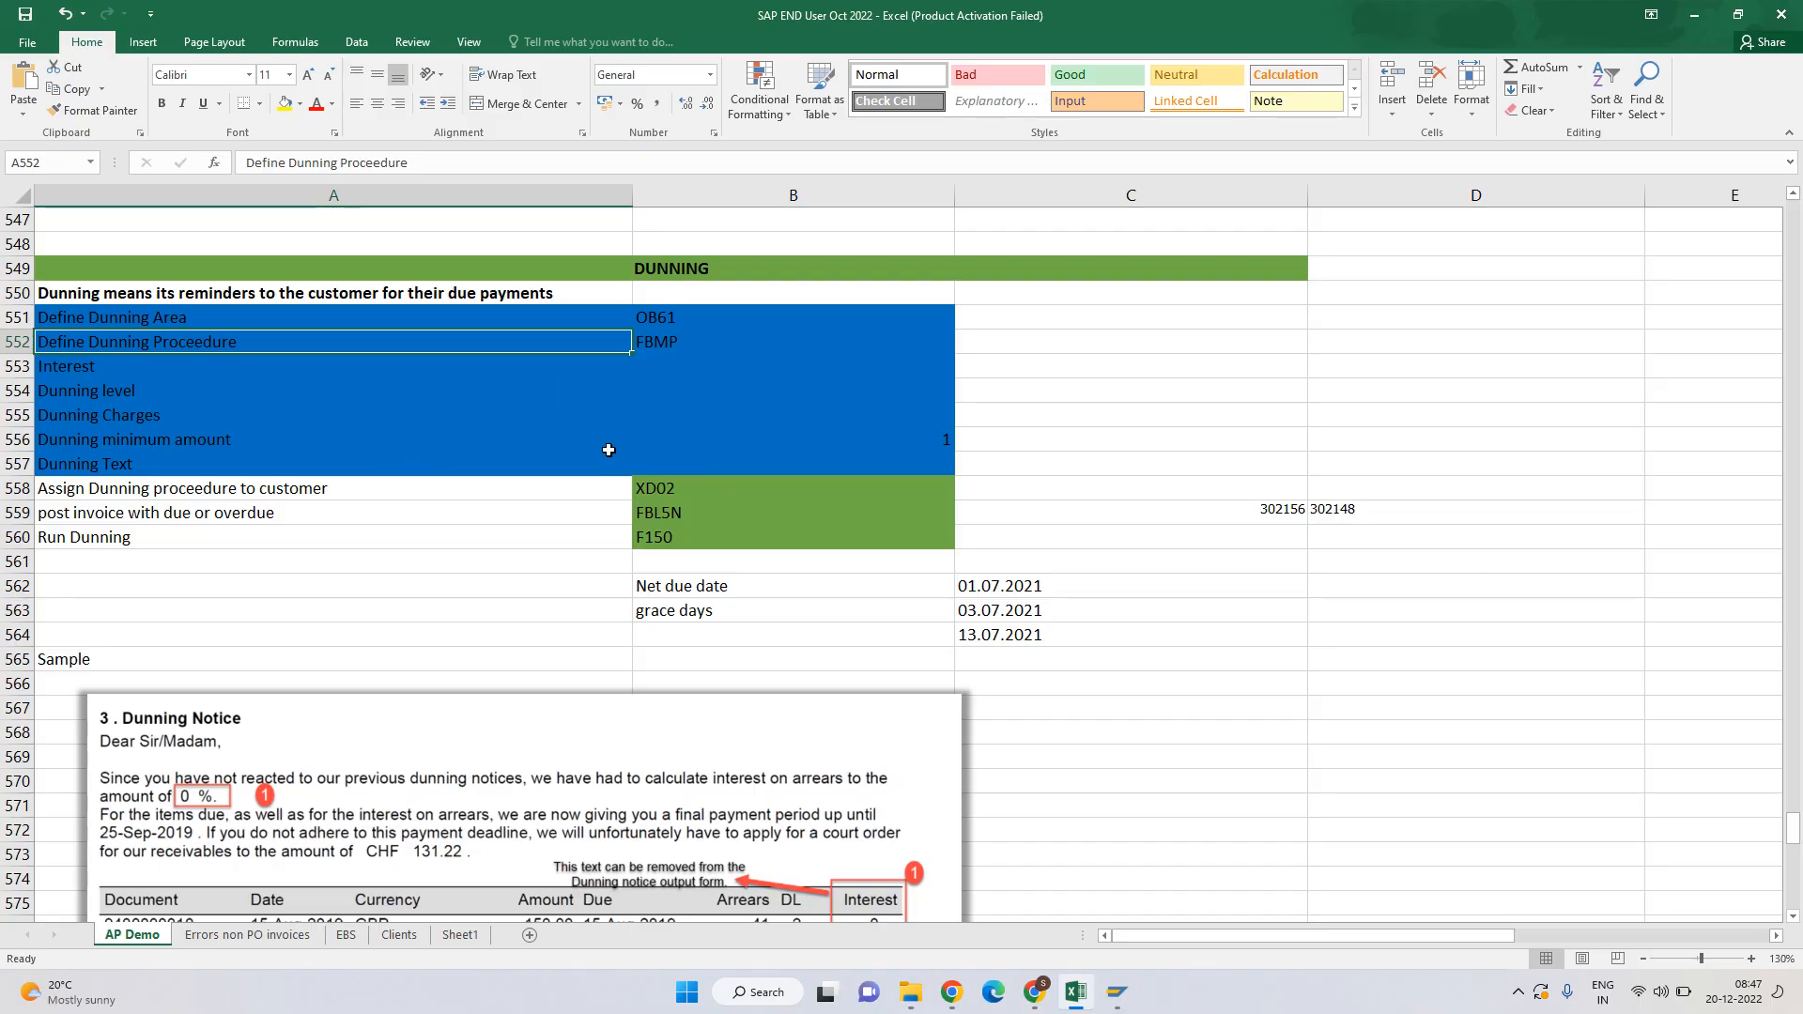
key(Tab)
key(alt+Tab)
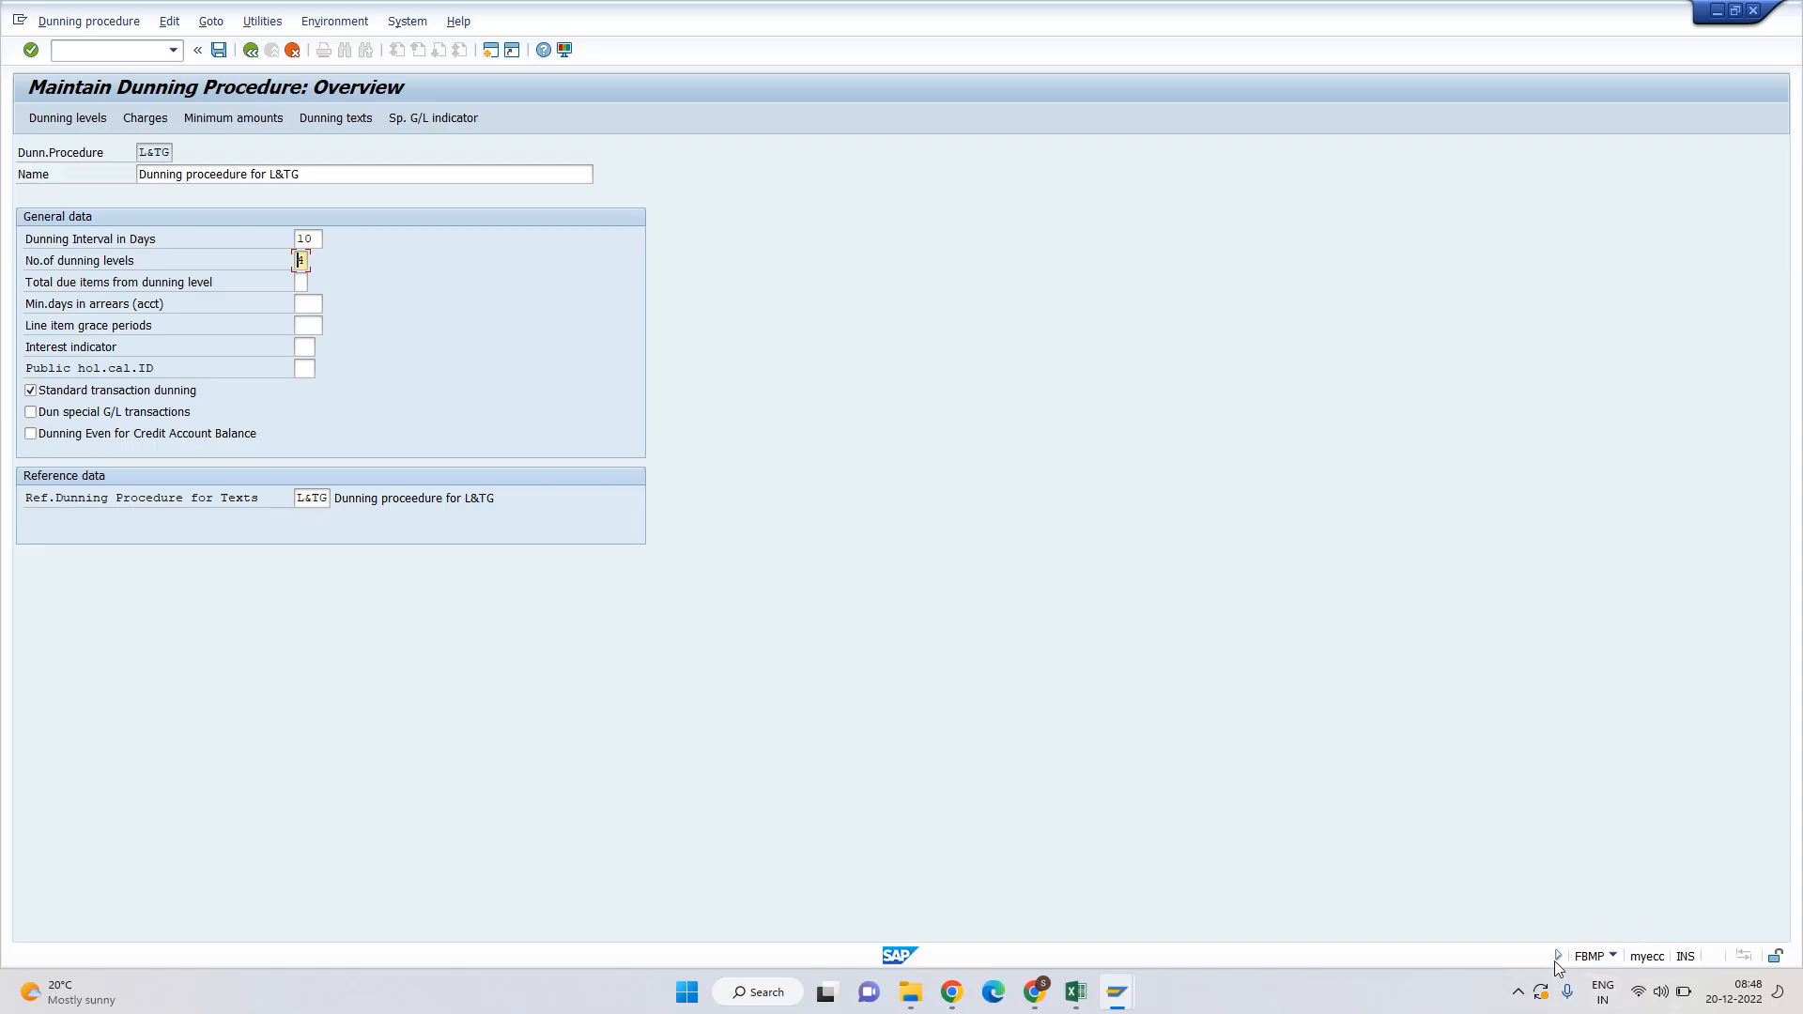
Reopen H001 and review its code, name and 10-day dunning interval, then return to Excel.
key(F3)
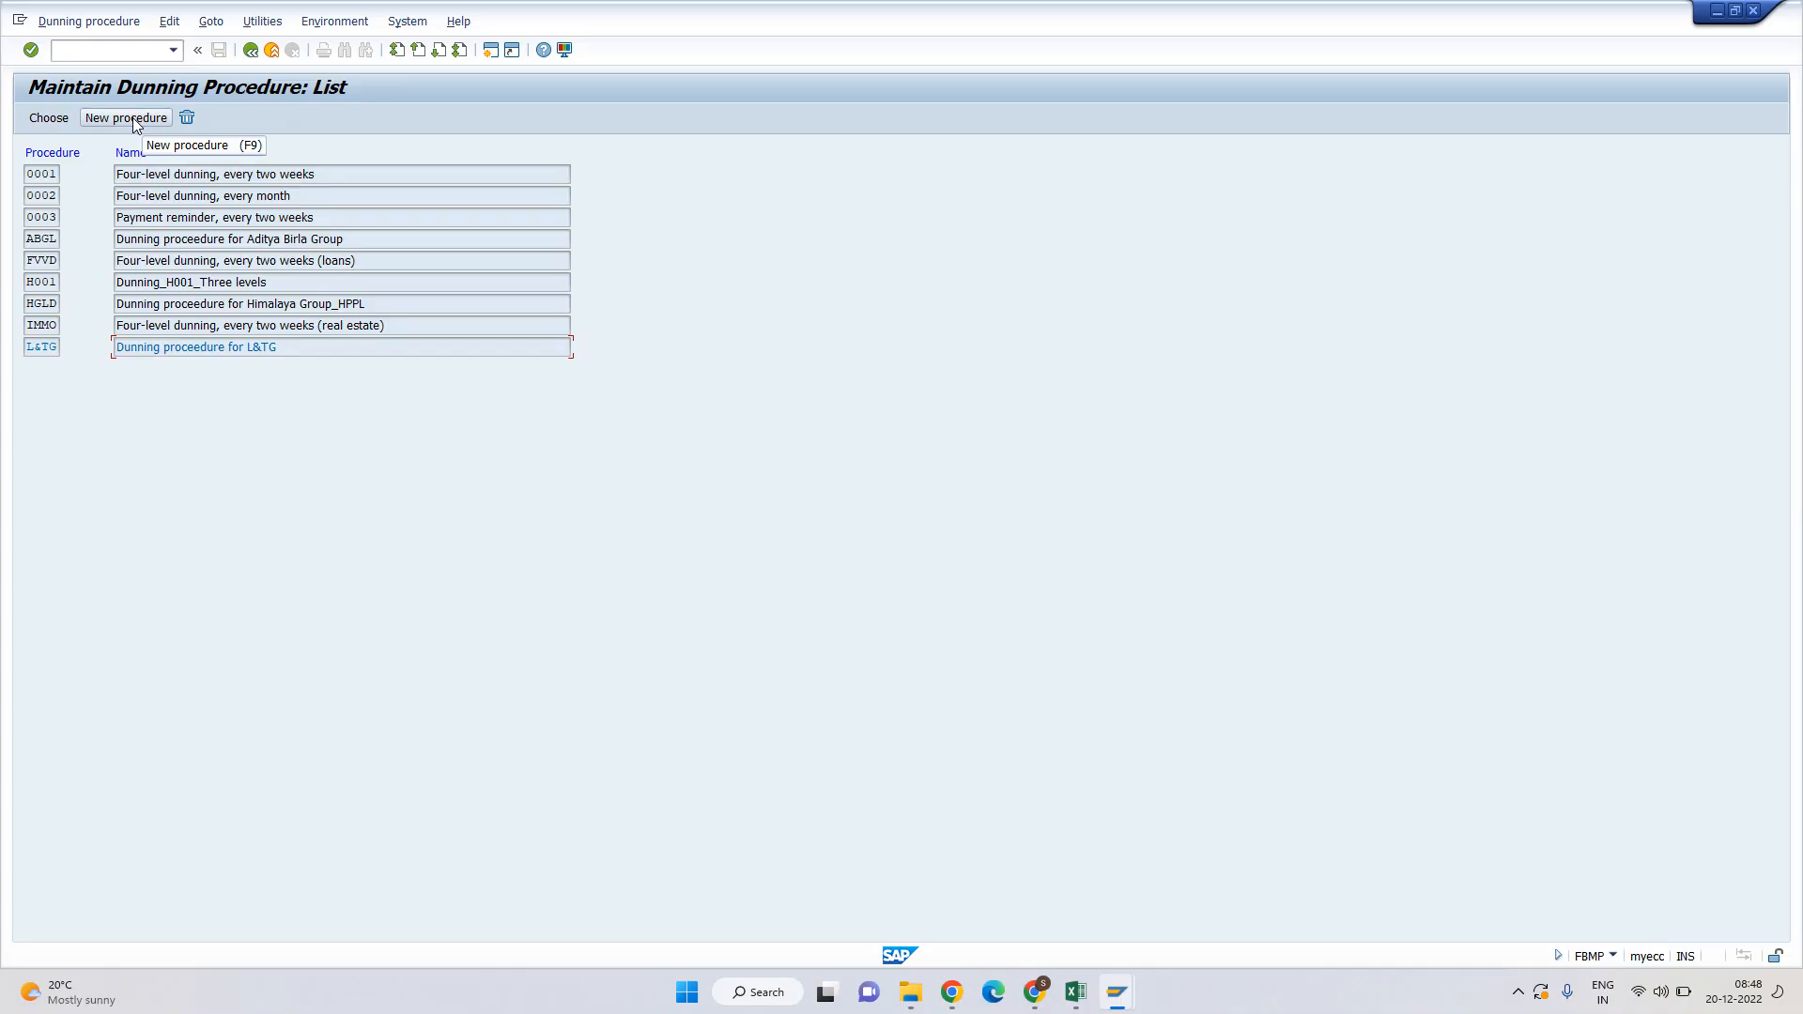
click(47, 284)
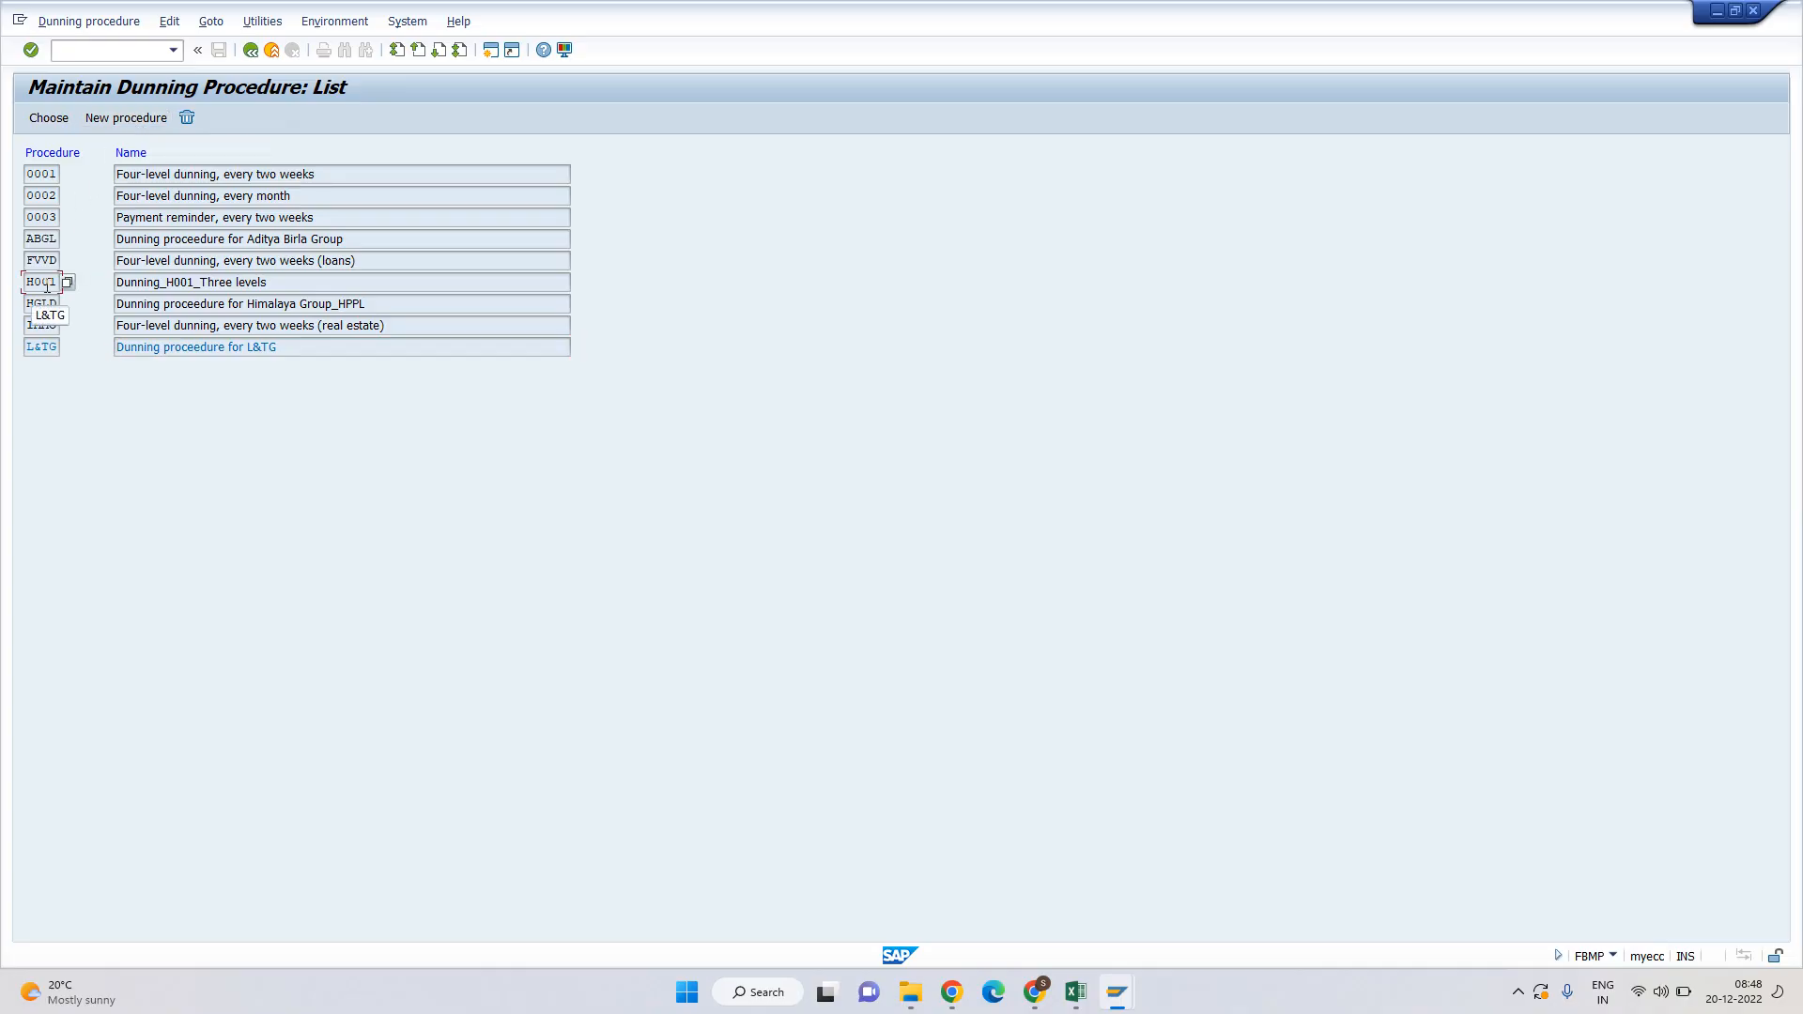
double_click(47, 285)
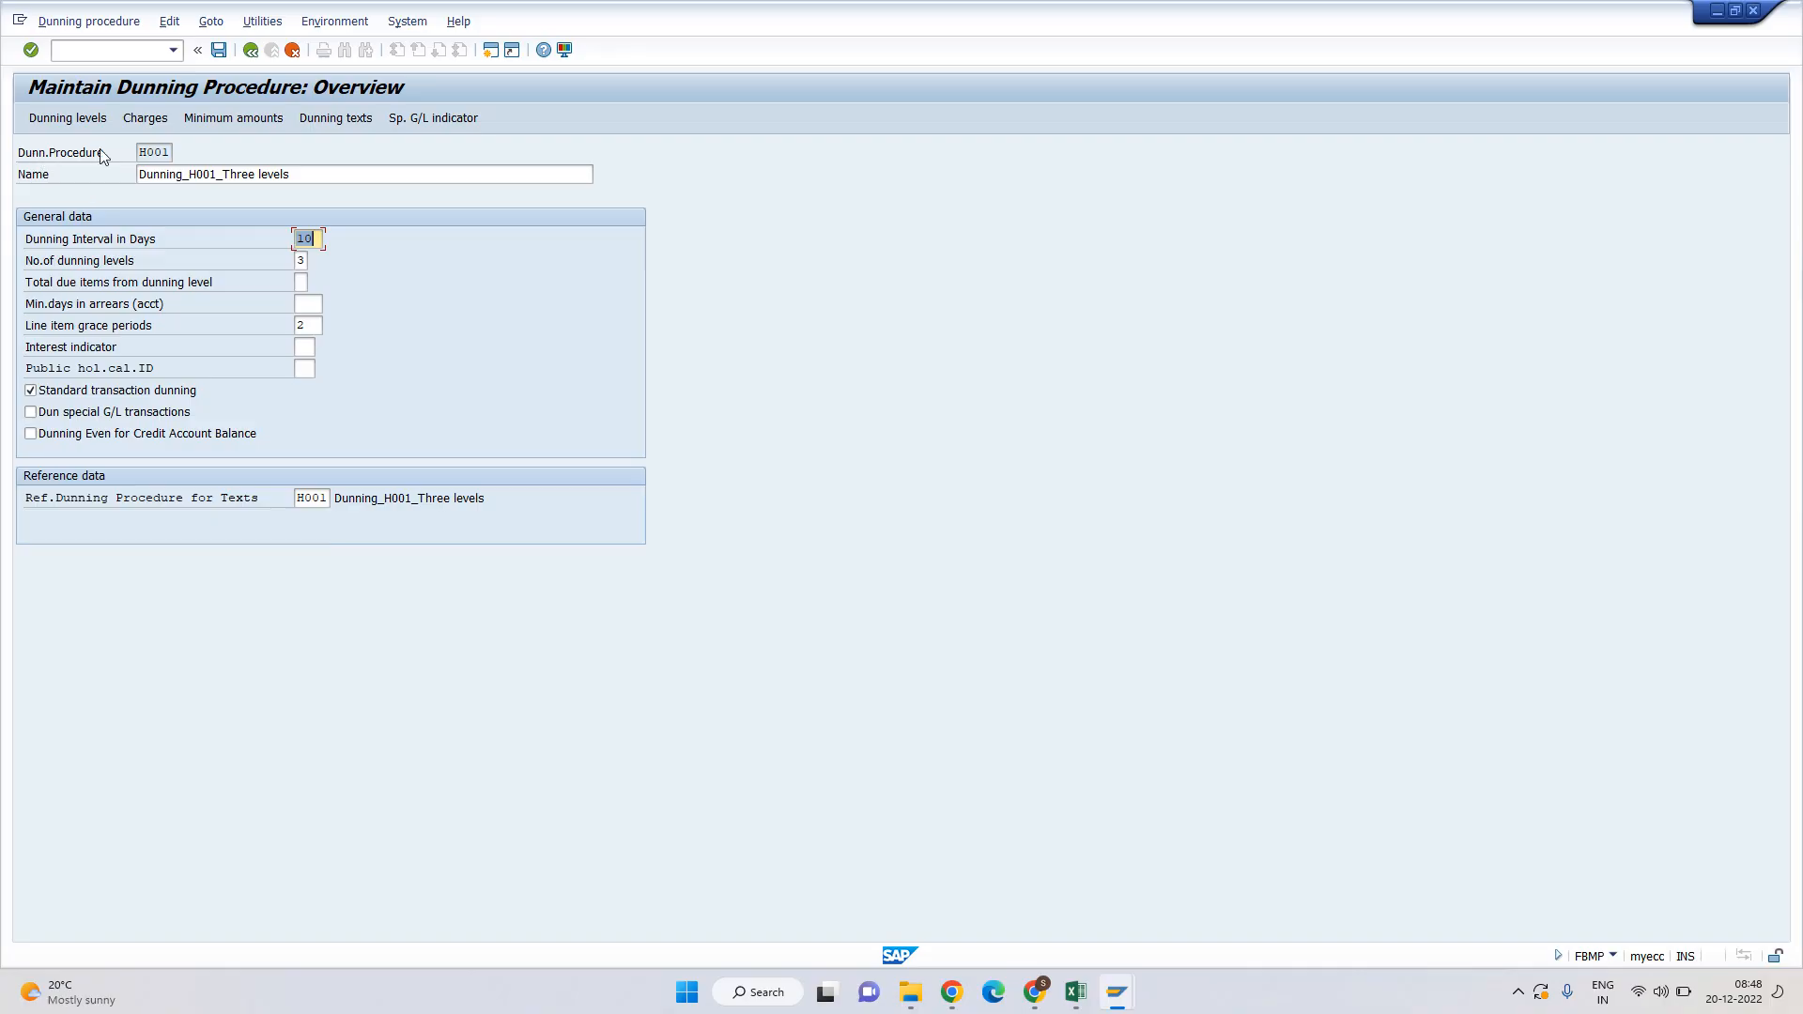
drag(140, 152, 174, 148)
click(175, 149)
key(Tab)
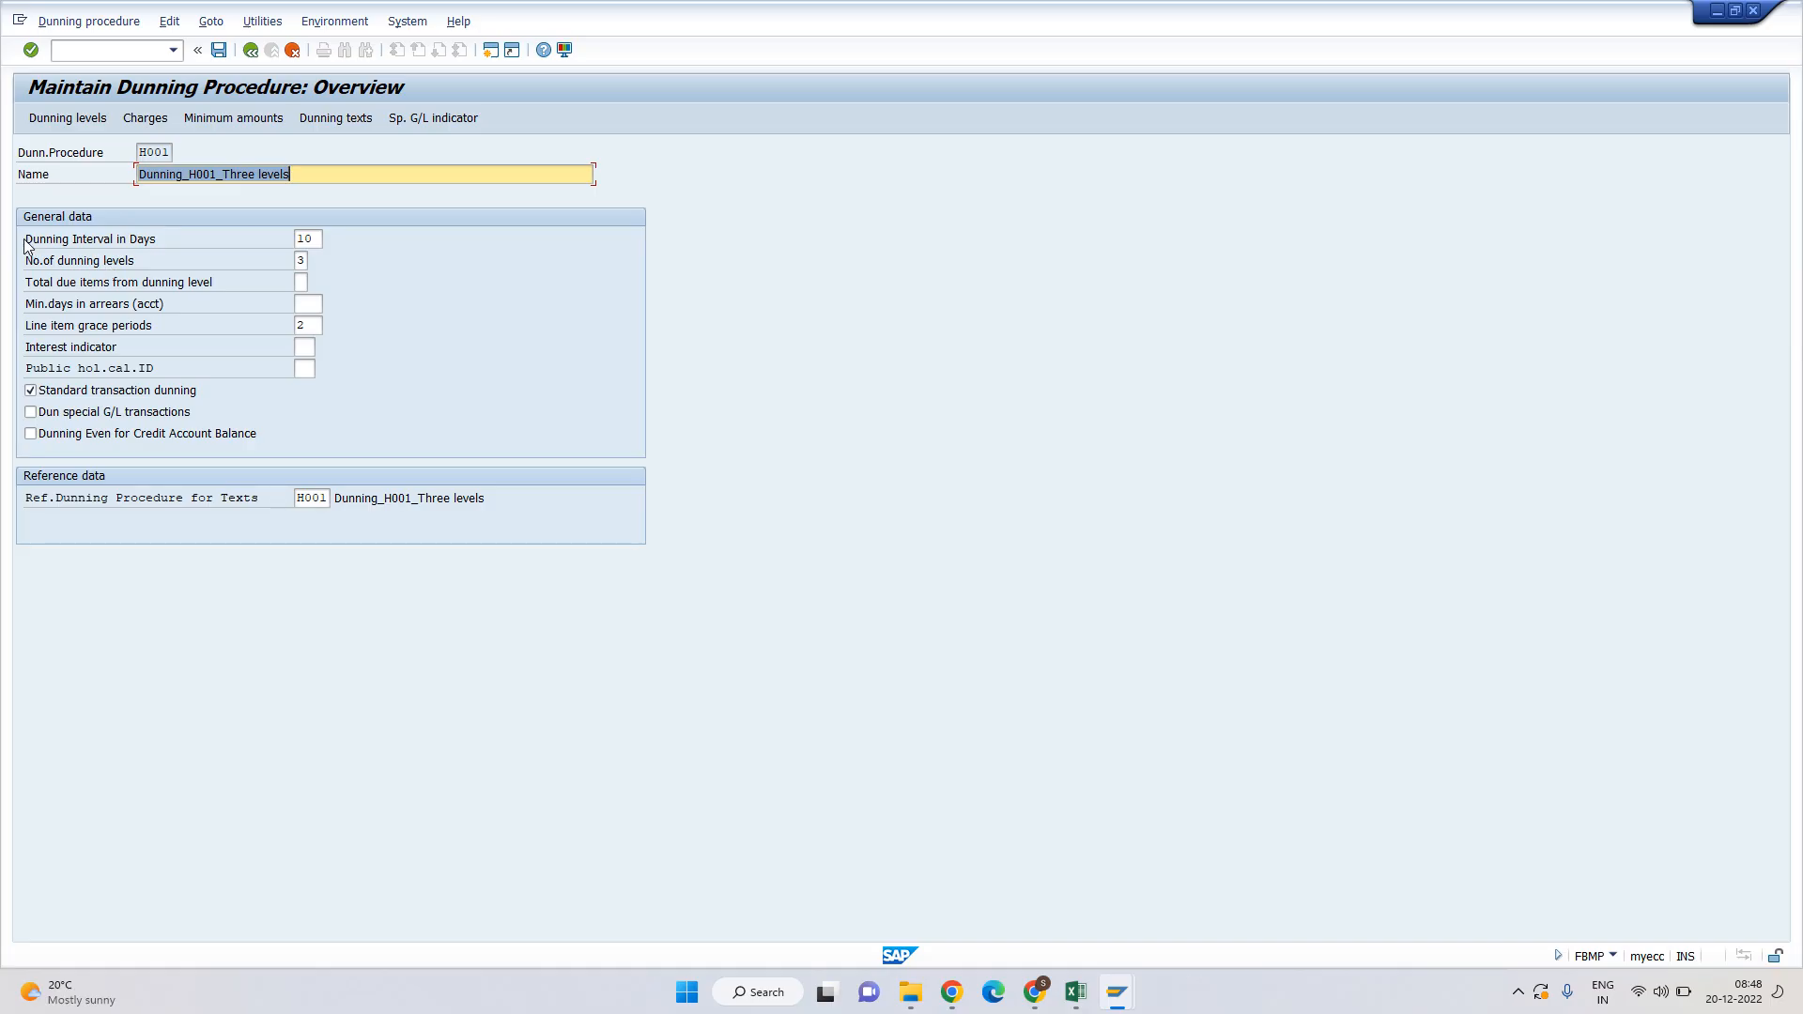
click(213, 238)
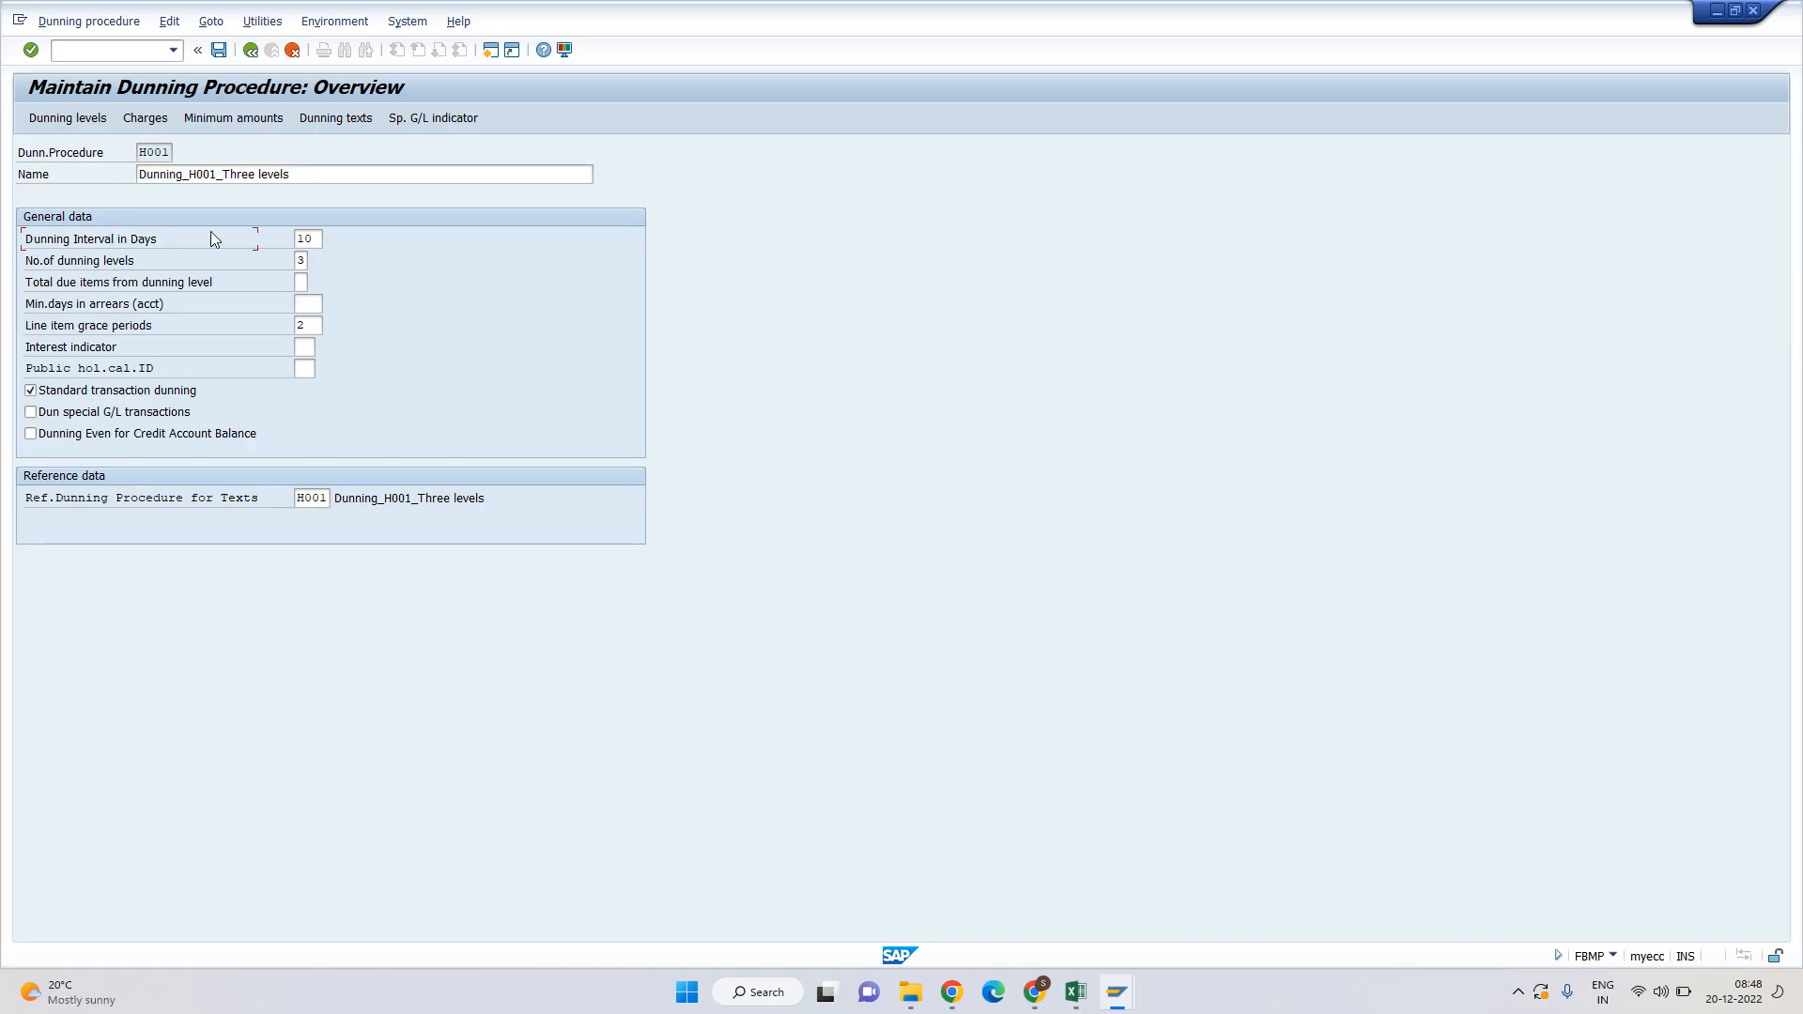
key(Tab)
key(alt+Tab)
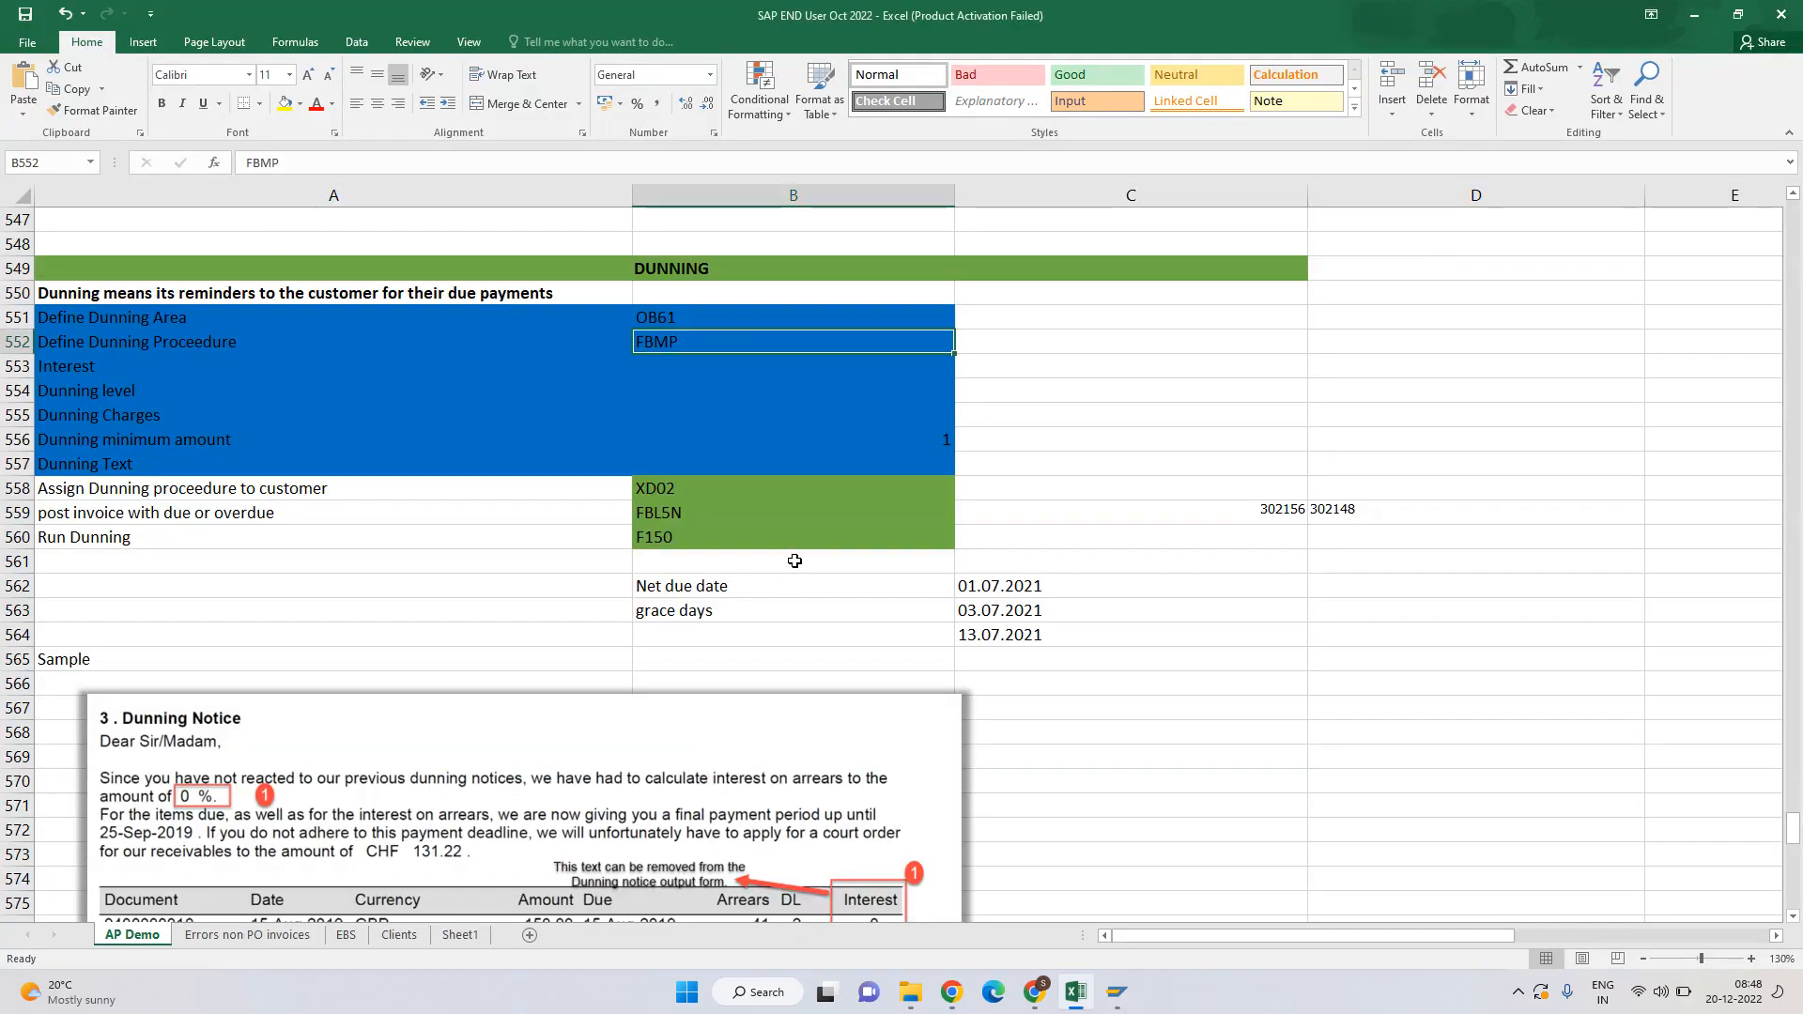
Check the Excel dunning notes on net due date and grace days against today's date.
key(Left)
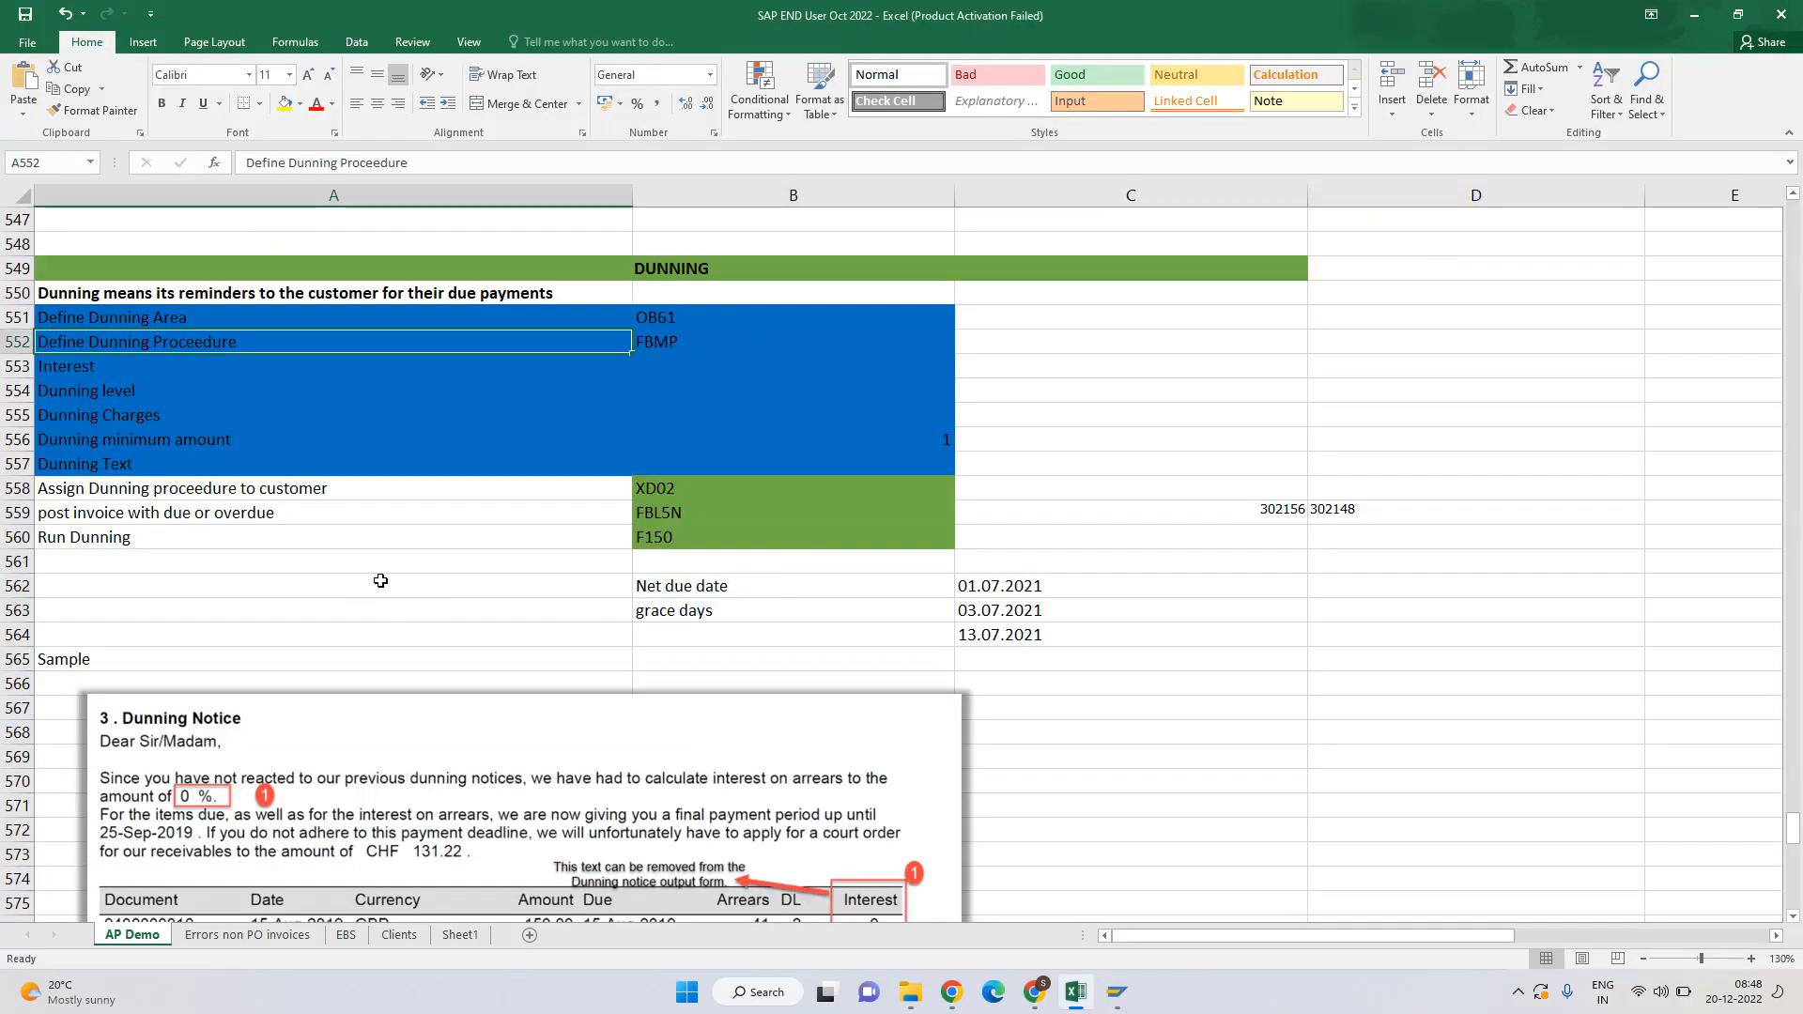
click(378, 580)
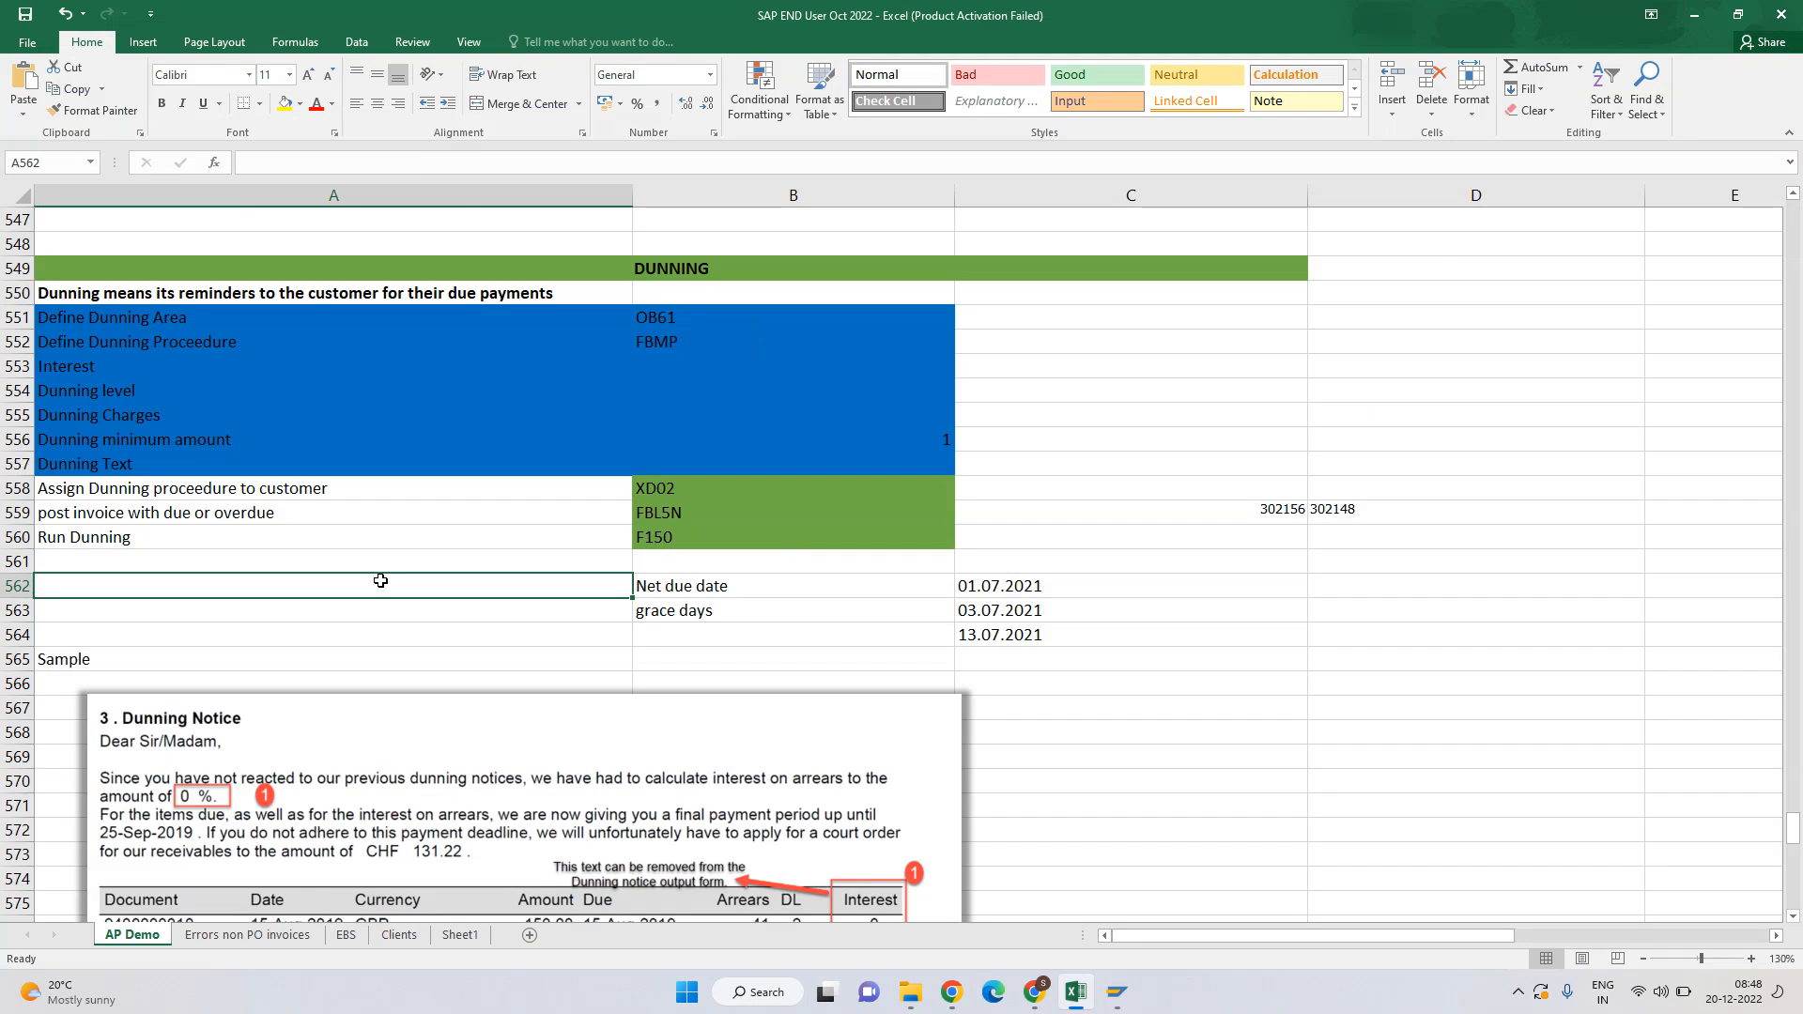
key(Right)
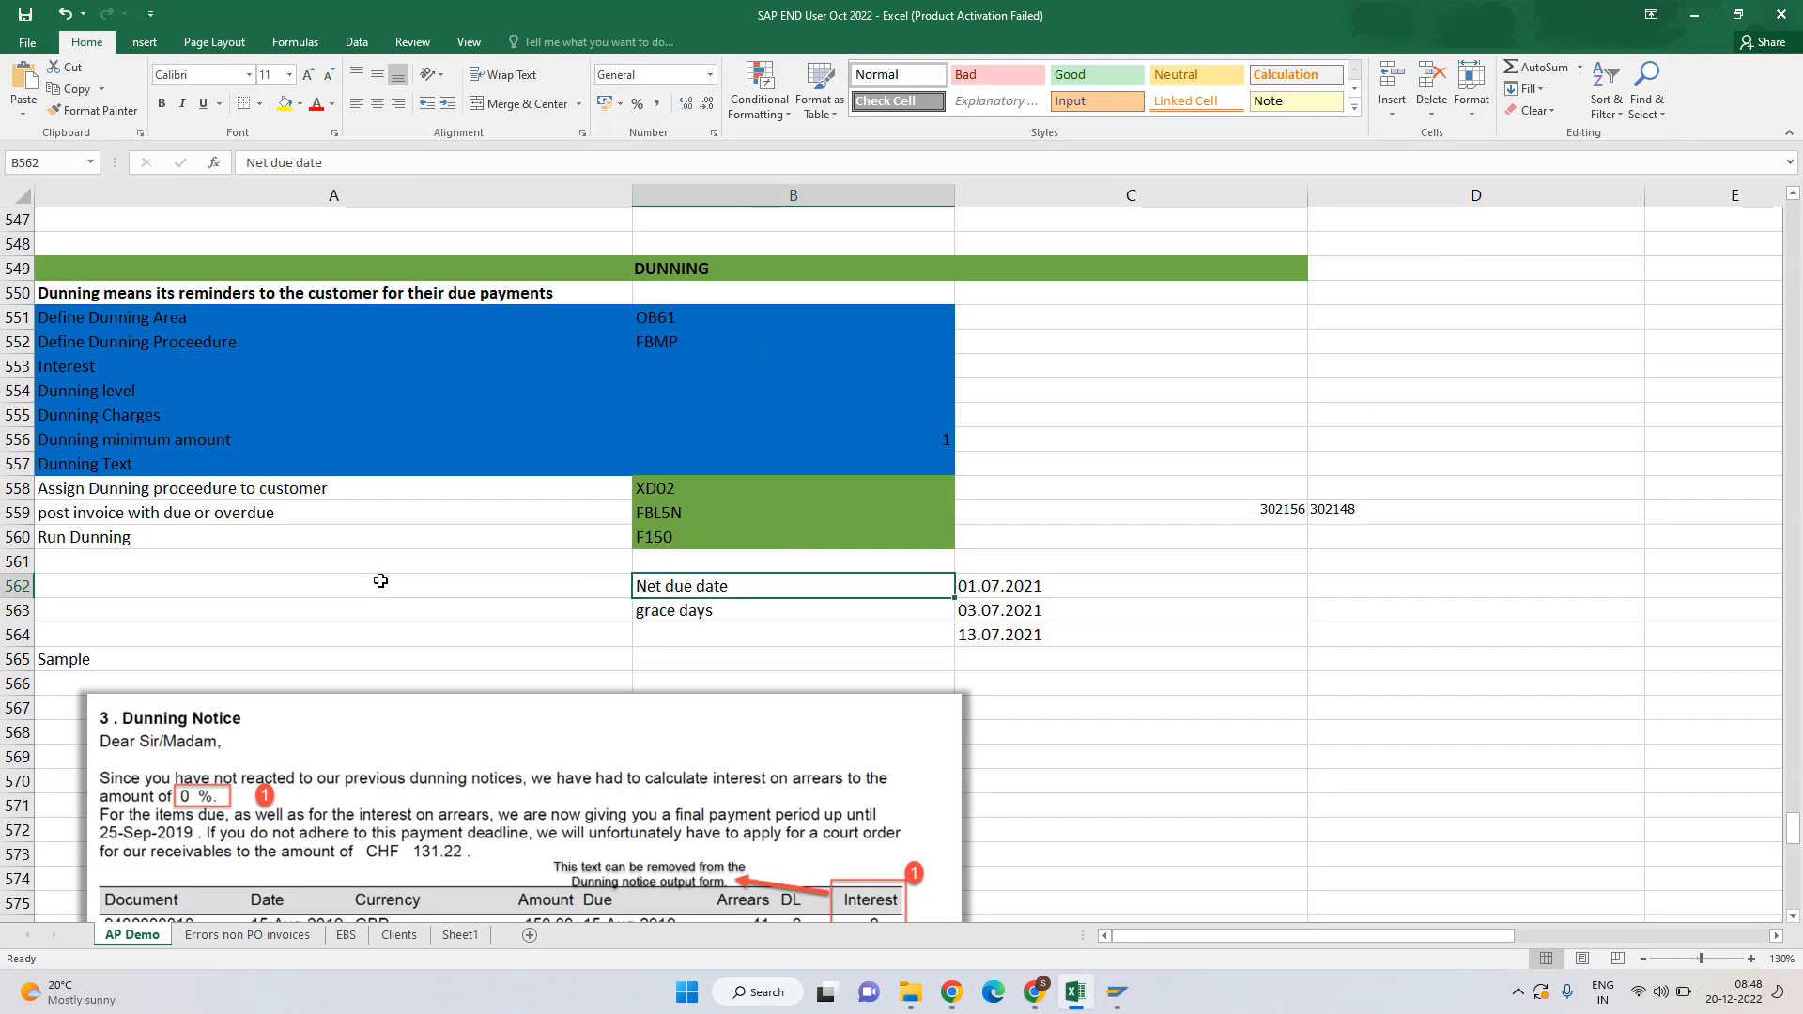
scroll(380, 580, down, 3)
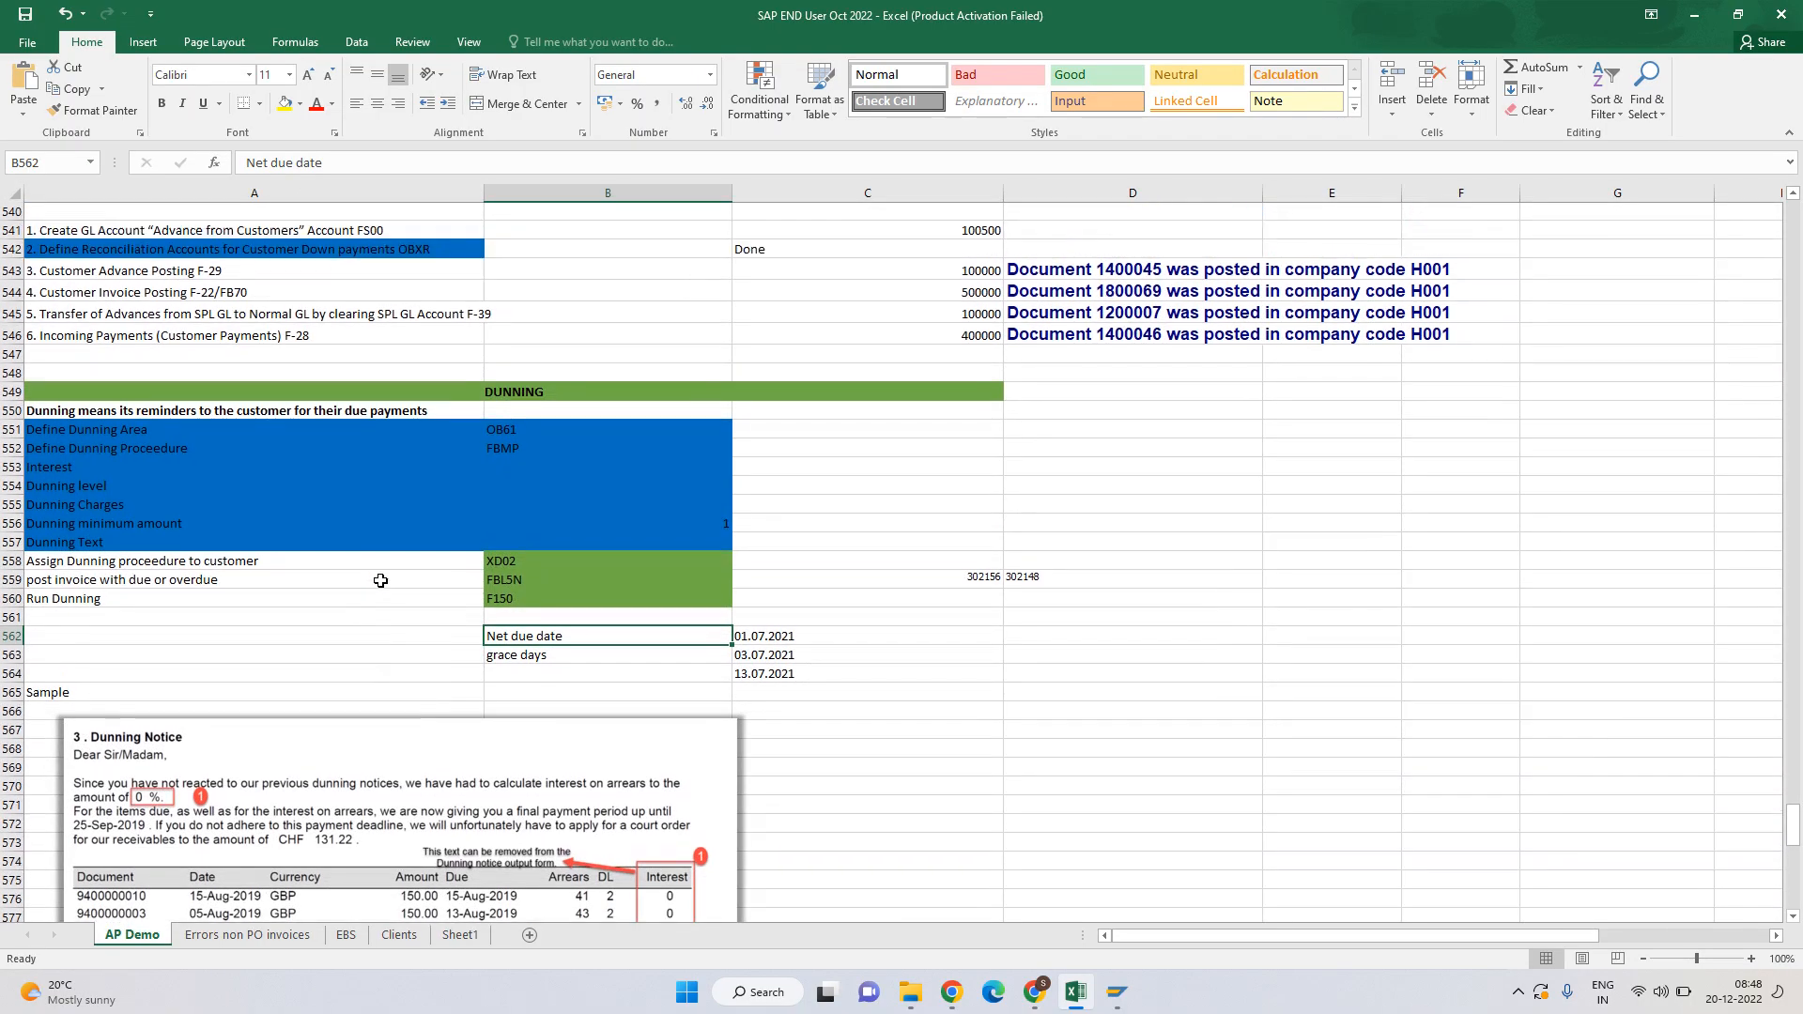
click(1717, 1004)
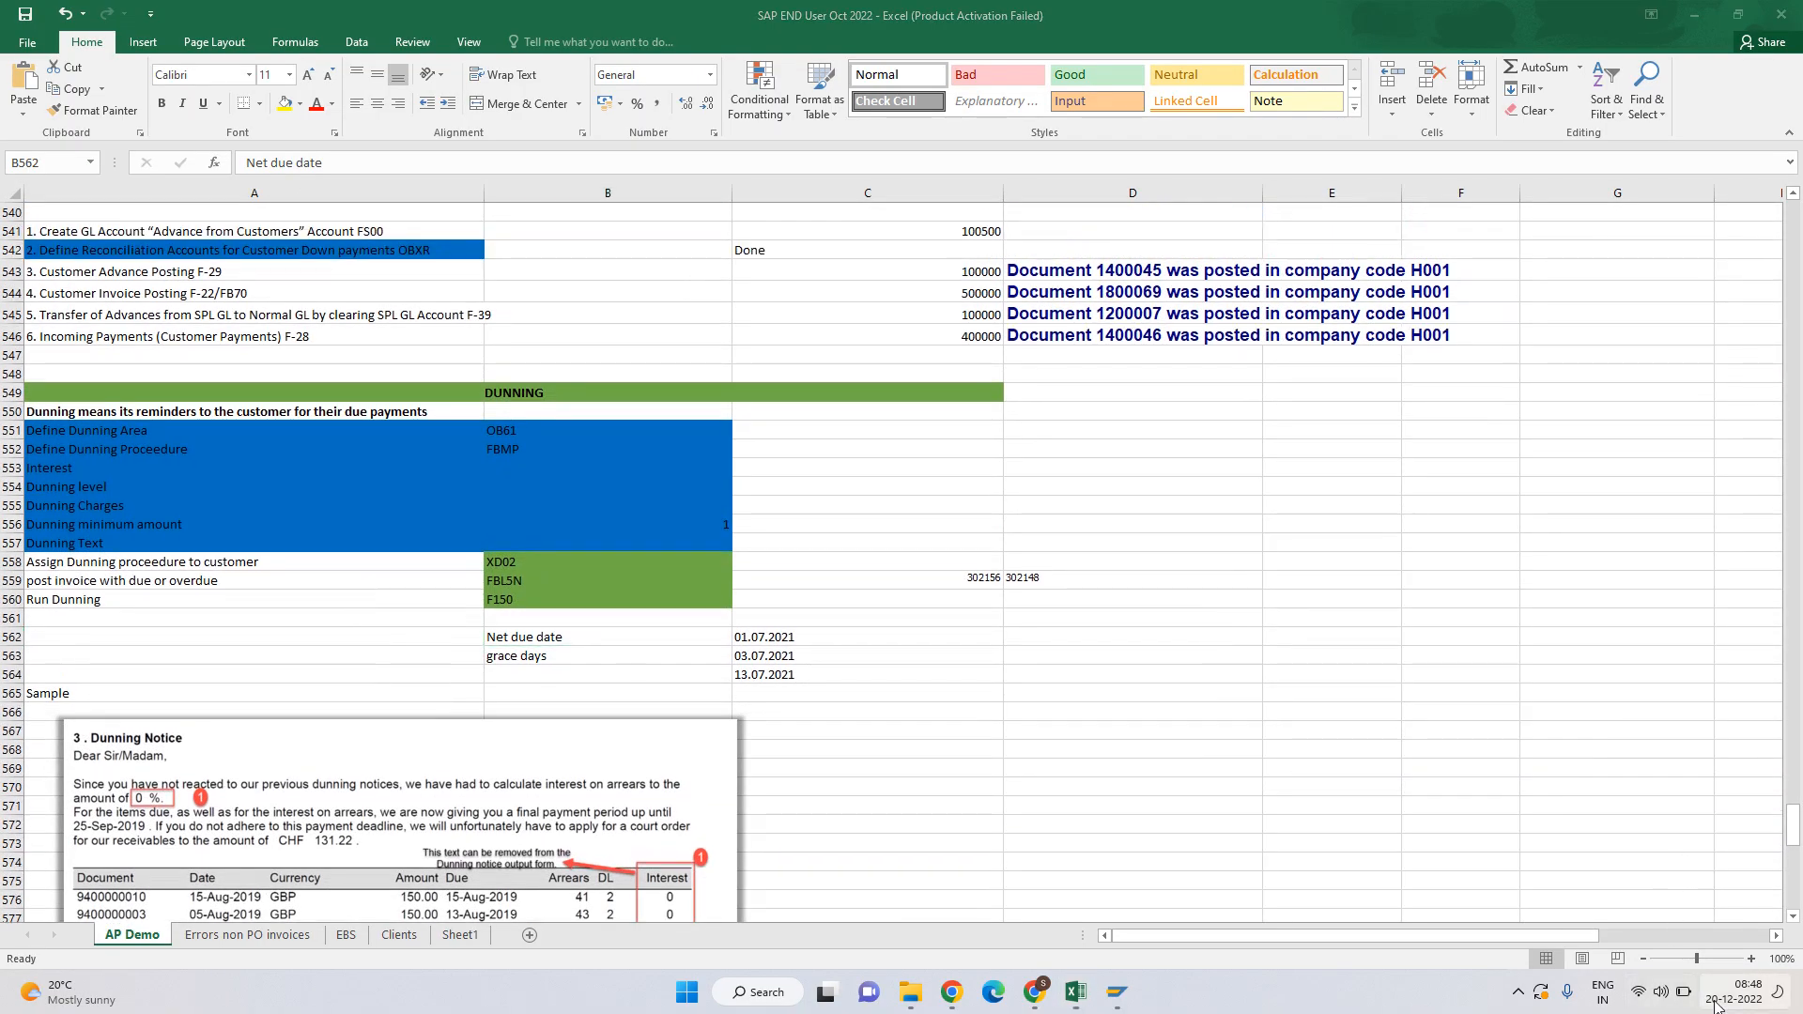
click(485, 391)
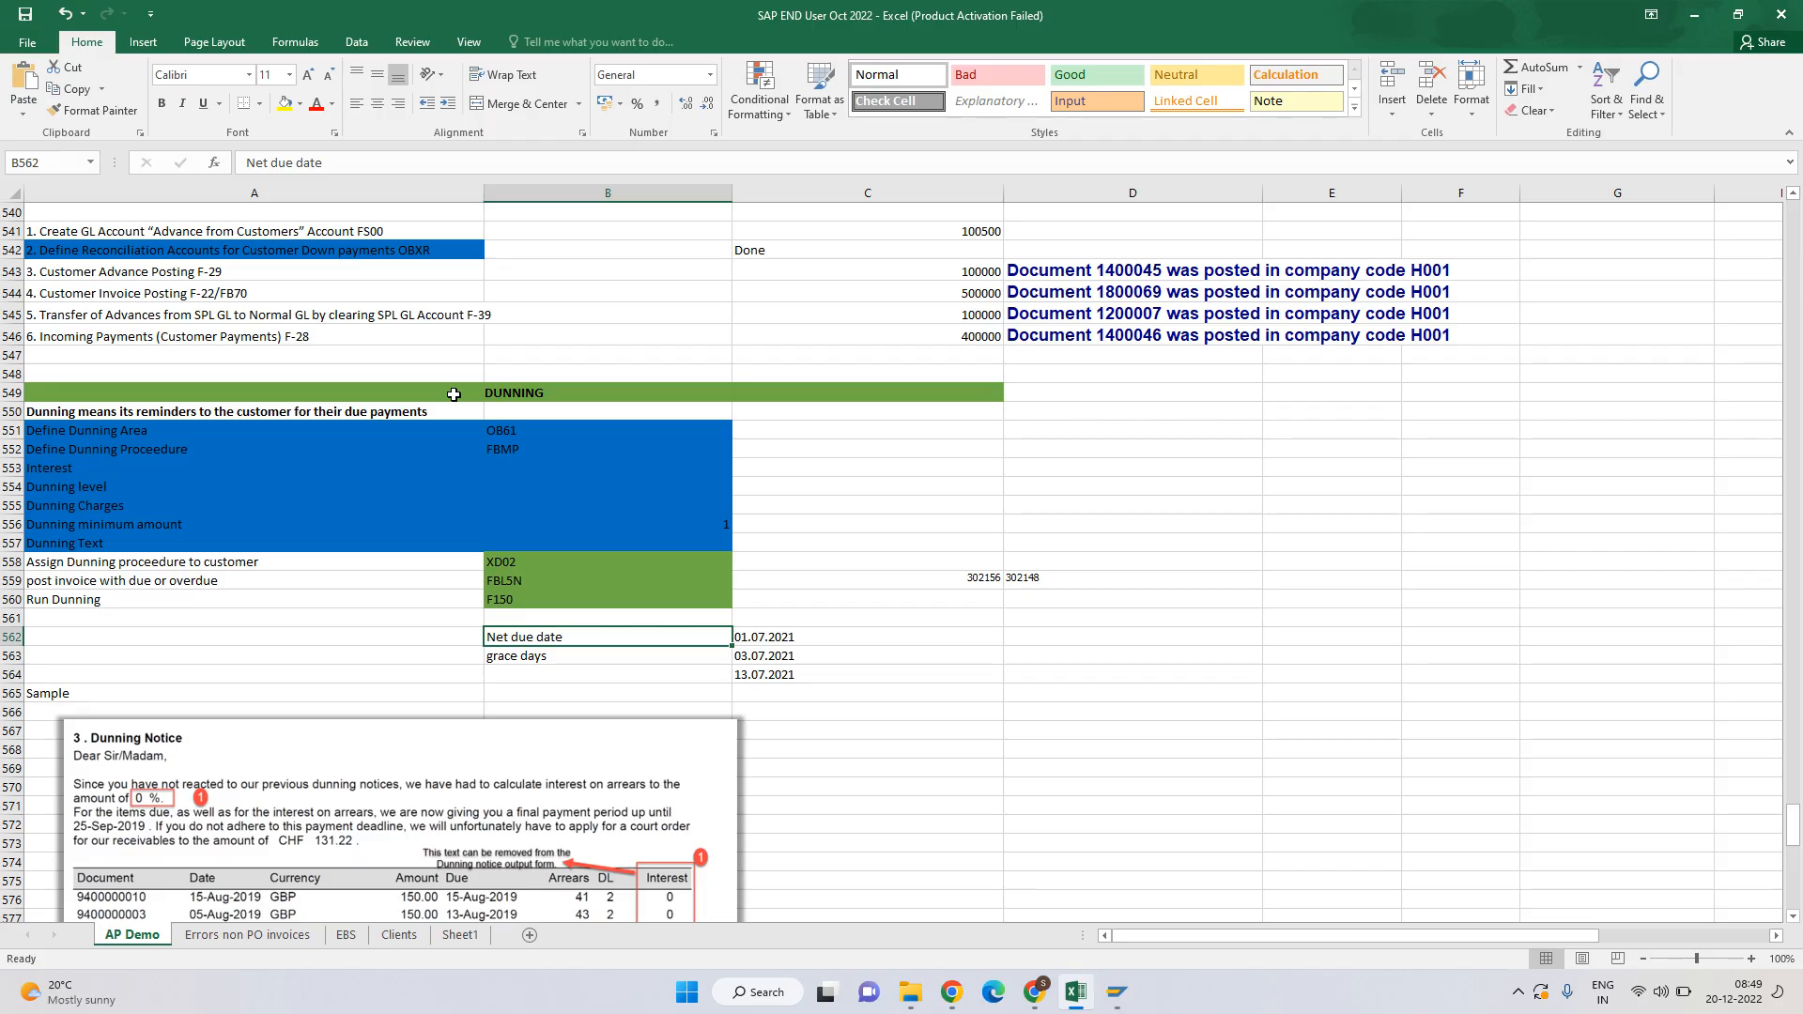
key(alt+Tab)
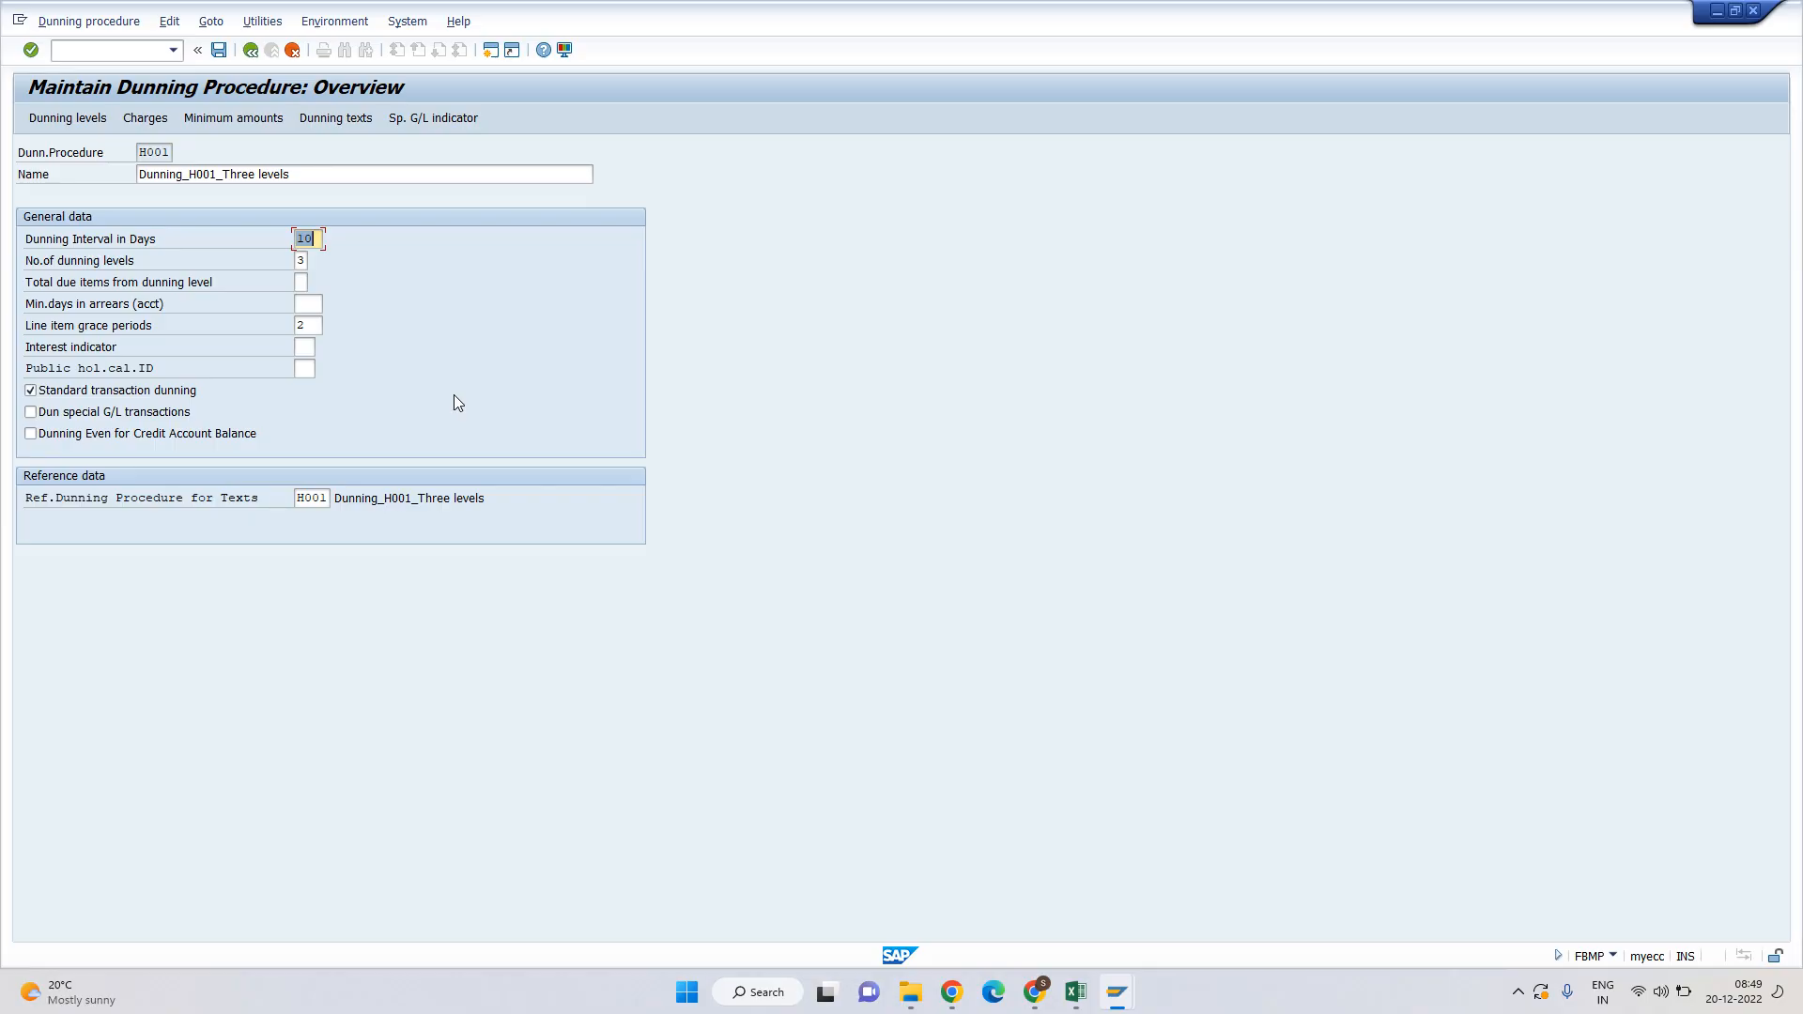
key(Tab)
click(302, 282)
click(298, 302)
click(50, 324)
click(26, 325)
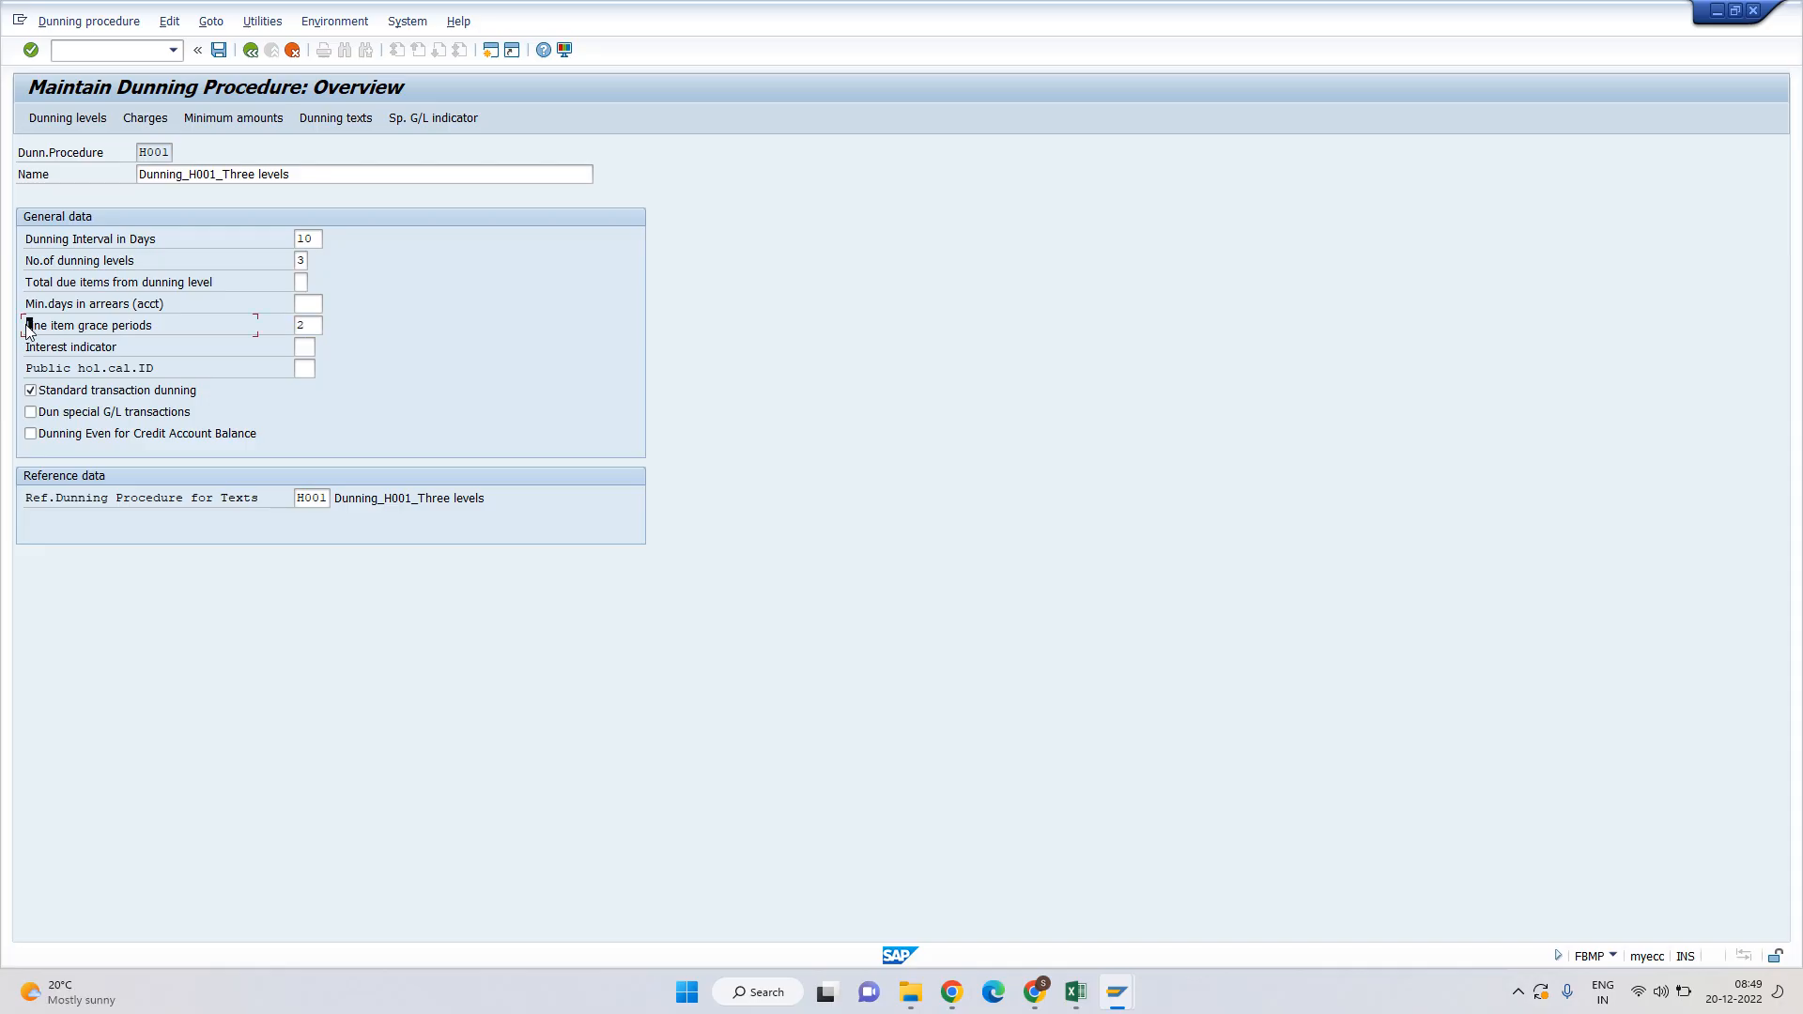
double_click(312, 325)
key(shift+Tab)
key(Tab)
key(Tab)
key(shift+Tab)
drag(26, 328, 128, 331)
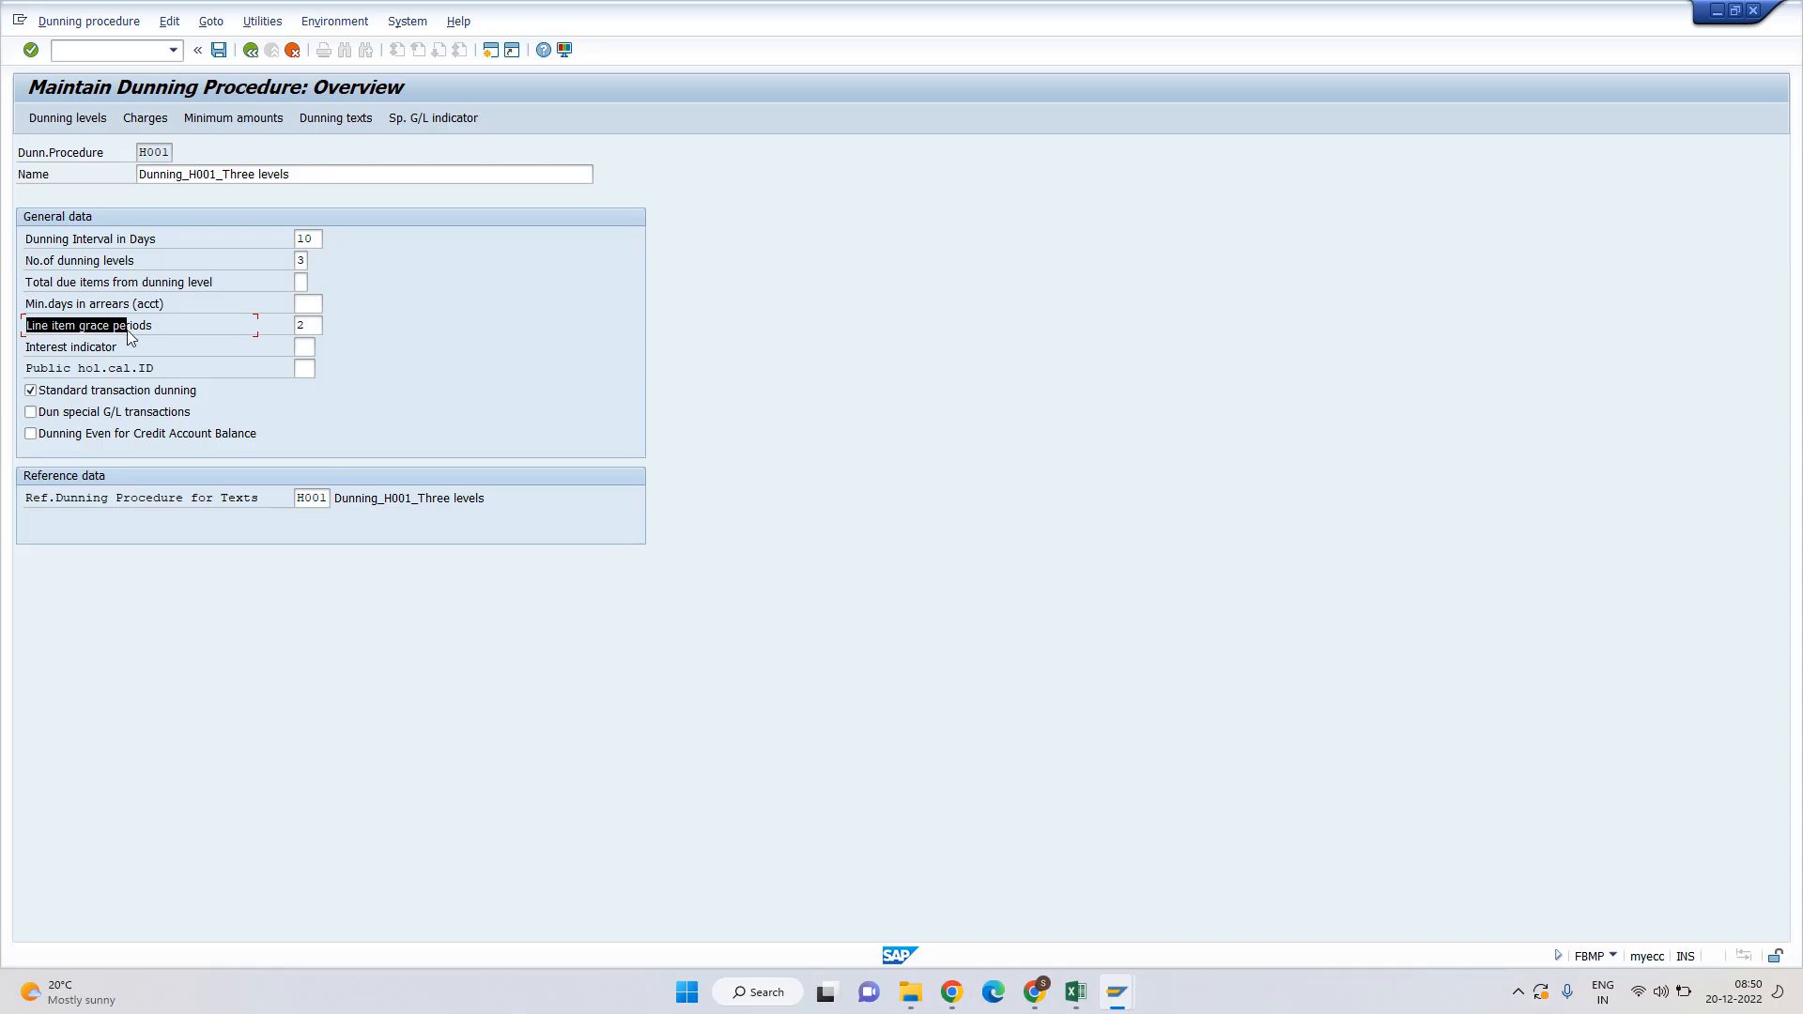
click(314, 326)
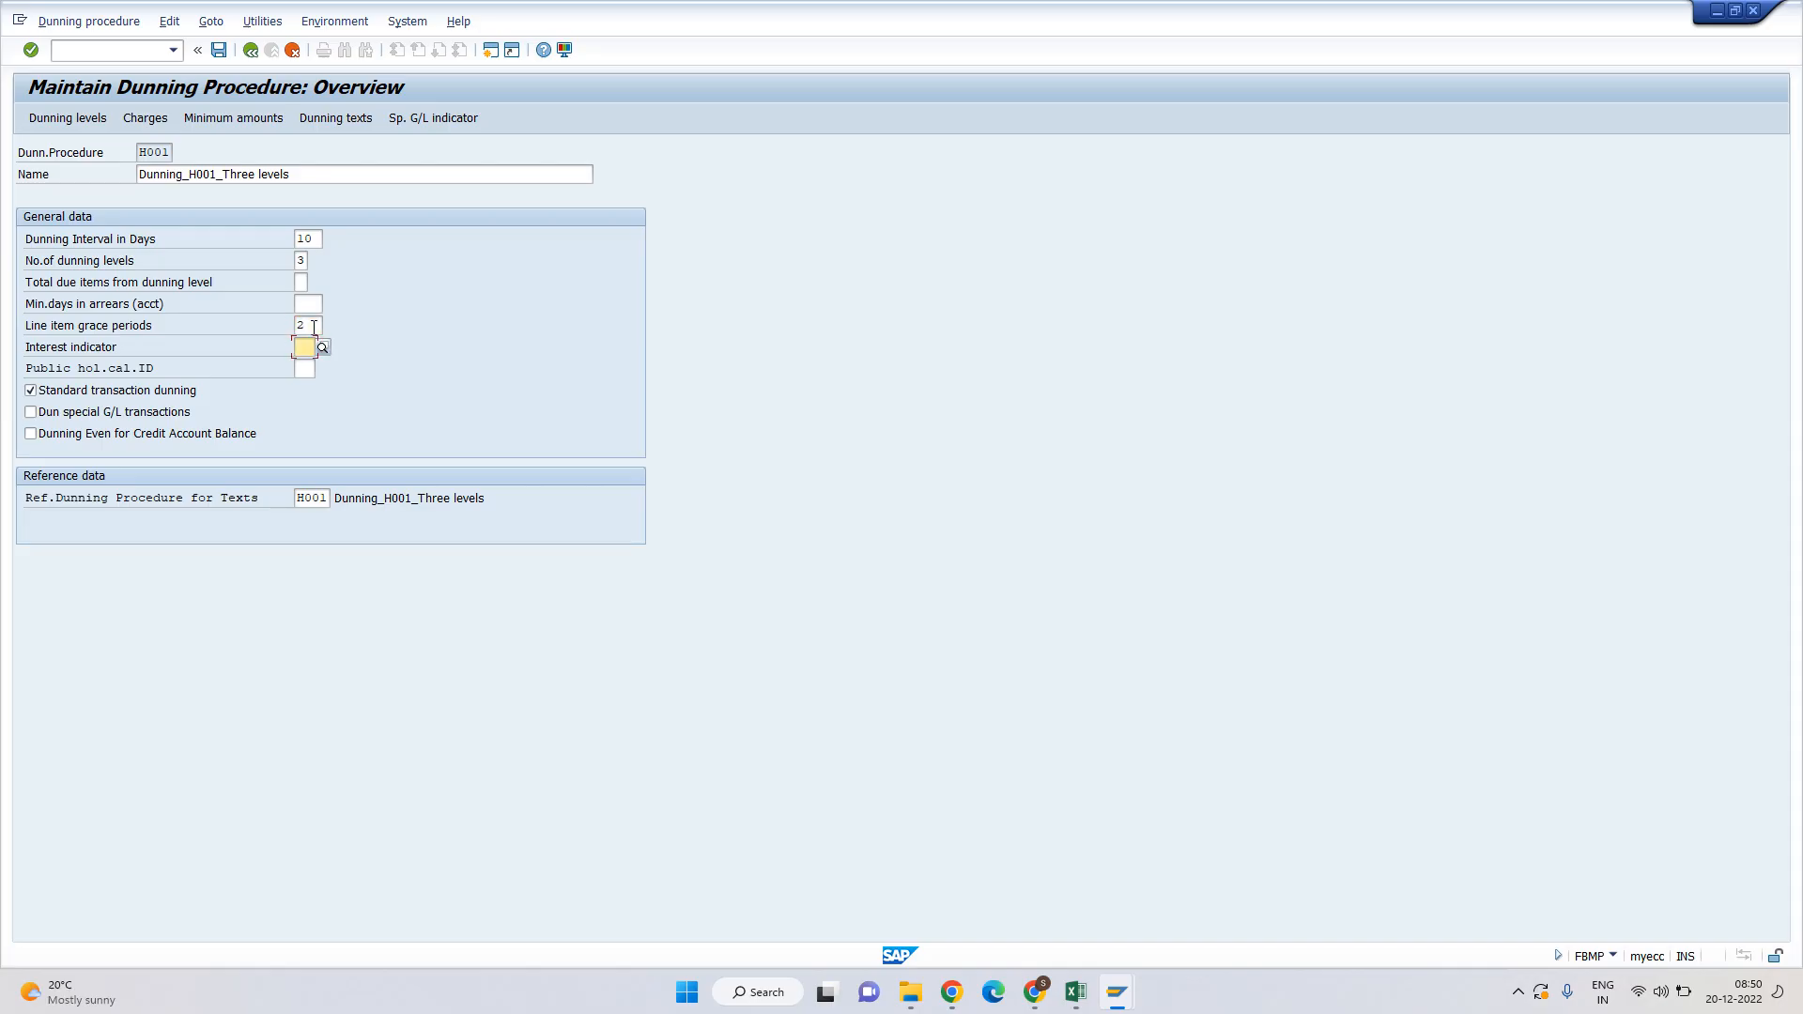
key(Tab)
click(179, 349)
click(210, 344)
click(320, 348)
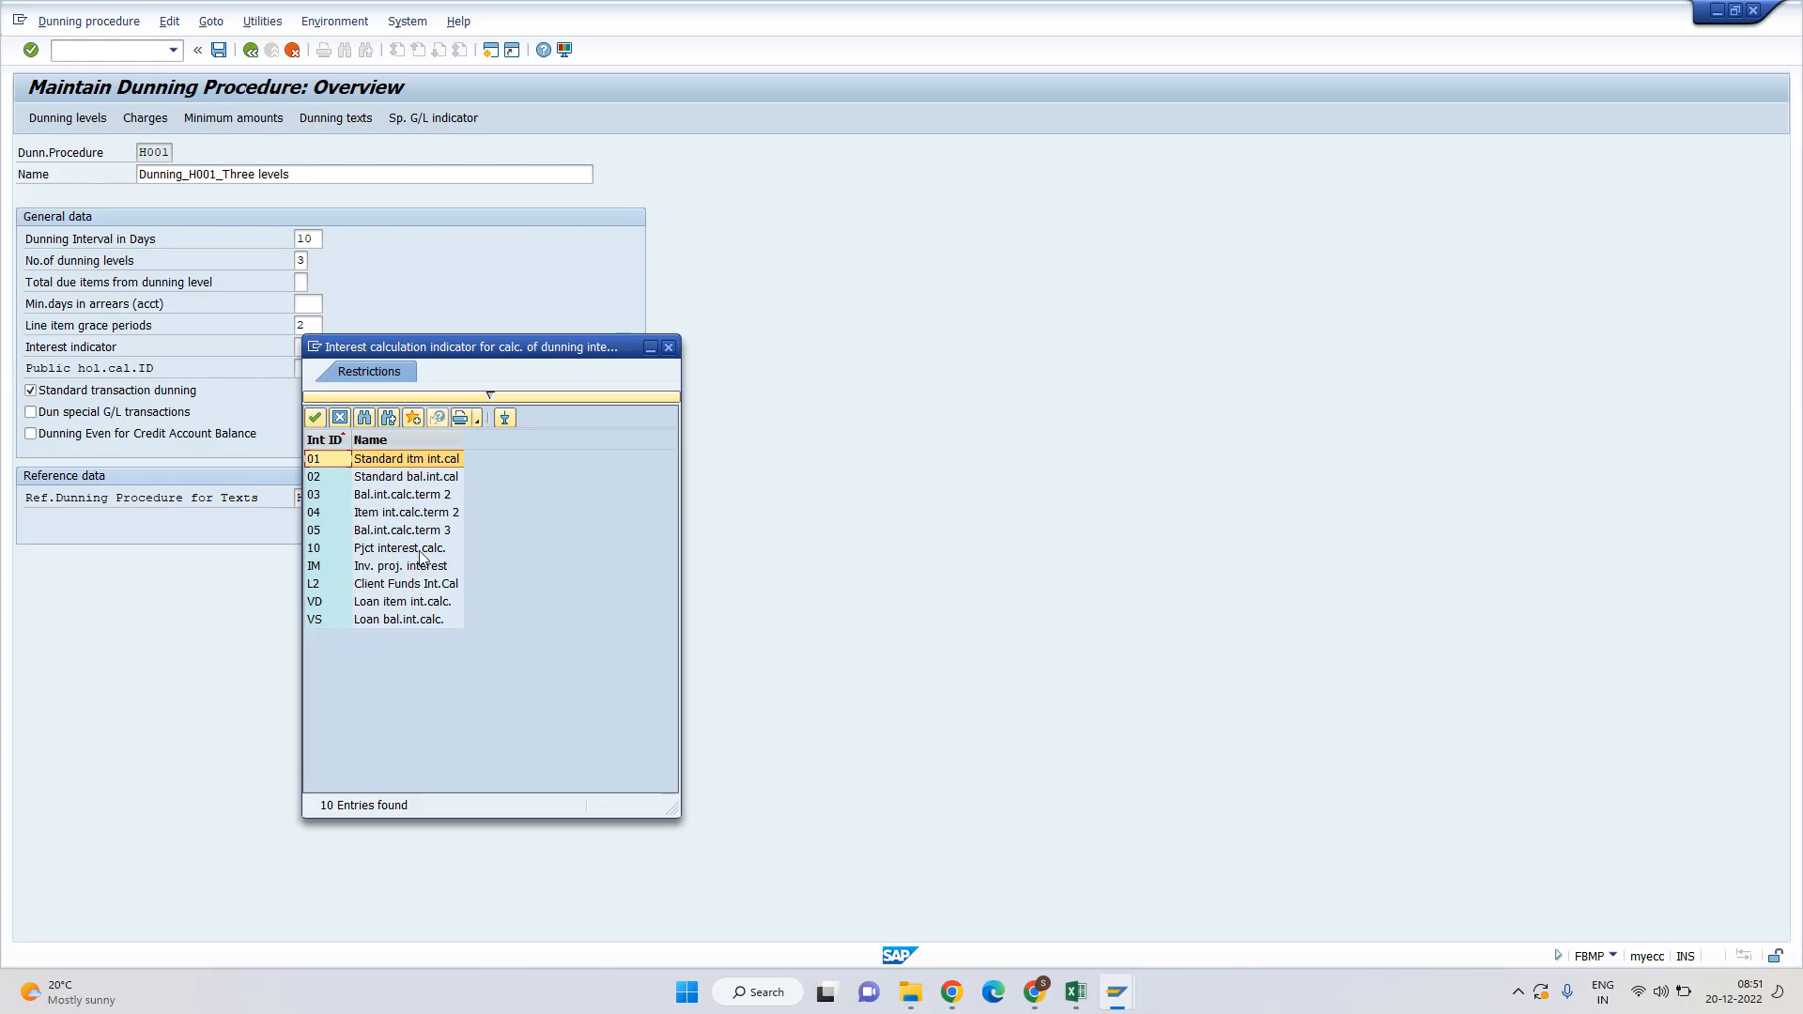
key(Escape)
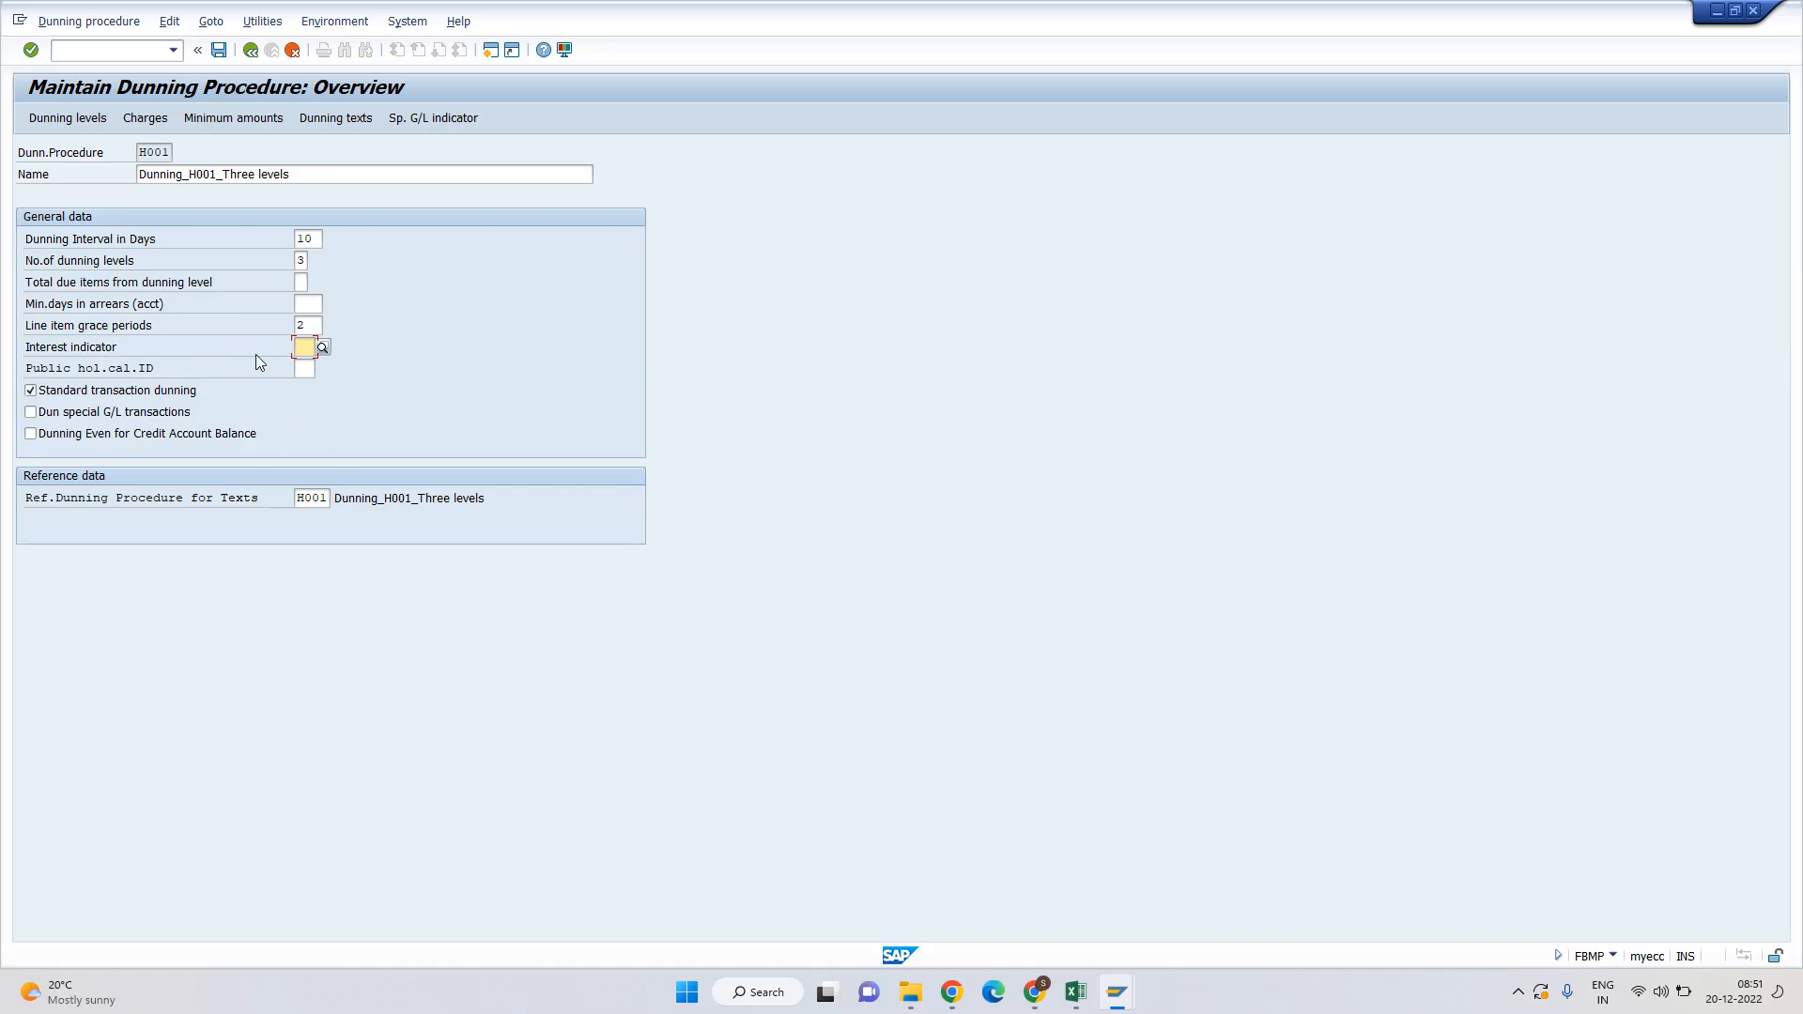
key(Tab)
key(Tab)
Review H001's dunning levels 1–3: 2, 12 and 22 days in arrears.
click(59, 119)
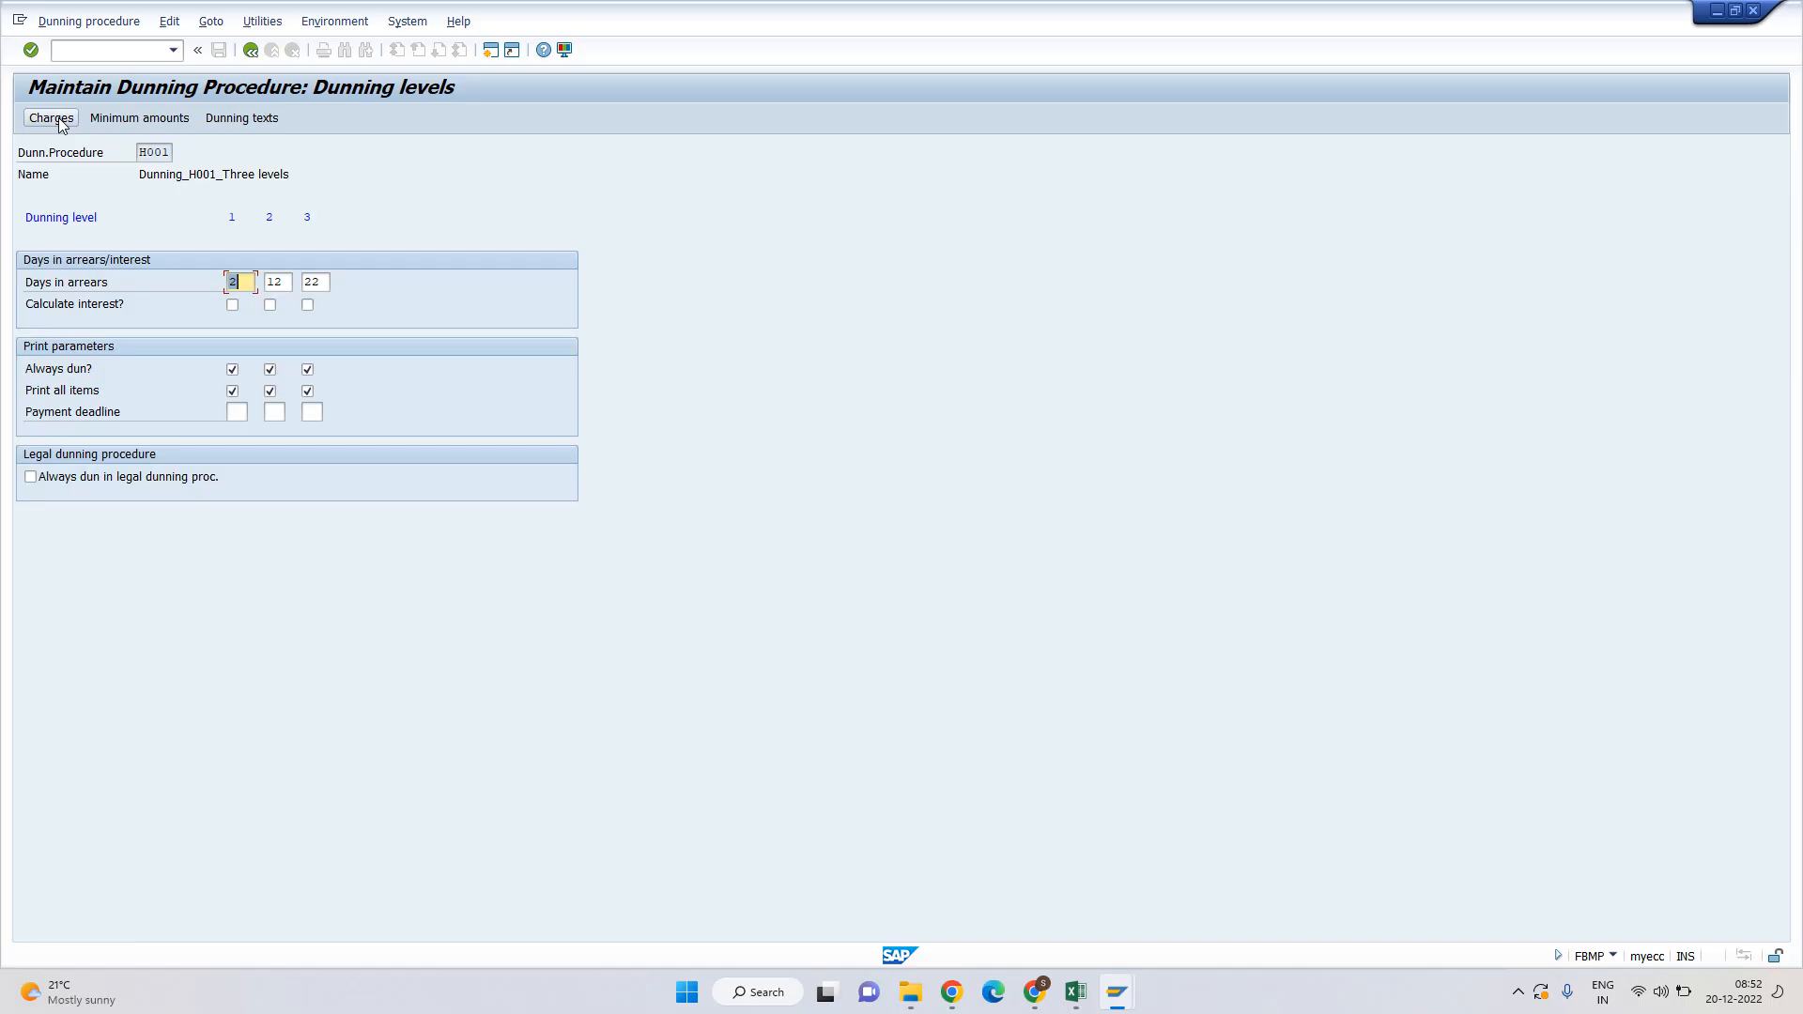
click(251, 51)
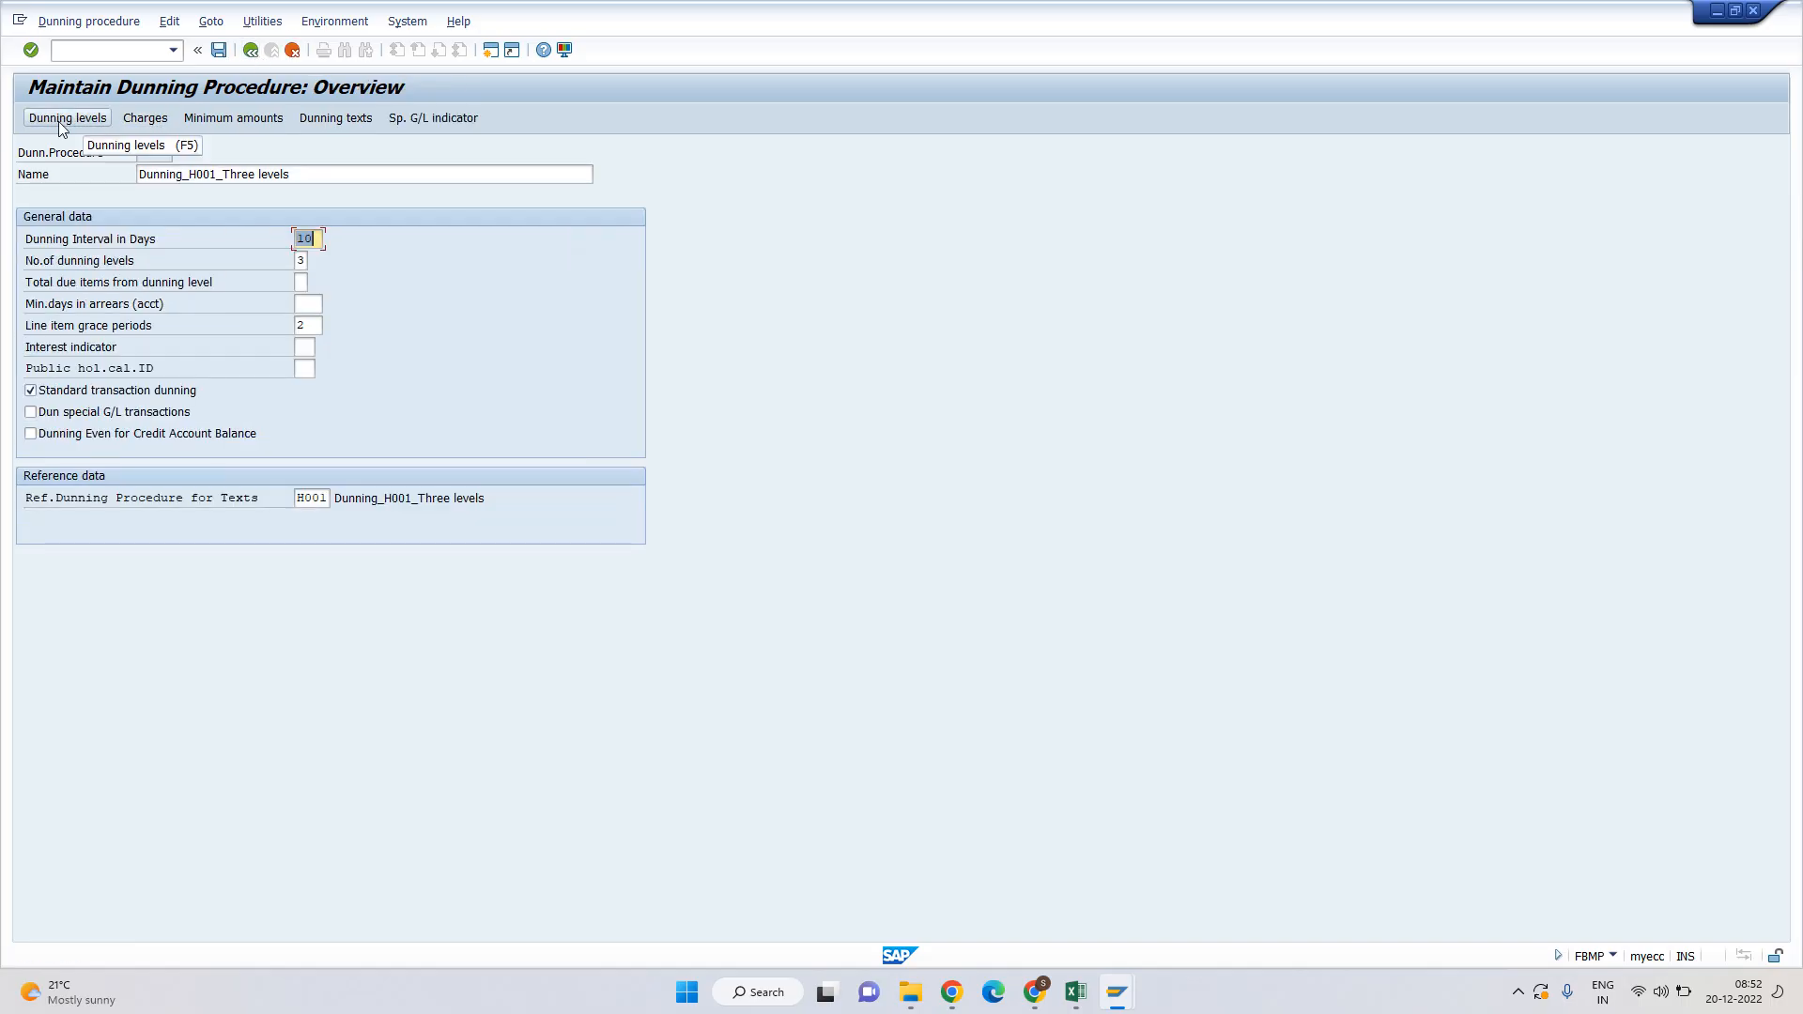
click(58, 119)
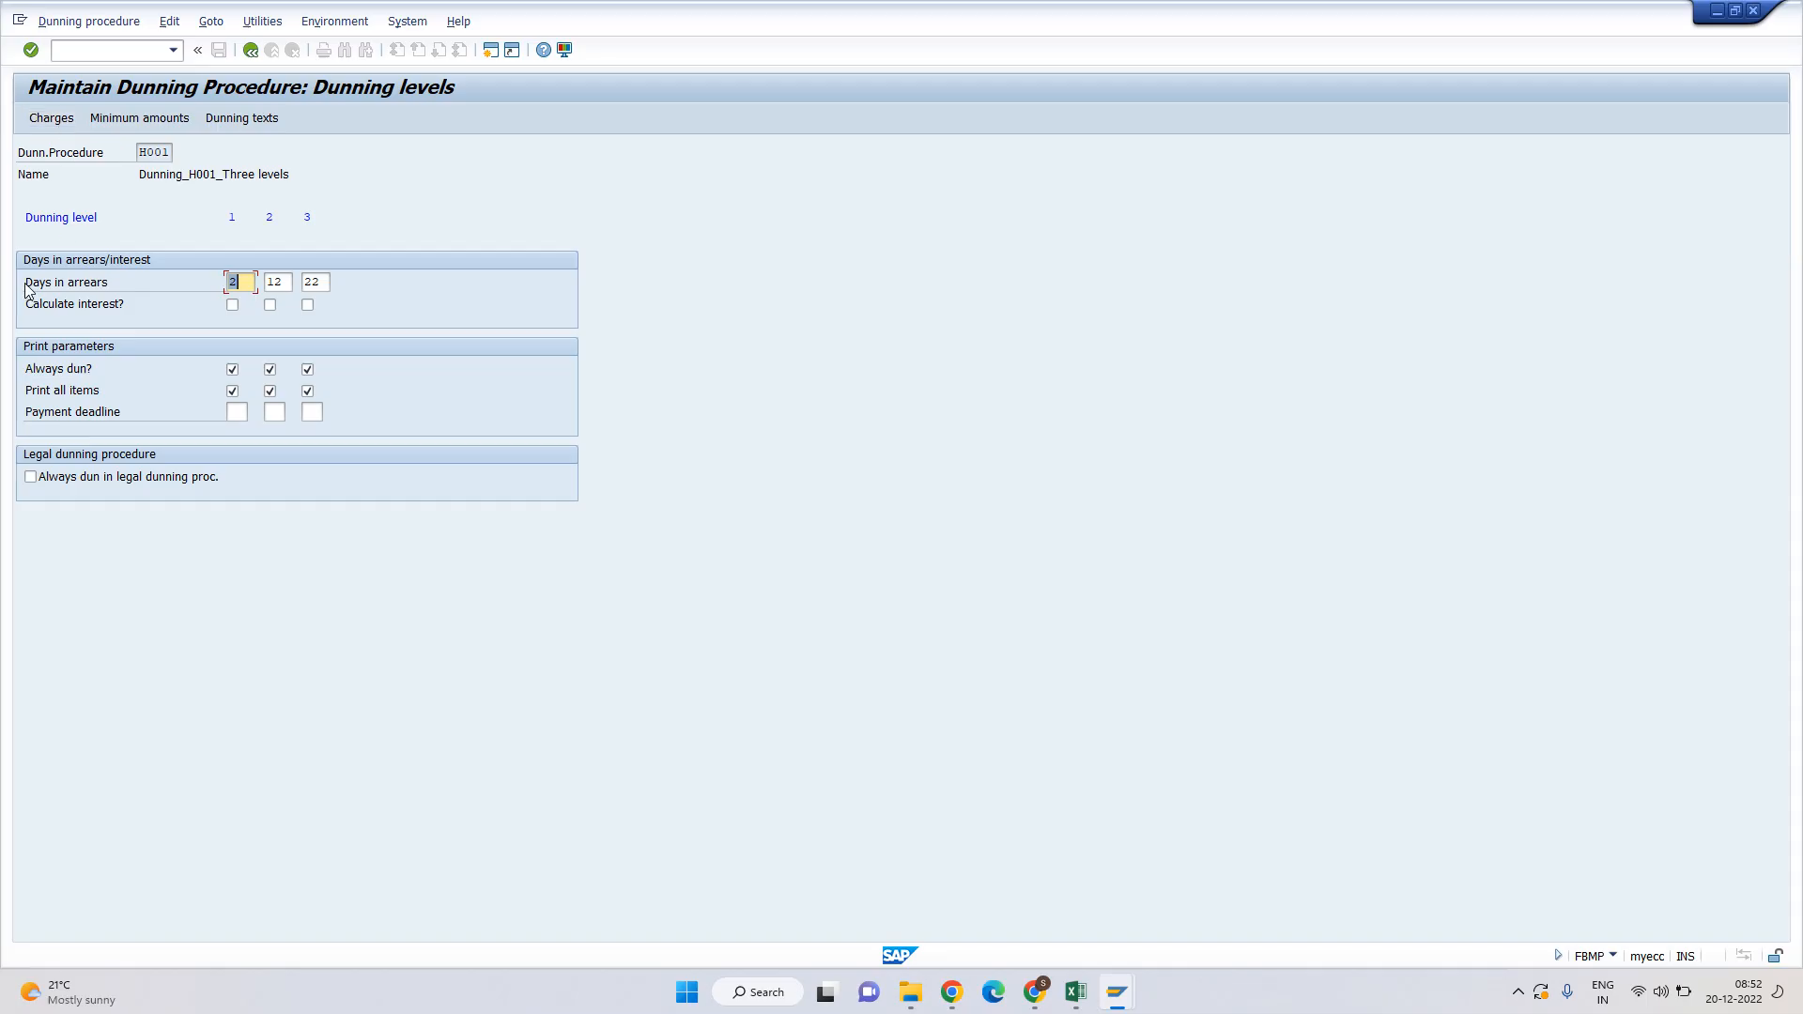
drag(240, 281, 233, 282)
click(231, 281)
click(232, 217)
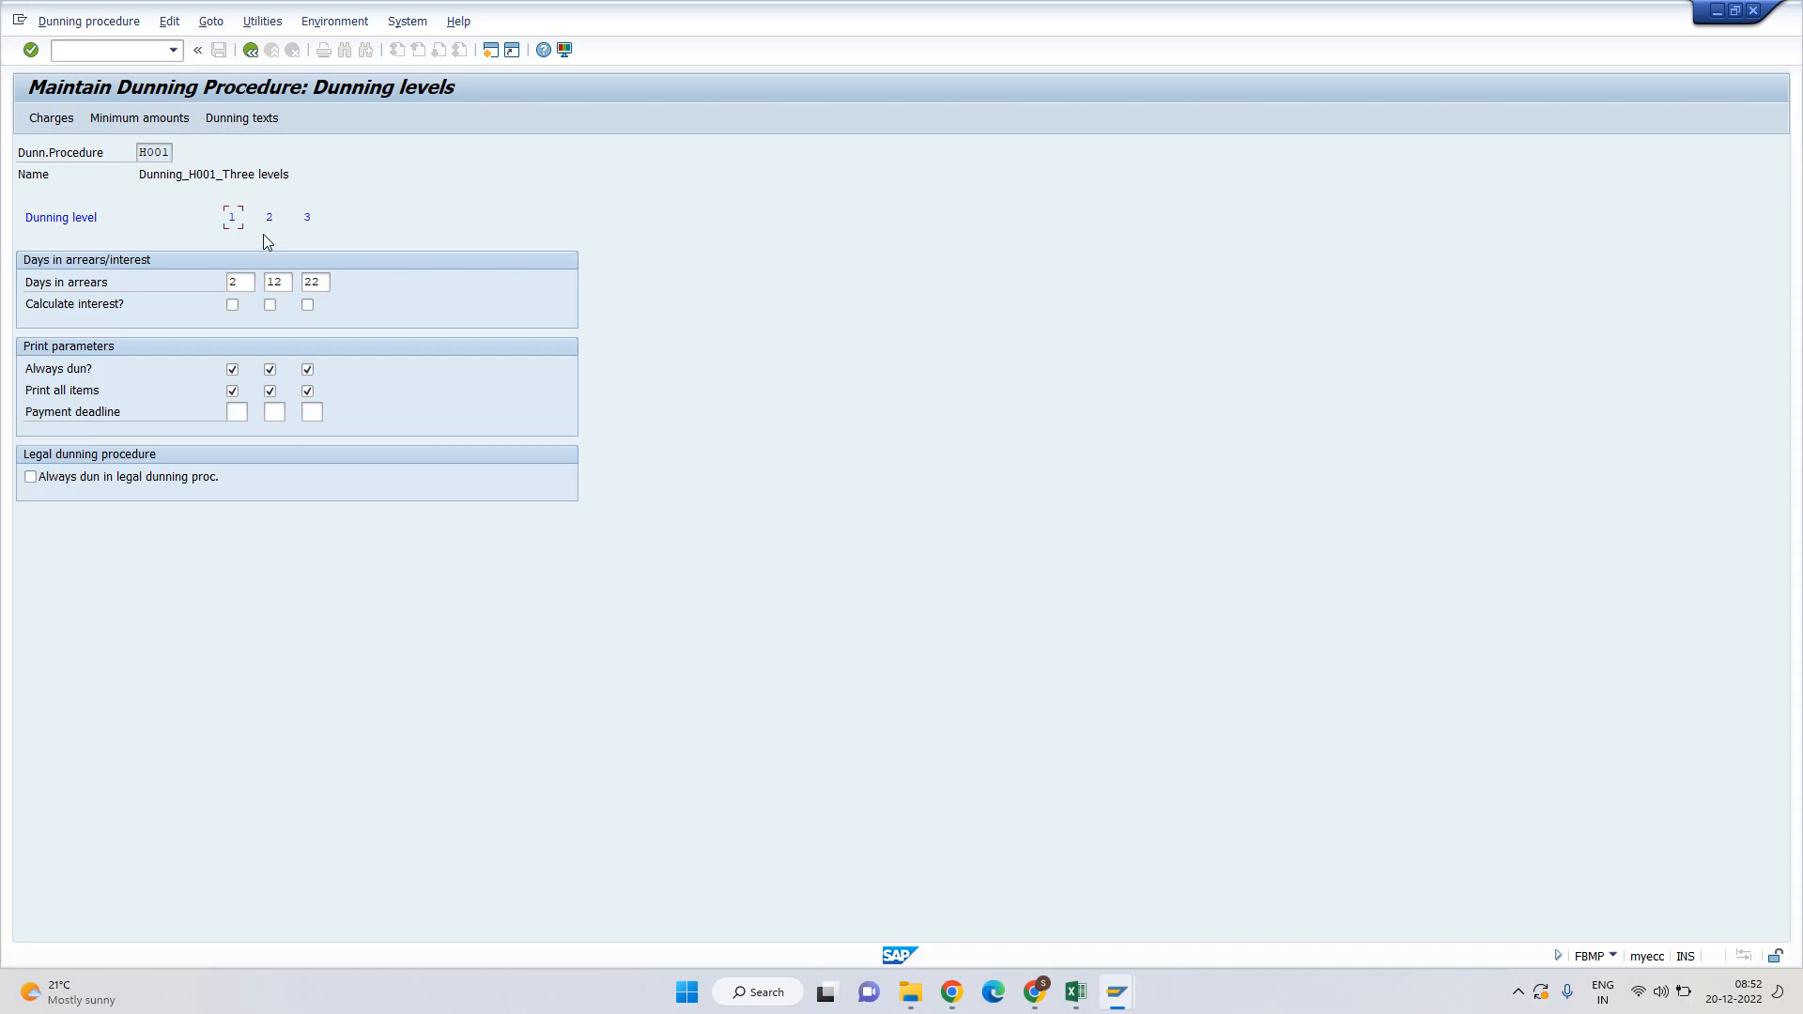
click(278, 282)
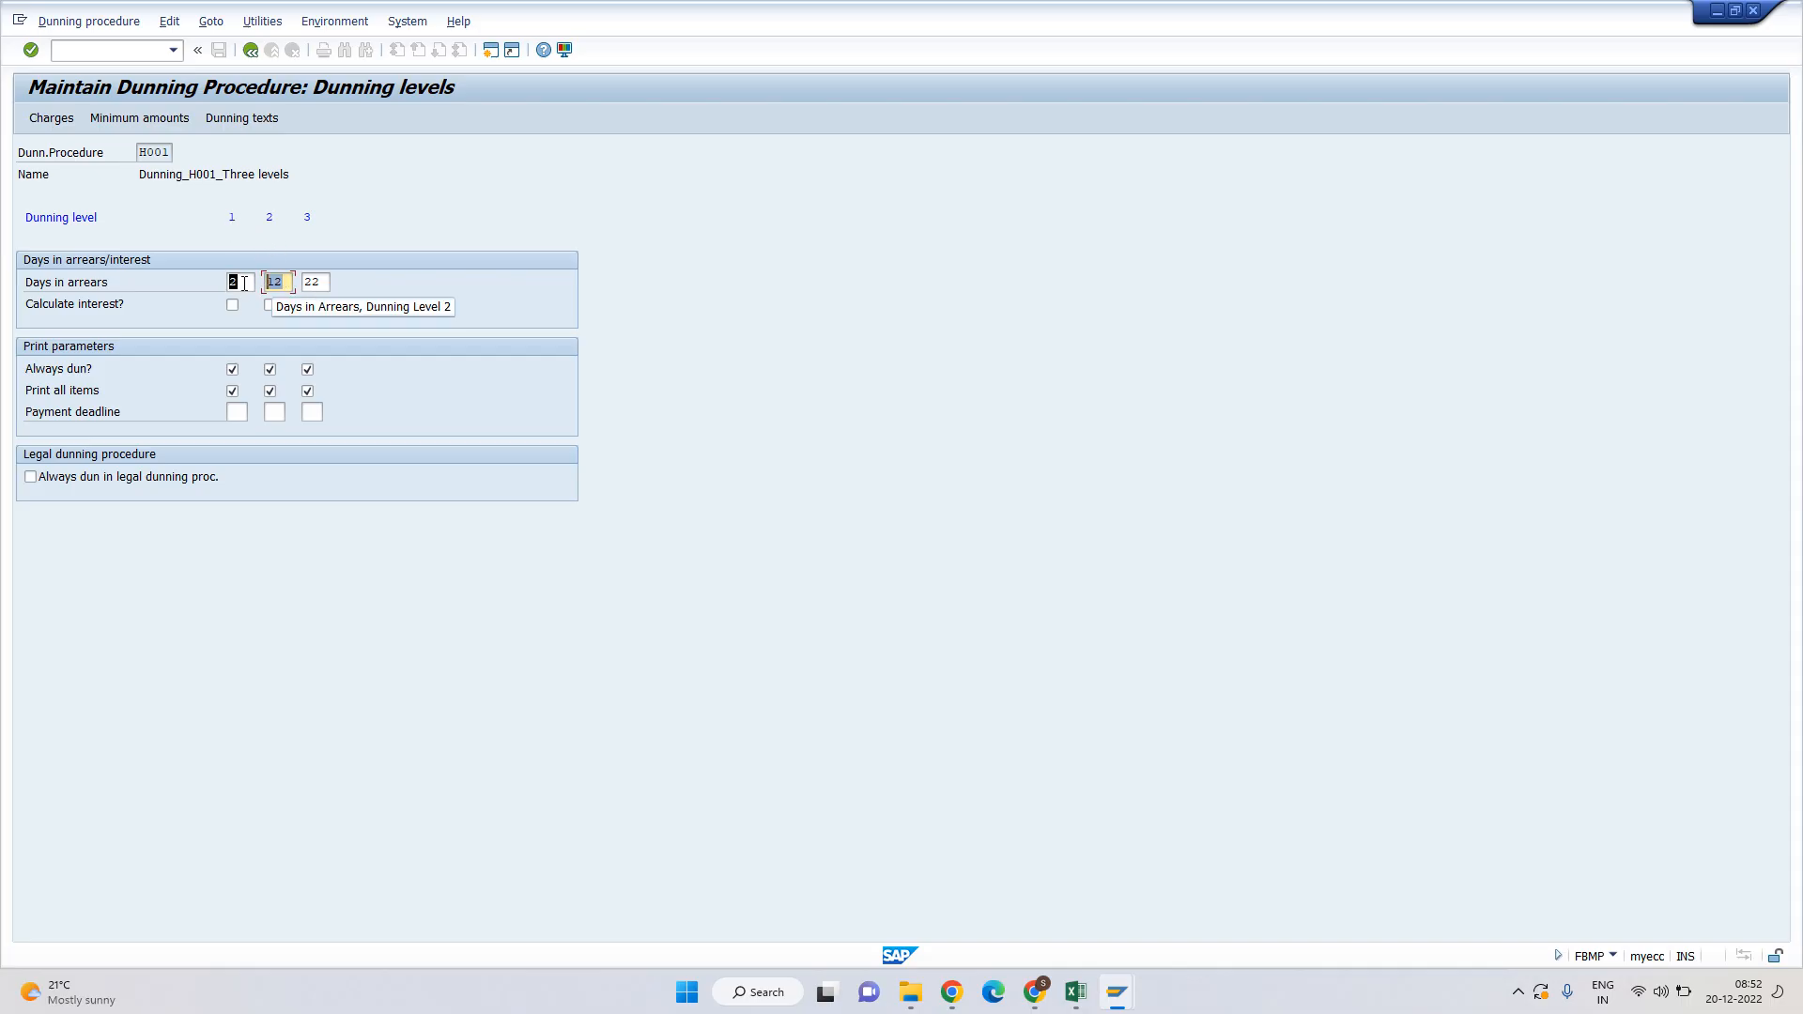
click(271, 222)
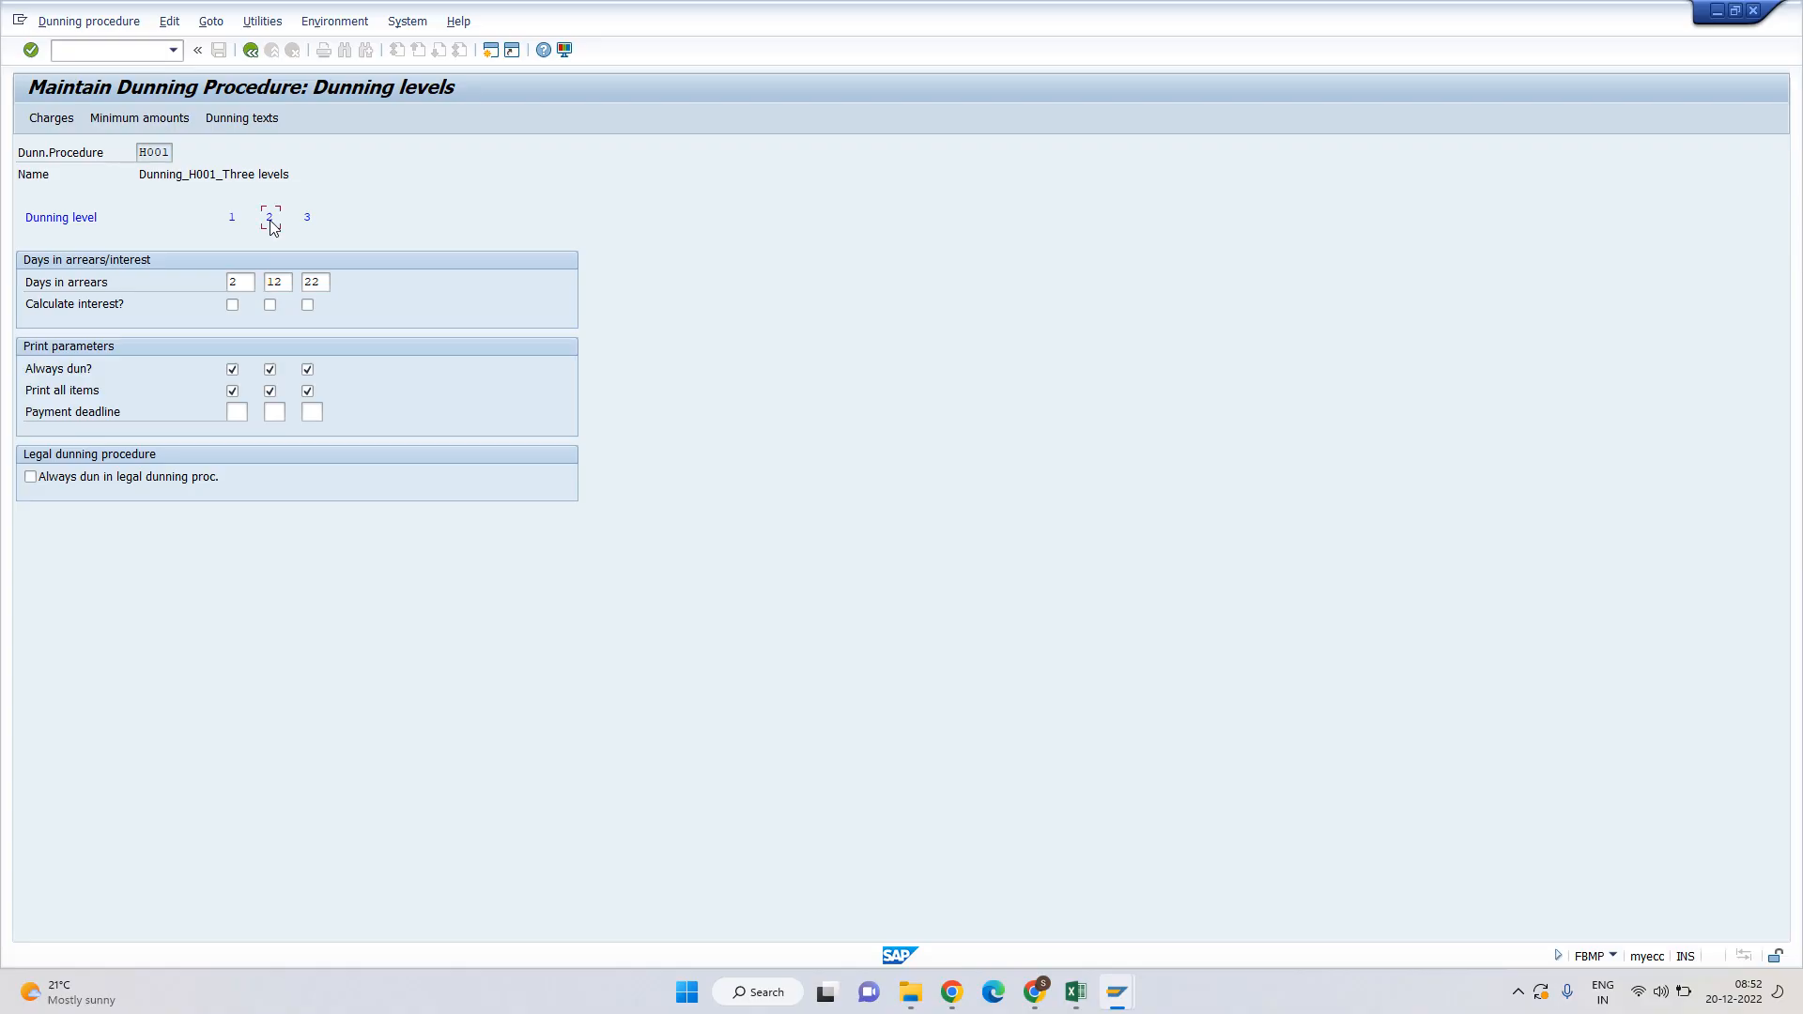
click(306, 283)
click(308, 218)
click(49, 119)
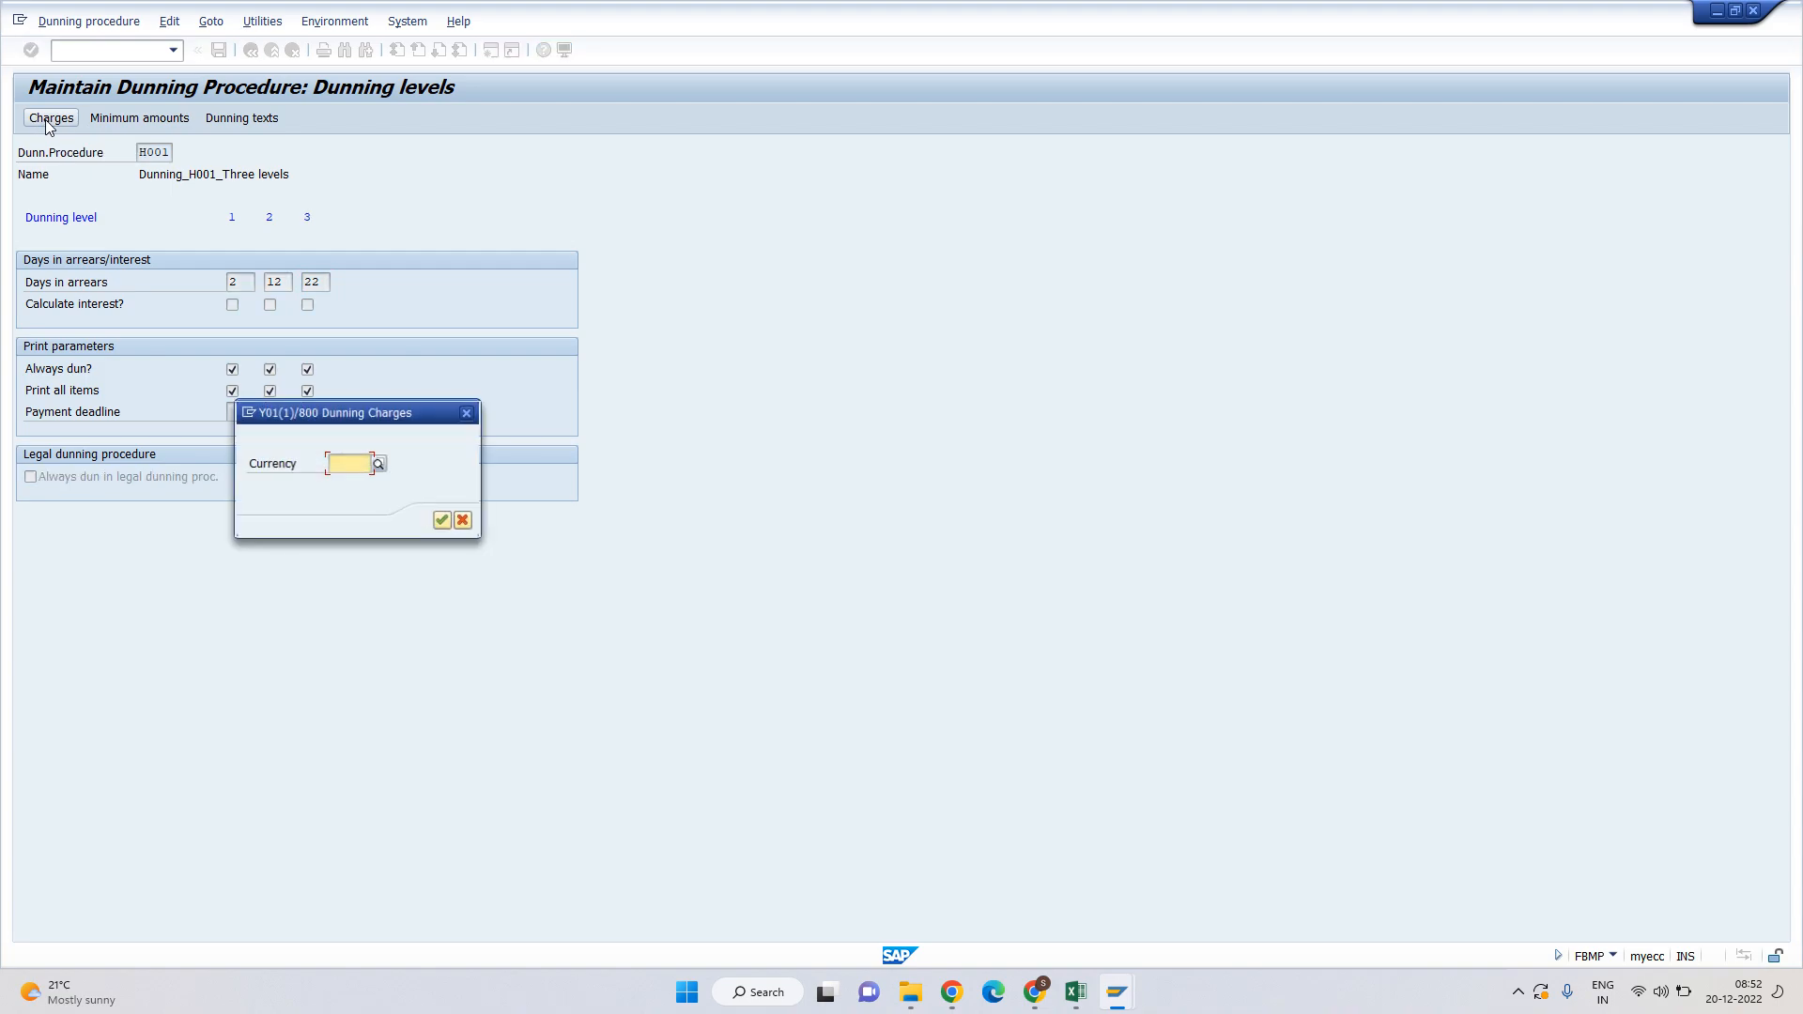
Accept INR and check dunning charges of 100, 200 and 300 for levels 1–3.
click(444, 521)
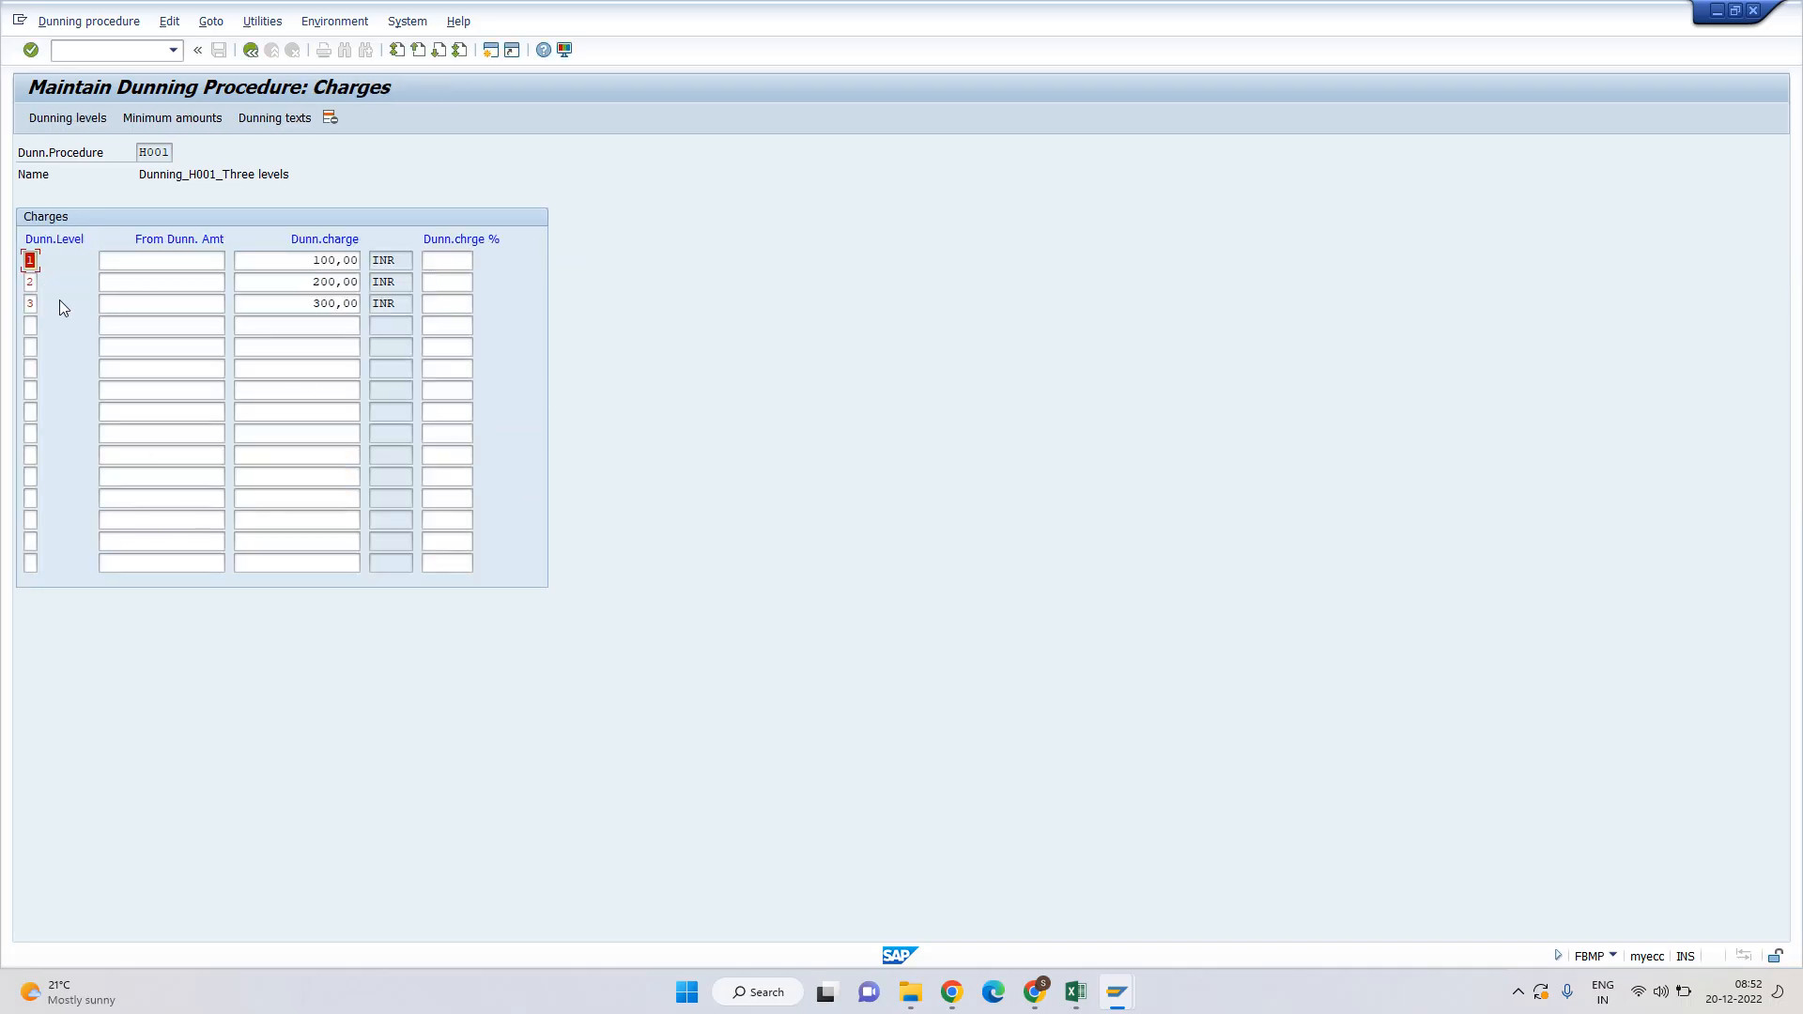
click(30, 260)
key(Tab)
key(Tab)
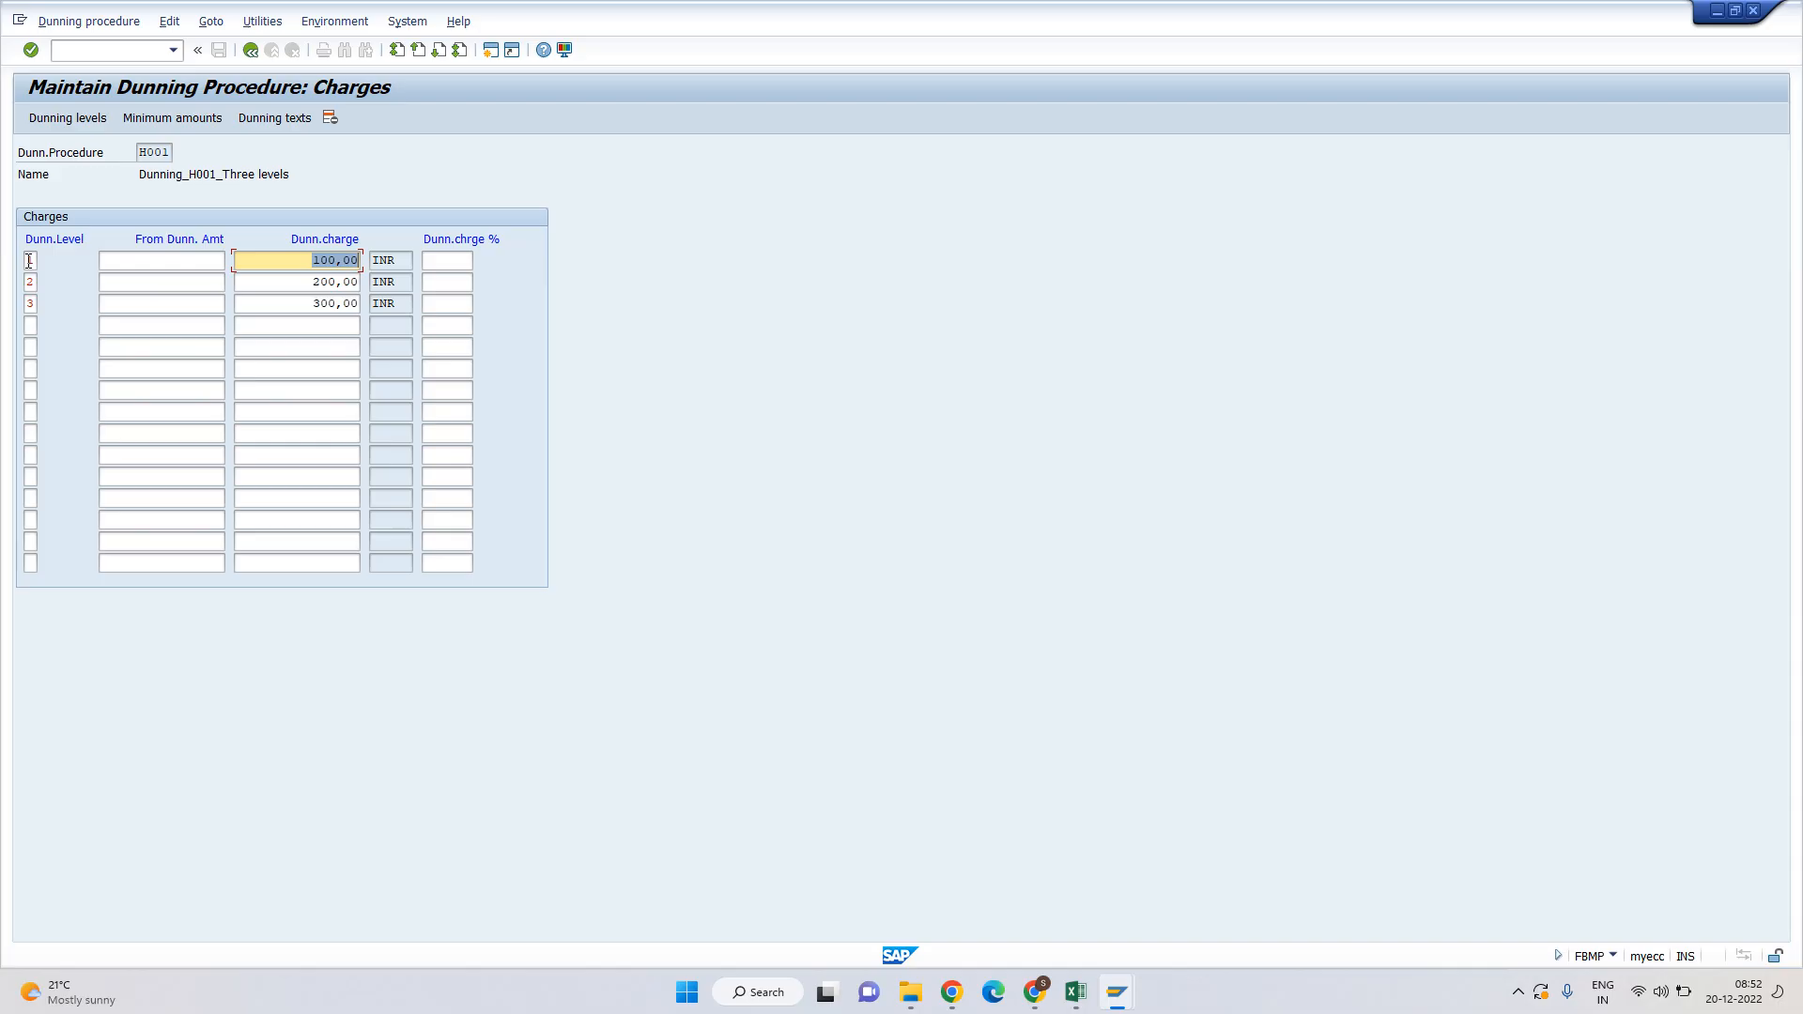
click(302, 261)
click(30, 282)
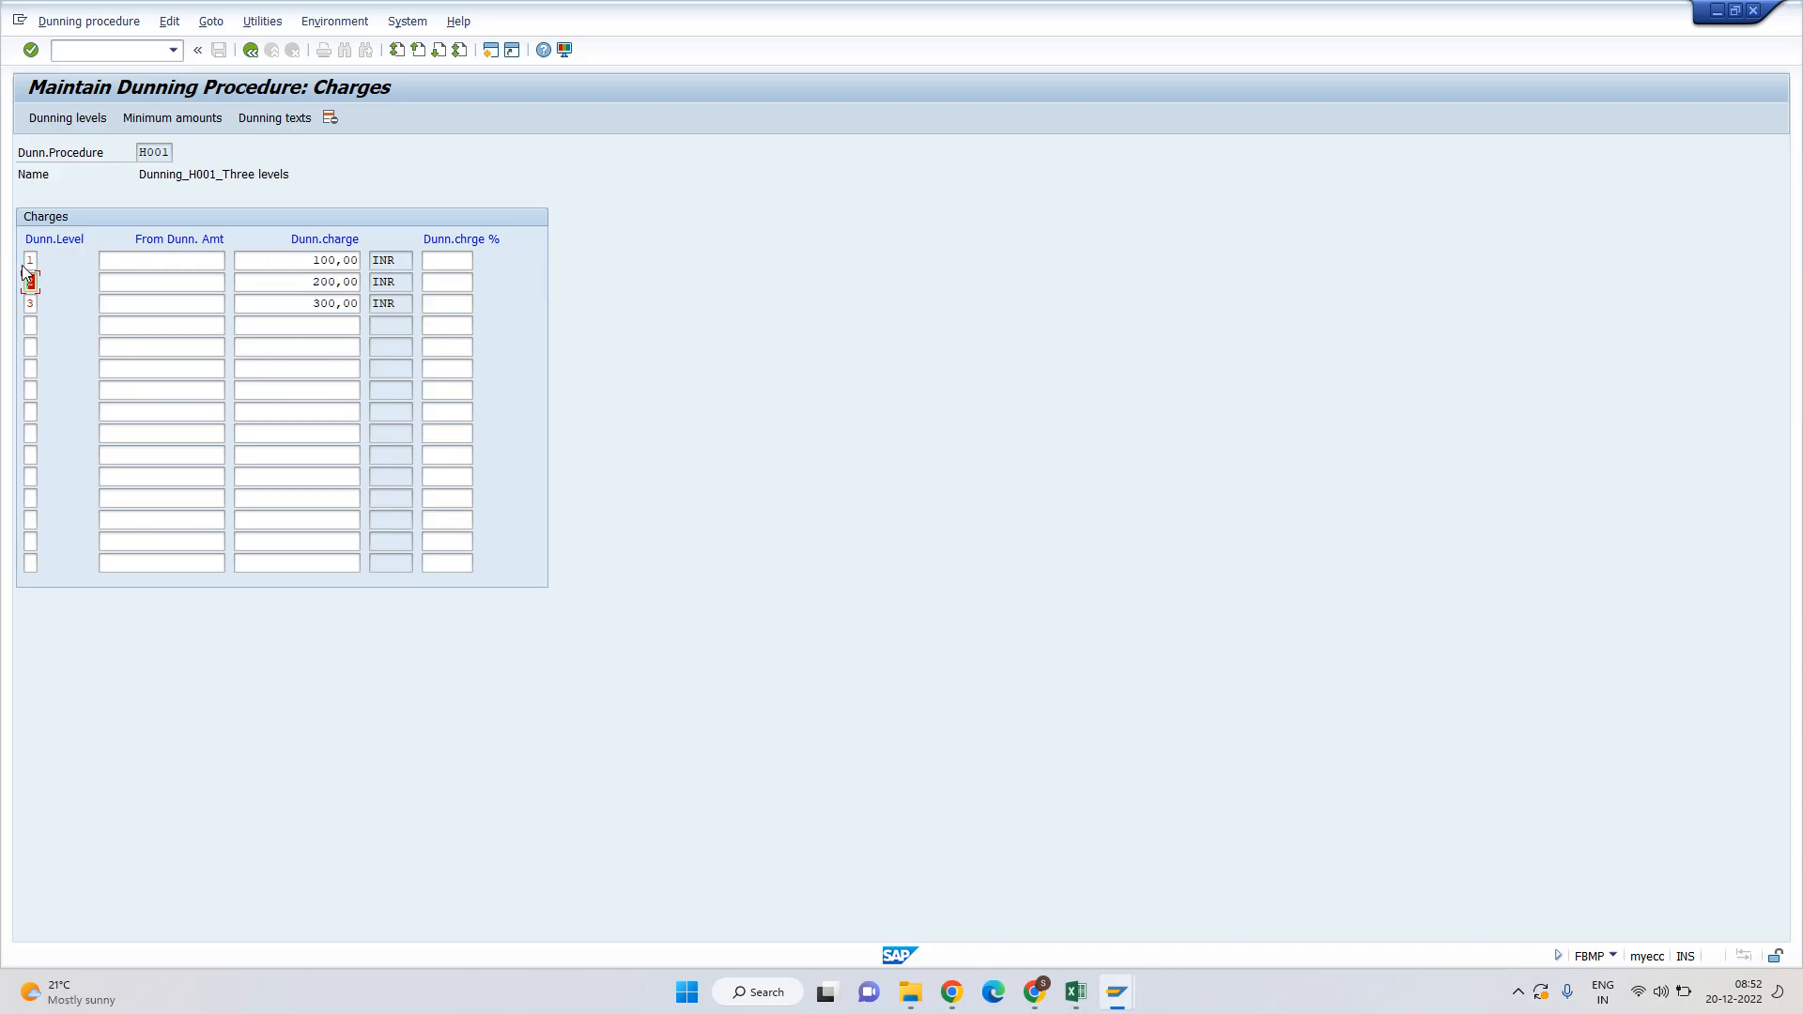
key(Tab)
key(Tab)
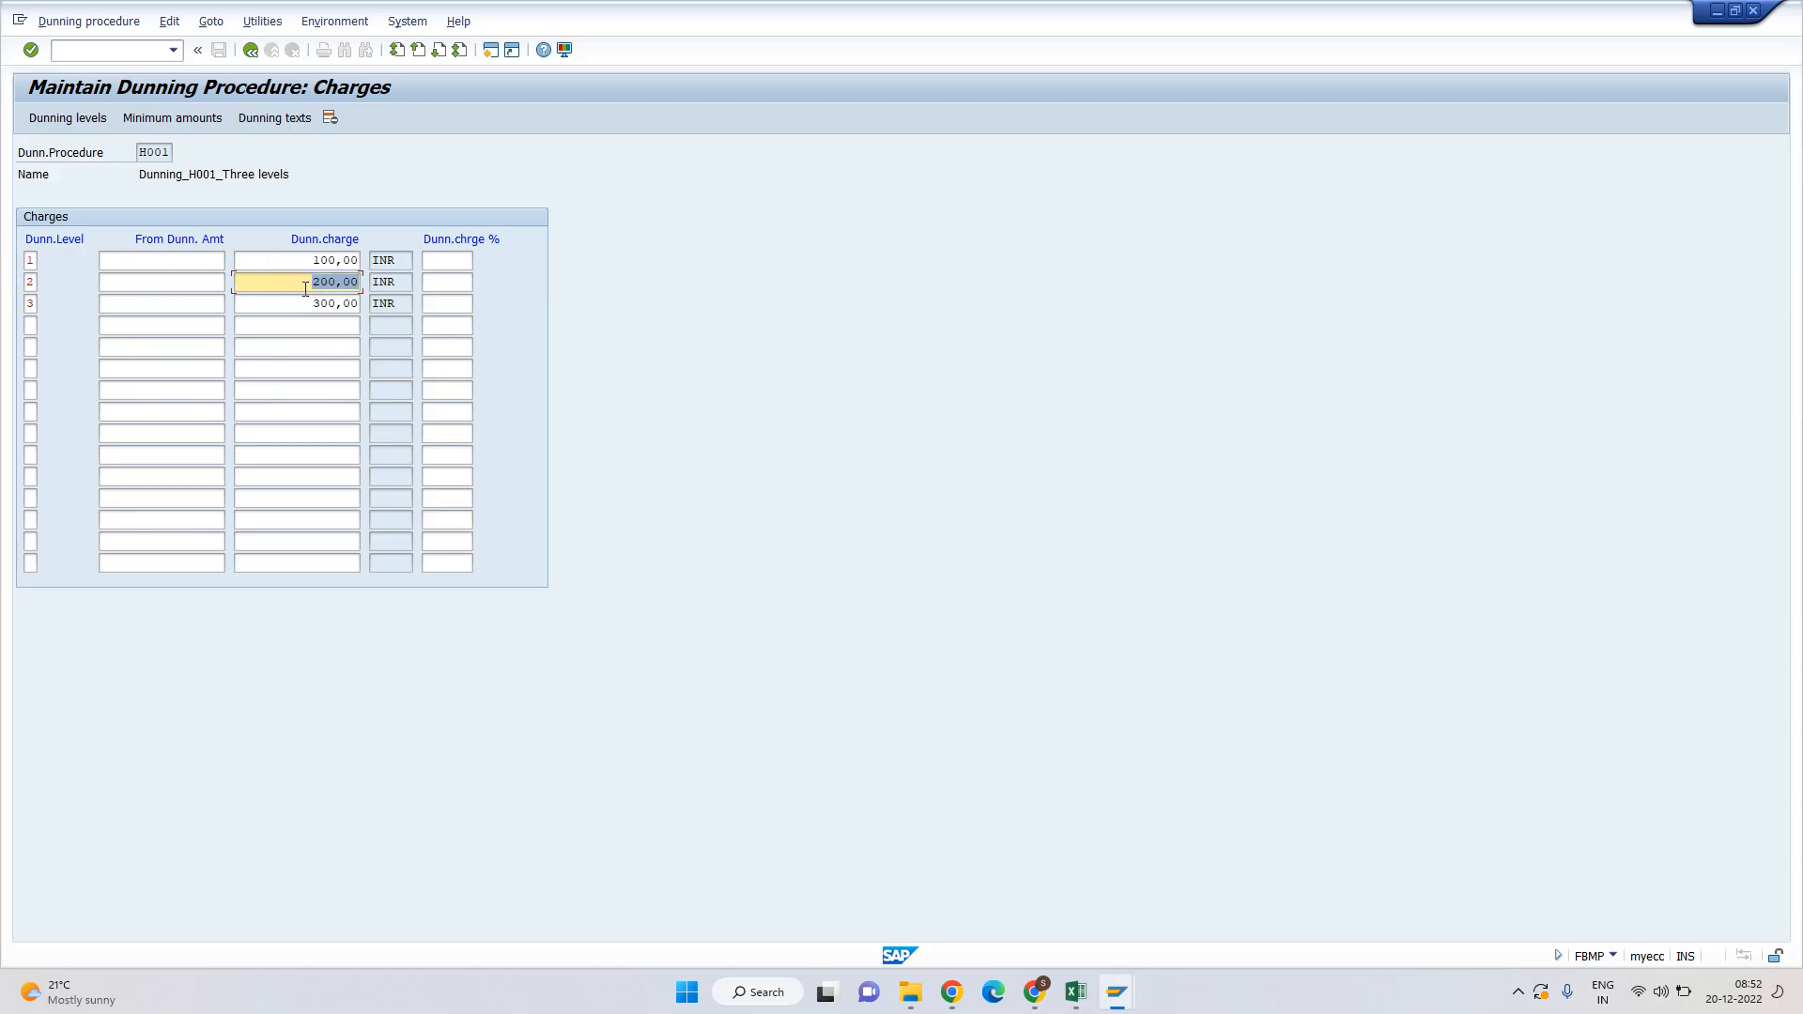
click(31, 303)
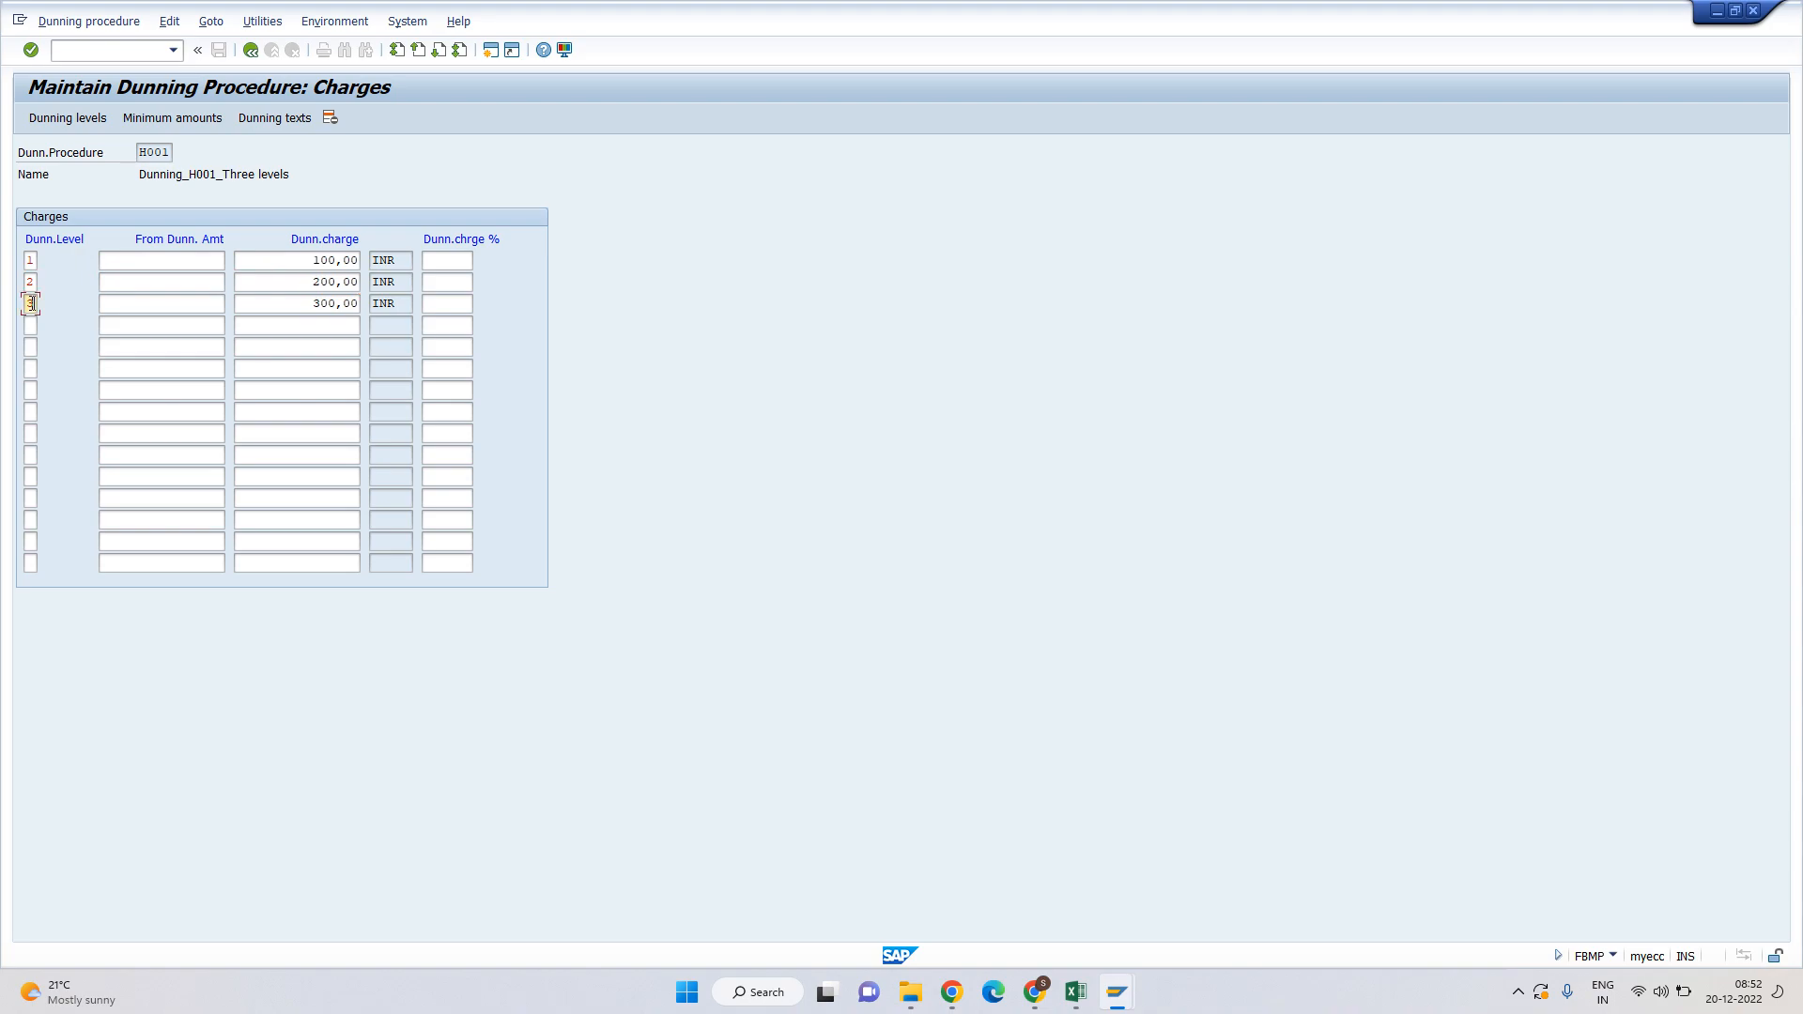
key(Tab)
key(Tab)
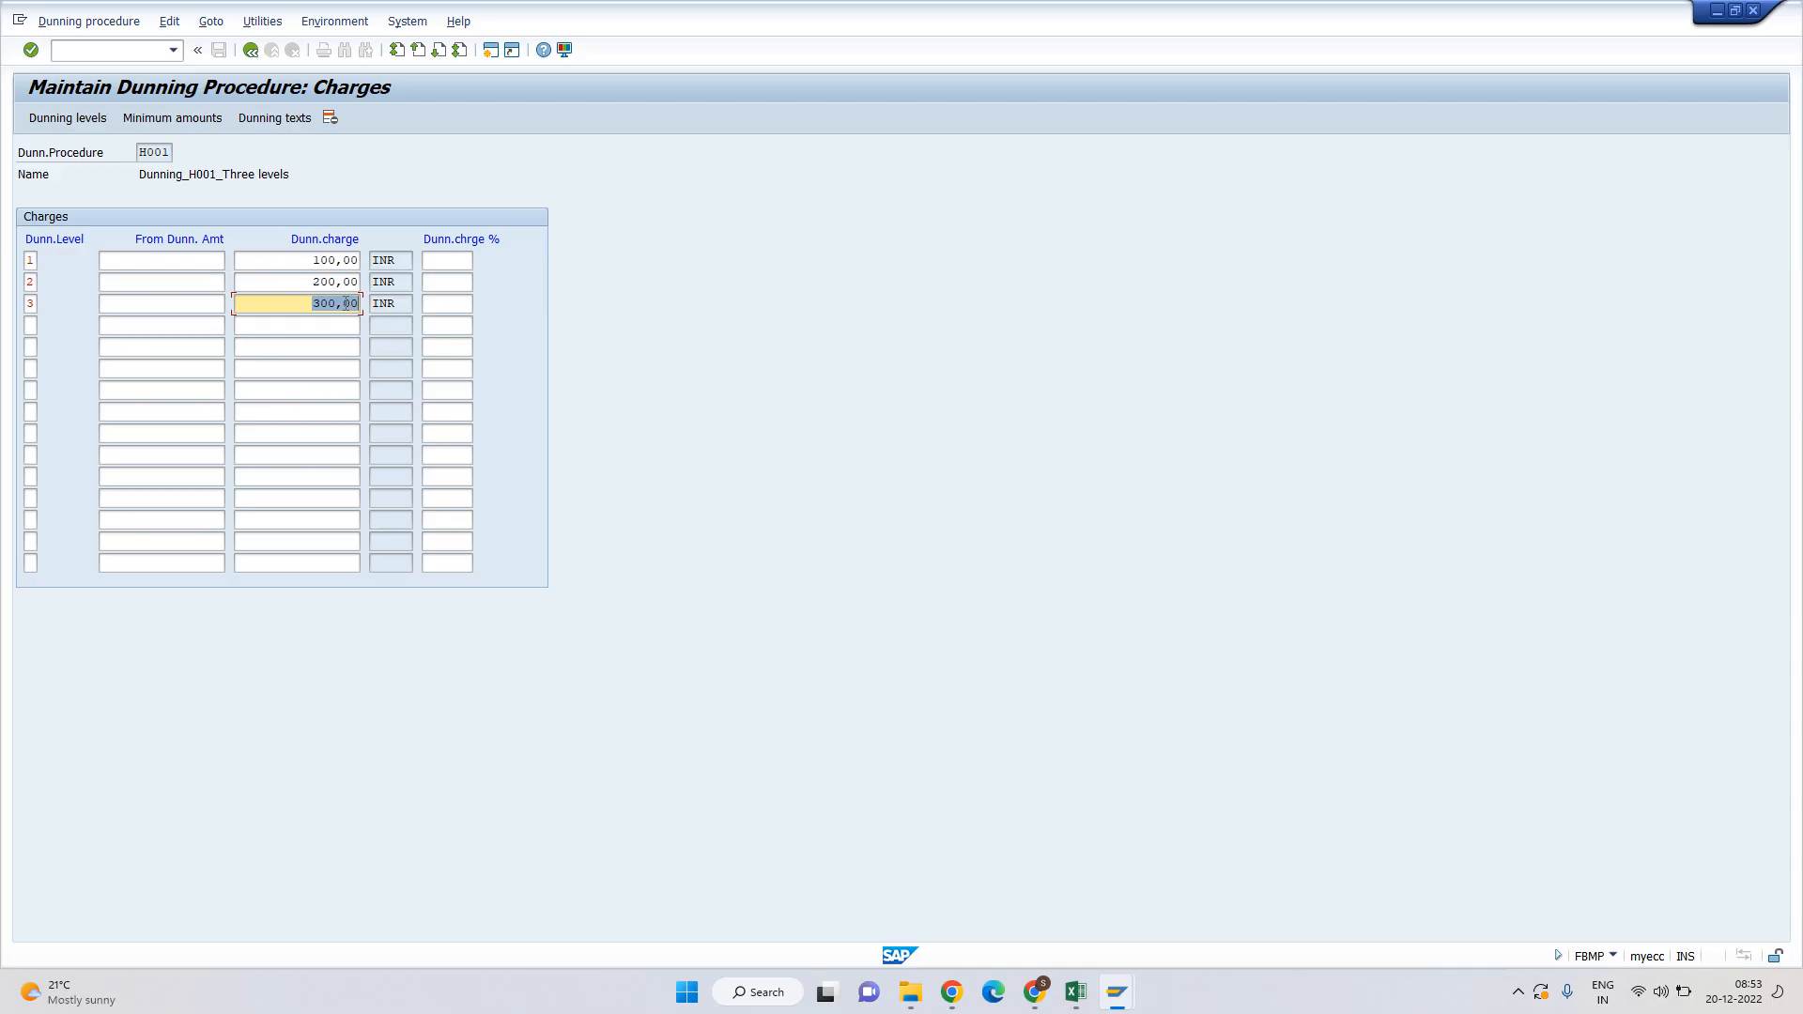
key(alt+Tab)
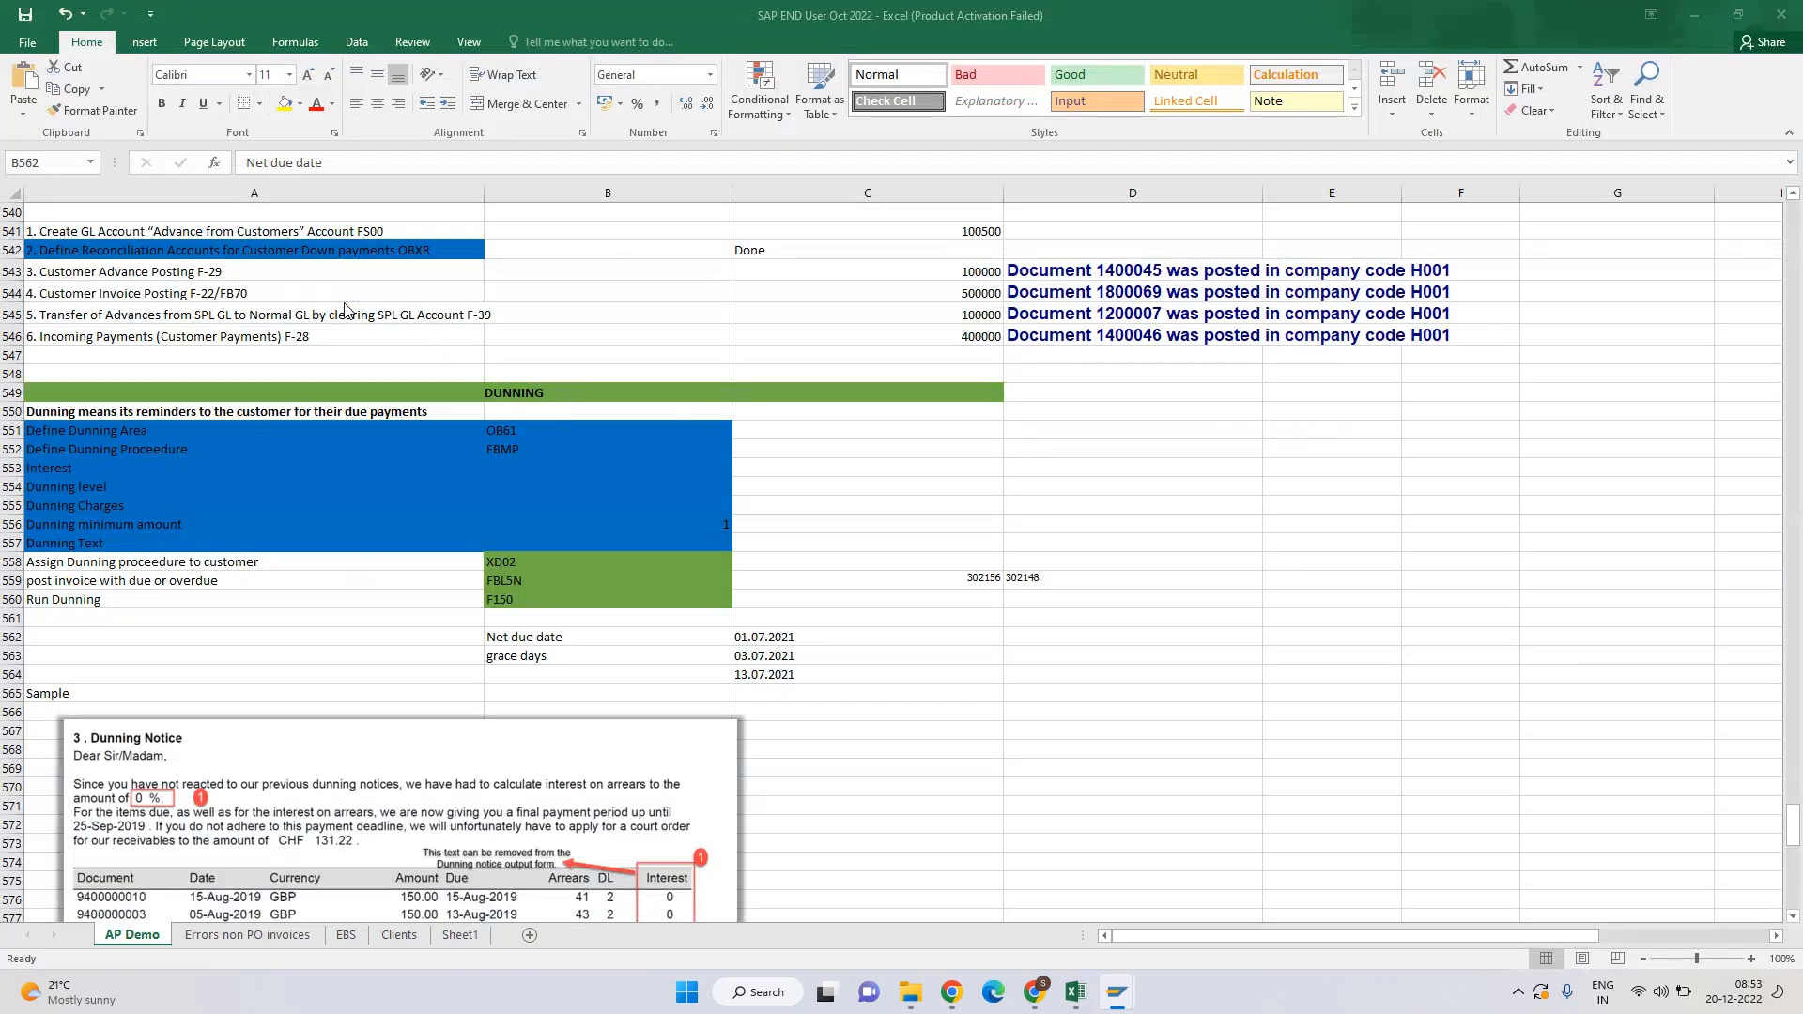
Compare the 1st and 2nd sample dunning letters in the Excel notes.
scroll(497, 448, down, 5)
scroll(497, 448, down, 4)
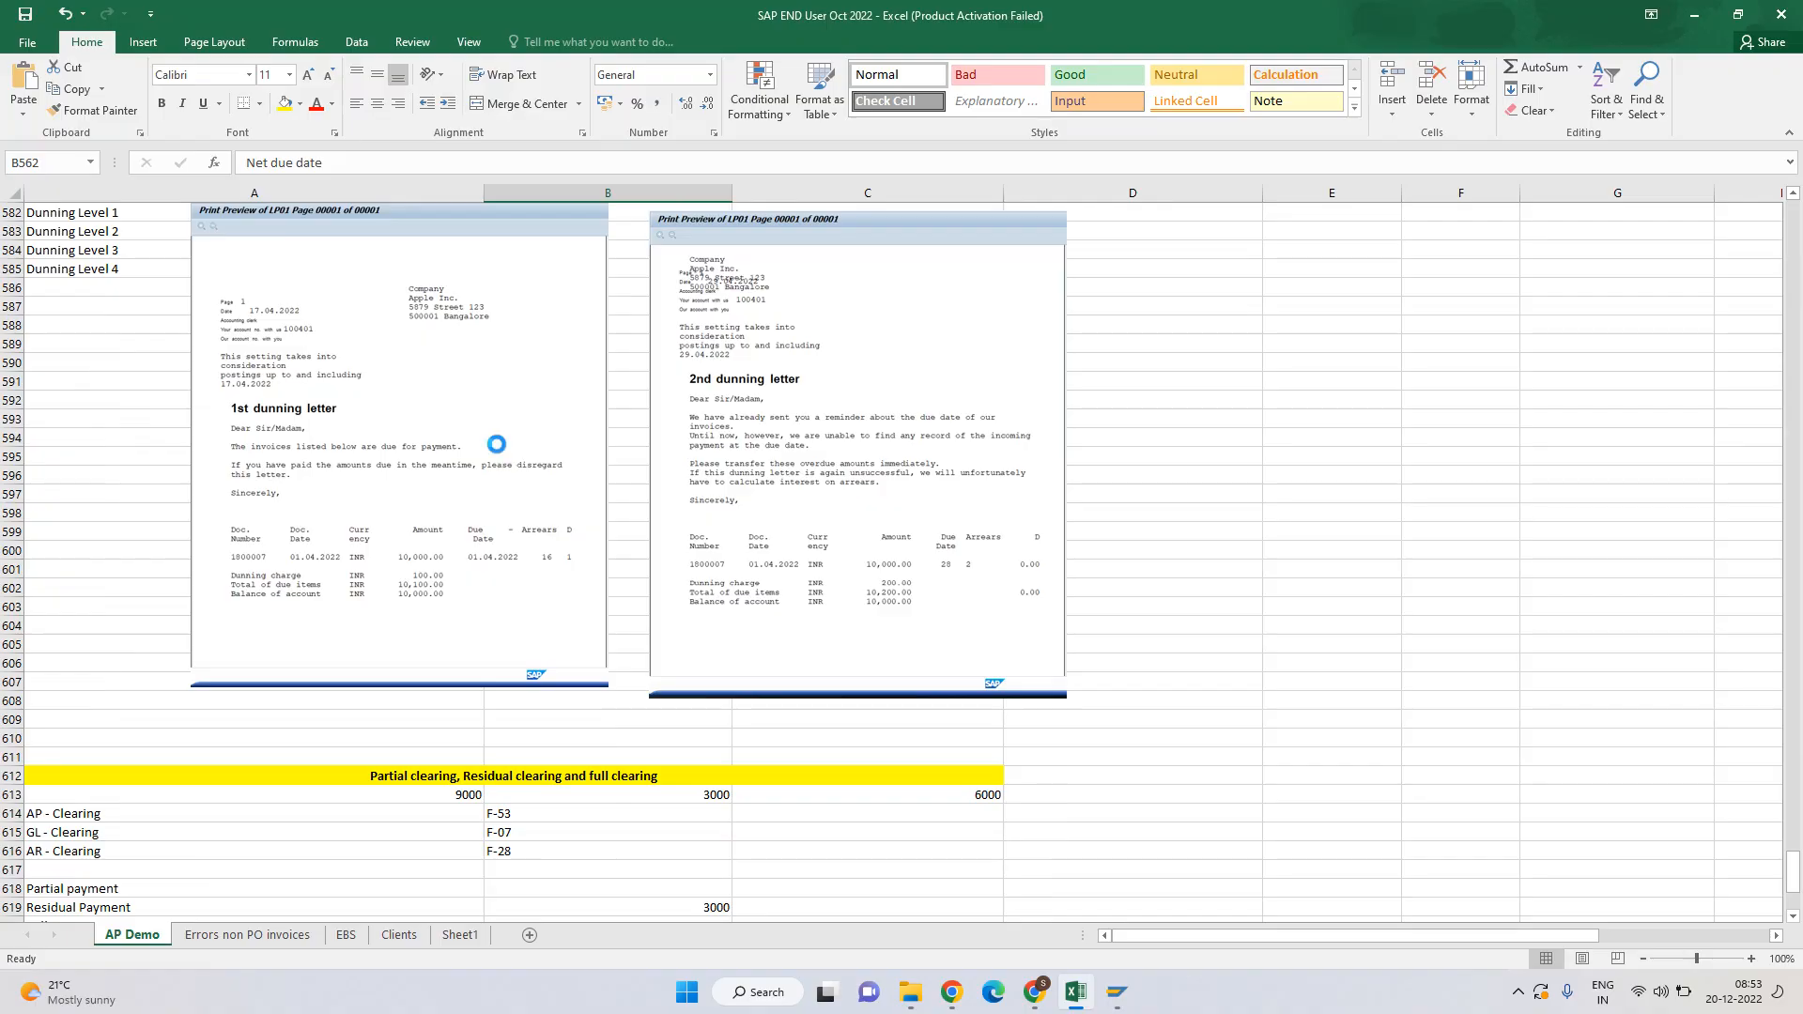
ctrl+scroll(495, 441, up, 3)
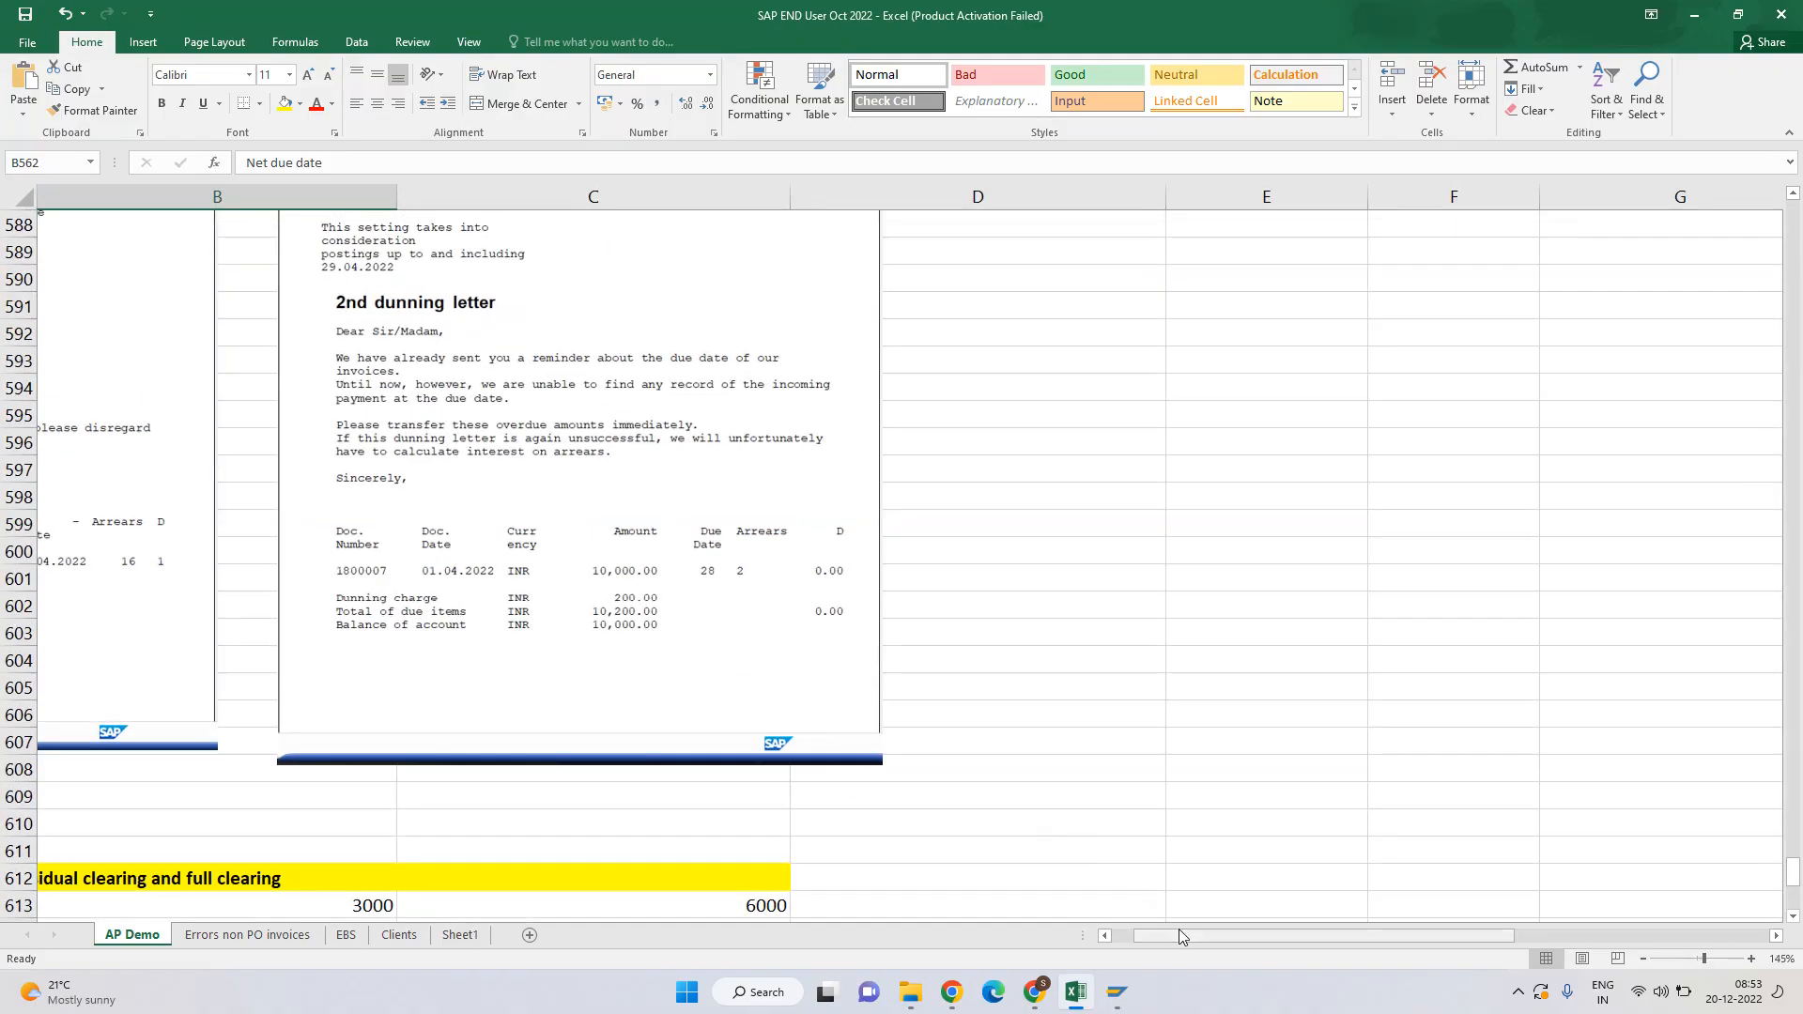
drag(1178, 929, 1135, 932)
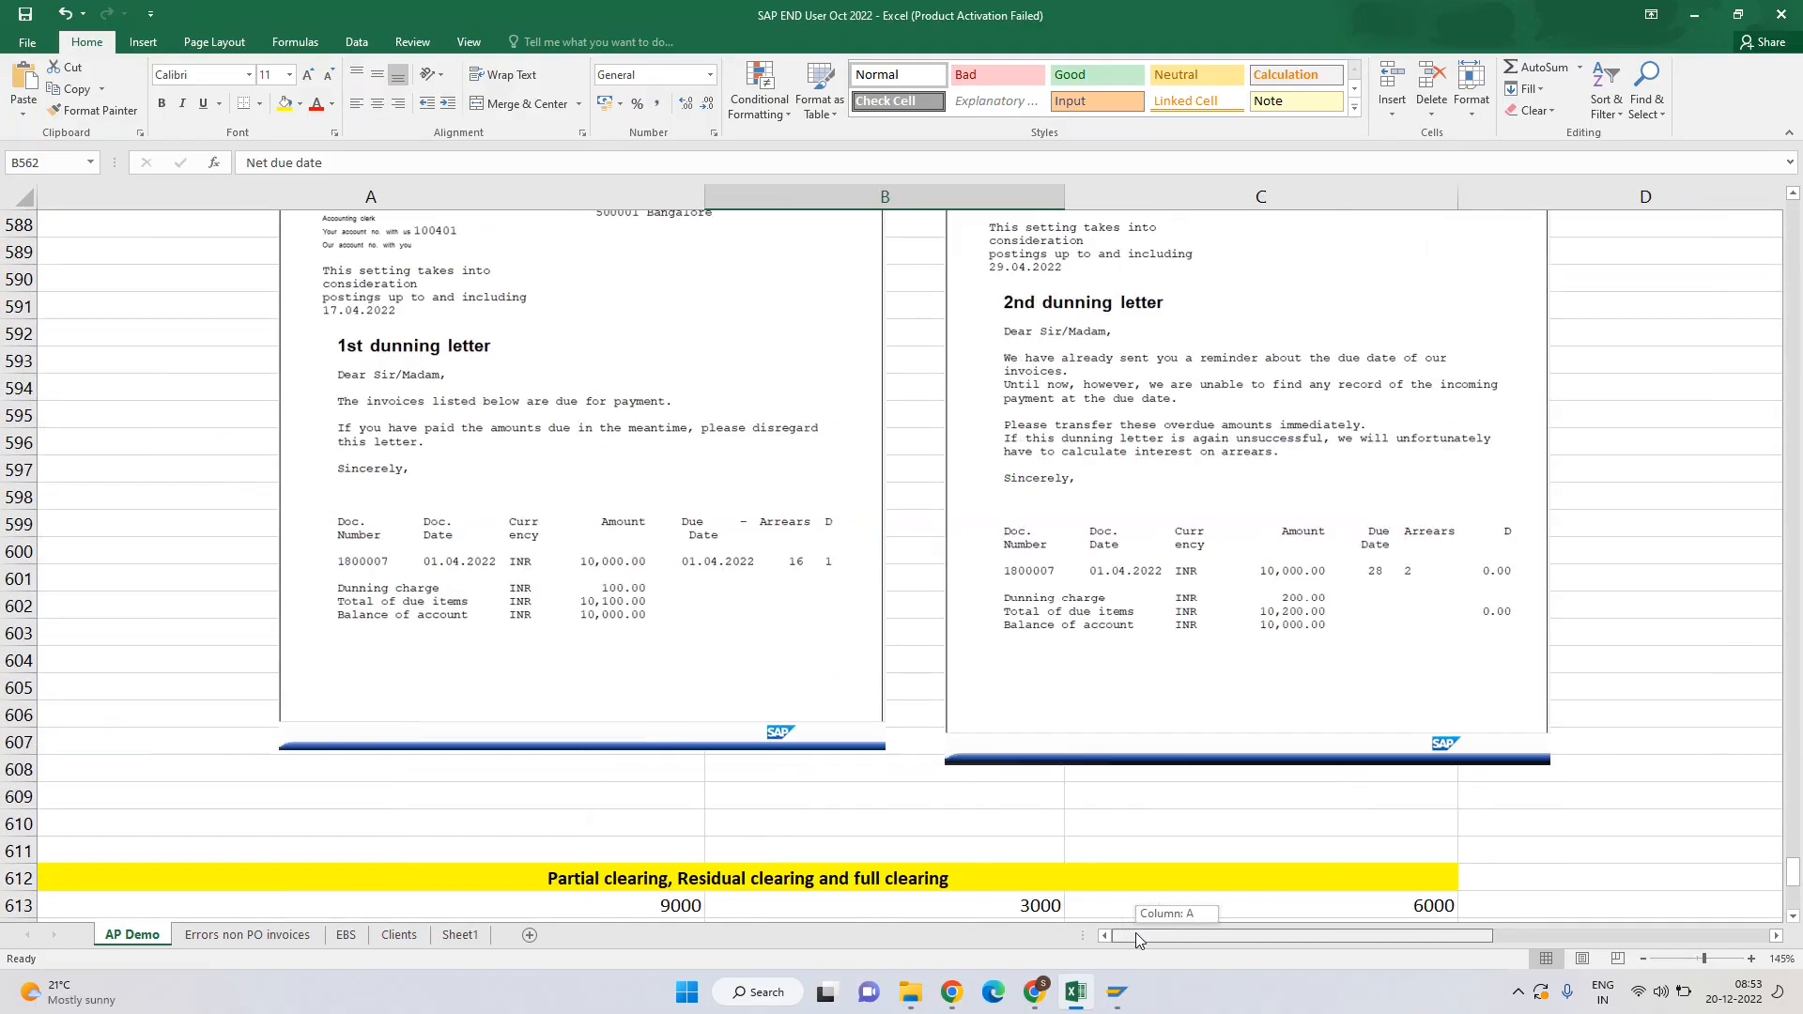
click(372, 593)
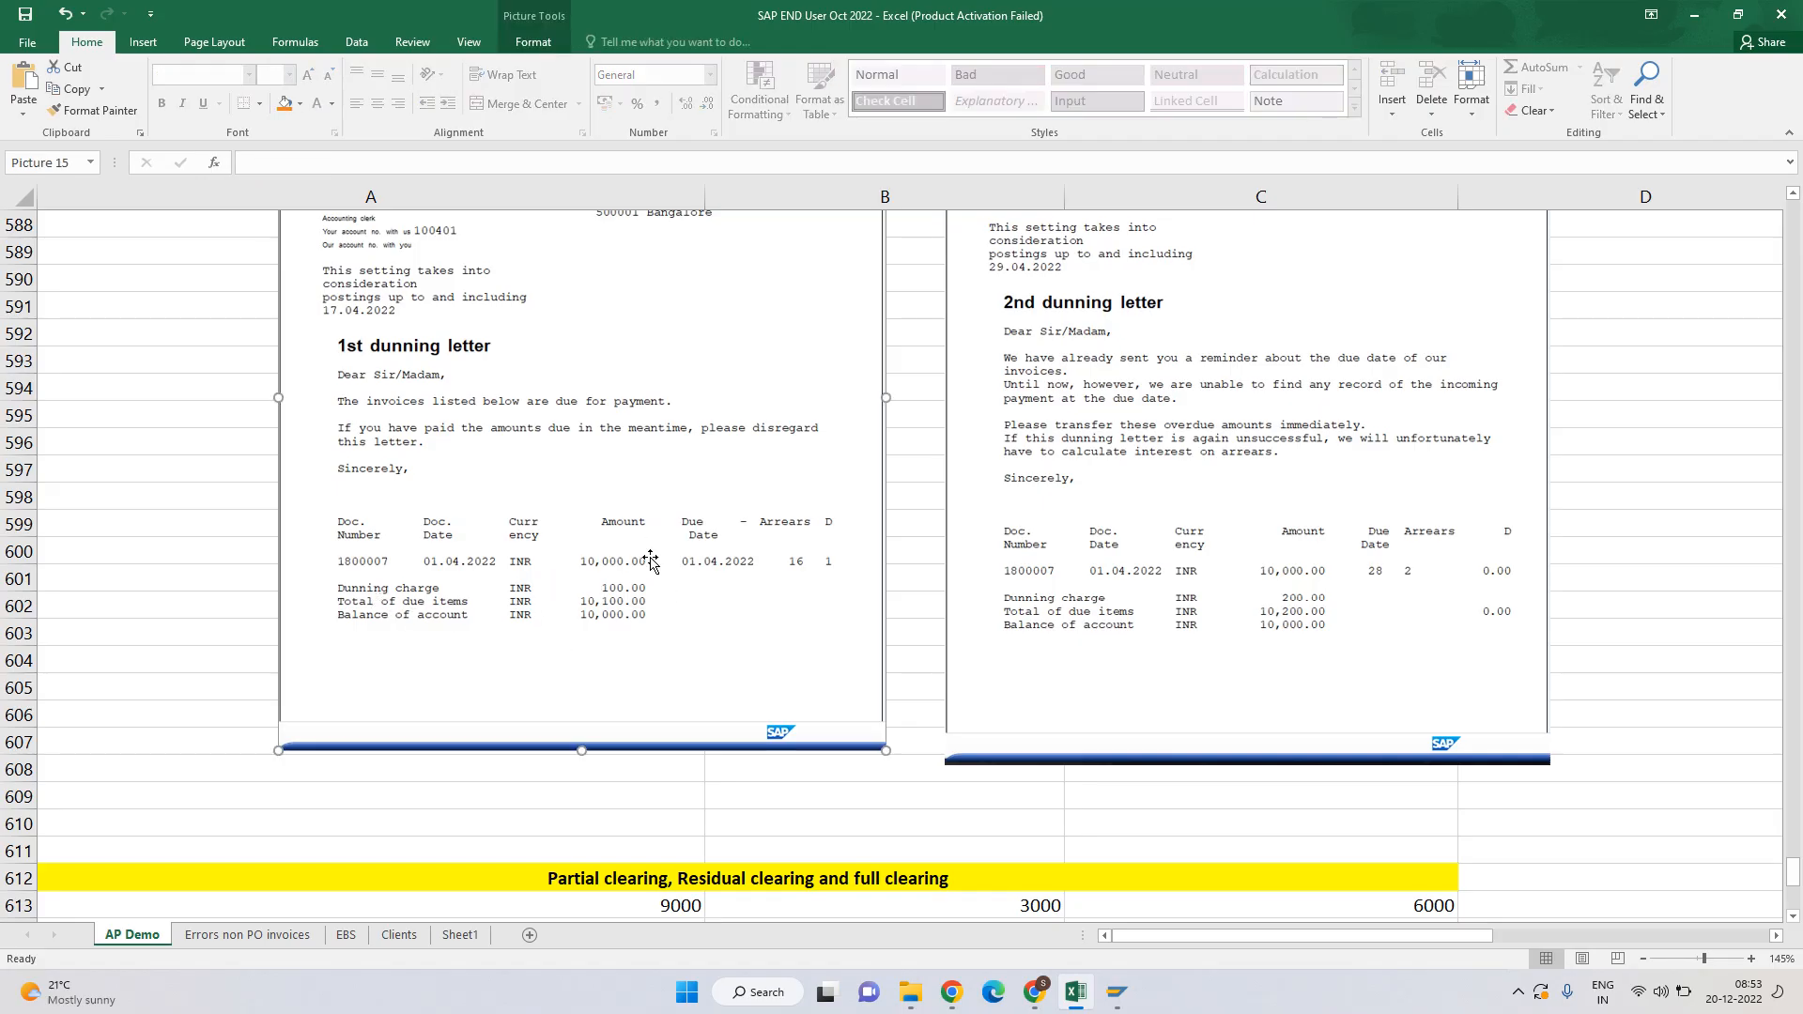
click(1297, 586)
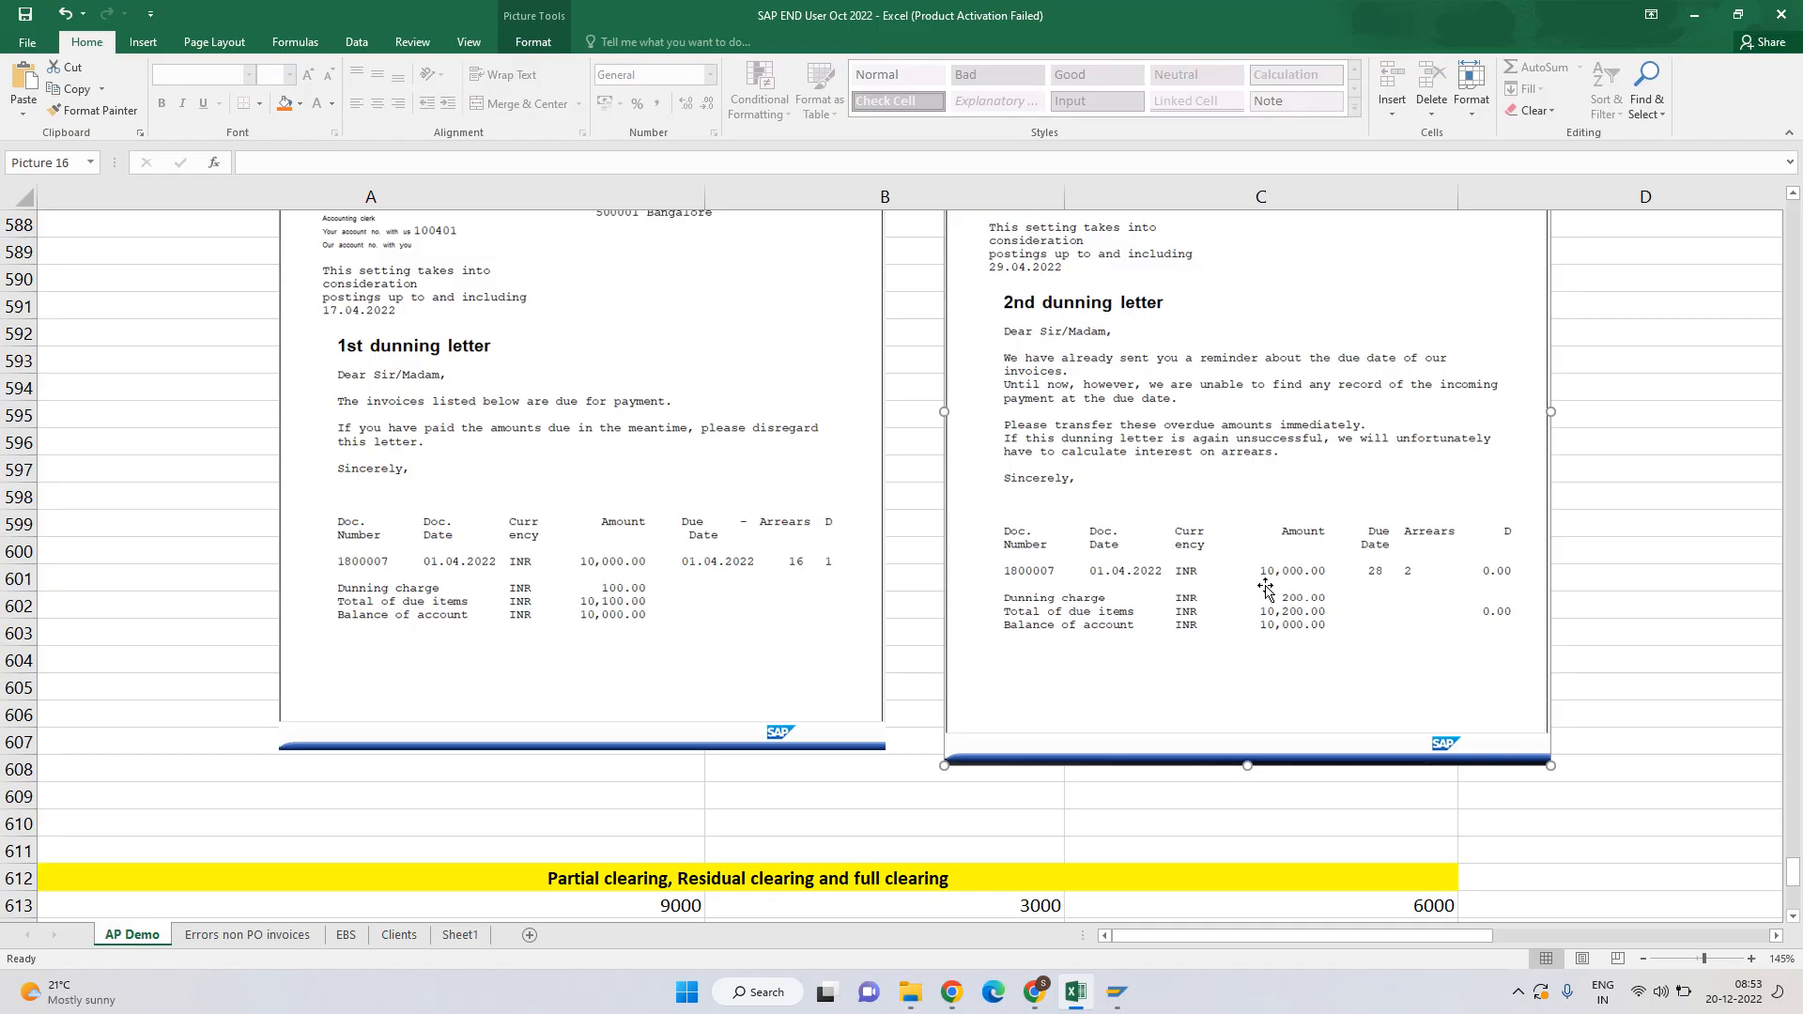
ctrl+scroll(1271, 589, down, 2)
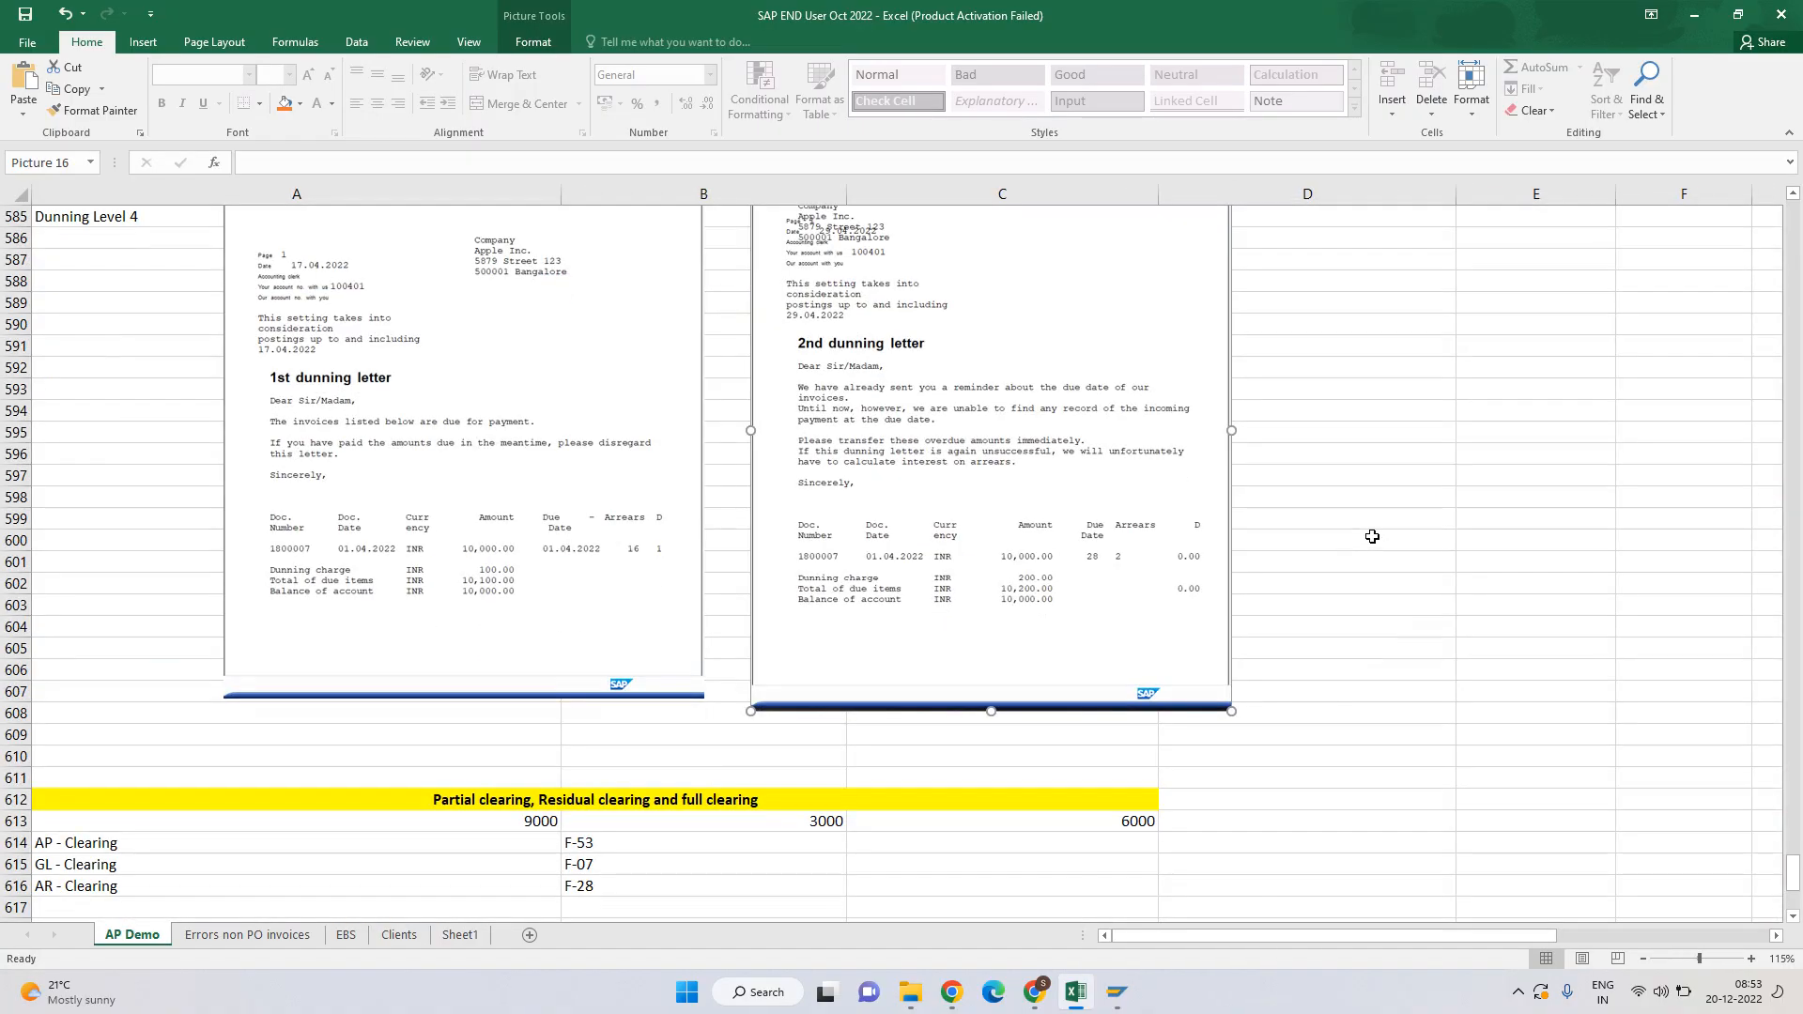
scroll(1270, 588, up, 5)
click(1693, 15)
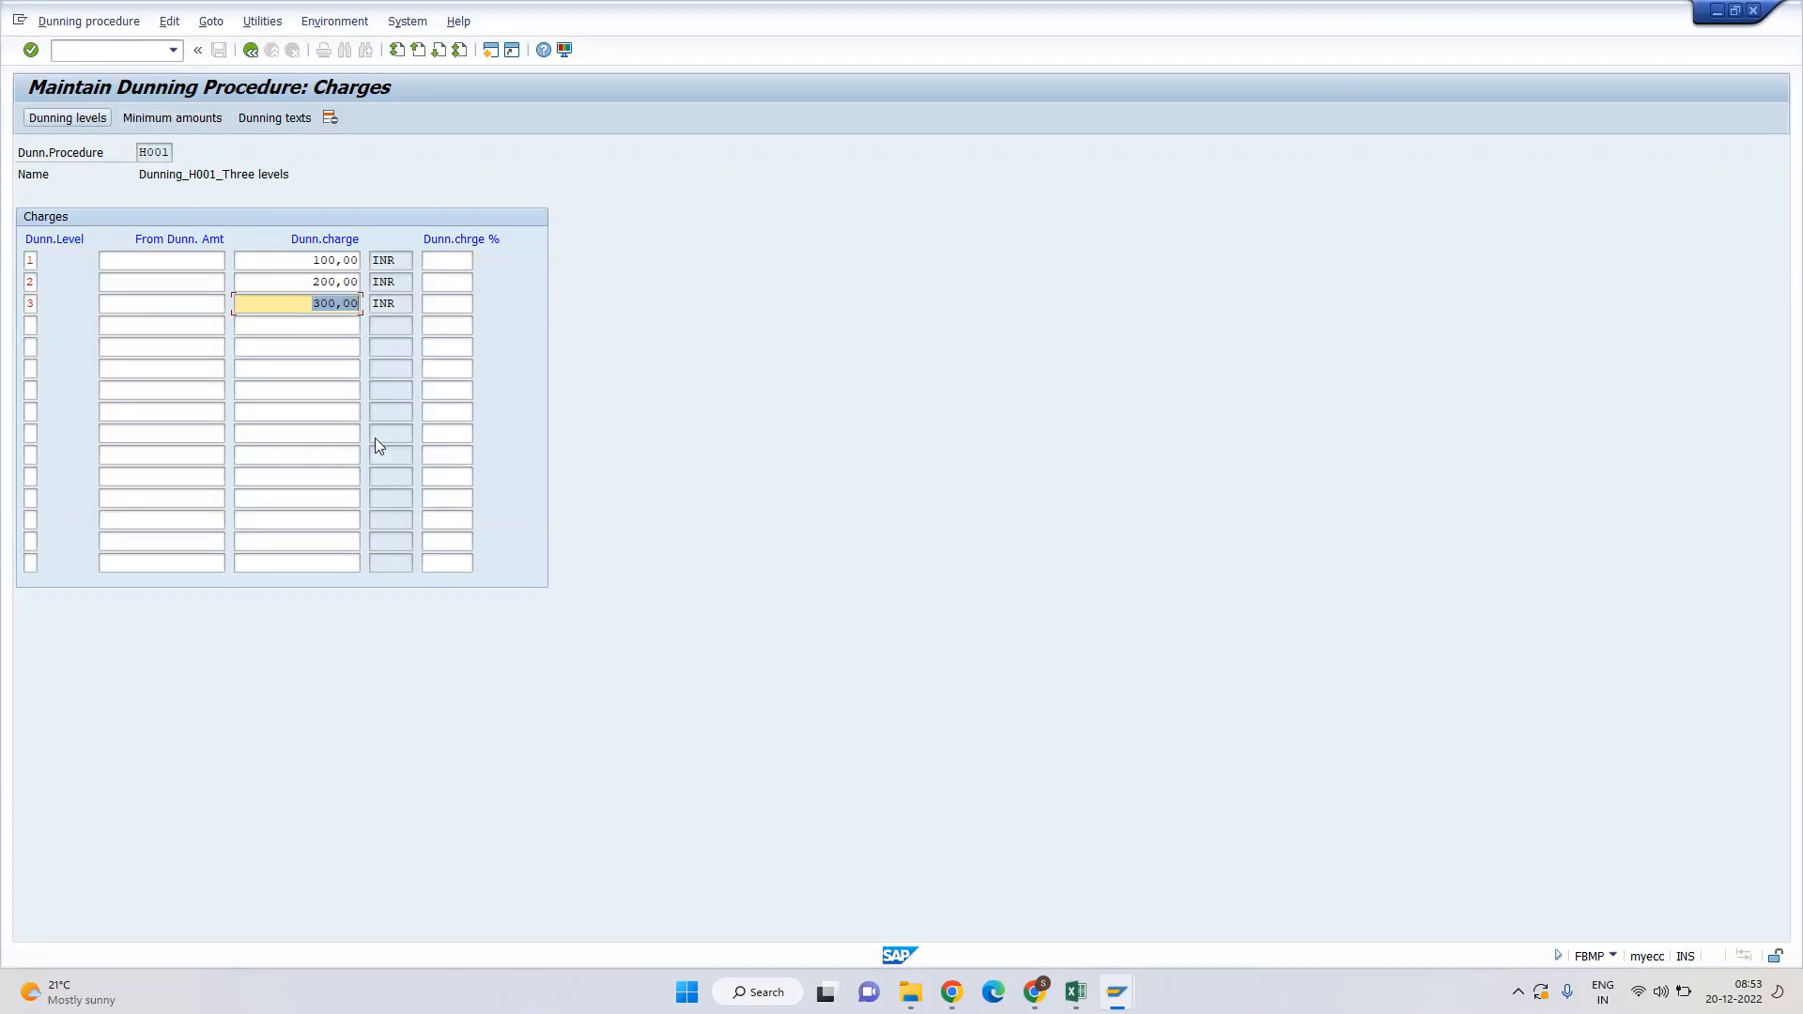
Check H001's minimum amounts in INR: 1,00 for each of levels 1–3.
click(166, 120)
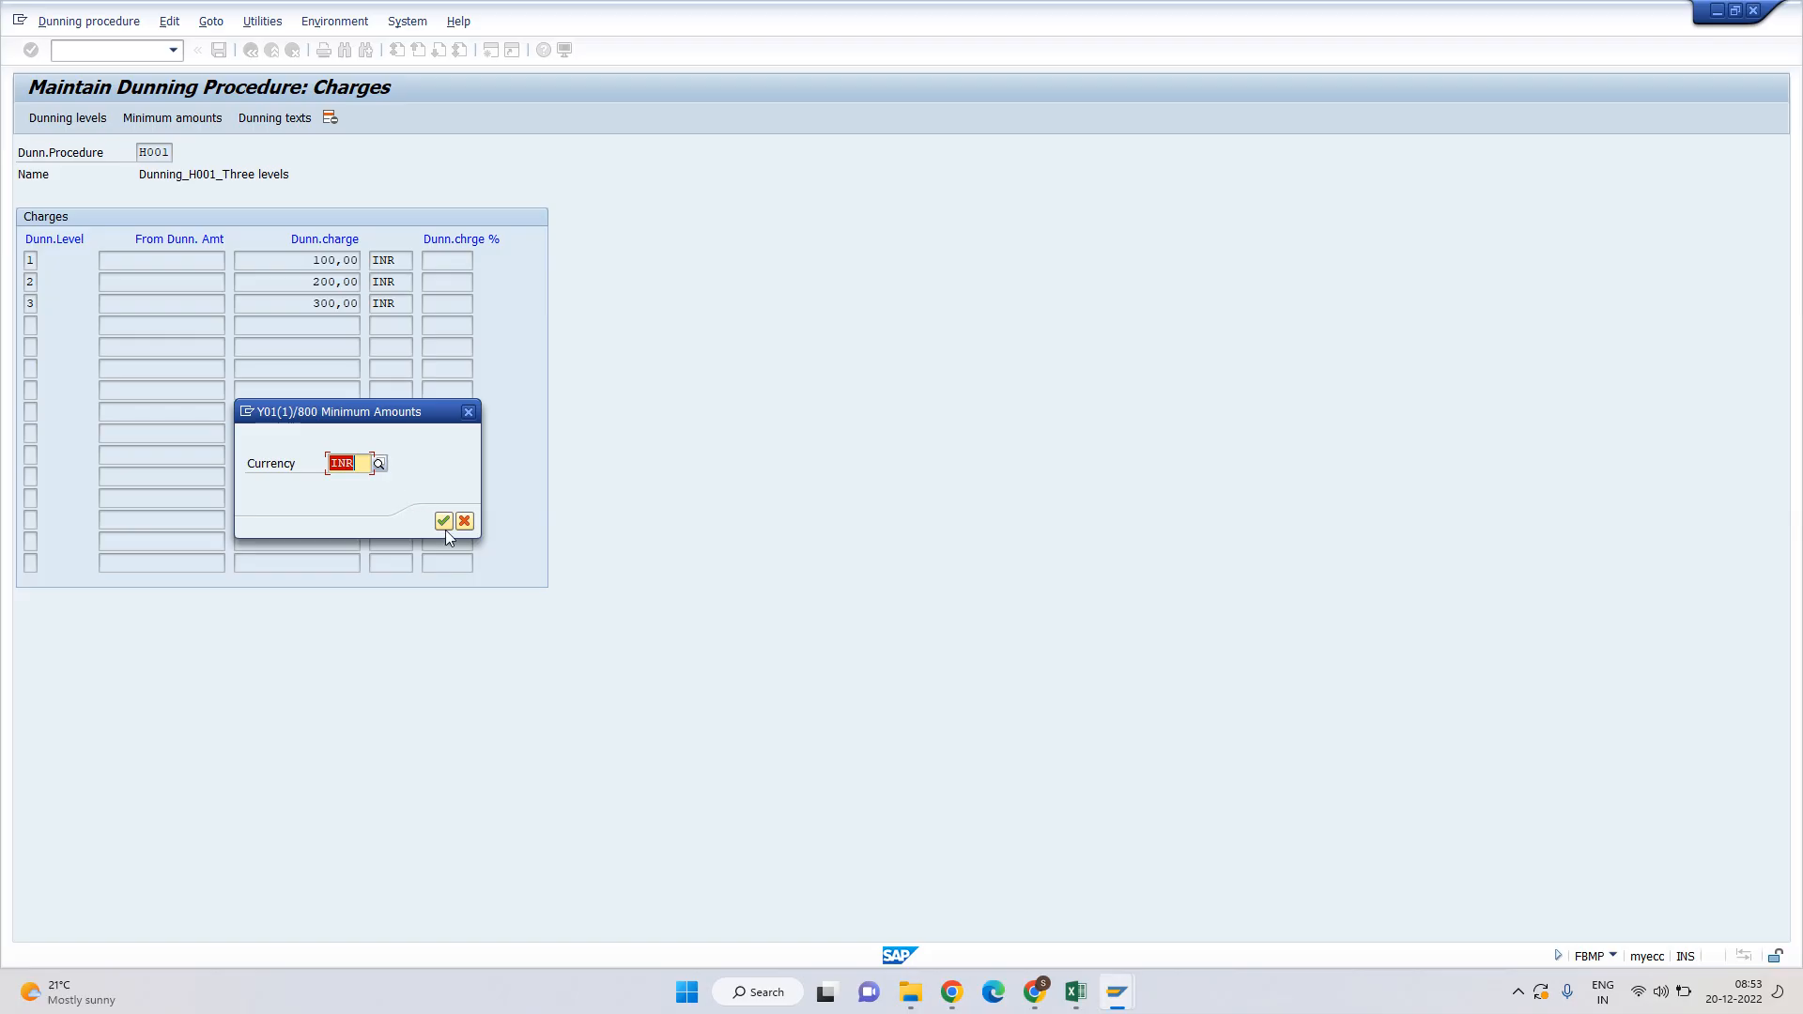
click(443, 521)
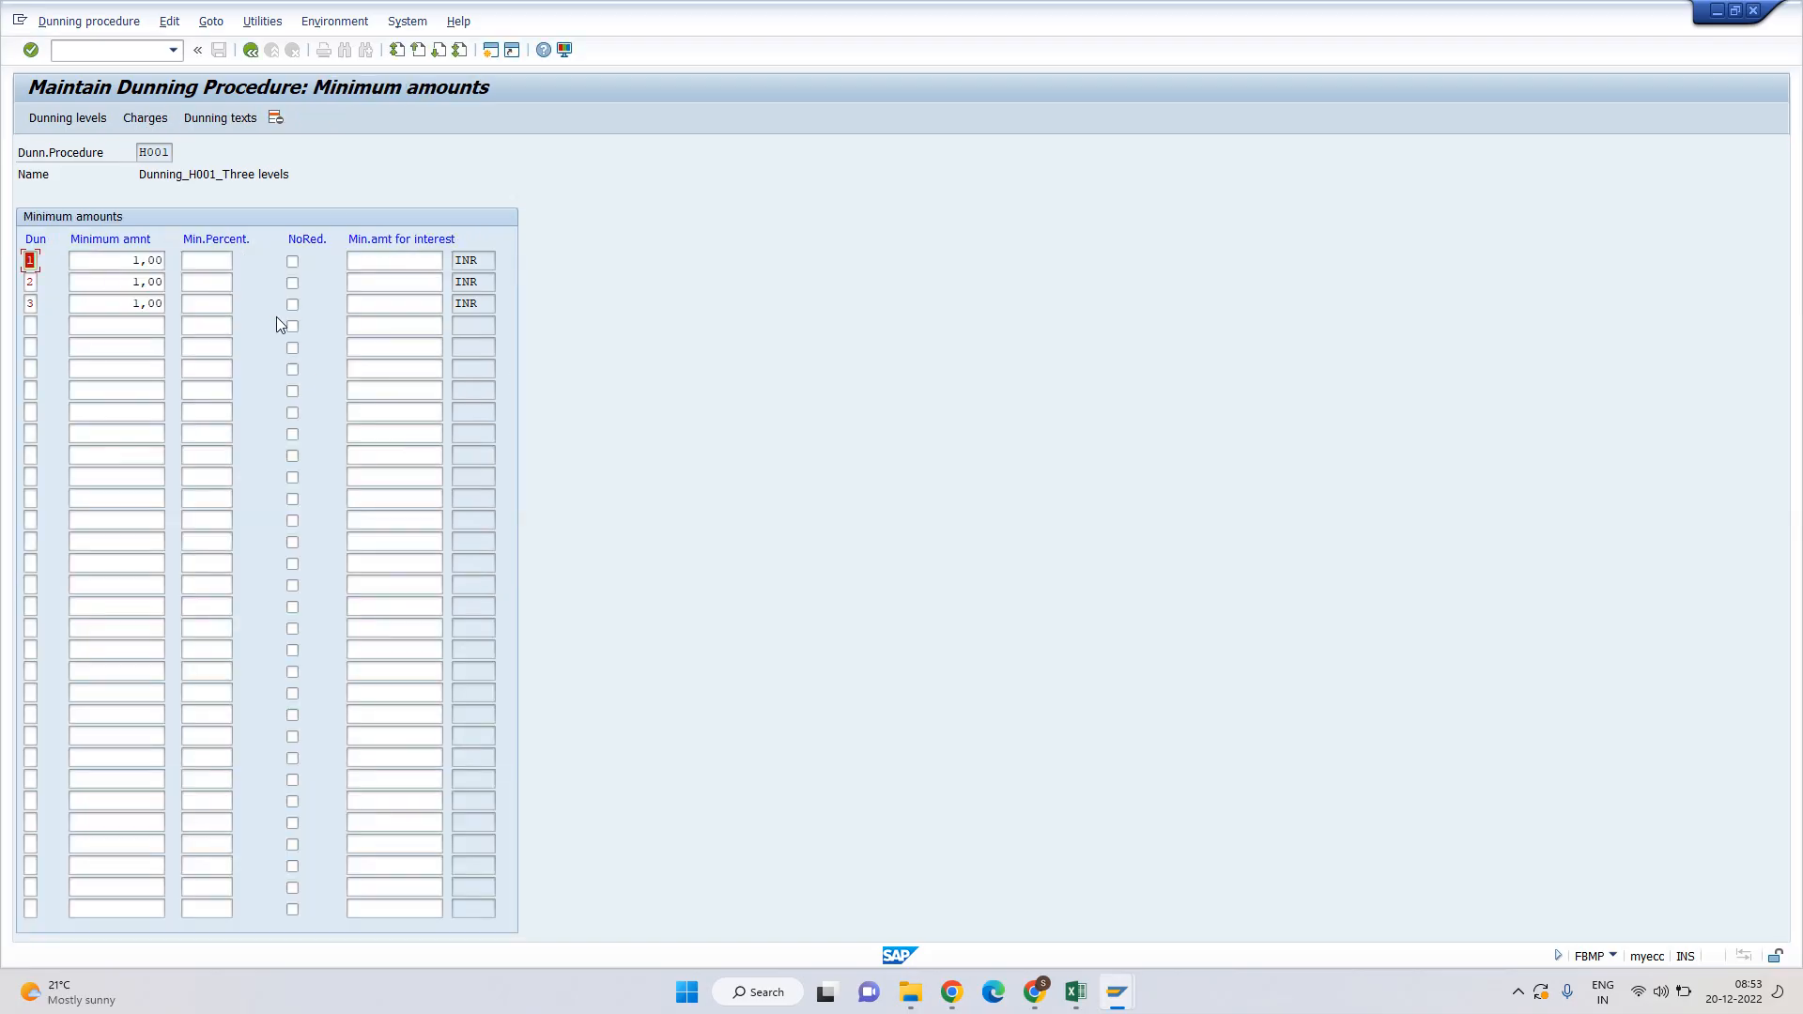
click(121, 260)
key(Tab)
key(shift+Tab)
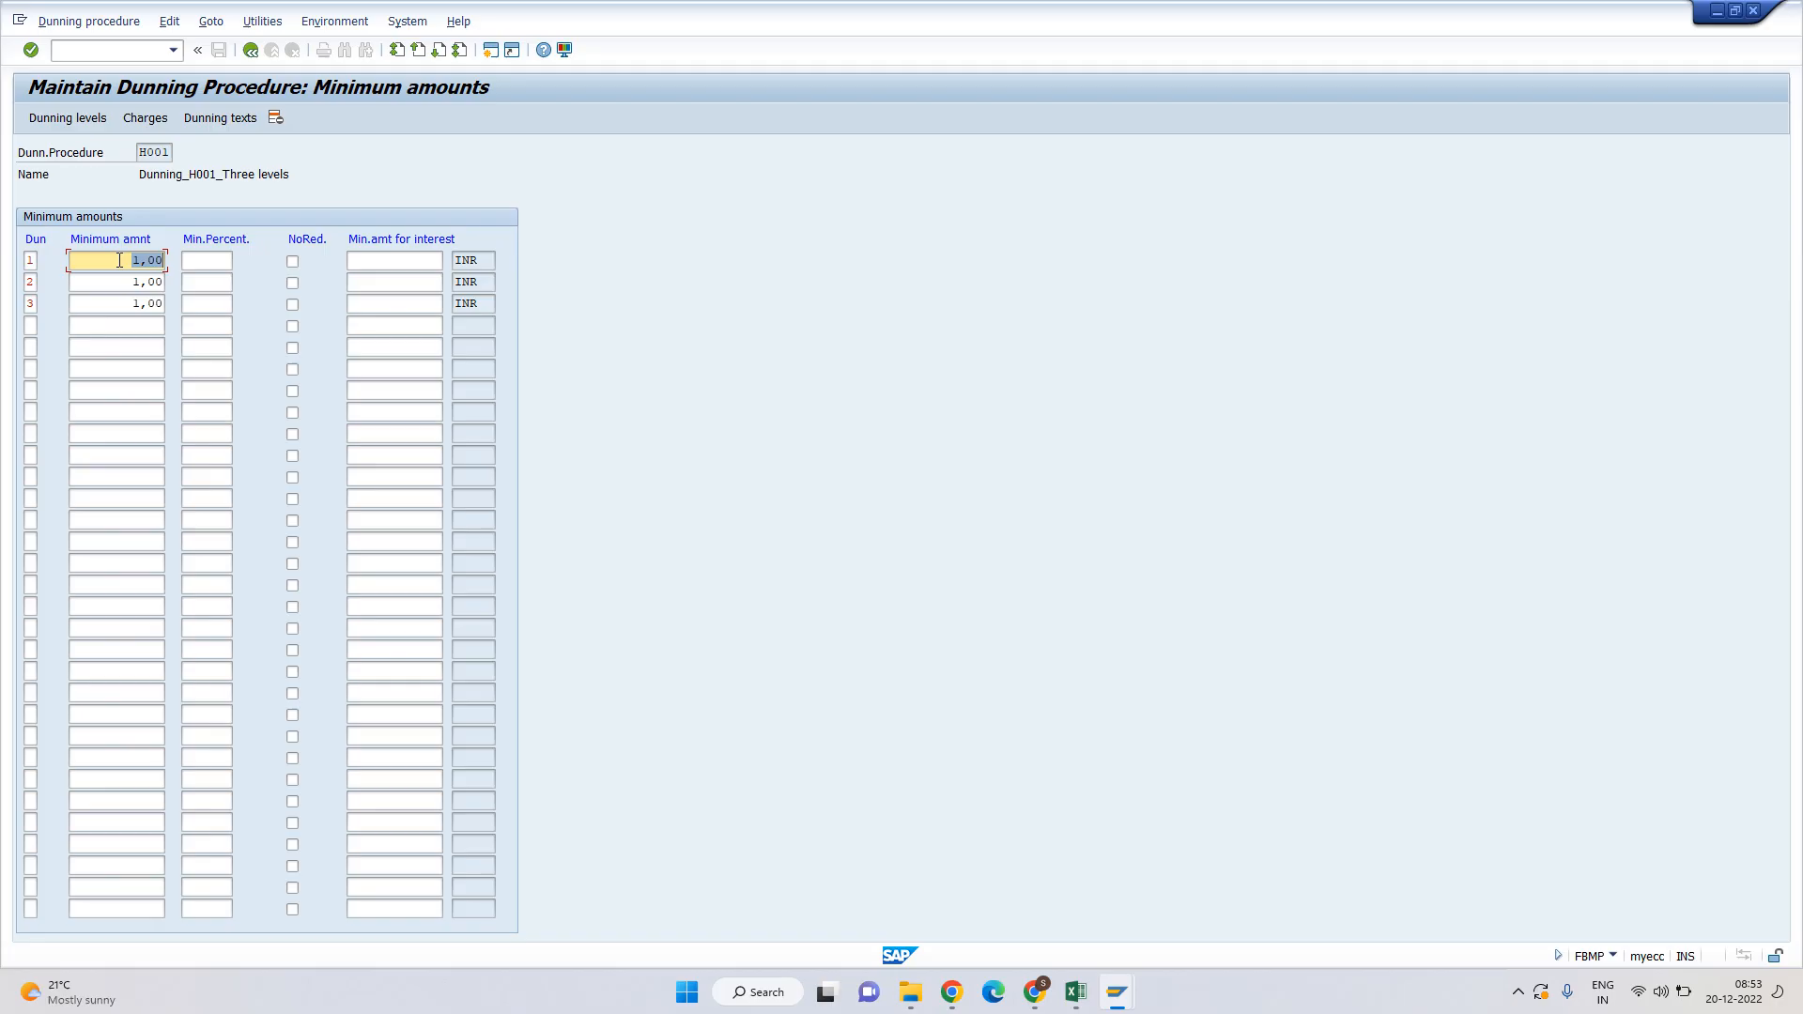
key(Tab)
click(222, 120)
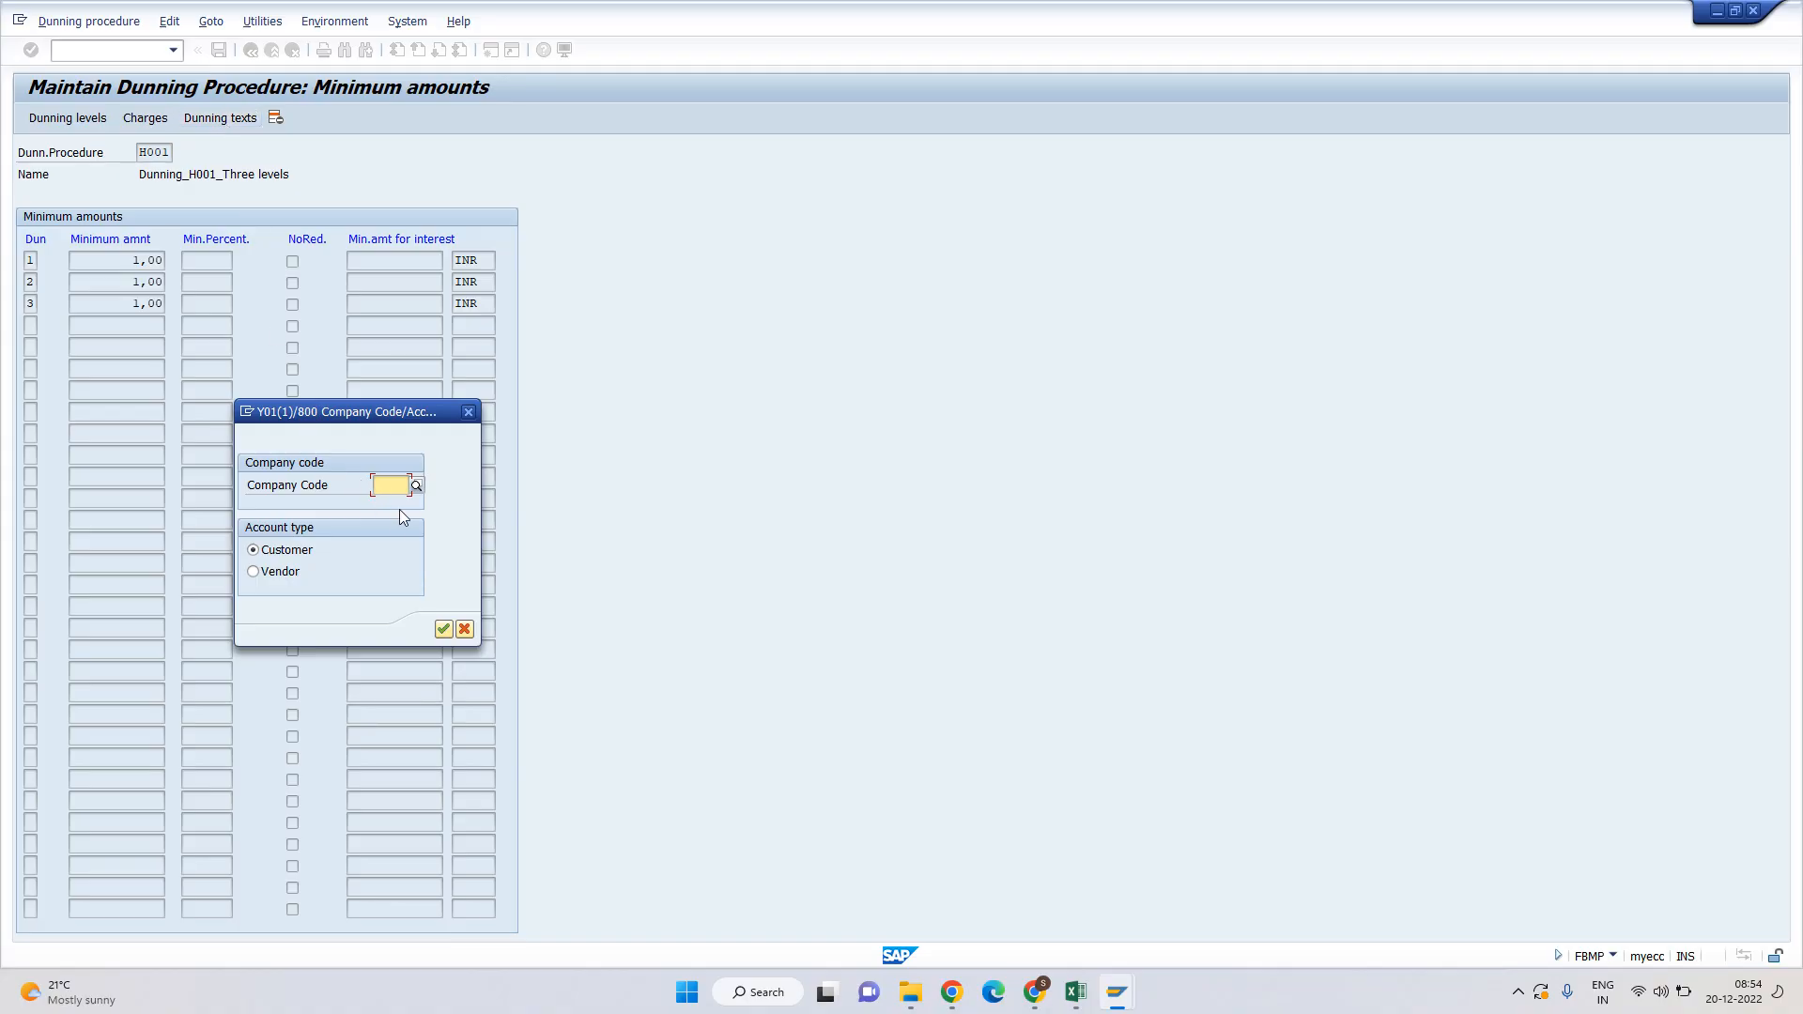
Choose company code H001 for customers and inspect level forms F150_BE_DUNN_01 to _03.
click(386, 481)
click(443, 629)
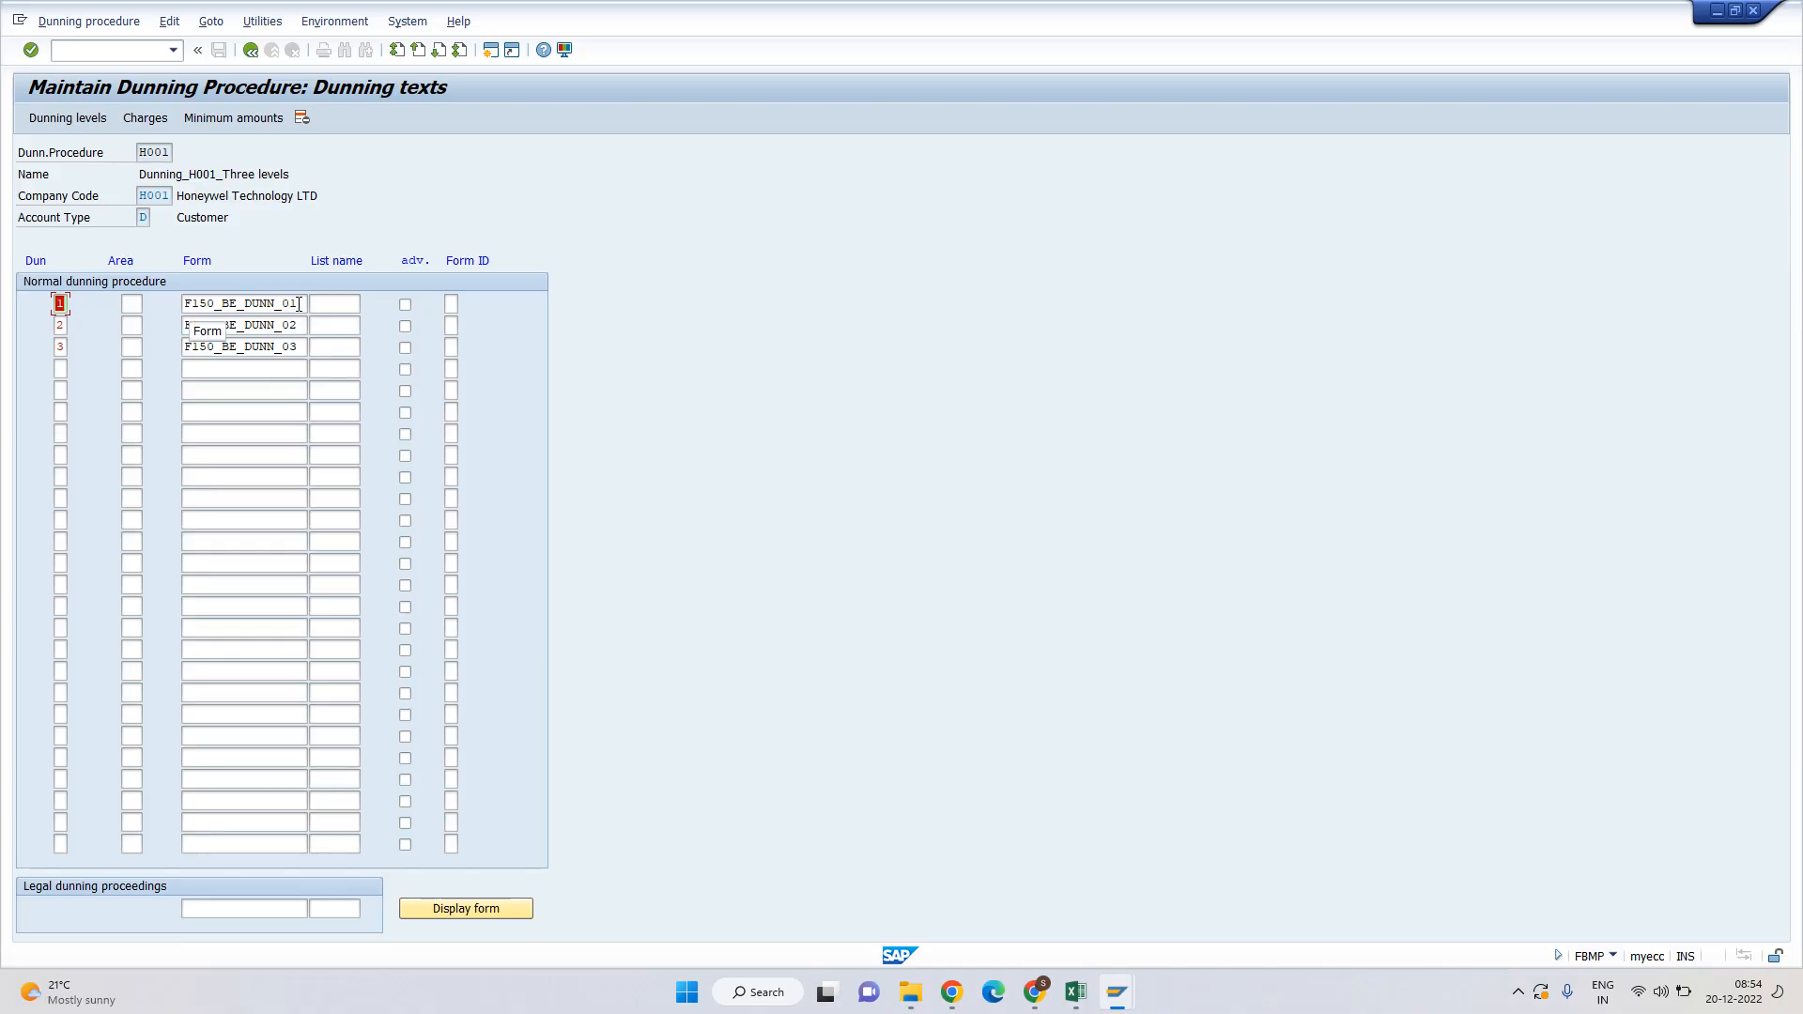
drag(299, 304, 182, 305)
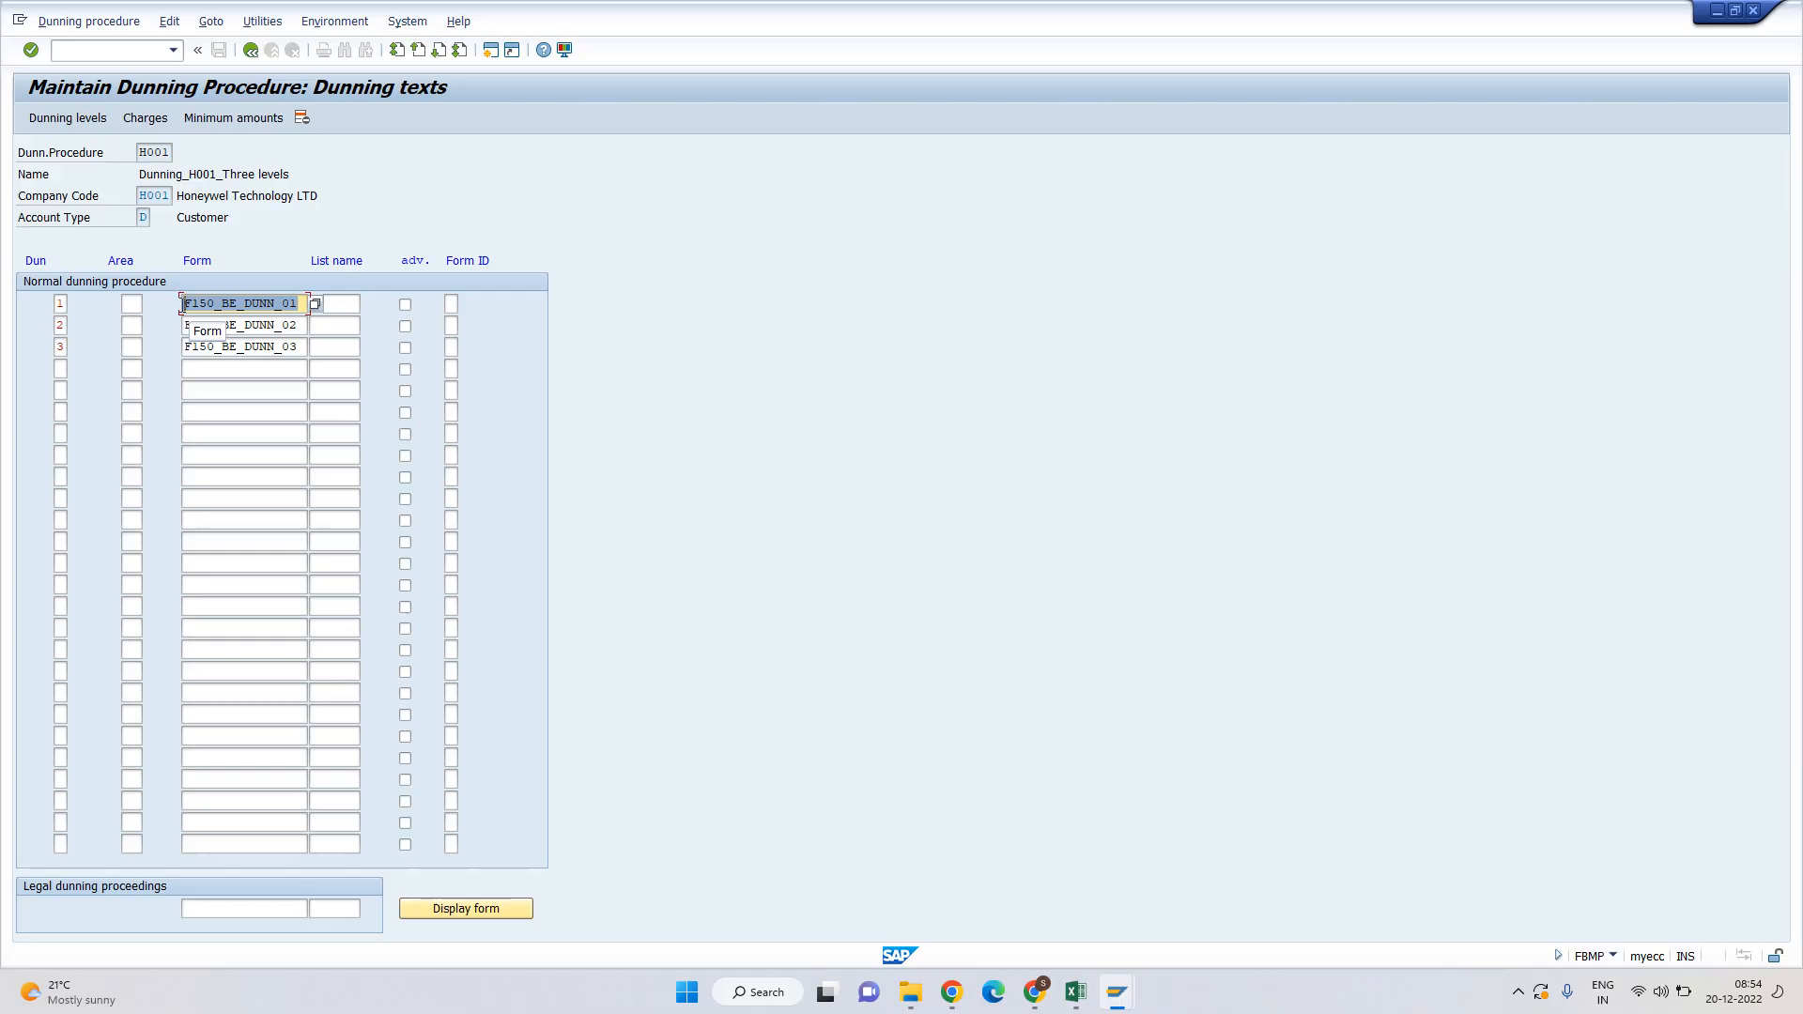
click(182, 307)
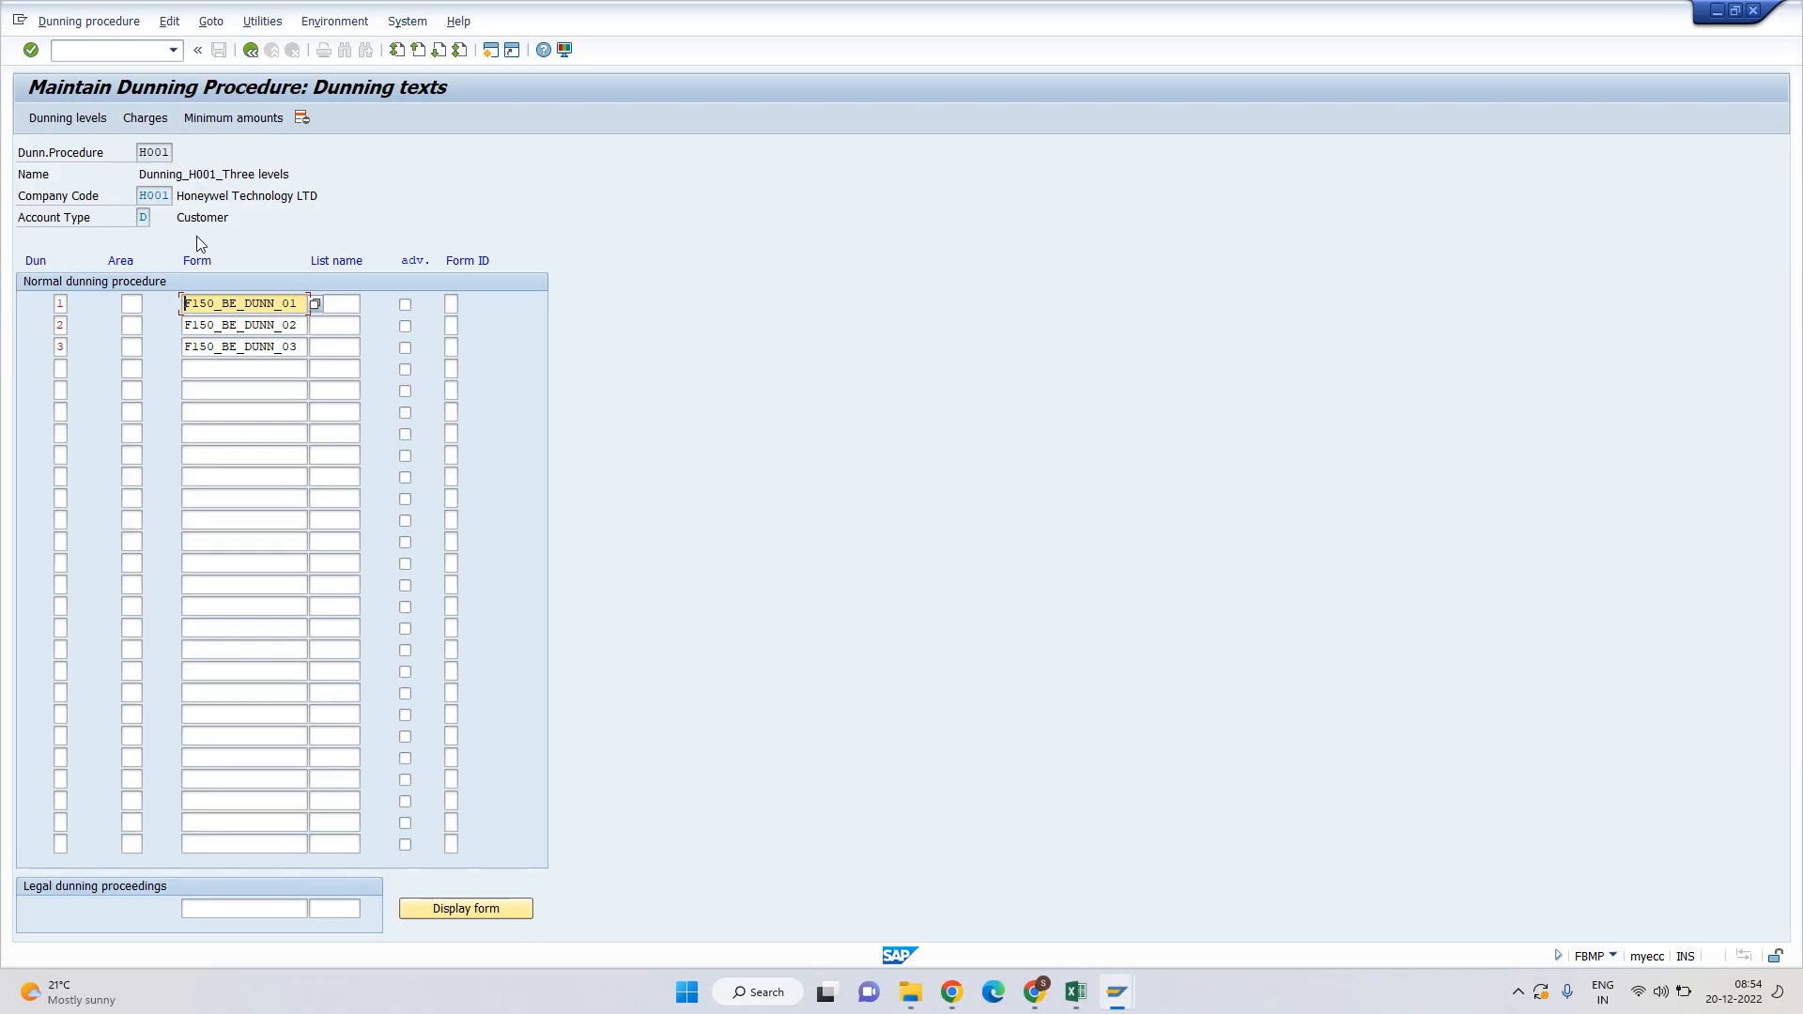
click(194, 267)
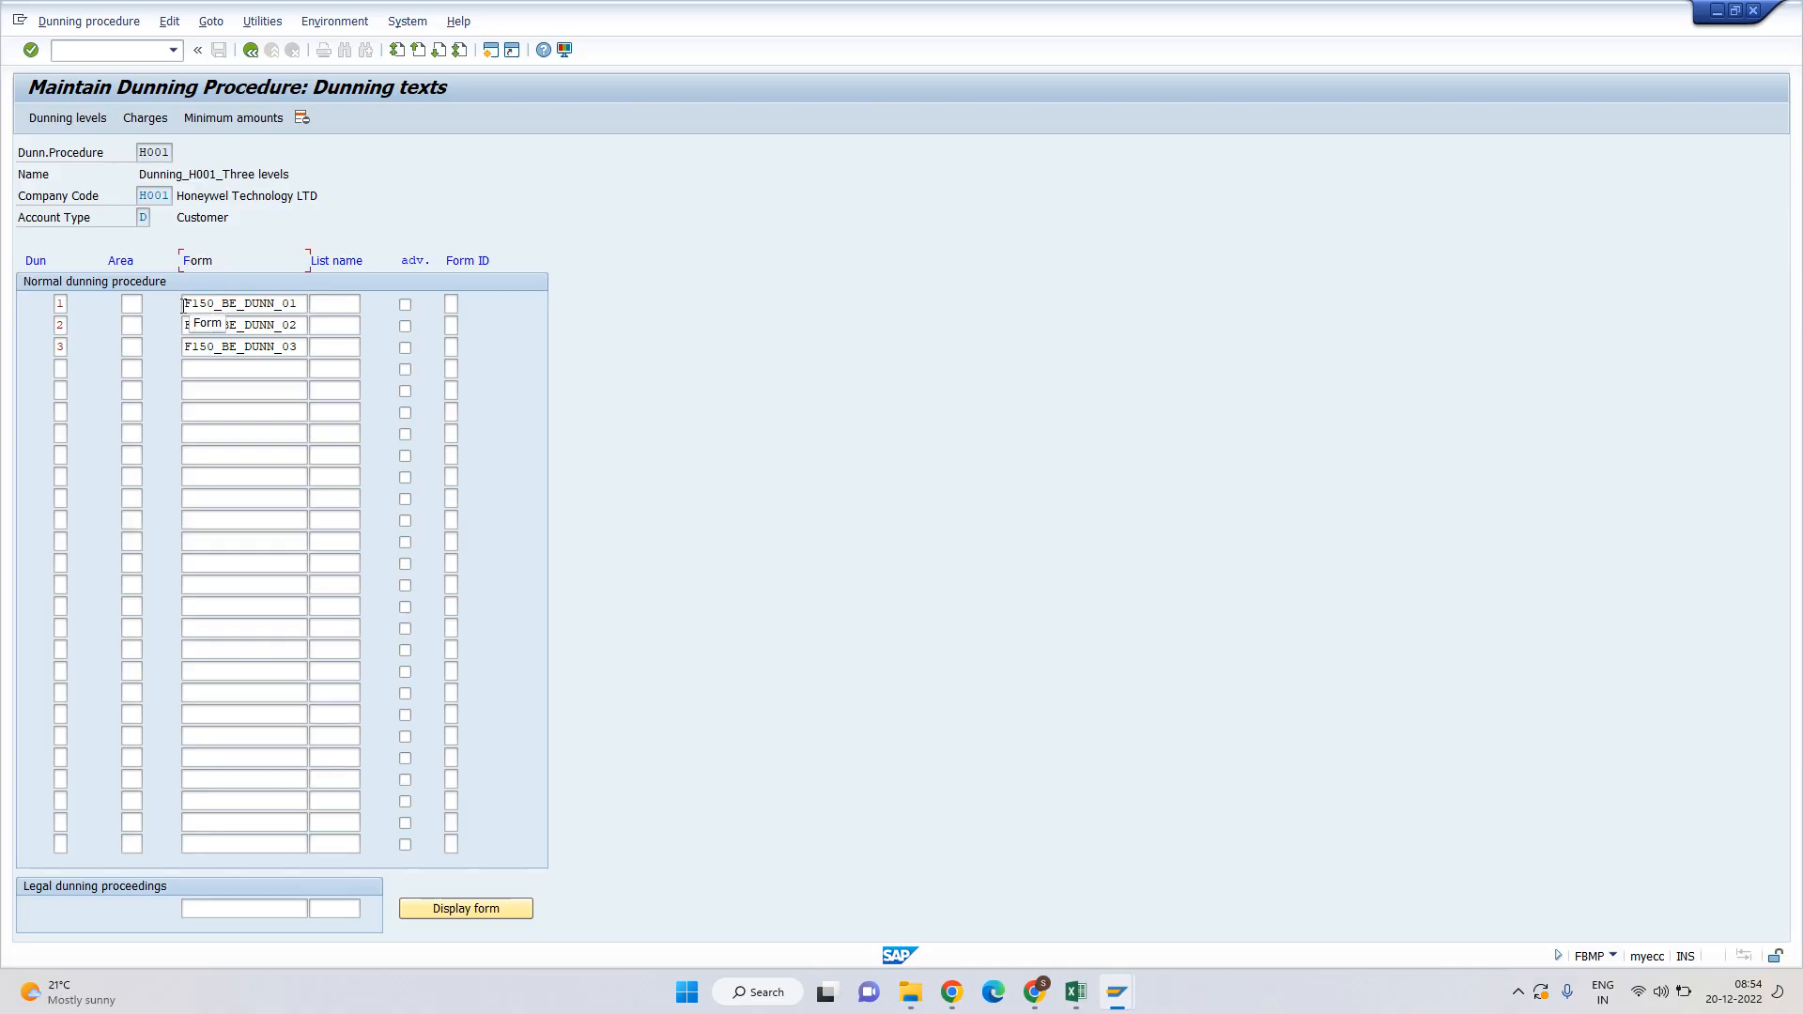
click(210, 305)
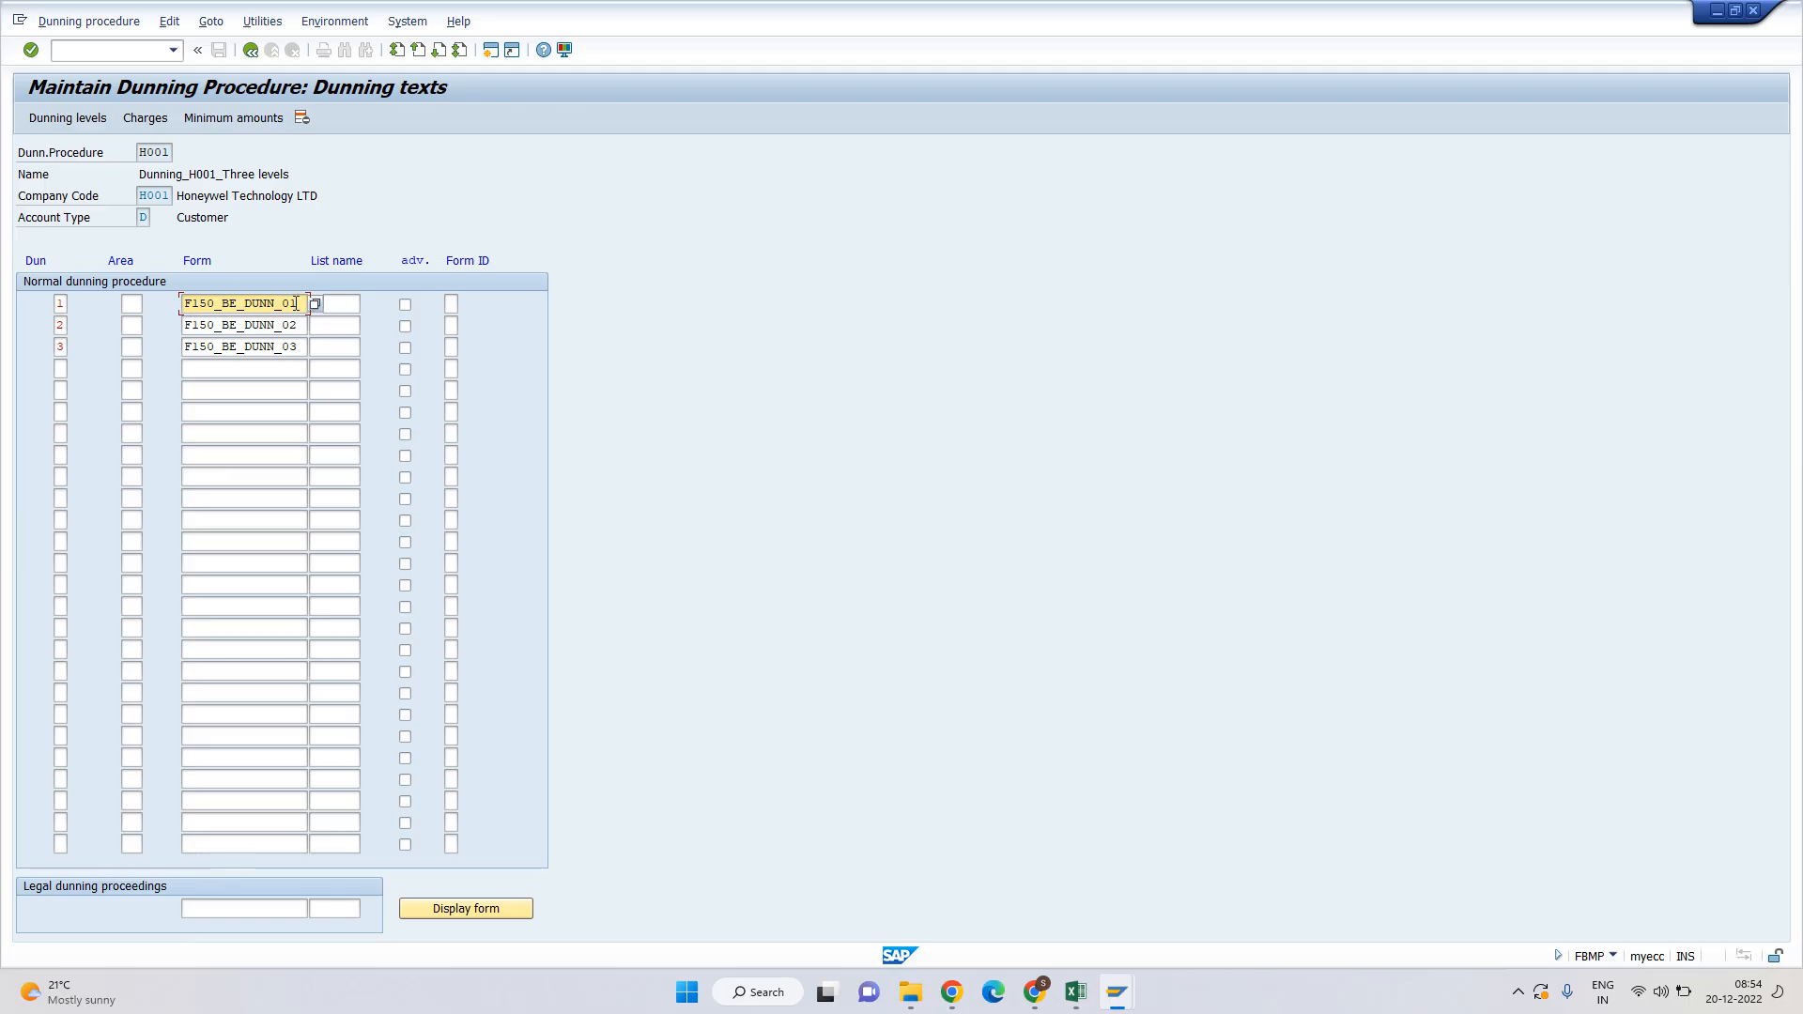
drag(298, 304, 182, 302)
key(alt+Tab)
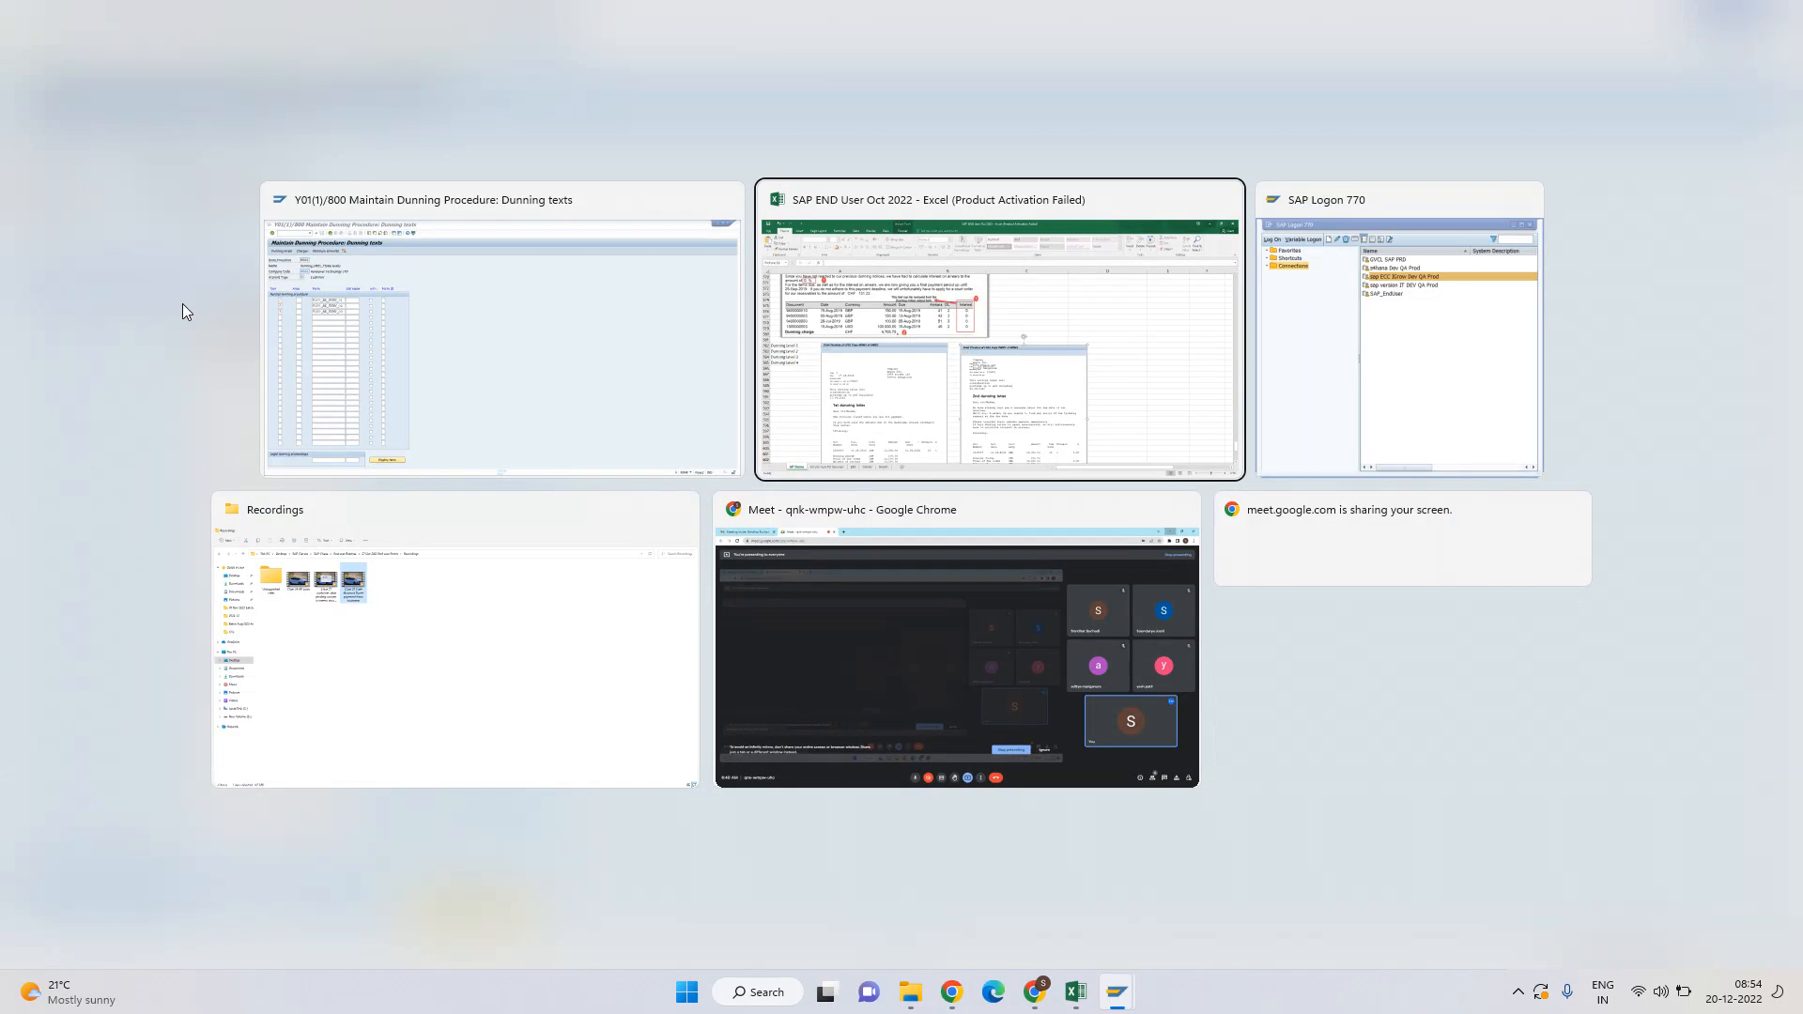
Compare level 1 form F150_BE_DUNN_01 with the 1st dunning letter preview in Excel.
scroll(431, 524, down, 2)
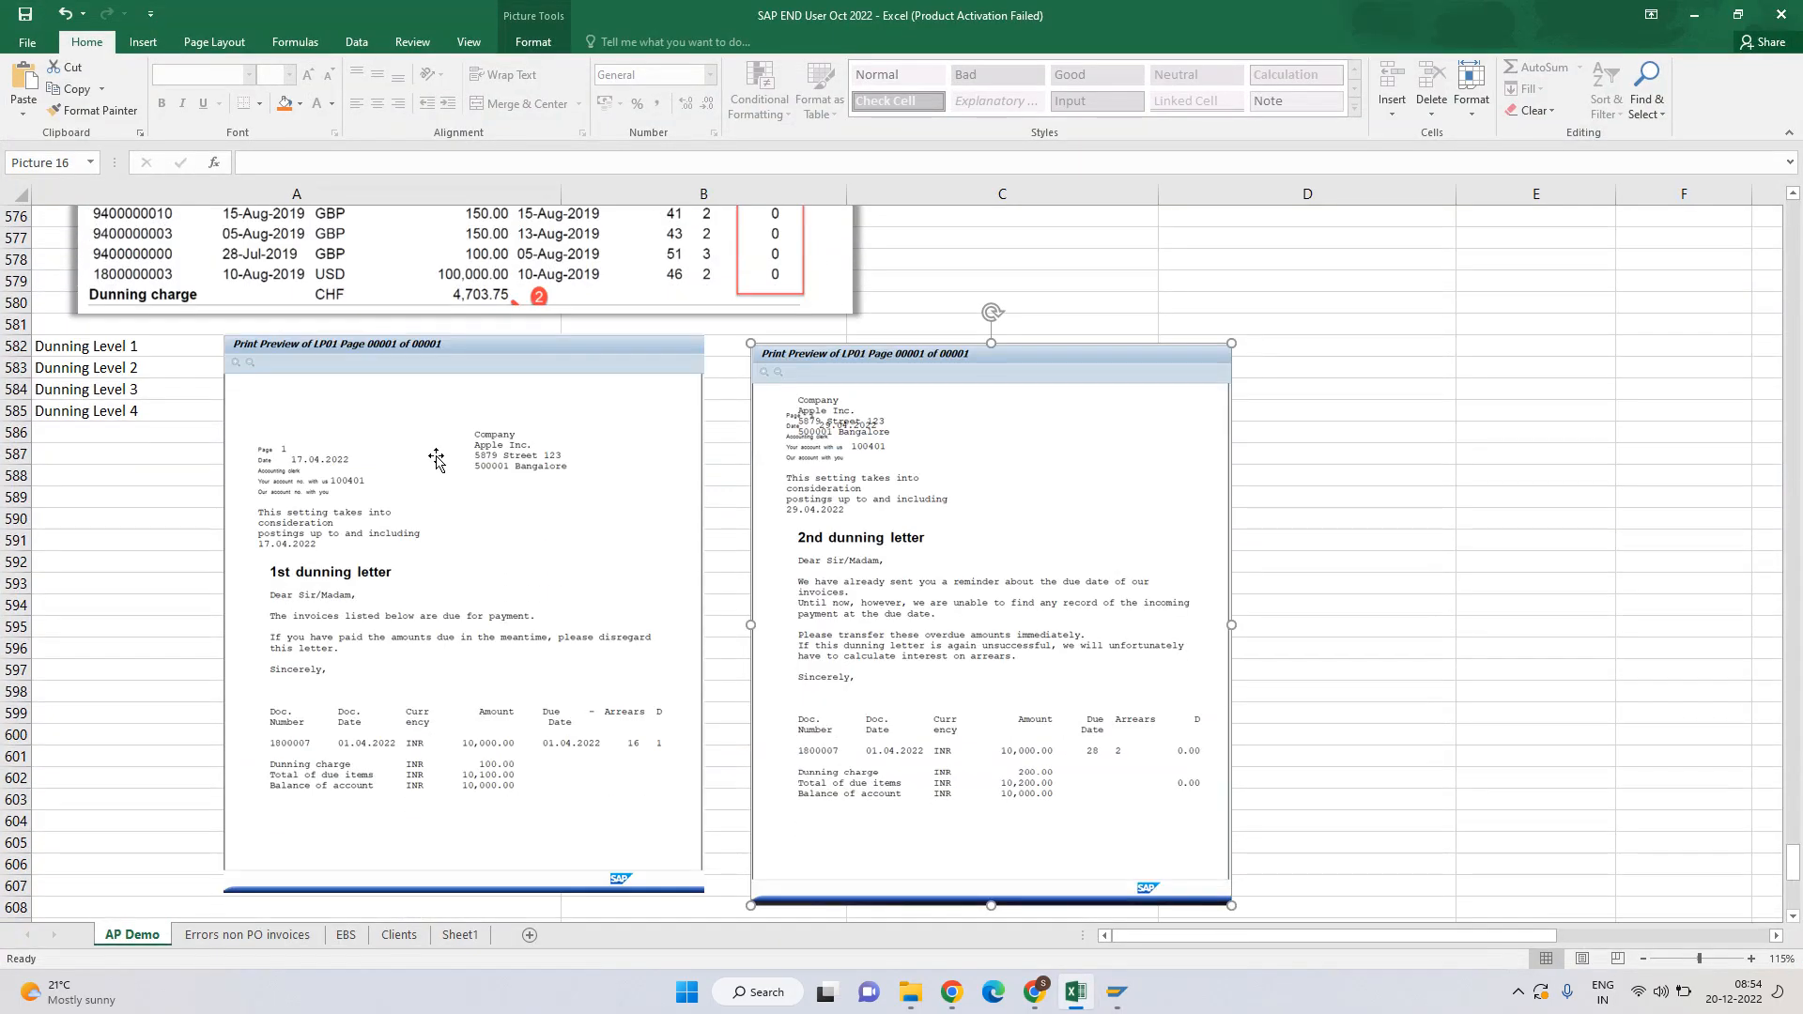
click(339, 680)
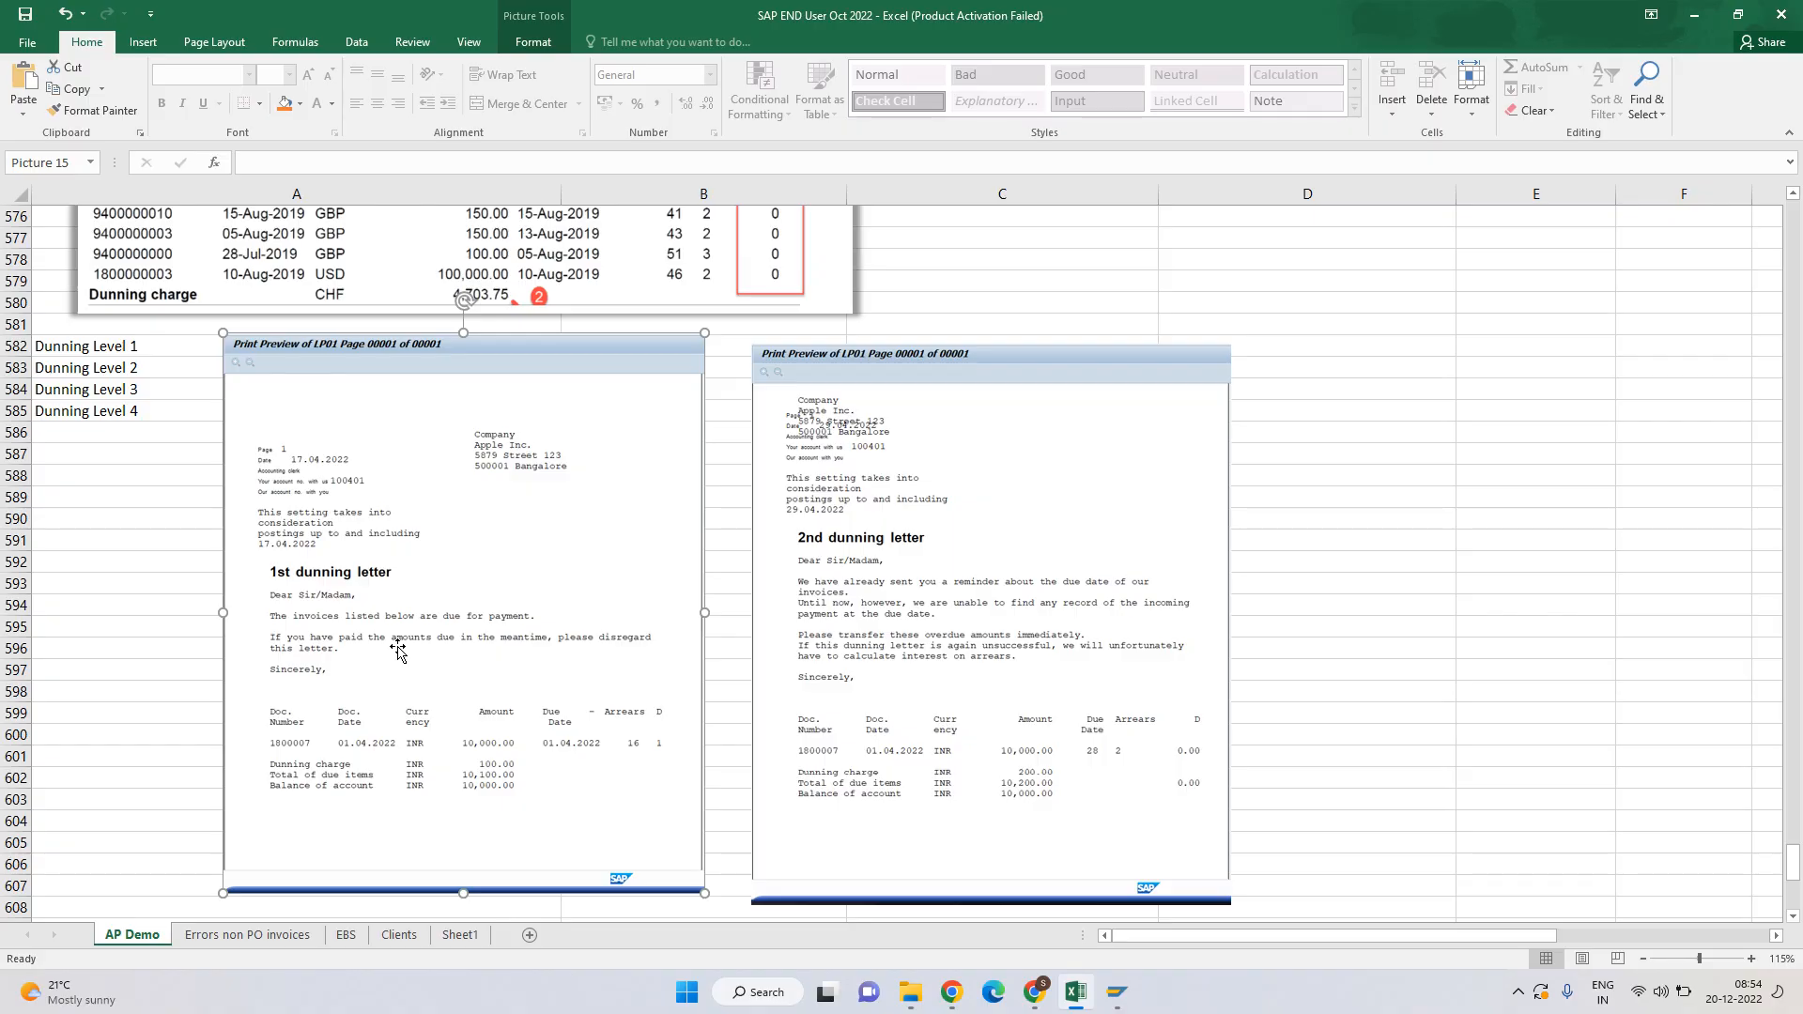
key(alt+Tab)
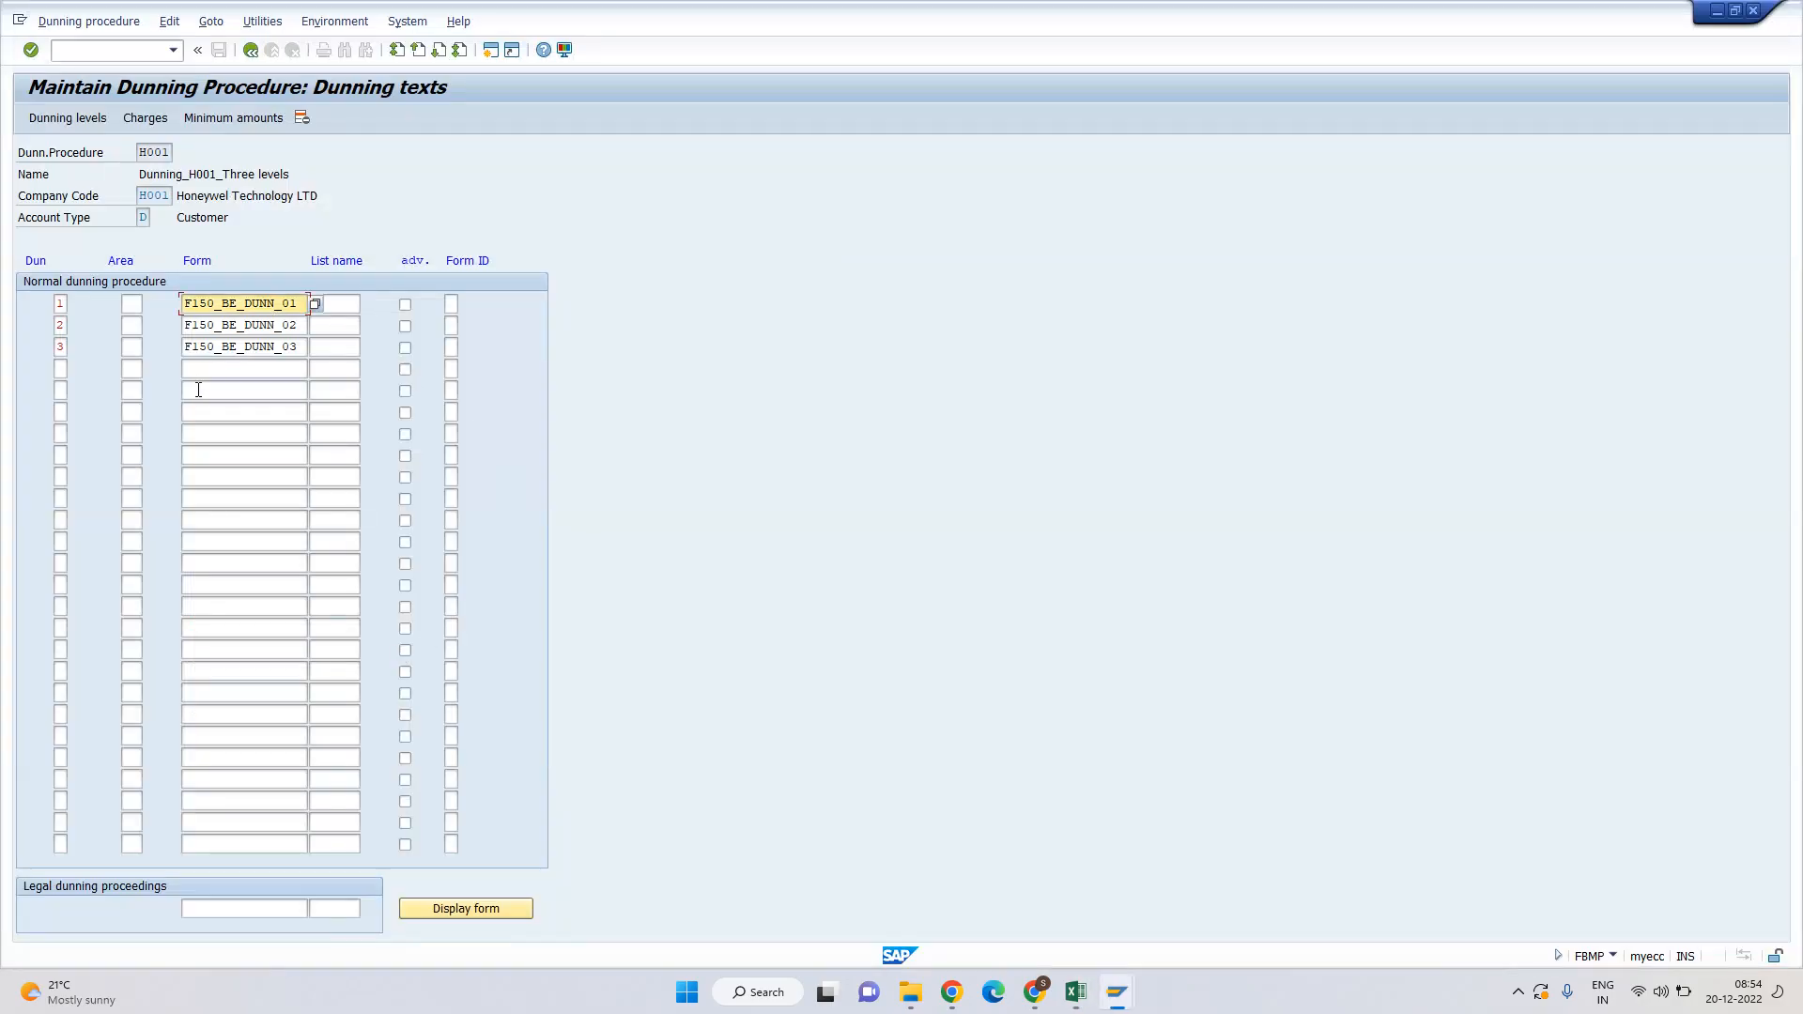
drag(187, 303, 301, 305)
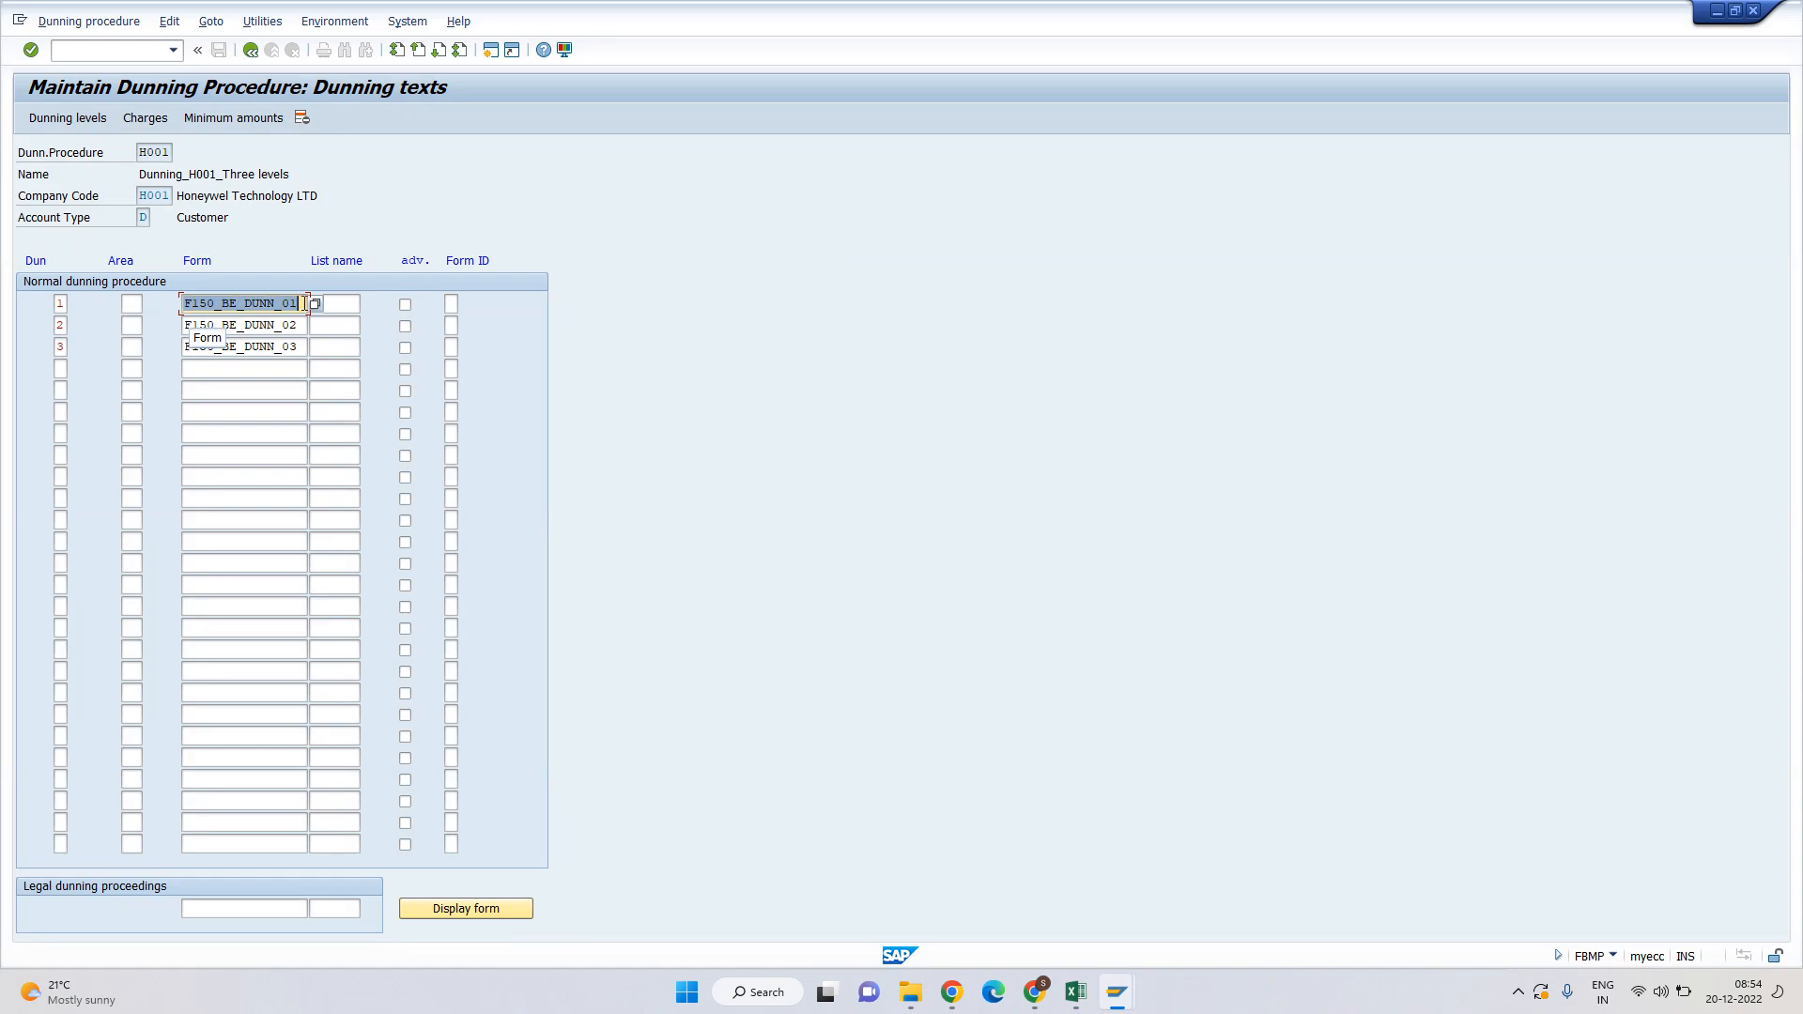
click(305, 305)
key(alt+Tab)
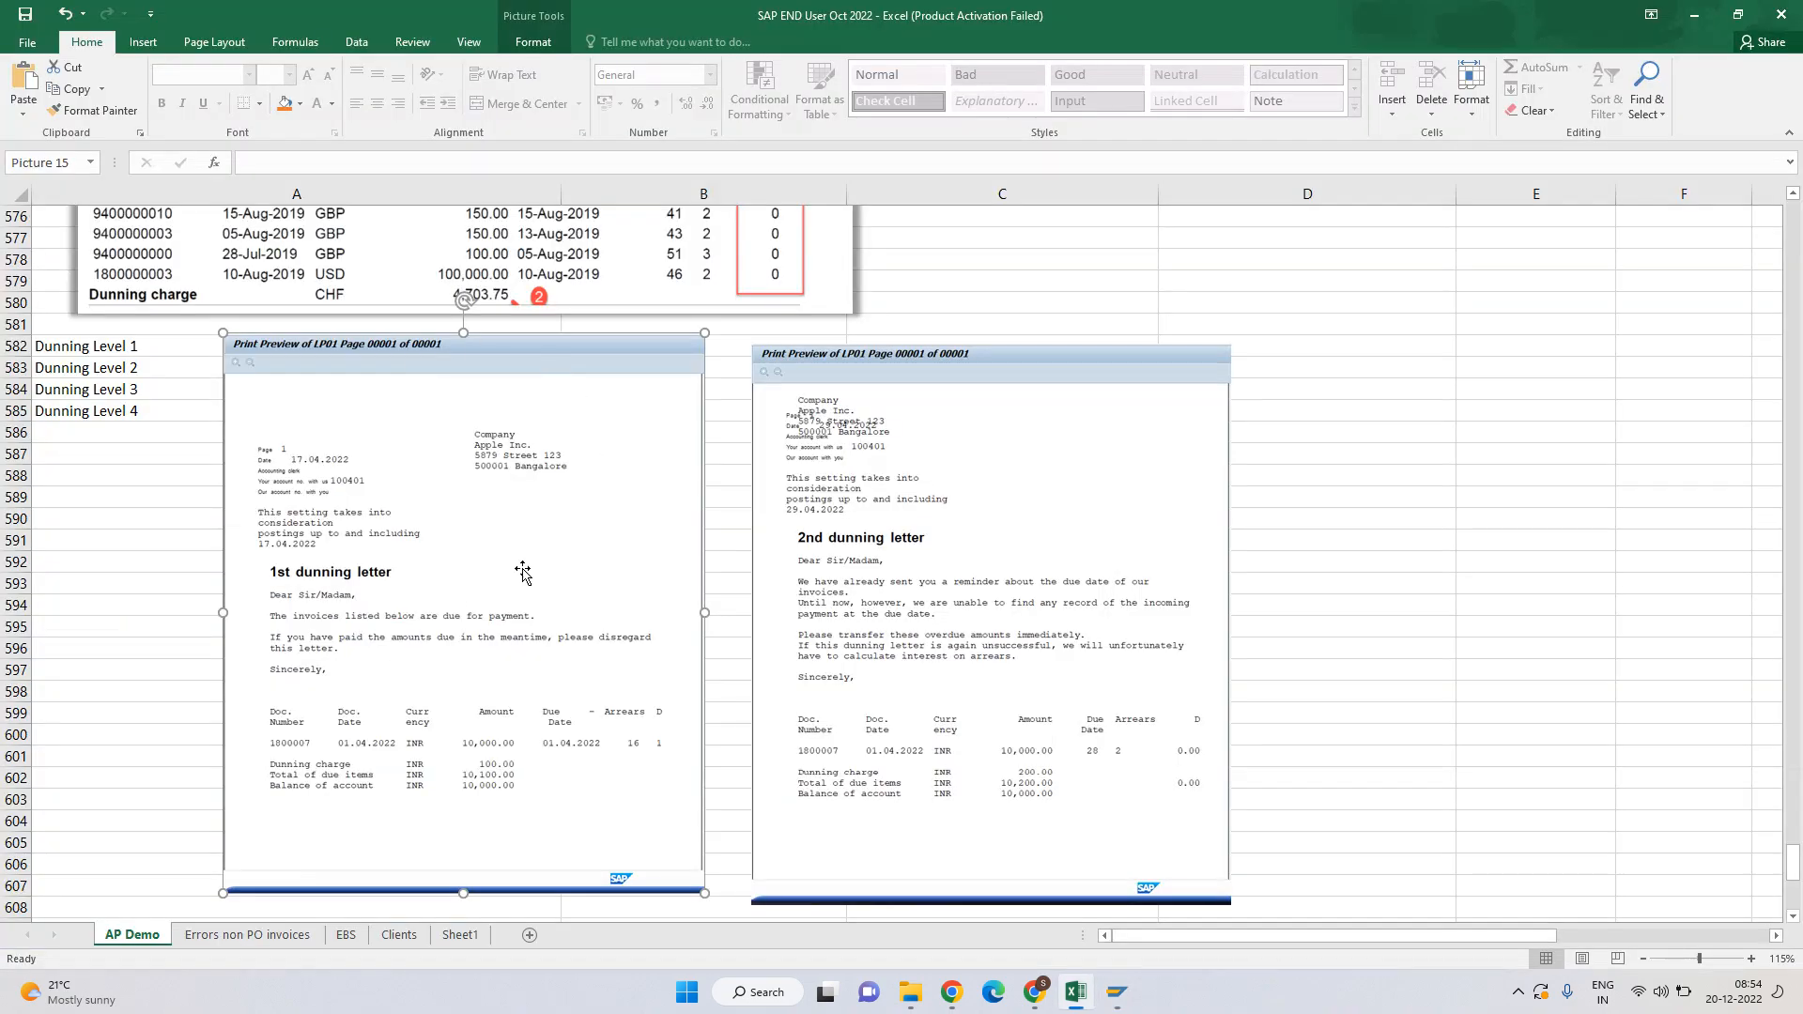
key(alt+Tab)
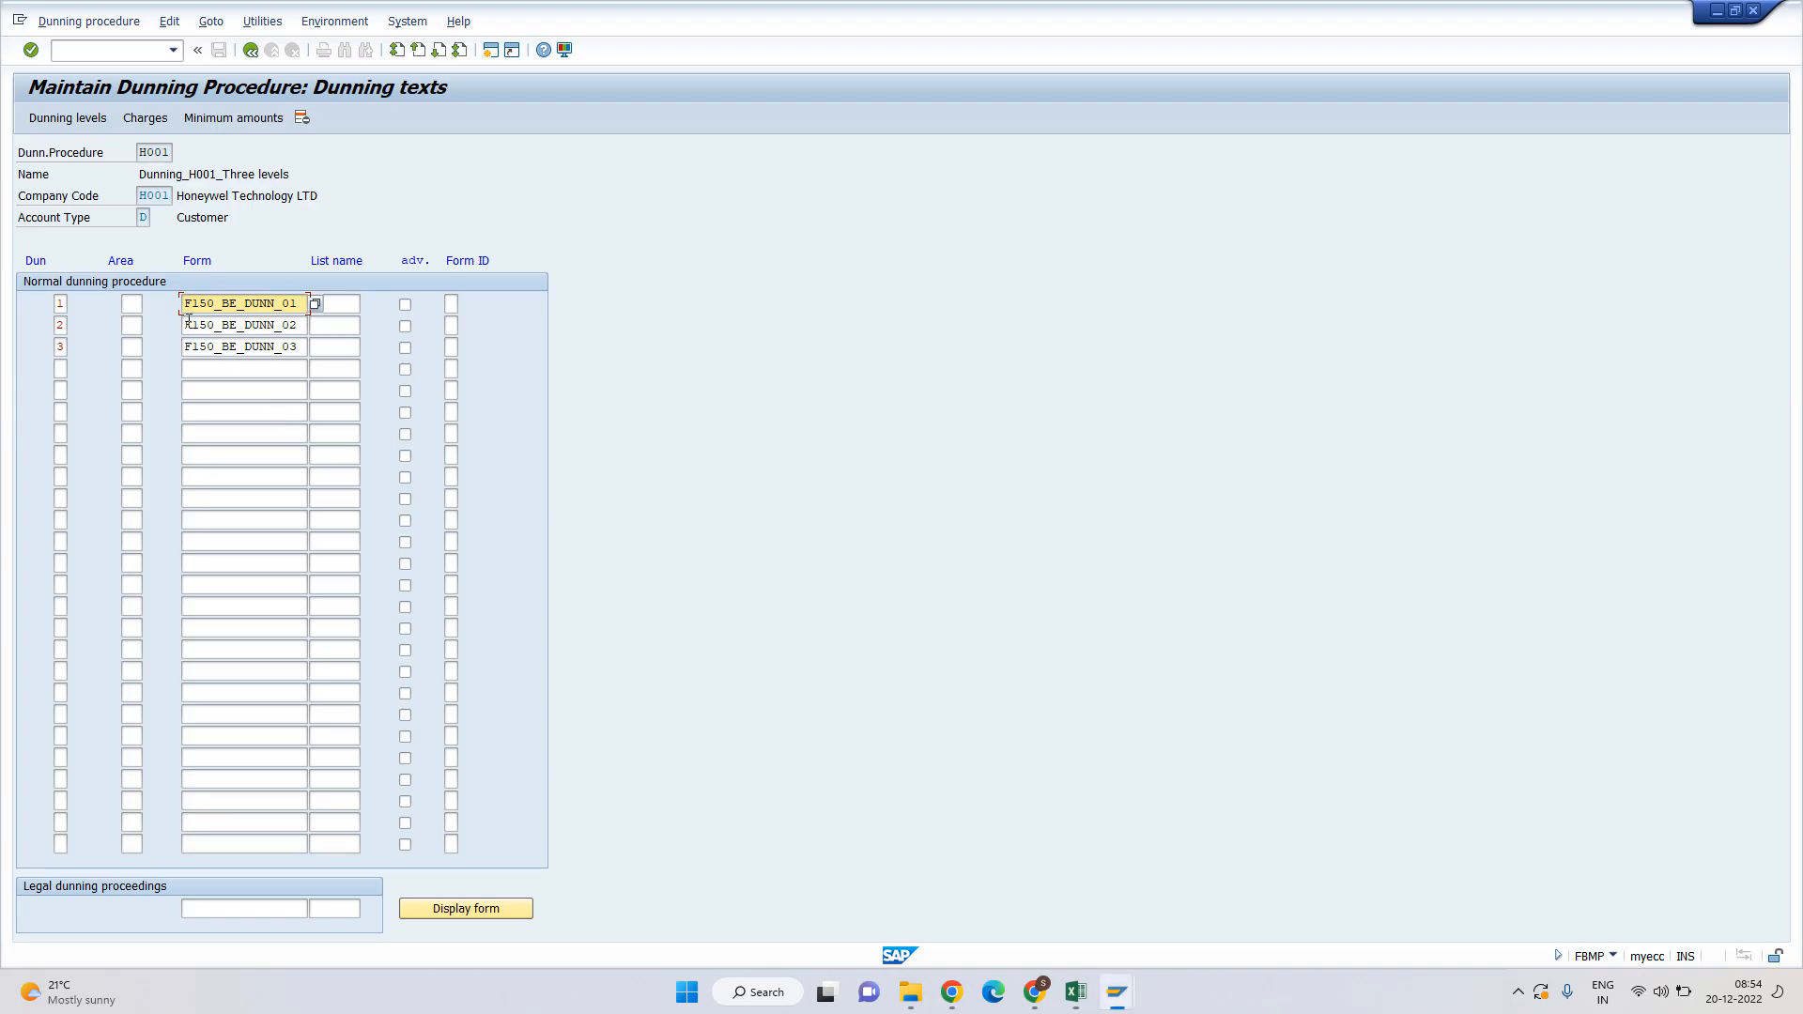
Compare level 2 form F150_BE_DUNN_02 with the Excel previews and check the level 3 row.
drag(187, 325, 315, 326)
click(315, 326)
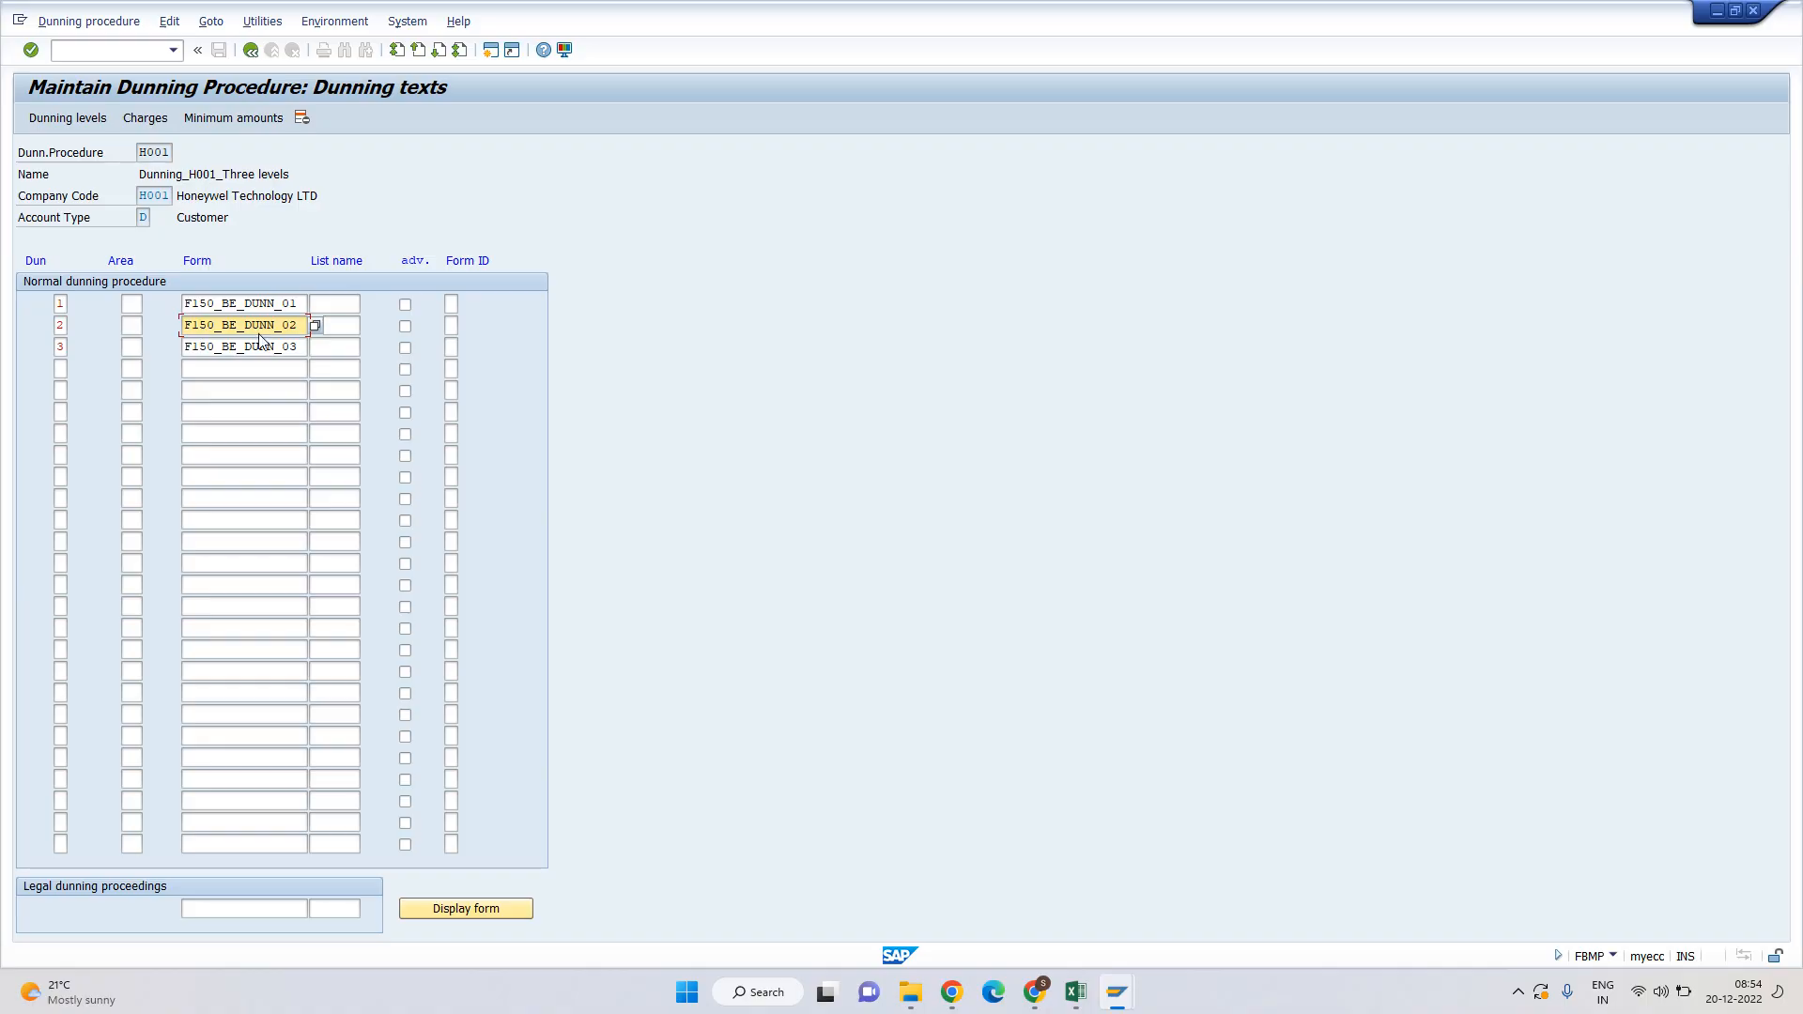
key(alt+Tab)
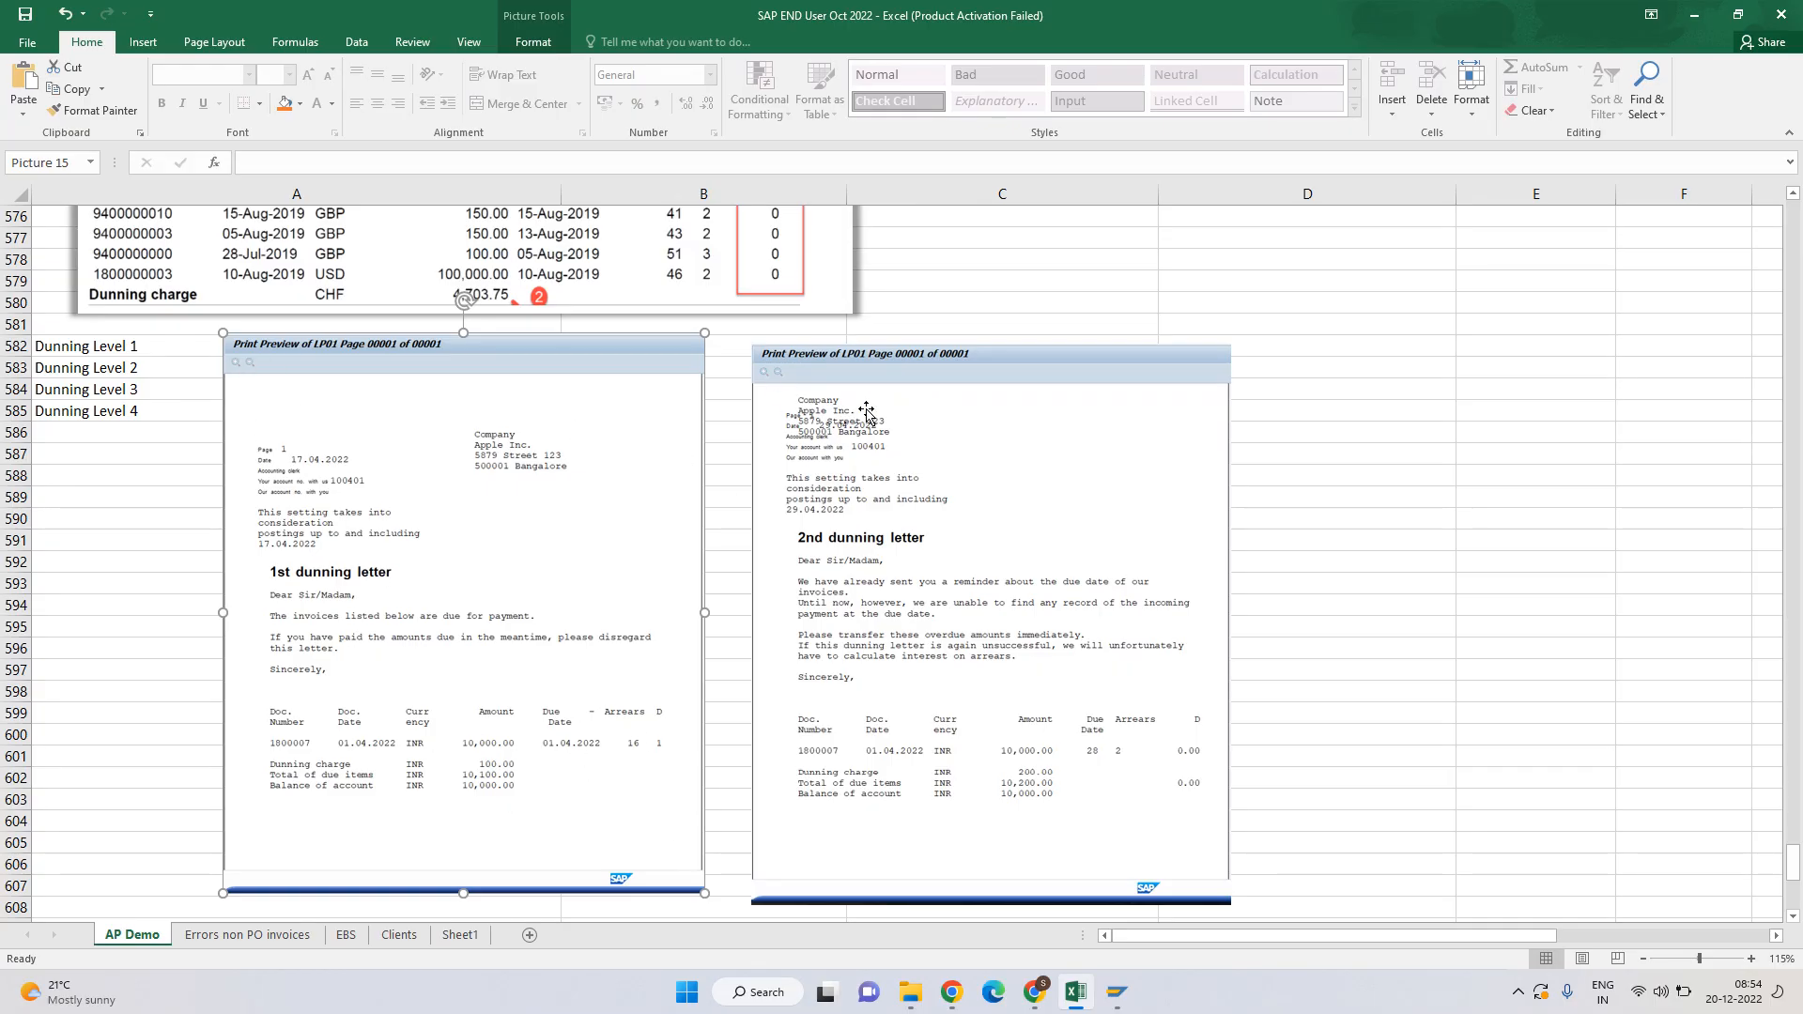
key(alt+Tab)
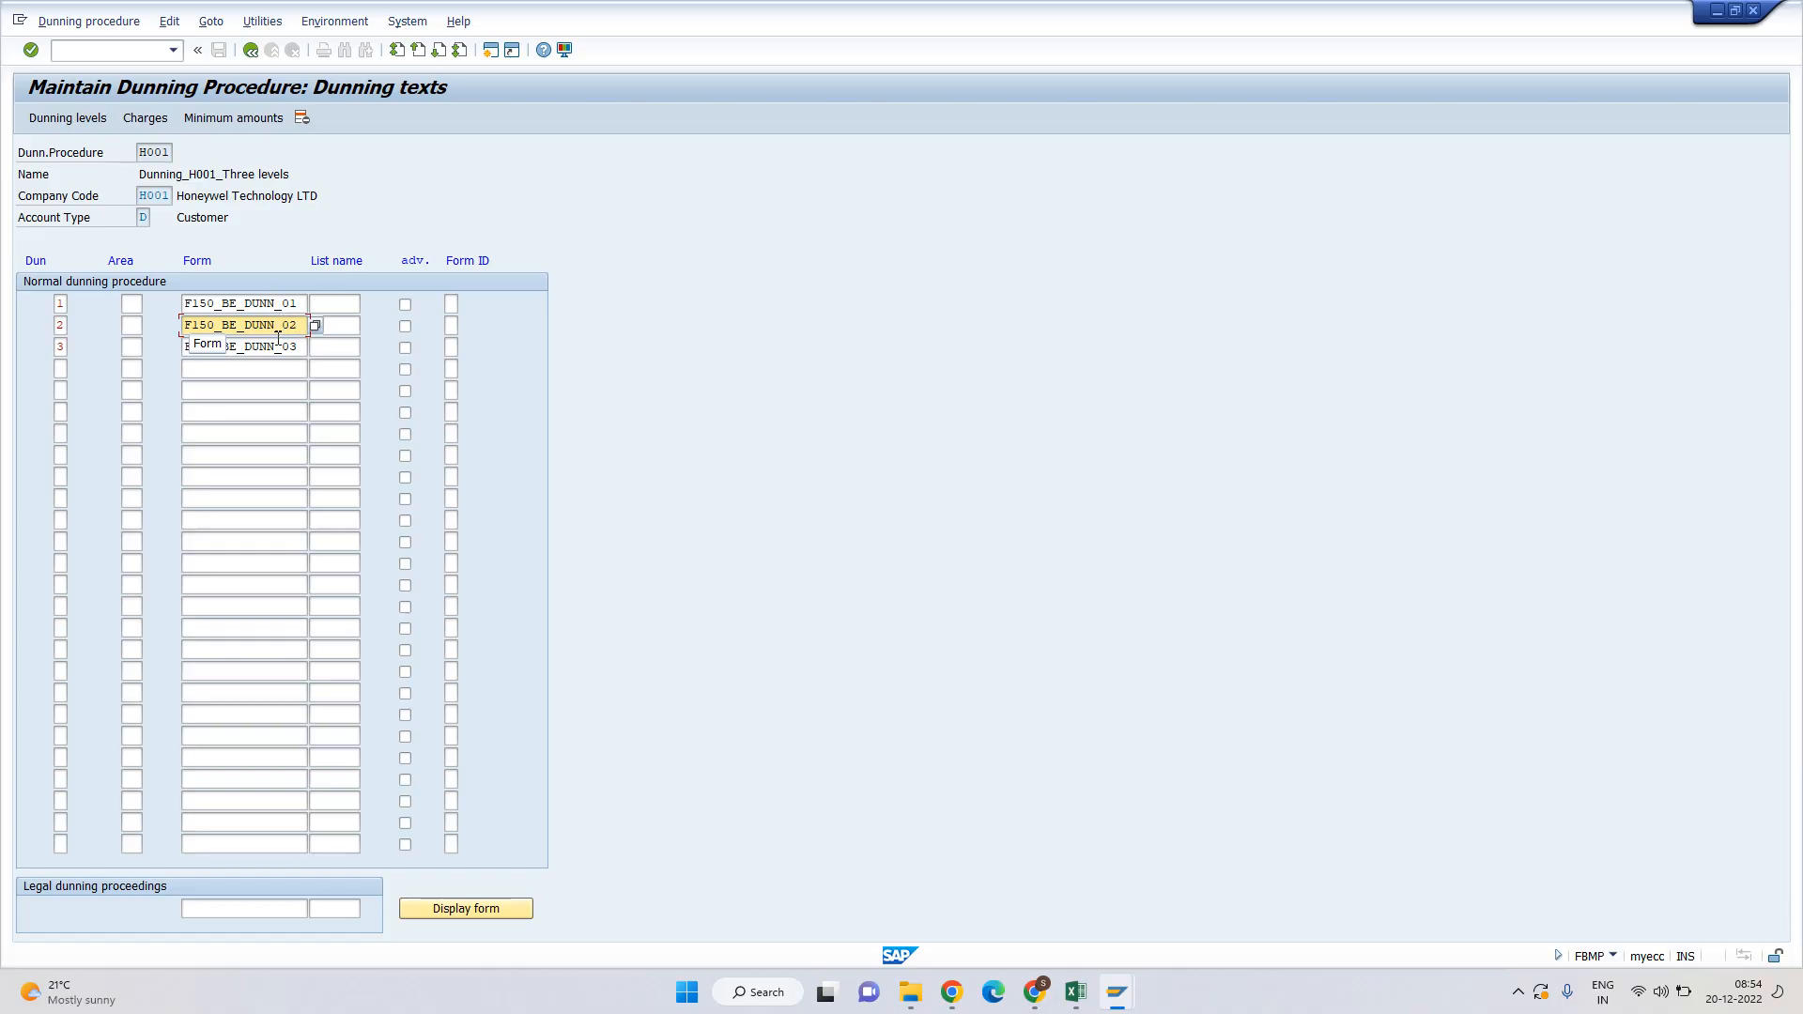
drag(291, 325, 299, 329)
click(300, 346)
click(271, 369)
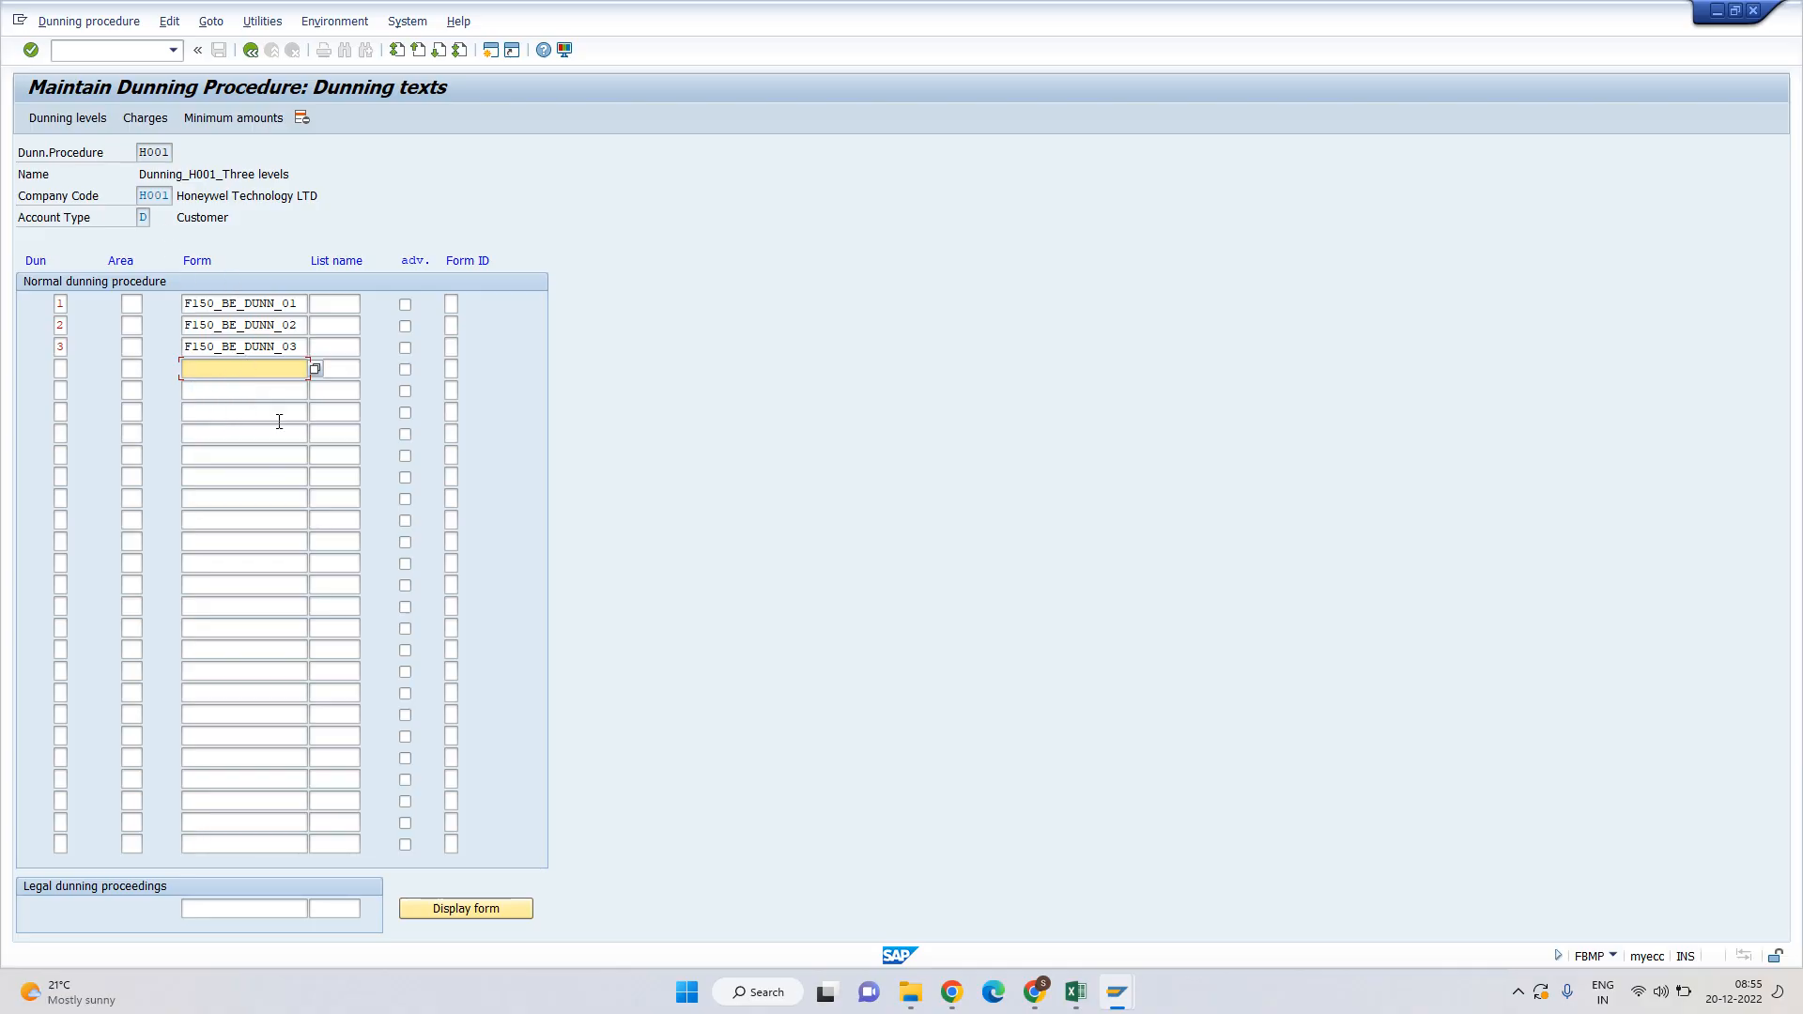
click(251, 52)
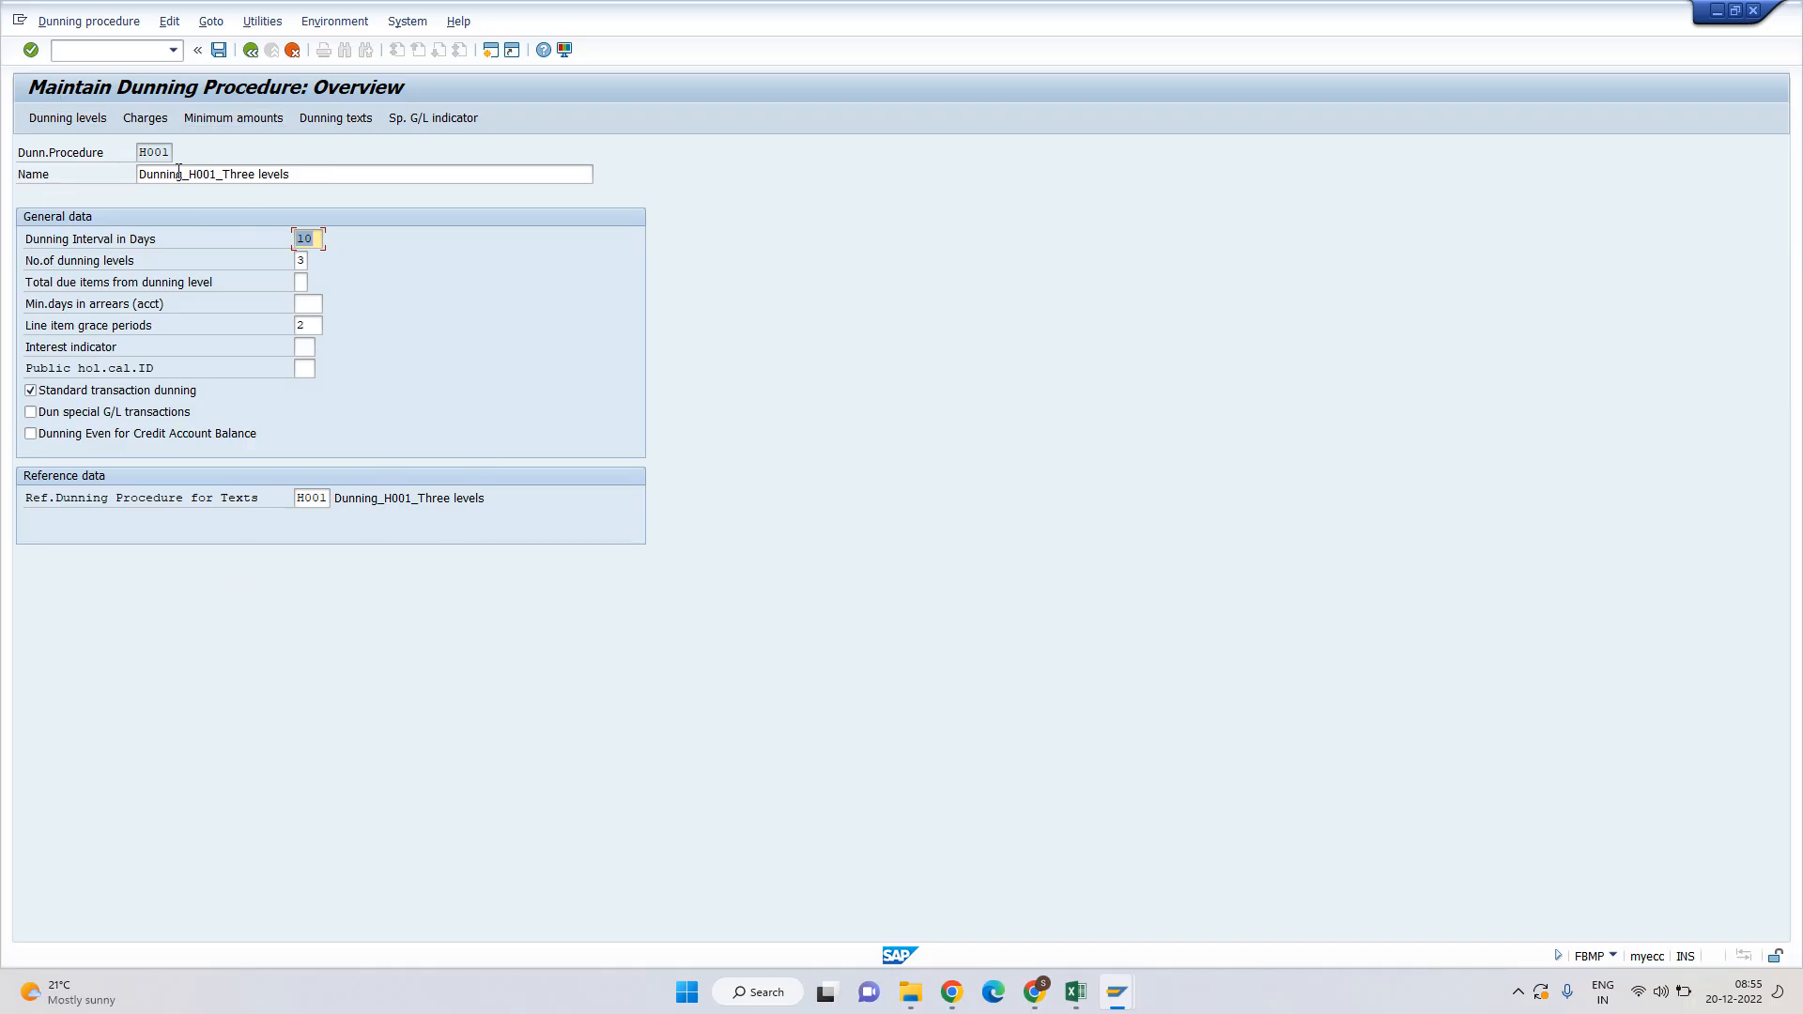
Copy transaction code XD02 from cell B558 of the Excel dunning steps.
click(150, 153)
key(alt+Tab)
scroll(308, 604, up, 9)
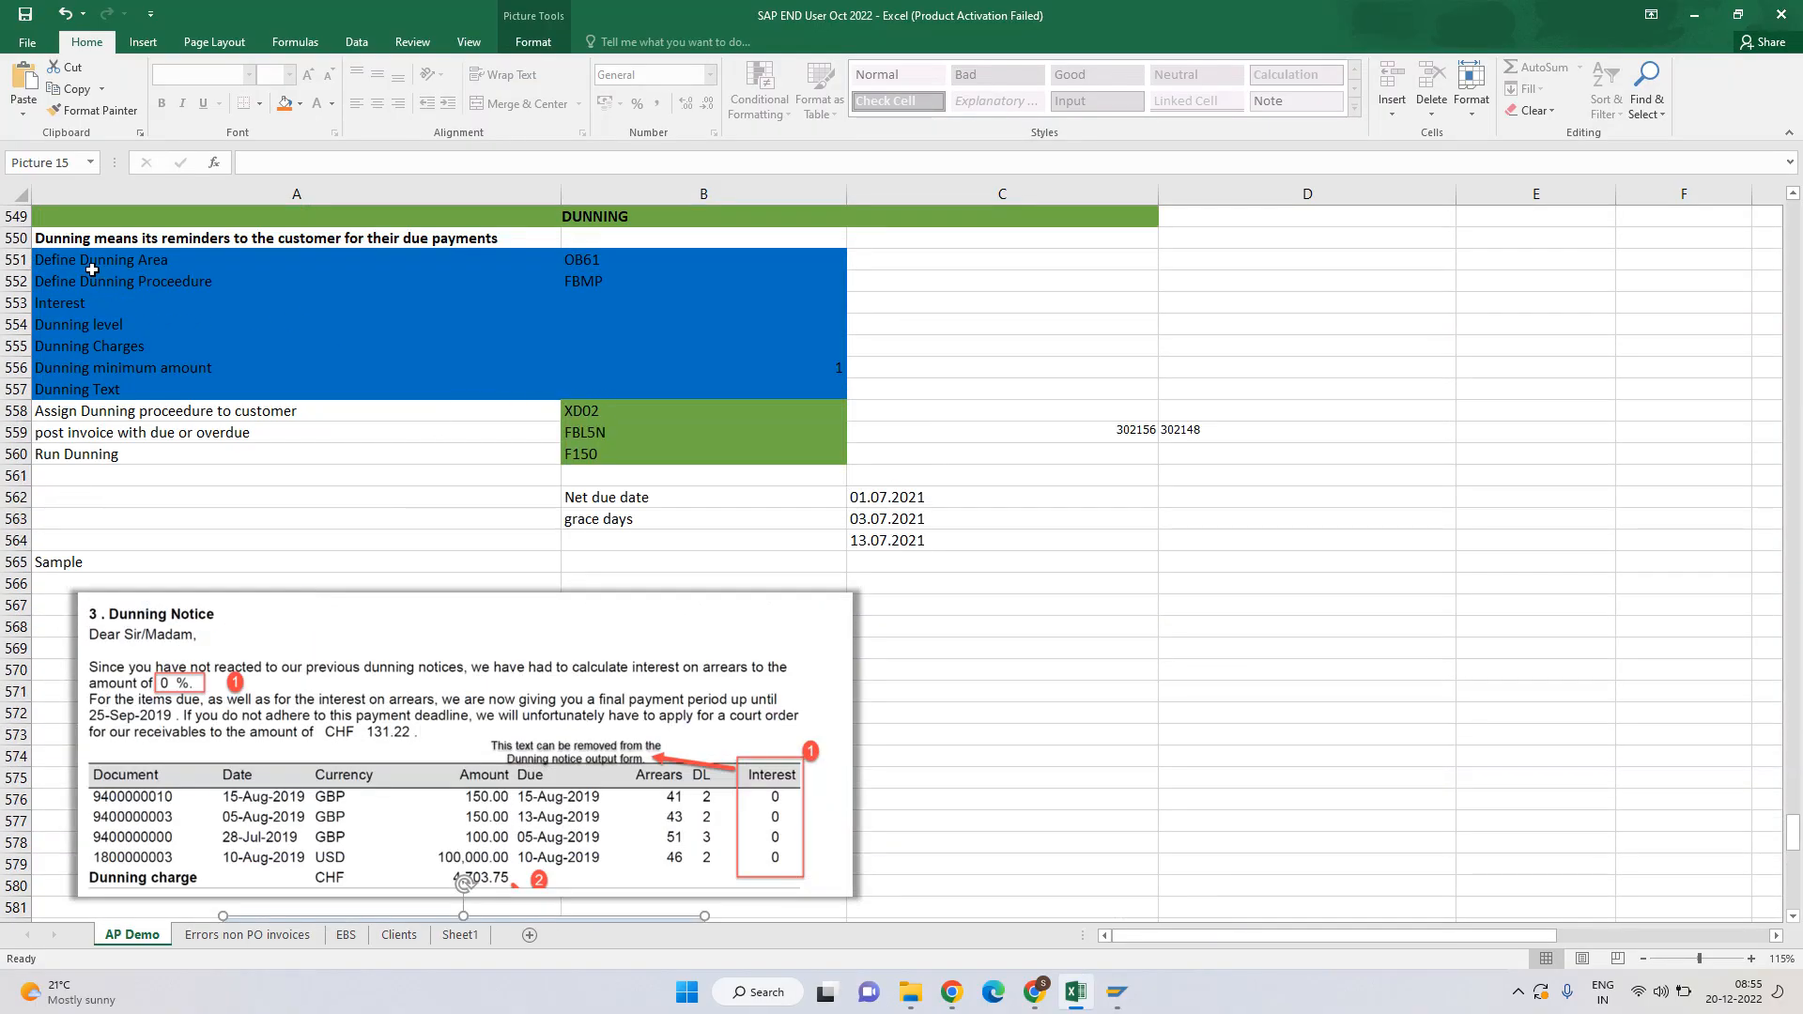
drag(92, 268, 672, 392)
click(170, 414)
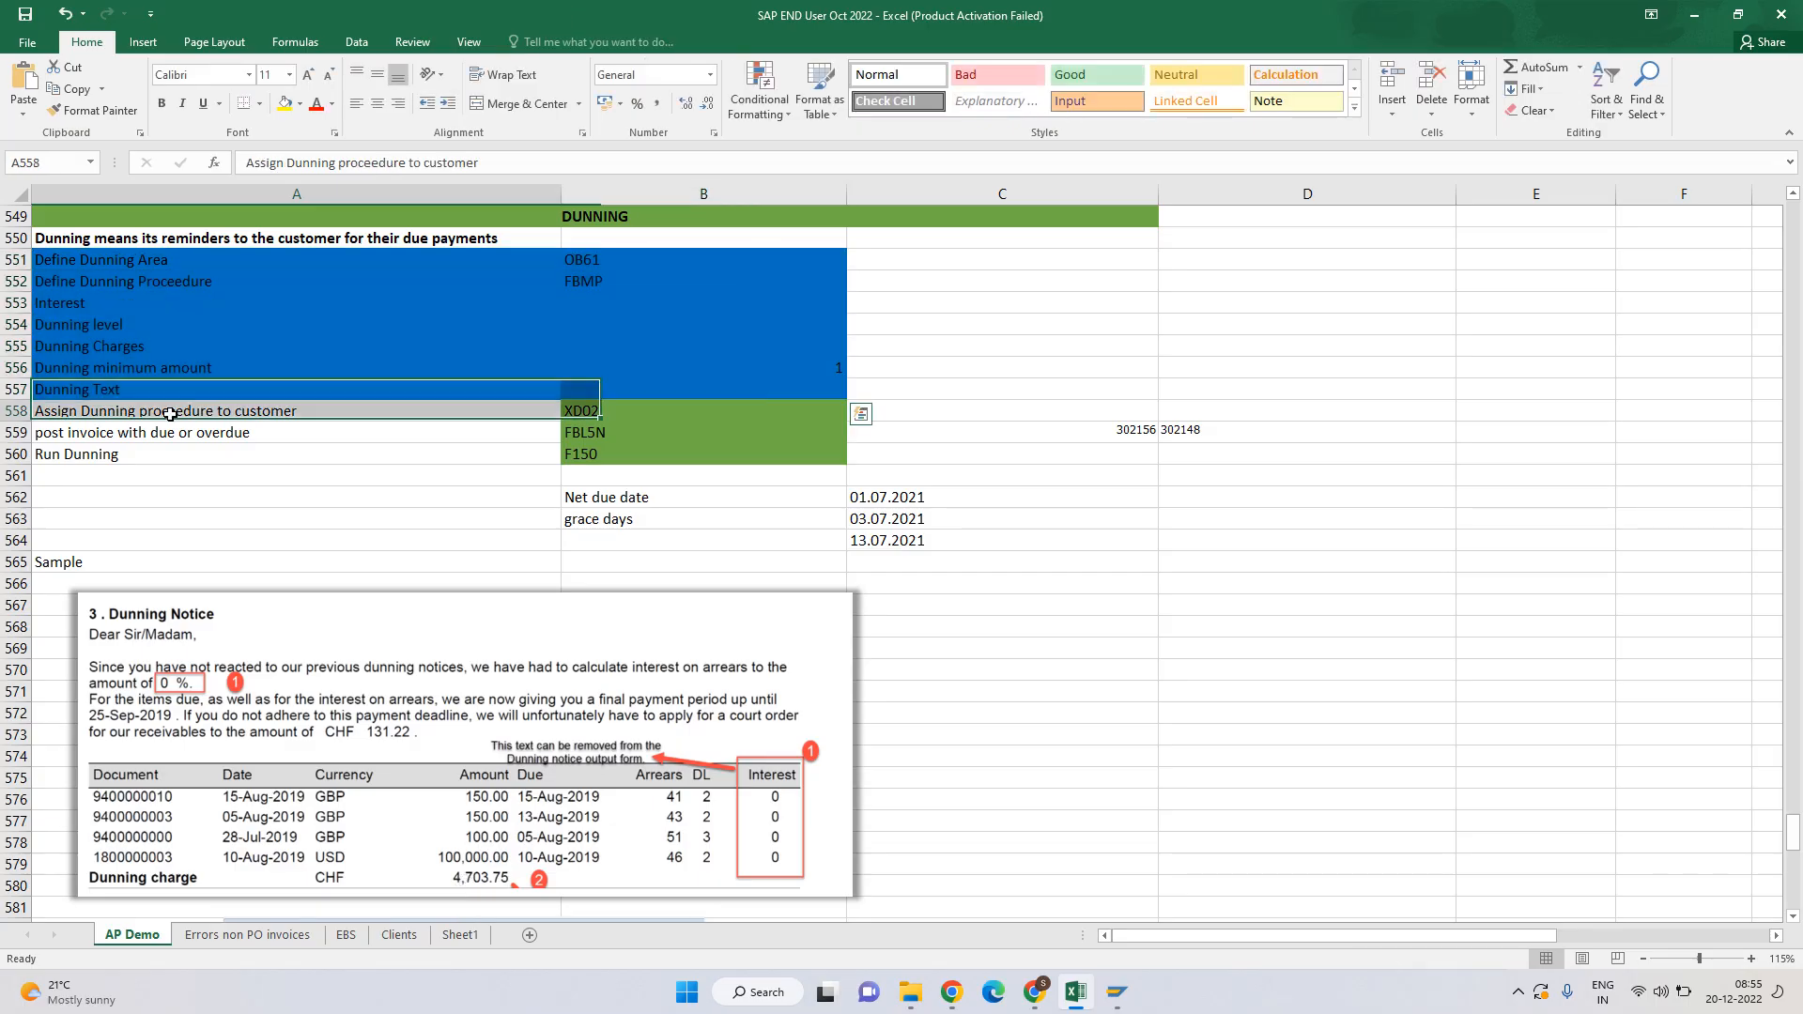
click(170, 414)
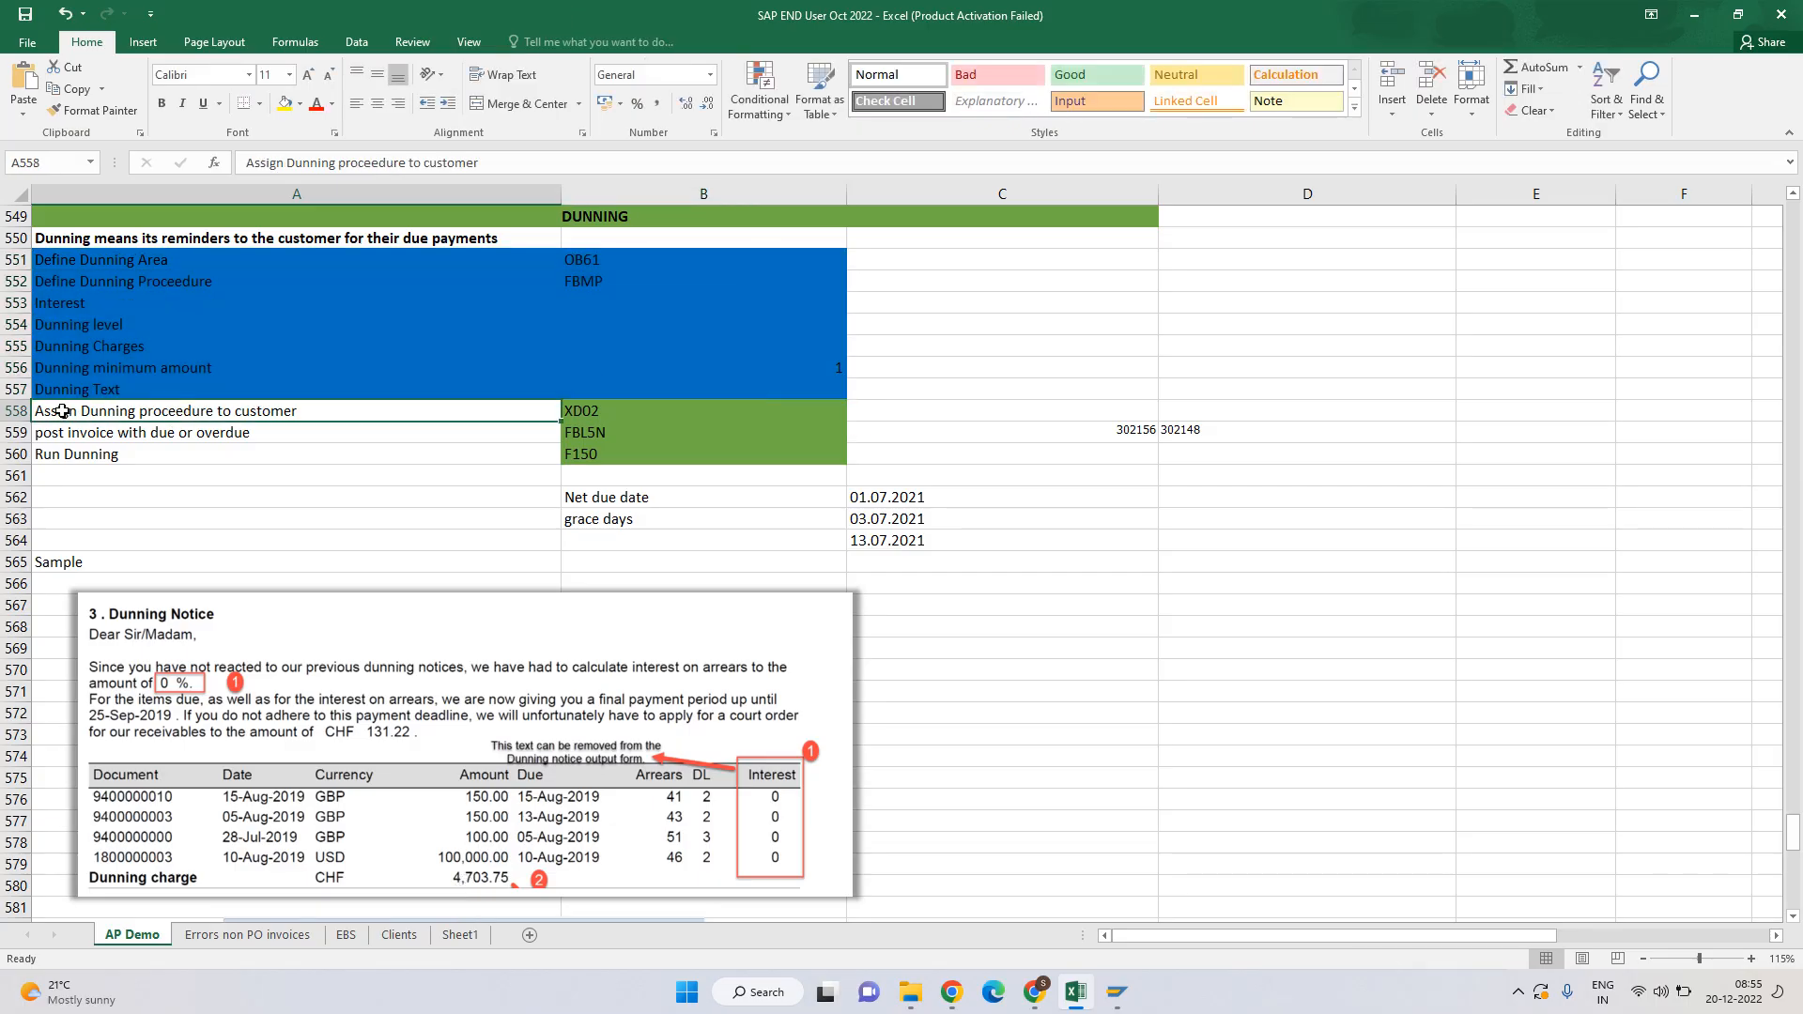
key(Tab)
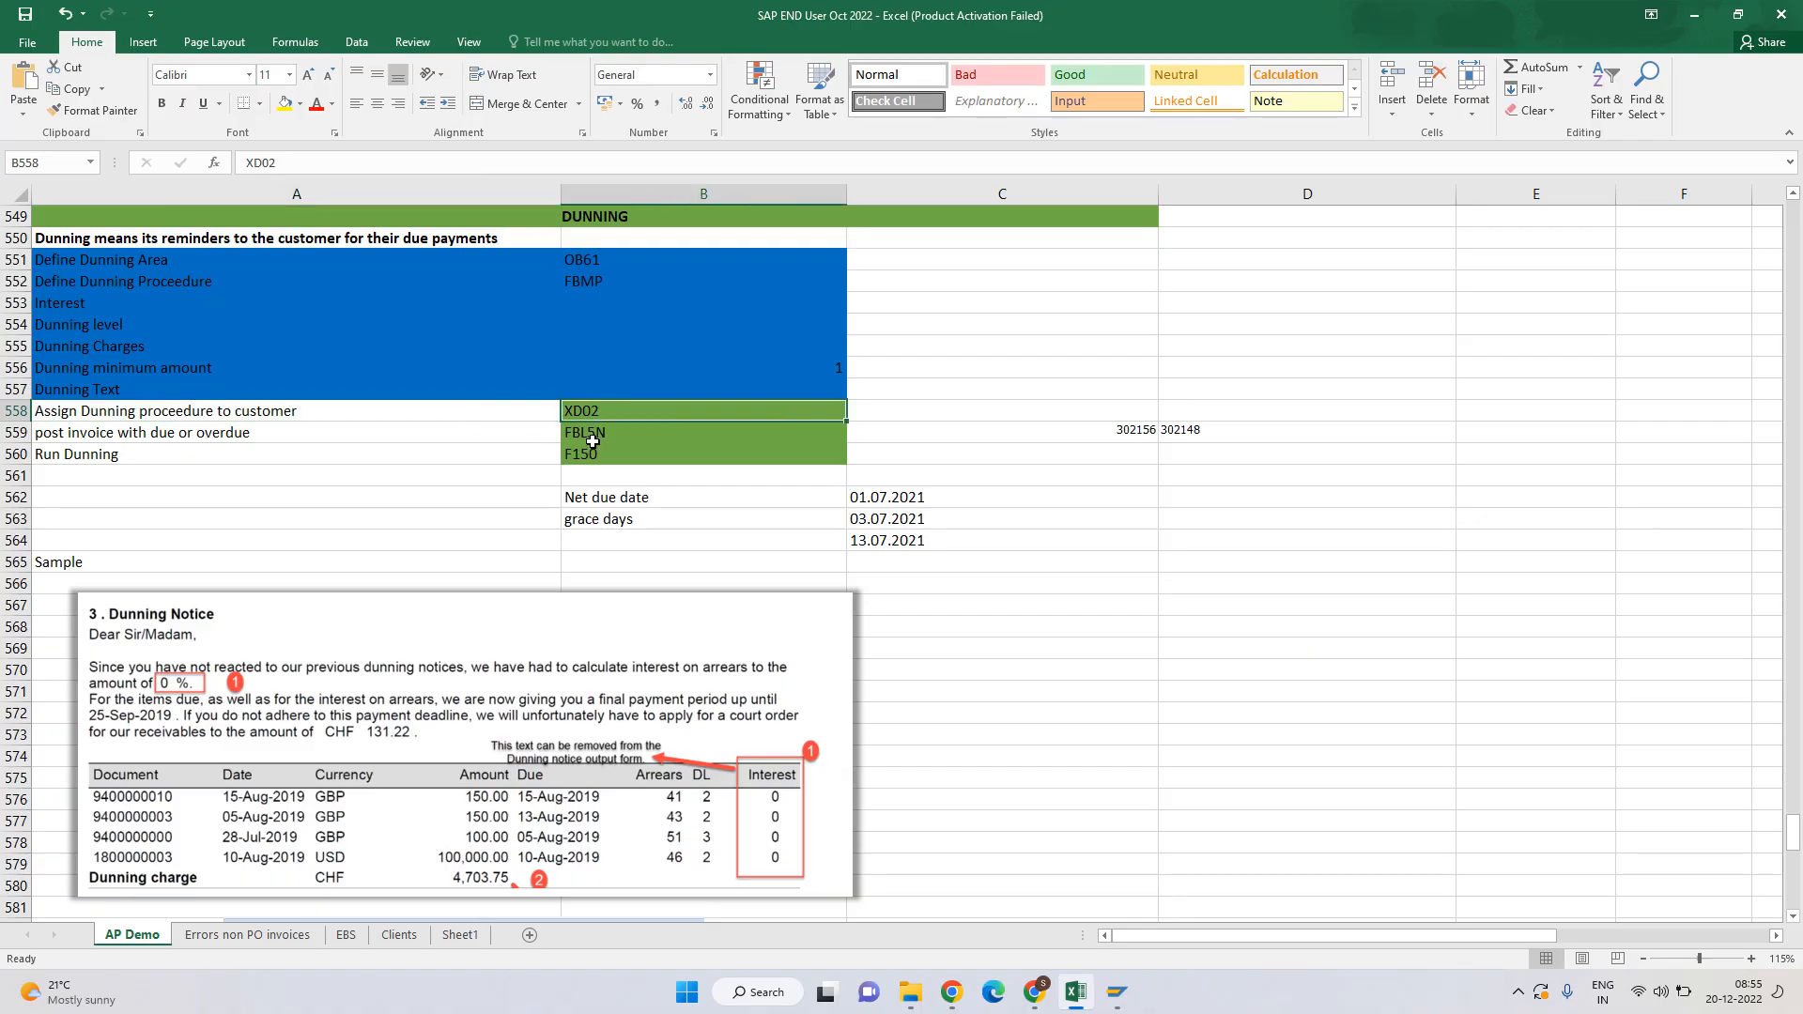
key(ctrl+c)
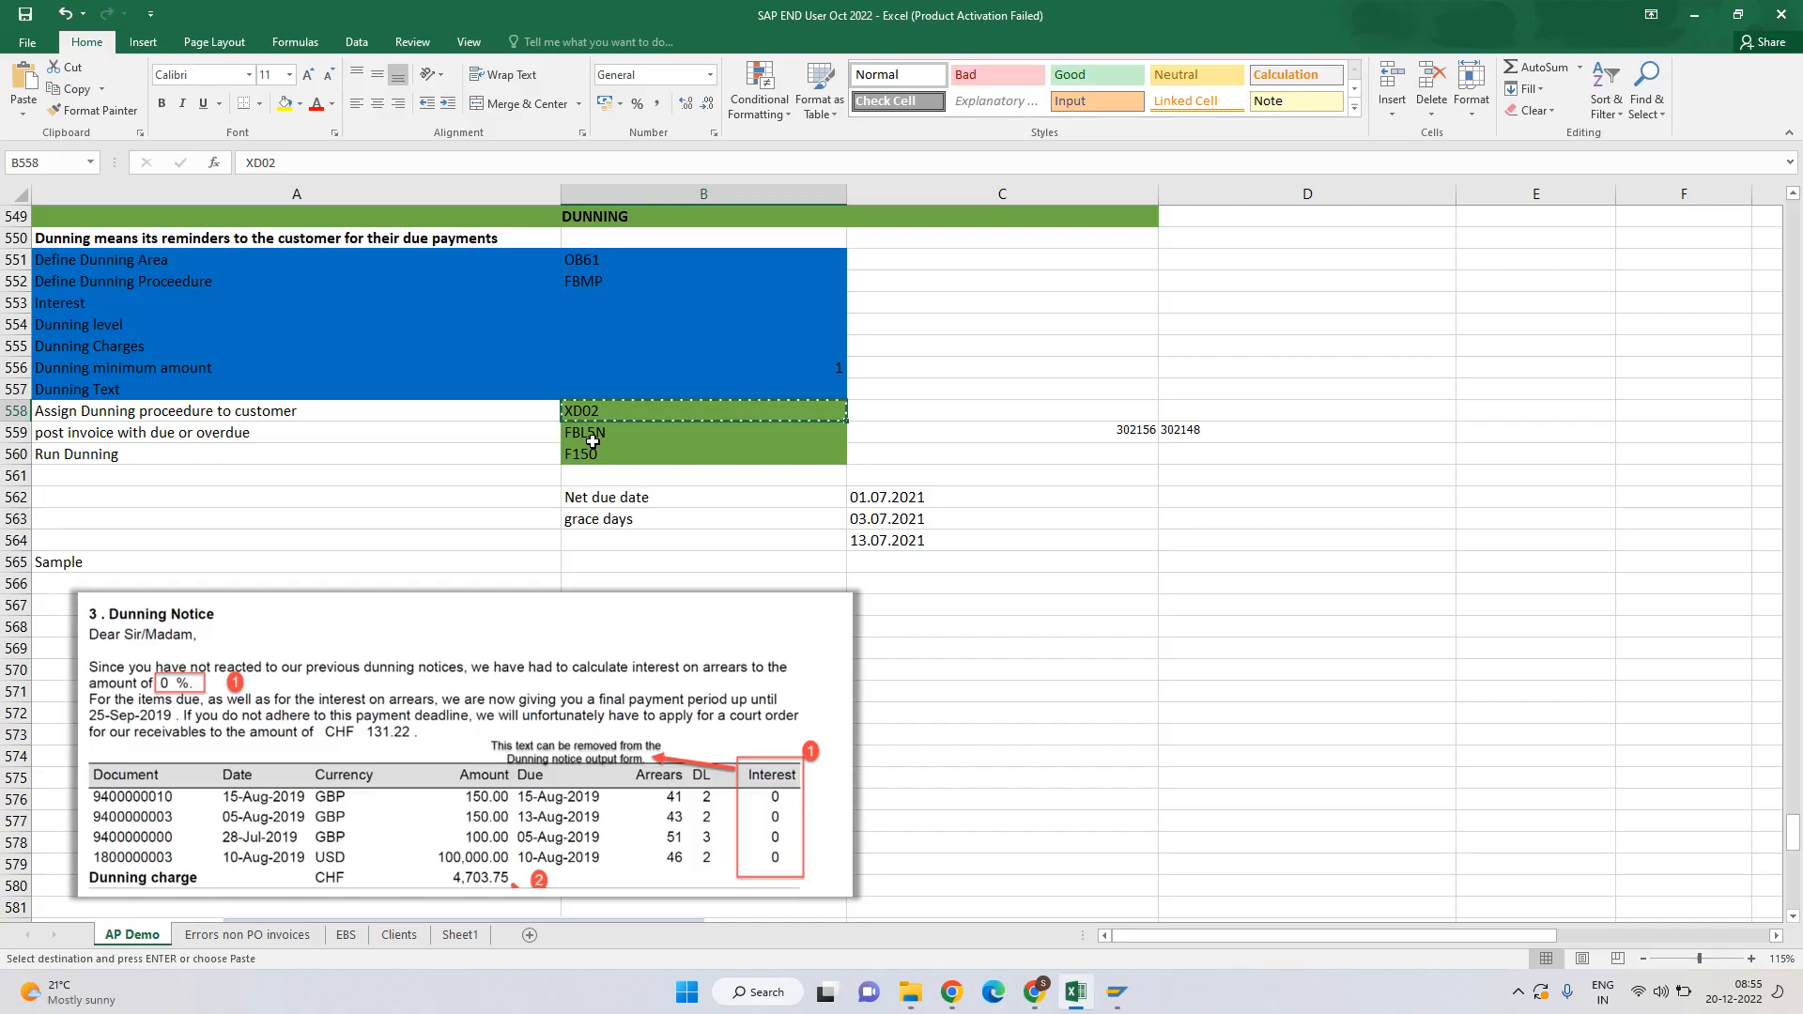
key(alt+Tab)
Back out to SAP Easy Access and start transaction XD02.
key(F3)
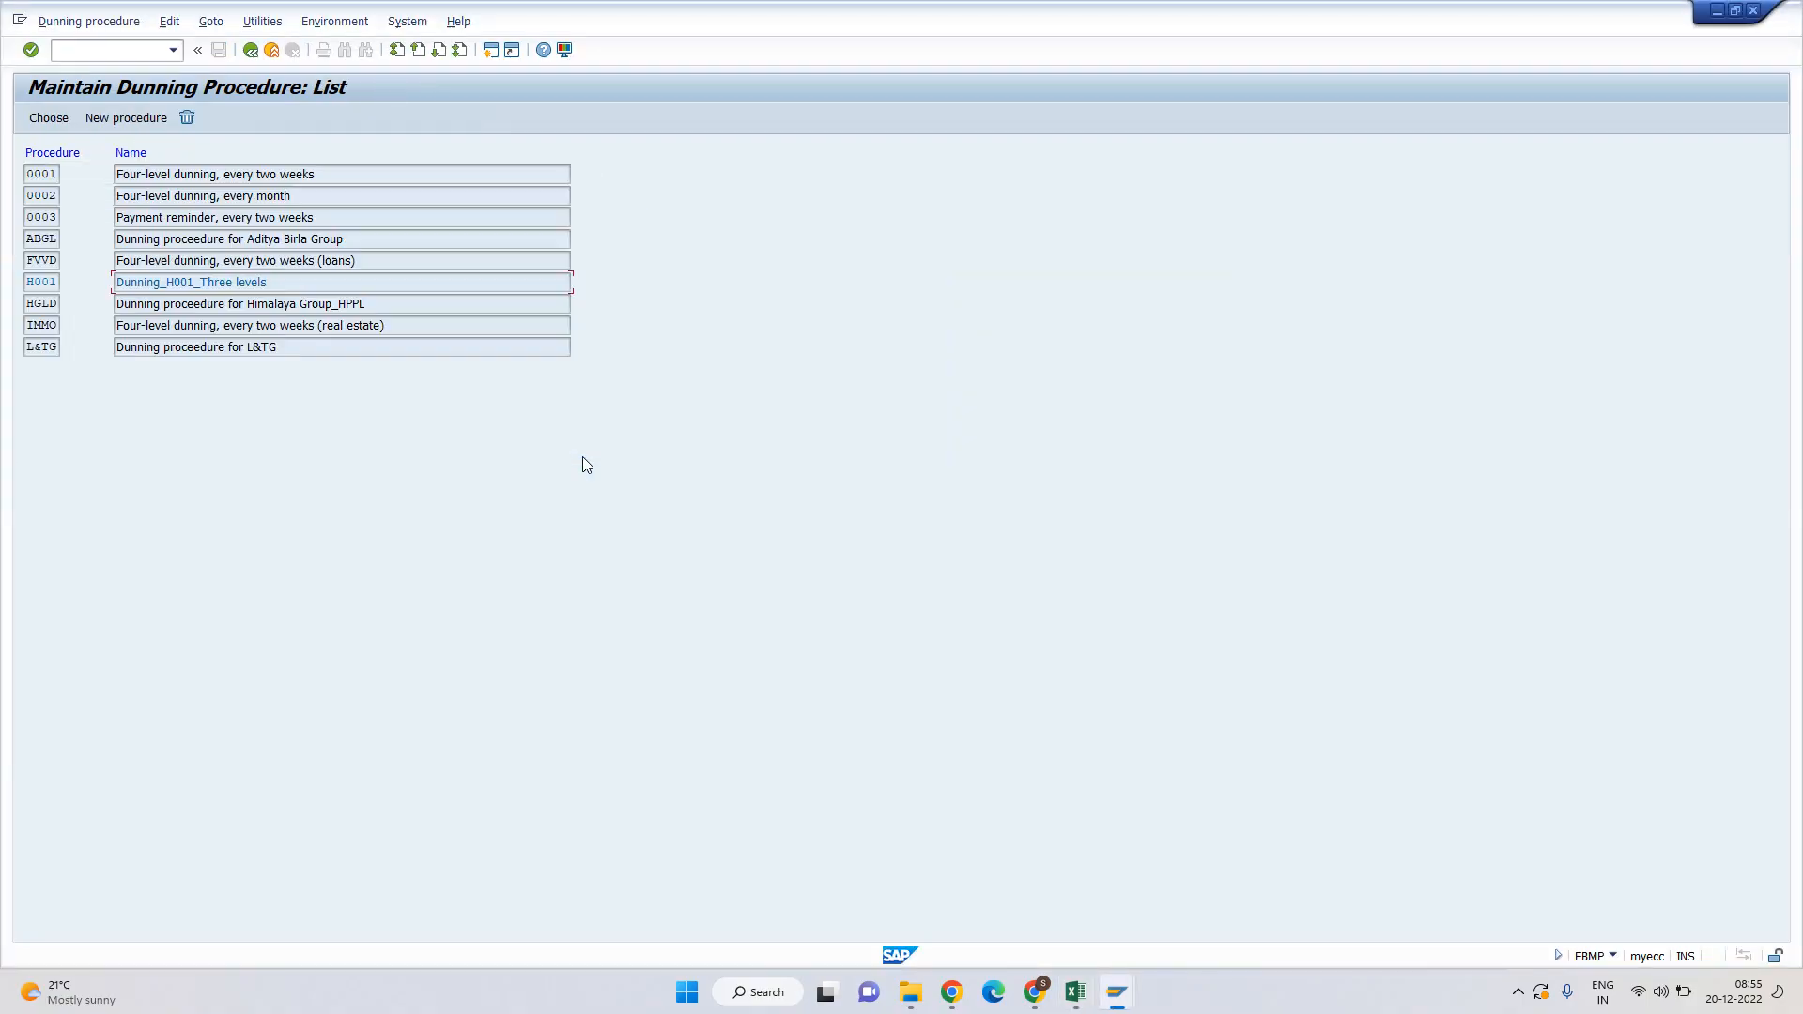
key(F3)
text(XD02)
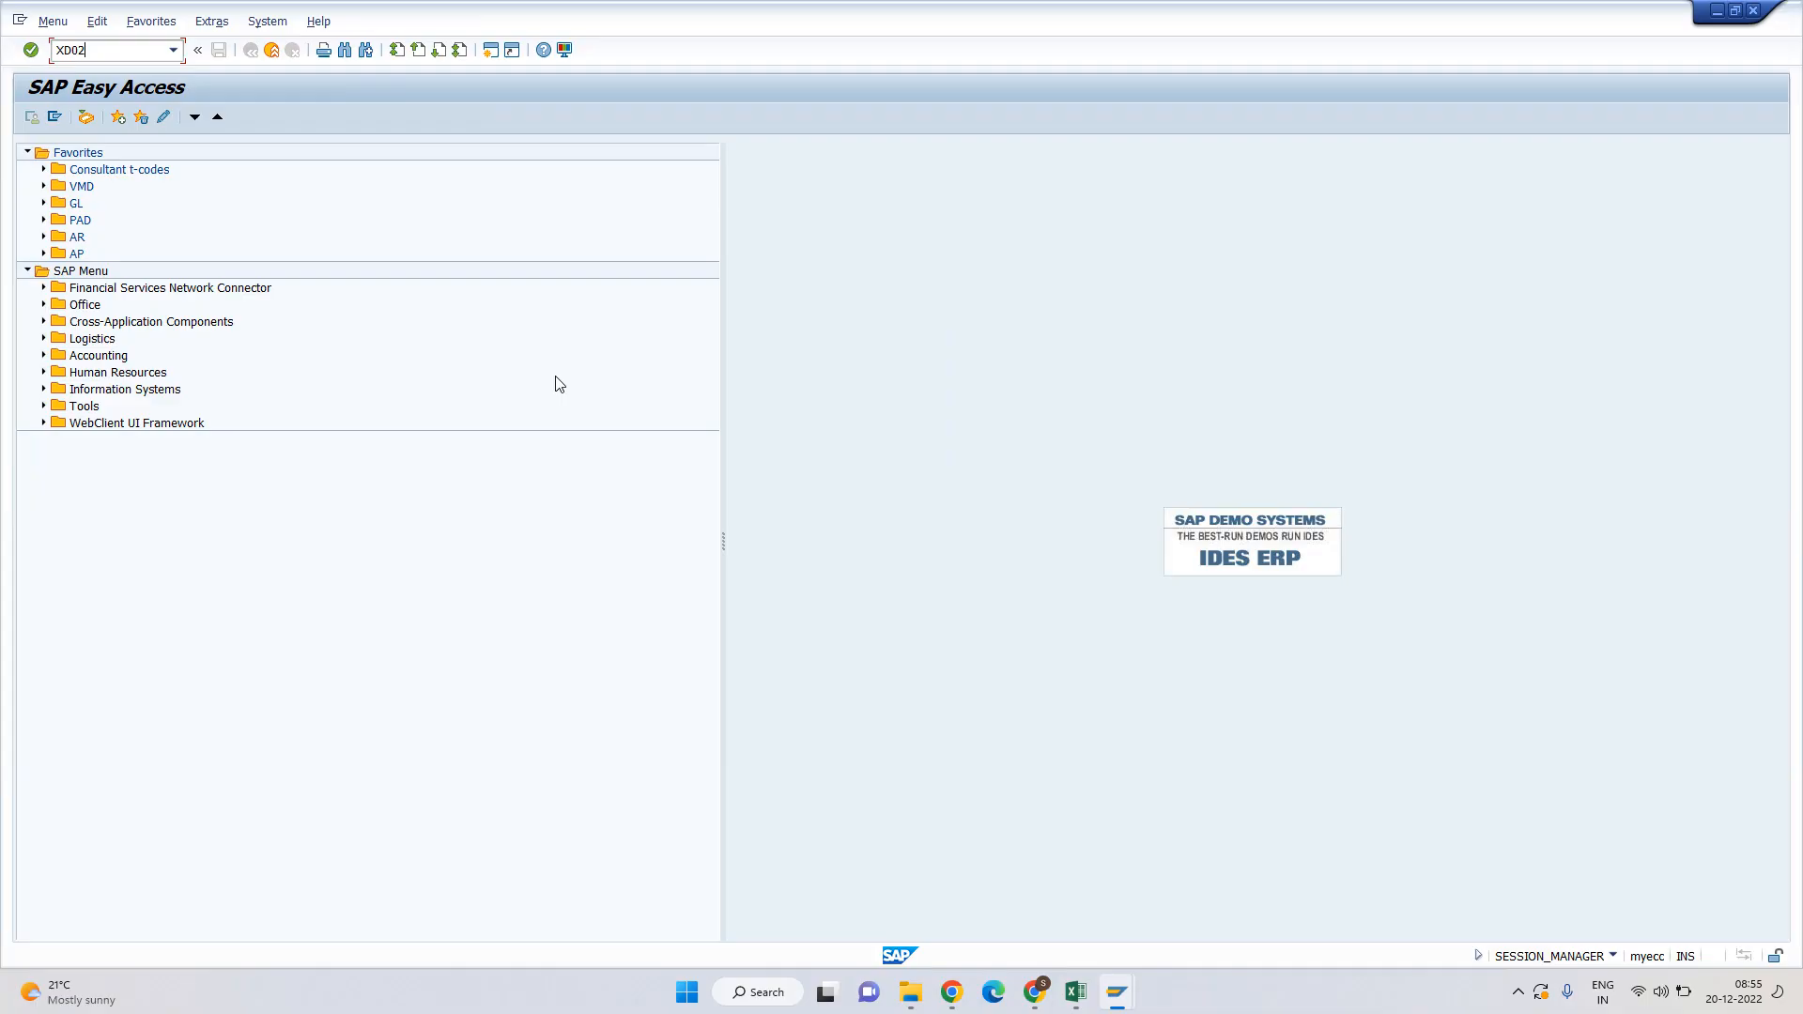
key(Return)
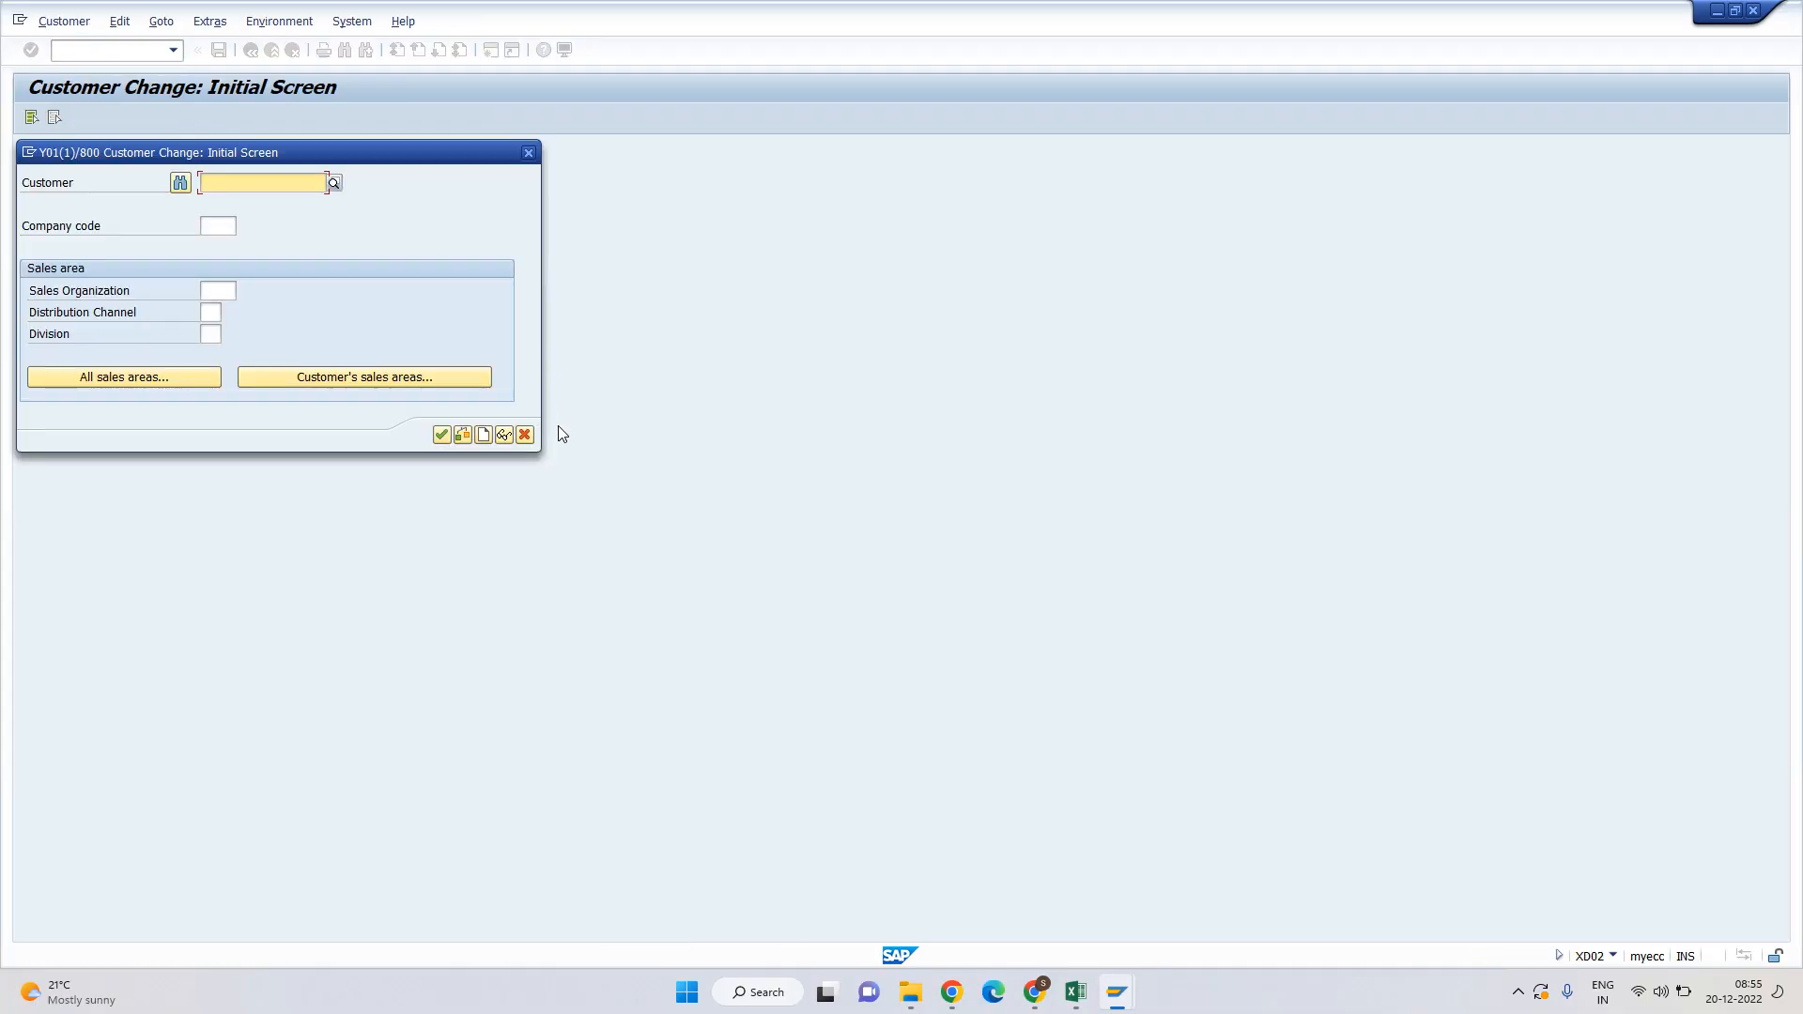
key(BackSpace)
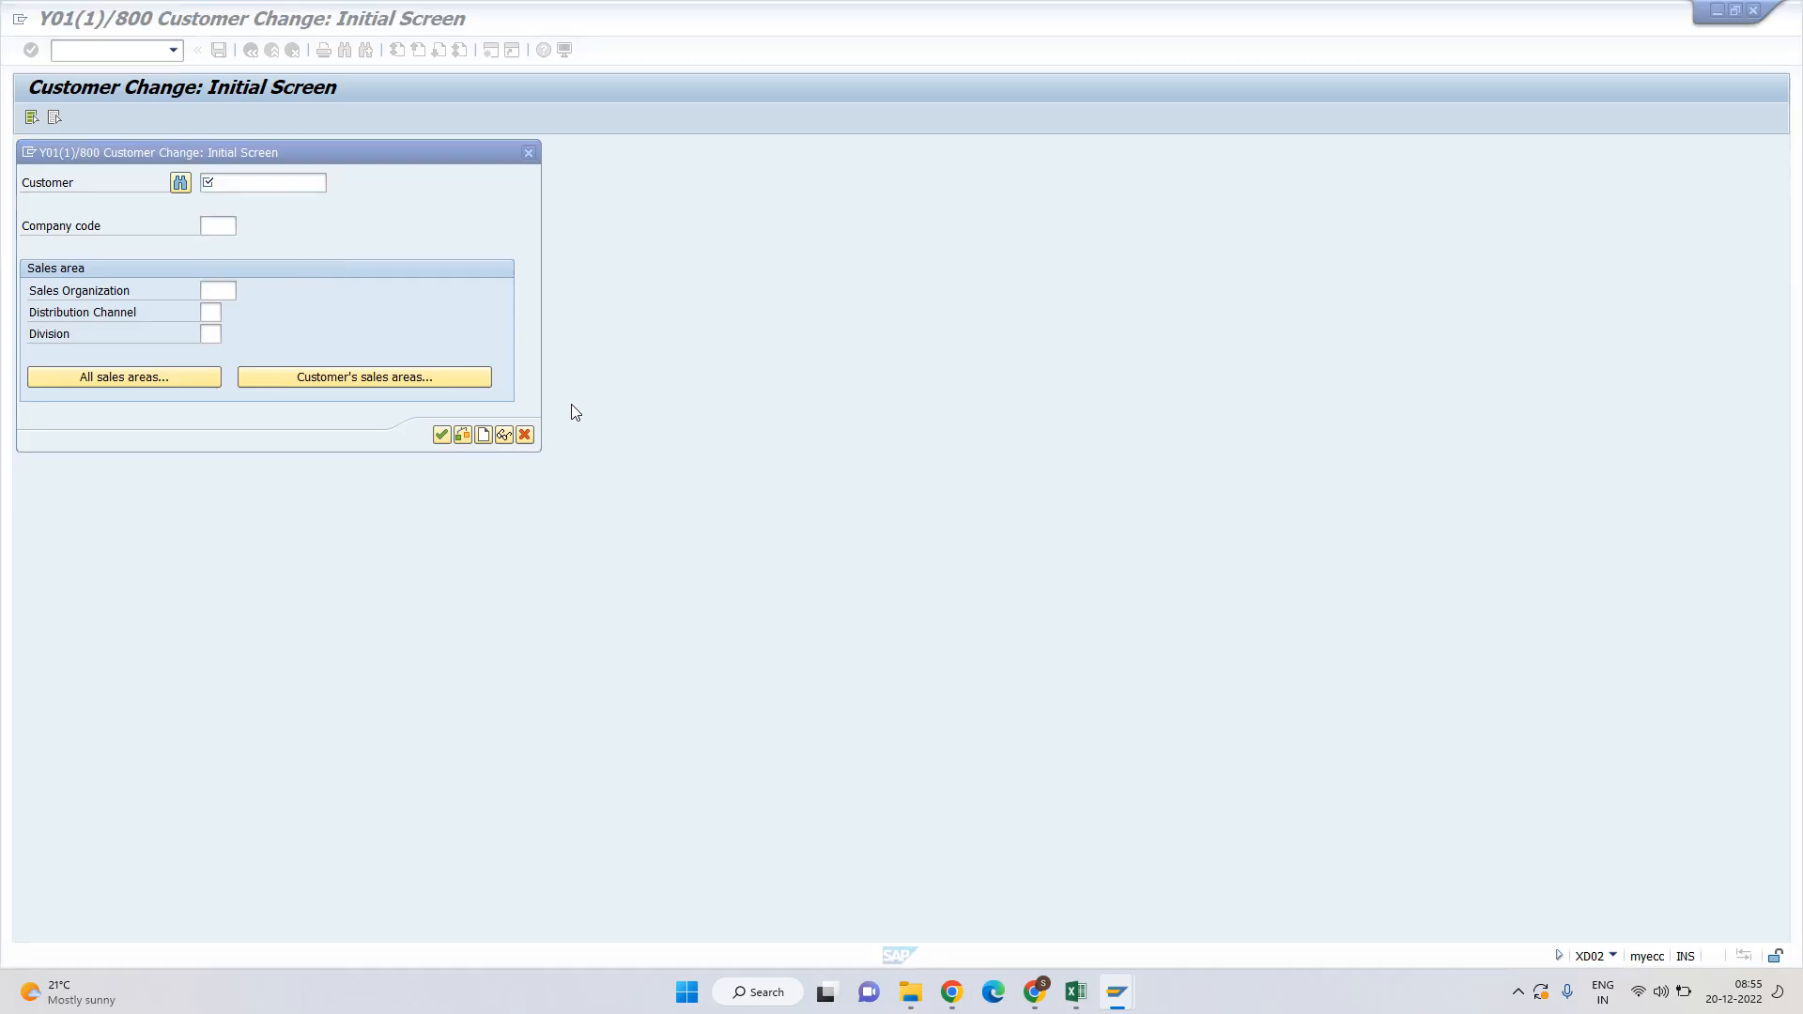
Copy the customer number from cell C488 in the Excel notes.
key(alt+Tab)
scroll(741, 485, up, 7)
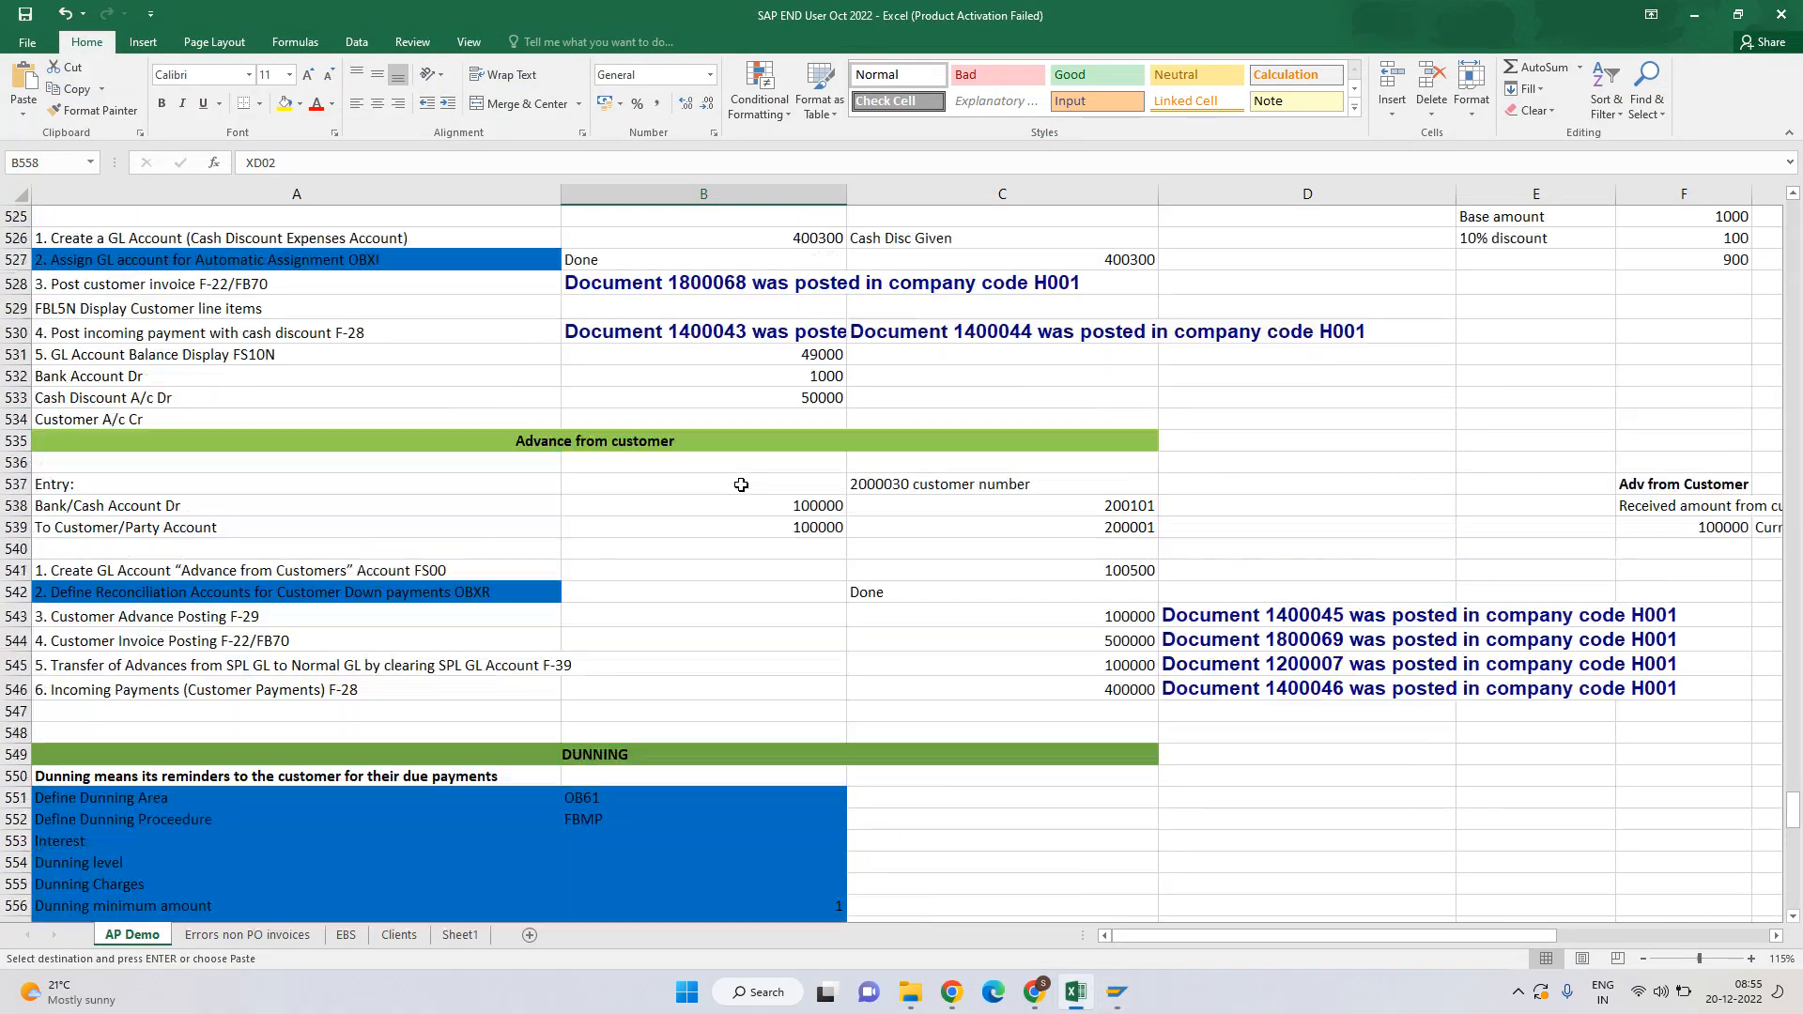
scroll(741, 484, up, 7)
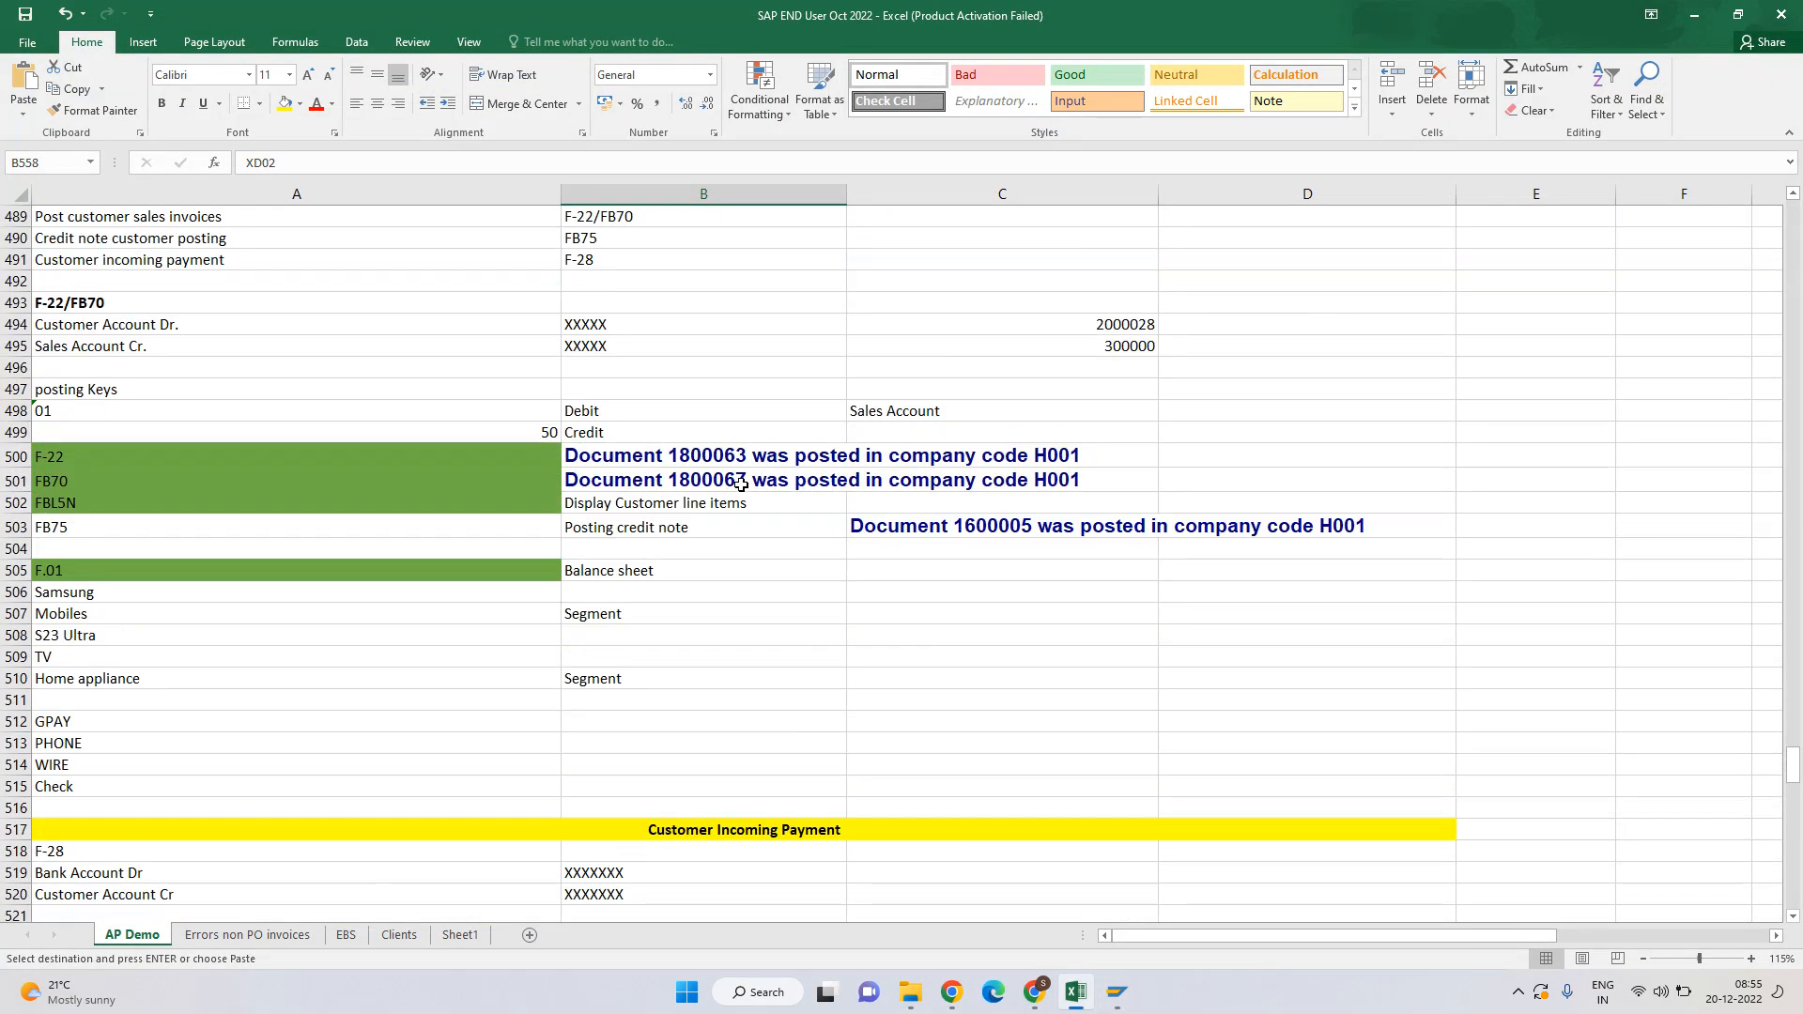
scroll(941, 370, up, 3)
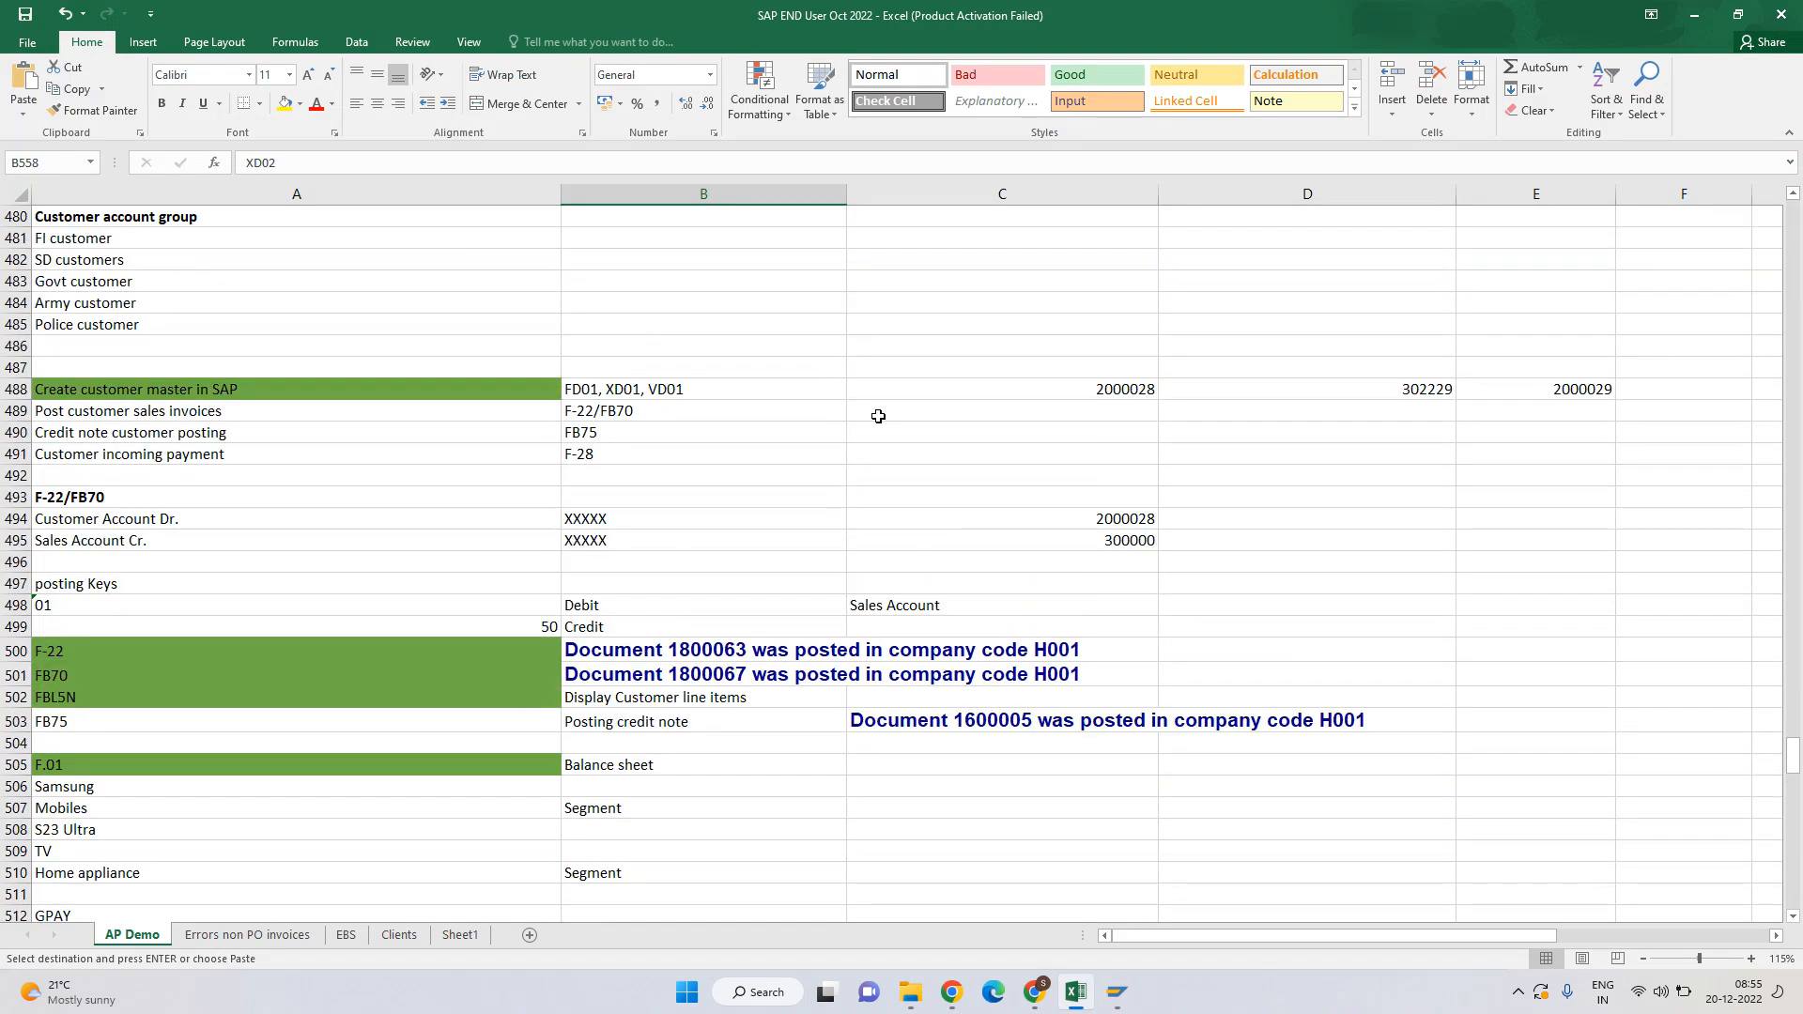
click(1092, 384)
key(ctrl+c)
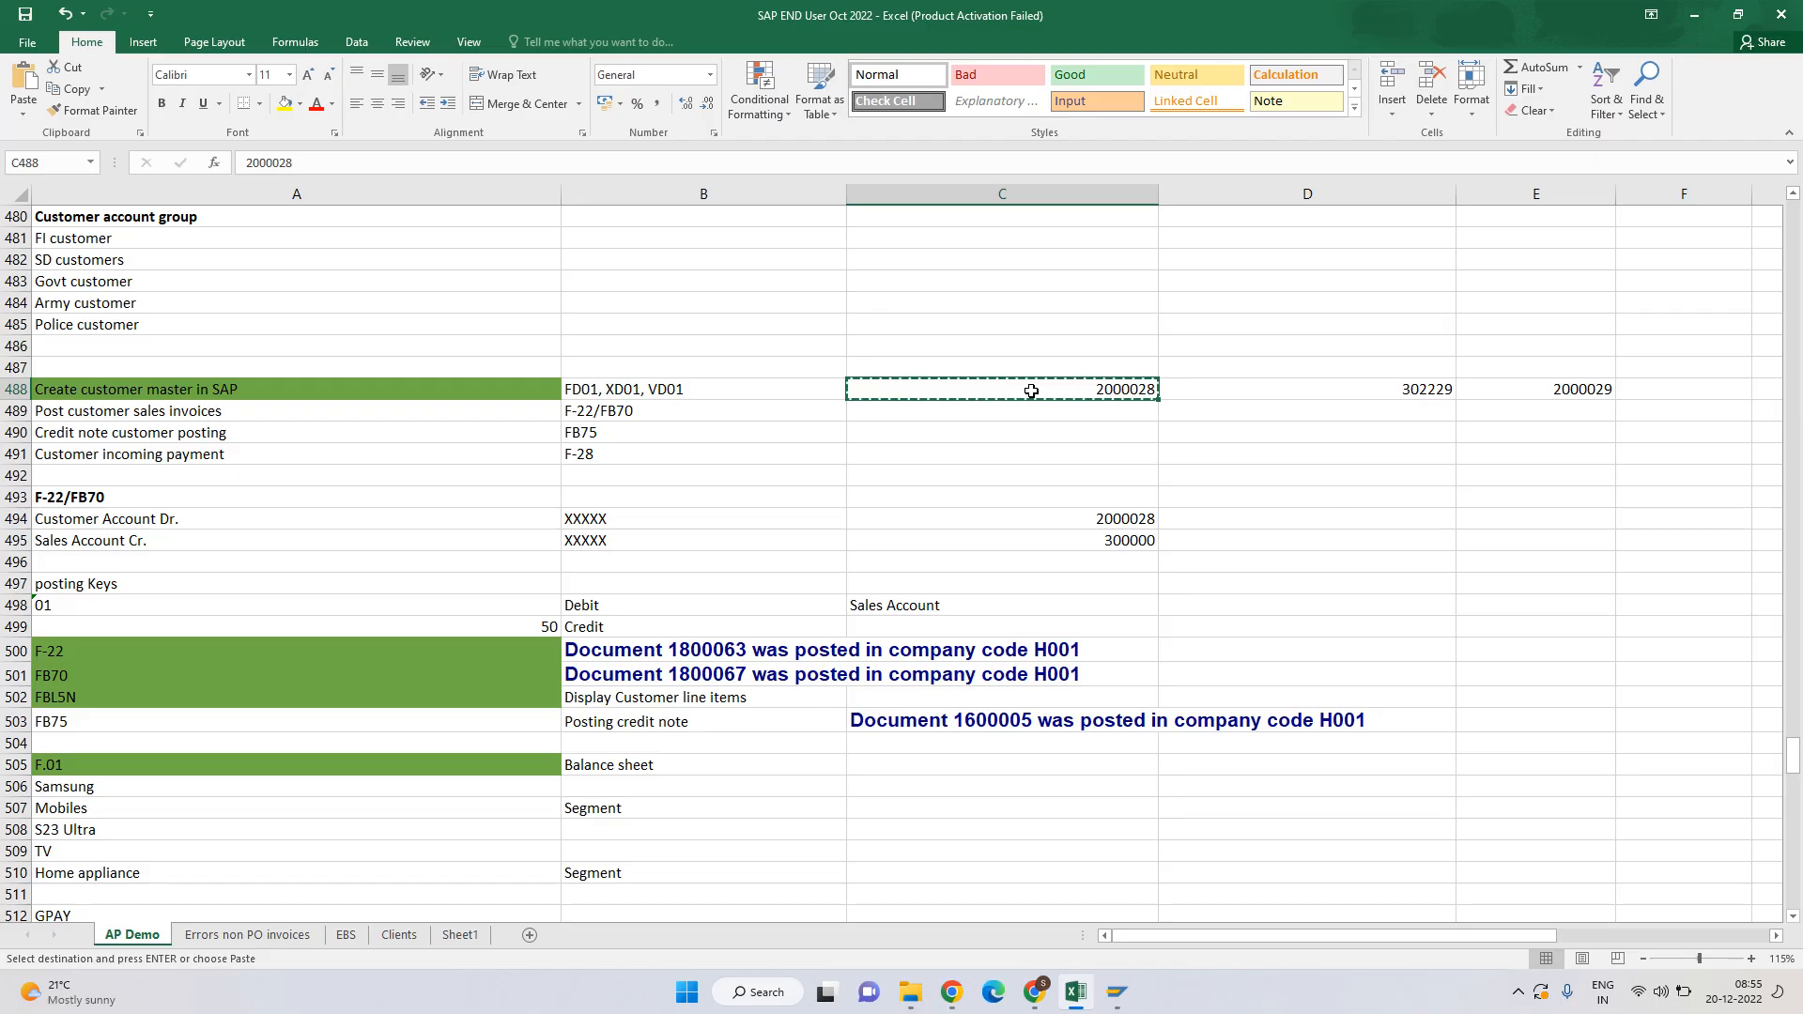
click(1029, 994)
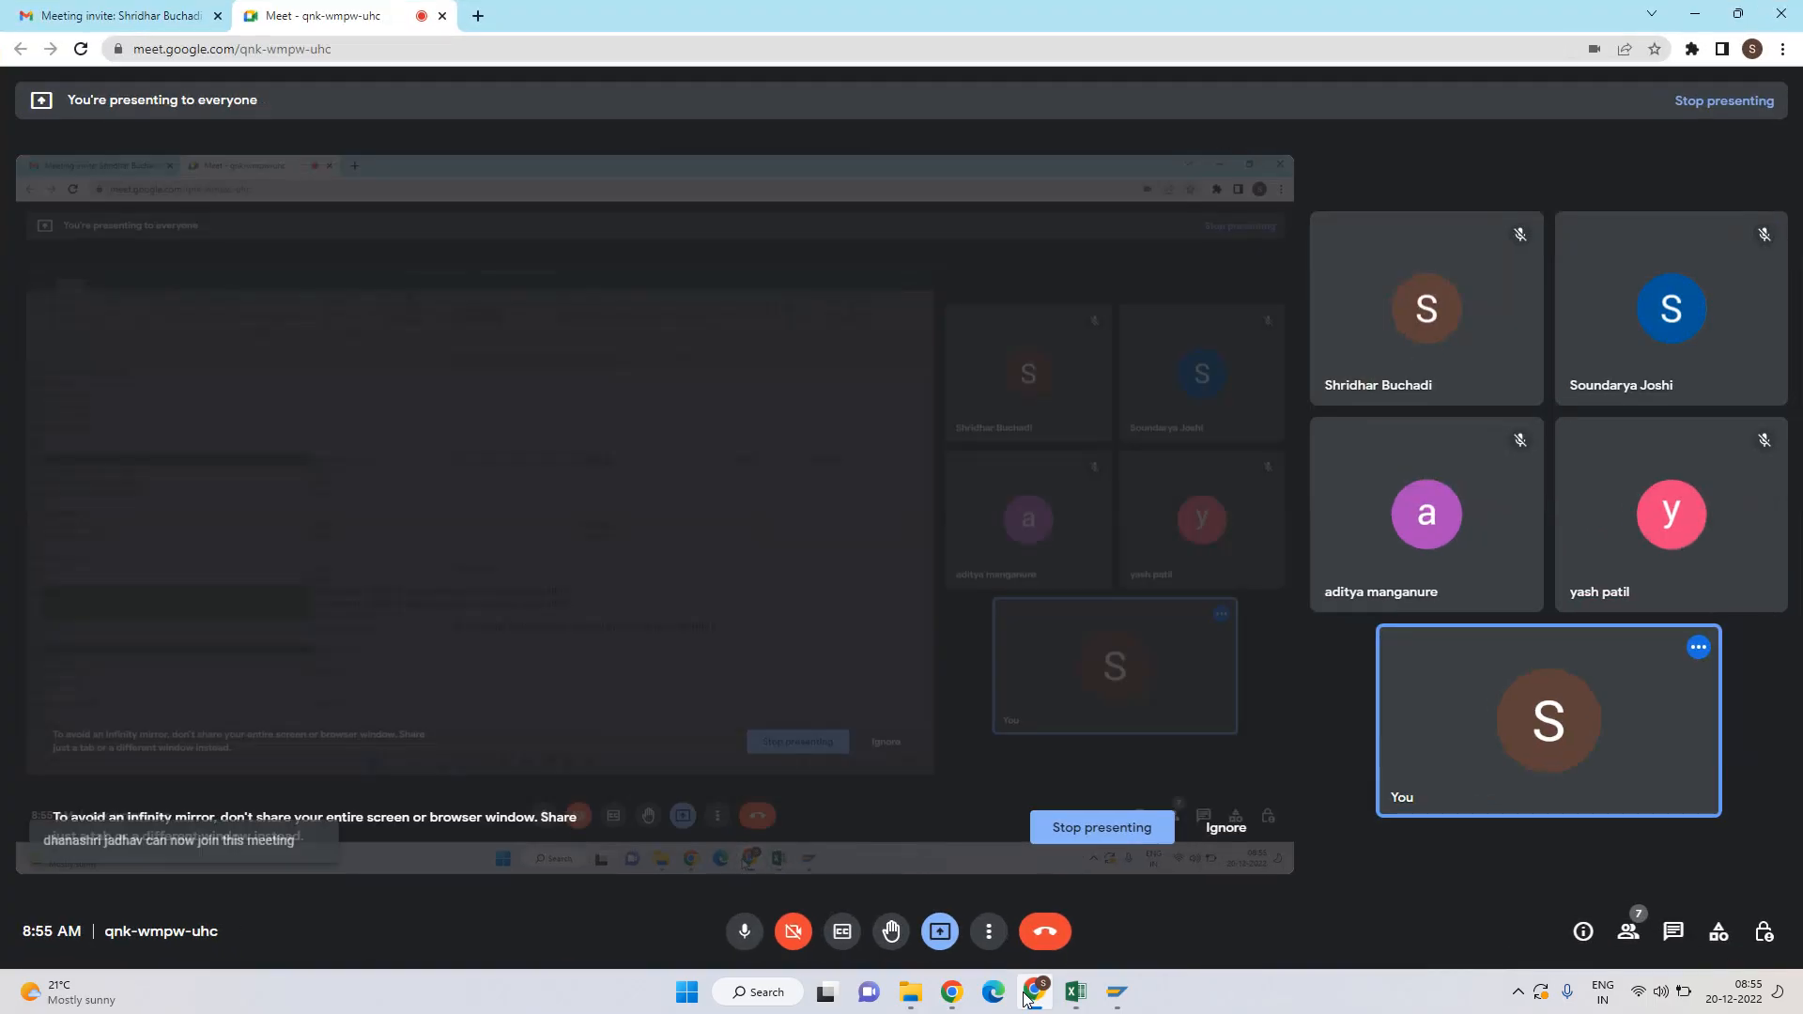
click(1029, 993)
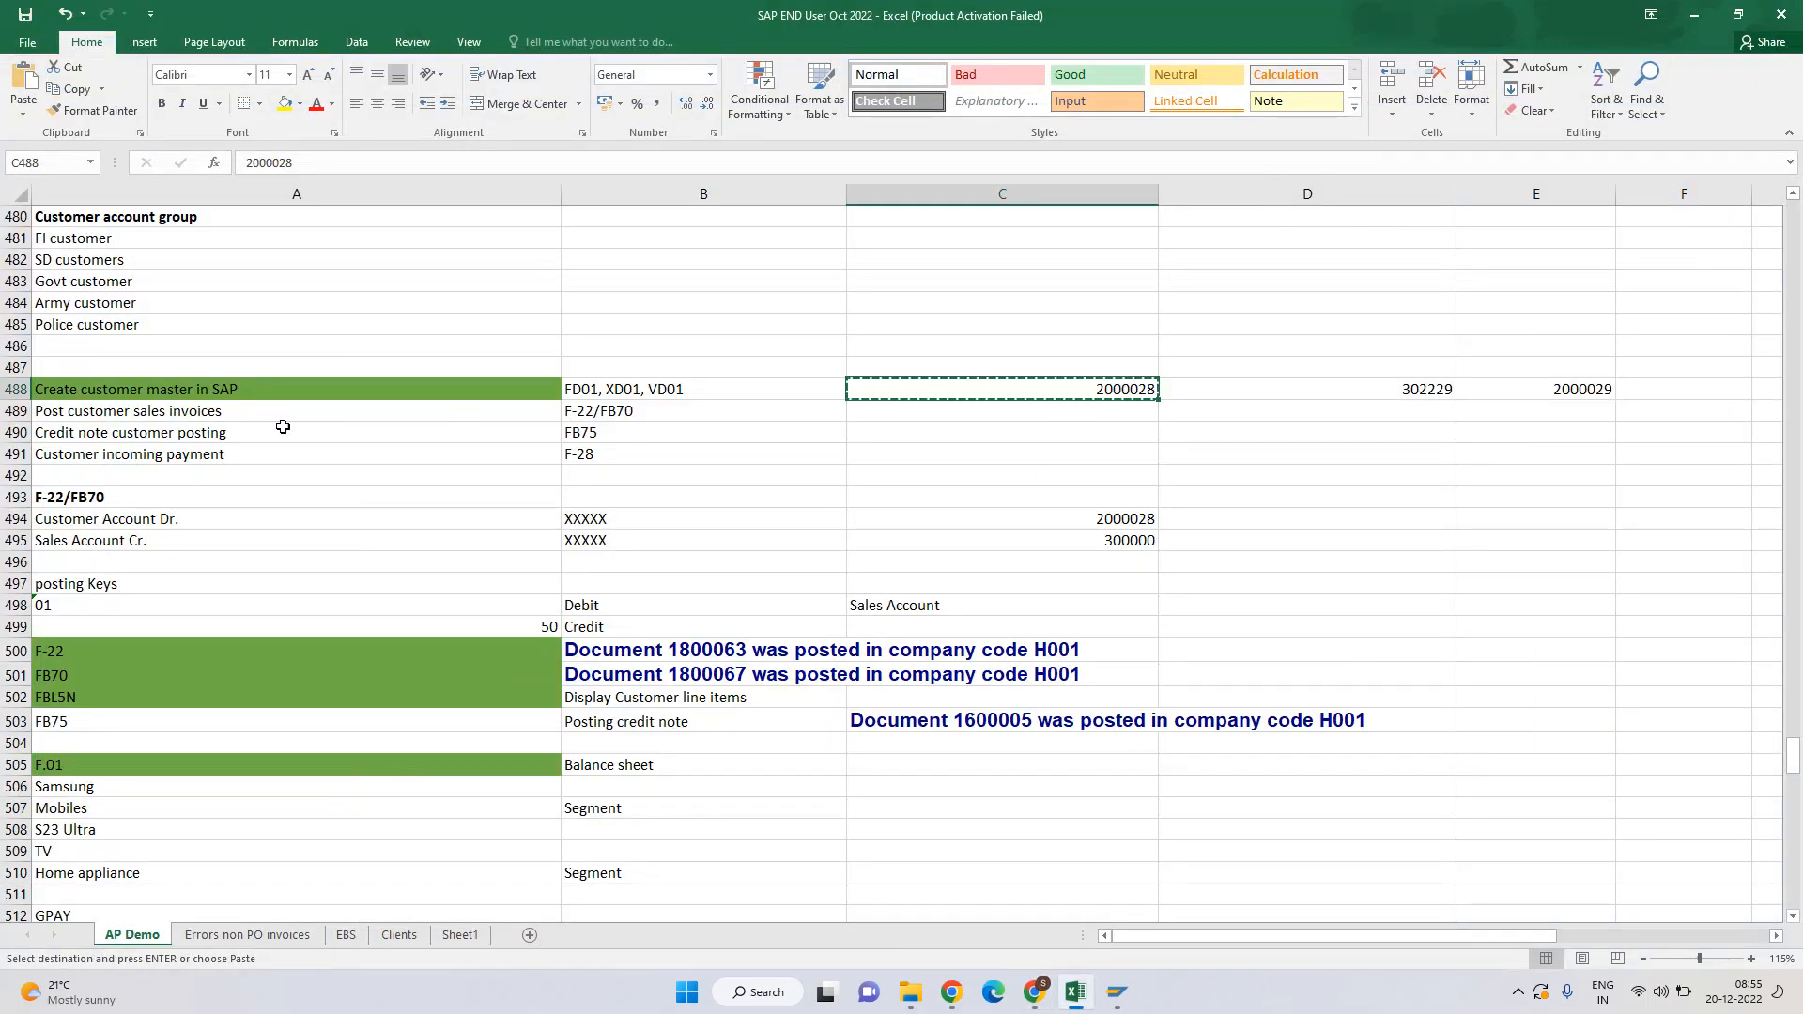
drag(994, 391, 1153, 389)
Open the copied customer in XD02 for company code H001.
key(super+Tab)
click(1175, 415)
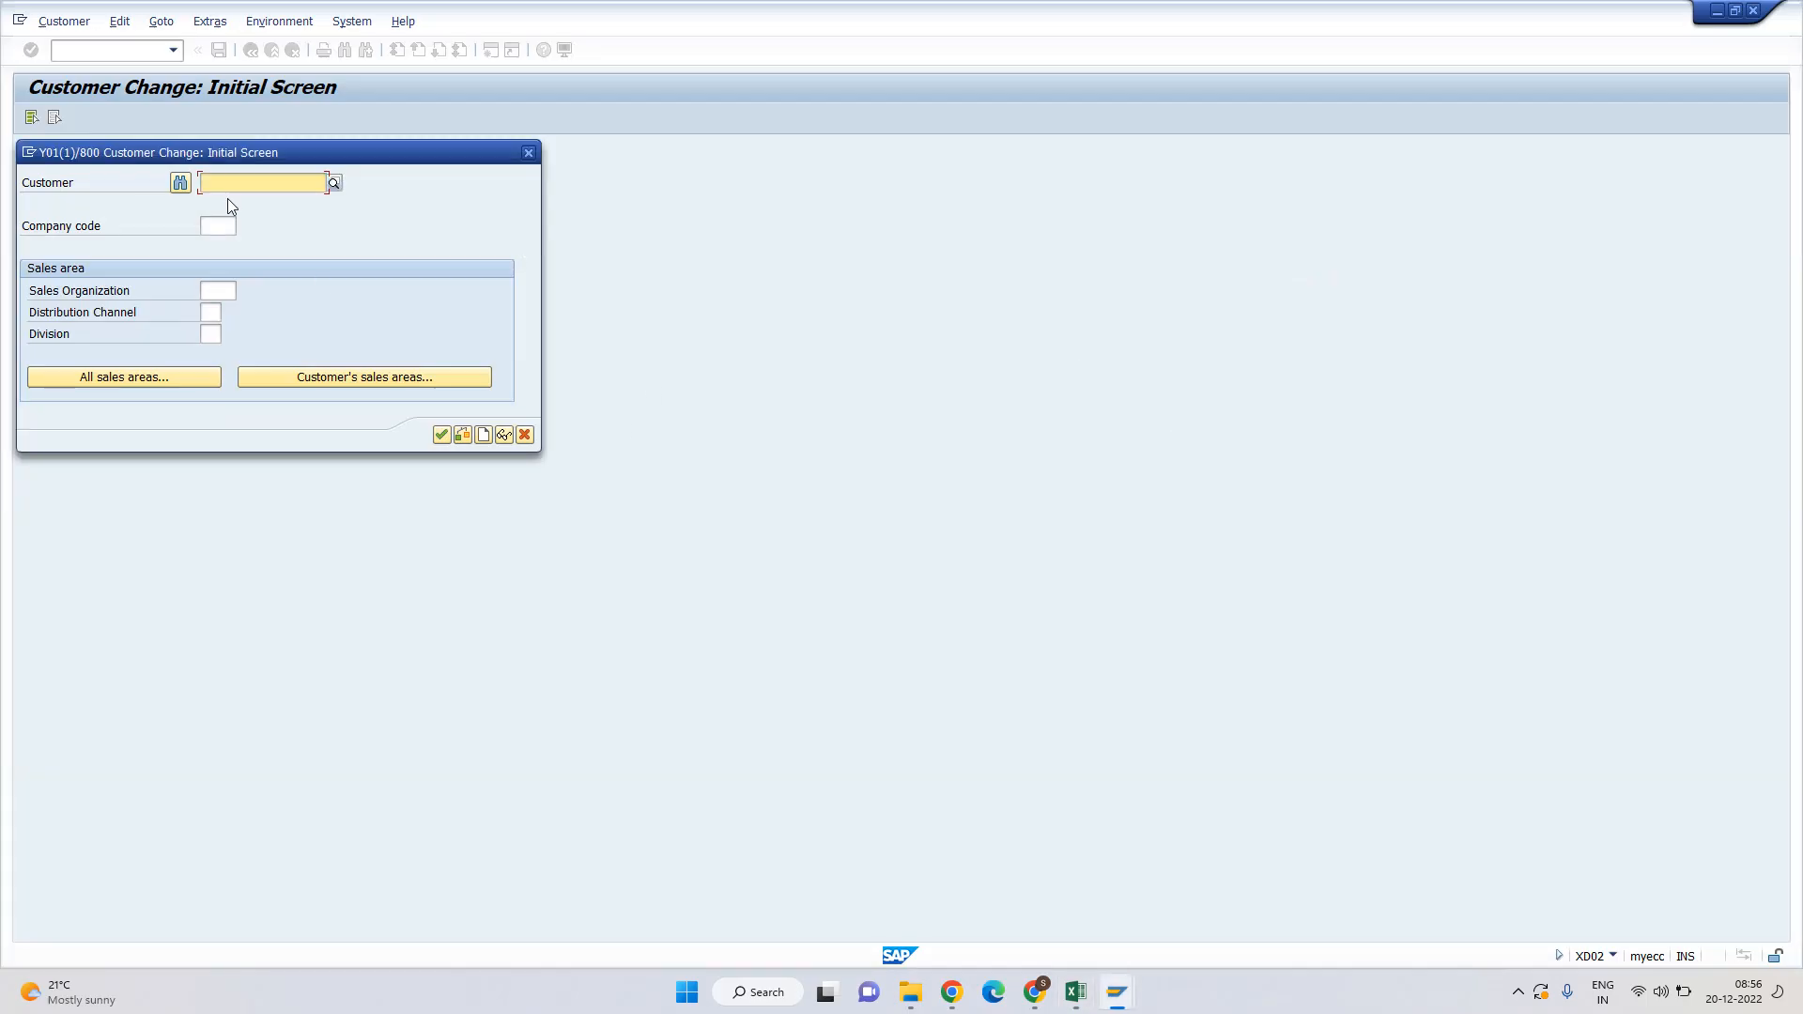
key(Tab)
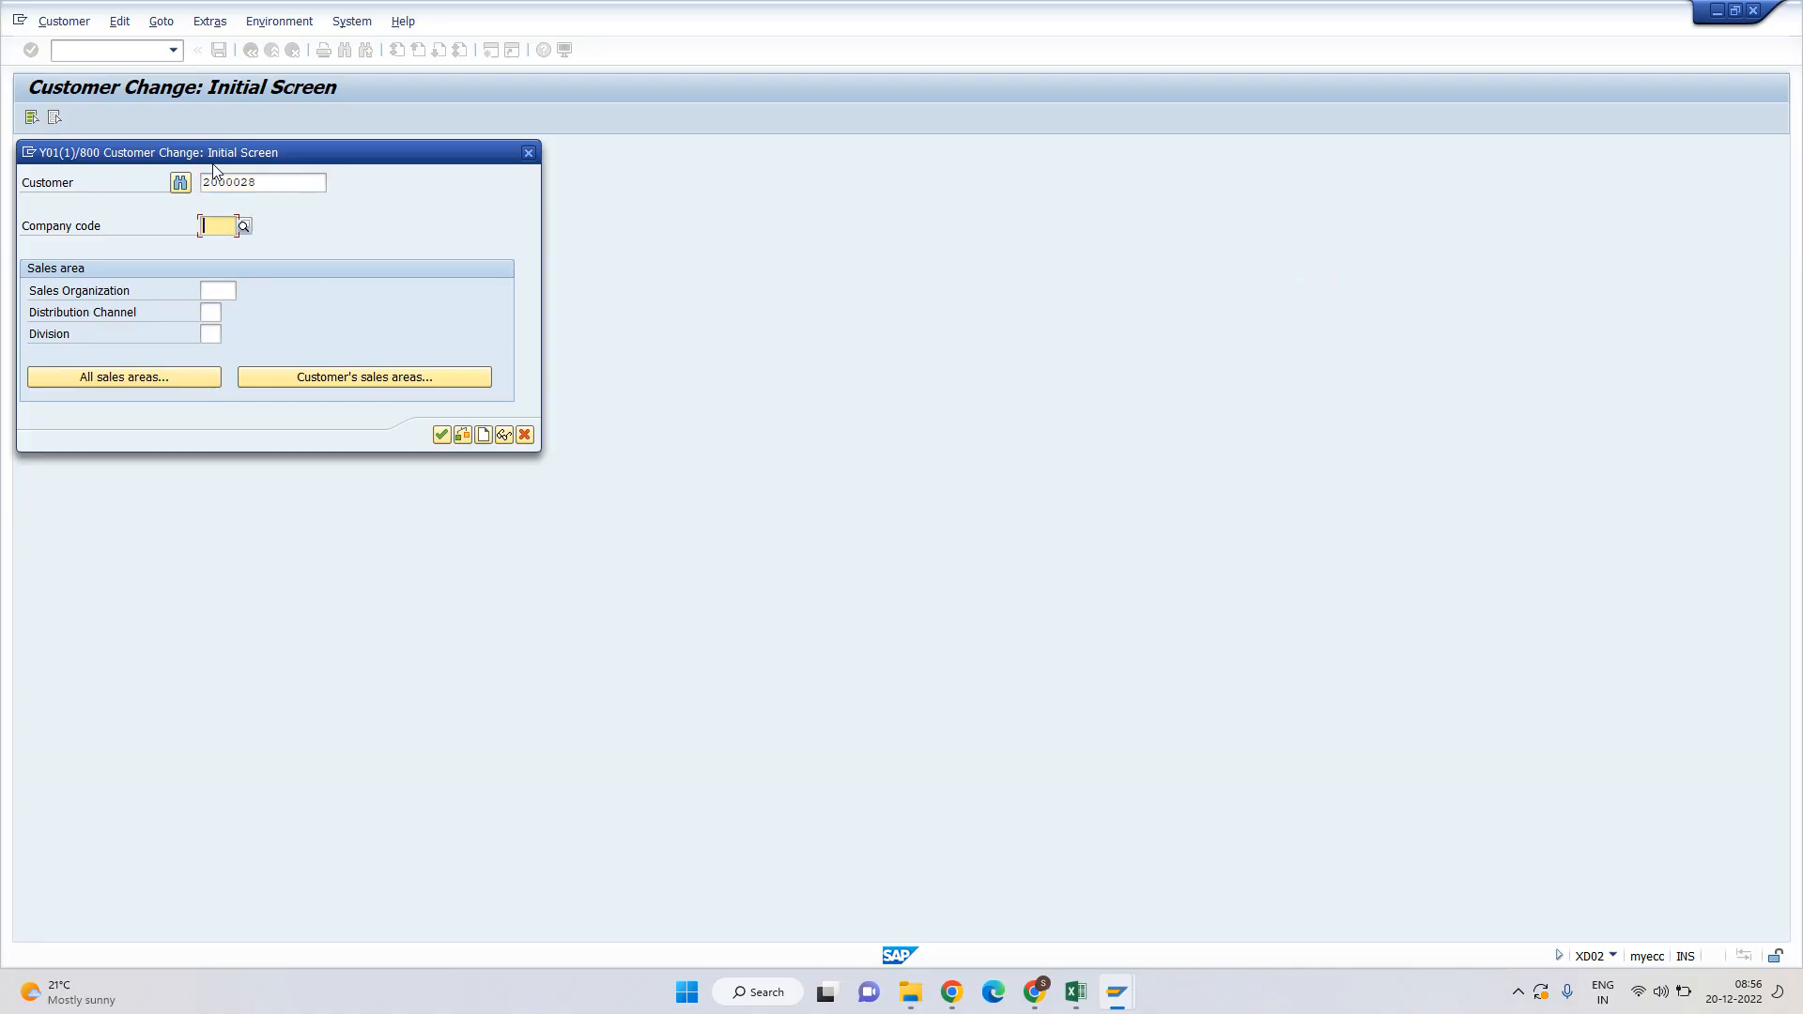
key(BackSpace)
key(Return)
key(Return)
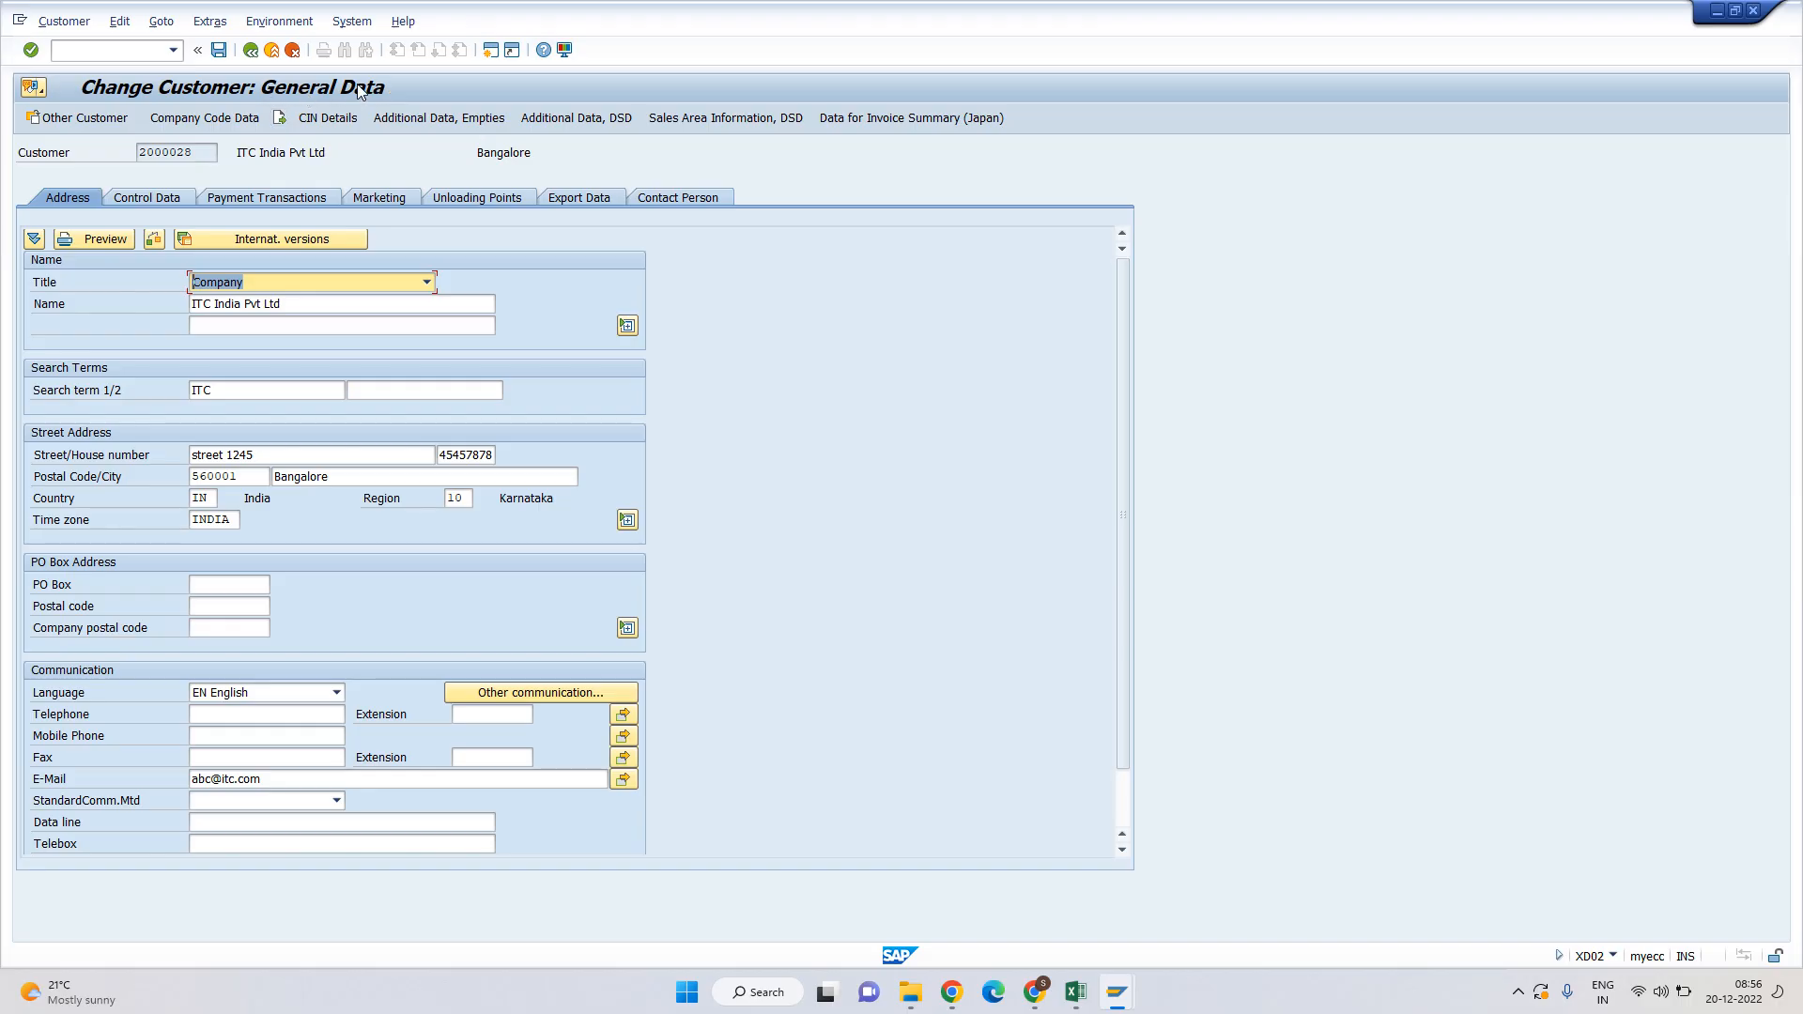
Verify the Correspondence data shows dunning procedure H001, then exit without saving.
click(203, 120)
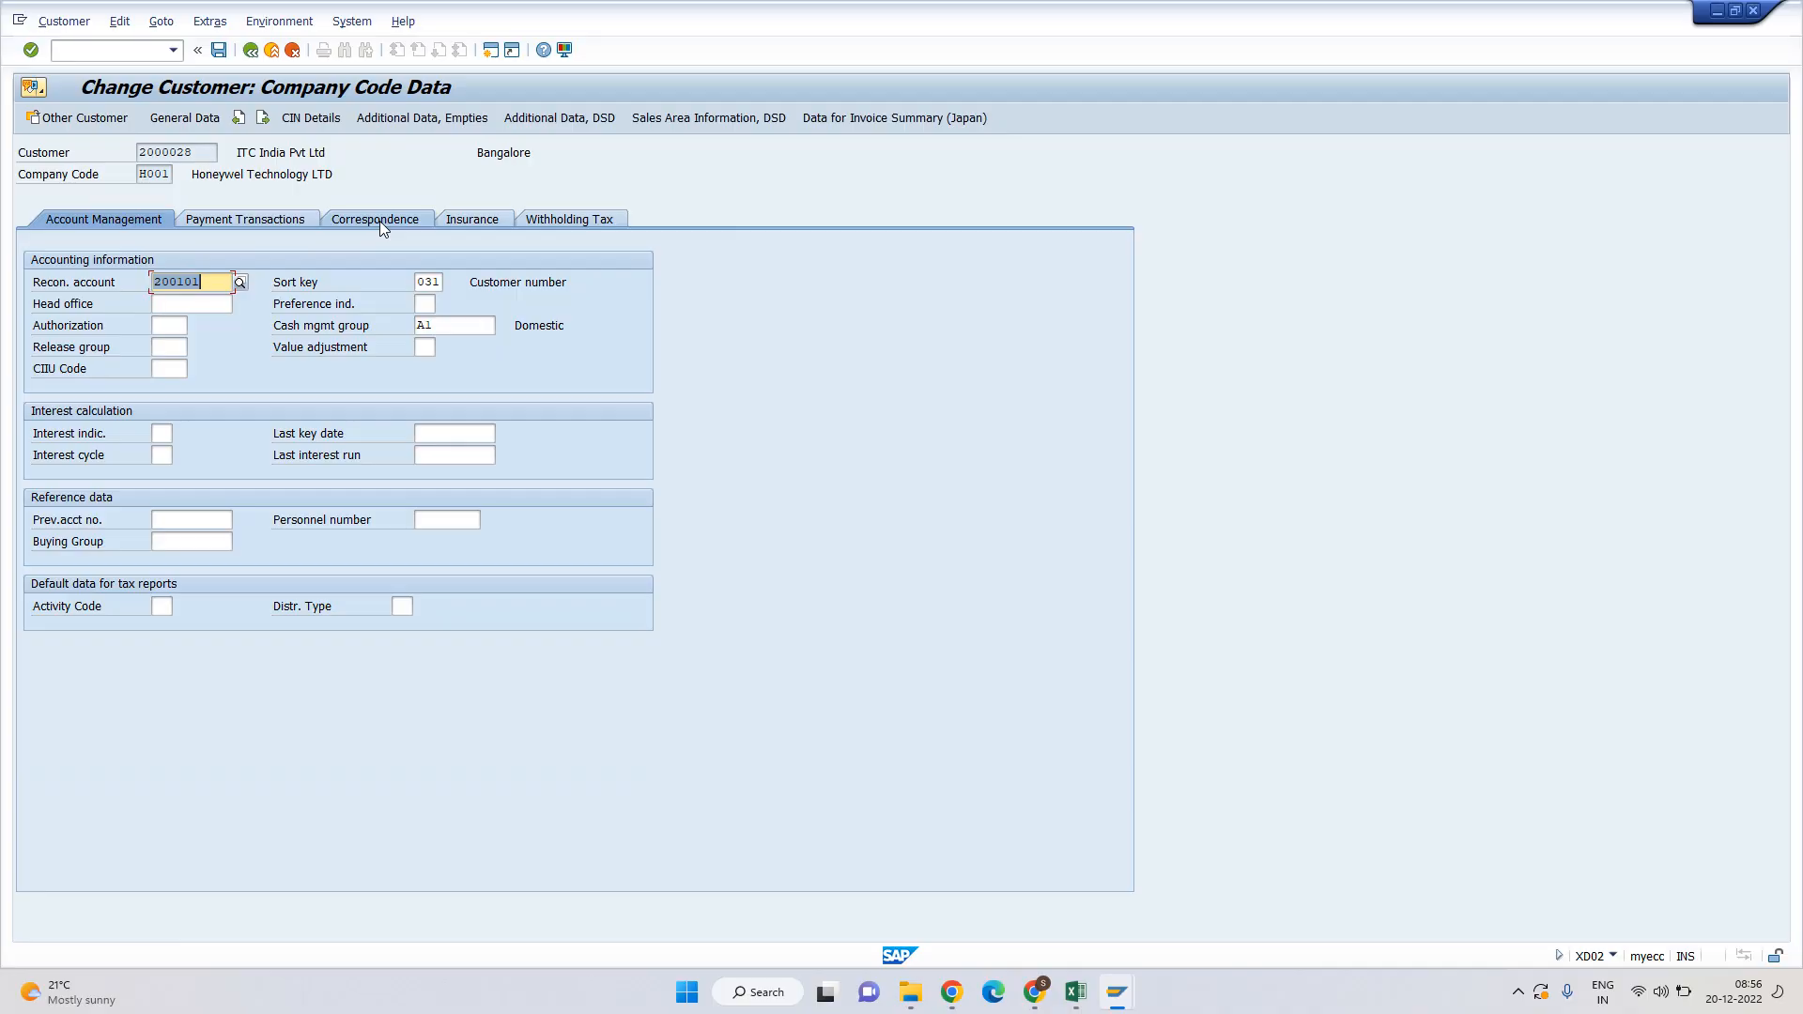
click(379, 222)
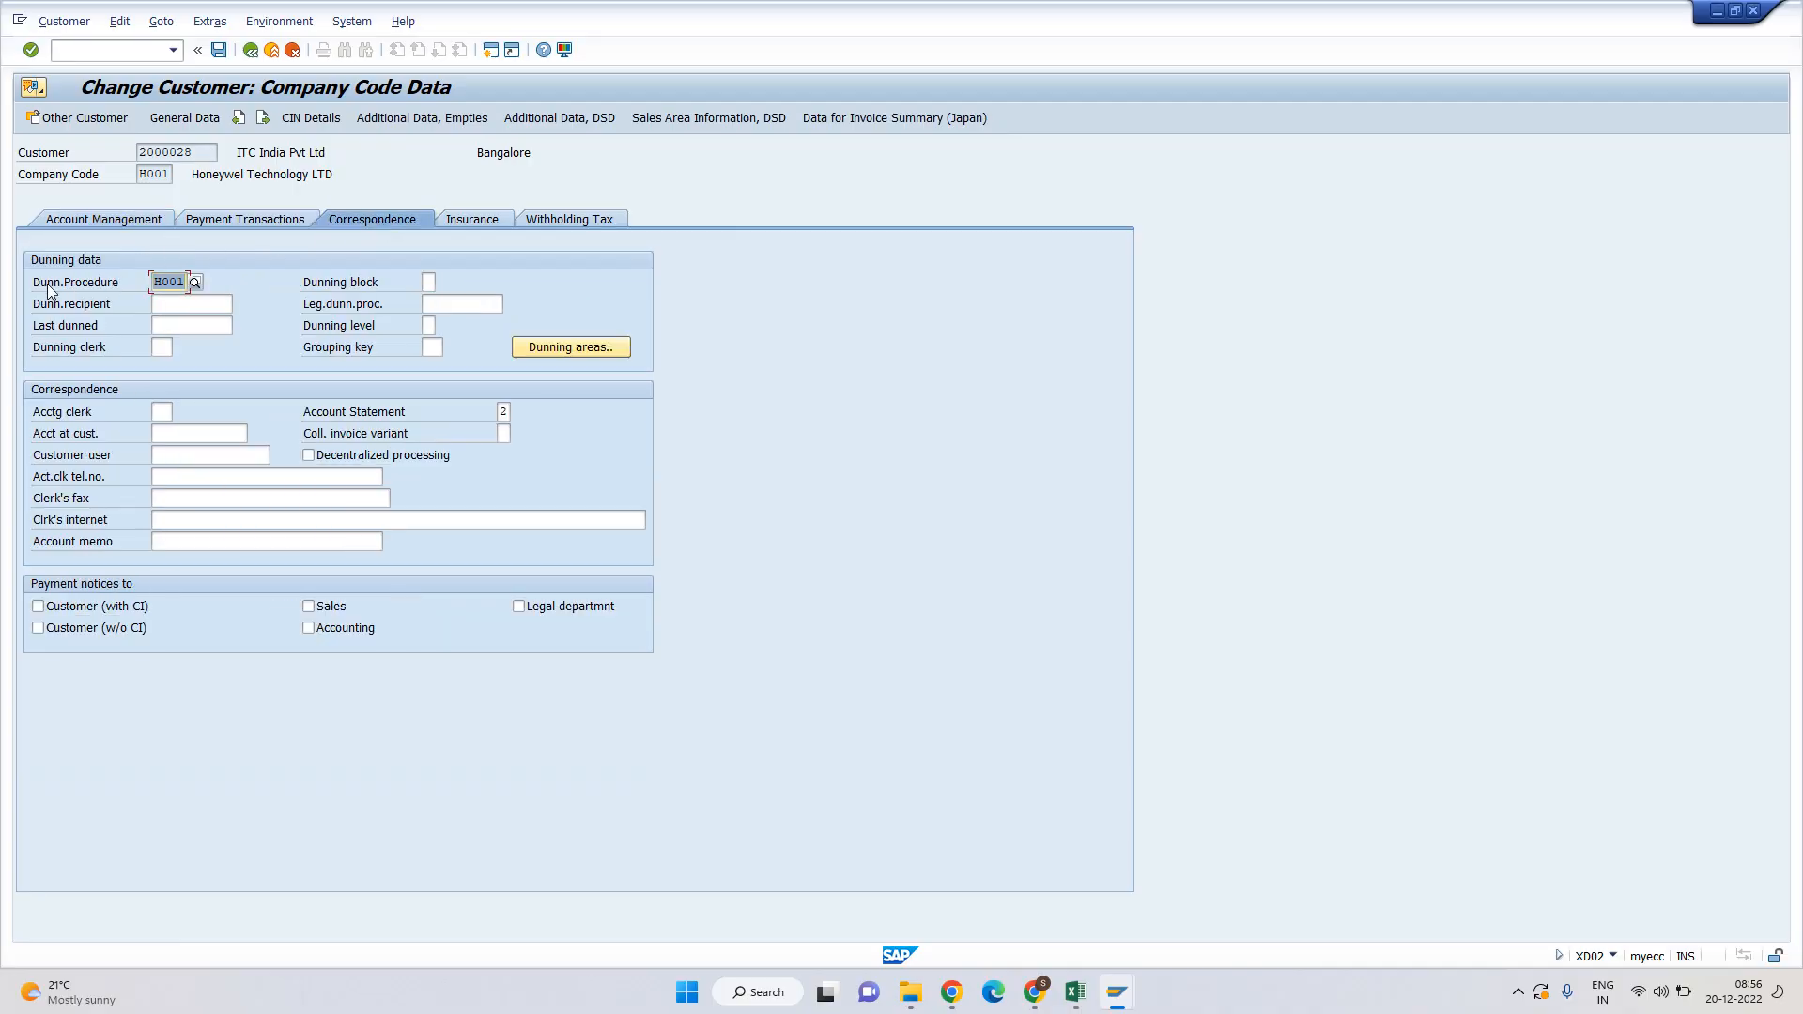
drag(35, 282, 187, 283)
click(159, 282)
click(188, 282)
key(F3)
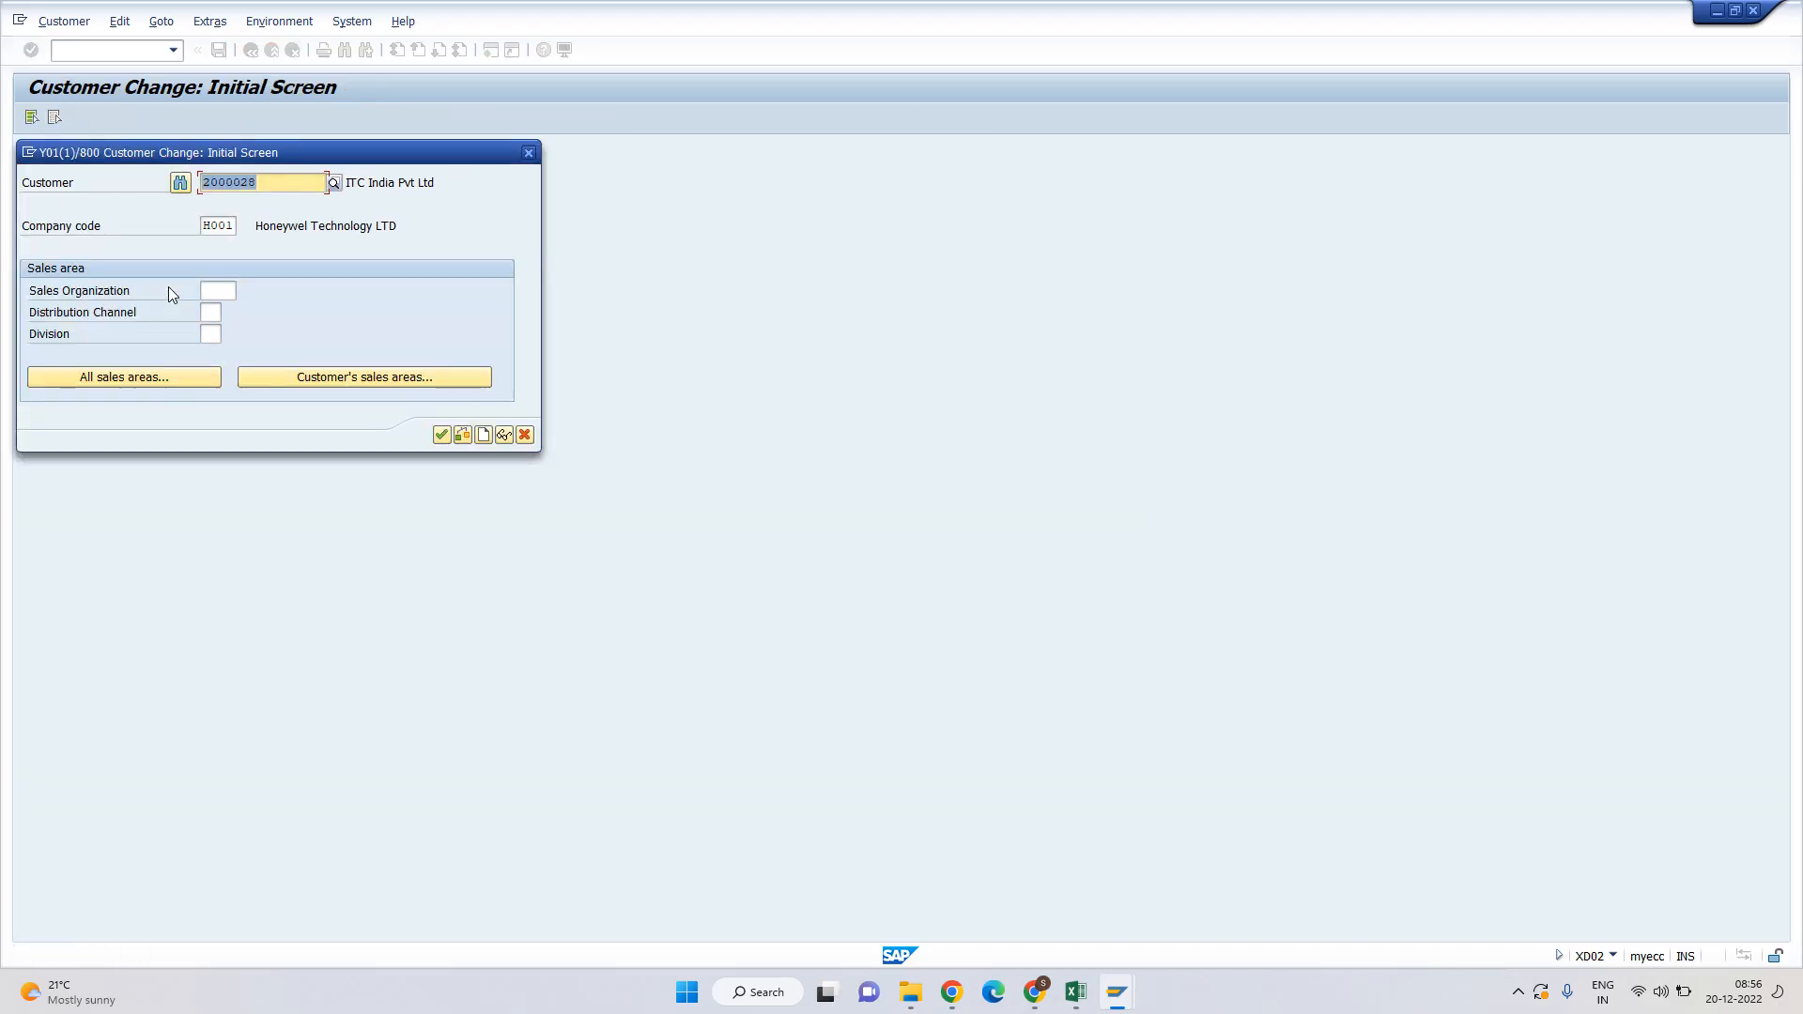
click(529, 152)
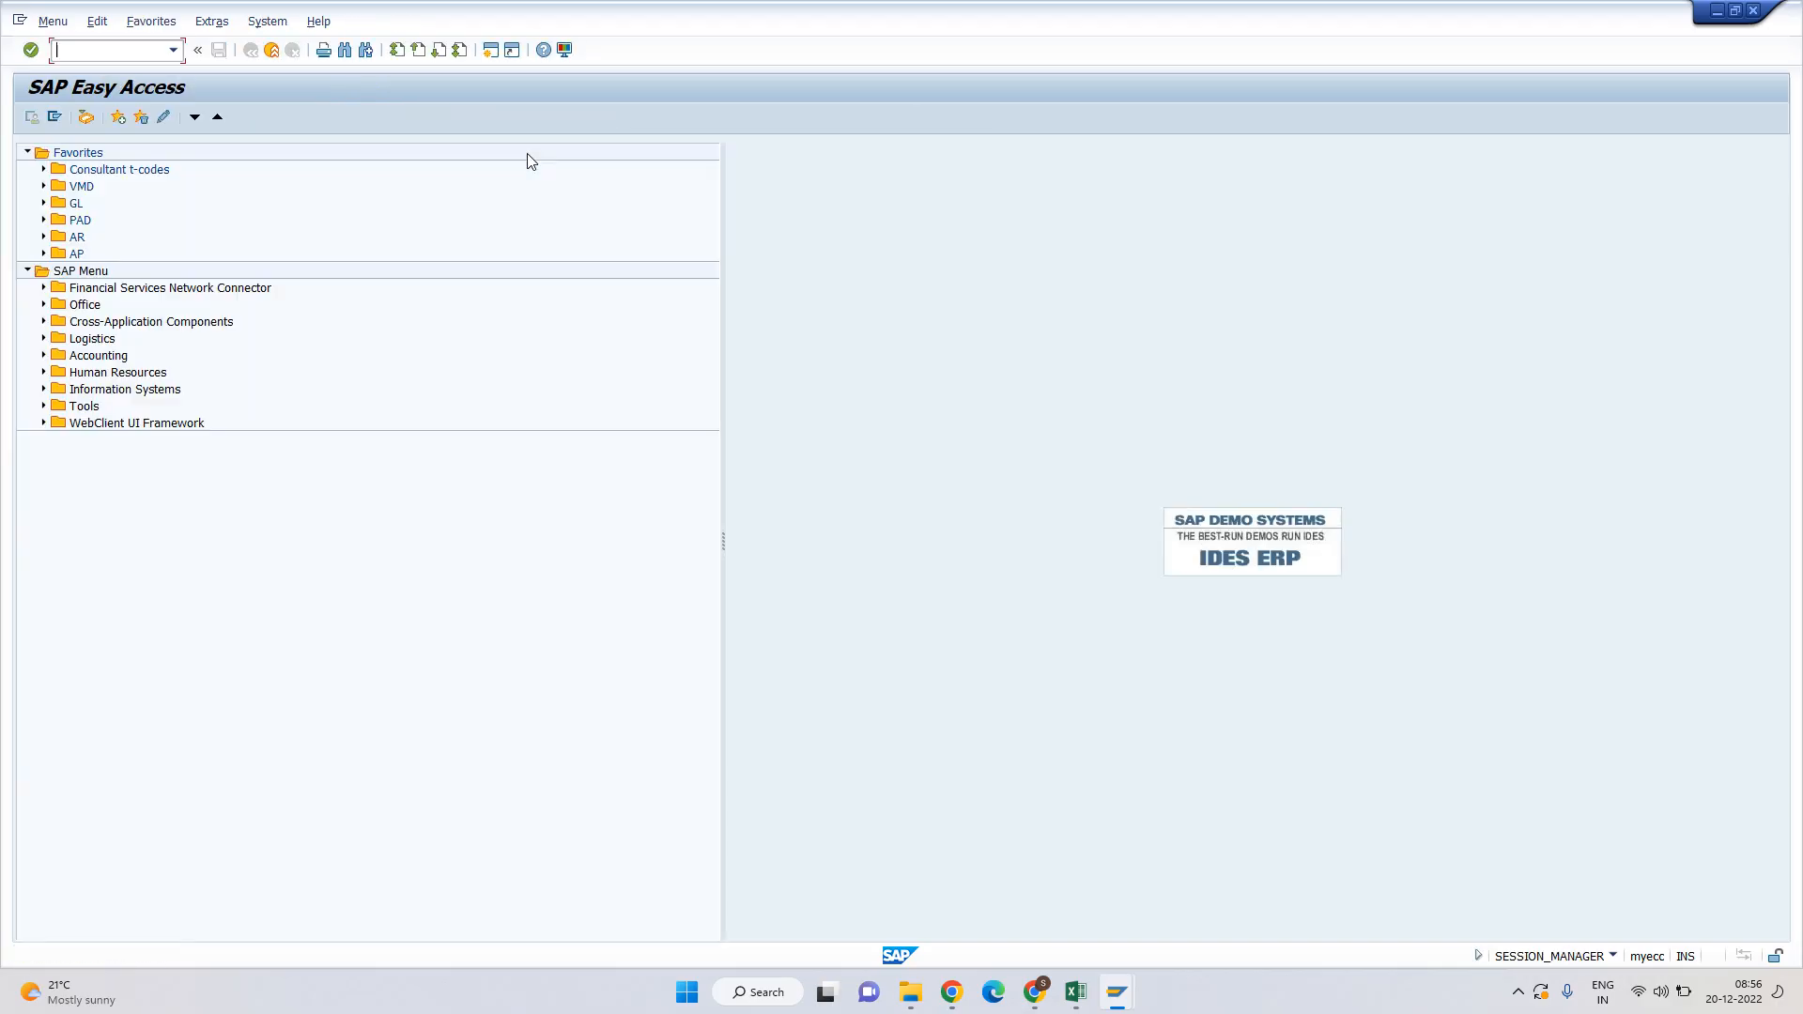
Copy customer 302229 from Excel and check its company code data in XD02.
key(alt+Tab)
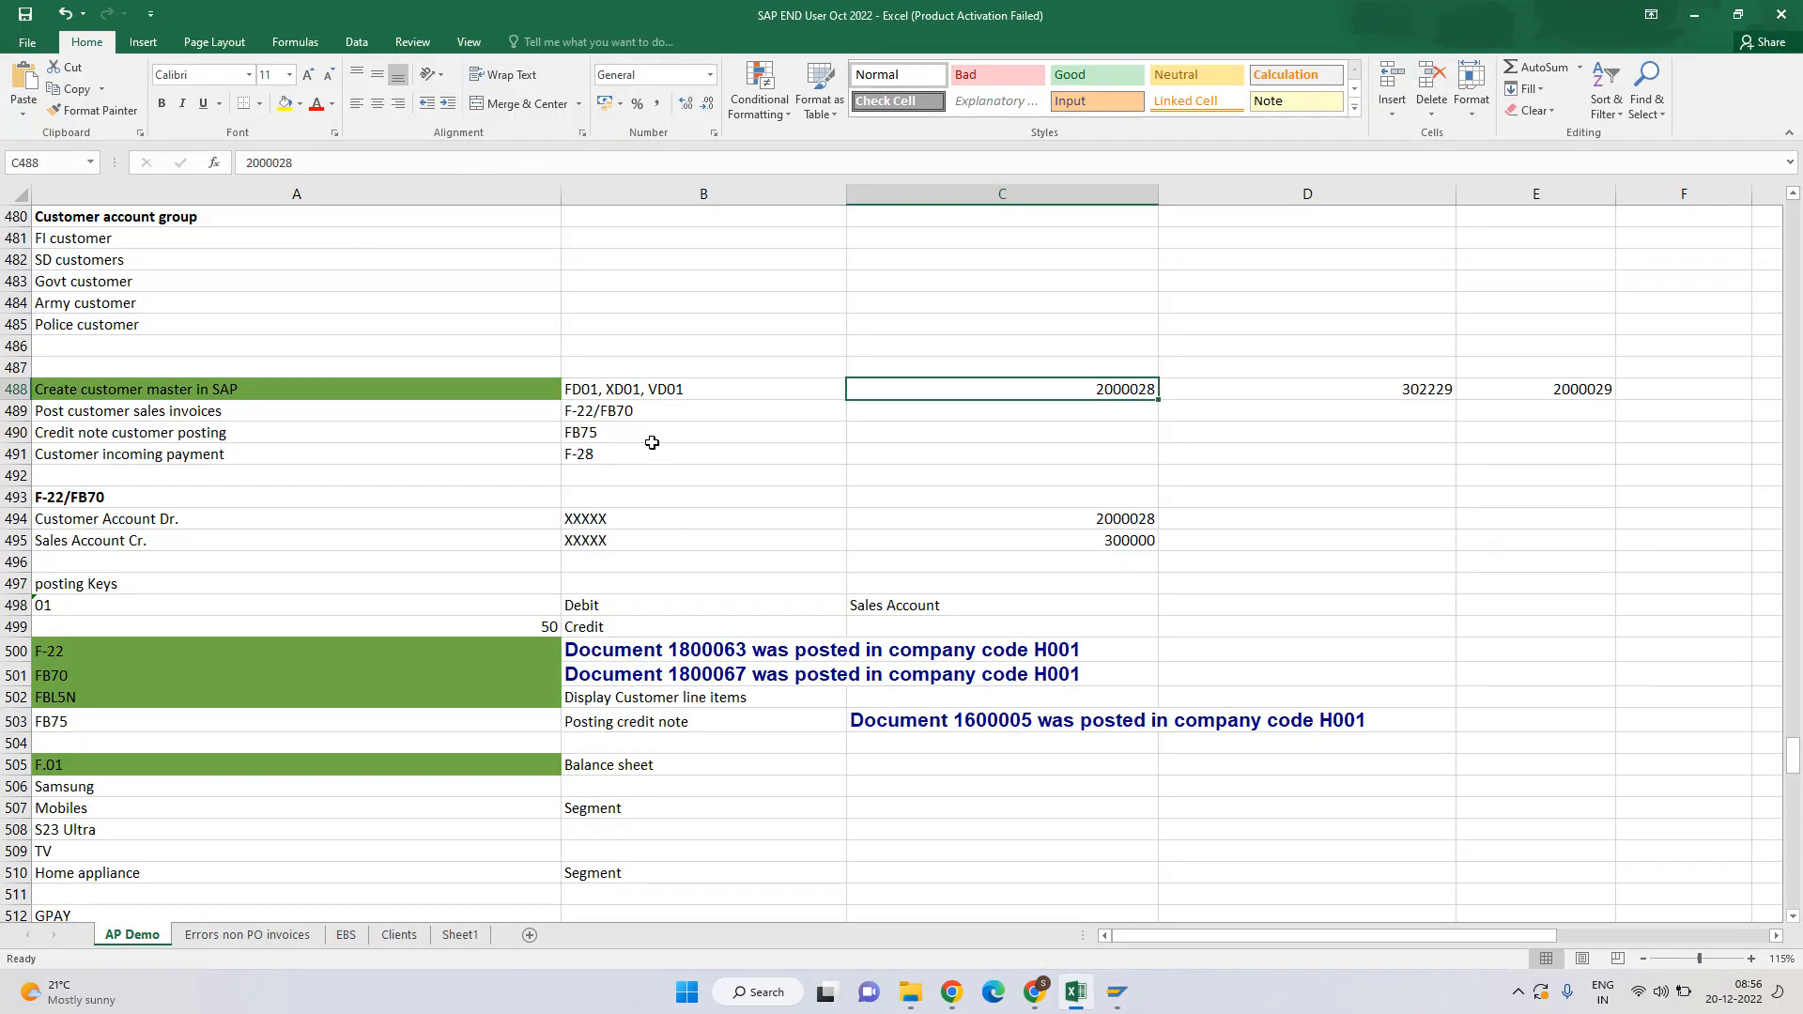
key(Right)
key(ctrl+c)
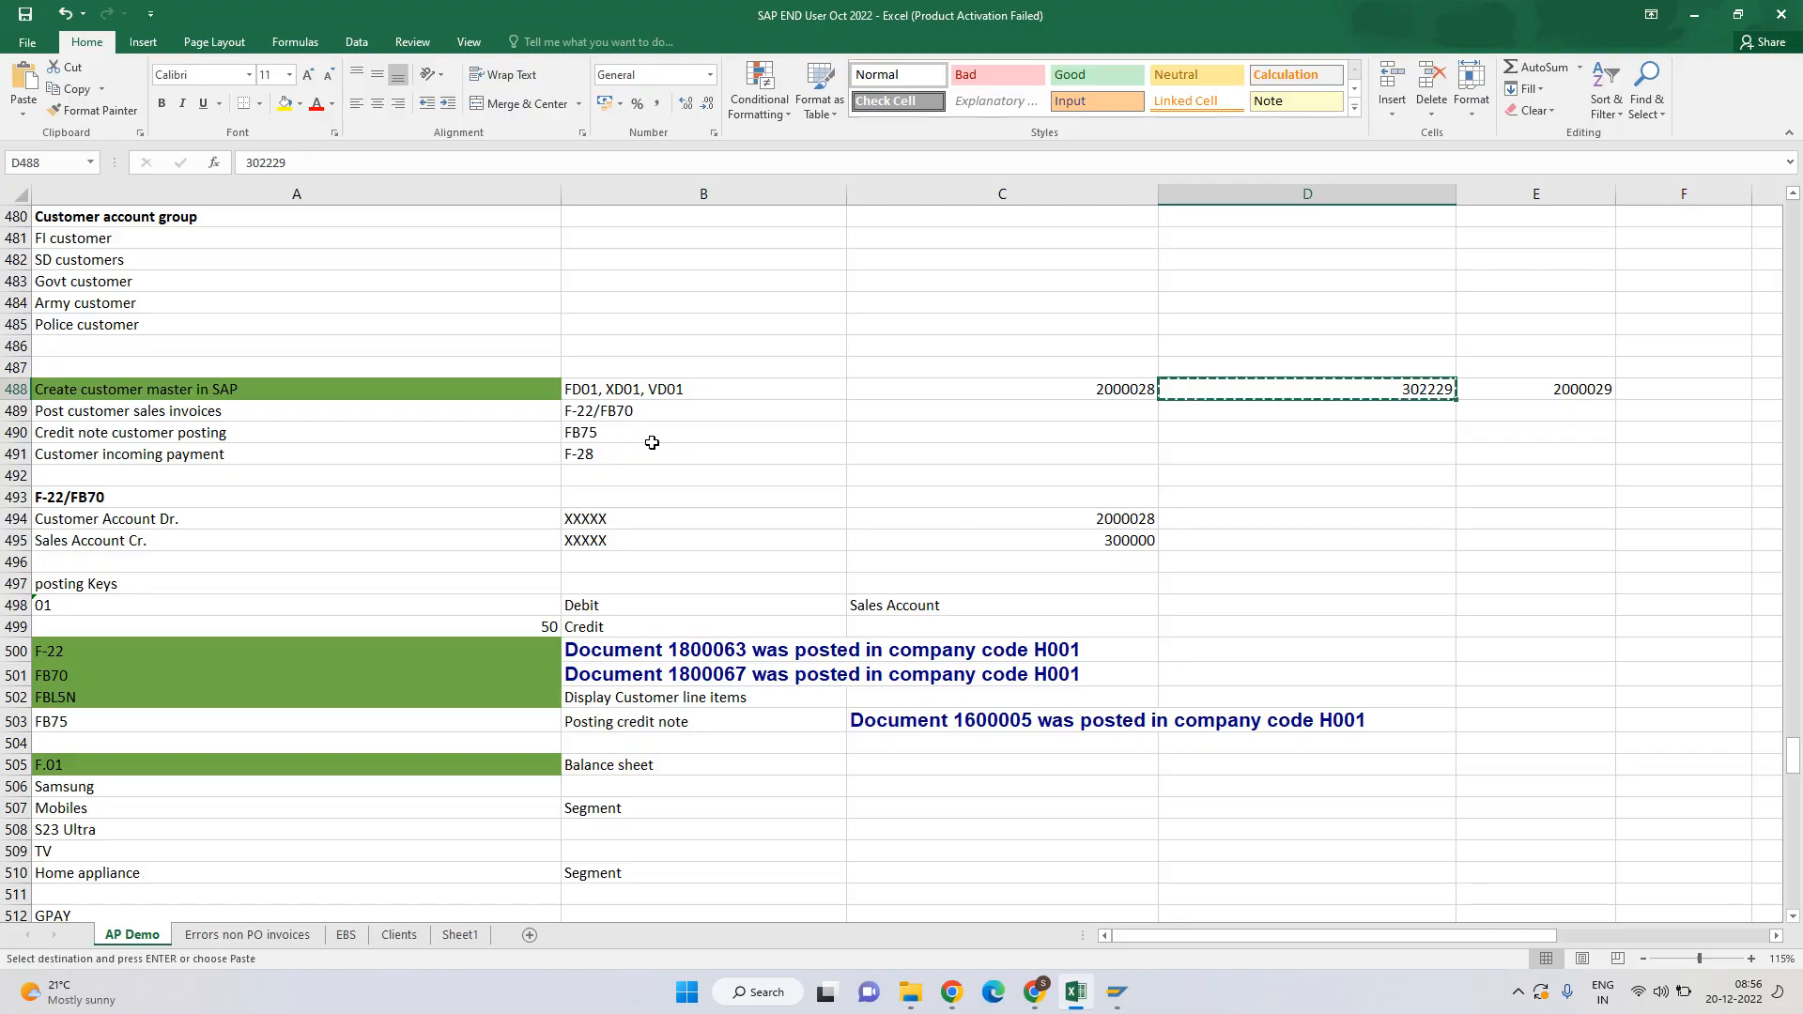
key(alt+Tab)
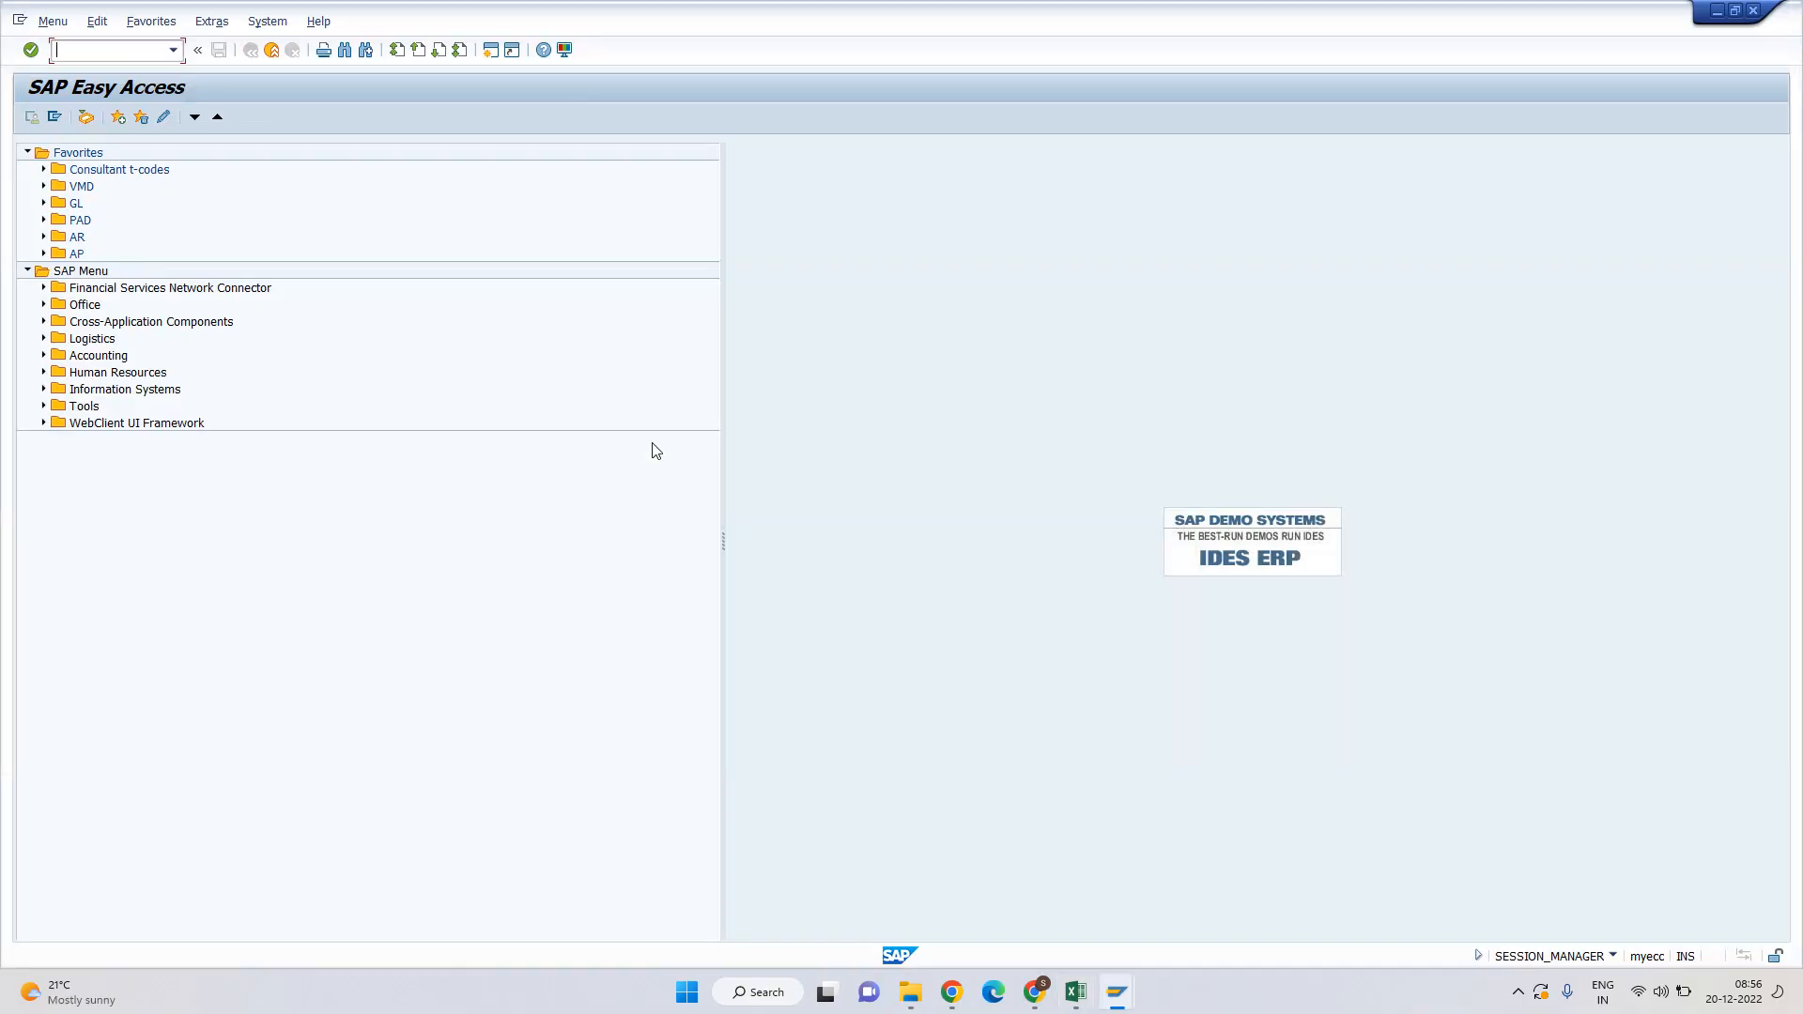
text(xd01)
key(BackSpace)
text(2)
key(Return)
key(ctrl+v)
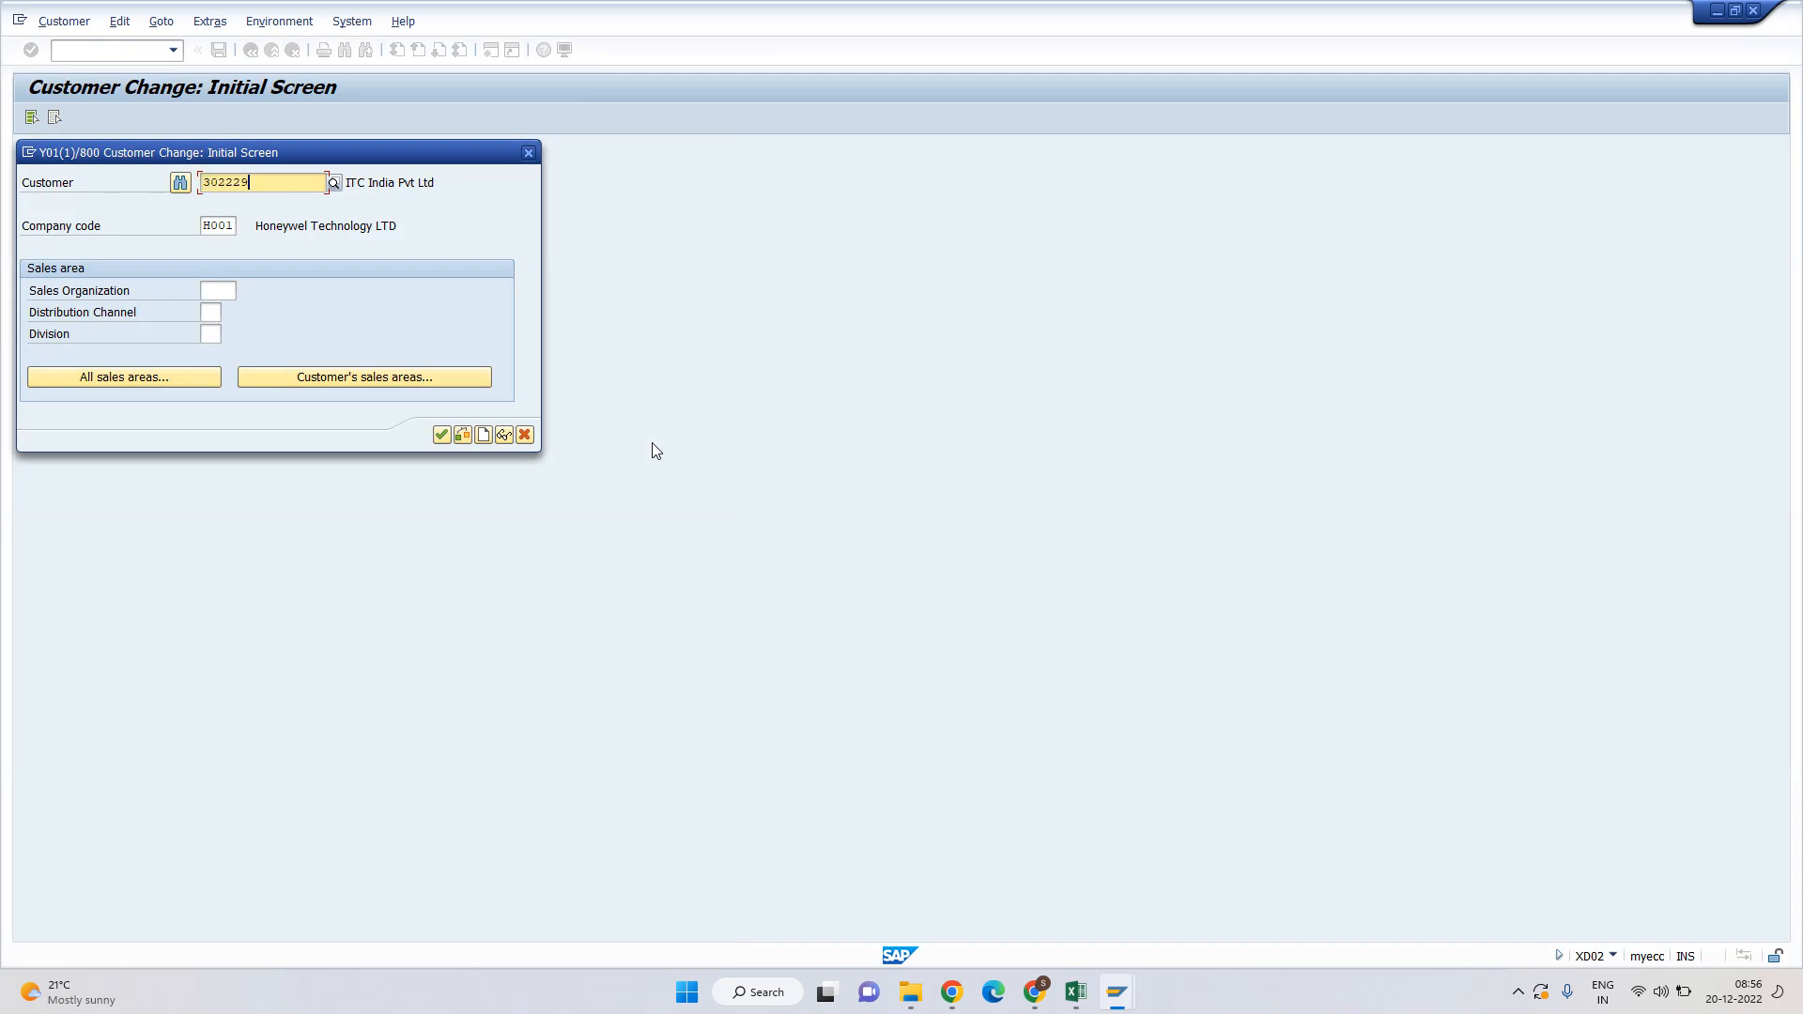
key(Return)
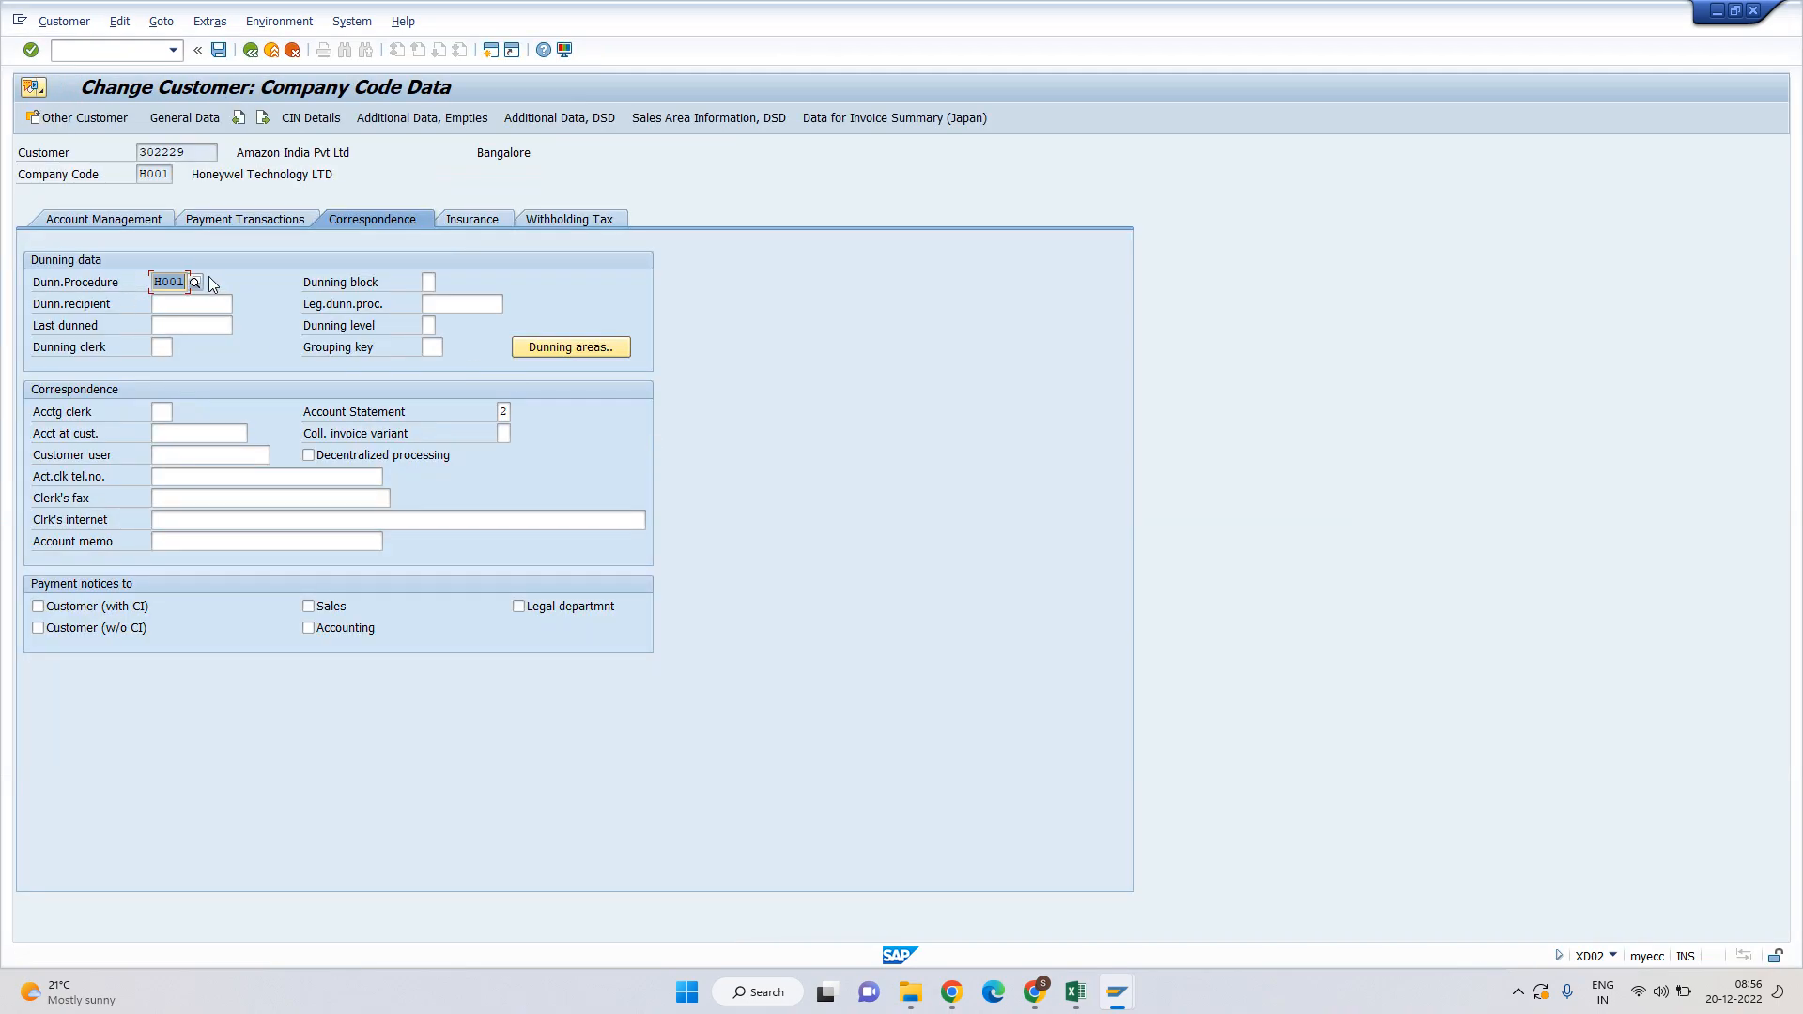
key(F3)
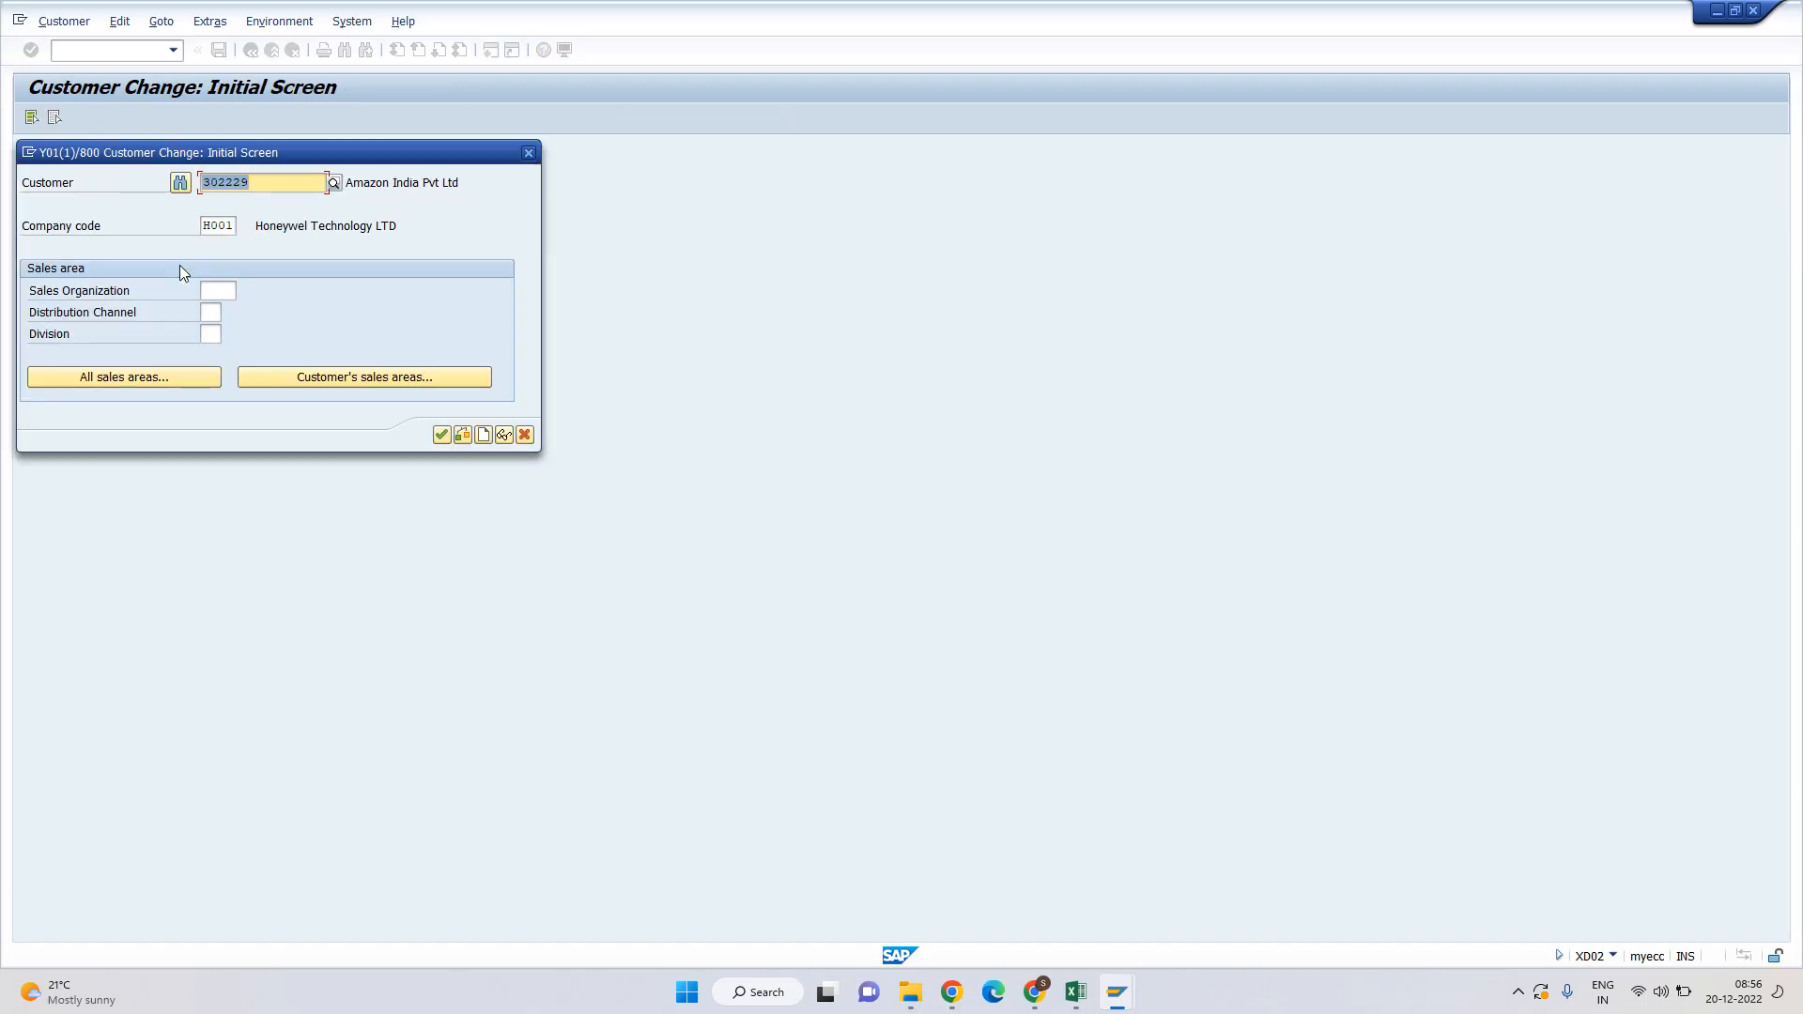
Set dunning procedure H001 on customer 2000029 and save, then leave XD02.
key(BackSpace)
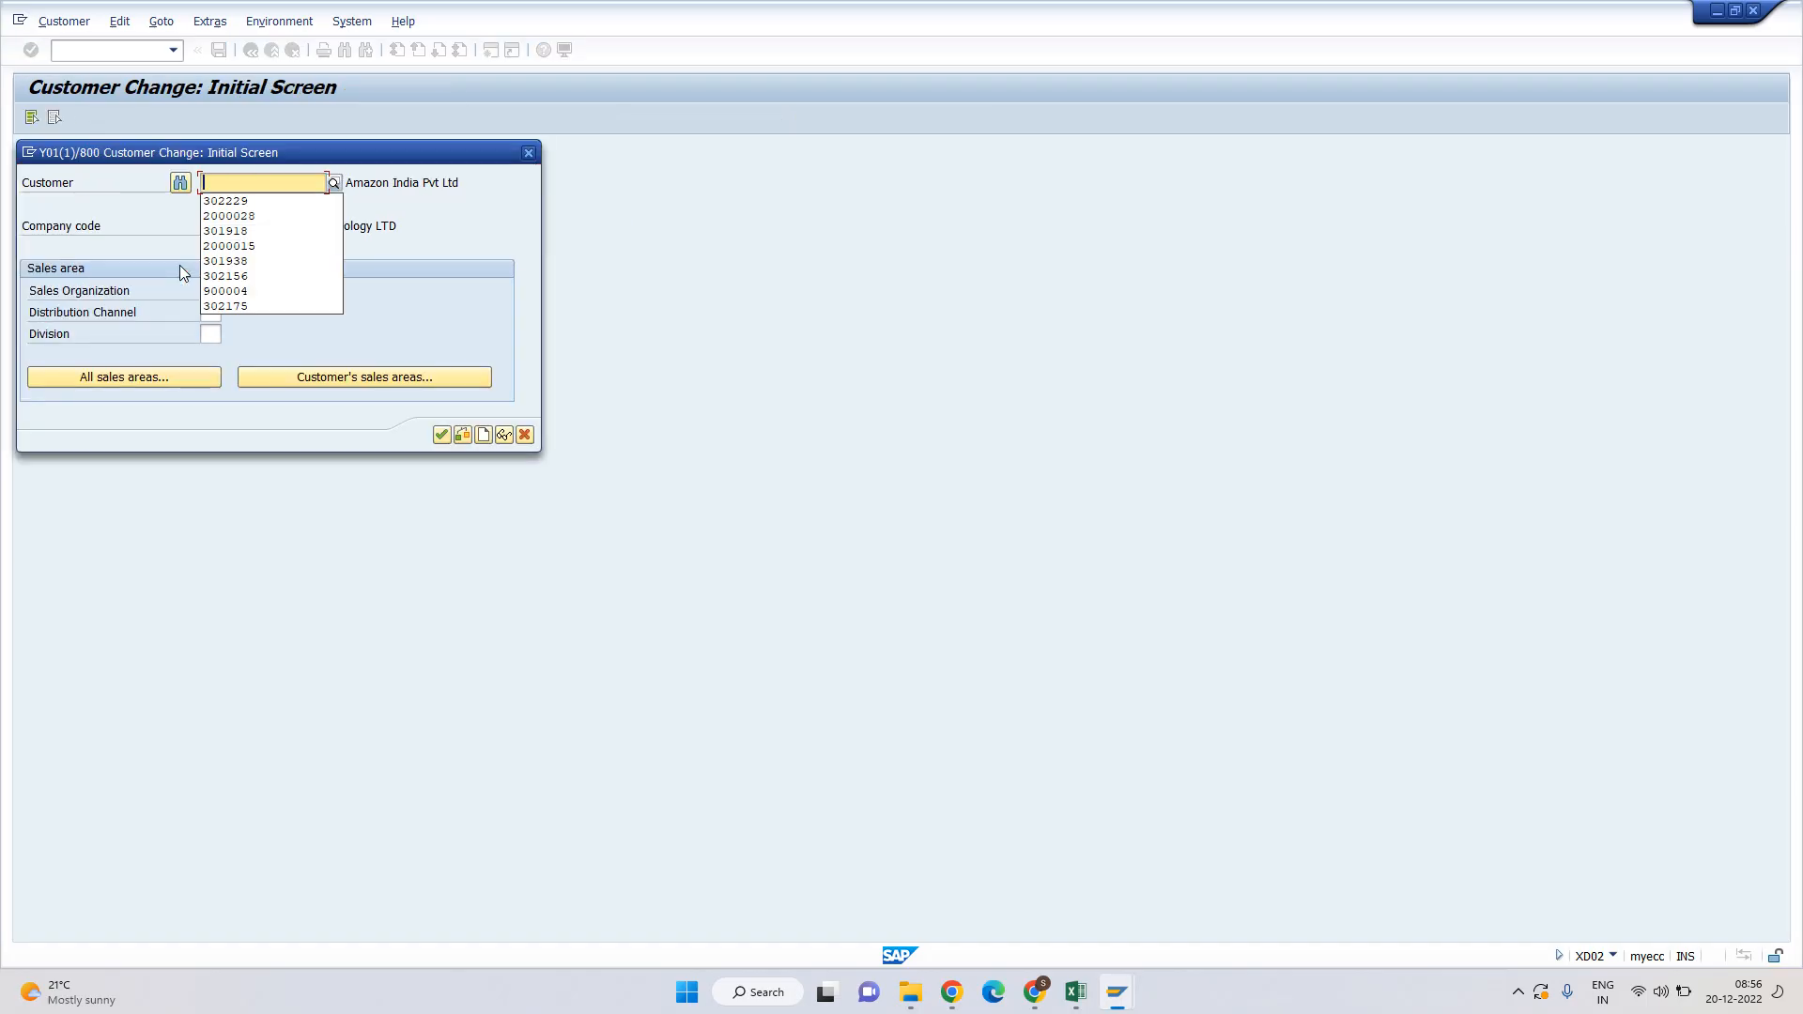
key(Down)
key(Down)
key(Return)
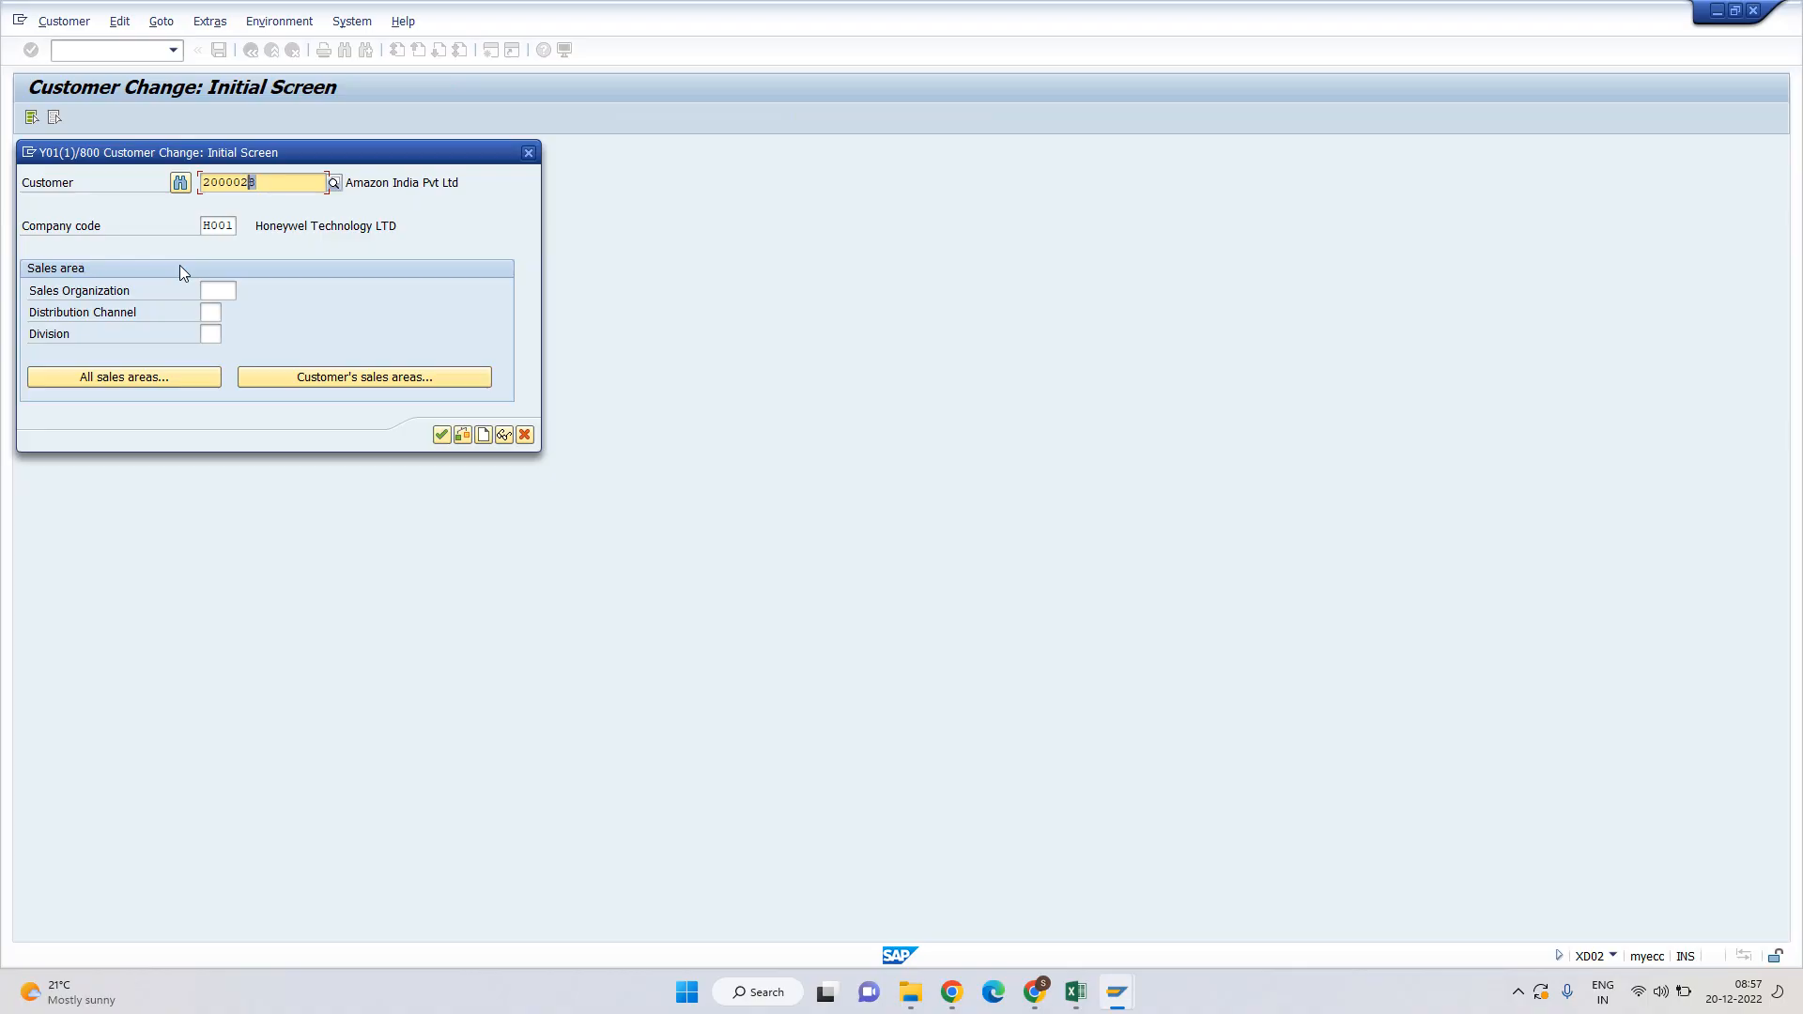
key(Return)
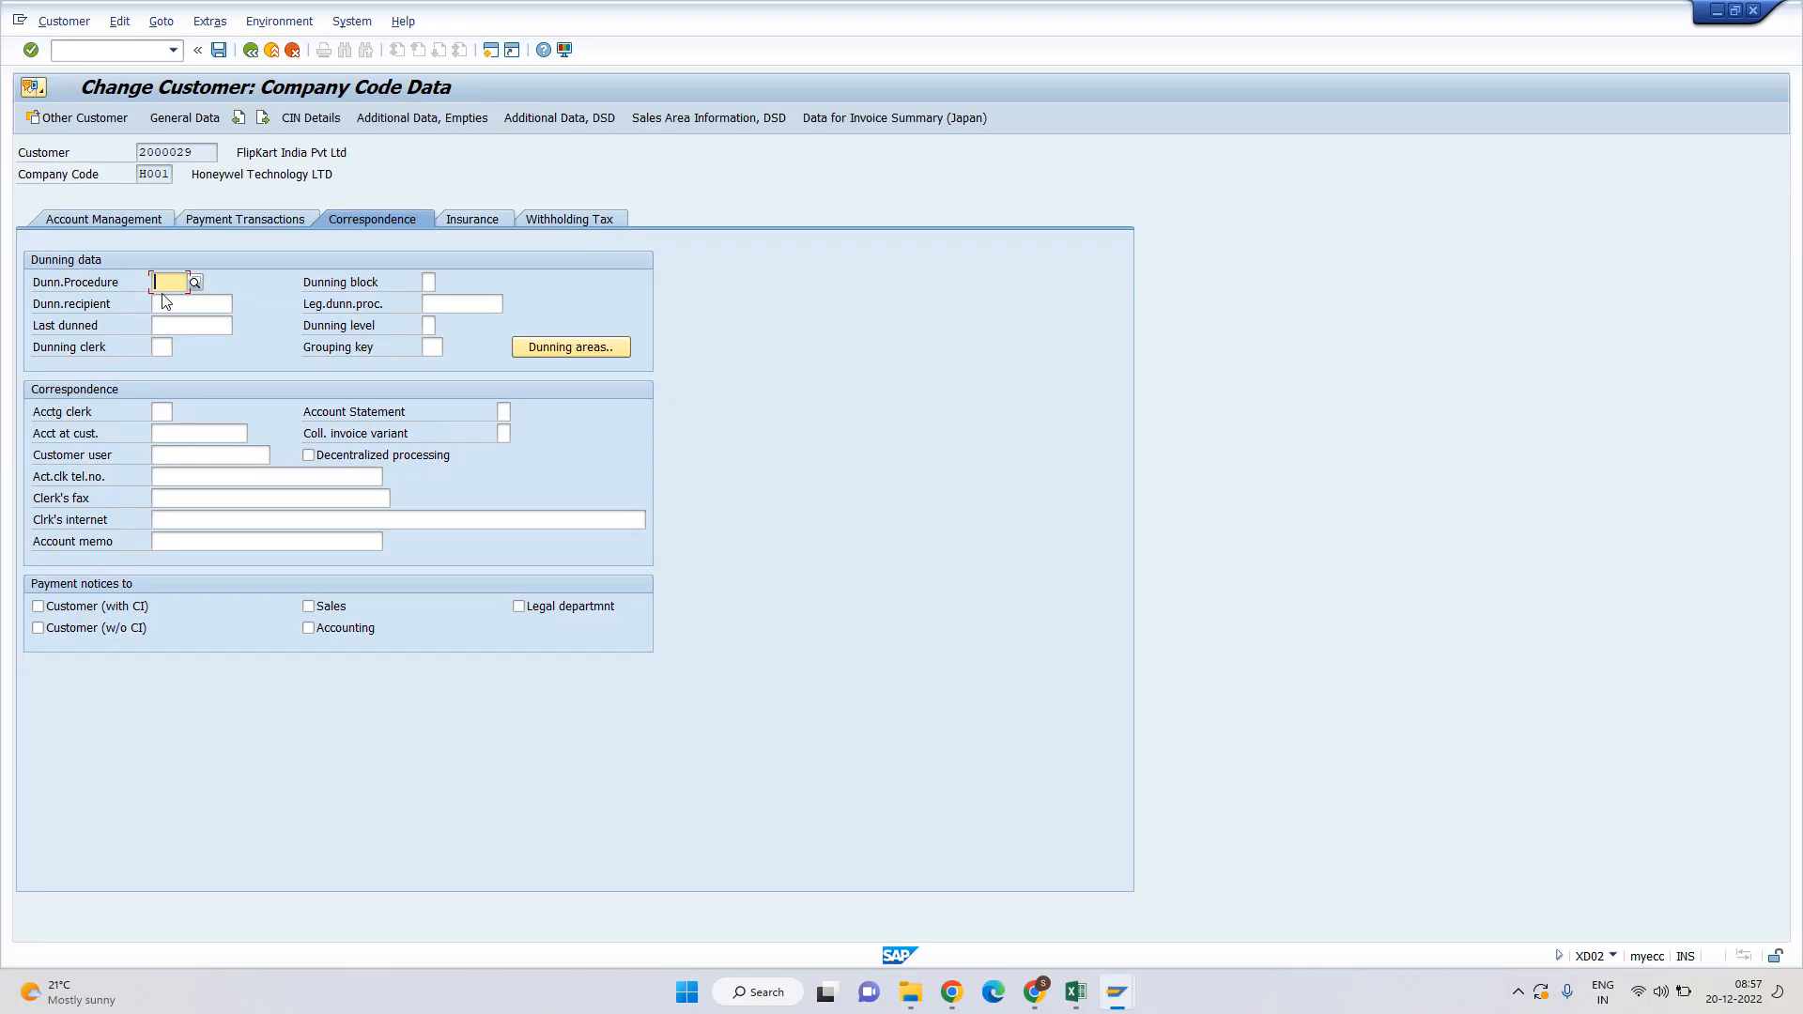
key(BackSpace)
key(Down)
key(Return)
key(ctrl+s)
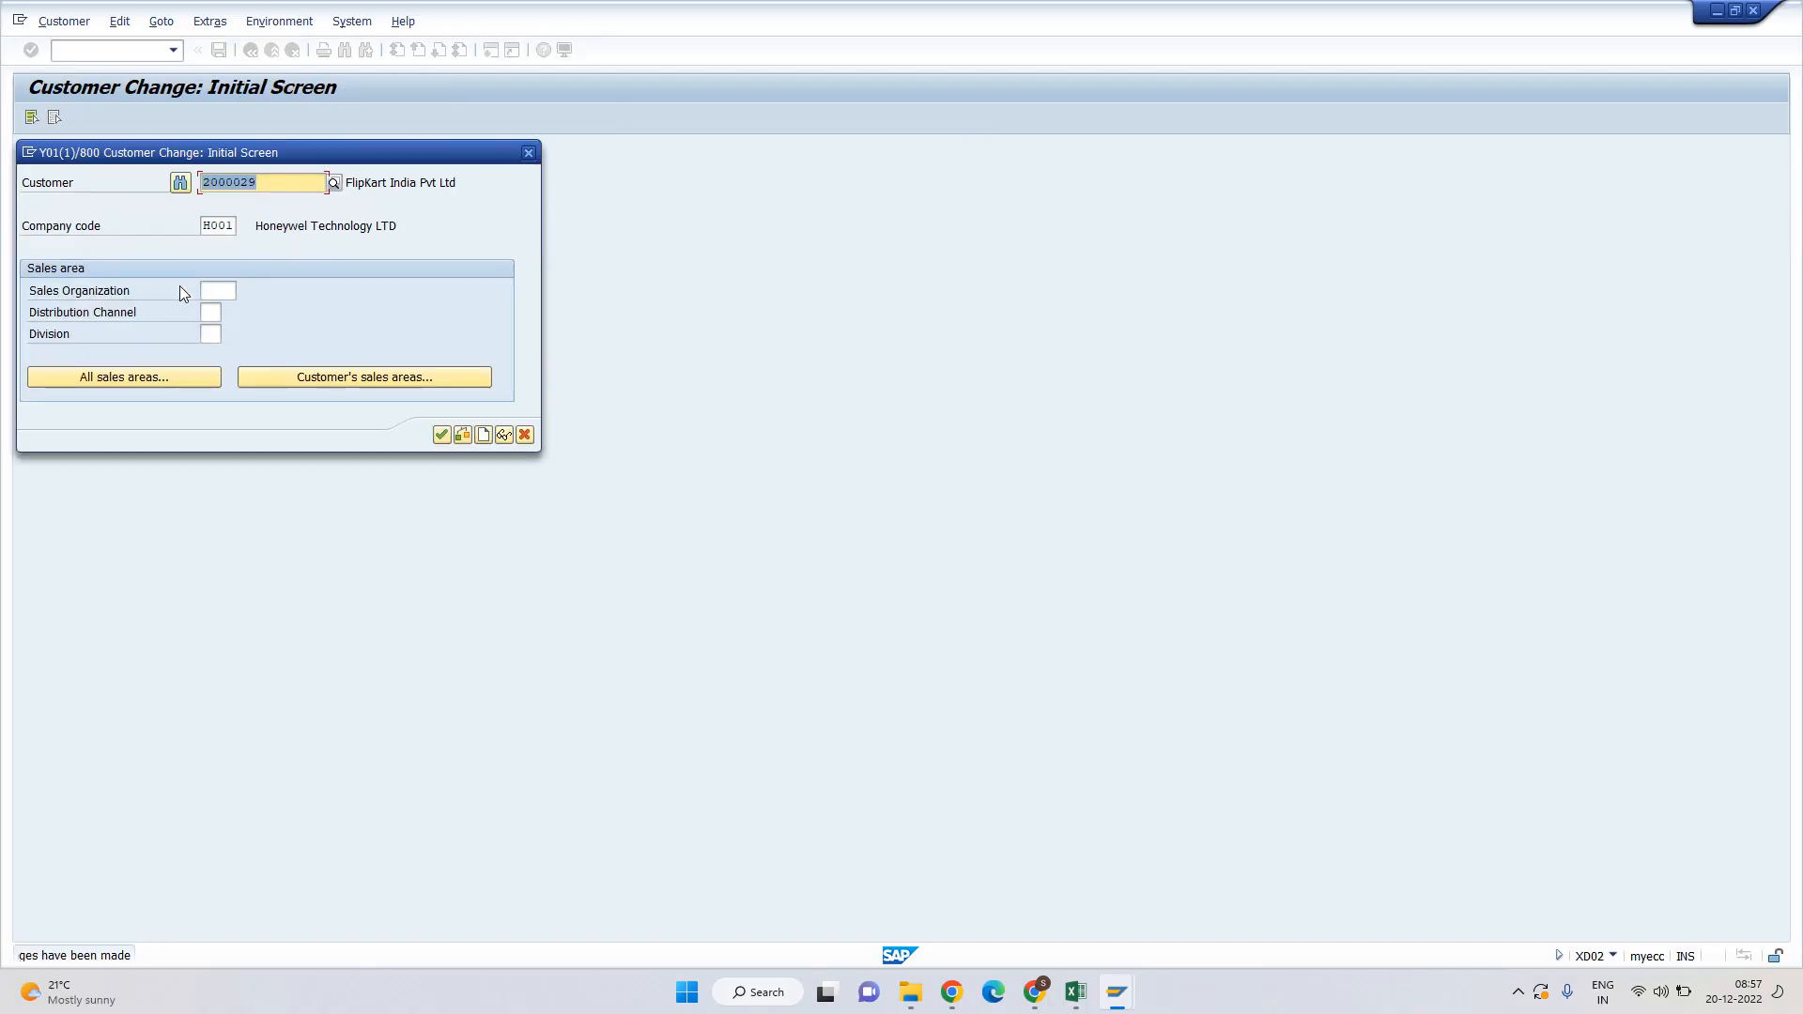
key(Escape)
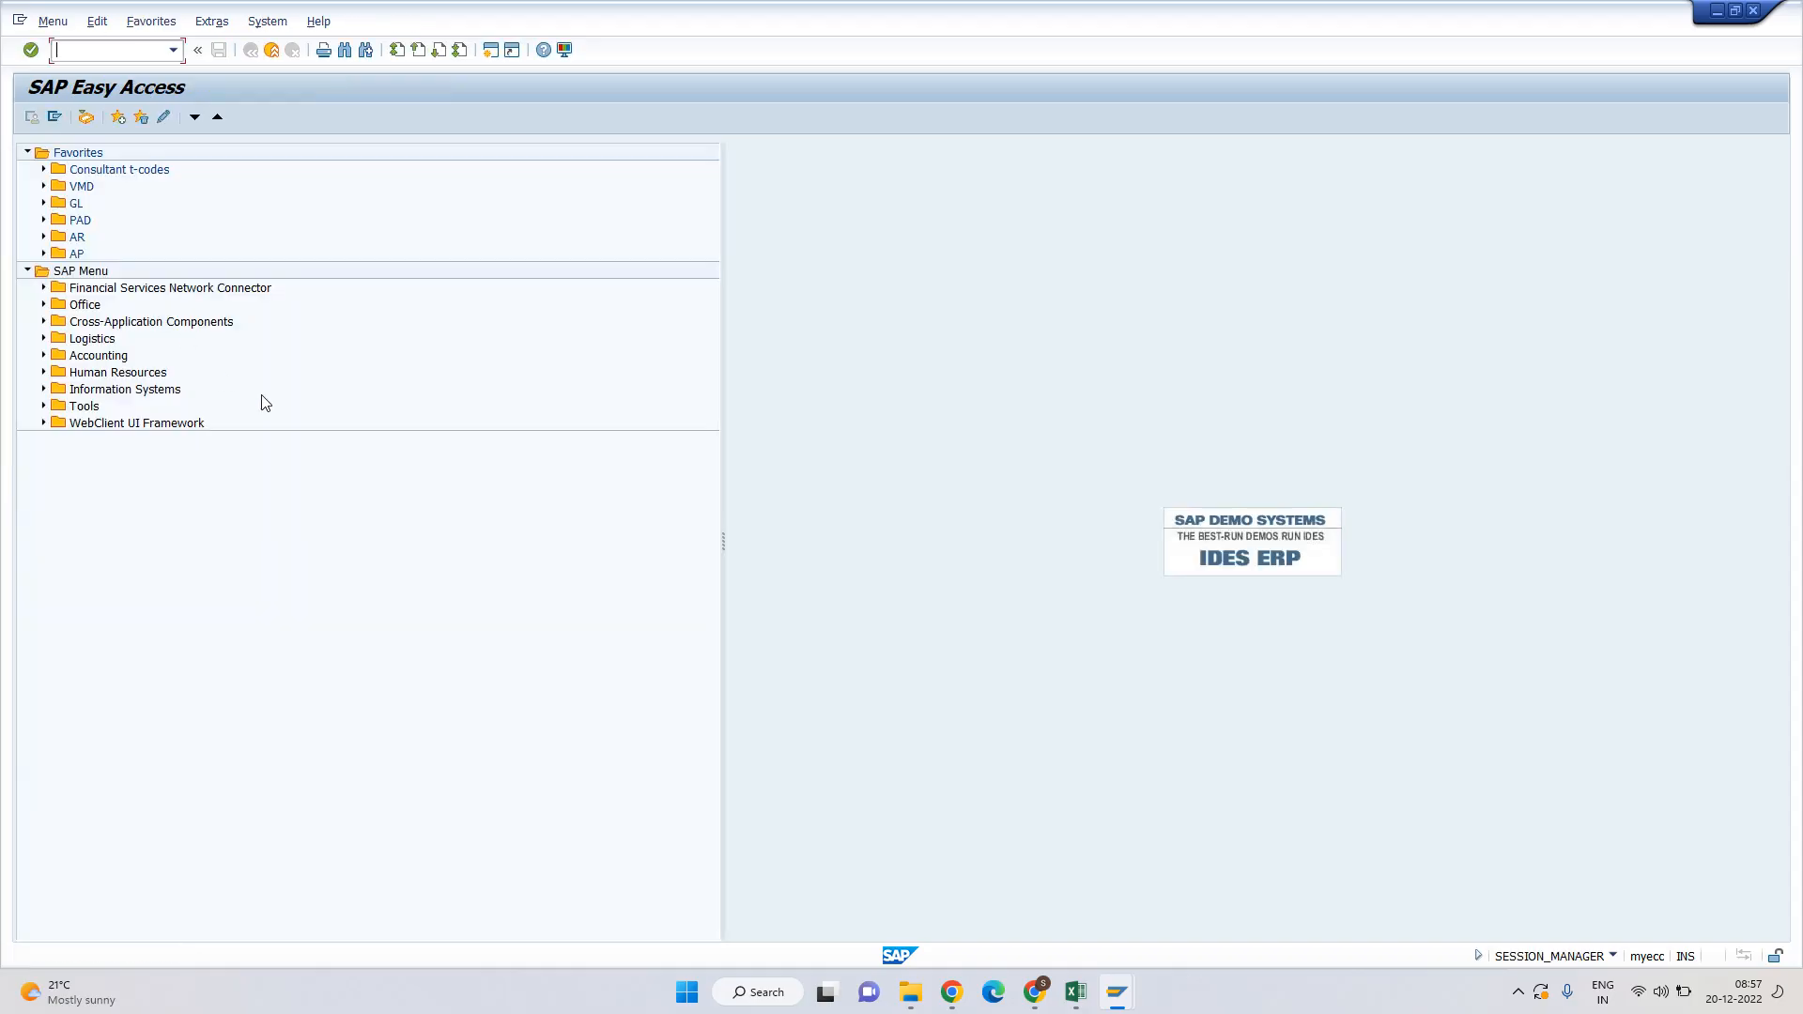
key(alt+Tab)
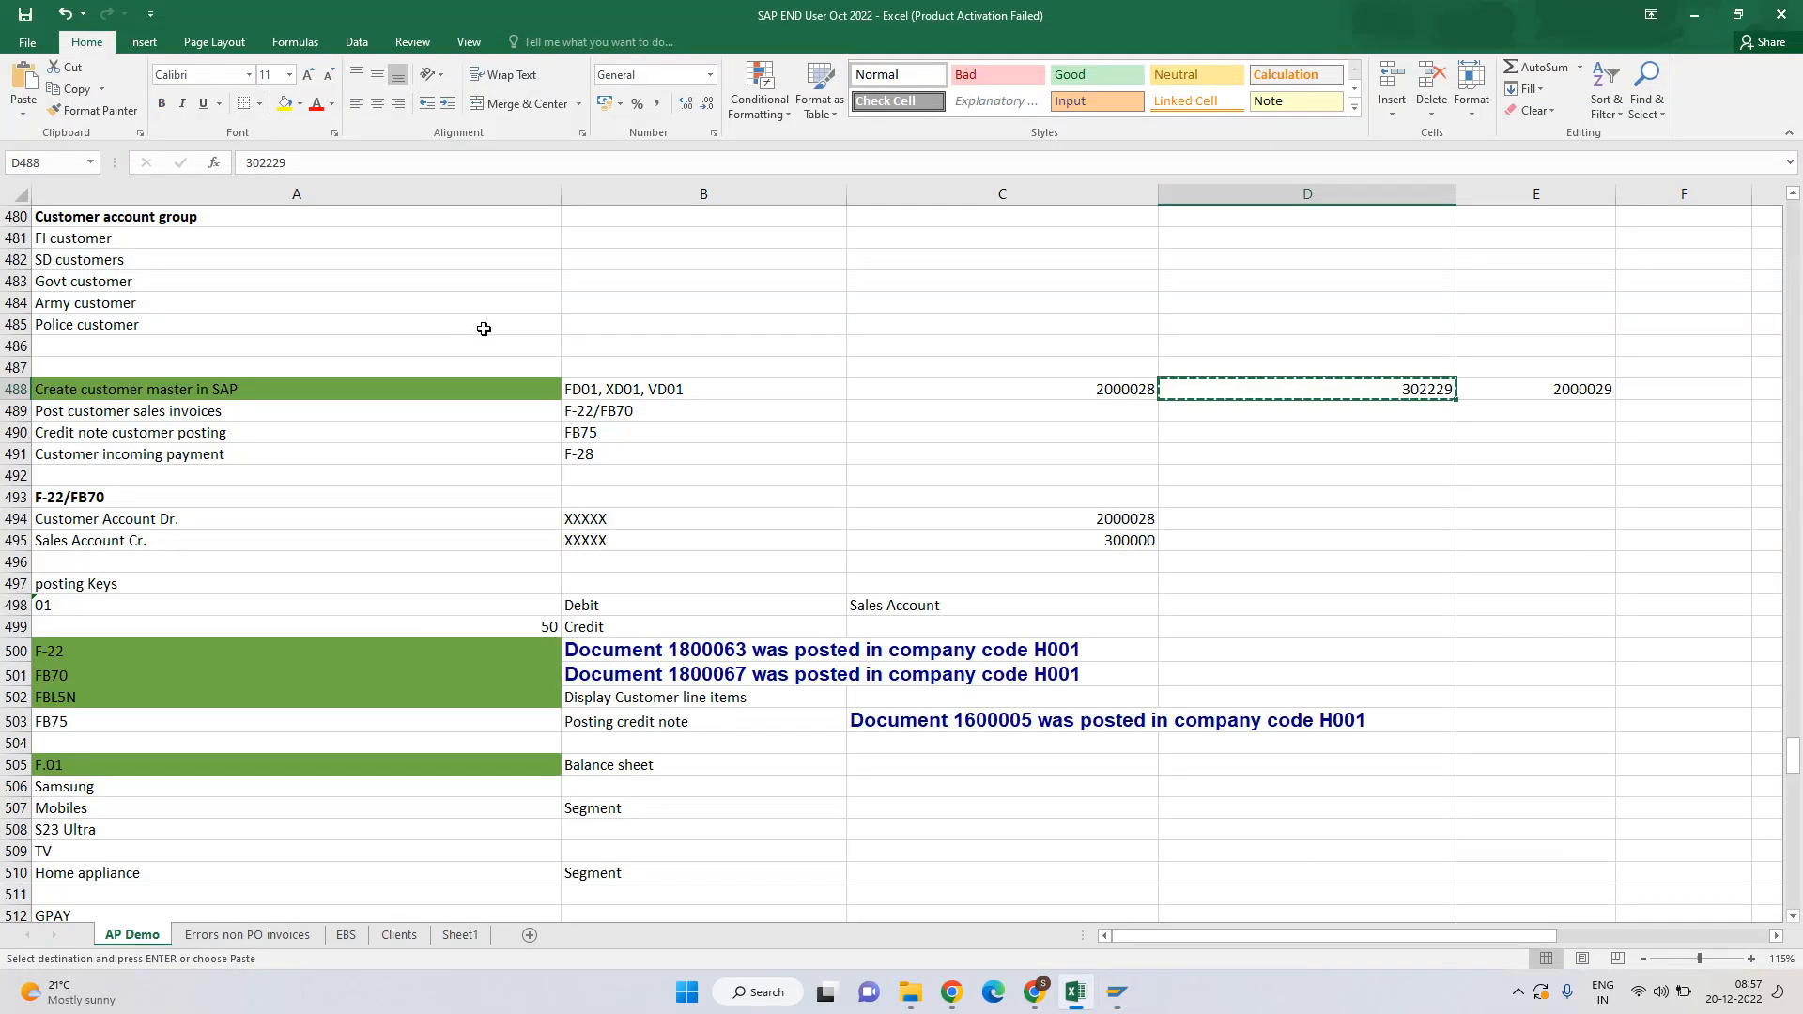
Bring the DUNNING heading at A549 and its step list into view, selecting cell D561.
key(Left)
key(Left)
key(Left)
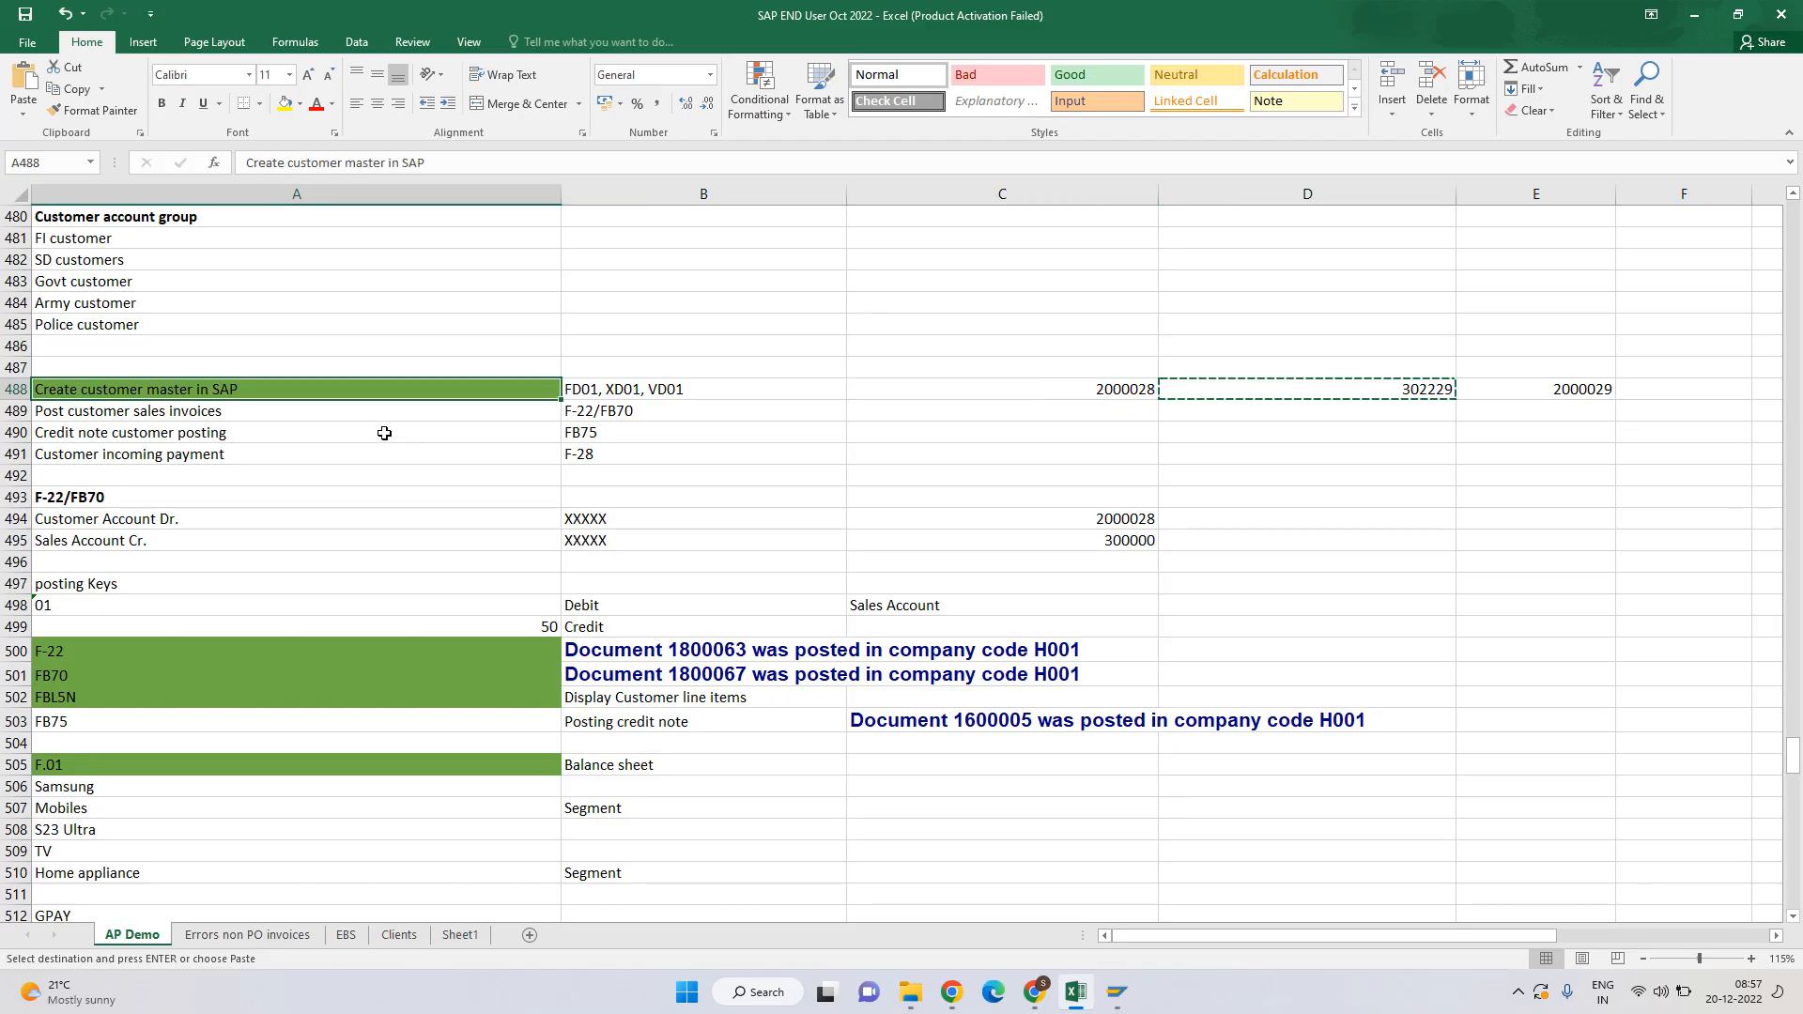
key(Escape)
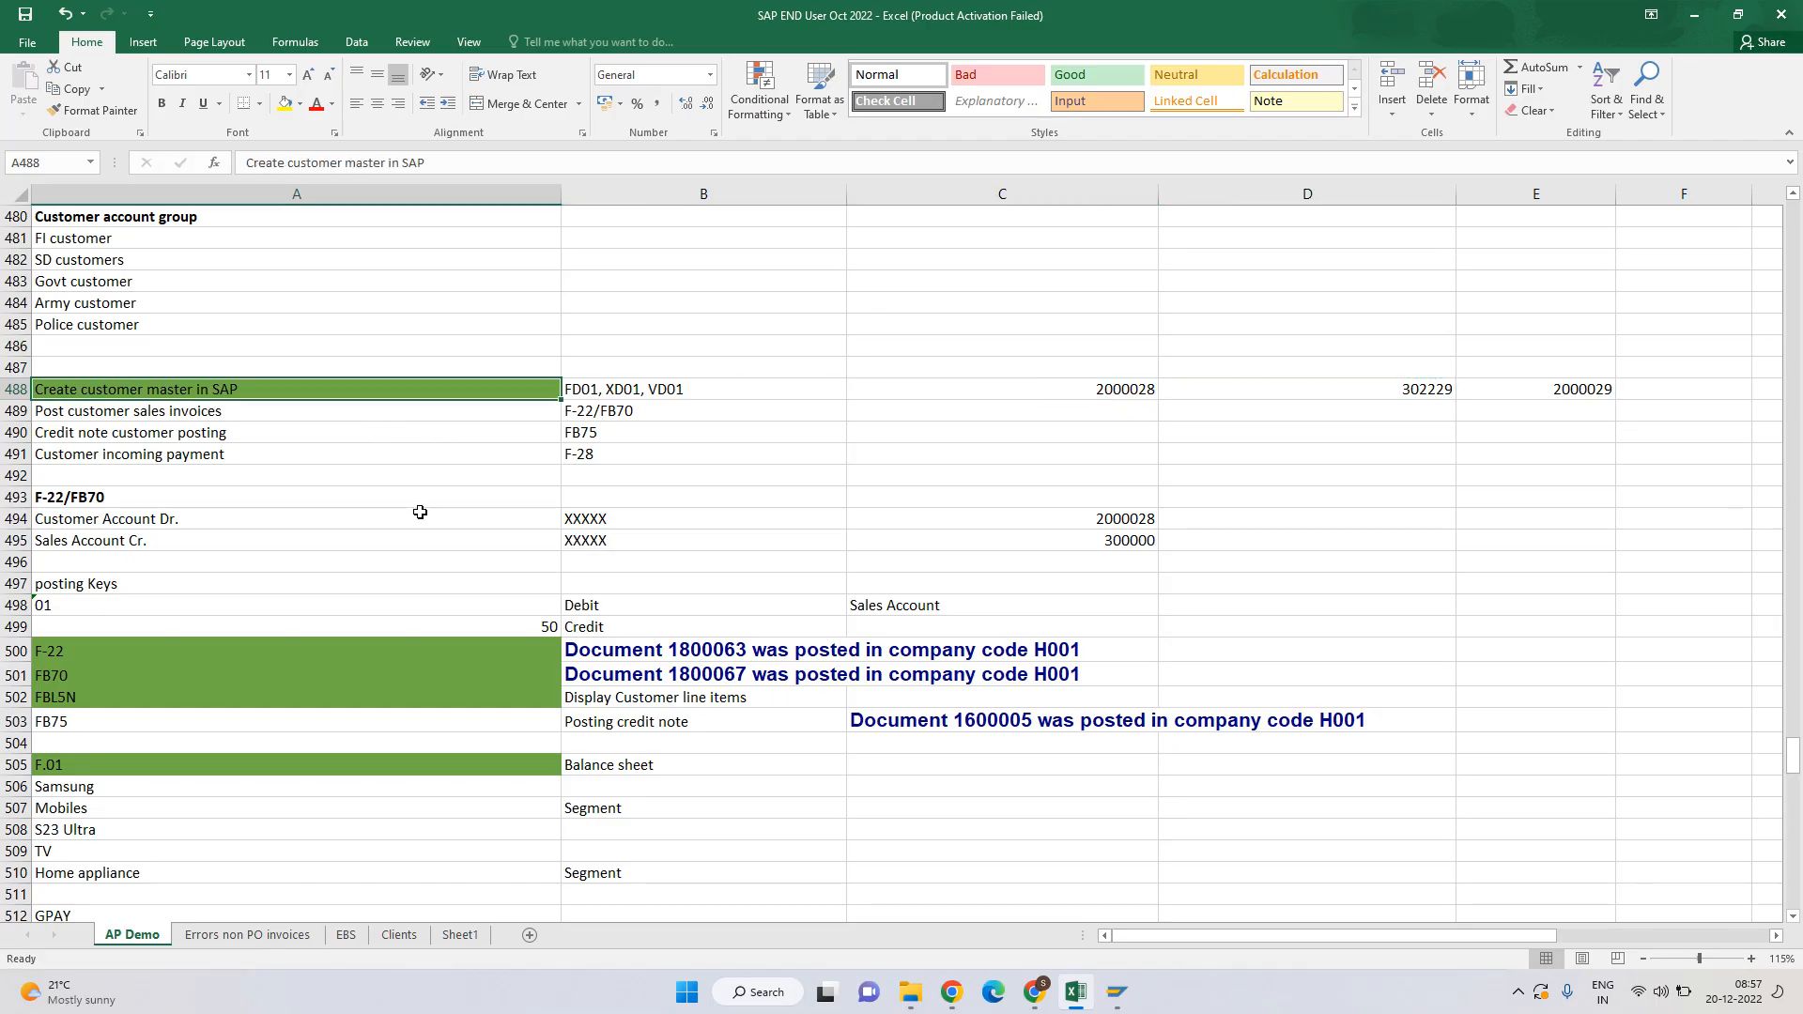
scroll(422, 510, down, 12)
scroll(422, 510, down, 15)
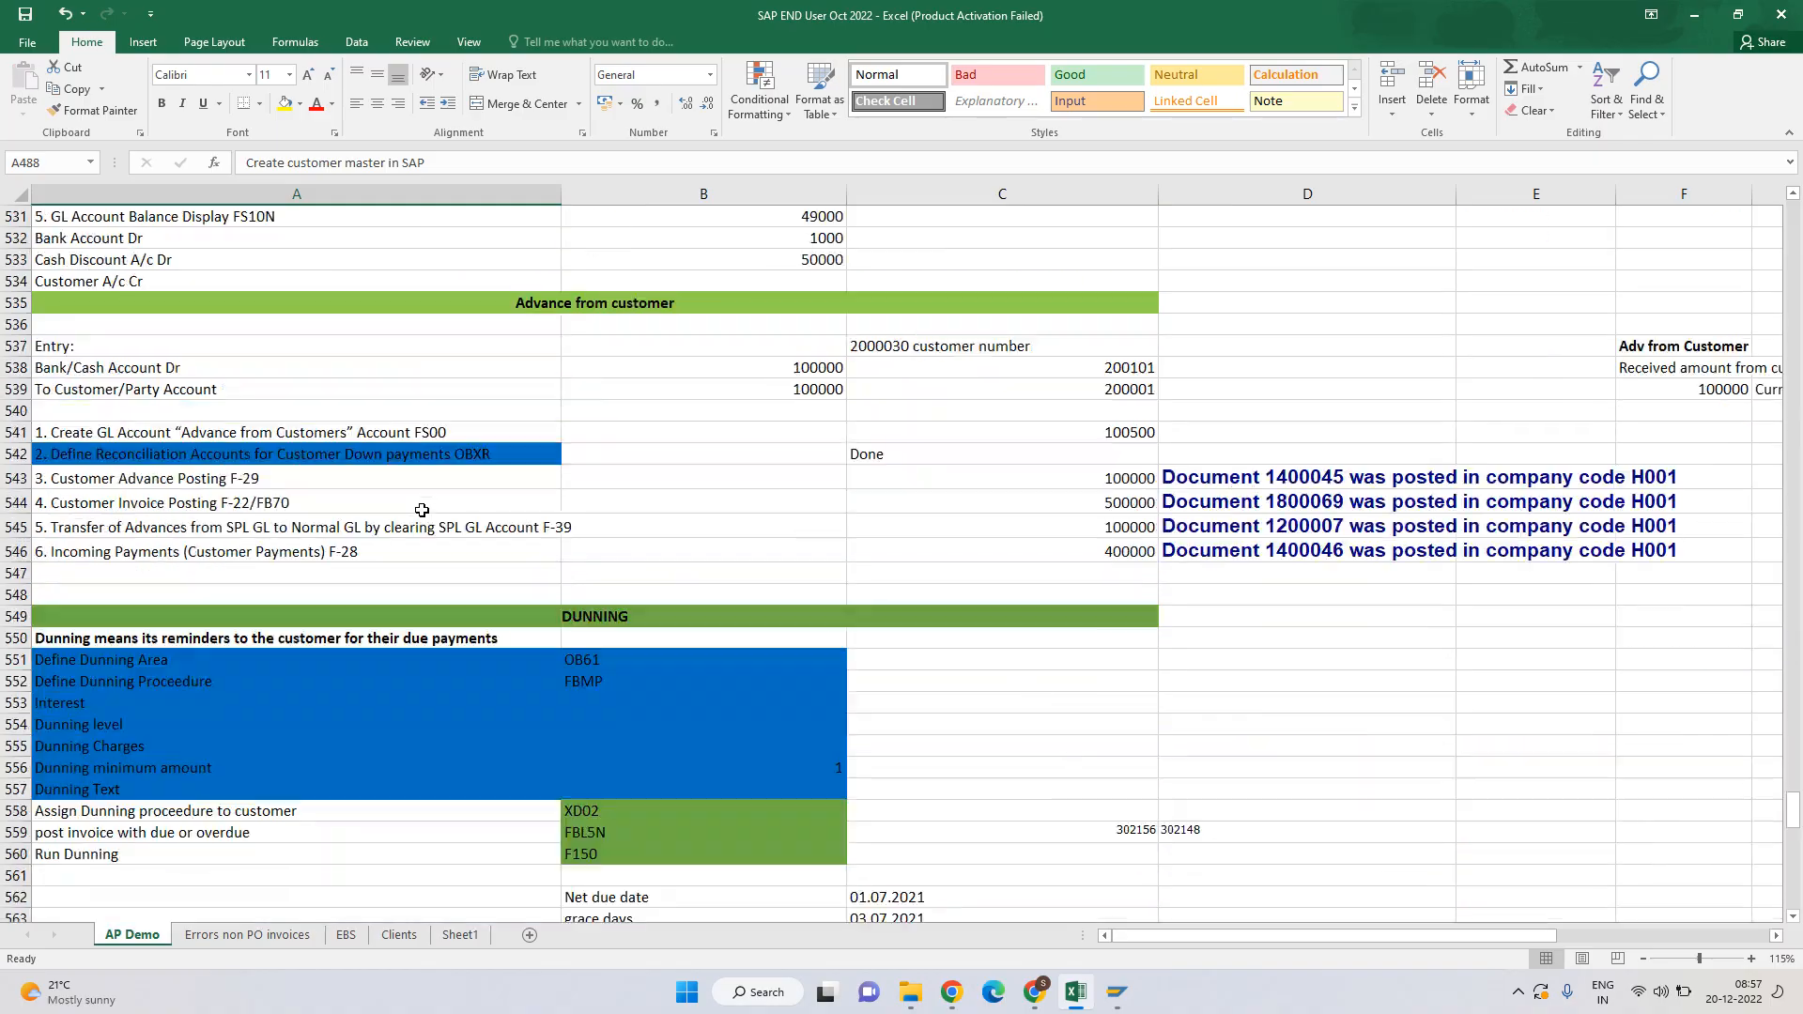
scroll(303, 448, up, 3)
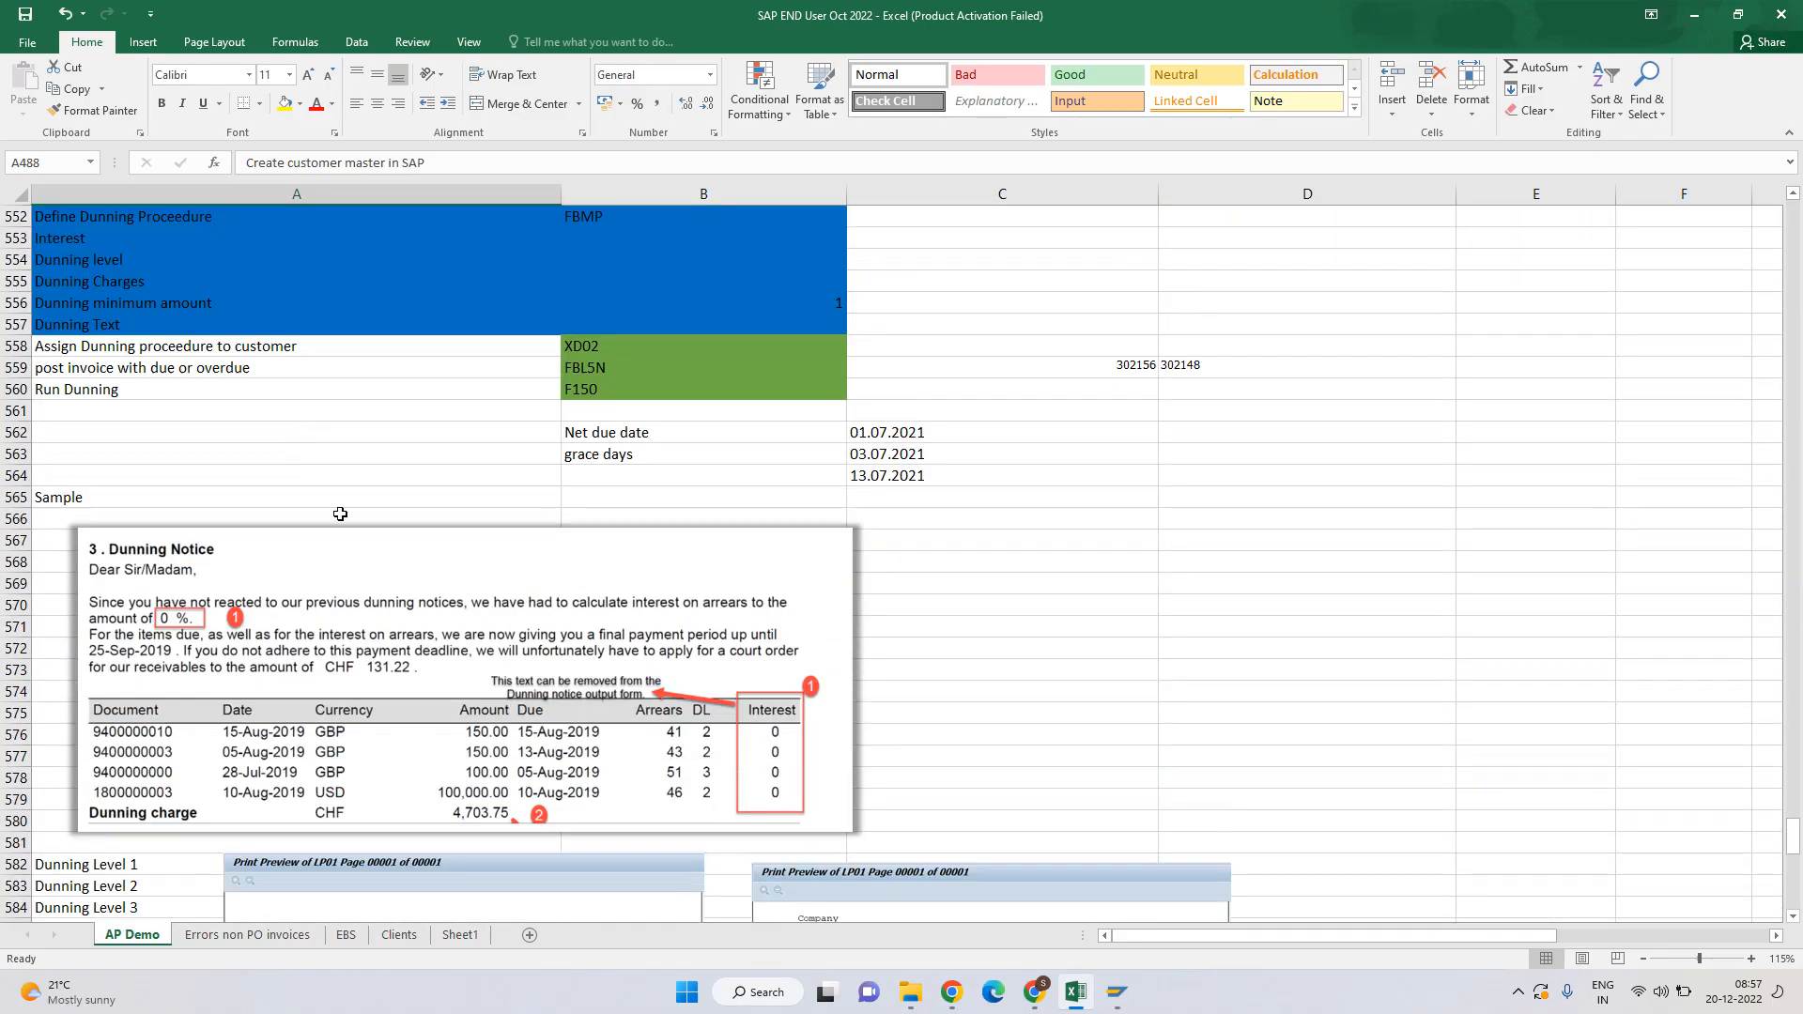
click(649, 433)
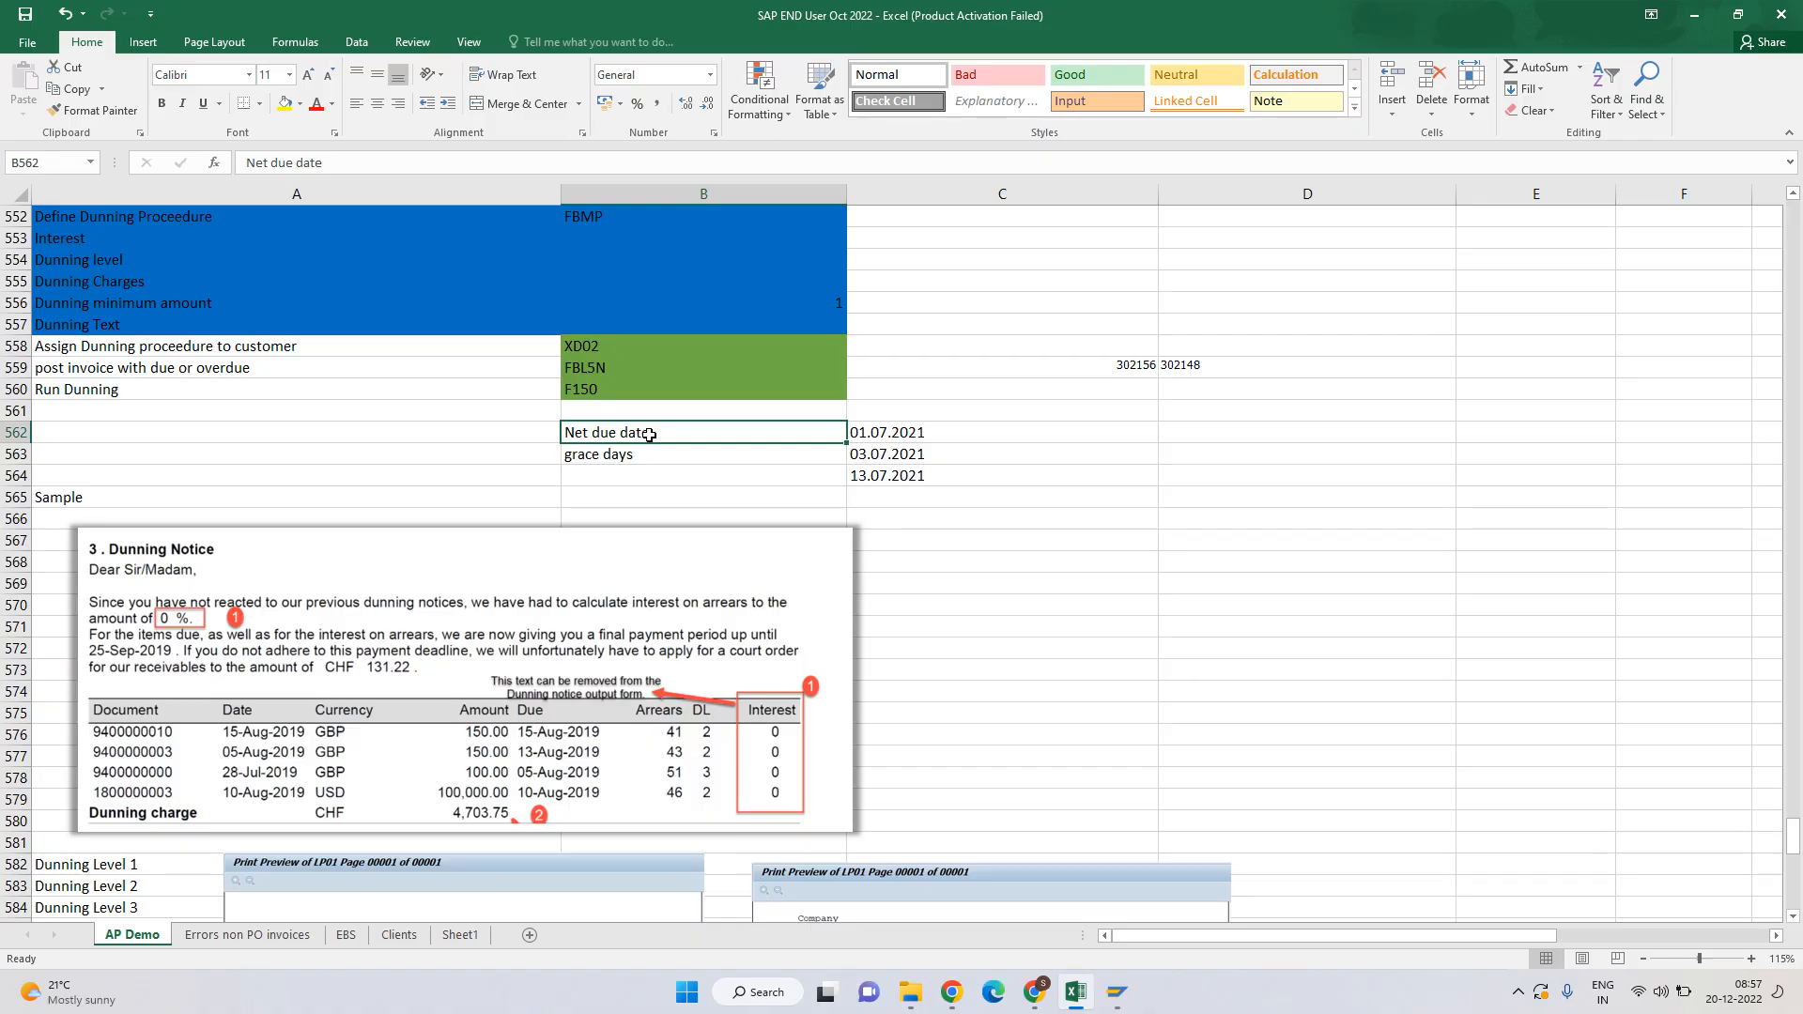
scroll(479, 398, up, 4)
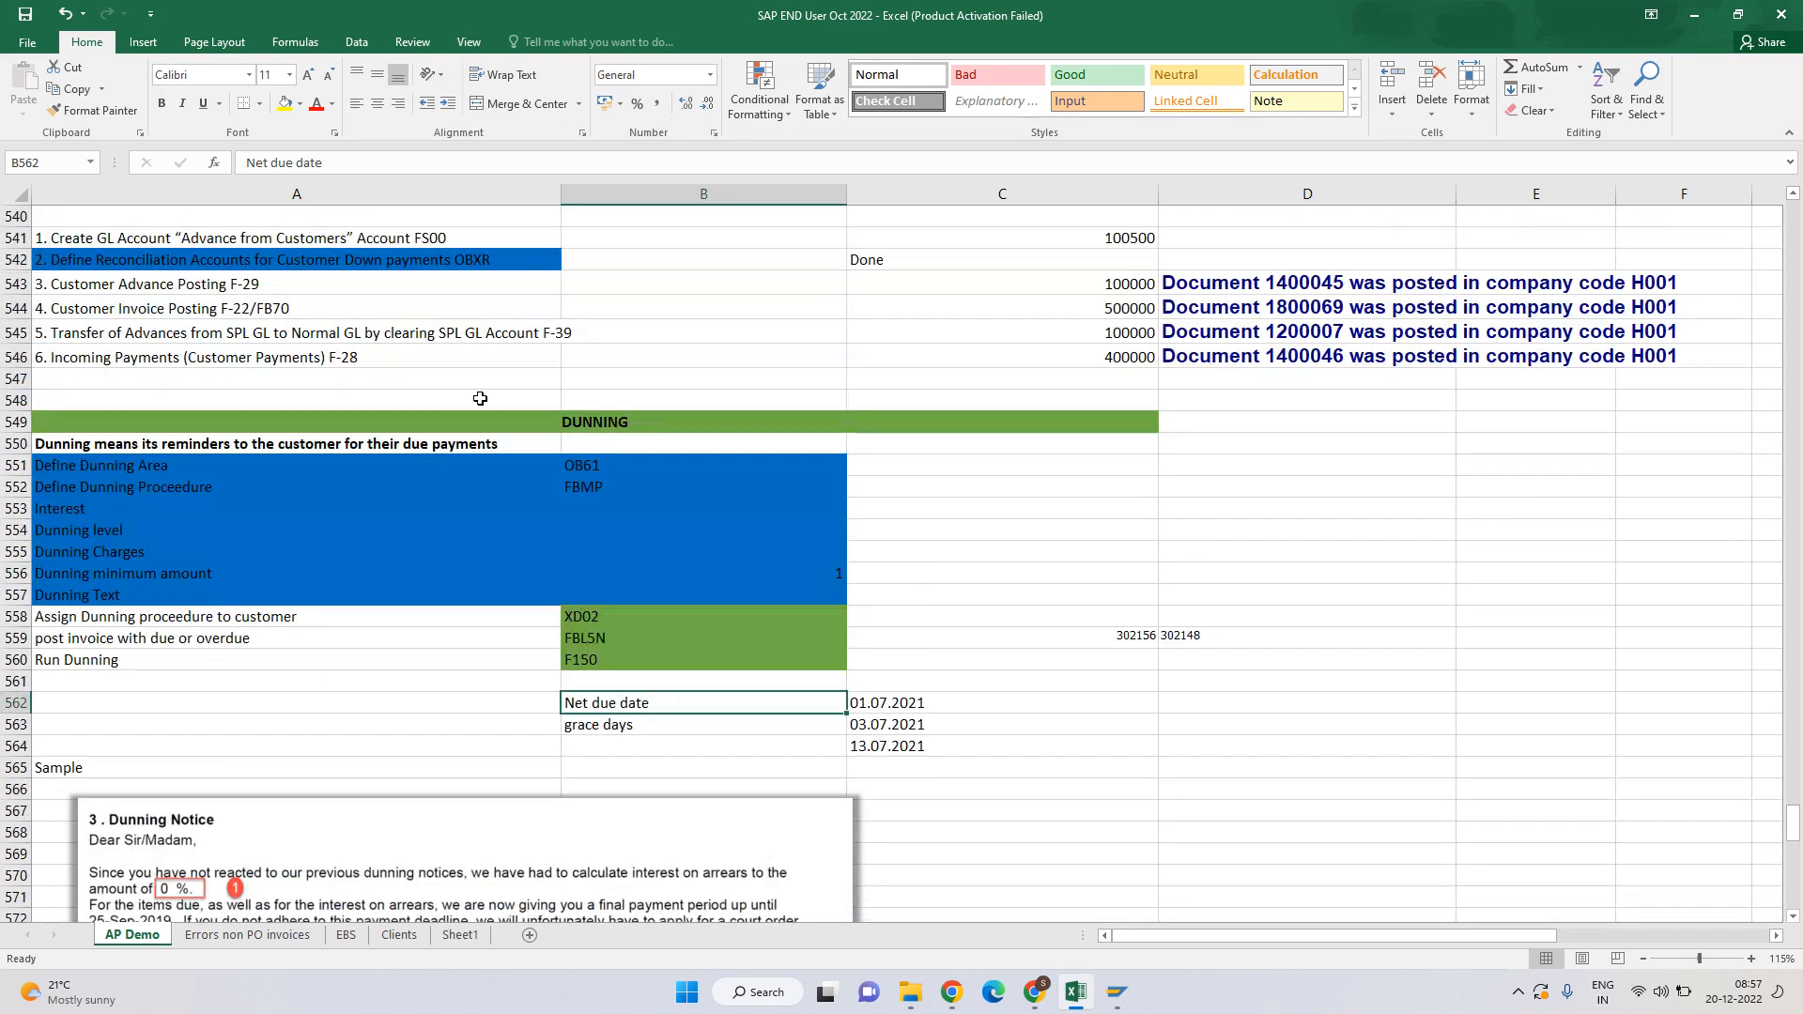
click(575, 430)
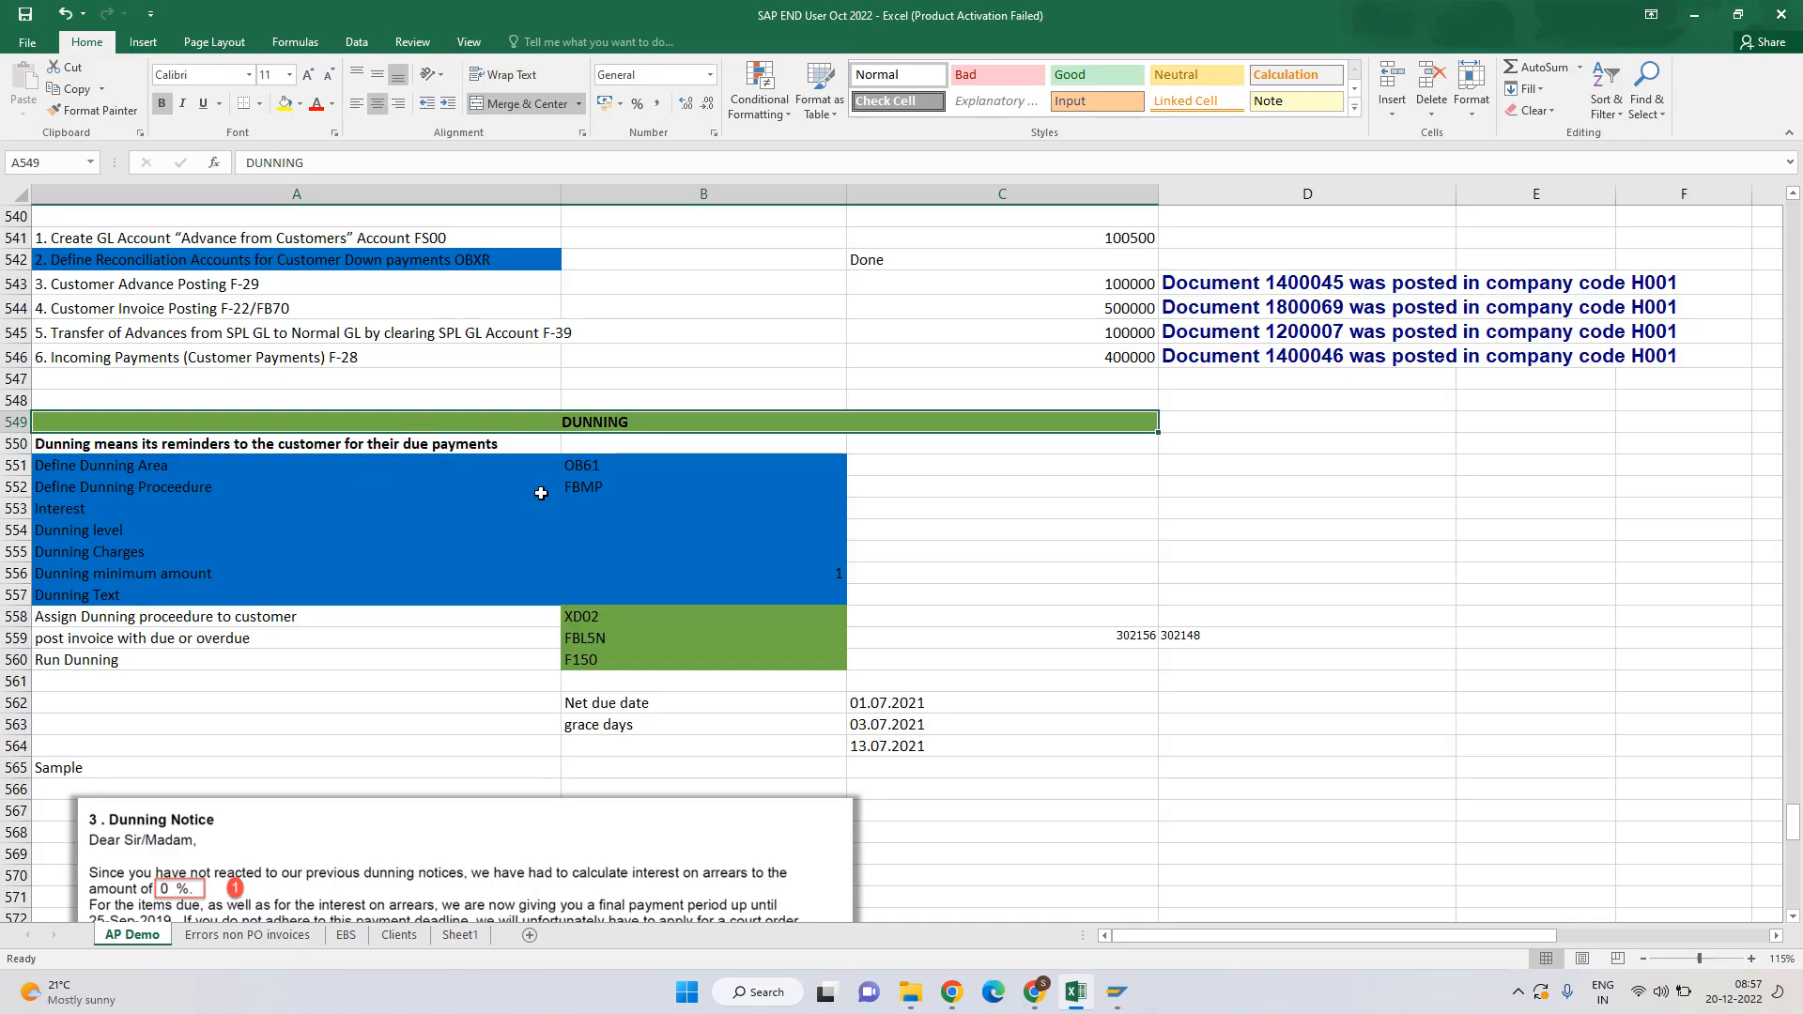
scroll(508, 454, down, 7)
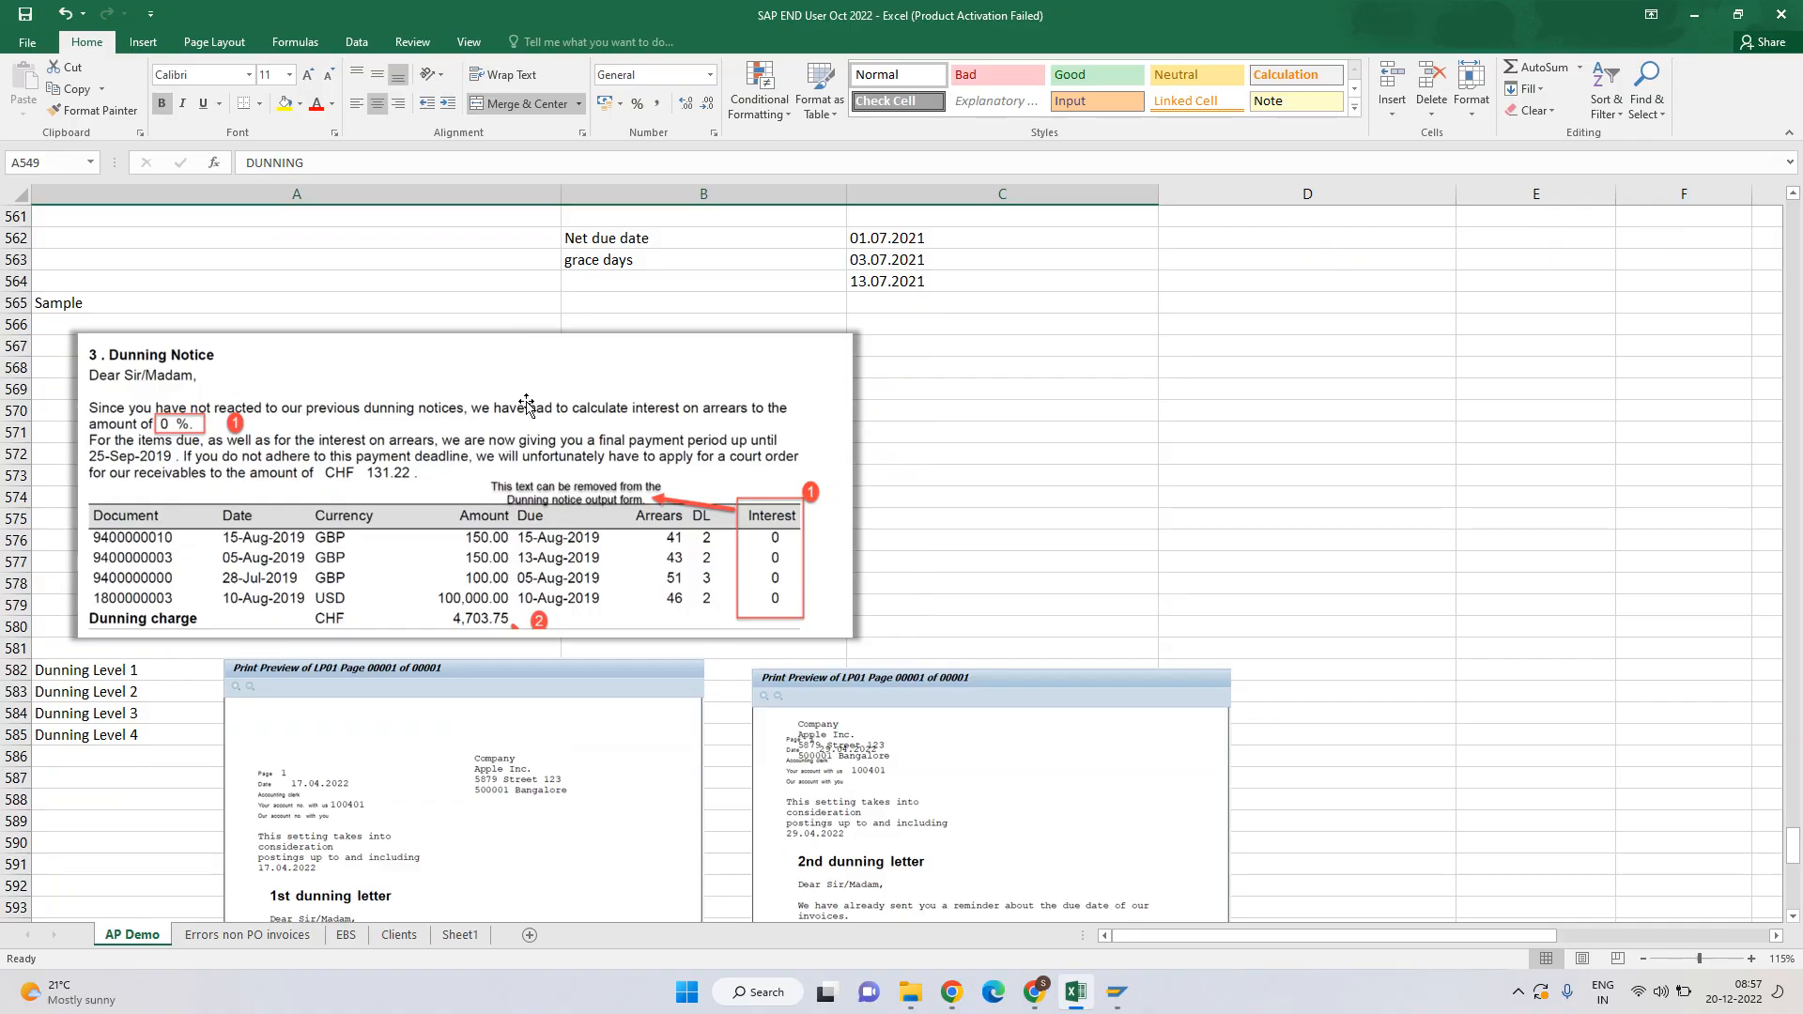
scroll(527, 403, down, 3)
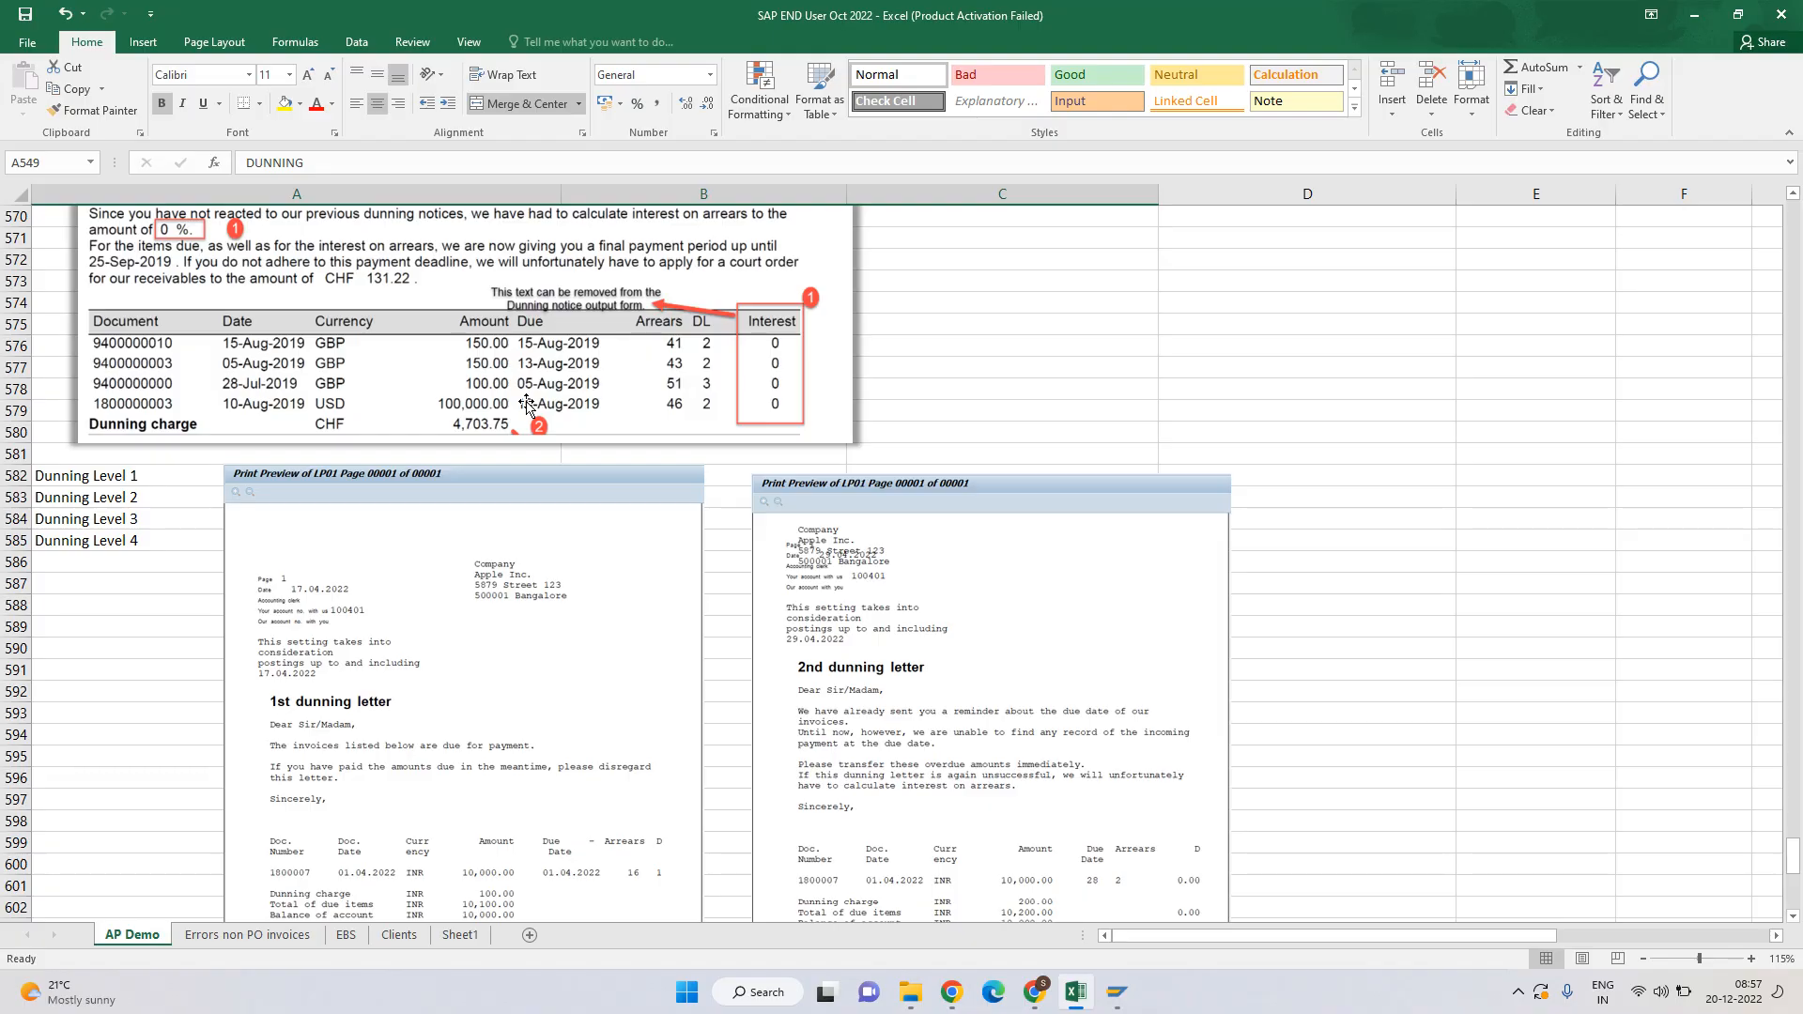
scroll(526, 404, up, 6)
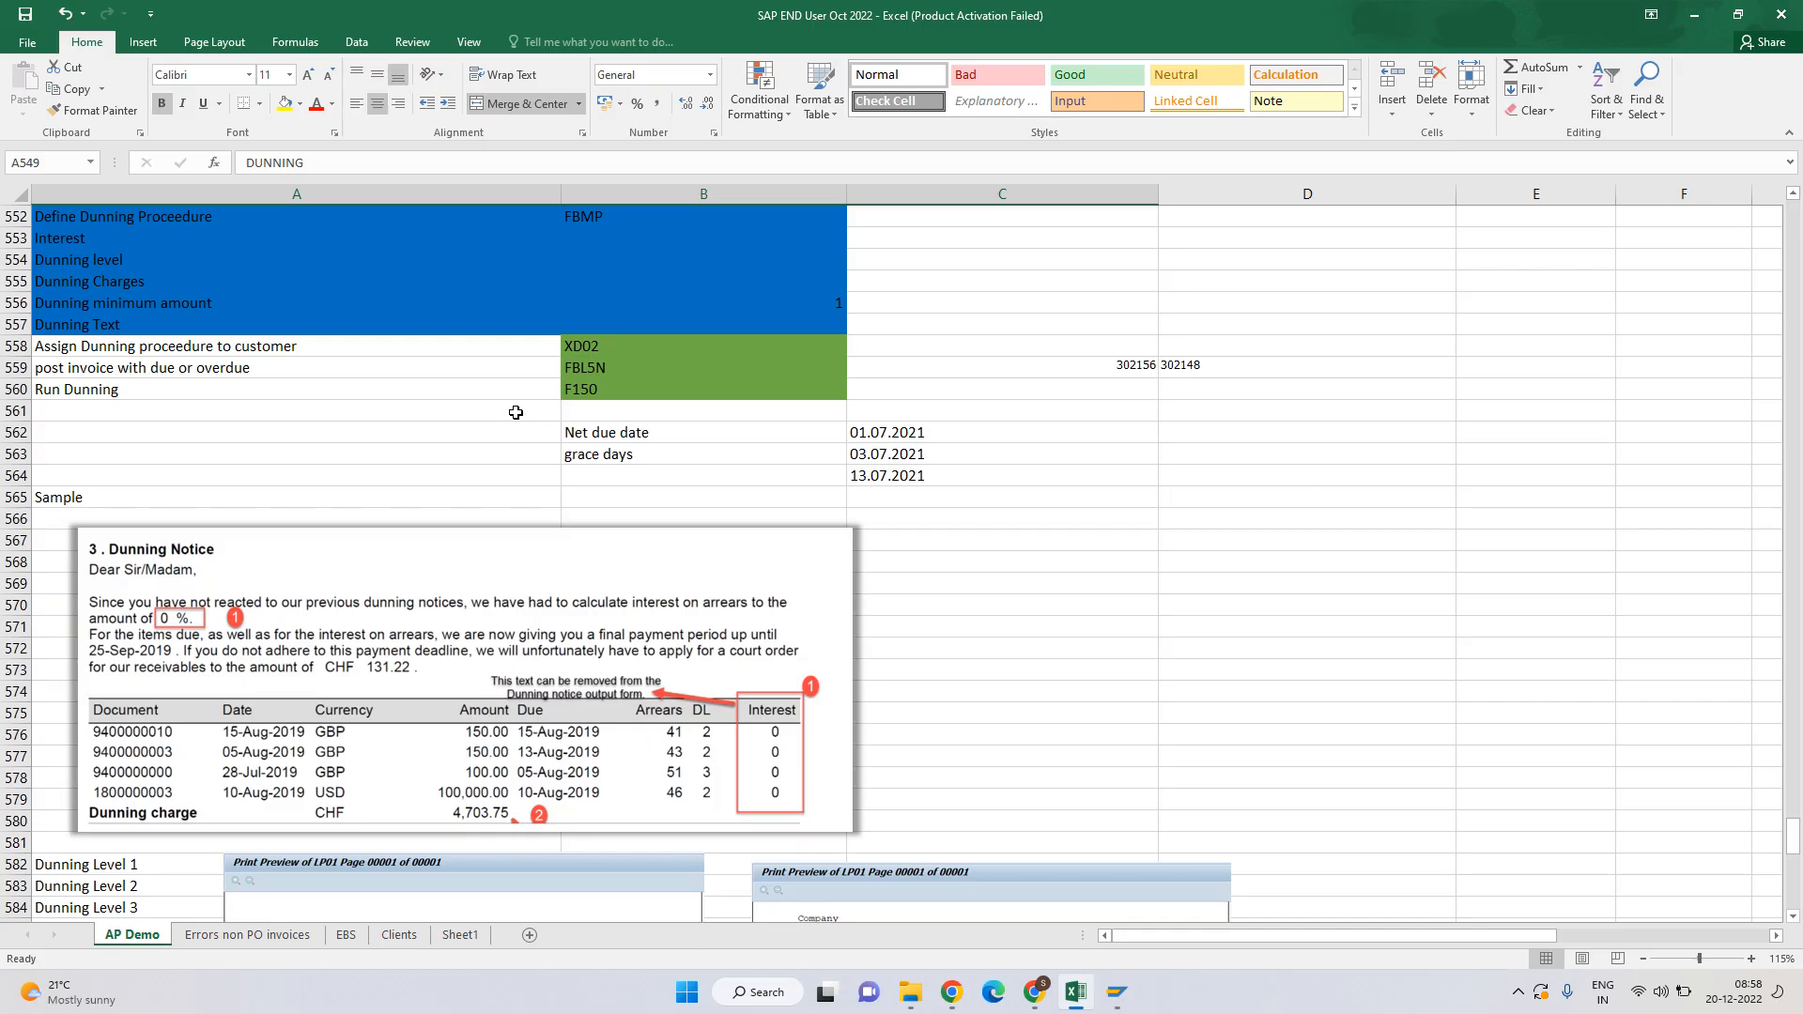
scroll(515, 412, up, 4)
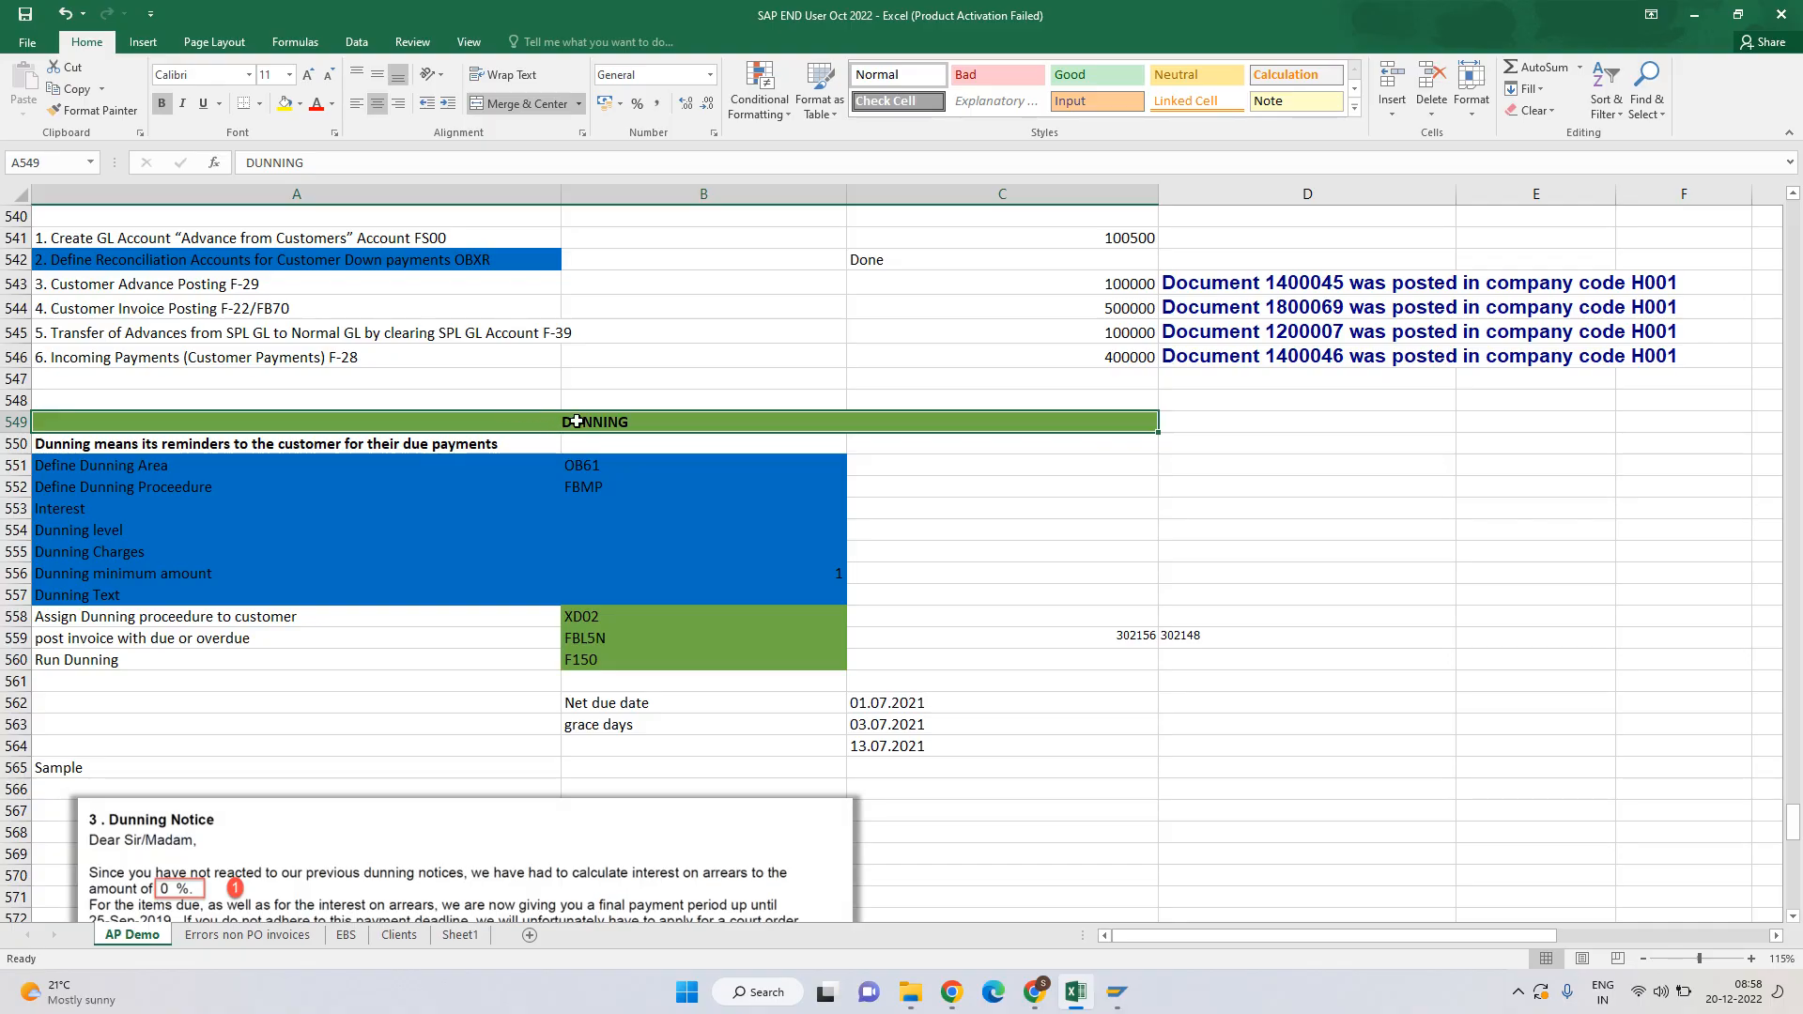
scroll(575, 421, down, 3)
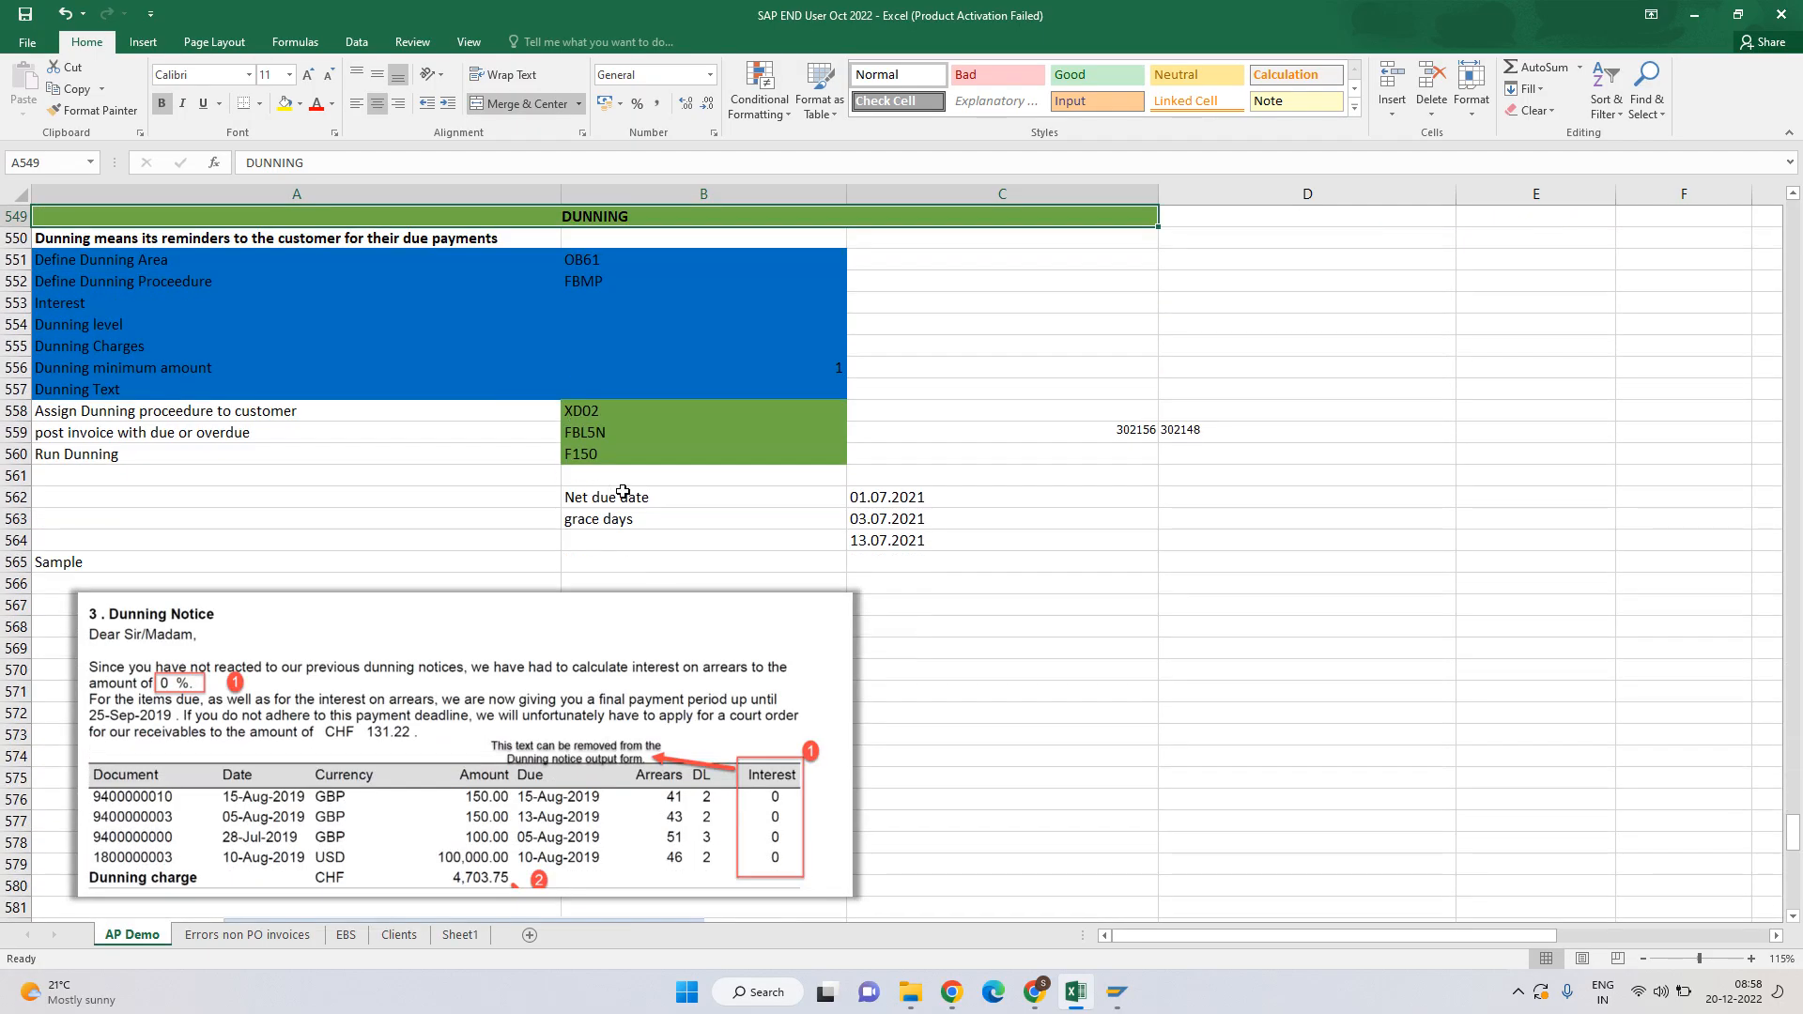
click(1283, 484)
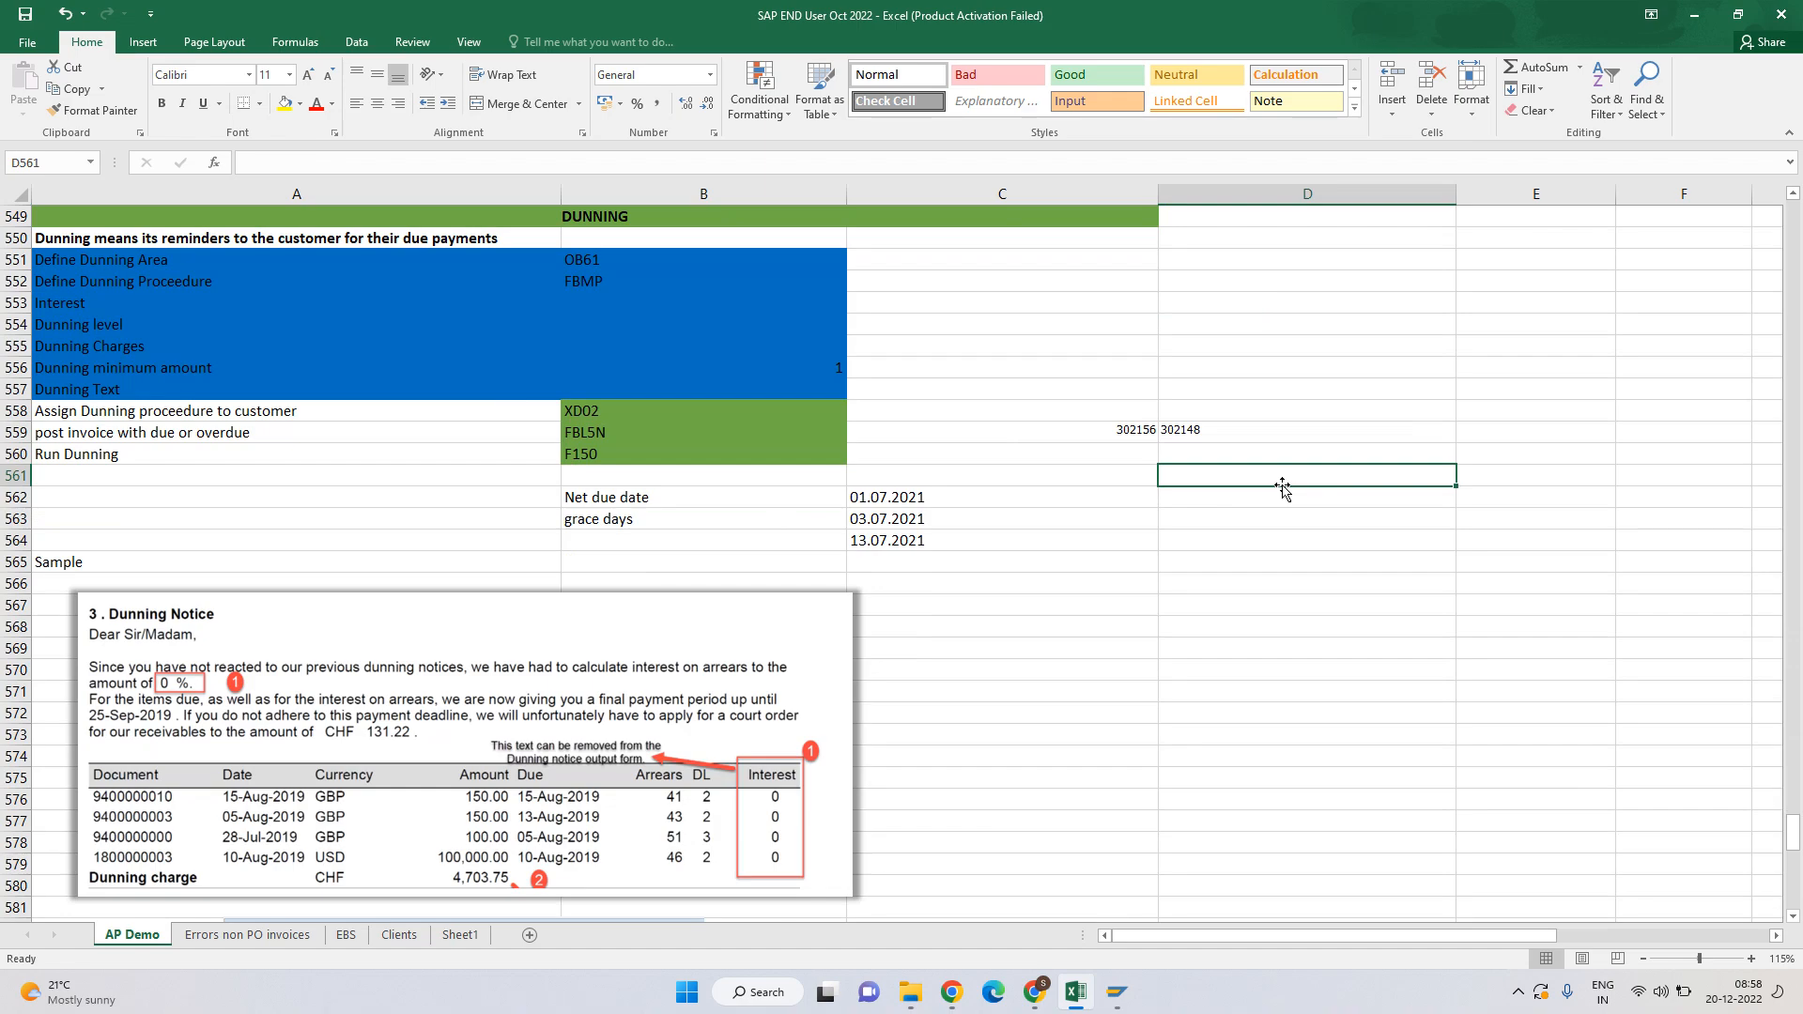
Note 'Invoice open invoice should be there' and 'Invoice should be due' in D561:D562.
text(Invoice)
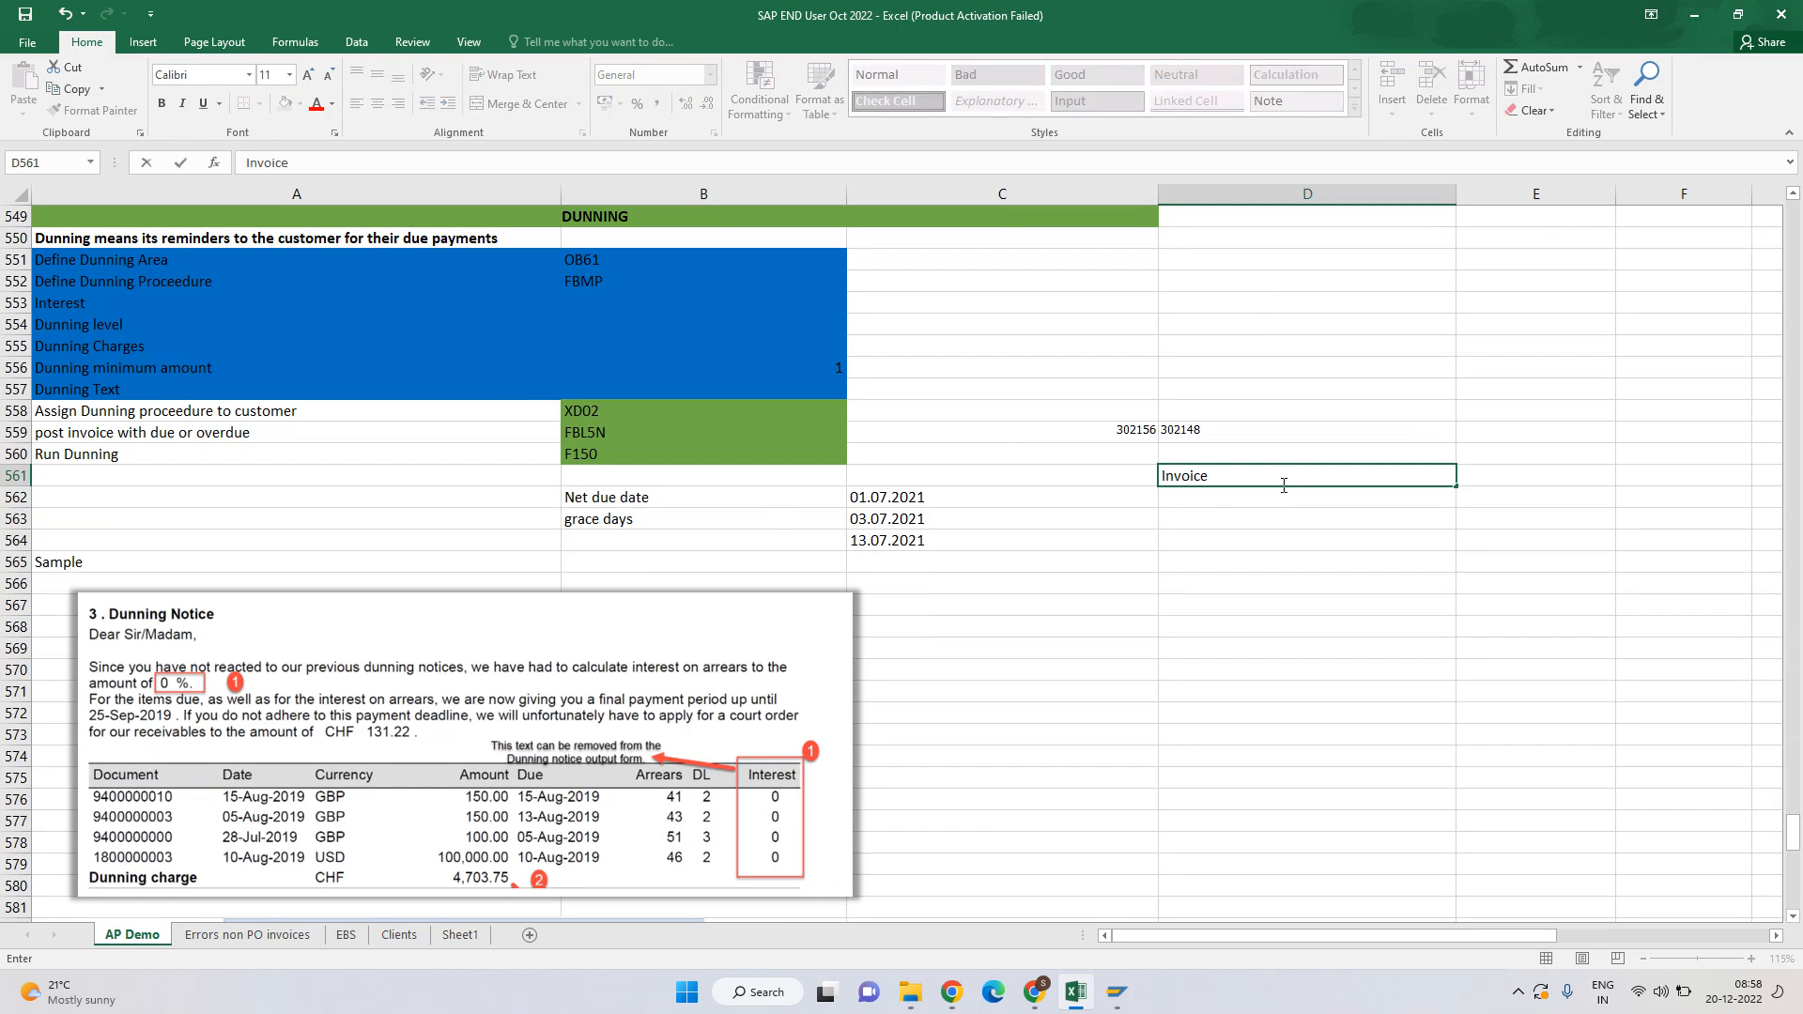
text( open invoice should)
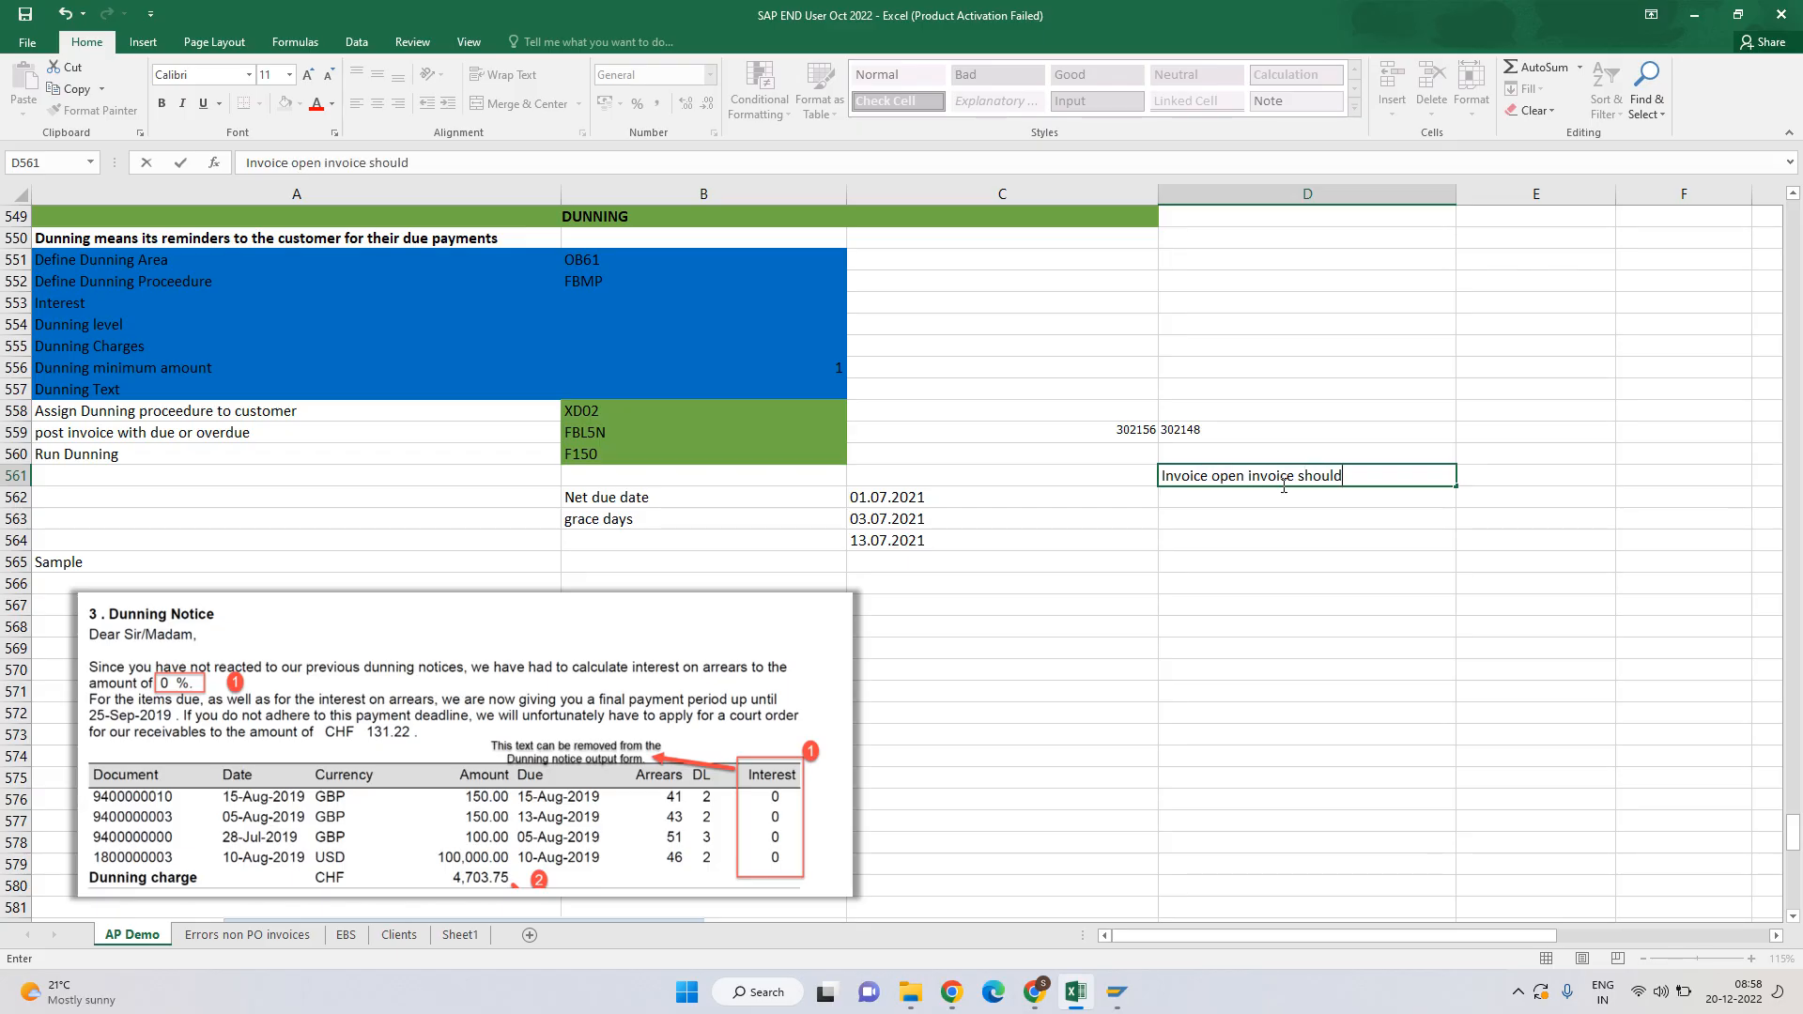
text( be there)
key(ctrl+Return)
key(Return)
text(B)
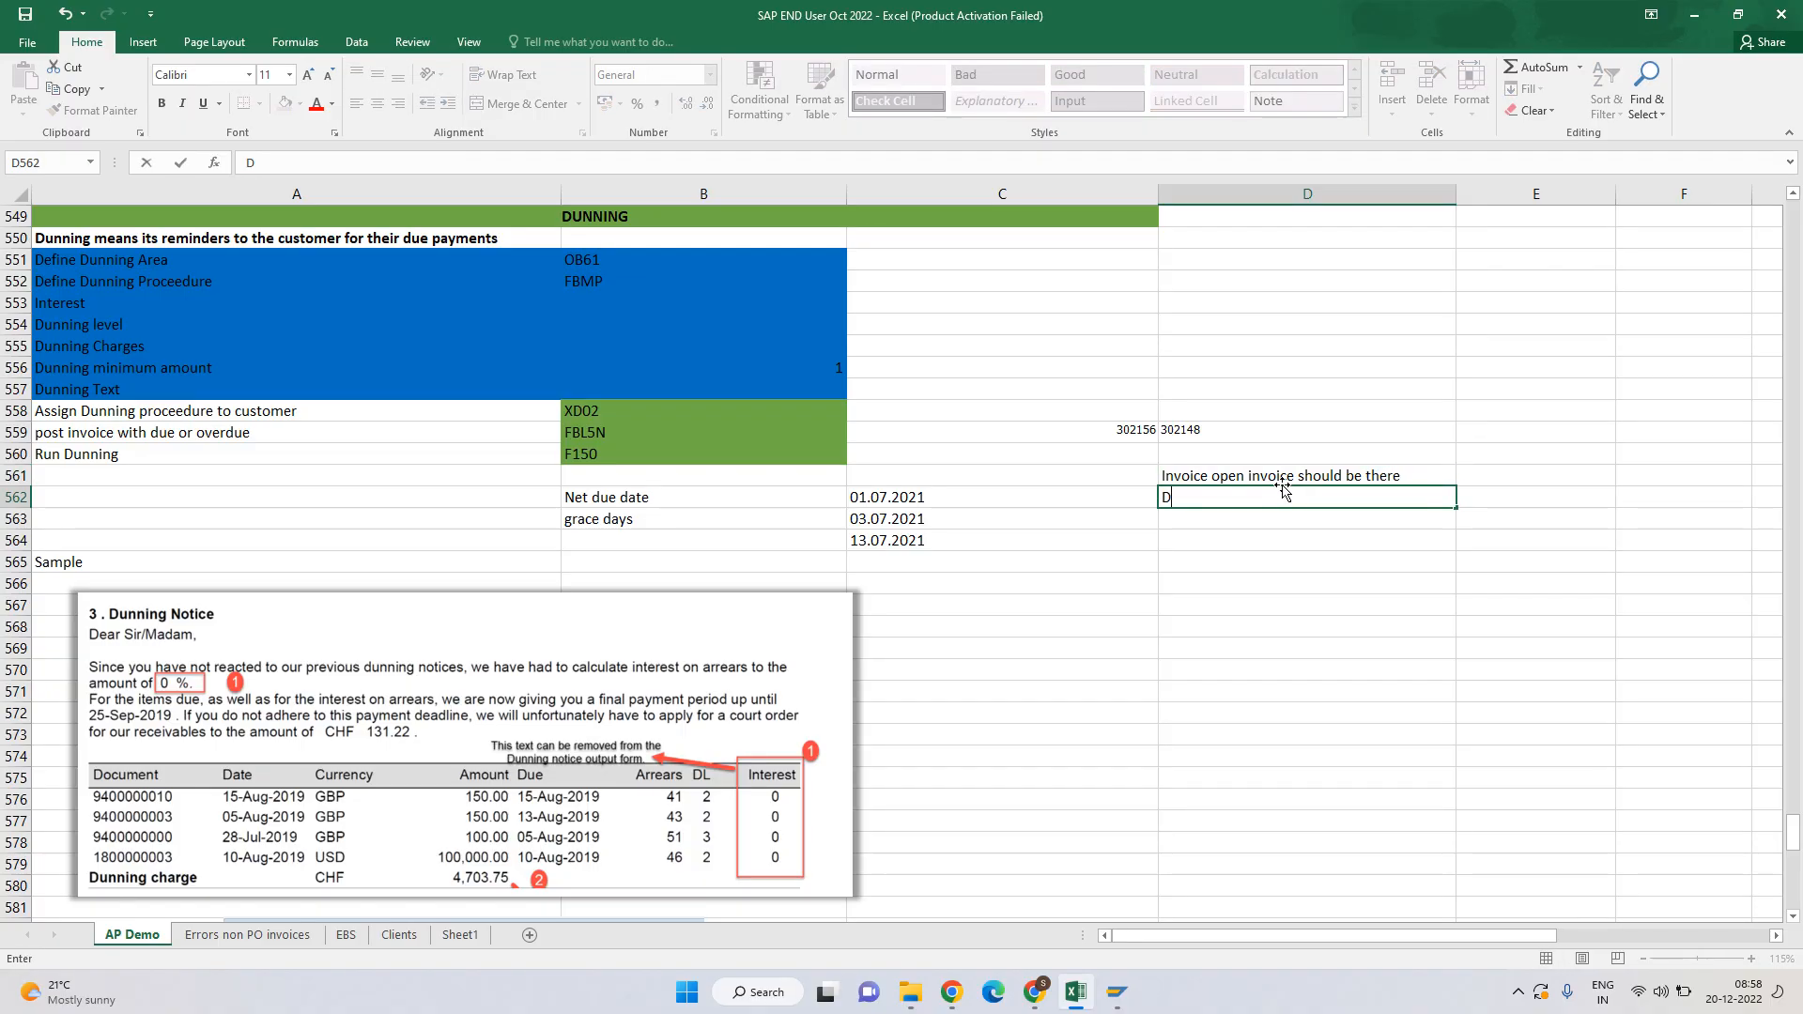
key(BackSpace)
text(Due)
key(BackSpace)
key(BackSpace)
key(BackSpace)
text(Inv)
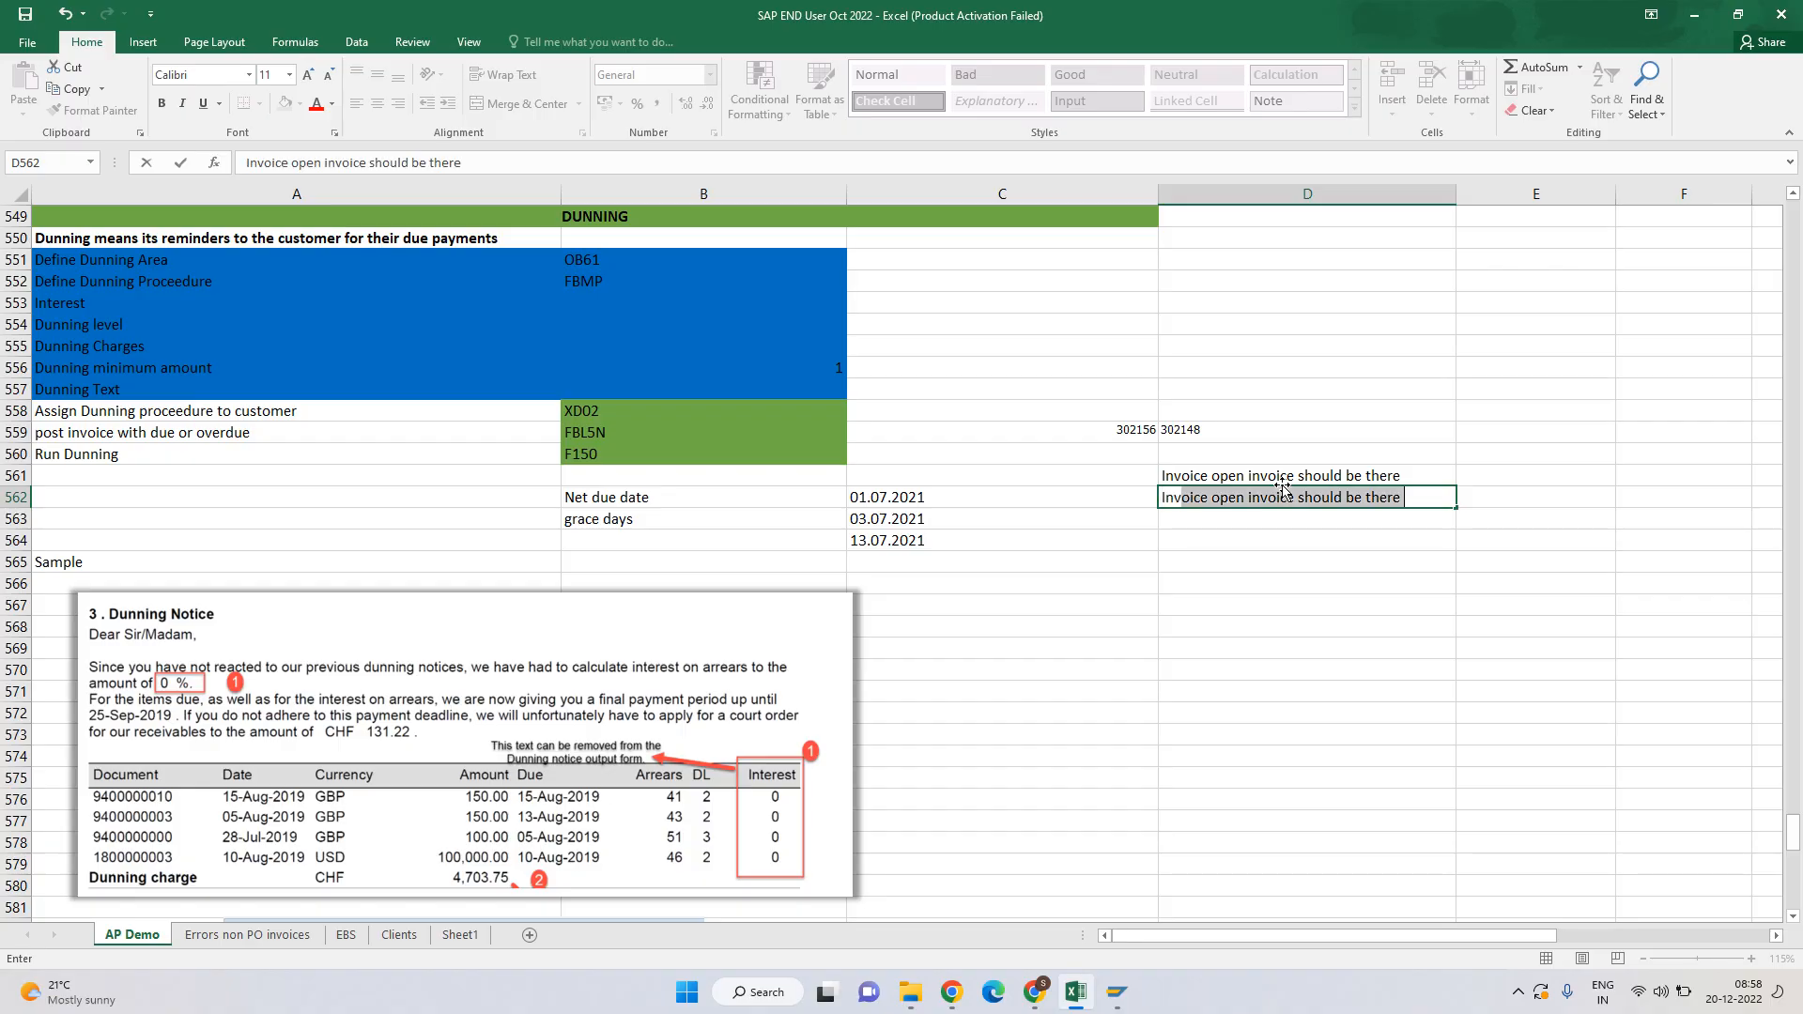
text(oice should be )
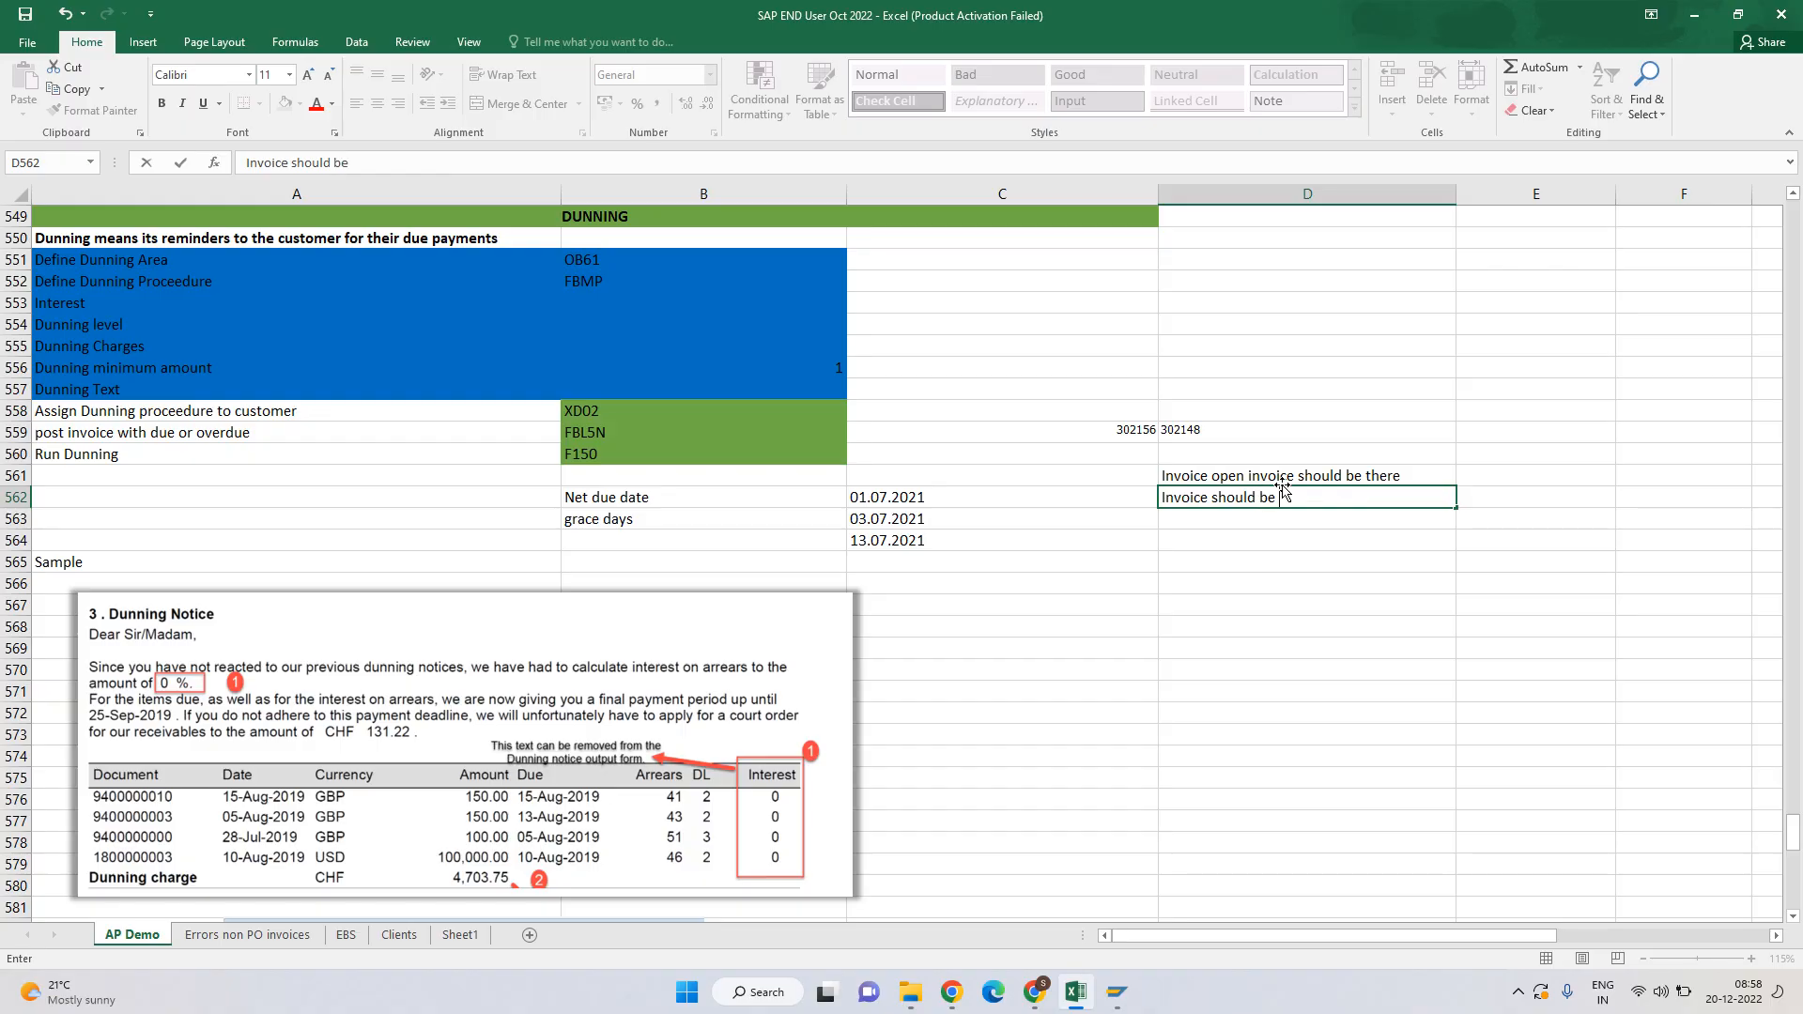
text(due)
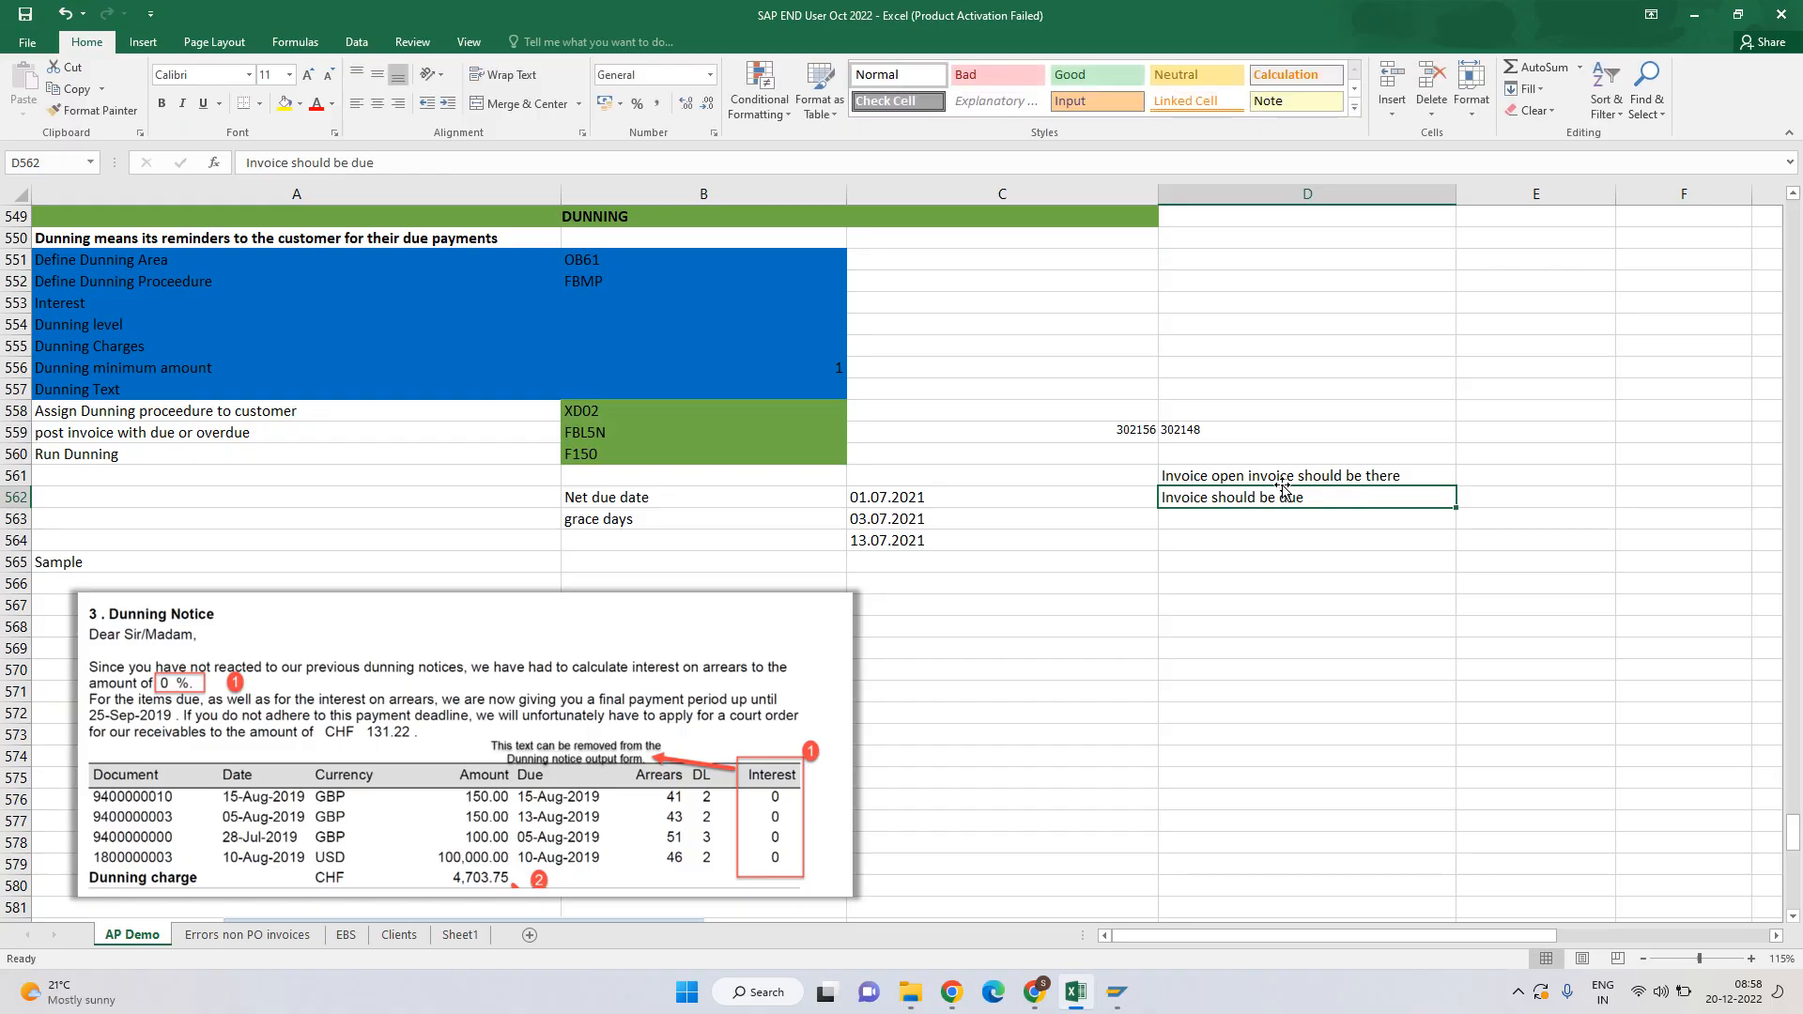
key(Return)
Add notes that the dunning procedure is on customer master data and configuration is done.
text(Dun)
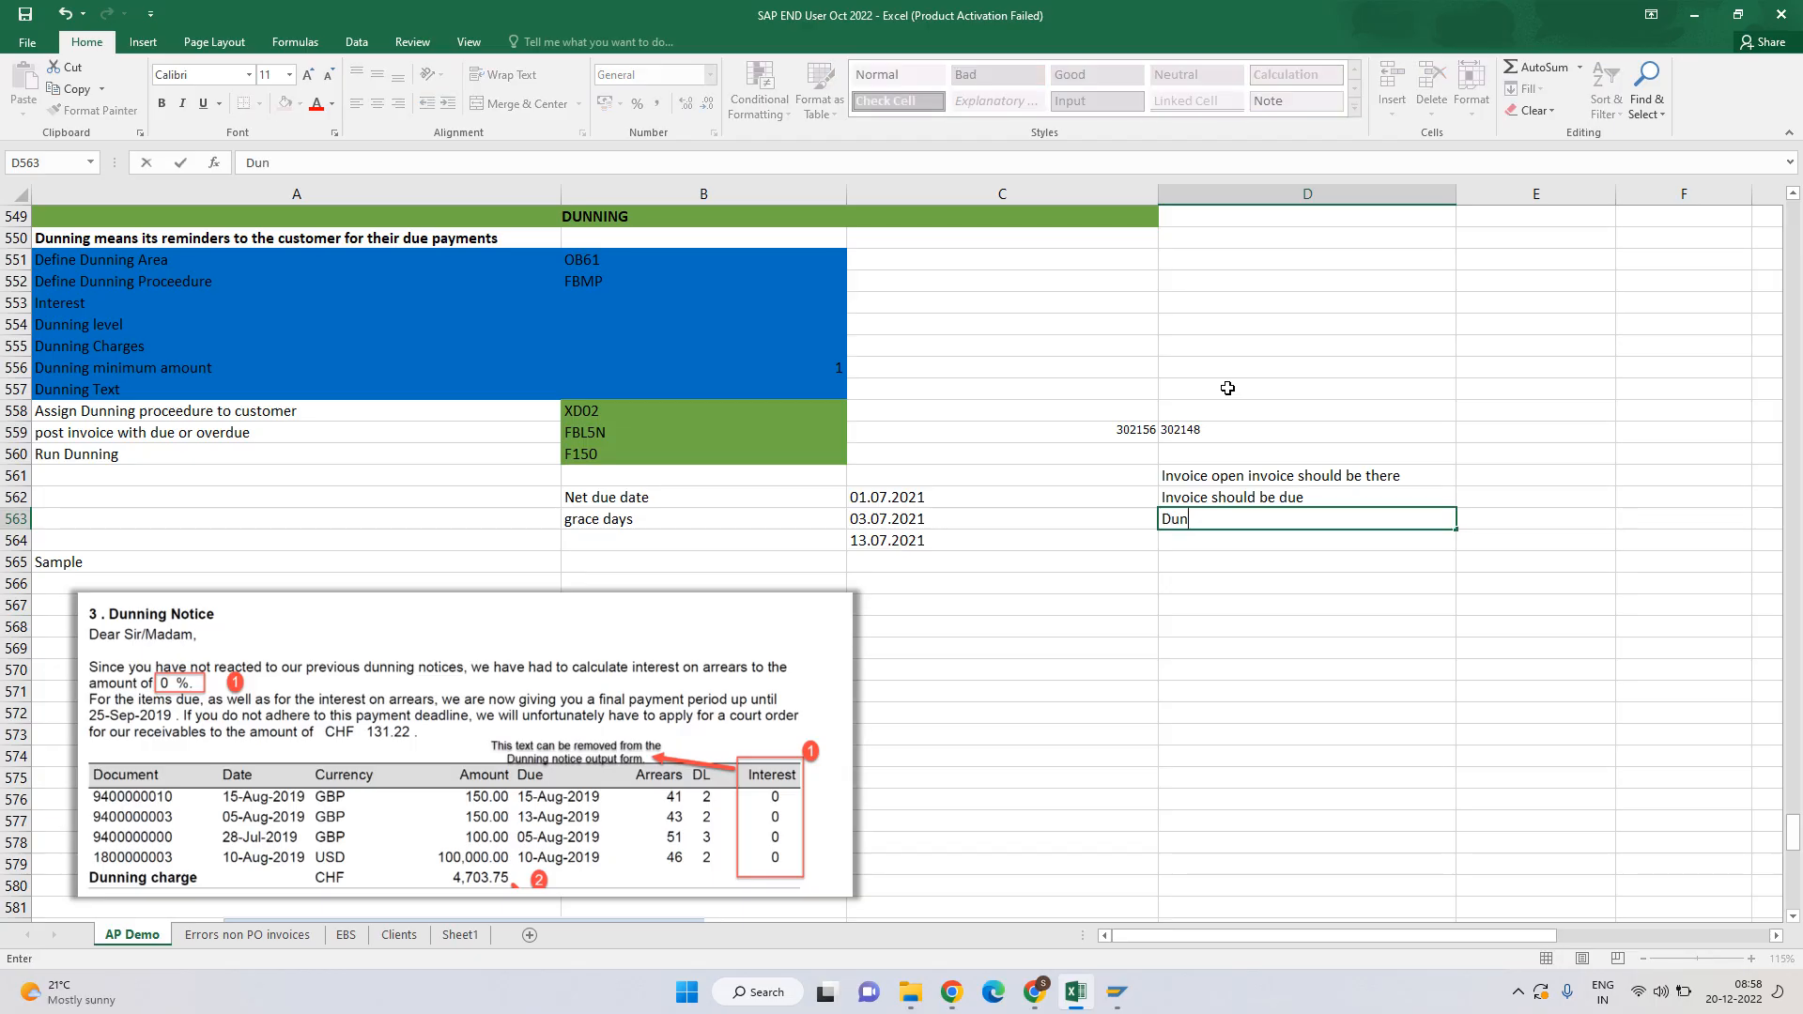
text(ning proceediure )
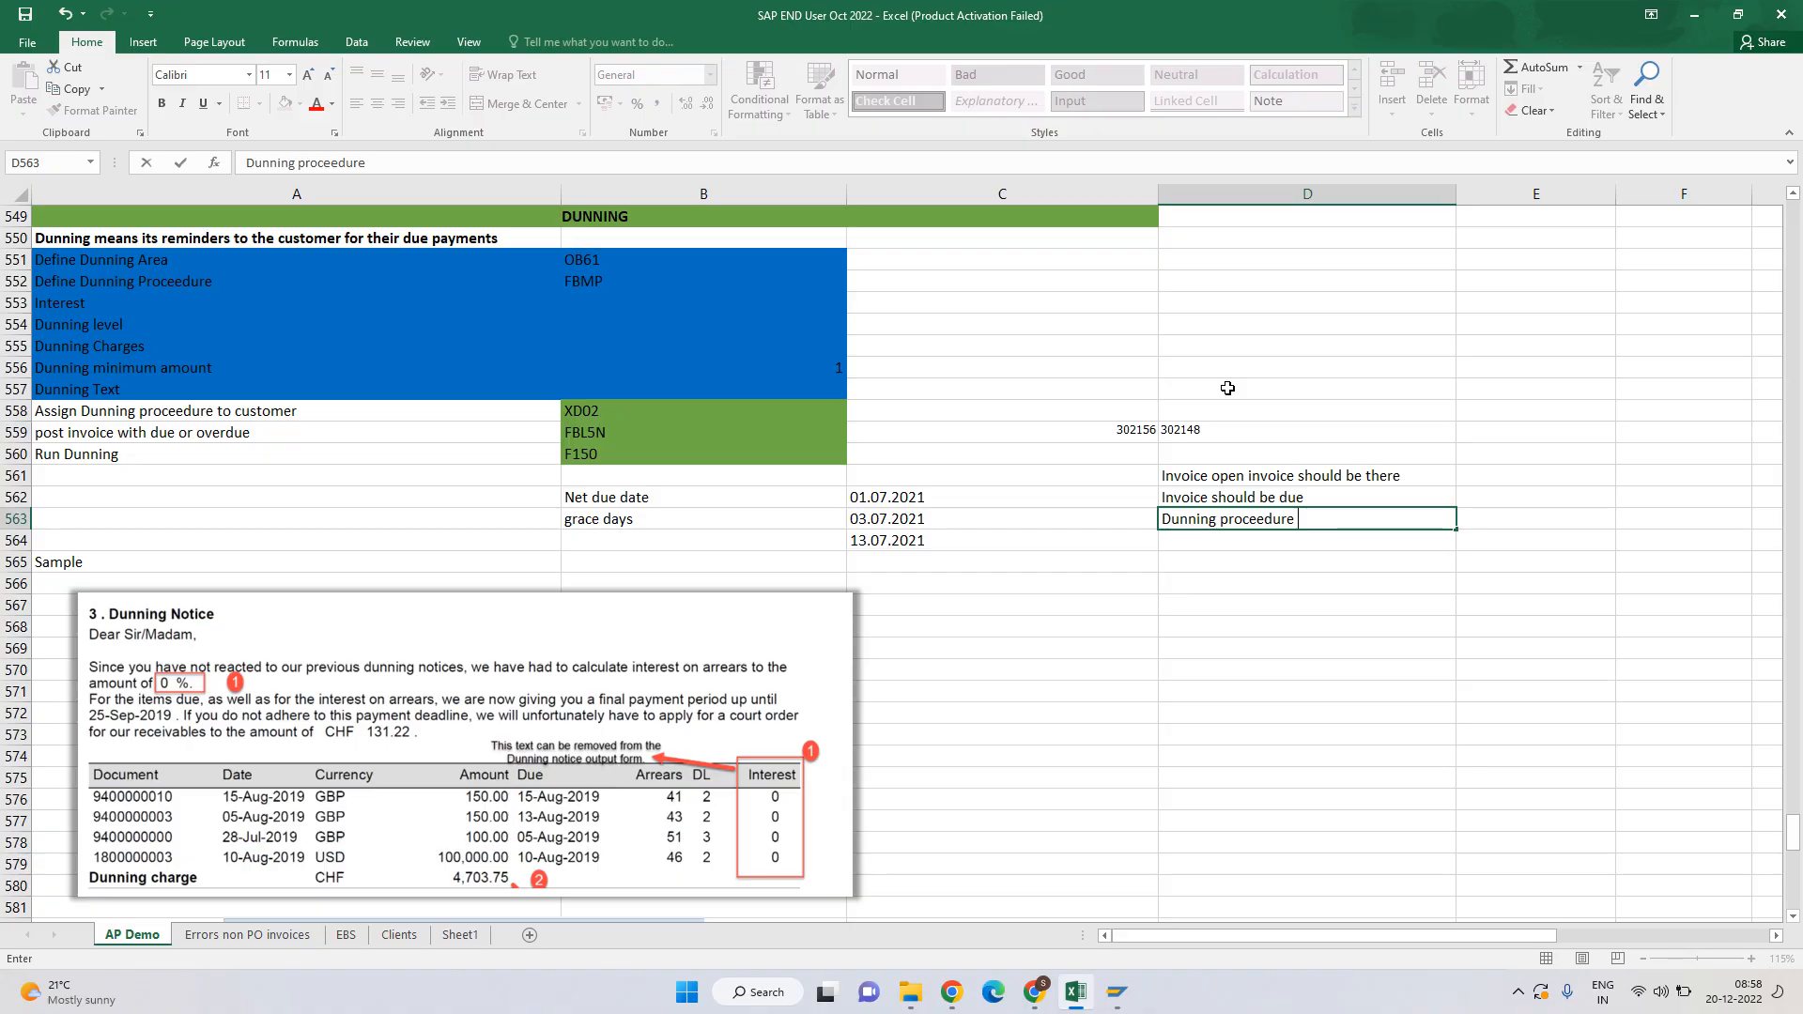
text(should be assigned to)
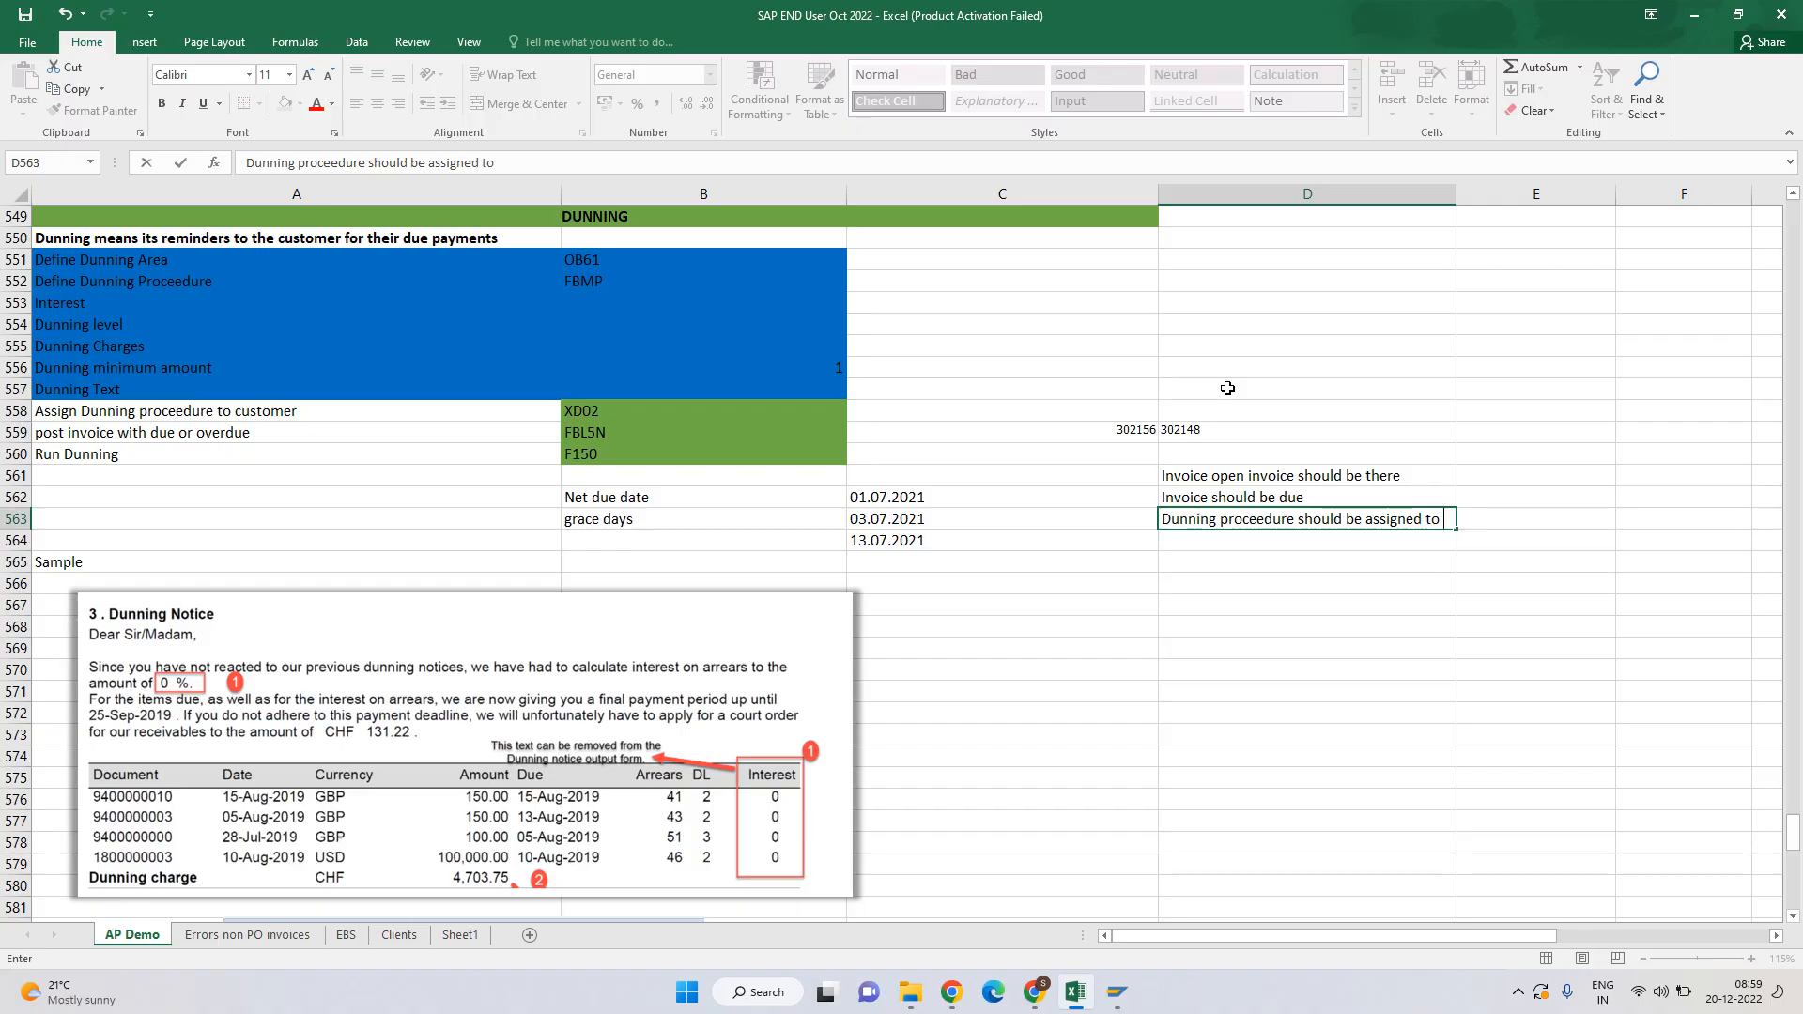
key(BackSpace)
key(BackSpace)
text(on customer master data)
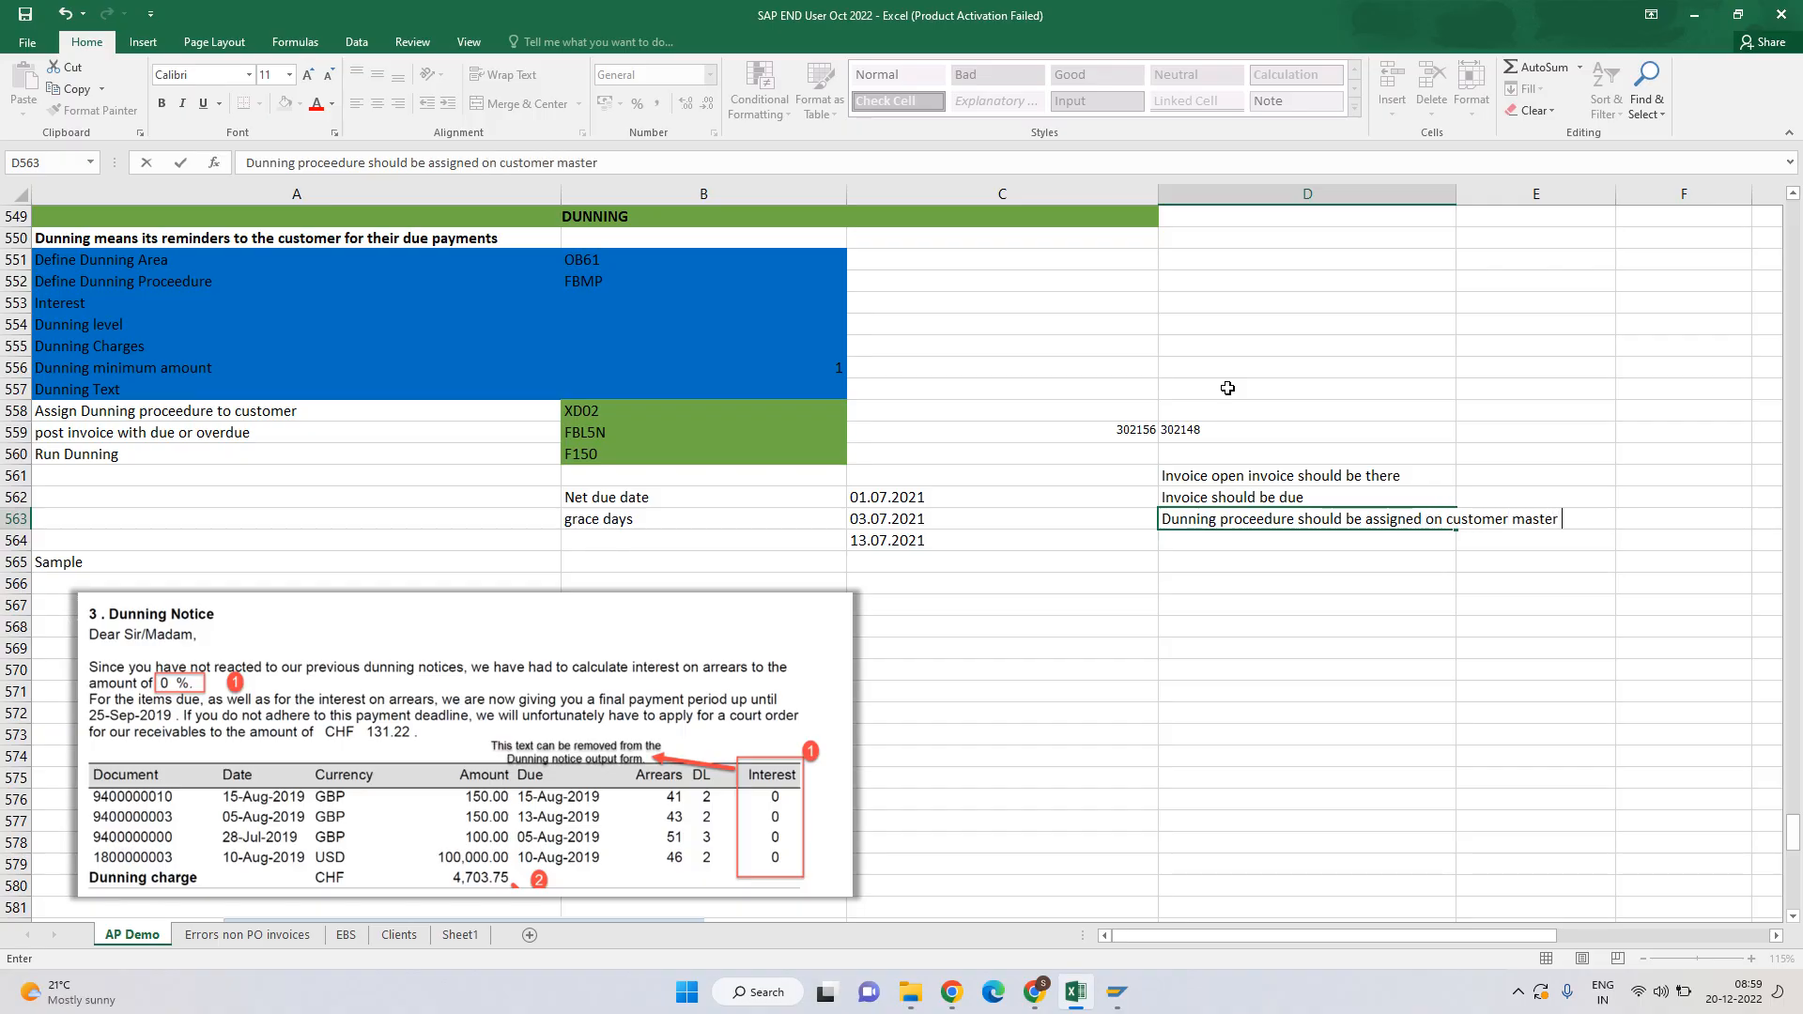
key(Return)
key(Up)
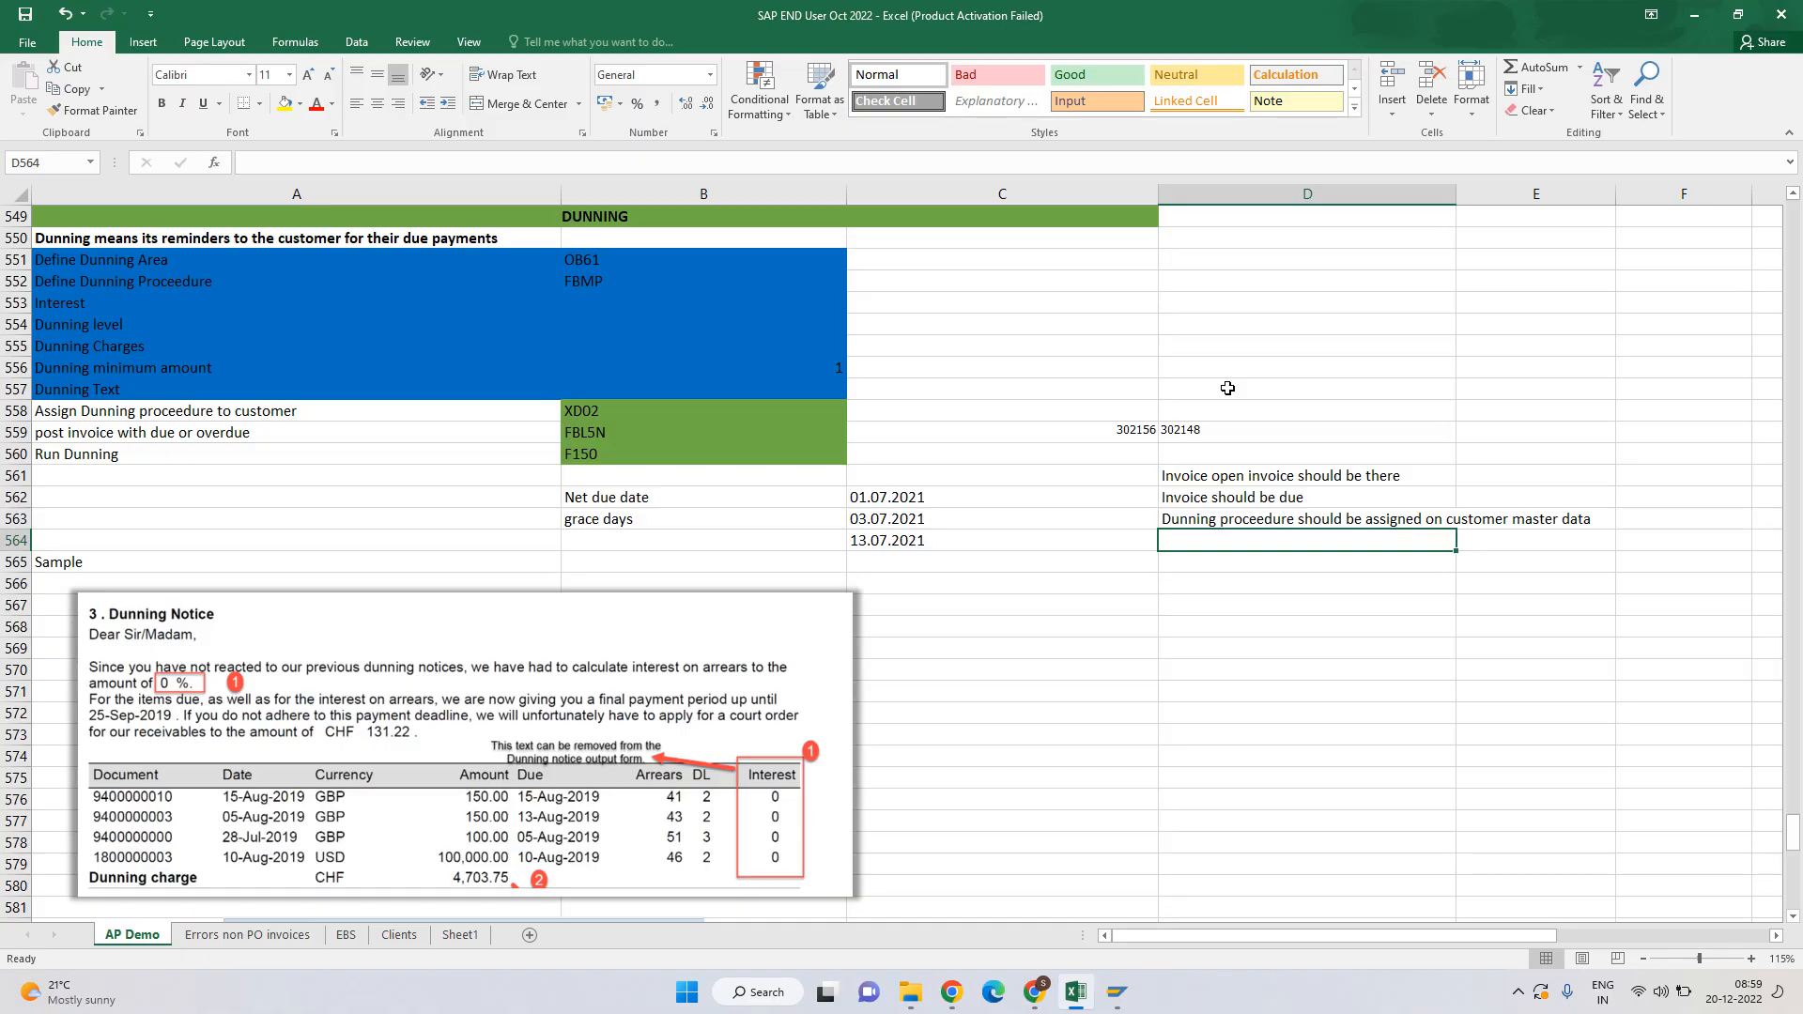
text(All )
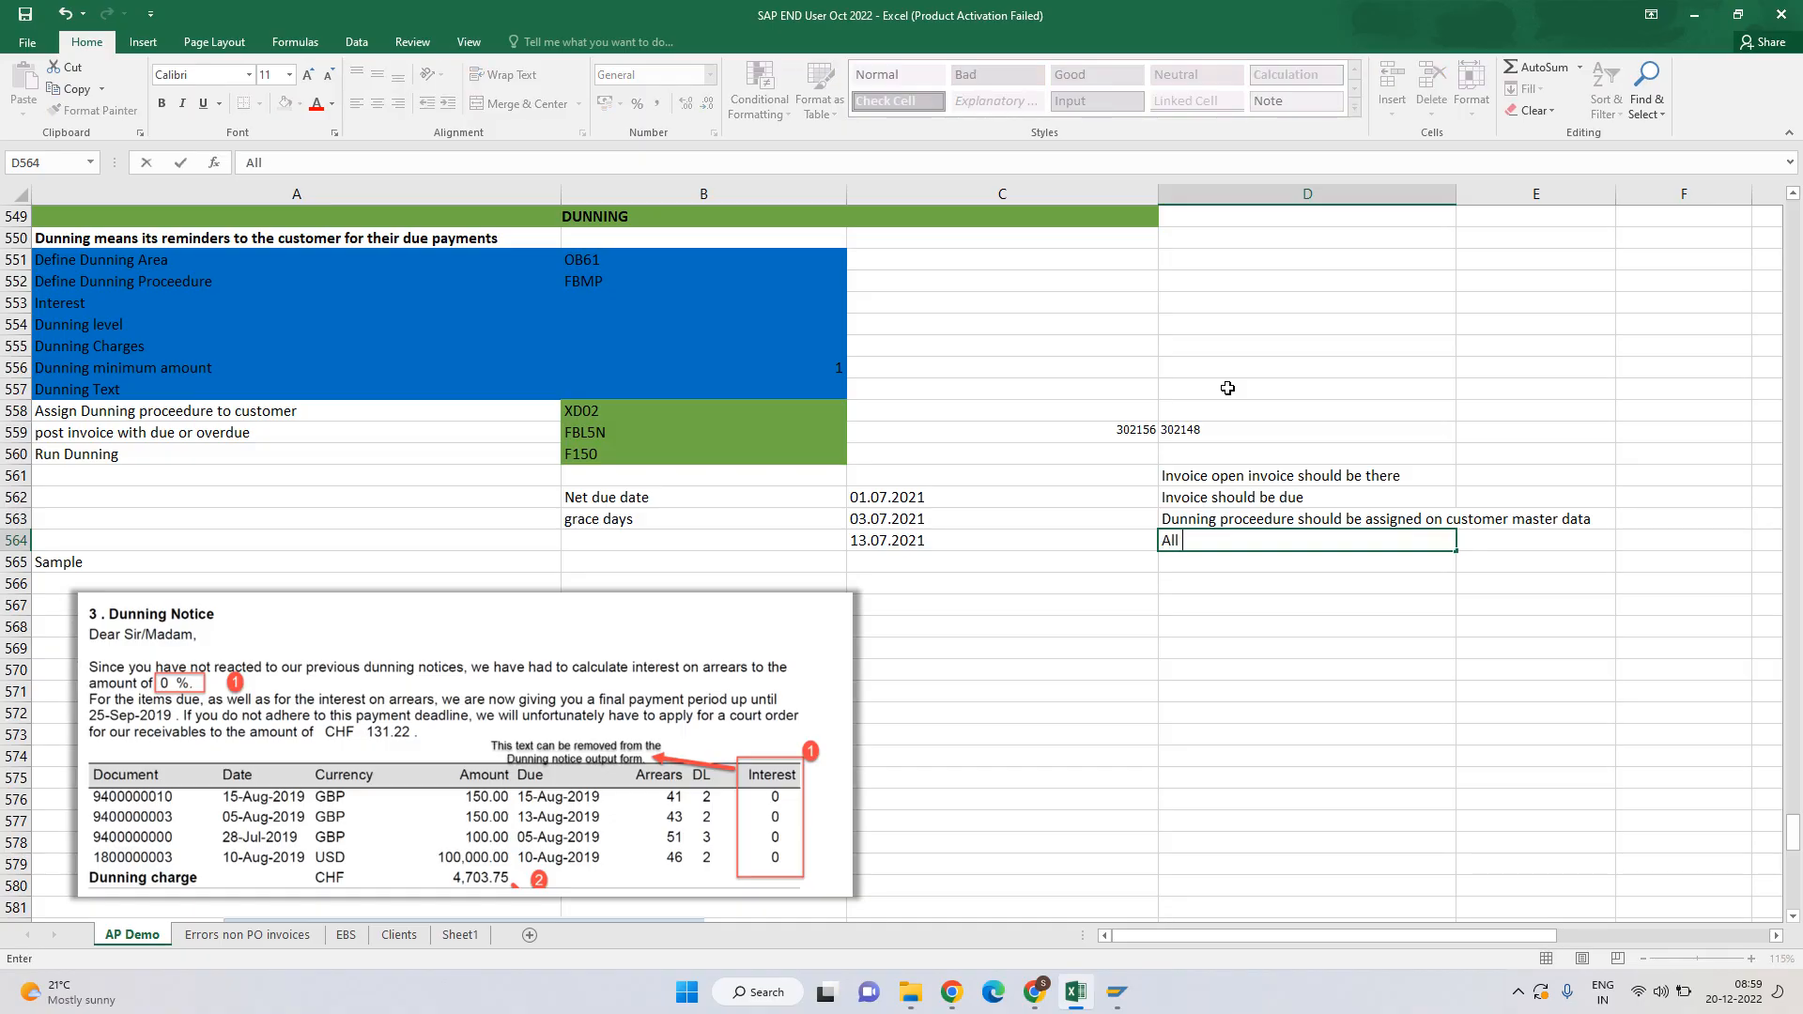
text(the Dunning configurat)
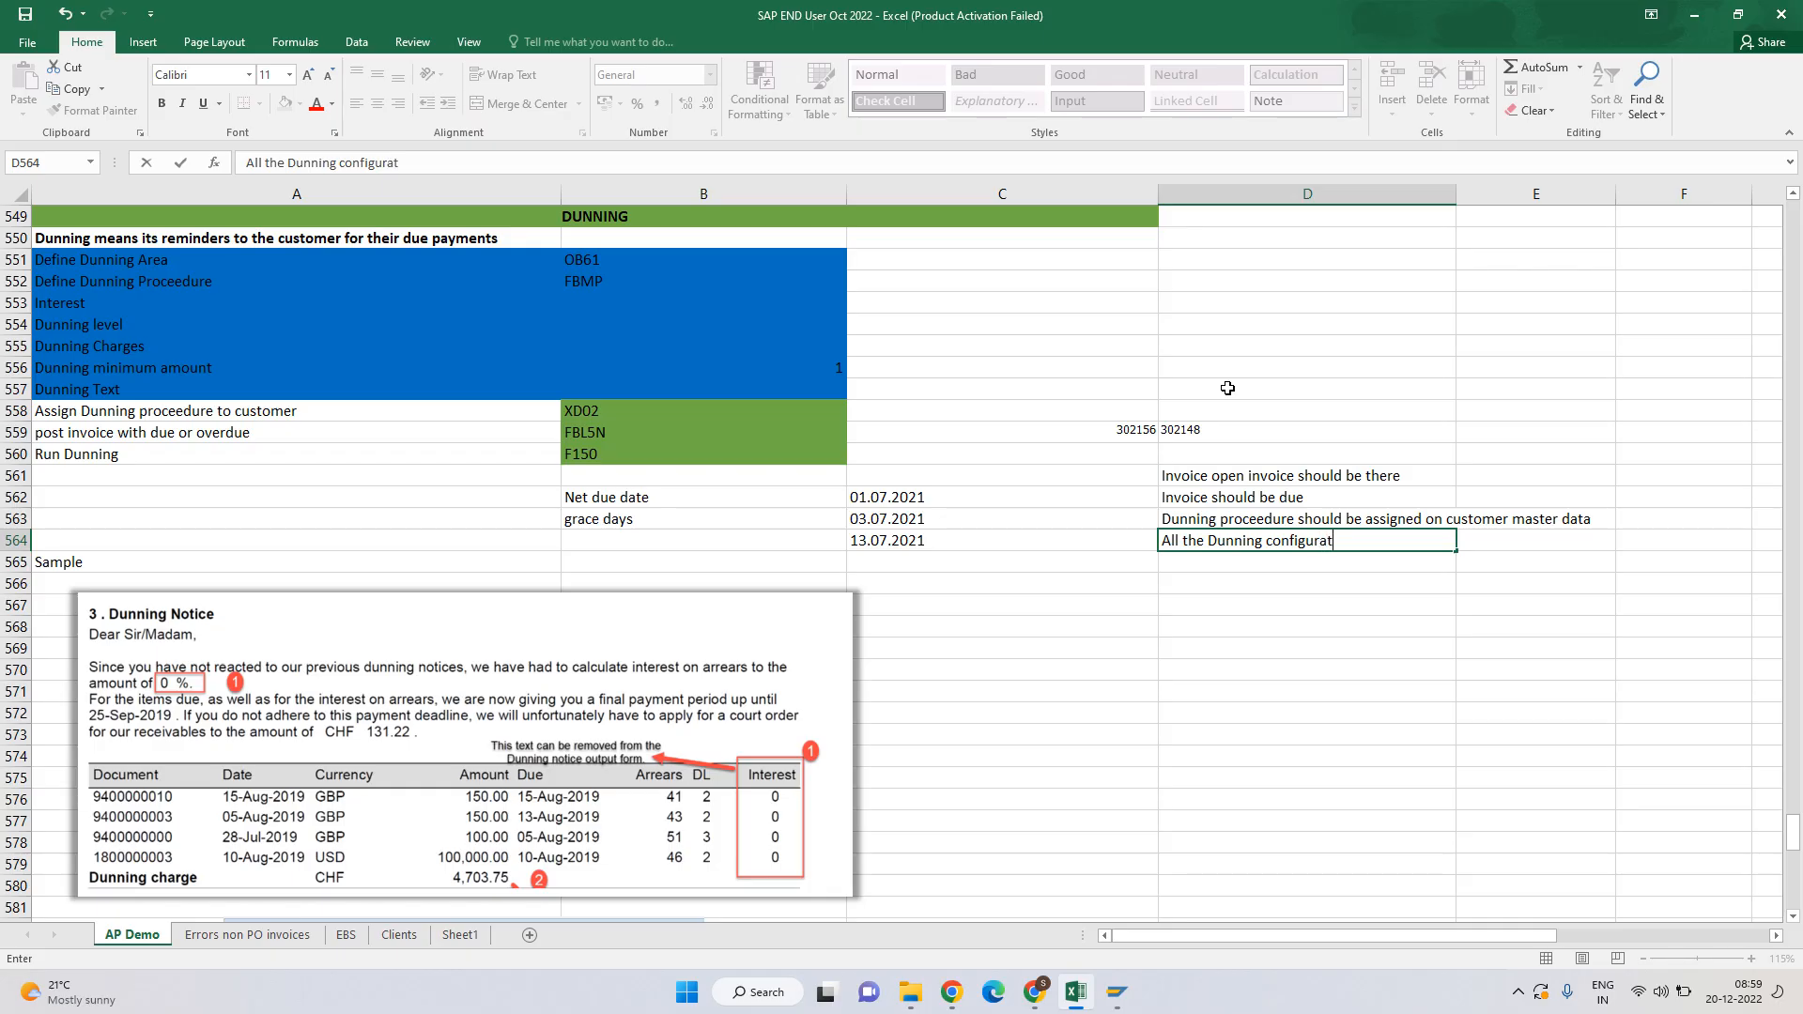
text(ion should be done)
key(Return)
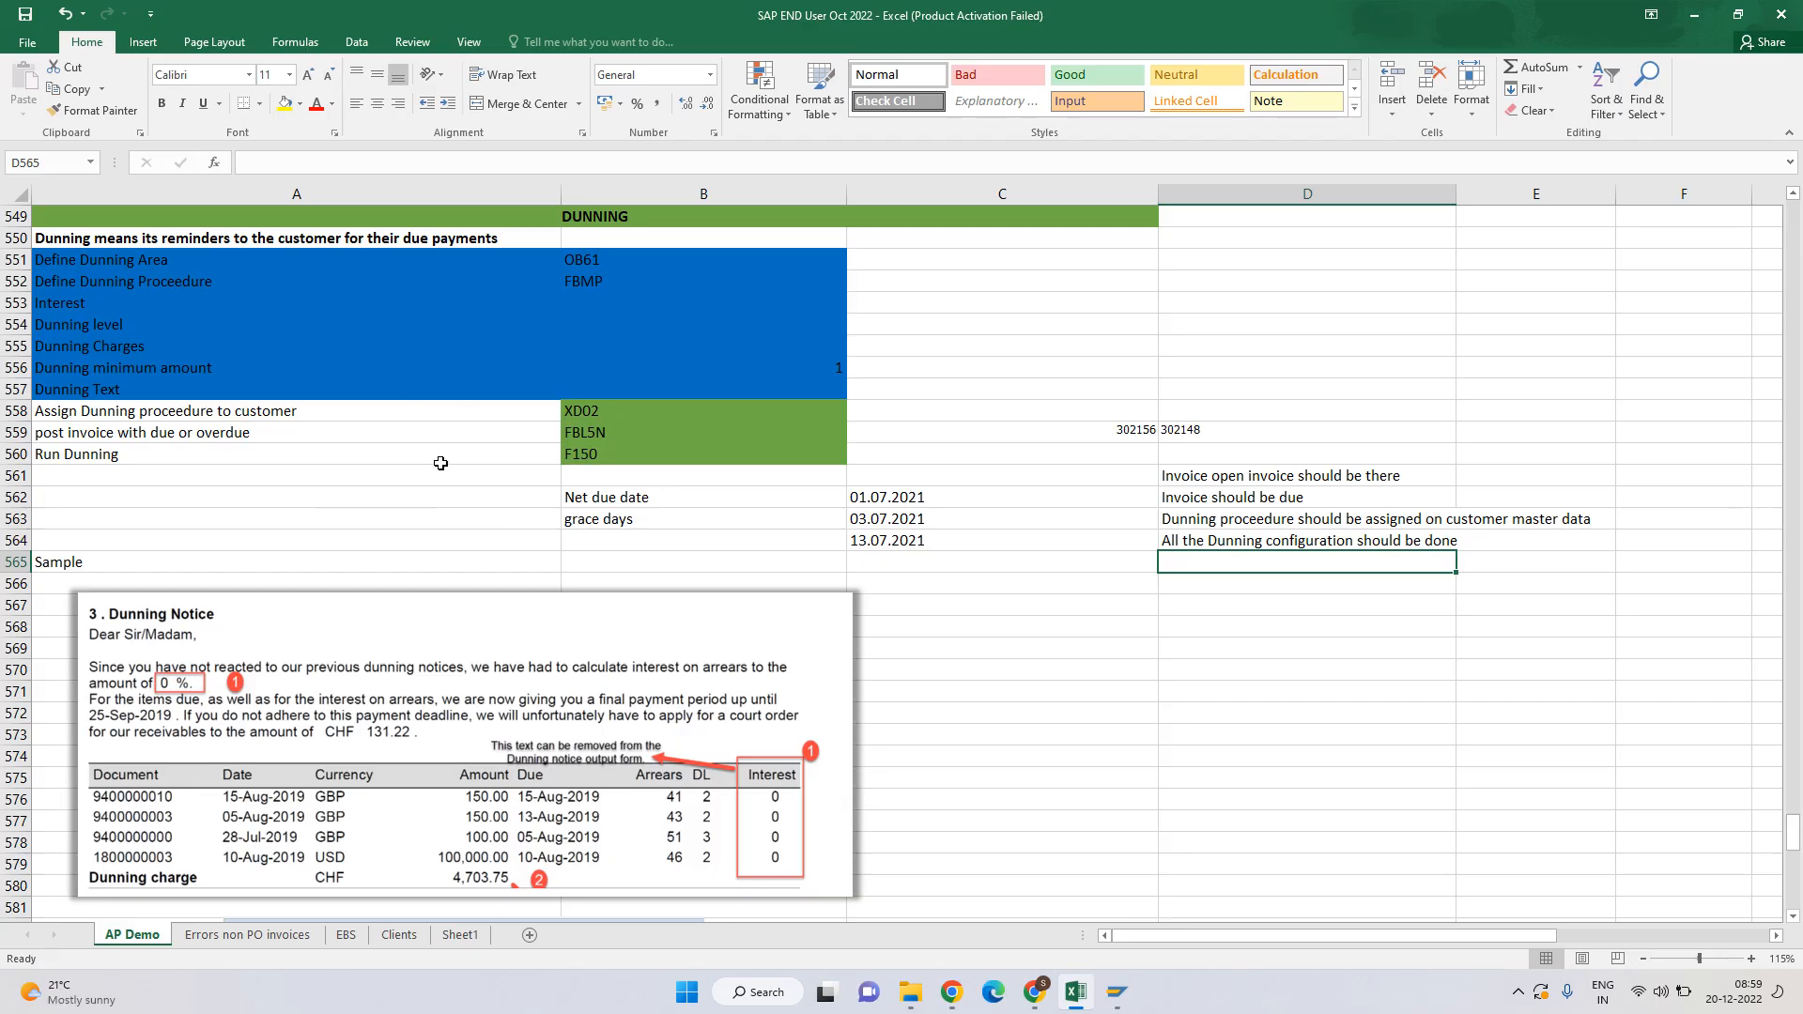
Enter FBL5N in E561 beside the open-invoice note.
click(1214, 481)
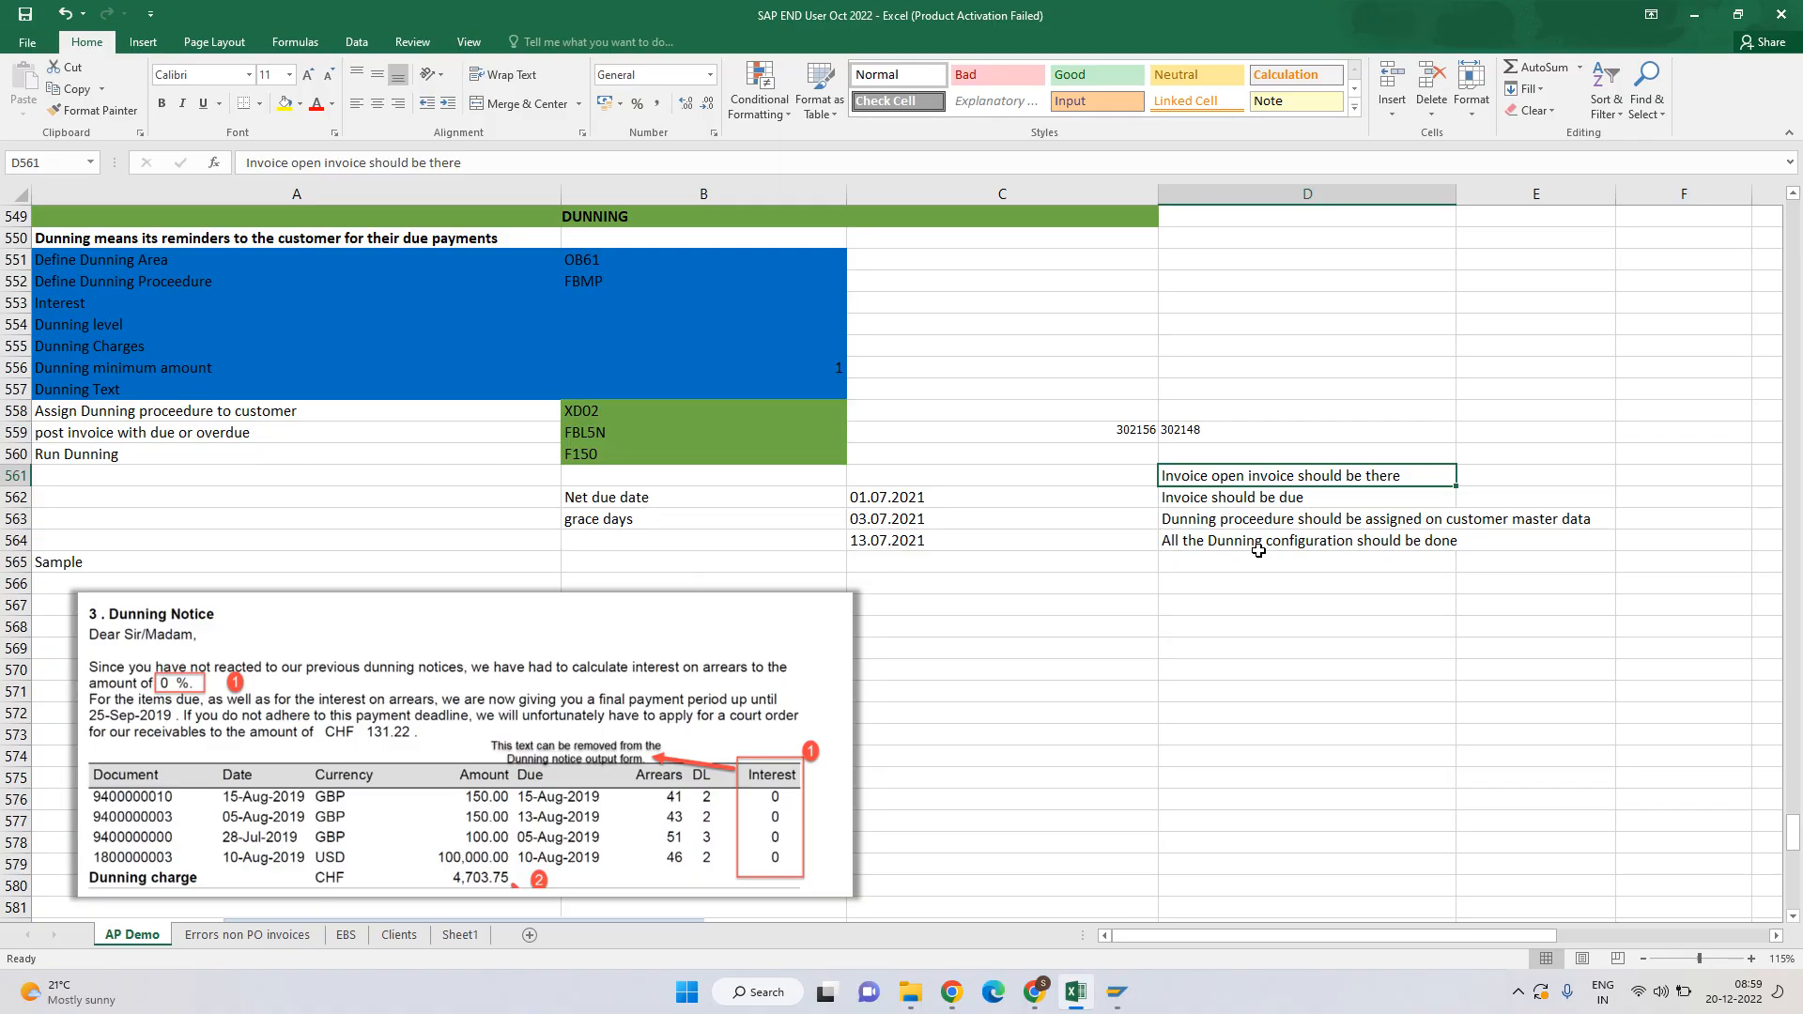
key(Right)
text(FB)
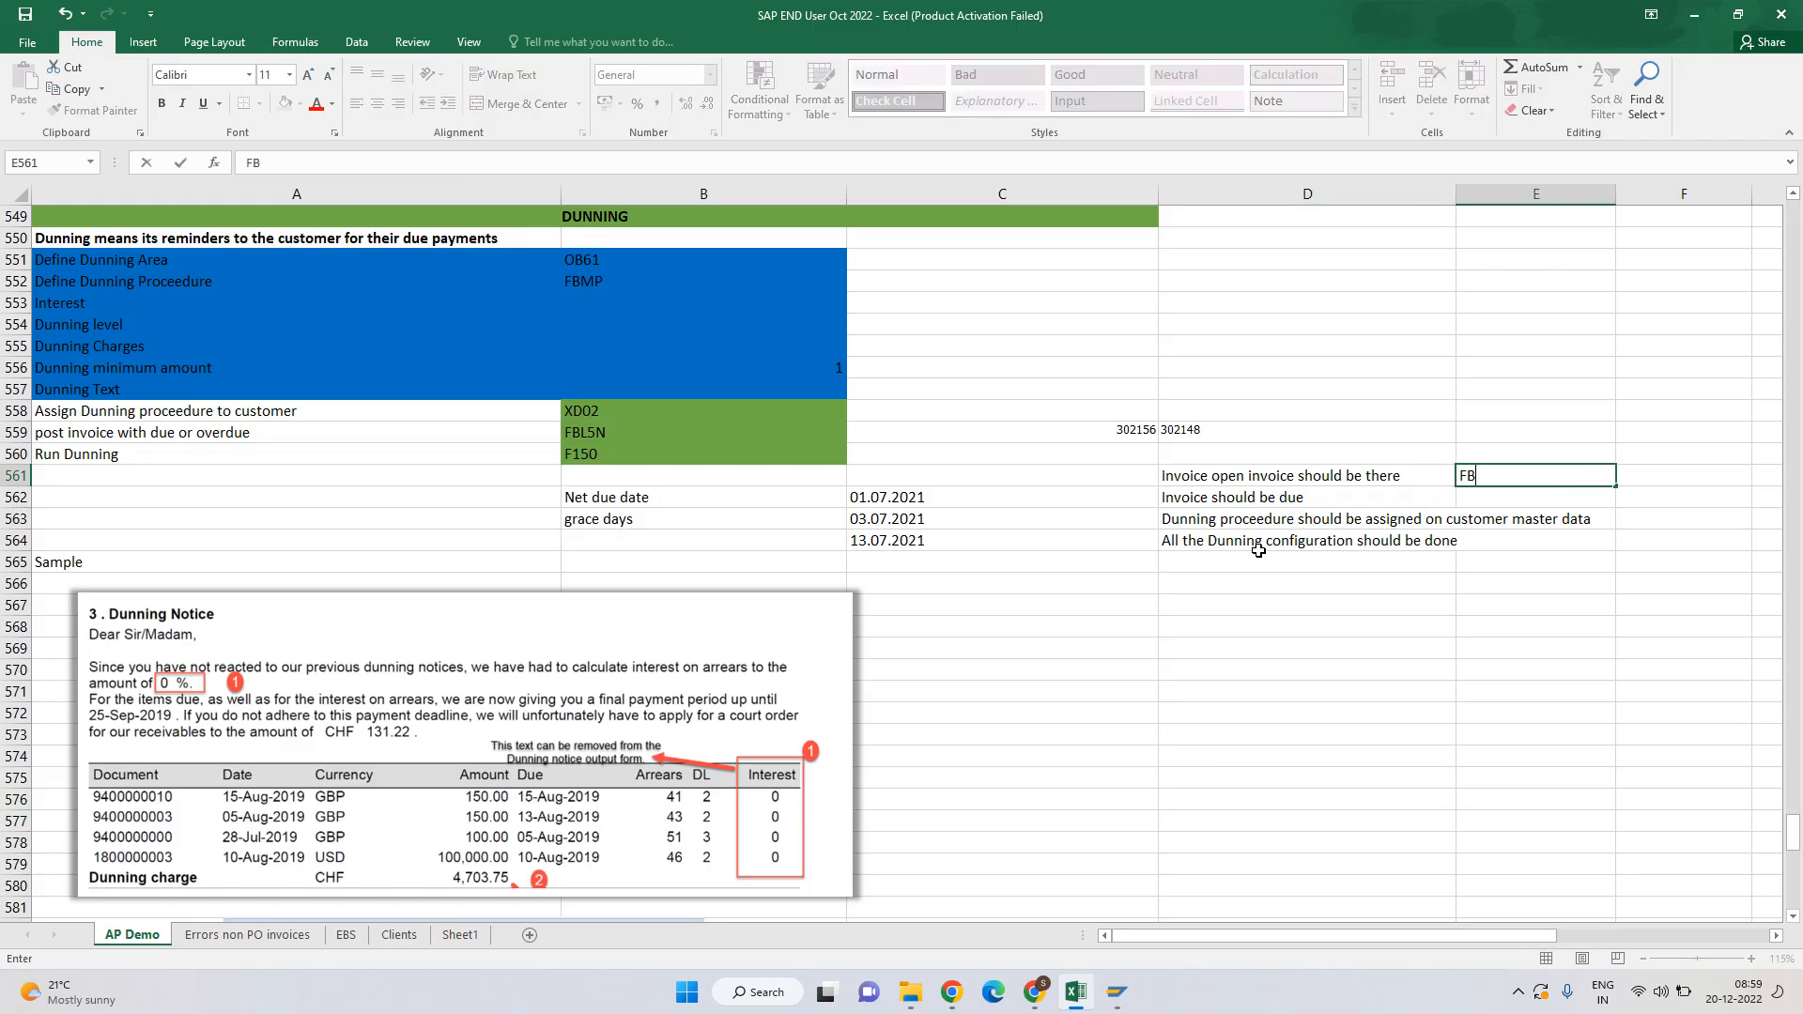
text(L5N)
key(ctrl+Return)
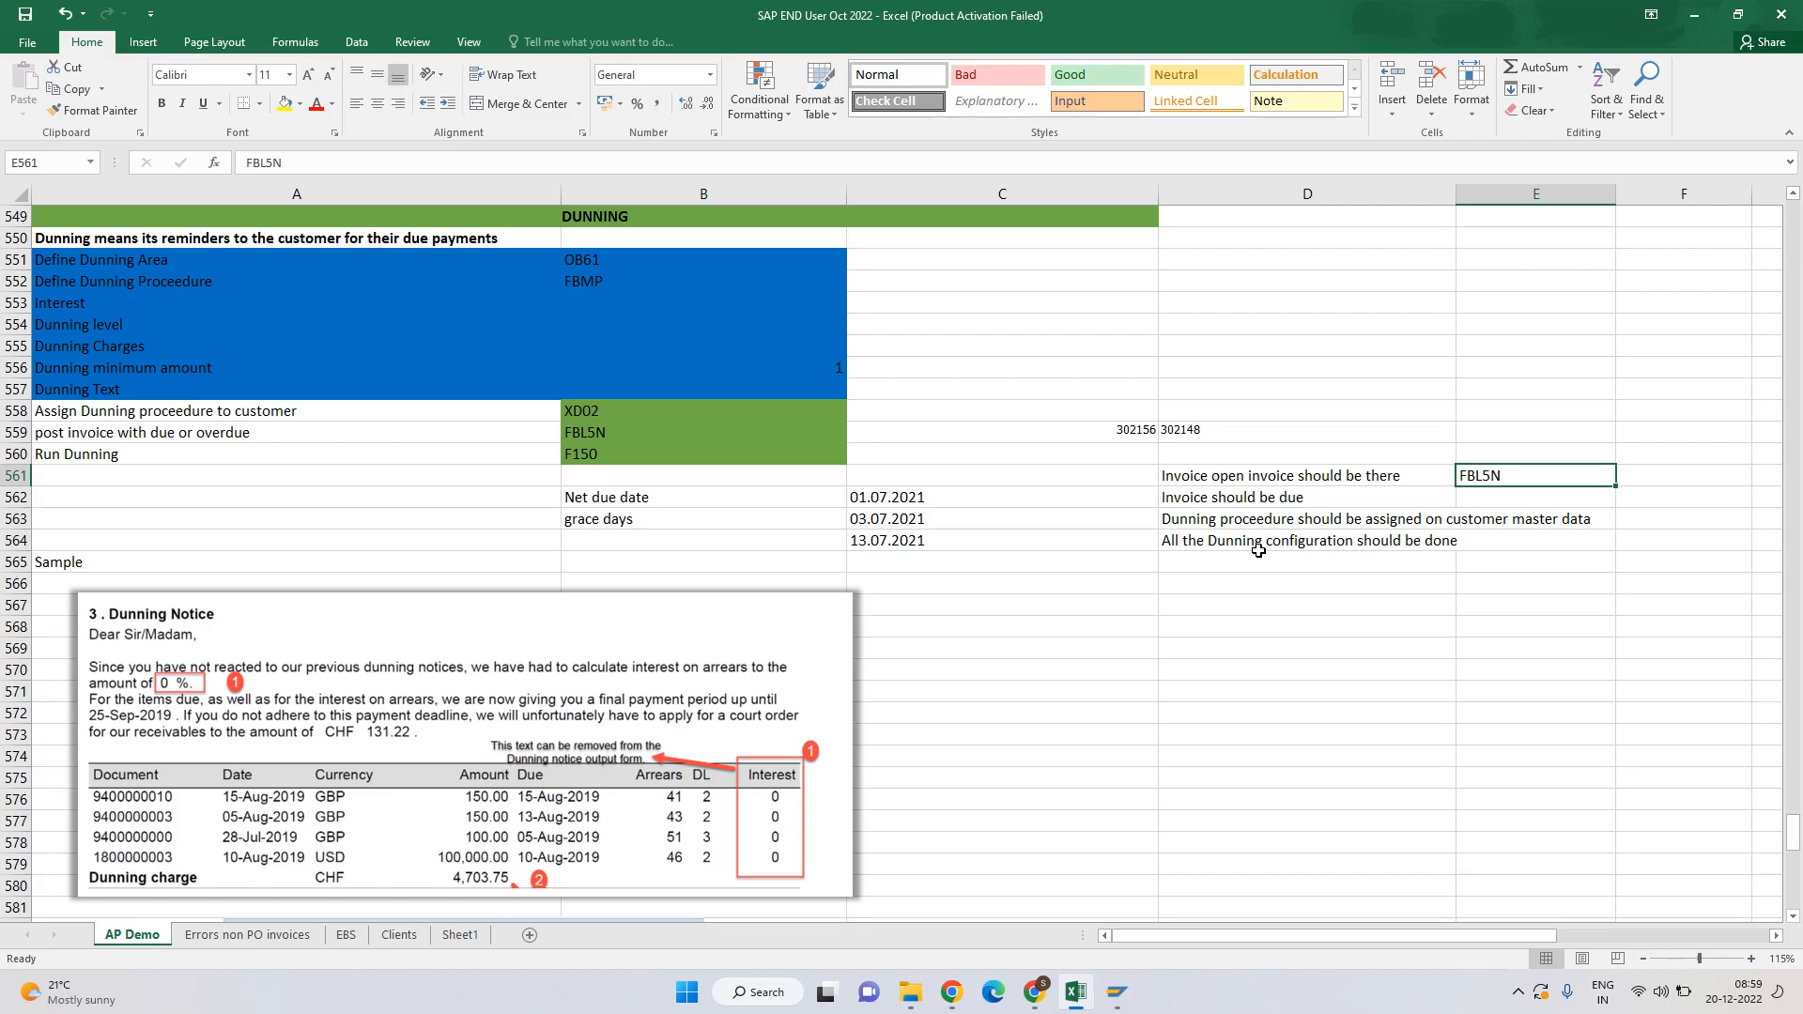
key(alt+Tab)
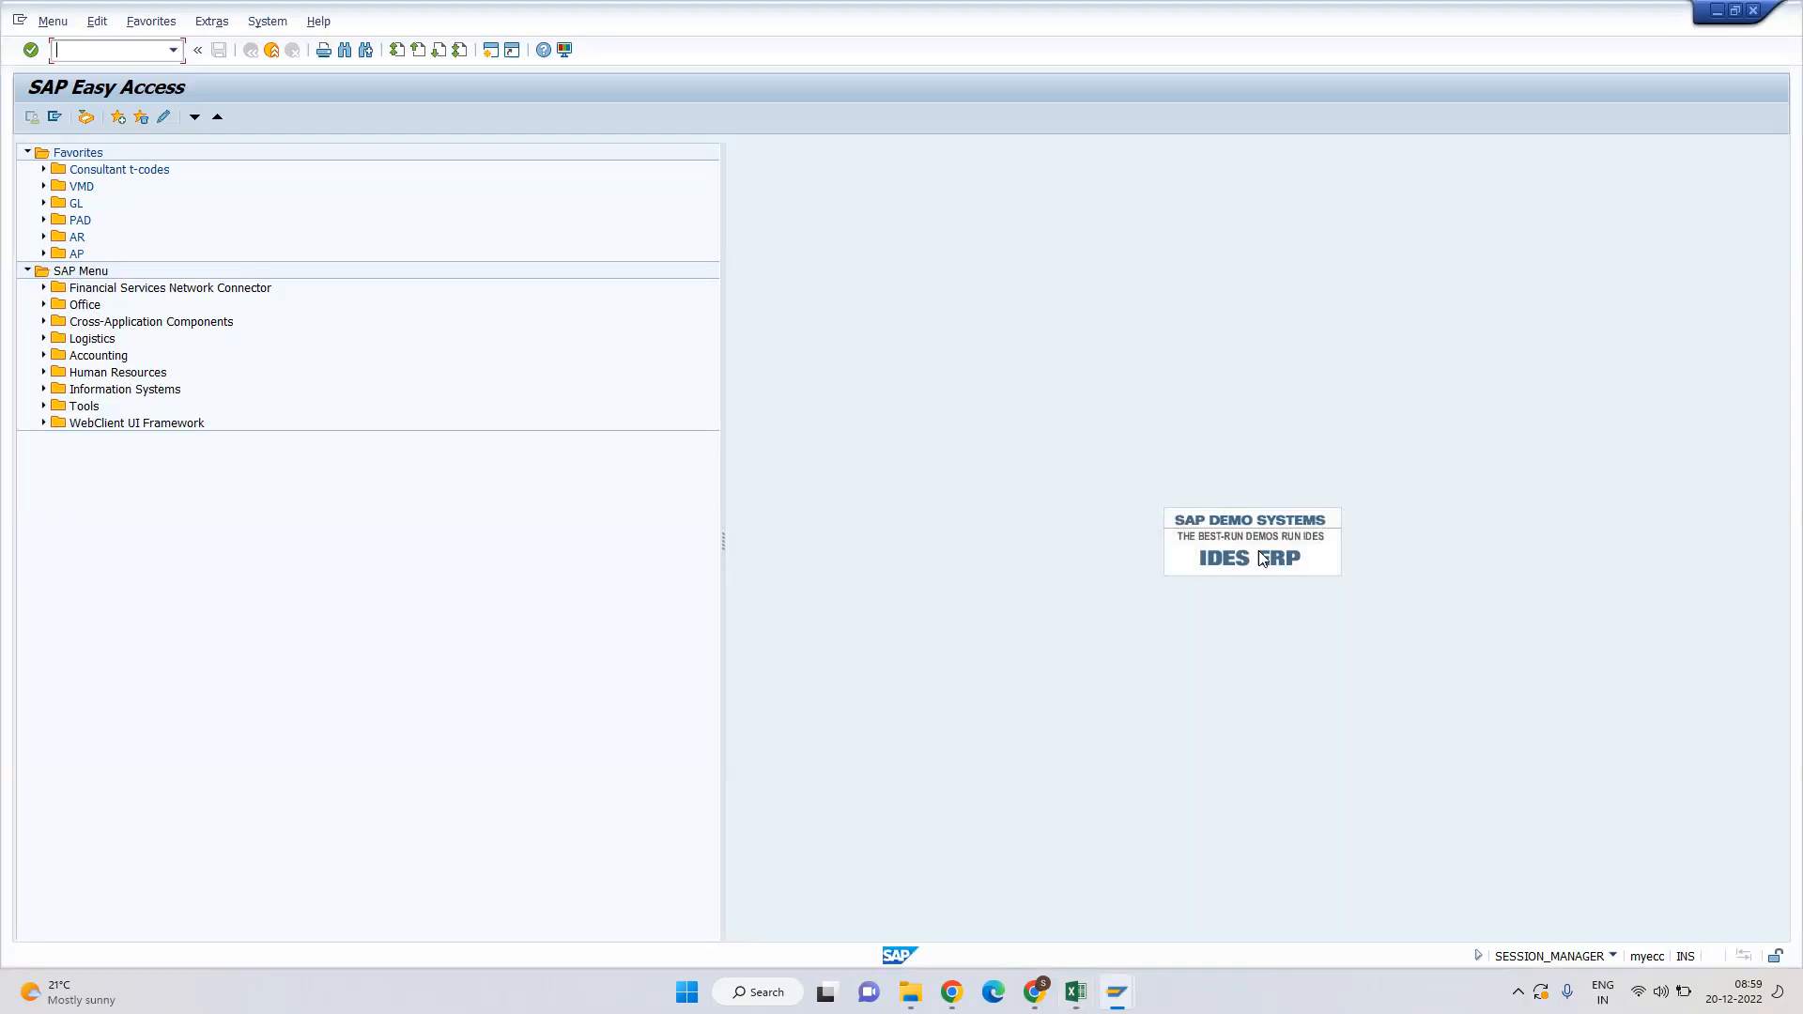
In FBL5N, select customer accounts 2000028 to 2000030.
text(fbl5n)
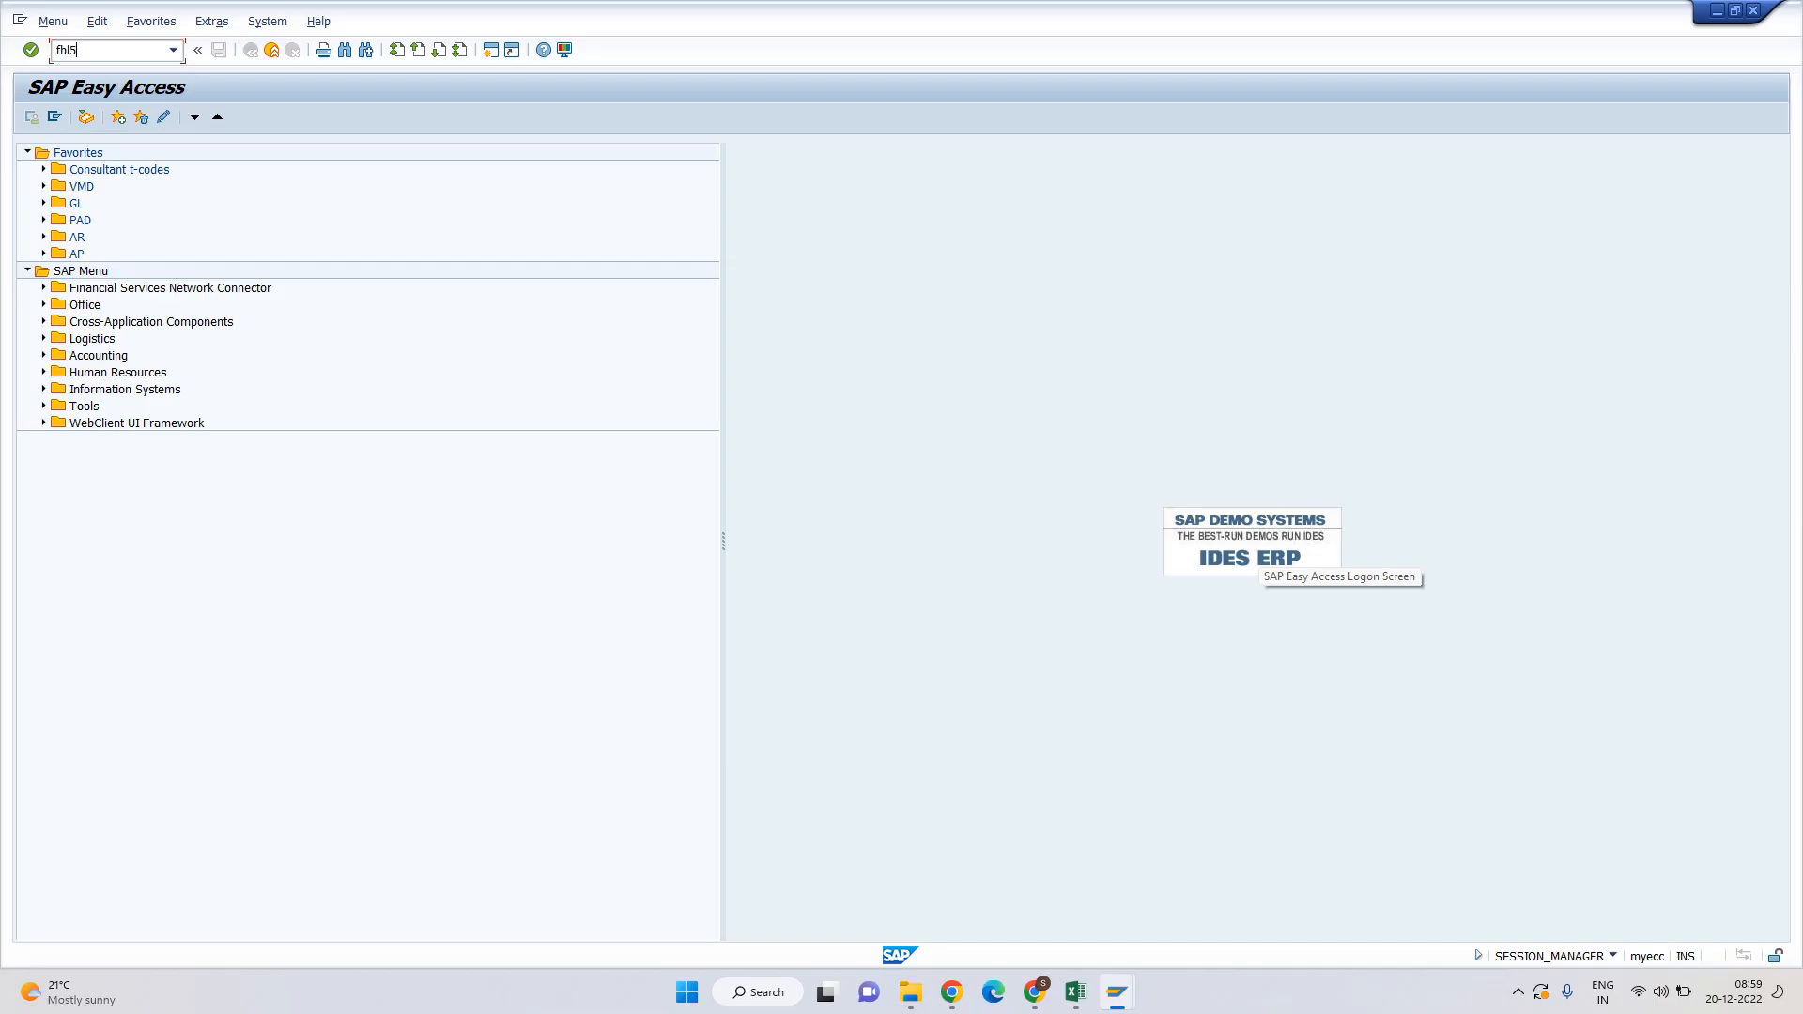
key(Return)
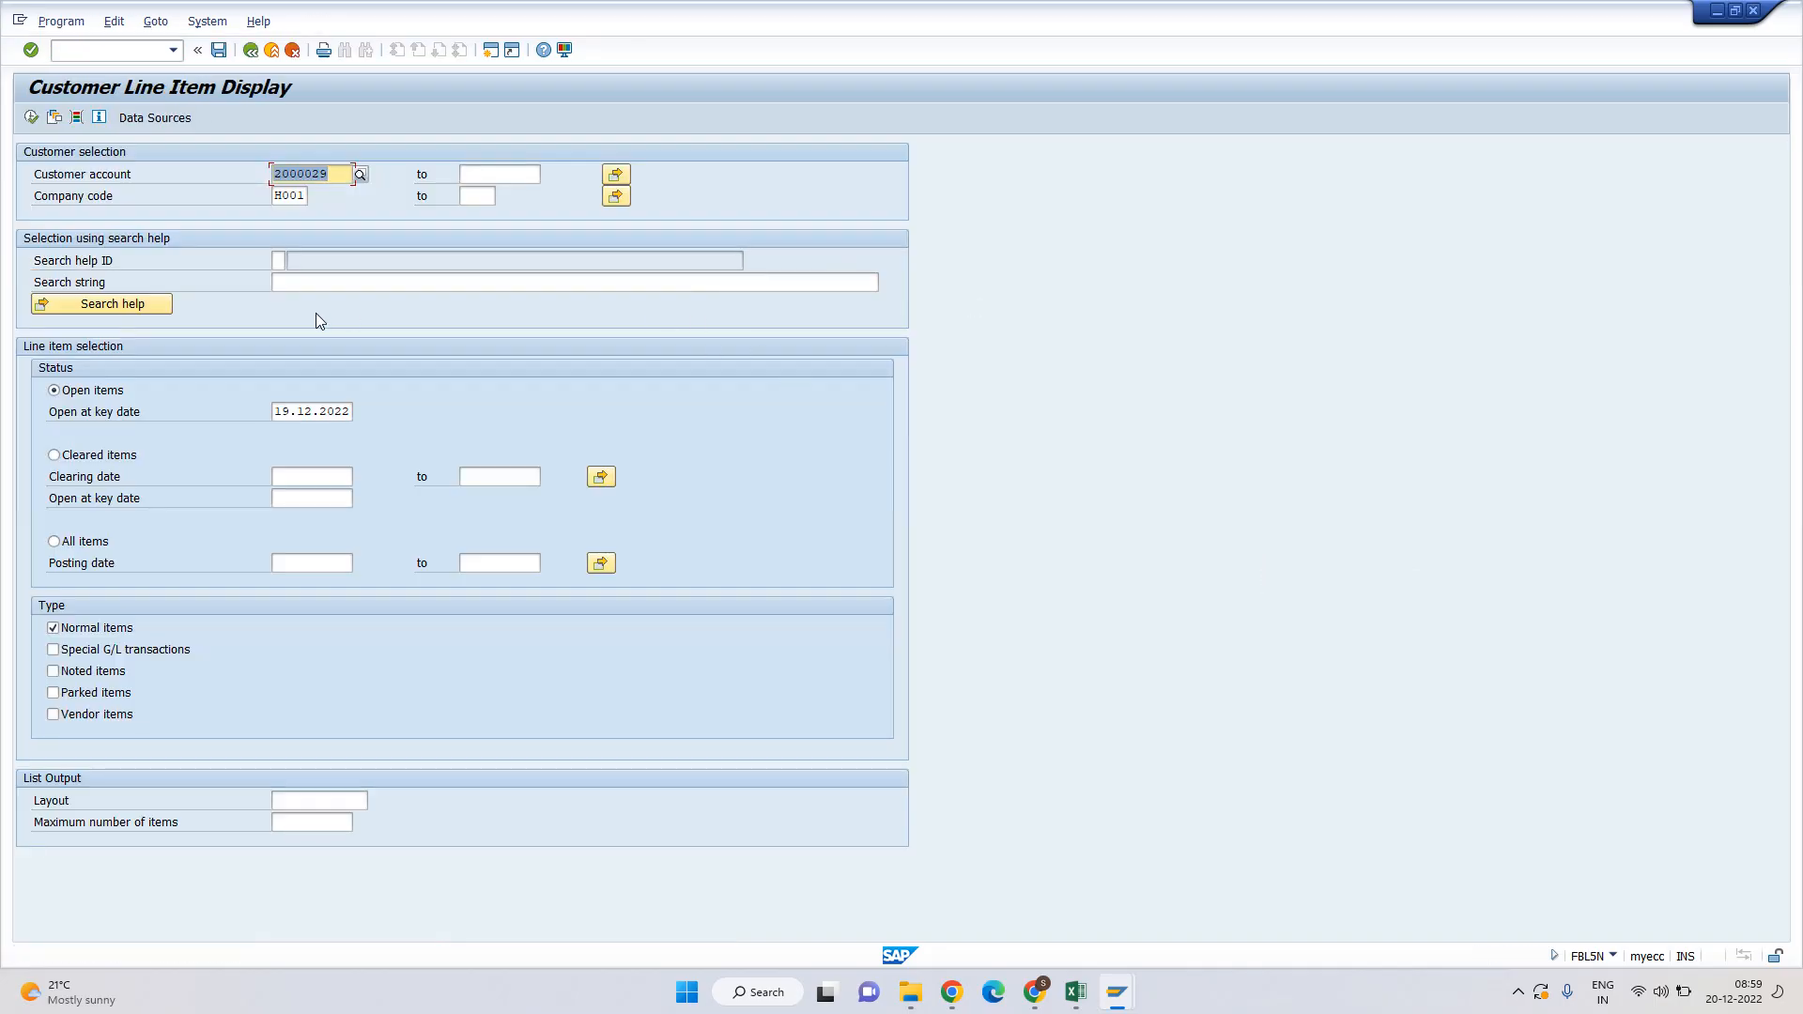
key(BackSpace)
key(Down)
key(Down)
key(Down)
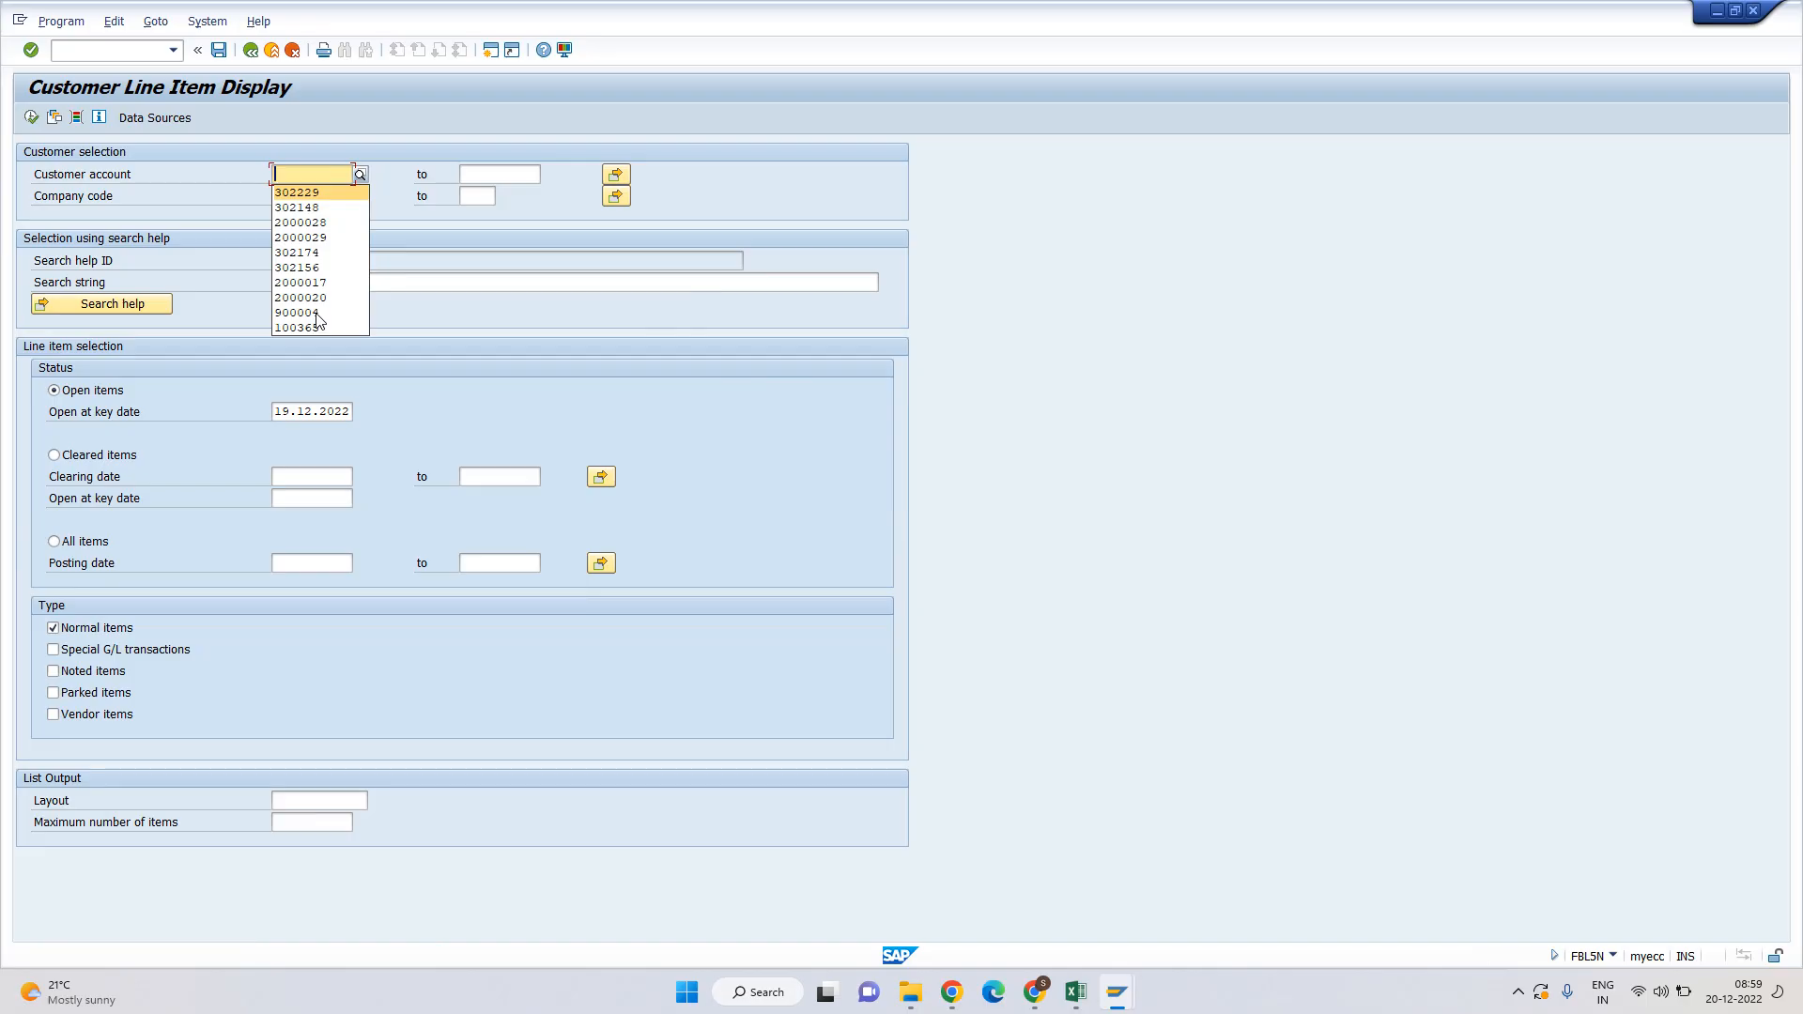
key(Return)
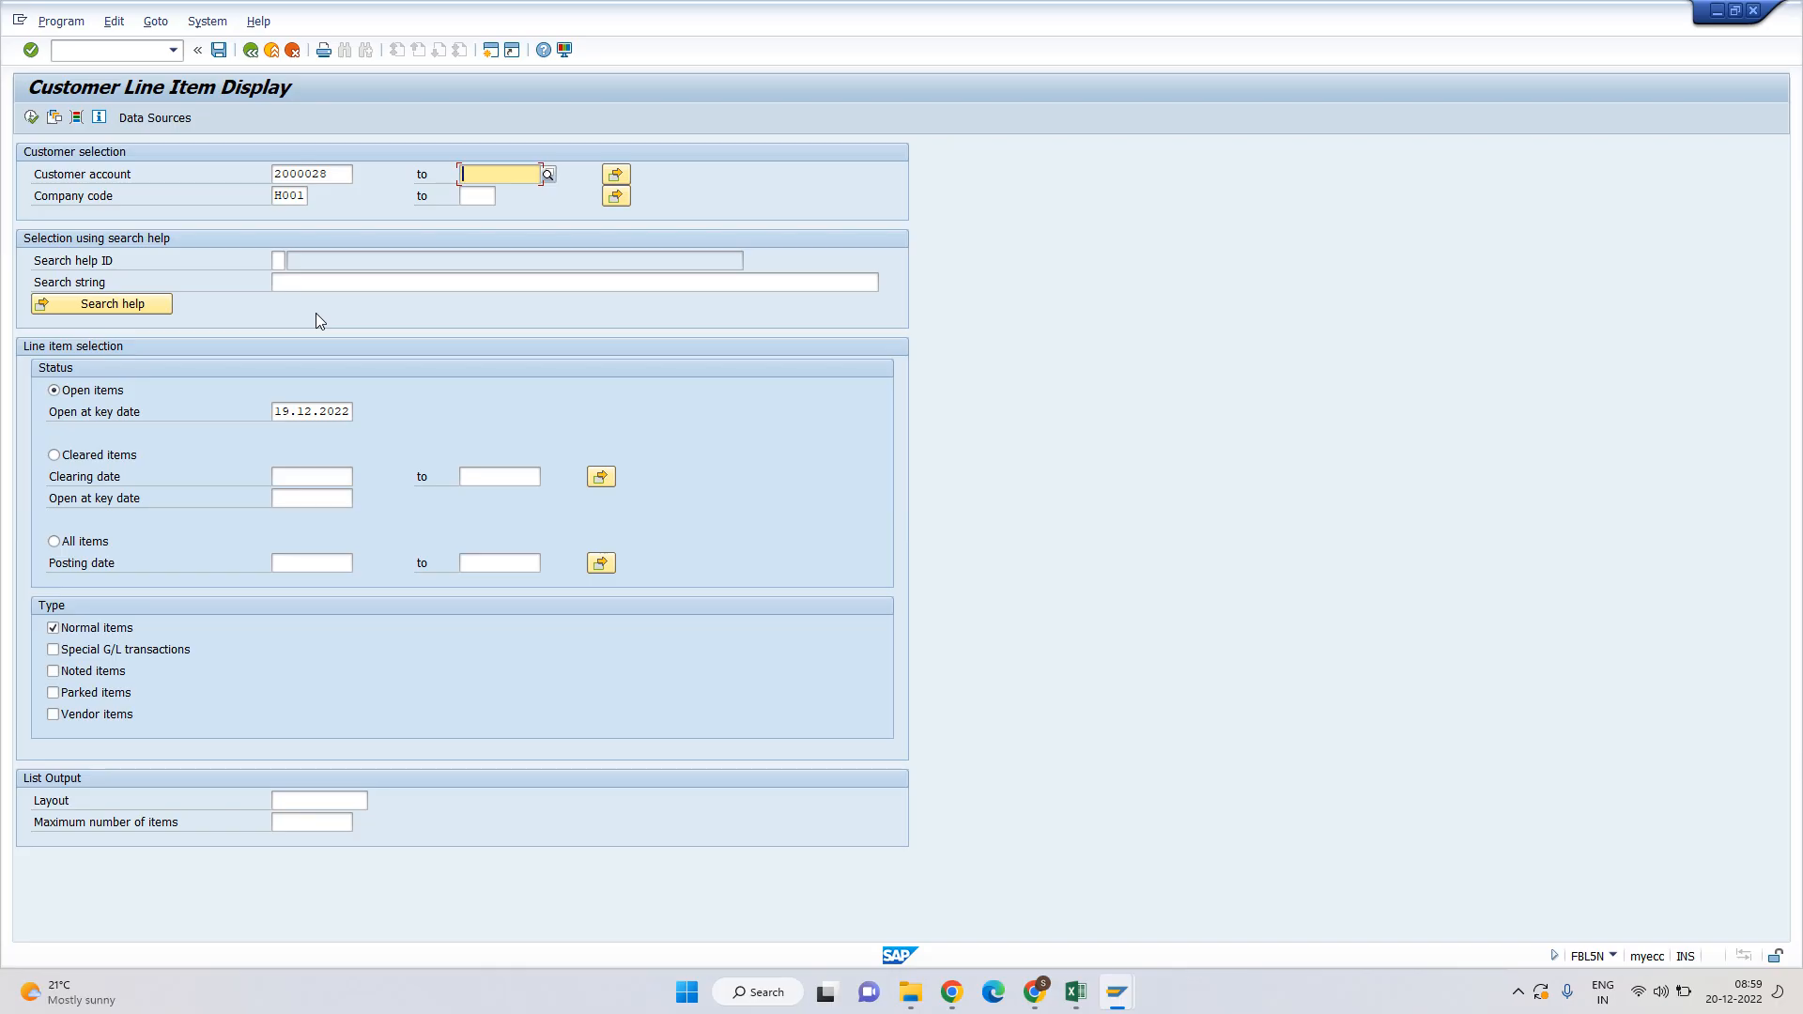
key(shift+Tab)
key(ctrl+c)
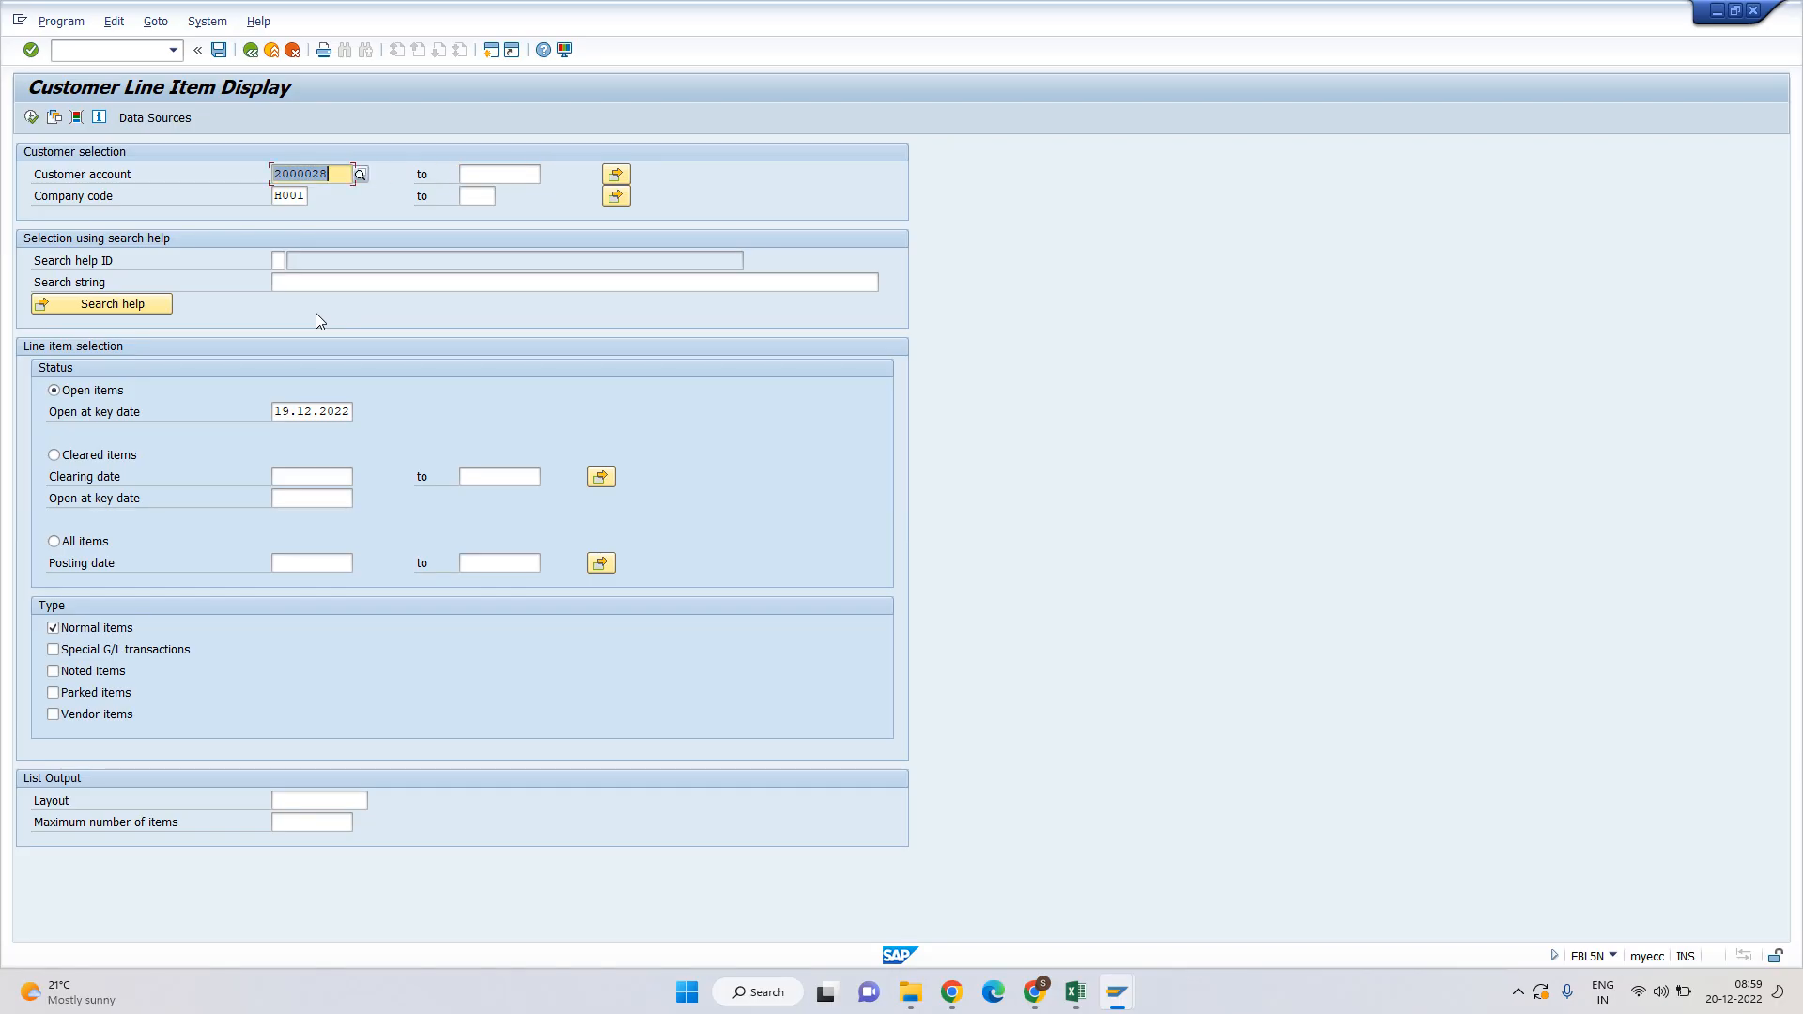
key(Tab)
key(ctrl+v)
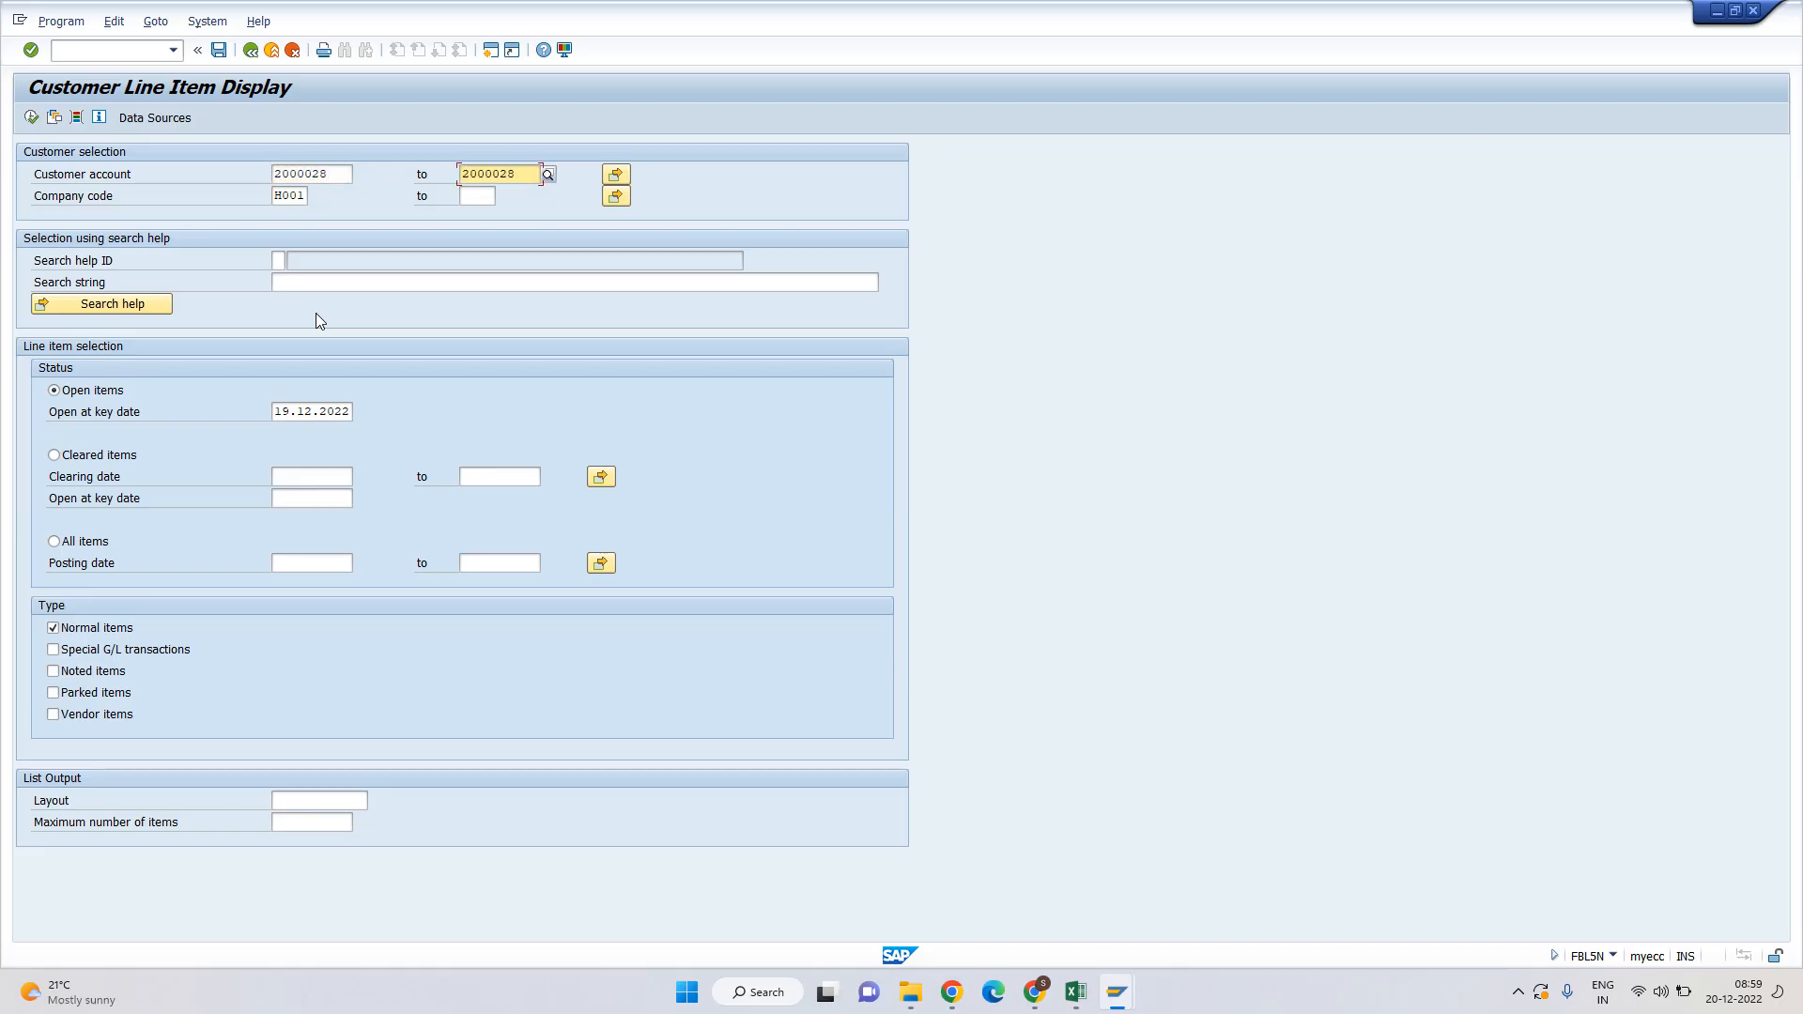
key(shift+Left)
key(shift+Left)
text(30)
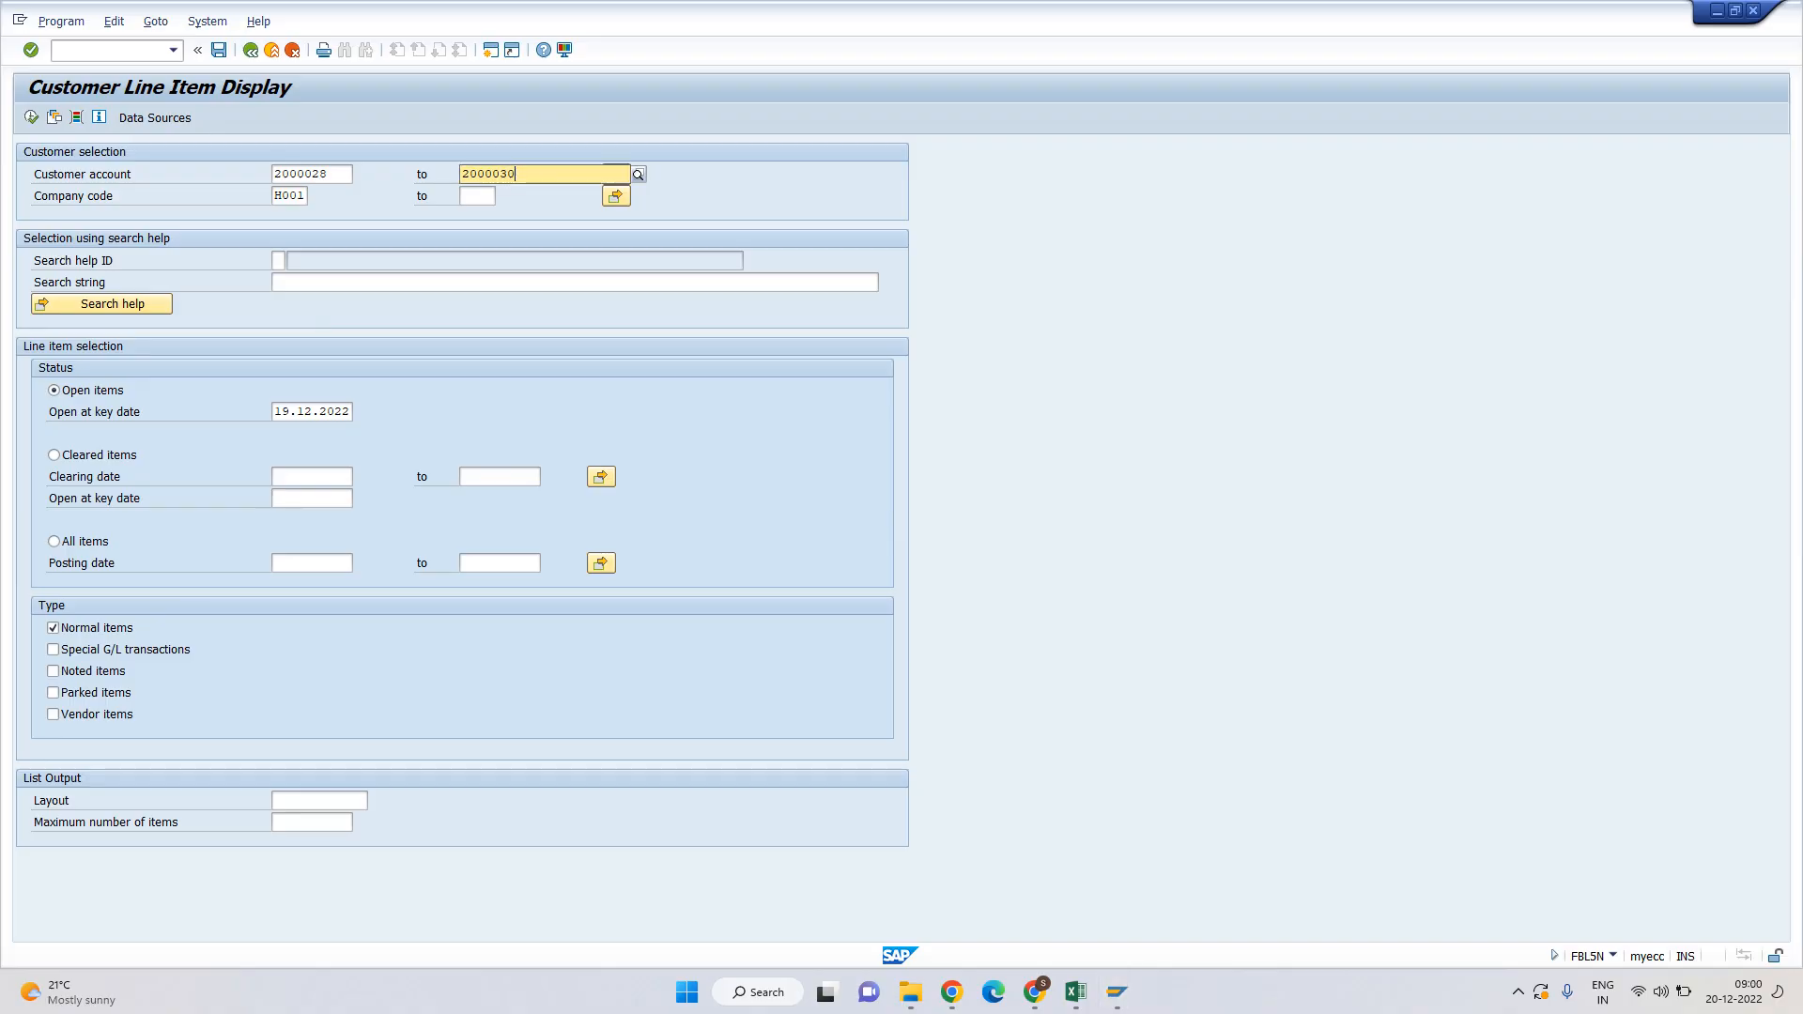
key(Return)
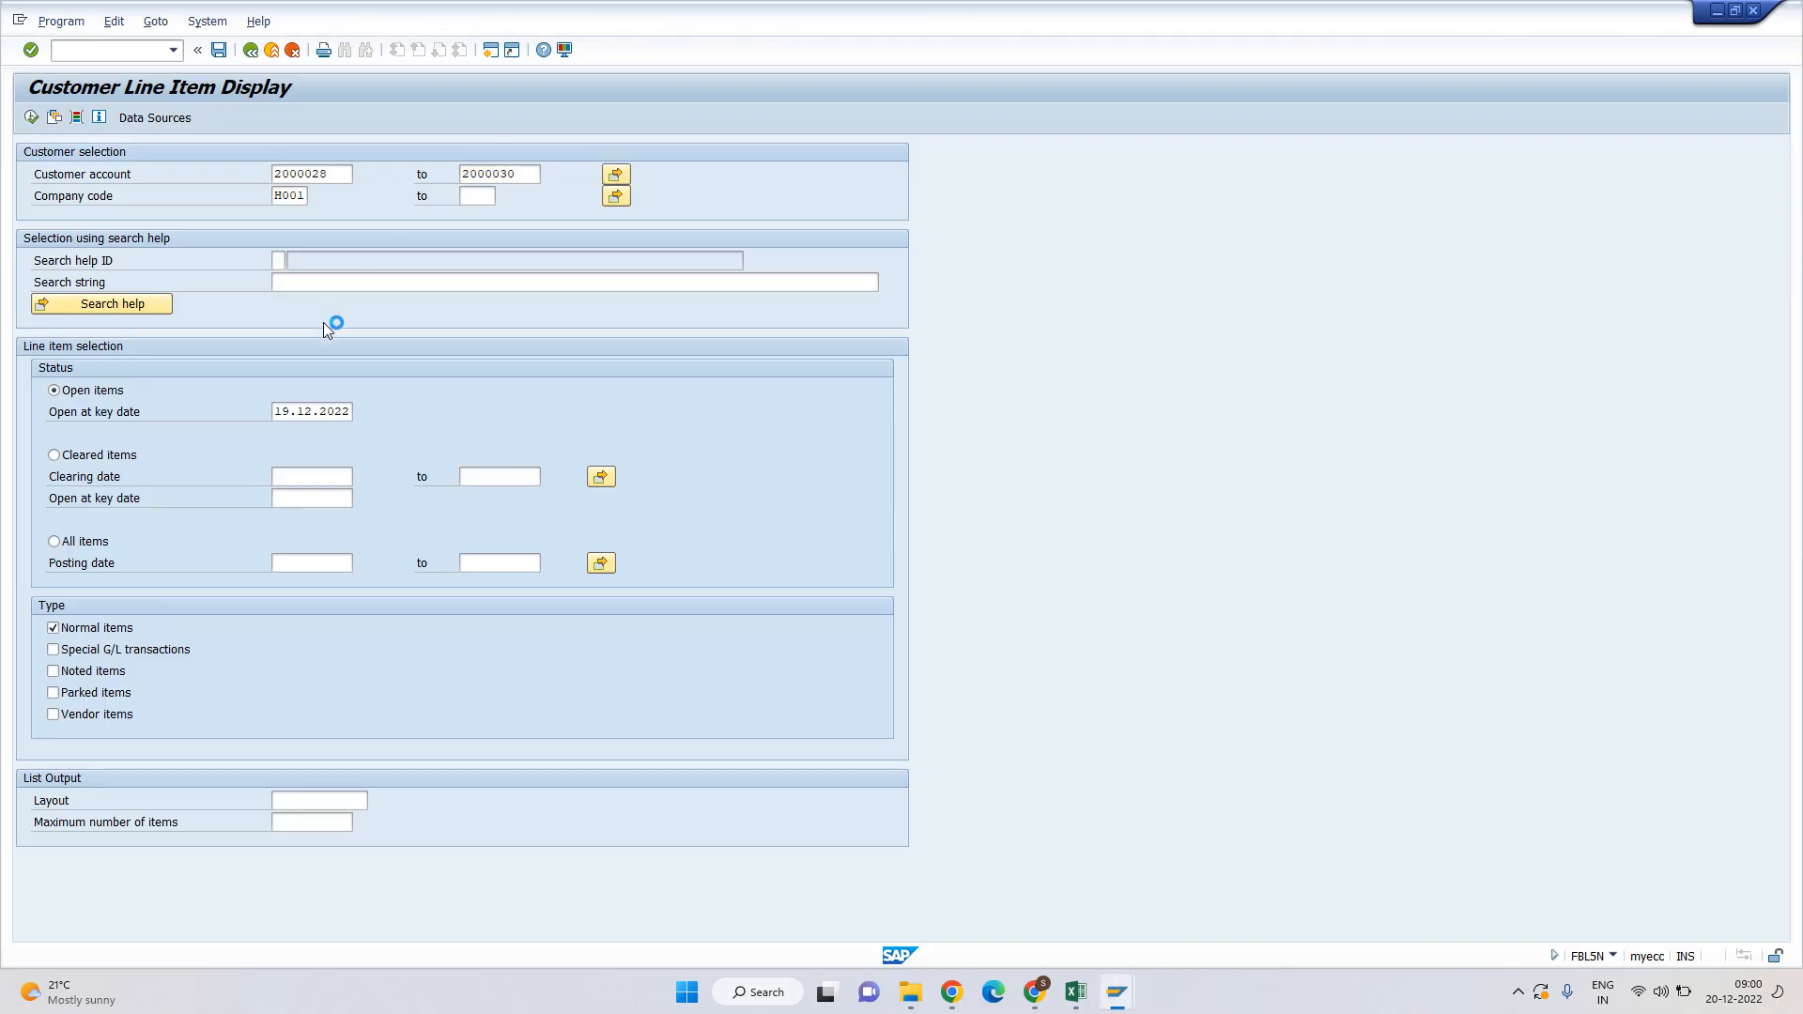
Run the open-items list, review the 2000028 and 2000029 subtotals, and go back.
click(31, 118)
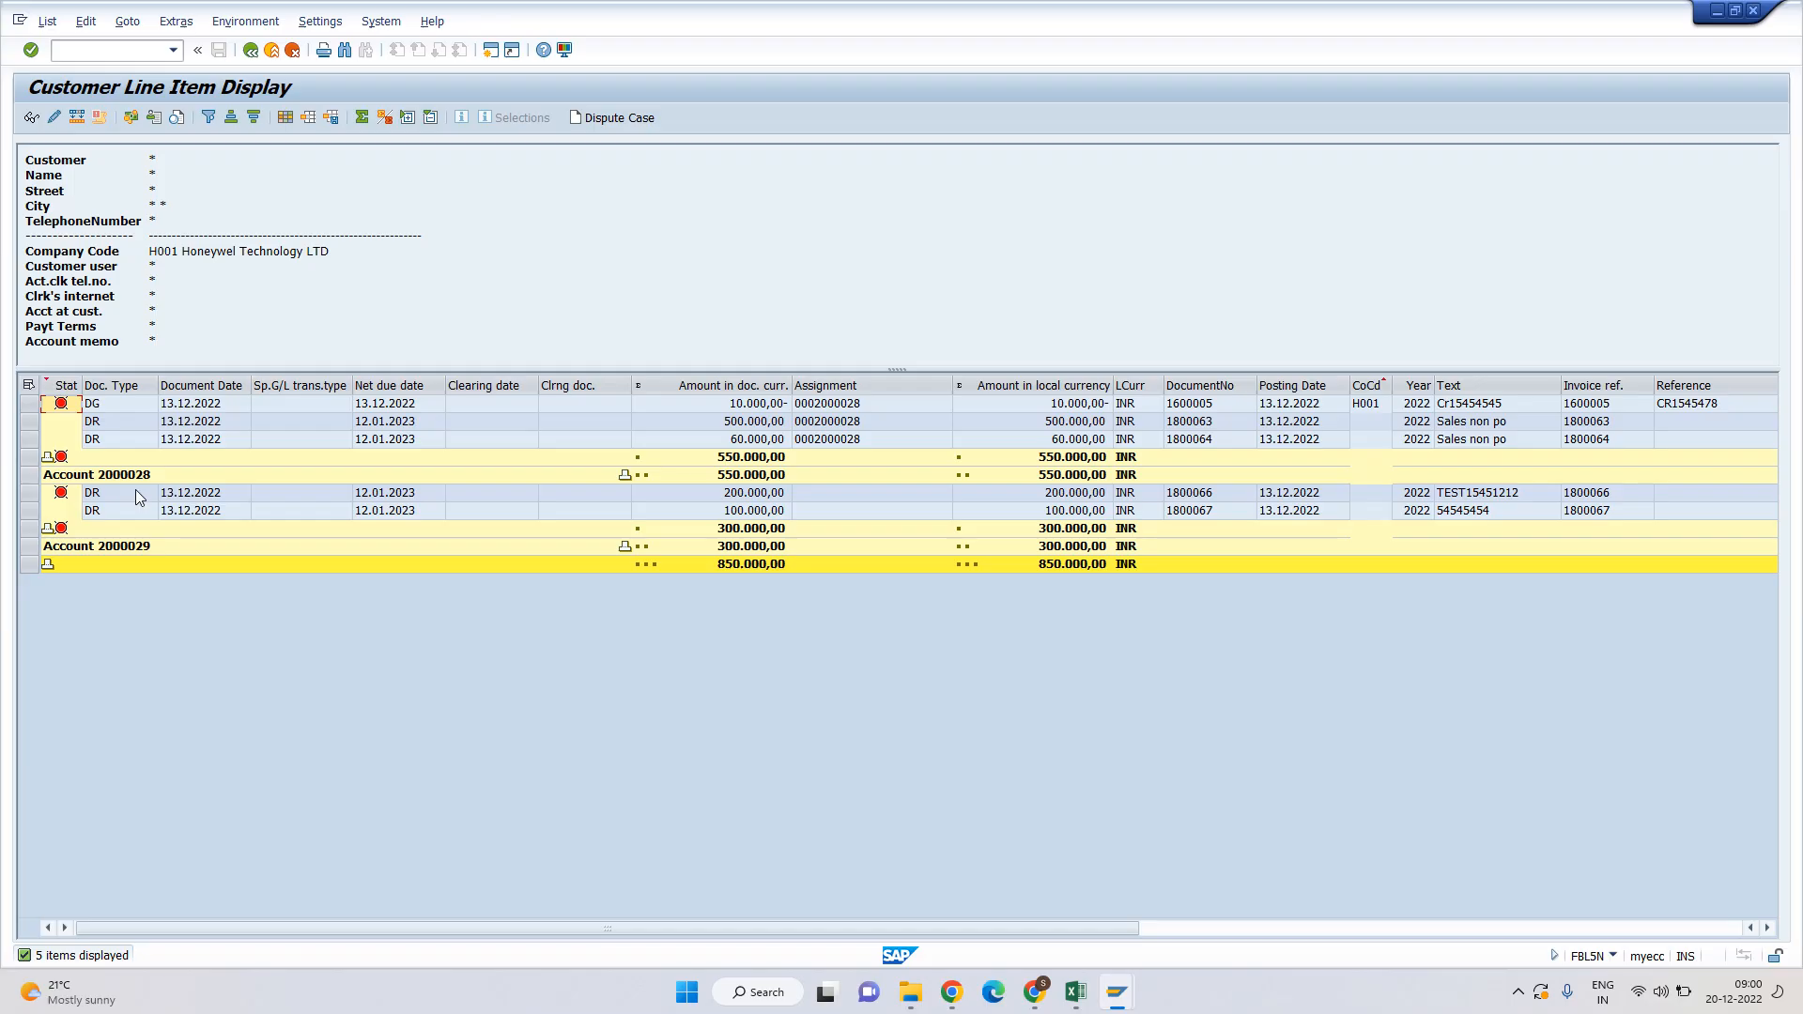
click(125, 478)
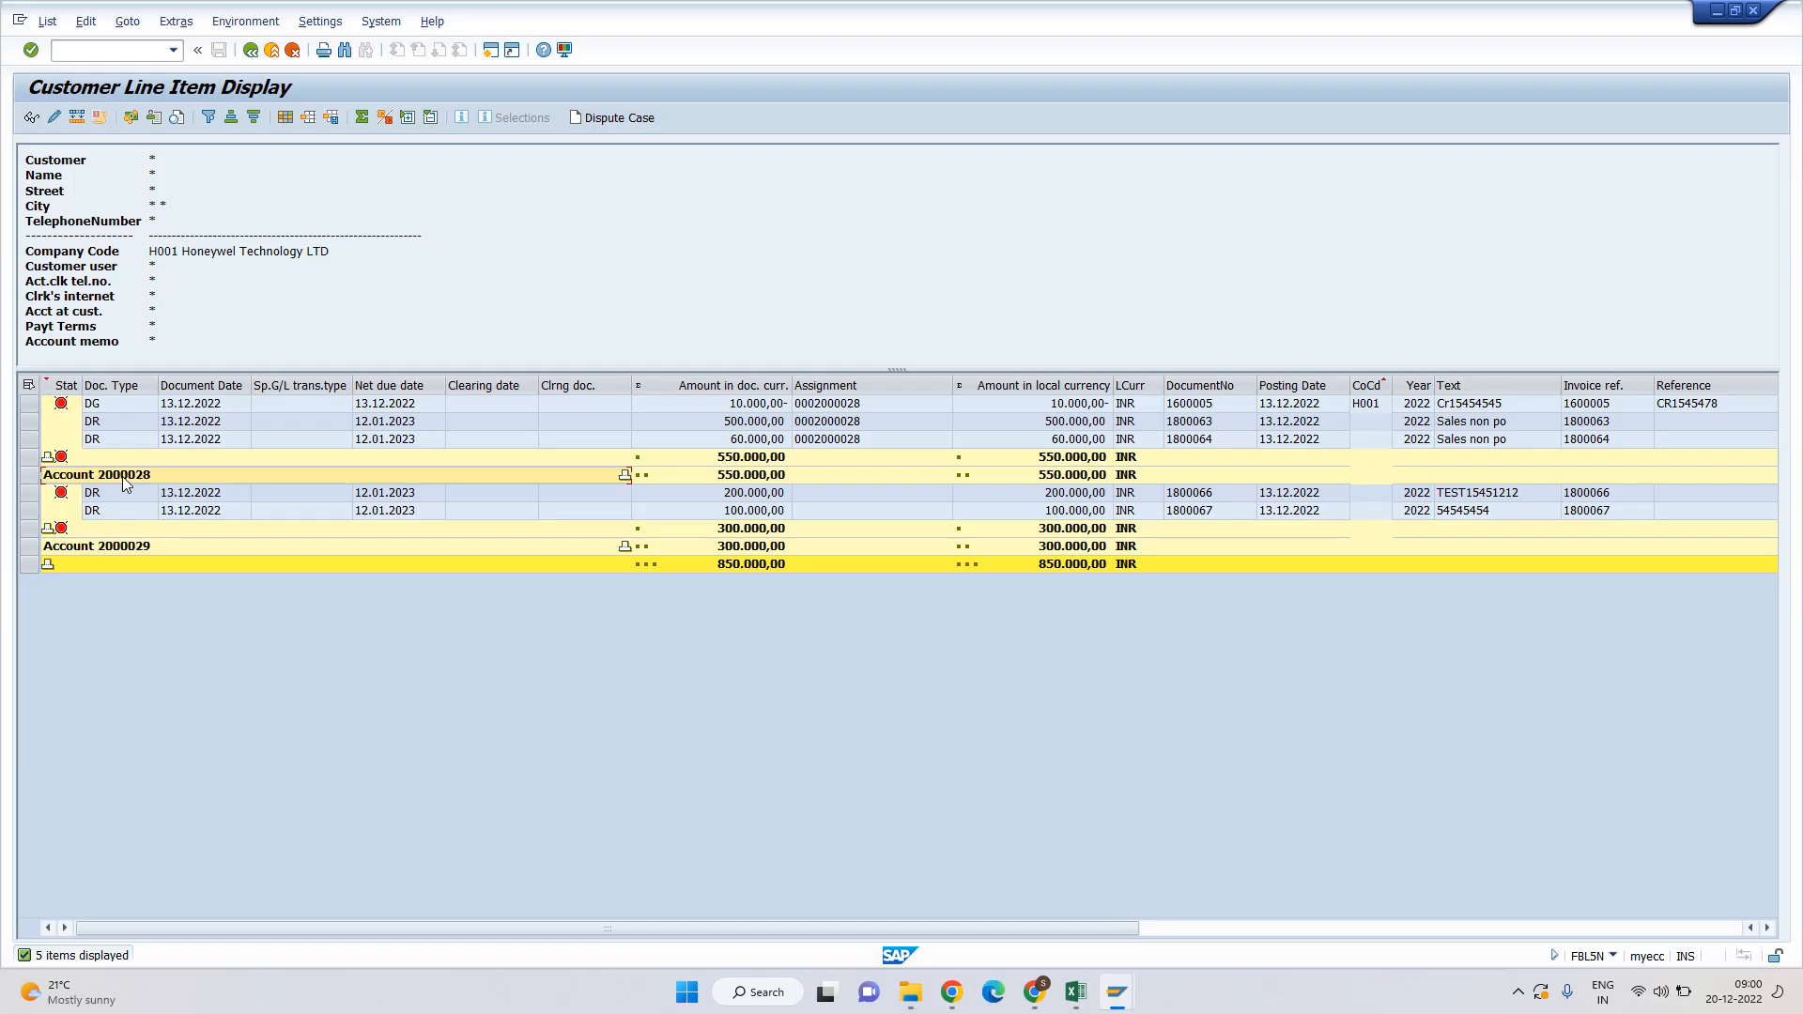
click(131, 547)
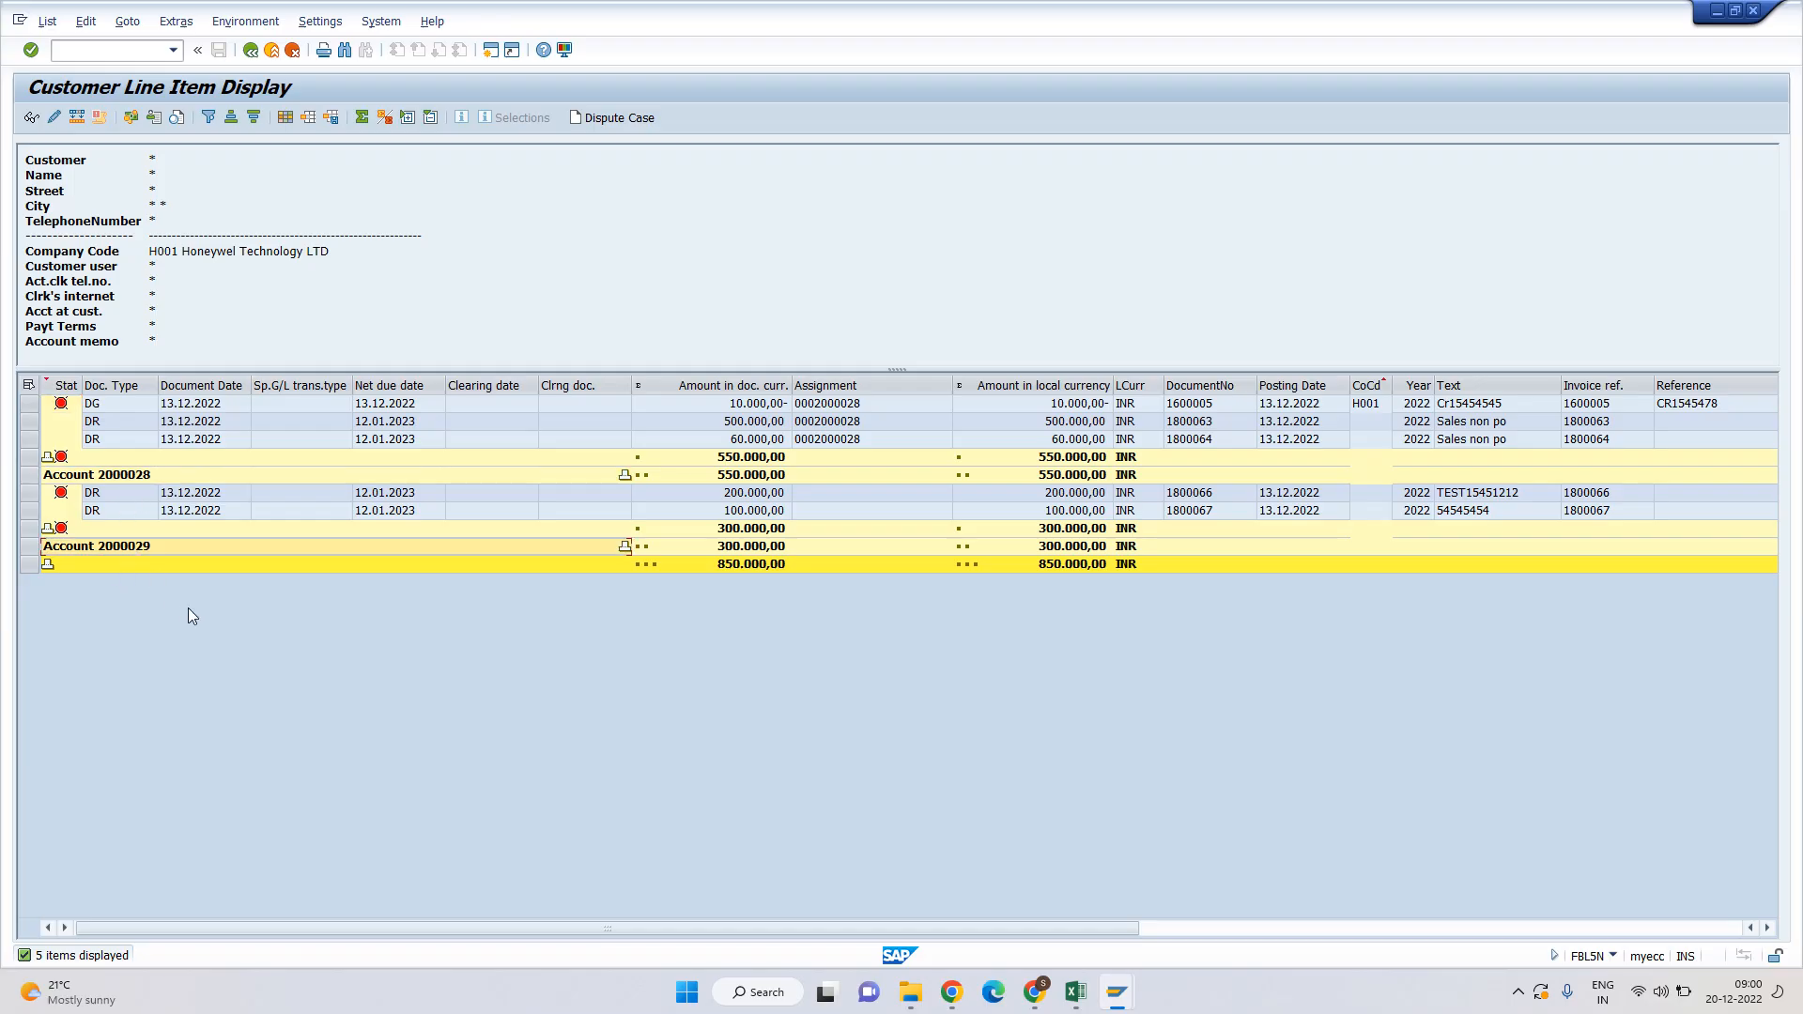
key(F3)
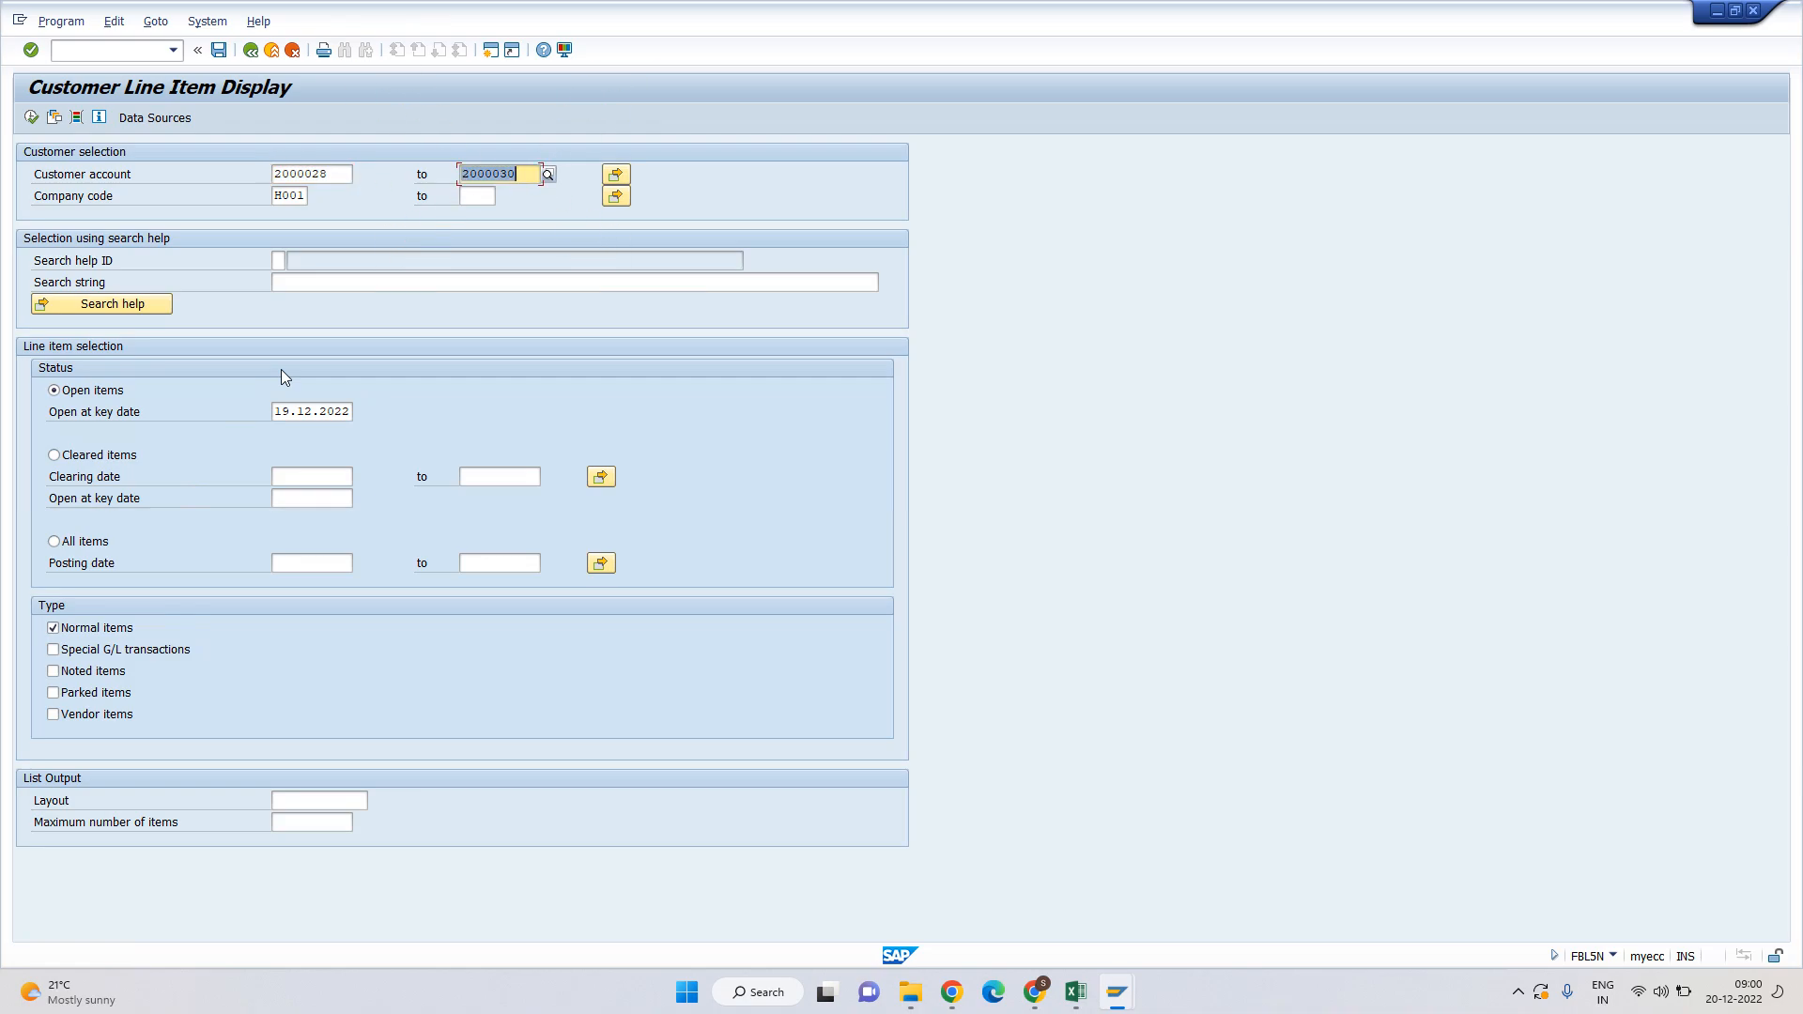
Open multiple selection for customer accounts and add 2000029 as a single value.
key(Delete)
key(Tab)
key(Return)
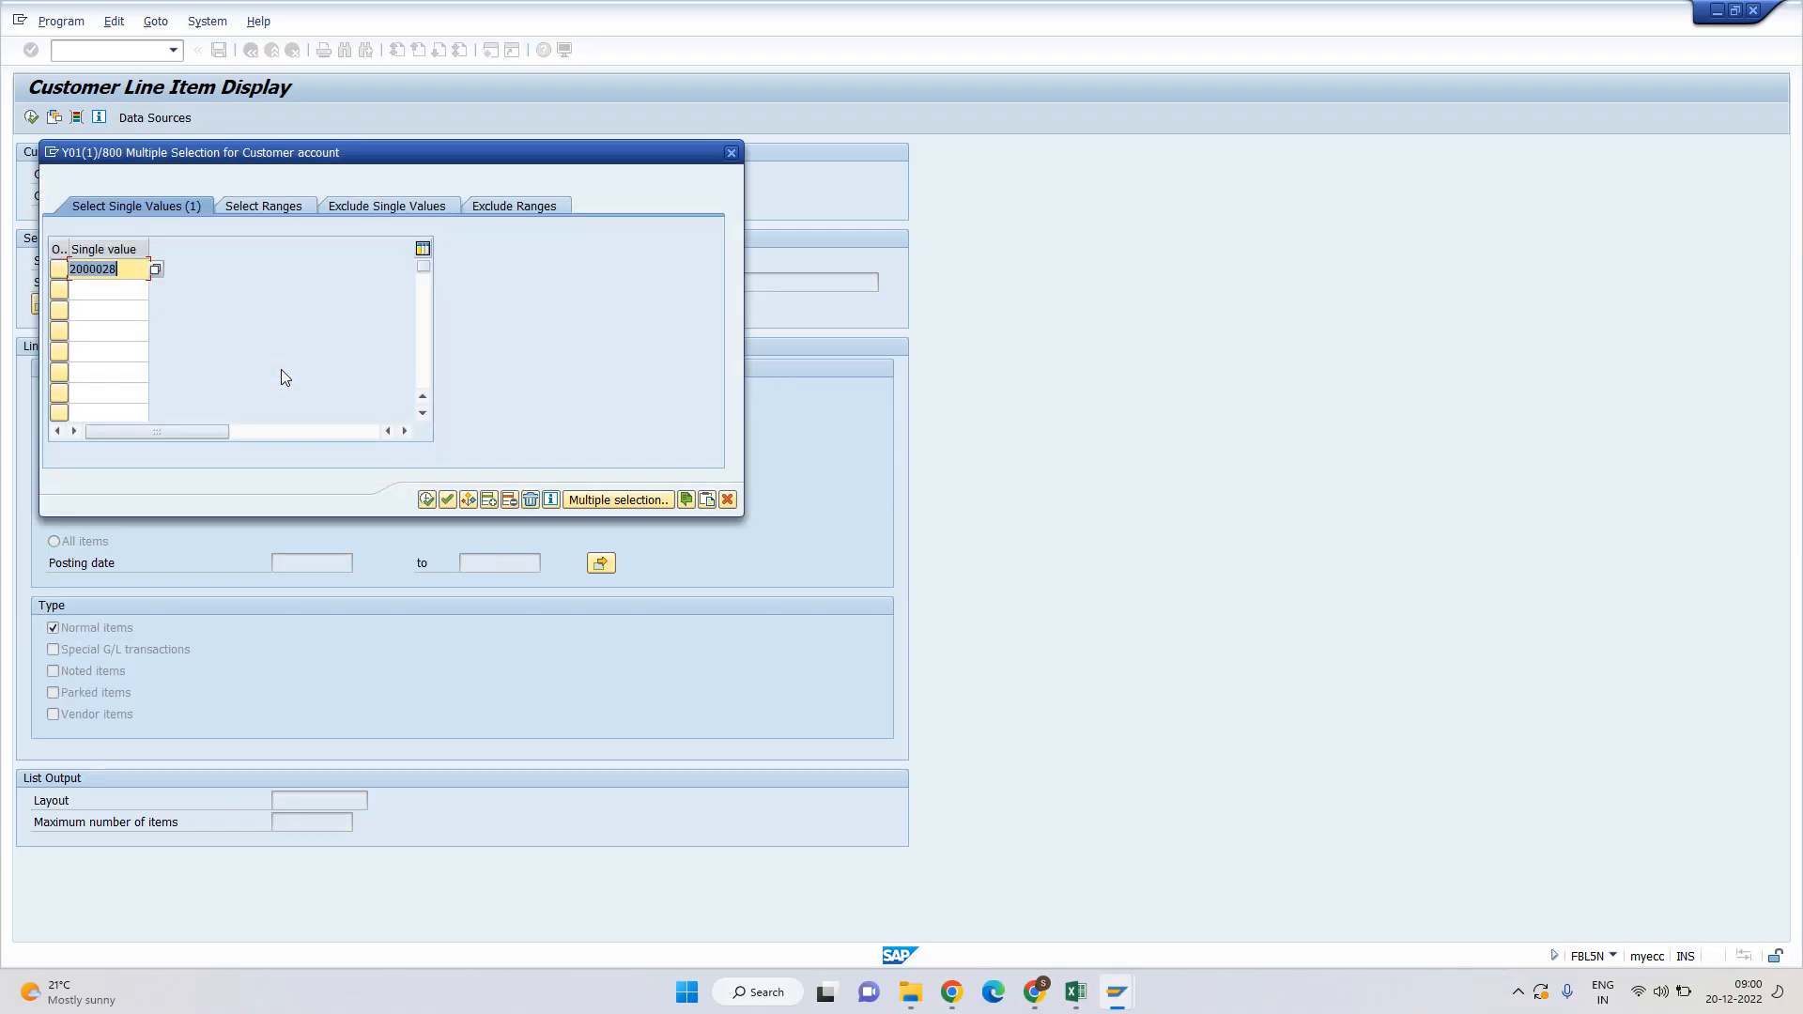
key(Down)
text(2000030)
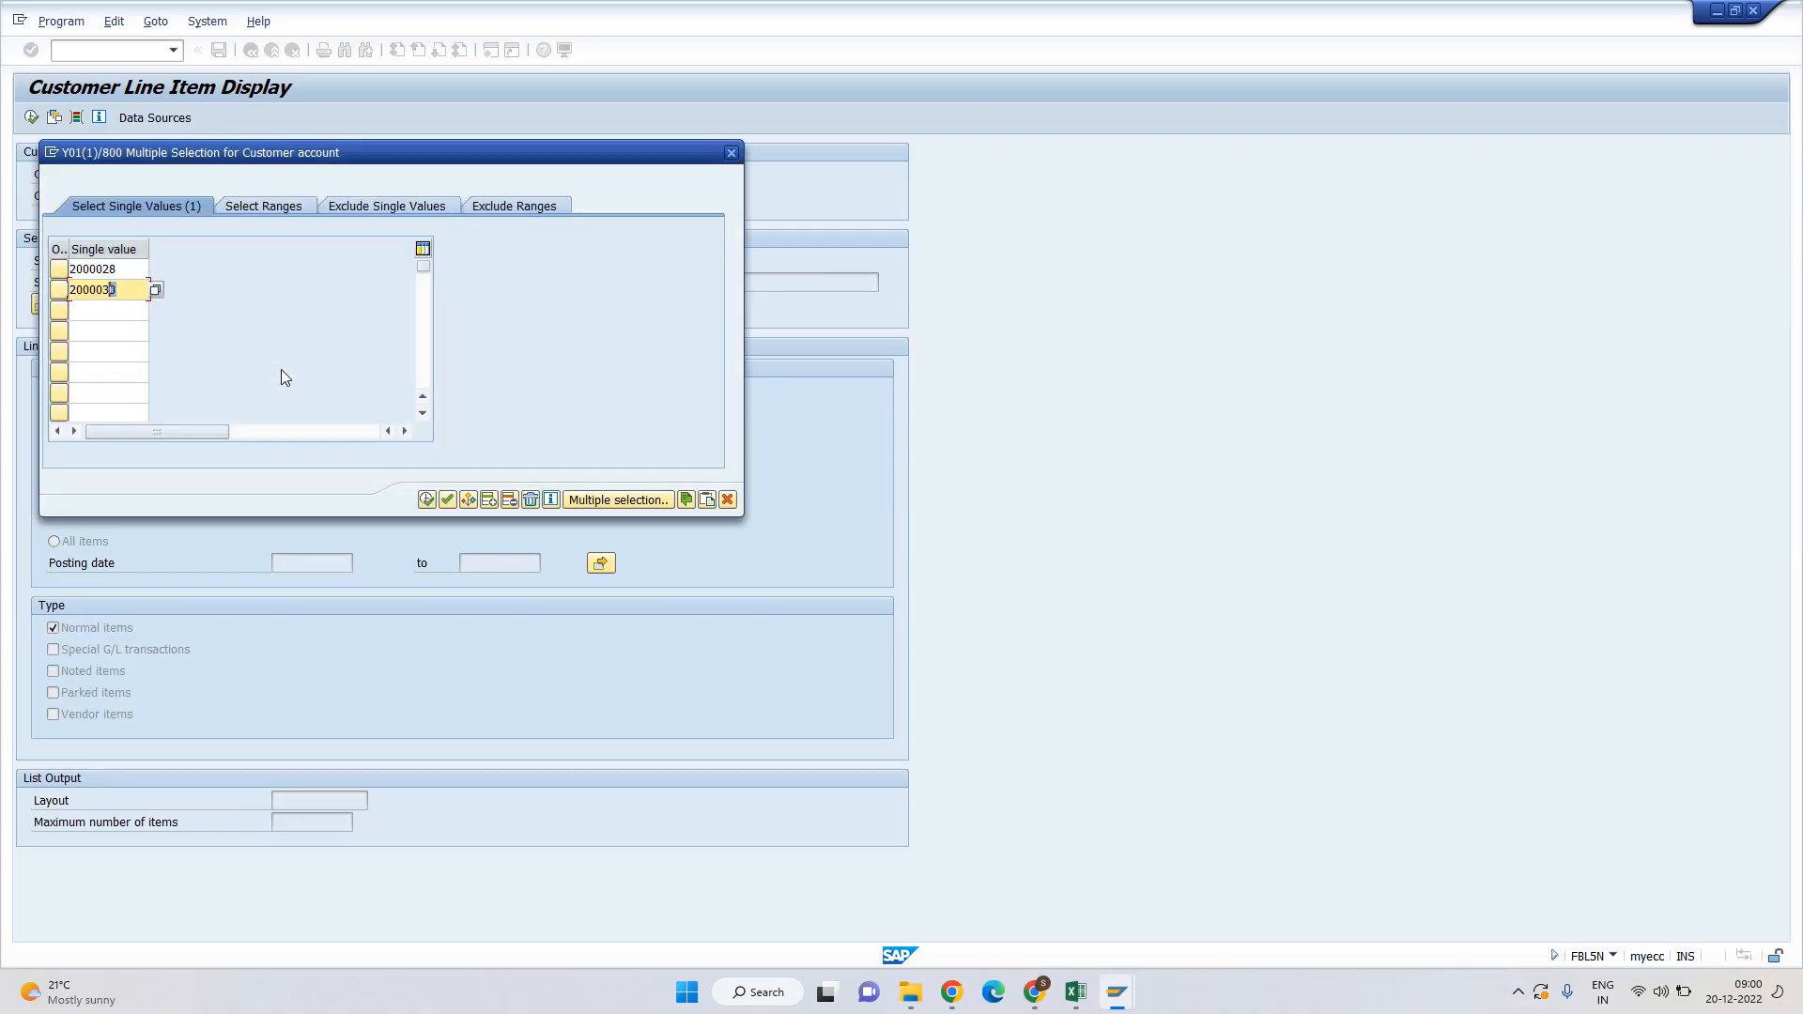
key(Left)
text(29)
key(Down)
Copy customer 302229 from the Excel notes into the third single-value row.
key(alt+Tab)
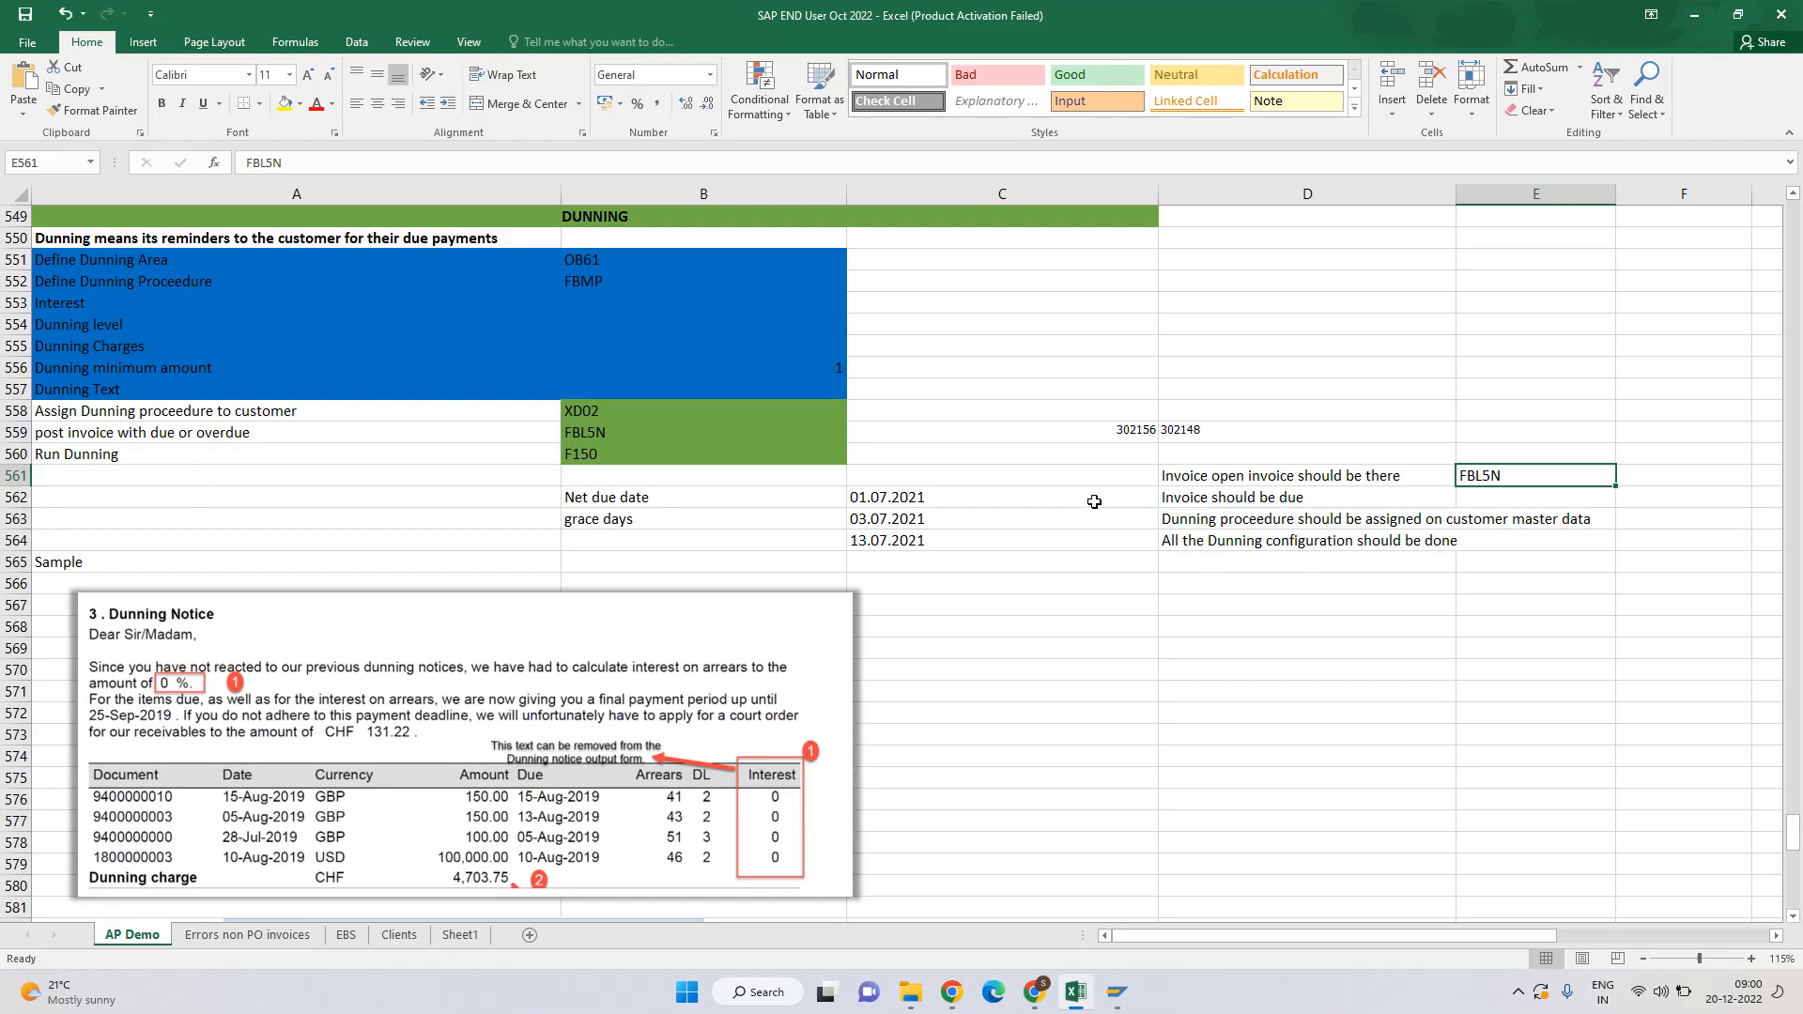
key(alt+Tab)
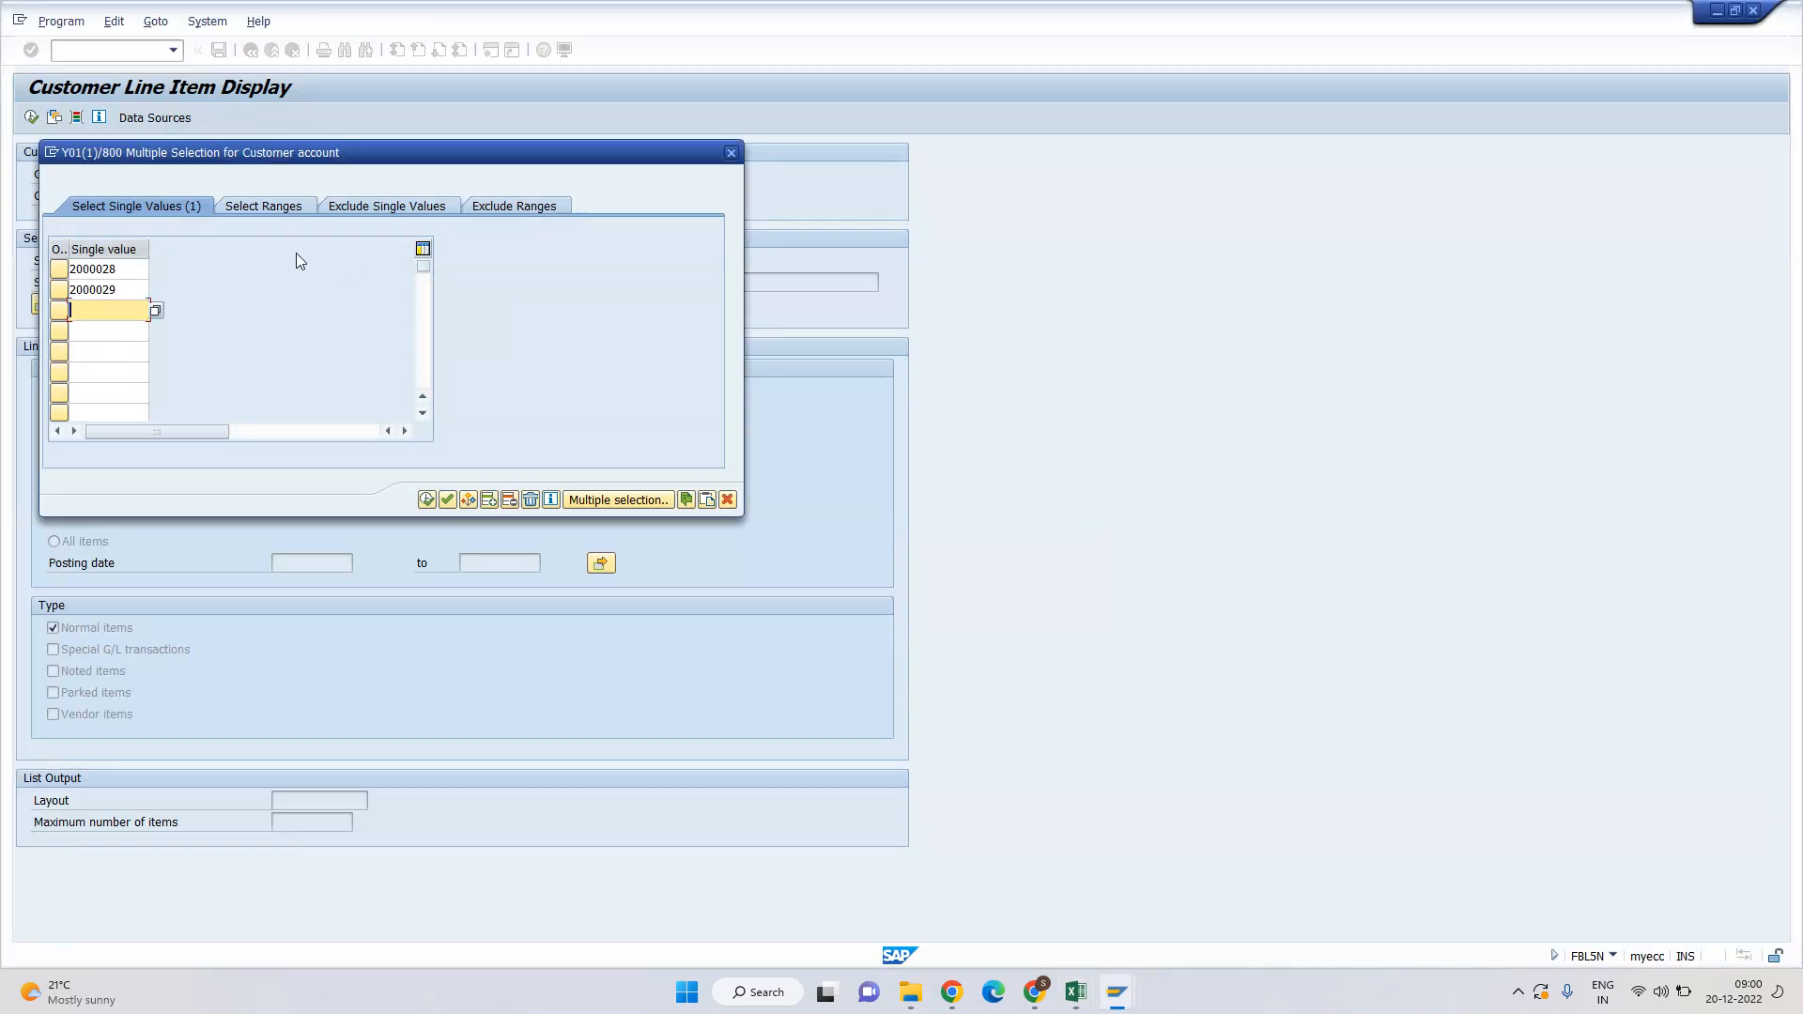
key(BackSpace)
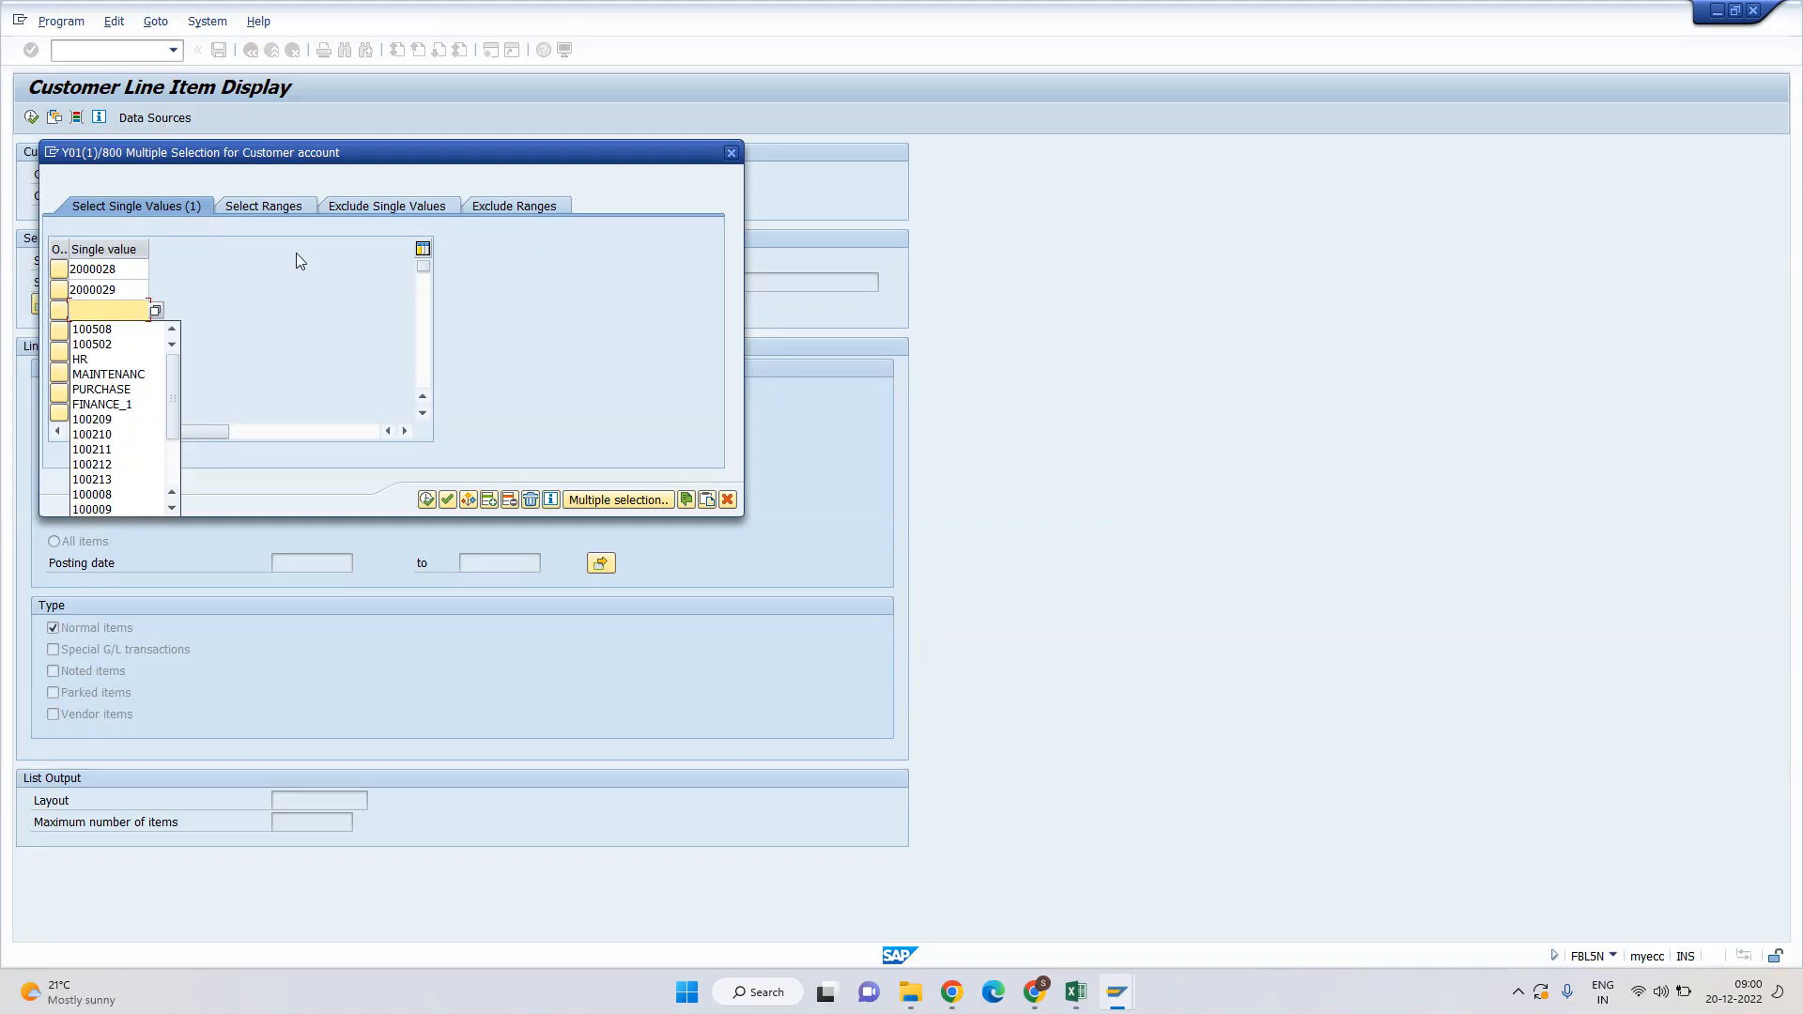
key(super+Tab)
click(885, 462)
scroll(884, 462, up, 20)
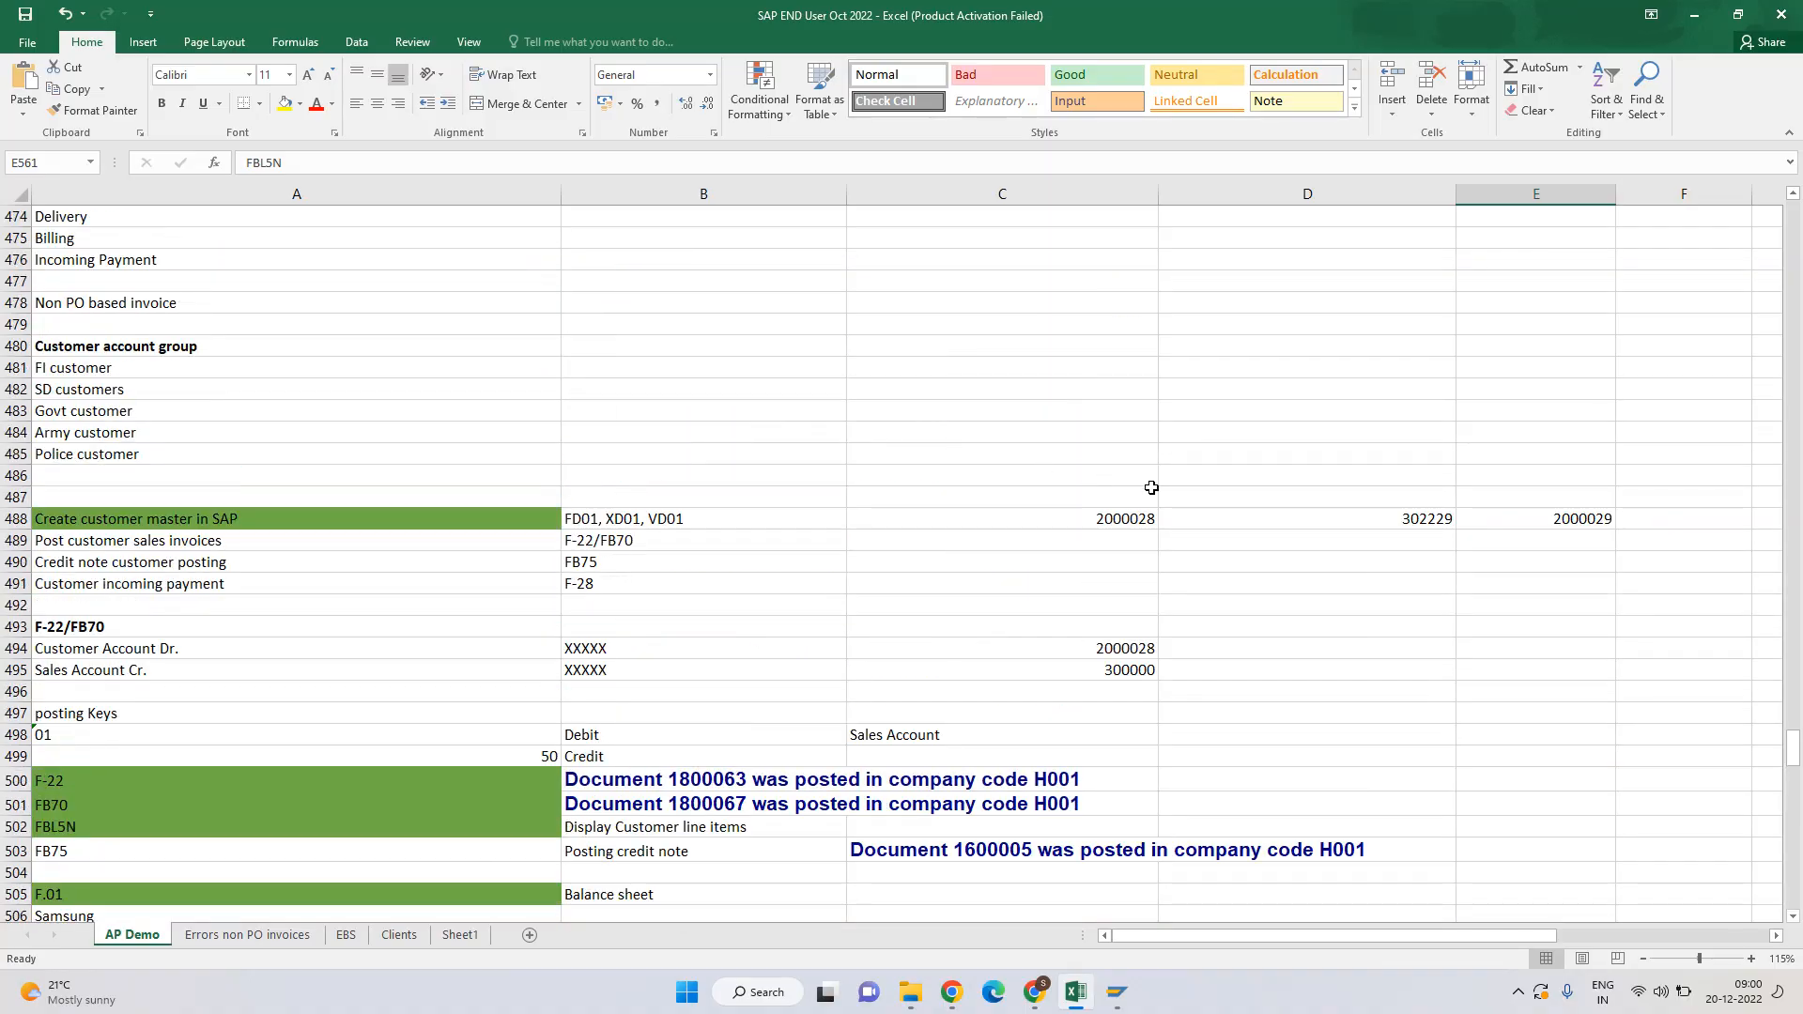
click(1413, 522)
key(ctrl+c)
key(alt+Tab)
key(ctrl+v)
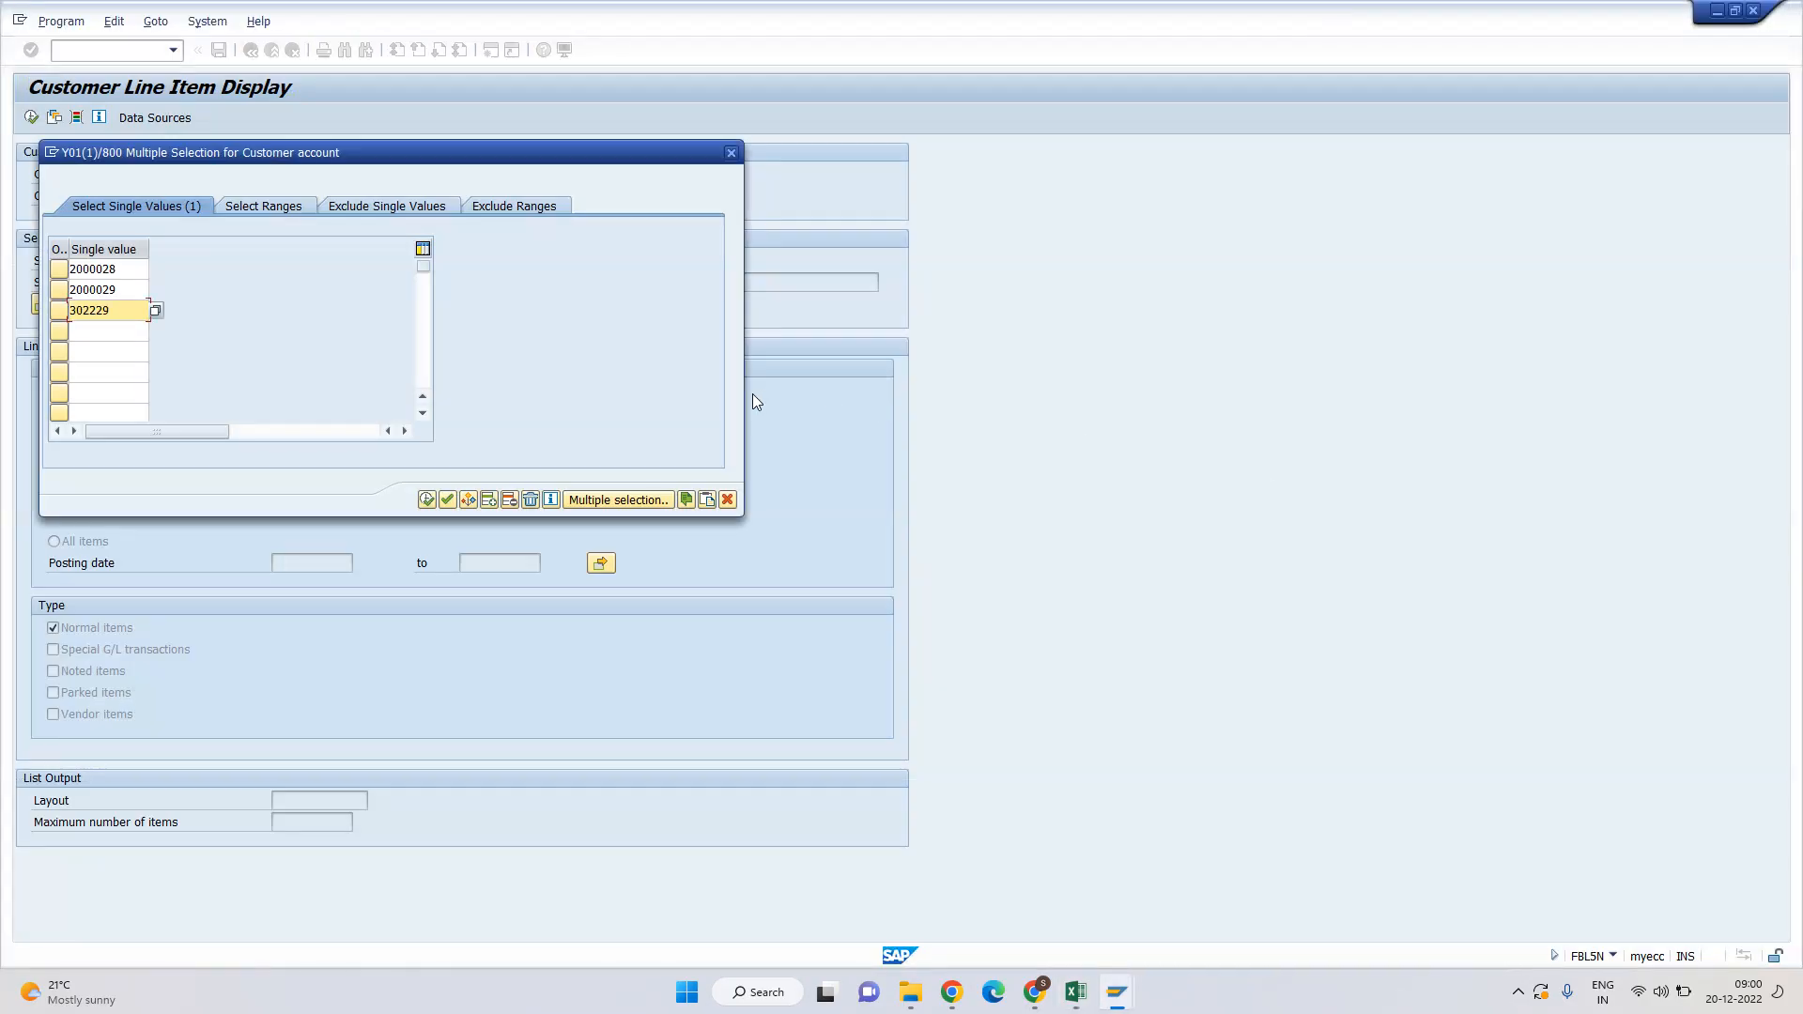
Apply the three accounts and run the open-items report for company code H001.
click(426, 499)
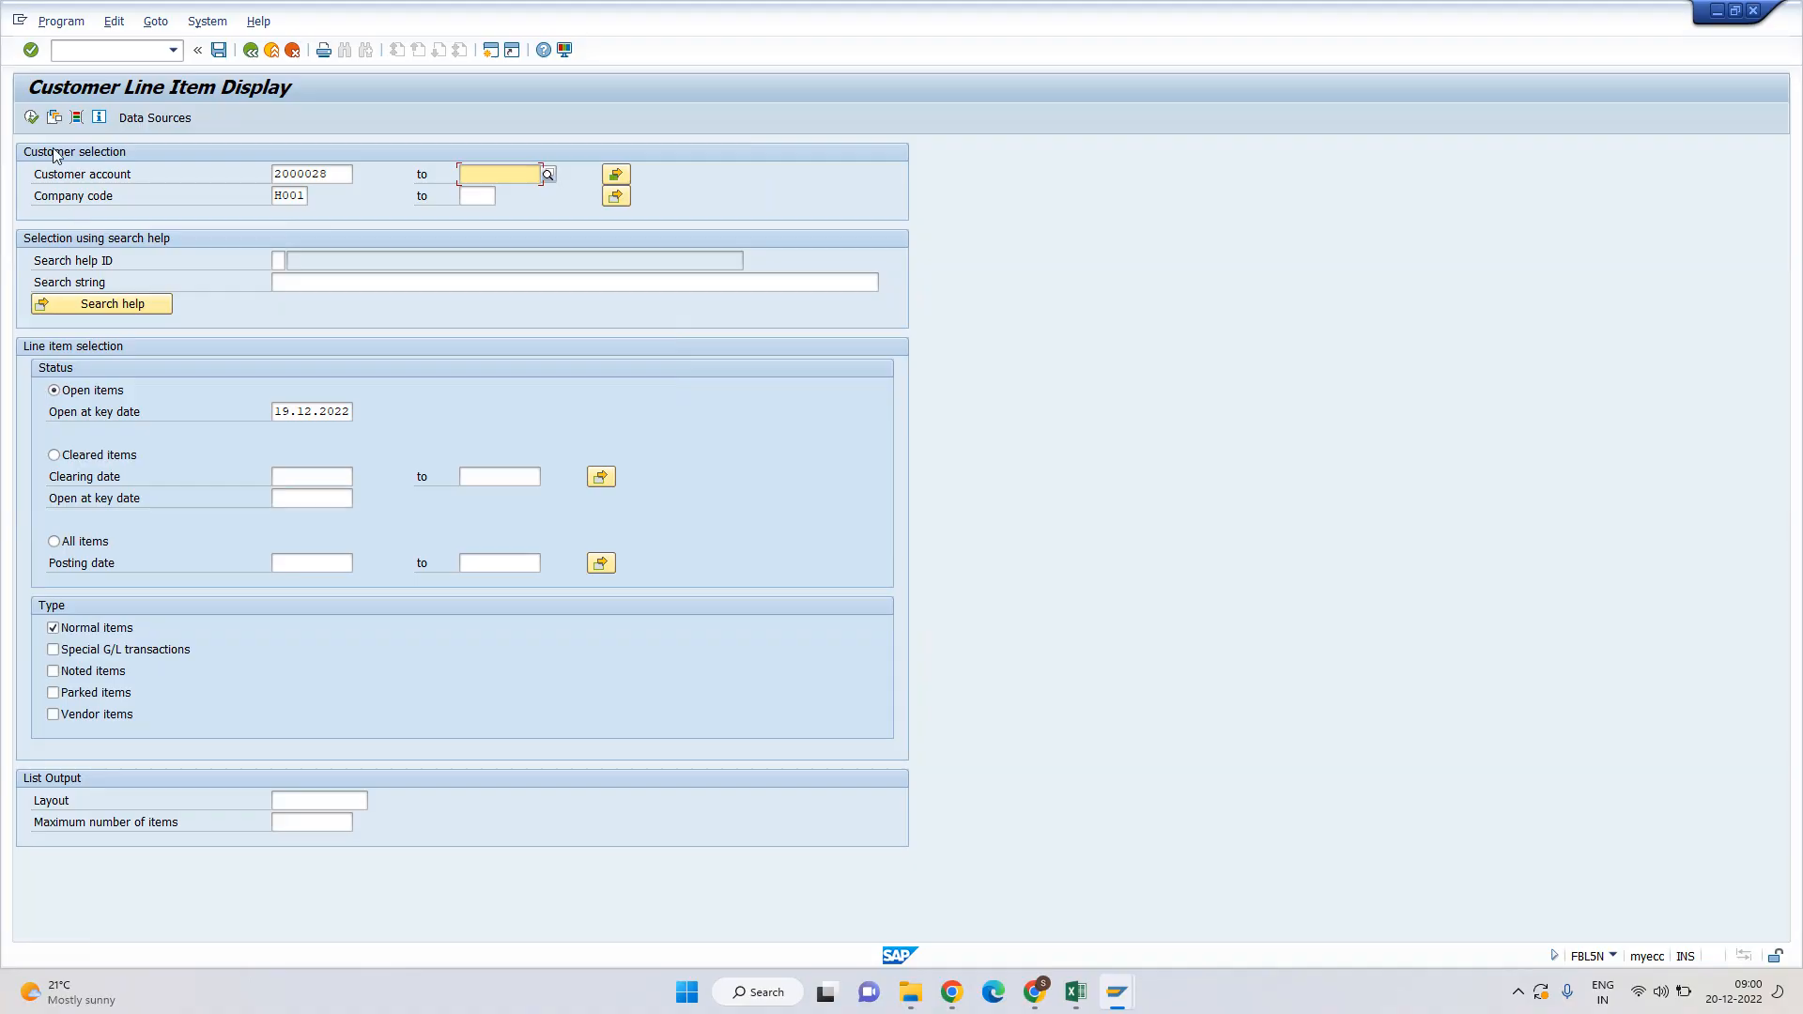
click(57, 392)
click(296, 196)
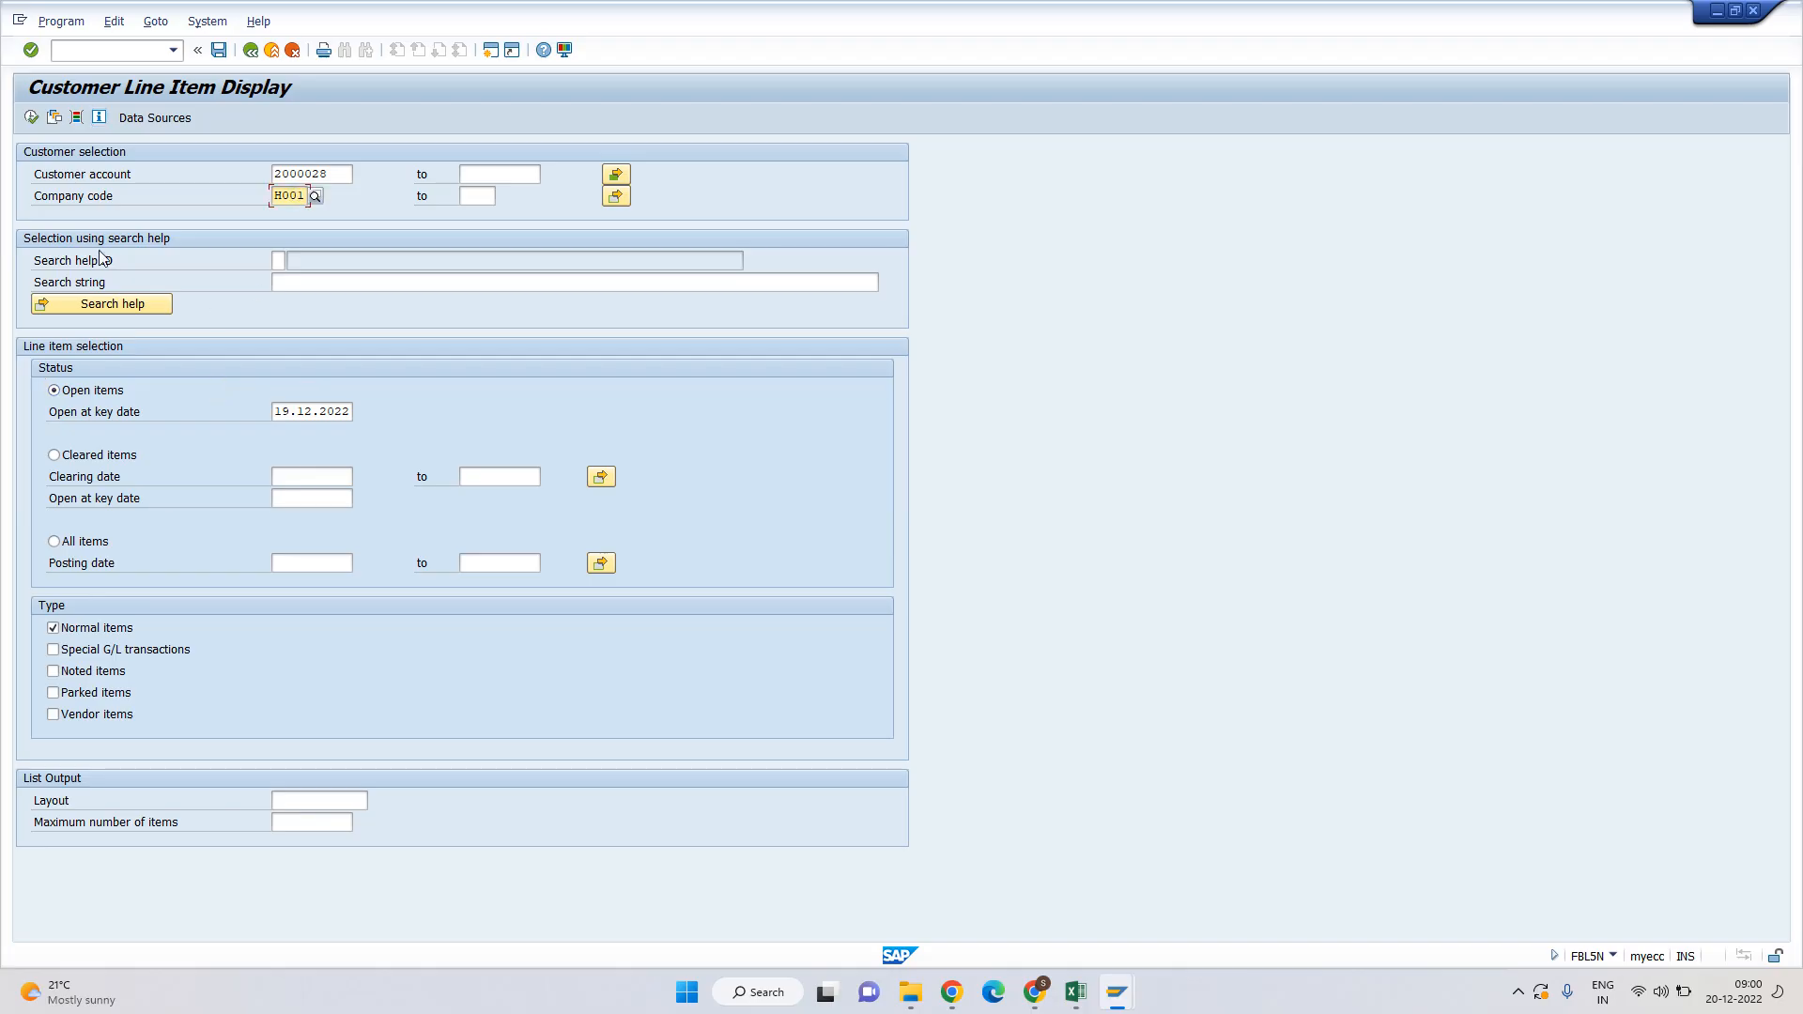
click(31, 116)
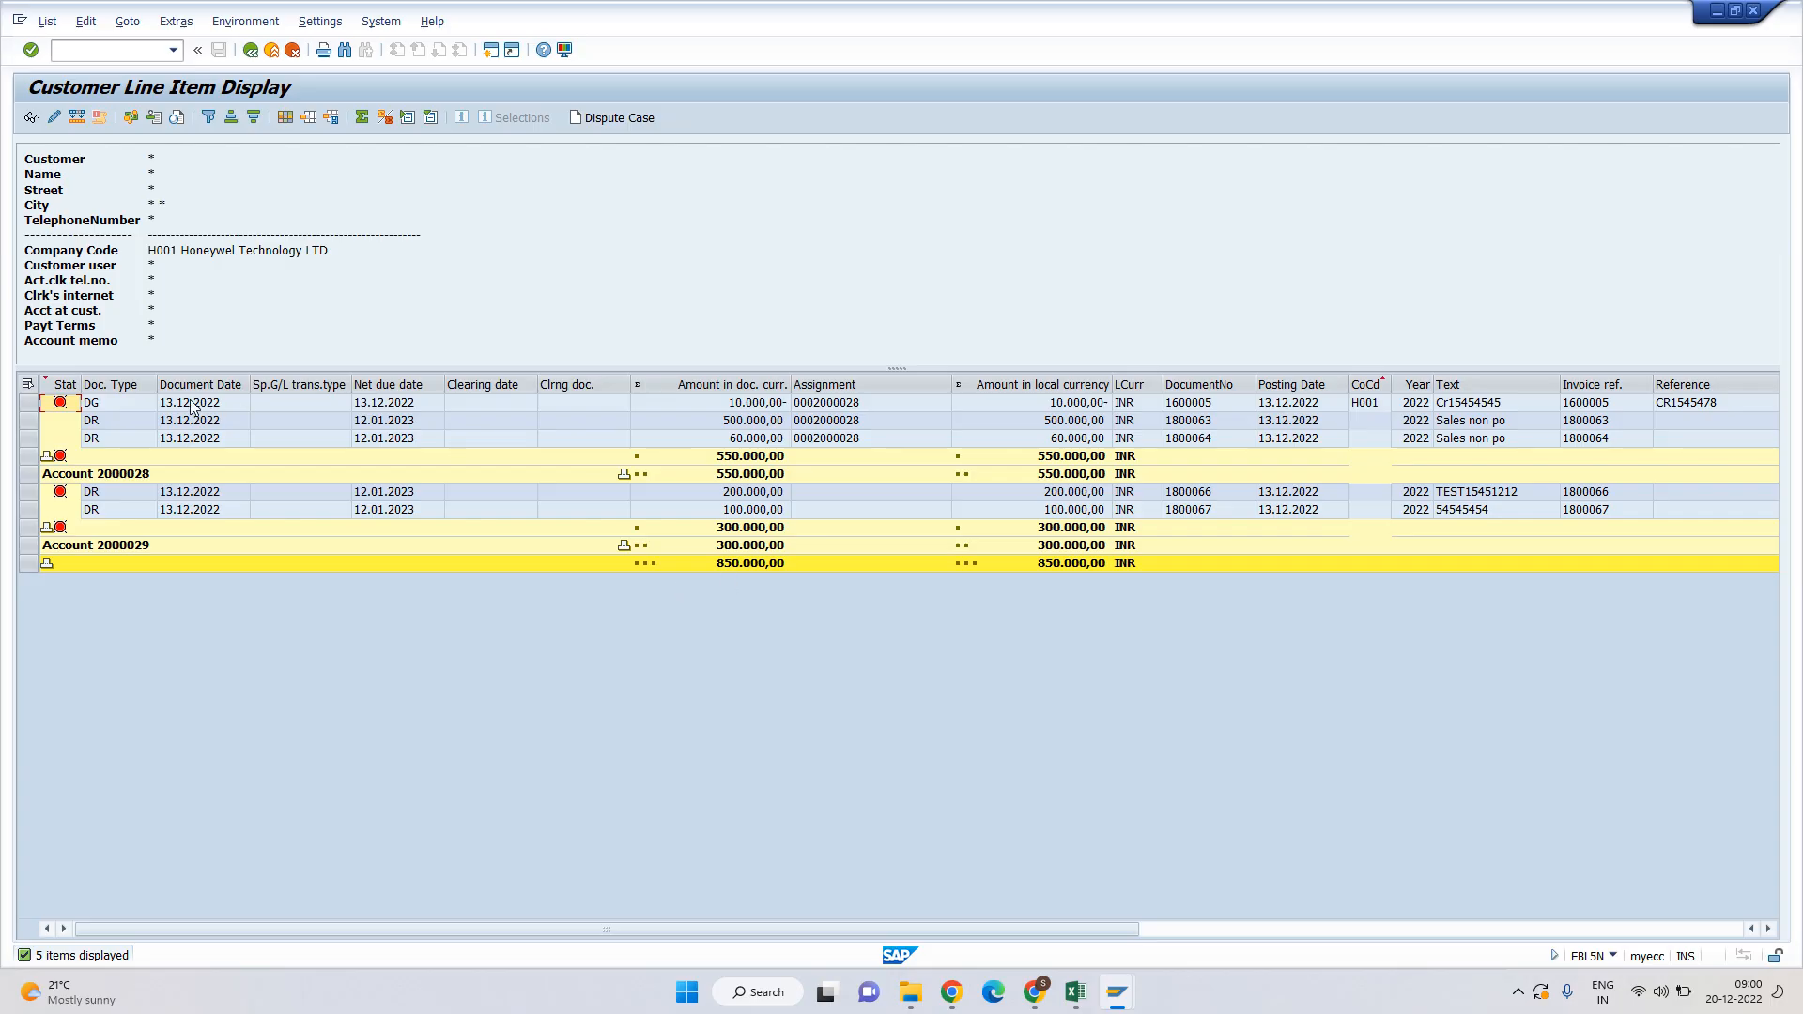
Review the open-item amounts and the 550.000,00 and 300.000,00 account subtotals.
click(805, 406)
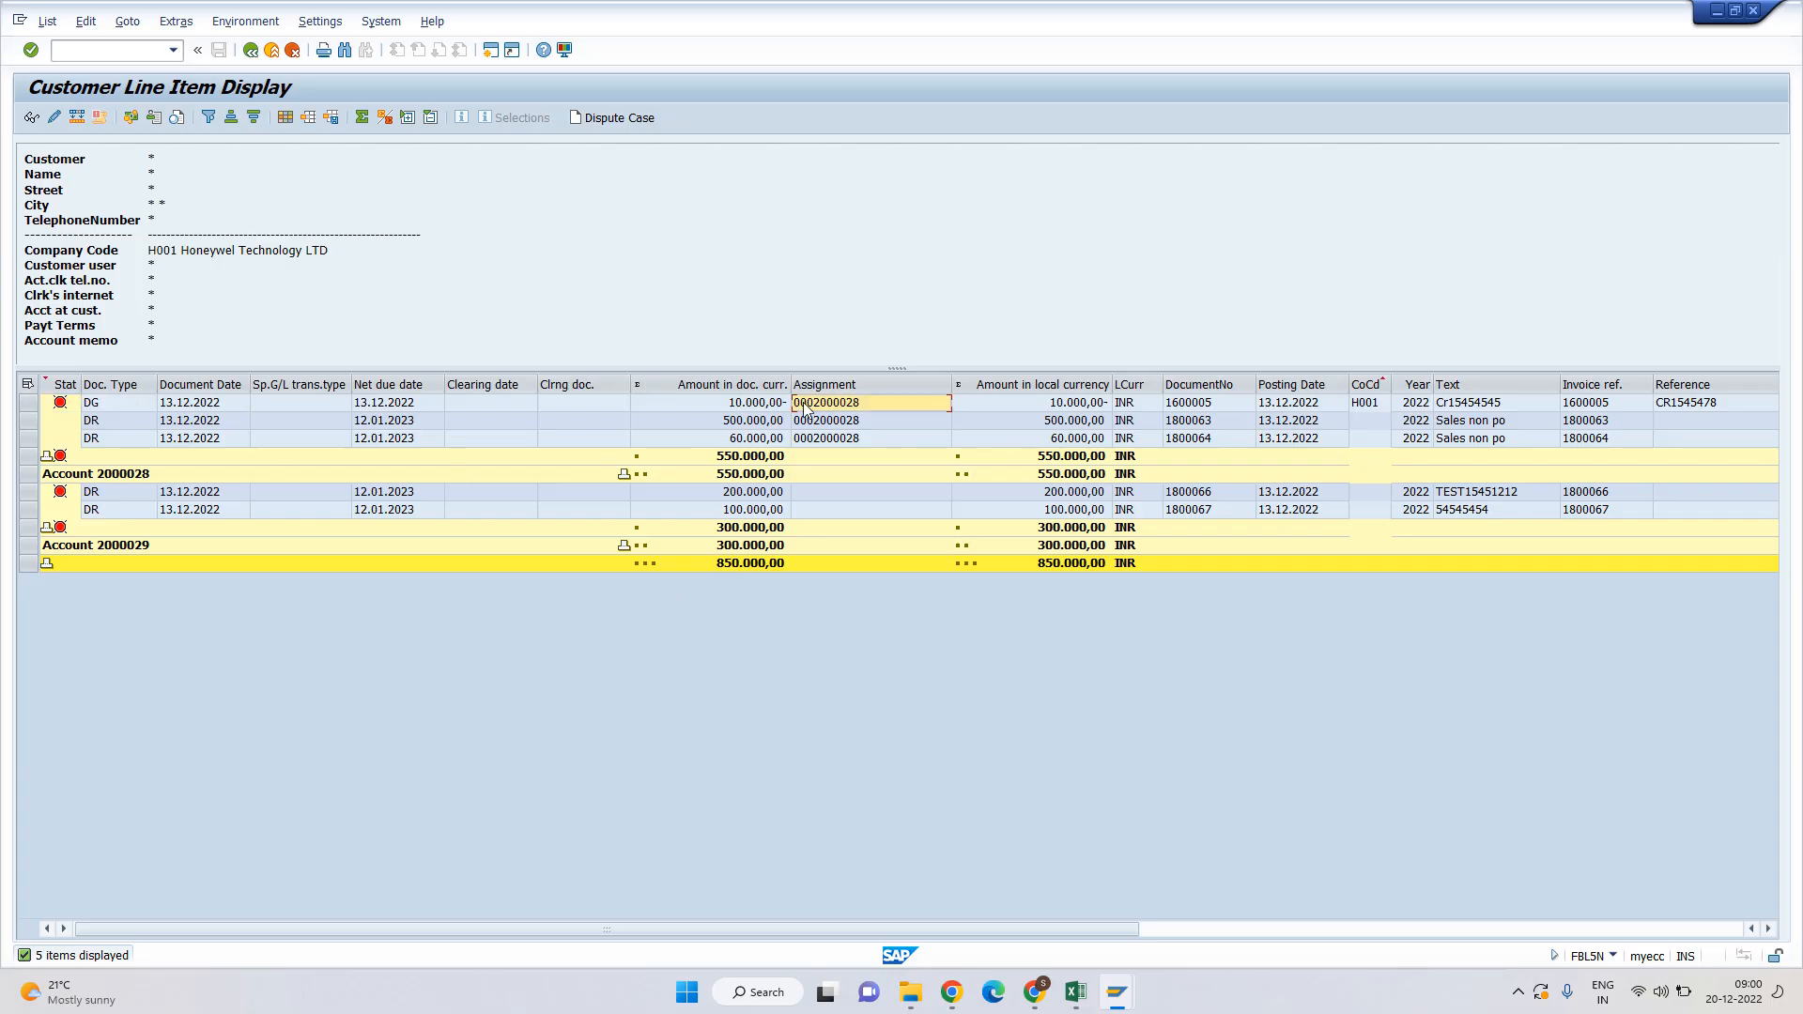
click(741, 425)
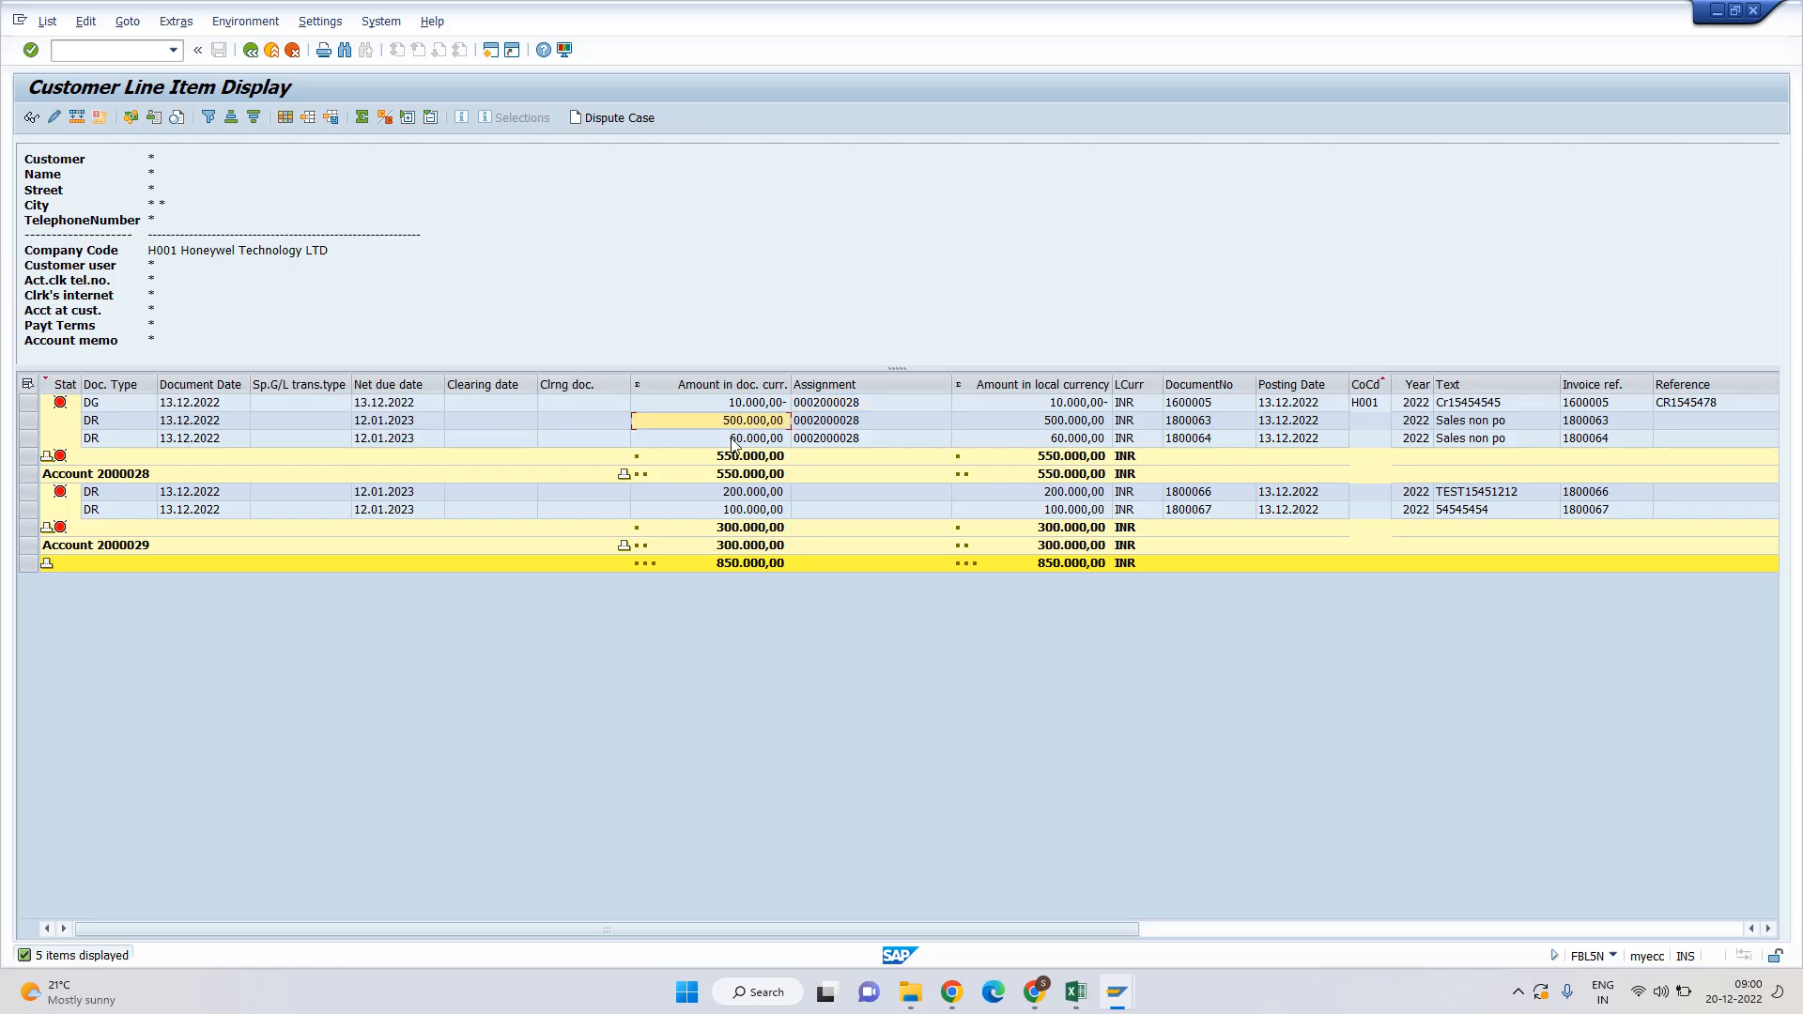
click(741, 438)
double_click(757, 403)
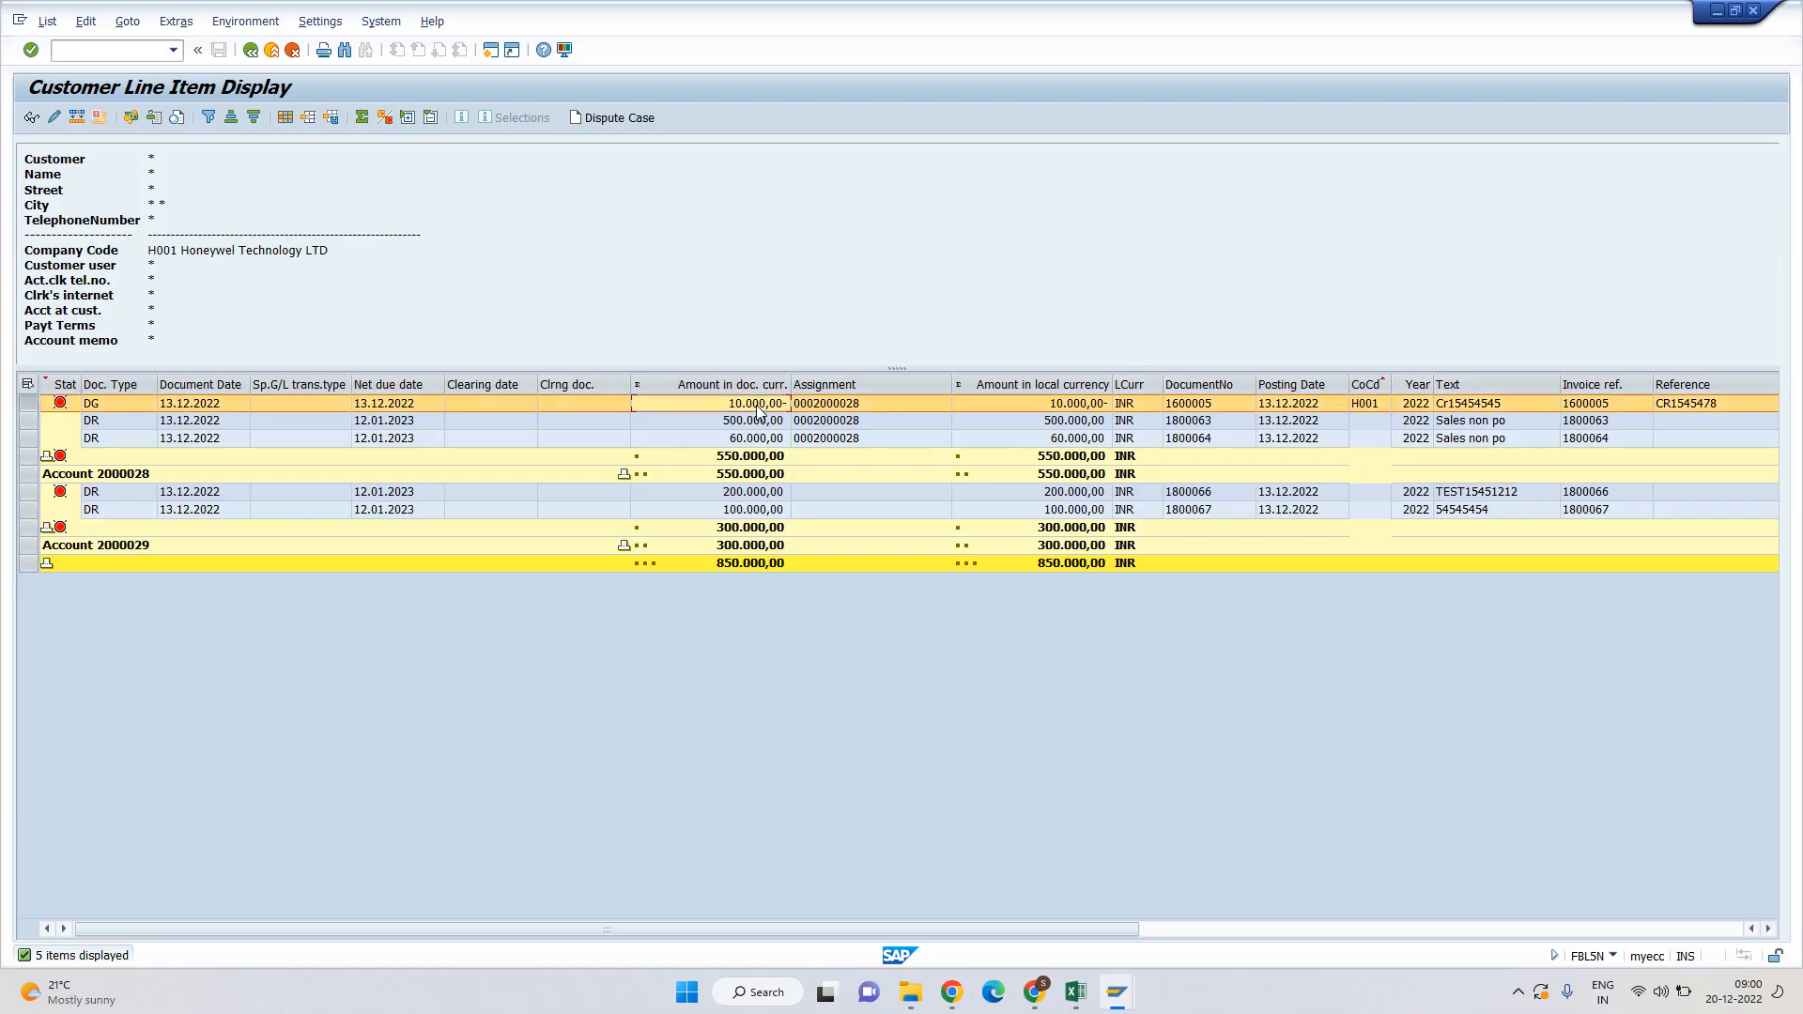
click(729, 456)
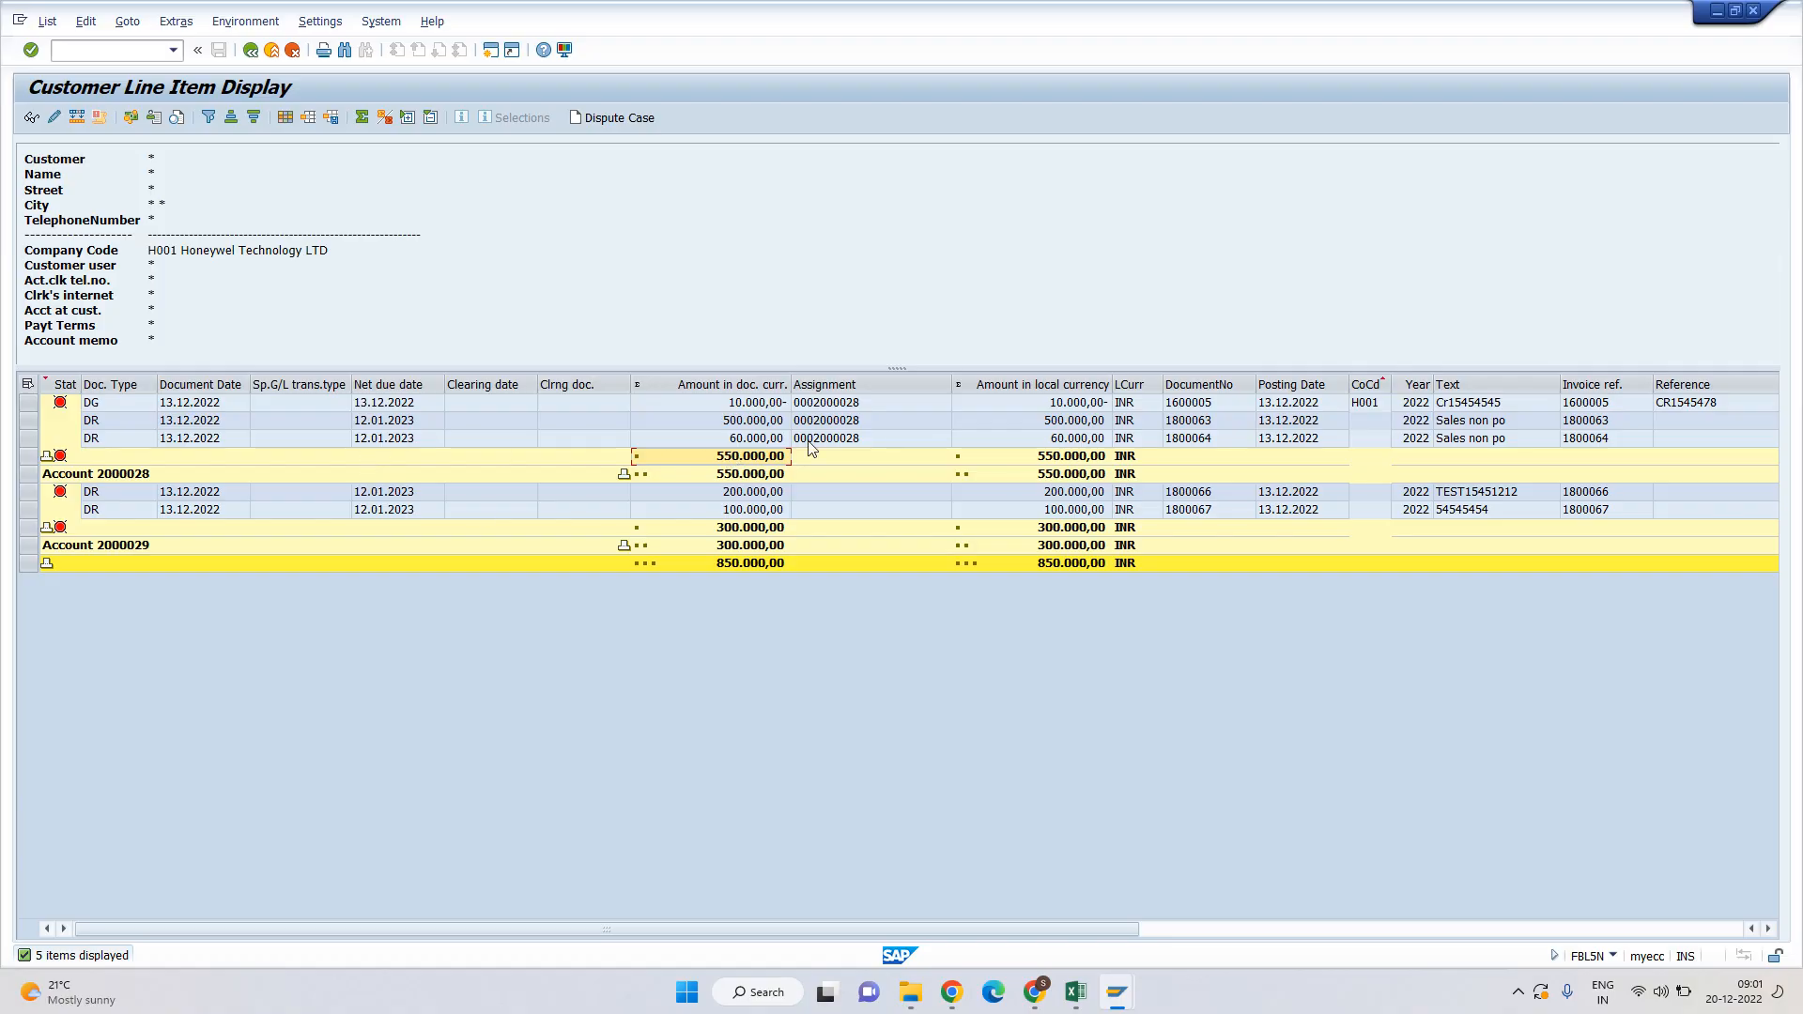
click(123, 545)
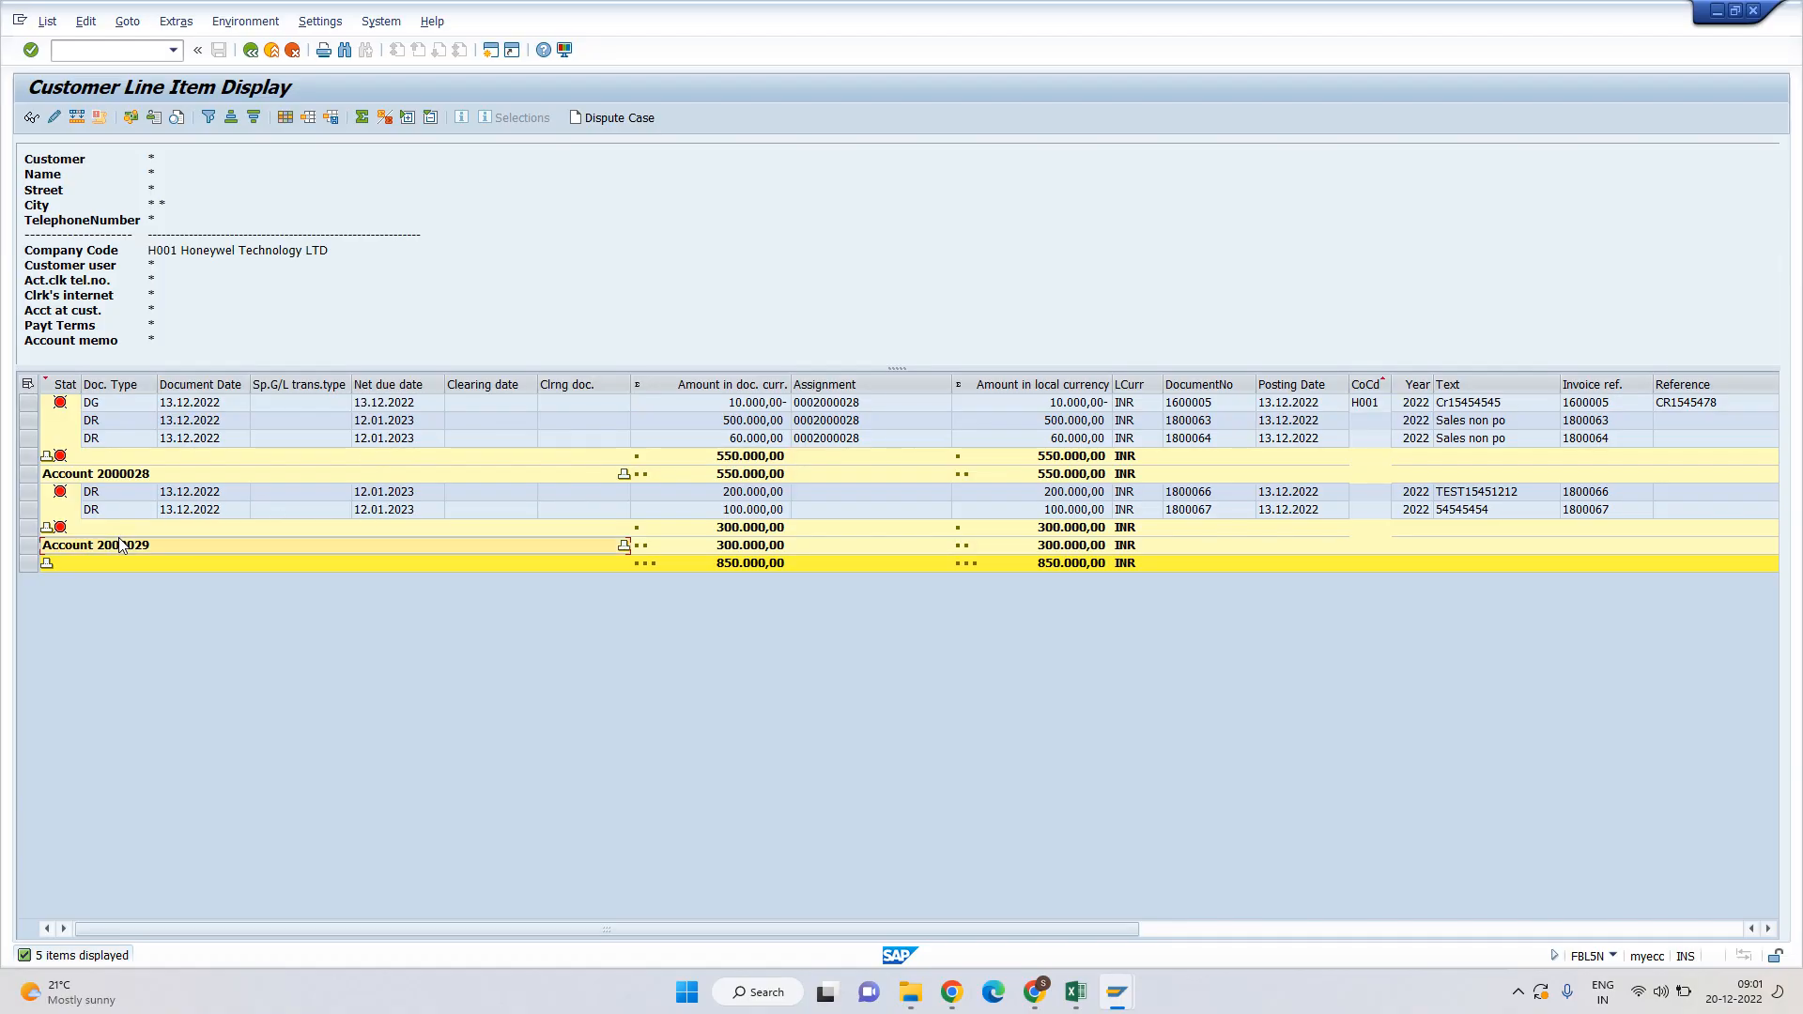
click(754, 492)
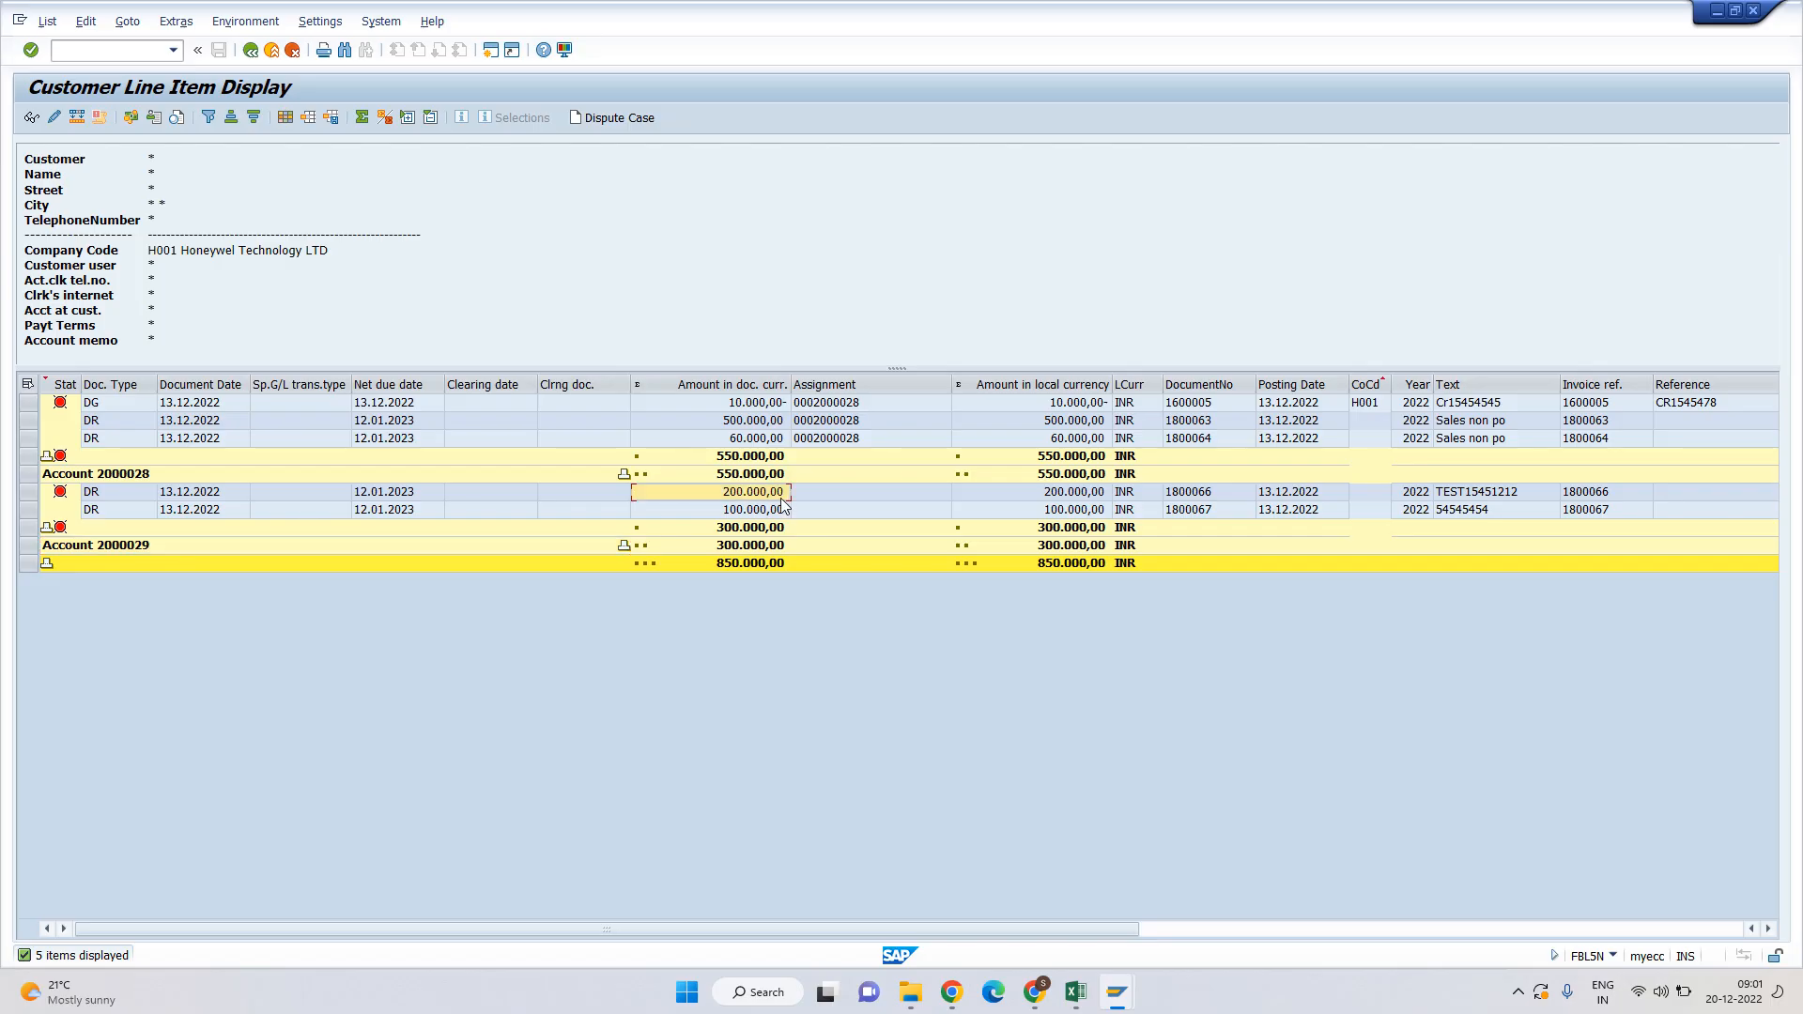
click(737, 529)
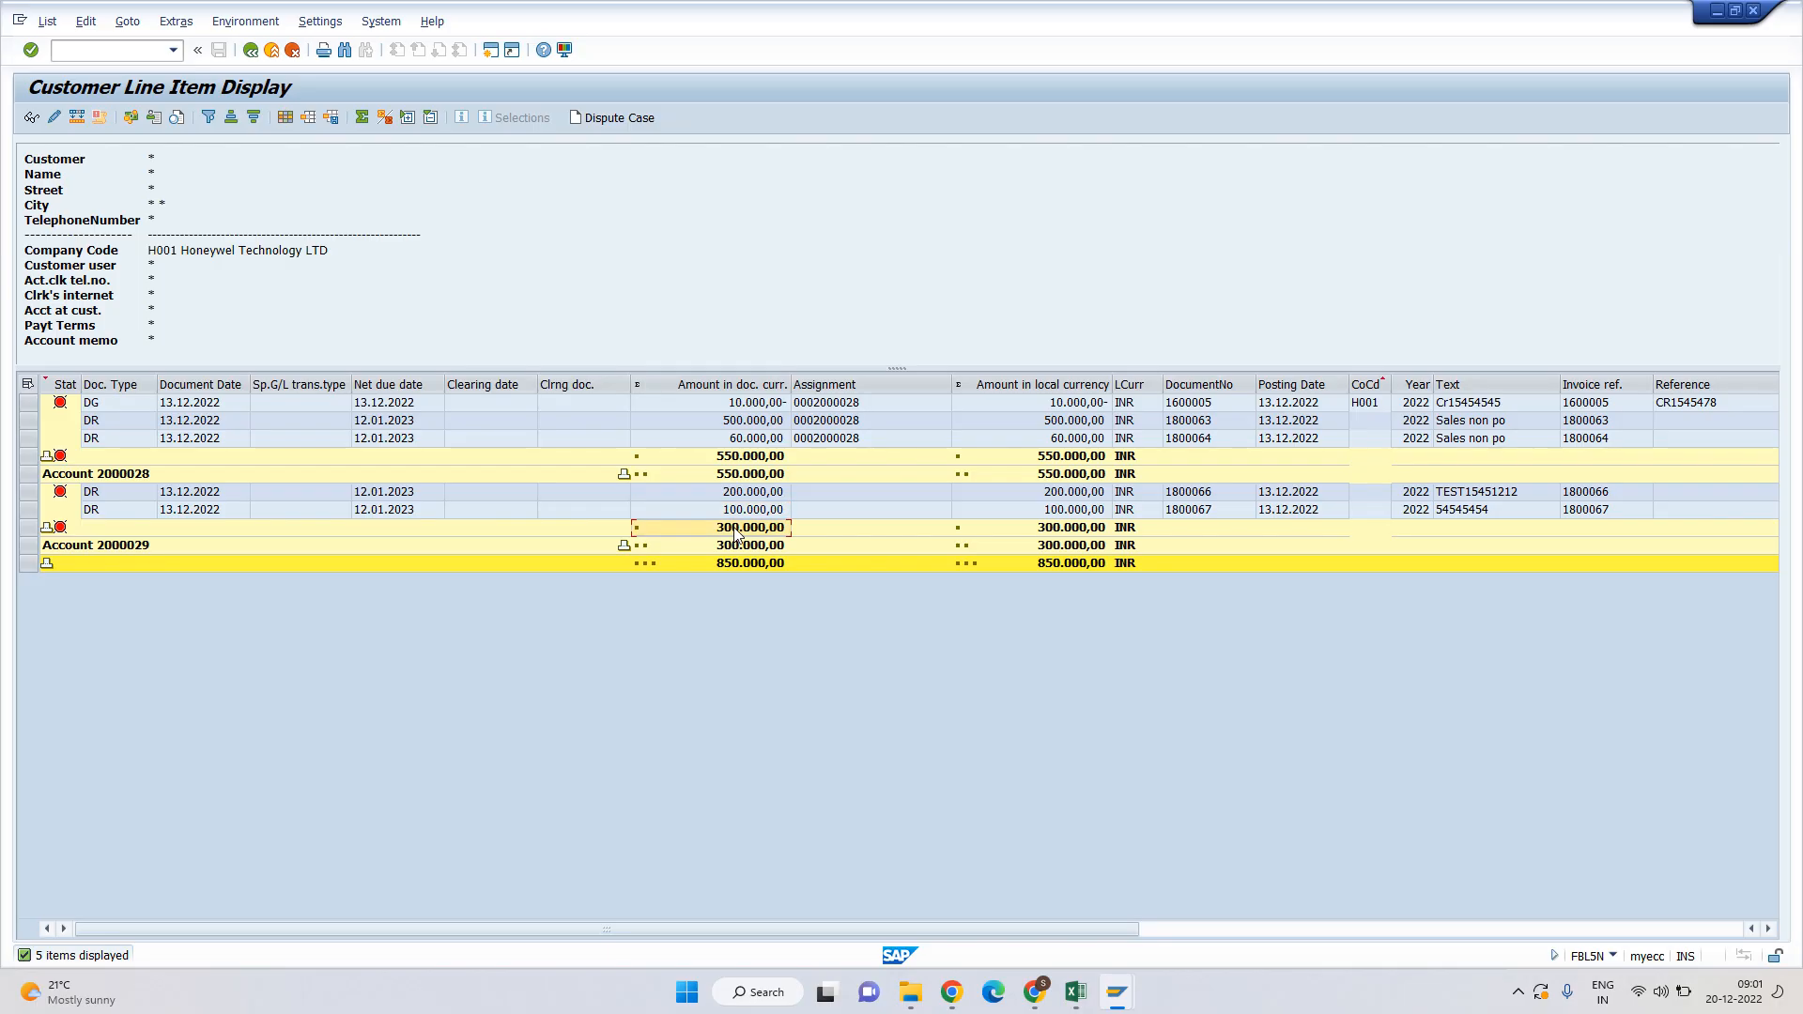
key(alt+Tab)
Copy F150 from the DUNNING step list, below the XD02 and FBL5N steps.
scroll(924, 498, down, 6)
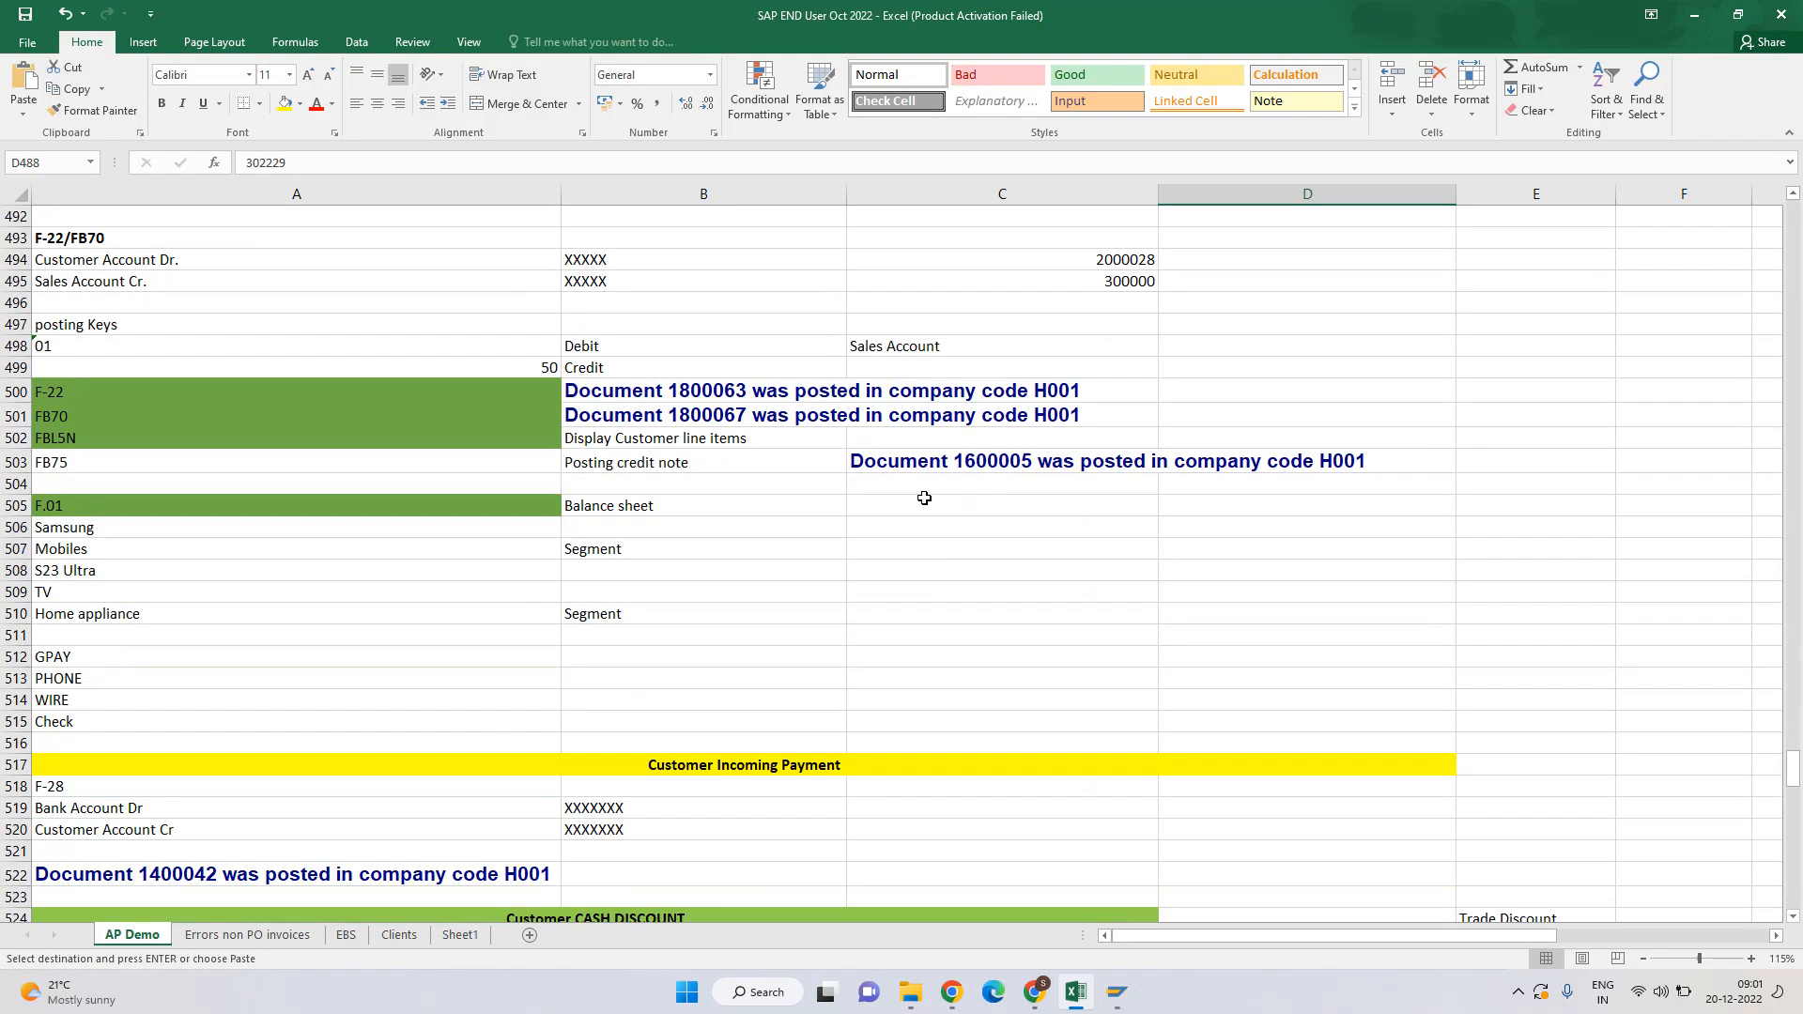
scroll(924, 497, down, 16)
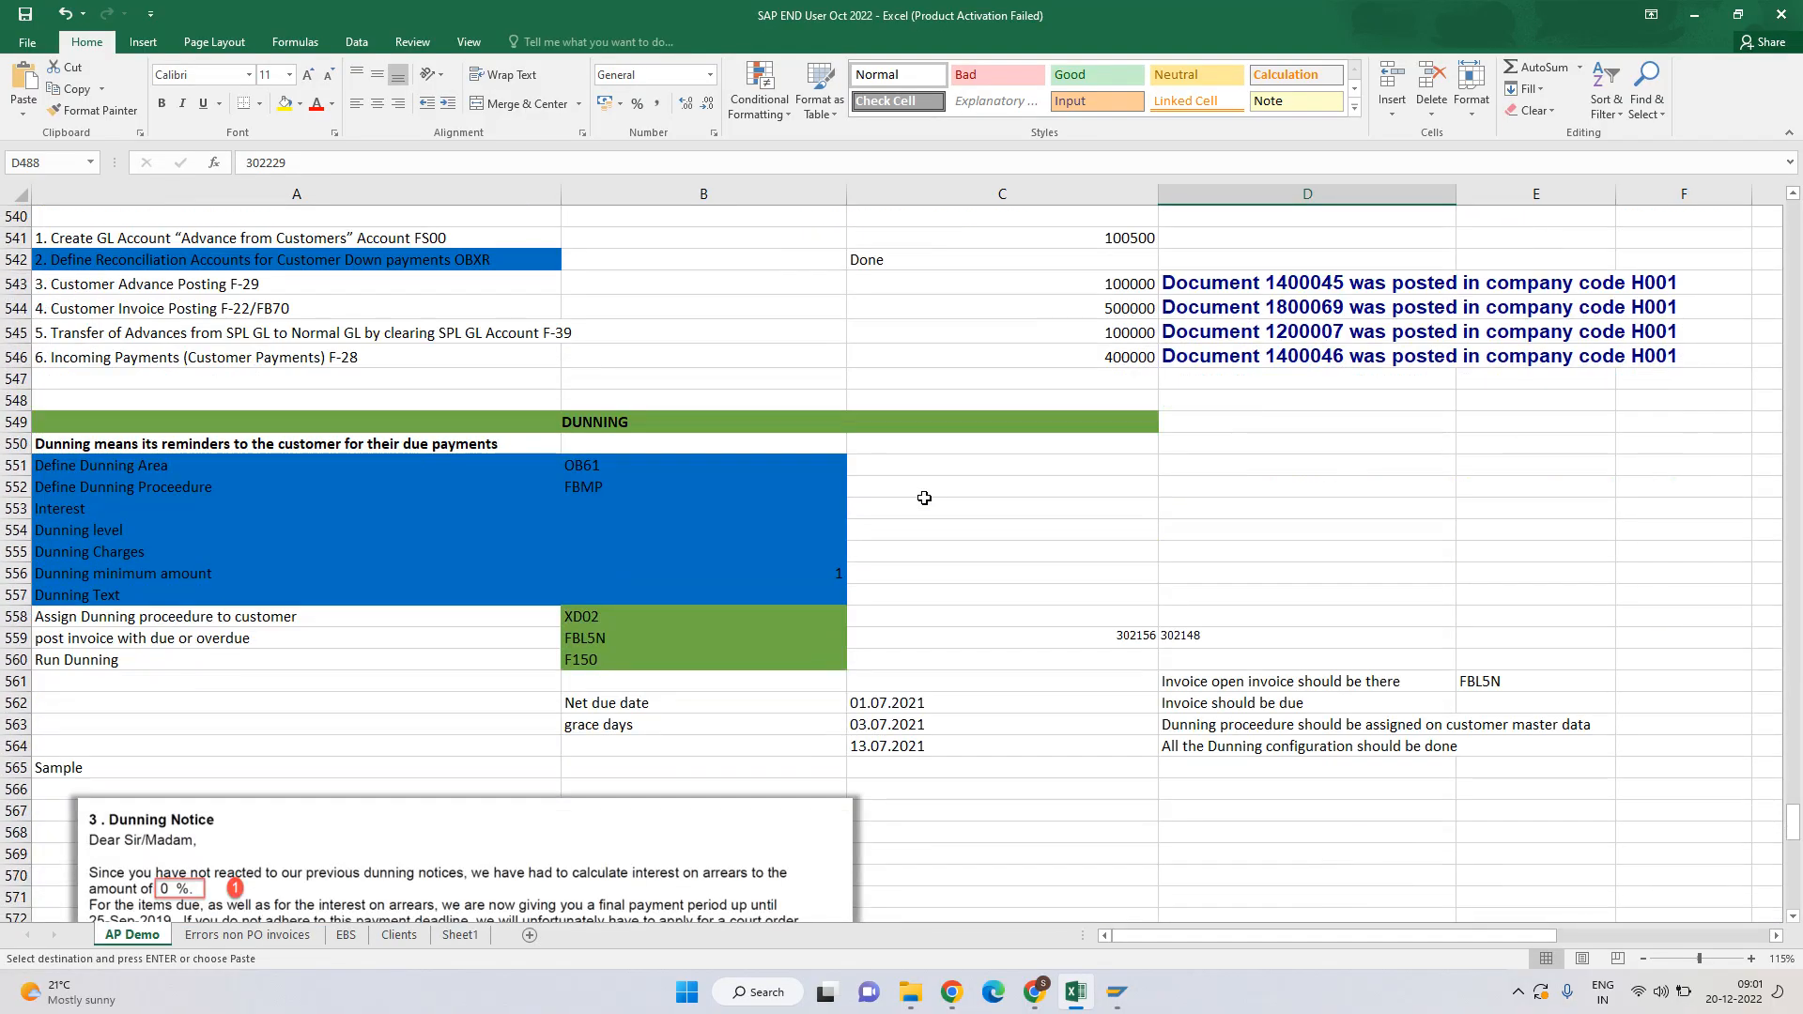
click(434, 421)
scroll(469, 427, down, 4)
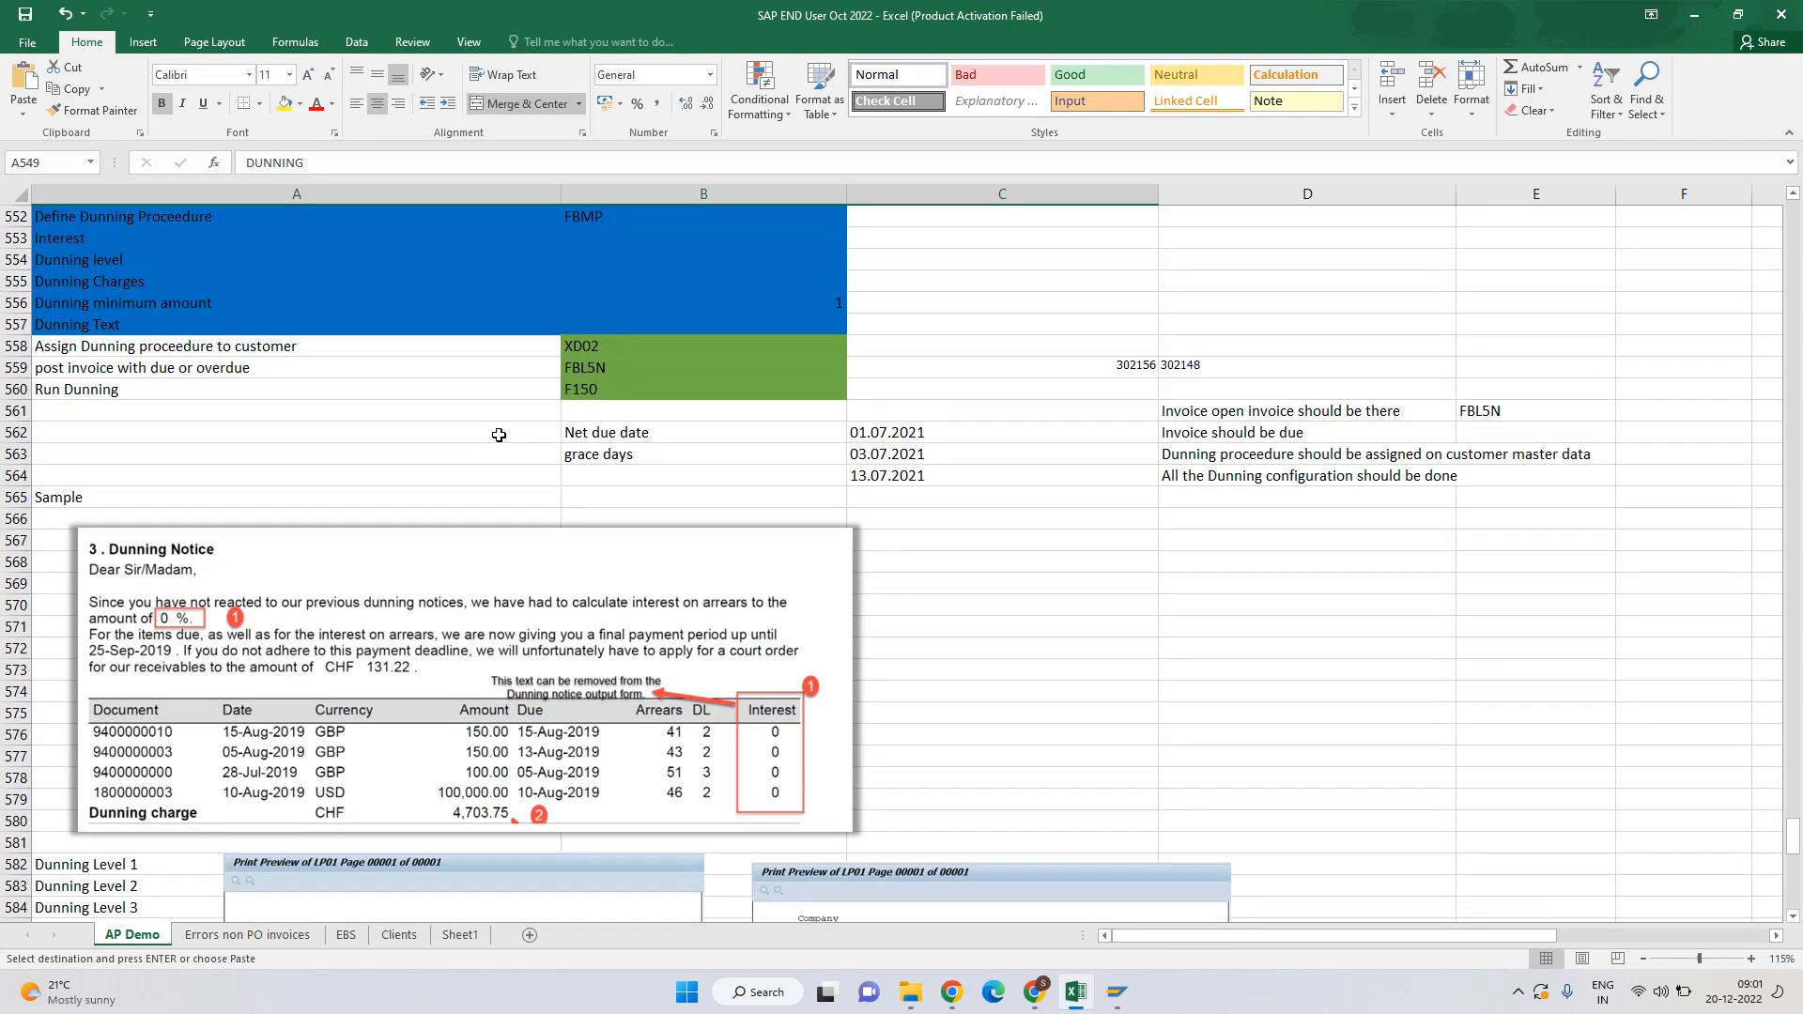
click(585, 345)
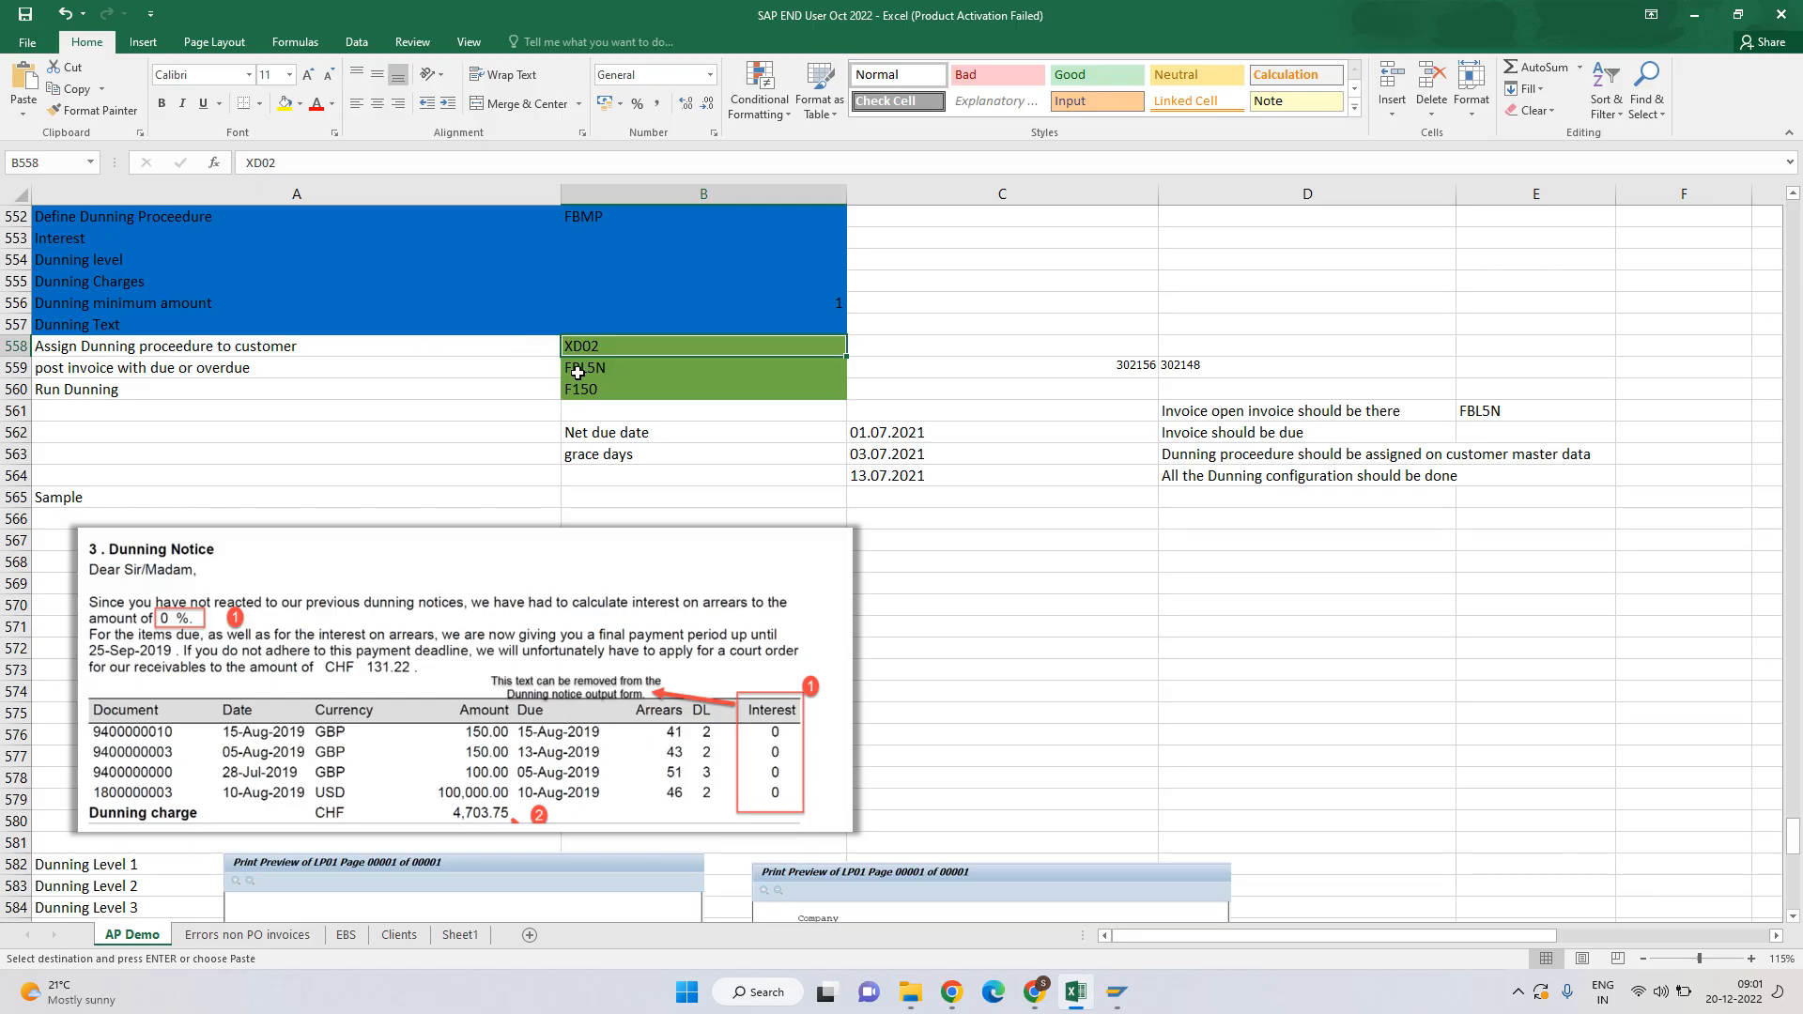
click(578, 373)
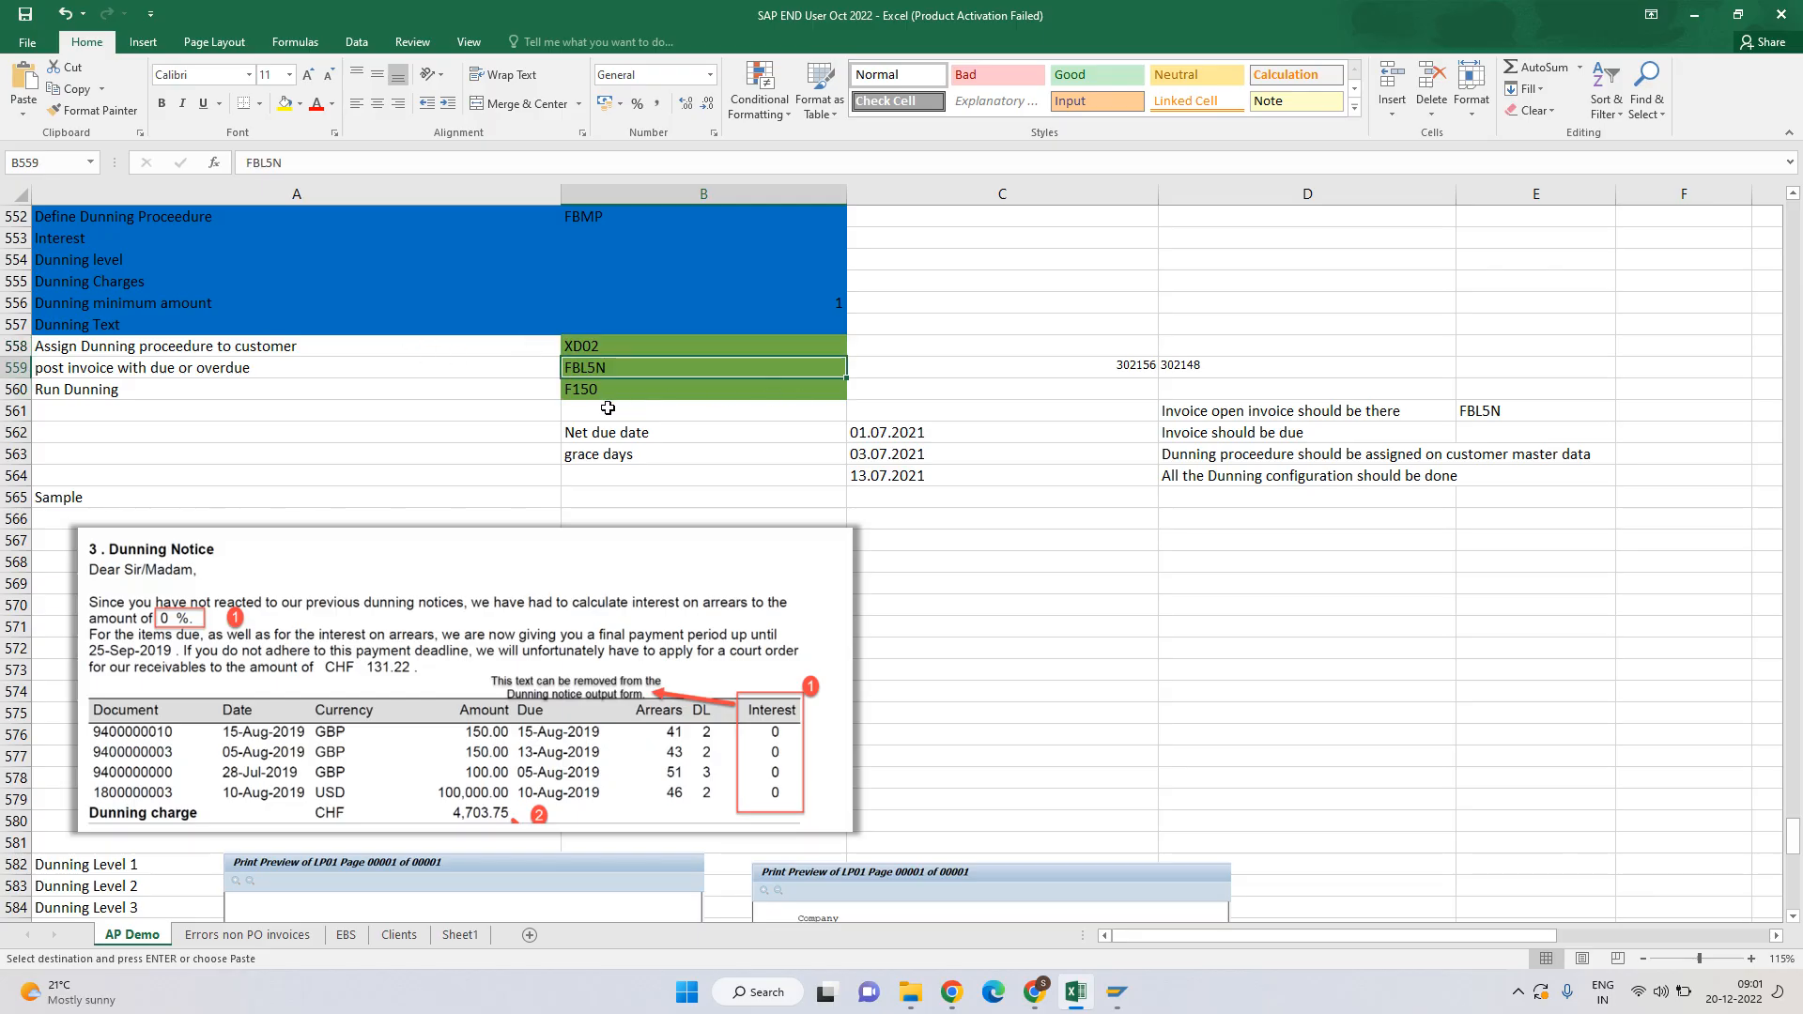
click(594, 392)
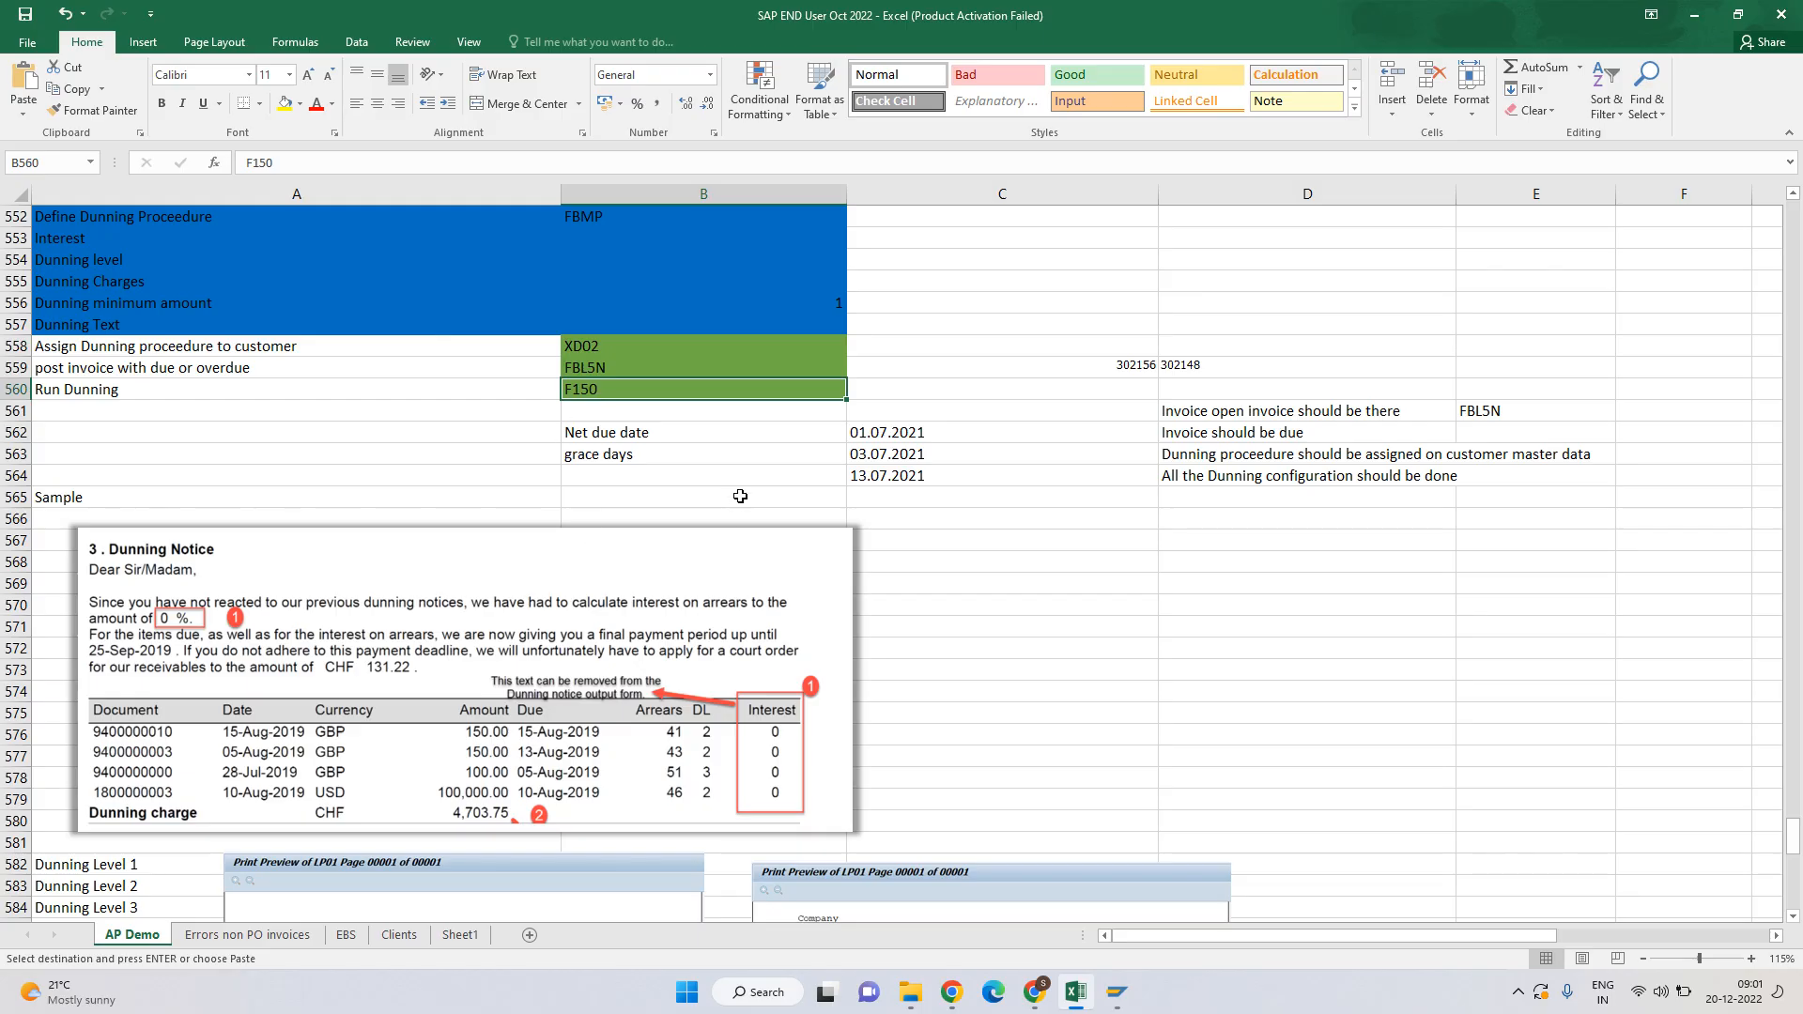
key(ctrl+c)
key(alt+Tab)
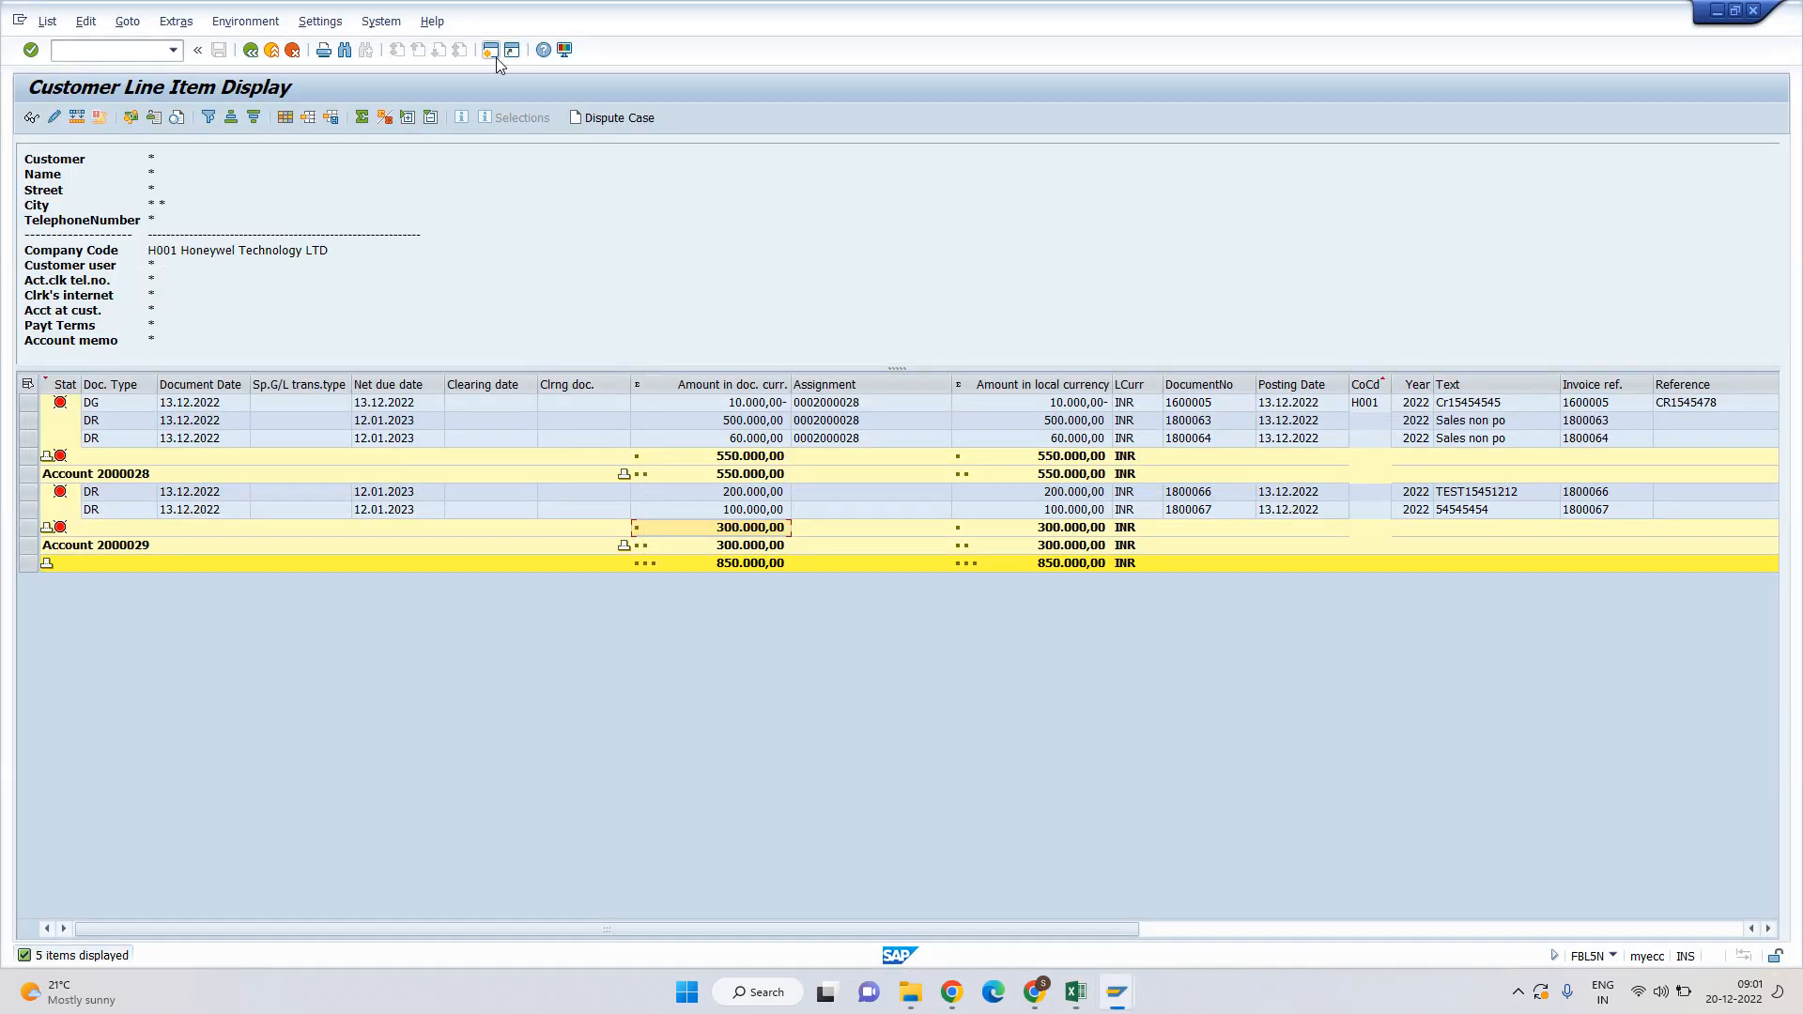
Start transaction F150 in a new SAP session.
click(495, 54)
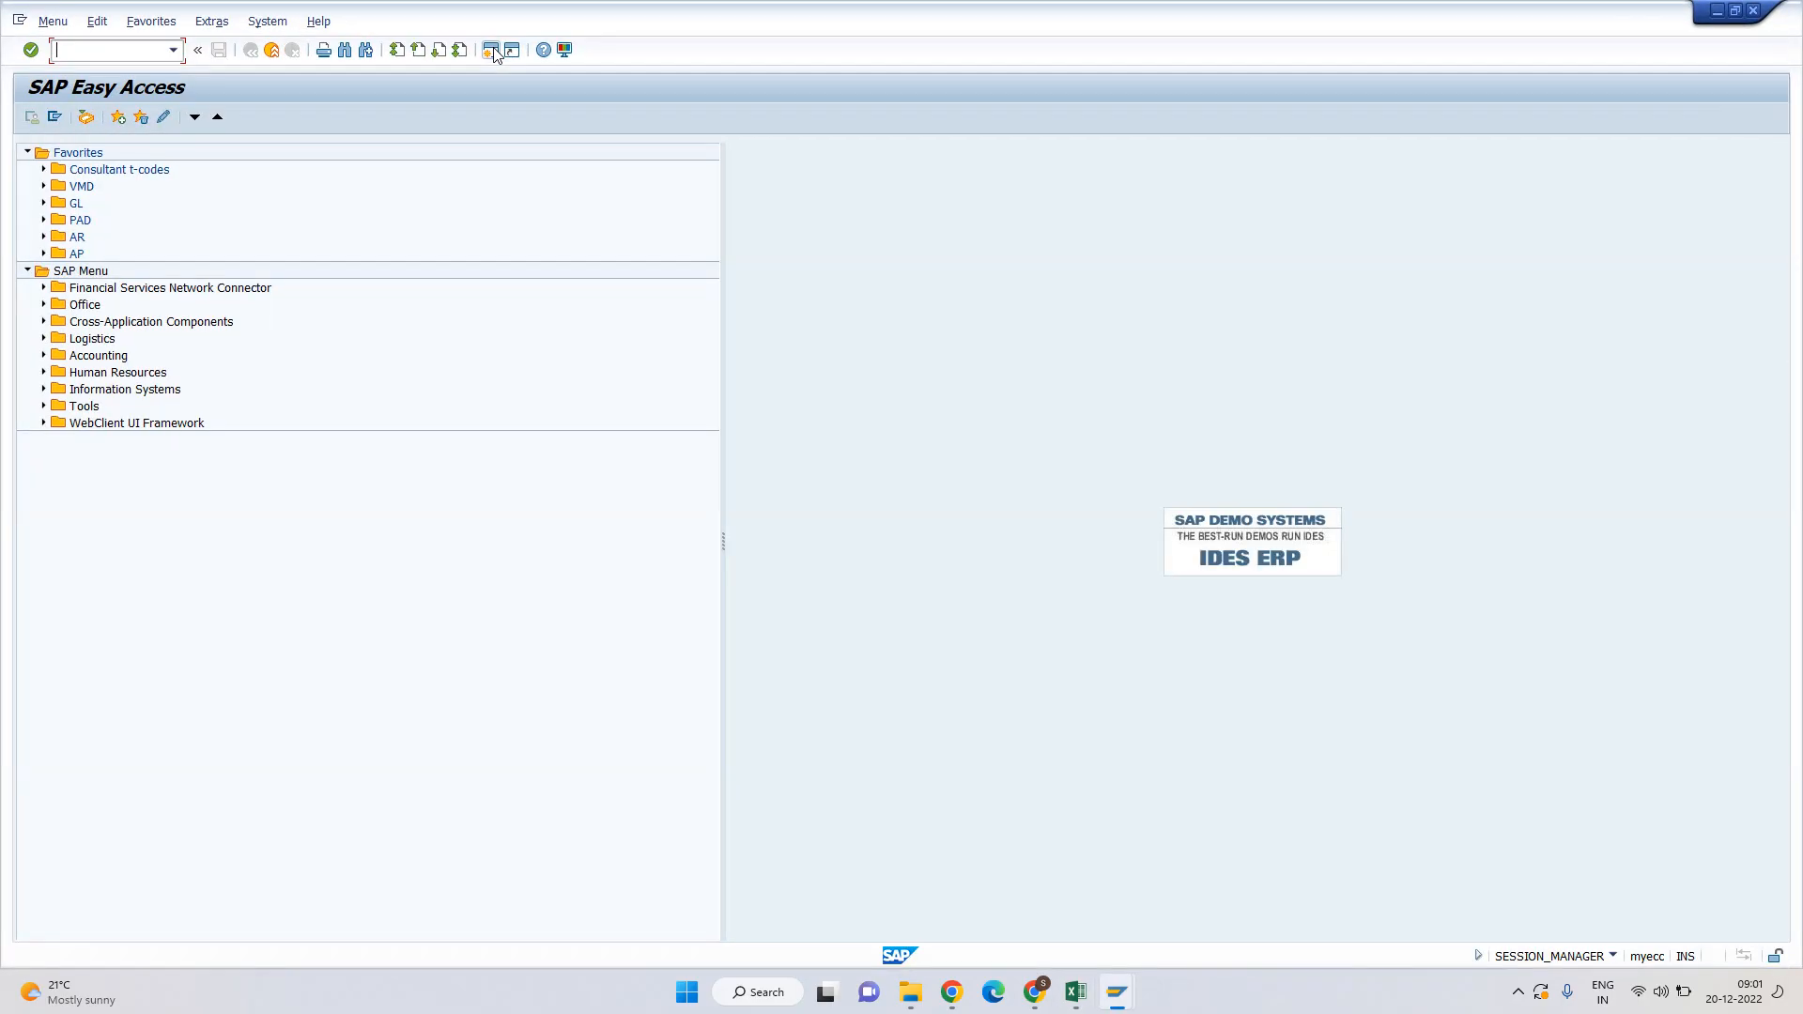
key(ctrl+v)
key(Return)
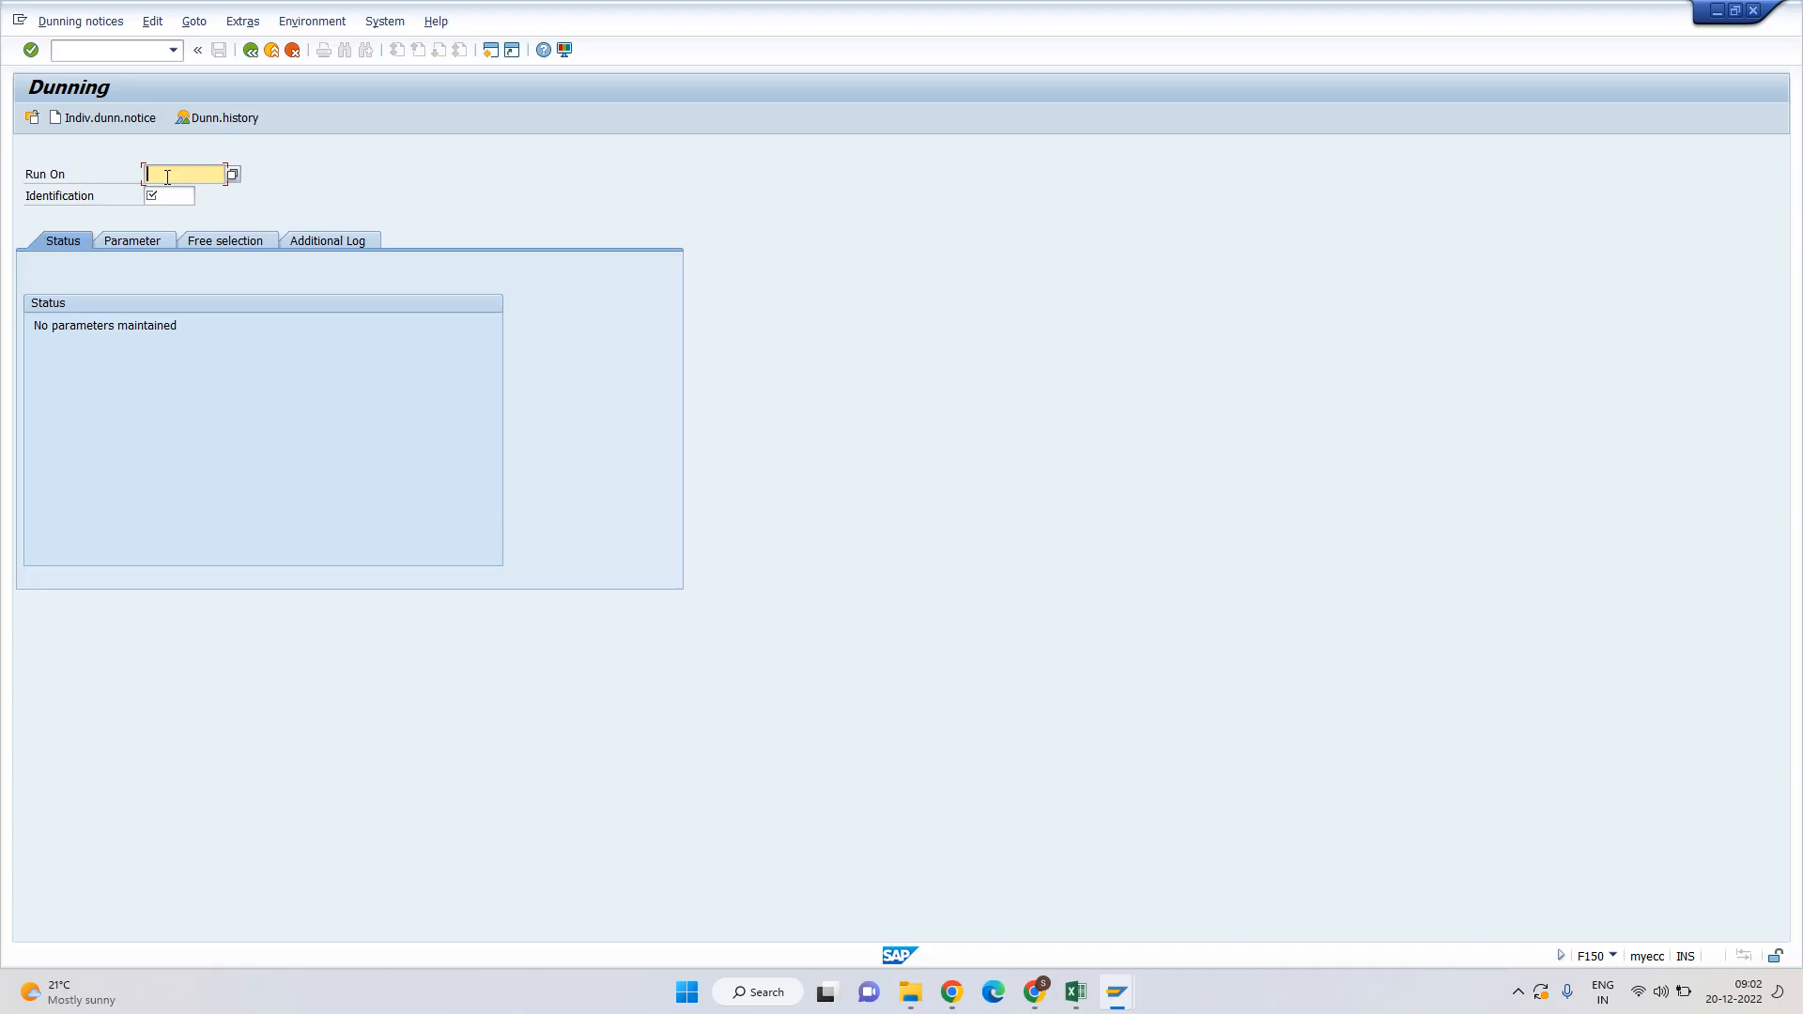
Enter run date 20.12.2022 and identification DUN01 for the dunning run.
text(2)
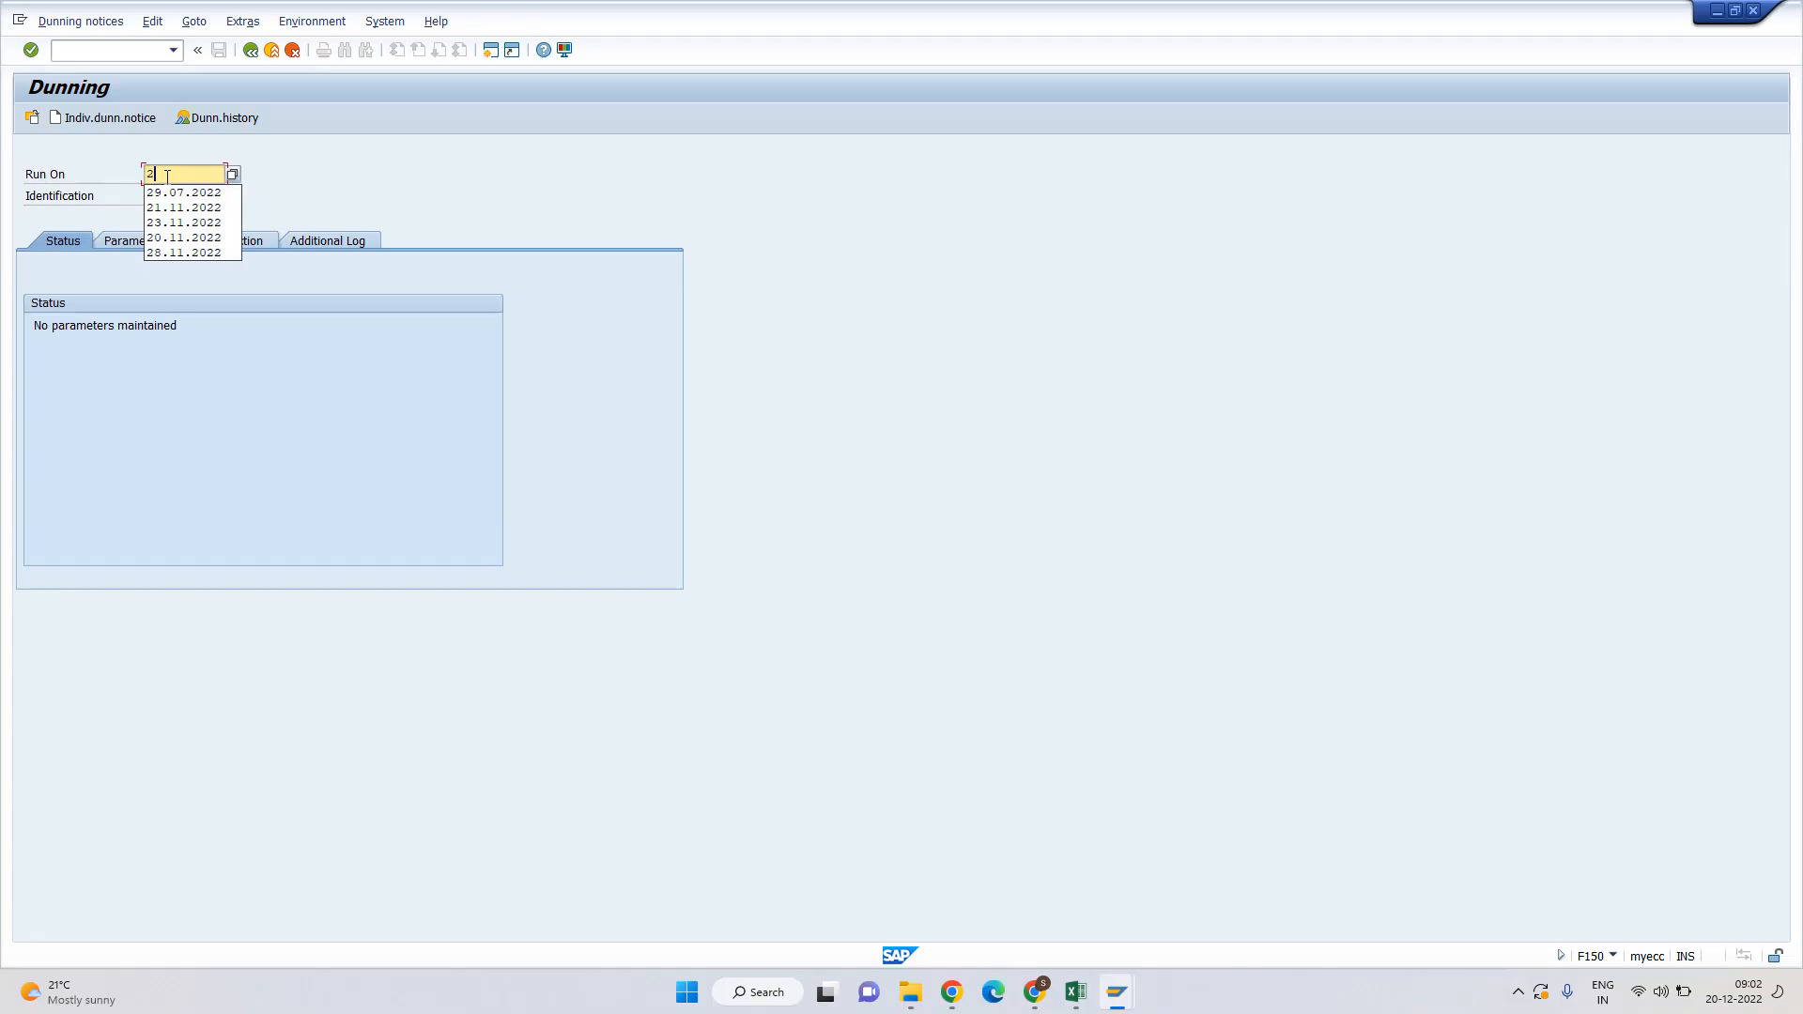
text(0.12.2022)
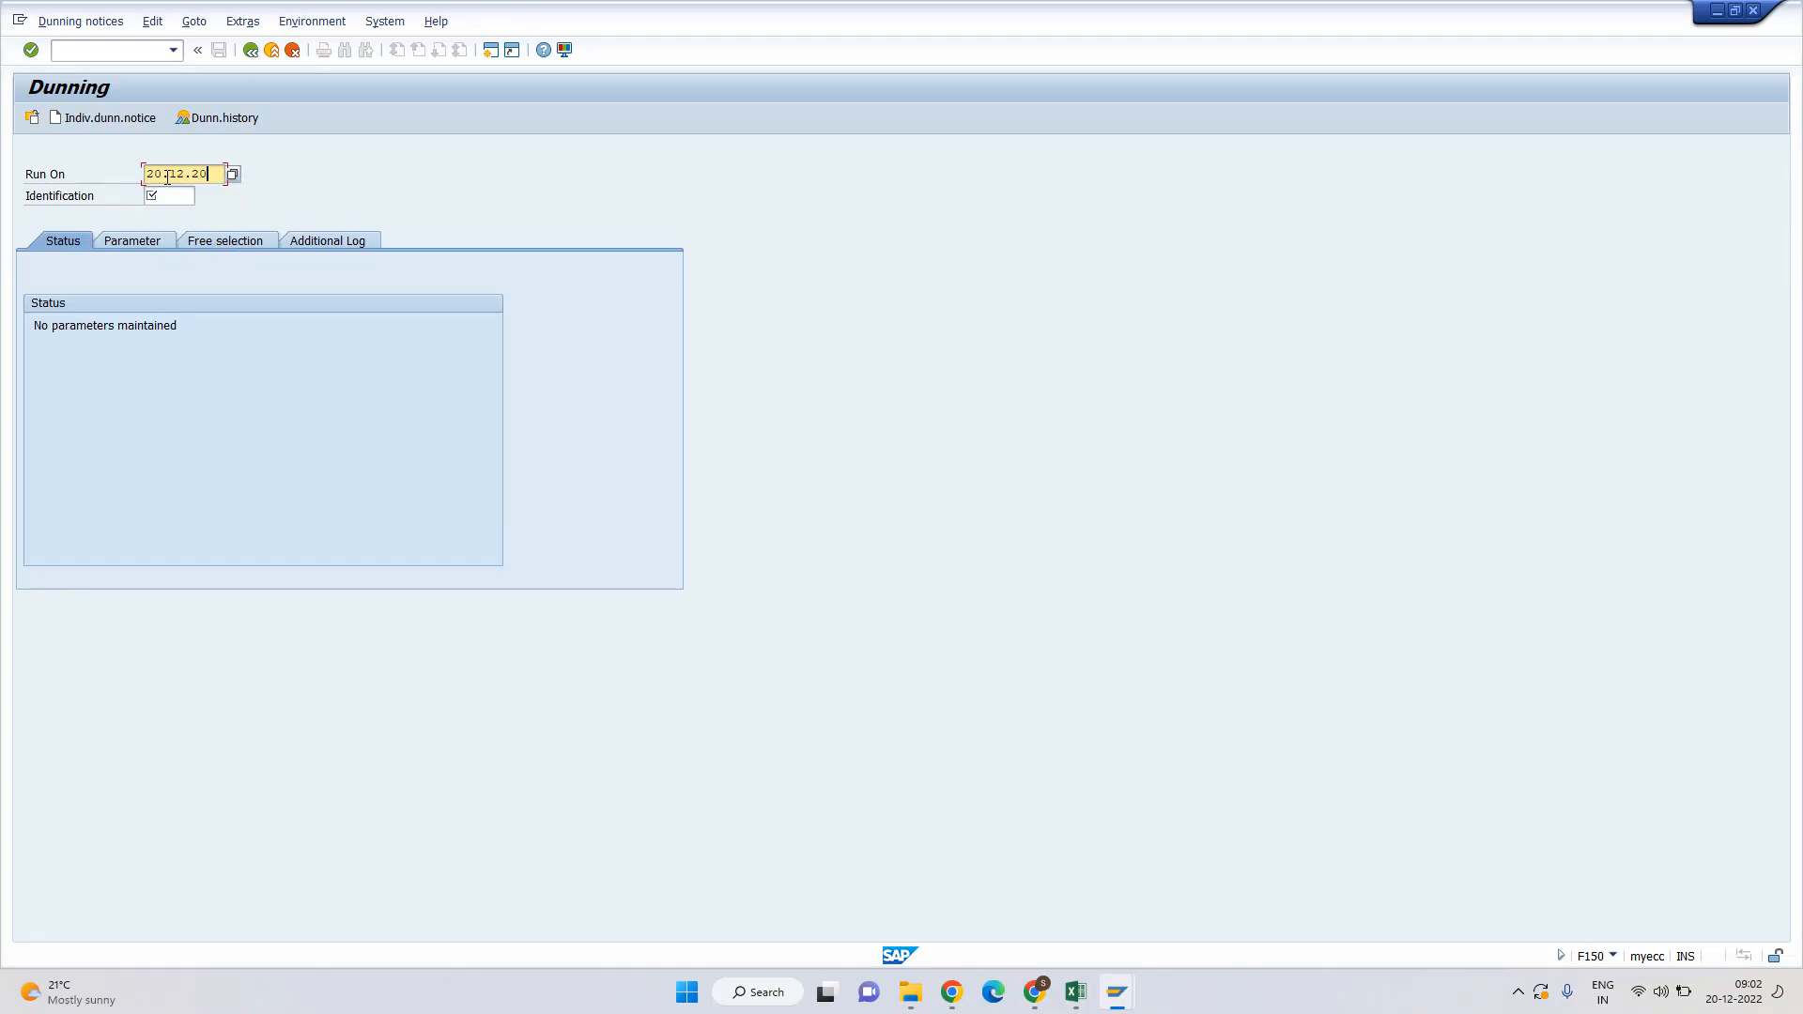
key(Tab)
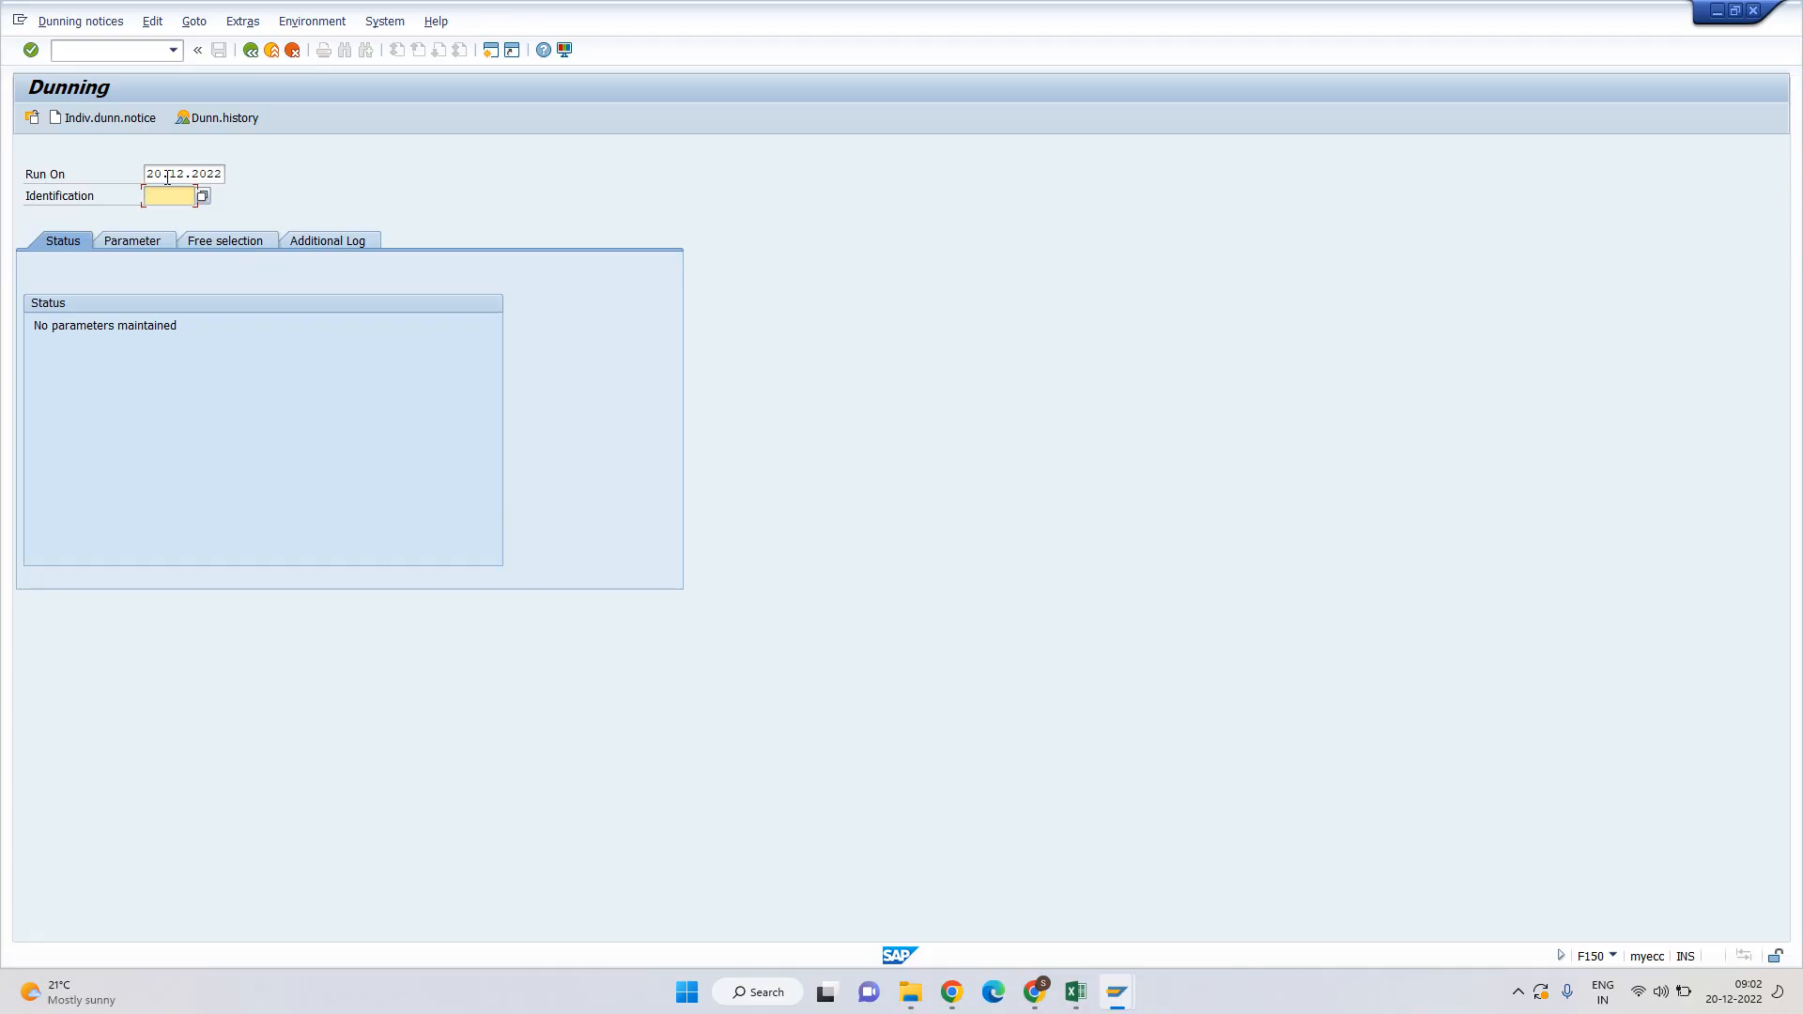
text(Test)
key(BackSpace)
key(BackSpace)
key(BackSpace)
key(BackSpace)
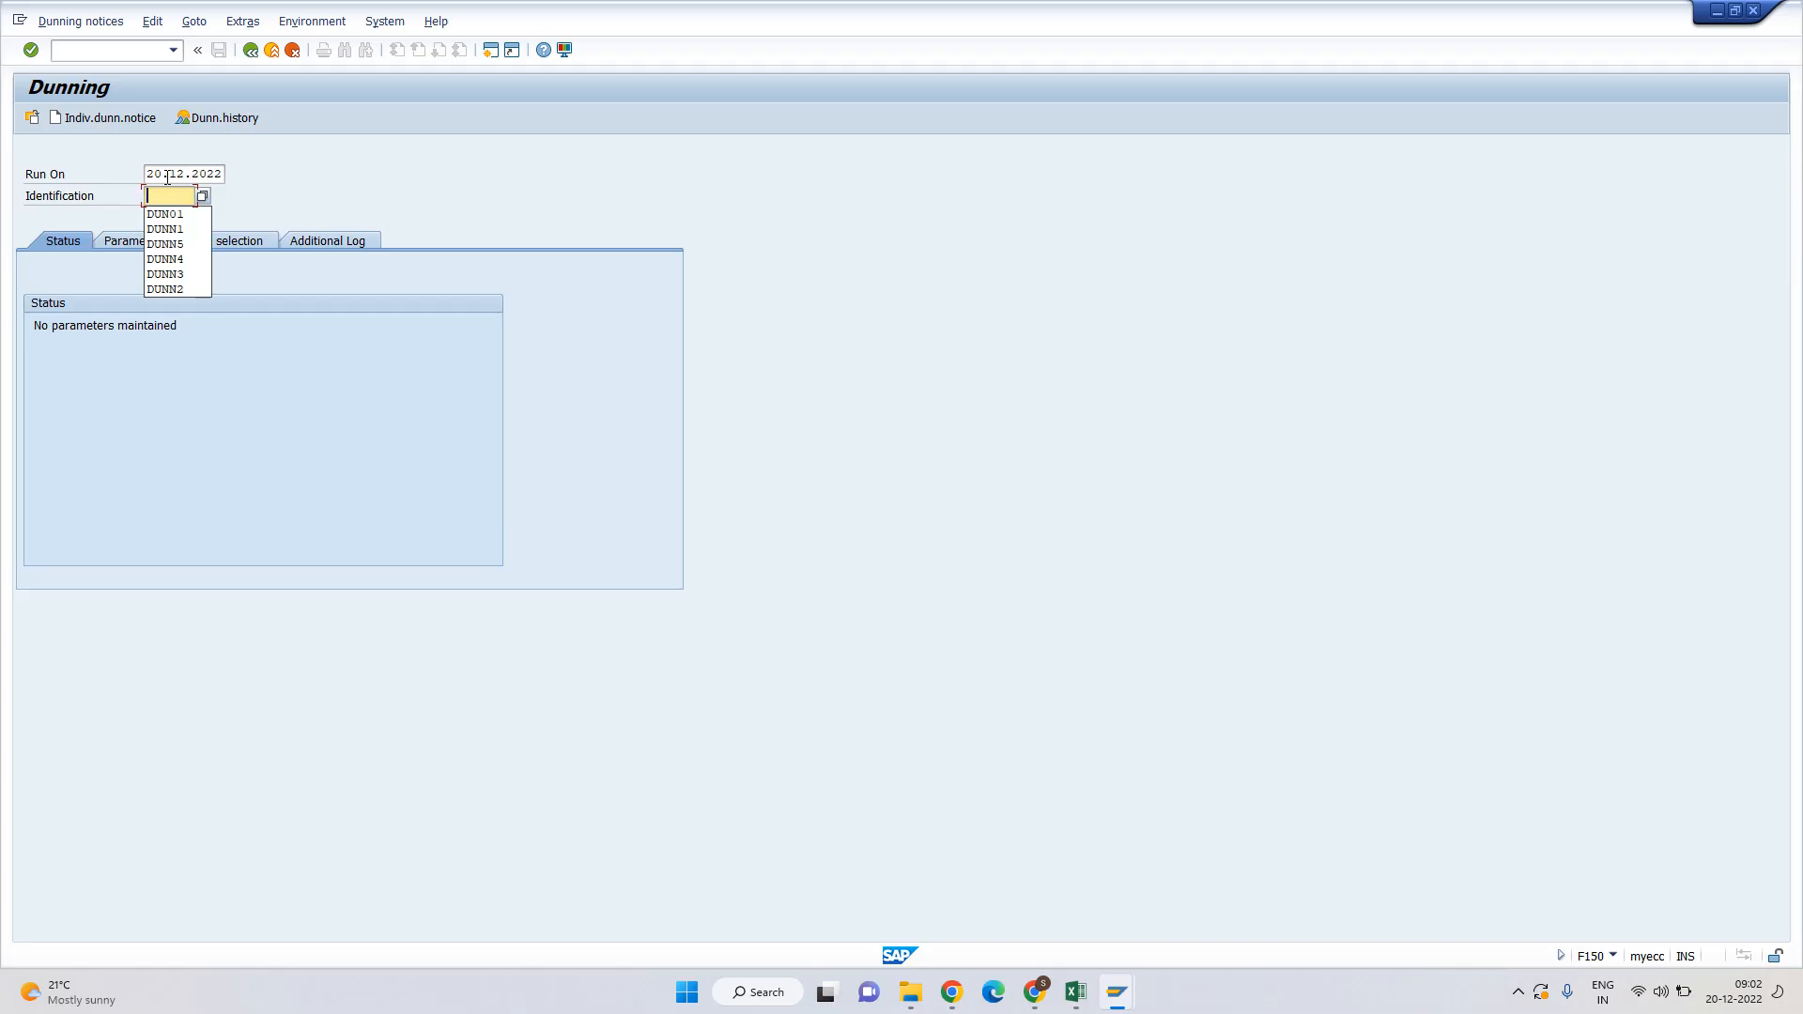
text(DUNNI1)
click(167, 176)
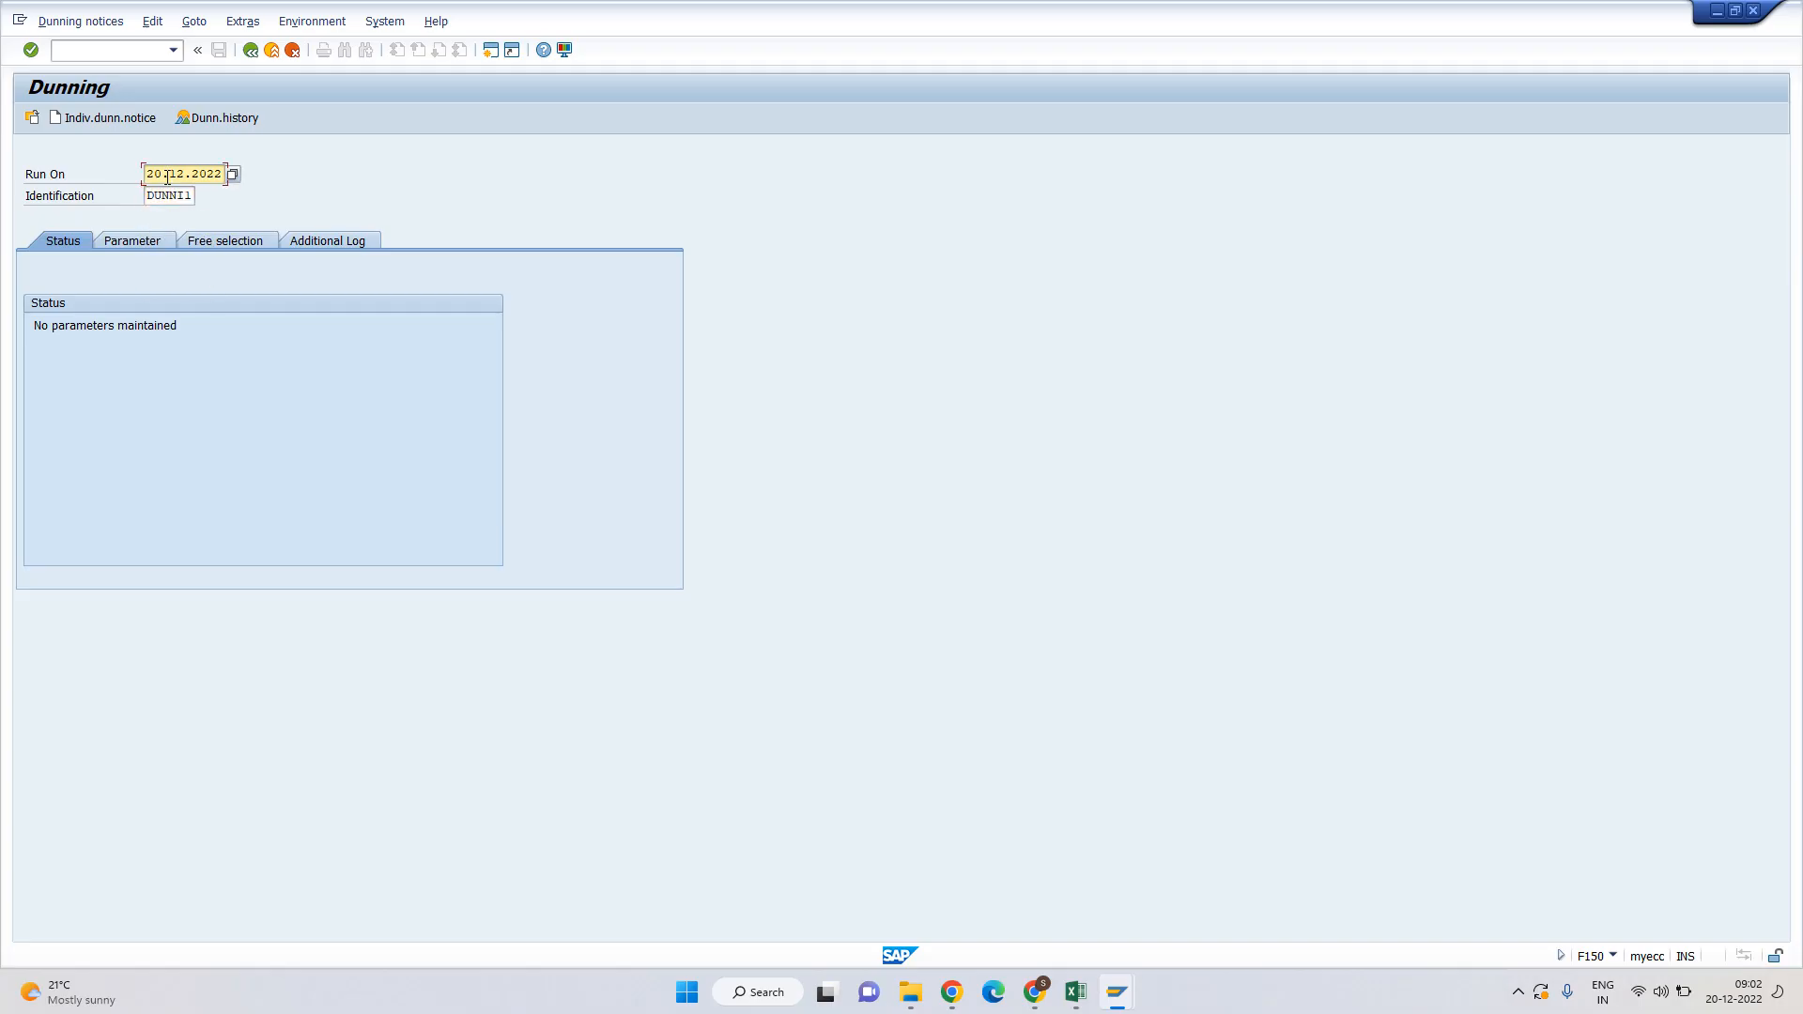
key(Tab)
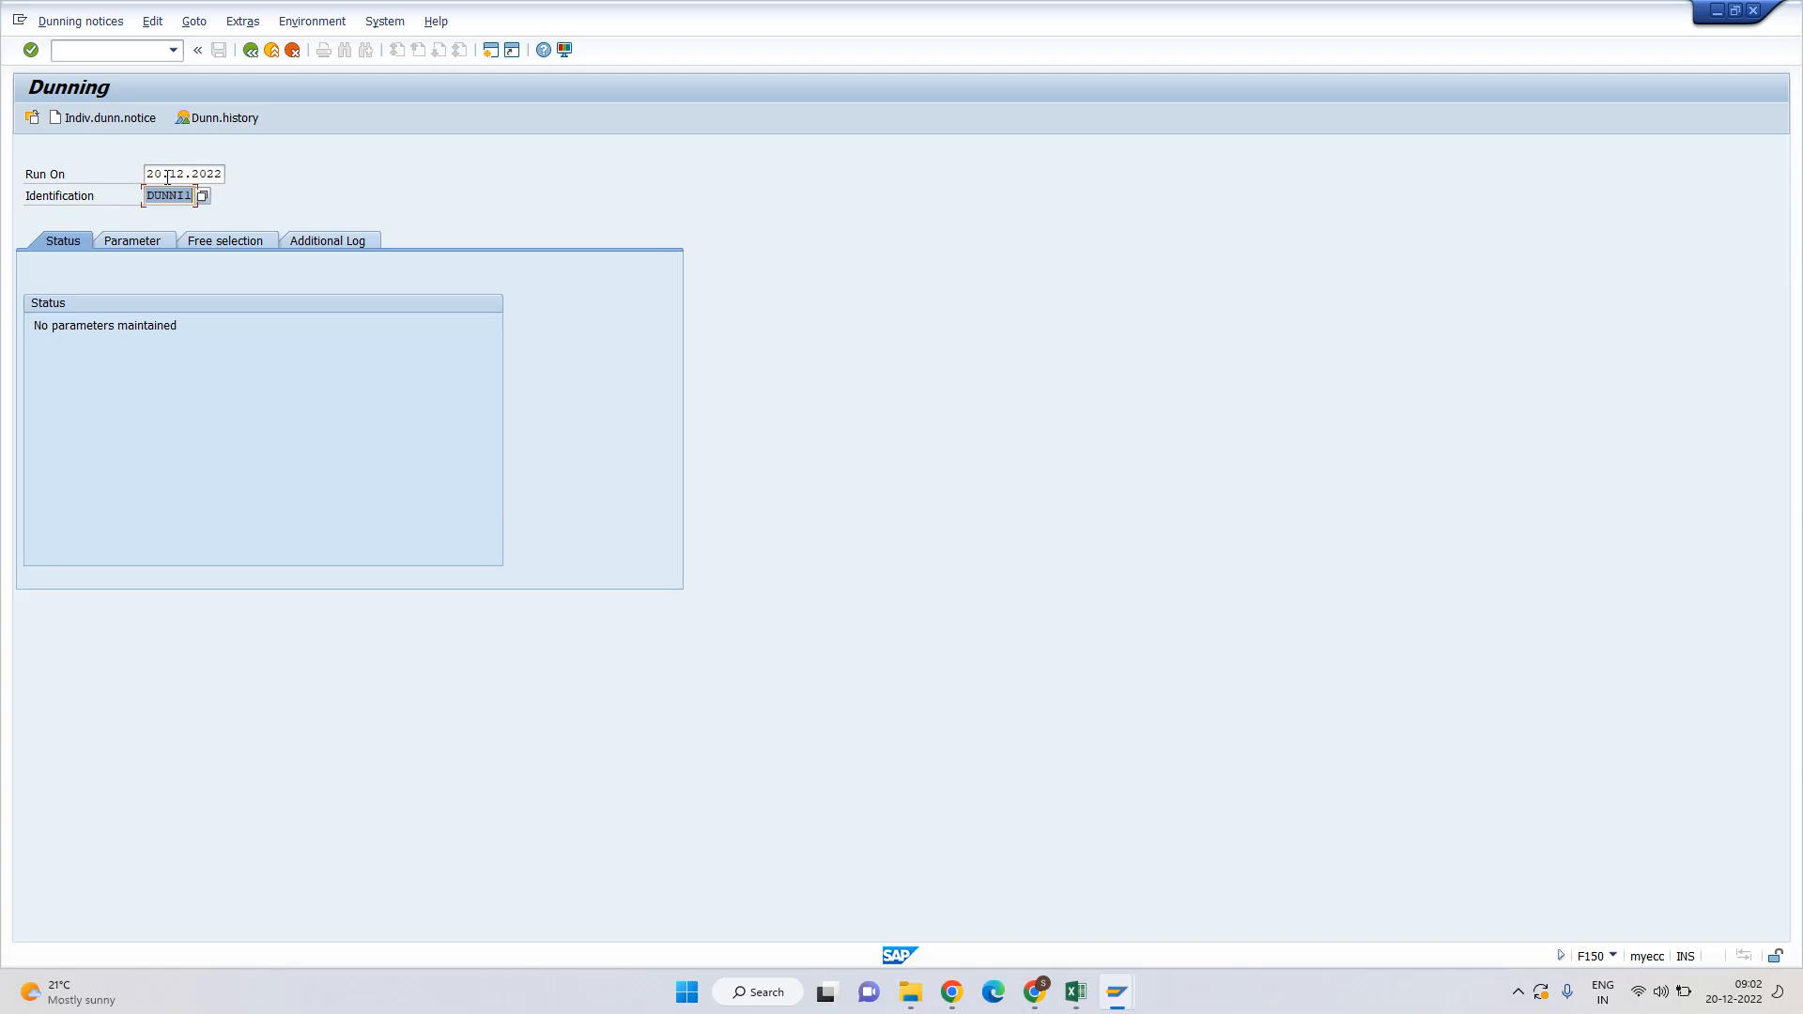
text(DUN01)
key(BackSpace)
text(3)
key(BackSpace)
text(1)
Correct the identification so it reads DUN01 again after moving between the fields.
key(shift+Tab)
key(Tab)
key(shift+Tab)
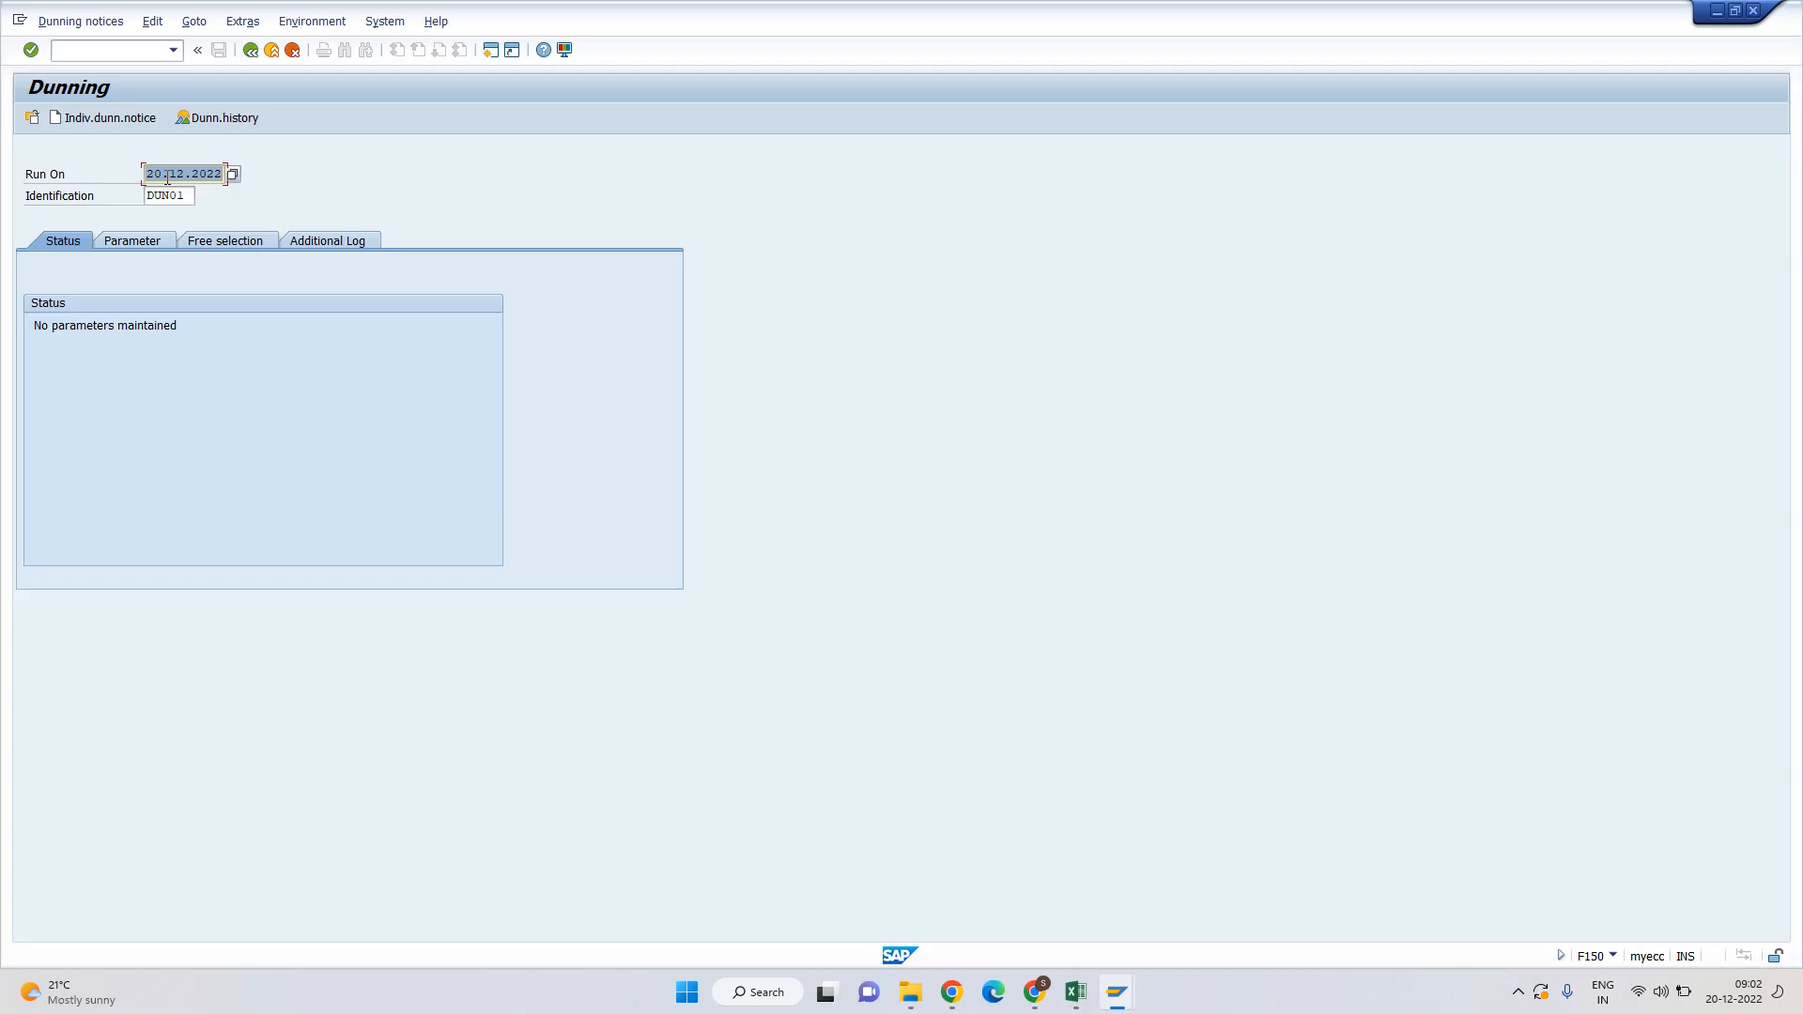
key(Tab)
click(185, 195)
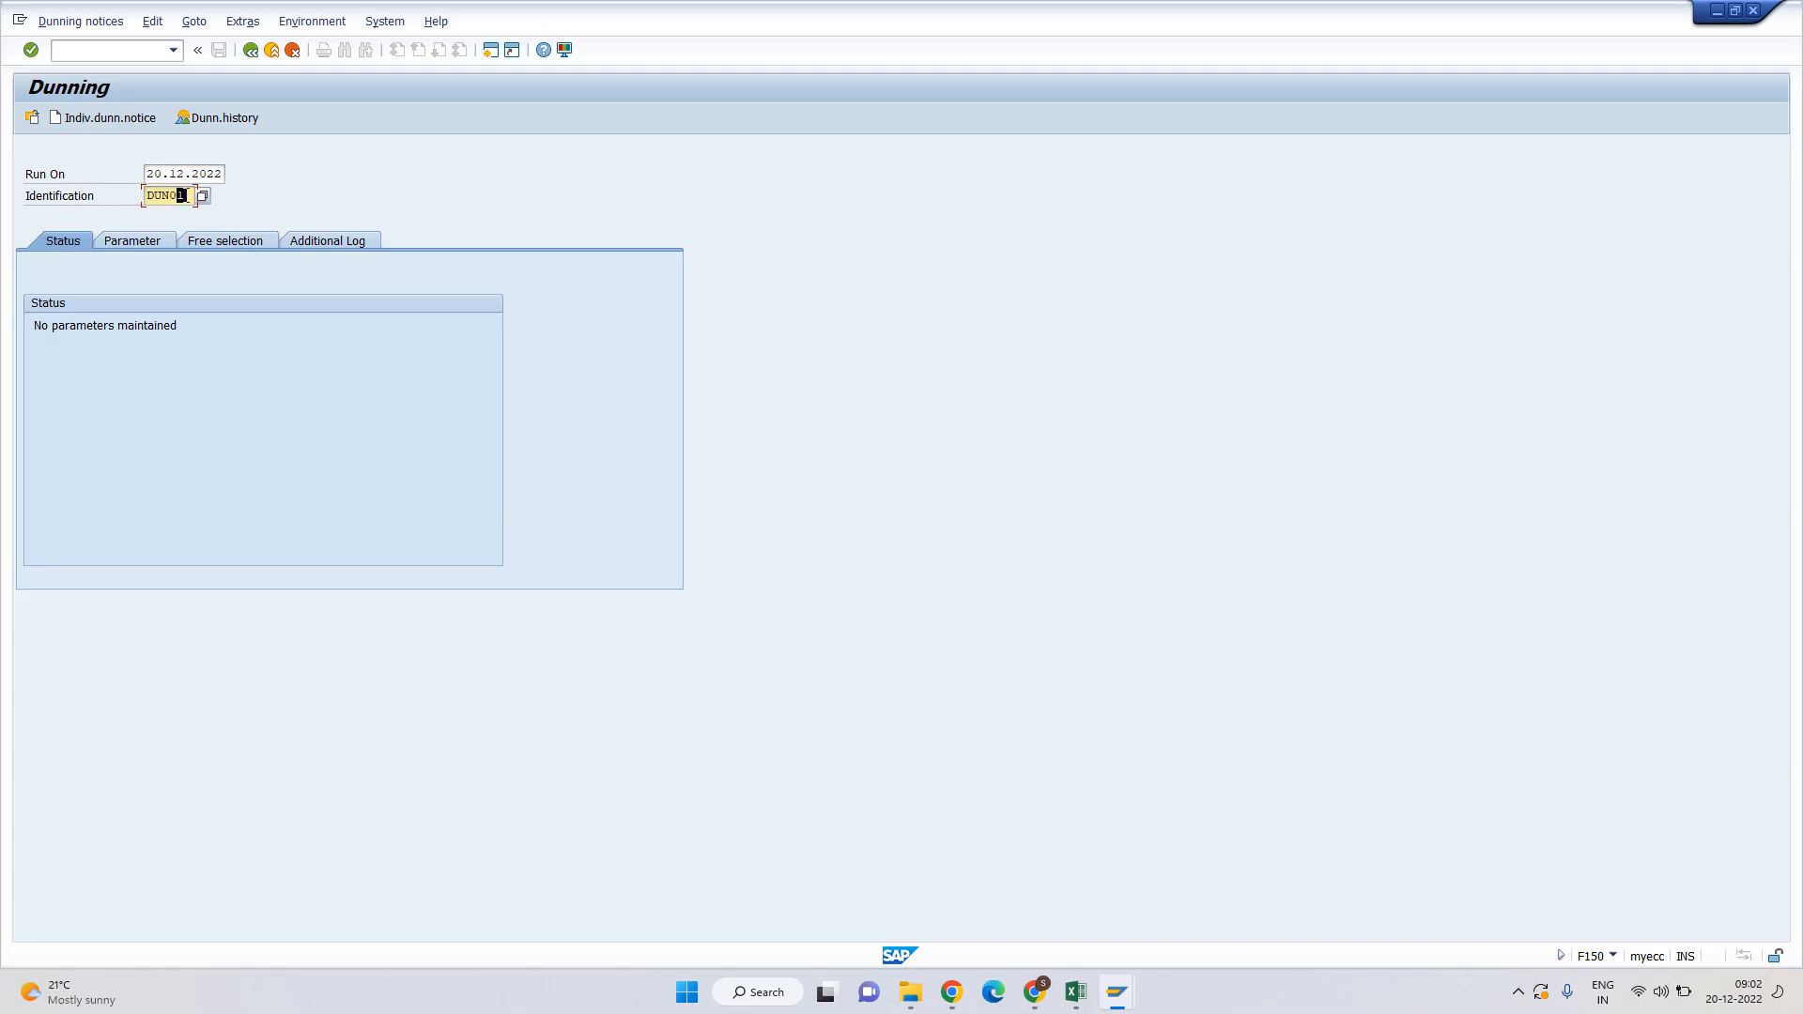
key(BackSpace)
text(2)
key(BackSpace)
text(1)
key(shift+Tab)
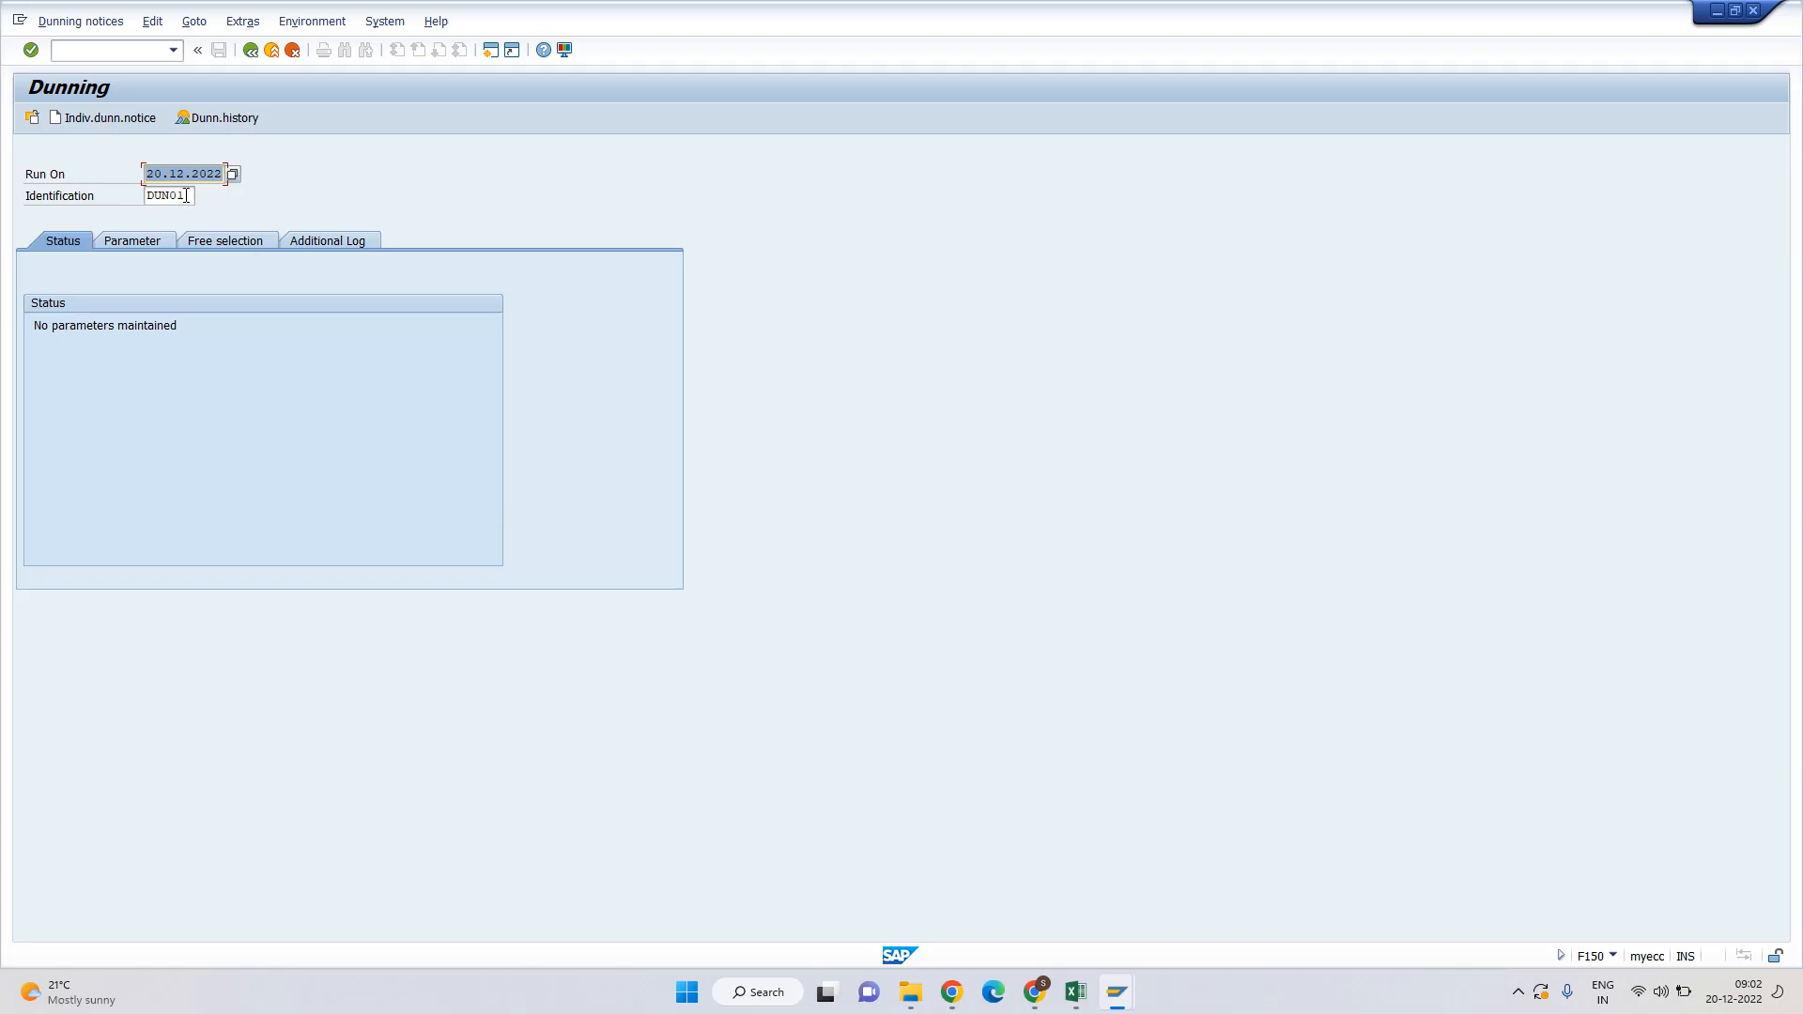
Inspect the run status message, then show the still-empty Parameter page.
click(30, 174)
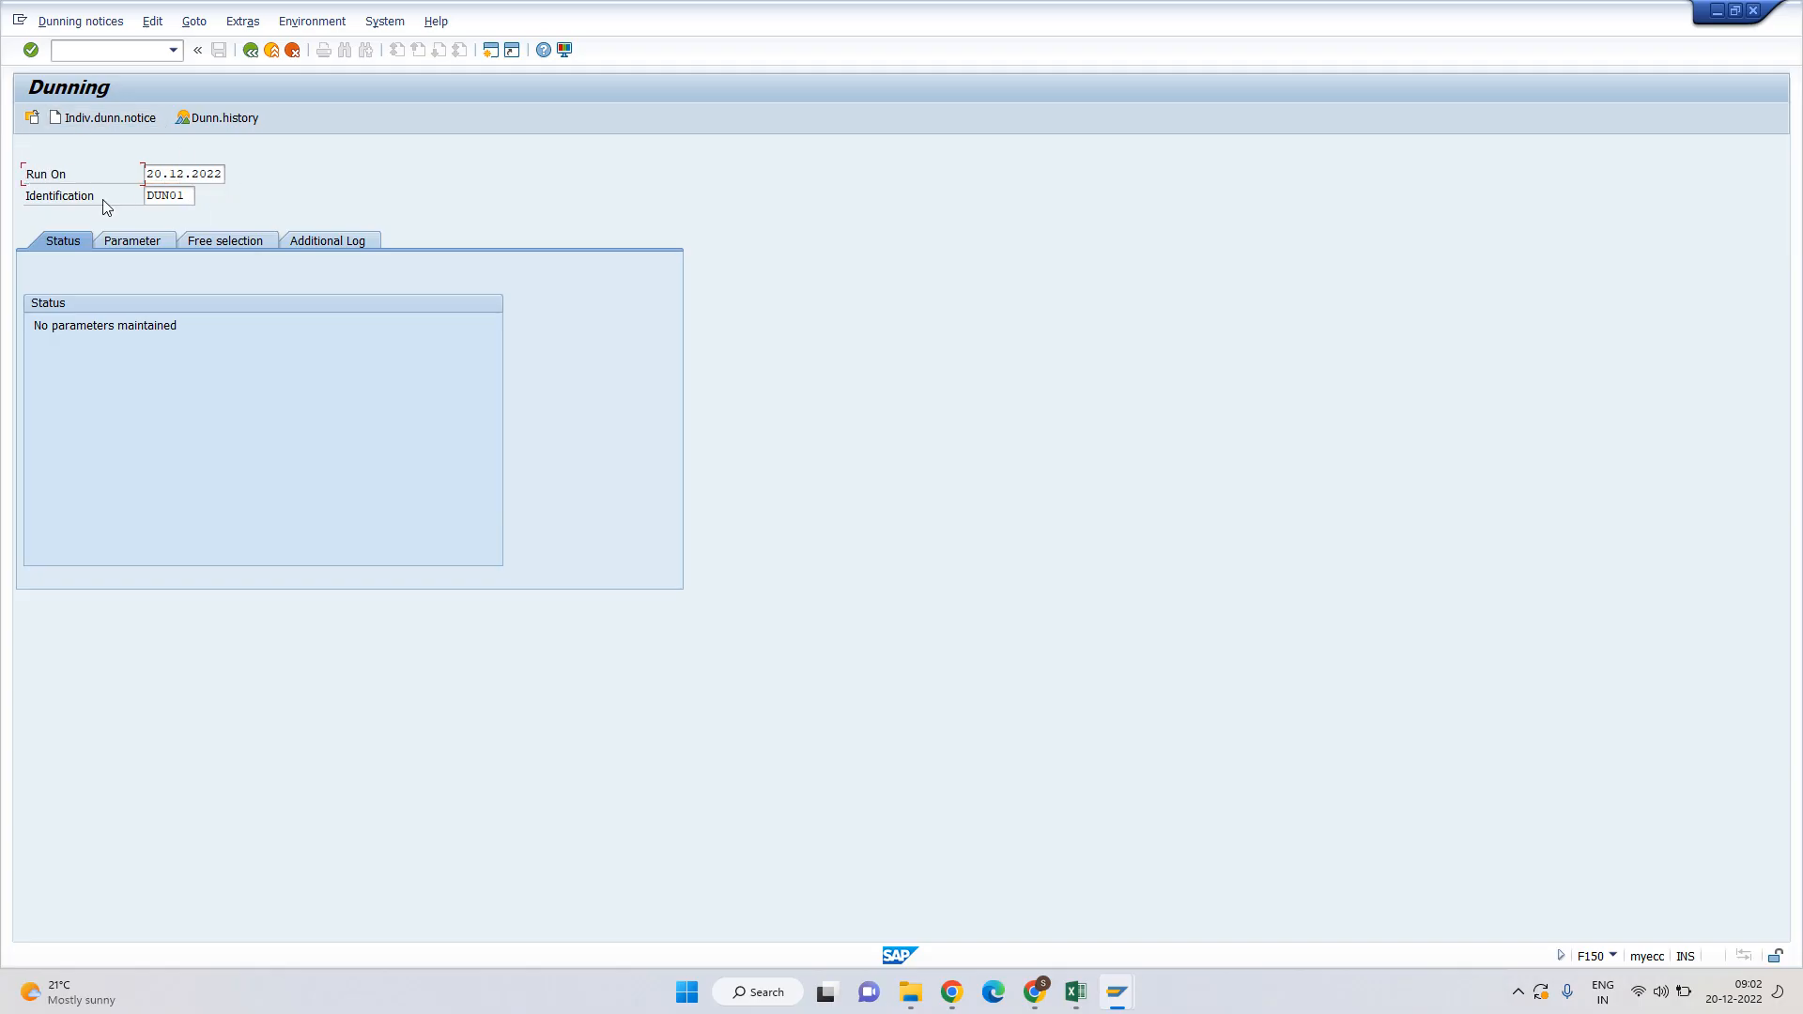
drag(30, 200, 274, 197)
click(173, 194)
key(Tab)
click(35, 325)
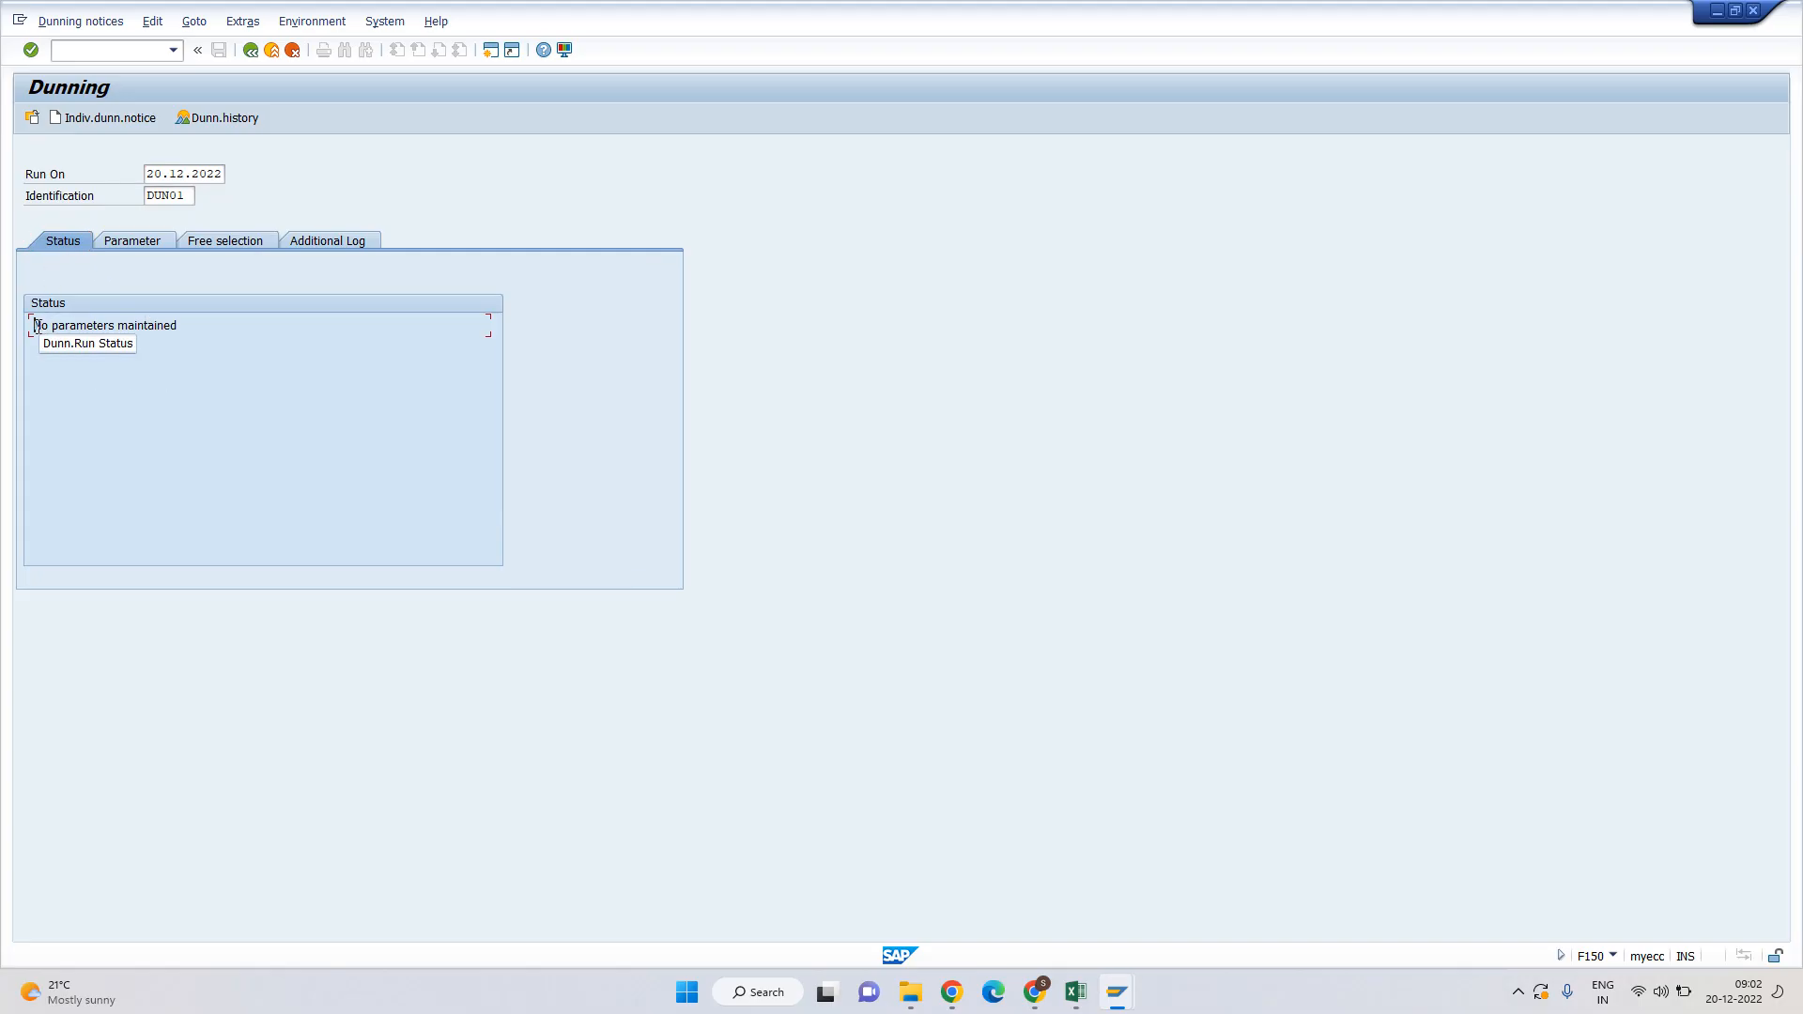
drag(35, 326, 178, 325)
click(122, 326)
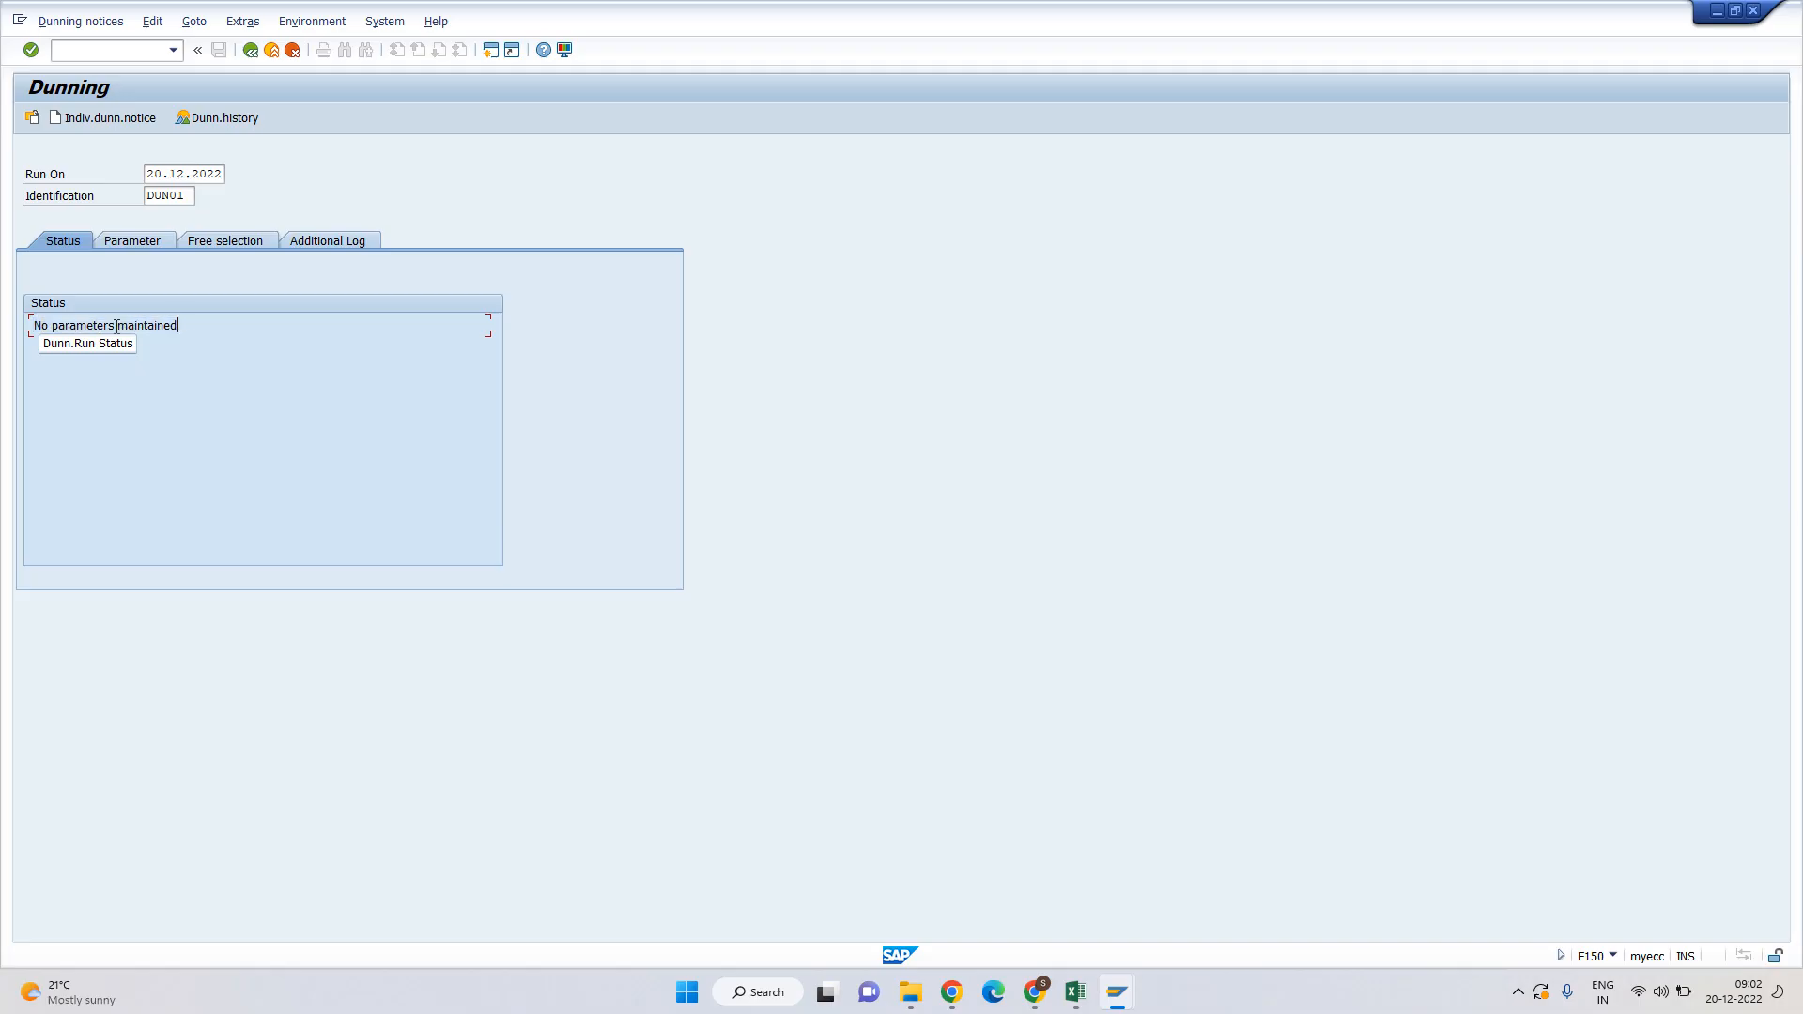
click(132, 242)
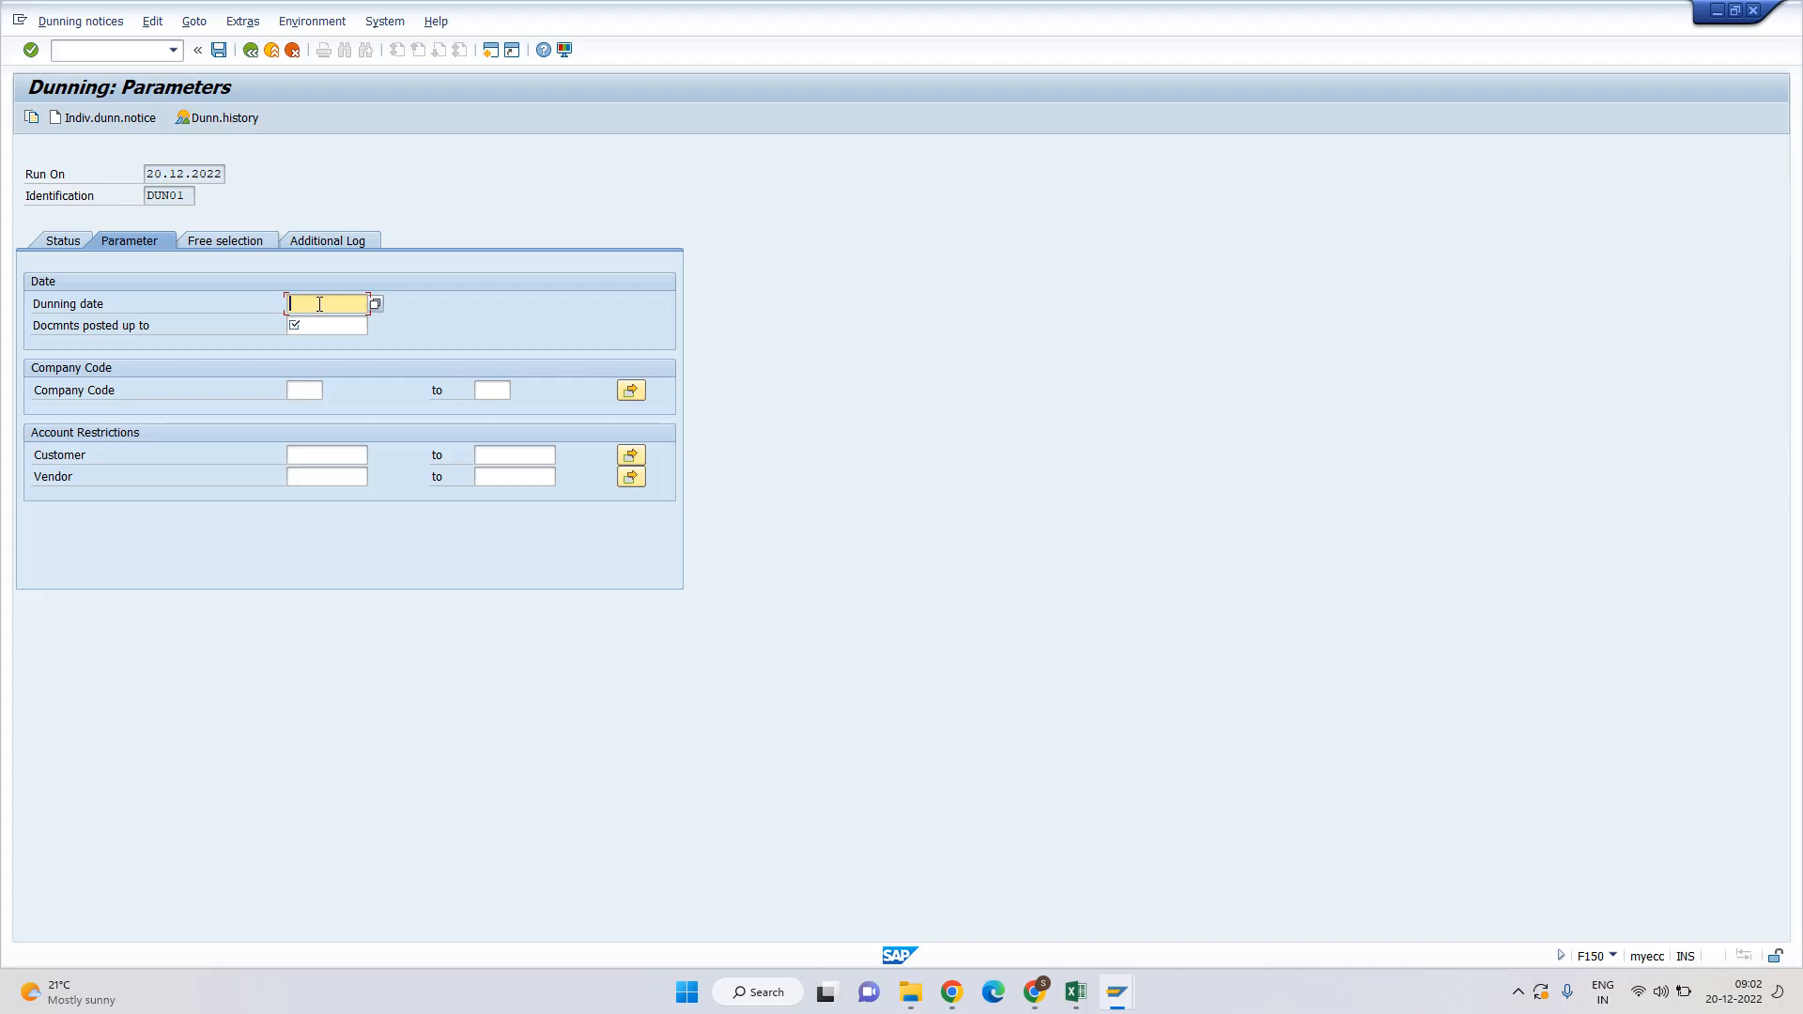
Copy 20.12.2022 into both the dunning date and the documents-posted-up-to date.
drag(145, 173, 236, 175)
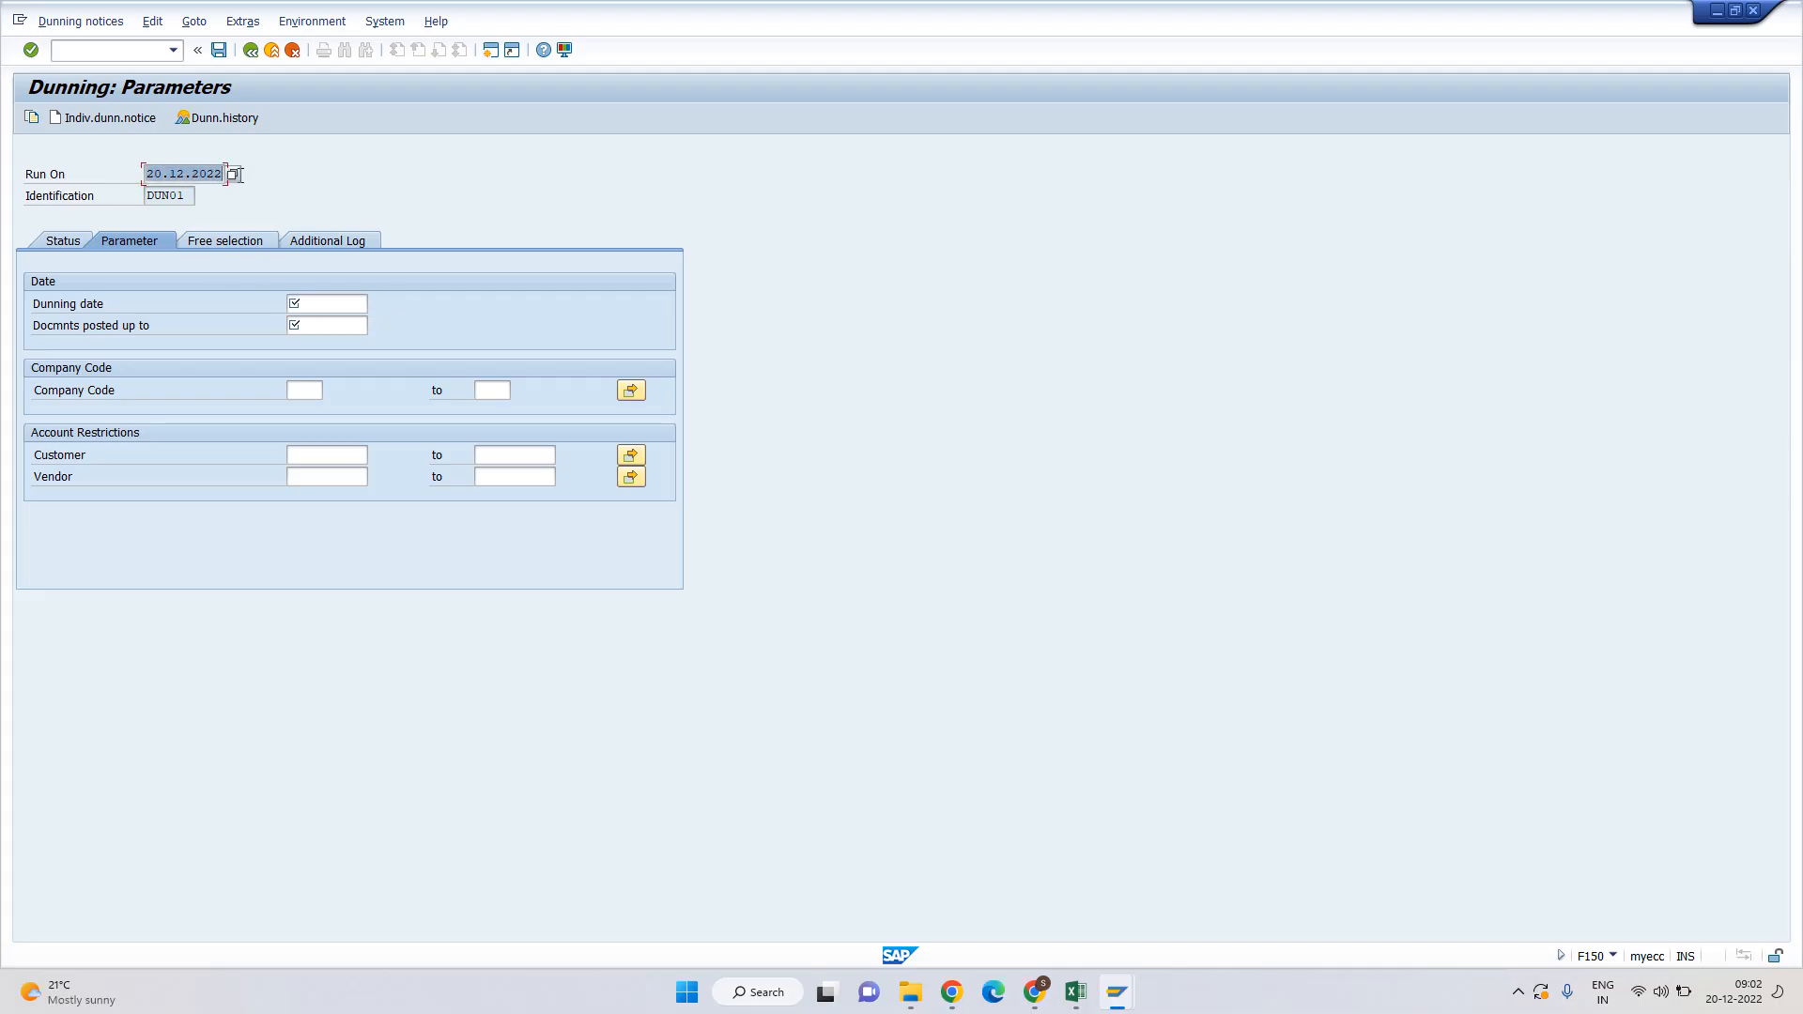
key(ctrl+c)
click(316, 298)
key(ctrl+v)
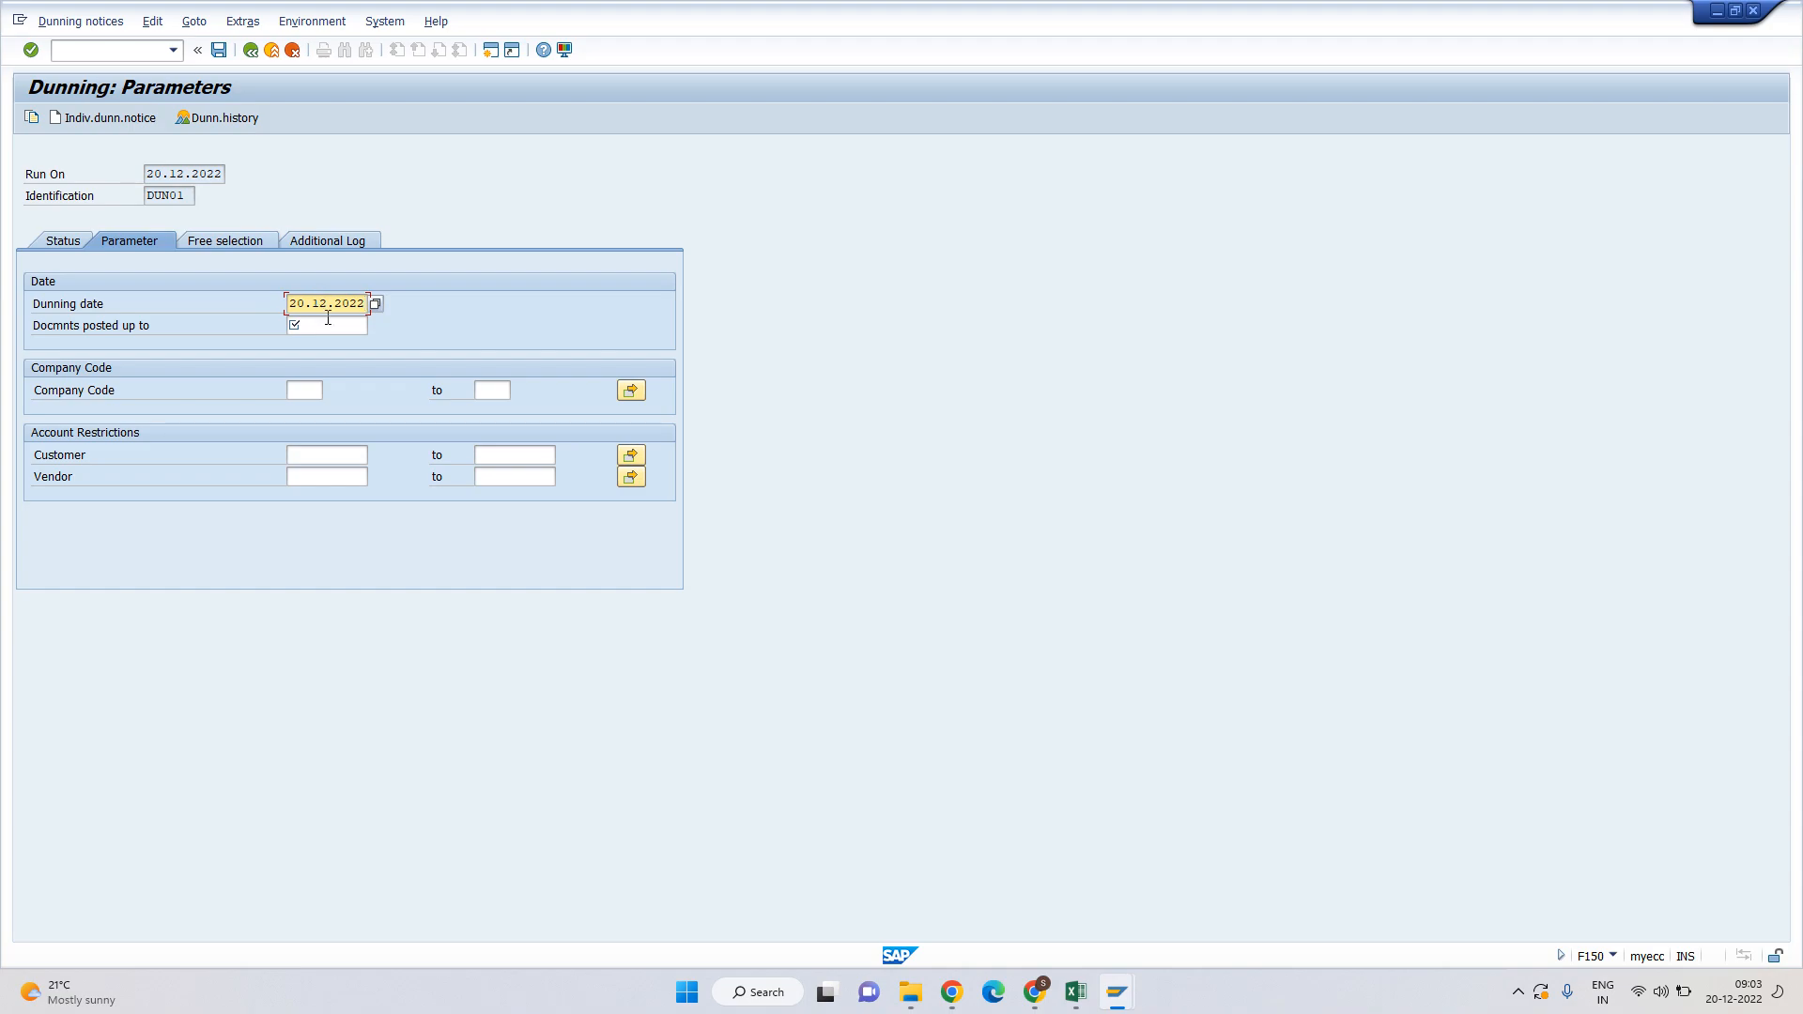
click(327, 321)
key(ctrl+v)
Enter company code H001 and bring up the customer multiple selection.
click(305, 394)
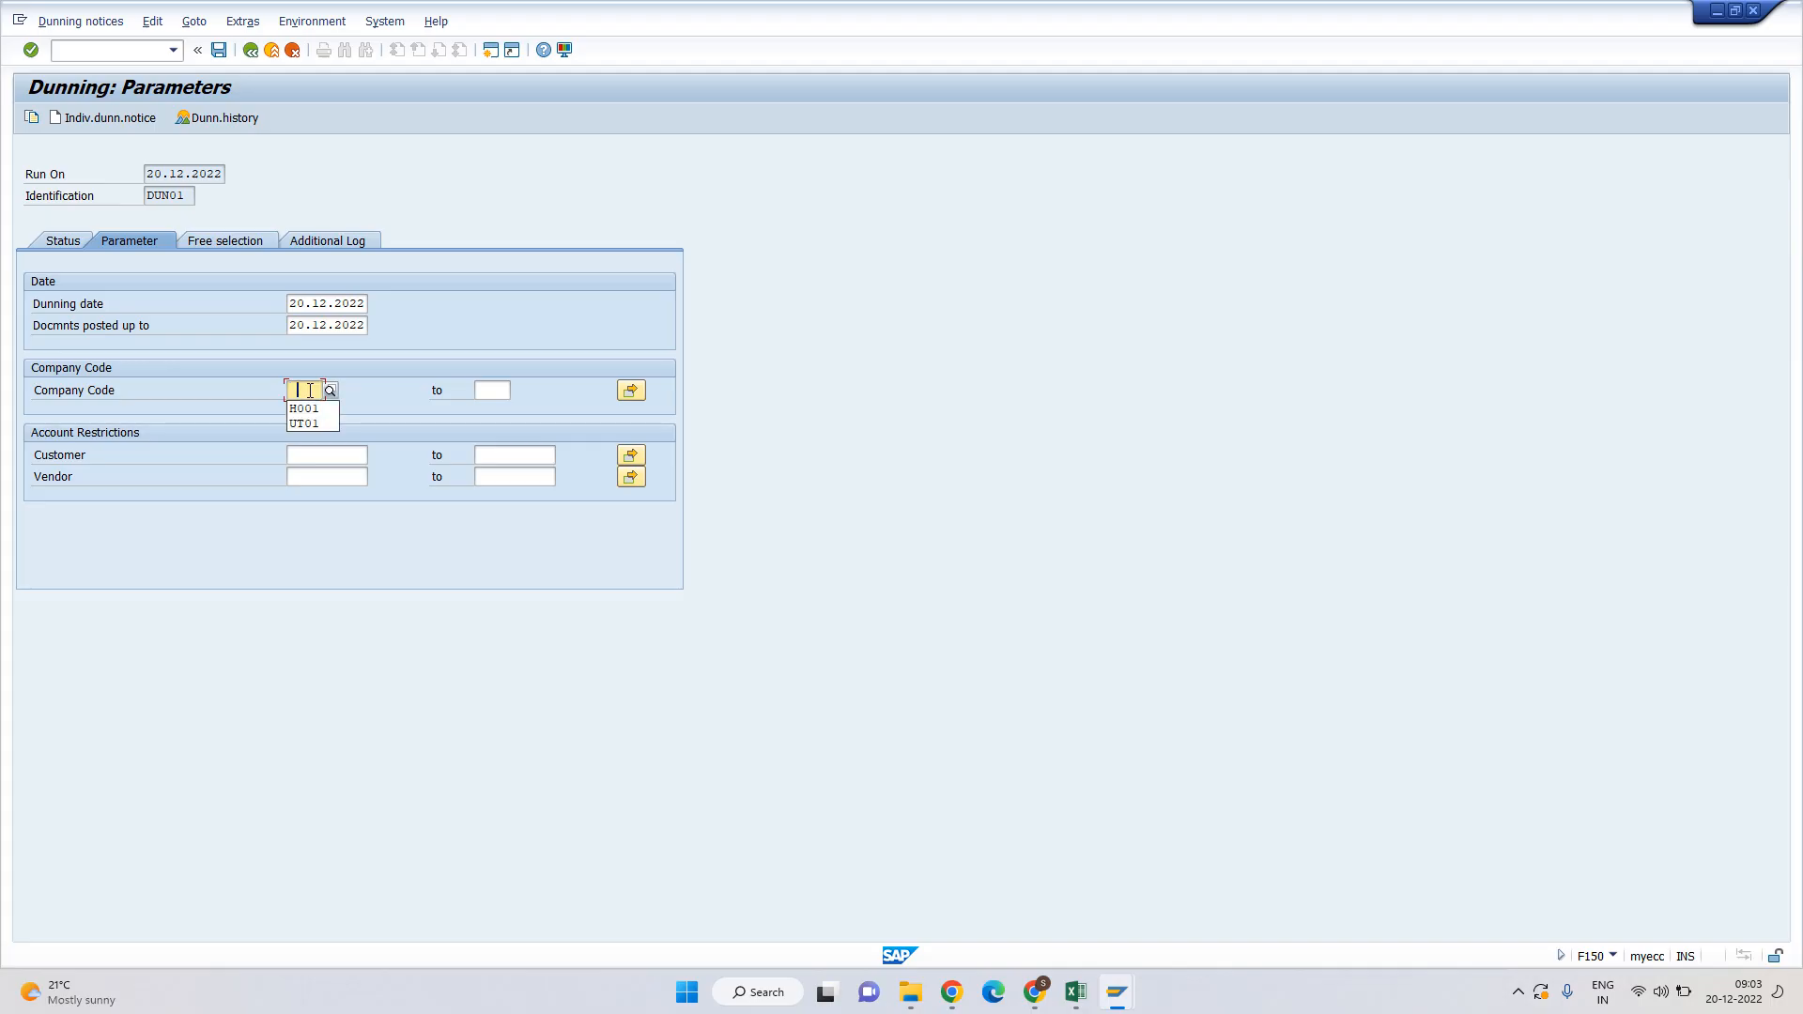
click(313, 459)
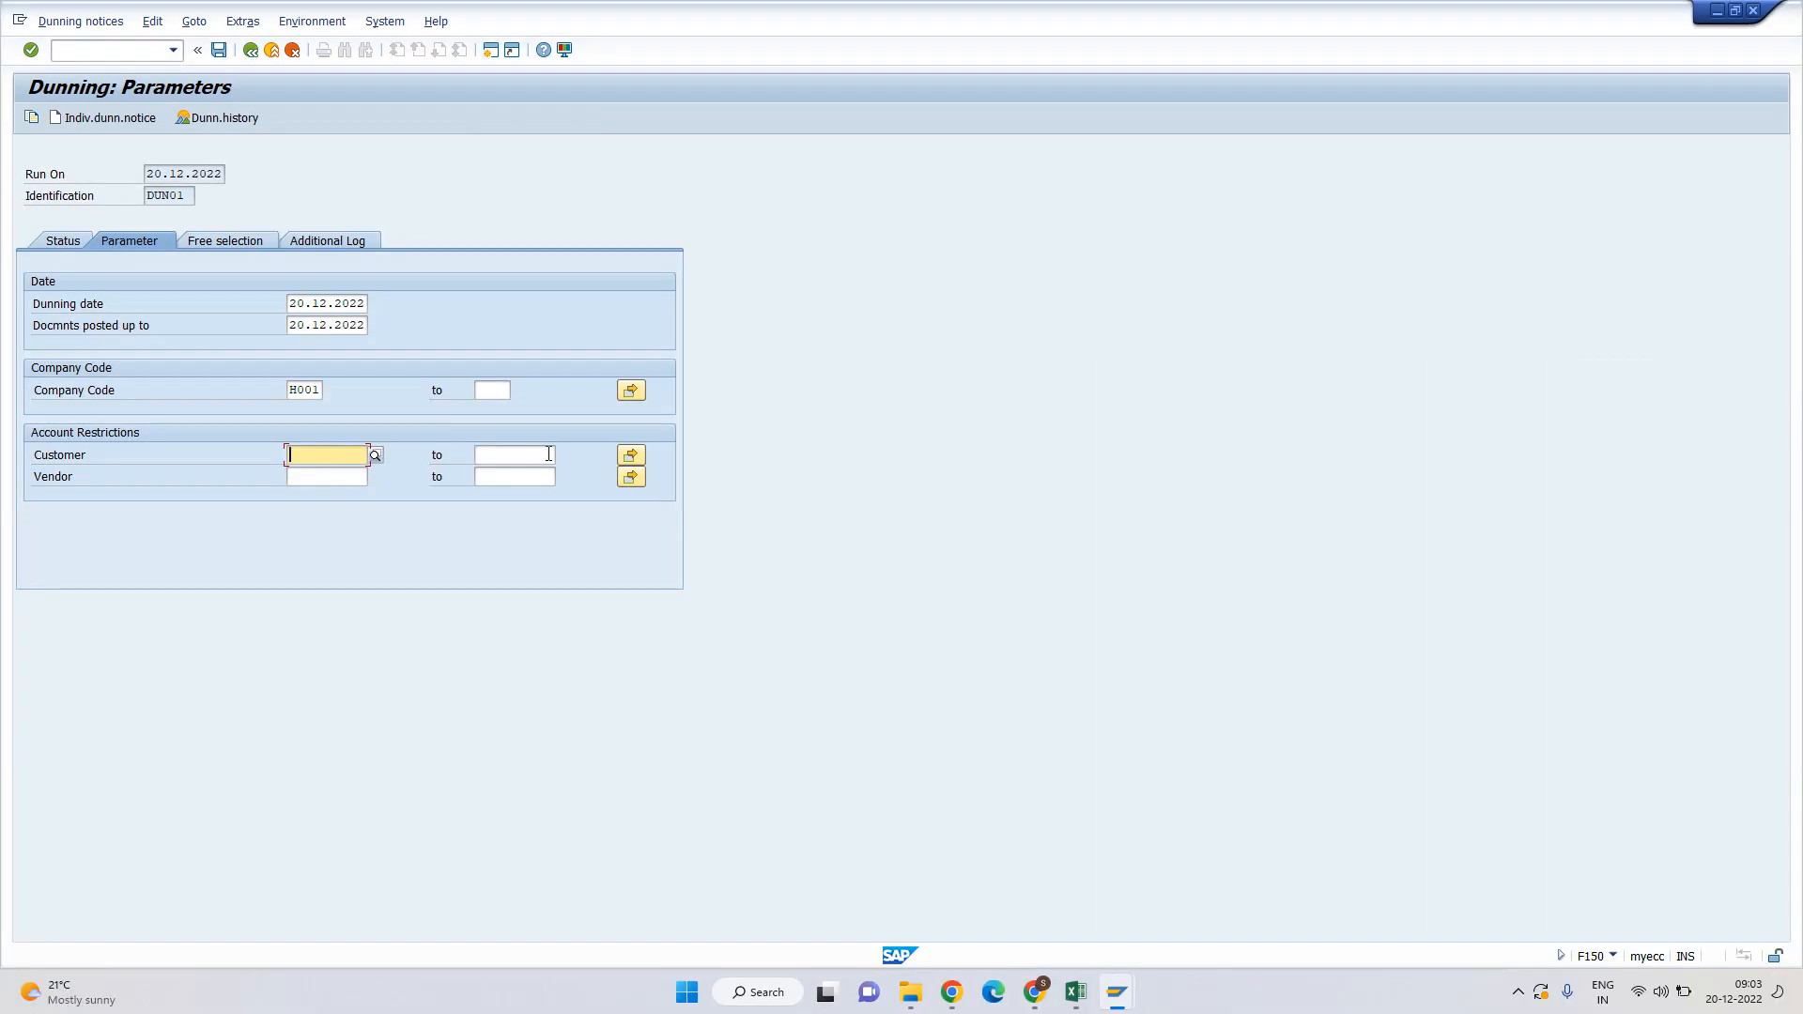
click(550, 454)
click(633, 457)
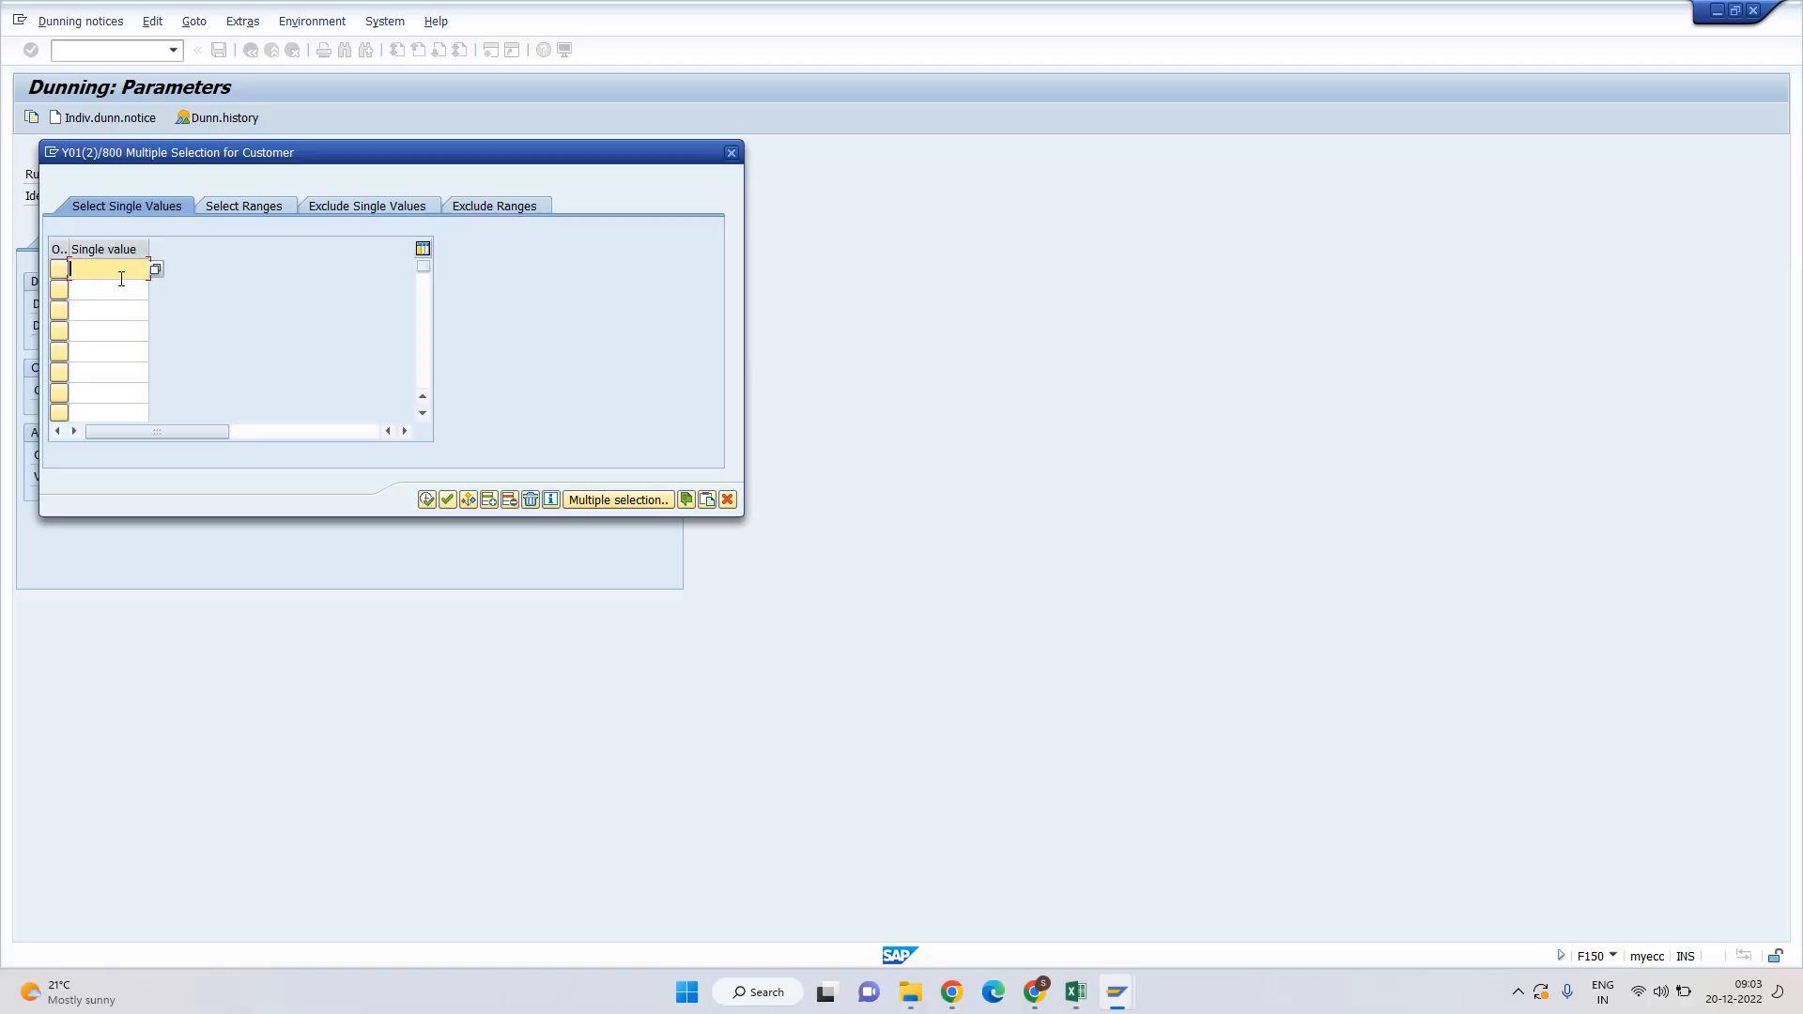
Copy the three customer accounts from the FBL5N report's customer multiple selection.
key(alt+Tab)
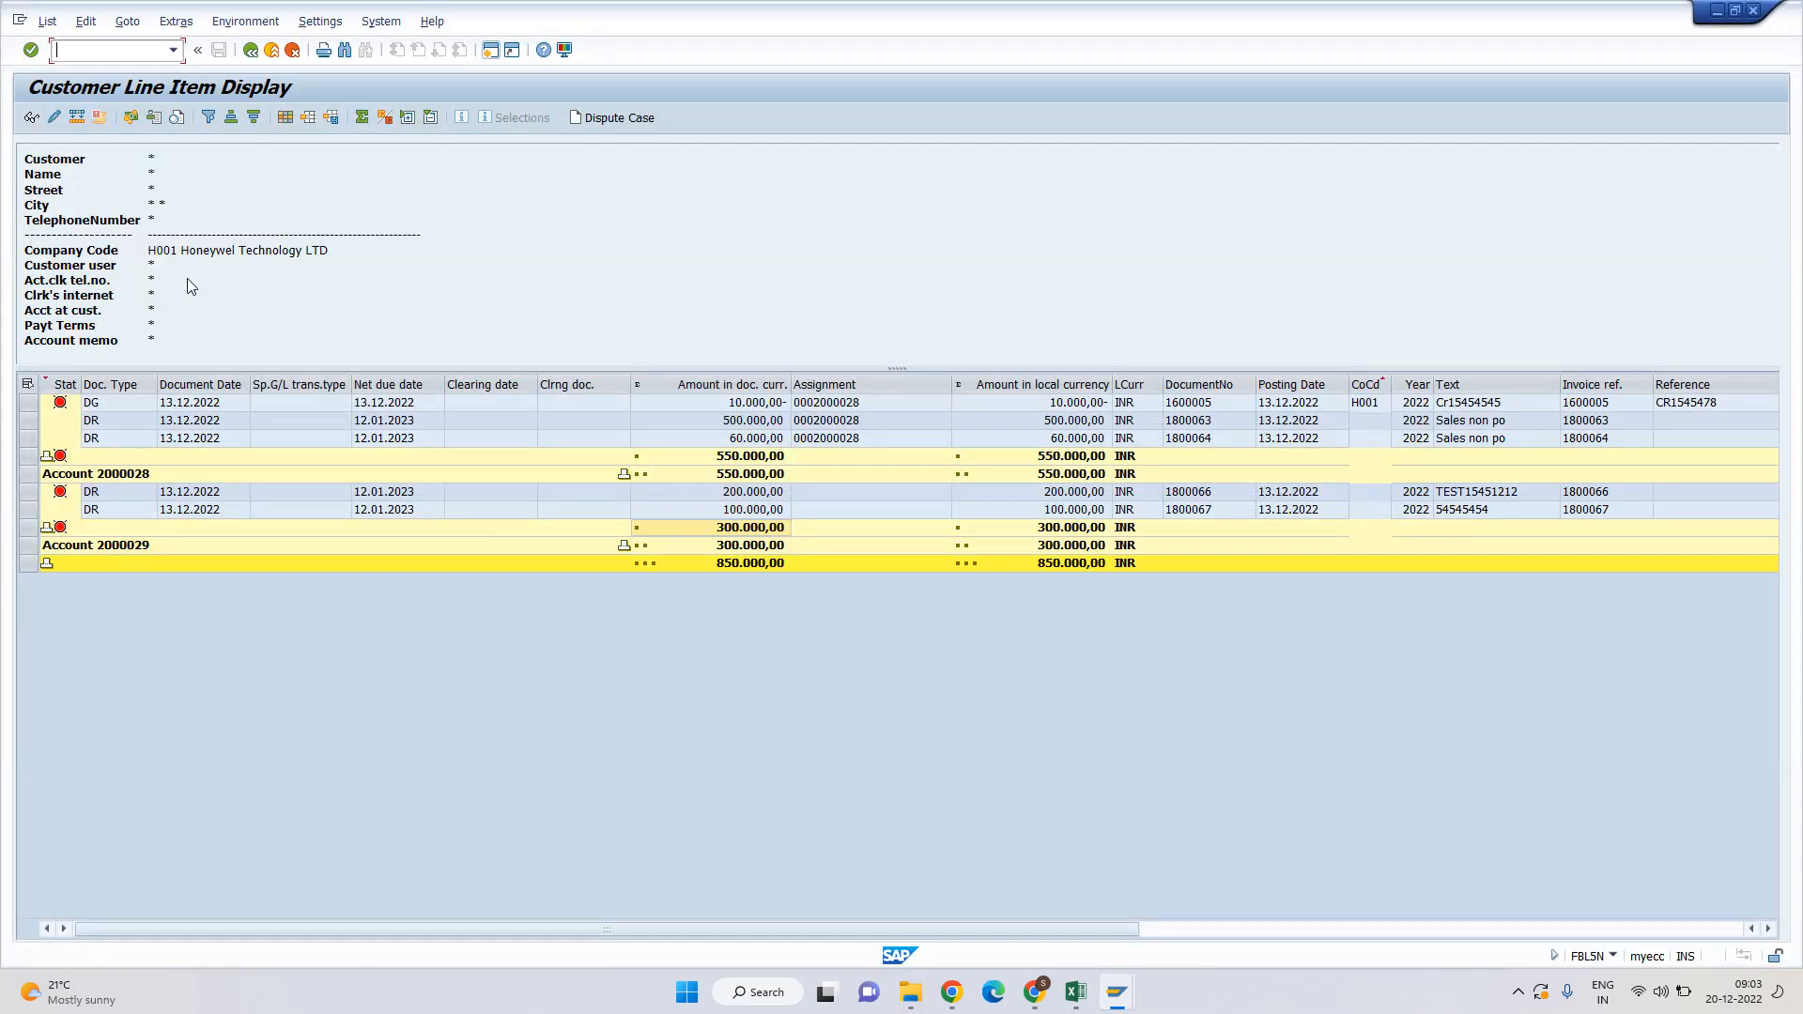
key(alt+Tab)
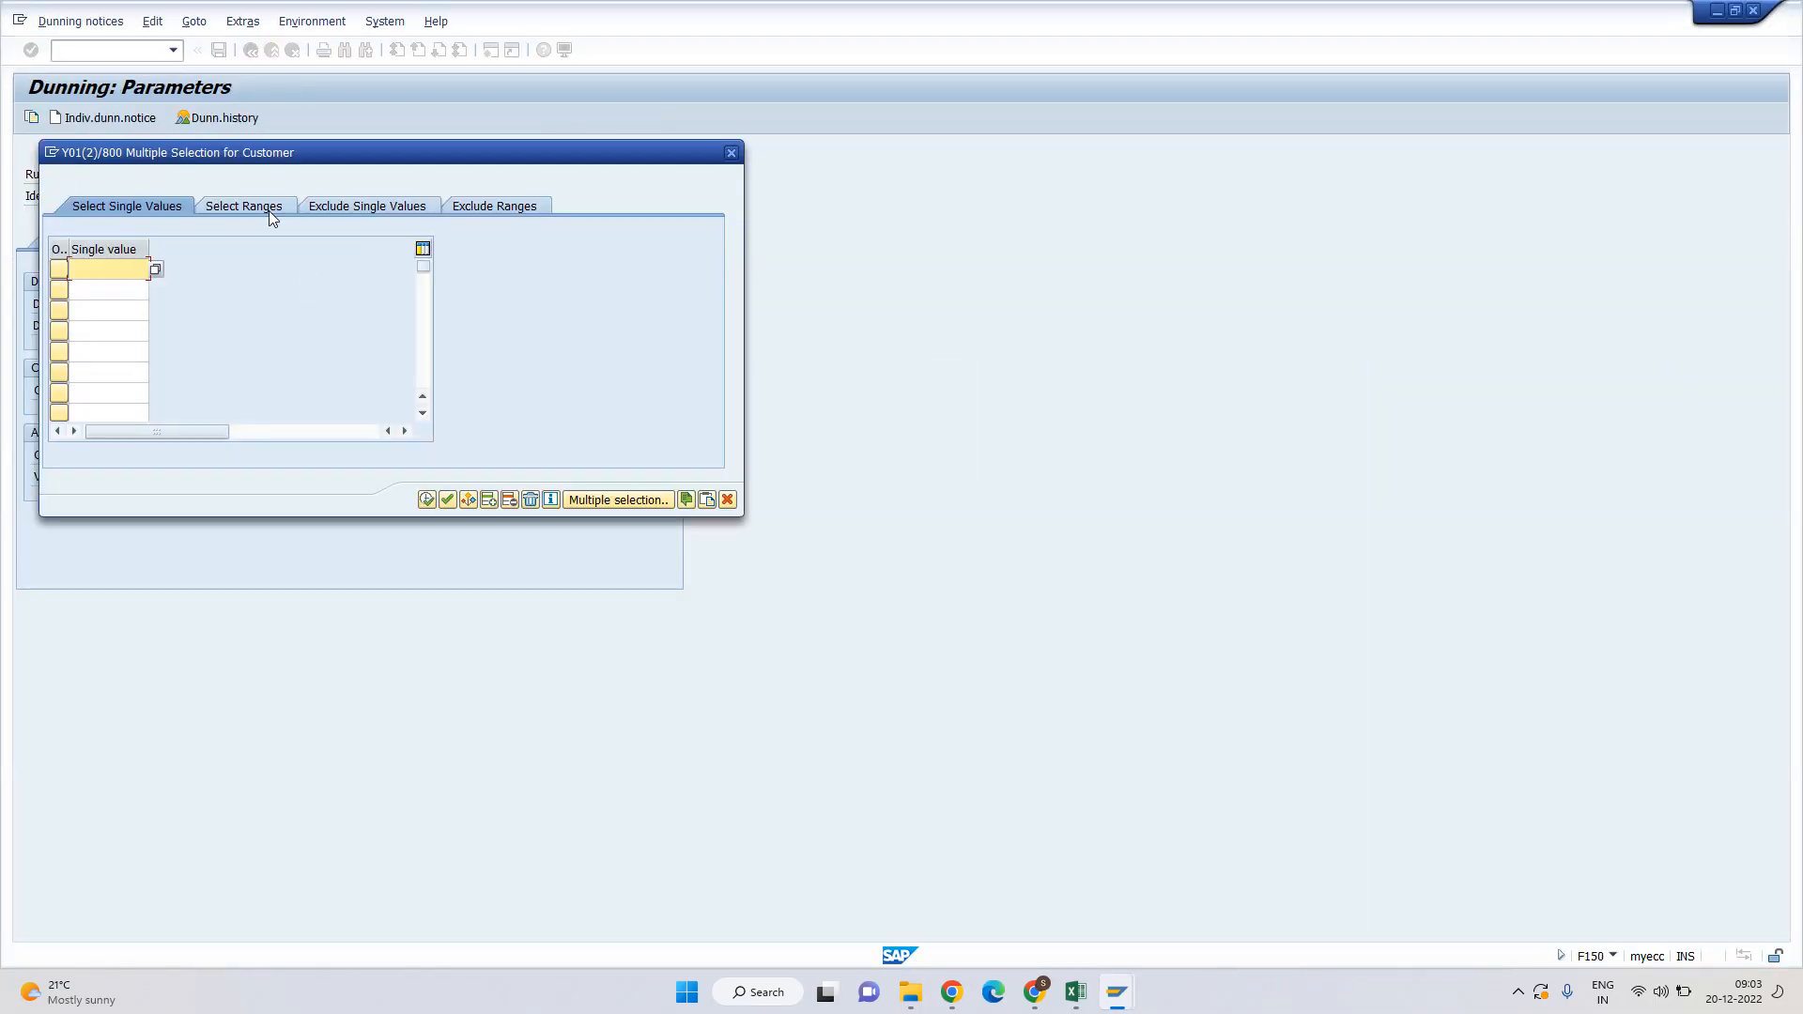
key(alt+Tab)
click(251, 50)
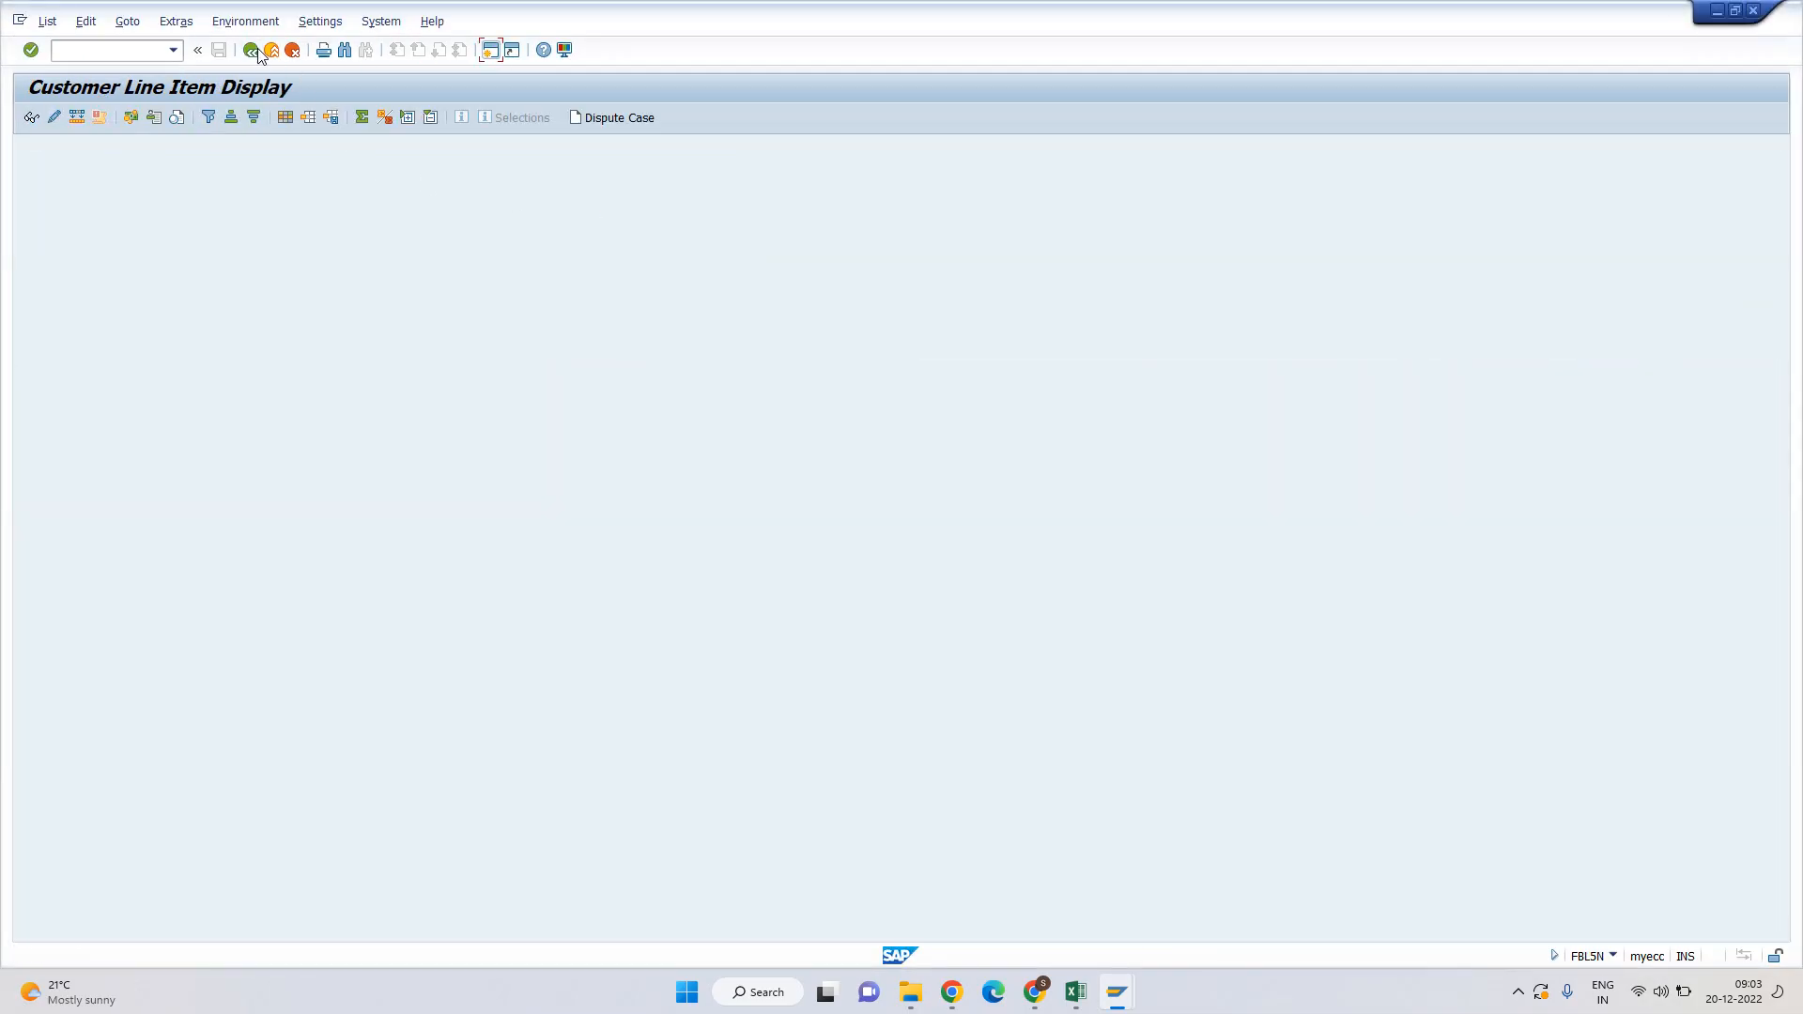
click(616, 174)
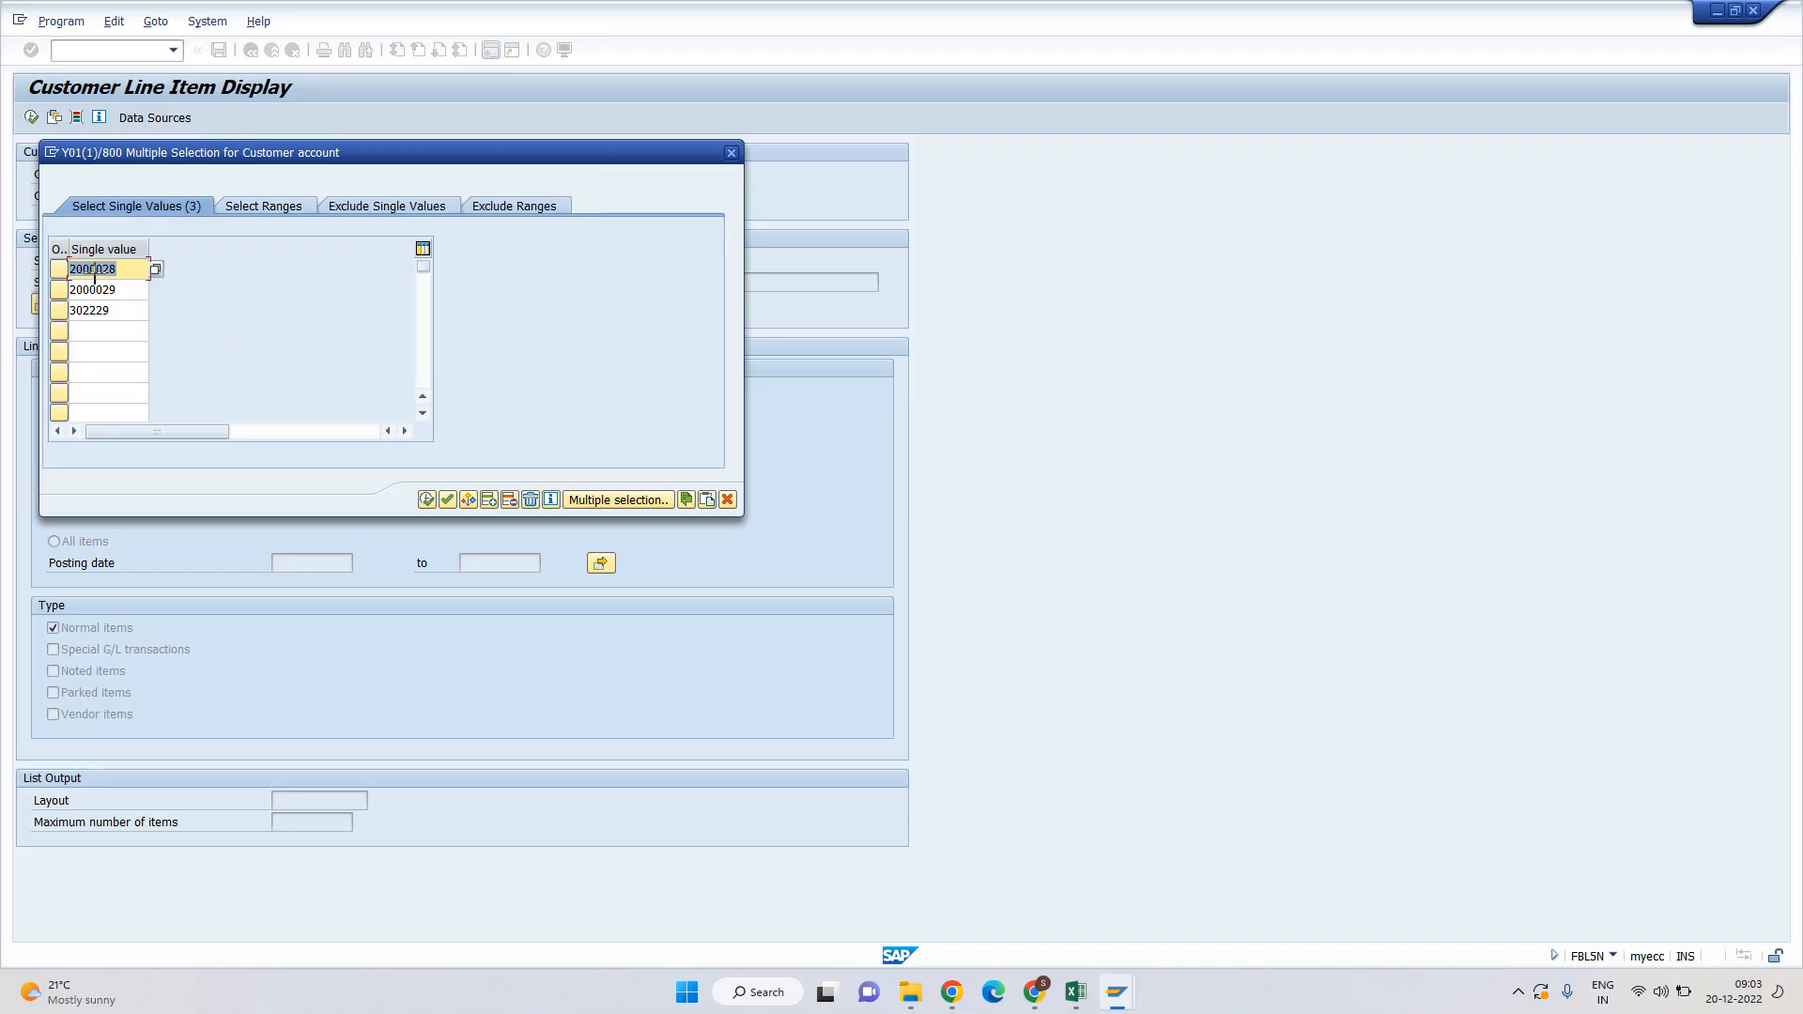
key(ctrl+y)
drag(89, 268, 108, 315)
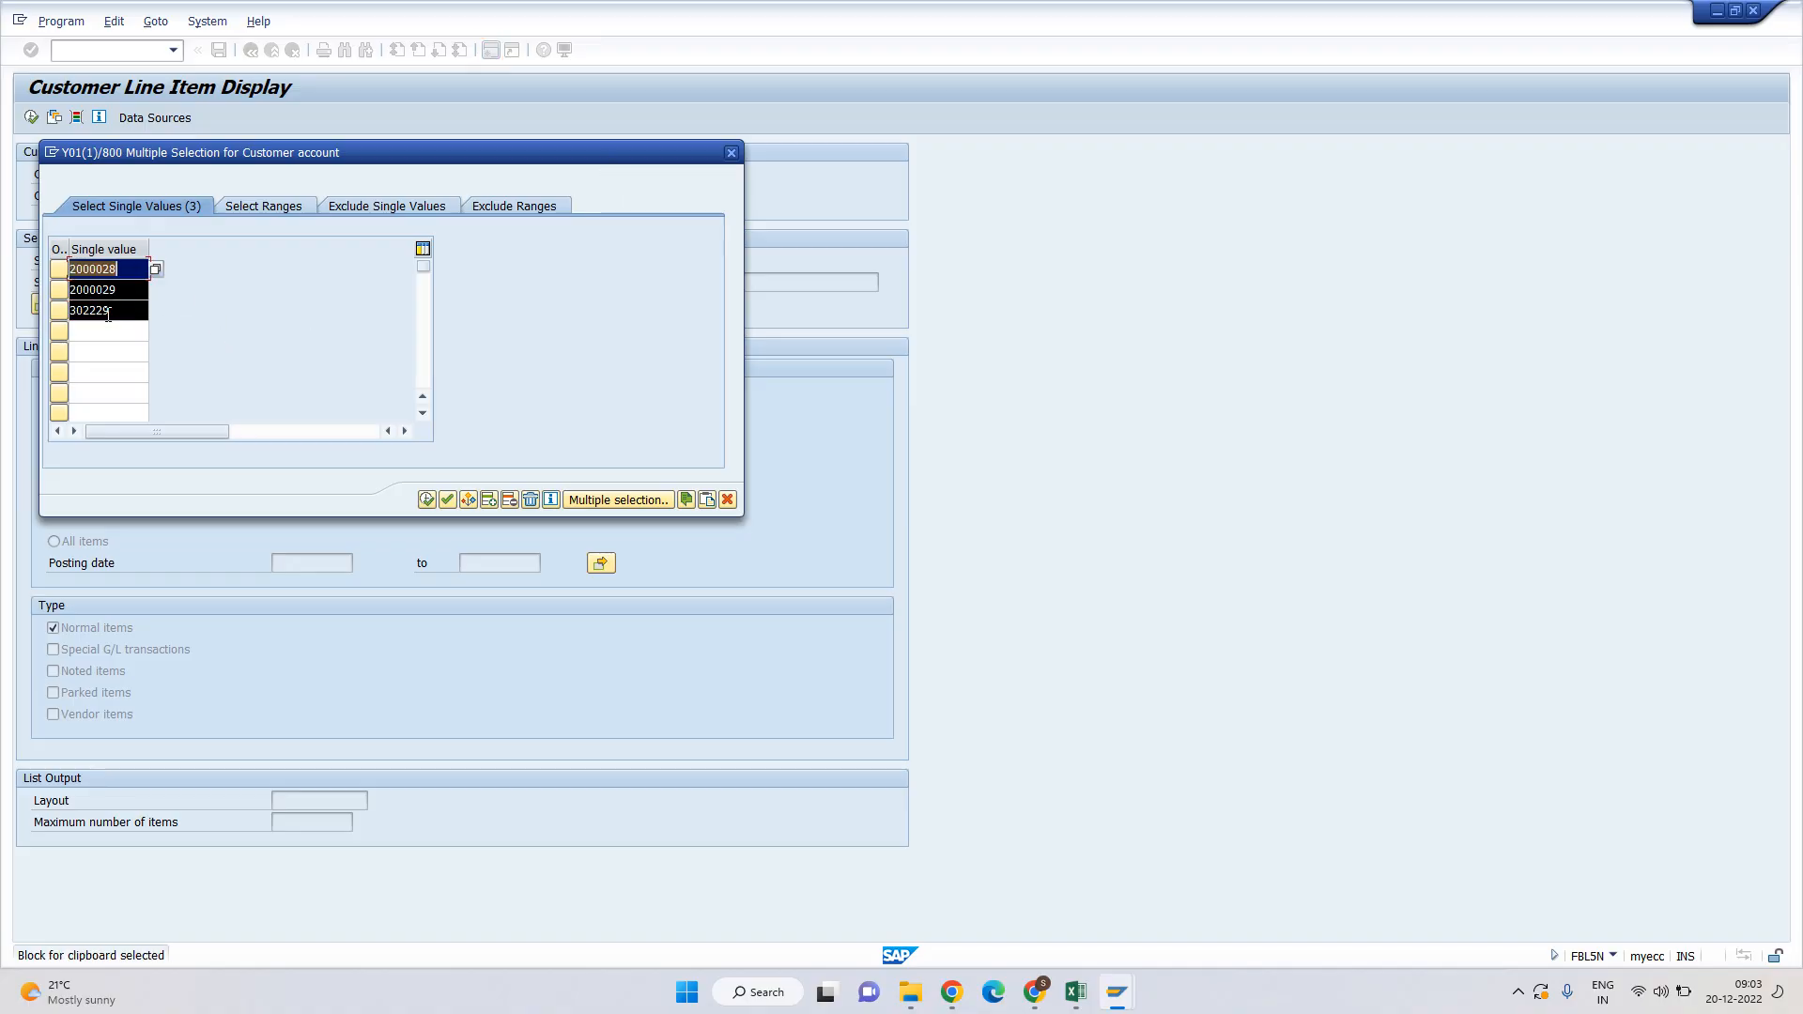
key(ctrl+c)
click(424, 499)
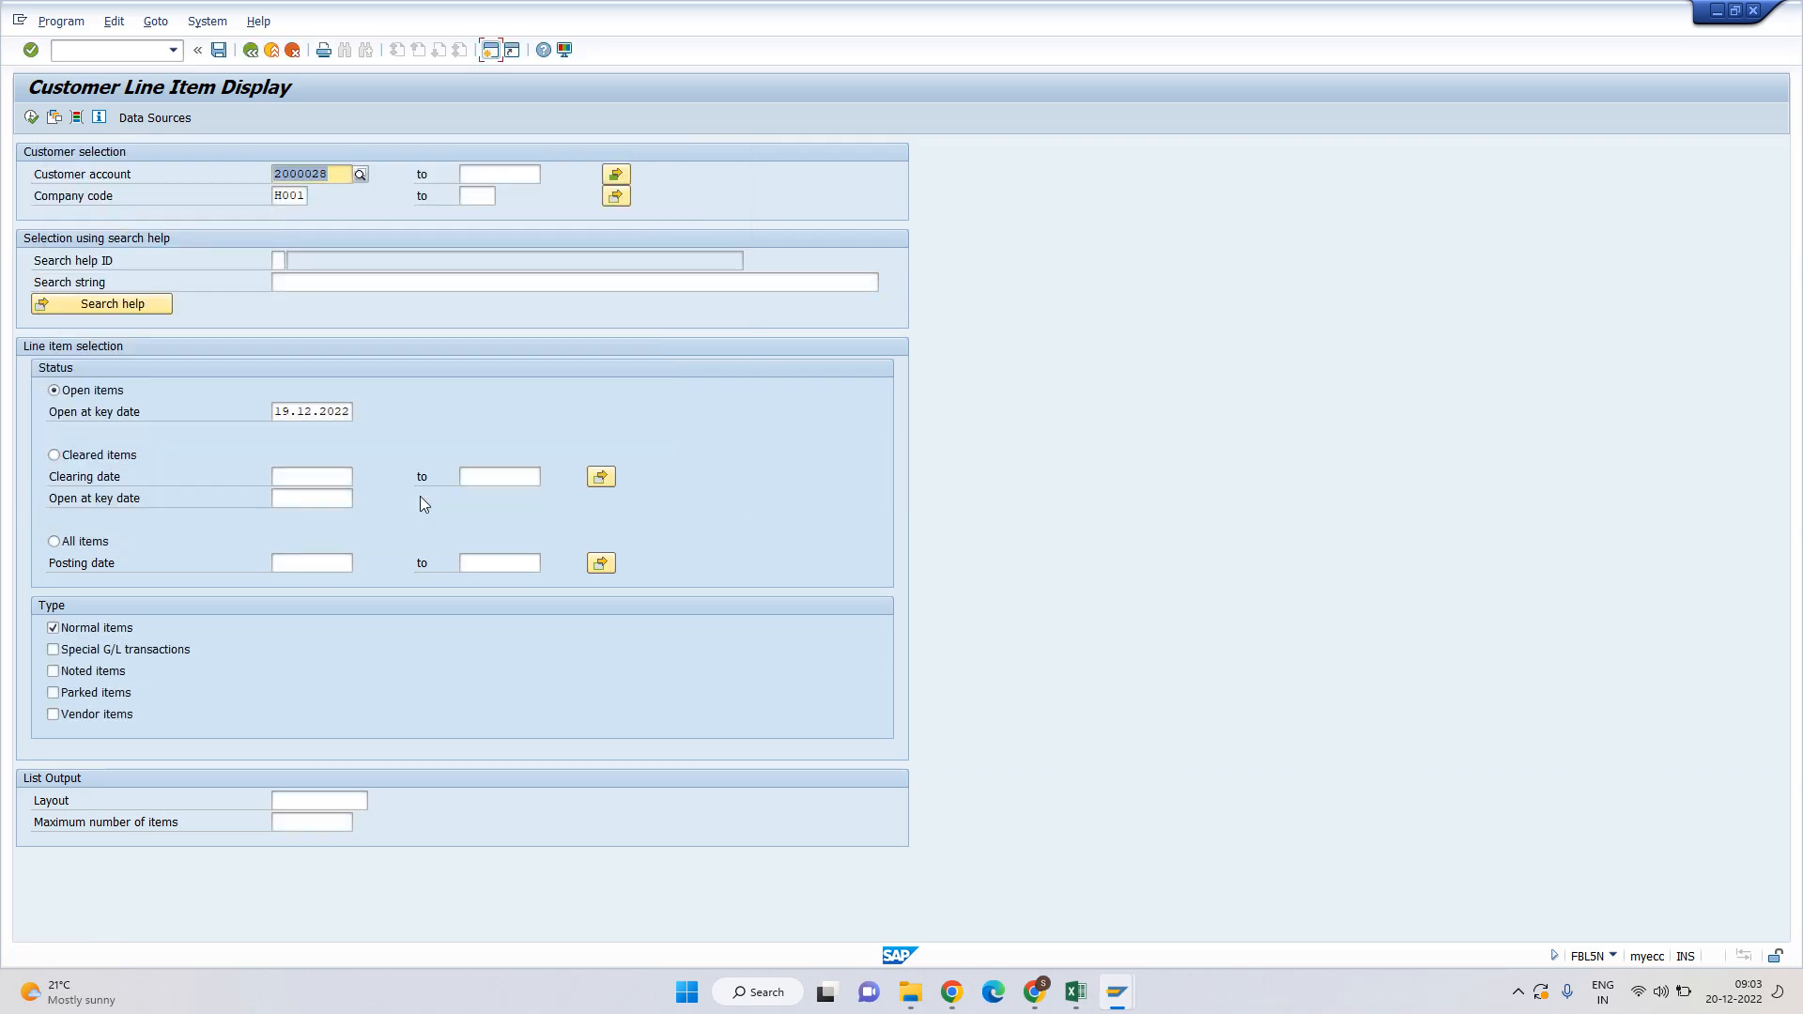
Paste the three customers into DUN01's customer restriction and apply them.
key(alt+Tab)
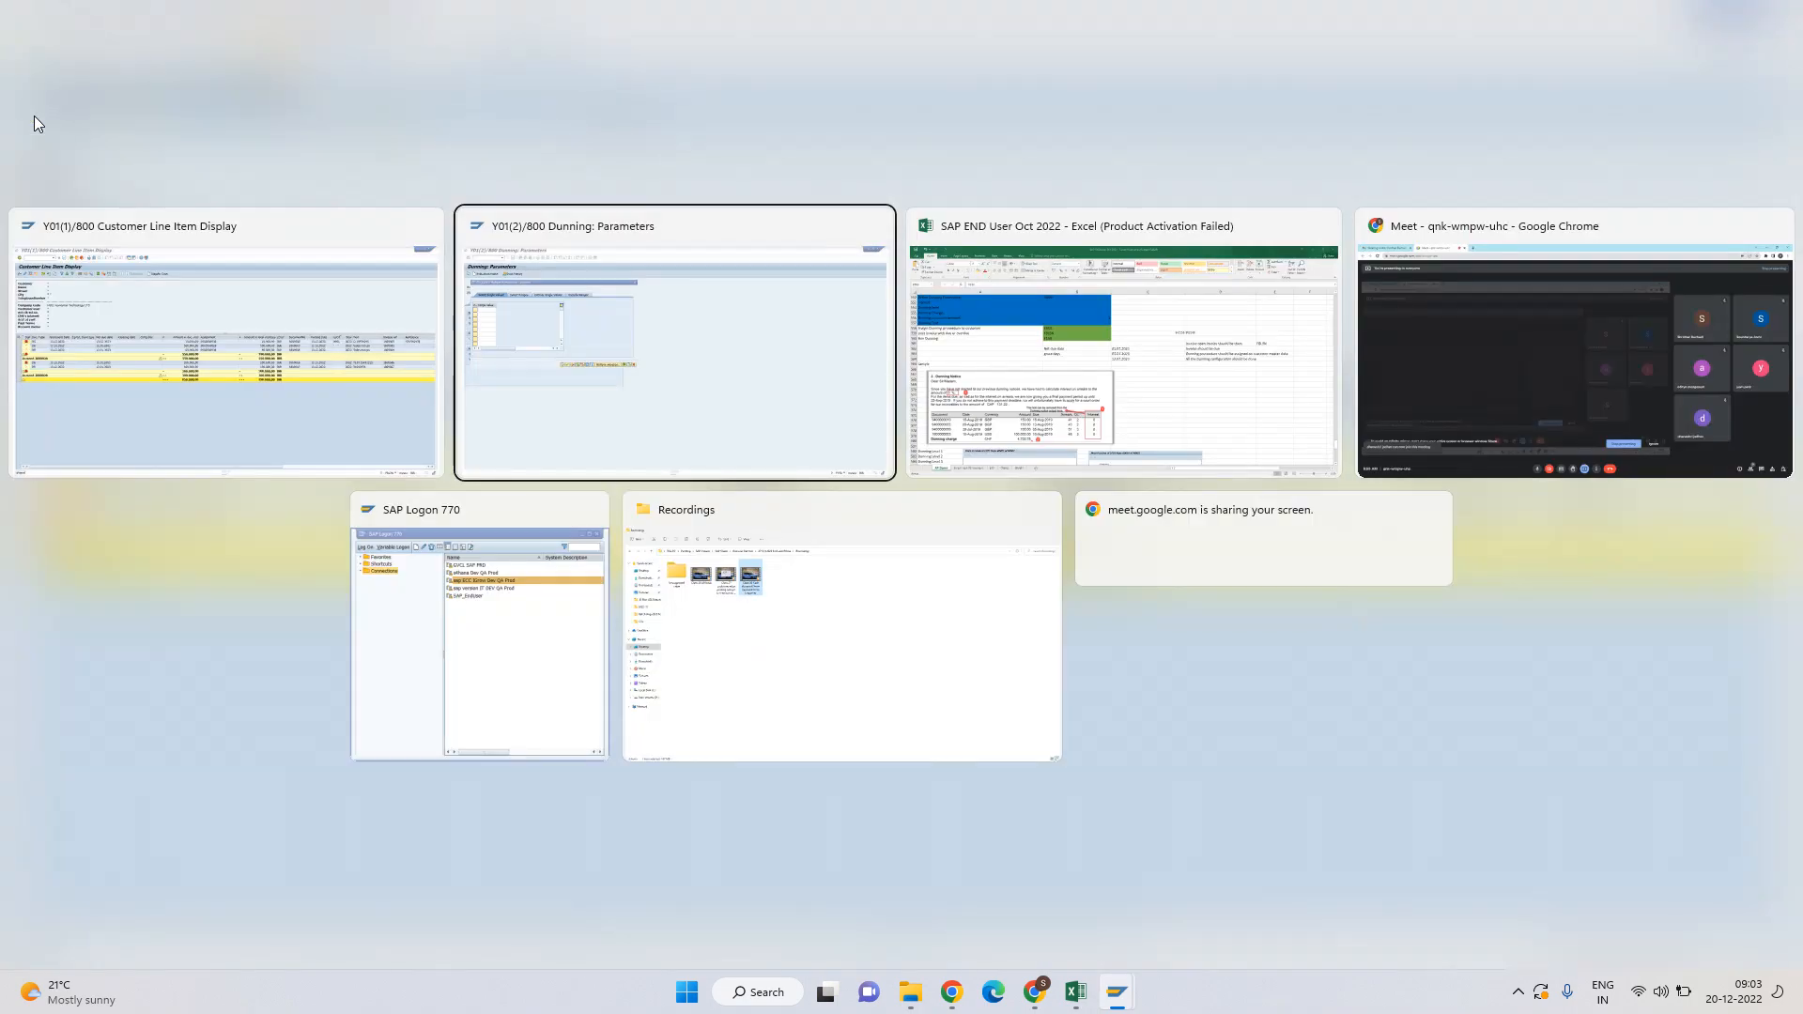
key(shift+F12)
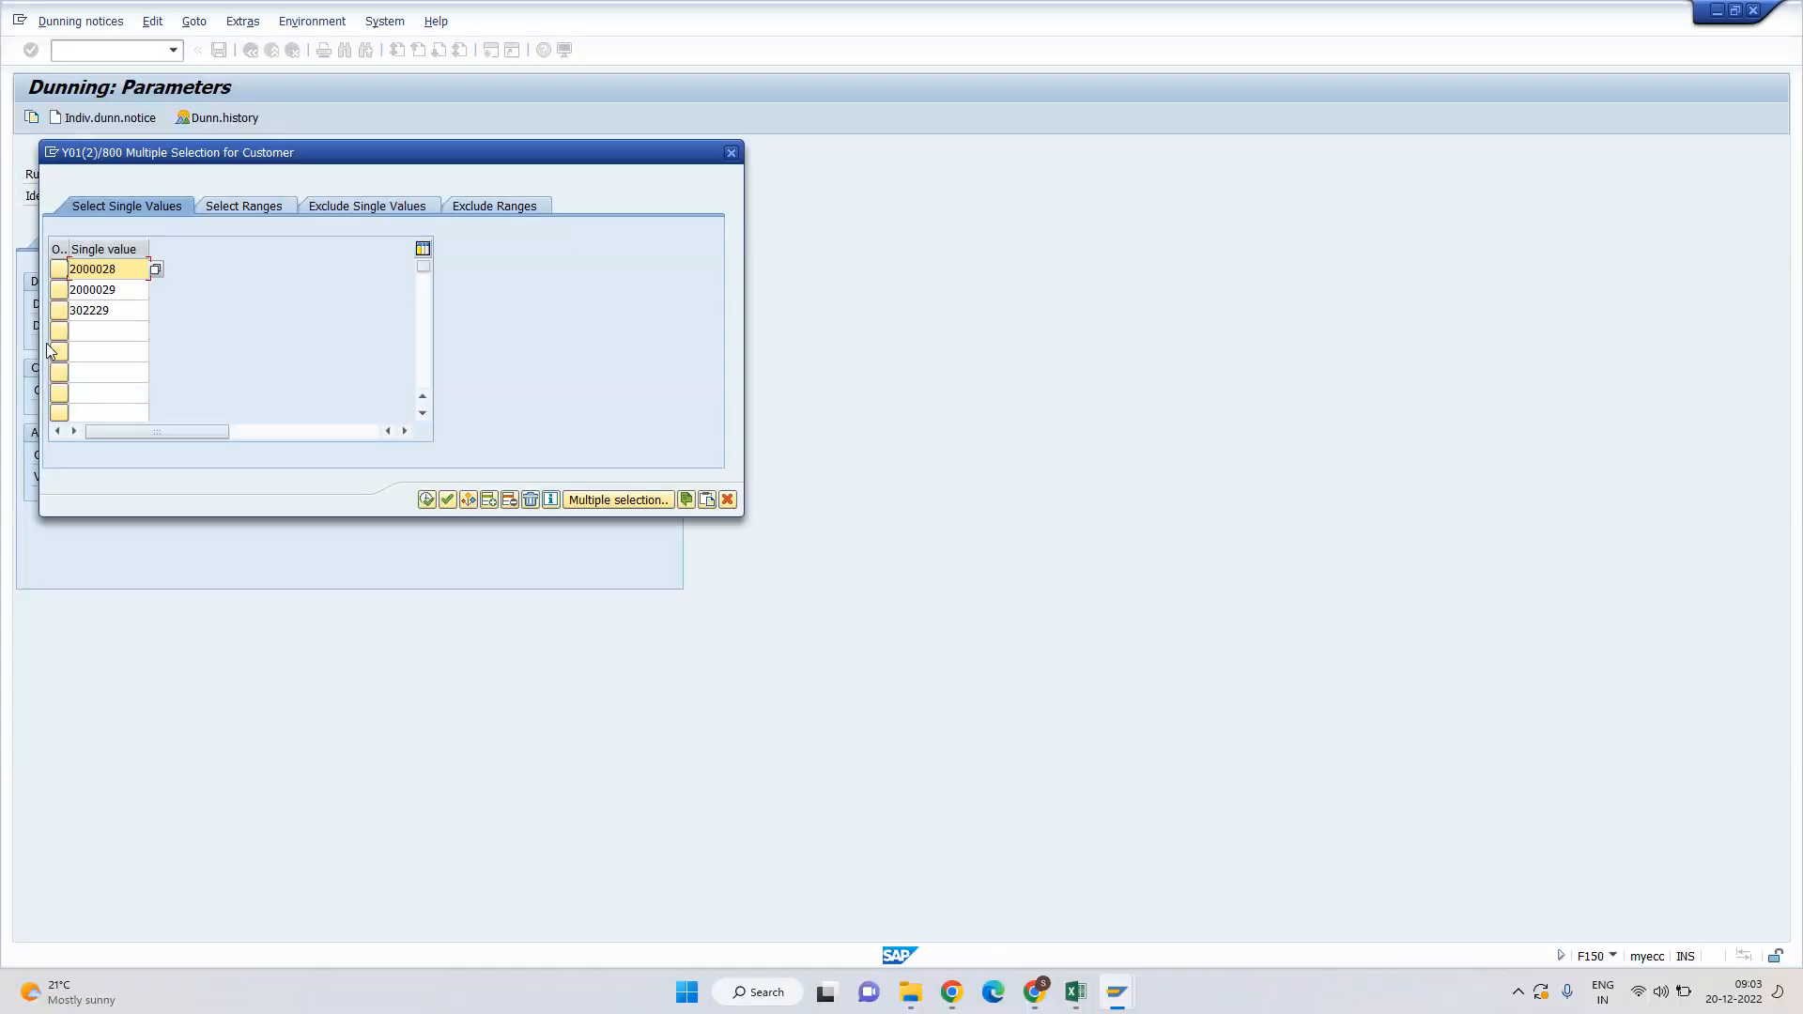
click(427, 499)
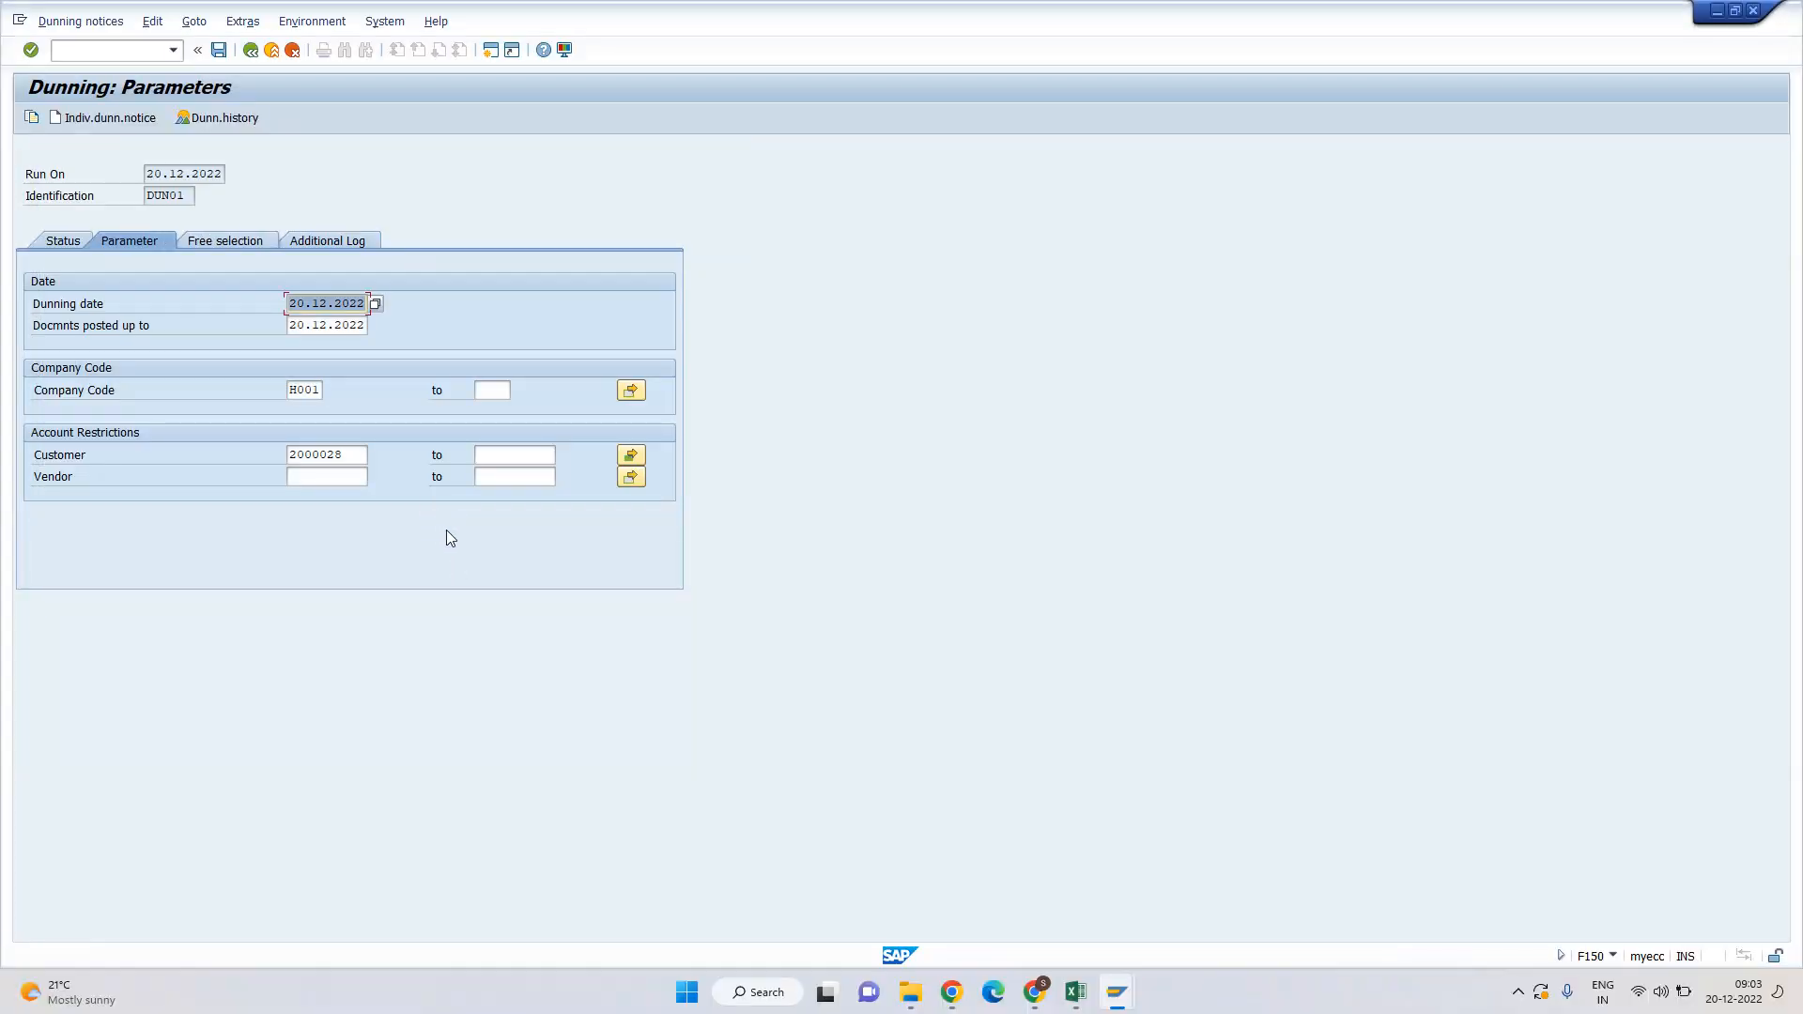
click(237, 242)
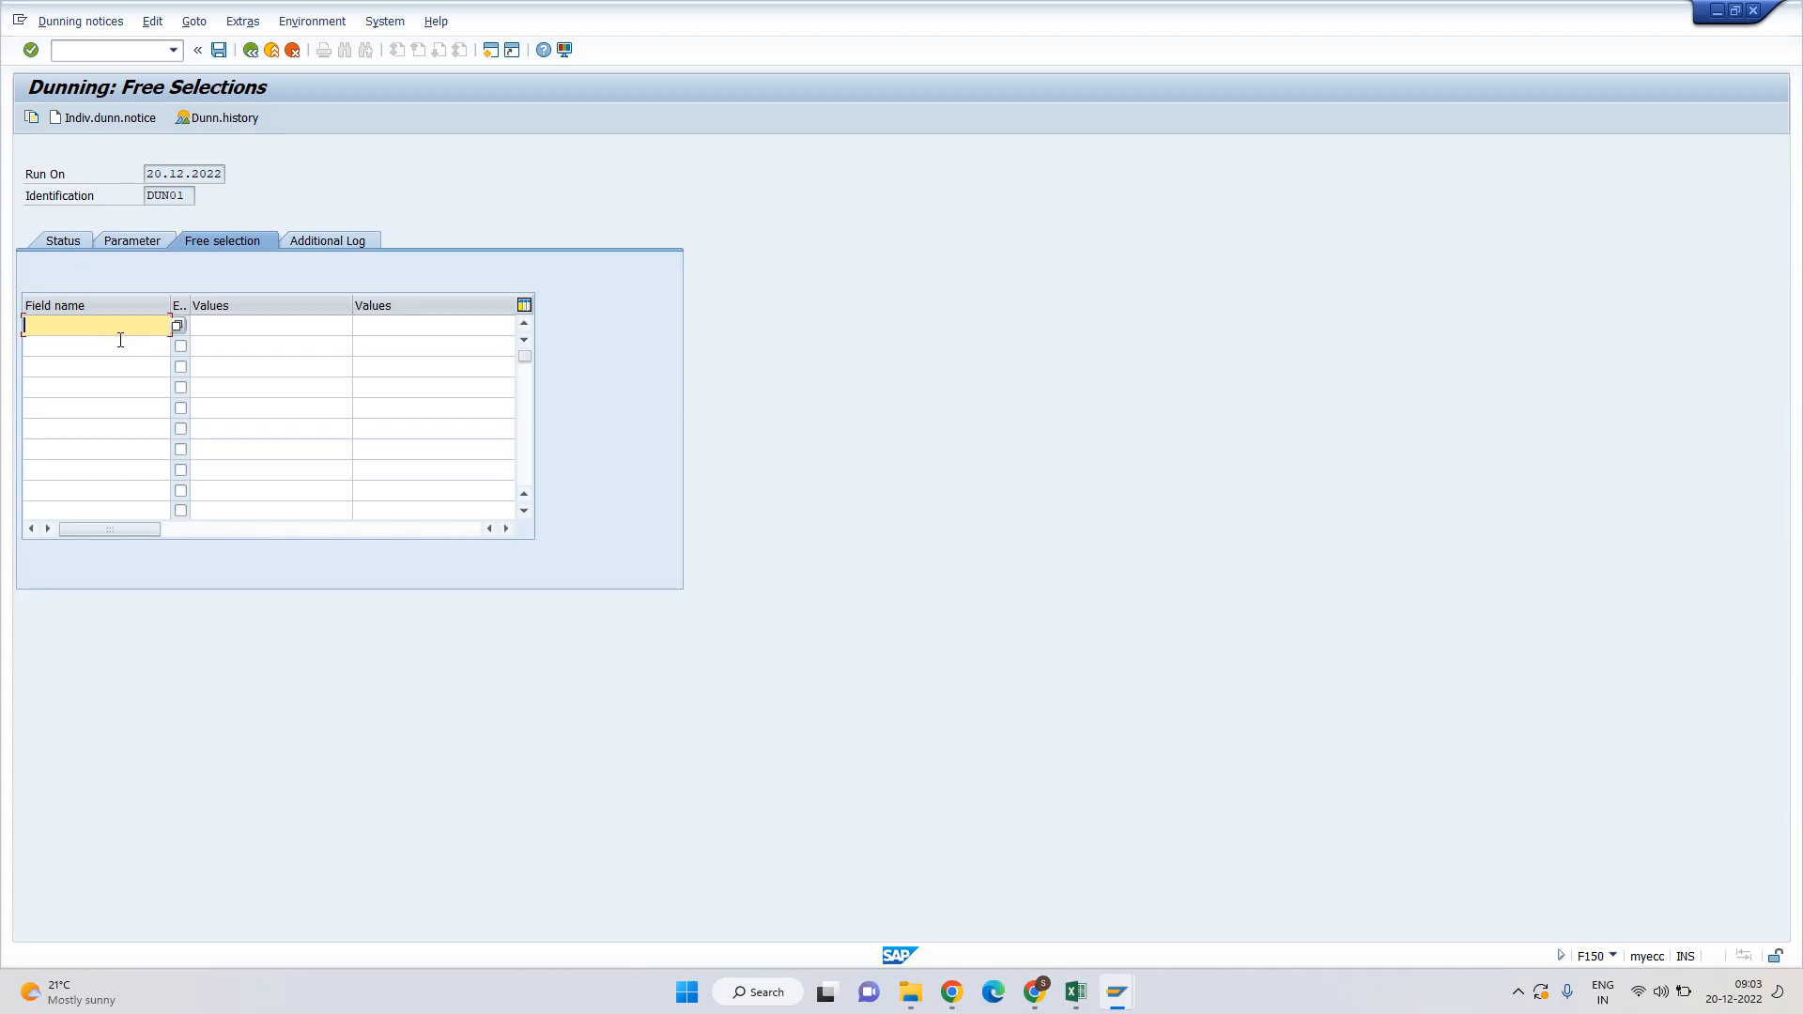
Log customers 2000028, 2000029 and 302229 in the additional log and save DUN01's parameters.
key(Tab)
key(Tab)
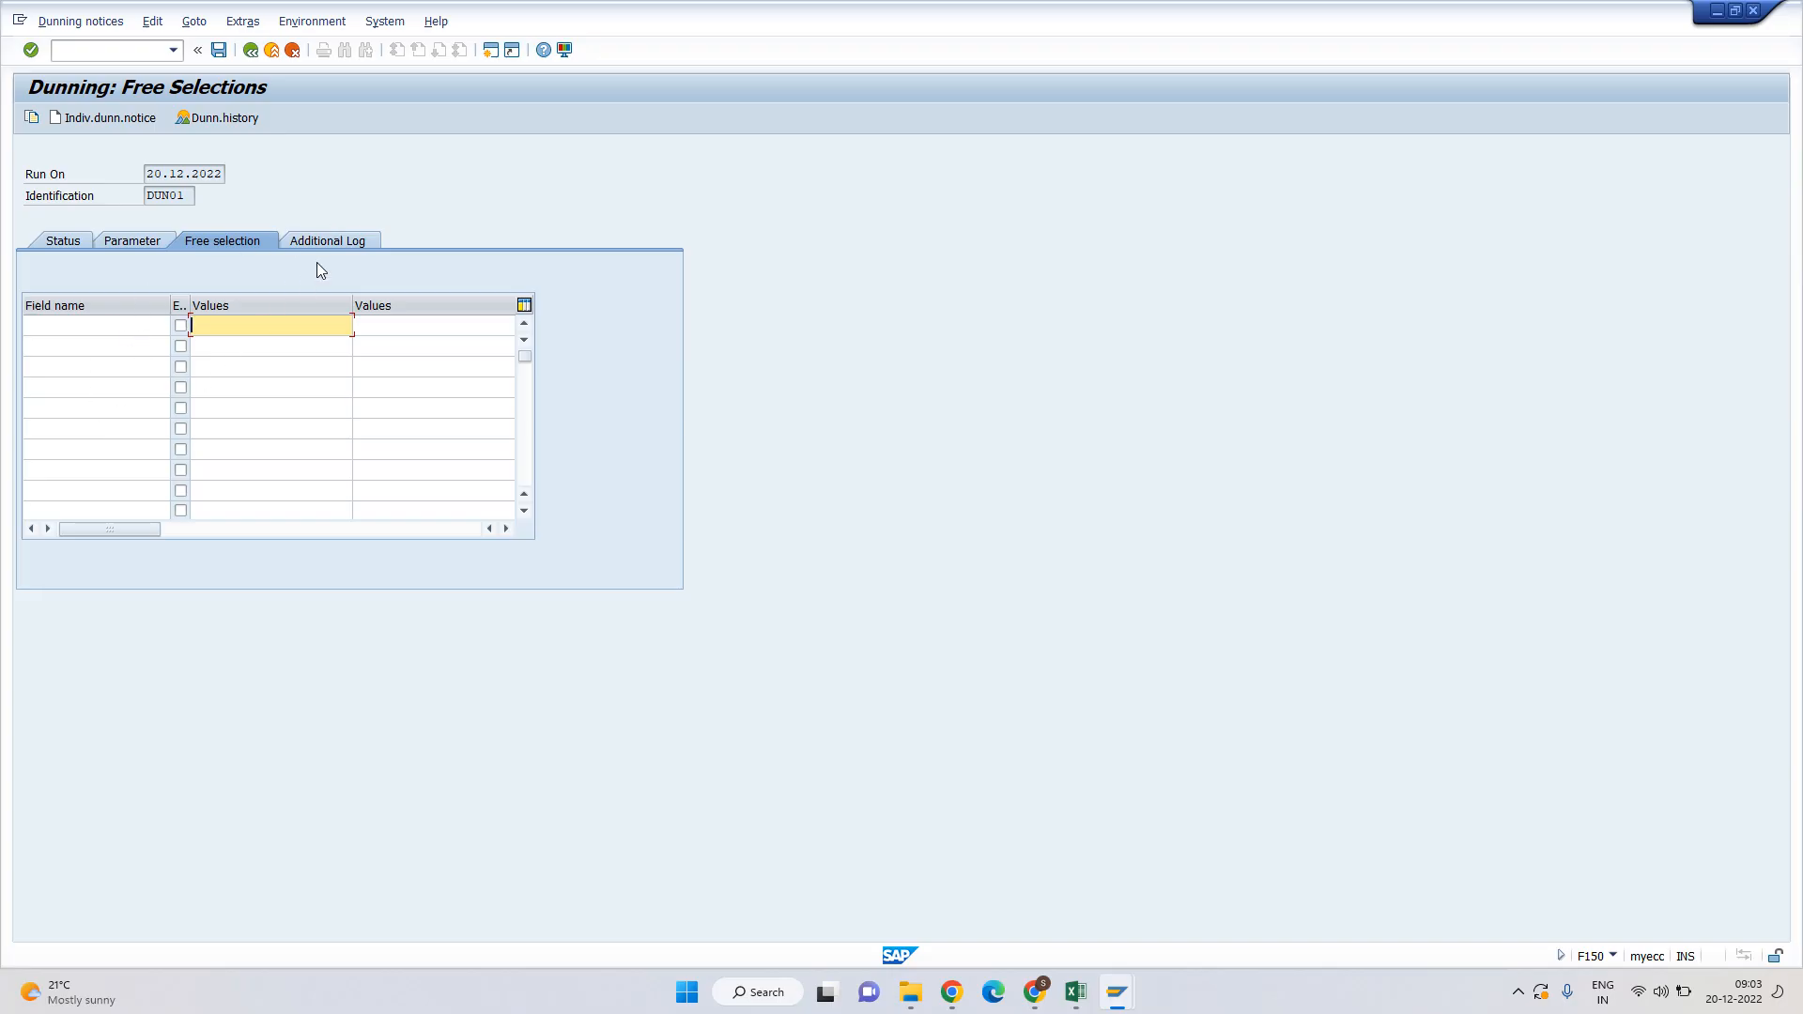
click(338, 242)
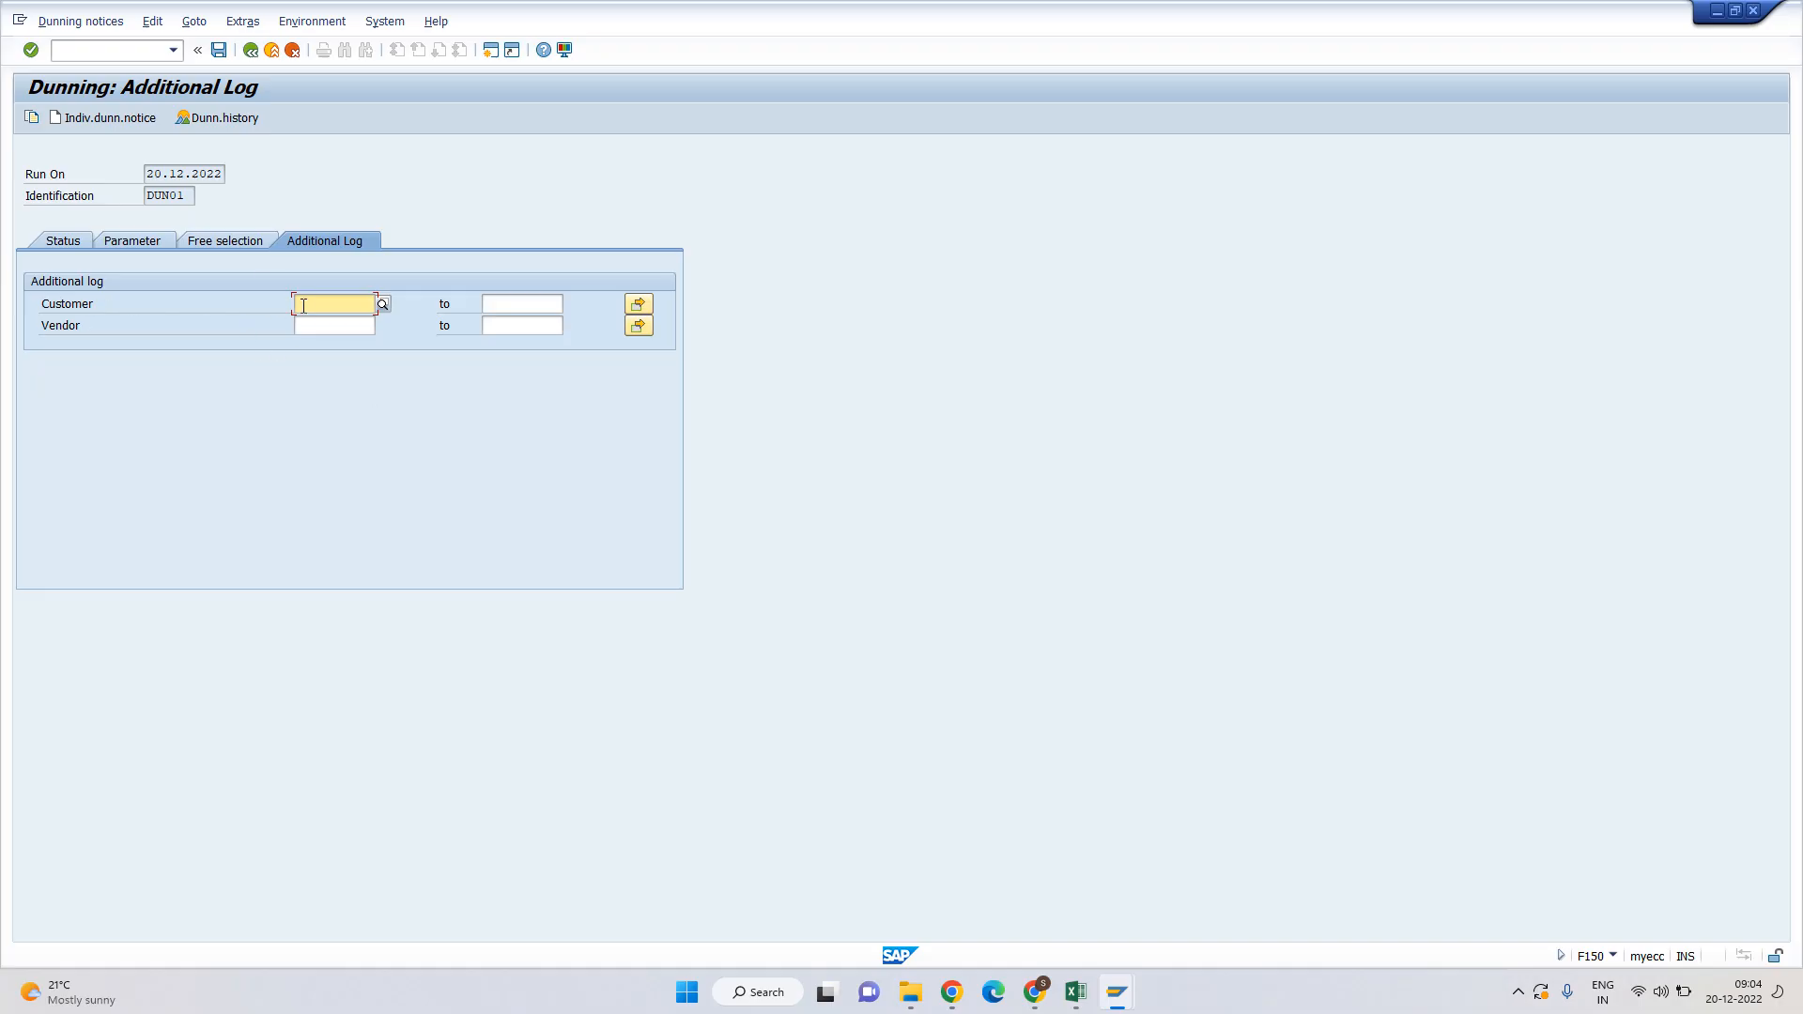
click(638, 305)
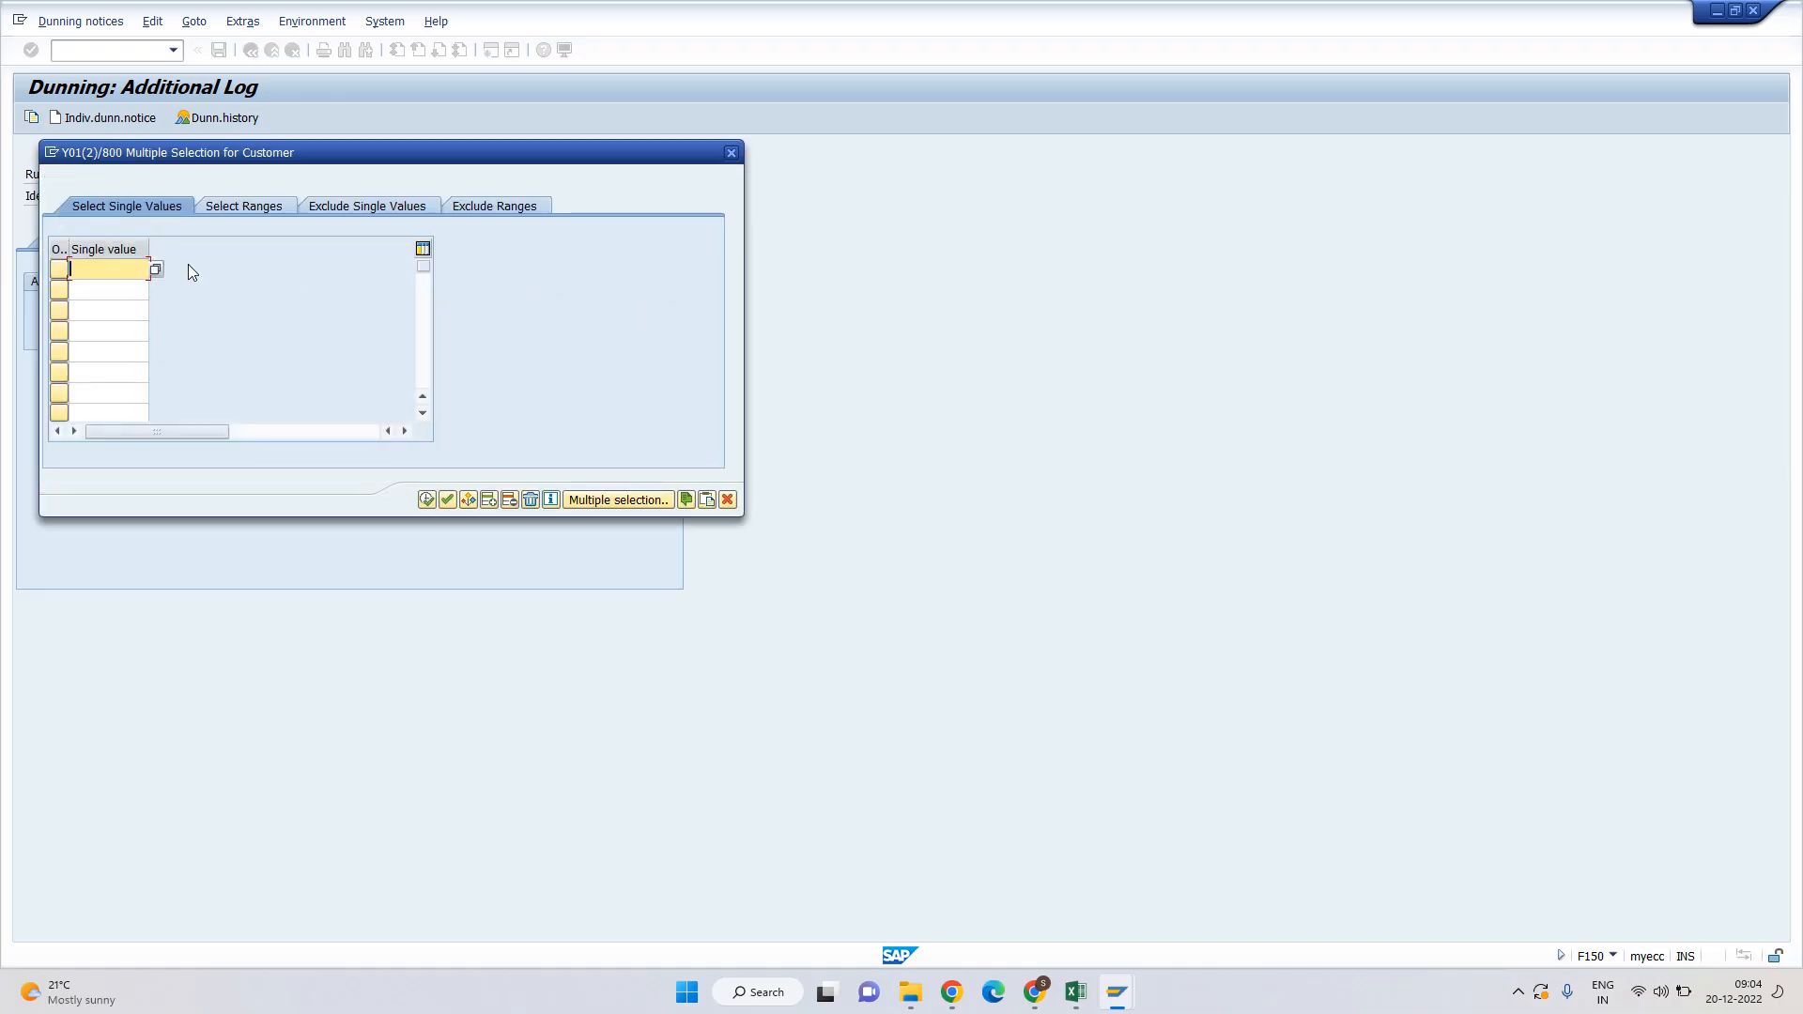
key(ctrl+v)
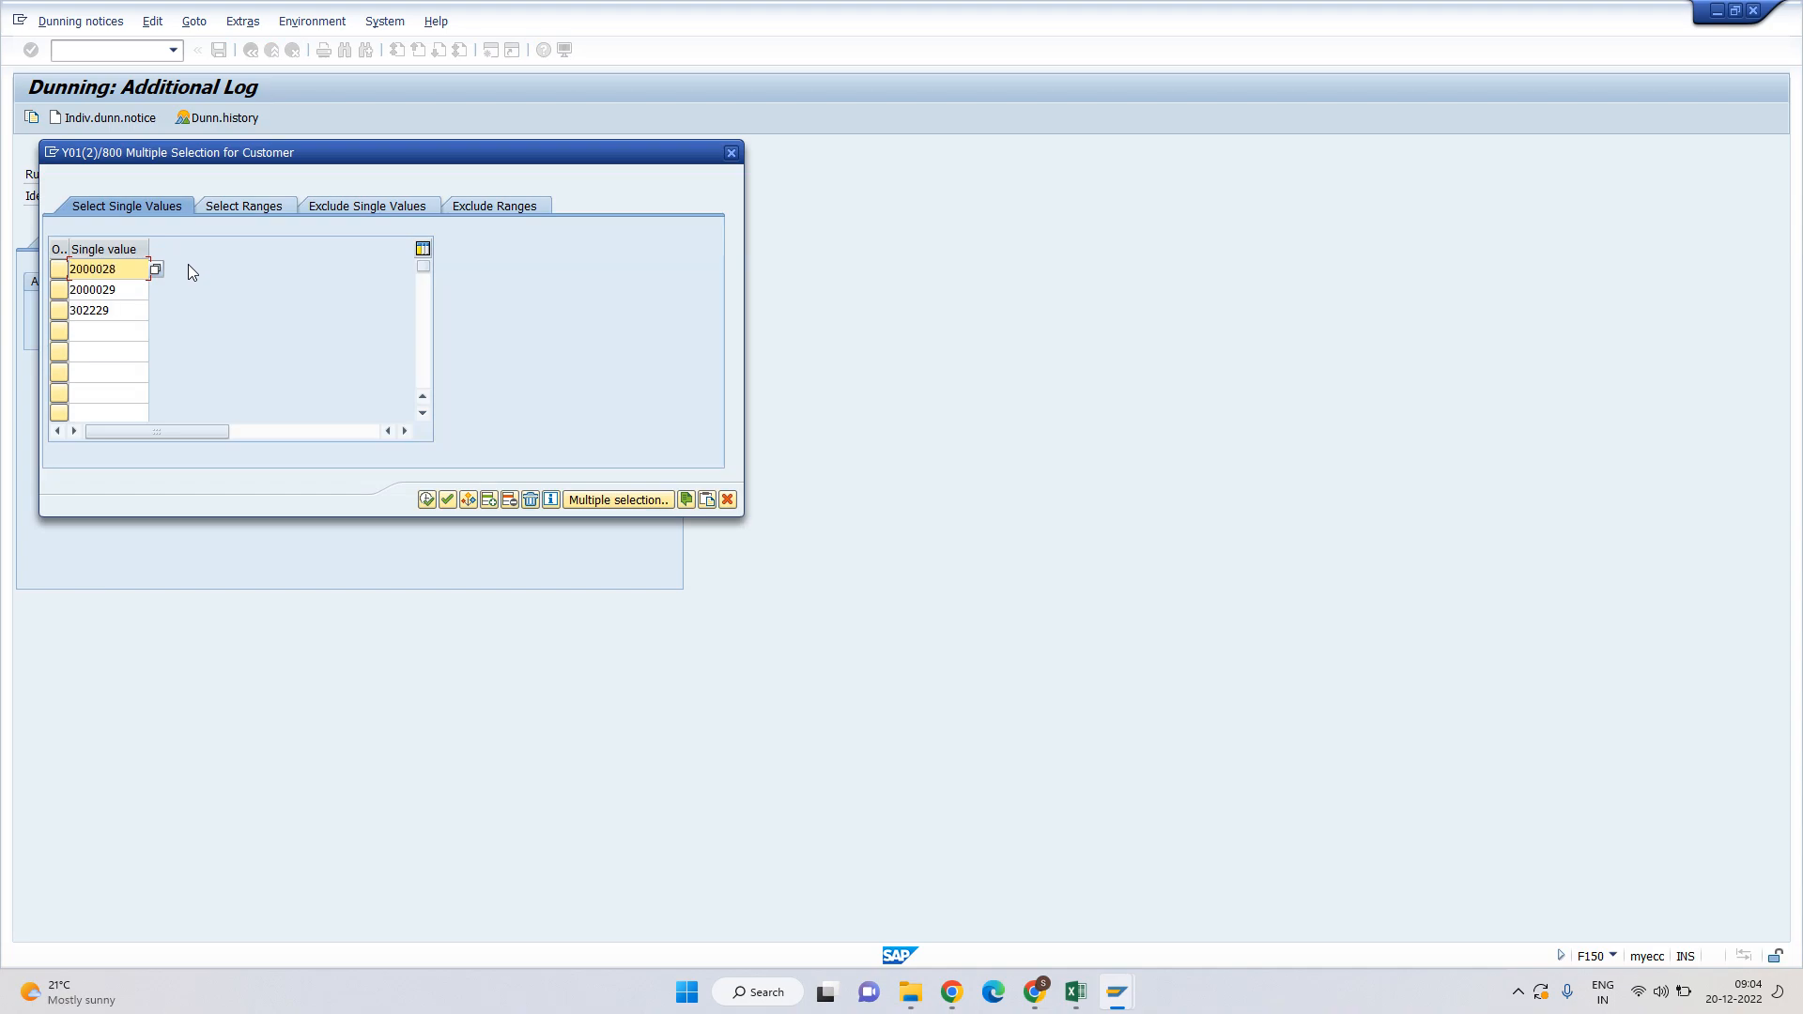
click(426, 499)
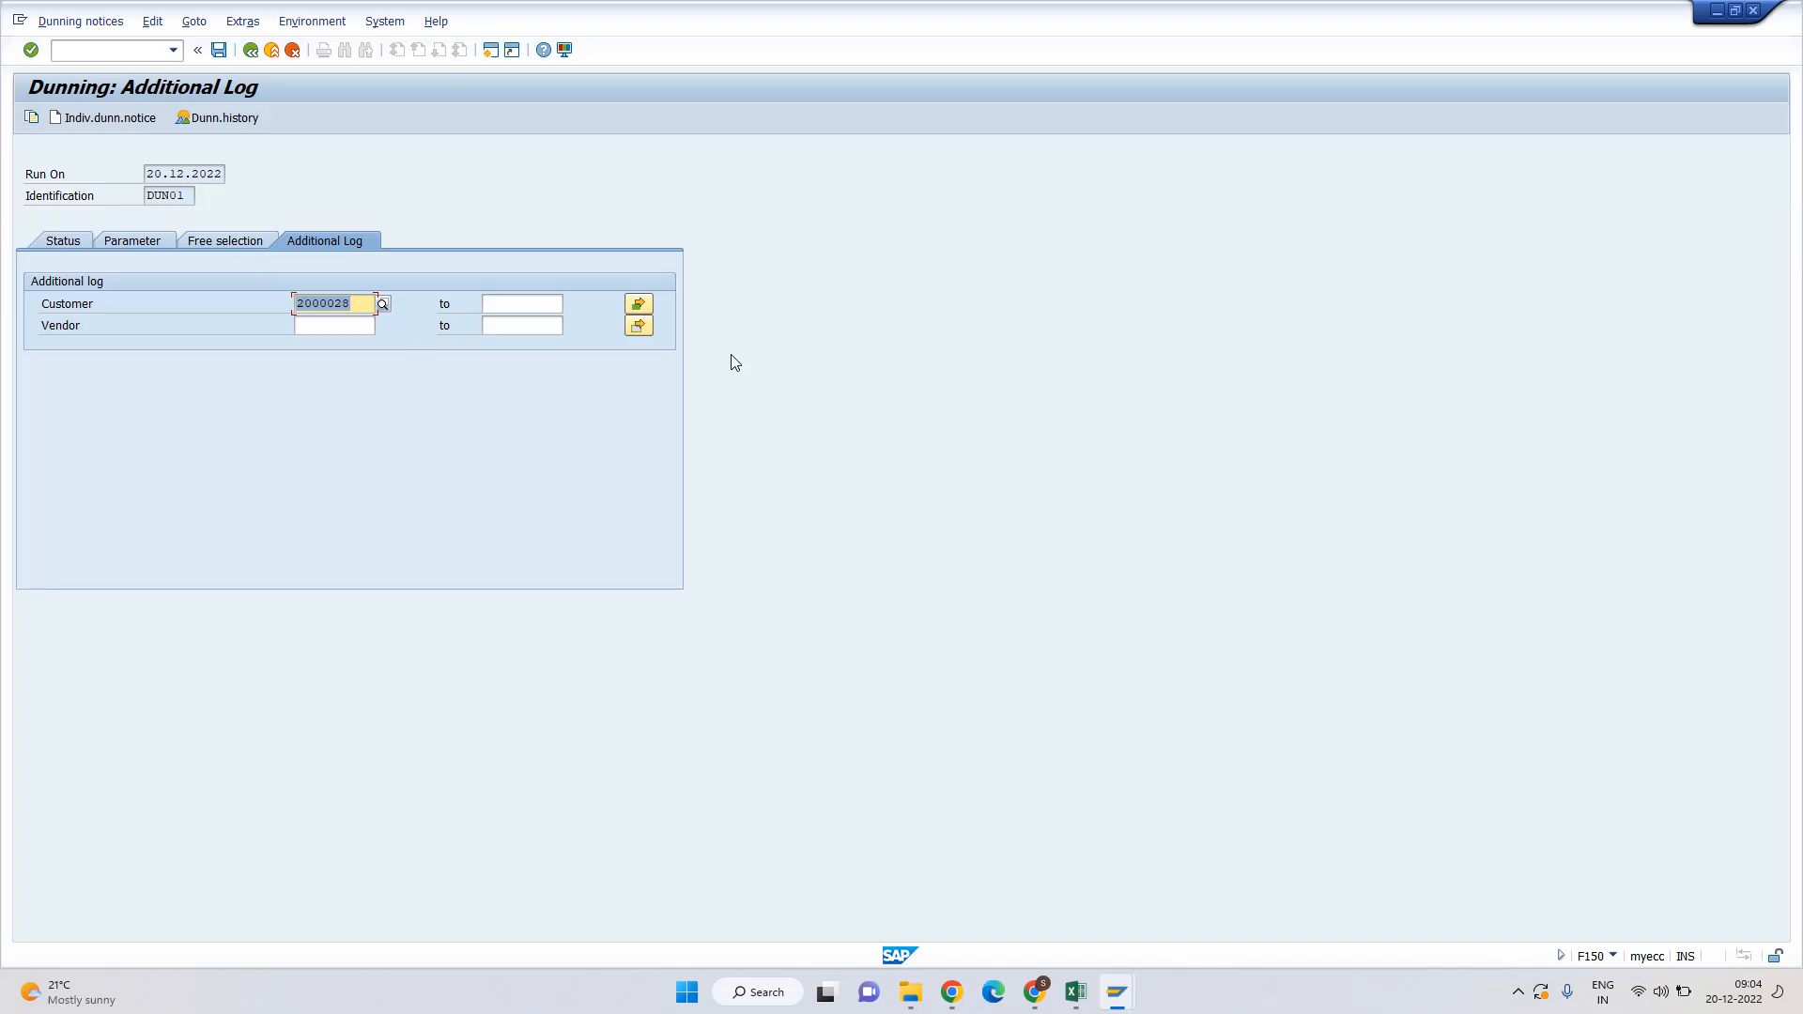
key(ctrl+s)
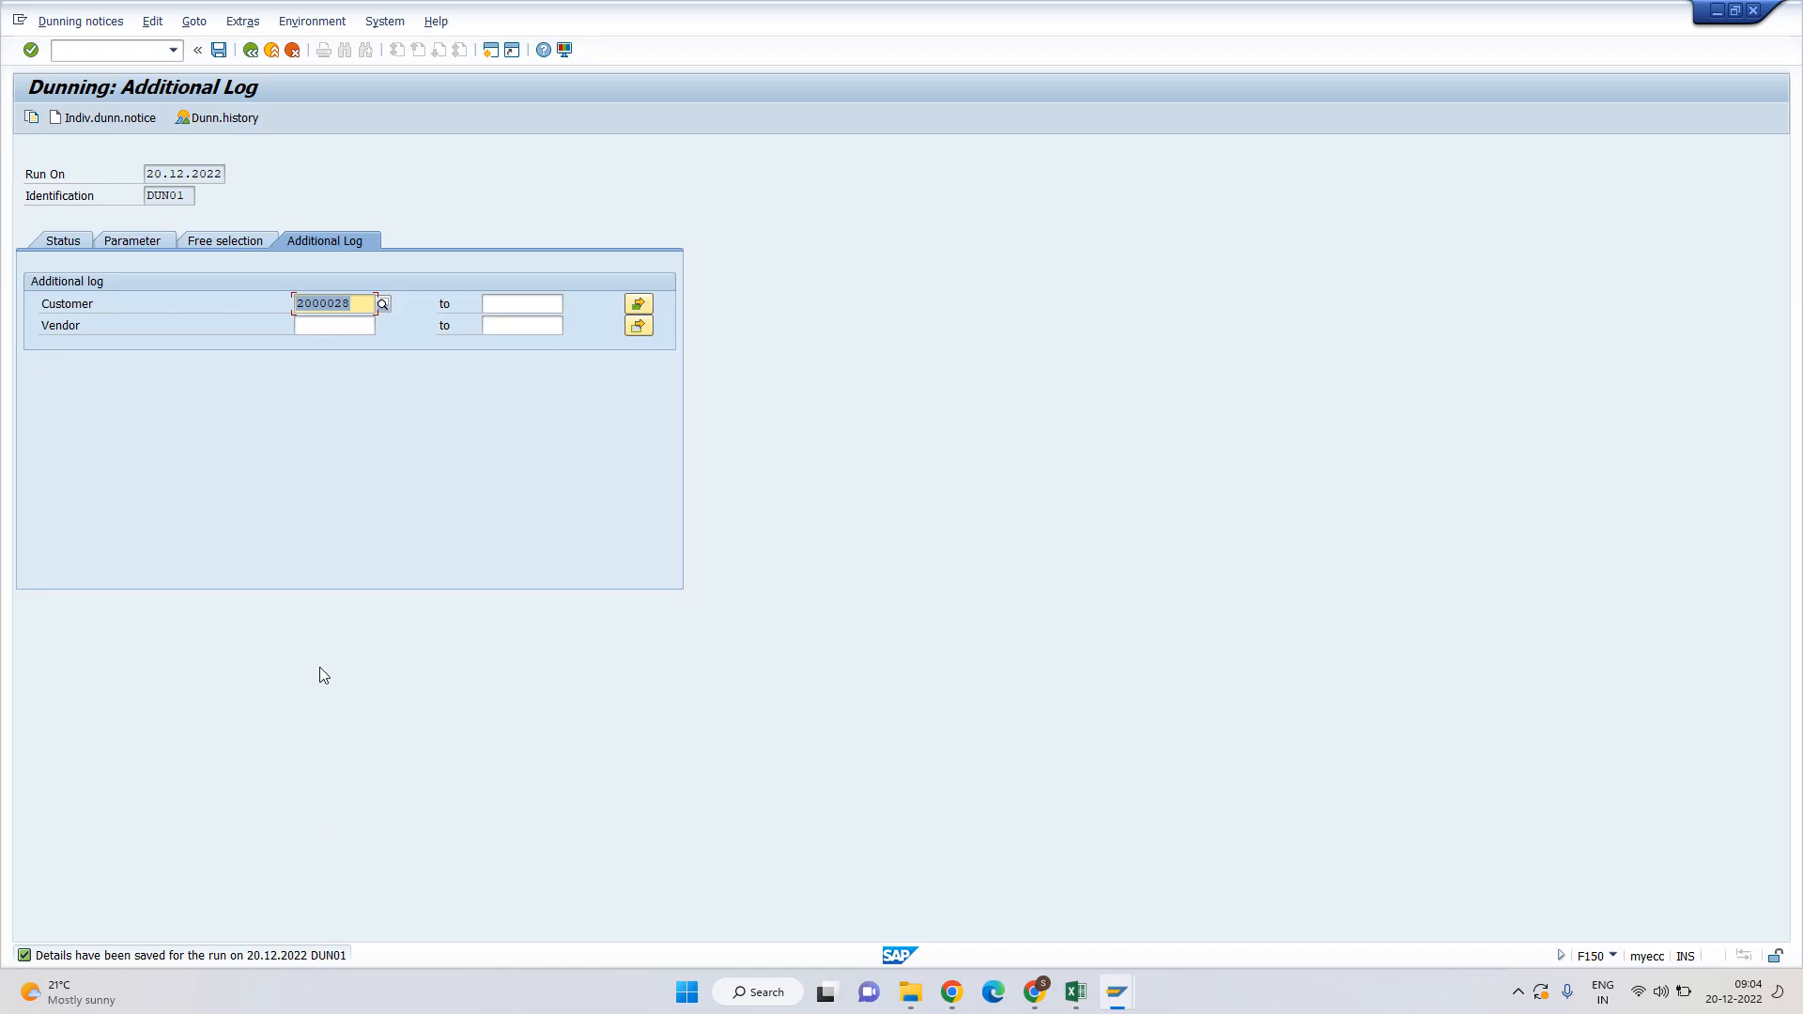
click(67, 240)
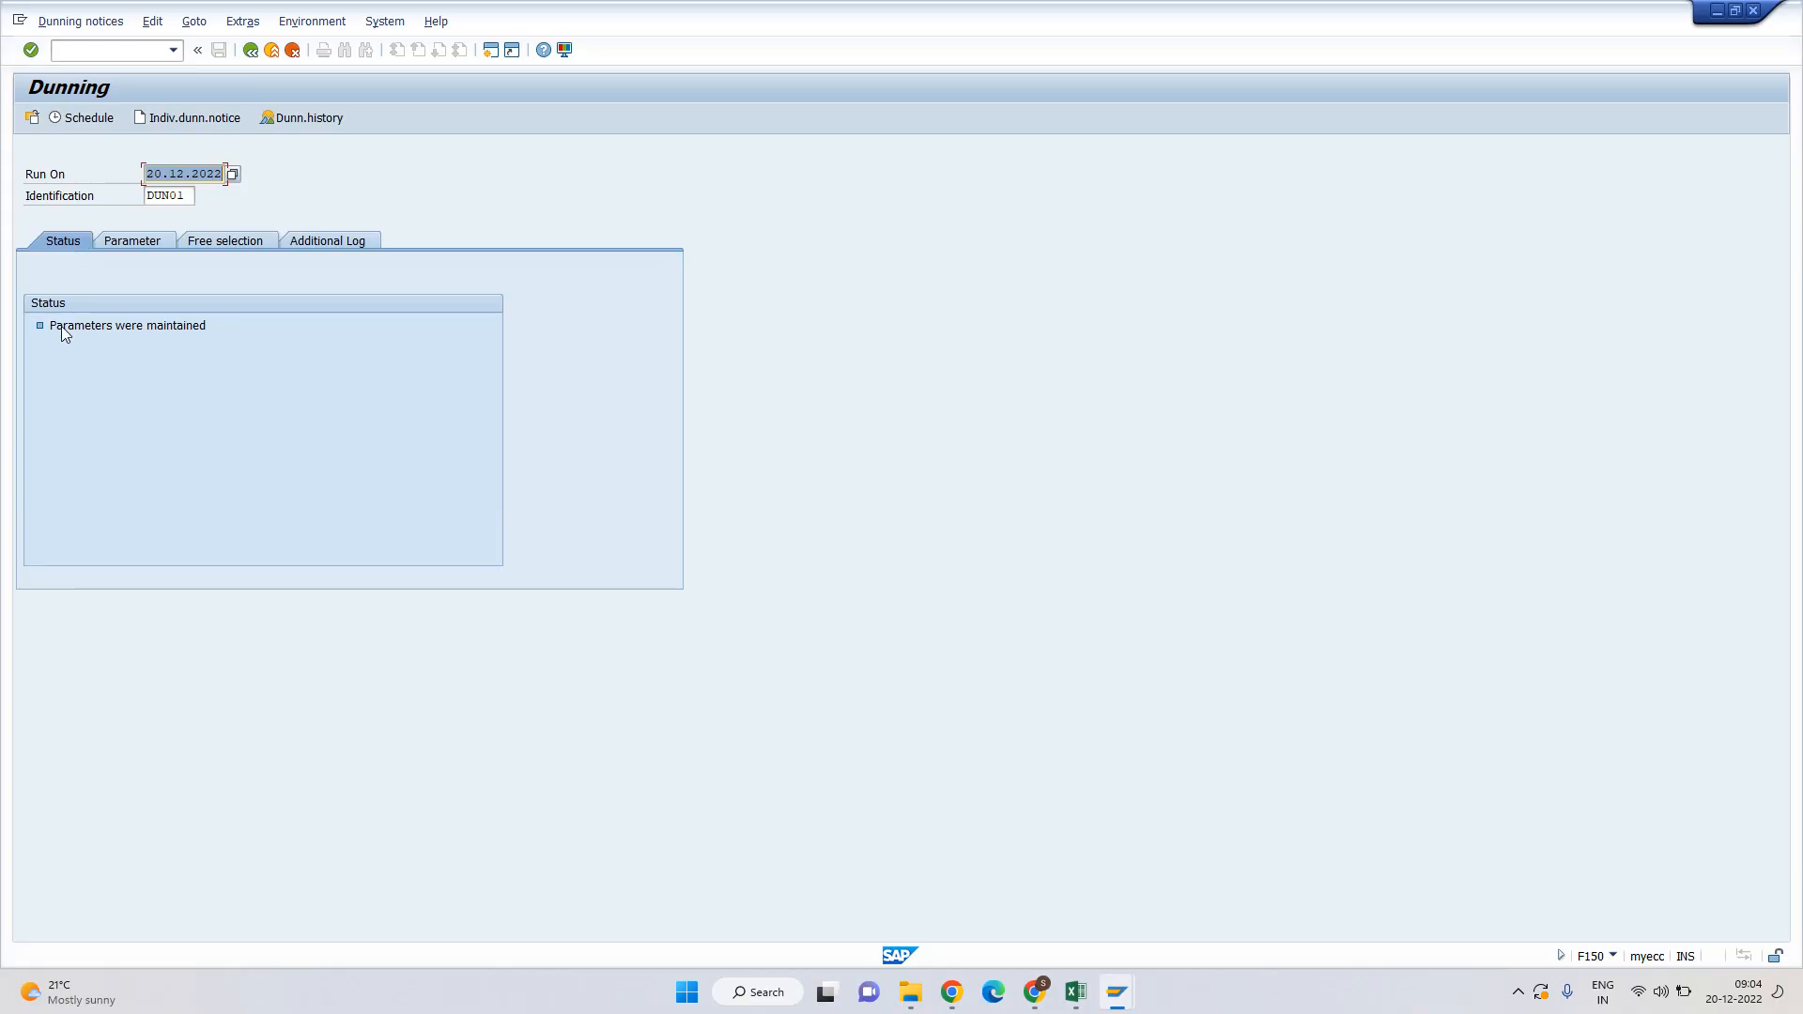
Review the 'Parameters were maintained' status message.
drag(51, 325, 203, 325)
click(204, 325)
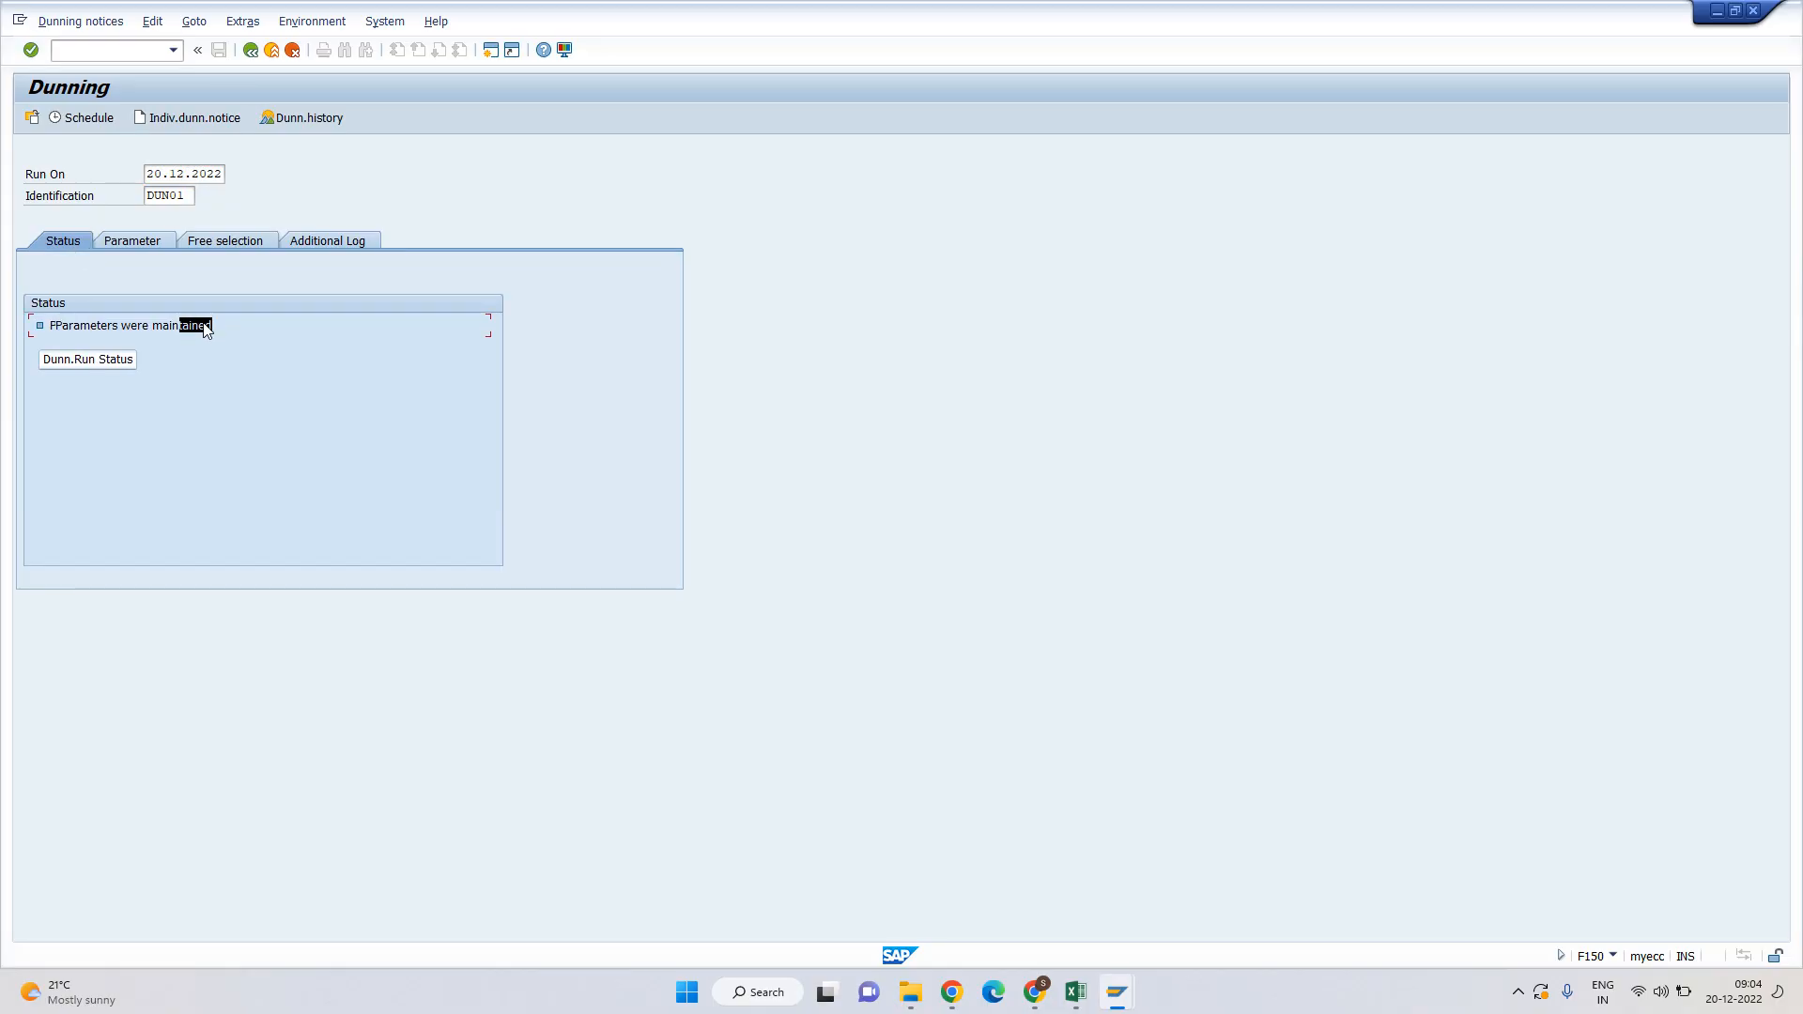
click(110, 325)
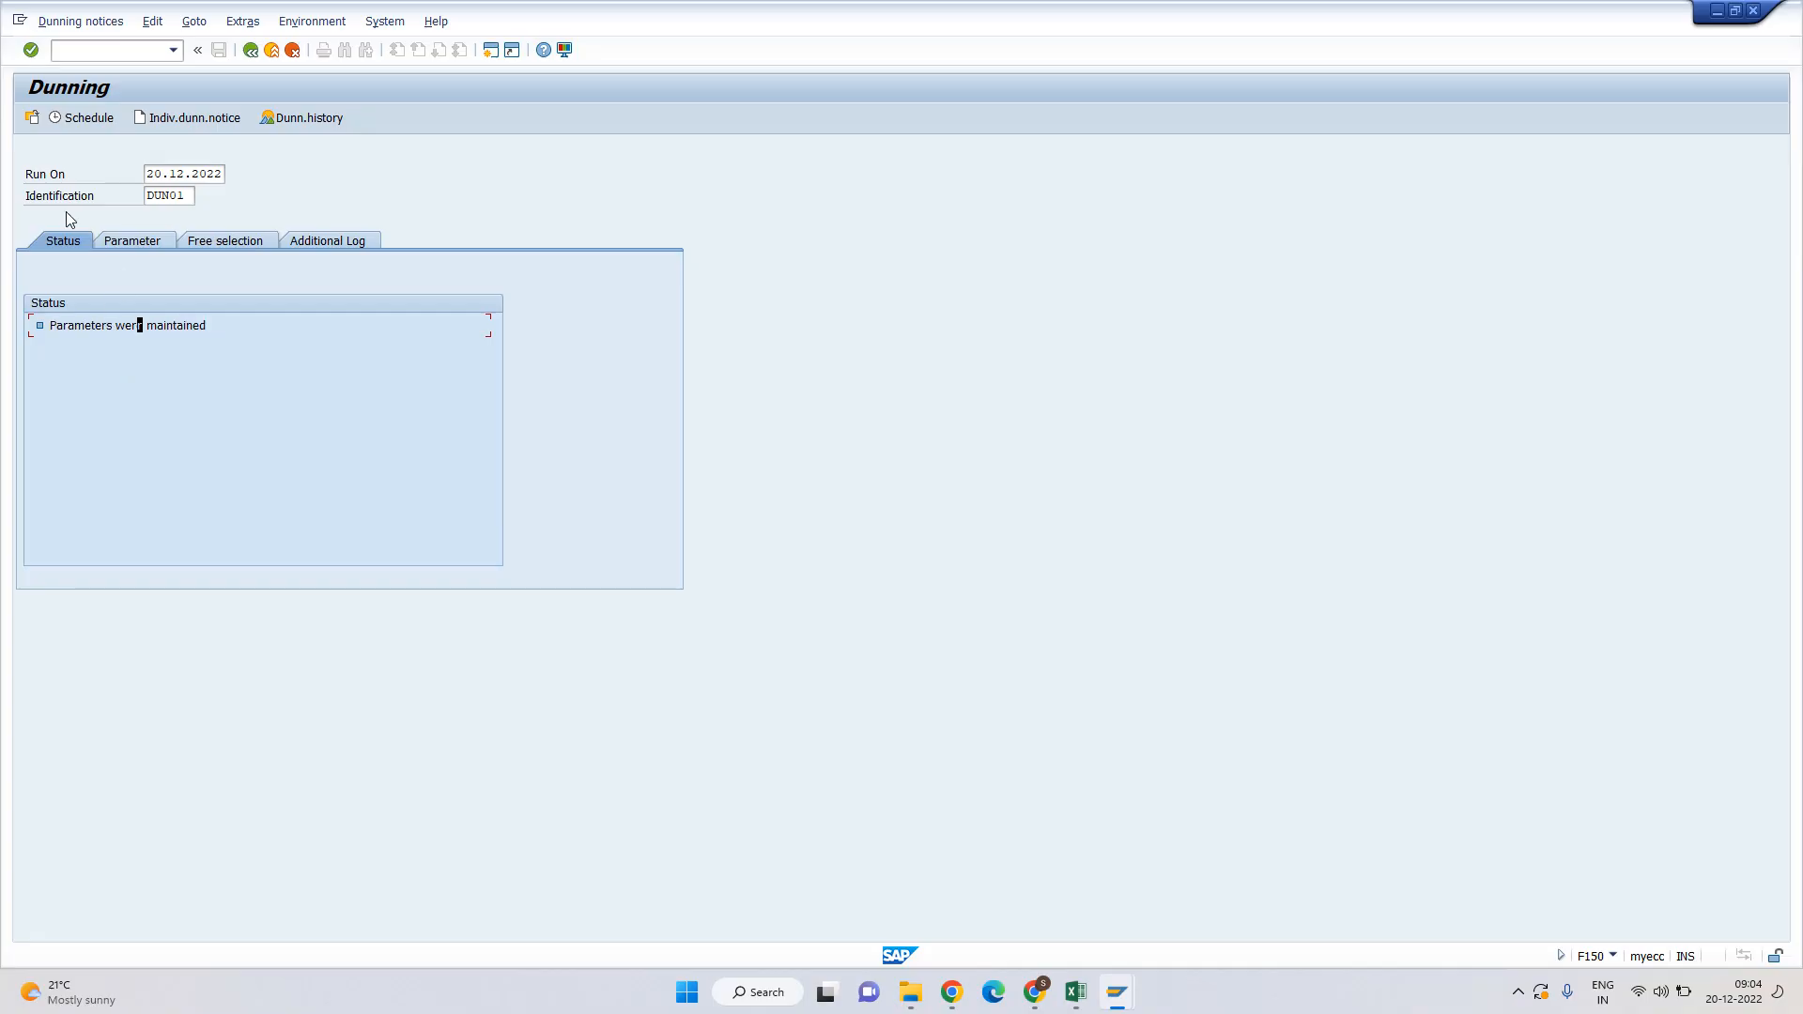
Schedule the dunning selection with output device LP01 and start date 20.12.2022.
click(87, 119)
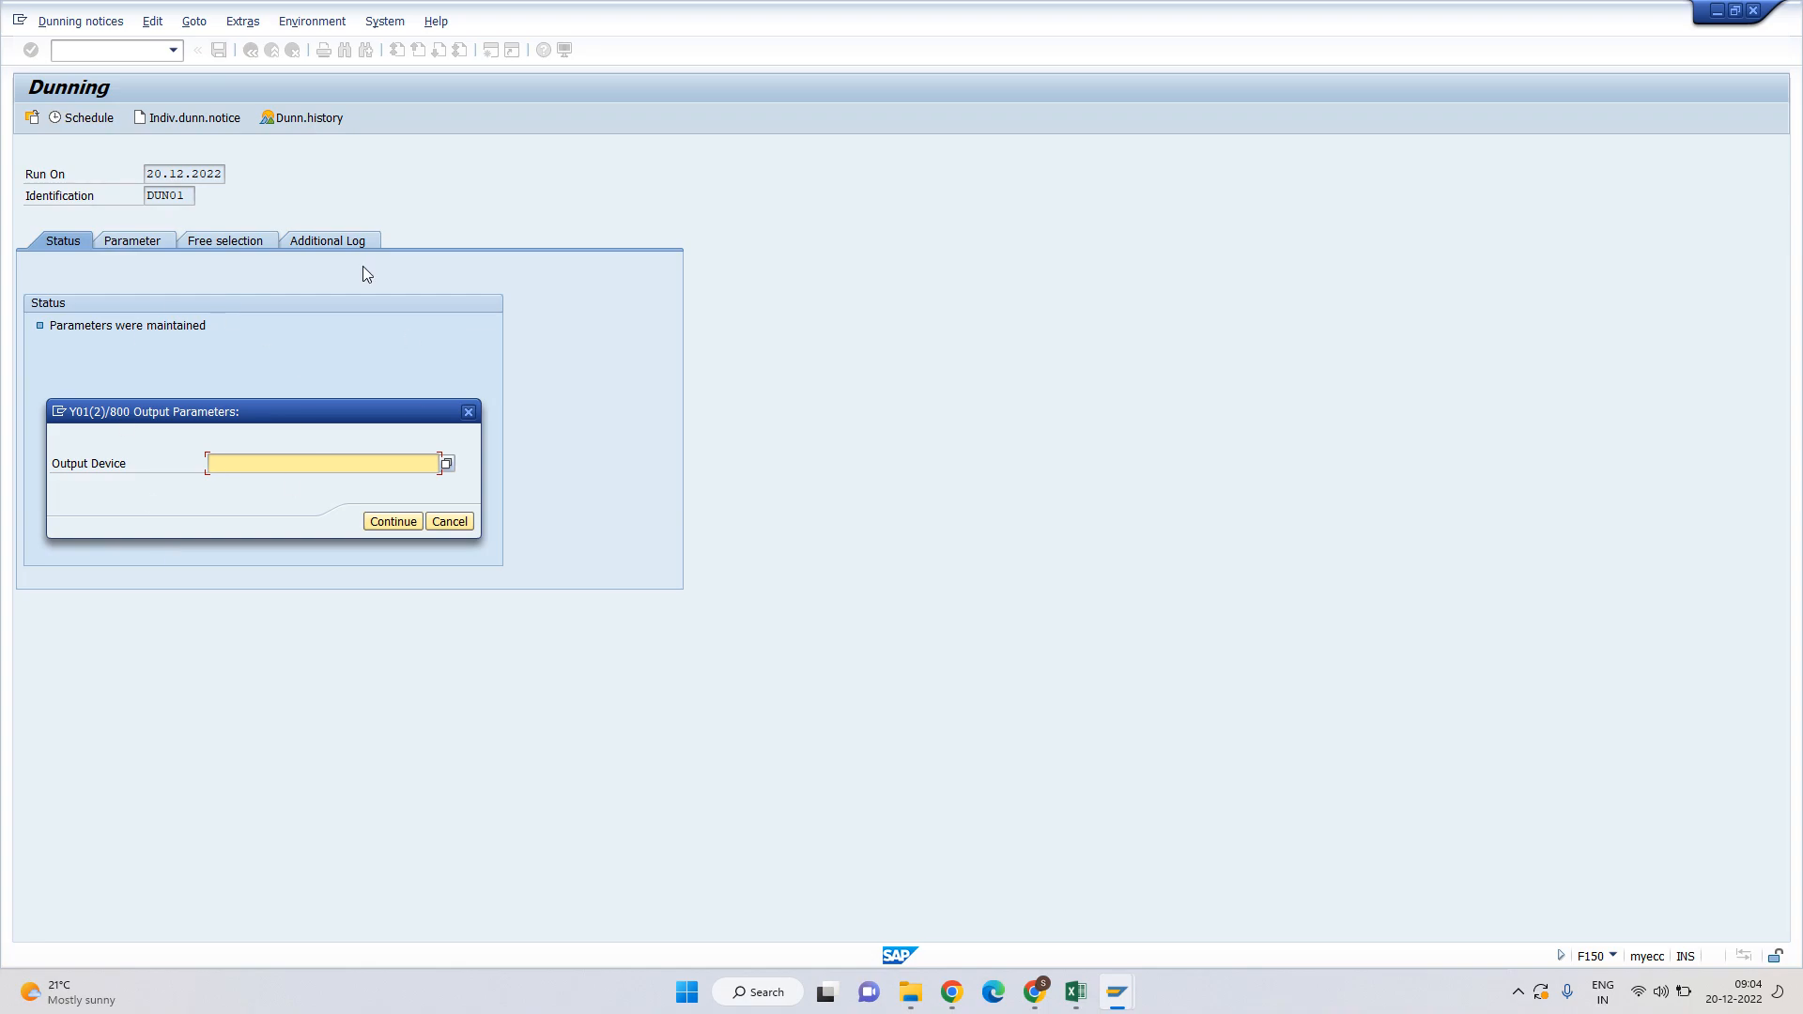
text(LP01)
drag(308, 418, 483, 368)
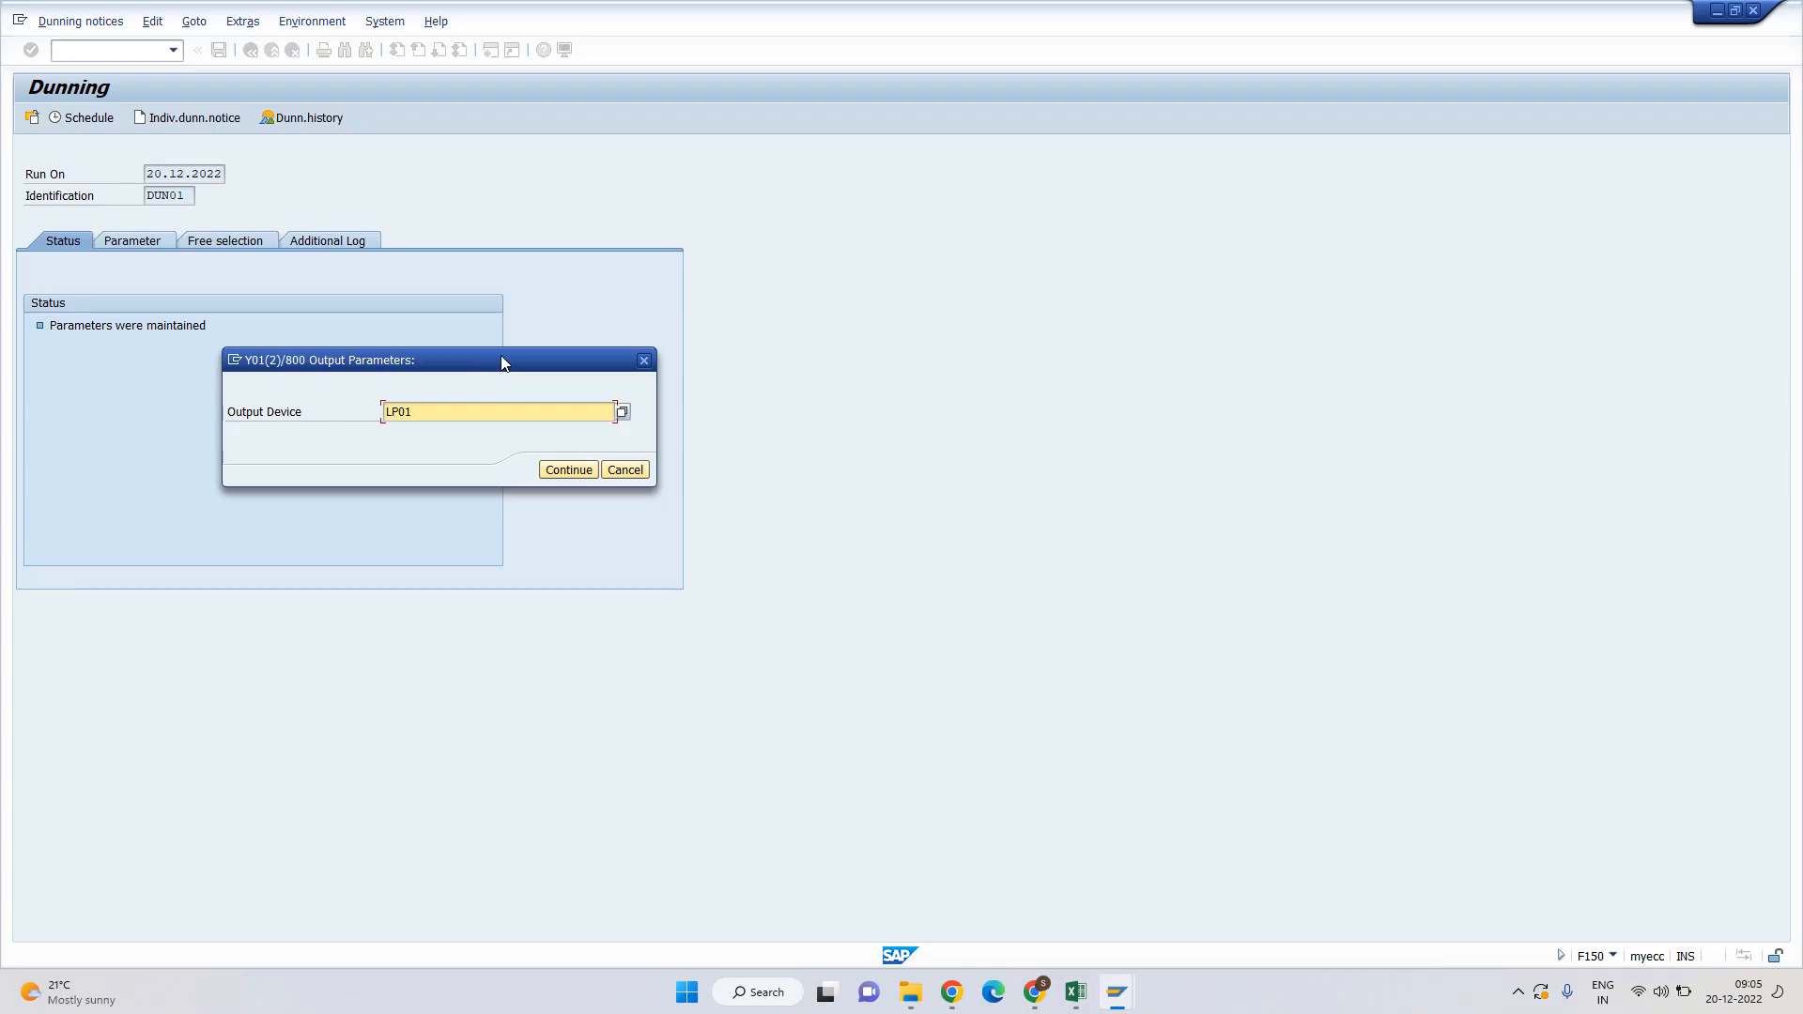
drag(497, 368, 355, 365)
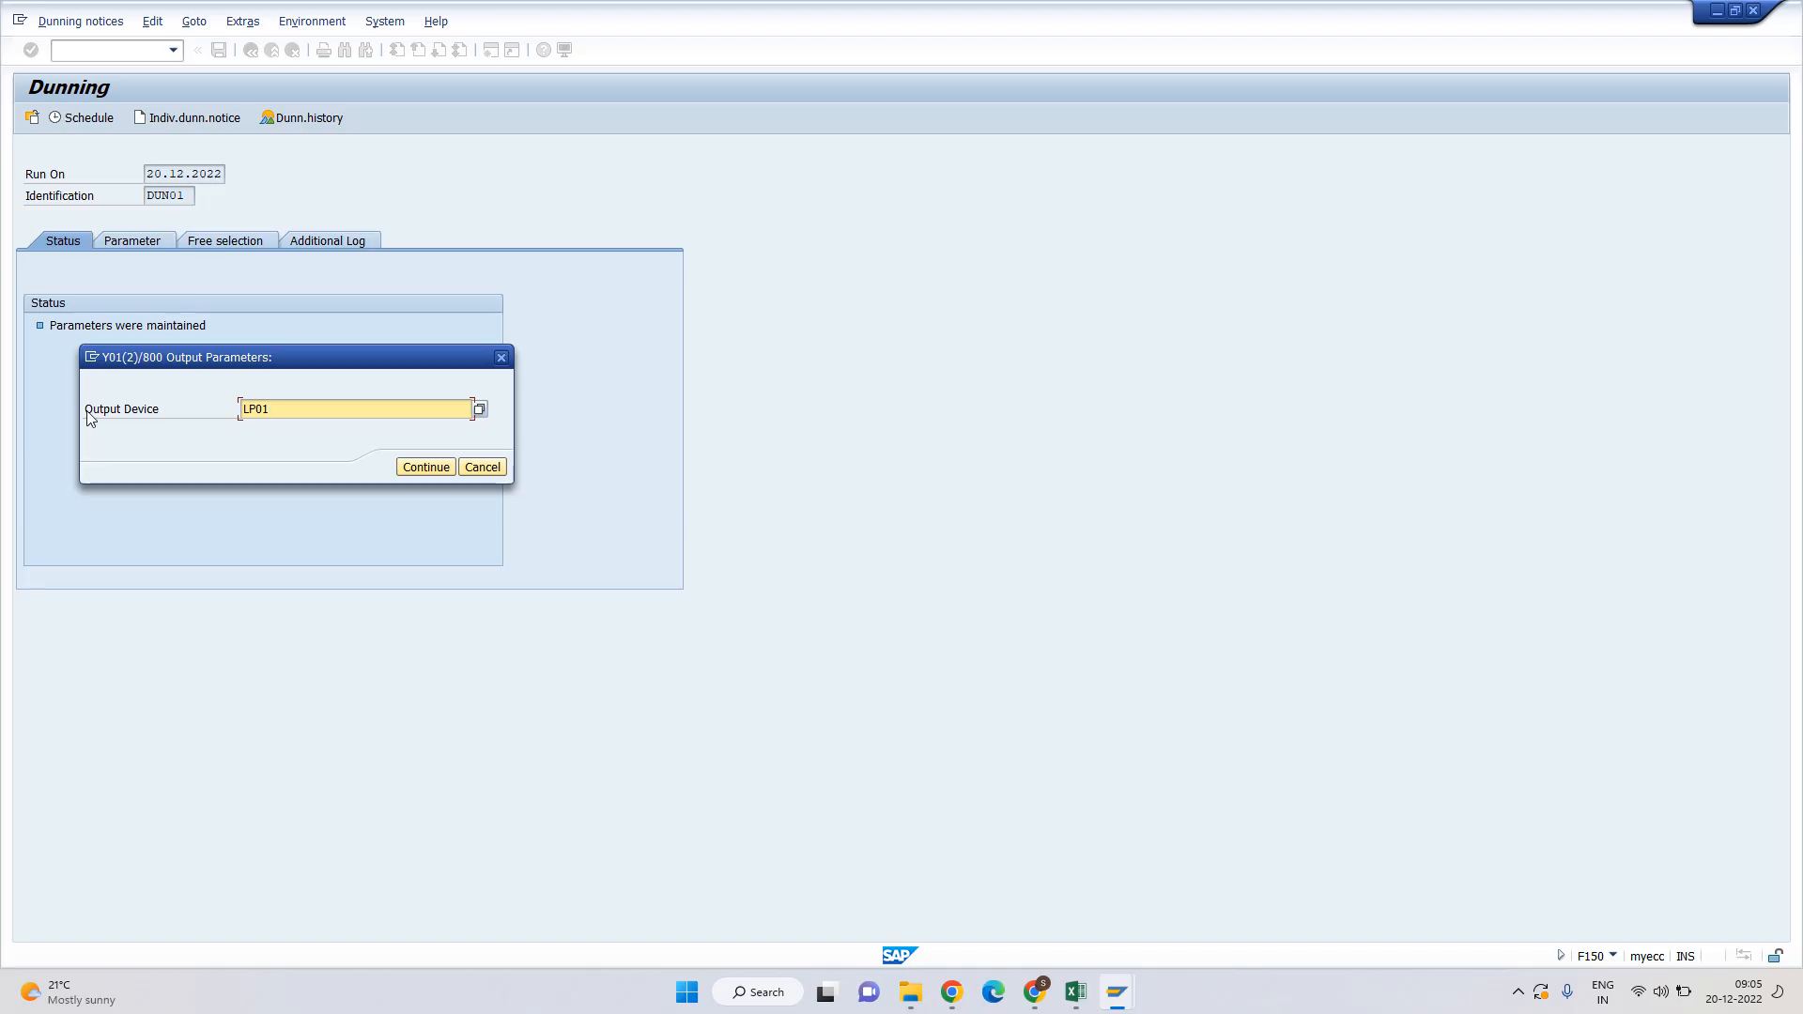
drag(84, 408, 171, 418)
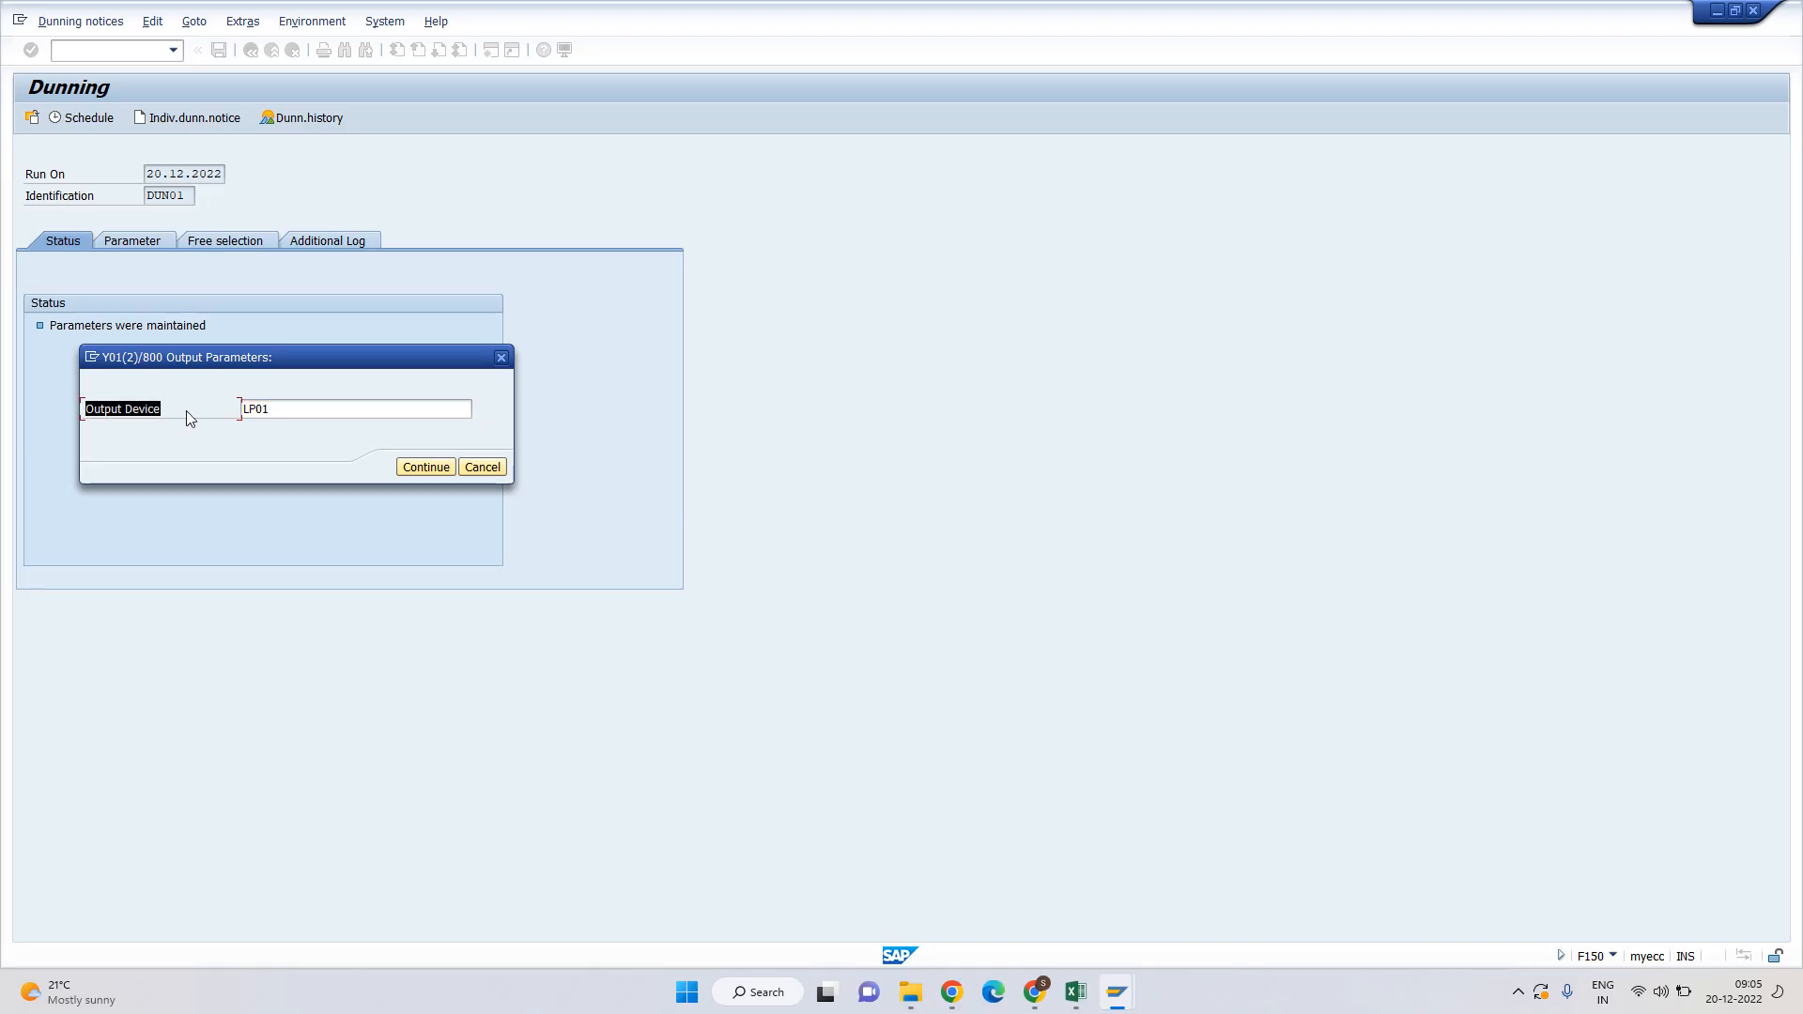
click(191, 418)
drag(91, 409, 174, 417)
click(270, 407)
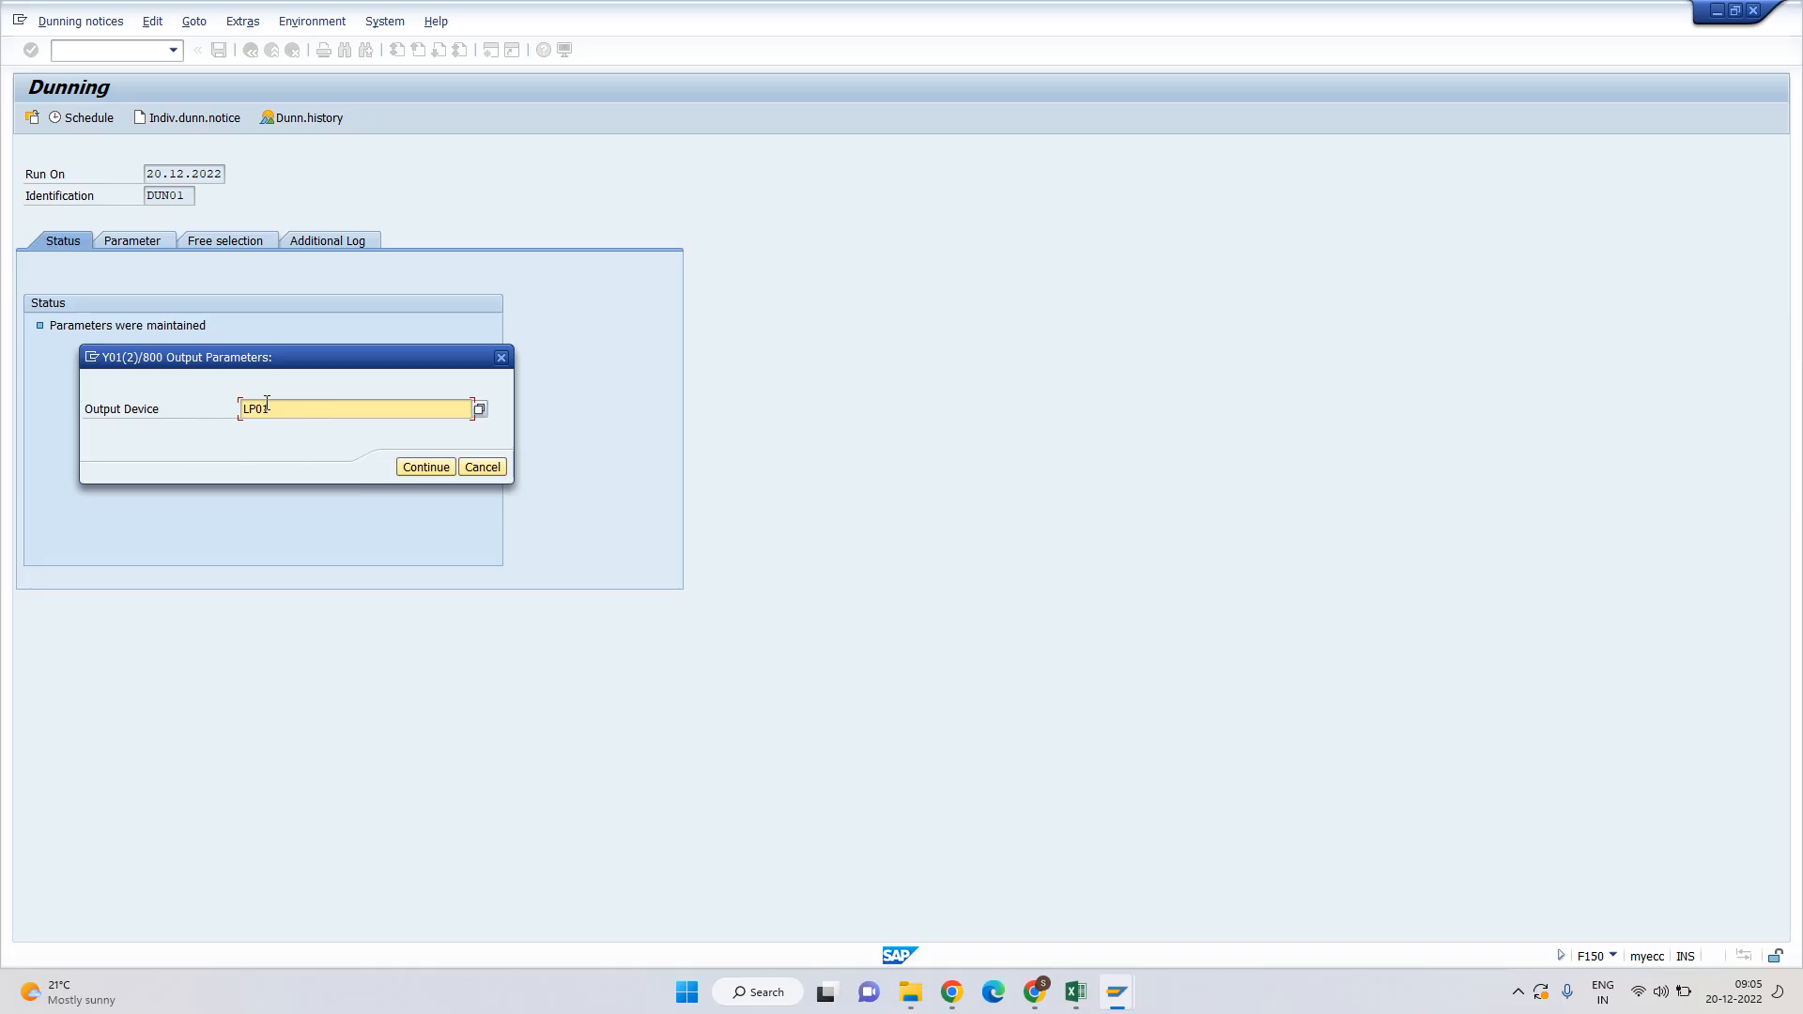
click(427, 468)
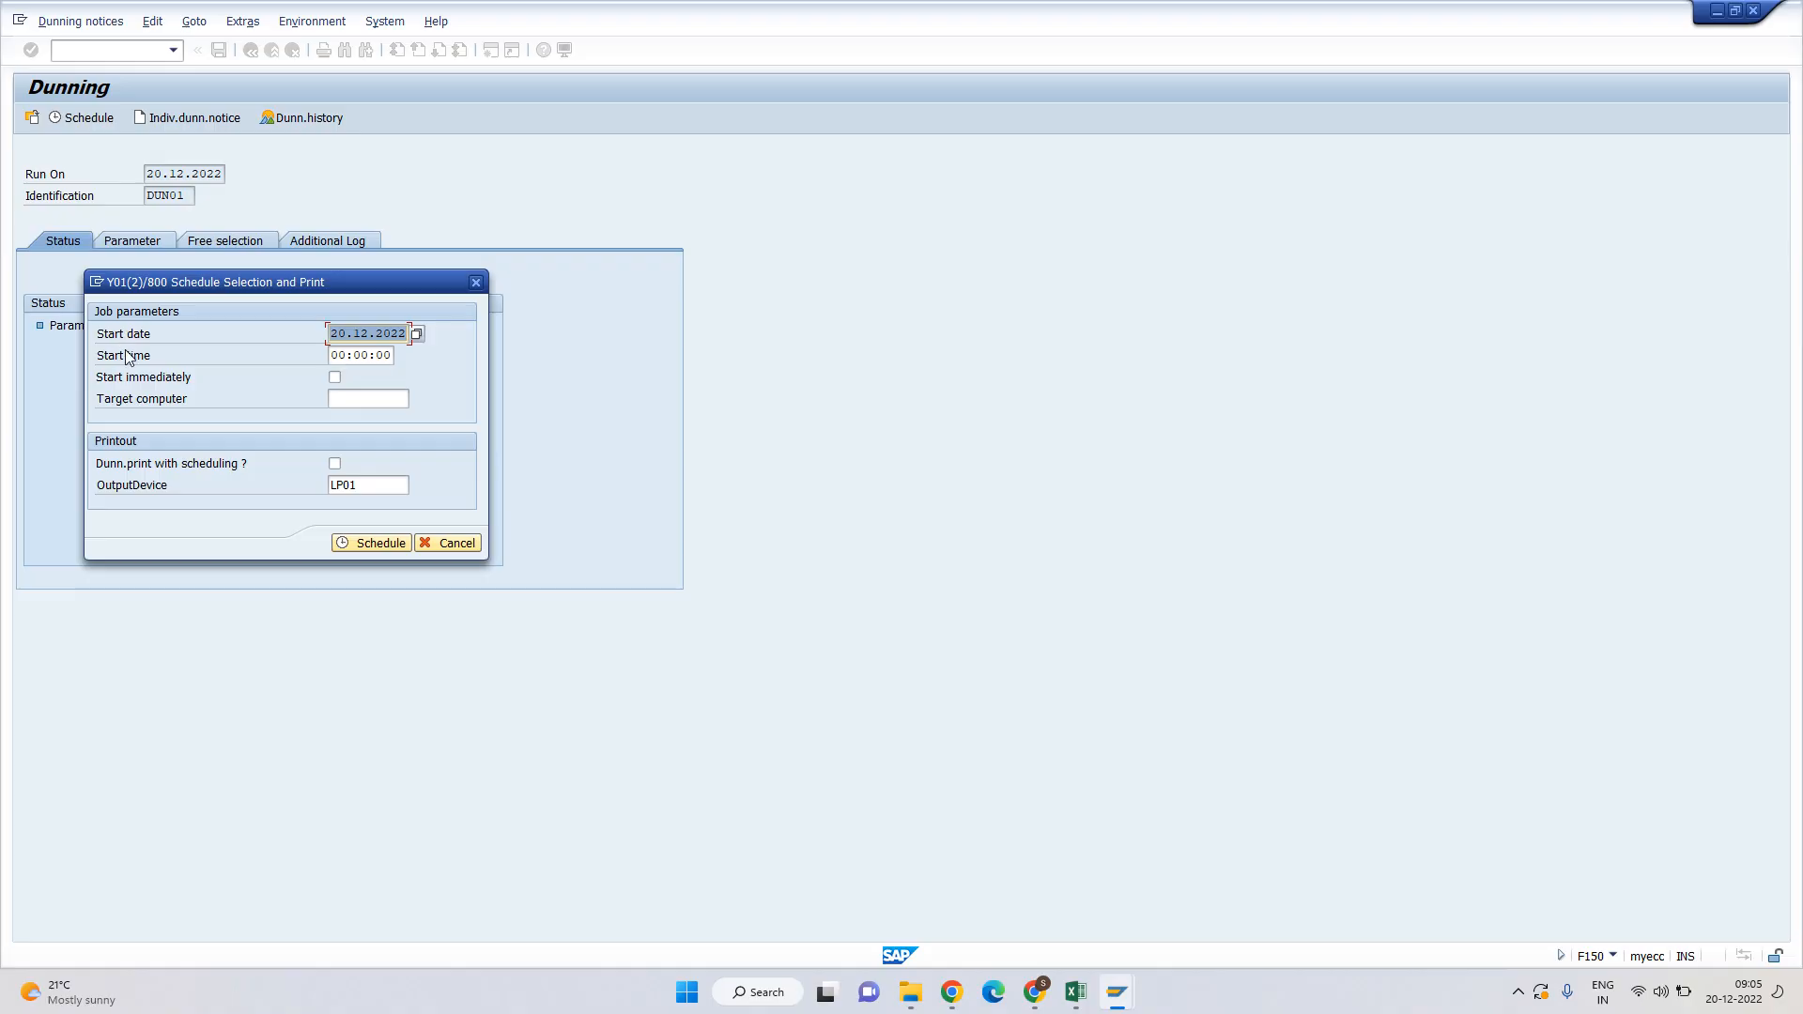
Run the DUN01 selection immediately, confirm 0 dunning notices were generated, then switch to Excel.
click(335, 378)
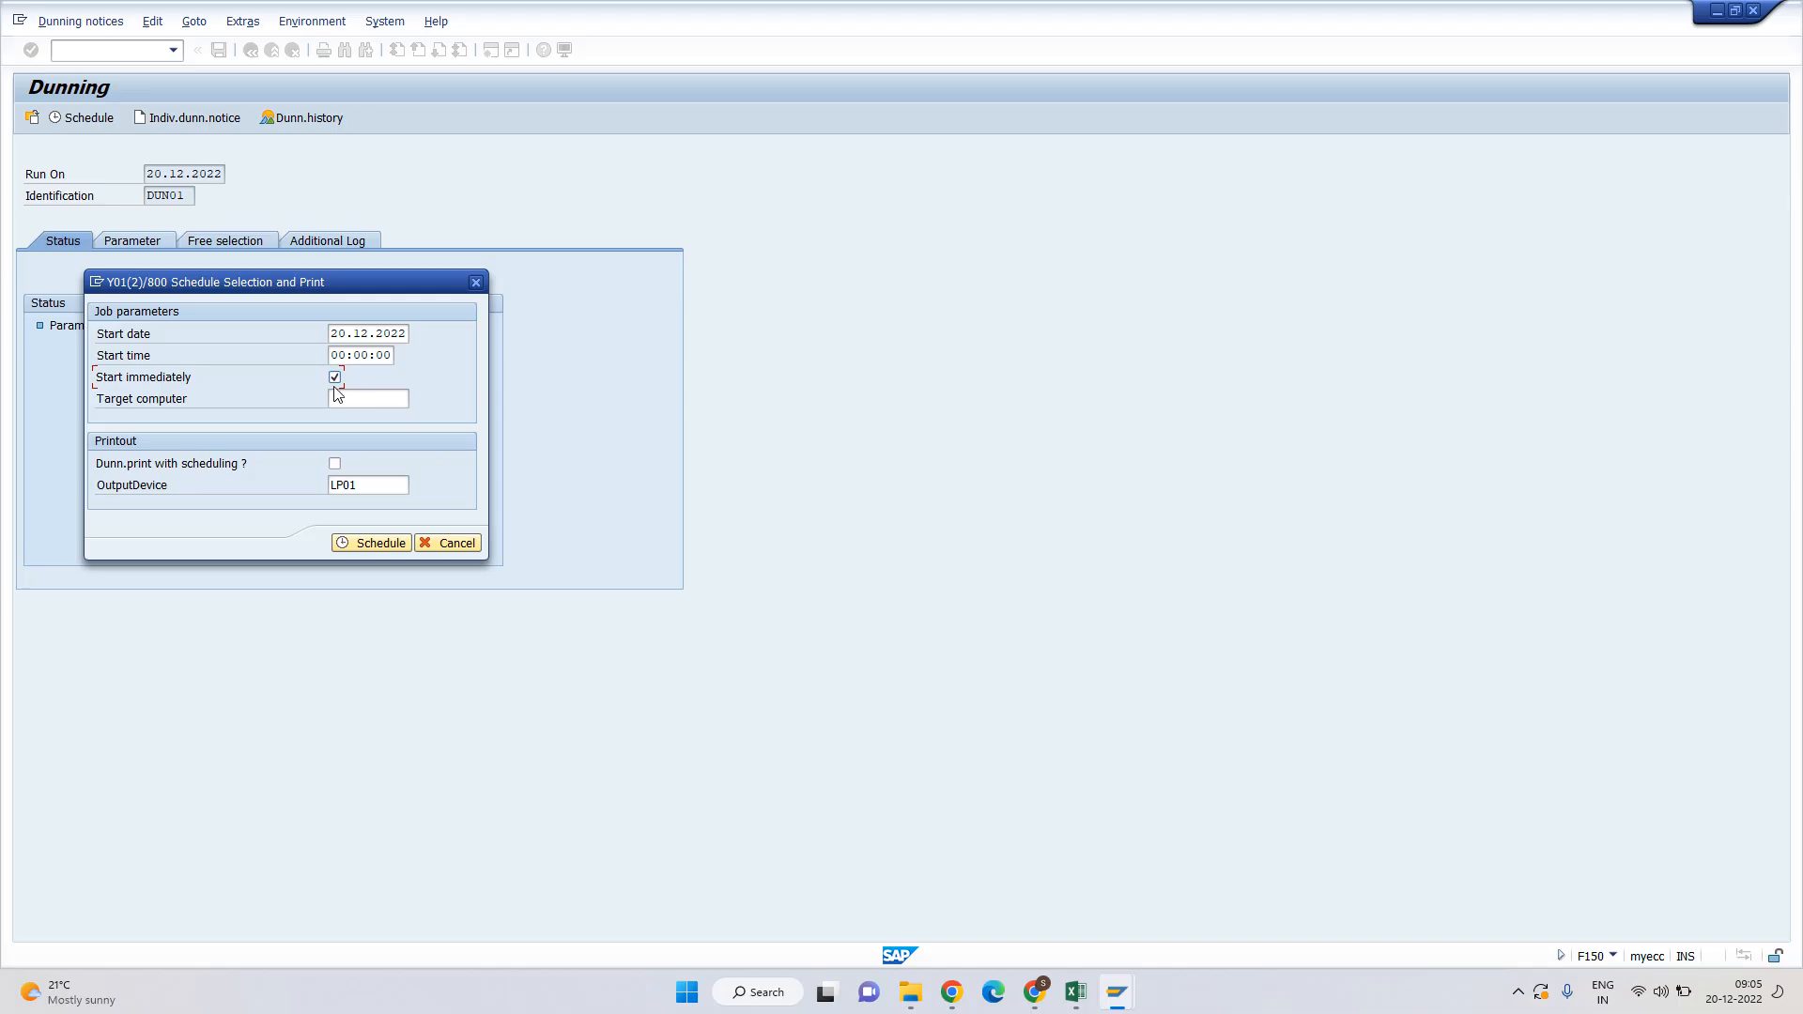
click(368, 543)
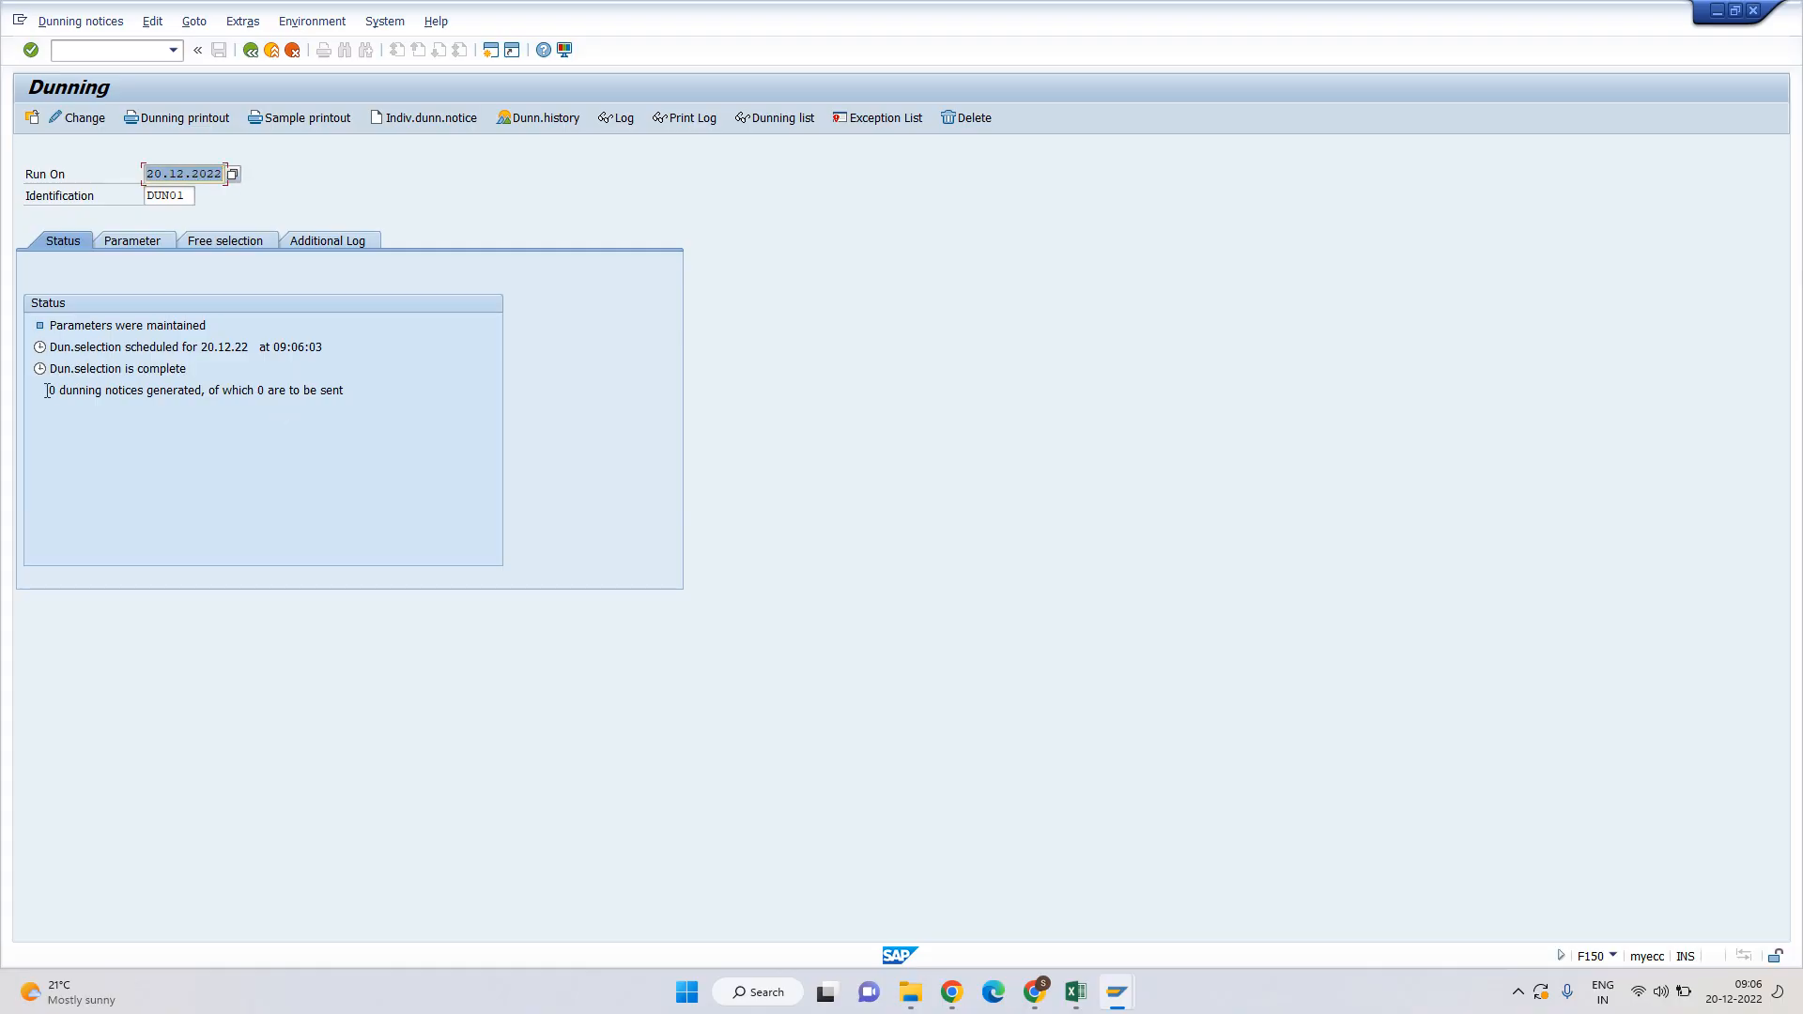
click(242, 388)
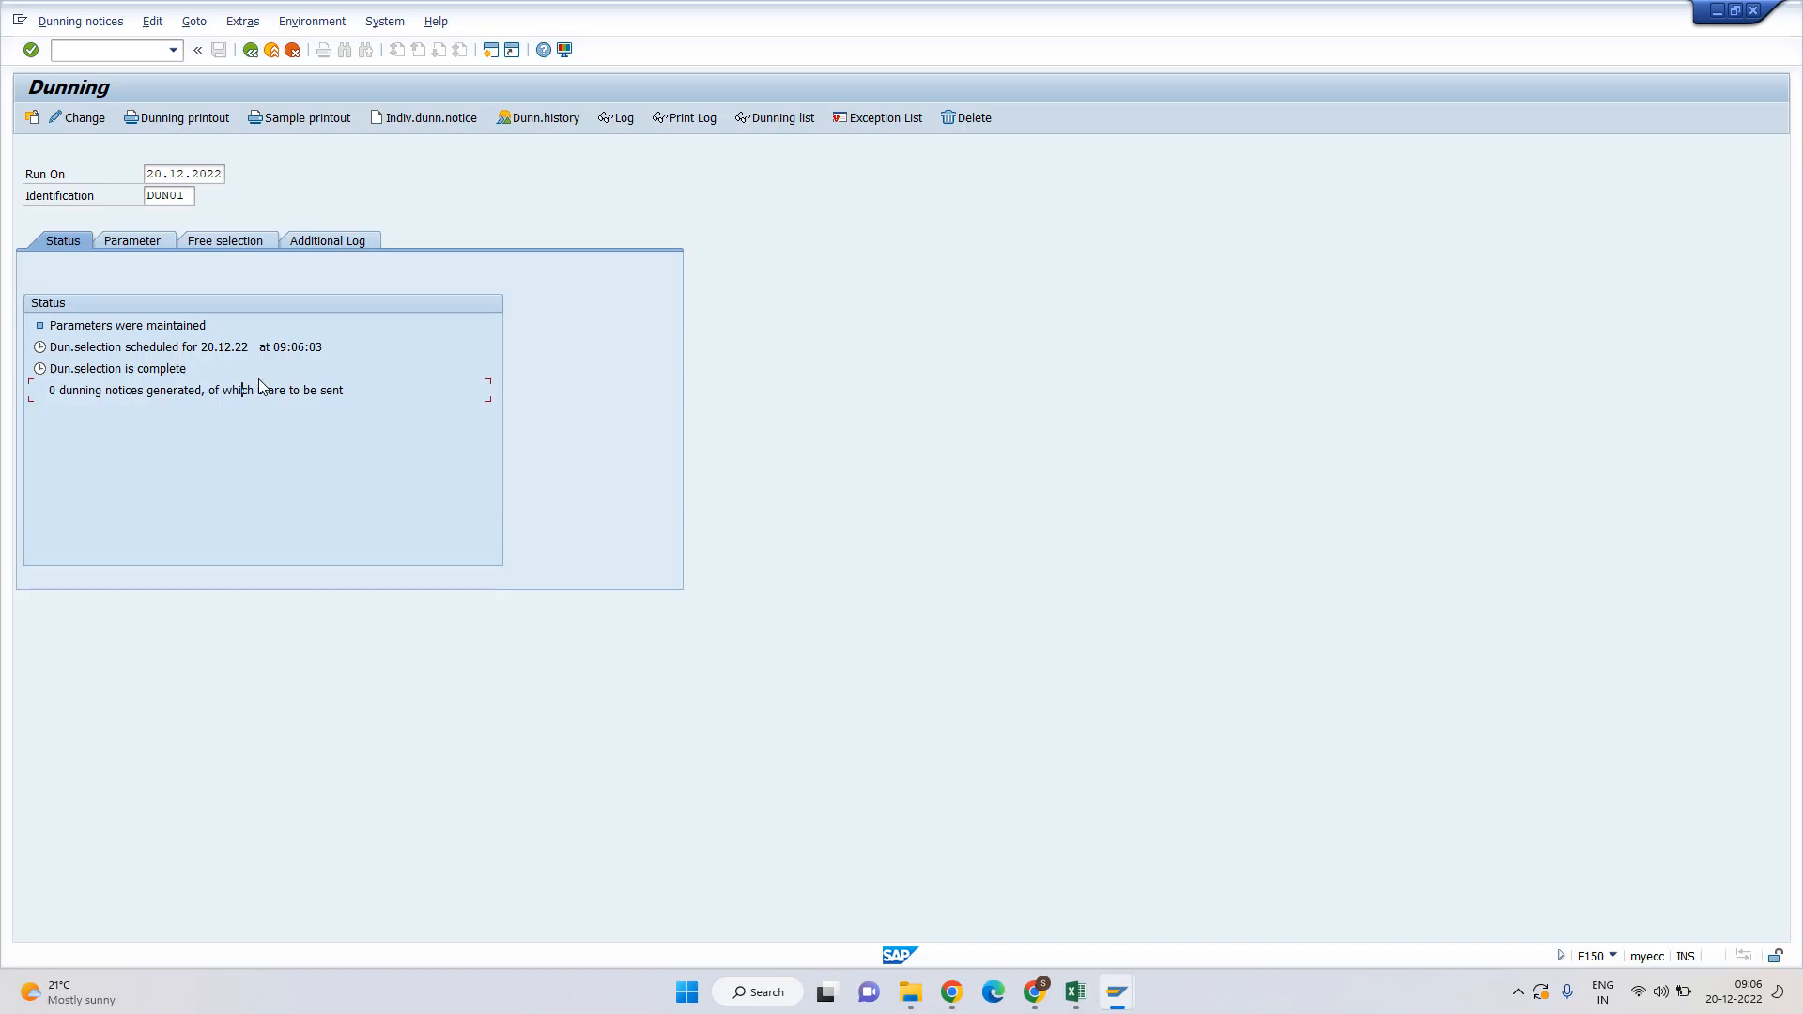
click(1074, 995)
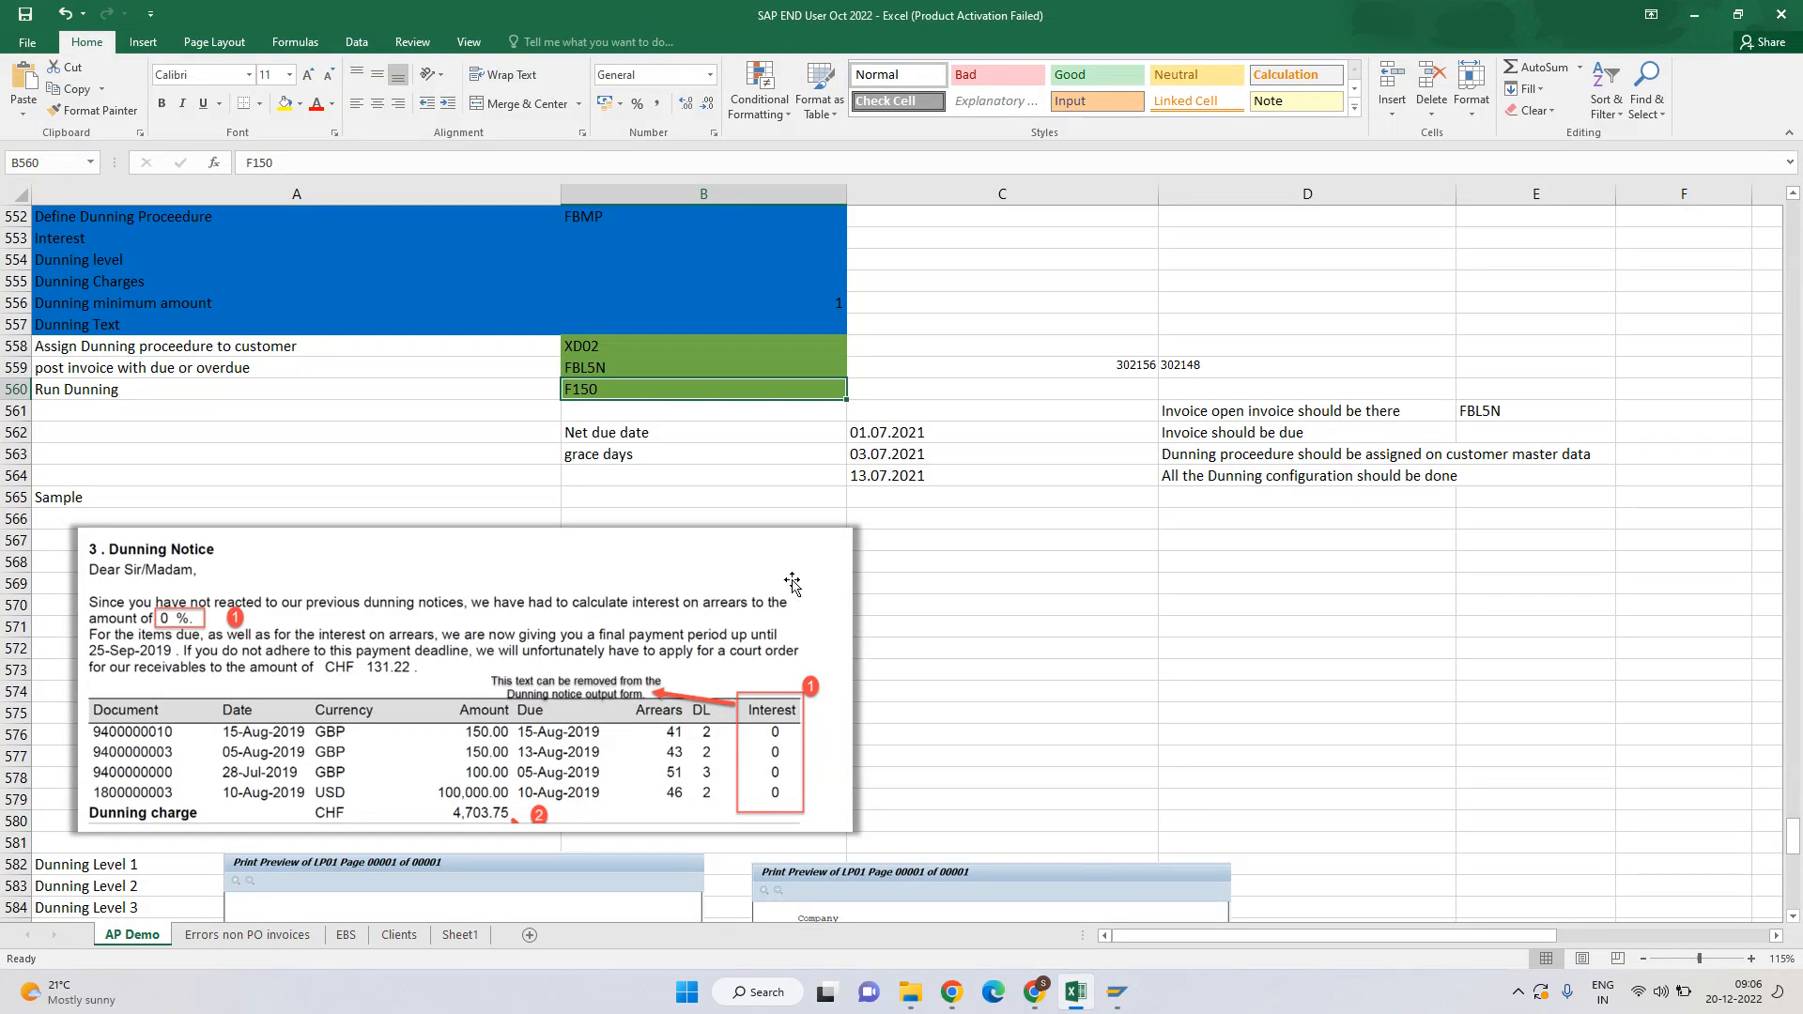
Read the dunning prerequisite notes in D561–D564, then minimize the workbook.
click(1215, 416)
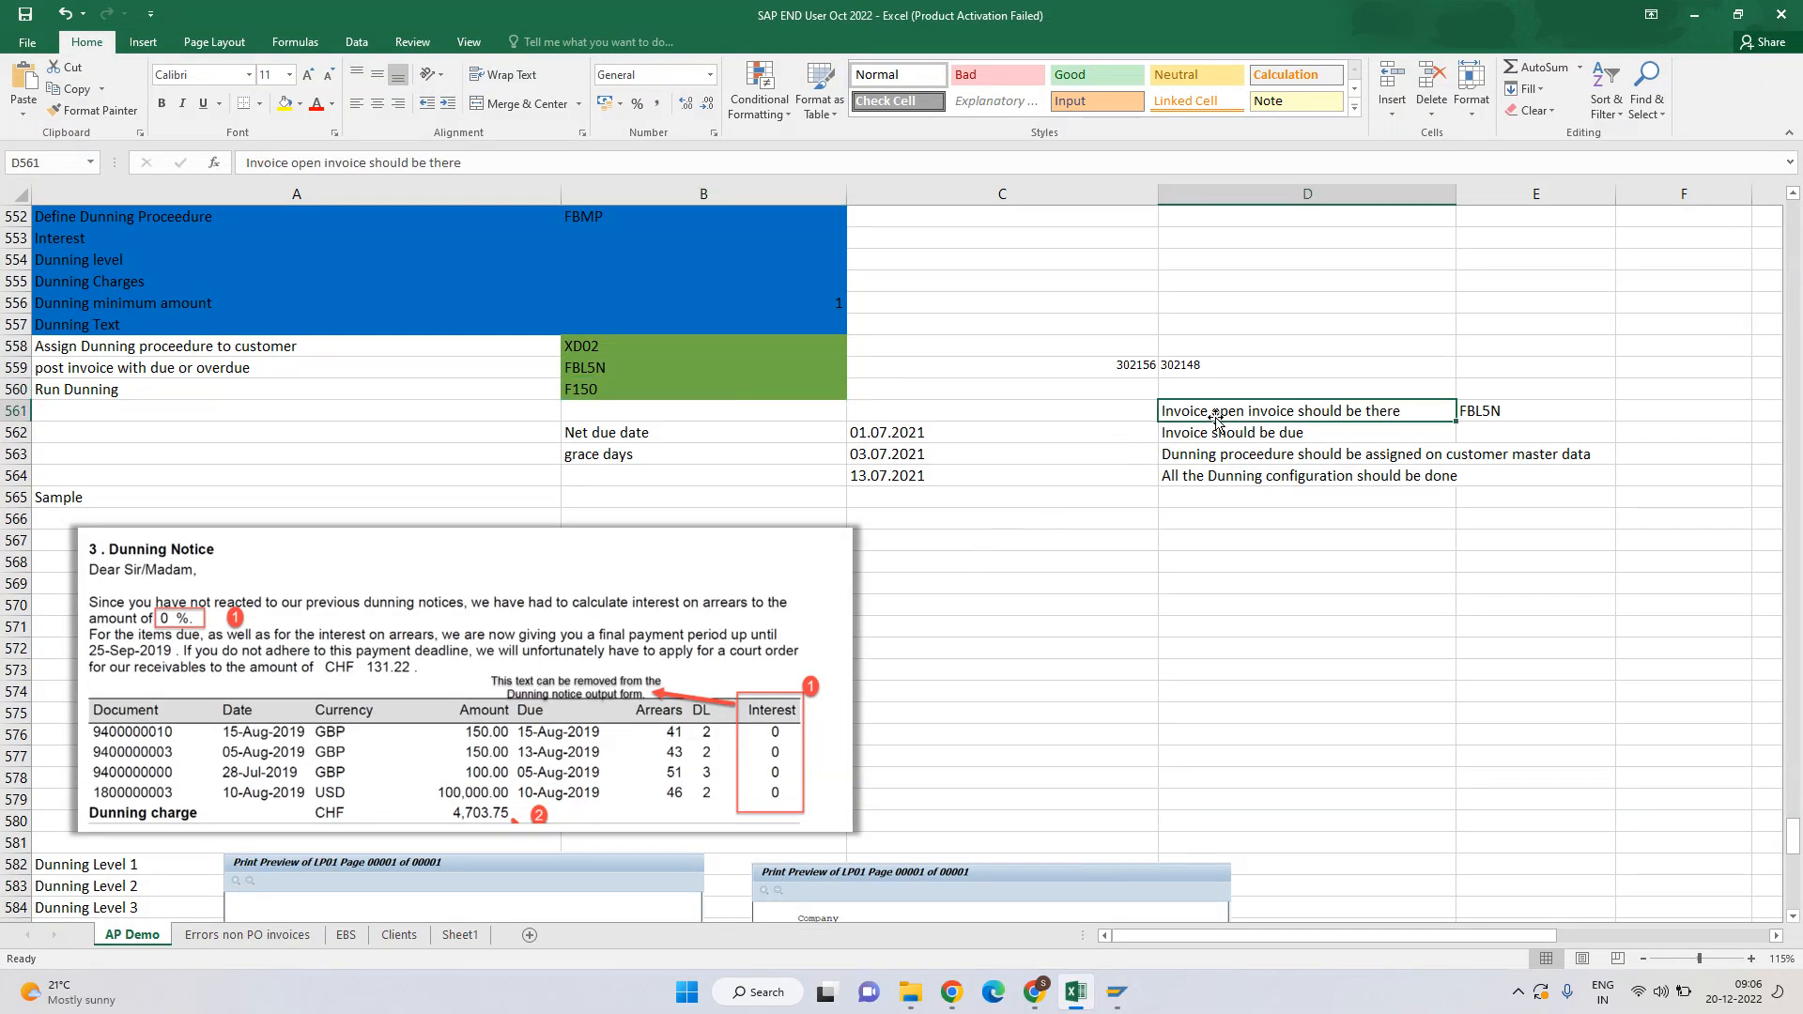
click(1185, 431)
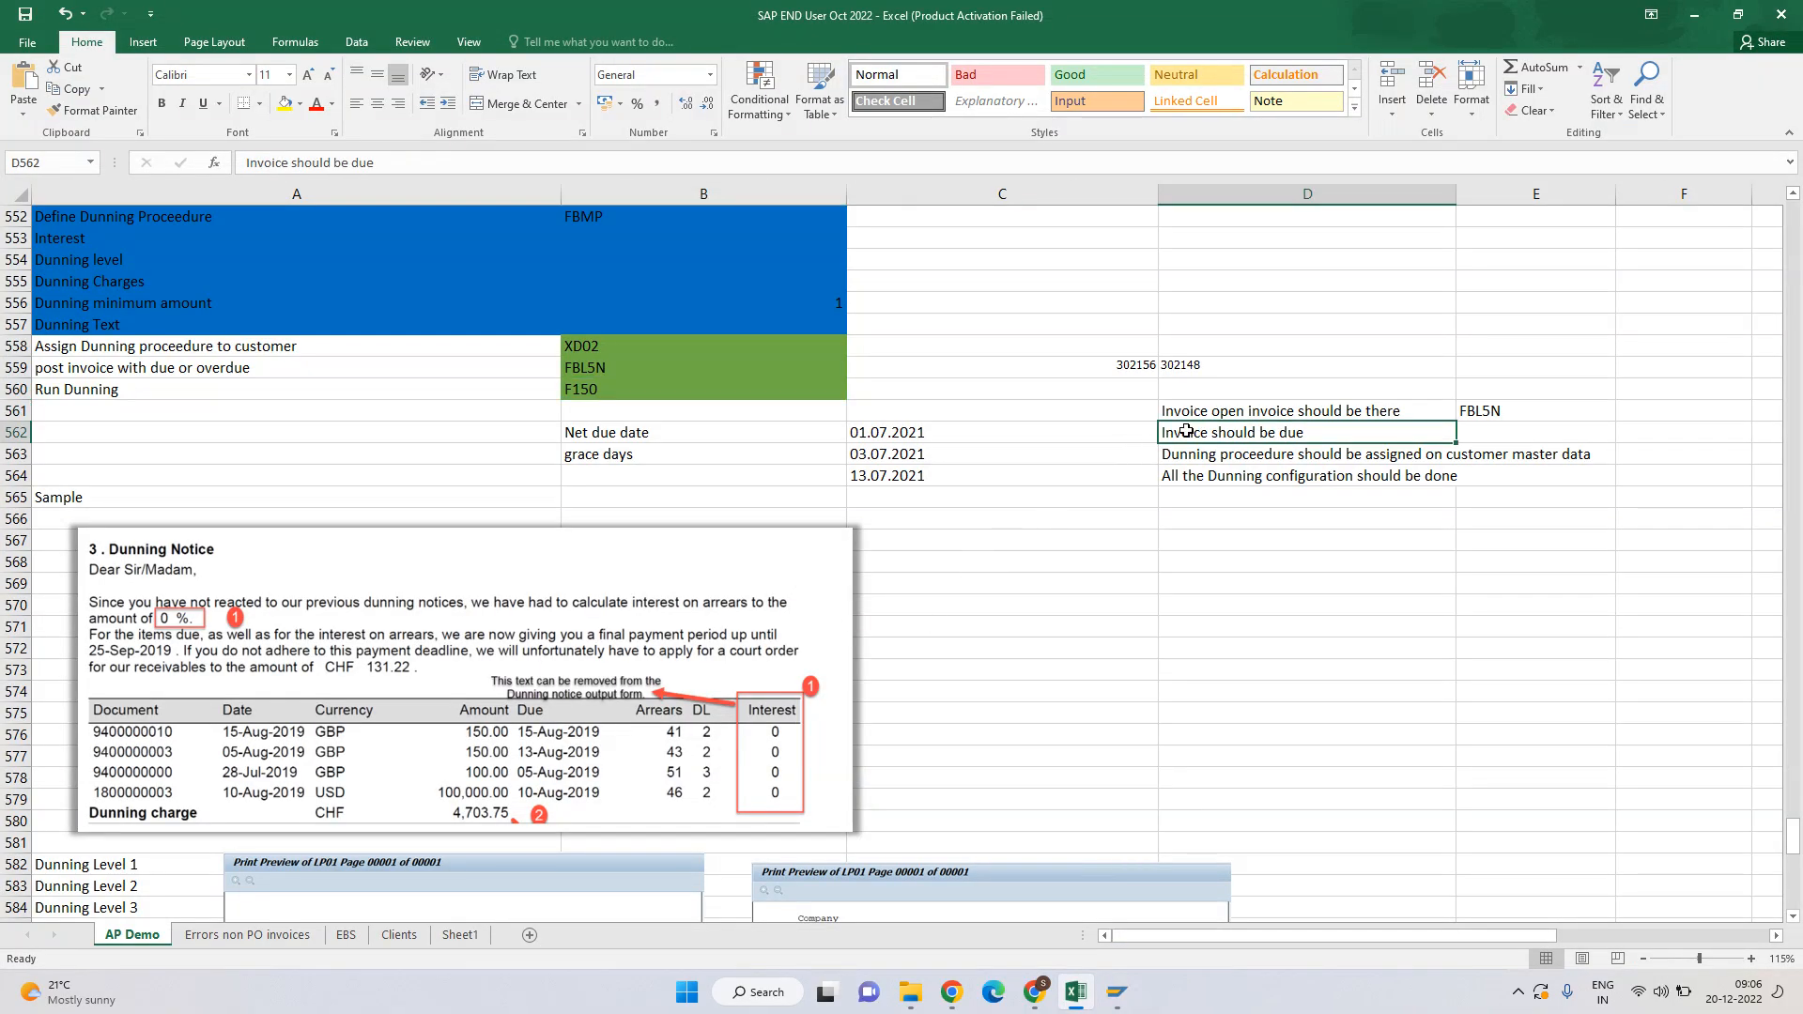
click(1230, 456)
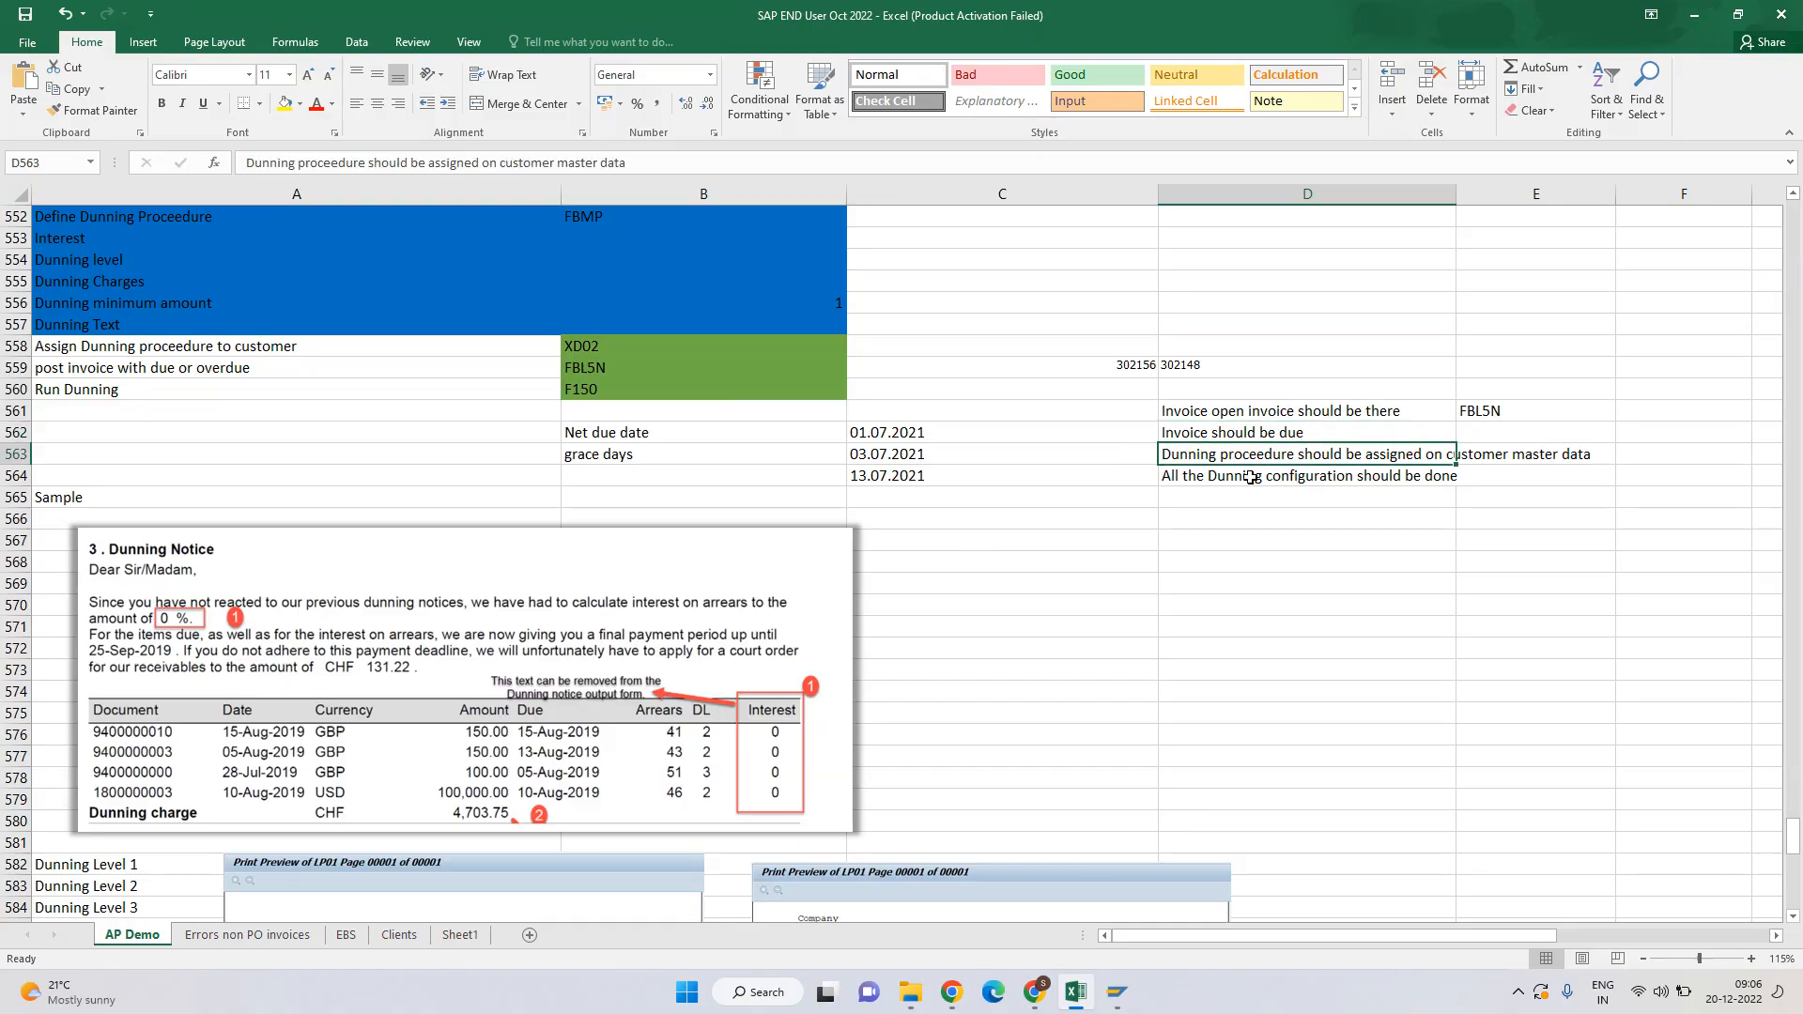
click(1254, 478)
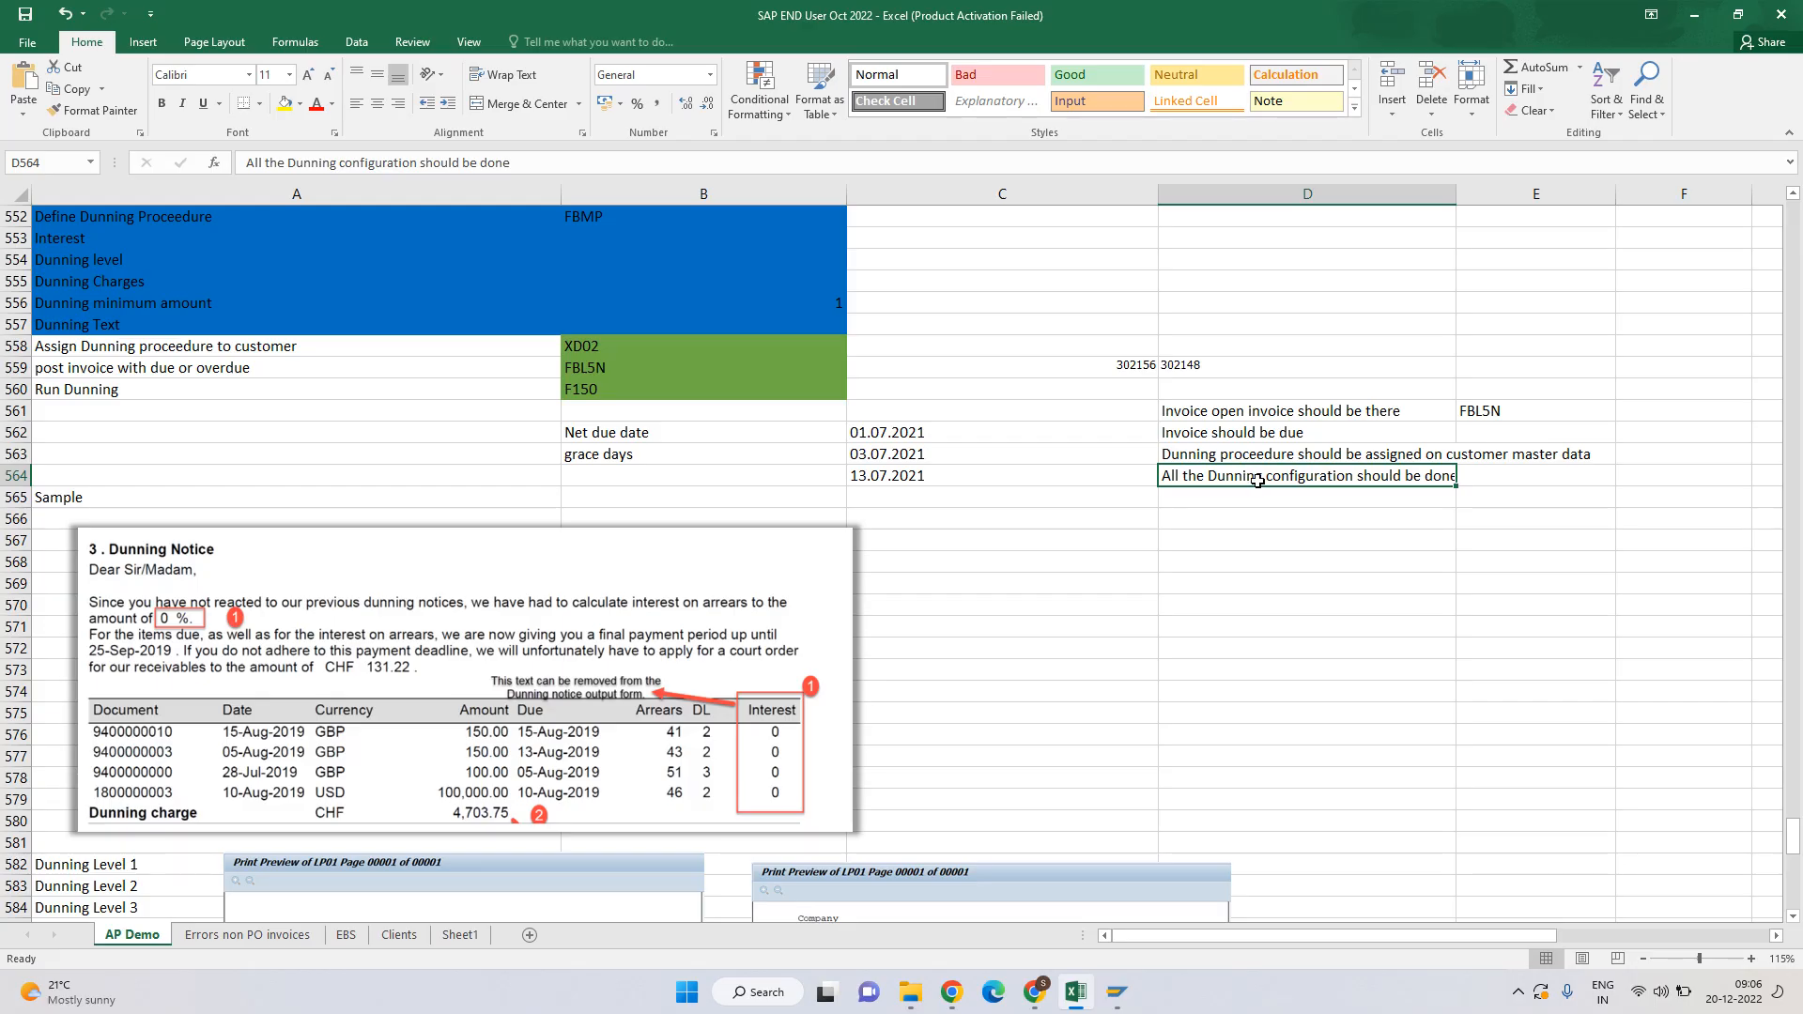
click(1224, 417)
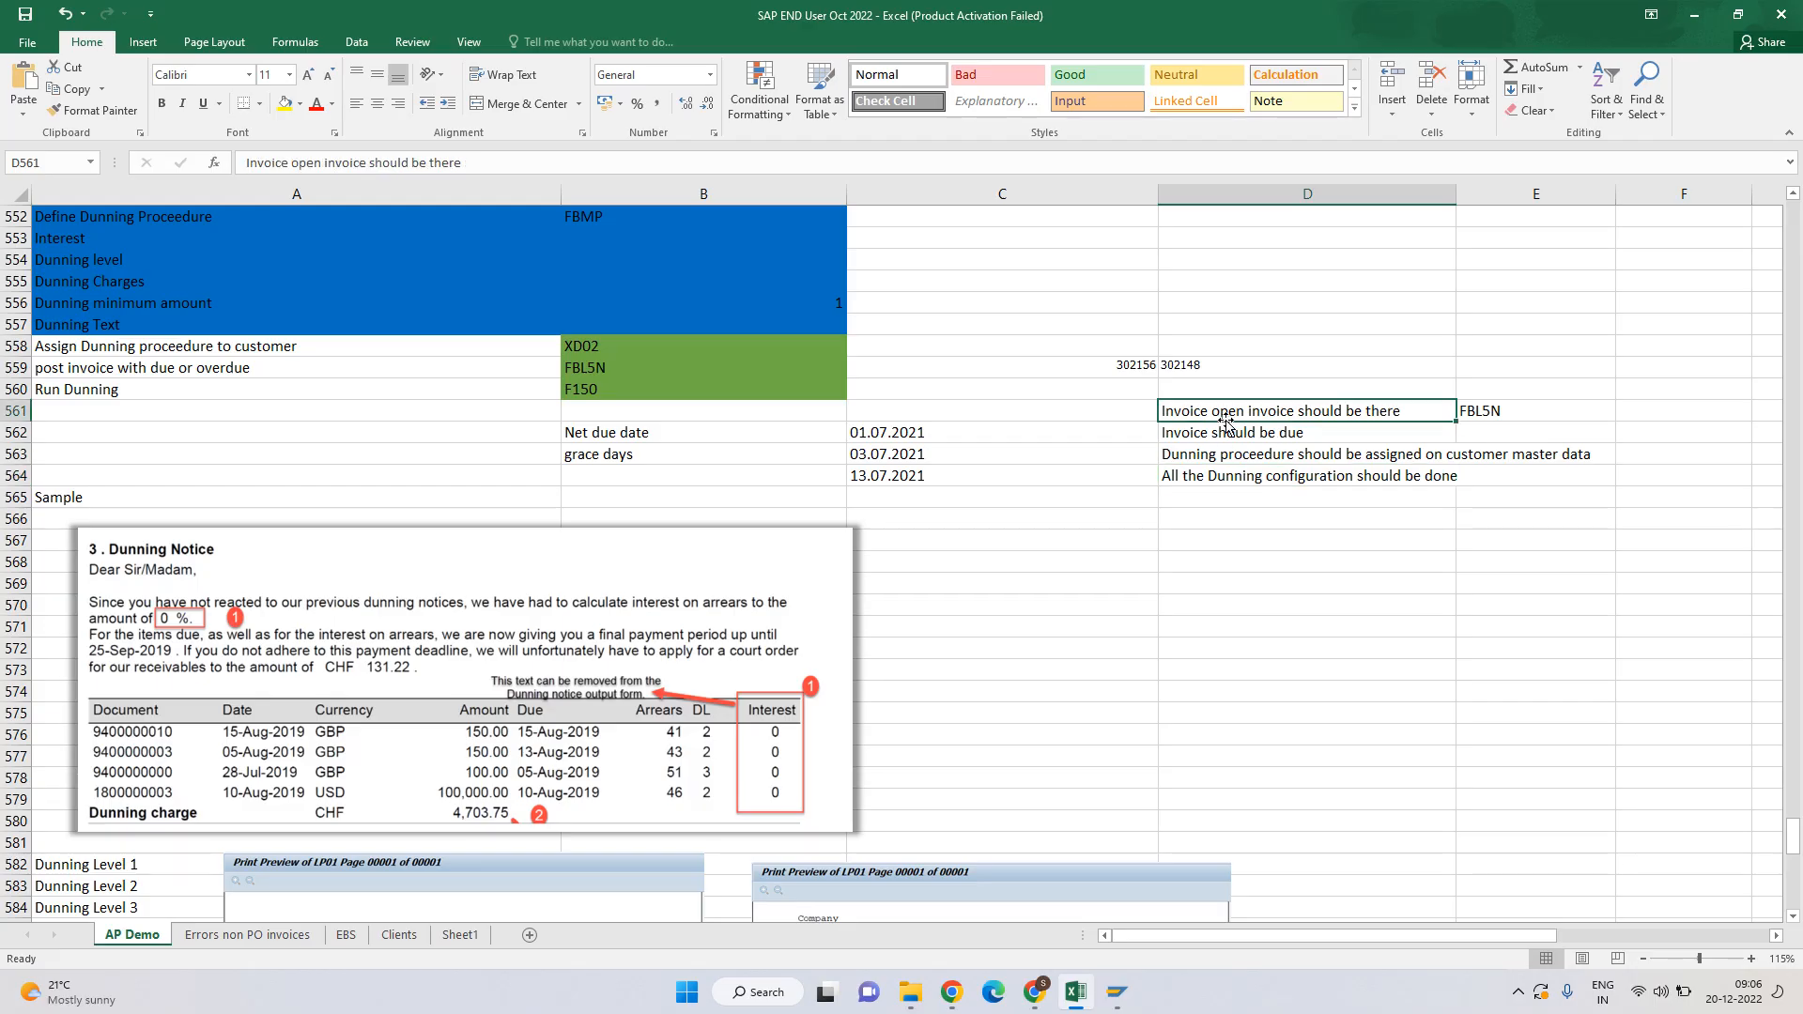
click(1693, 15)
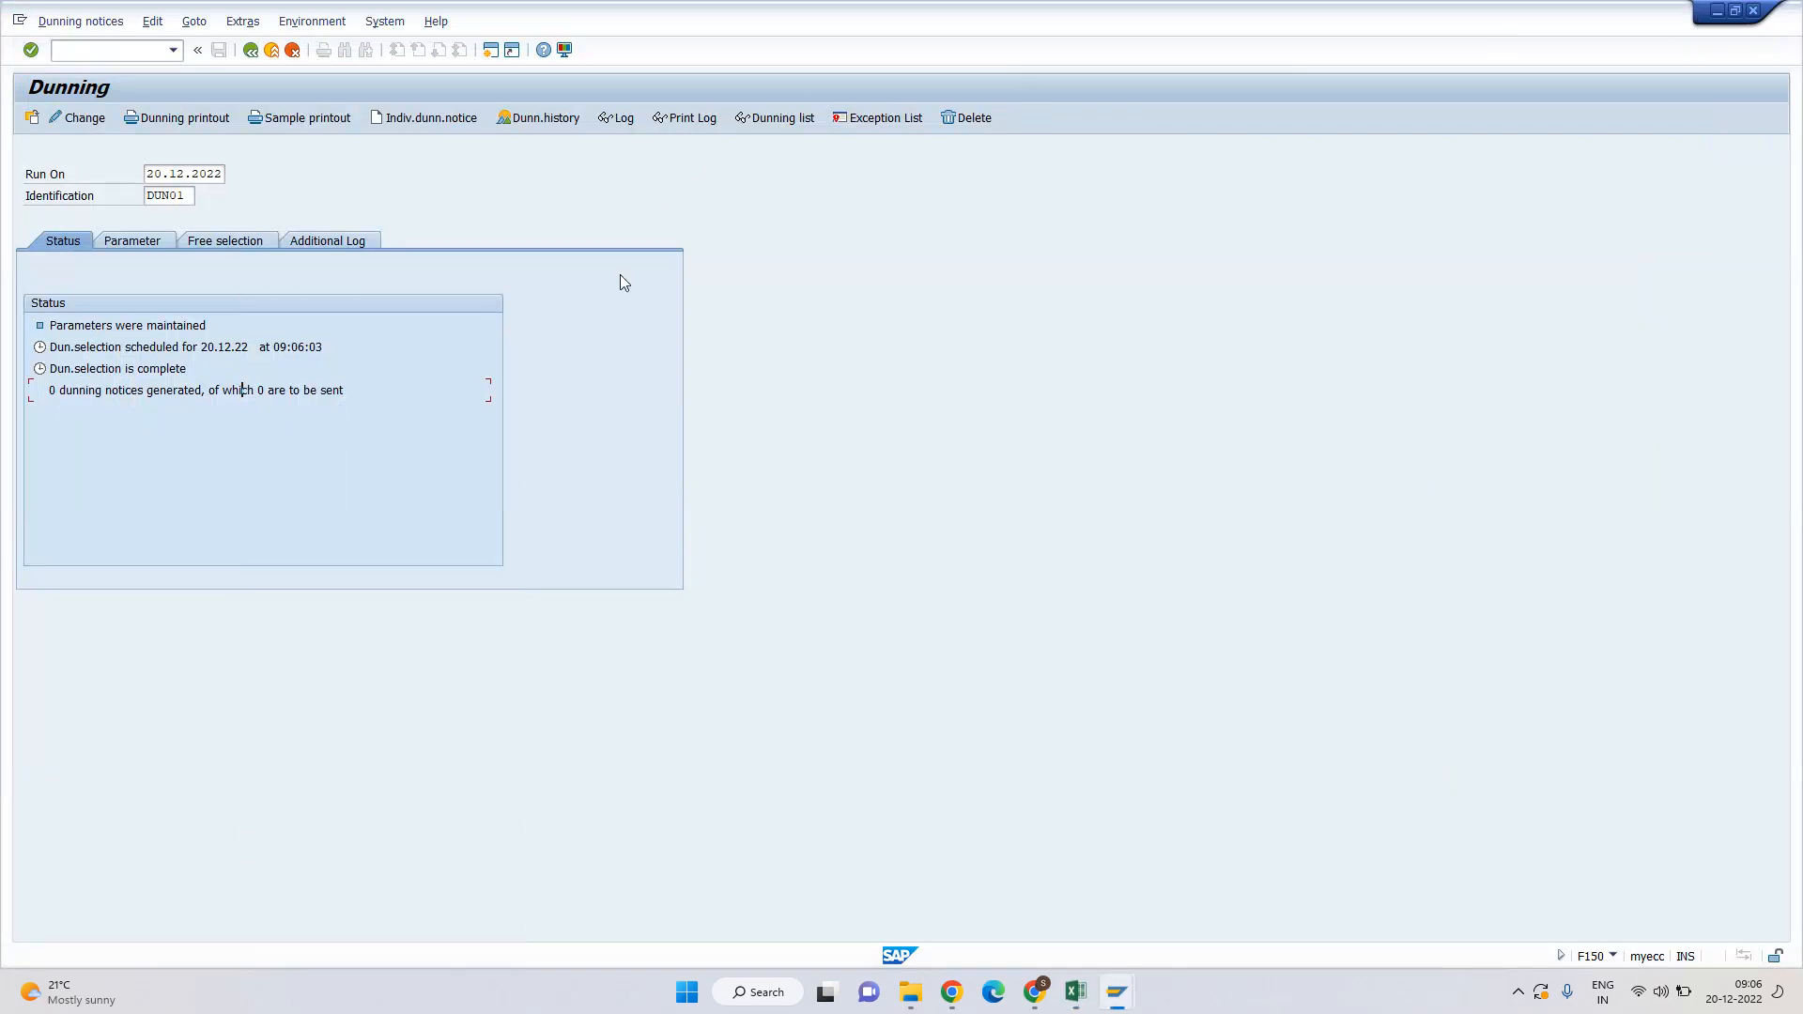
Check the net due dates and assignment of the customer line items.
click(1117, 992)
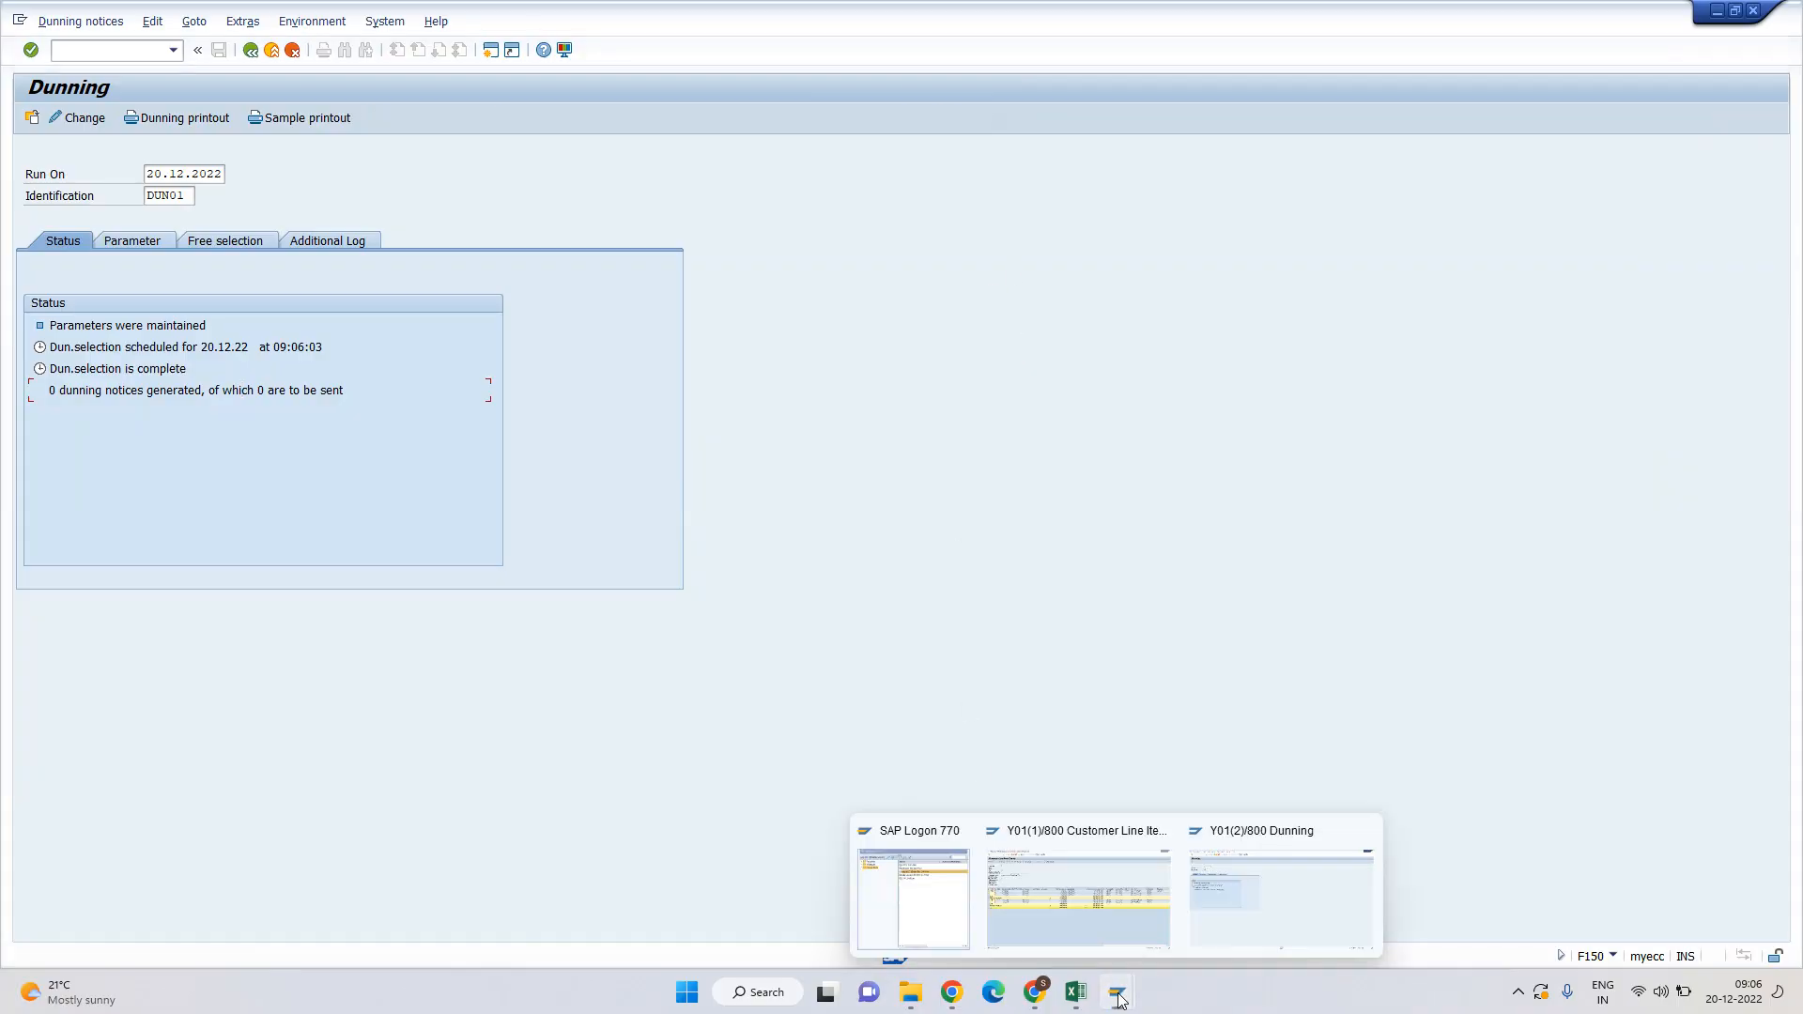
click(1168, 909)
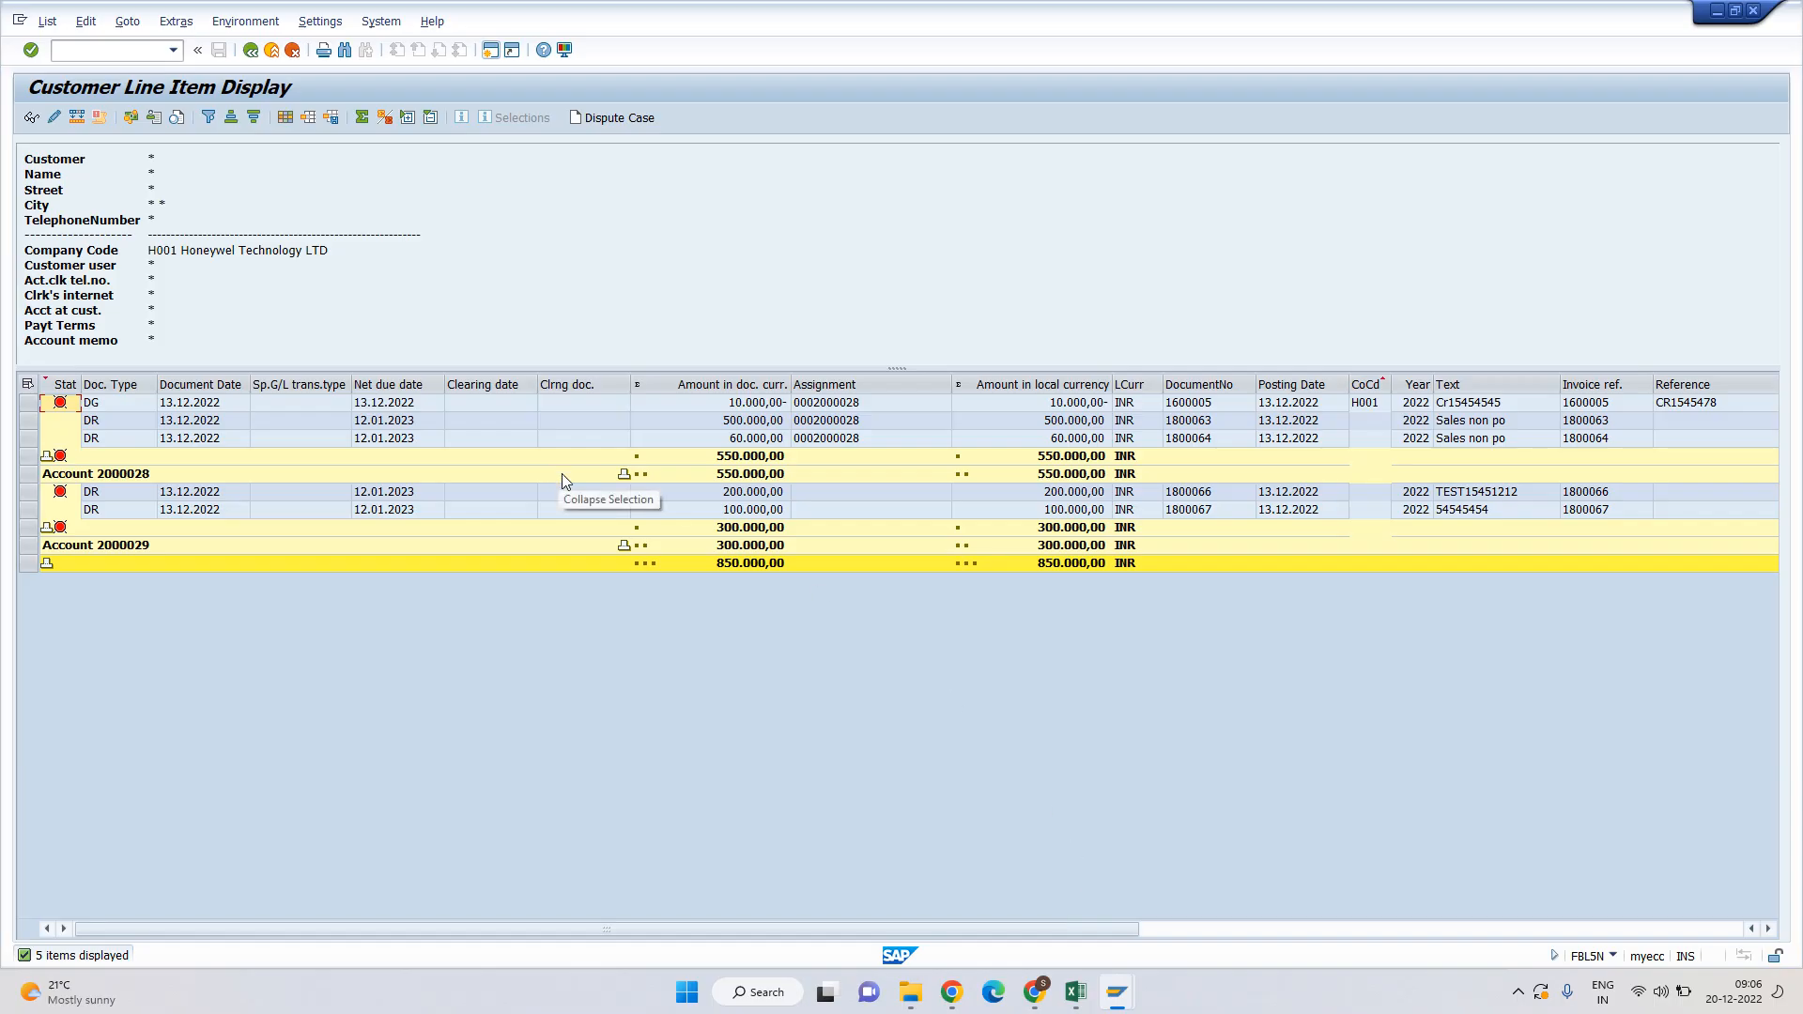
click(384, 404)
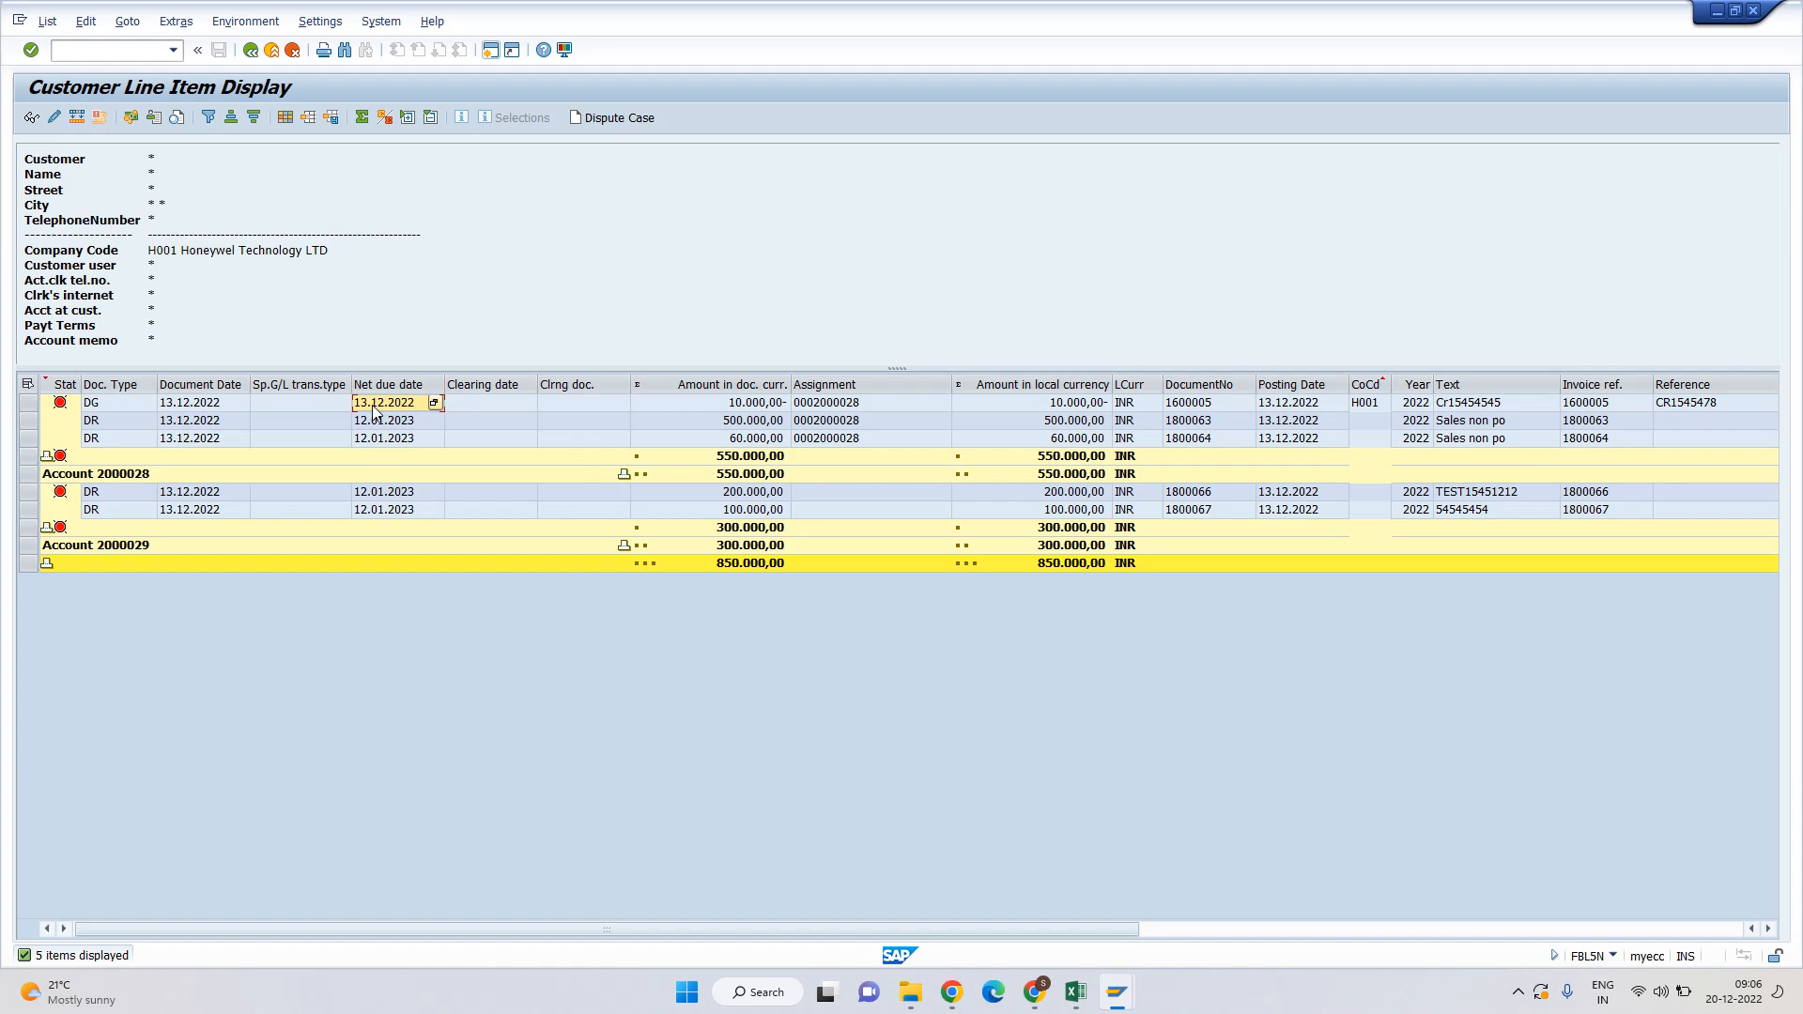
click(845, 403)
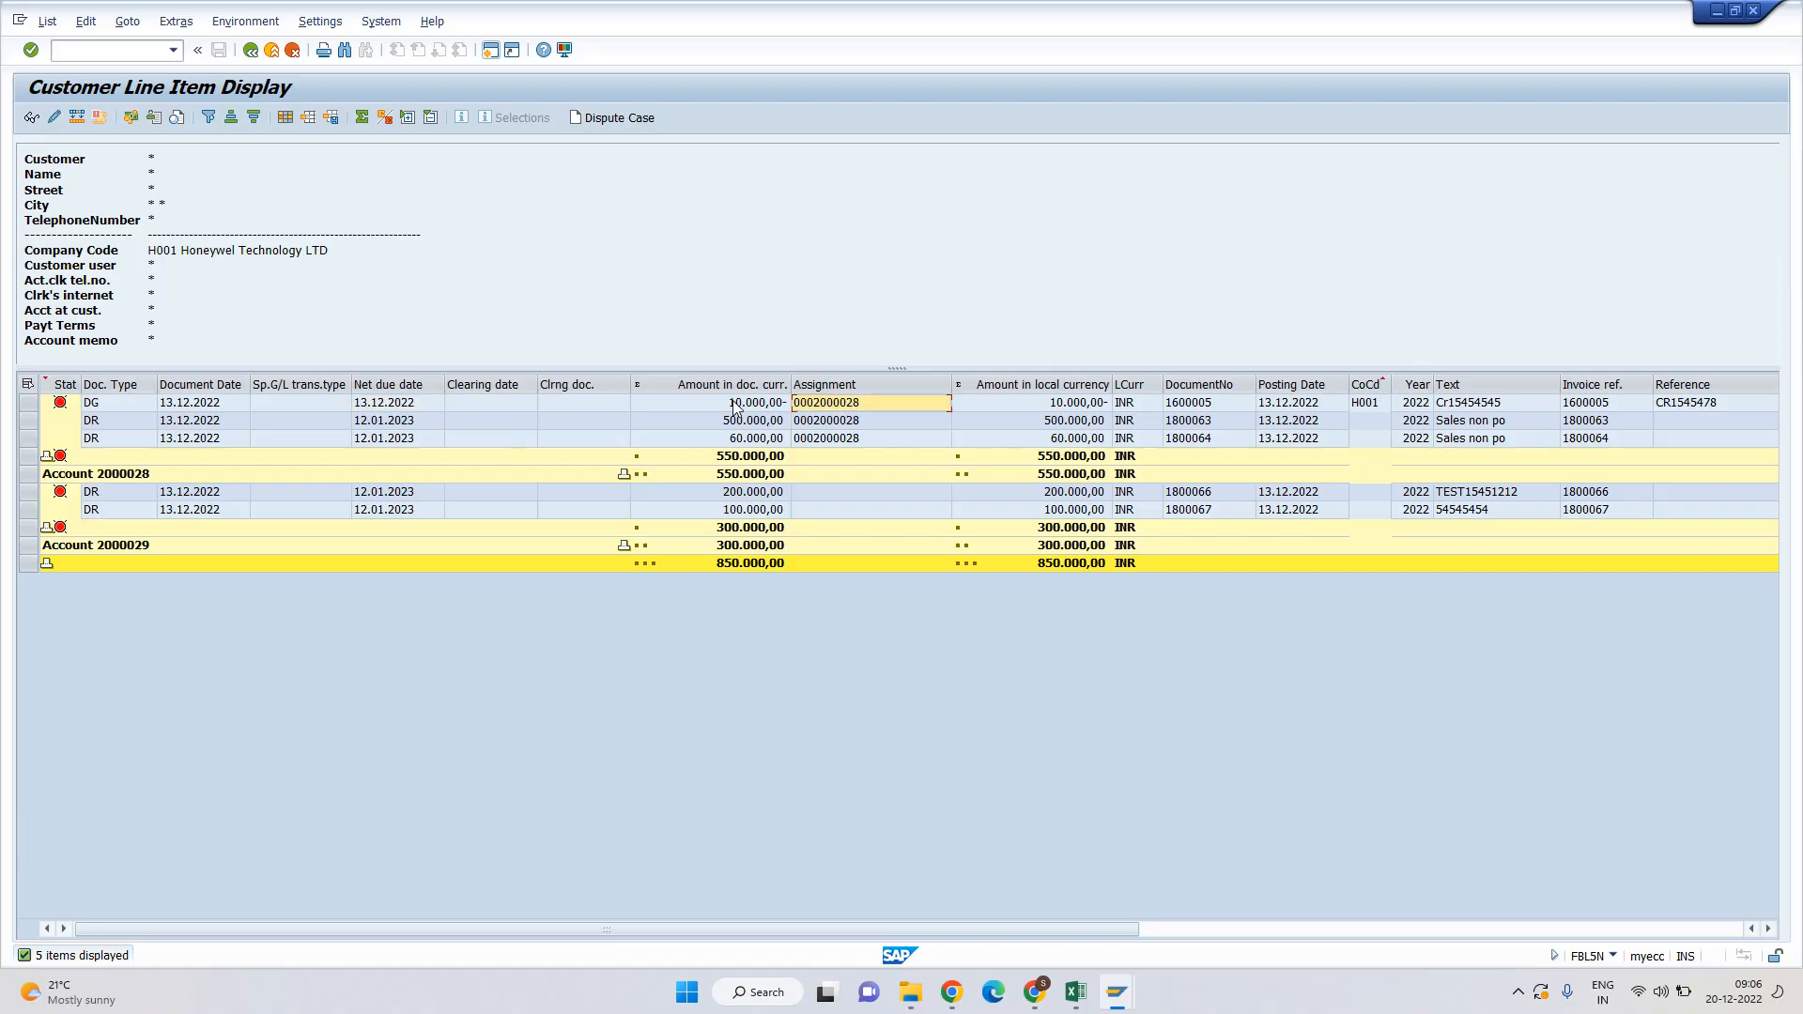
click(384, 423)
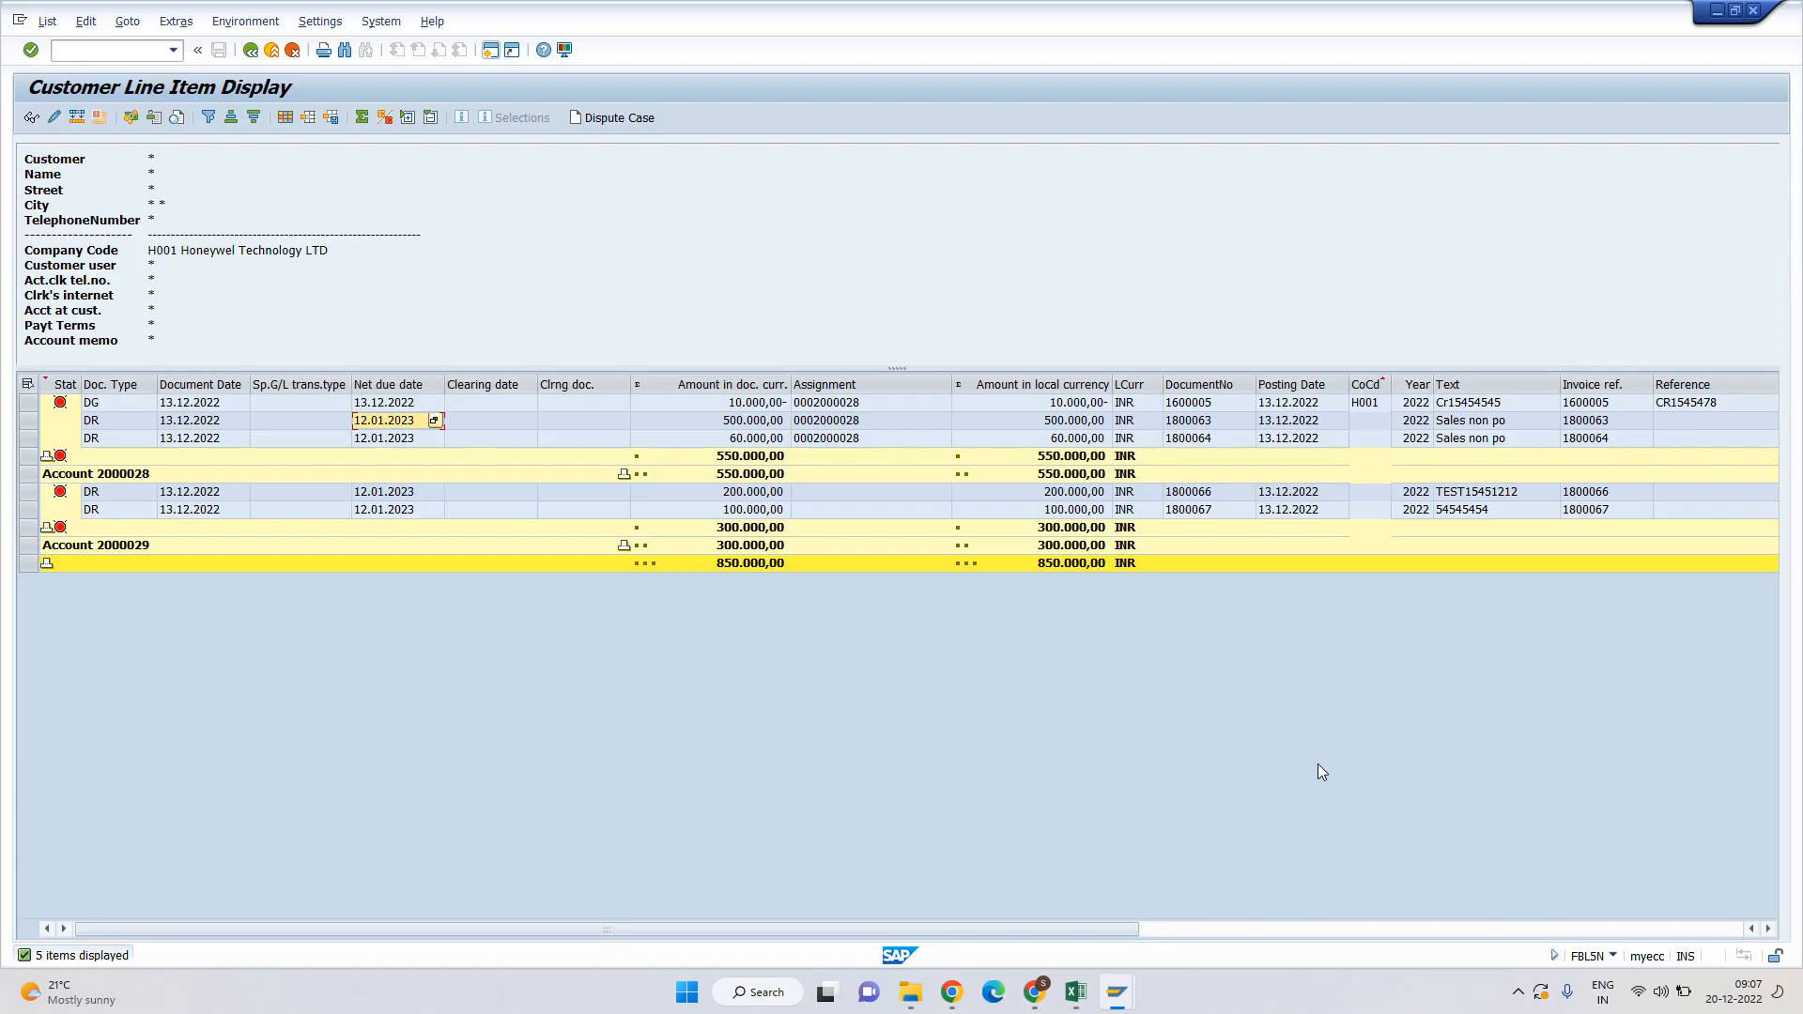
Recheck the Dunning window, note document 1600005, and exit the line-item report.
click(1116, 993)
click(1243, 904)
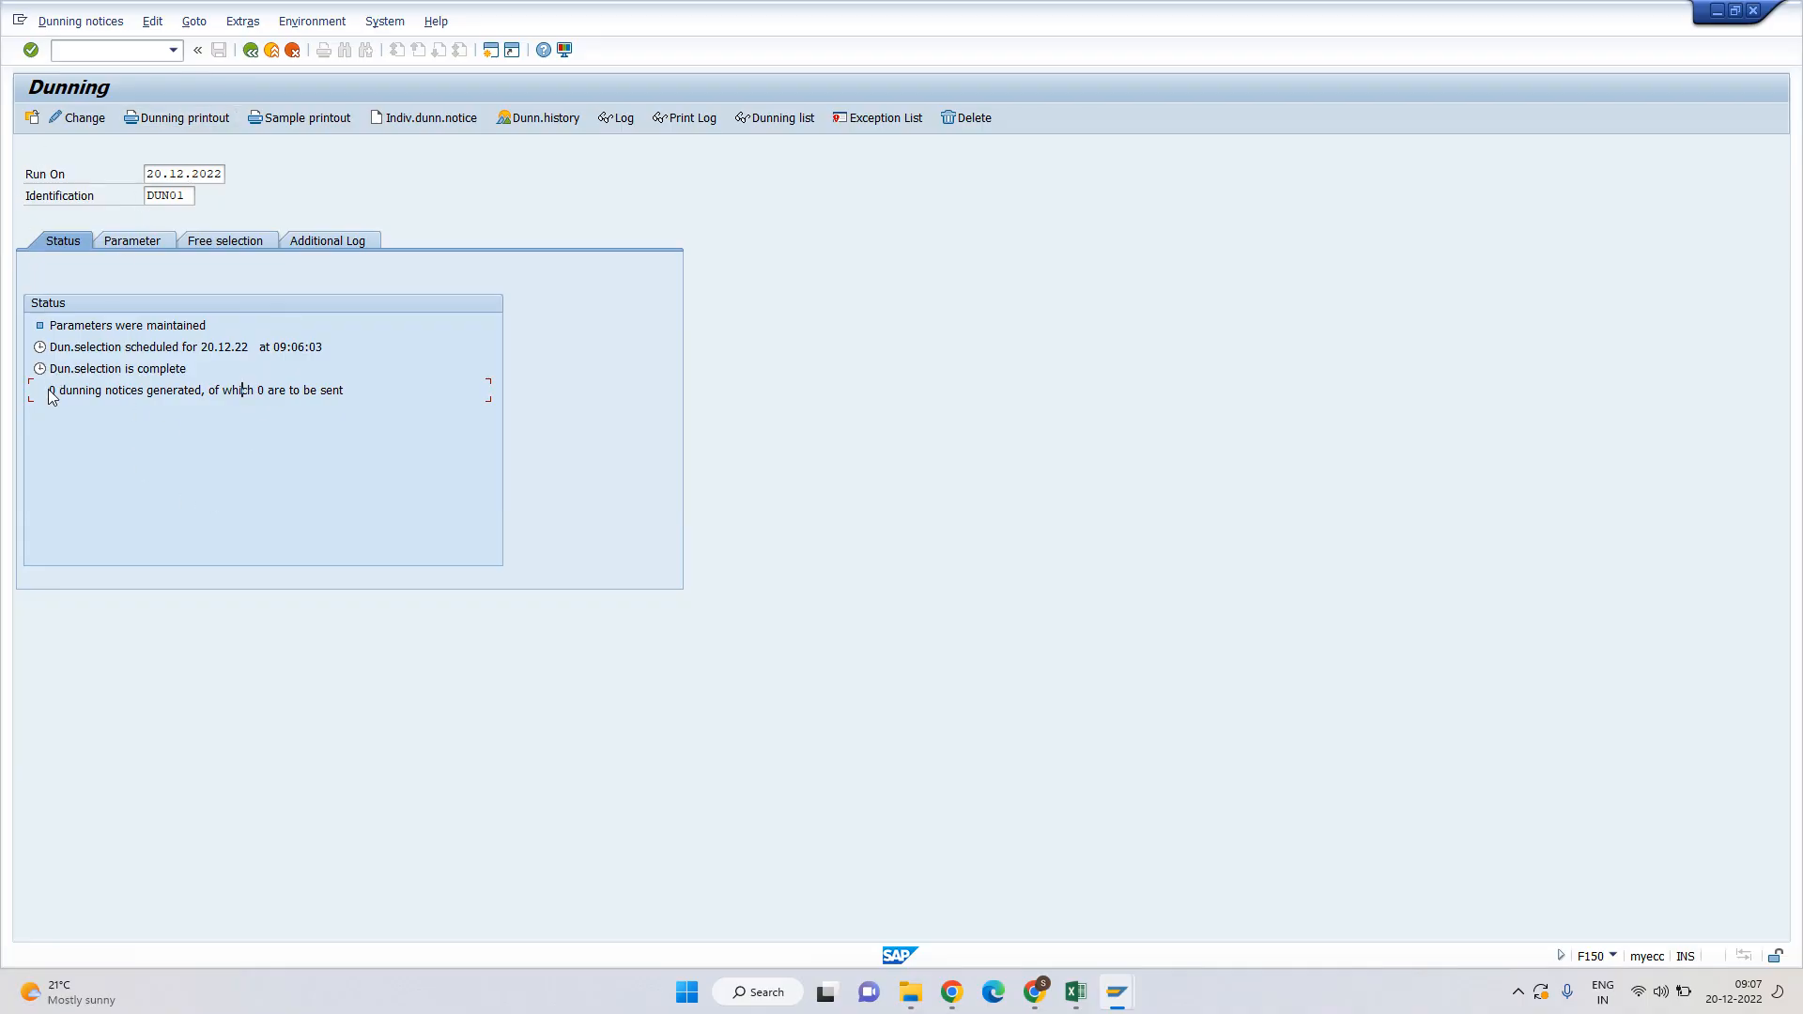
key(Return)
key(Return)
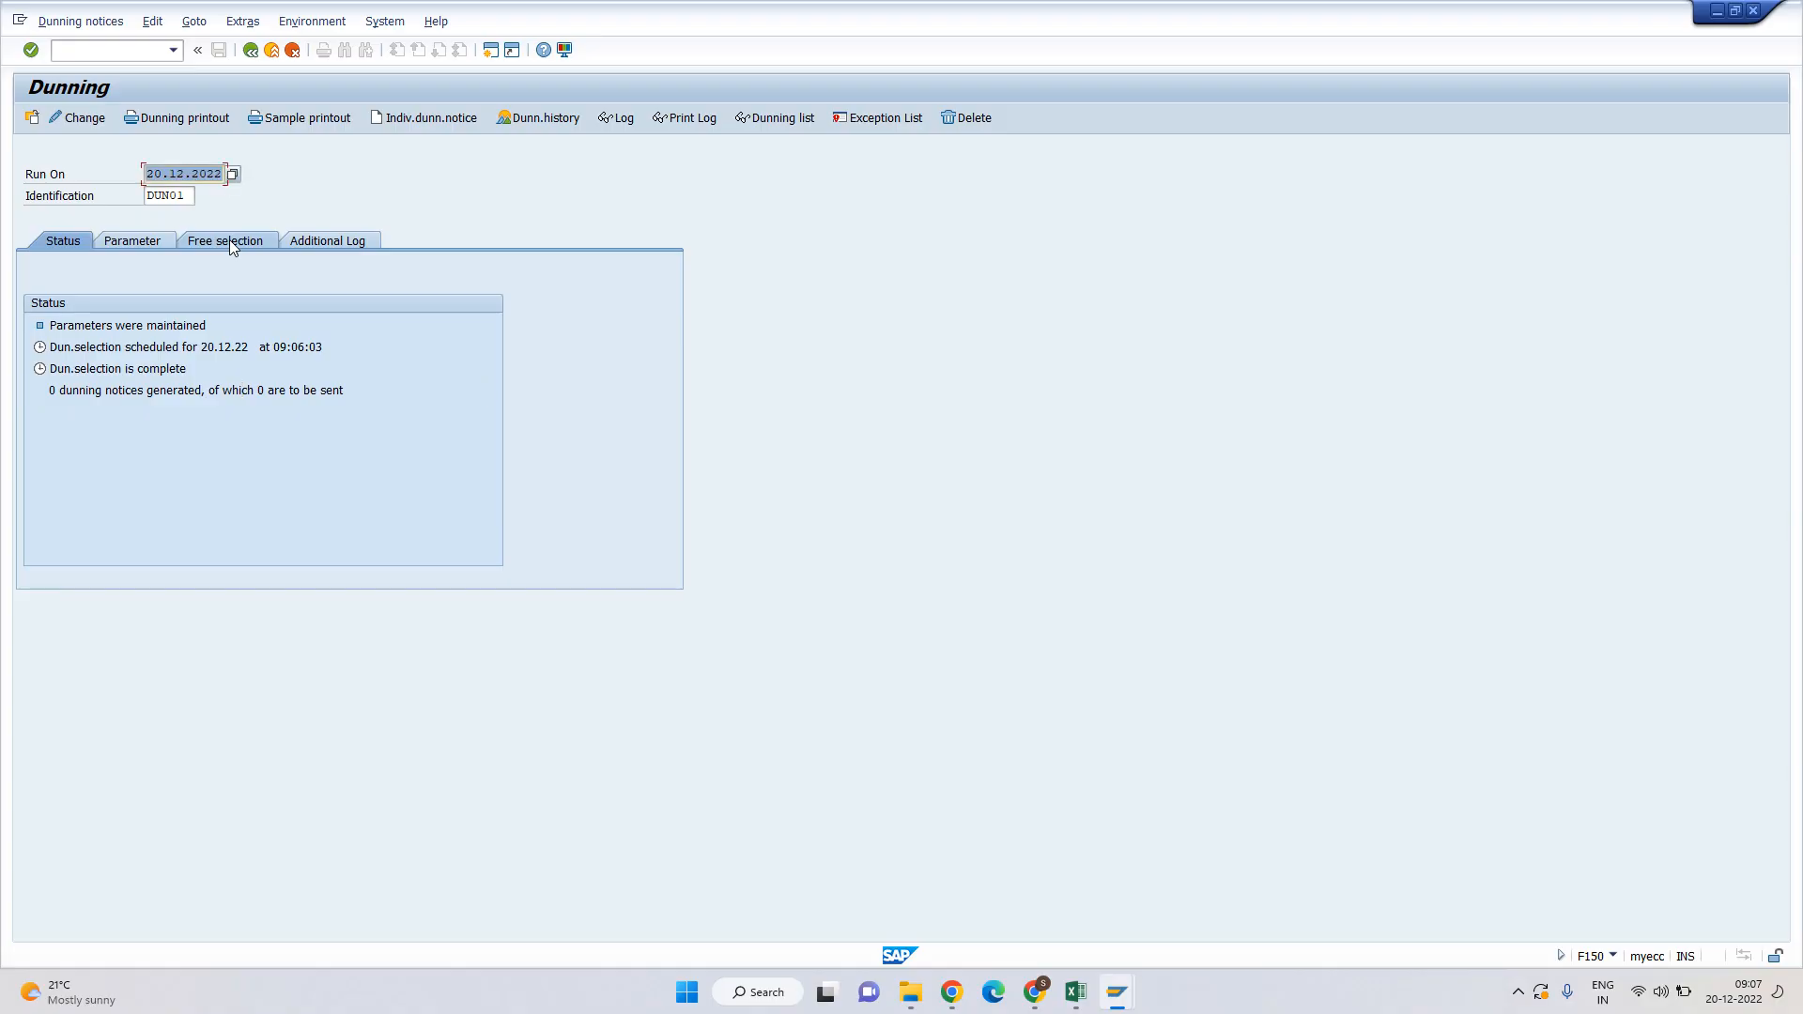
mouse_move(1117, 992)
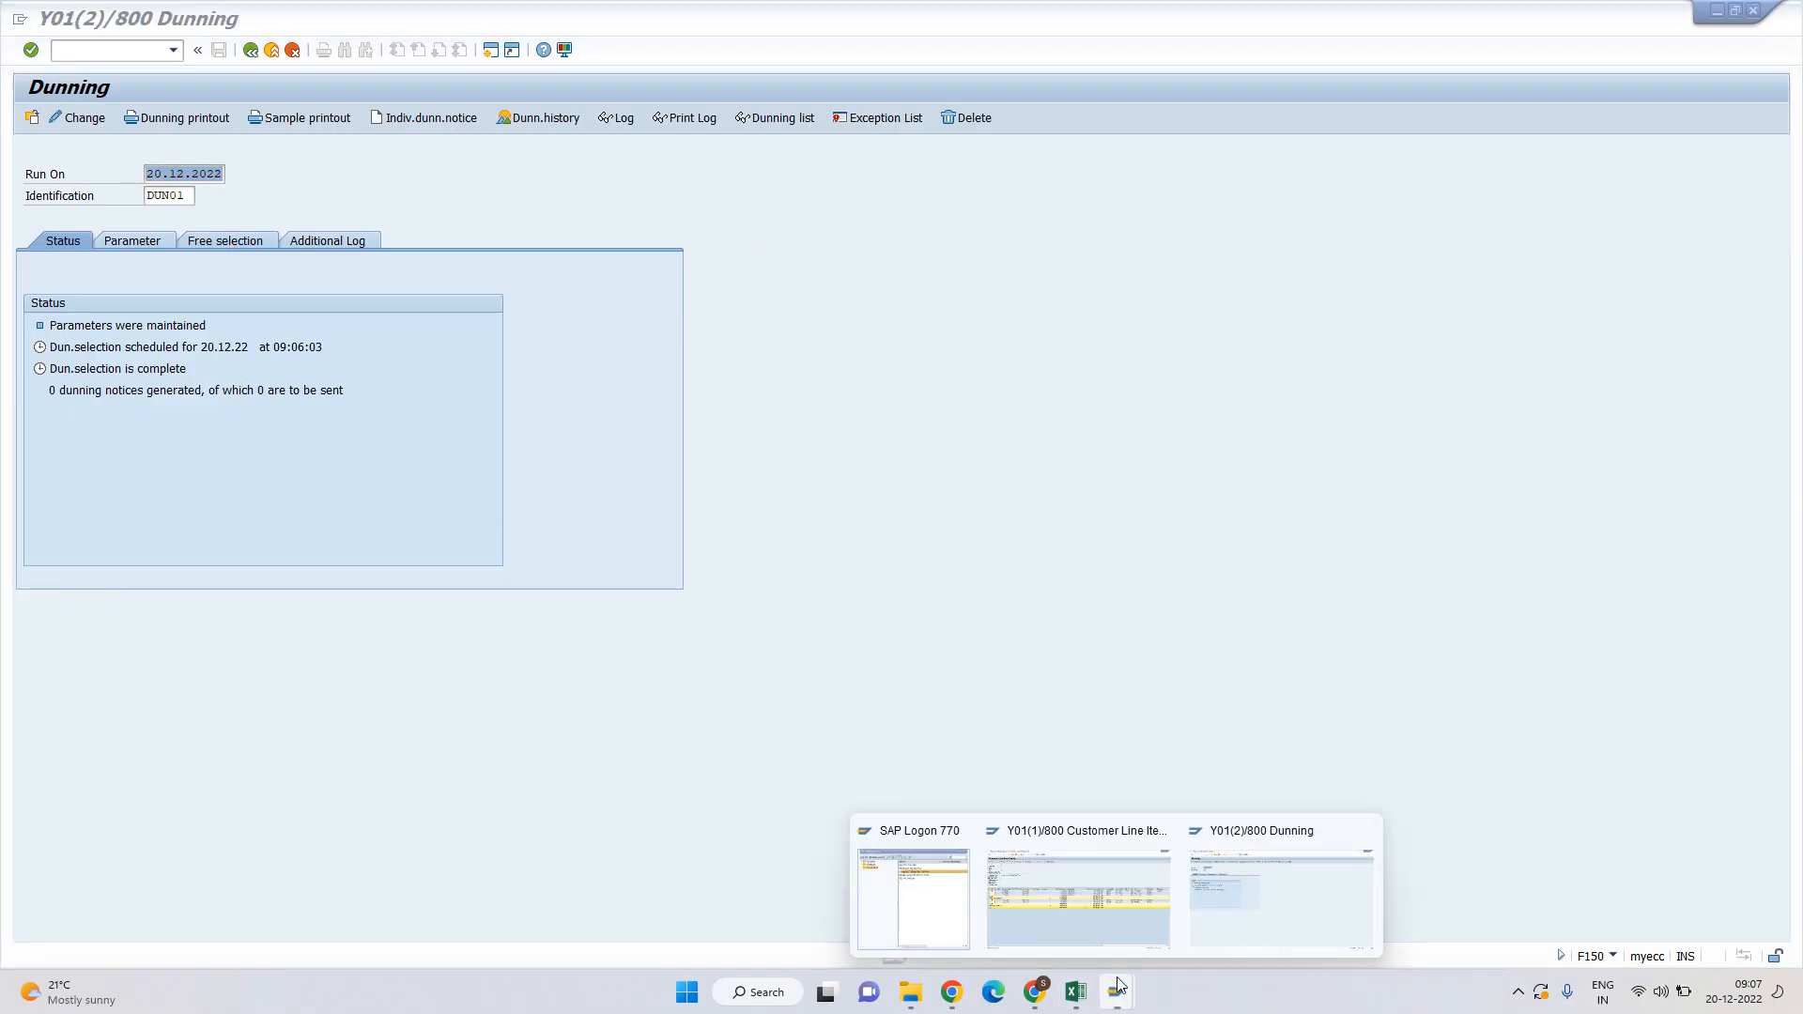
click(1046, 883)
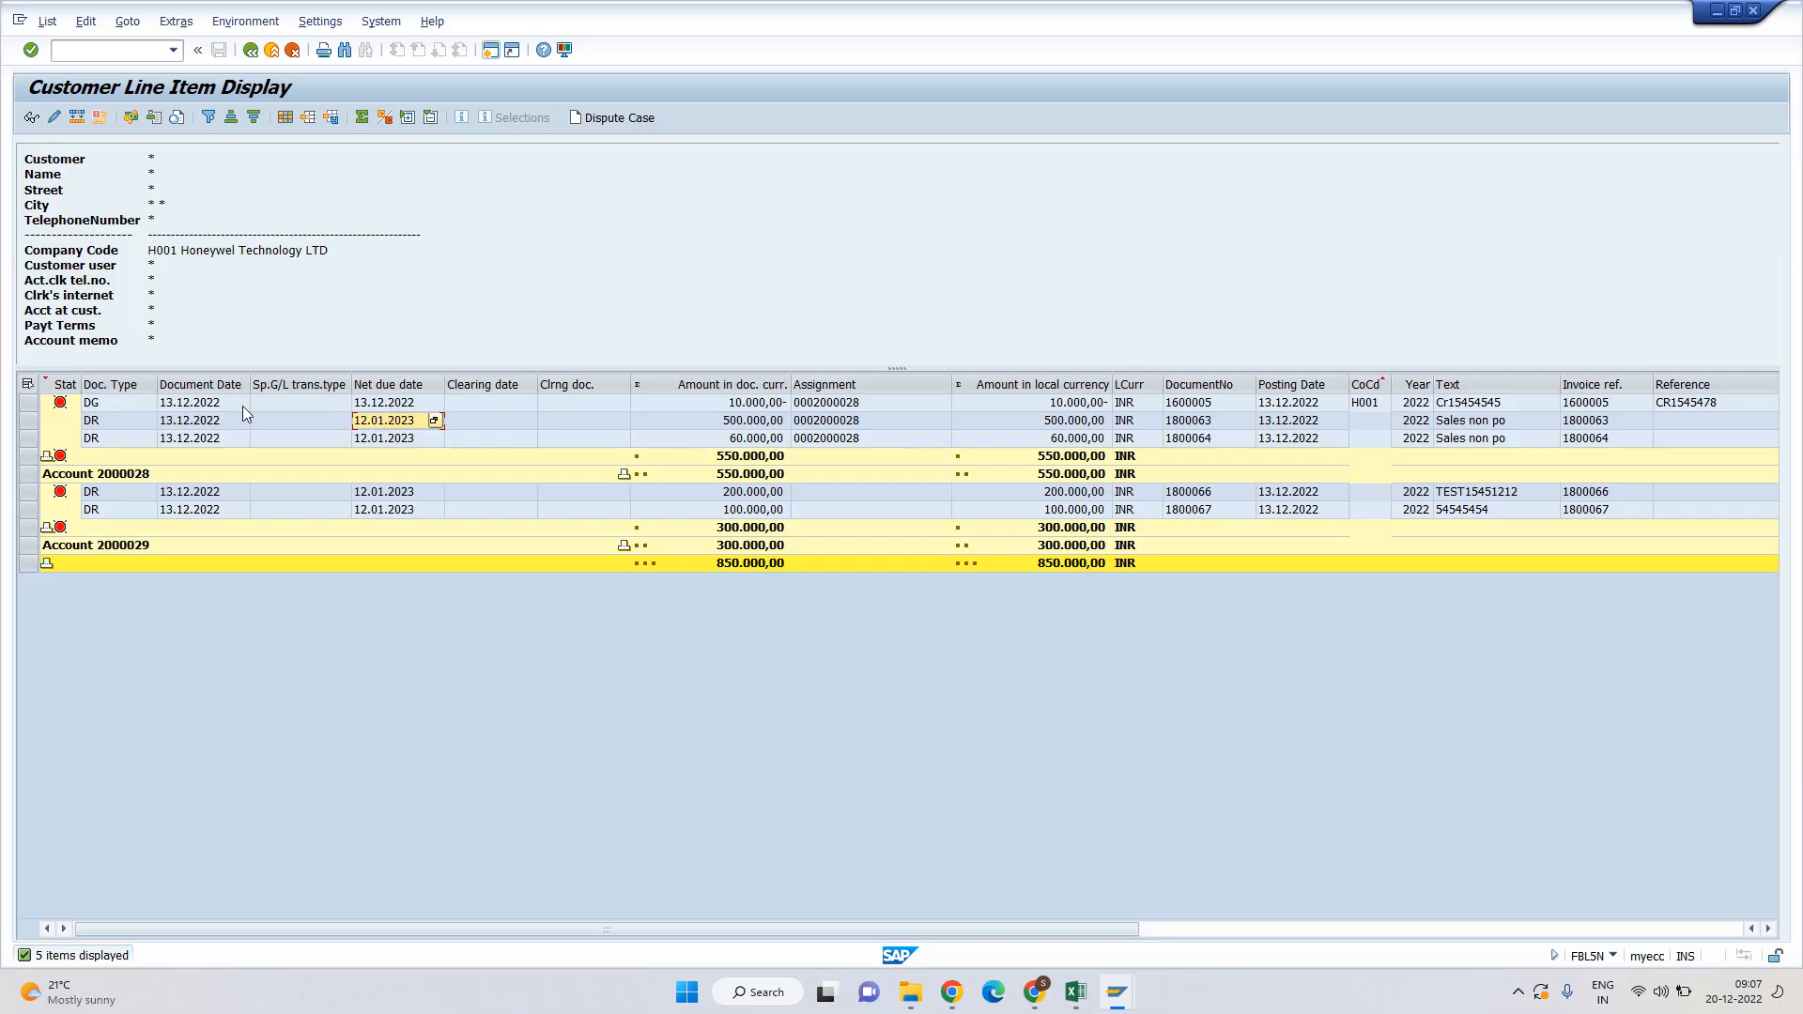
click(1199, 405)
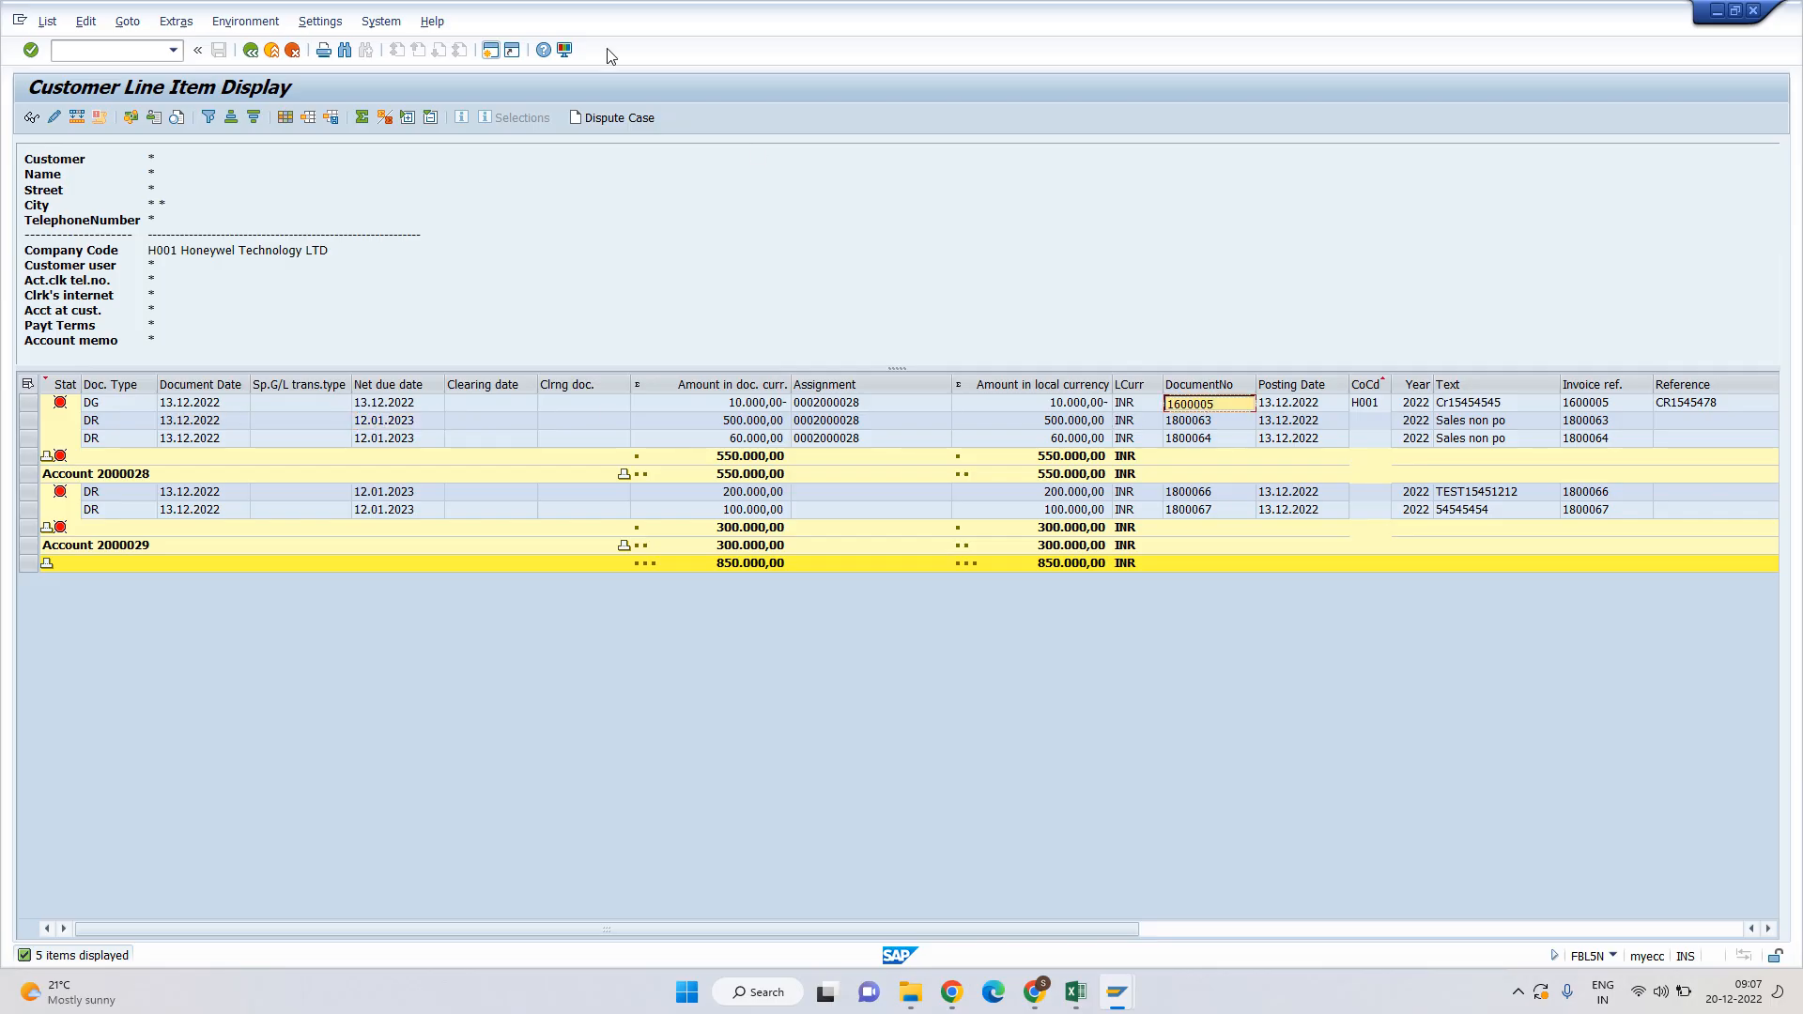
click(491, 50)
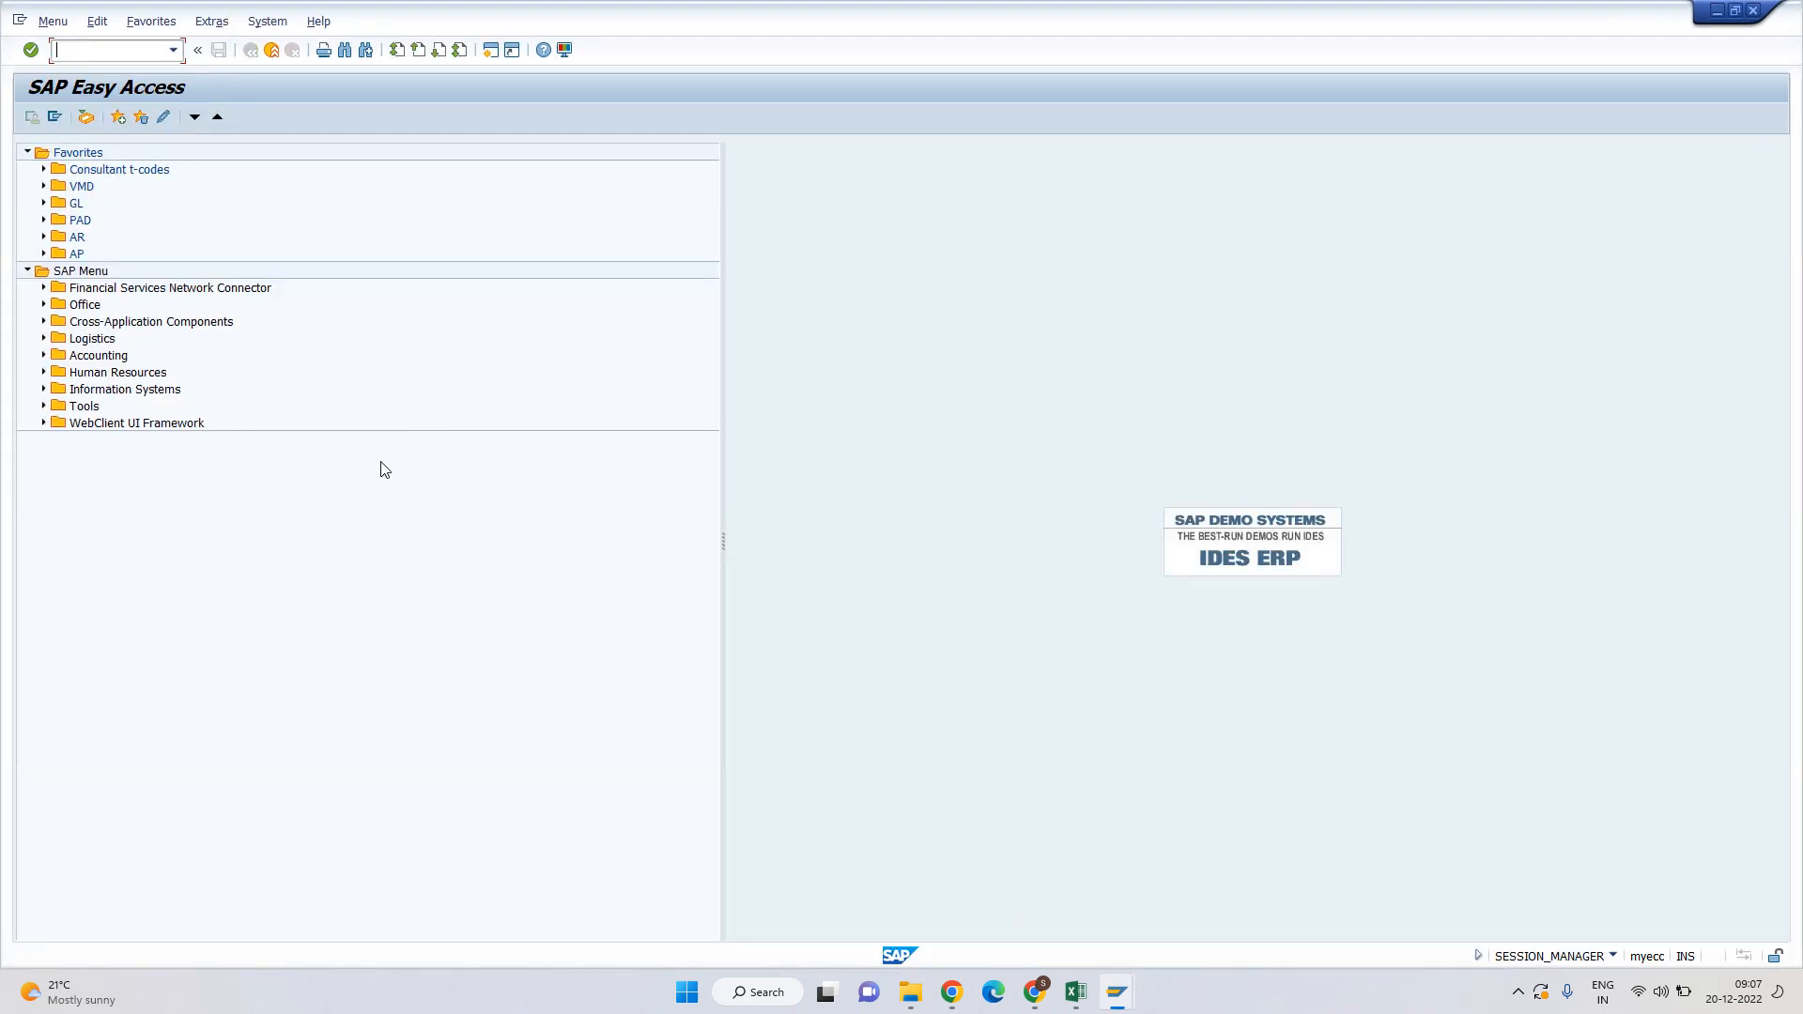
Reverse document 1600005 for 2022 with reason 02, then return to the FBL5N line items.
text(fb08)
key(Return)
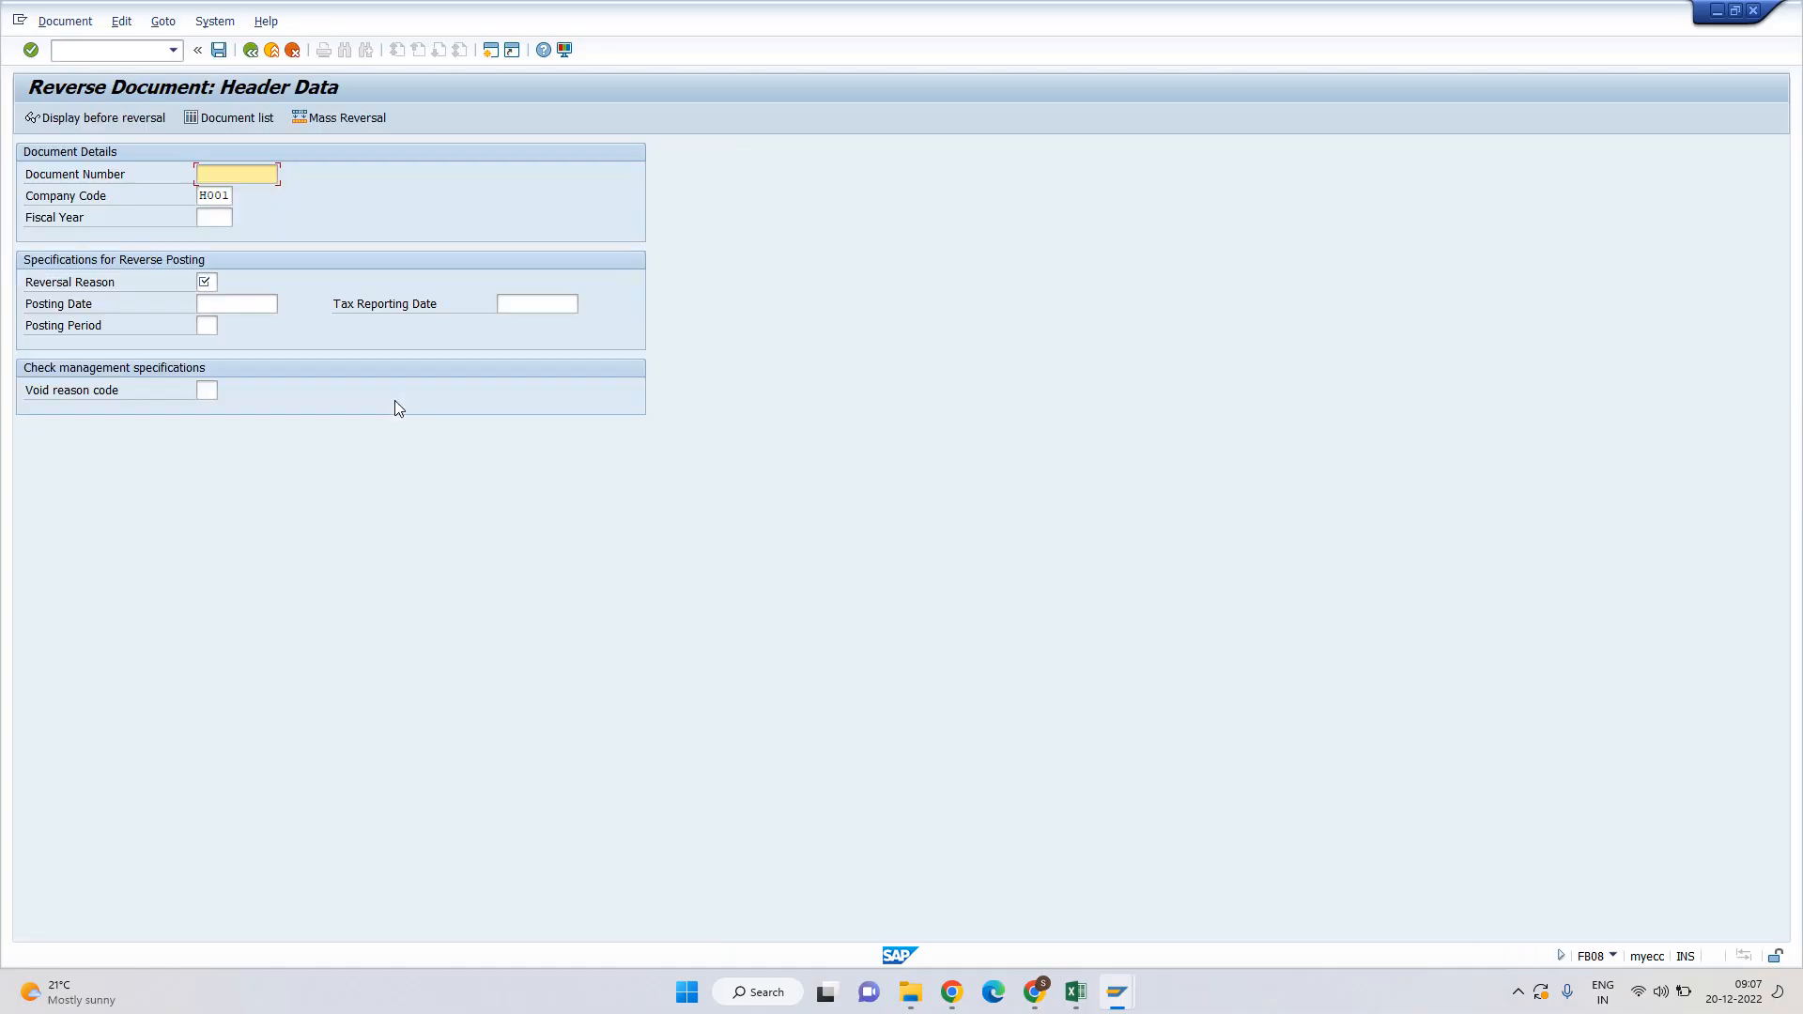
text(1600005)
key(Tab)
key(Tab)
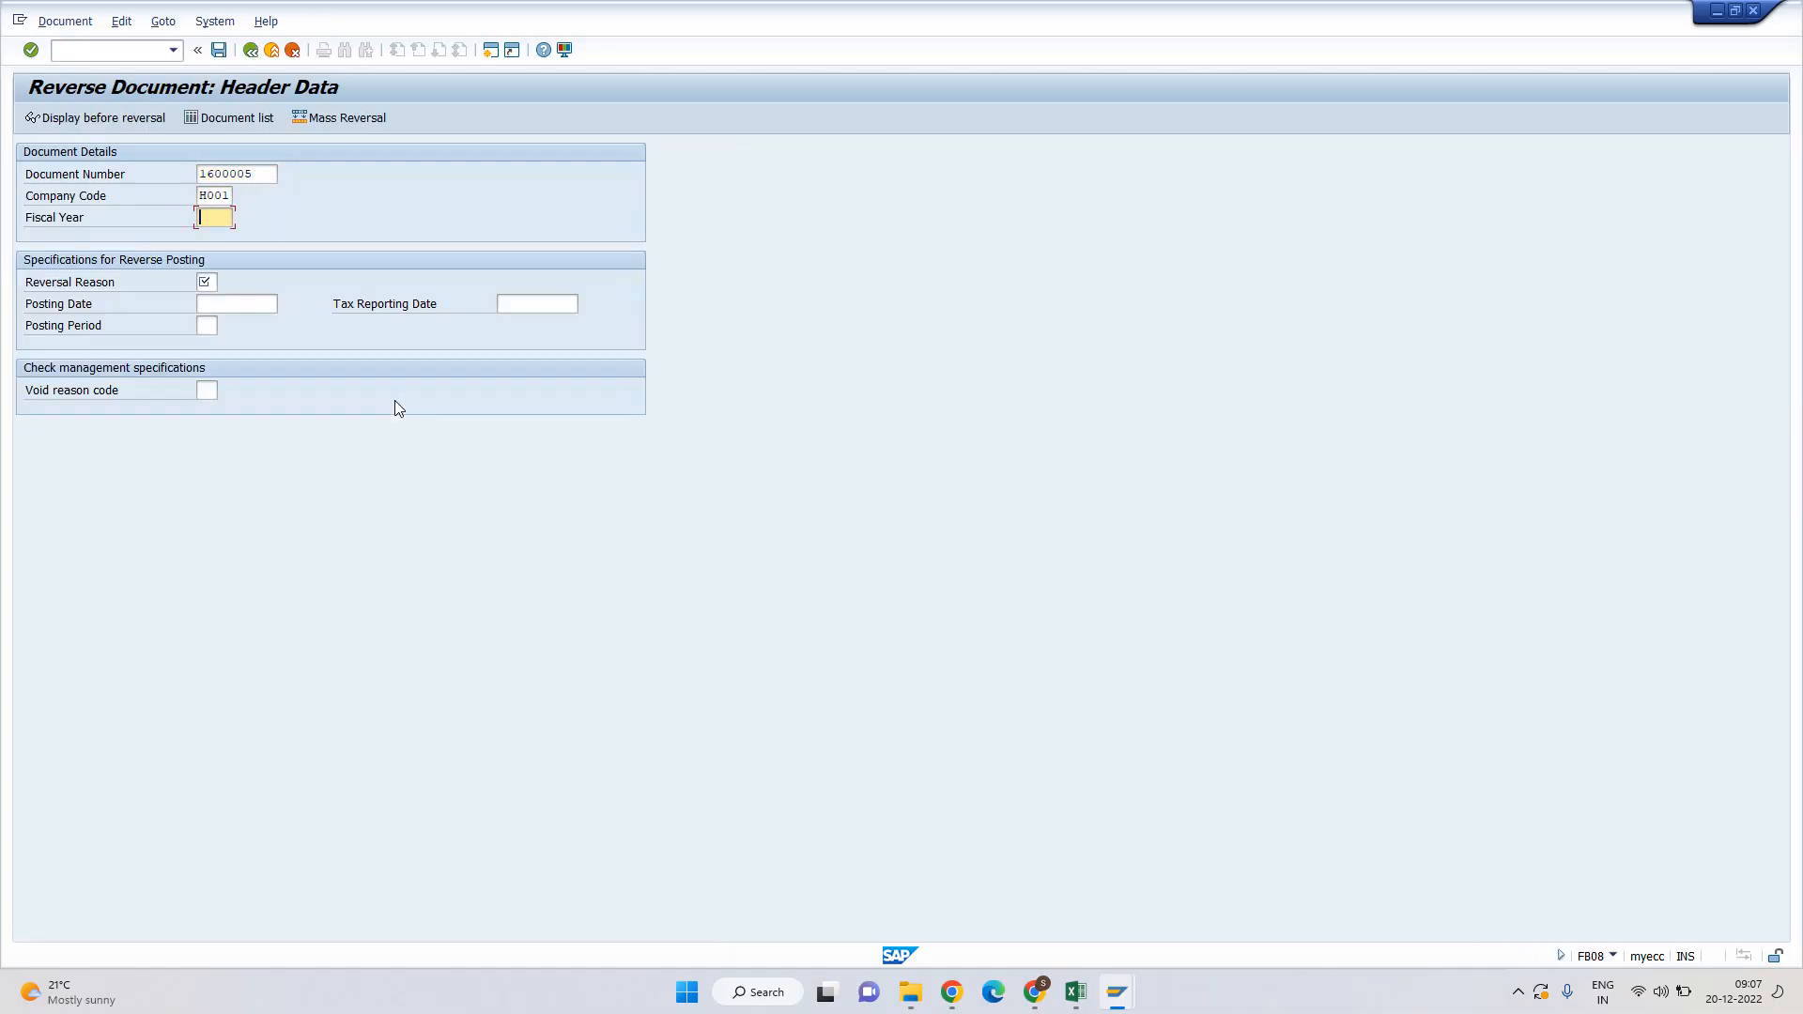
text(2022)
key(Tab)
key(shift+Tab)
text(02)
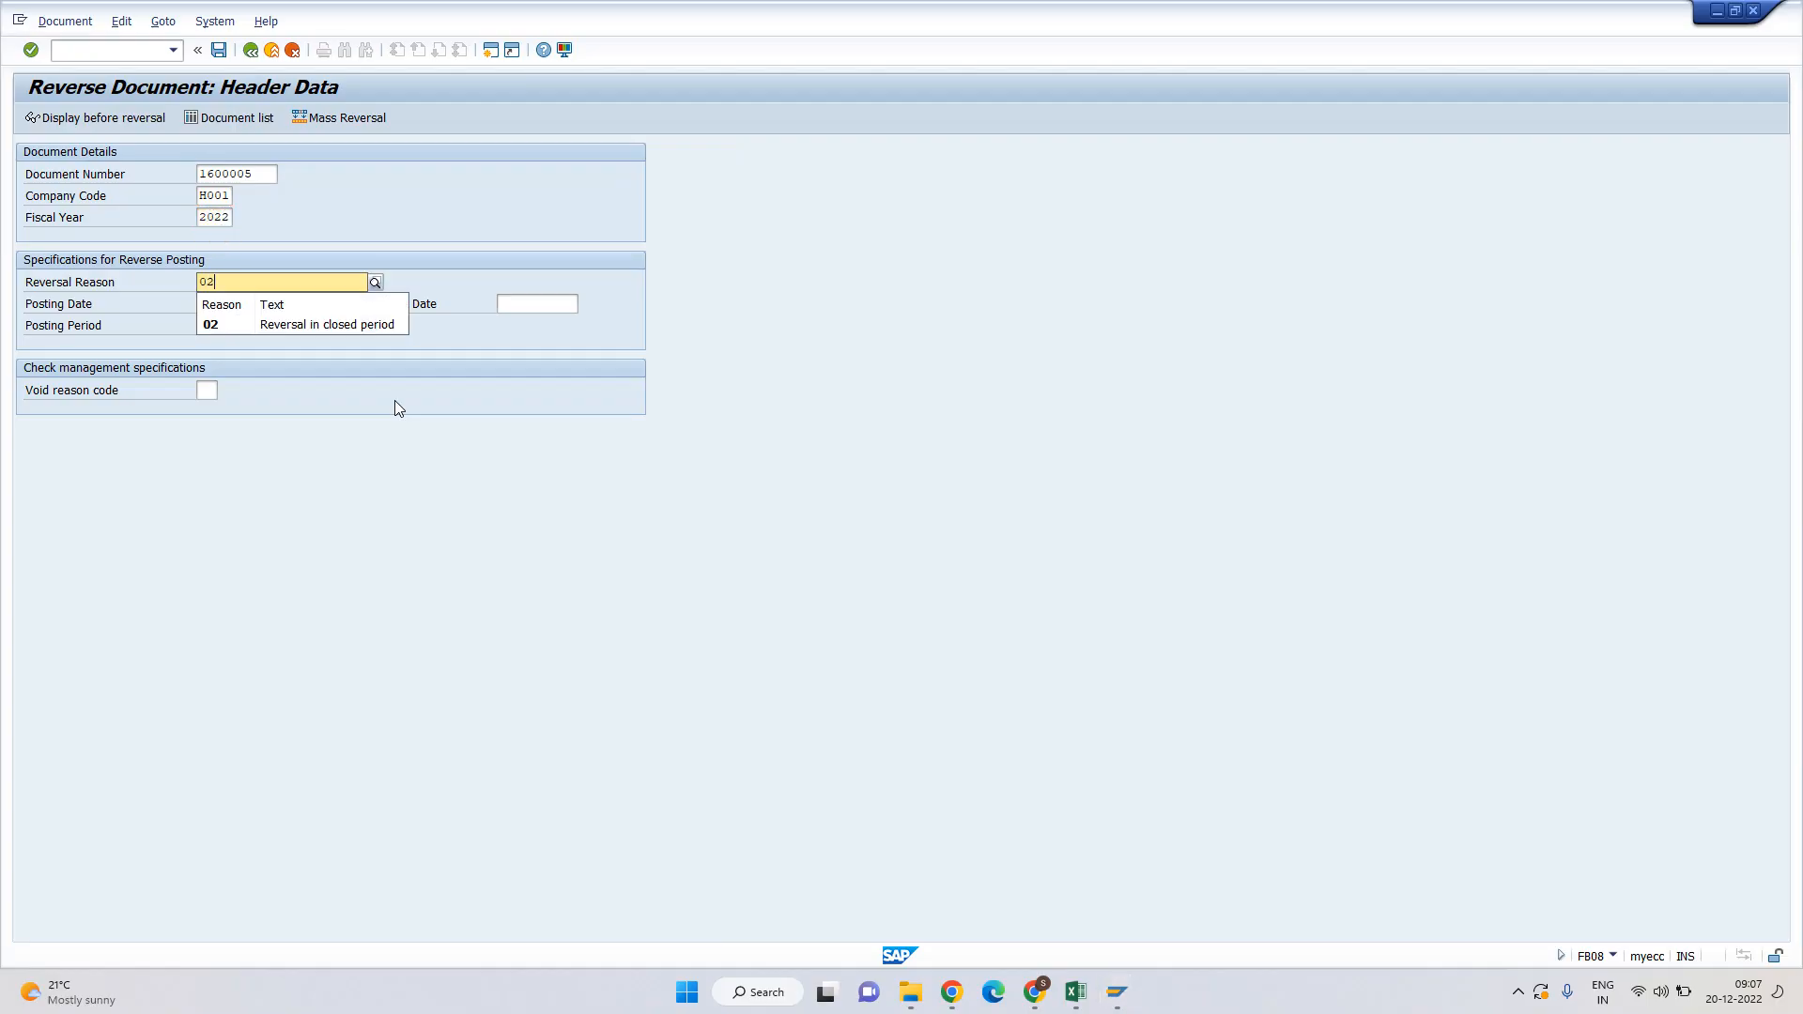
key(Tab)
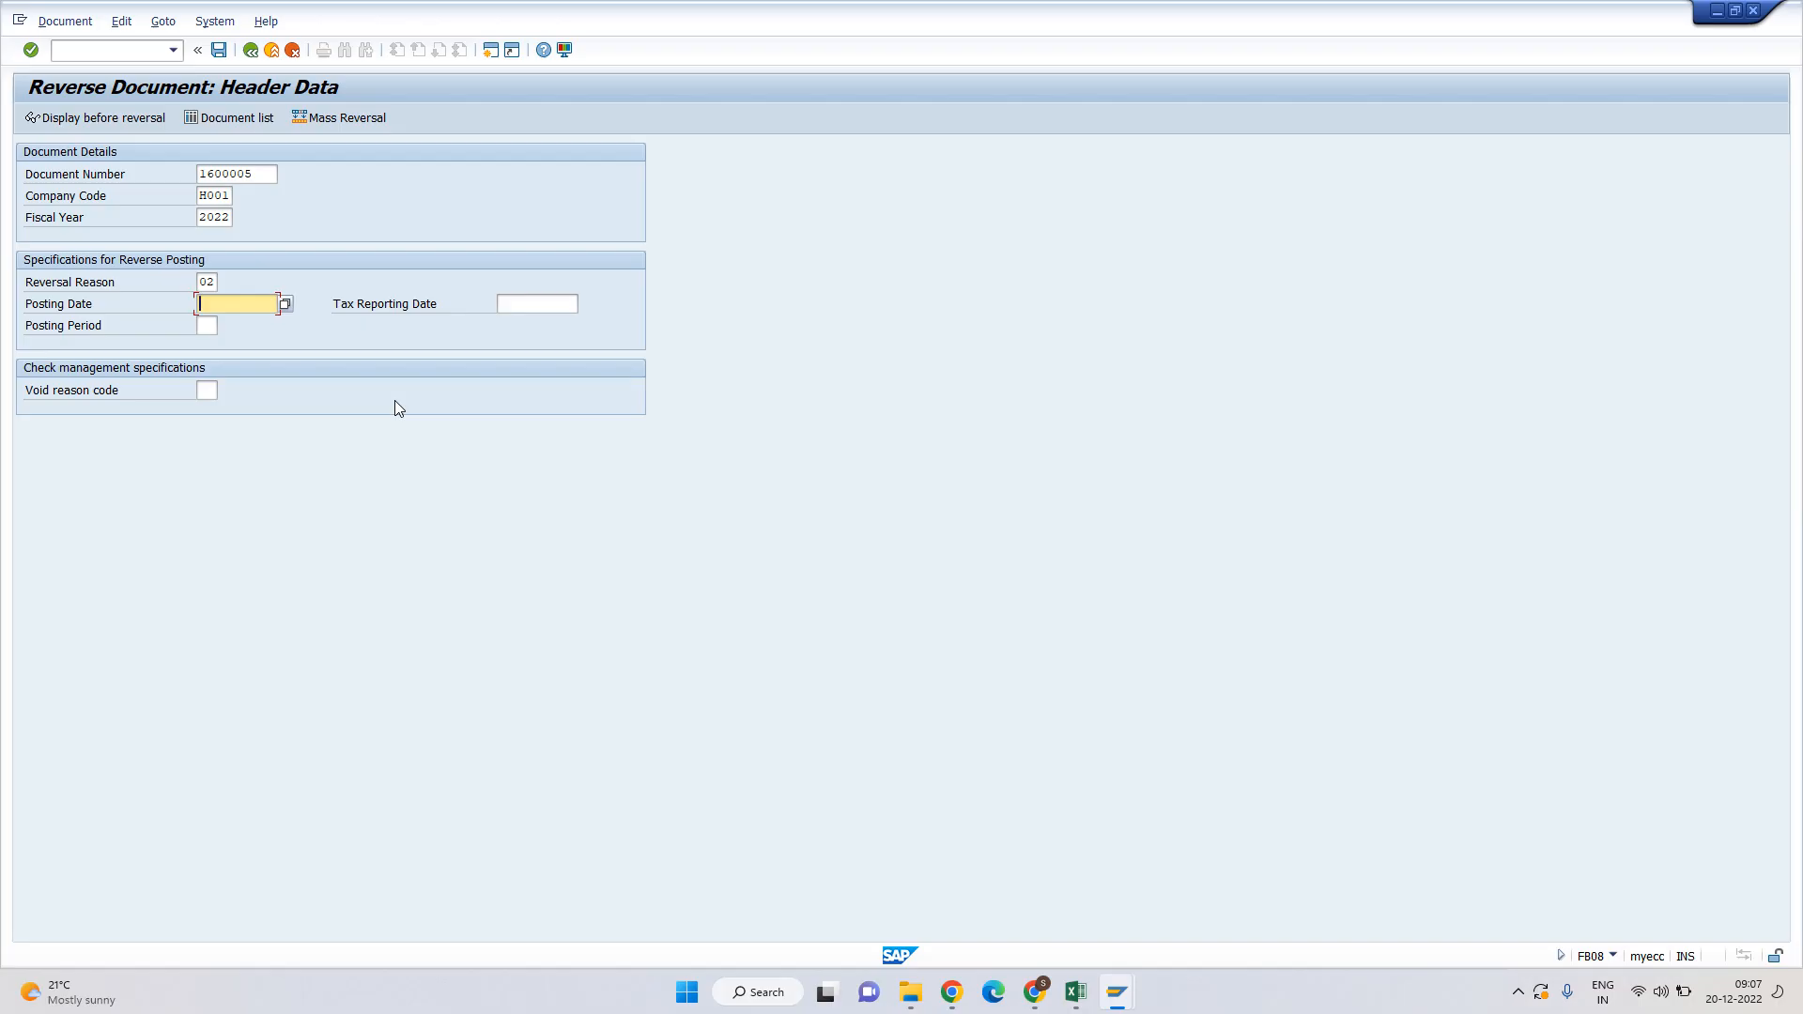
key(Return)
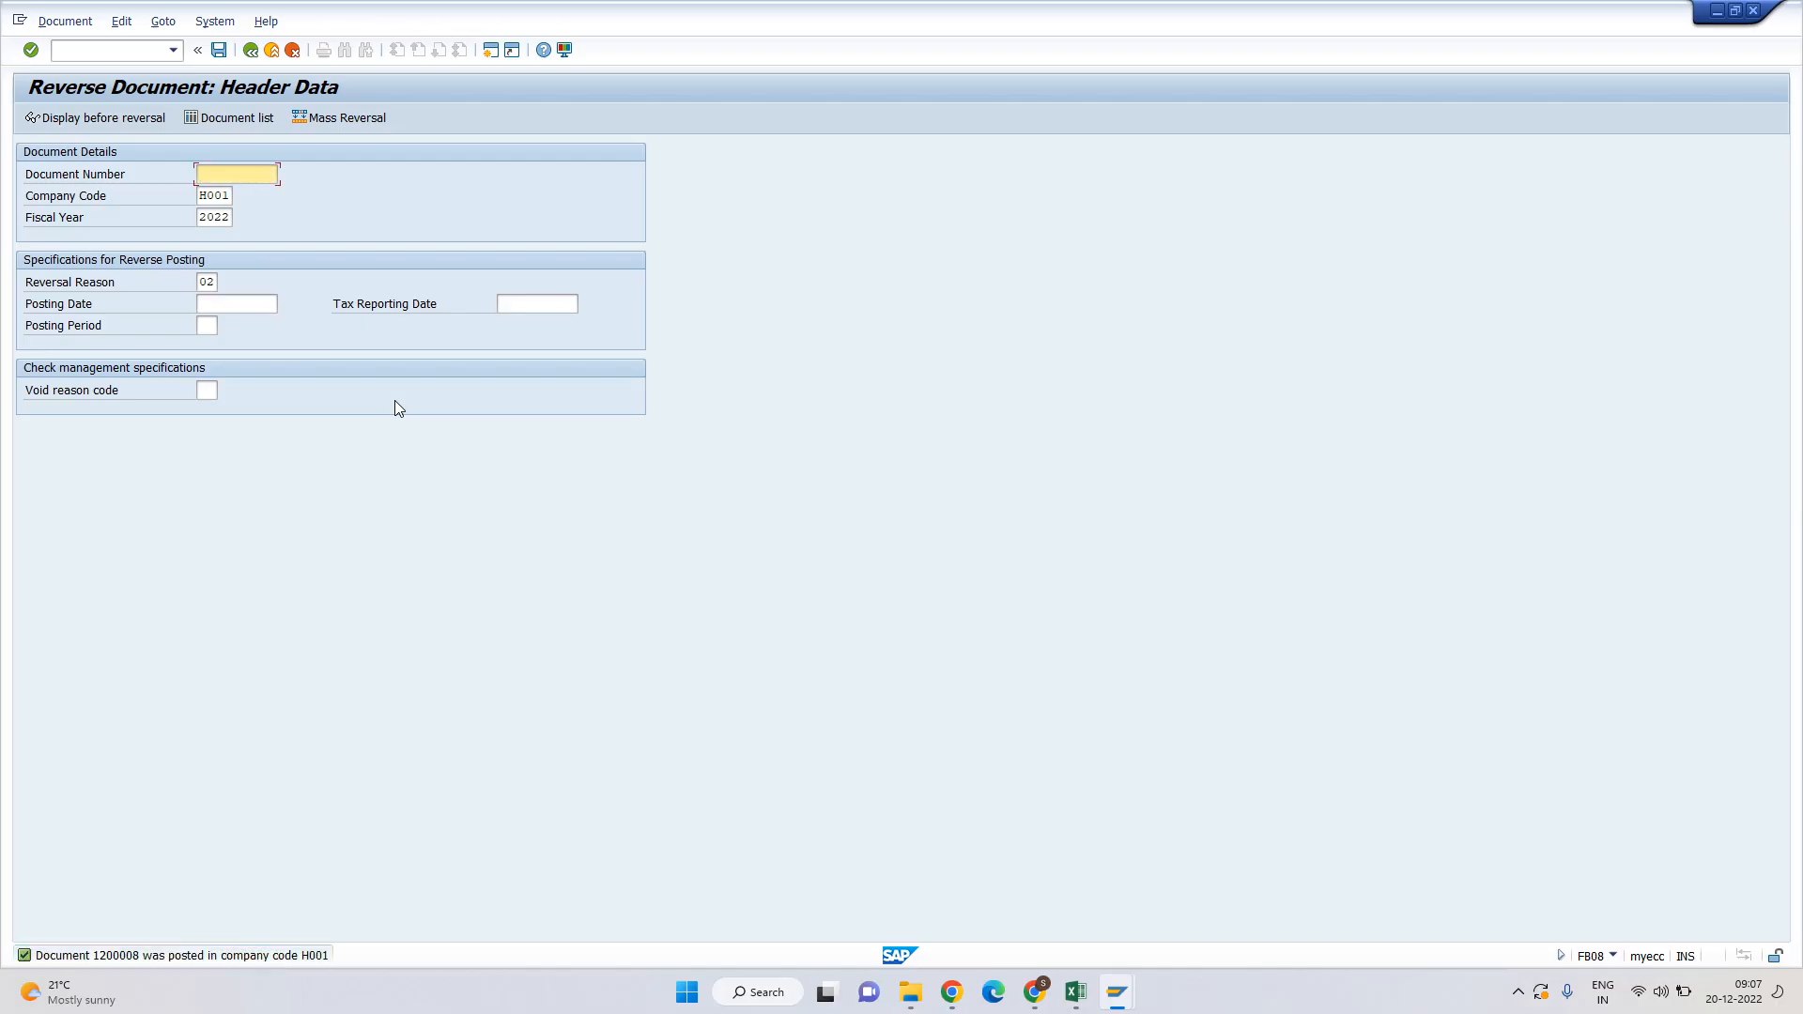
key(alt+Tab)
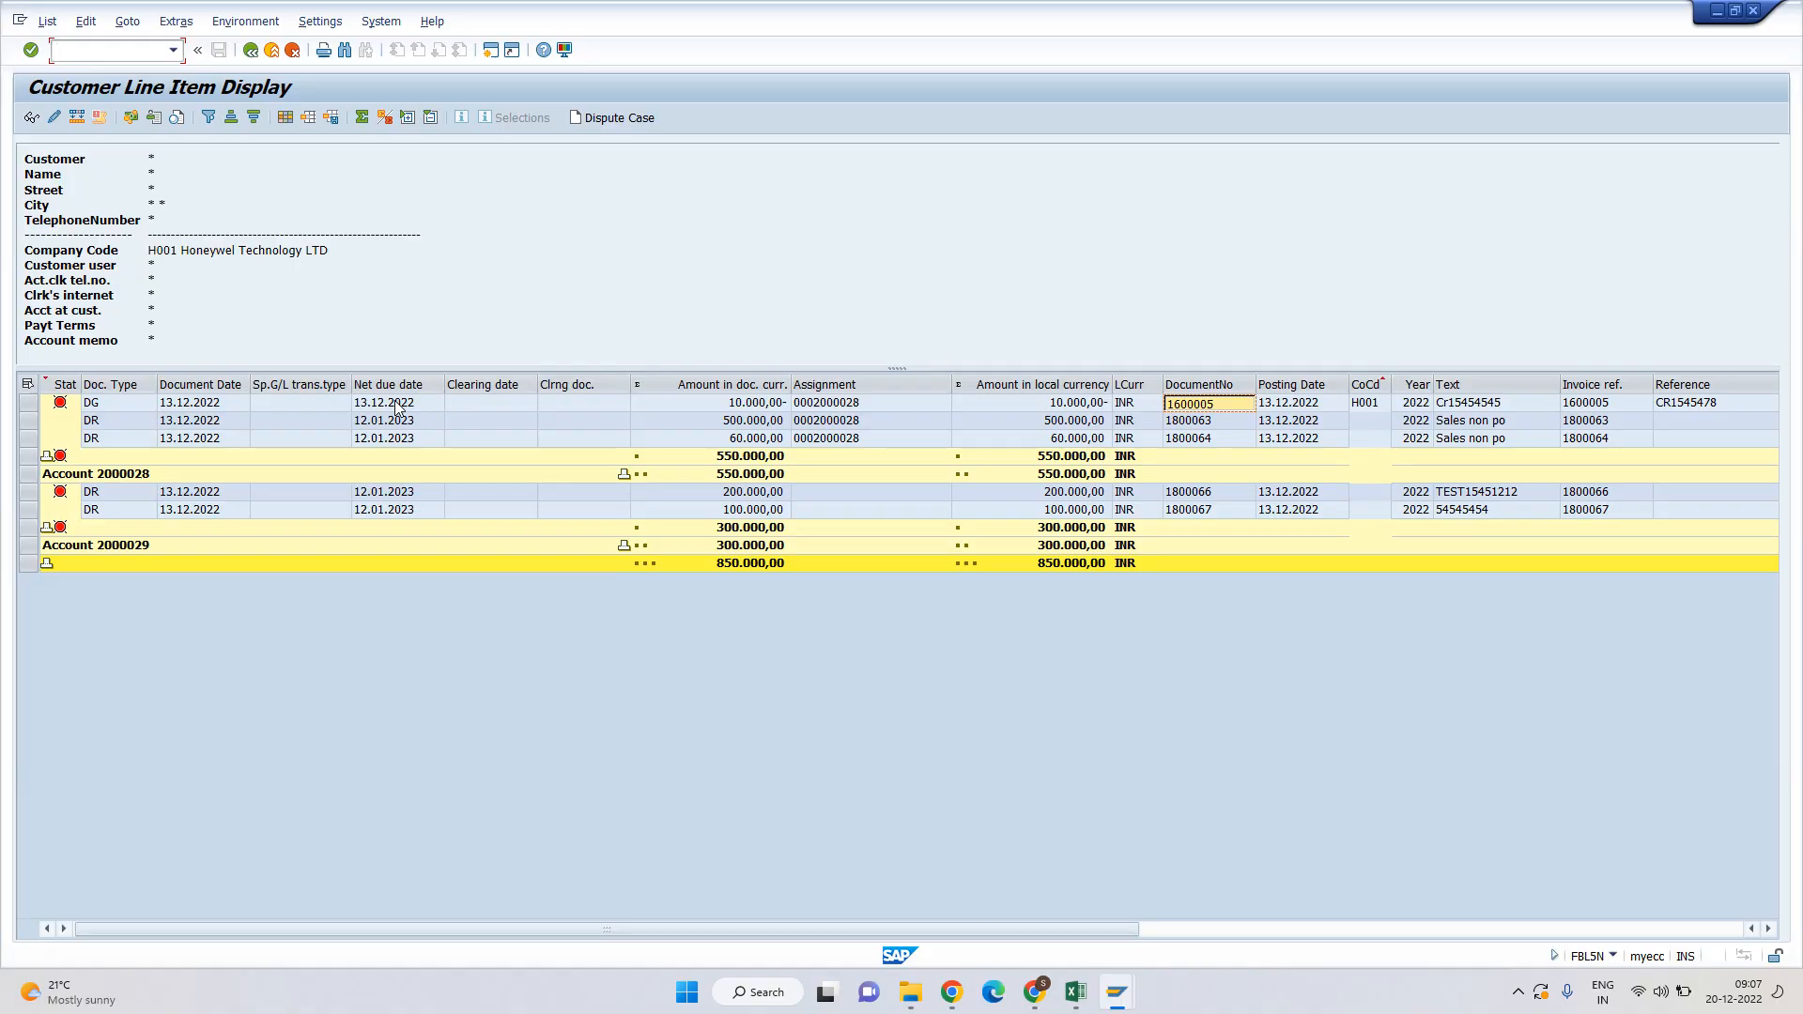
Refresh the line item list and change invoice 1800063's payment terms from NT30 to 0001, then save.
click(46, 20)
click(70, 68)
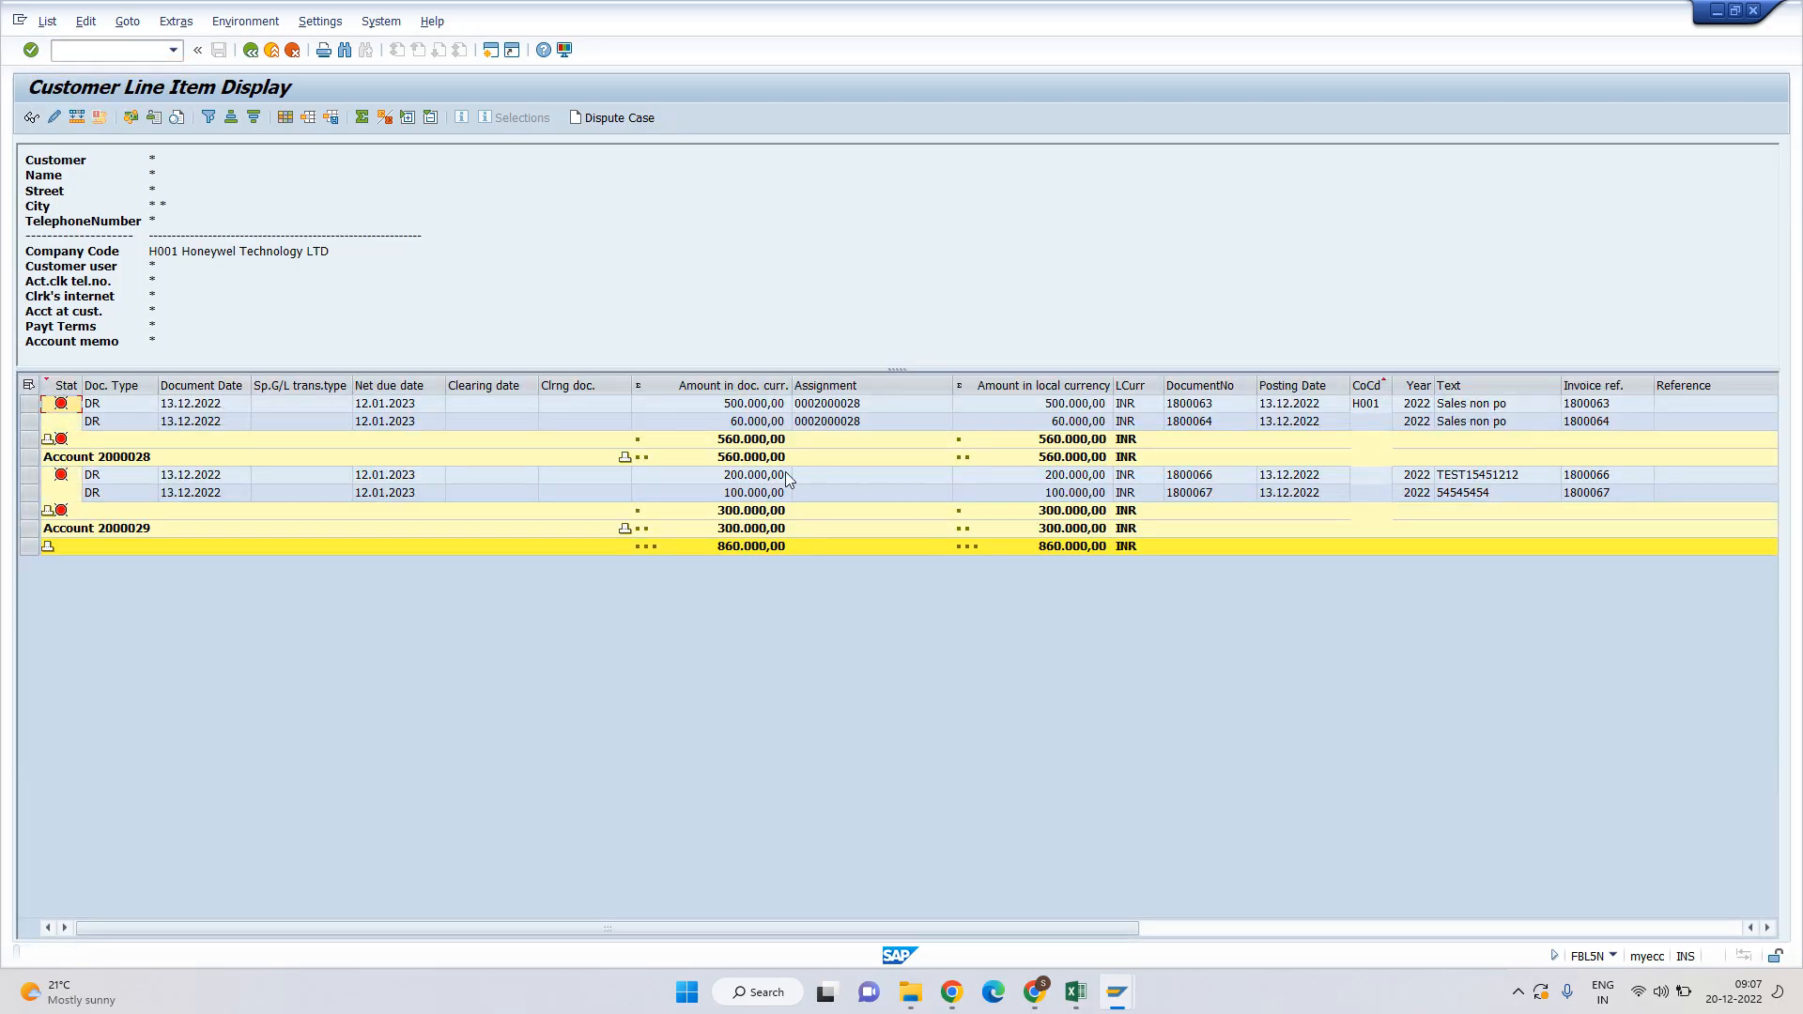
double_click(361, 406)
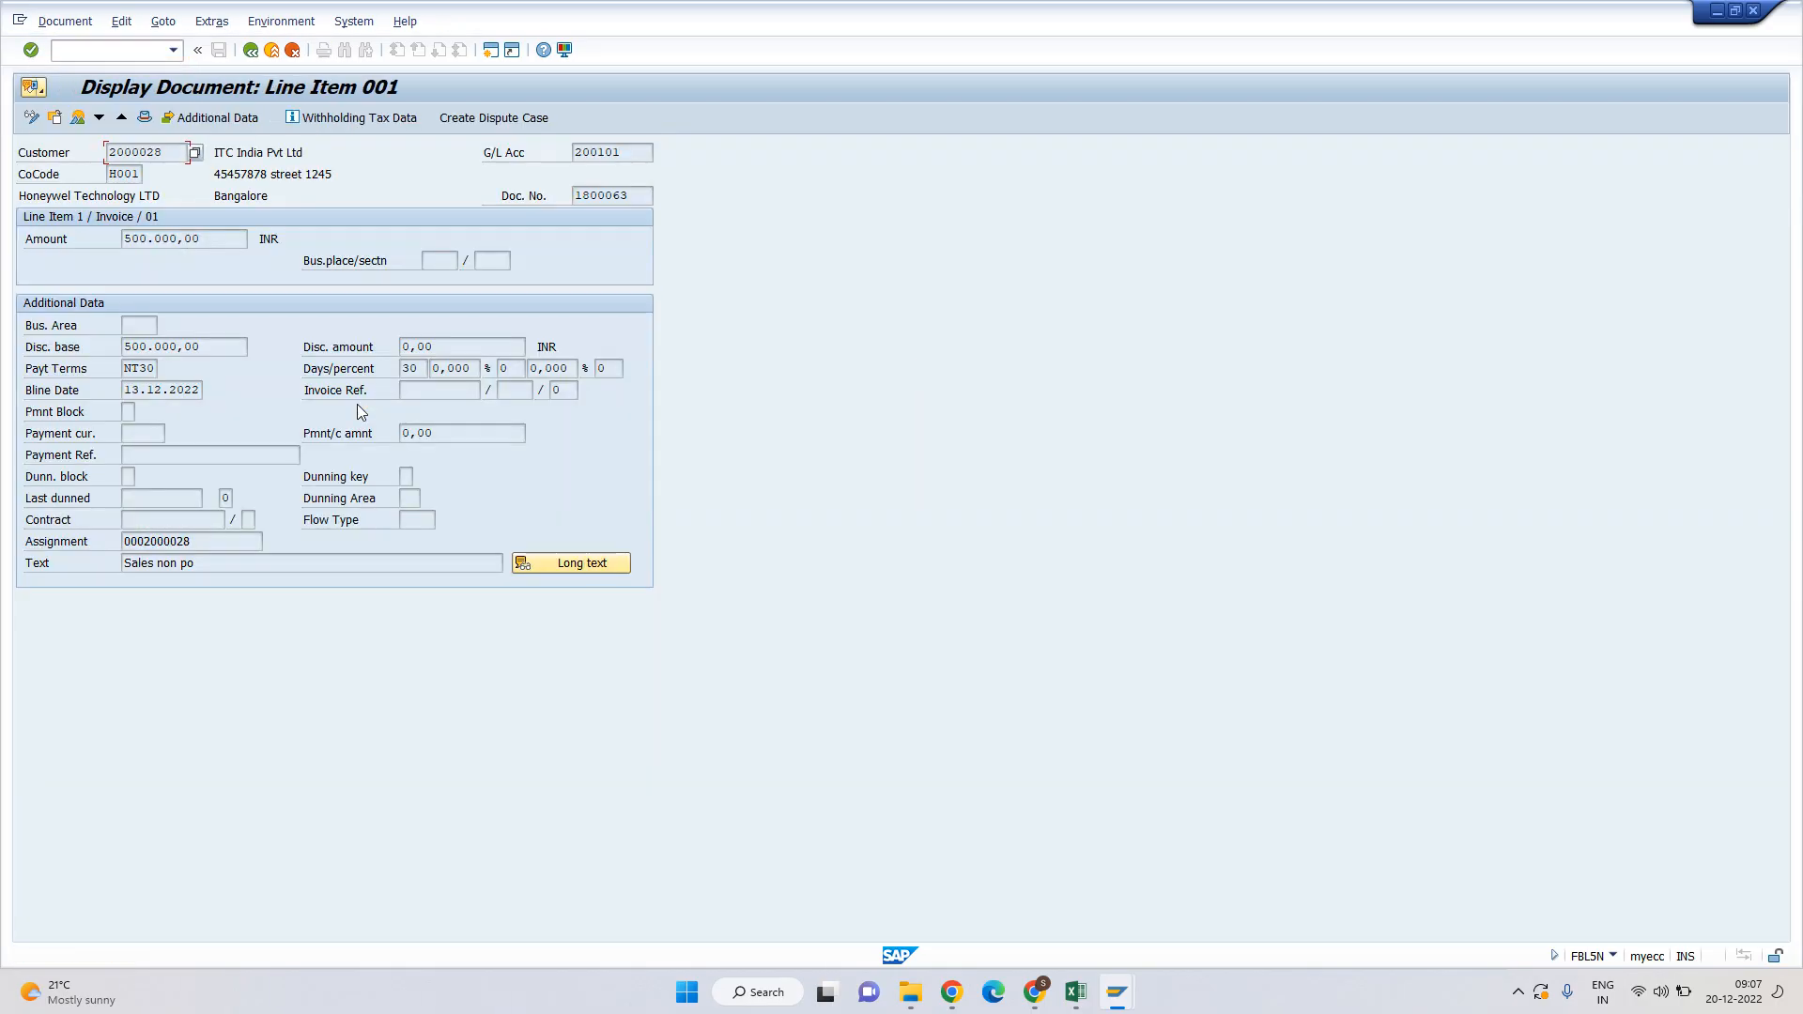
click(31, 117)
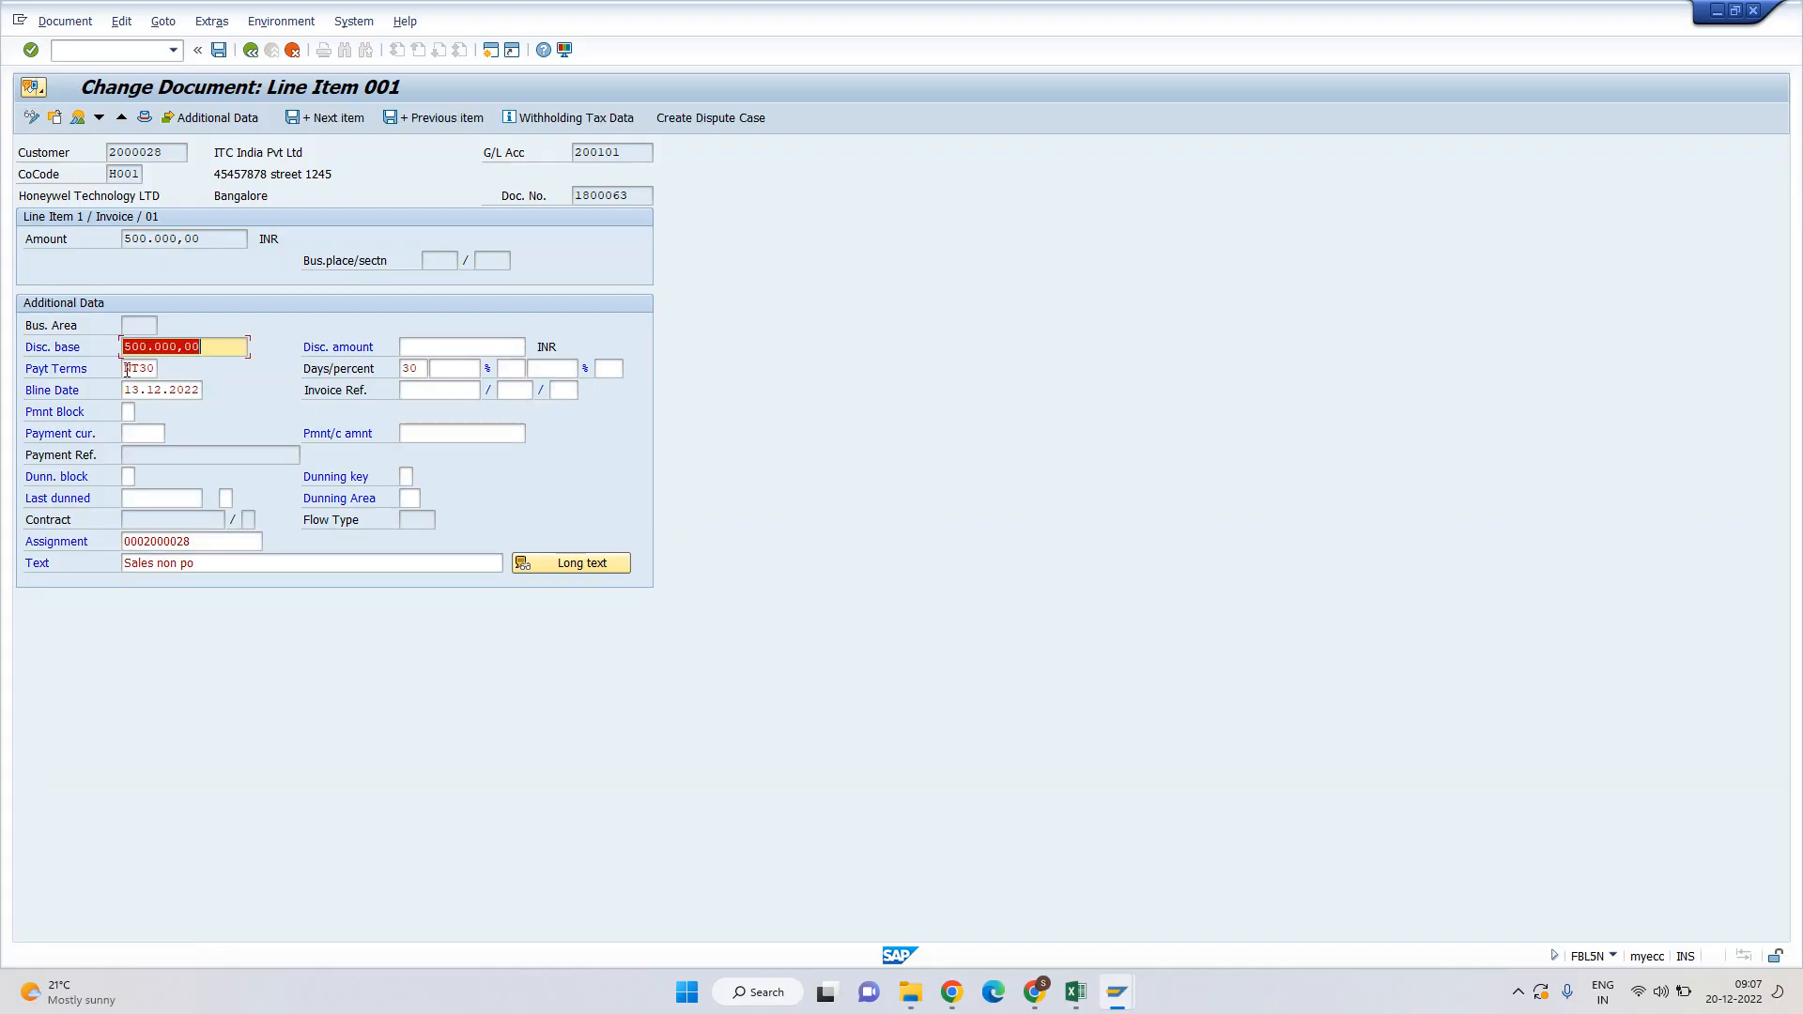
click(128, 368)
key(shift+Right)
key(shift+Right)
key(shift+Right)
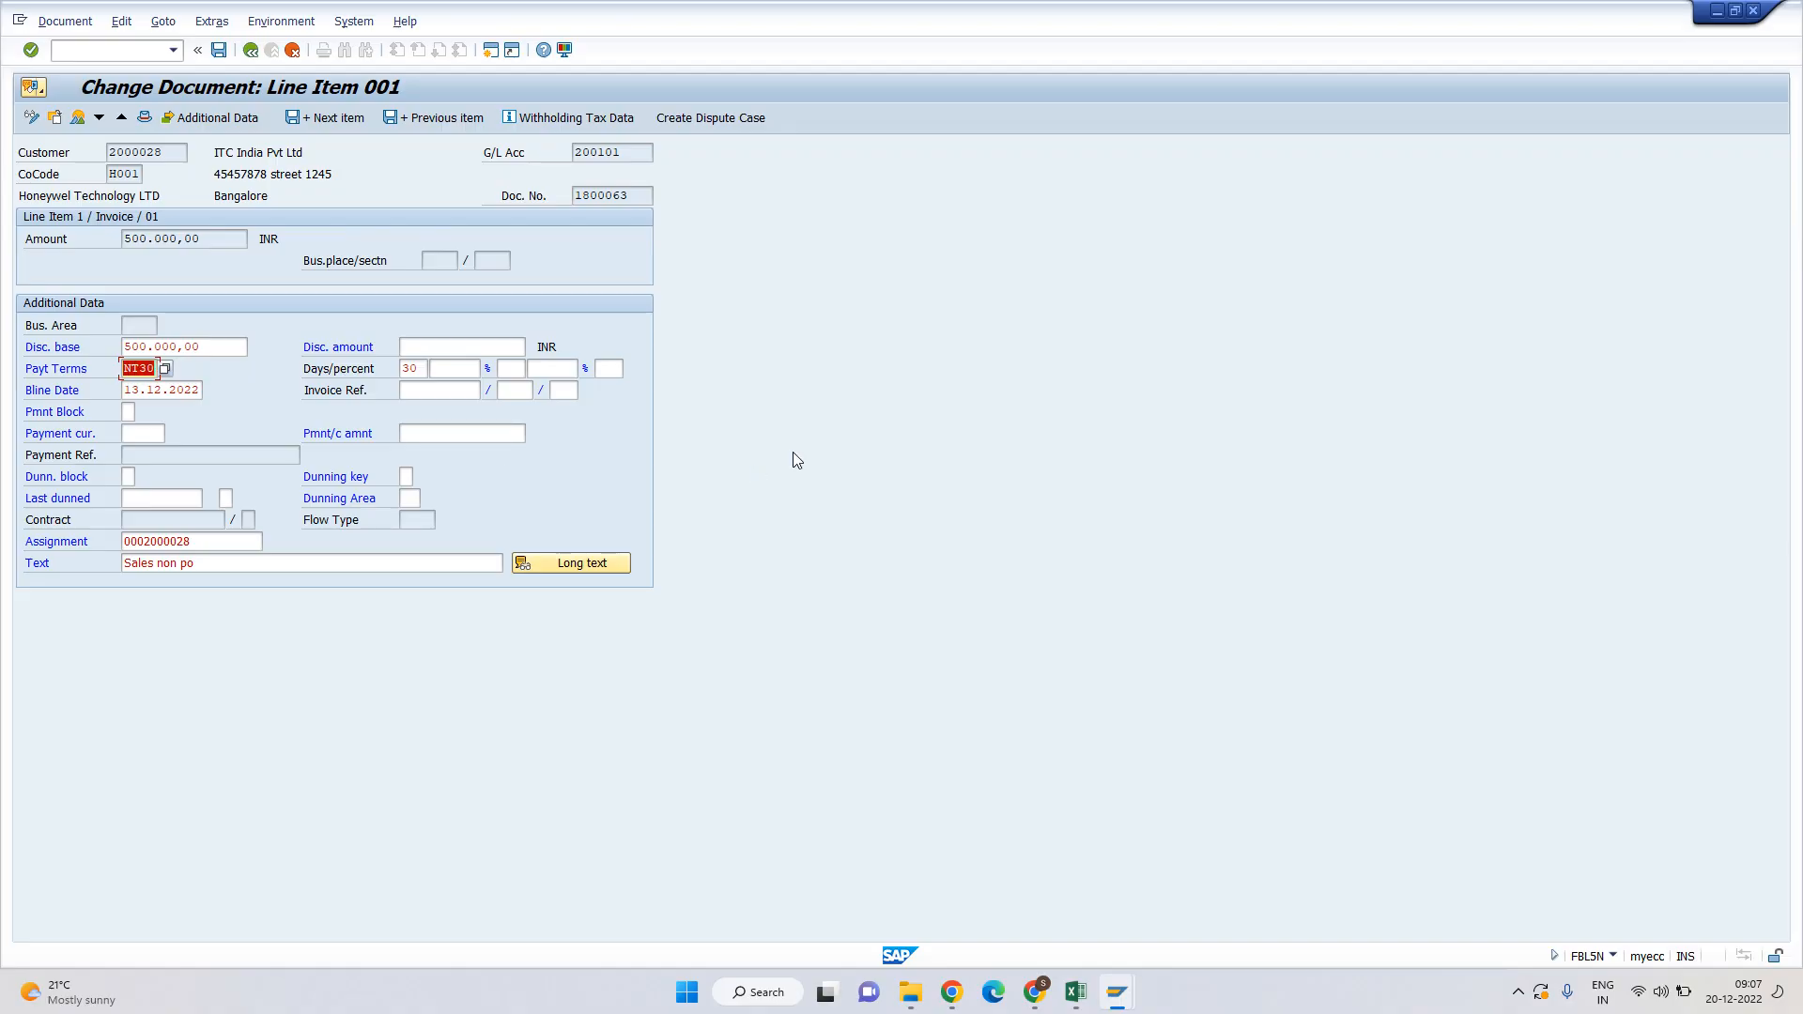
text(0001)
key(Tab)
key(Return)
key(Return)
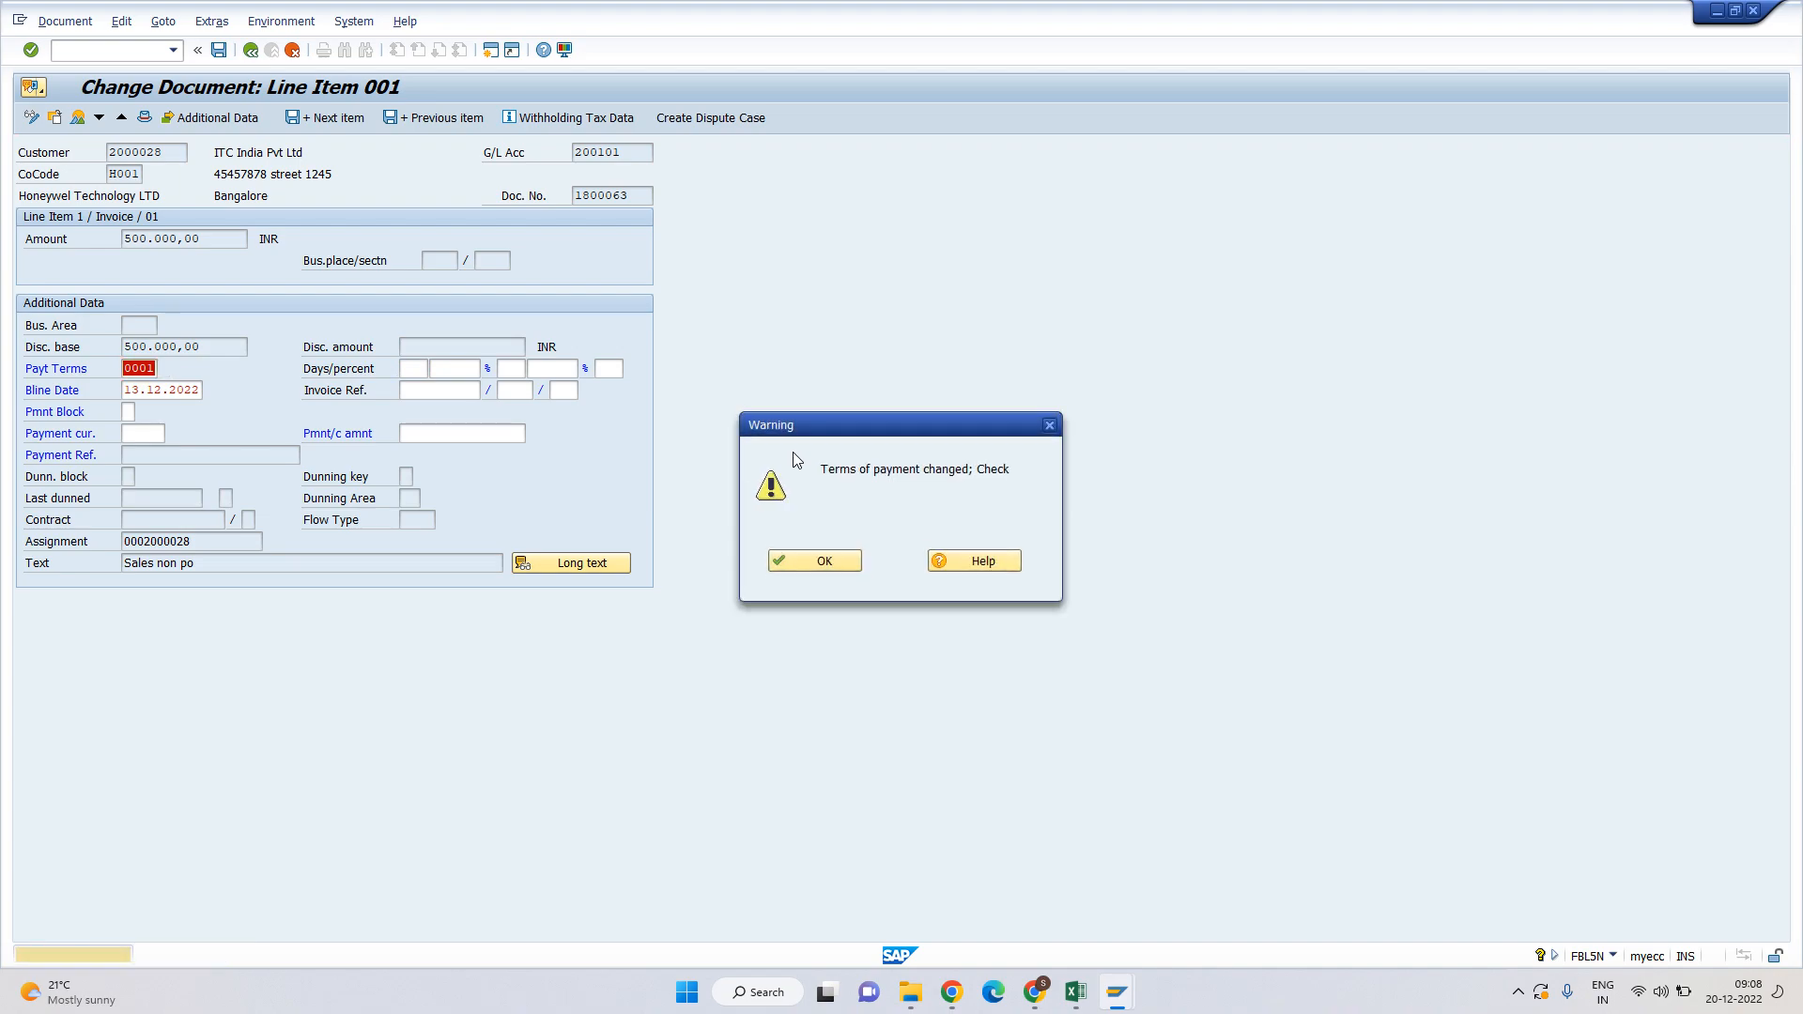
key(Return)
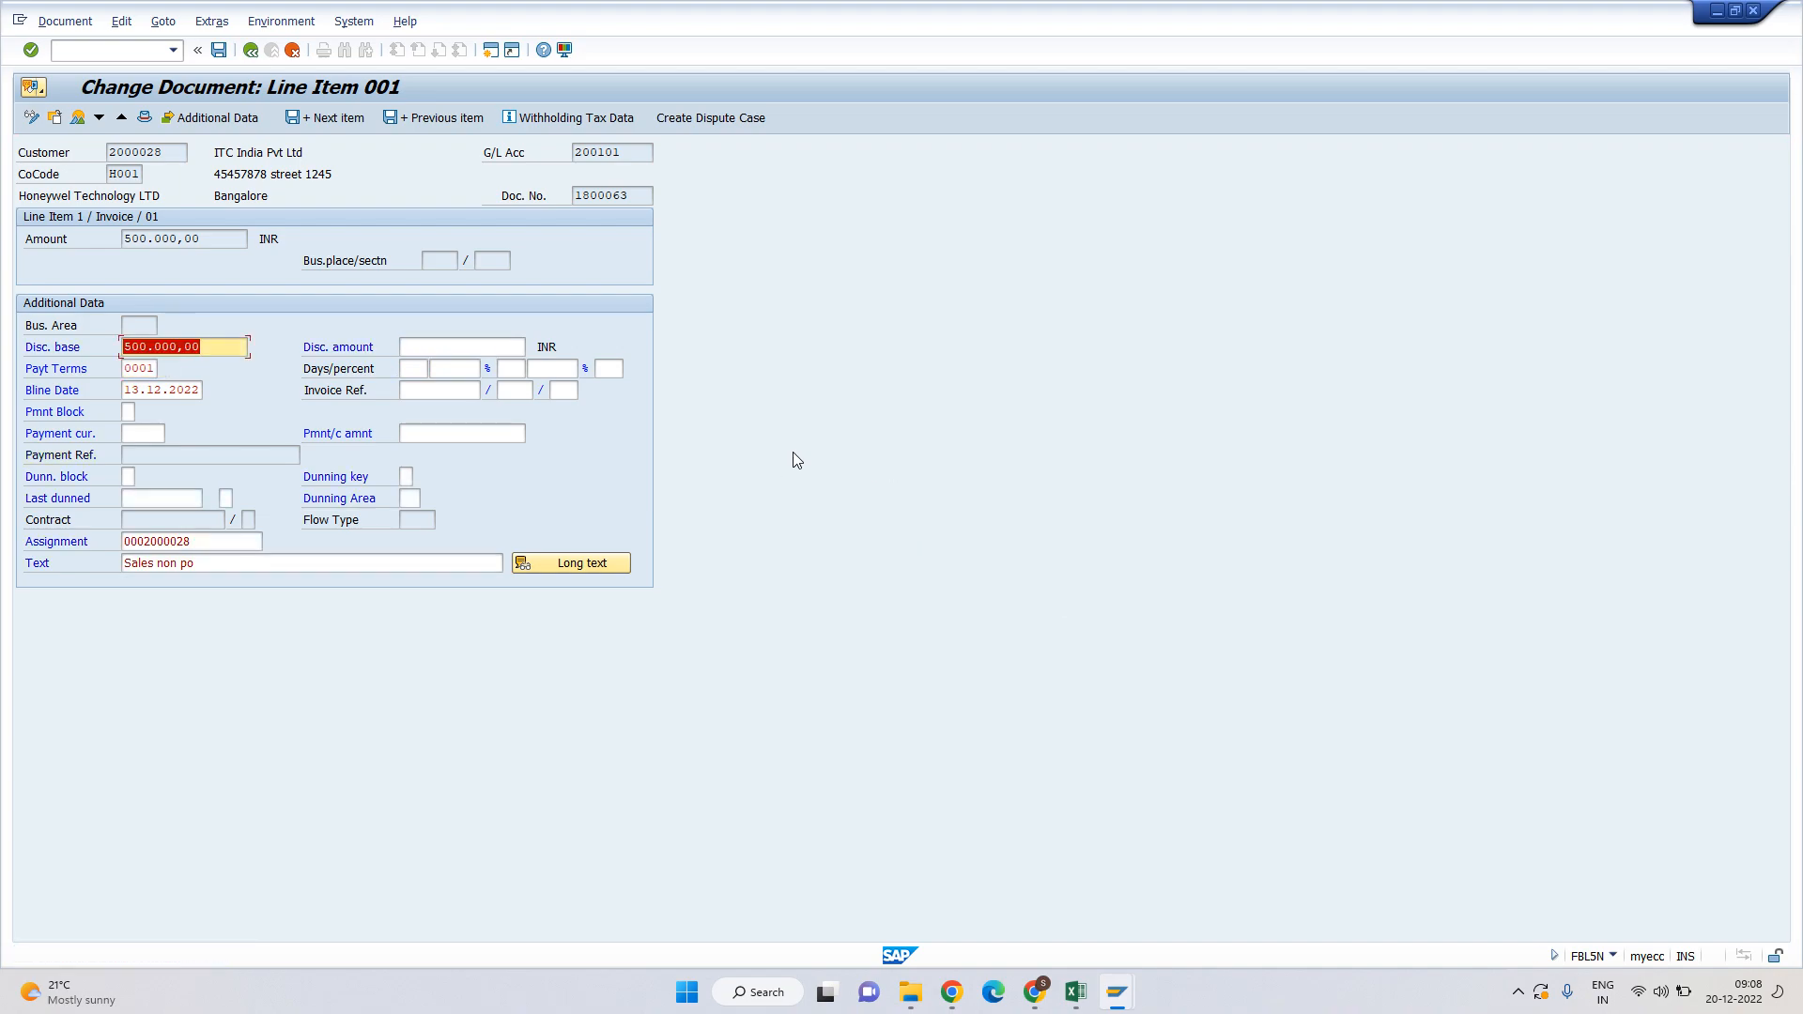
key(ctrl+s)
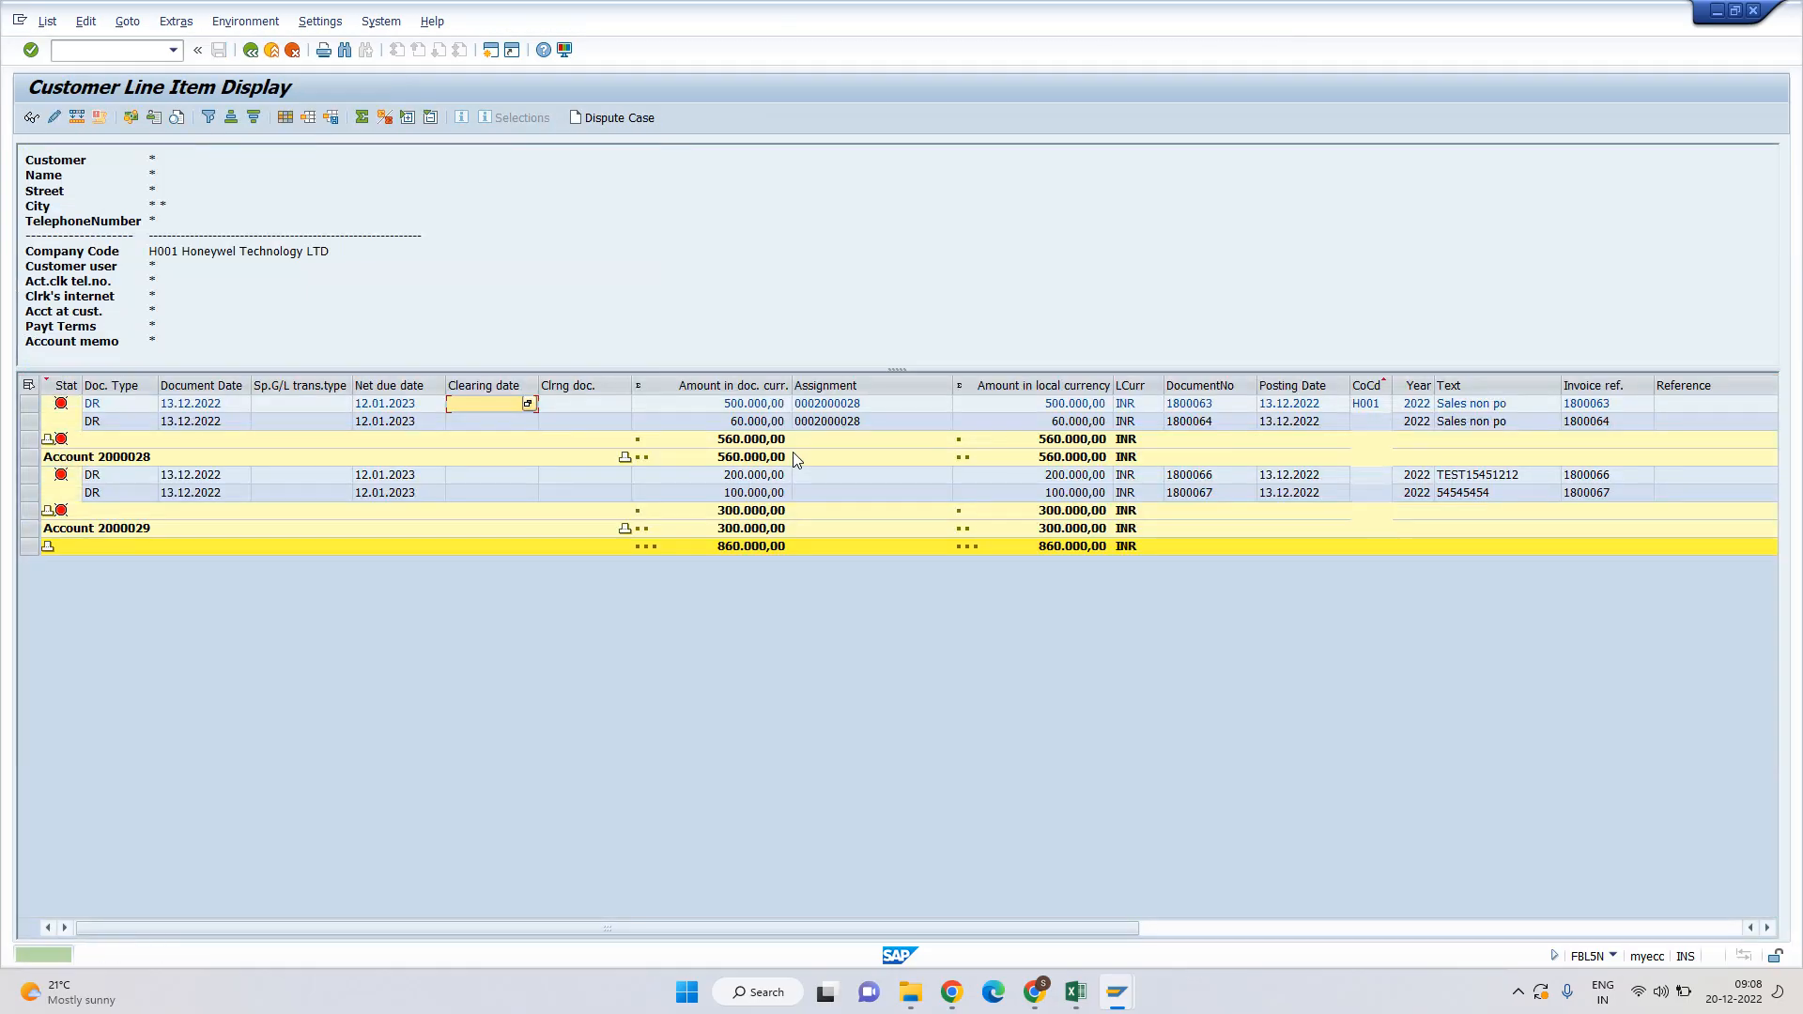
Change invoice 1800064's payment terms to 0001, correcting the mistyped 0000, and save.
double_click(703, 419)
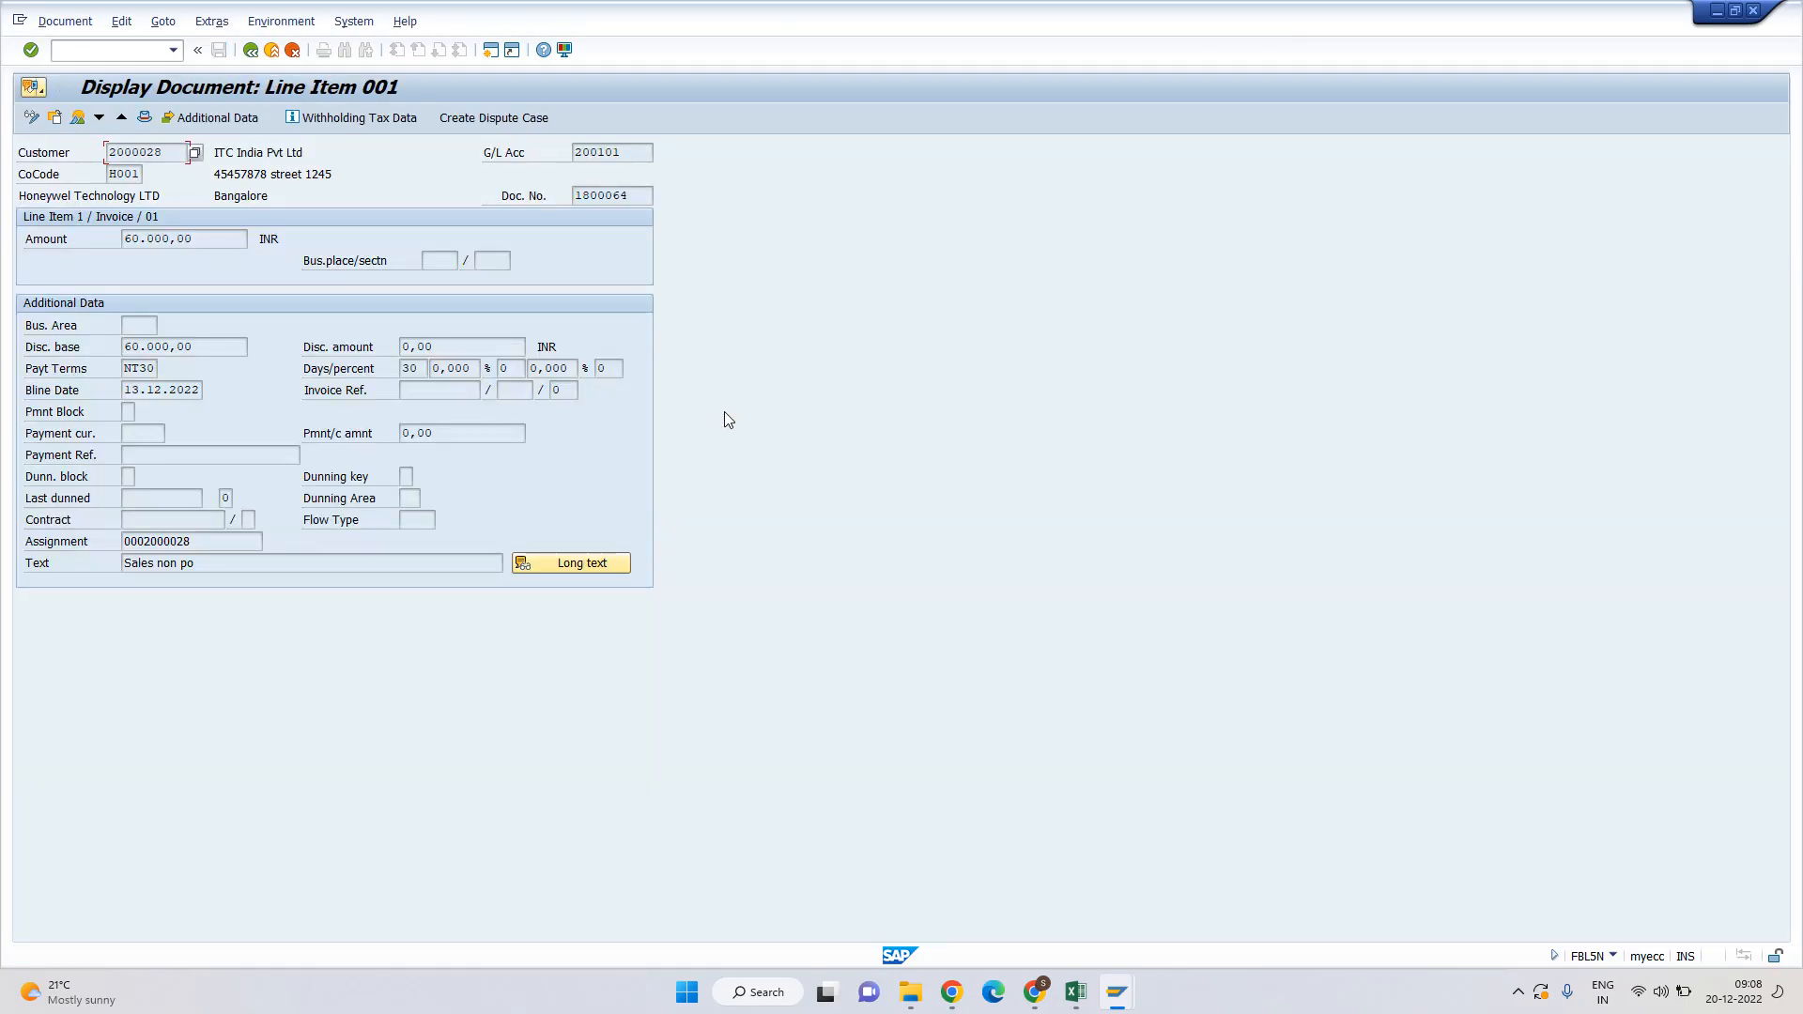
click(79, 117)
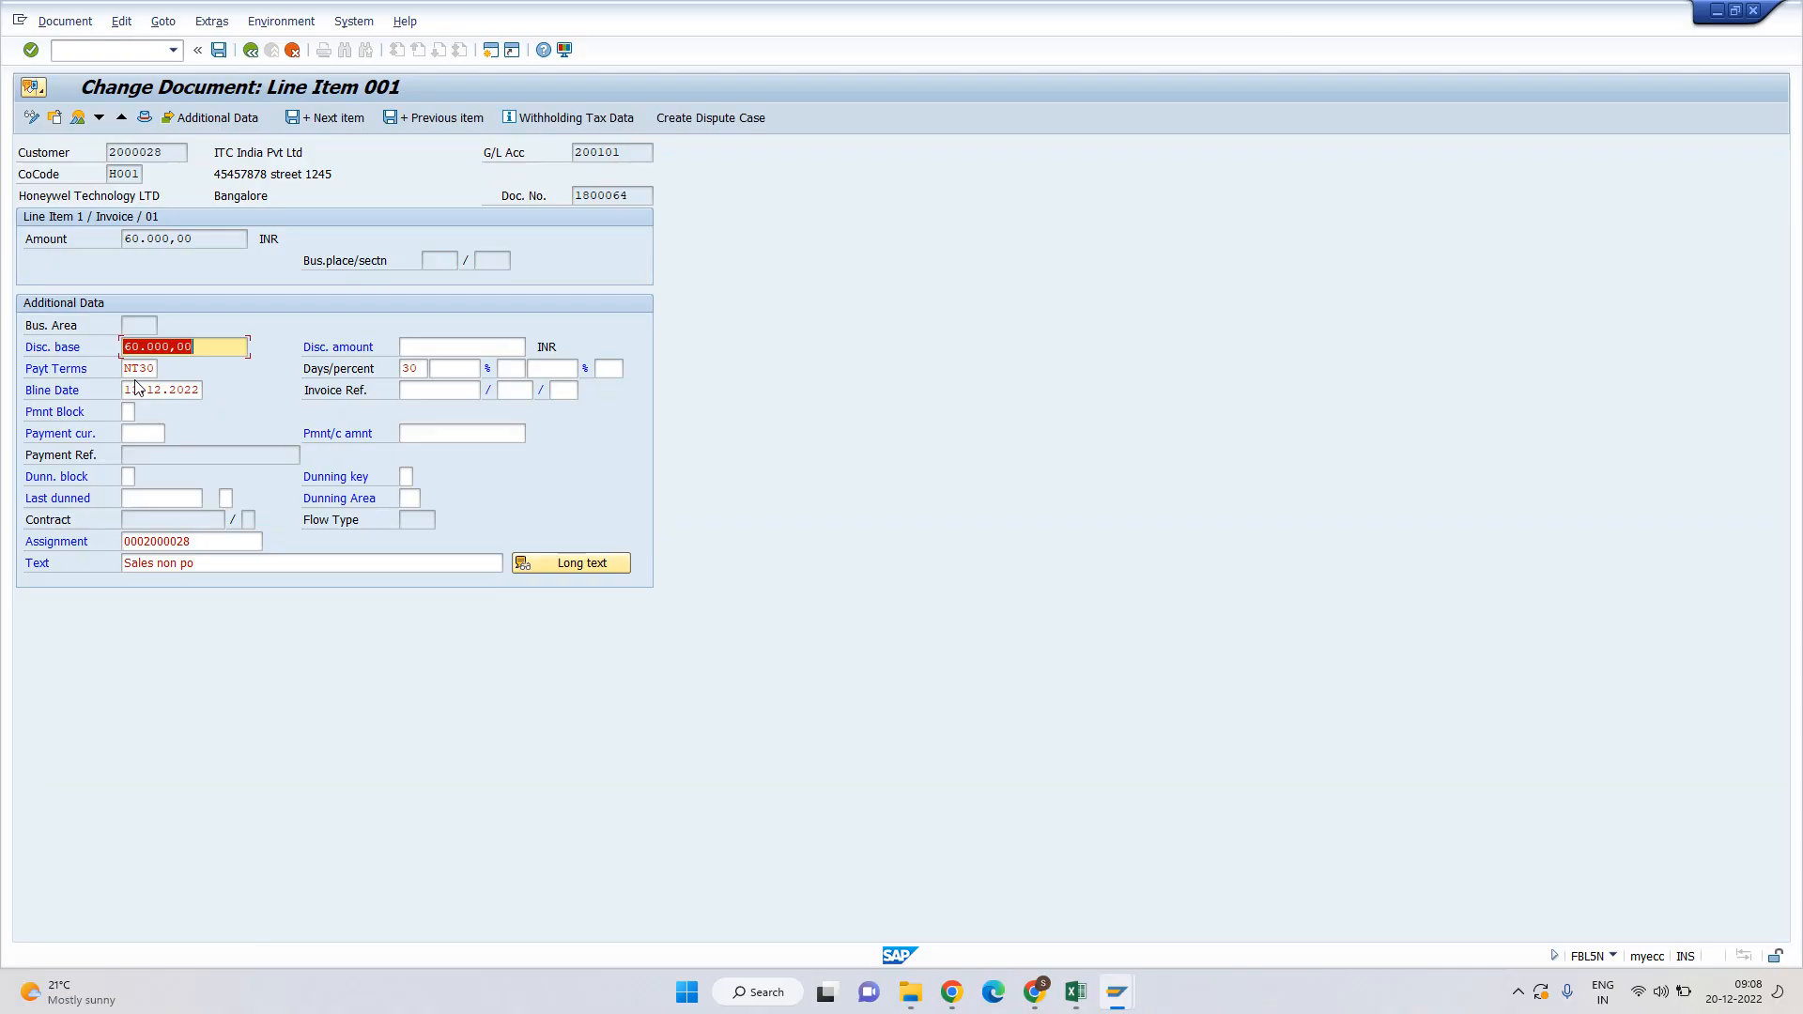
key(Tab)
key(shift+Left)
key(shift+Left)
key(shift+Left)
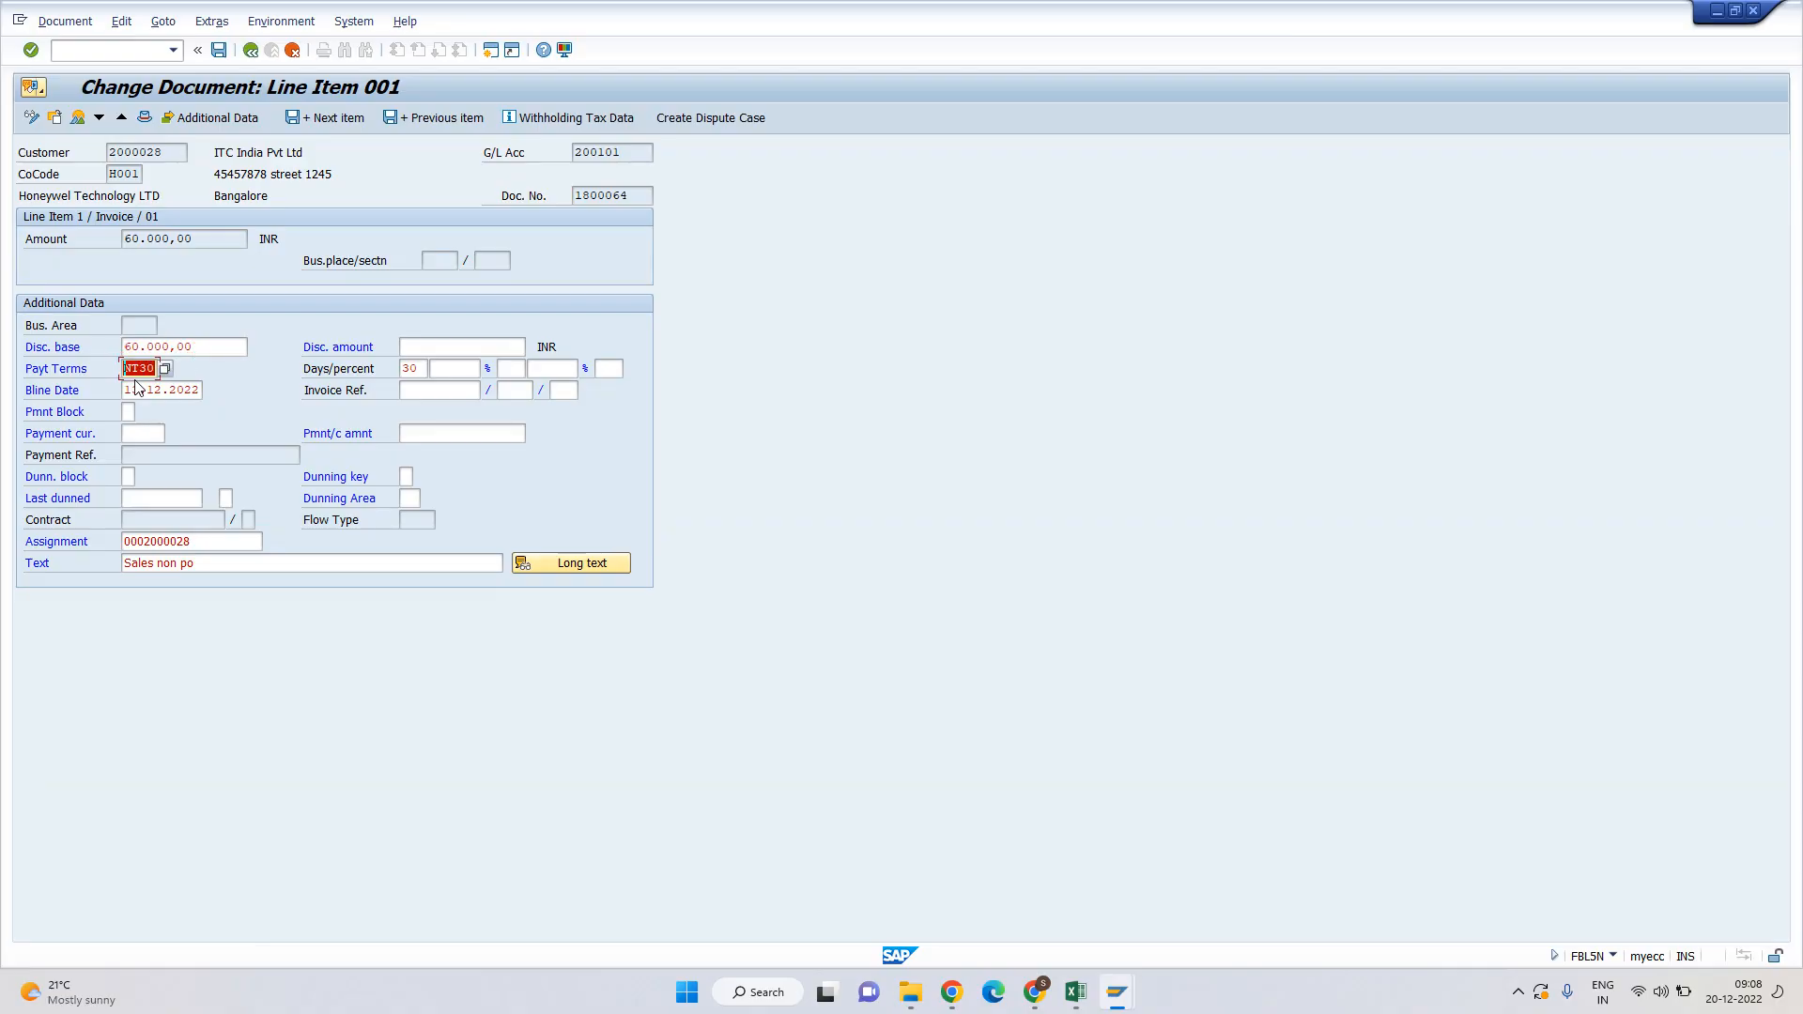
text(0000)
key(Tab)
key(shift+Tab)
text(0001)
key(Tab)
key(Return)
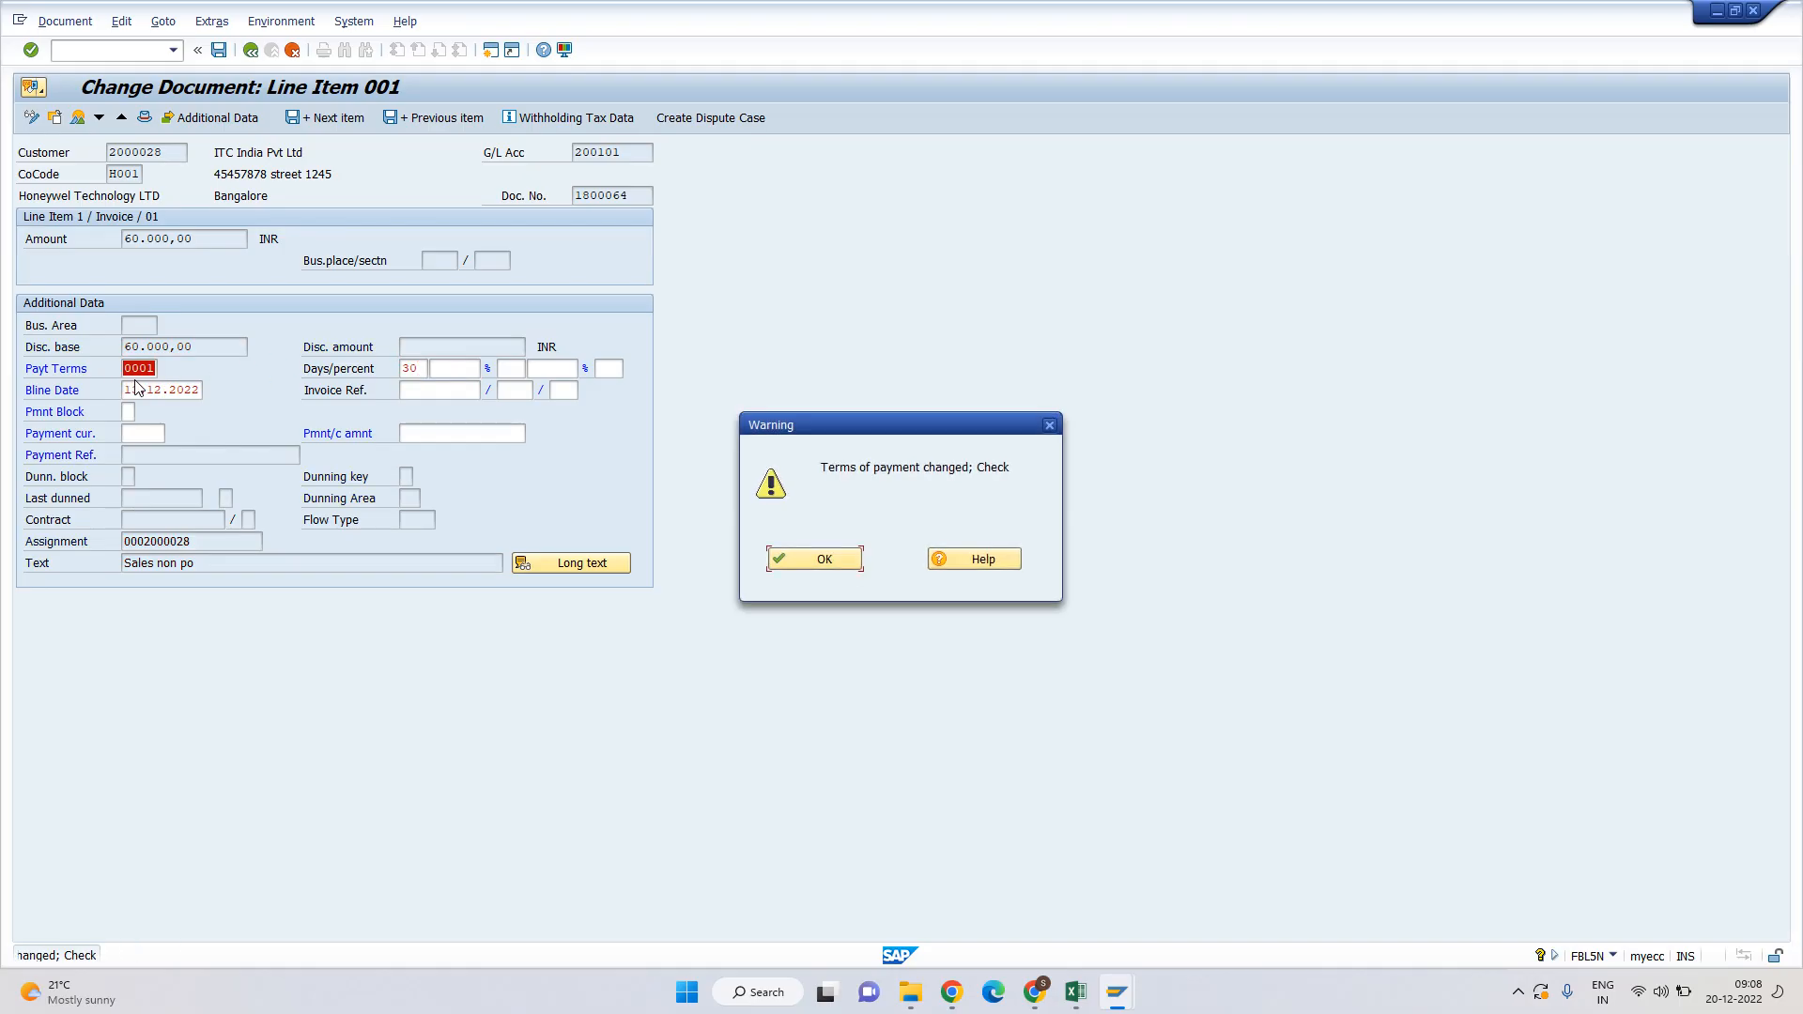
key(Return)
key(ctrl+s)
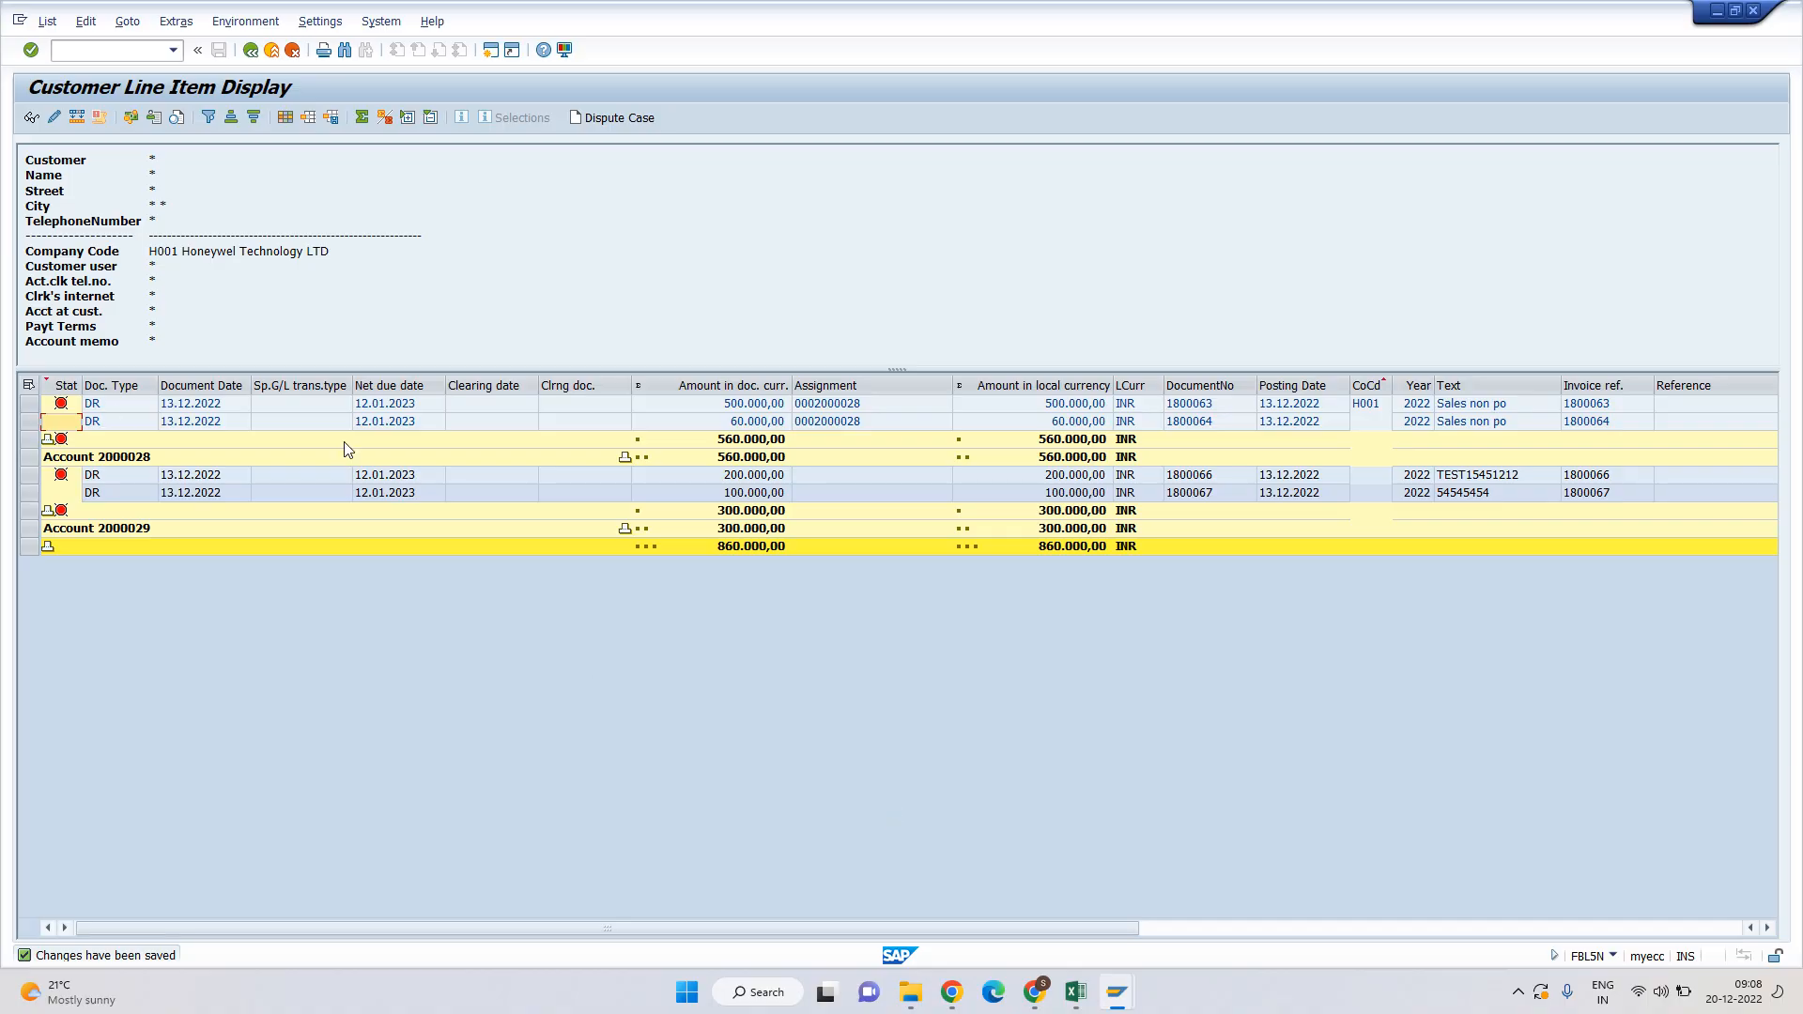
Replace invoice 1800066's NT30 payment terms with 0001 and save.
double_click(395, 475)
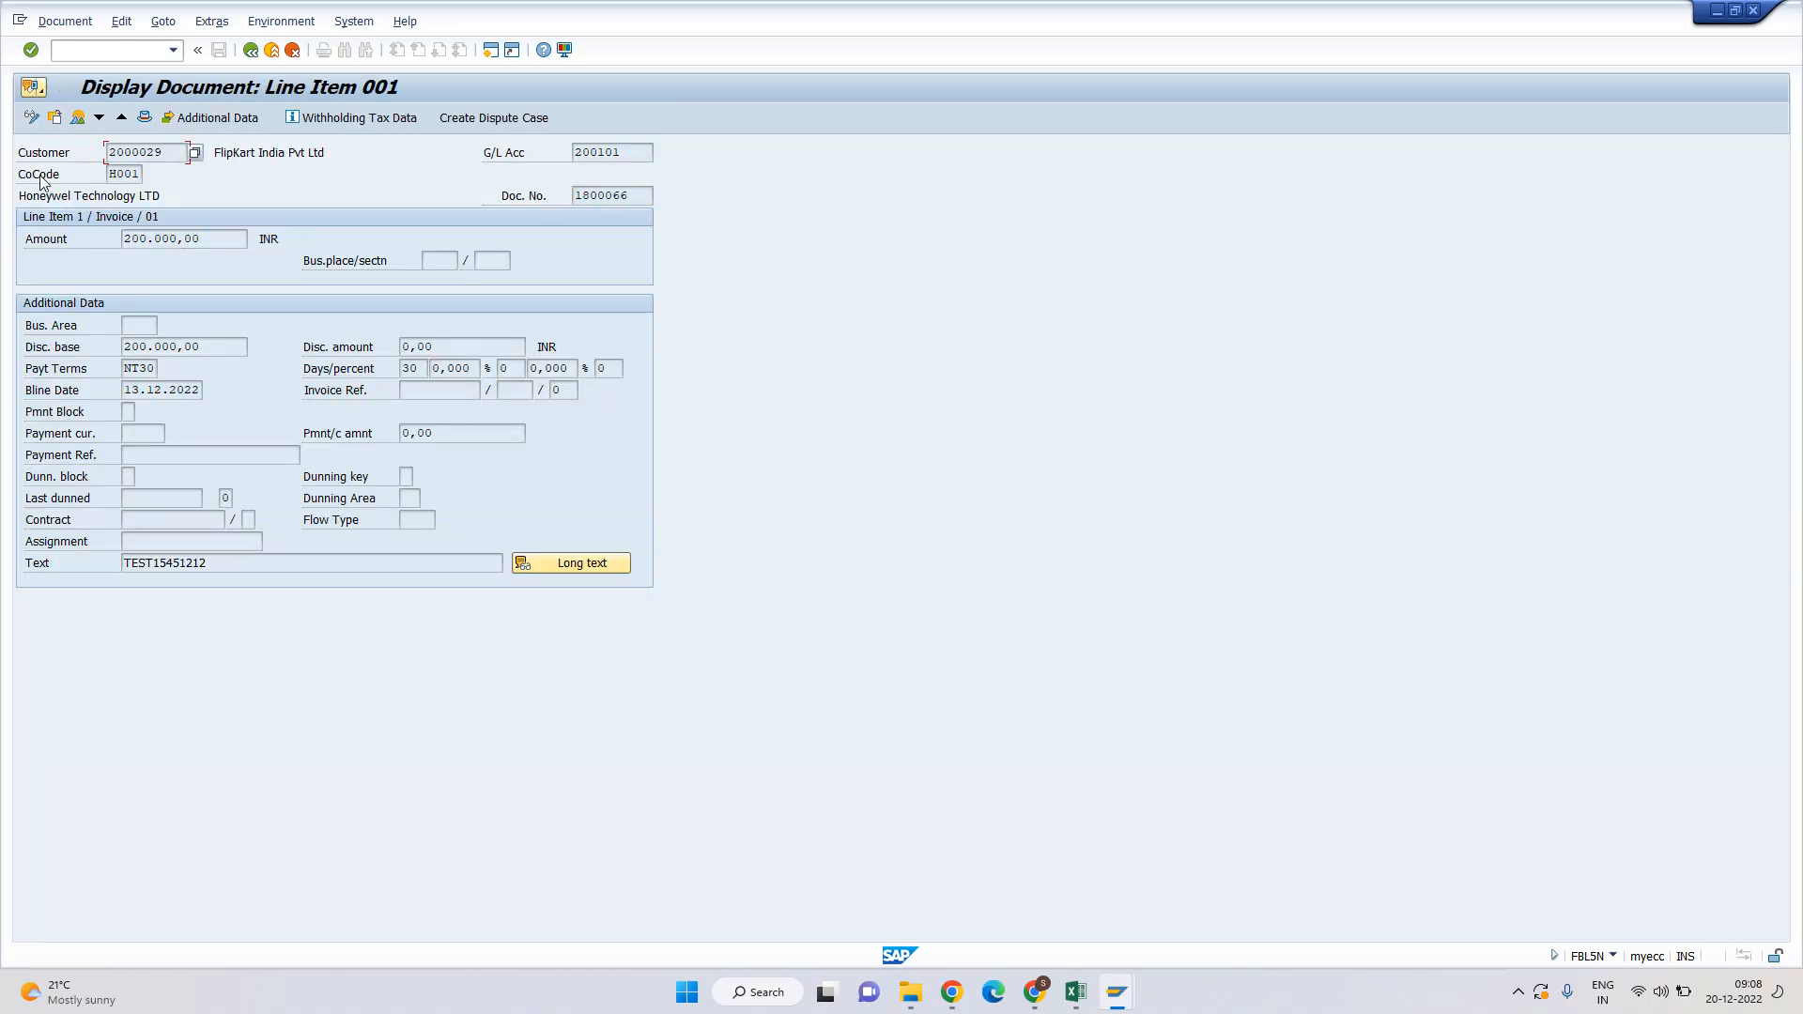
click(31, 116)
click(139, 366)
key(Tab)
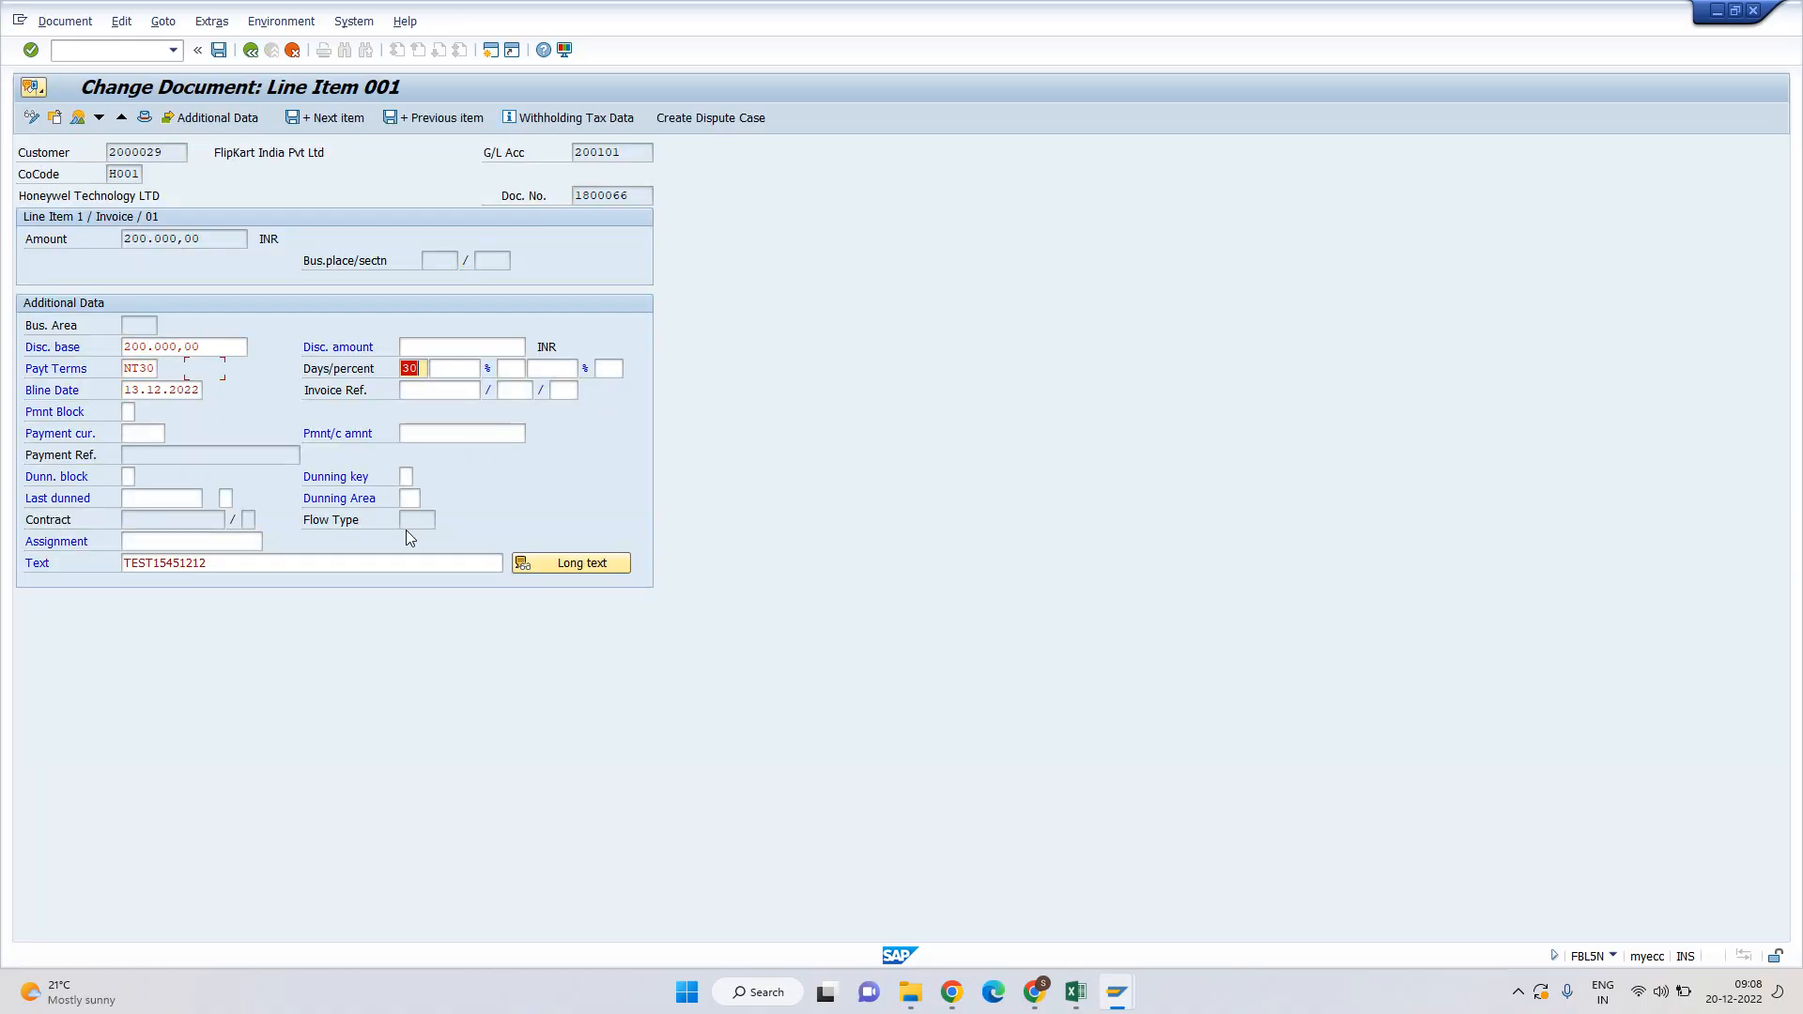
key(shift+Tab)
text(0001)
key(Return)
key(Return)
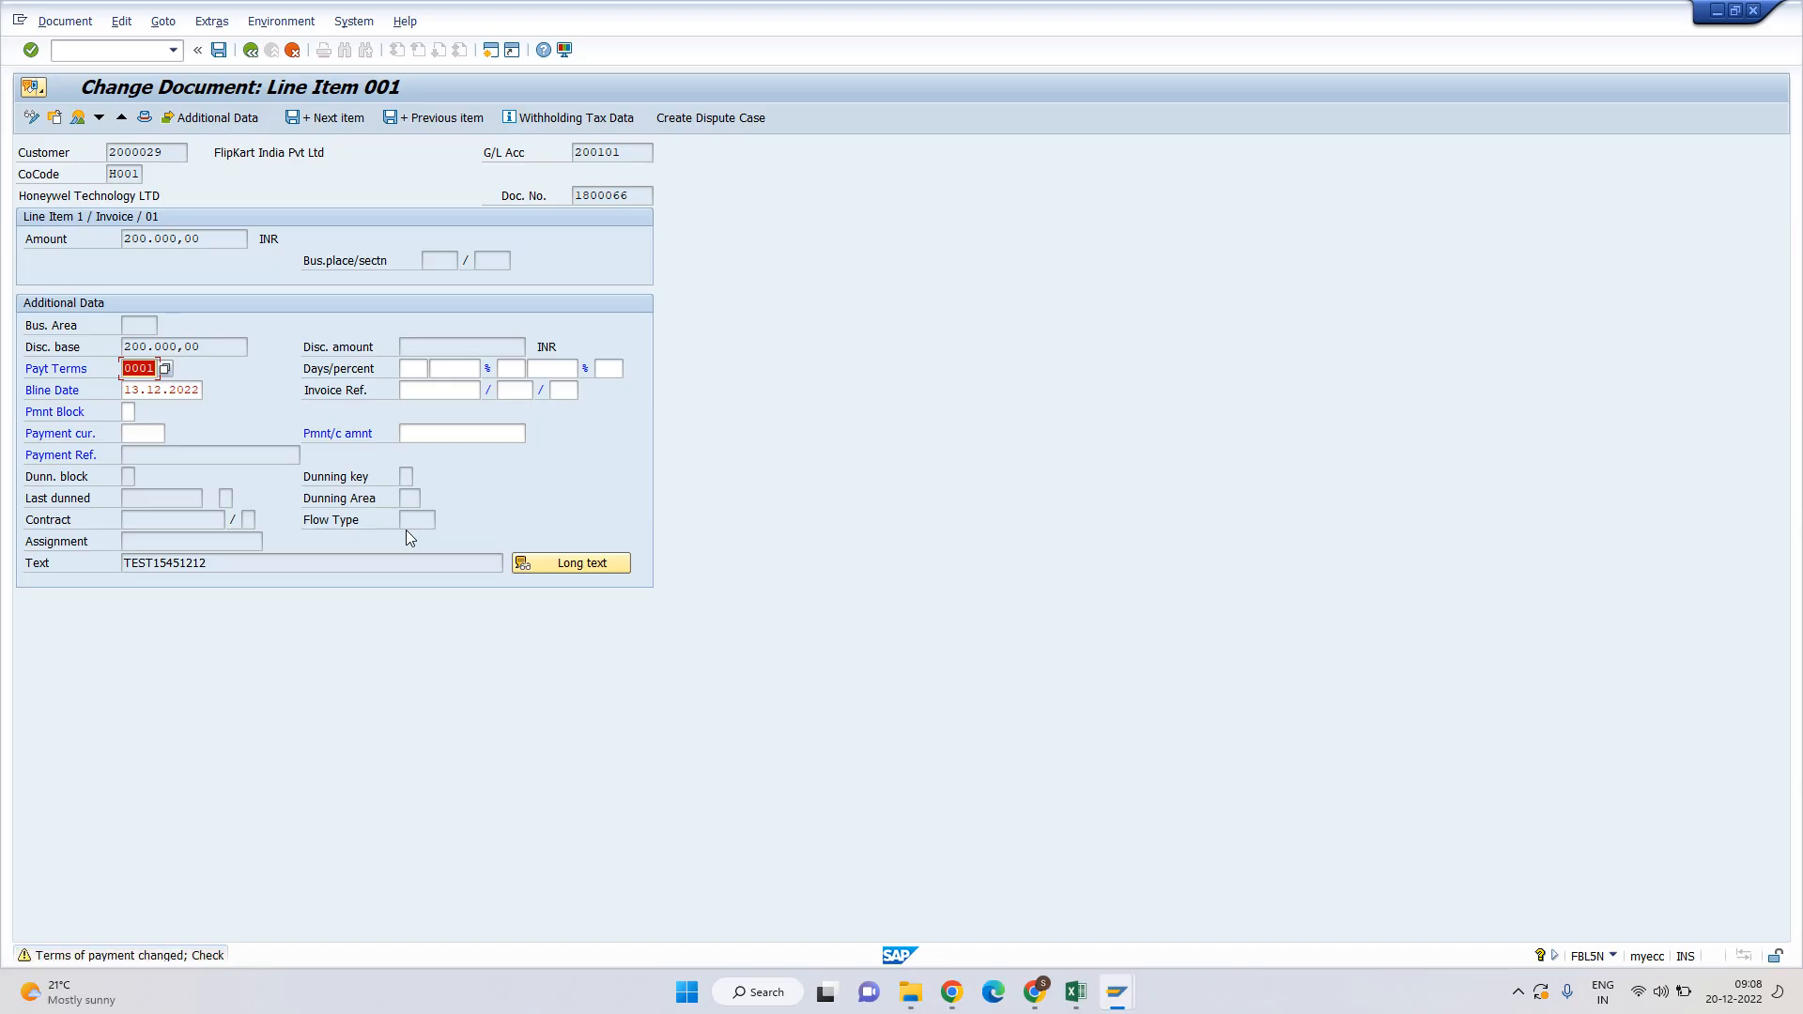
key(ctrl+s)
Set invoice 1800067's payment terms to 0001, save, and refresh the list to show new due dates.
double_click(214, 494)
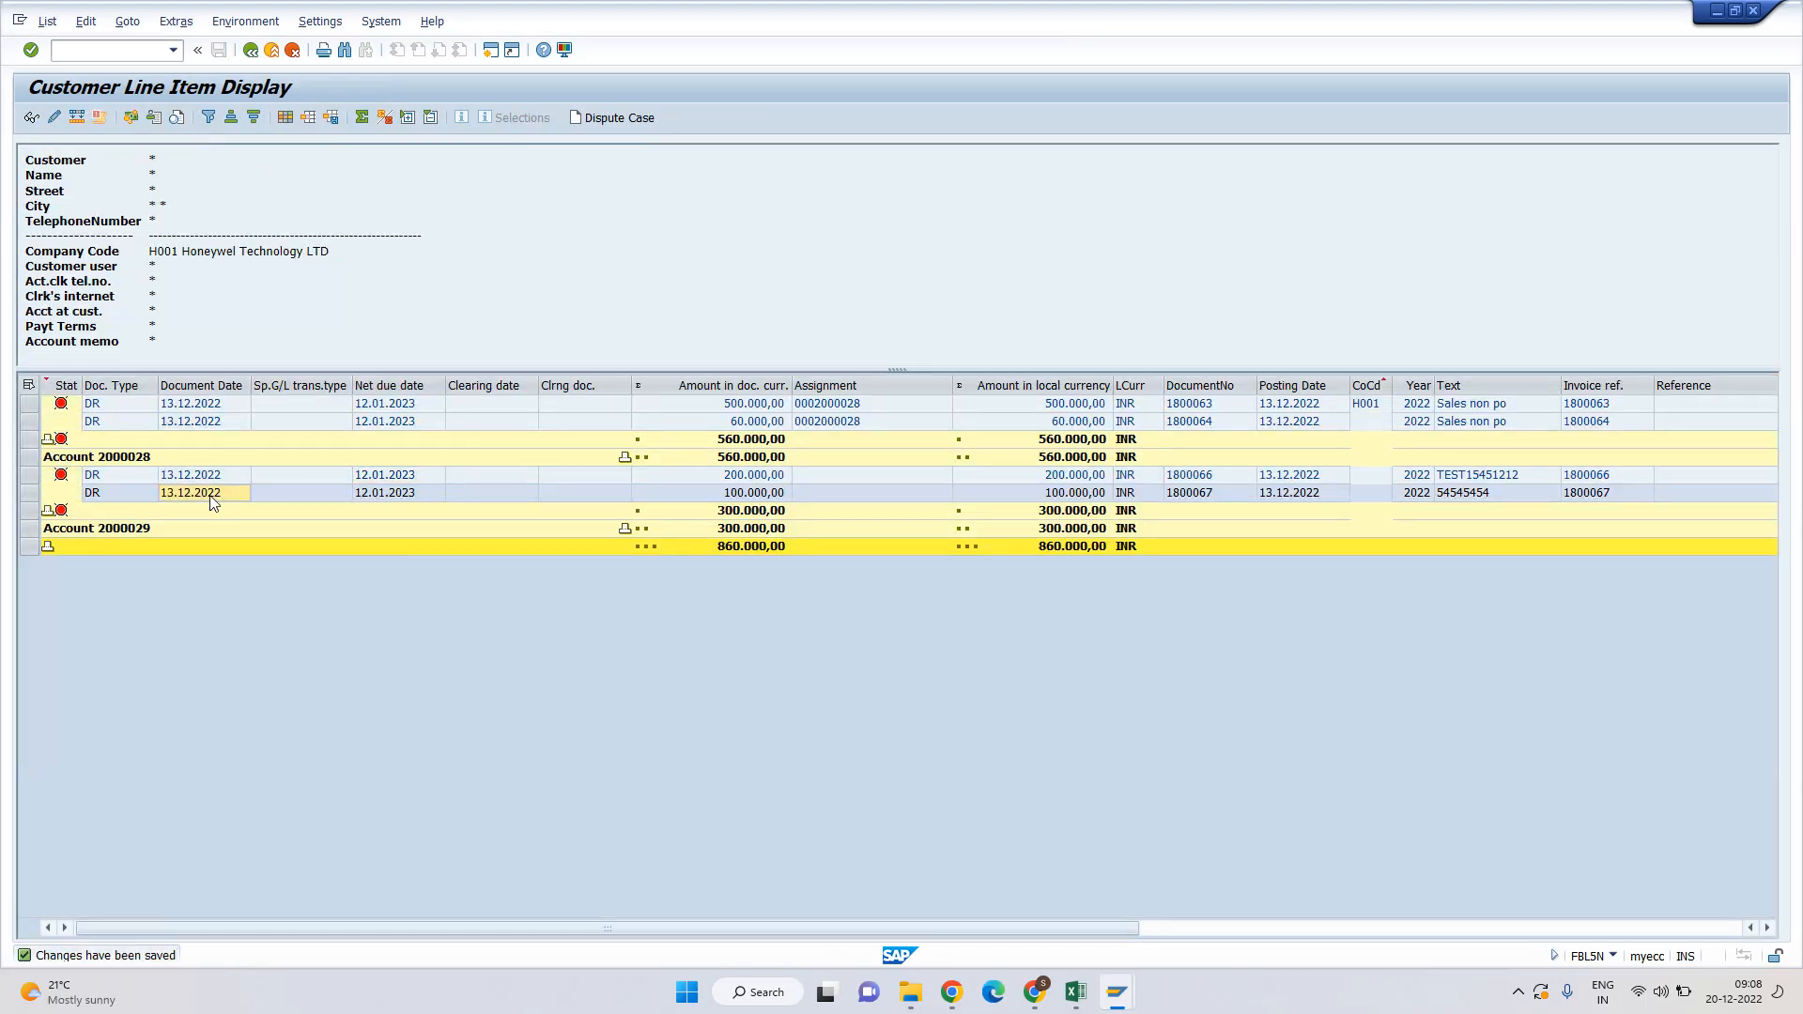
click(31, 117)
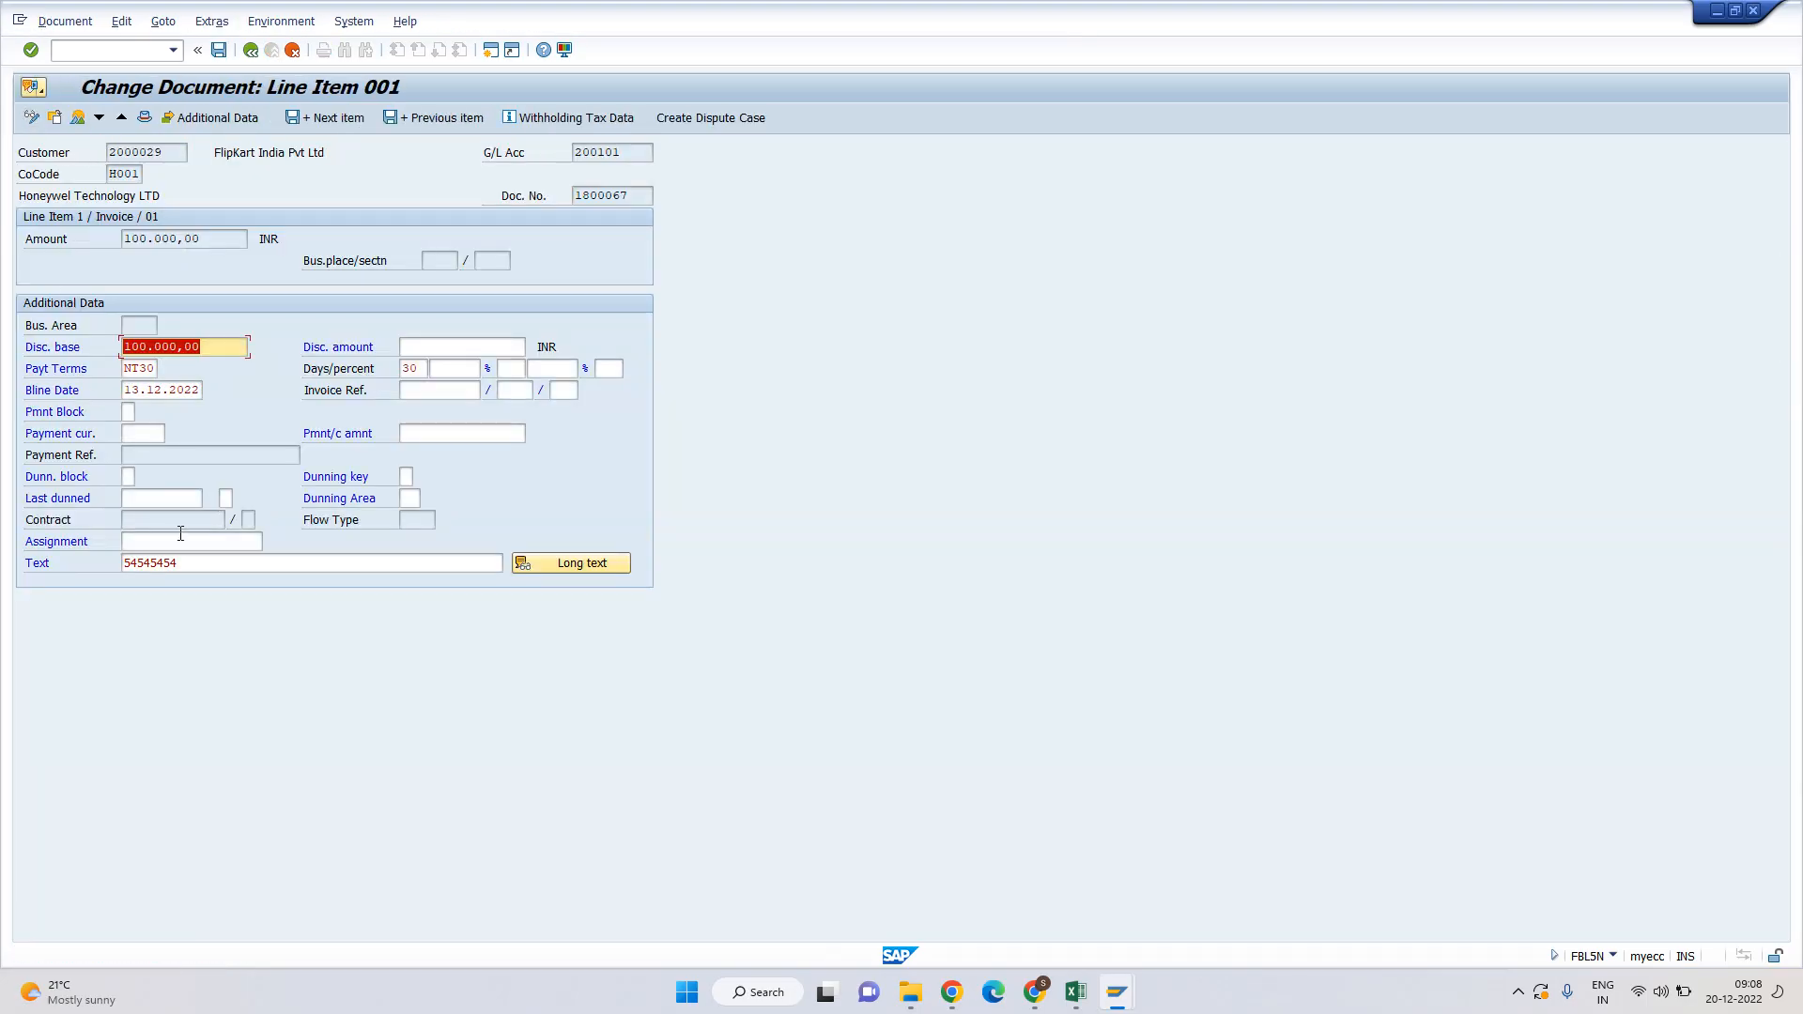
click(127, 368)
key(Delete)
key(Delete)
key(Delete)
key(Delete)
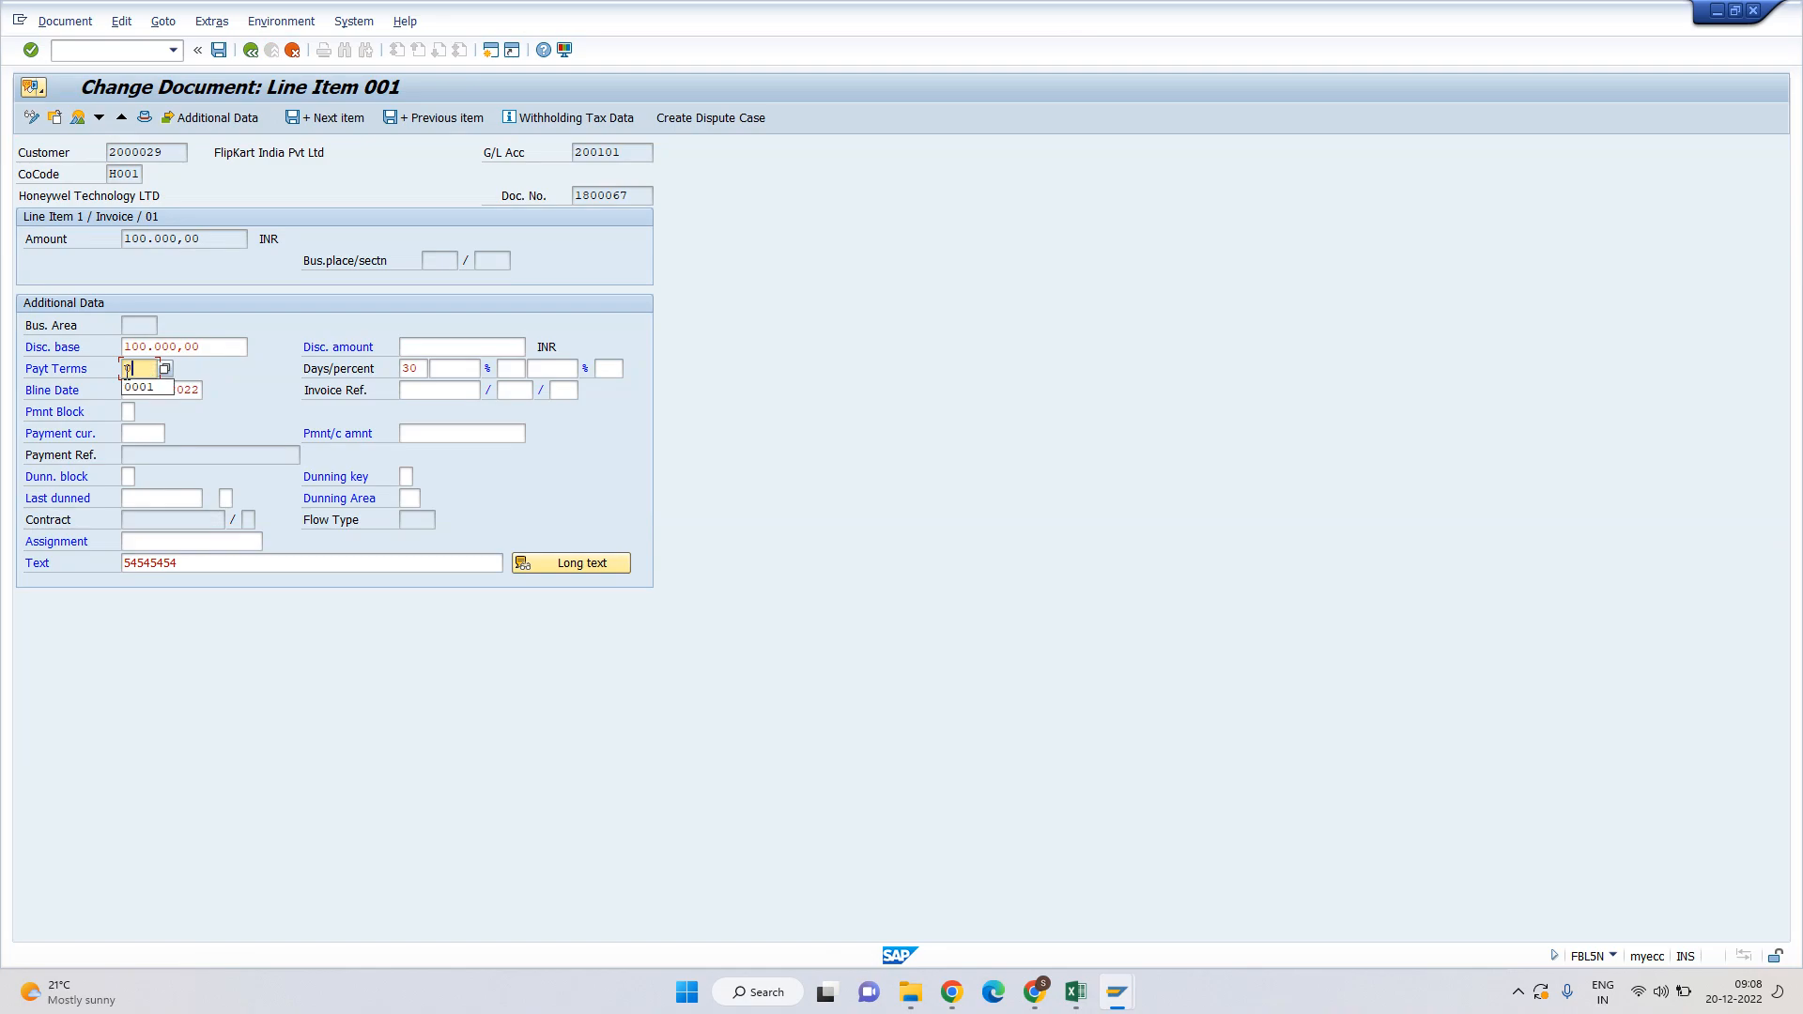
text(0001)
key(Return)
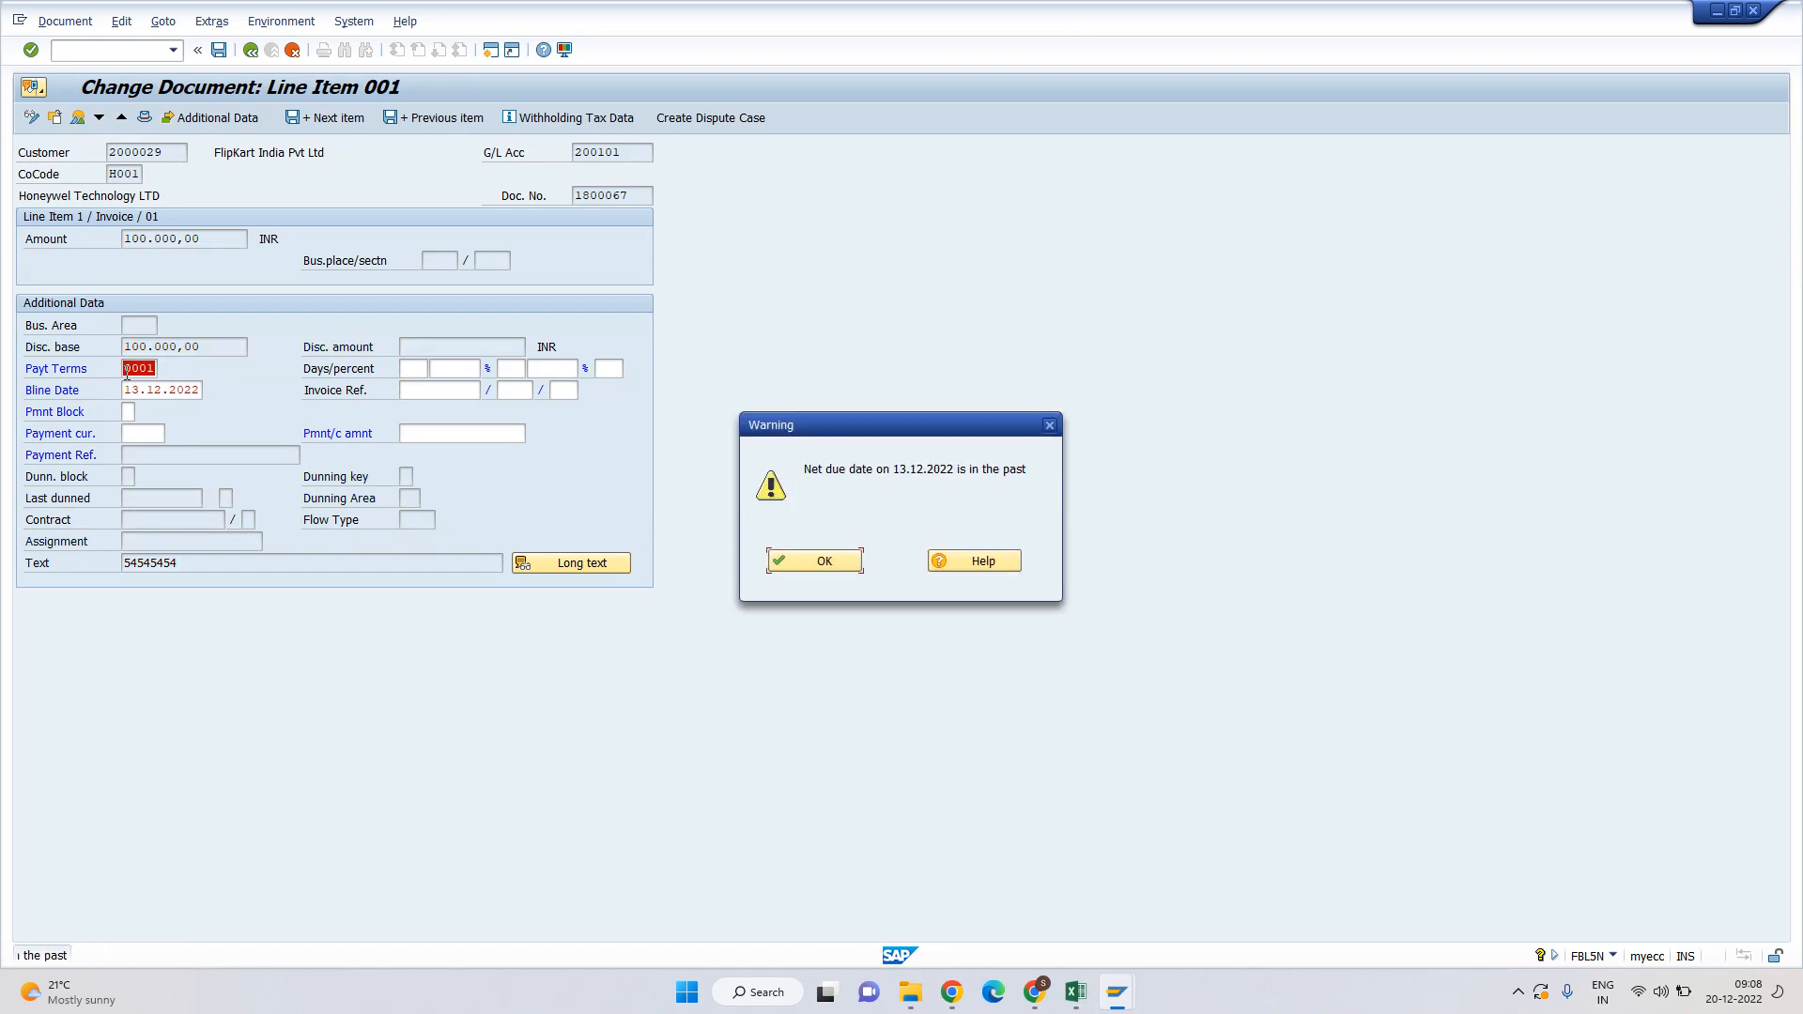
key(Return)
key(Return)
key(Return)
key(Return)
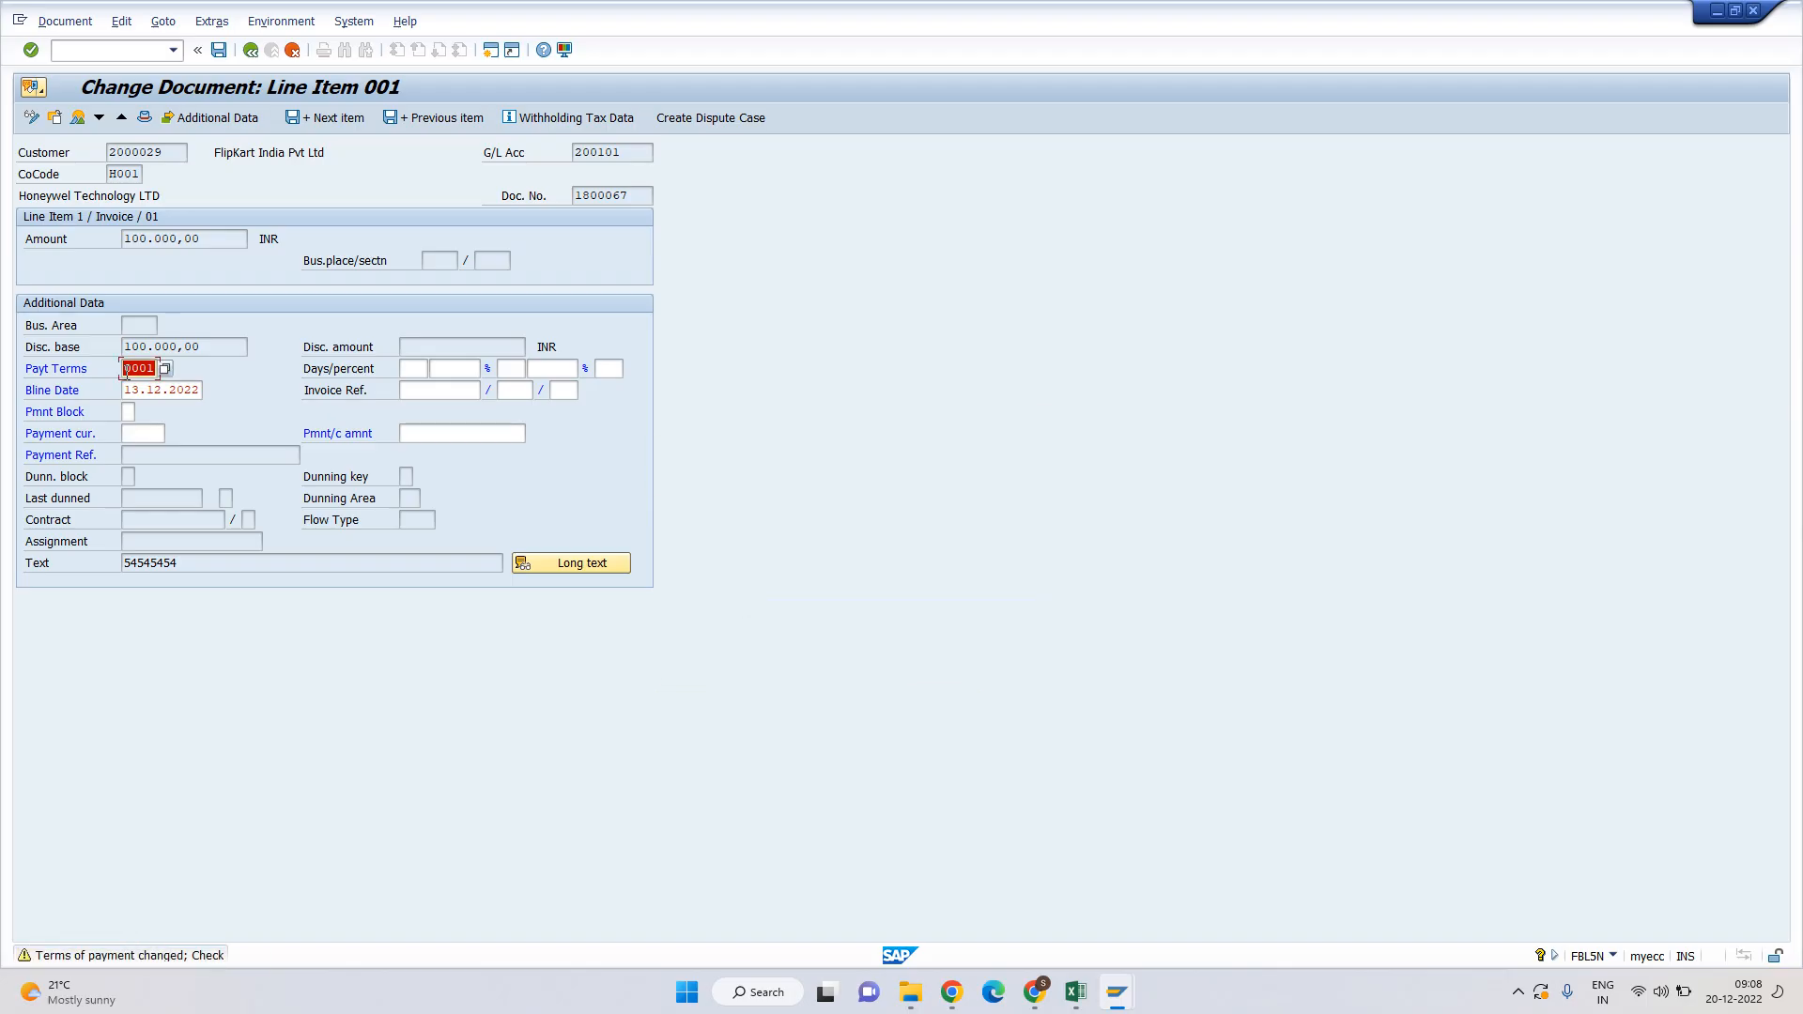
key(ctrl+s)
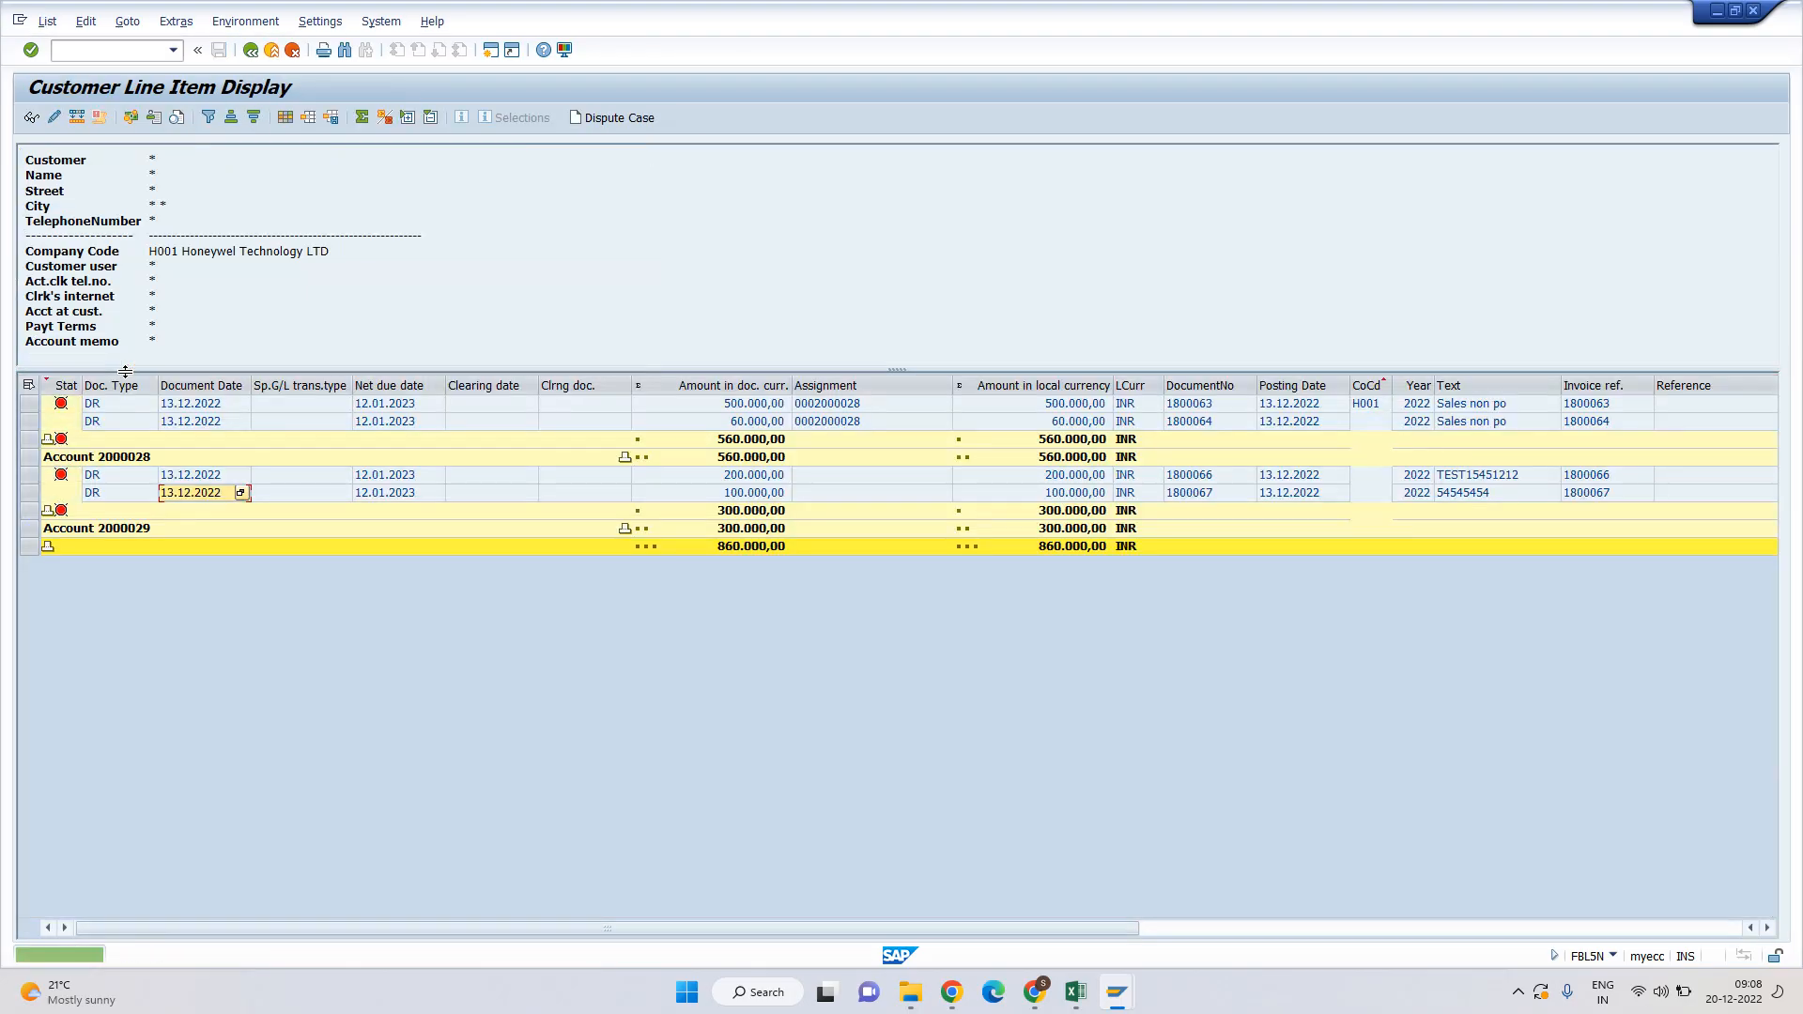
click(47, 20)
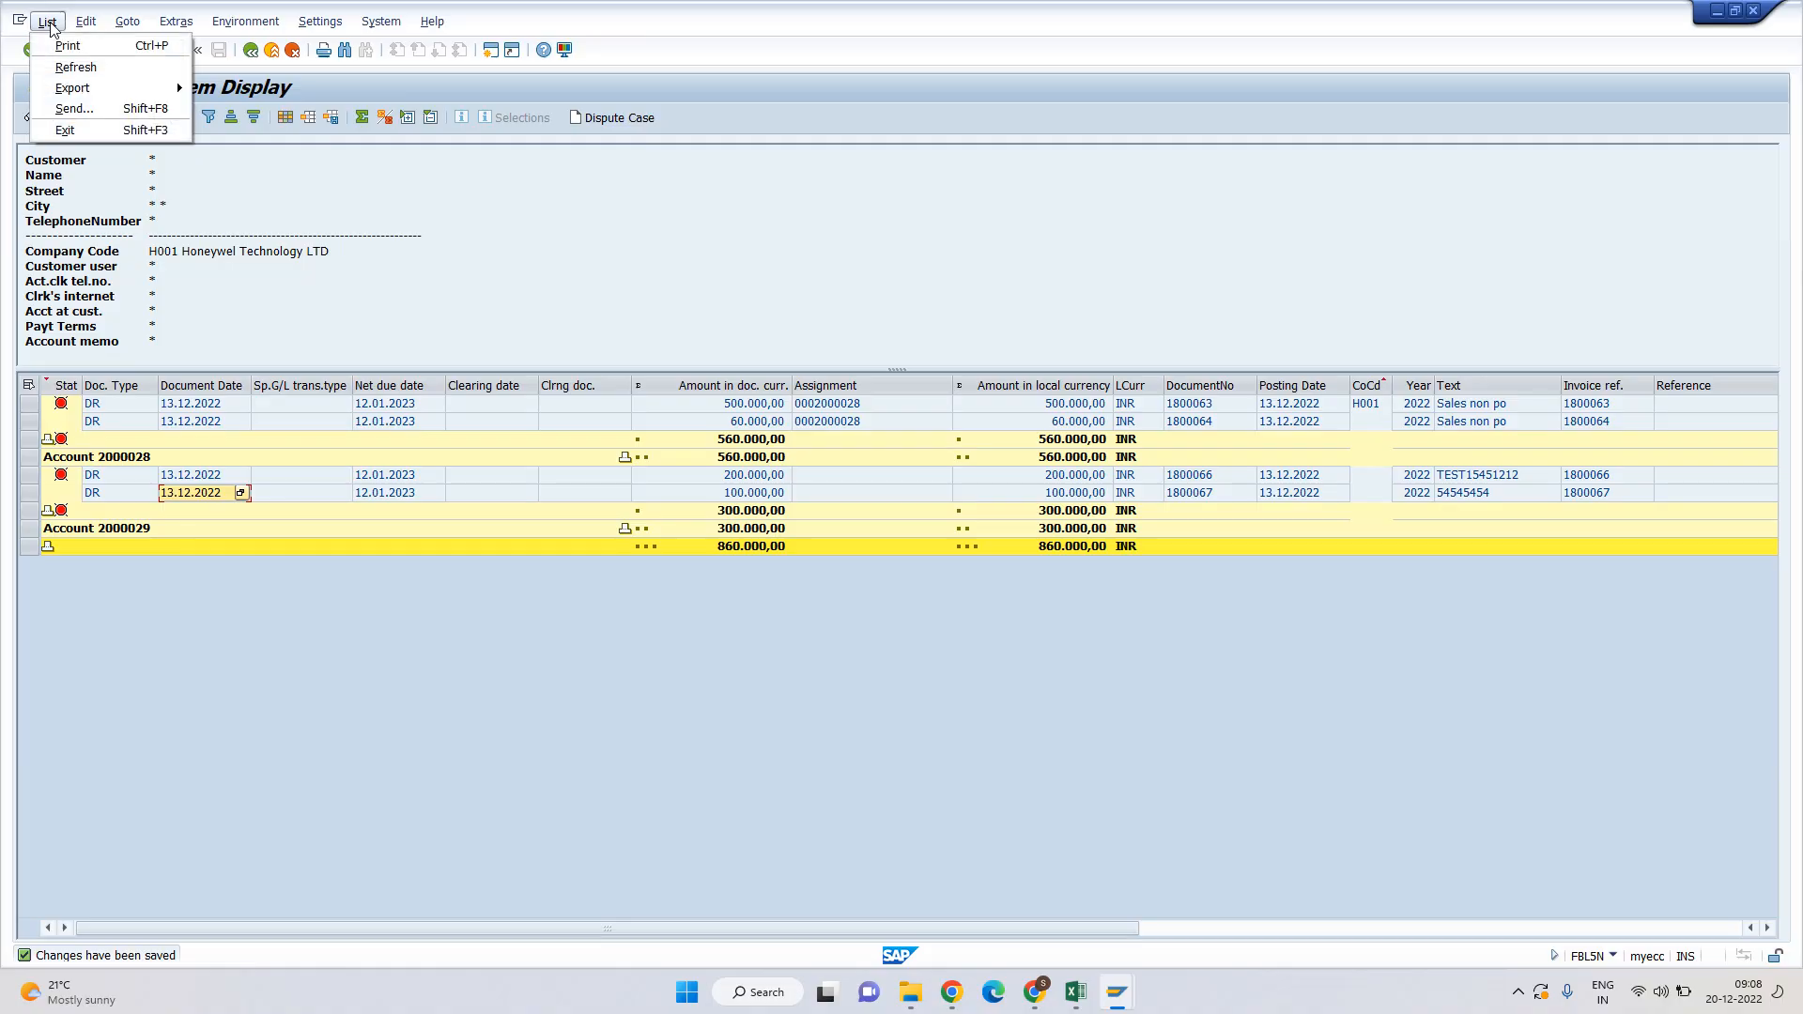
click(70, 64)
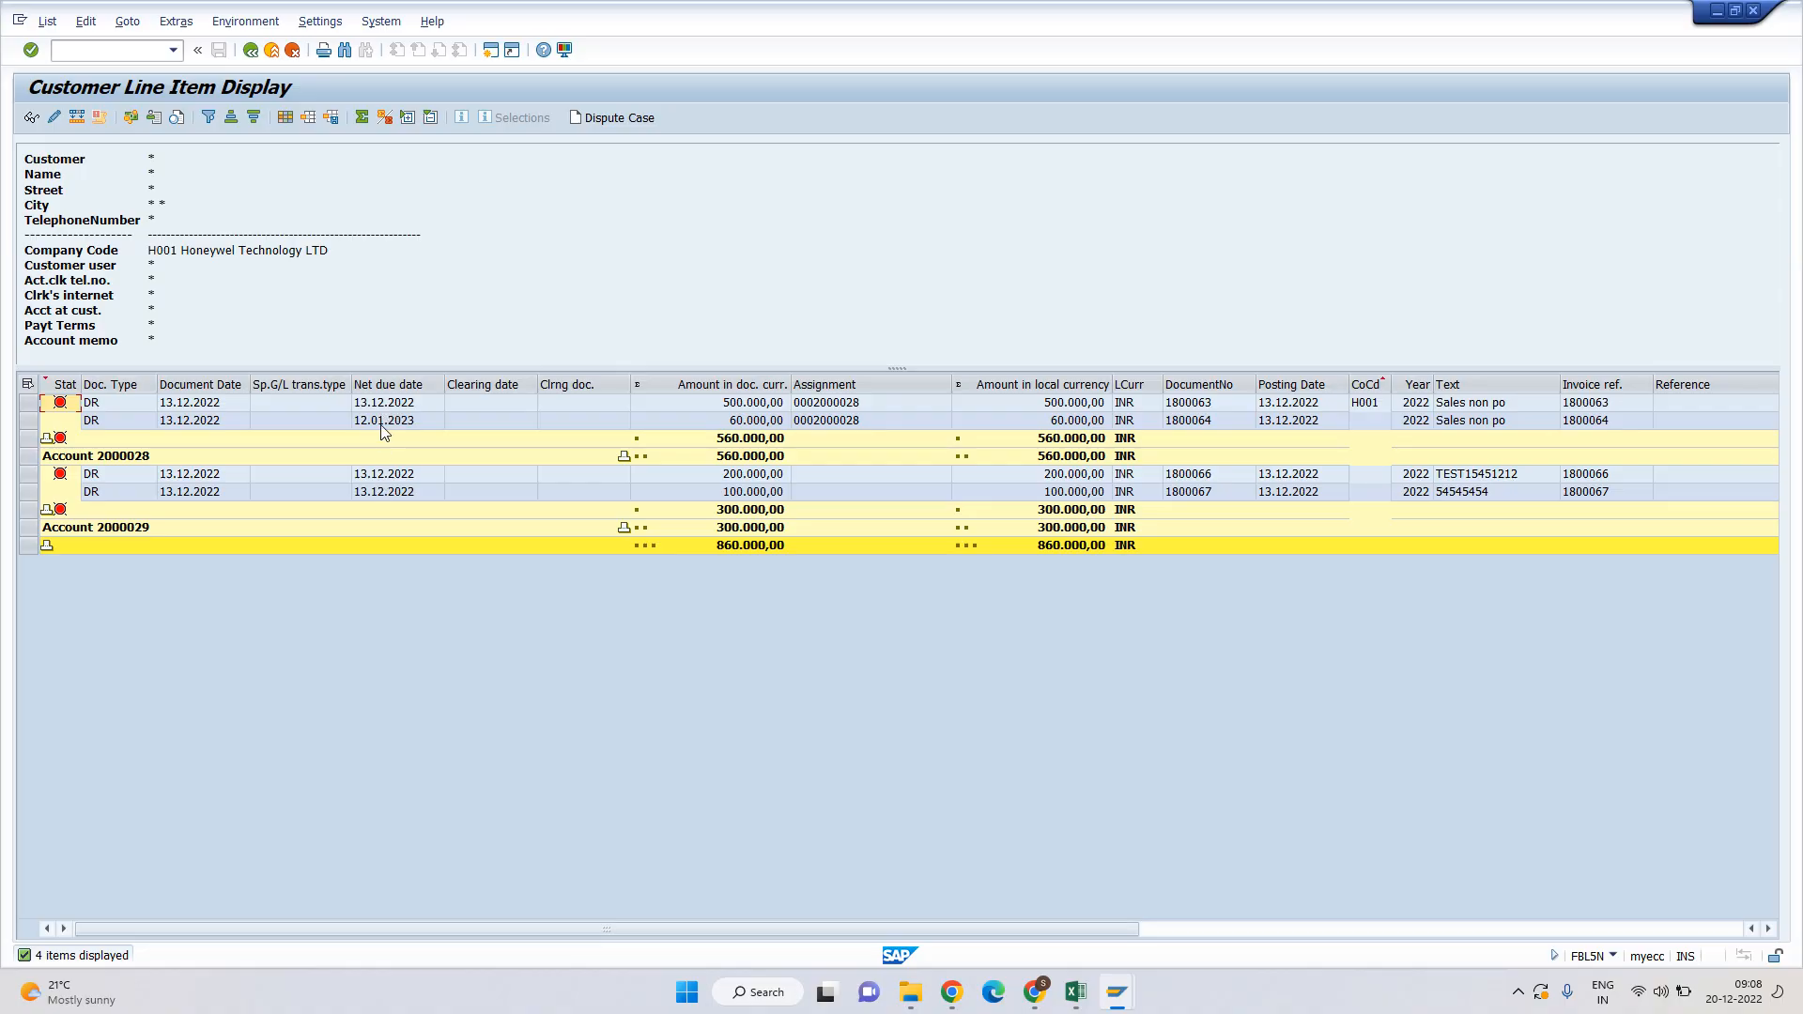
Inspect invoice 1800064's line item and its document header details.
double_click(387, 420)
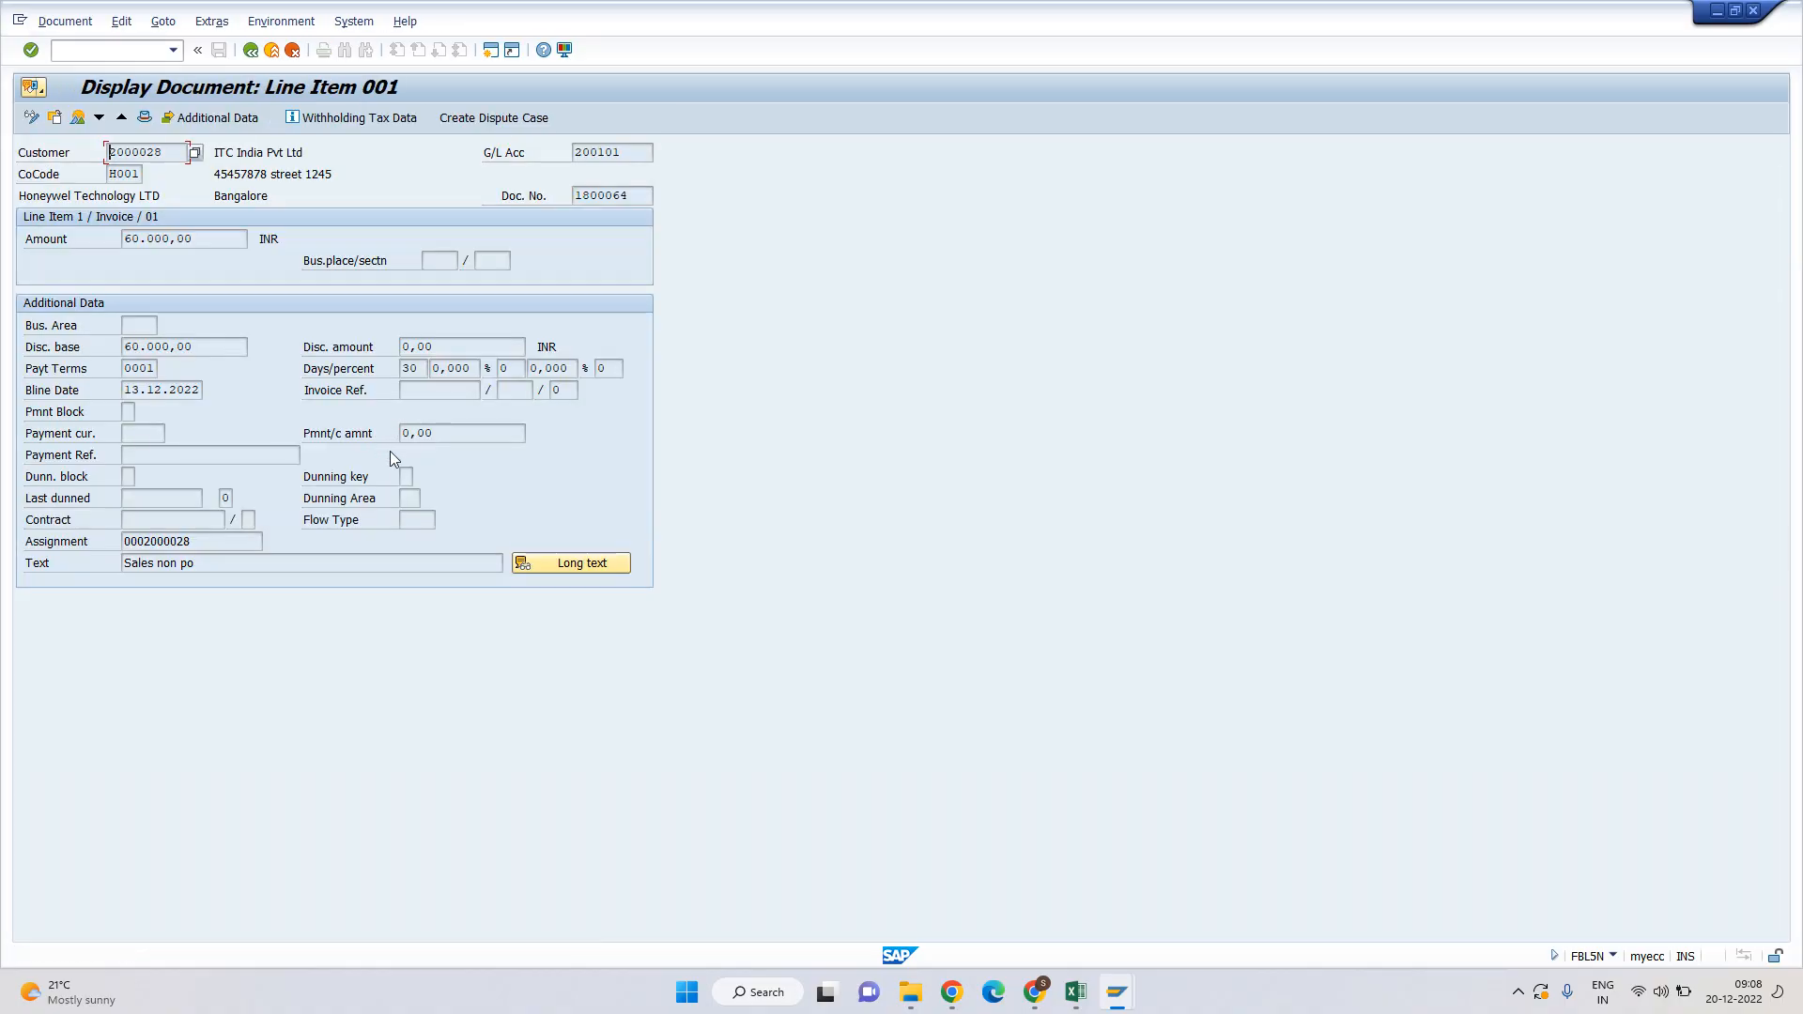
click(128, 390)
key(F3)
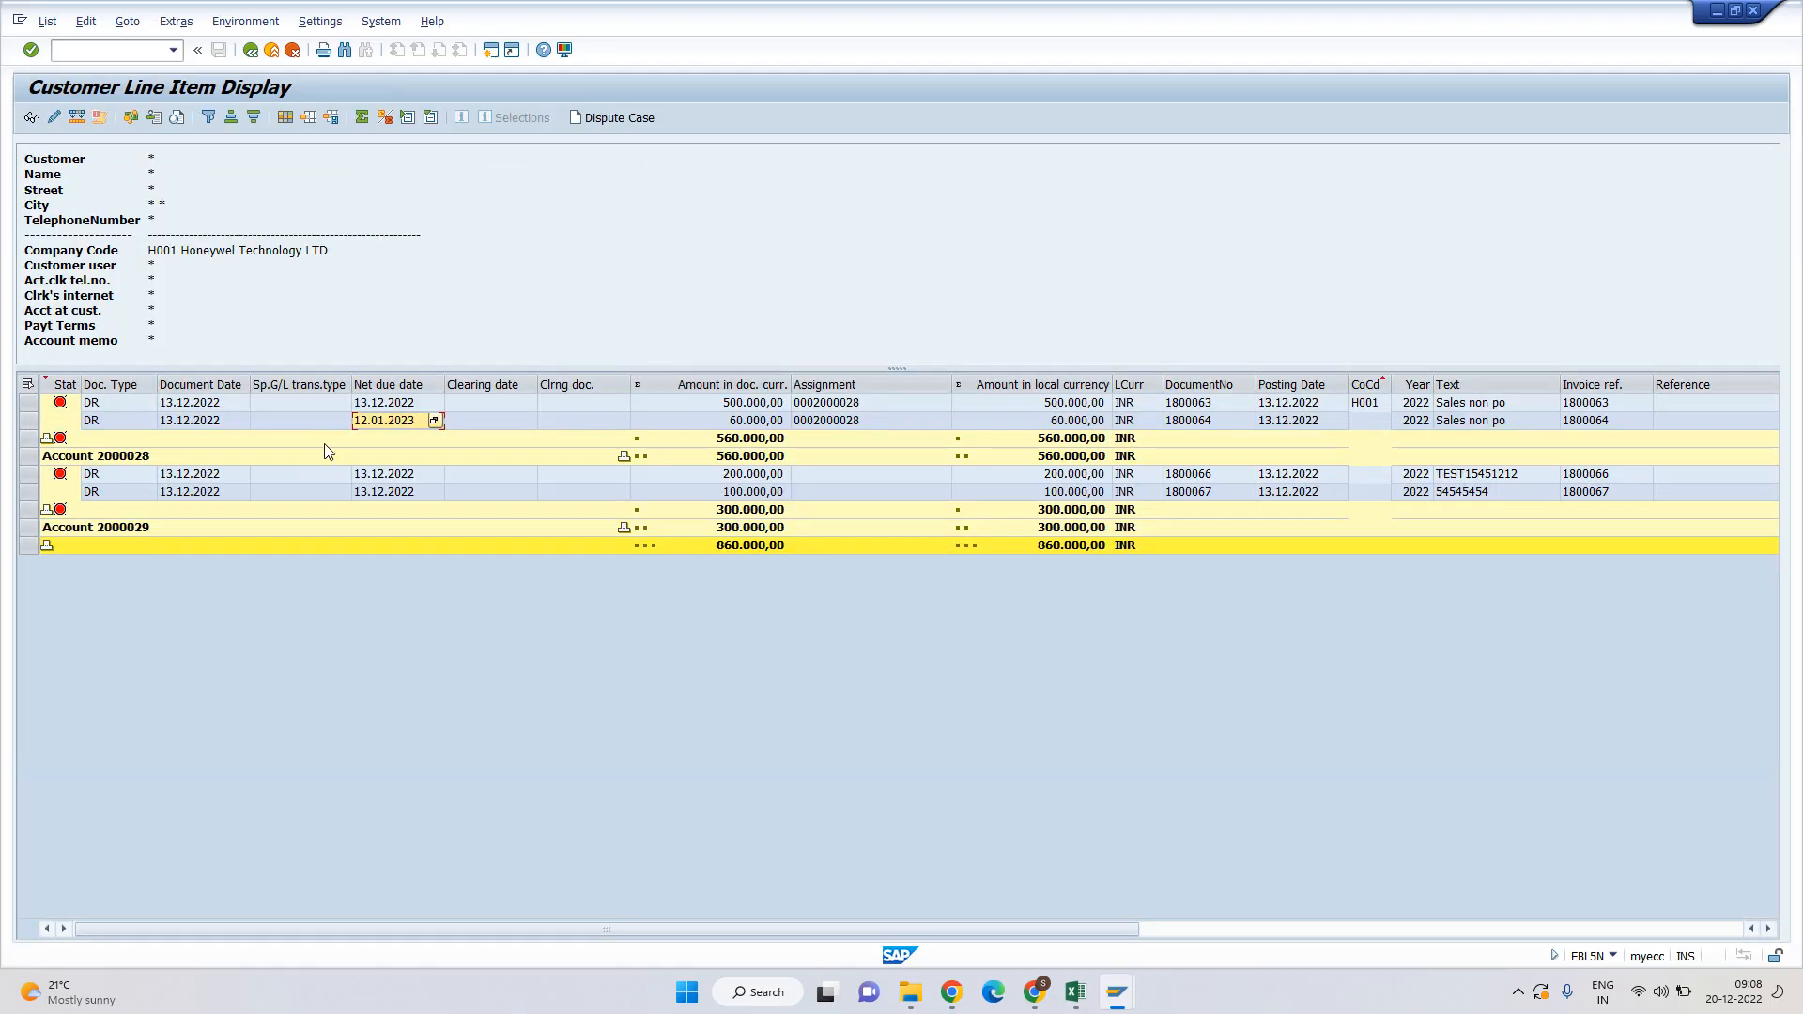
double_click(714, 419)
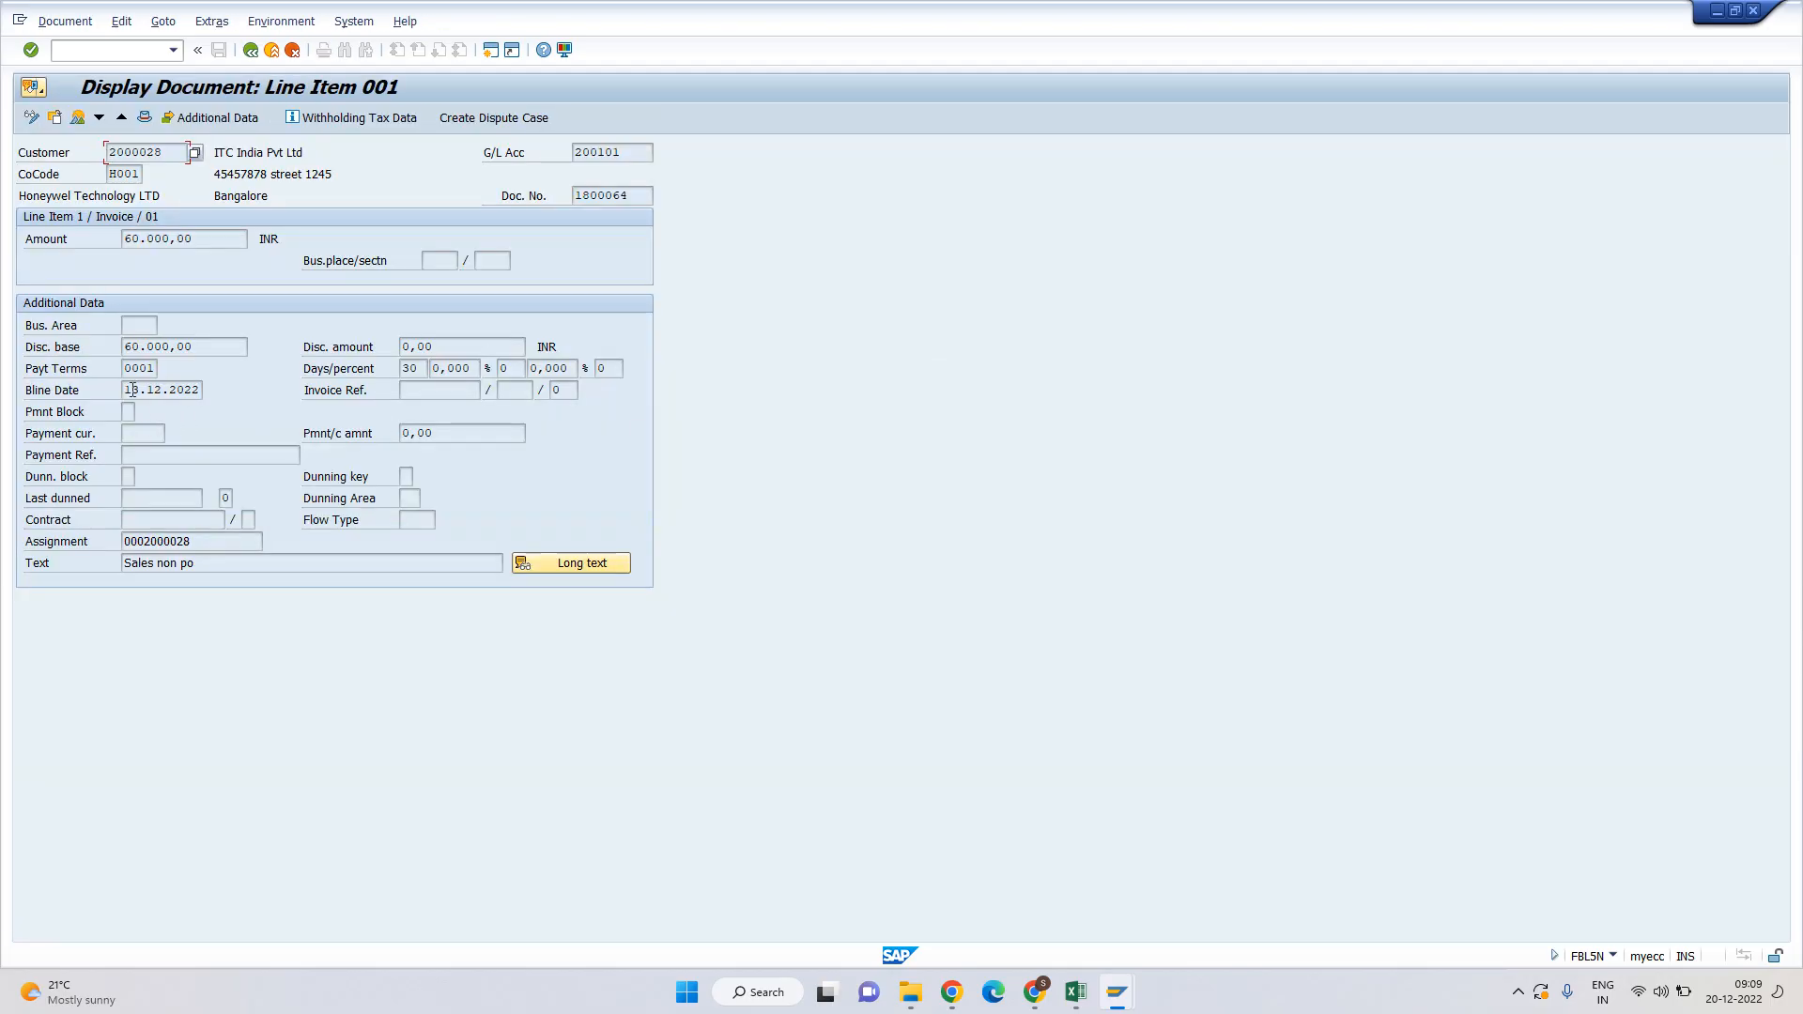
click(32, 117)
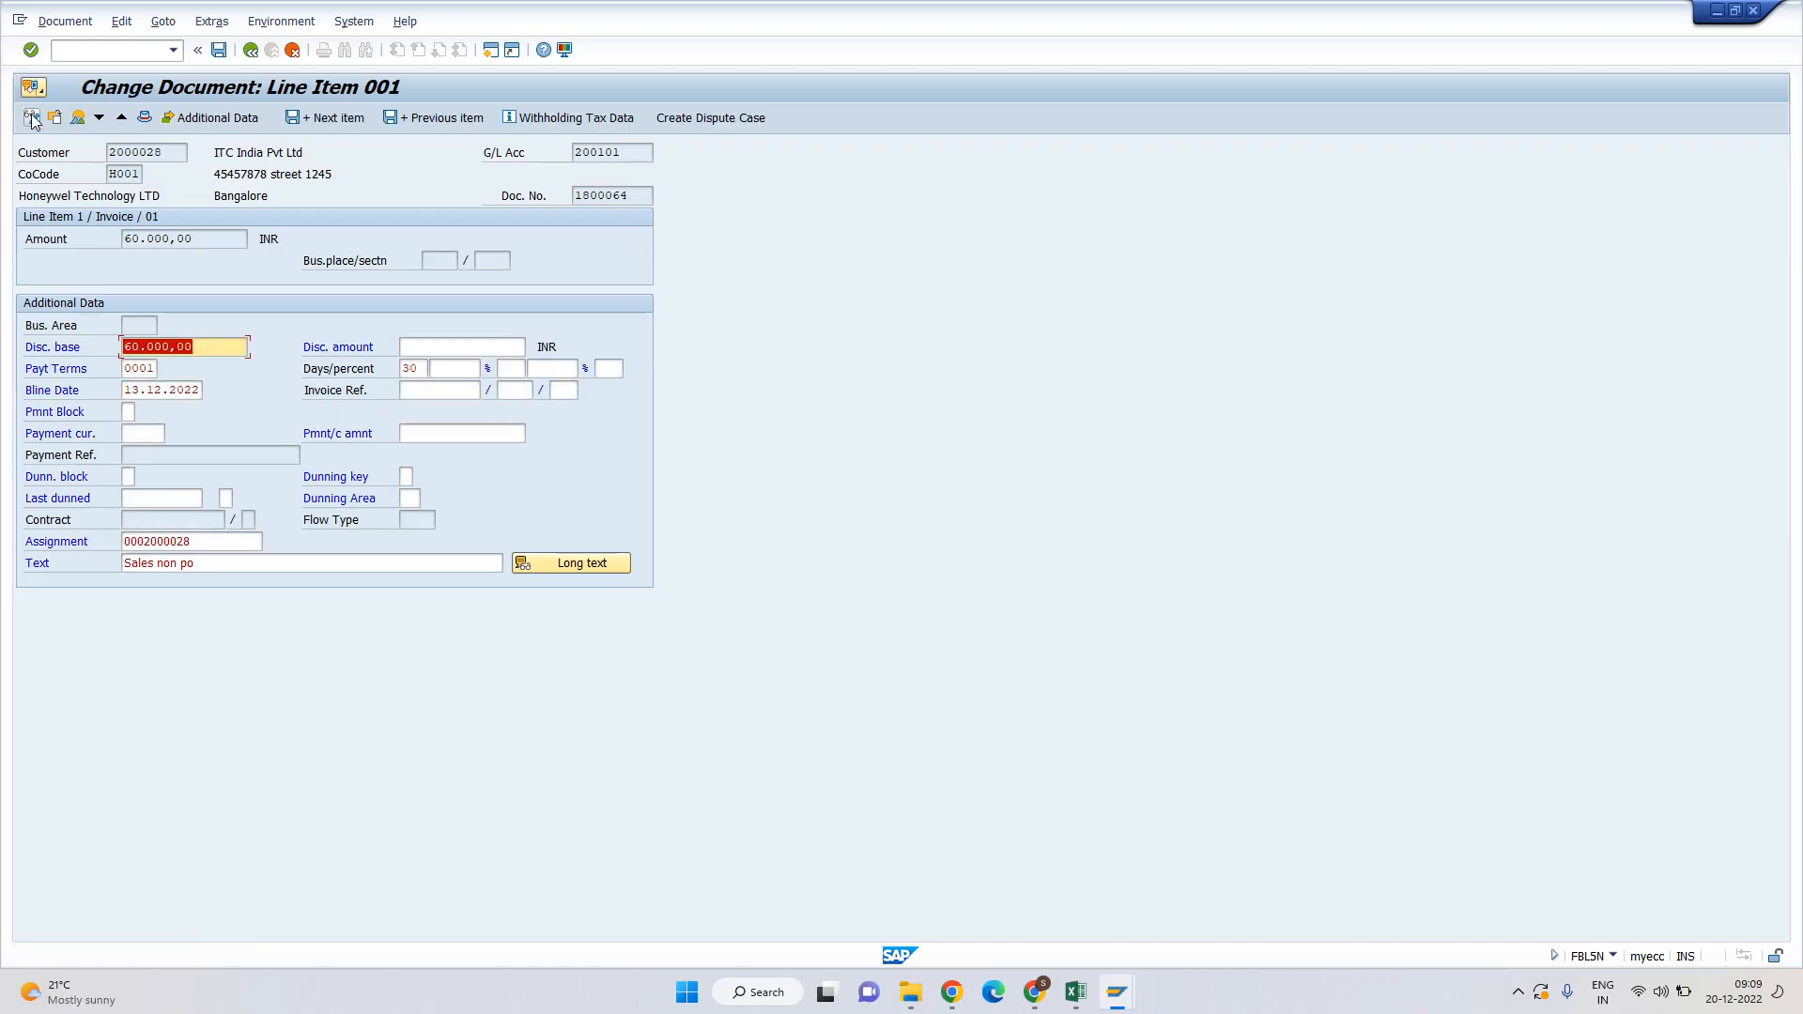
key(F5)
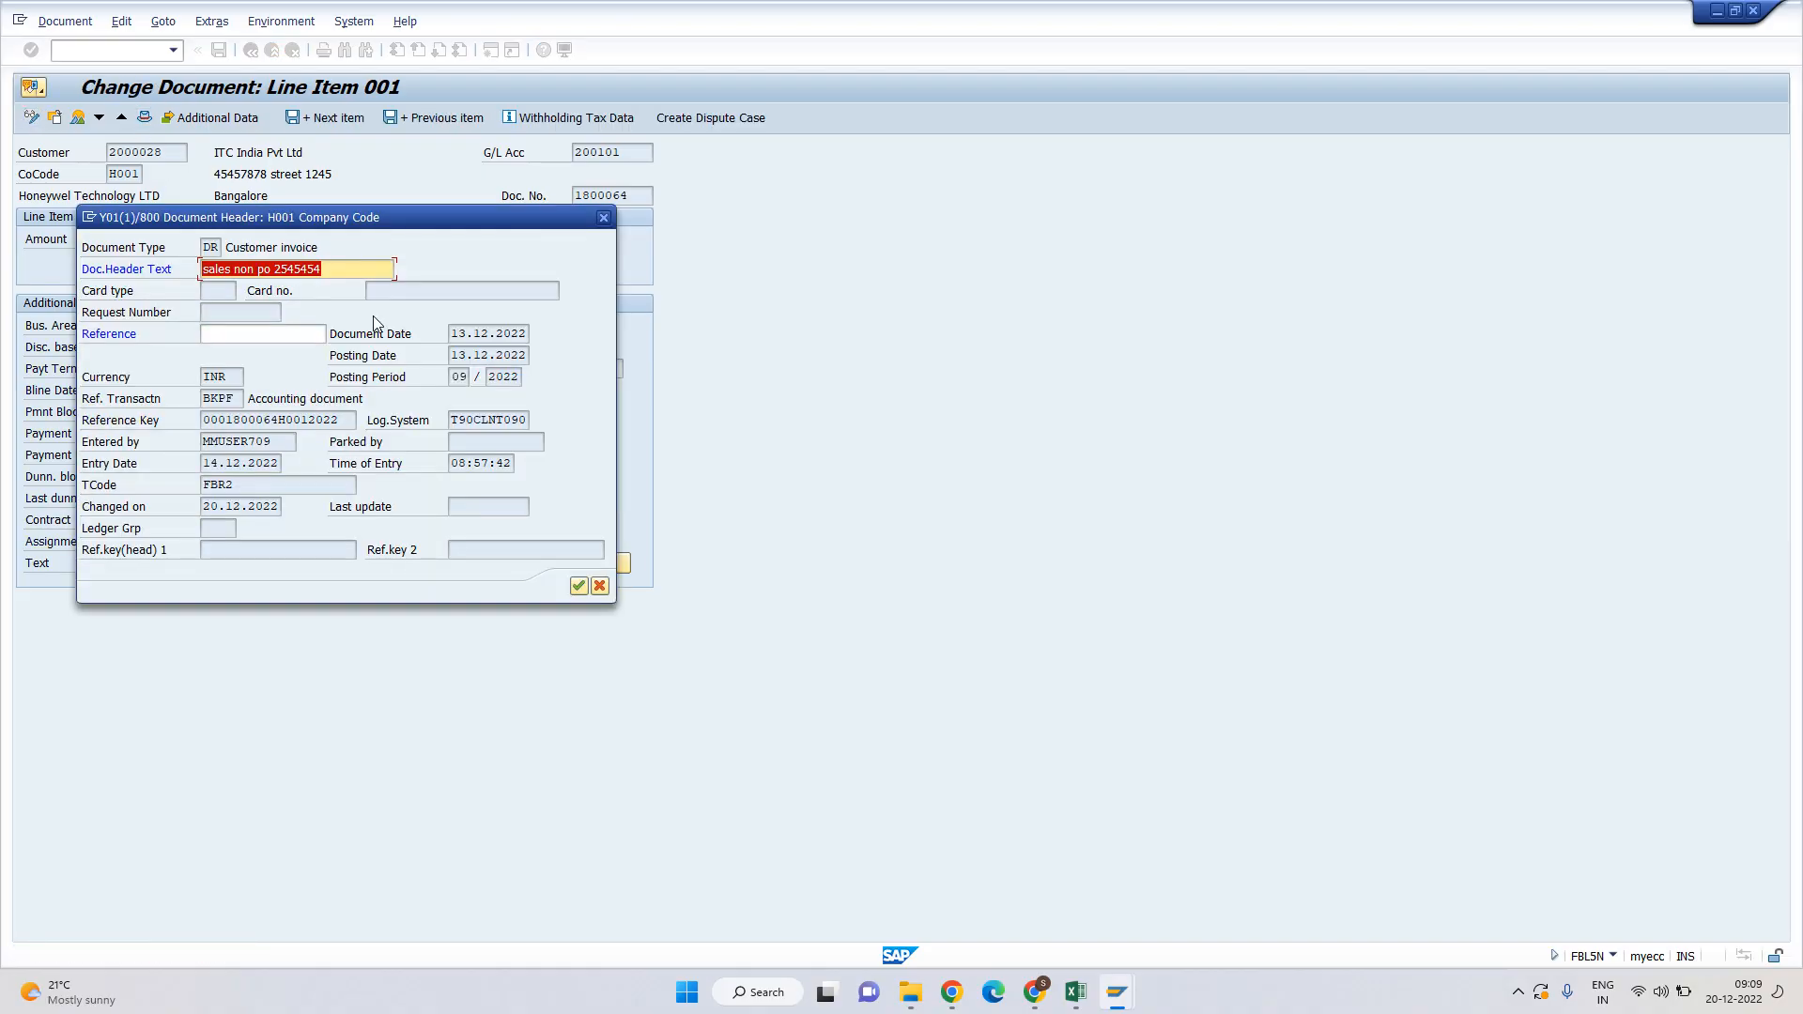
click(454, 335)
key(Escape)
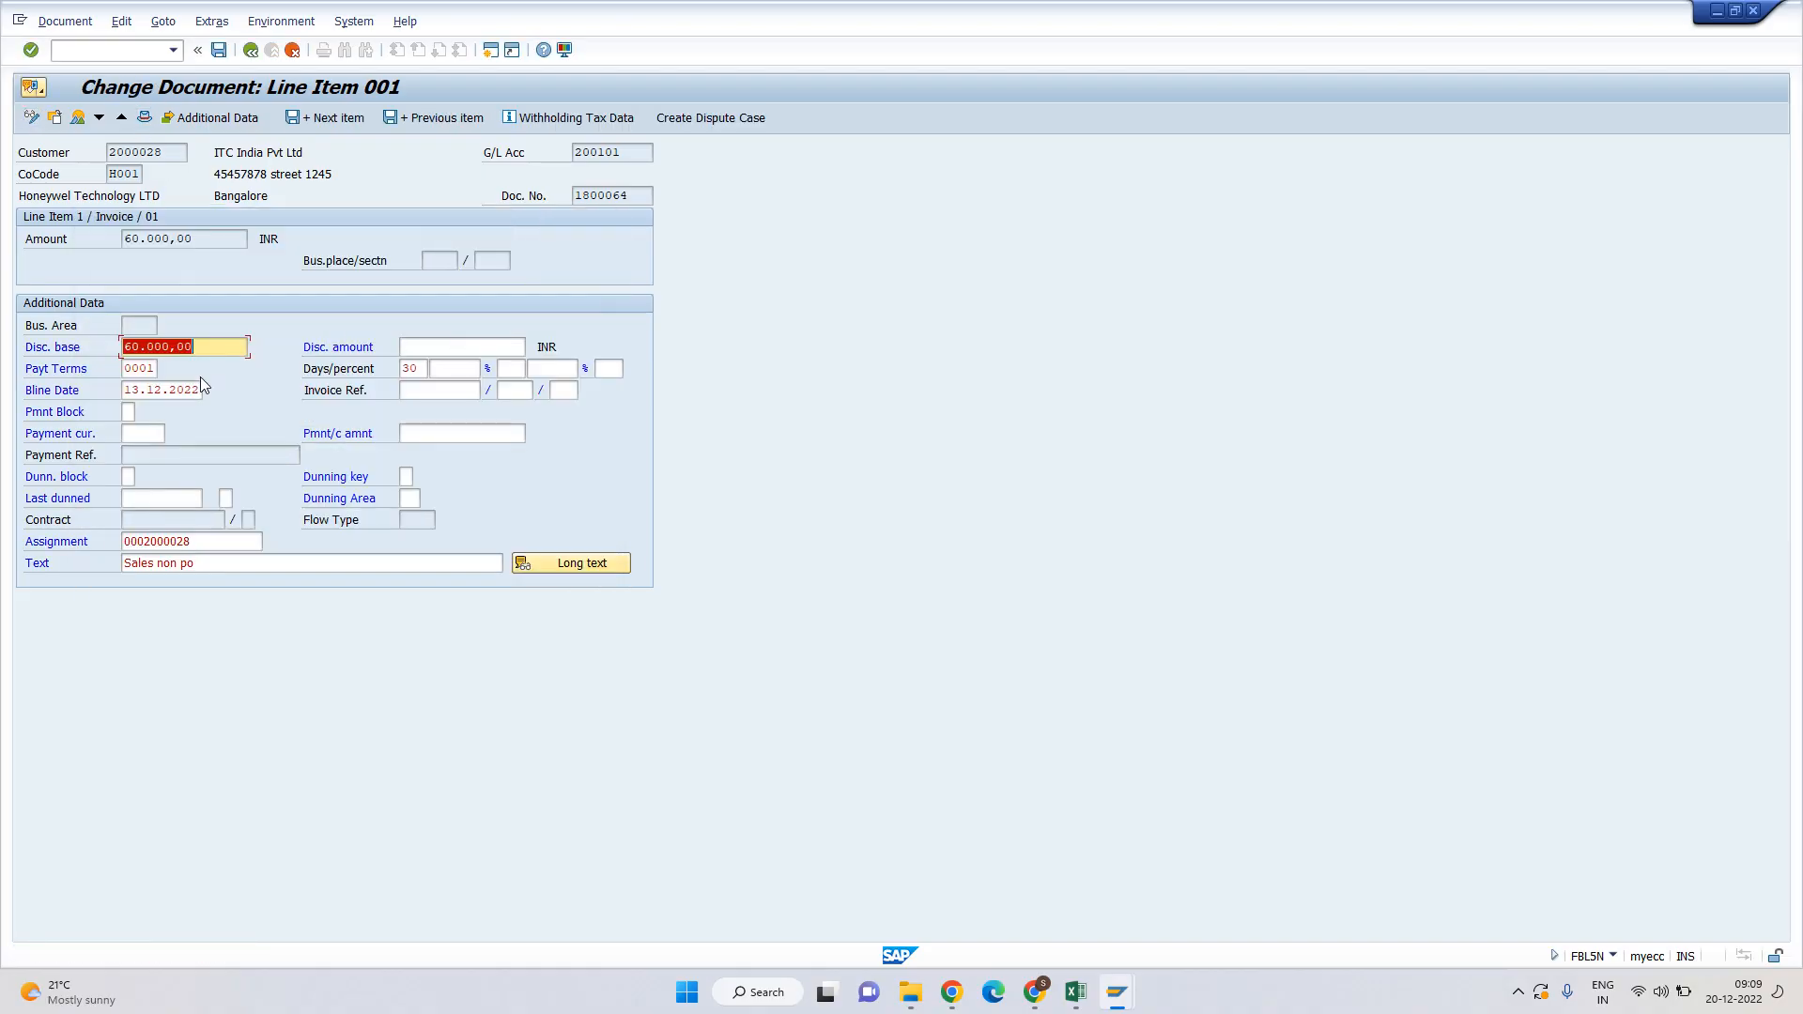
key(F3)
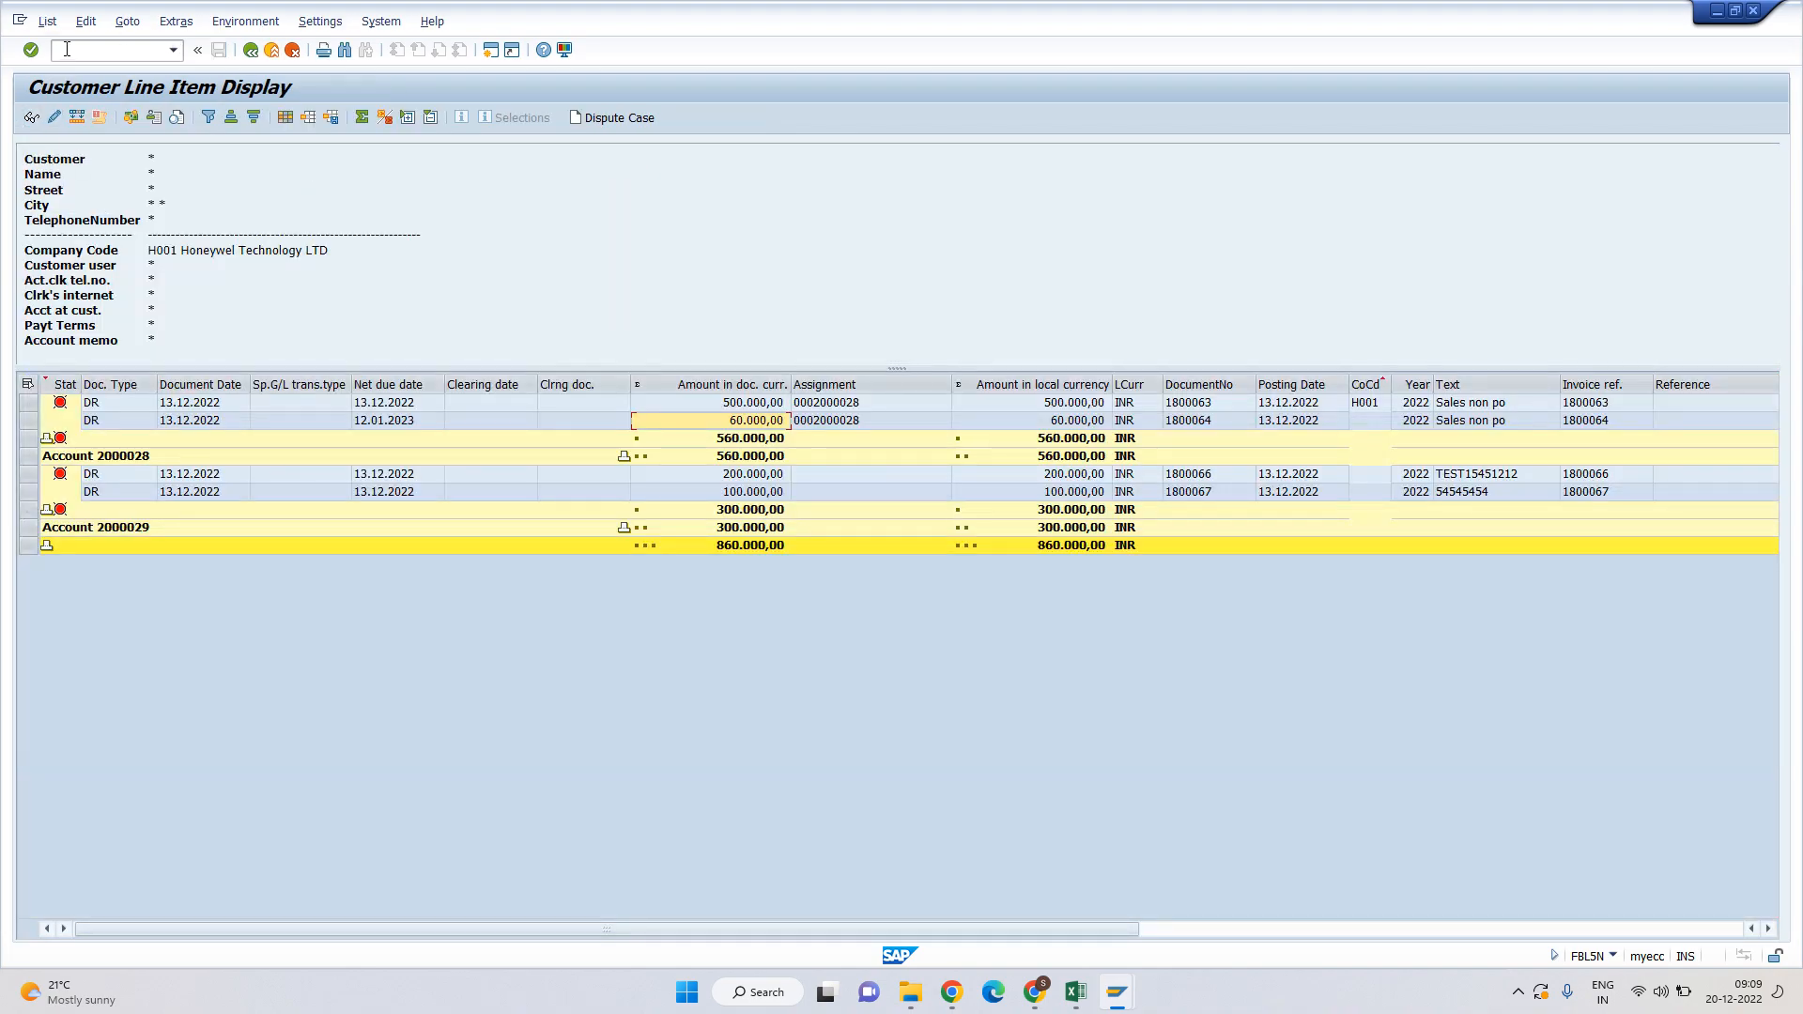
Refresh the line item list and check each row's net due date and invoice 1800064's baseline date.
click(47, 20)
click(66, 68)
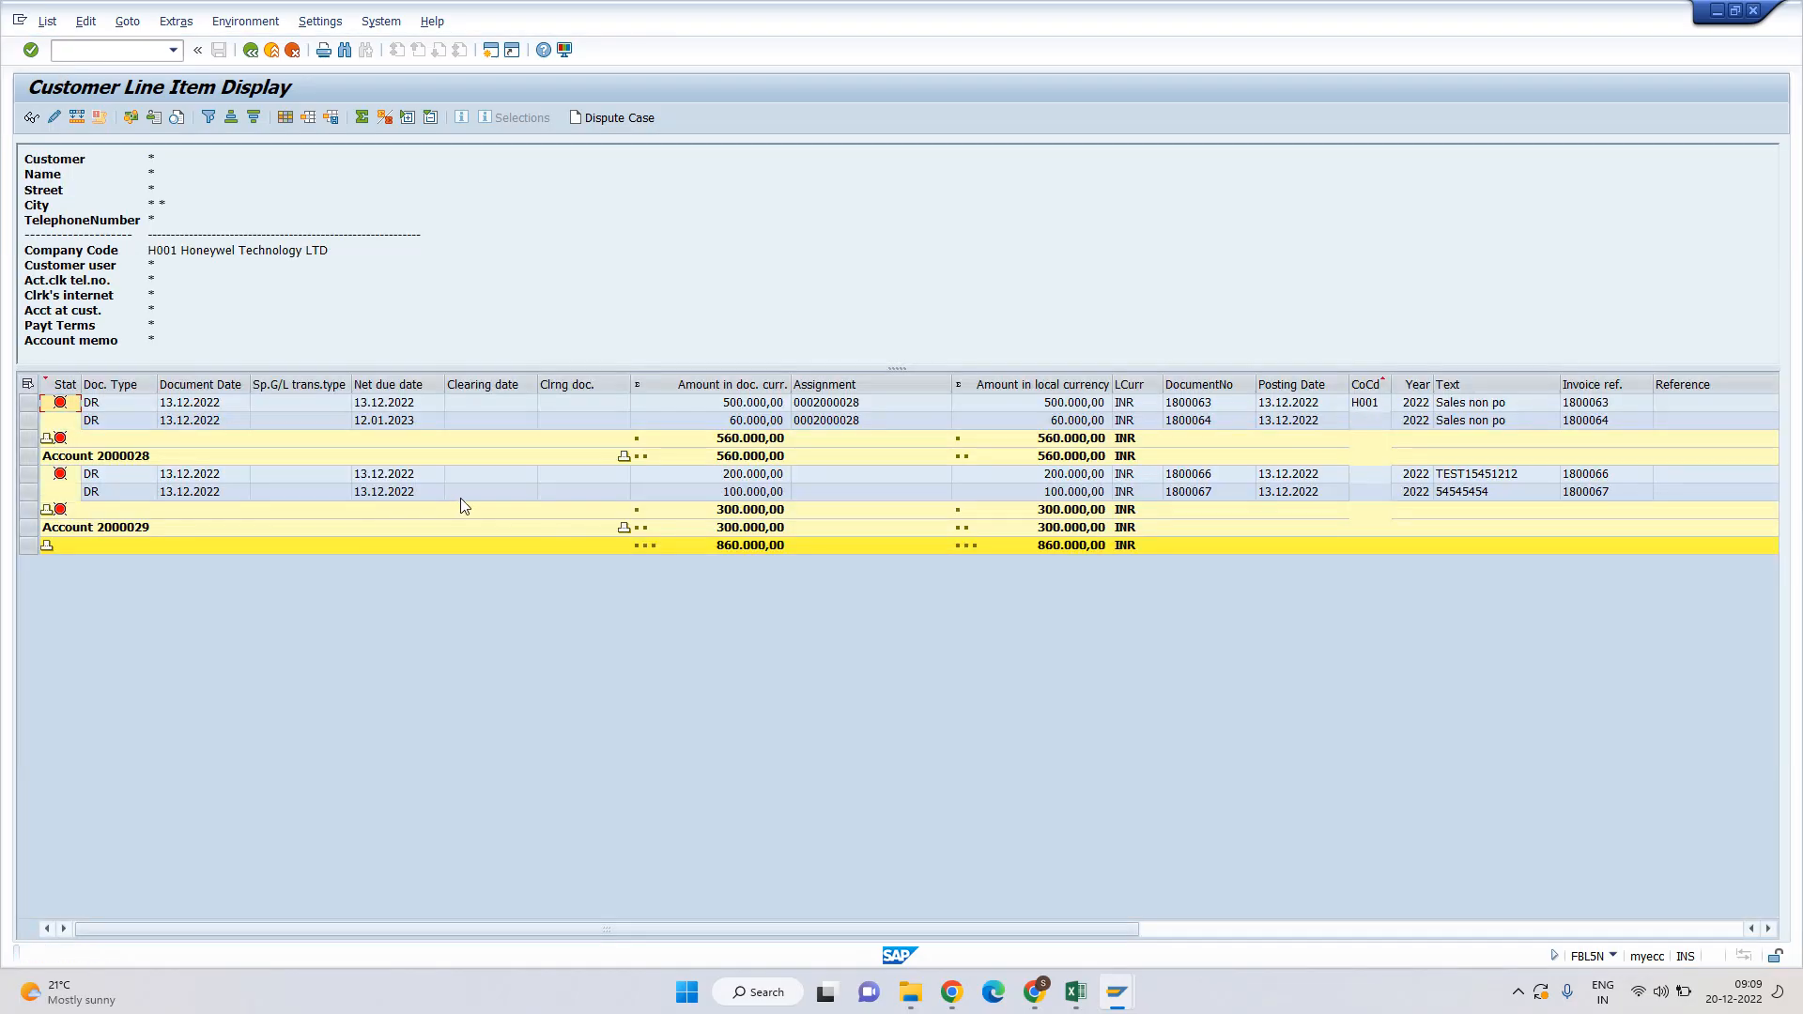
click(385, 475)
click(378, 492)
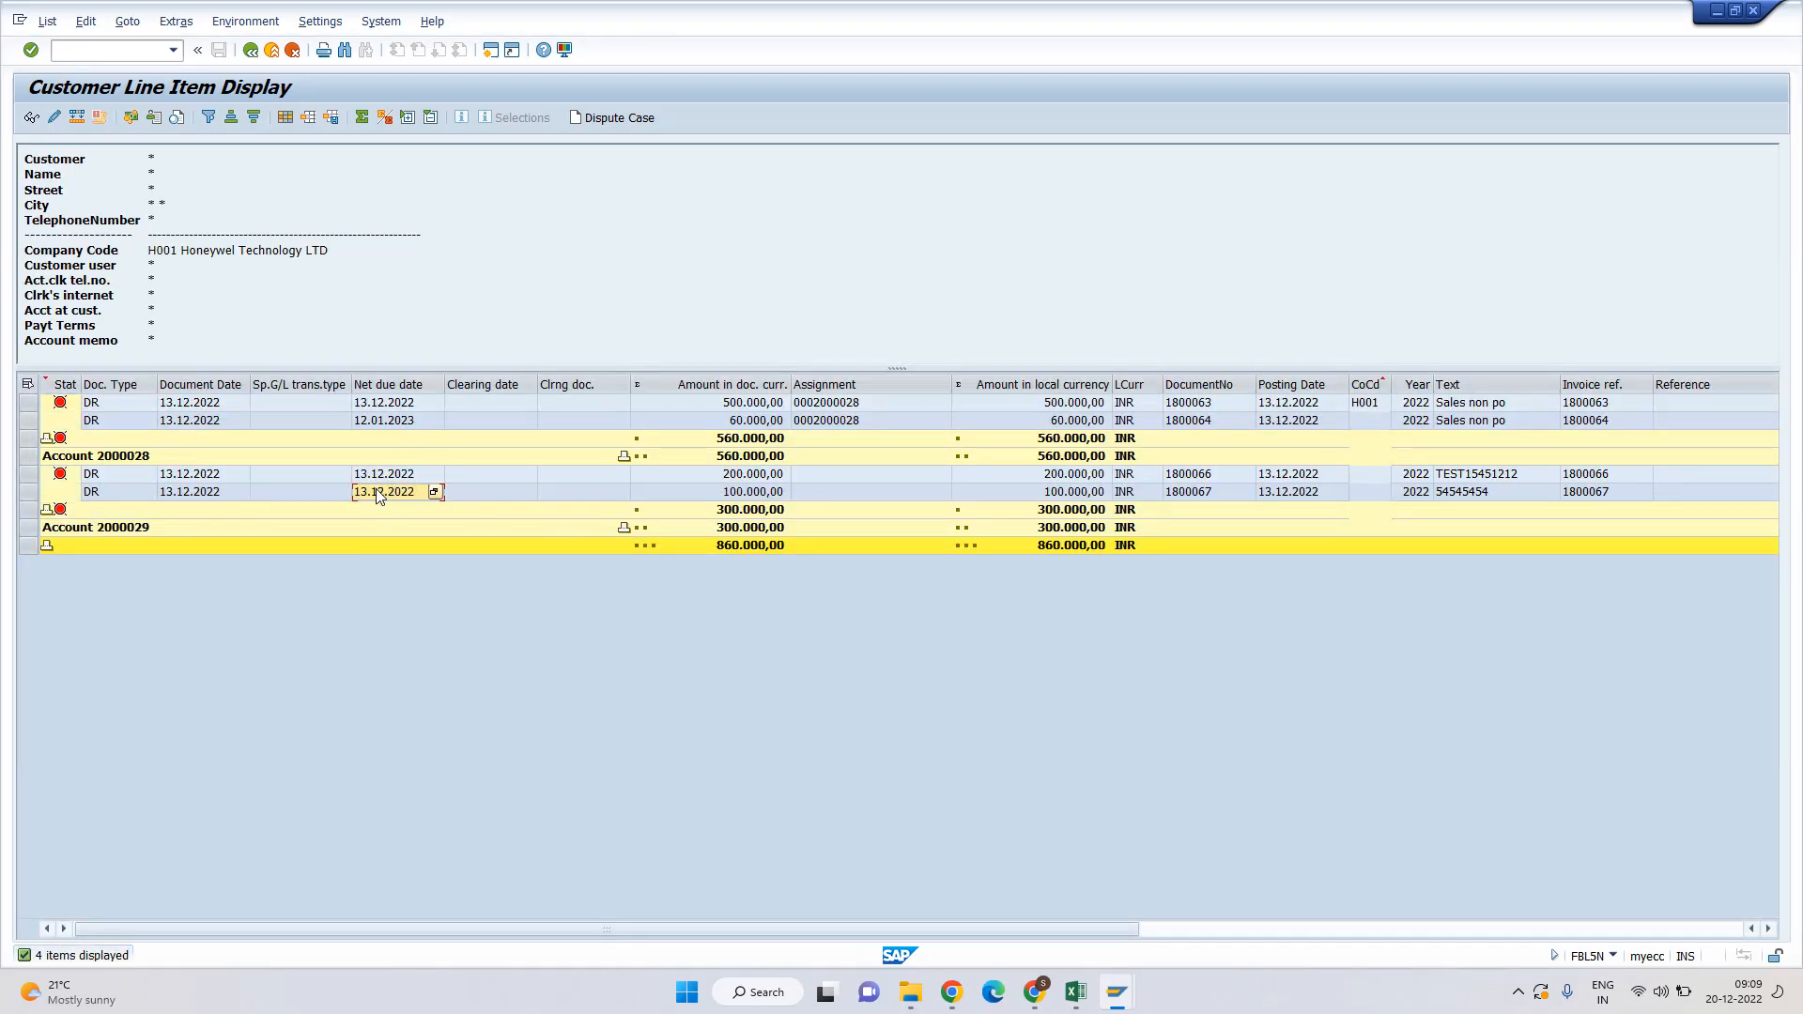
click(396, 404)
click(185, 423)
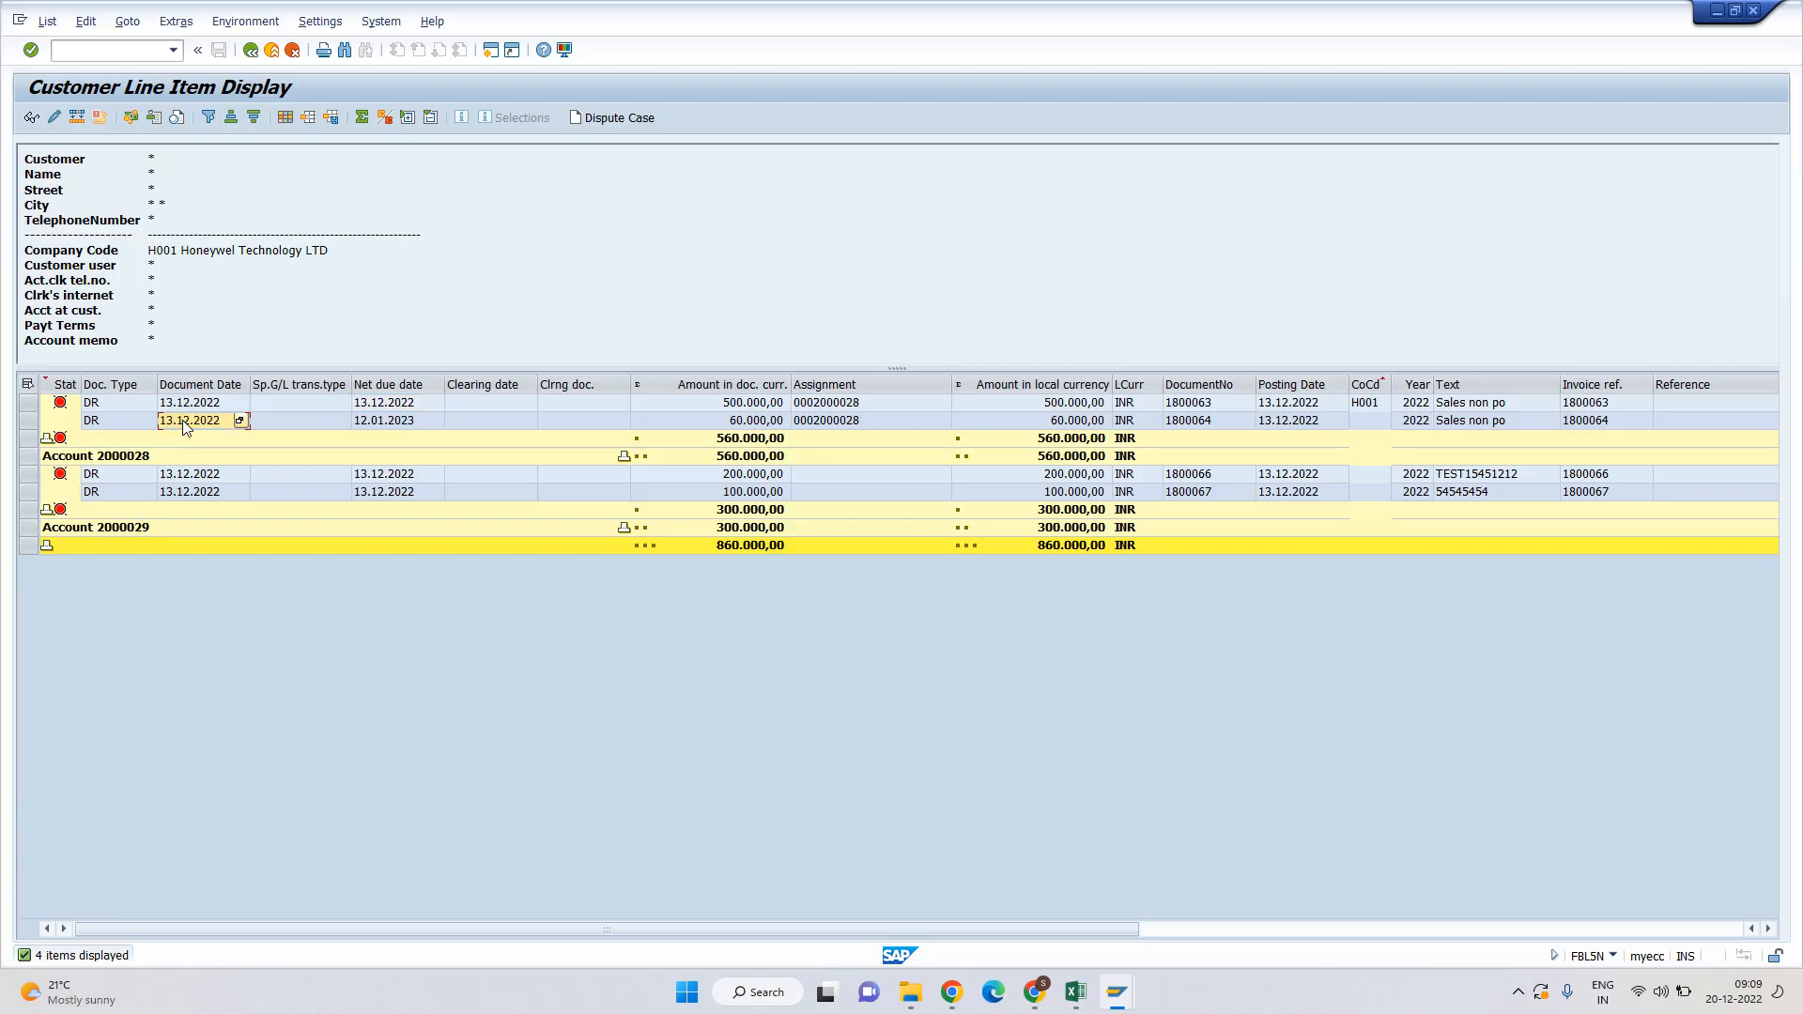
double_click(368, 421)
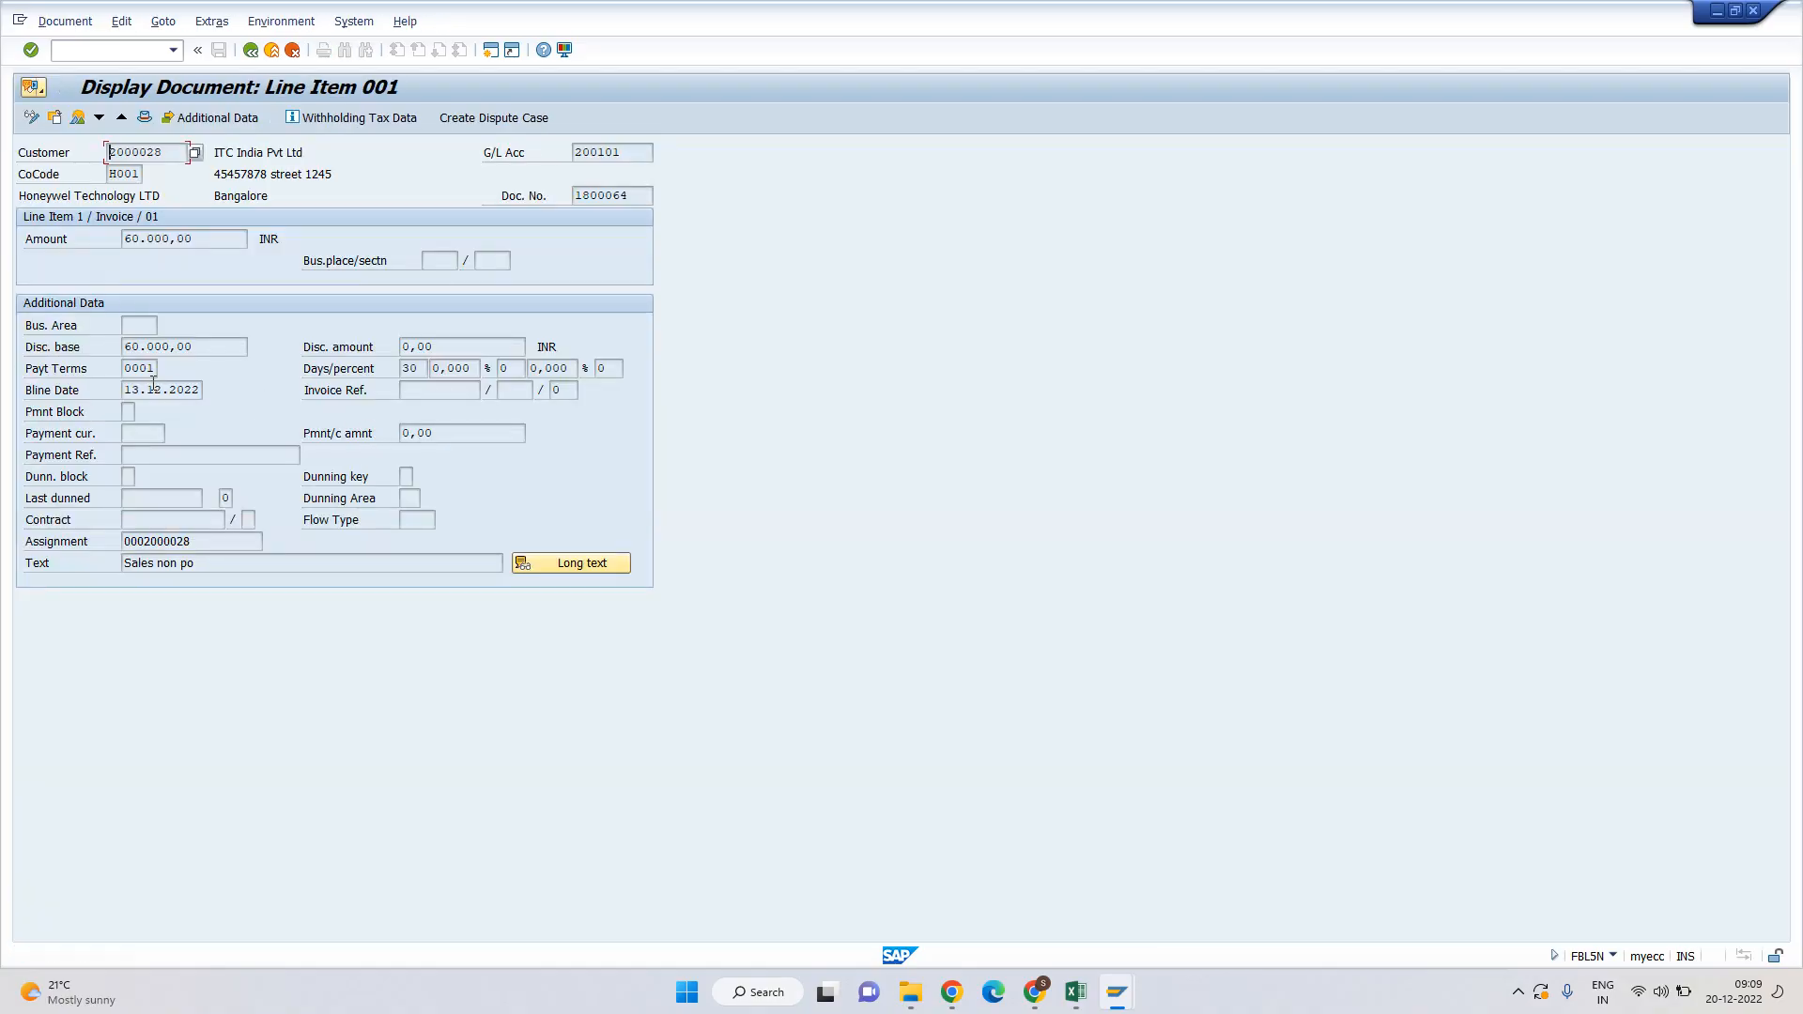
drag(127, 390, 205, 390)
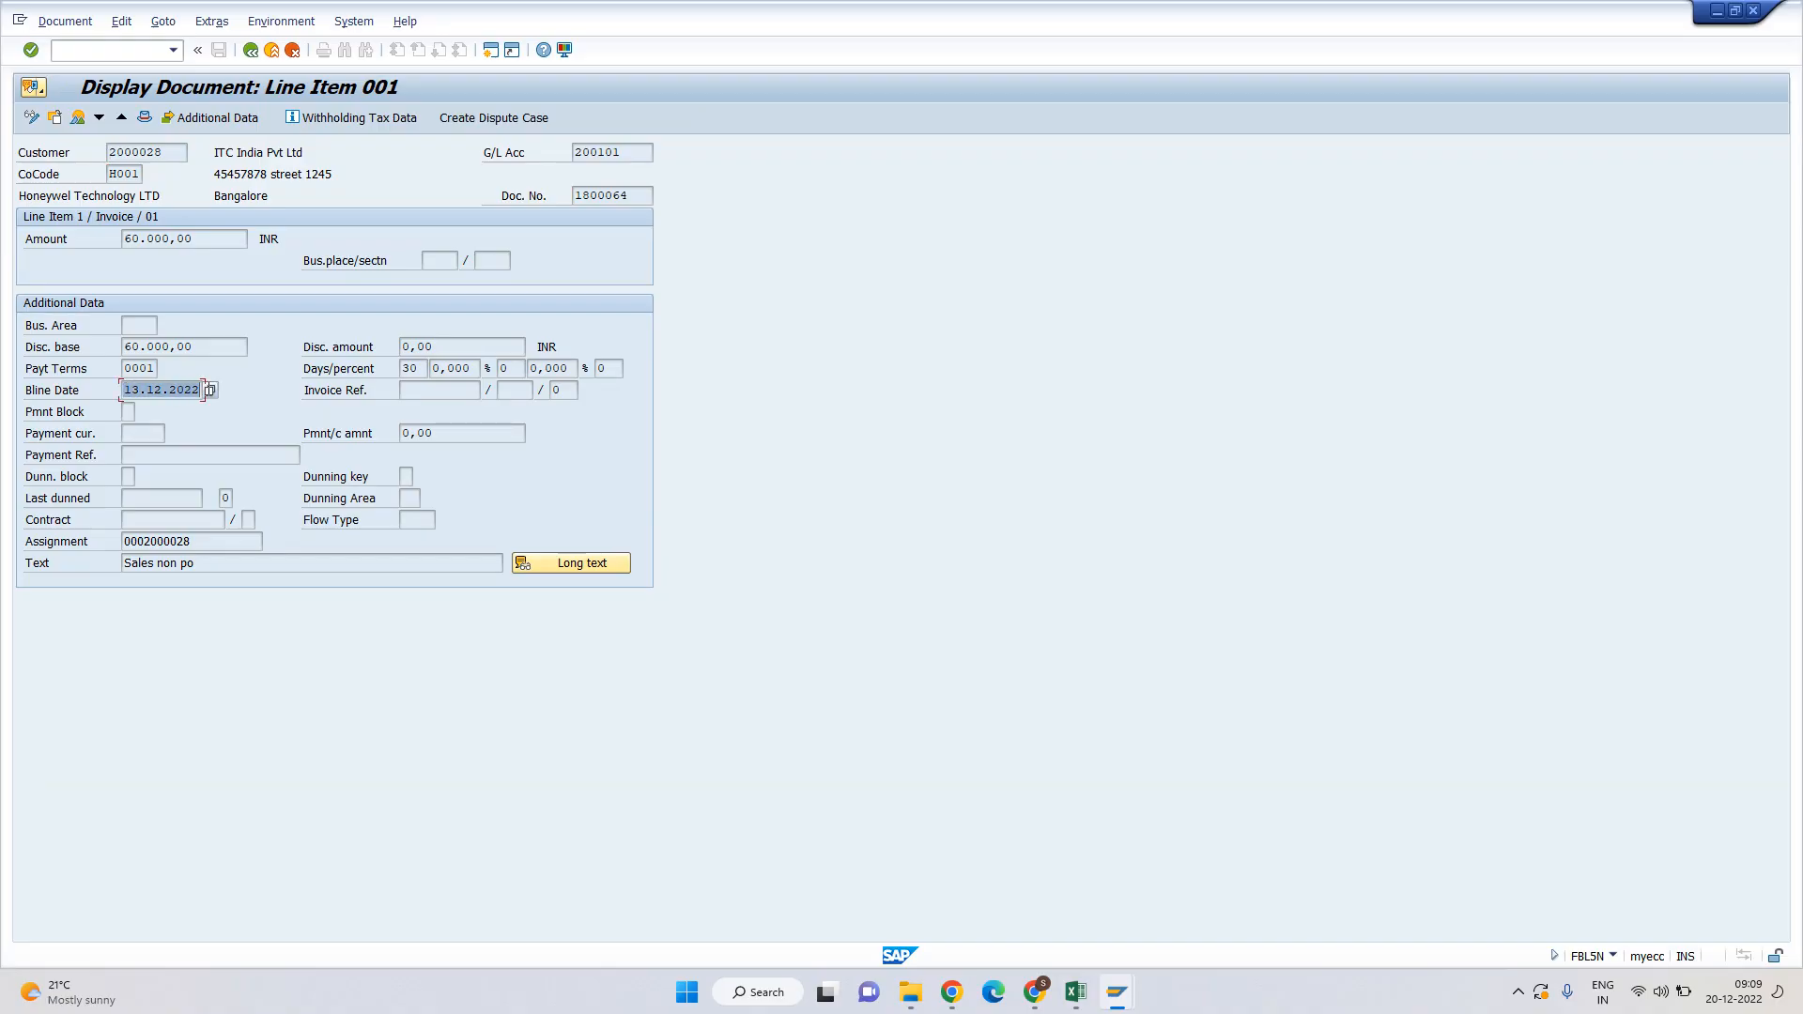
key(F3)
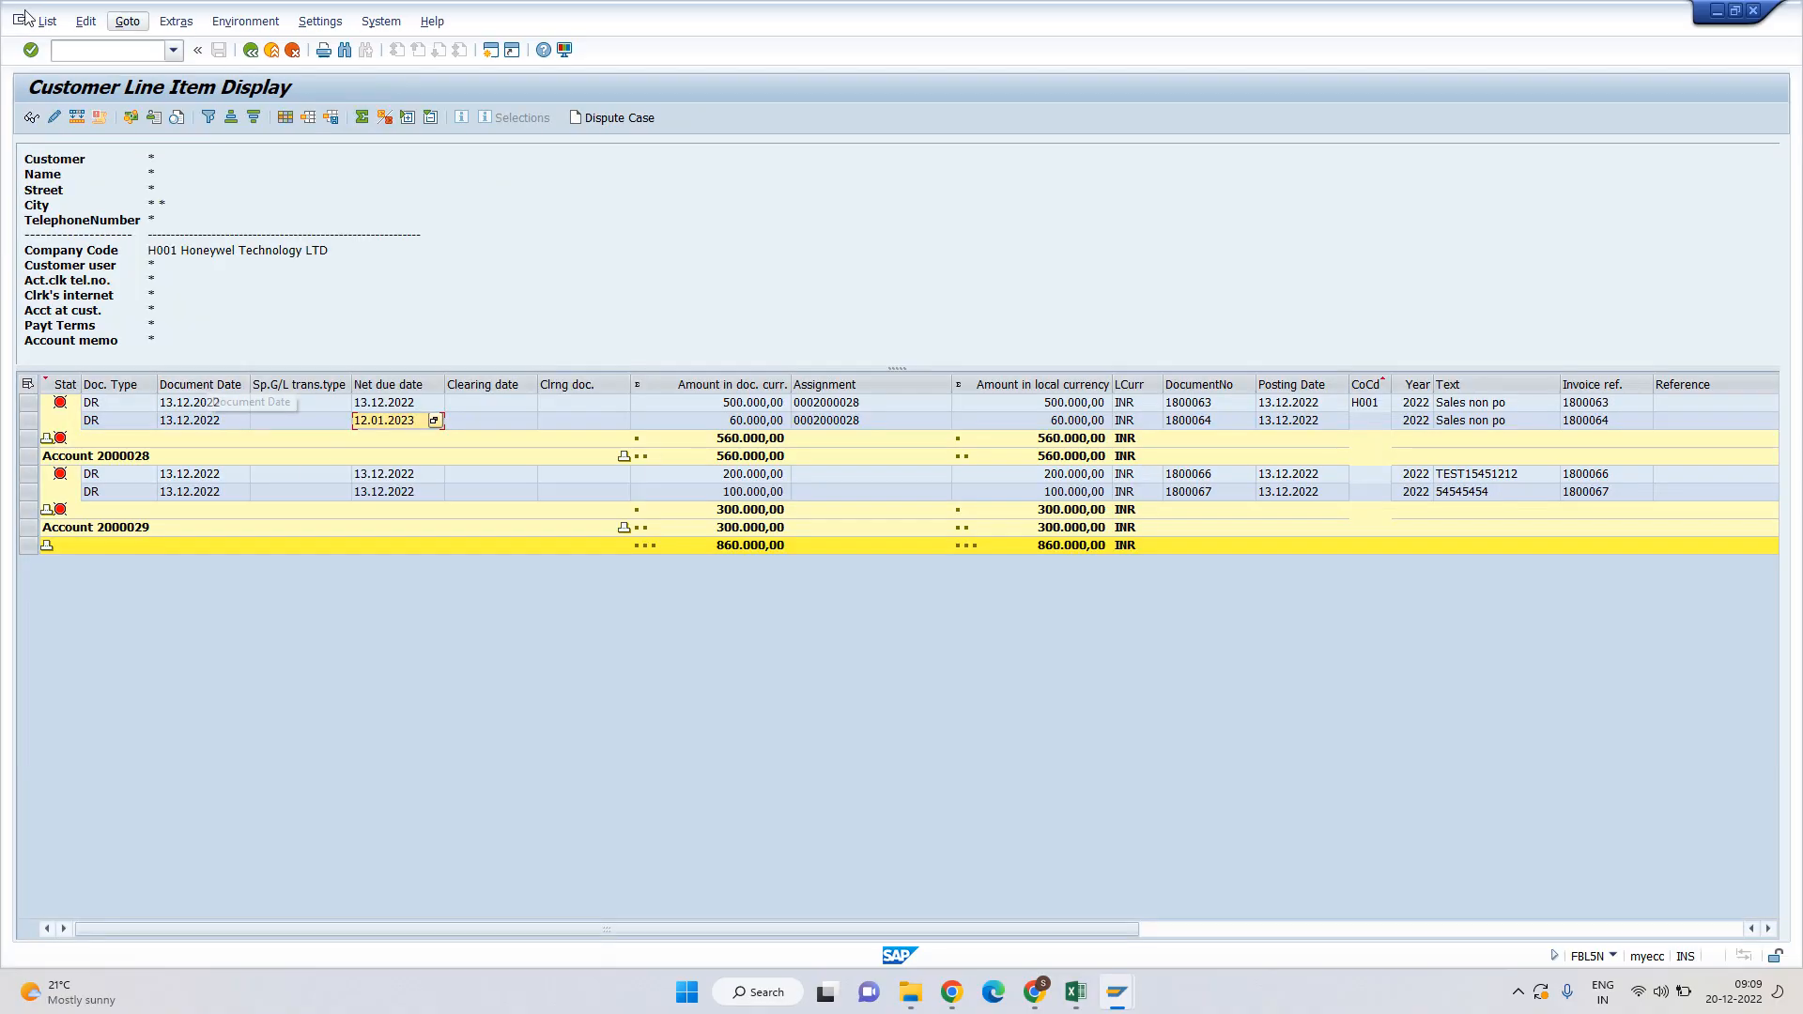
click(47, 20)
click(71, 68)
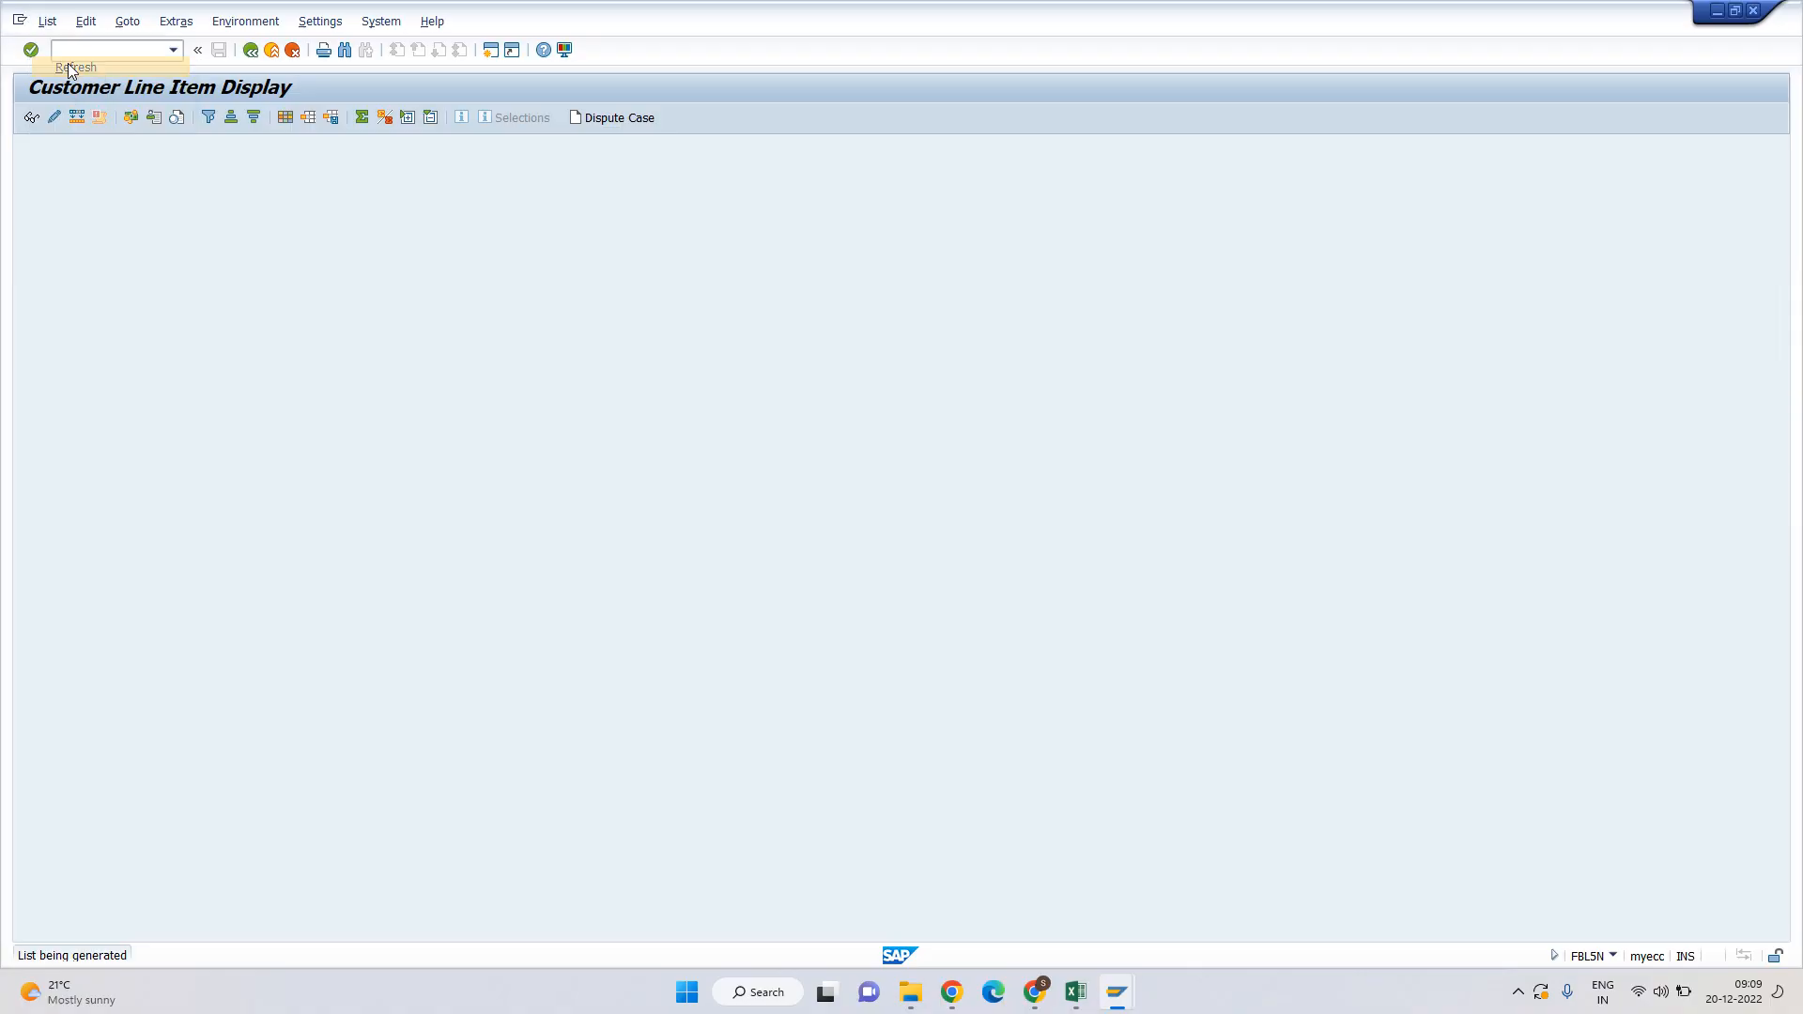
Exit the document reversal session without saving and return to the dunning run window.
key(alt+Tab)
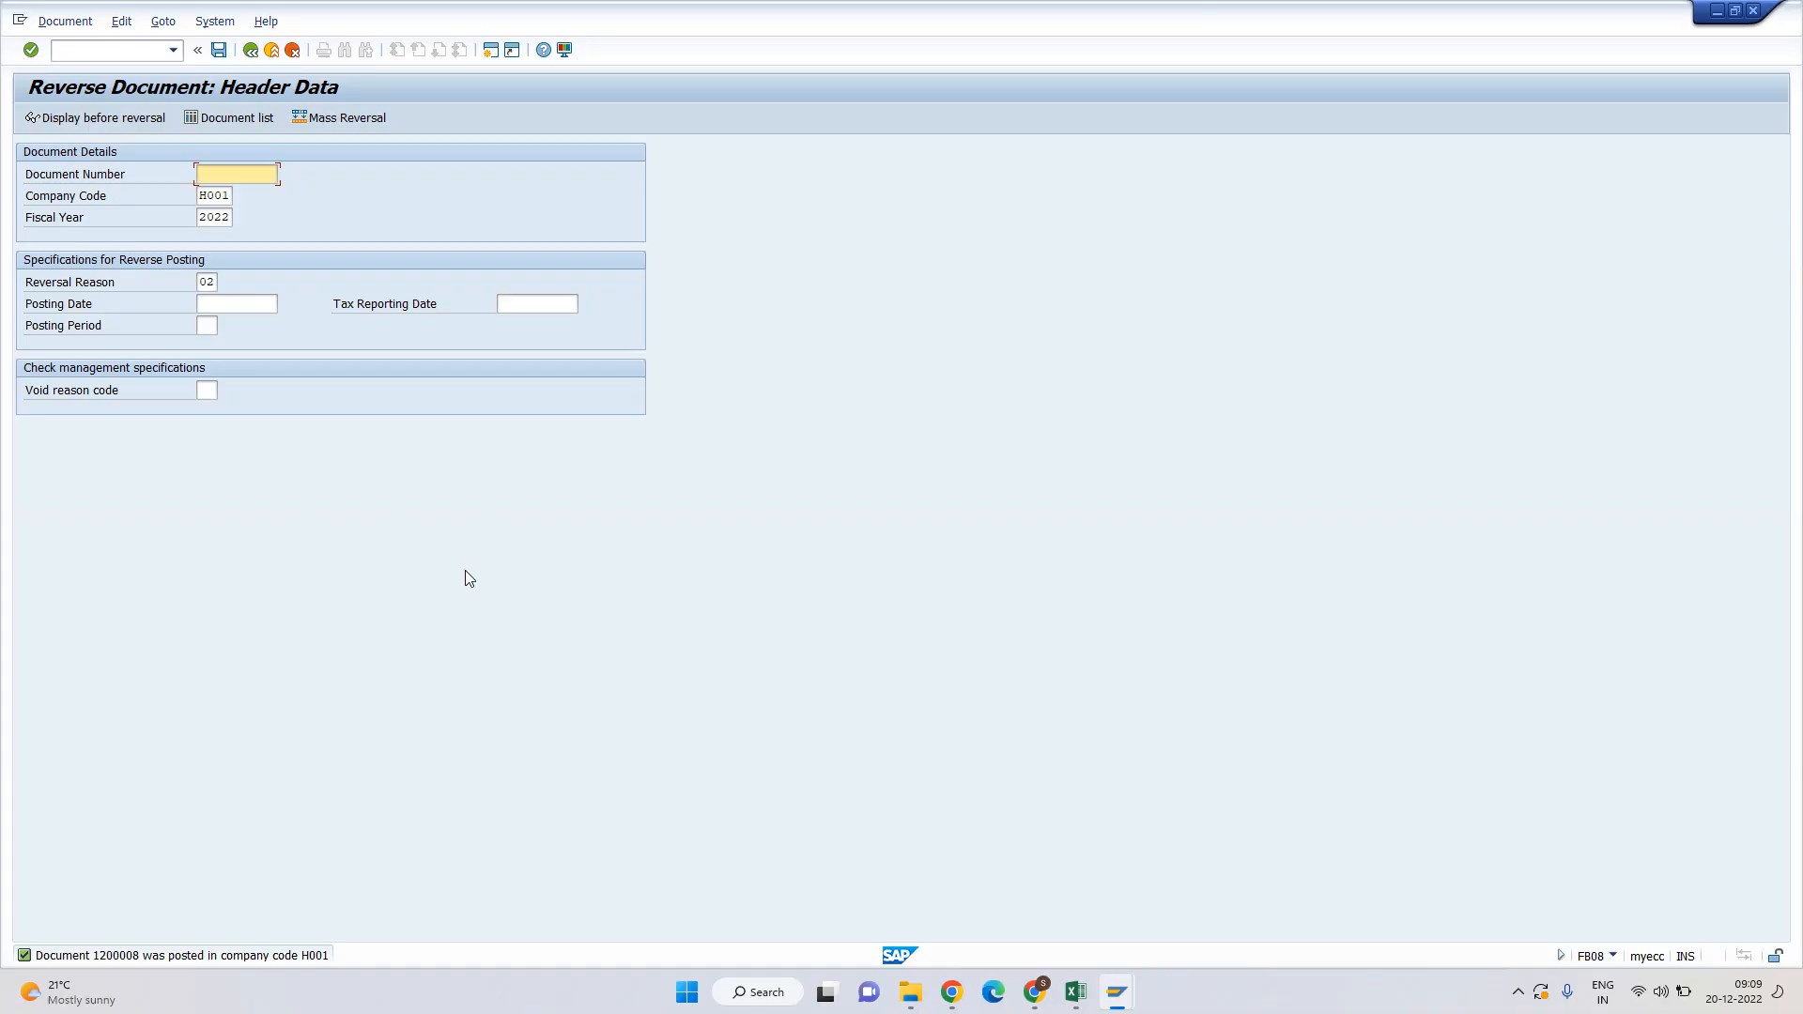
click(271, 51)
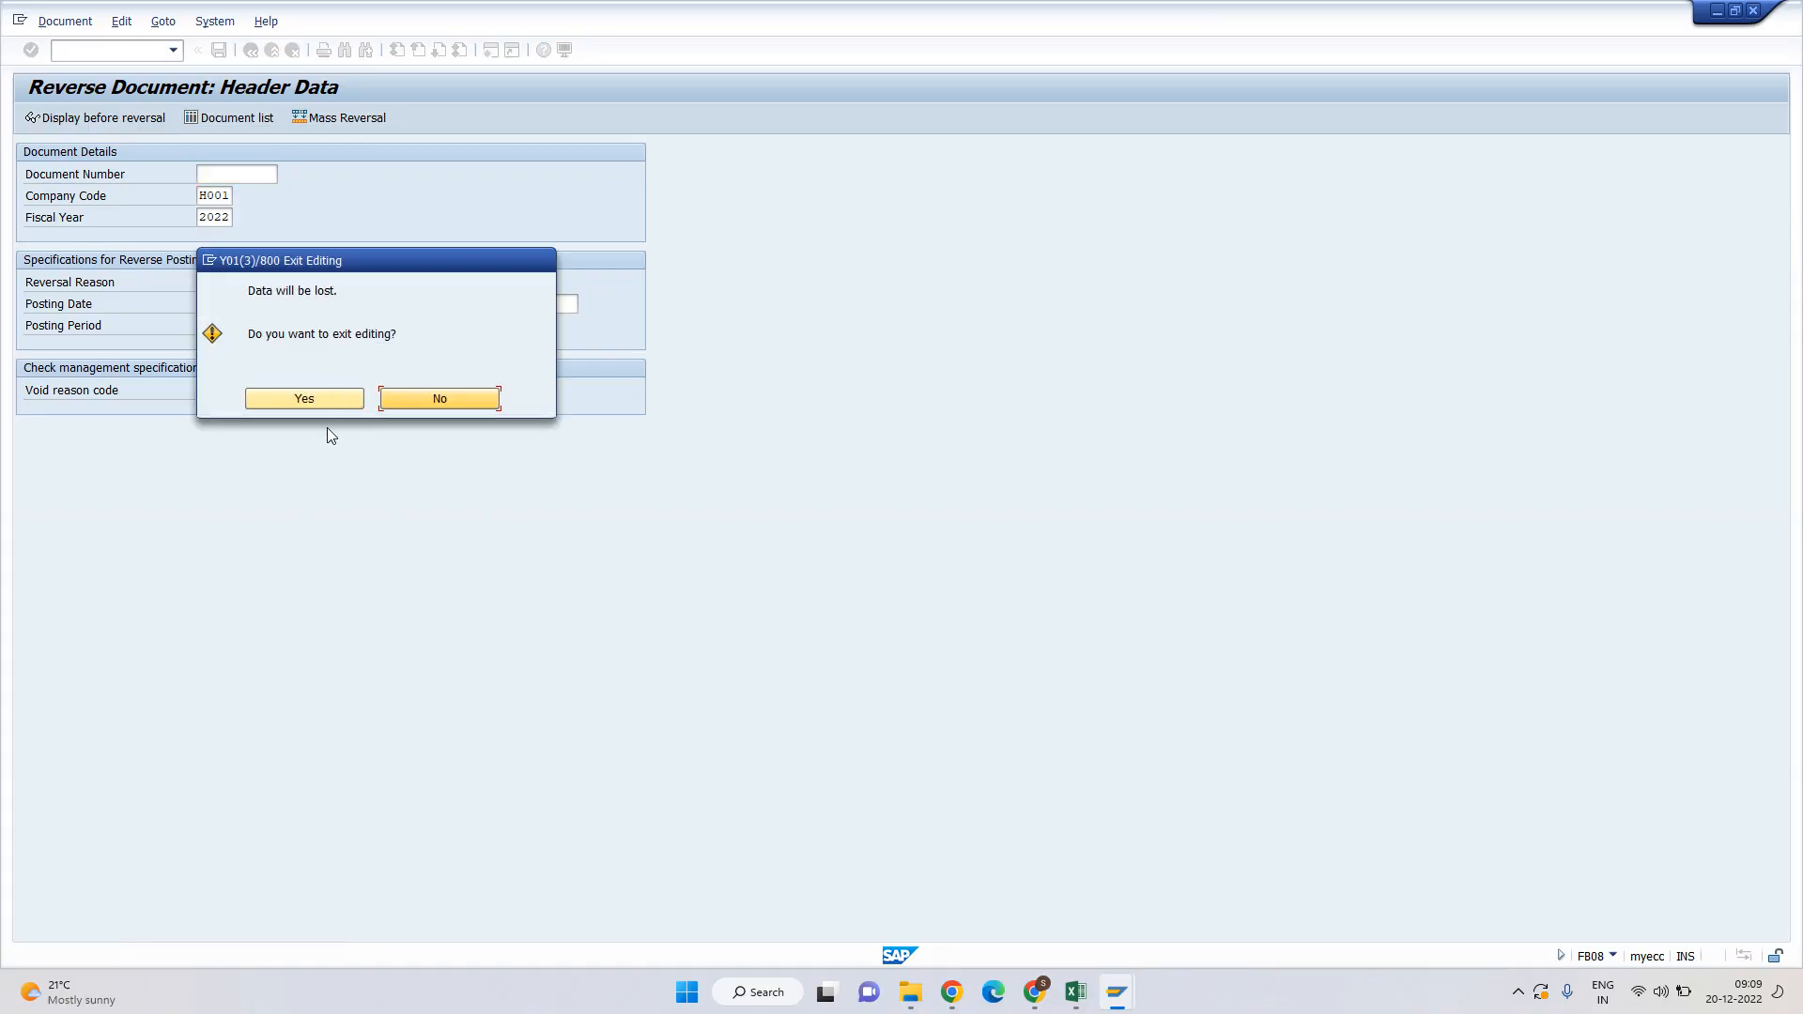
click(336, 402)
click(272, 52)
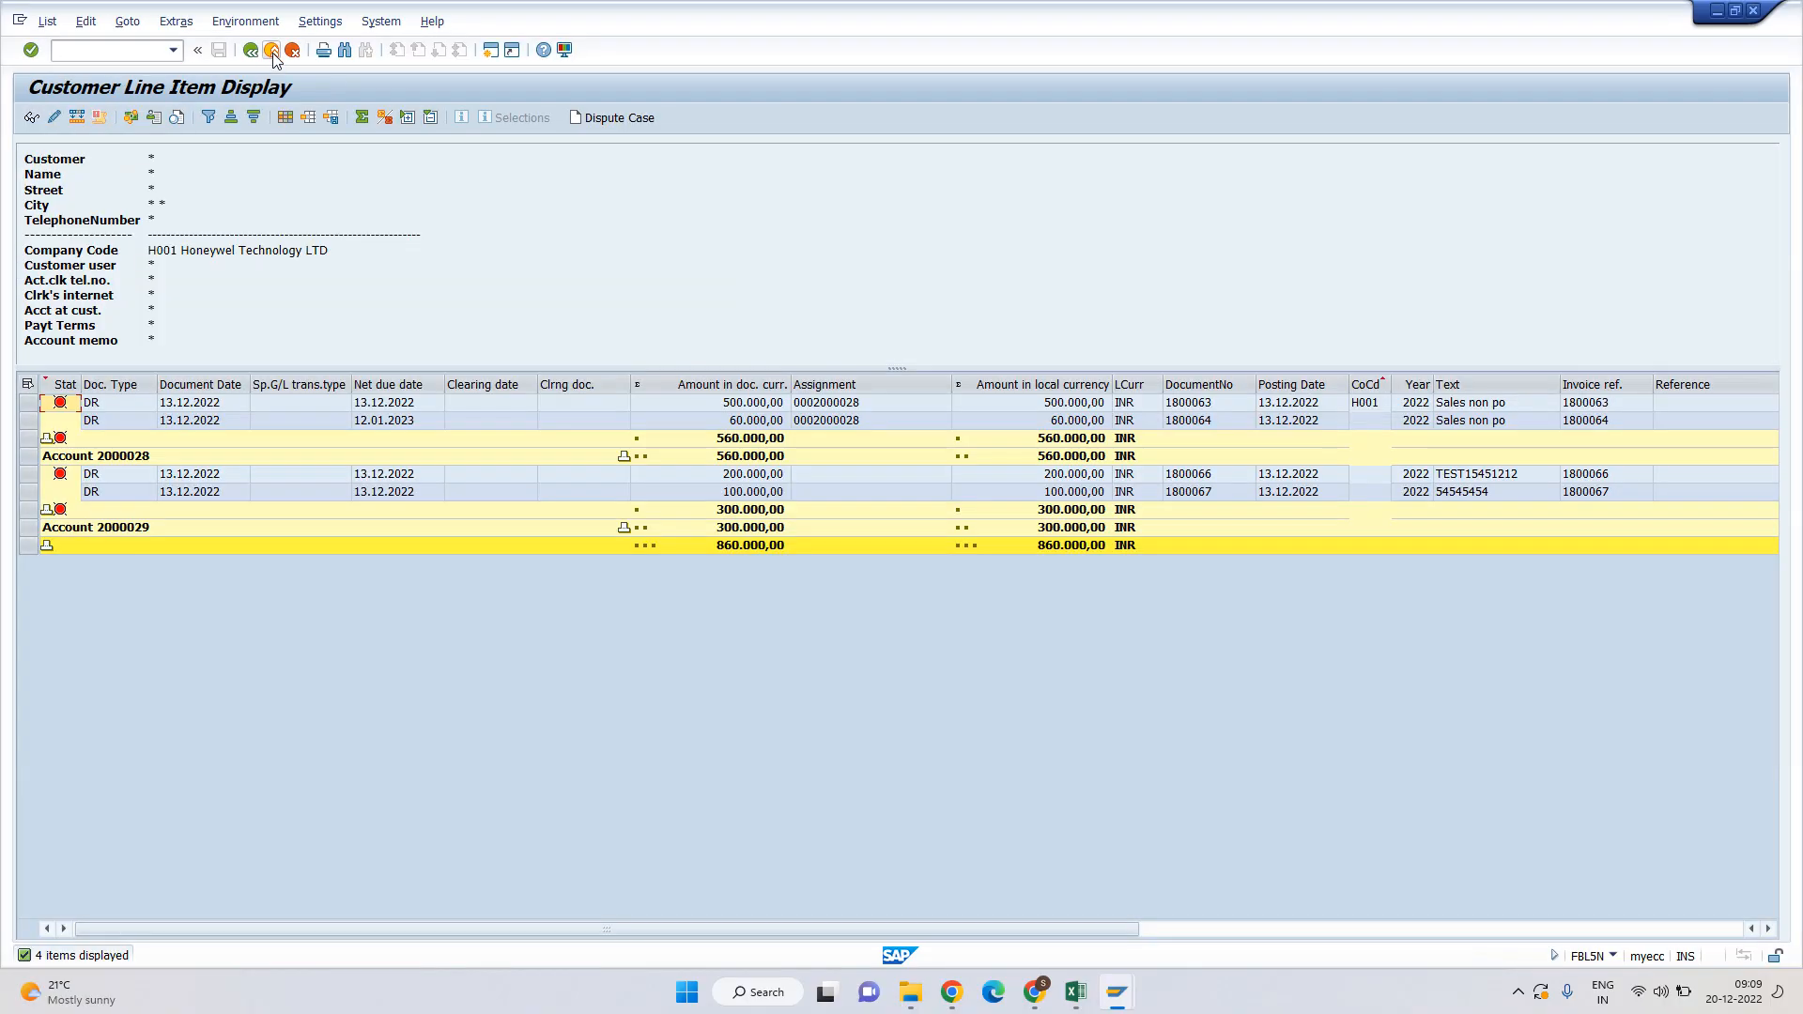
key(alt+Tab)
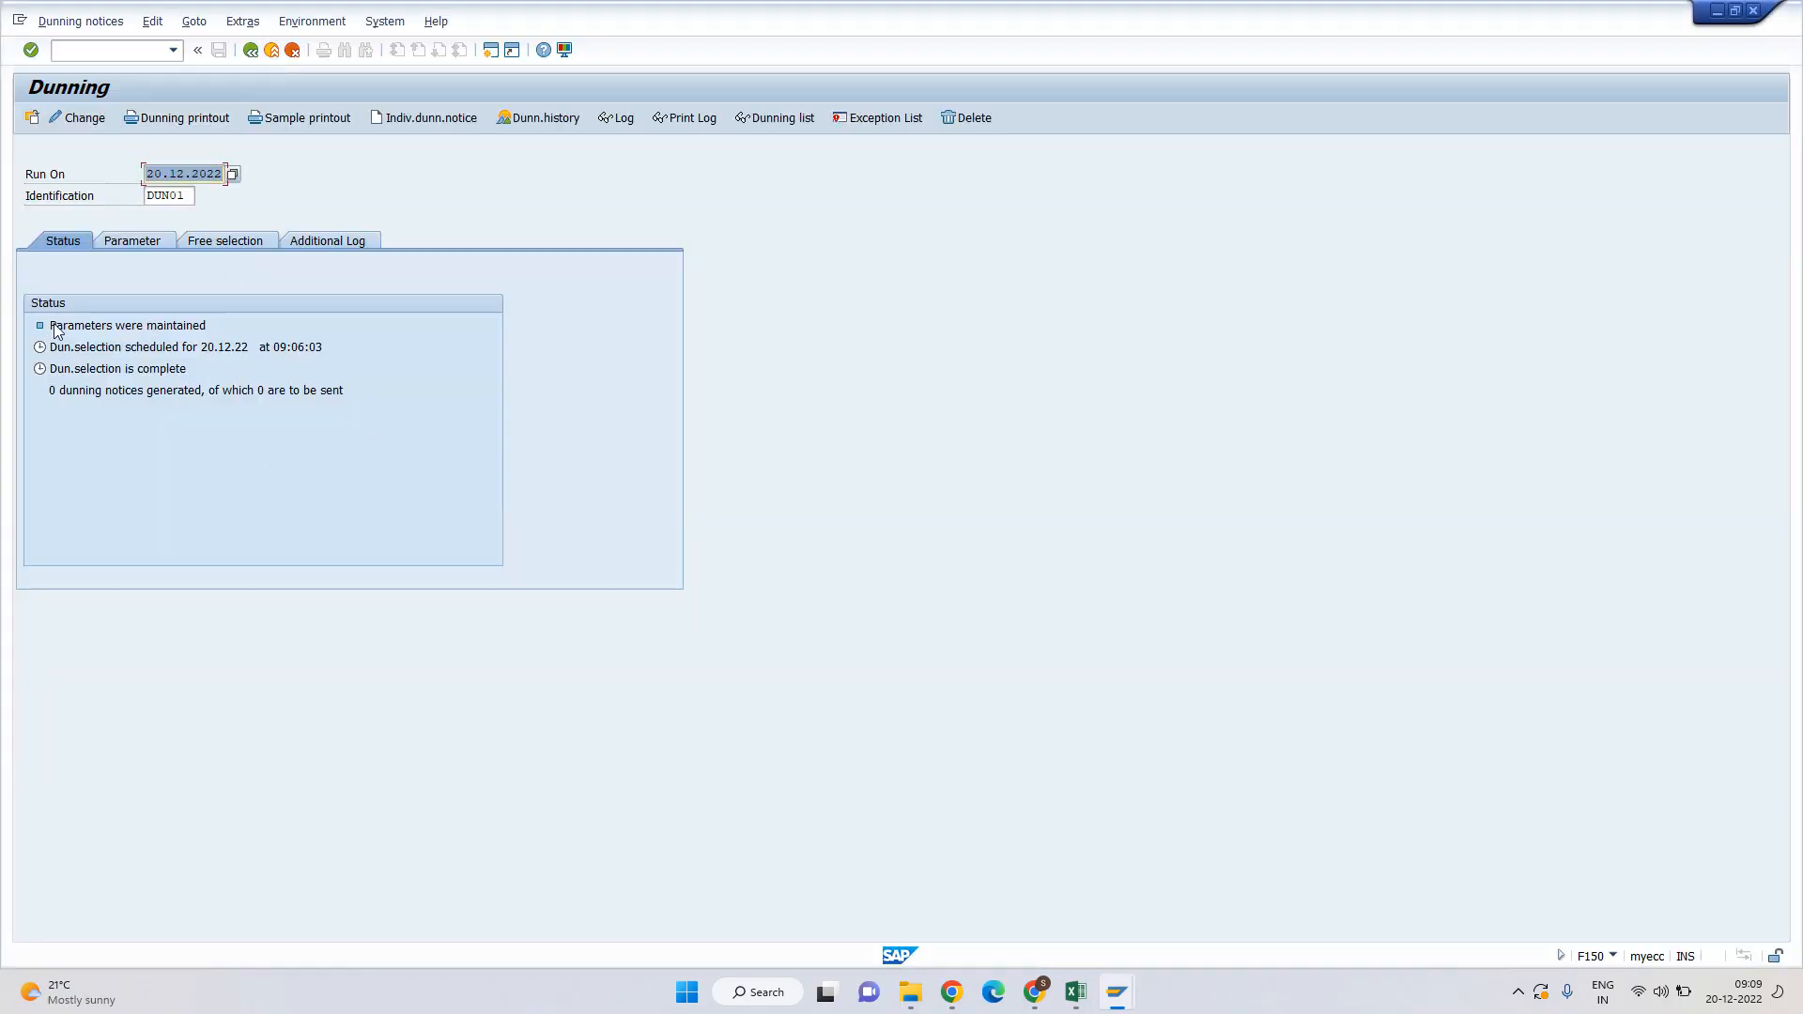
Review DUN01's status showing 0 notices generated, then delete its dunning proposal.
drag(54, 322, 404, 418)
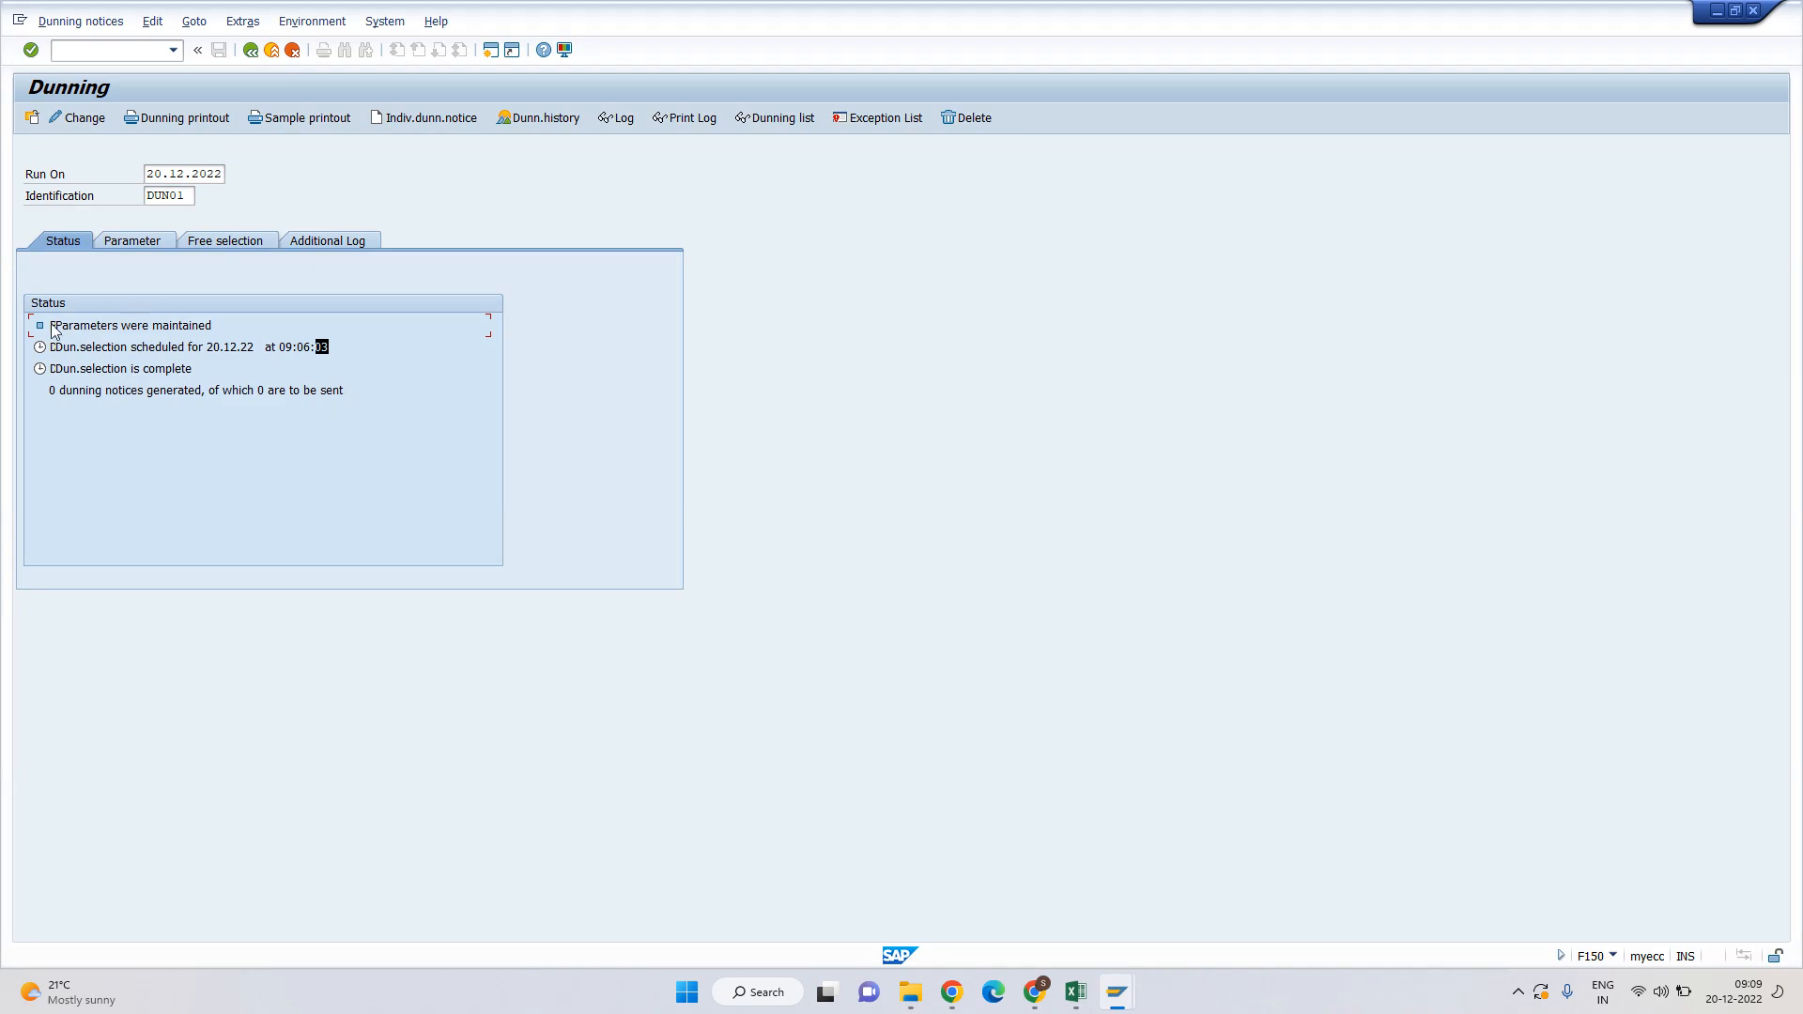
drag(53, 324, 365, 381)
click(161, 390)
click(137, 393)
click(346, 390)
click(234, 349)
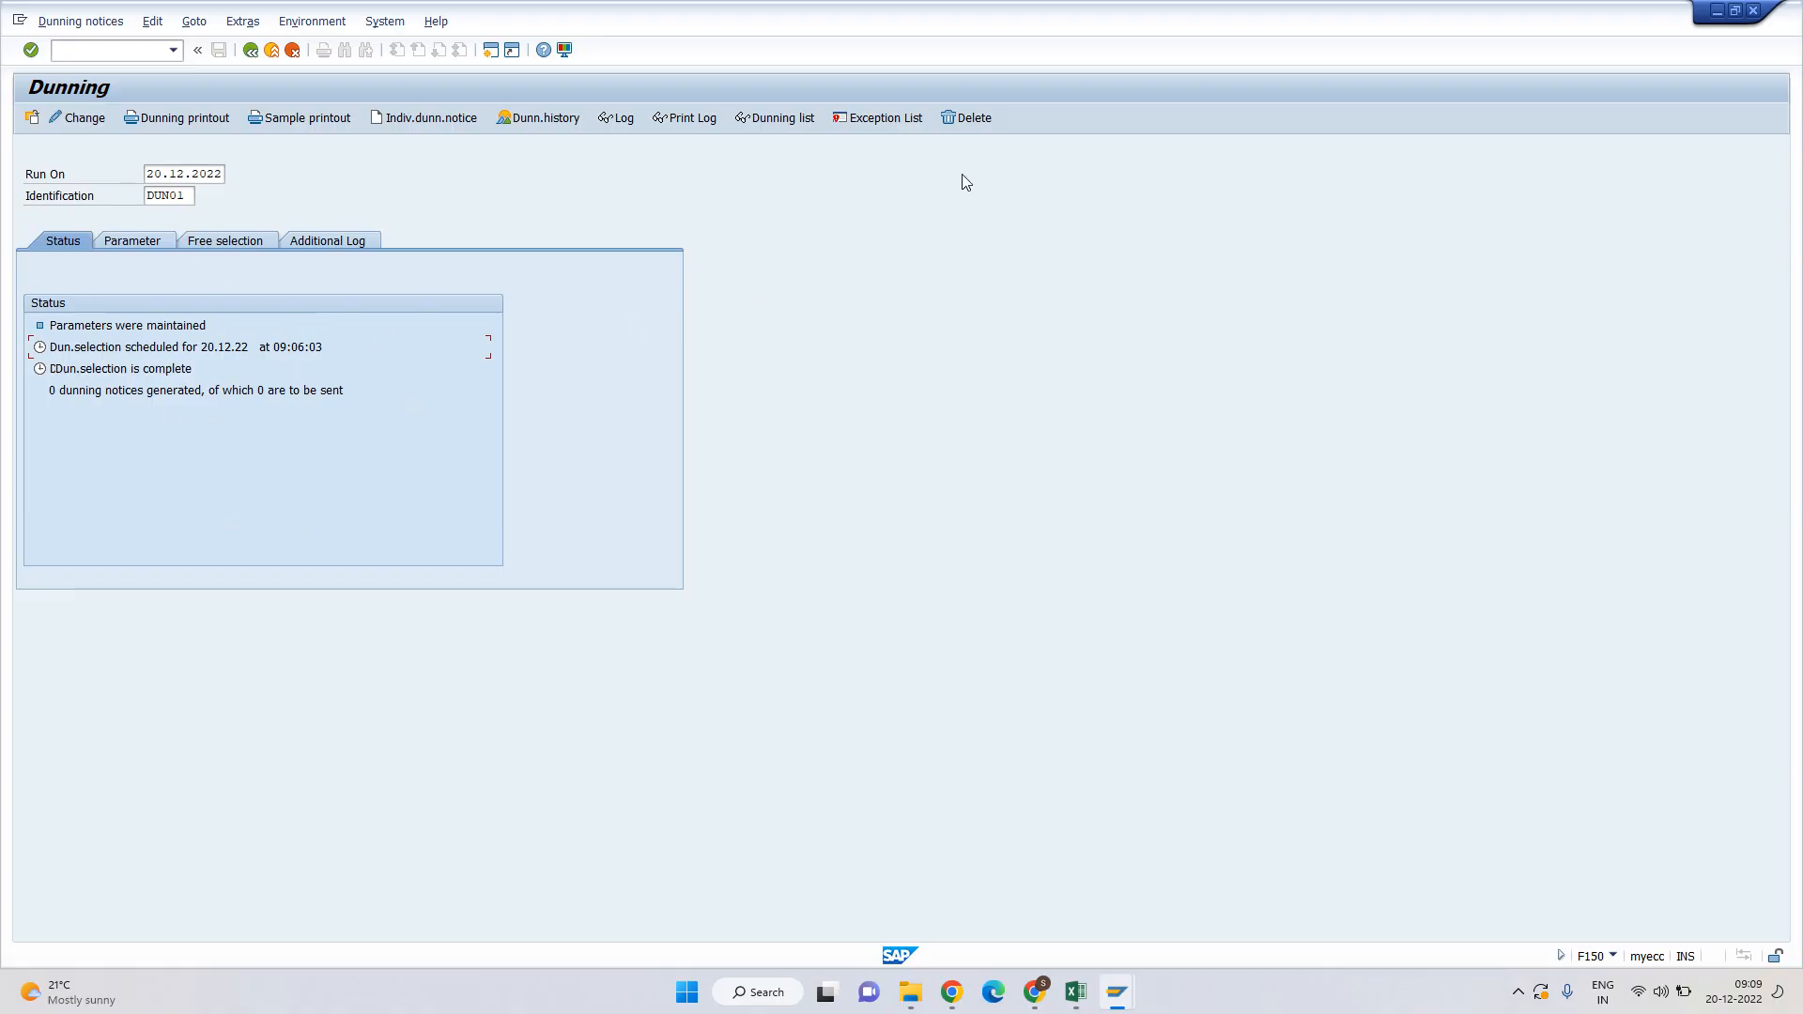
click(967, 120)
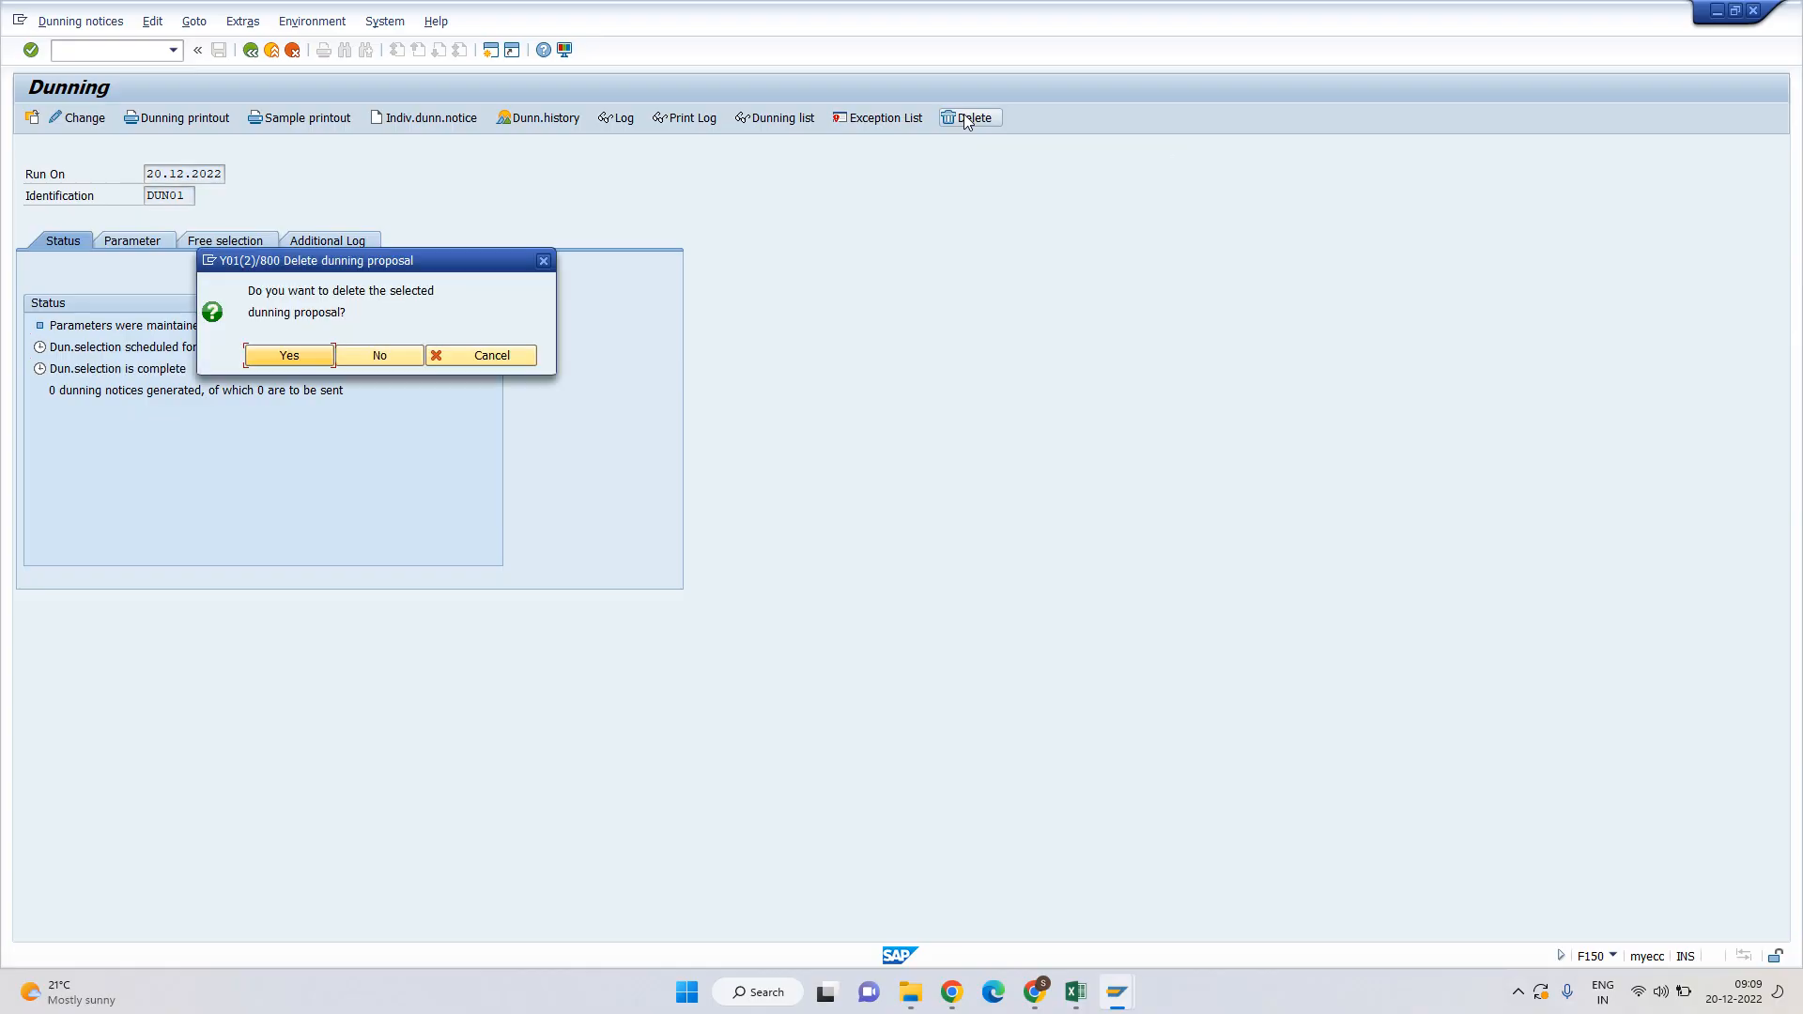
click(289, 361)
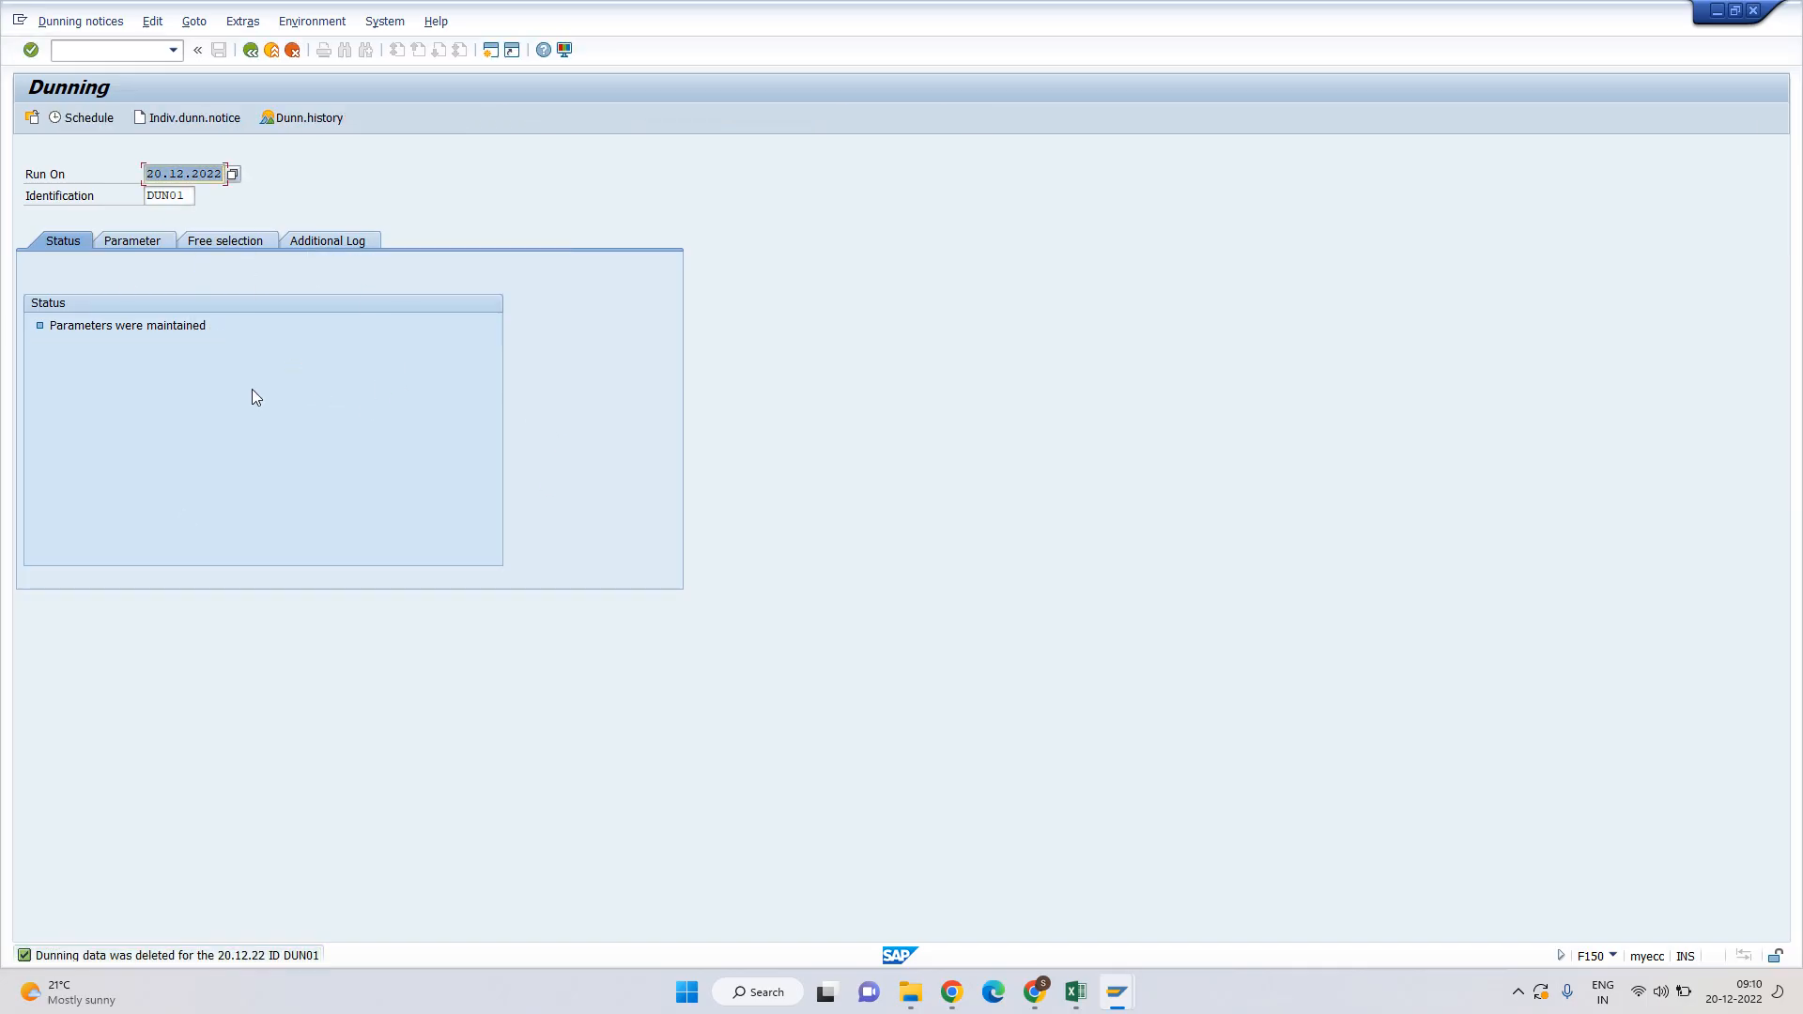
Schedule a new DUN01 dunning selection on output device LP01 to start immediately, then check the notices-generated line.
click(93, 118)
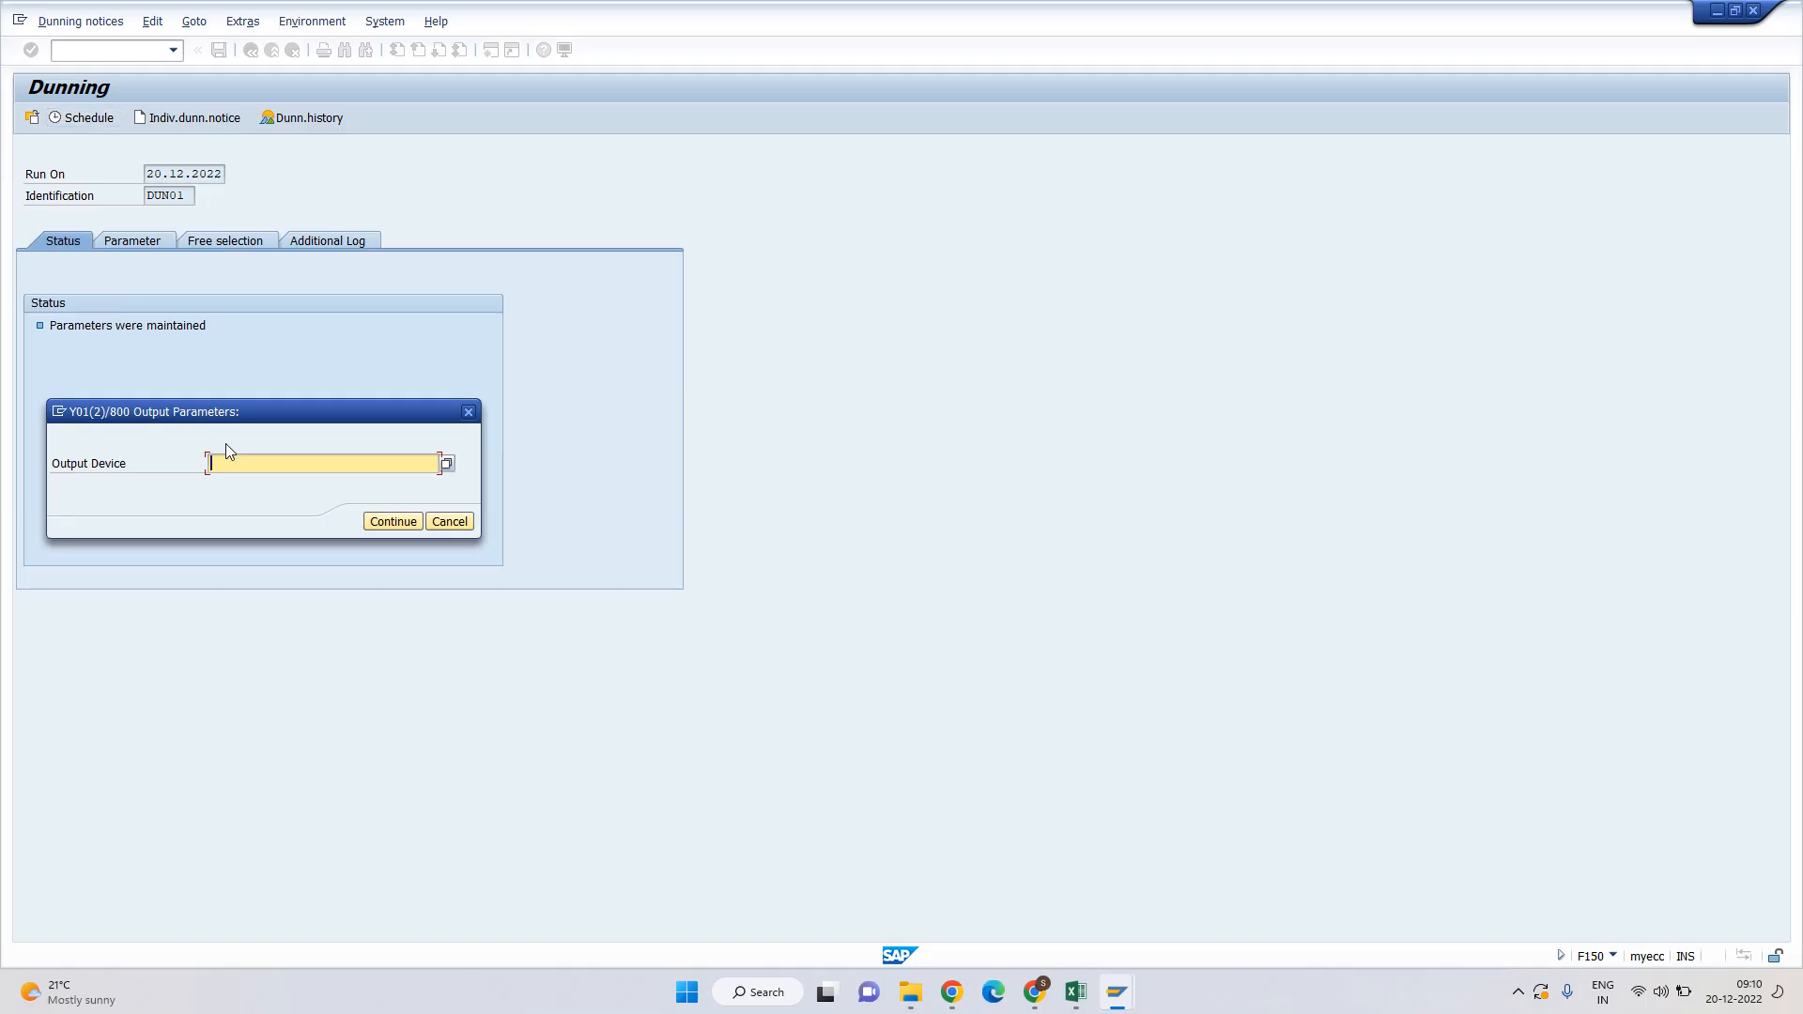
click(239, 481)
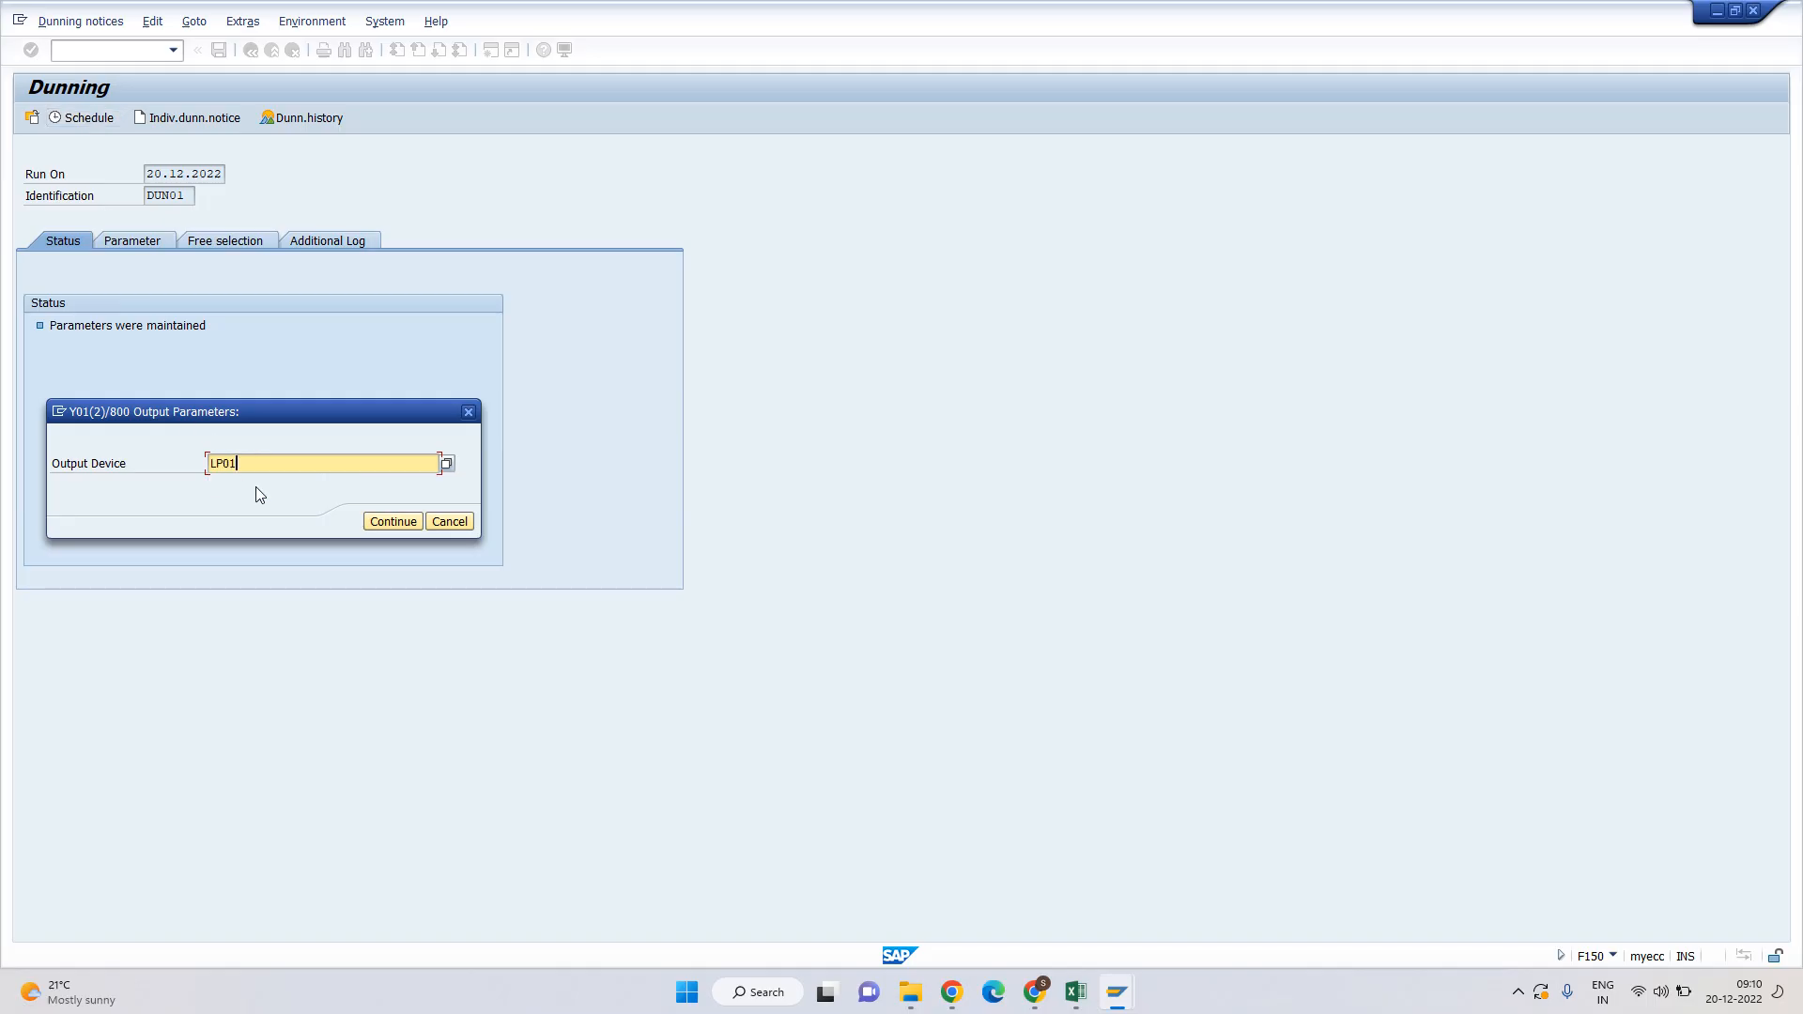
click(393, 524)
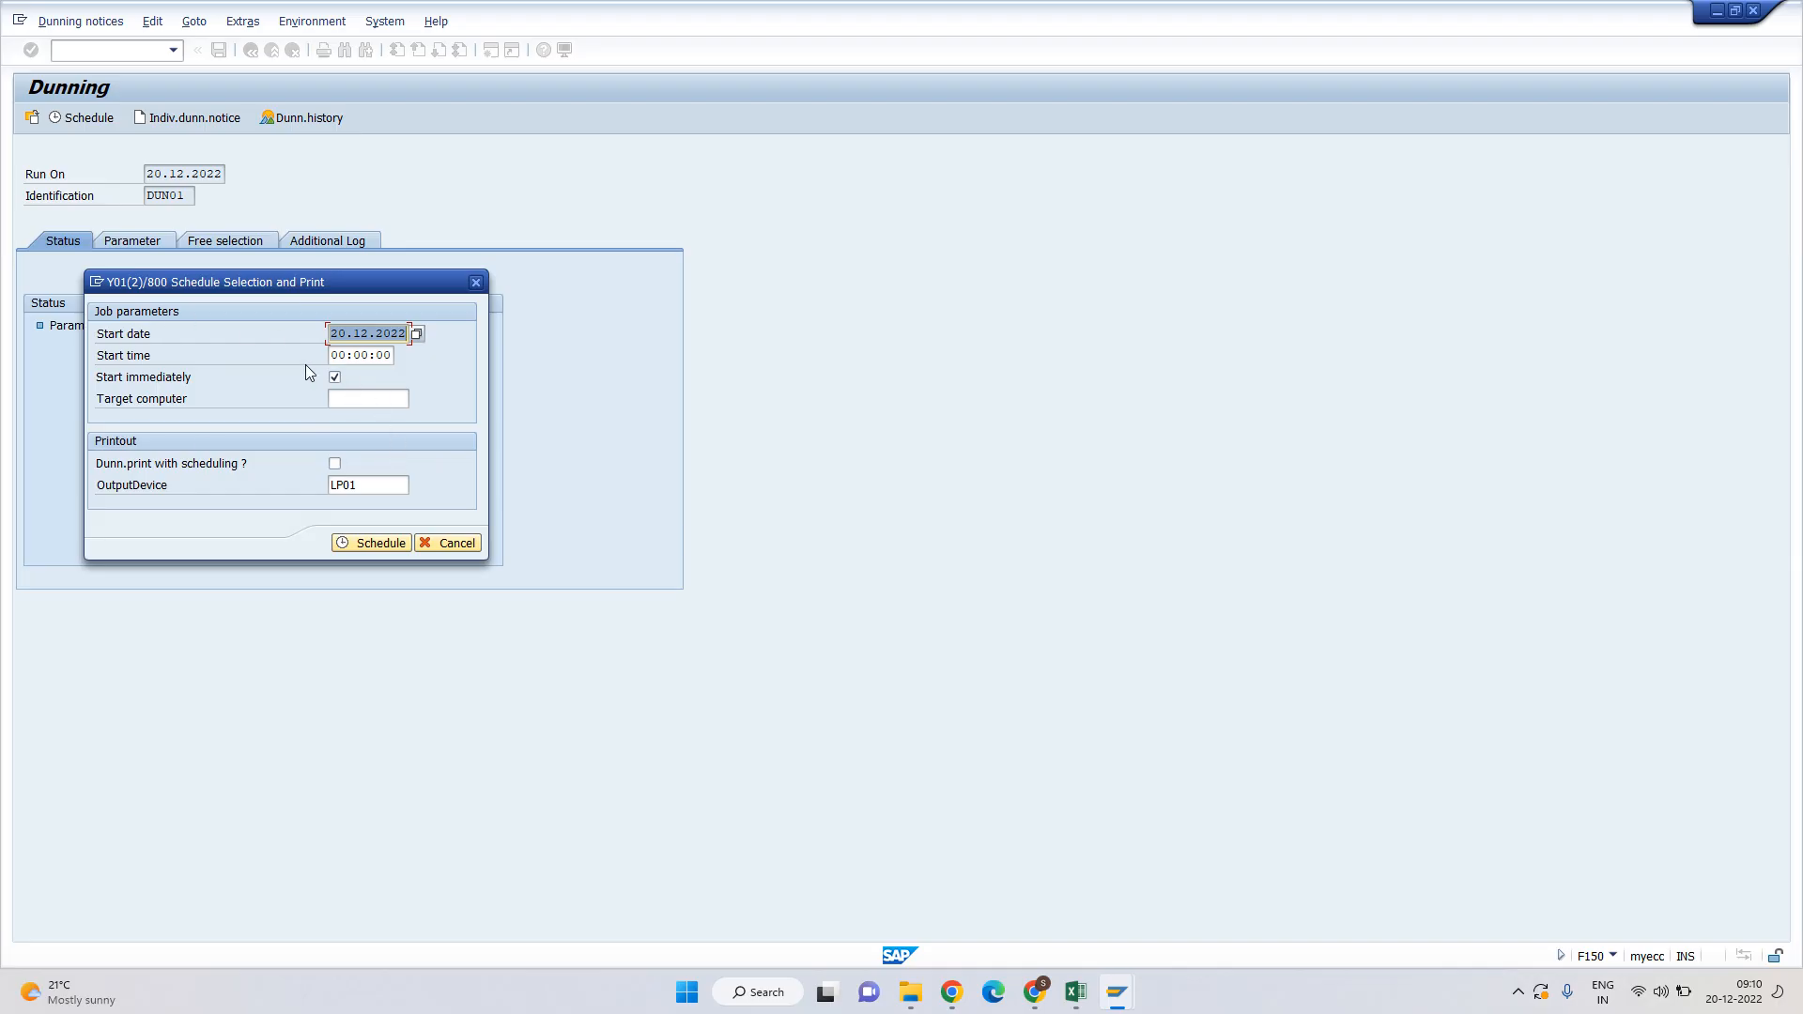
click(387, 541)
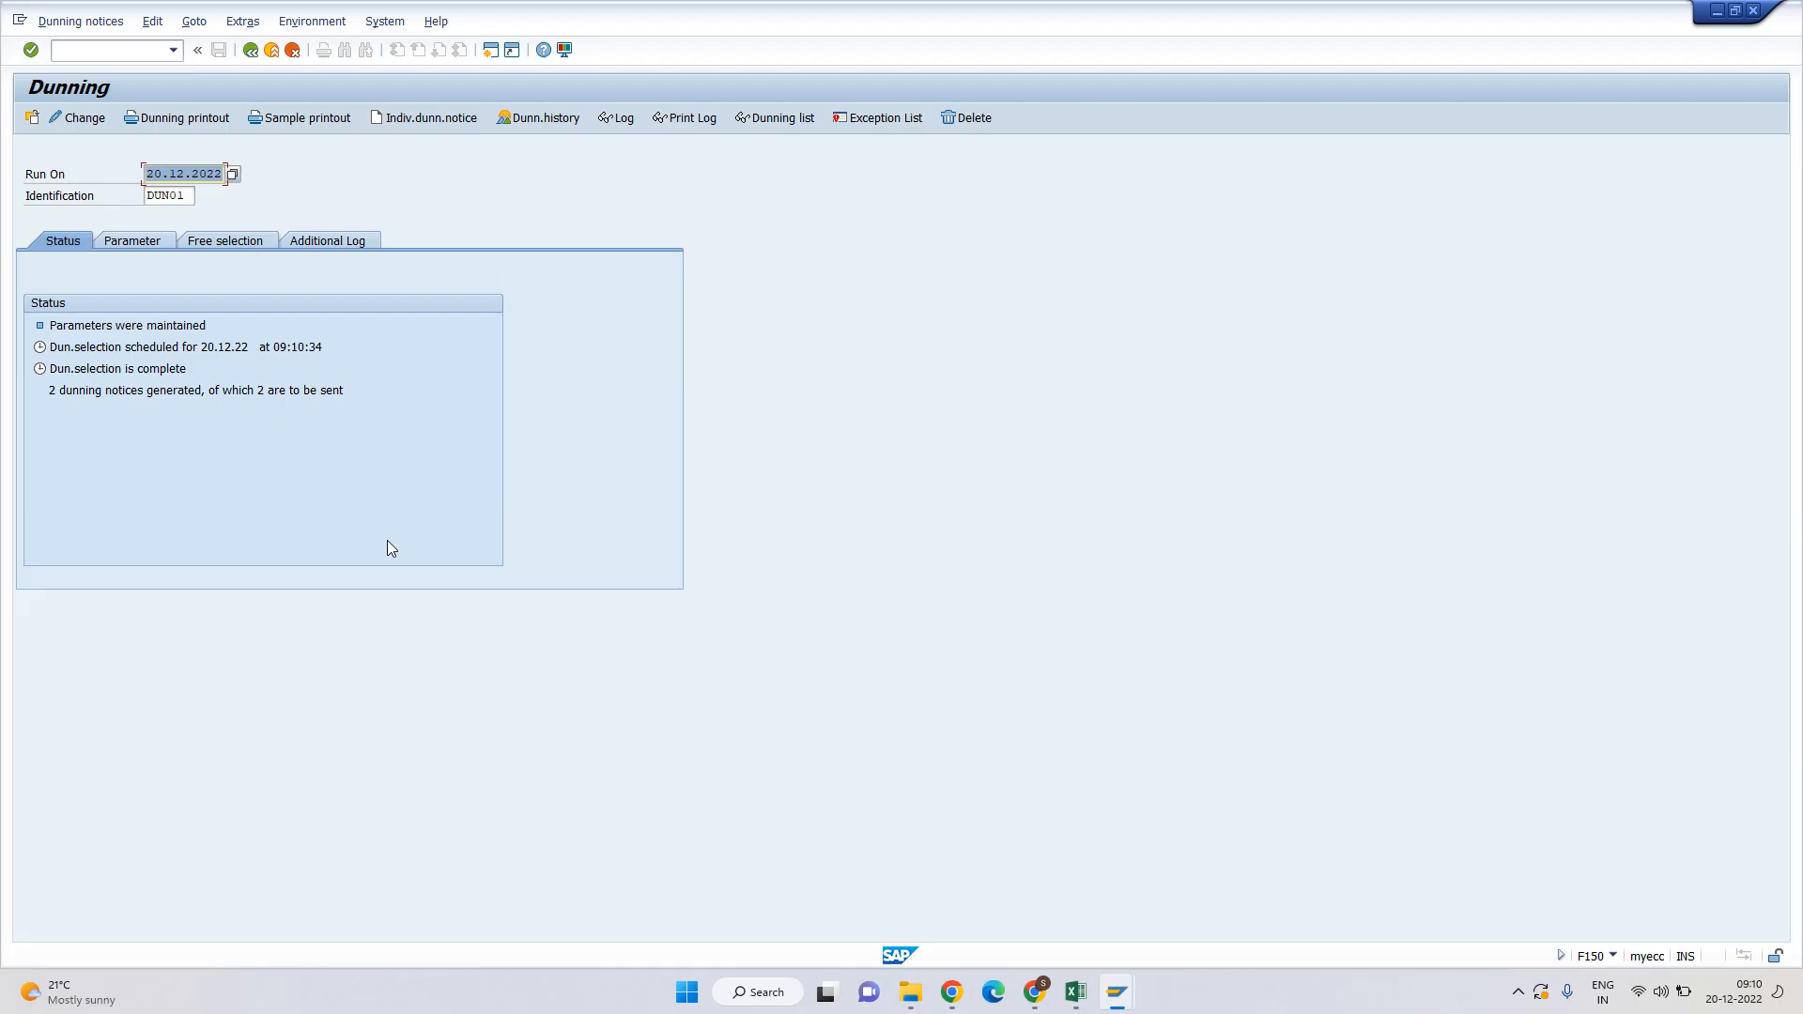
click(52, 390)
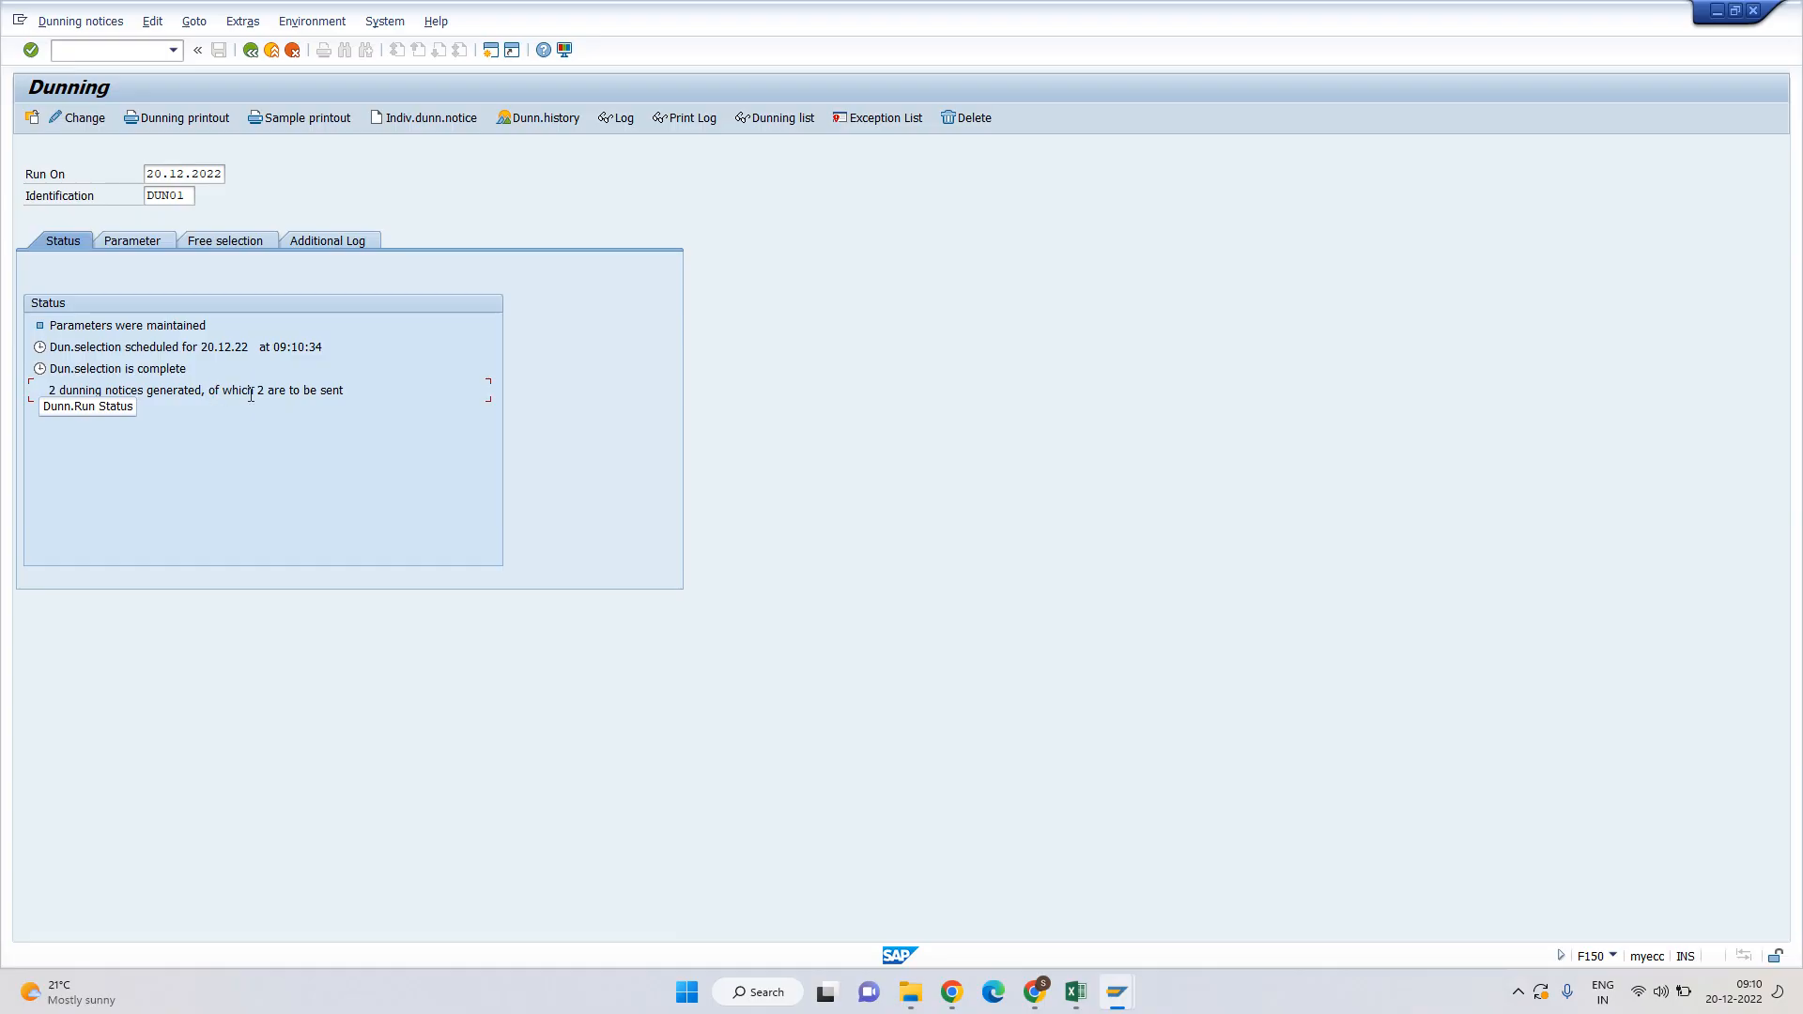
drag(252, 394, 386, 391)
click(386, 392)
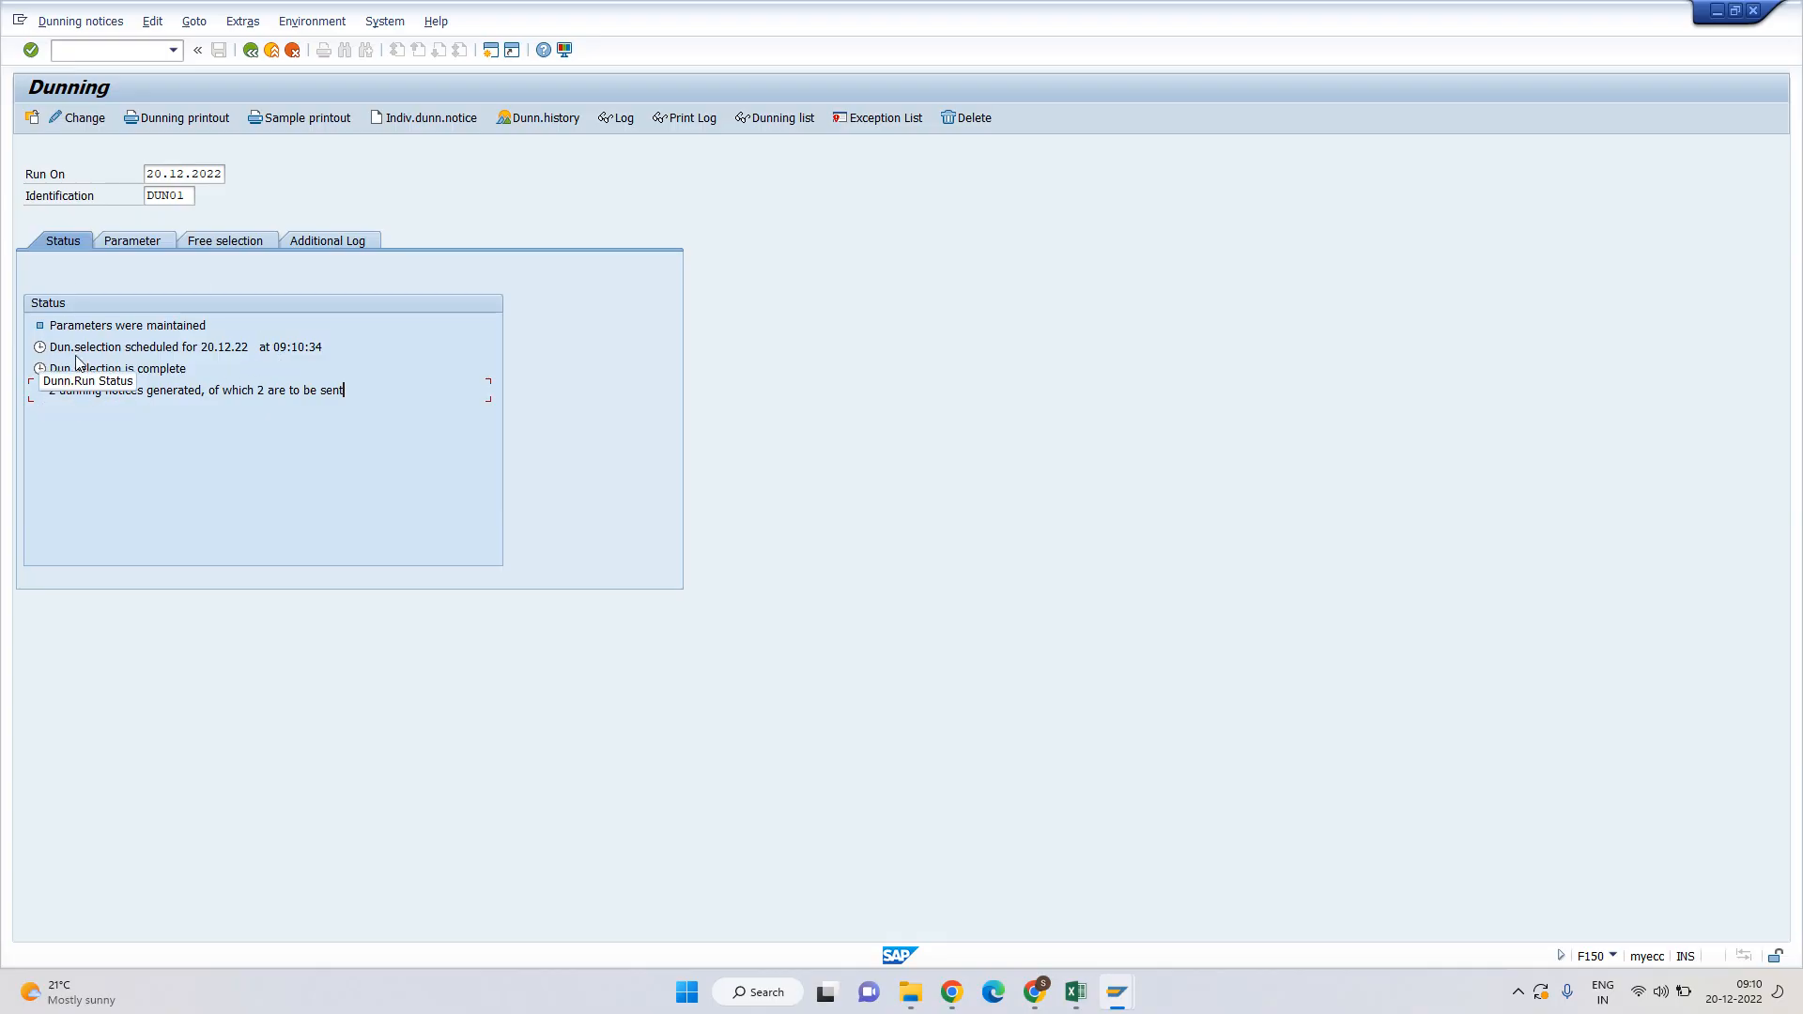
click(615, 118)
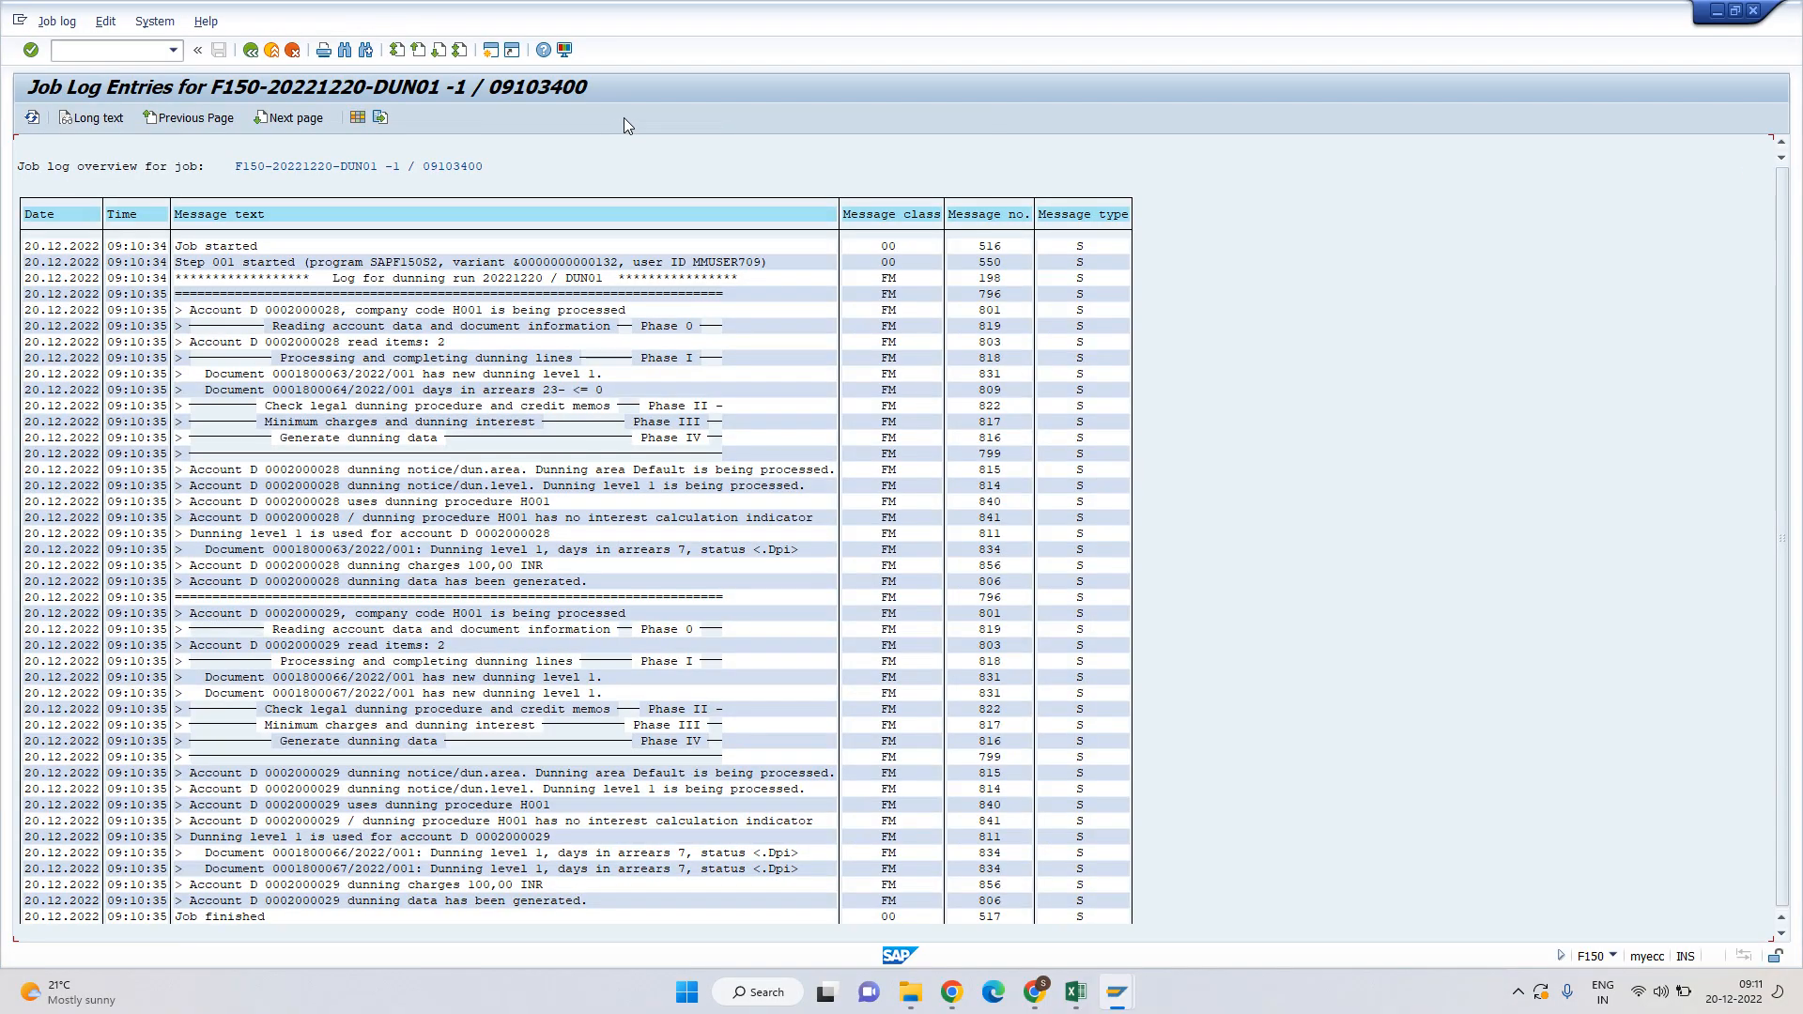
drag(178, 246, 519, 261)
drag(291, 316, 361, 317)
click(480, 316)
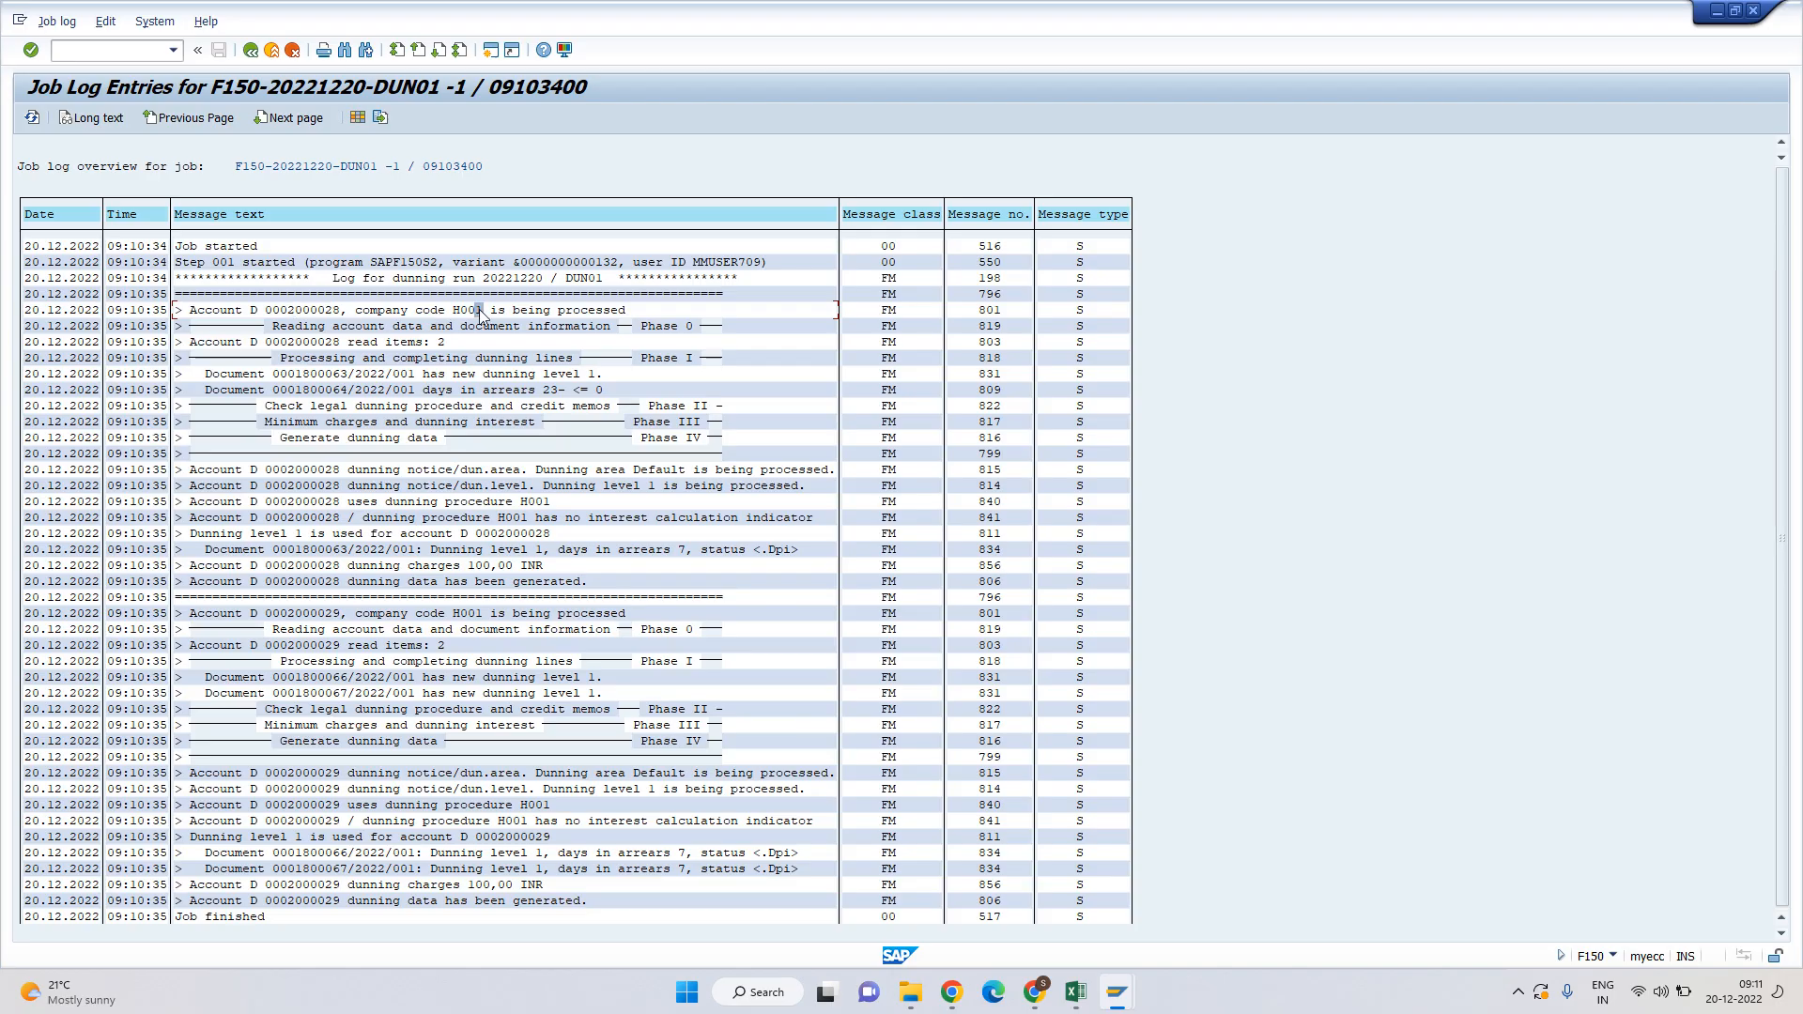
click(599, 317)
click(435, 343)
Compare the 500.000,00 and 60.000,00 line items and document 1800063 against the job log.
key(alt+Tab)
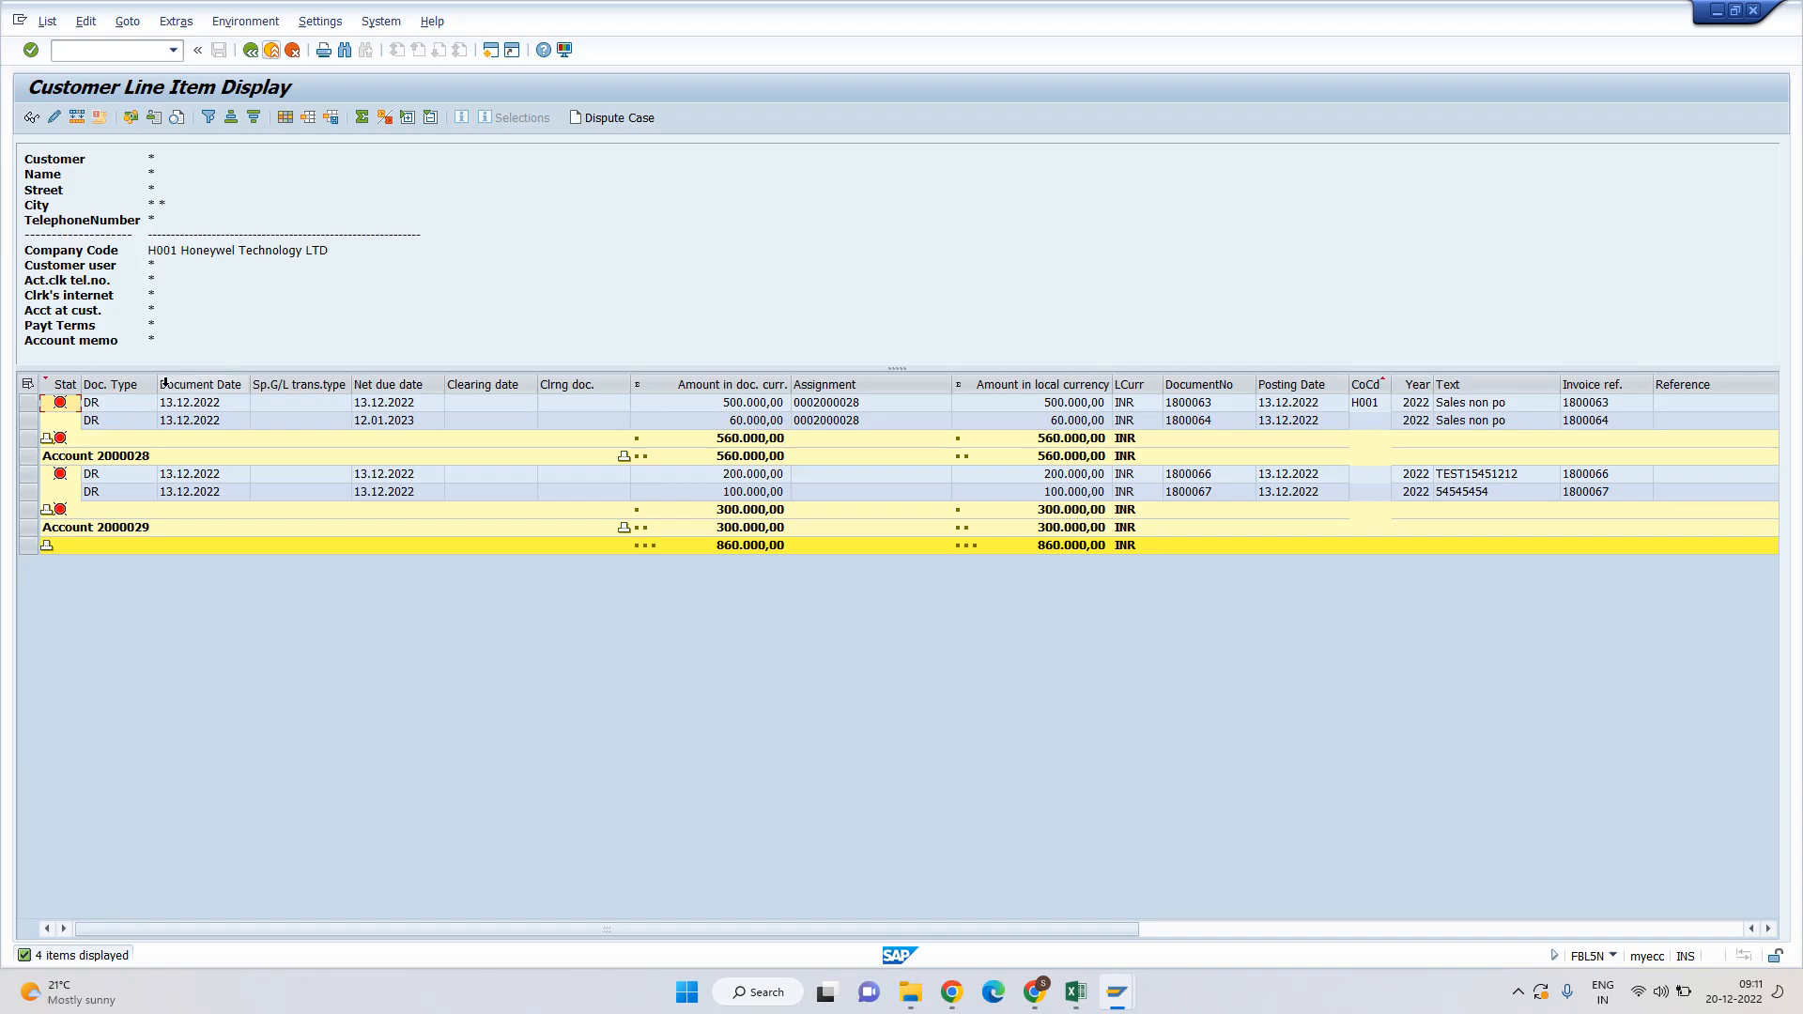
click(713, 406)
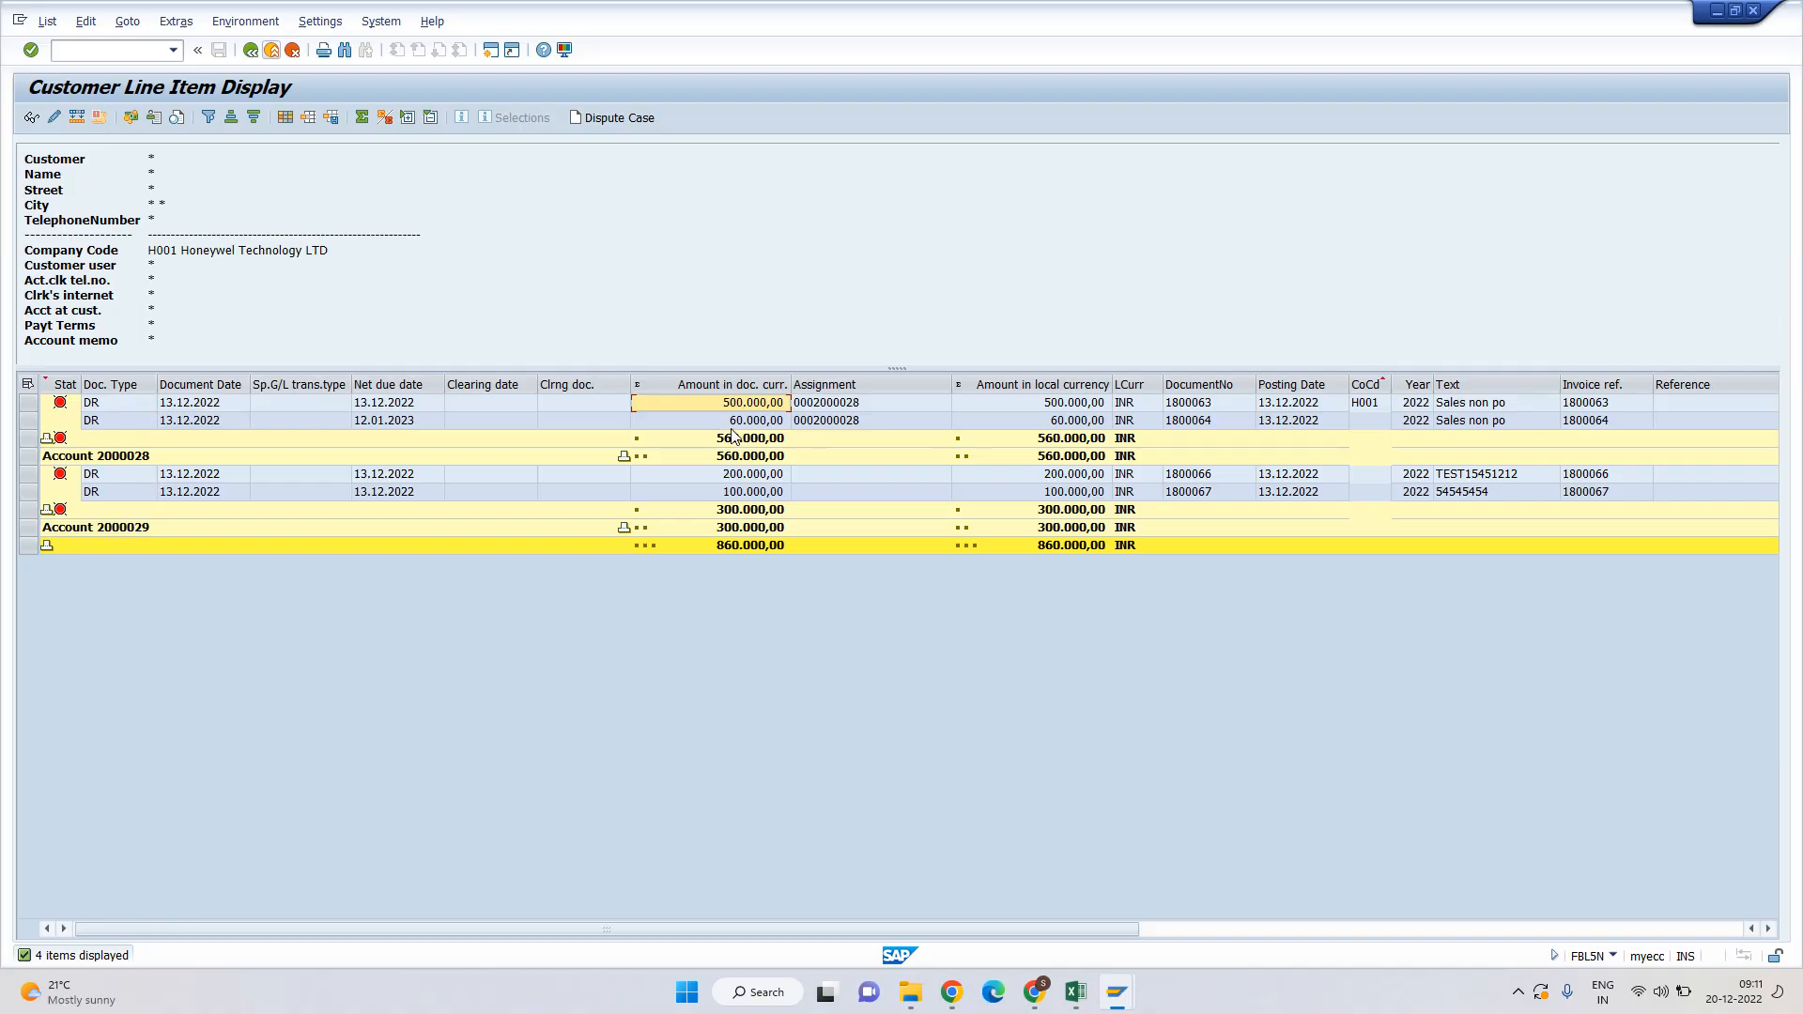
click(744, 424)
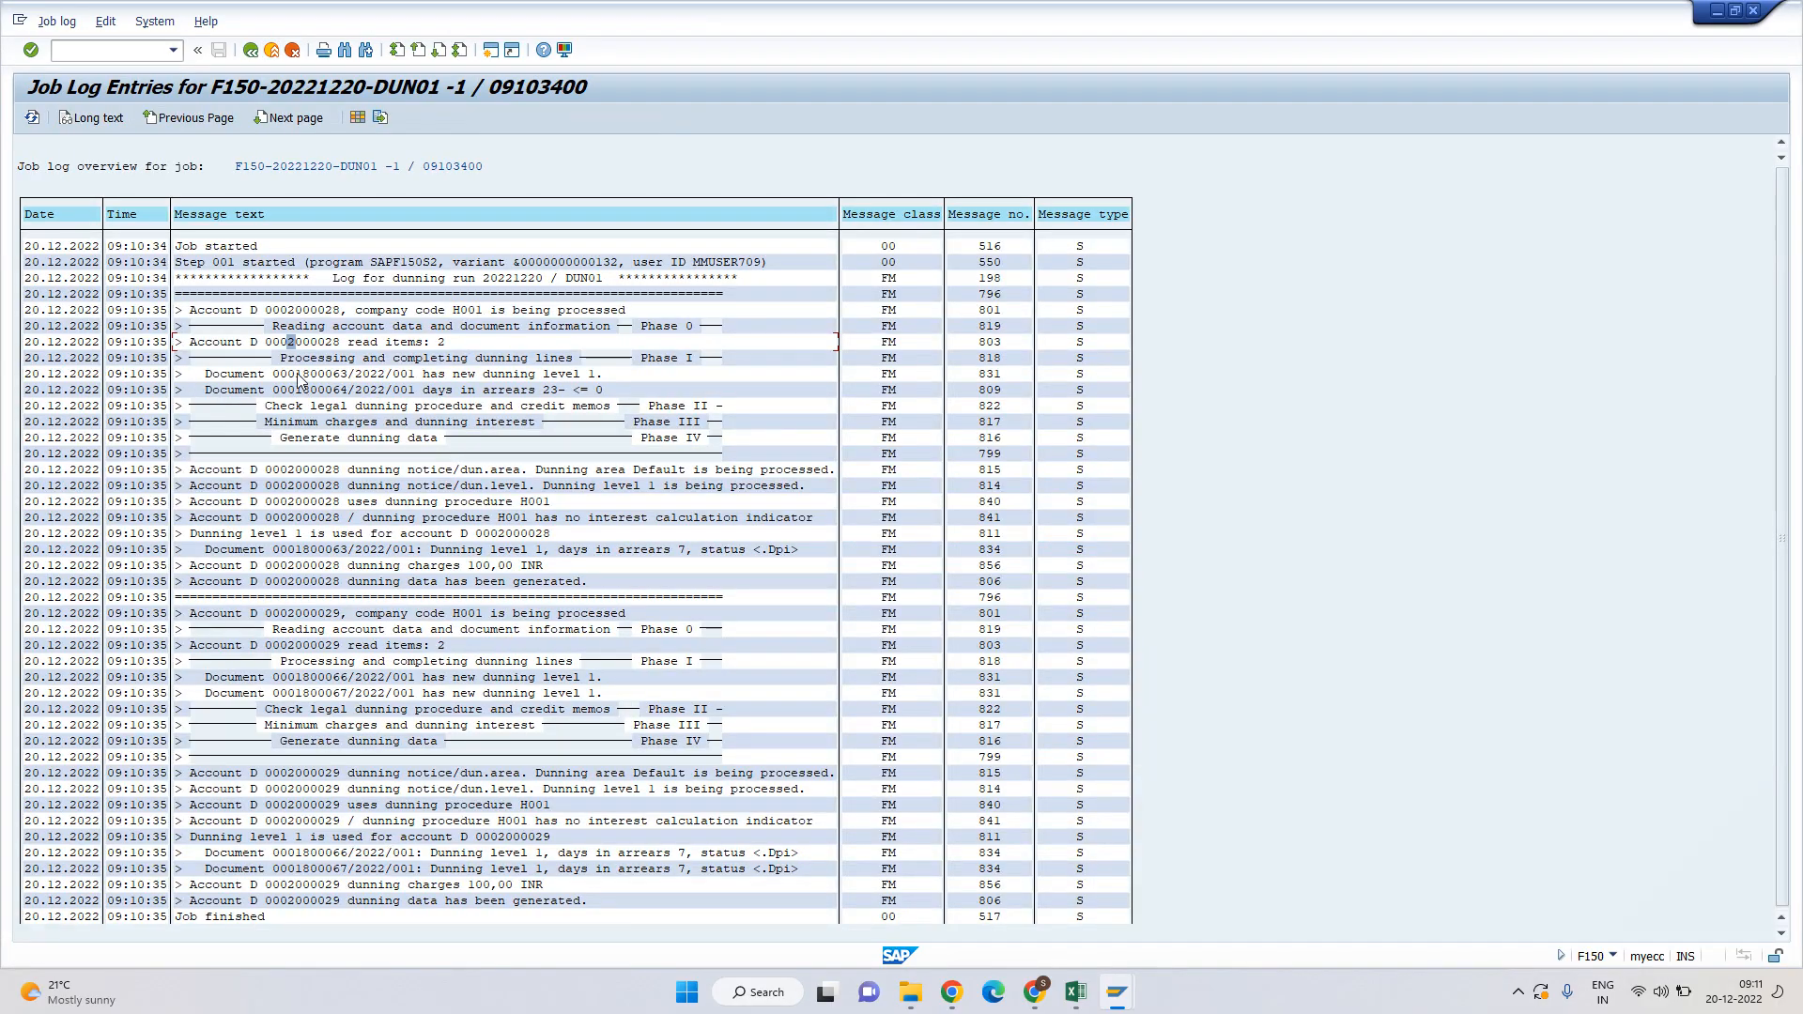
drag(298, 378, 344, 379)
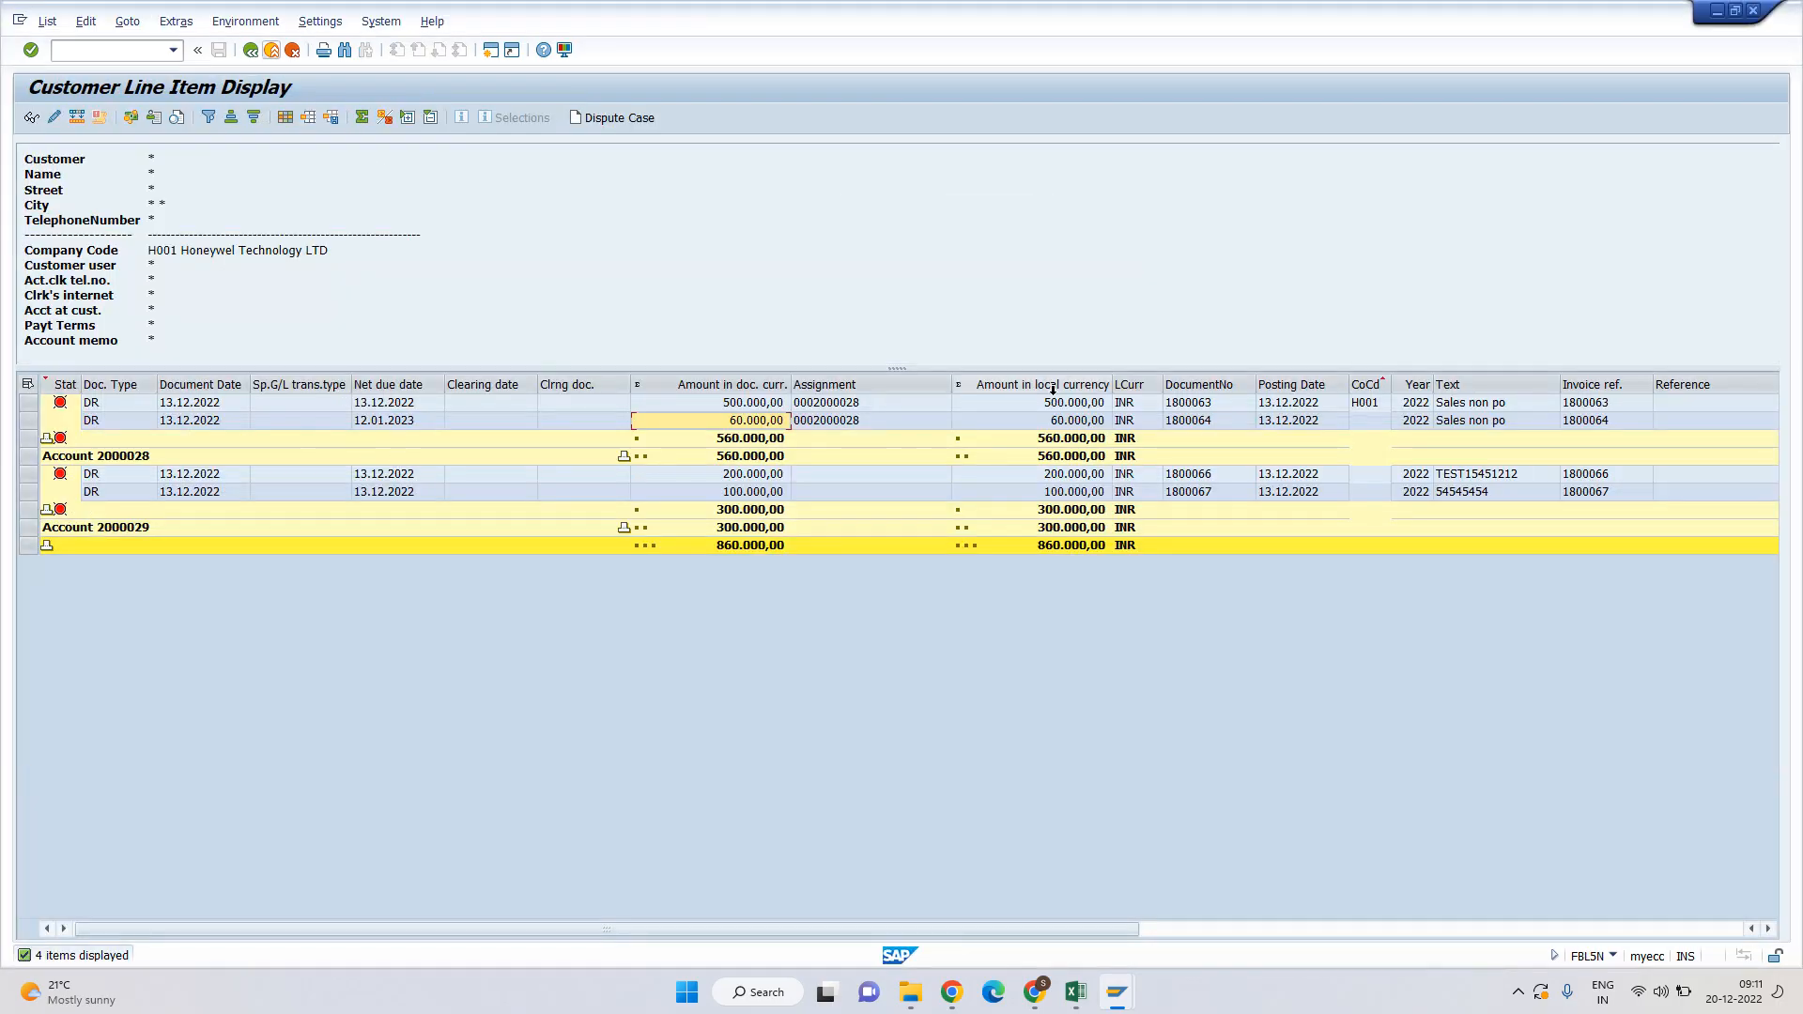
click(1209, 404)
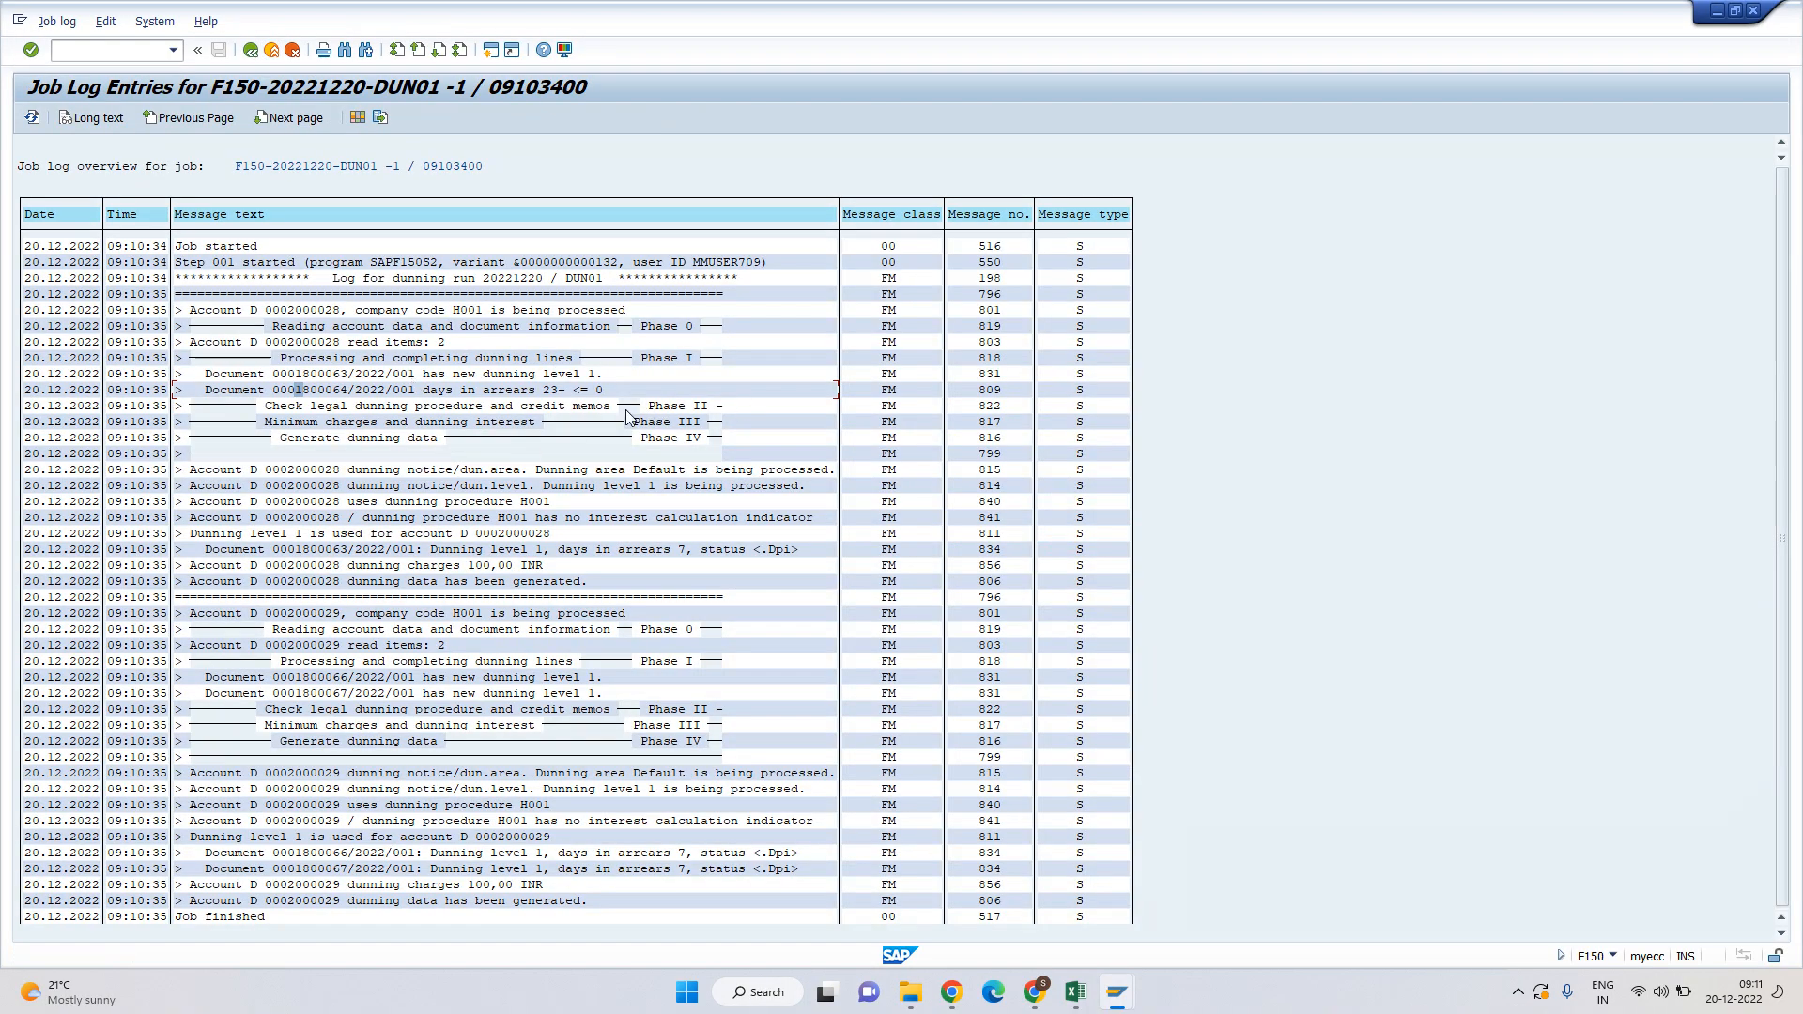
scroll(460, 391, down, 1)
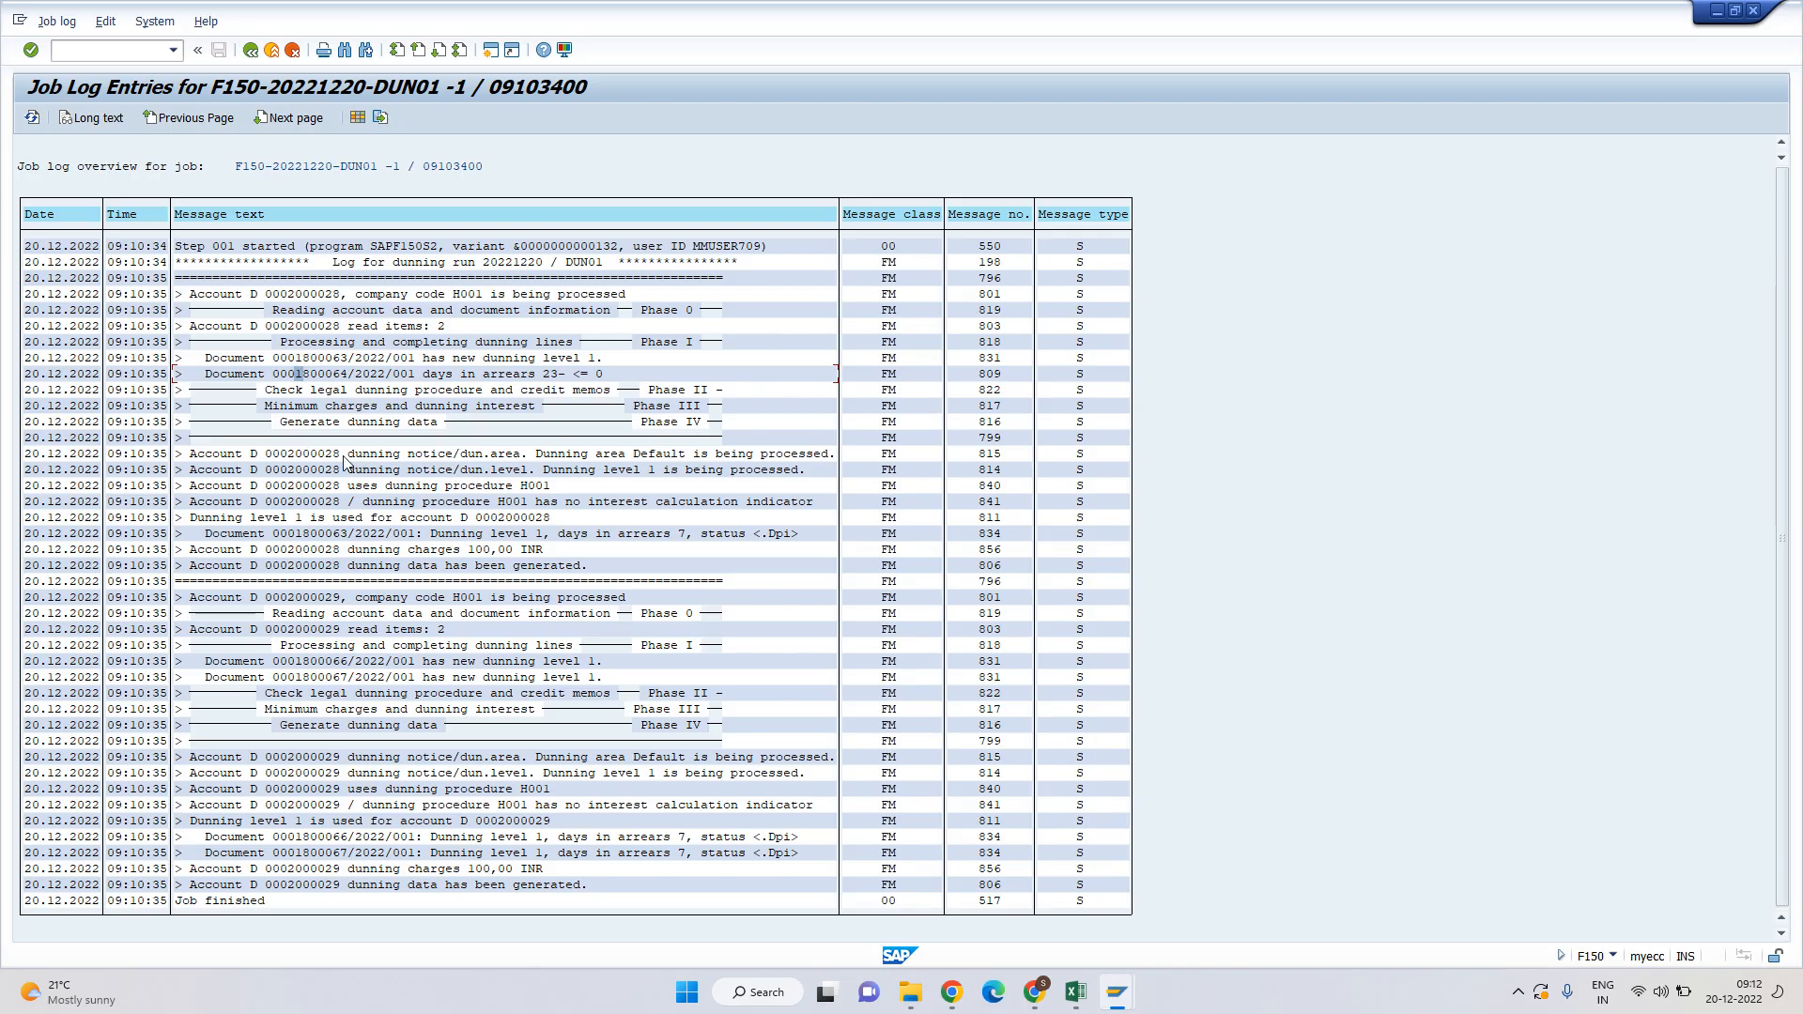
click(294, 454)
drag(461, 456, 589, 457)
drag(351, 468, 809, 480)
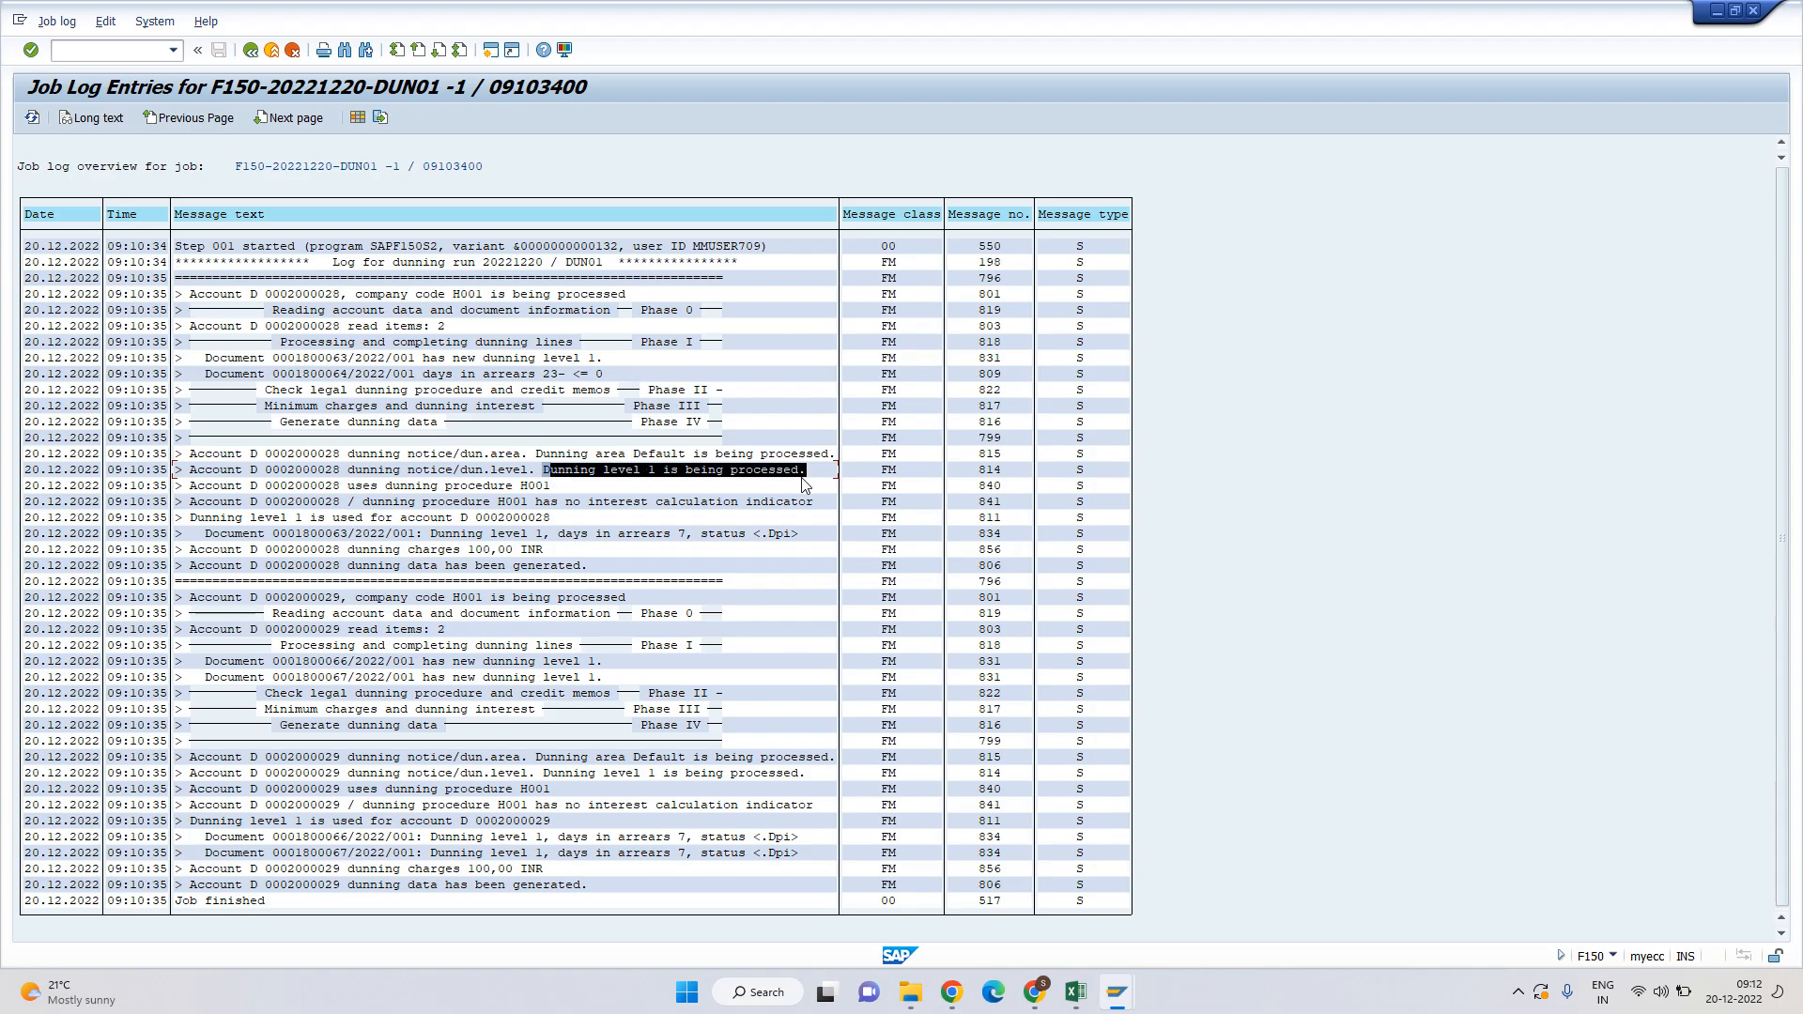
click(294, 455)
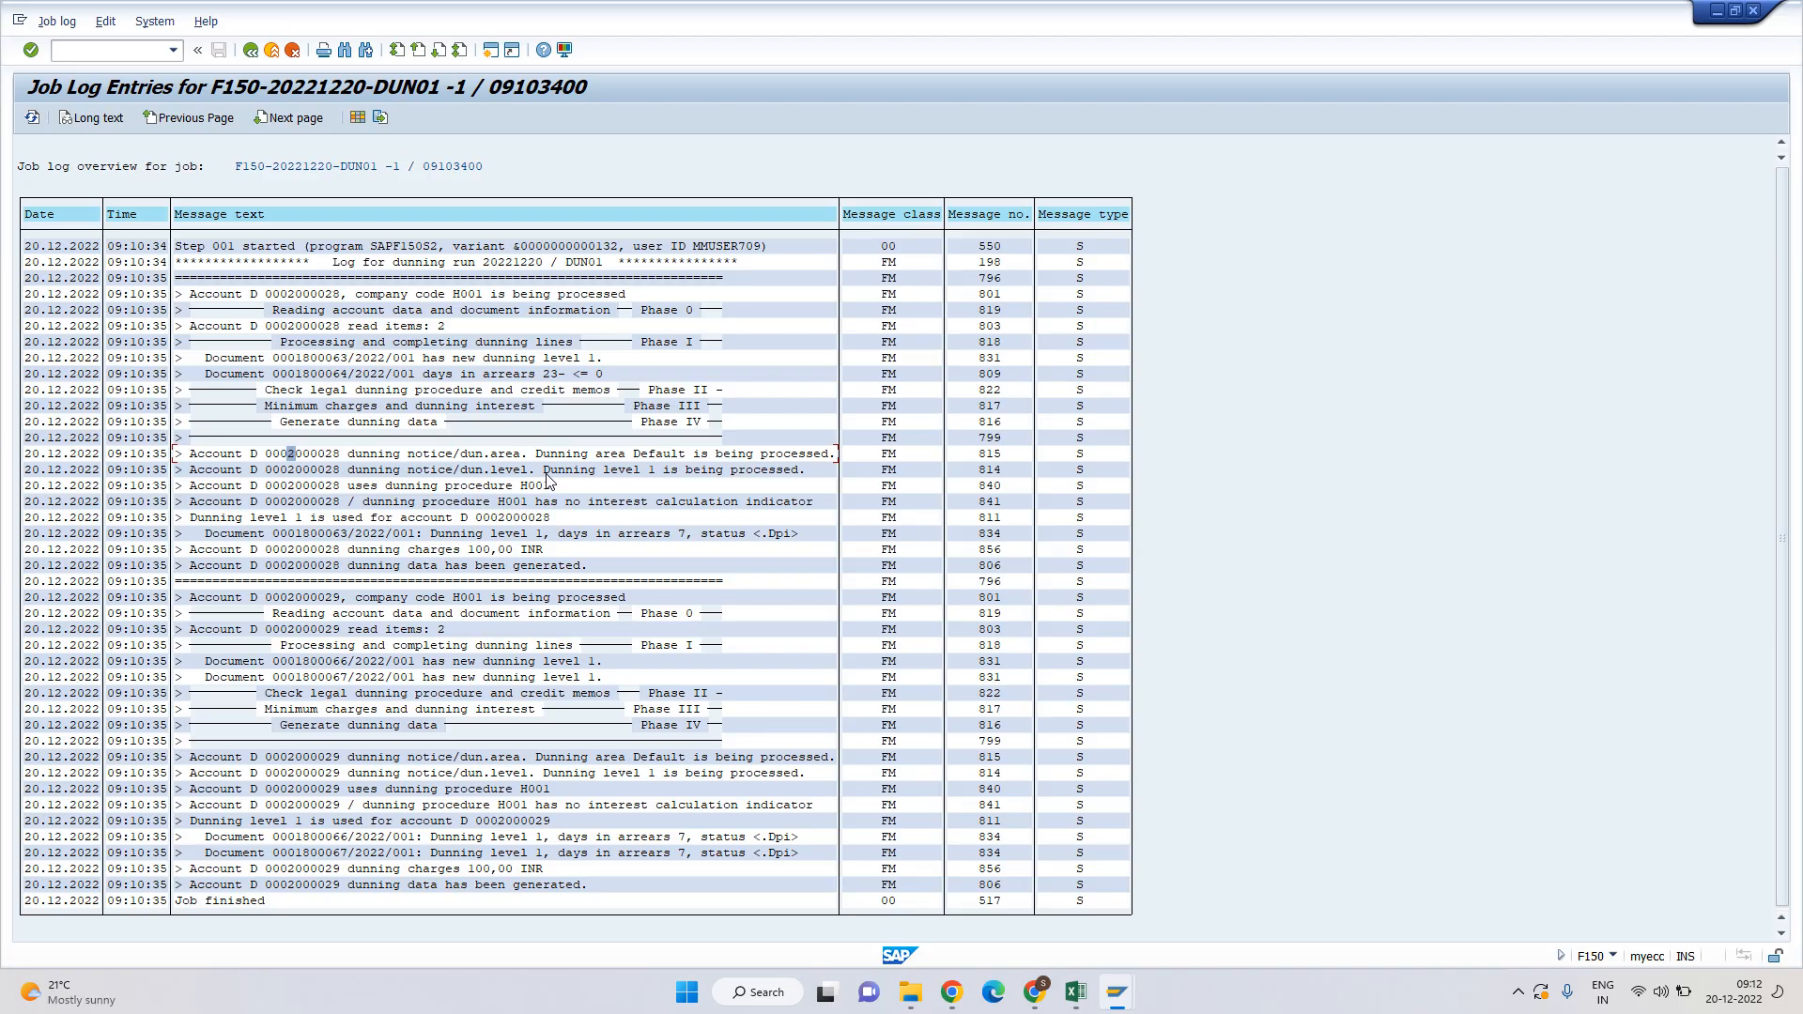
drag(544, 470, 842, 480)
key(ctrl+c)
drag(291, 487, 558, 490)
key(ctrl+c)
key(ctrl+c)
drag(350, 488, 595, 481)
drag(364, 503, 801, 505)
Review the days-in-arrears, 100,00 INR charges and document 1800066 lines, then return to the line item list.
drag(488, 518, 642, 526)
drag(295, 540, 713, 537)
drag(467, 550, 537, 554)
drag(309, 547, 478, 547)
mouse_move(250, 566)
mouse_down()
mouse_move(576, 572)
mouse_move(234, 556)
mouse_up()
drag(275, 601, 459, 639)
drag(294, 669, 351, 678)
key(alt+Tab)
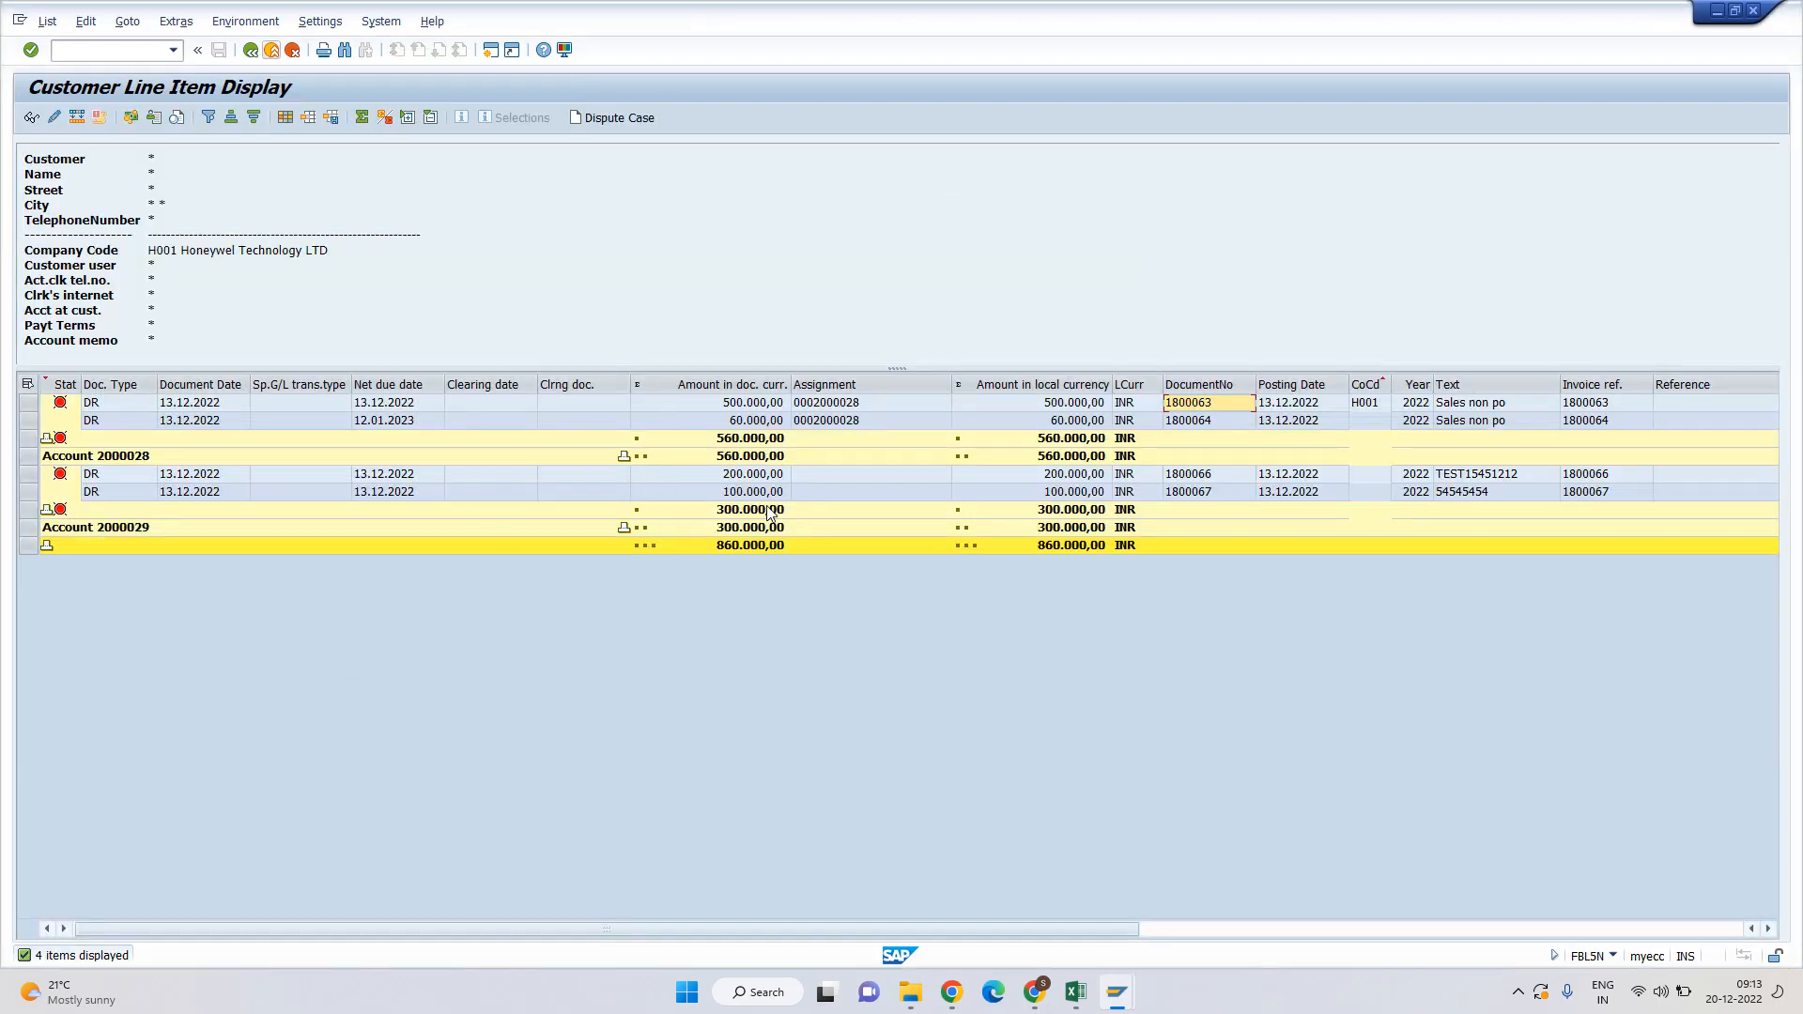
Match documents 1800066 and 1800067 in the line item list with their dunning level entries in the log.
click(1198, 475)
click(1197, 493)
key(alt+Tab)
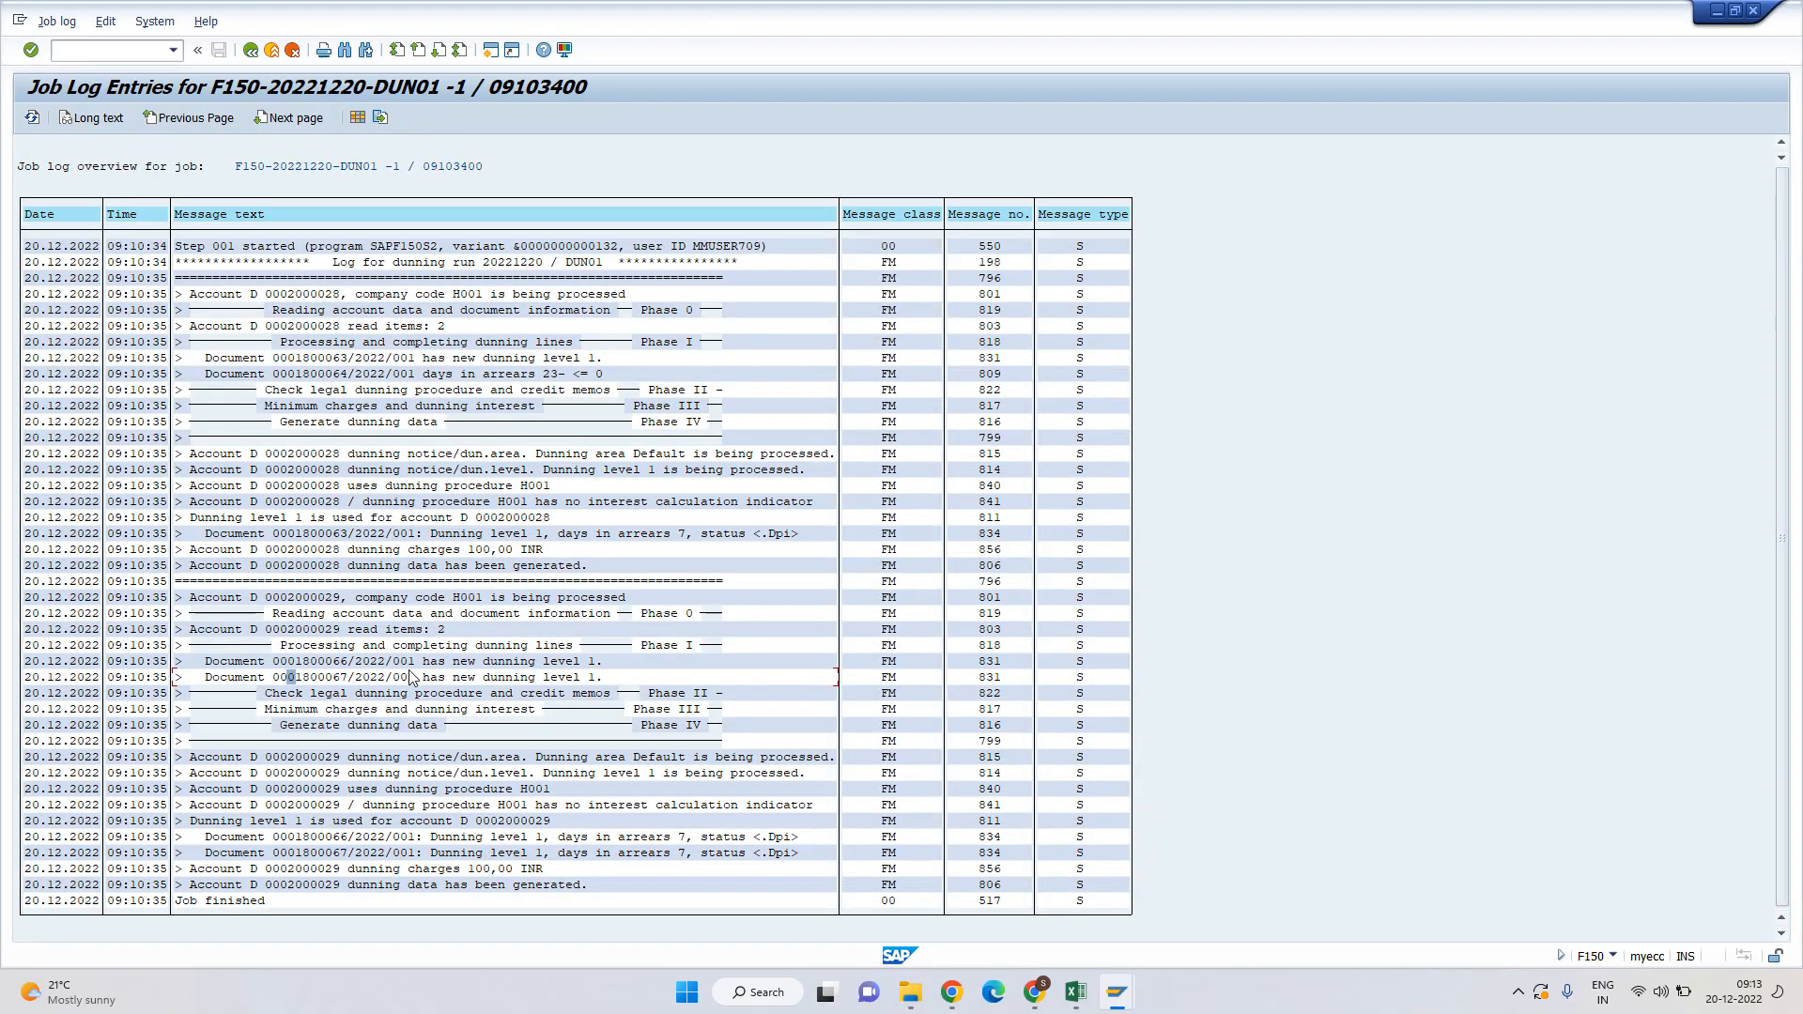
click(340, 677)
drag(427, 661, 592, 665)
click(291, 757)
drag(545, 773, 706, 762)
click(342, 773)
click(250, 50)
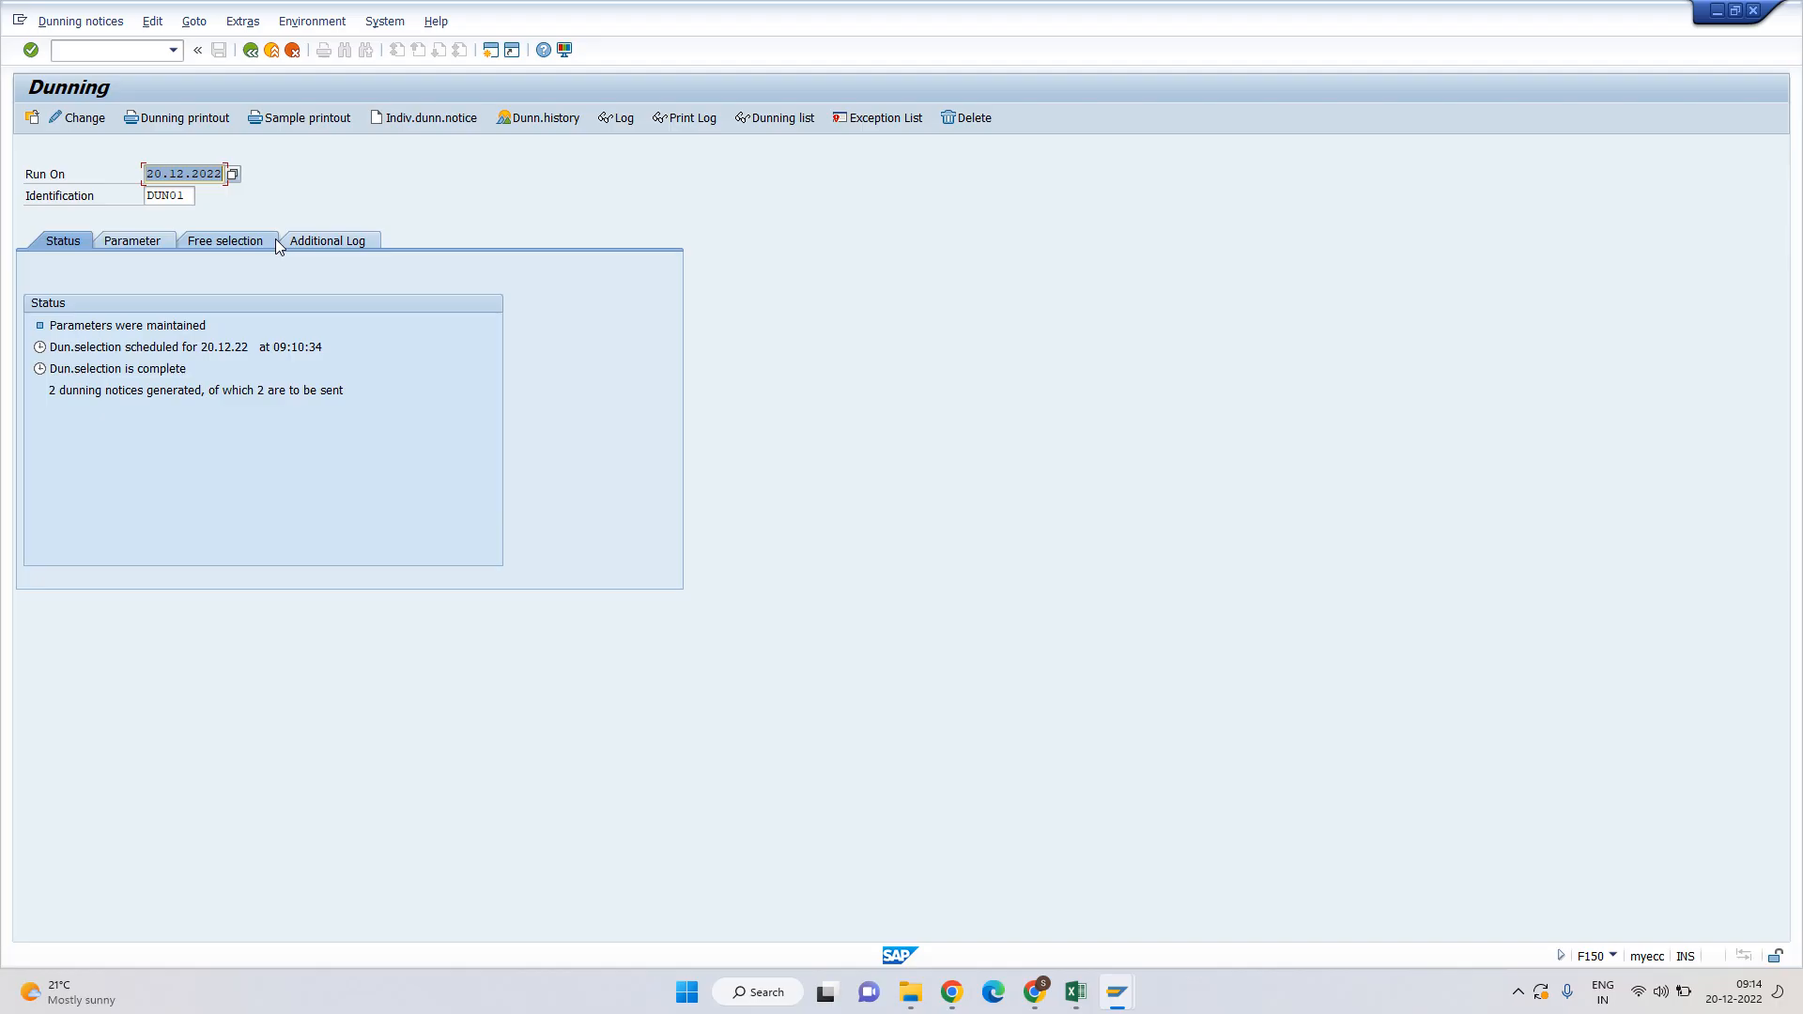
Schedule DUN01's dunning notice printout immediately on output device LP01.
drag(94, 331, 100, 379)
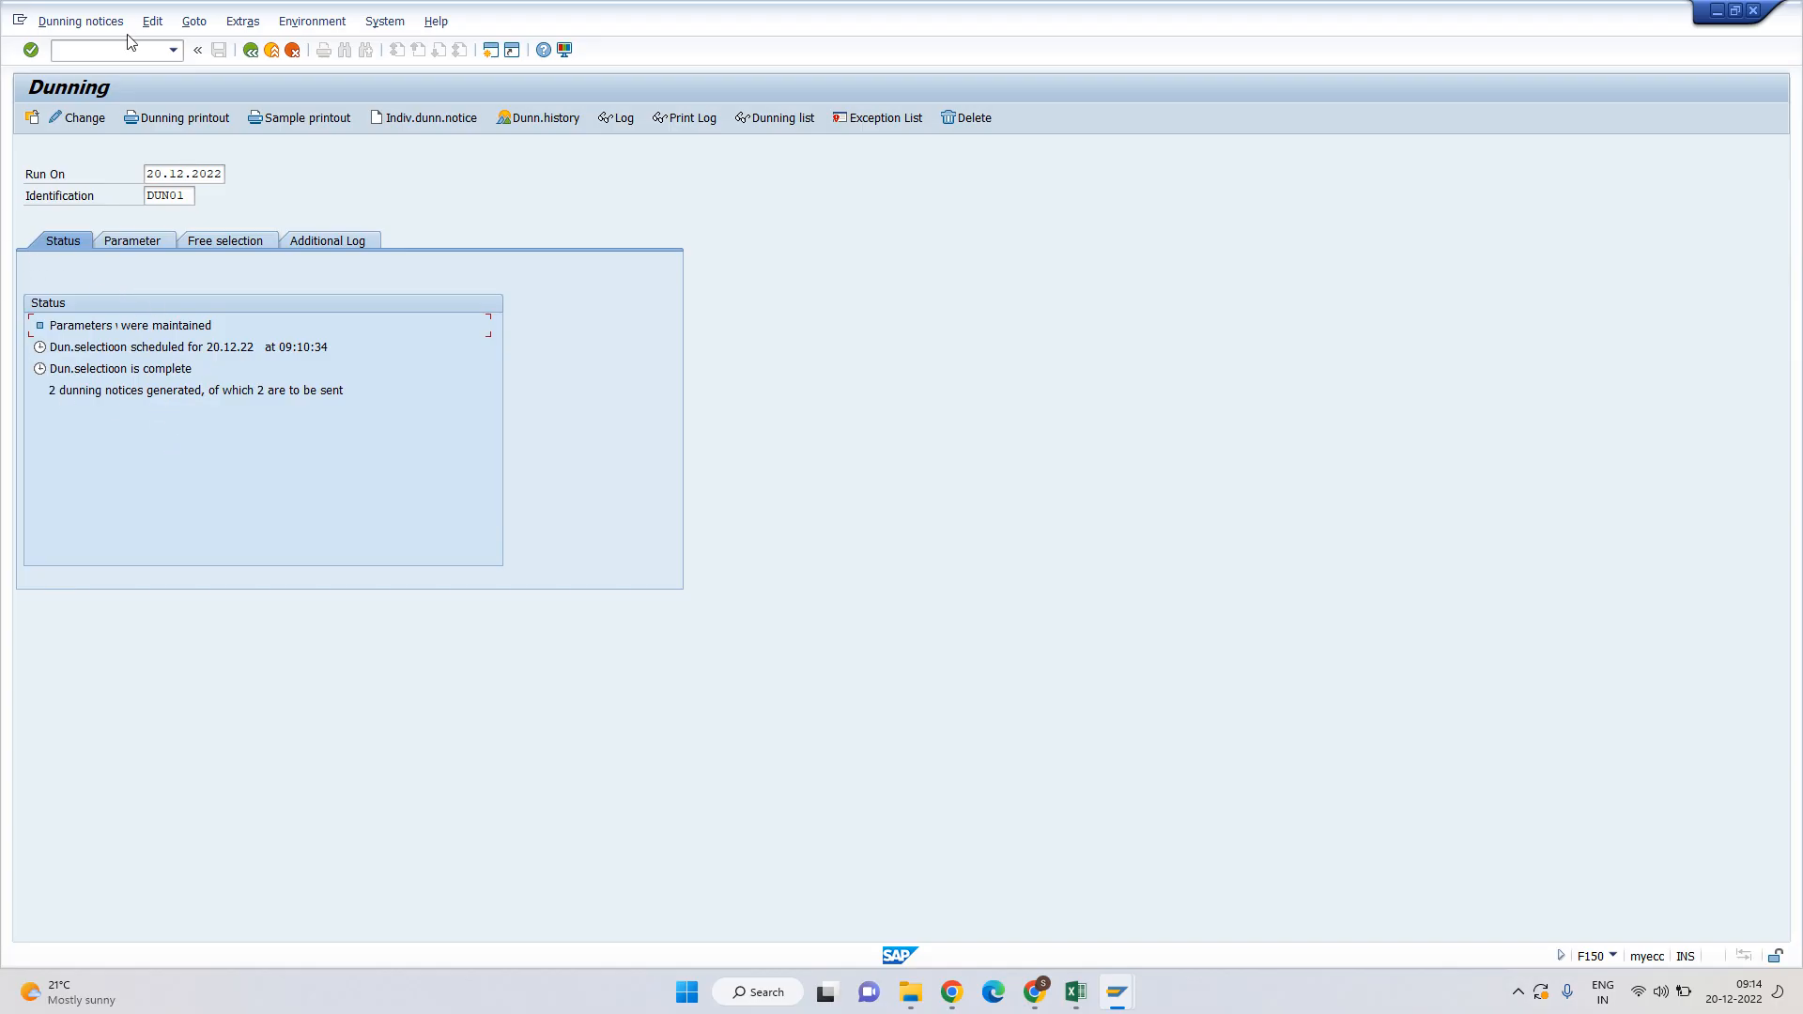
click(167, 121)
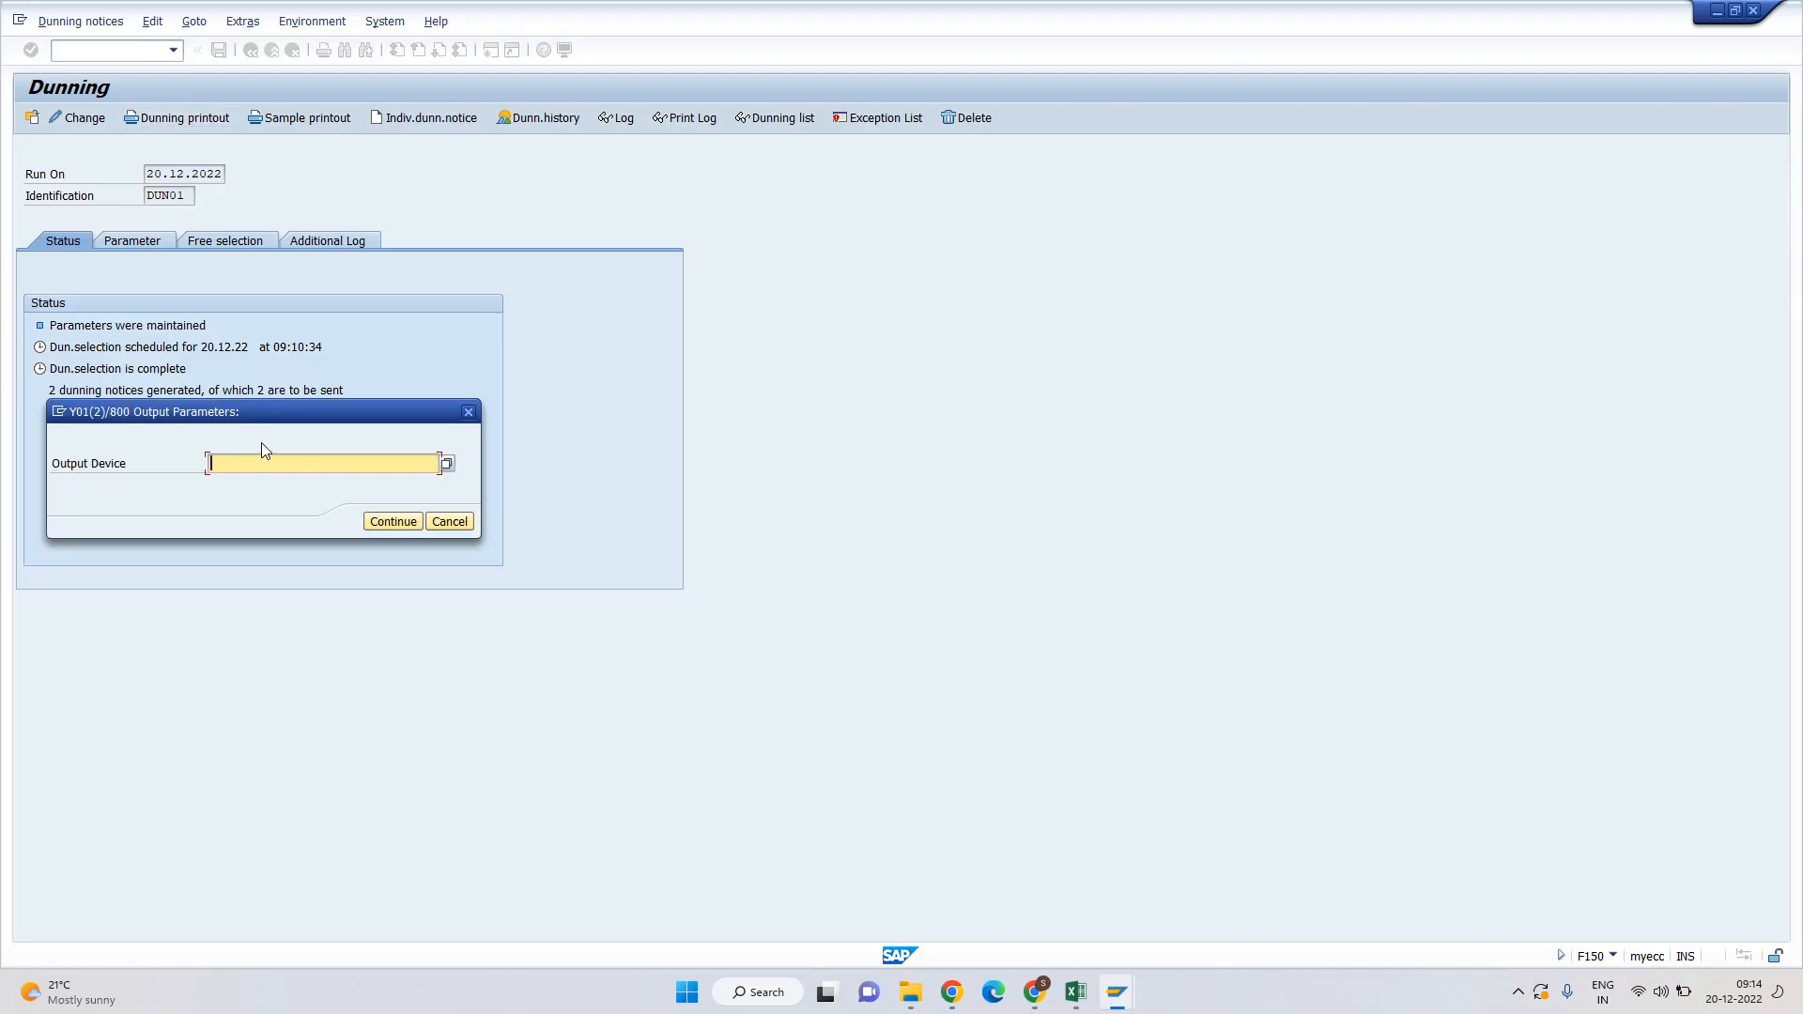
text(LP01)
click(395, 523)
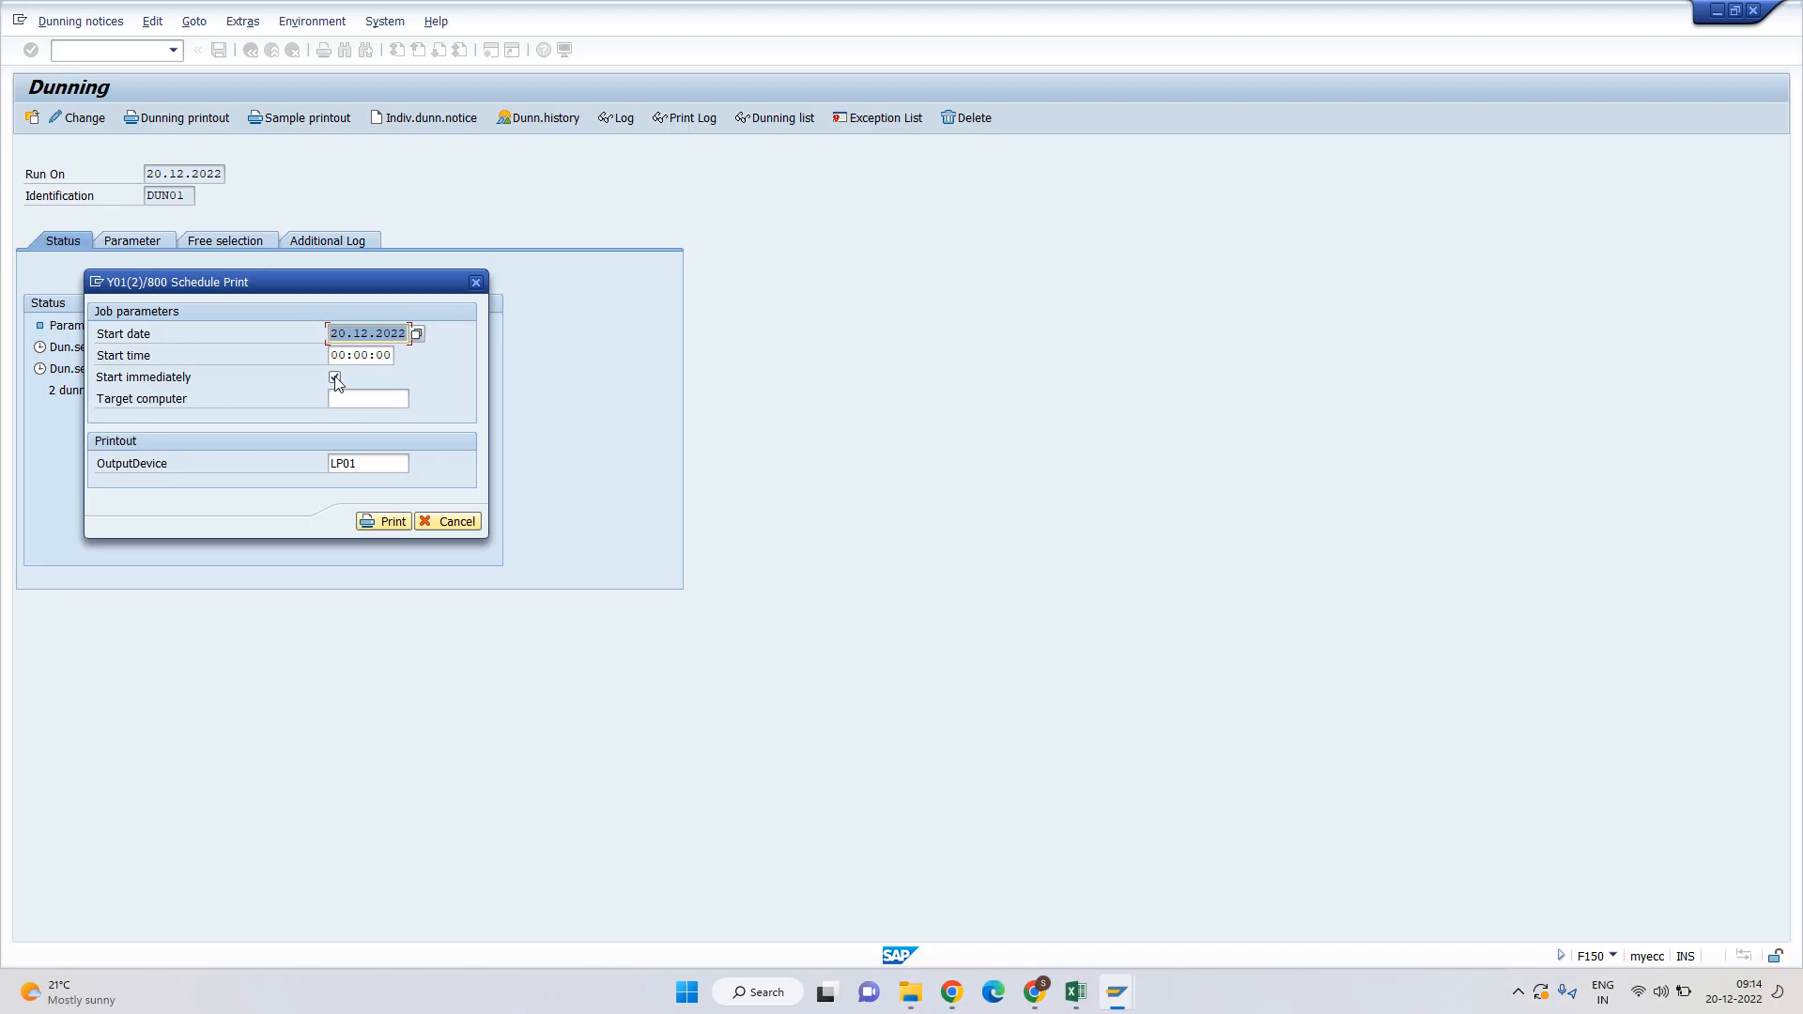
click(385, 521)
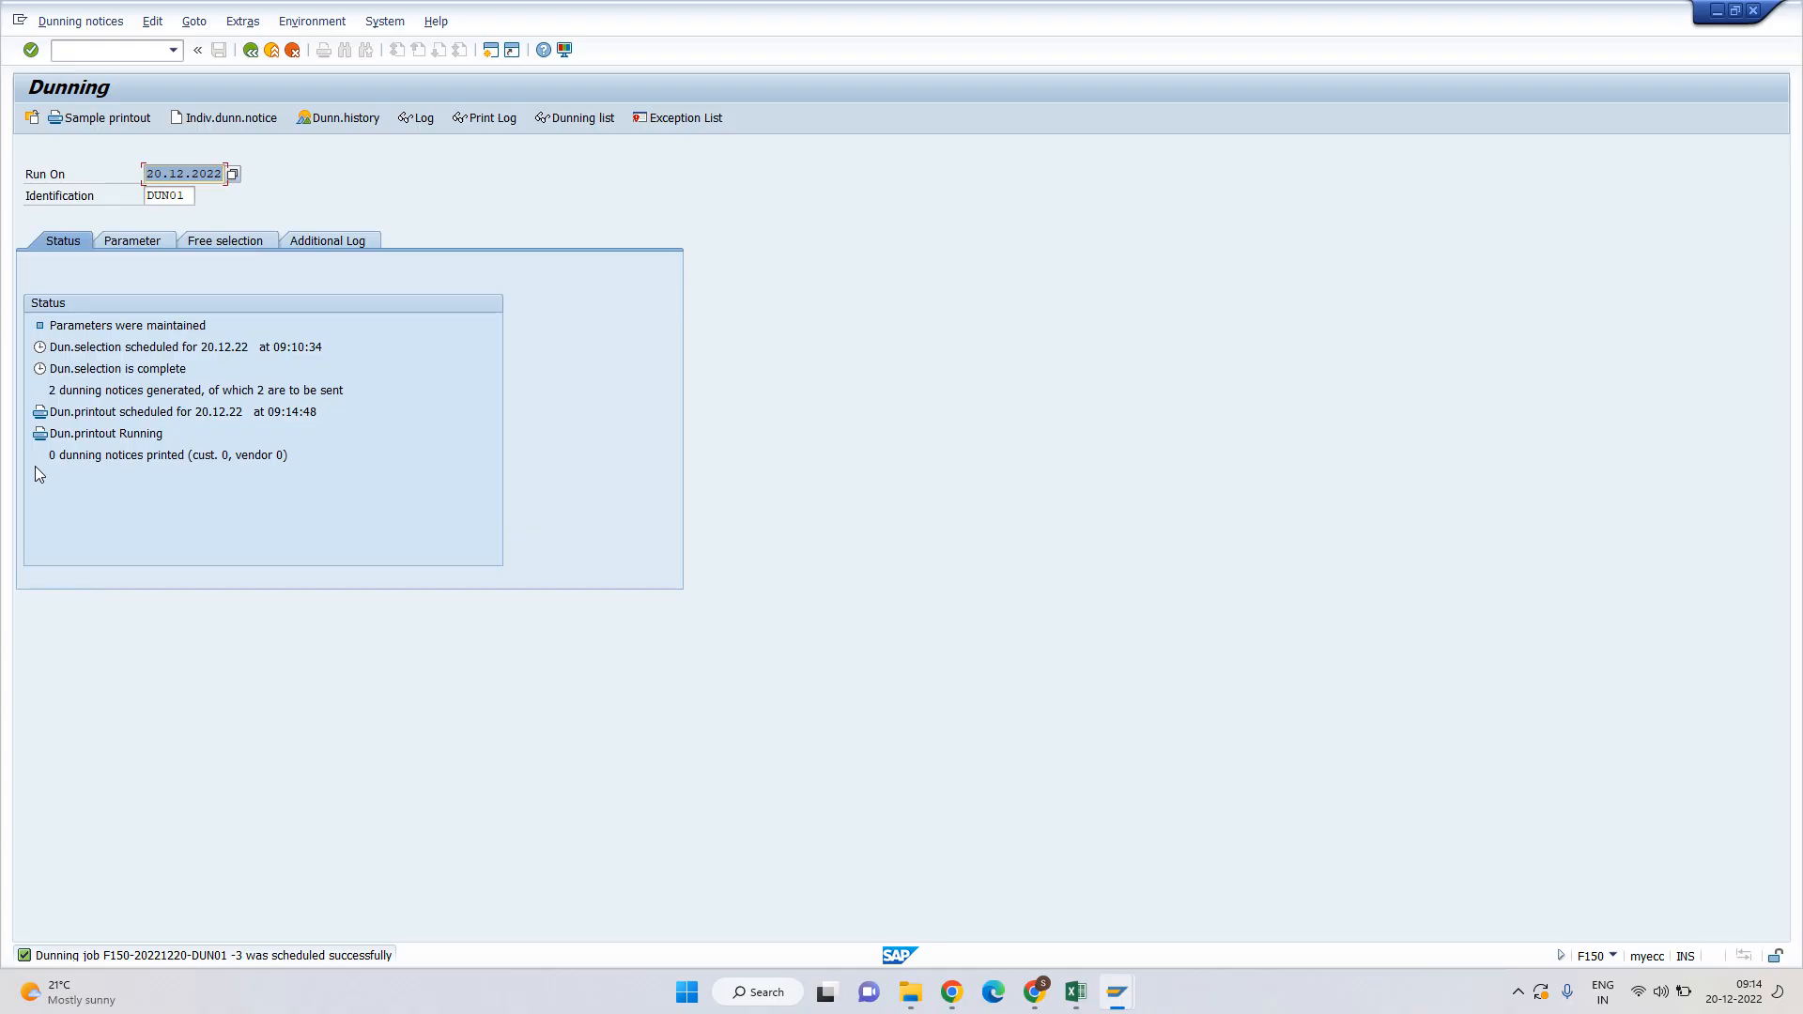
Refresh the status and verify 2 dunning notices printed: 2 for customers, 0 for vendors.
key(Return)
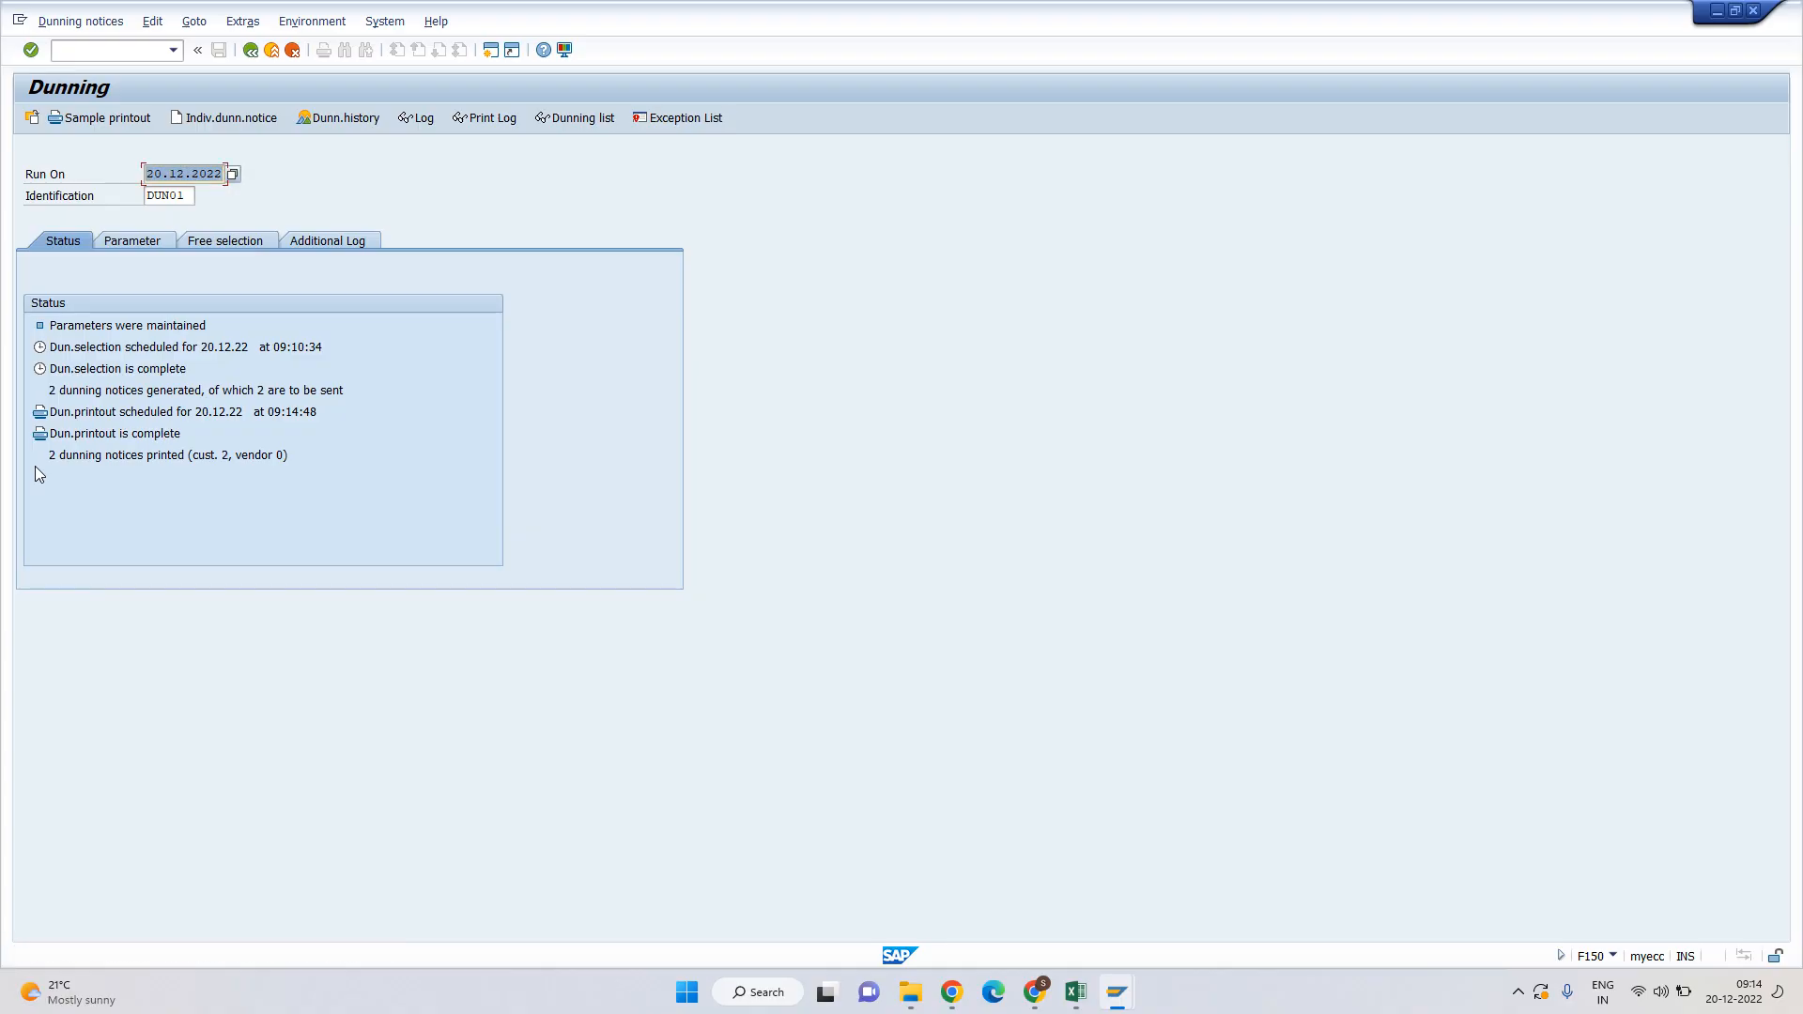
drag(45, 454, 292, 453)
click(185, 454)
click(228, 458)
click(190, 457)
click(284, 458)
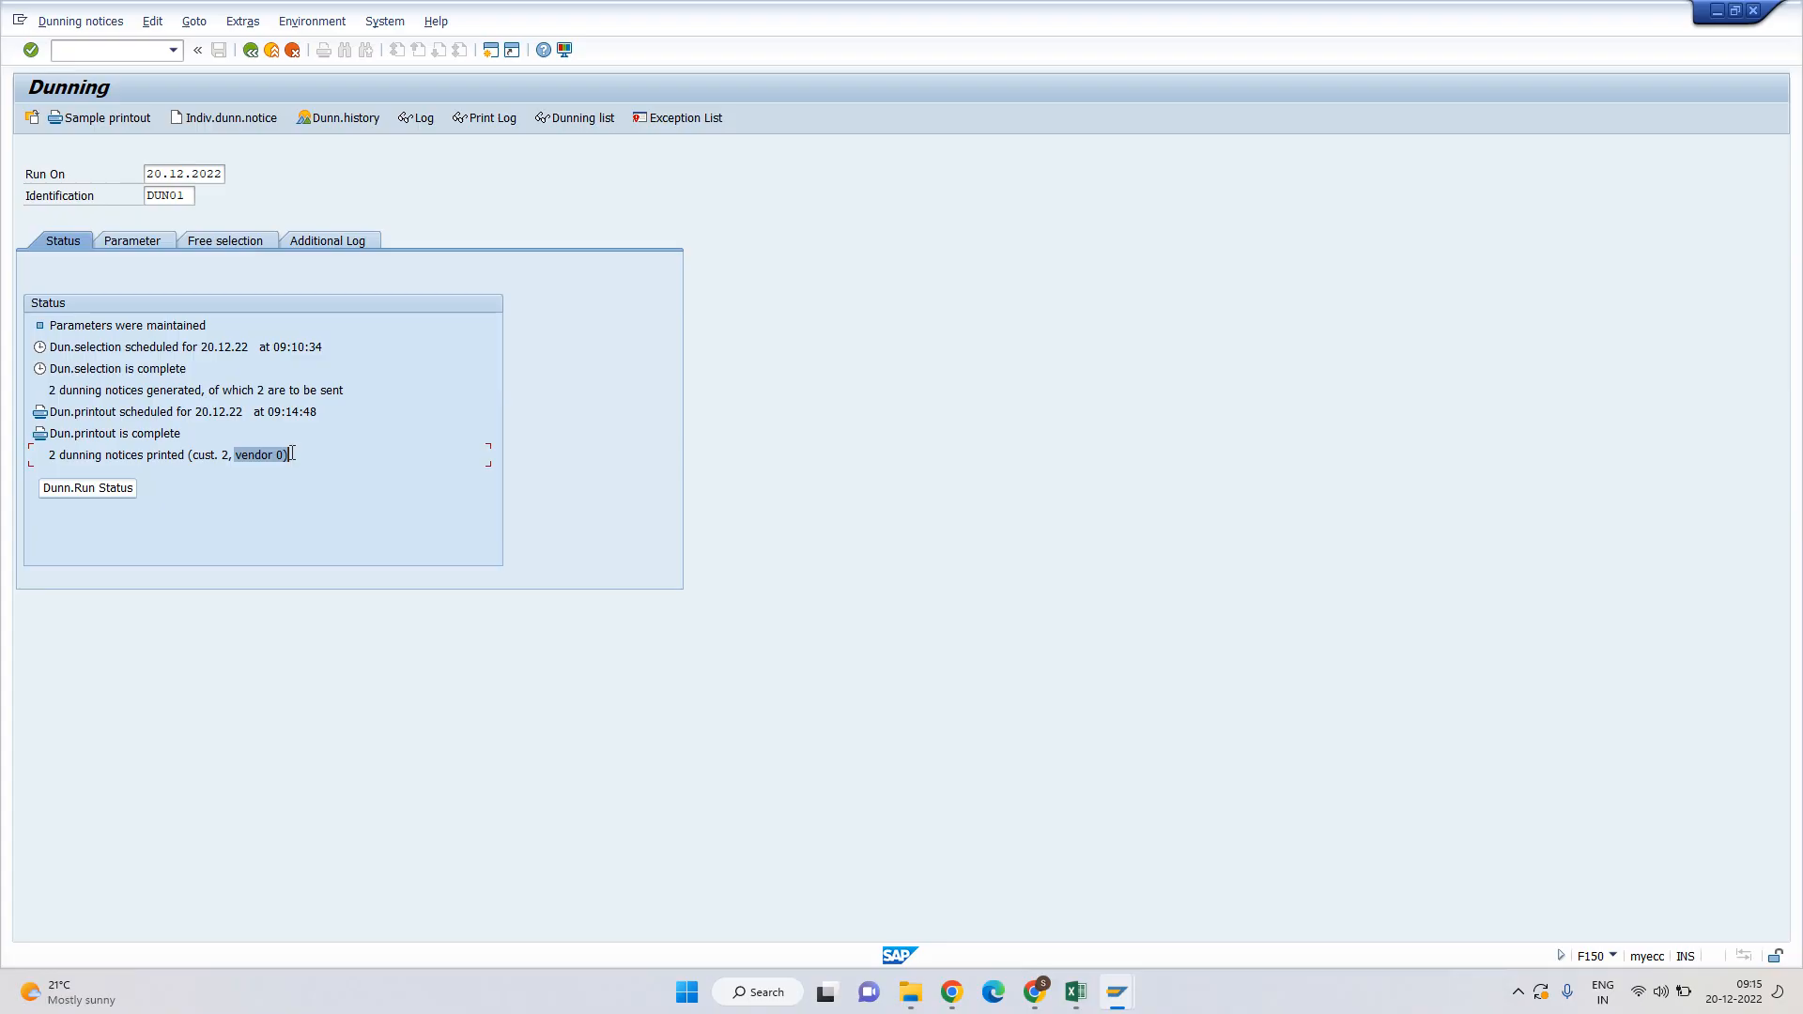
click(290, 455)
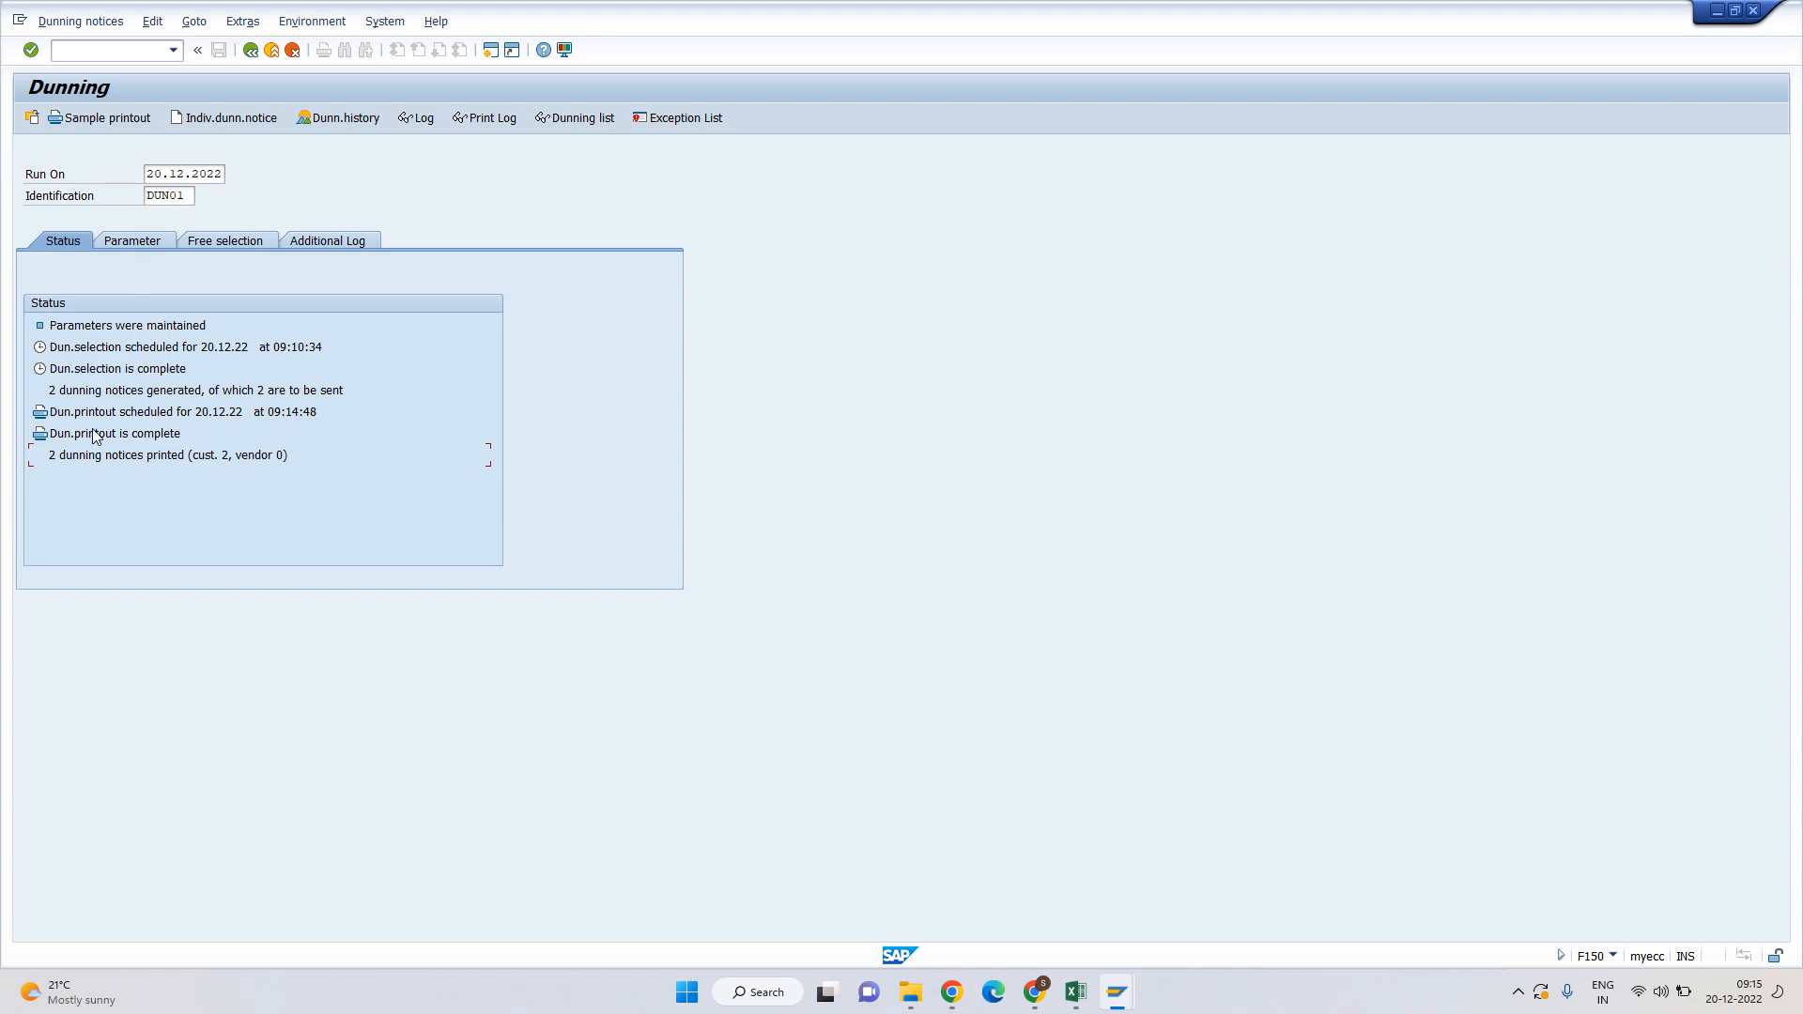
click(489, 119)
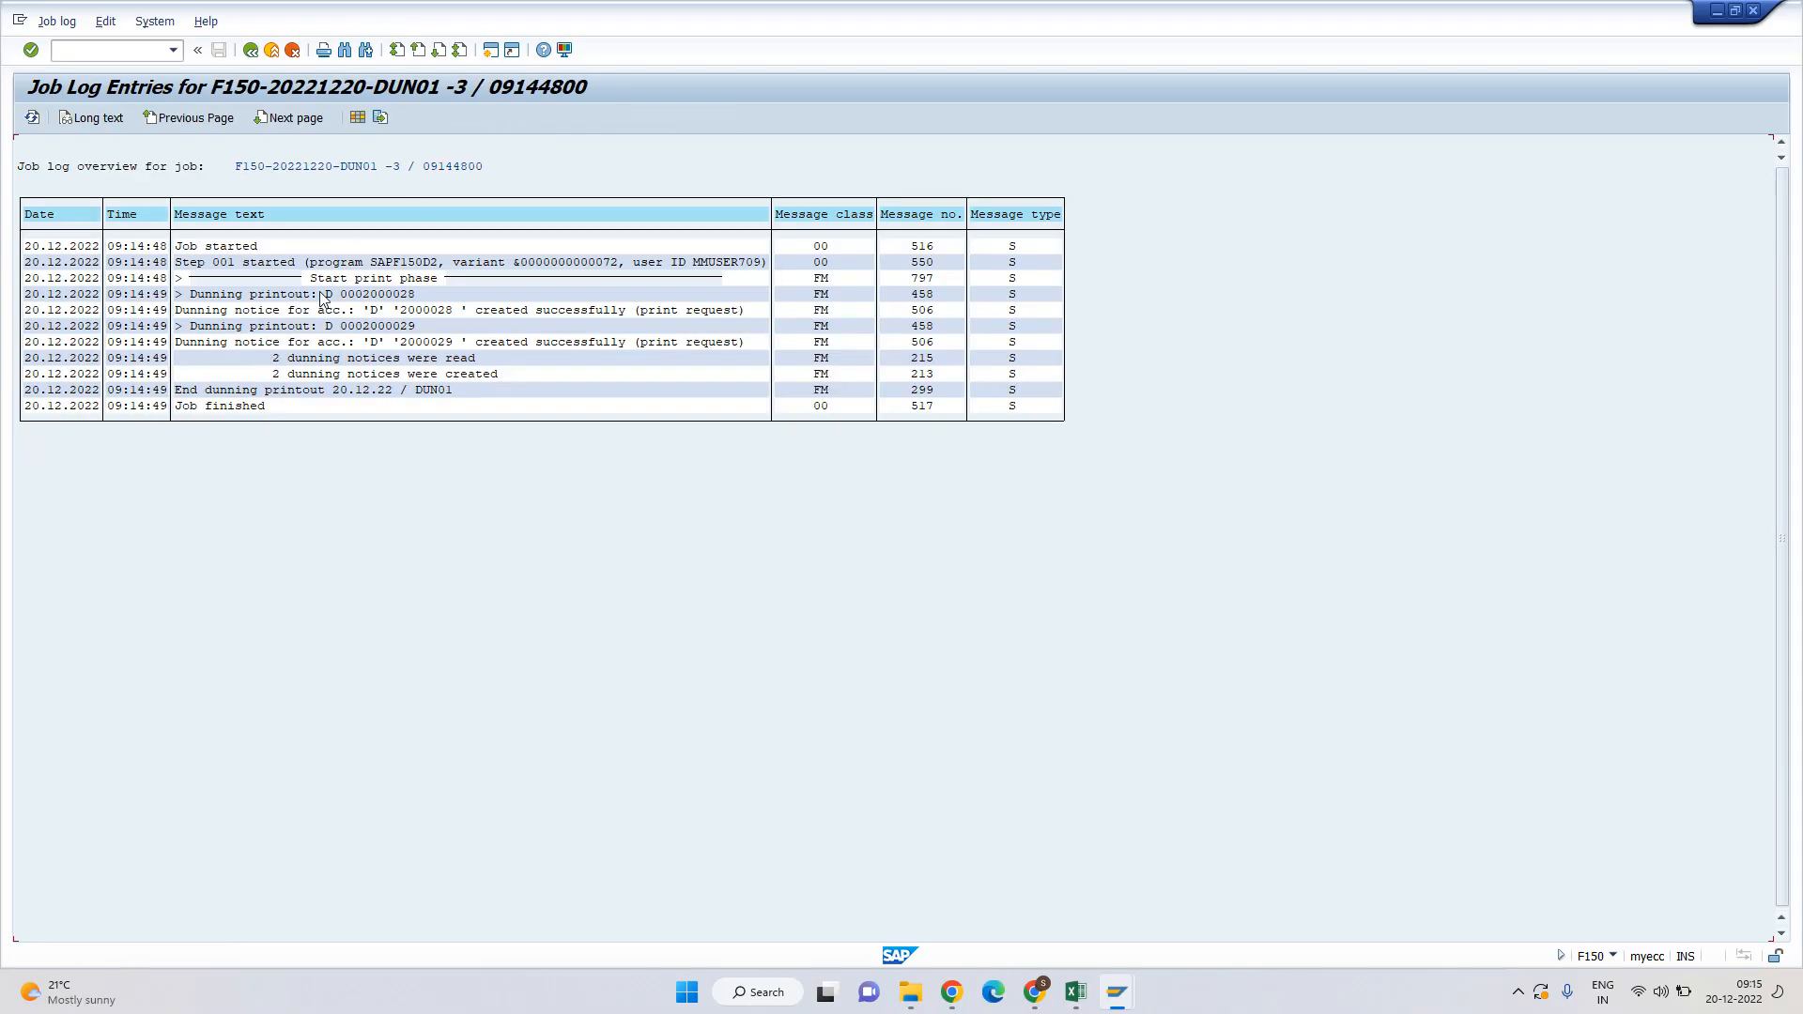
click(199, 297)
drag(198, 296, 419, 299)
click(353, 296)
click(428, 300)
drag(175, 312, 451, 319)
click(430, 309)
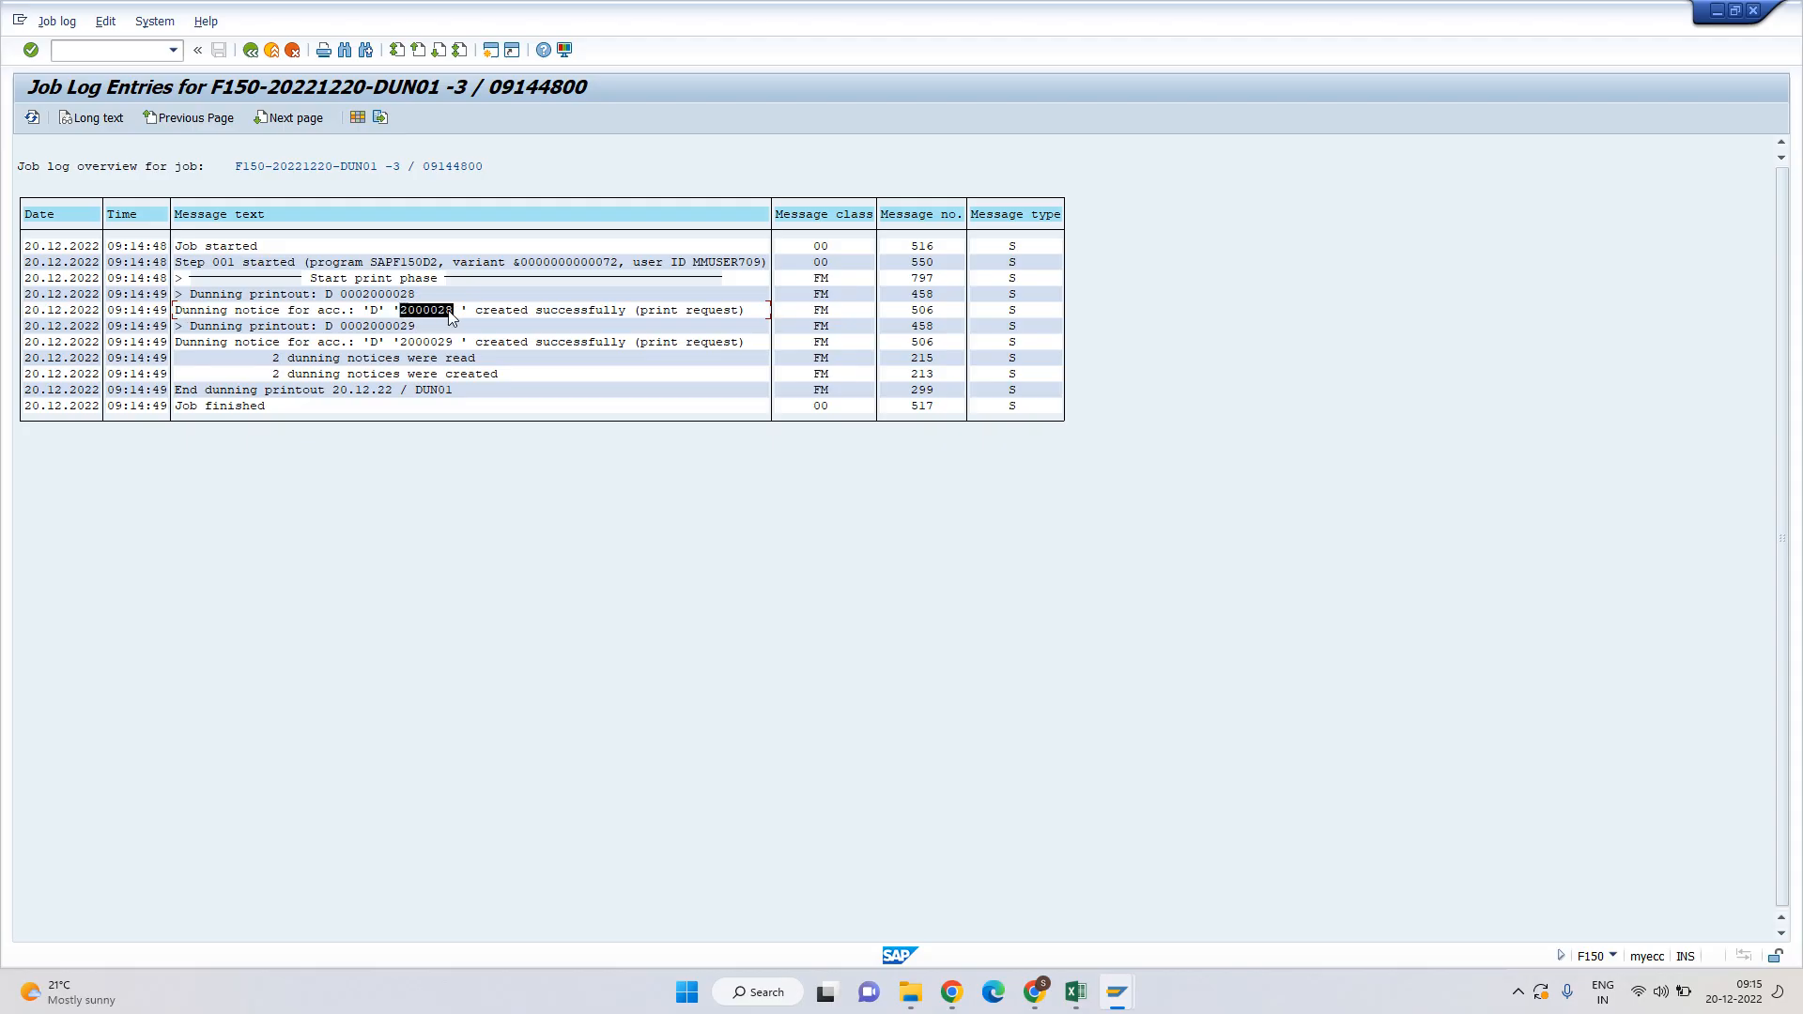
click(623, 307)
drag(343, 327, 416, 325)
drag(245, 346, 762, 346)
drag(270, 366, 507, 378)
click(250, 49)
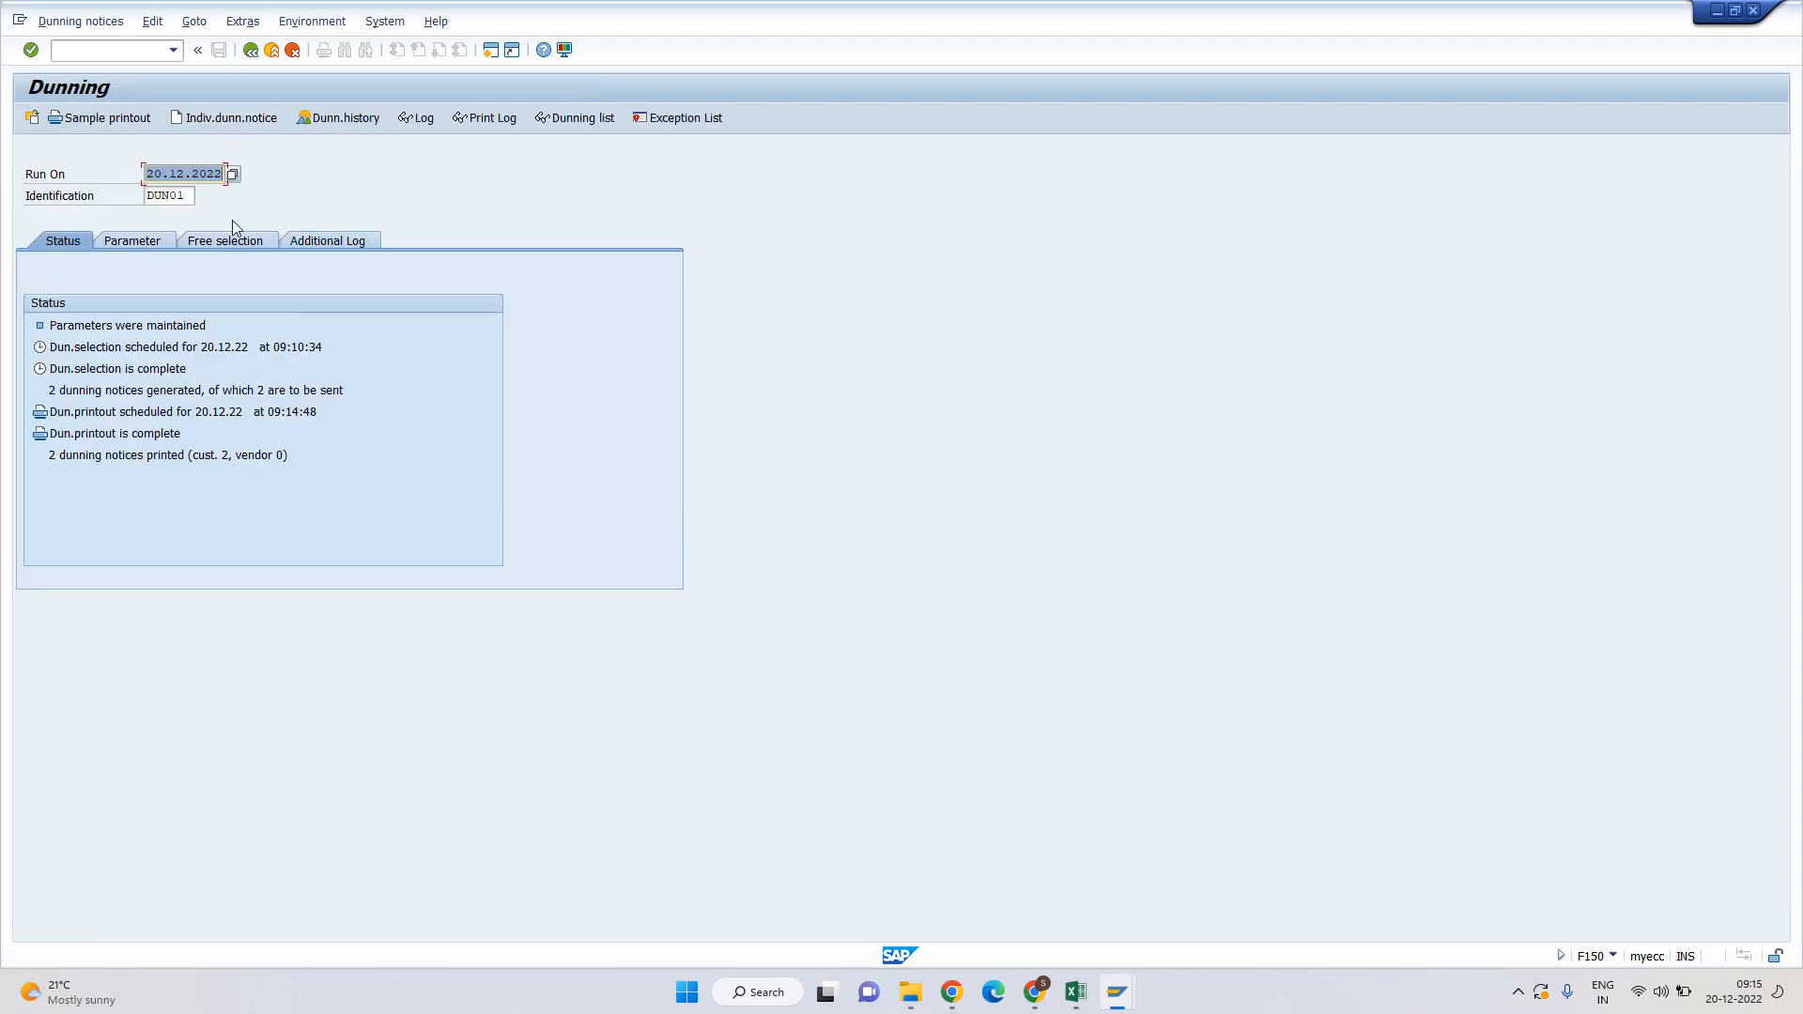
Preview an LP01 sample printout of customer 2000028's dunning letter for document 1800063.
click(103, 117)
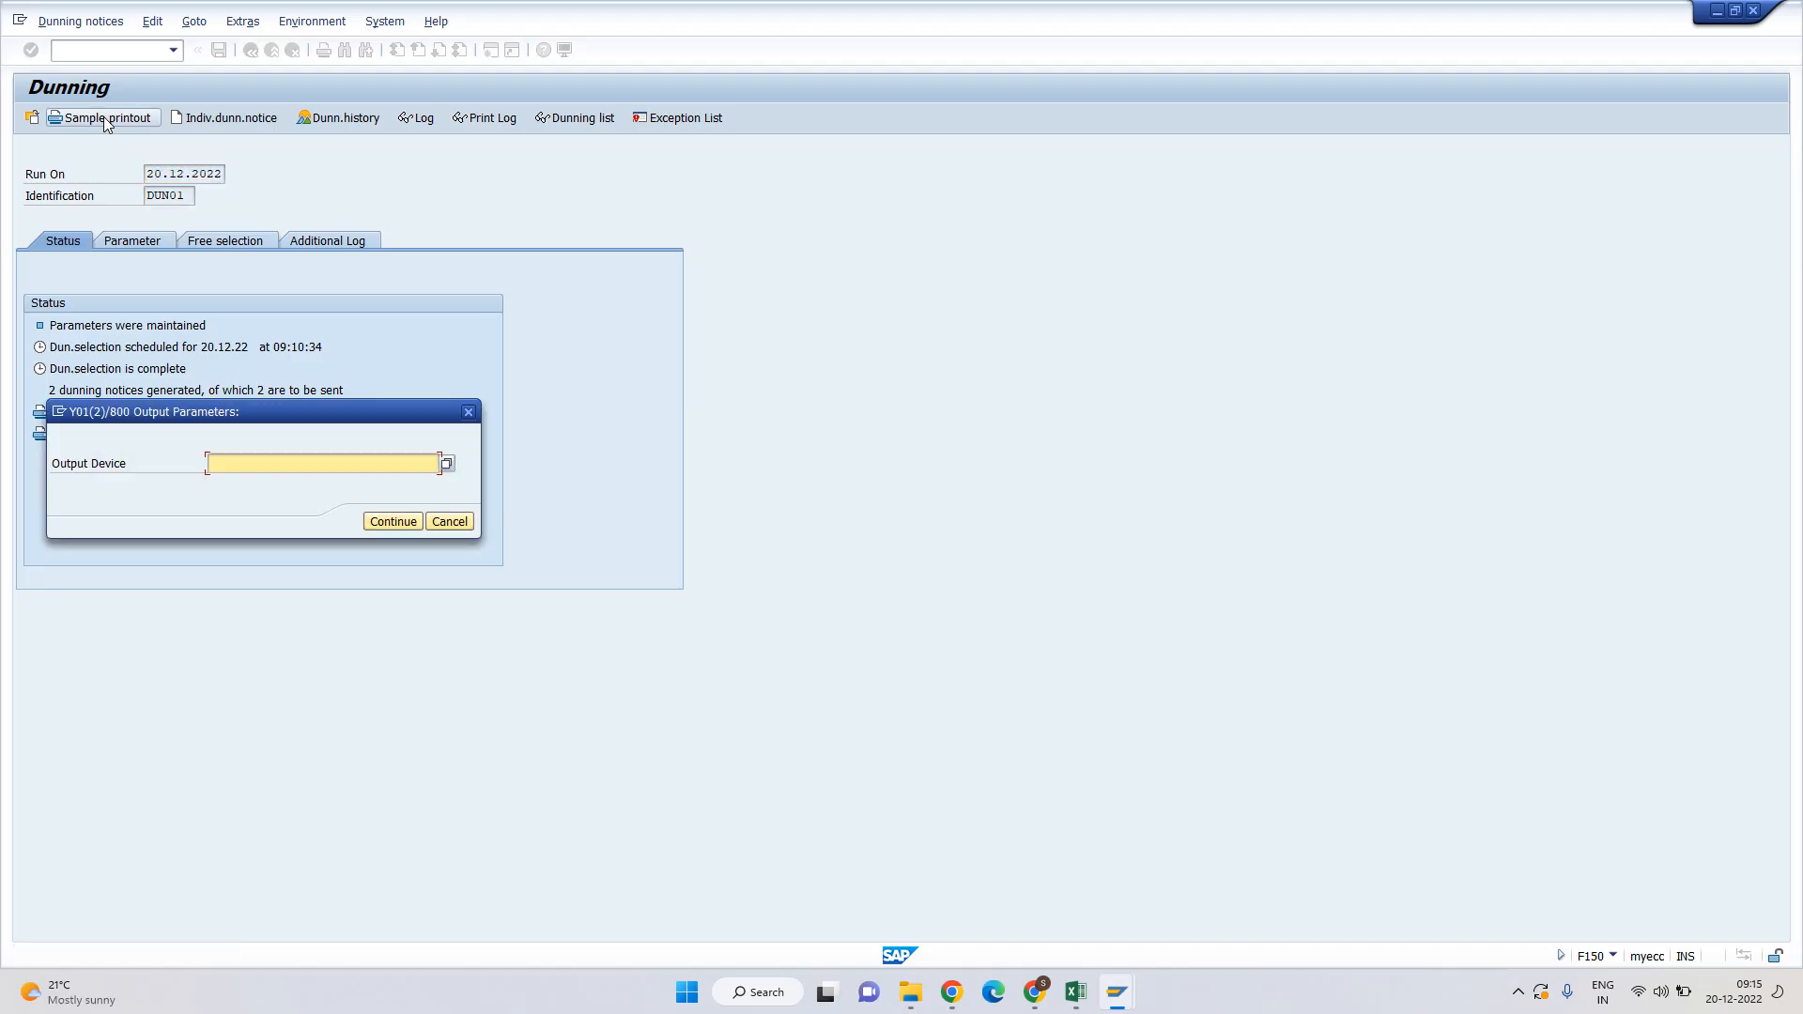
text(LP01)
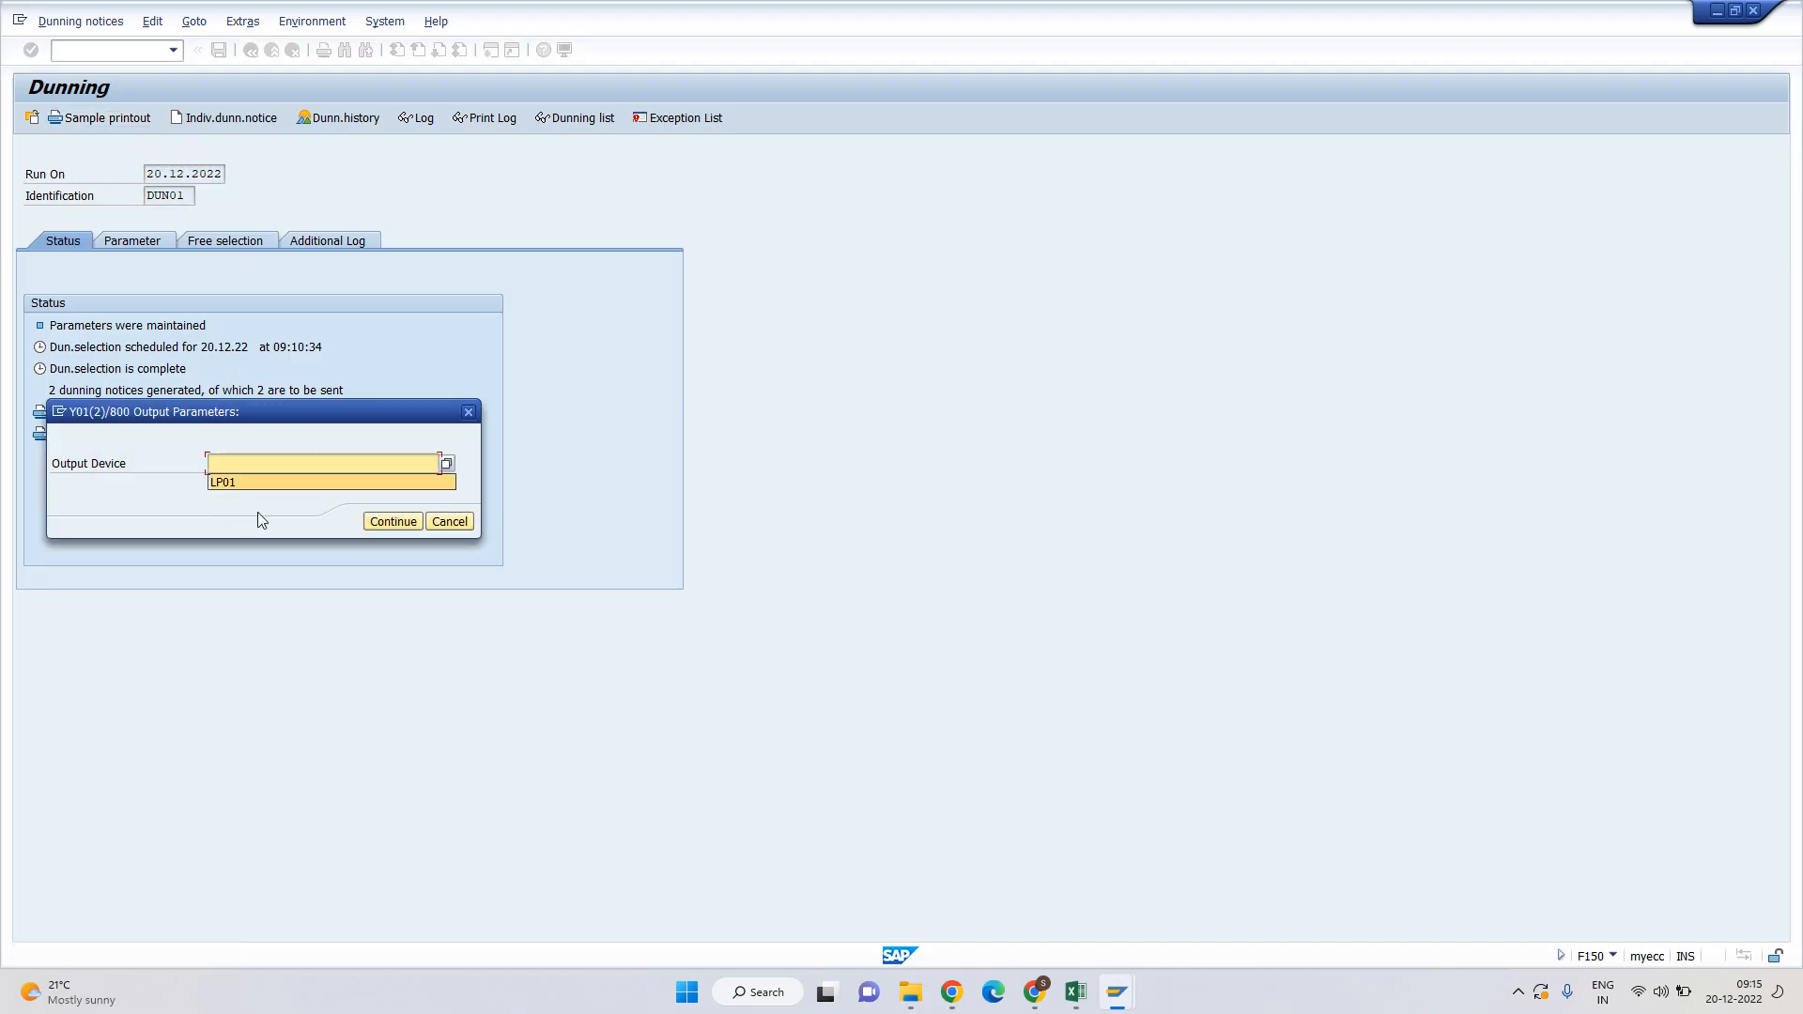
click(394, 522)
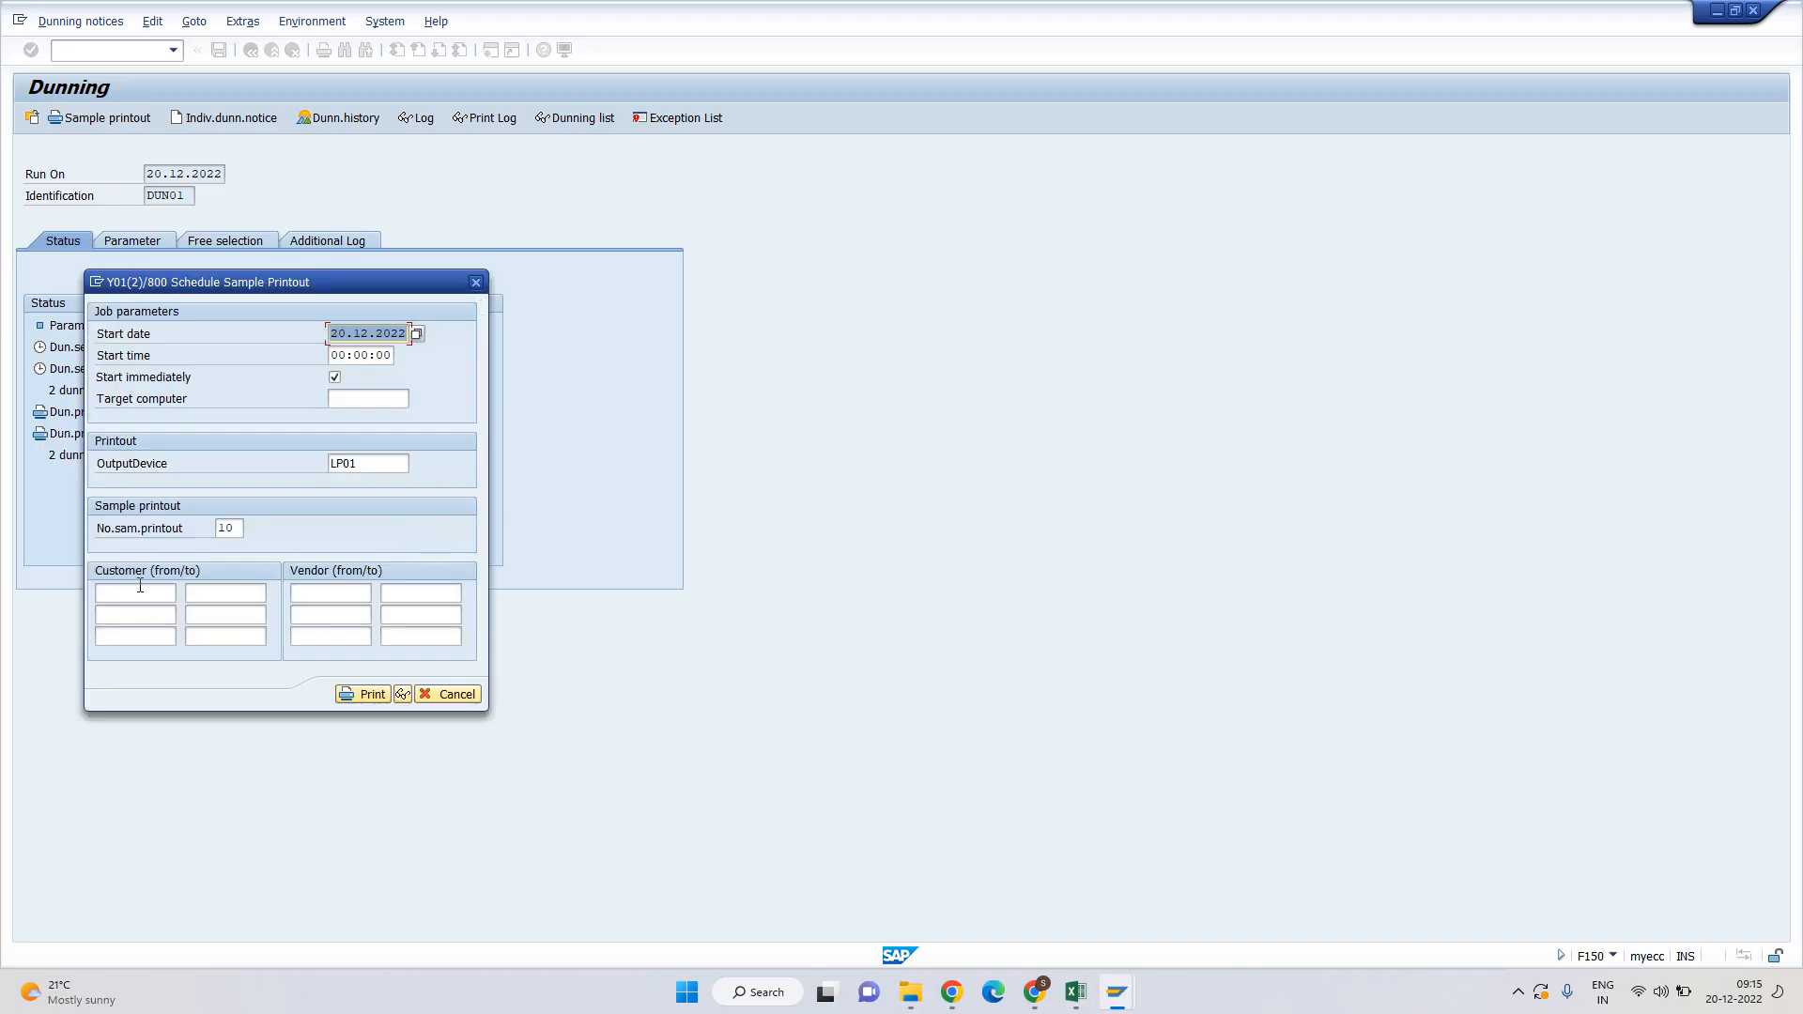
click(140, 586)
drag(279, 297, 931, 282)
text(2000028)
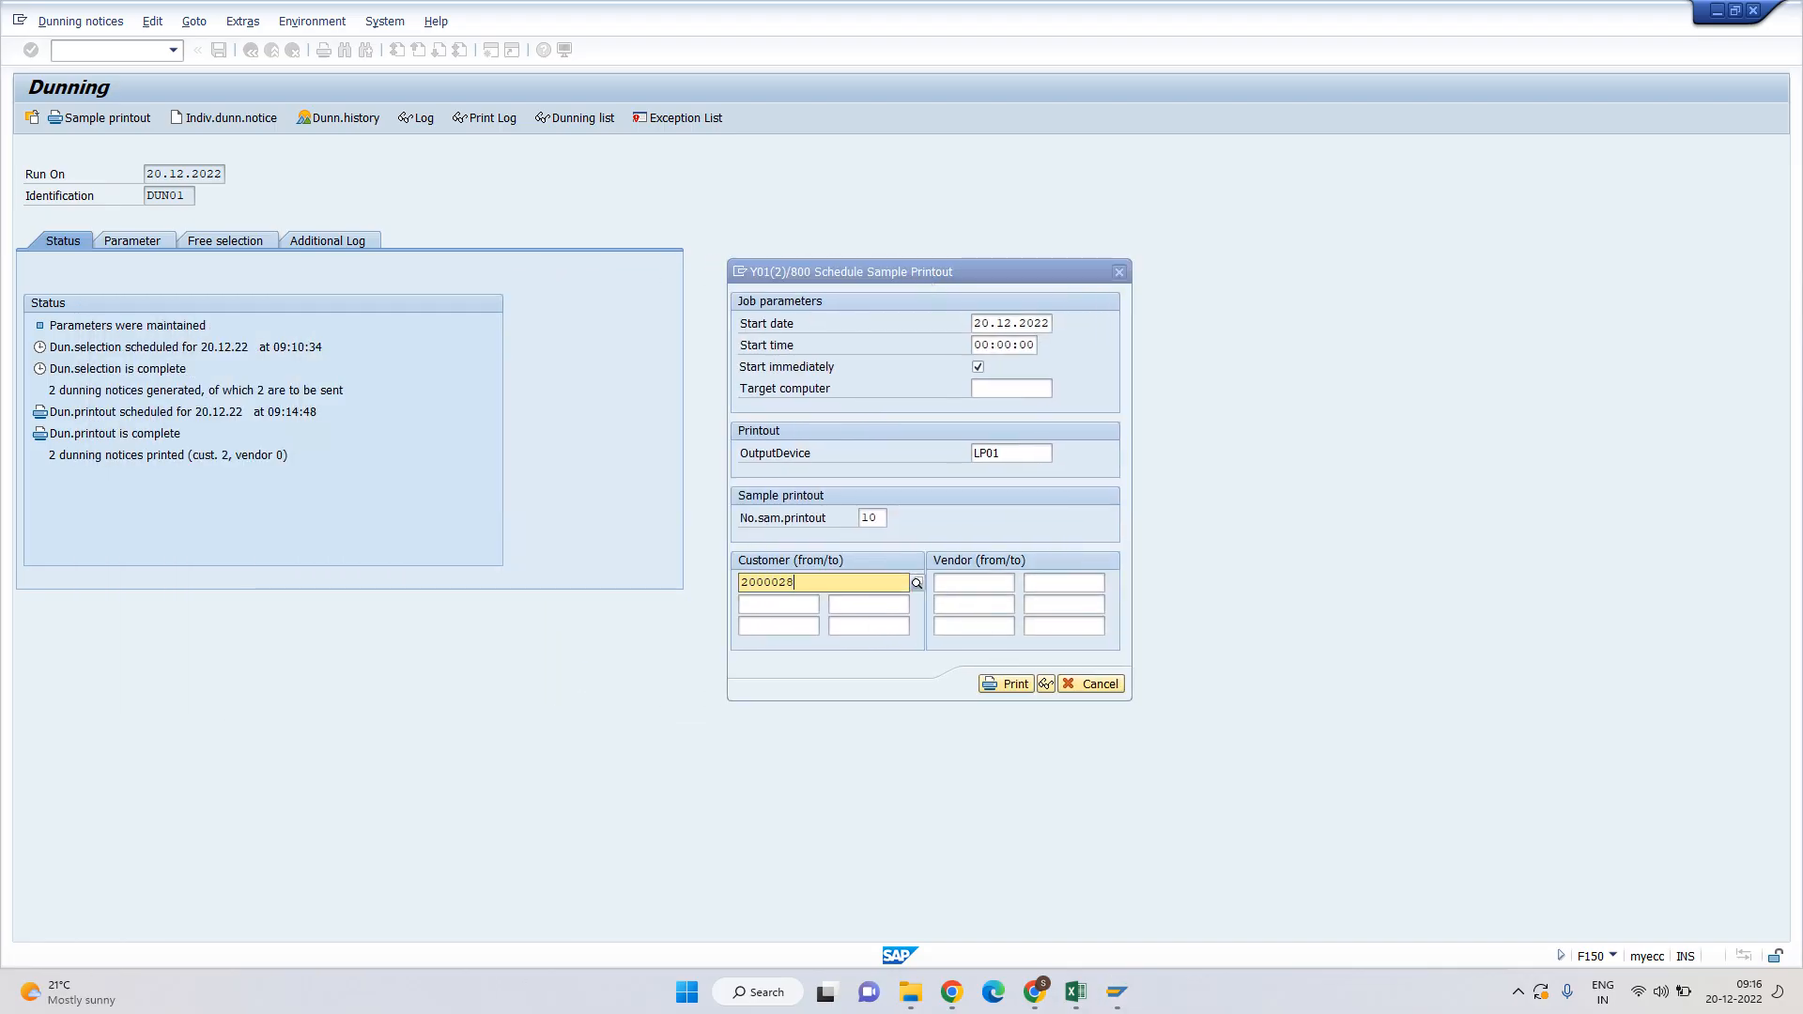
key(Return)
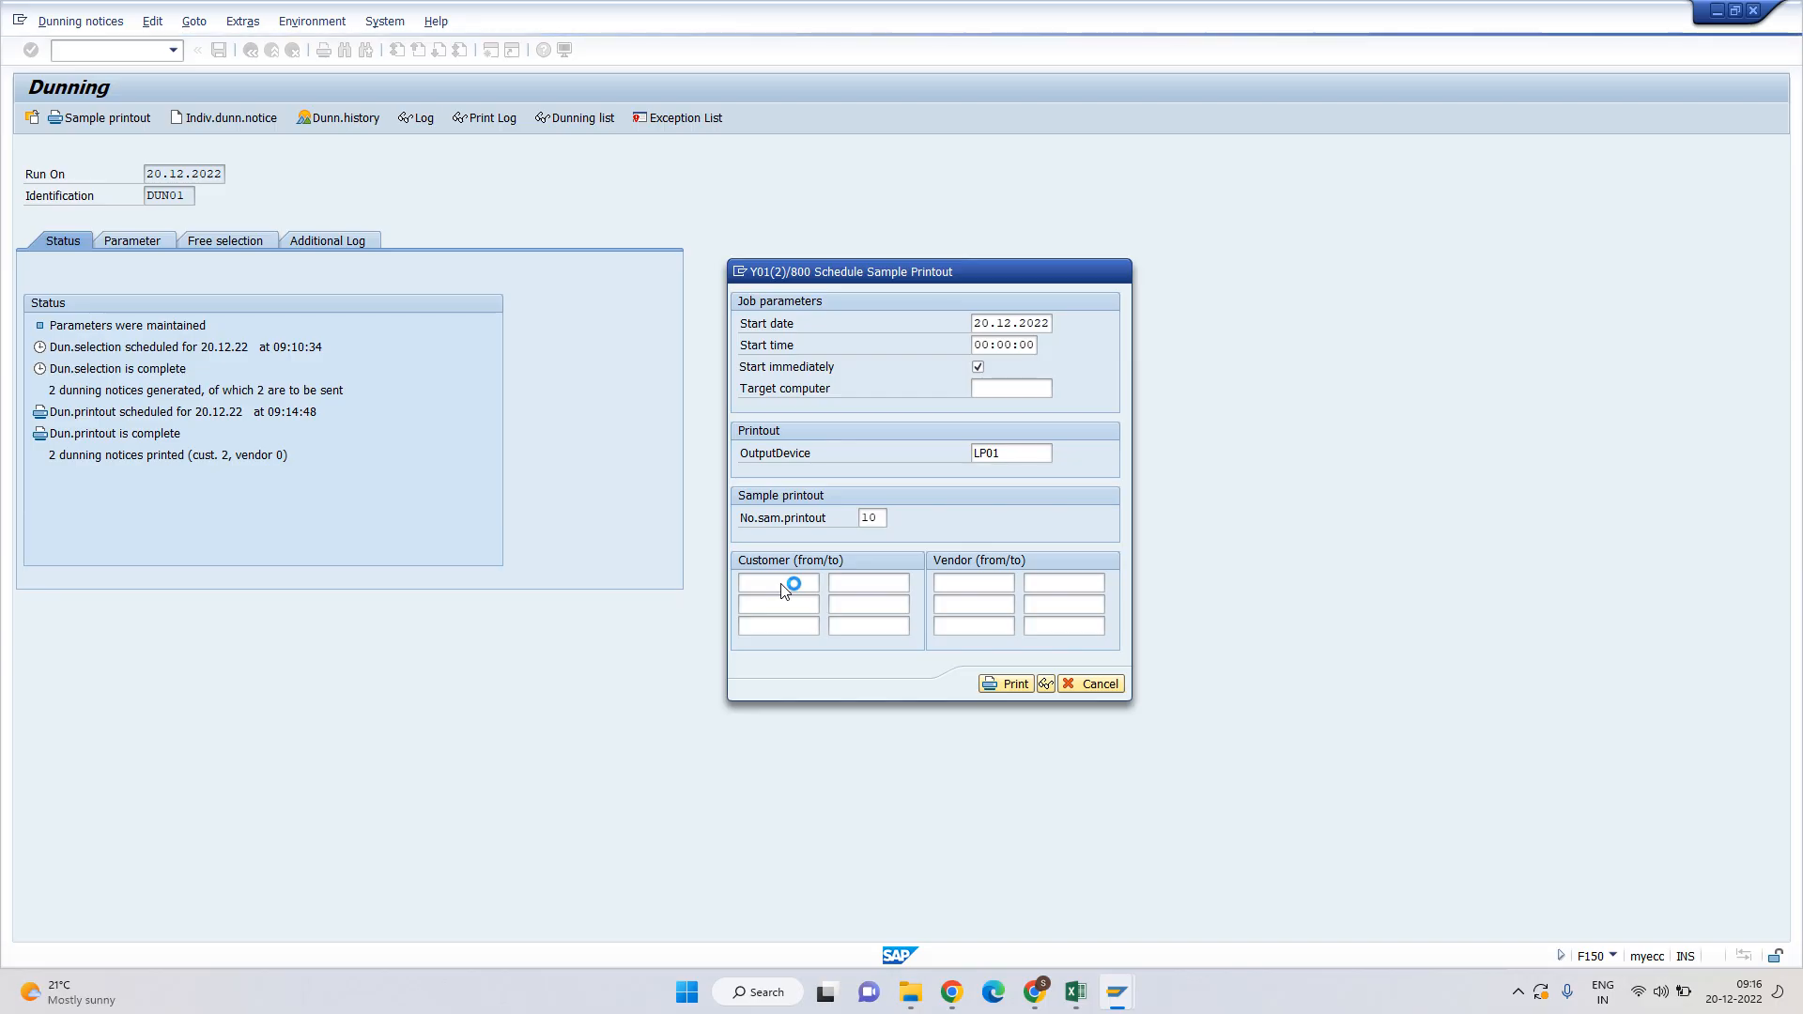
click(786, 584)
text(2000028)
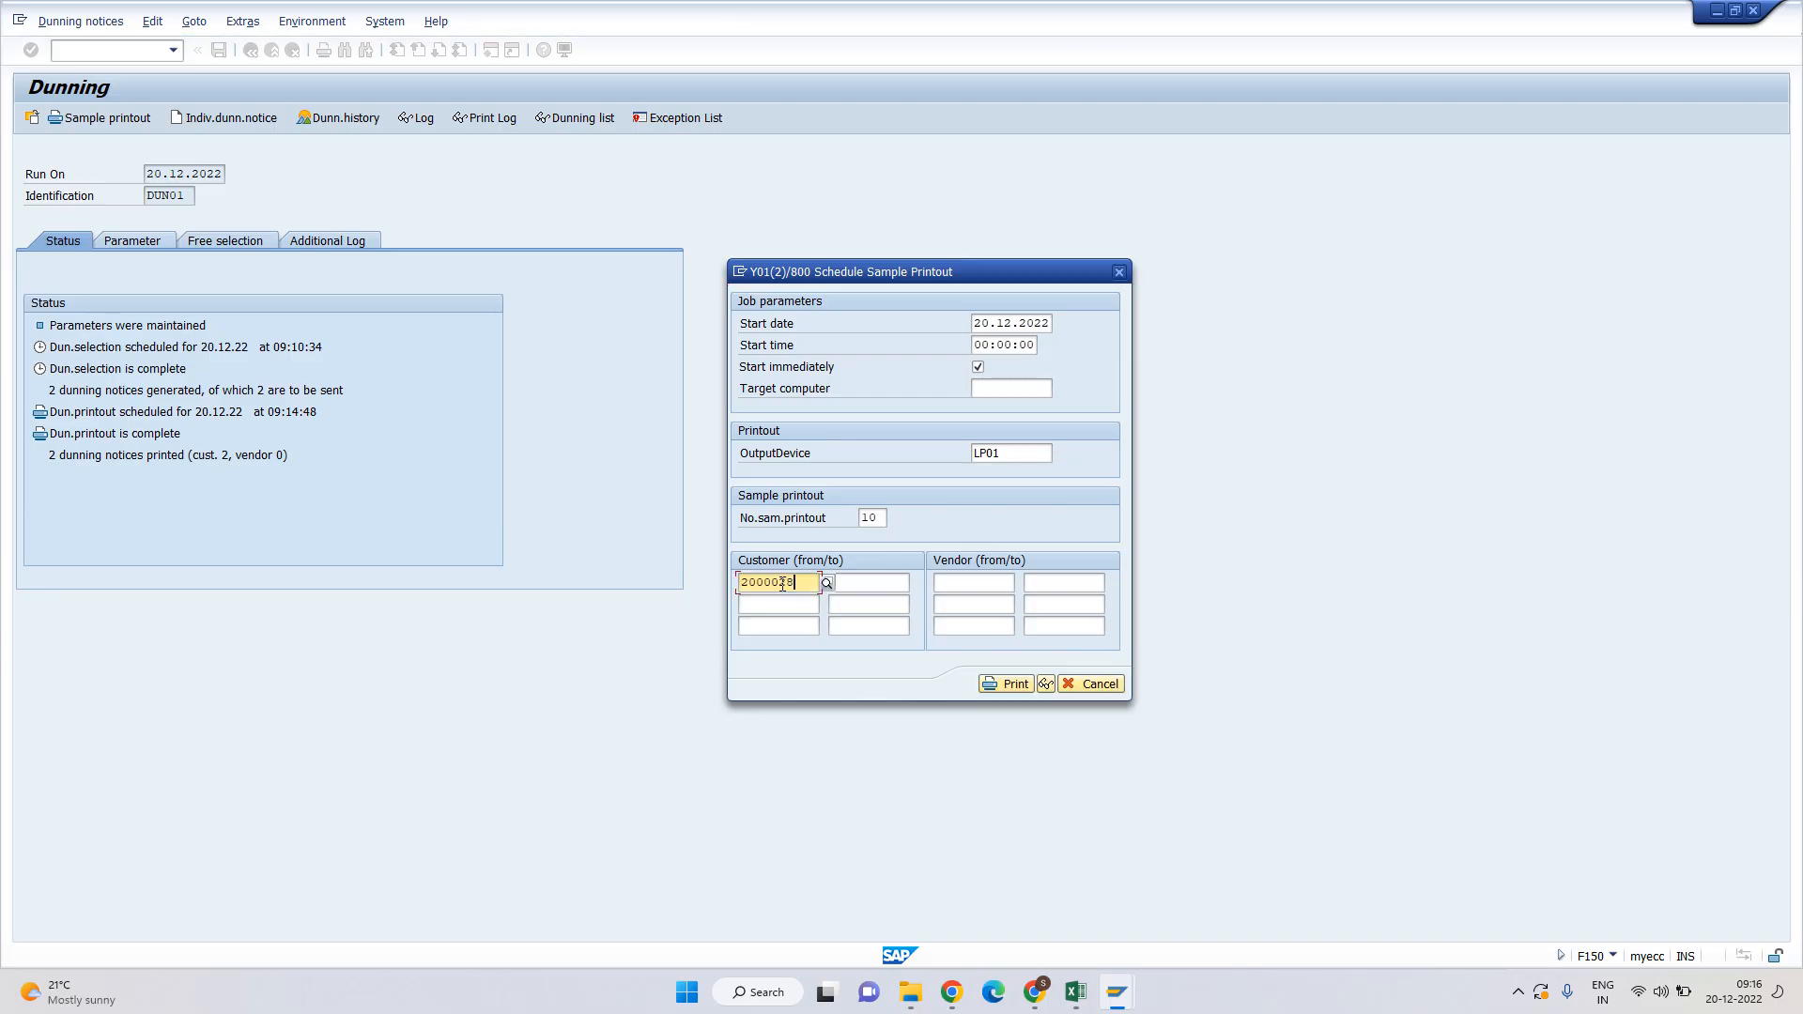
click(1047, 684)
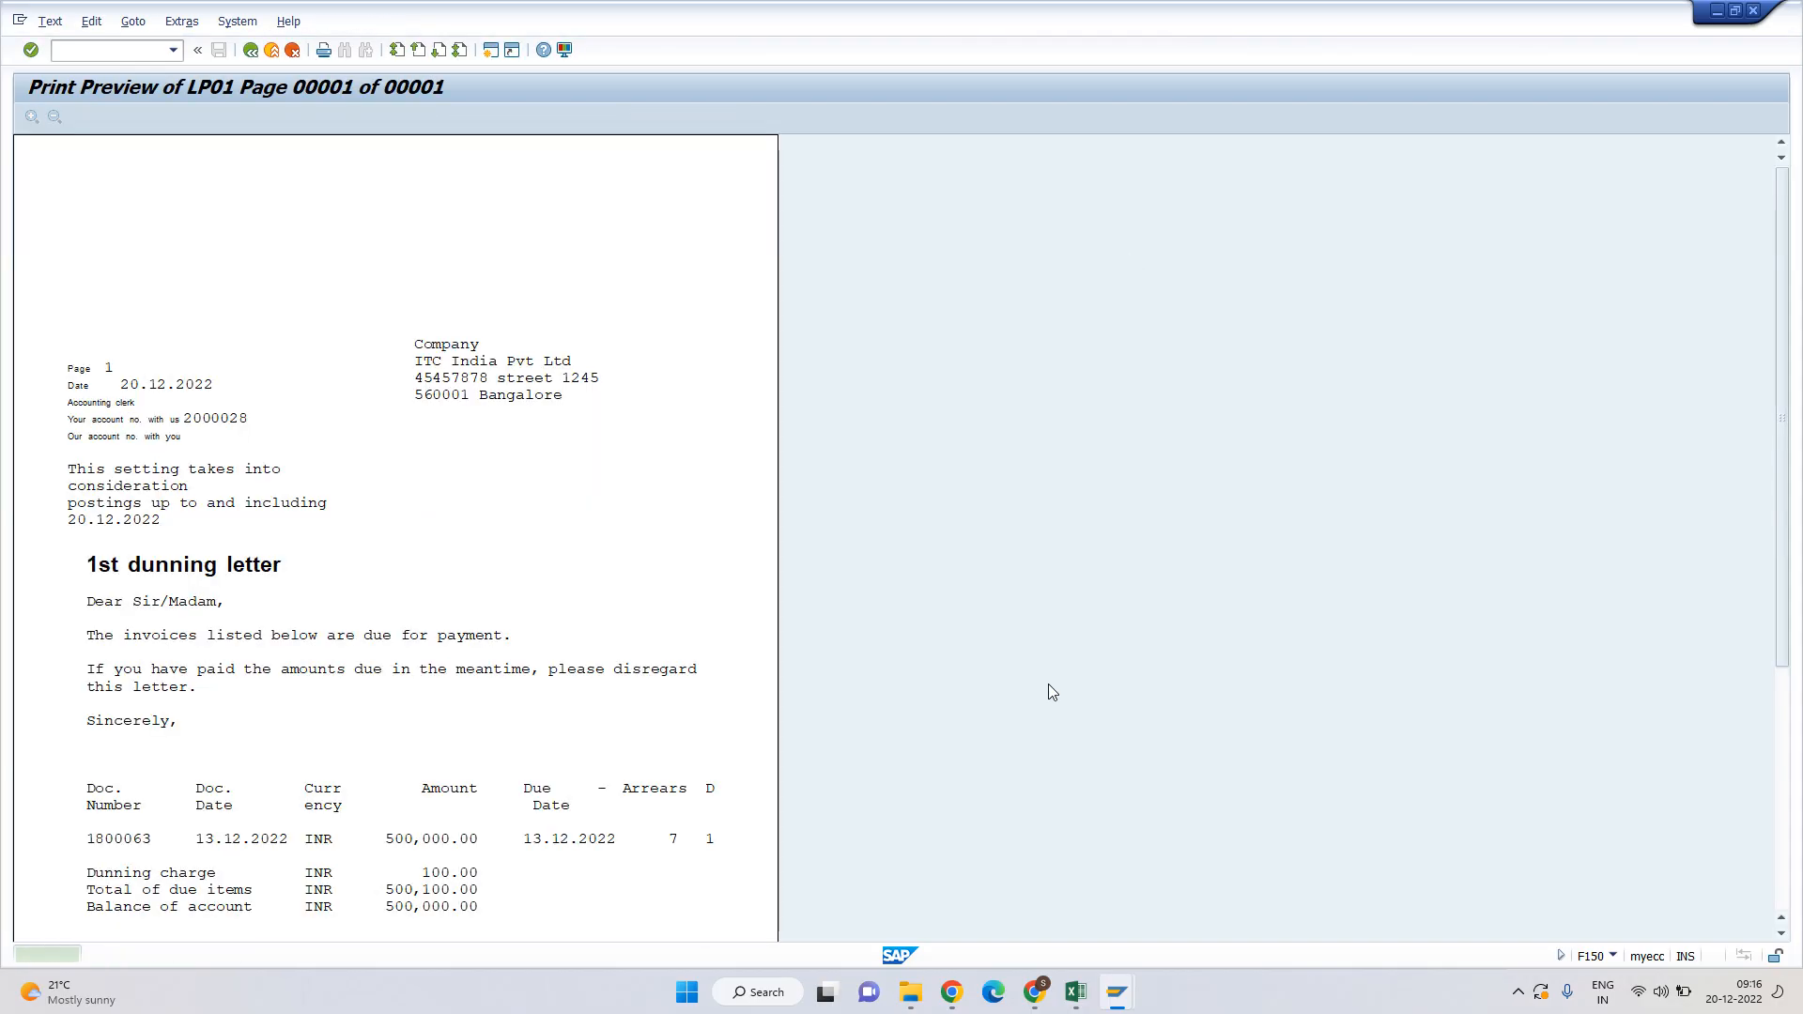
Bring the FBL5N customer line item list for H001 back to the front.
scroll(514, 434, down, 1)
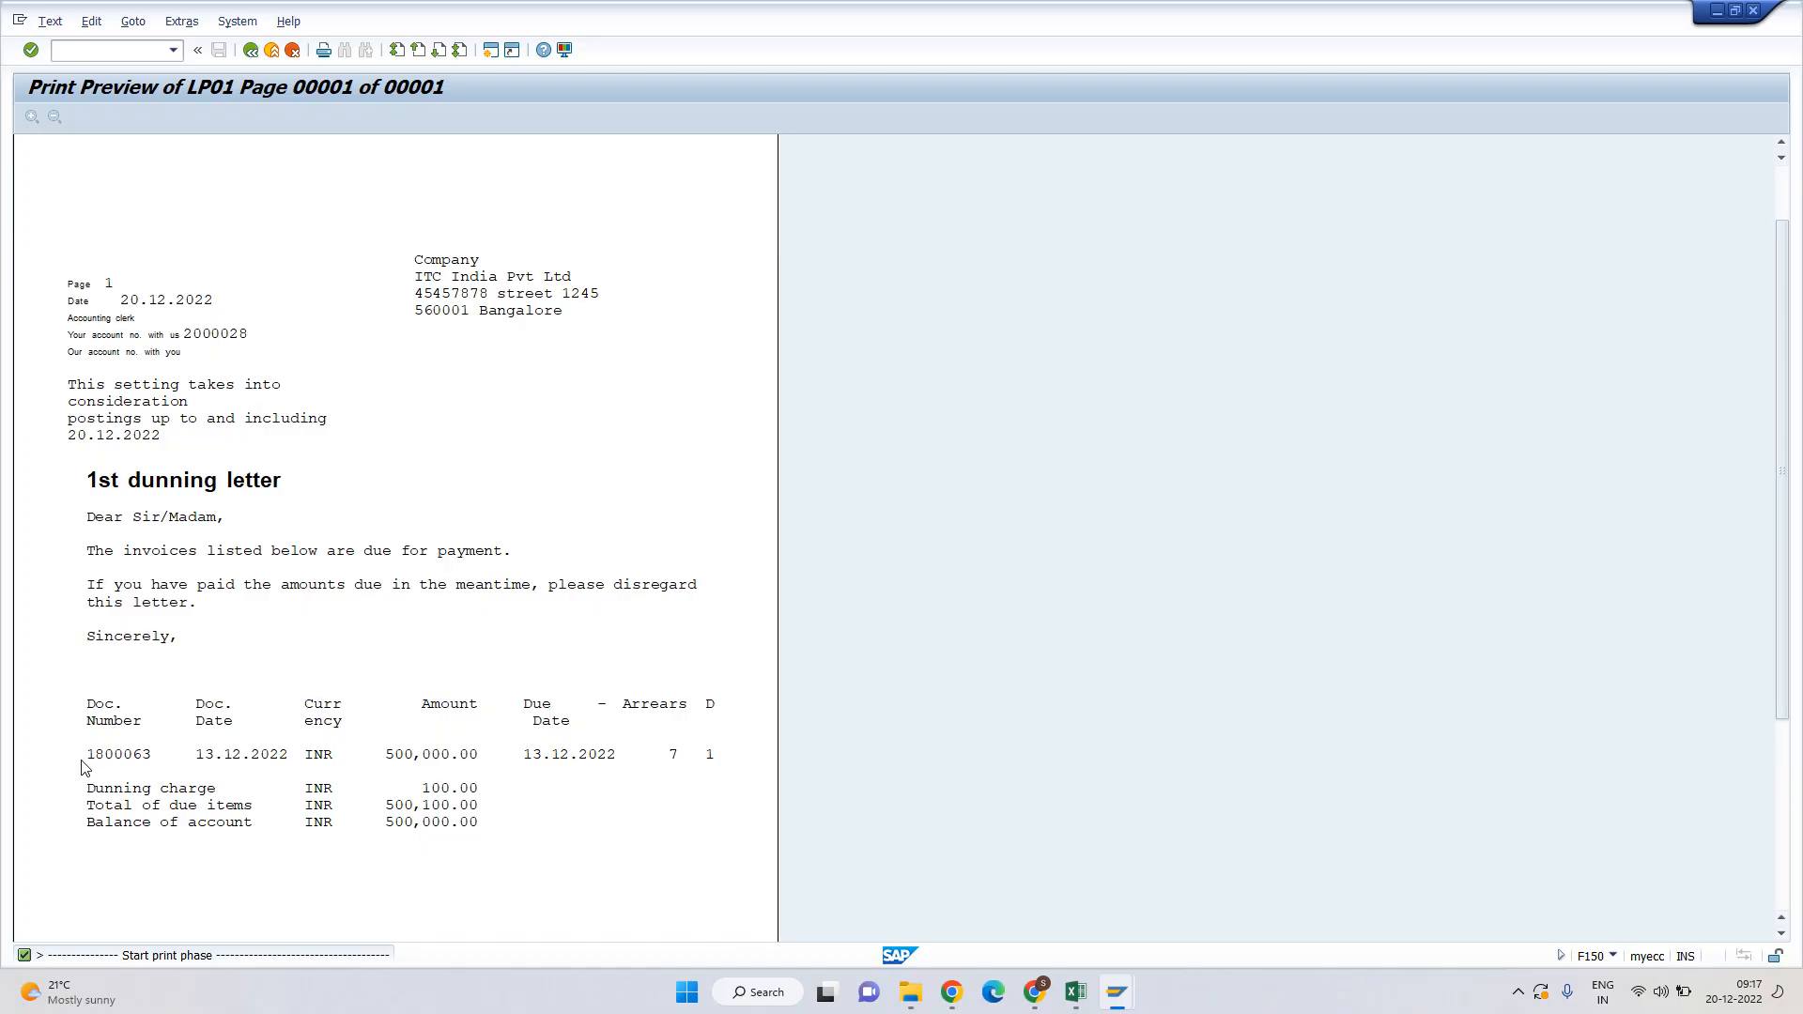
key(alt+Tab)
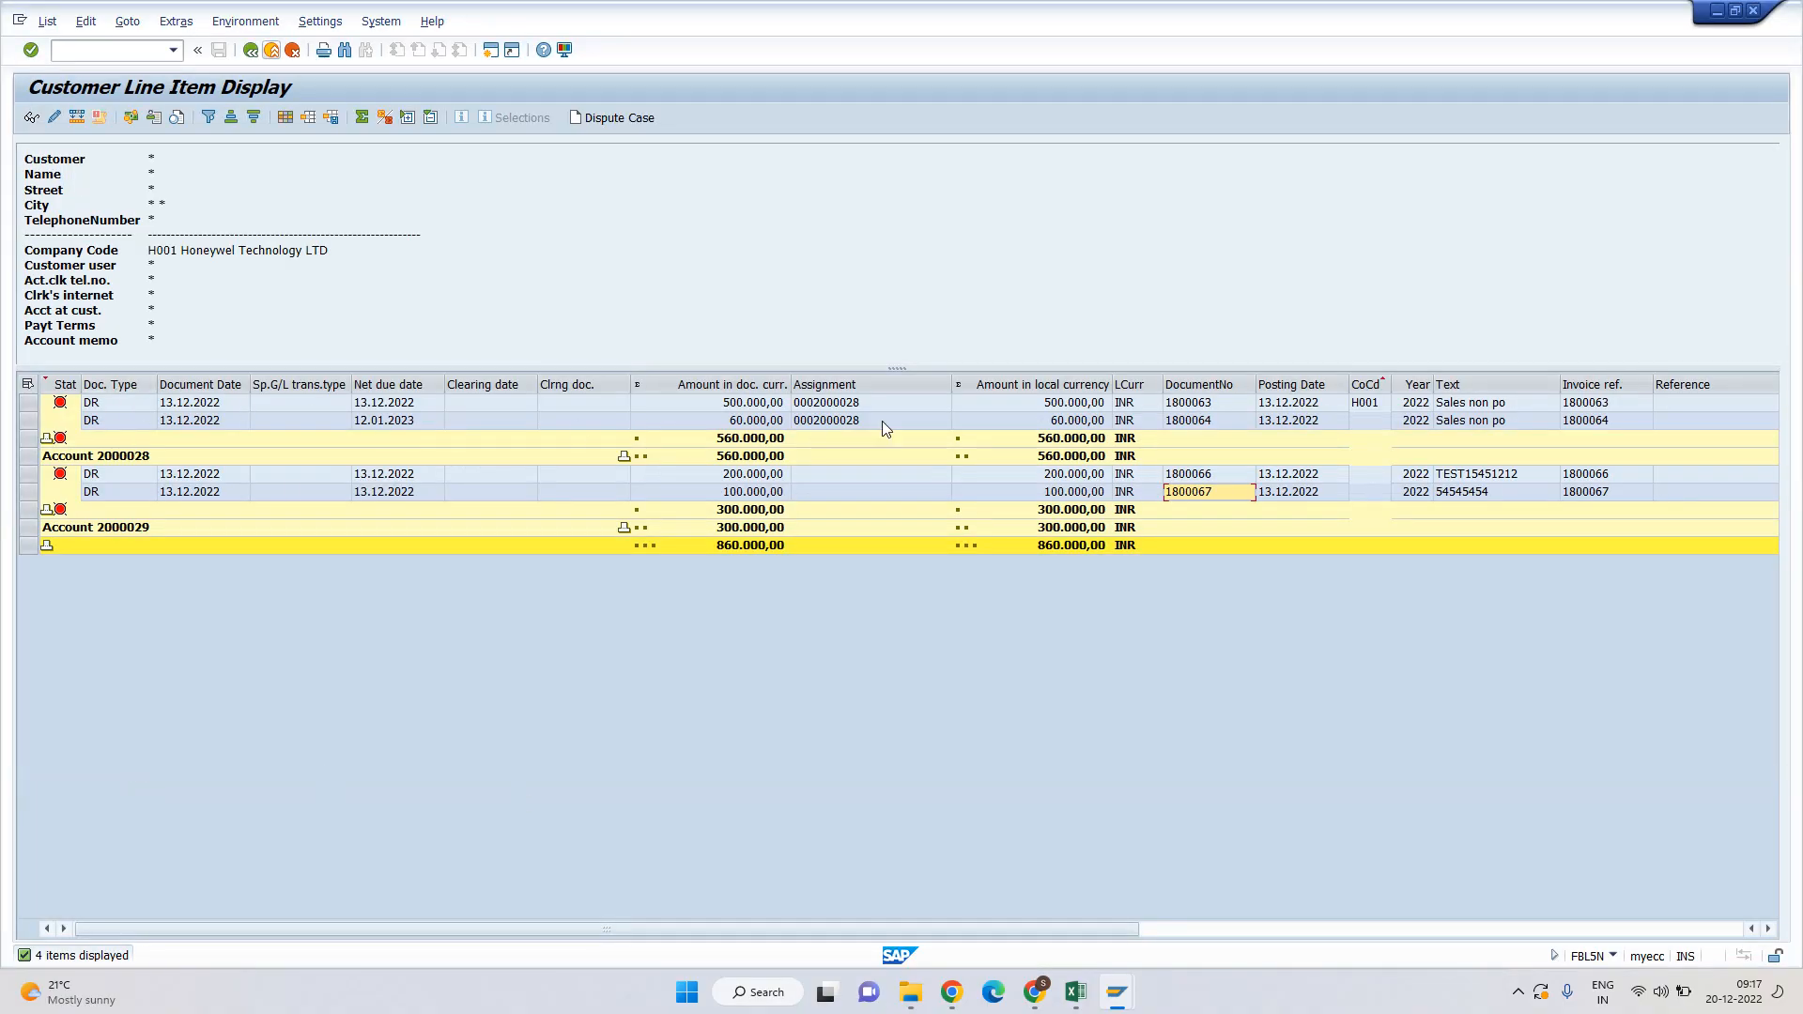
Check document 1800063 and the second item's 12.01.2023 net due date in the line items.
click(1182, 410)
double_click(1182, 412)
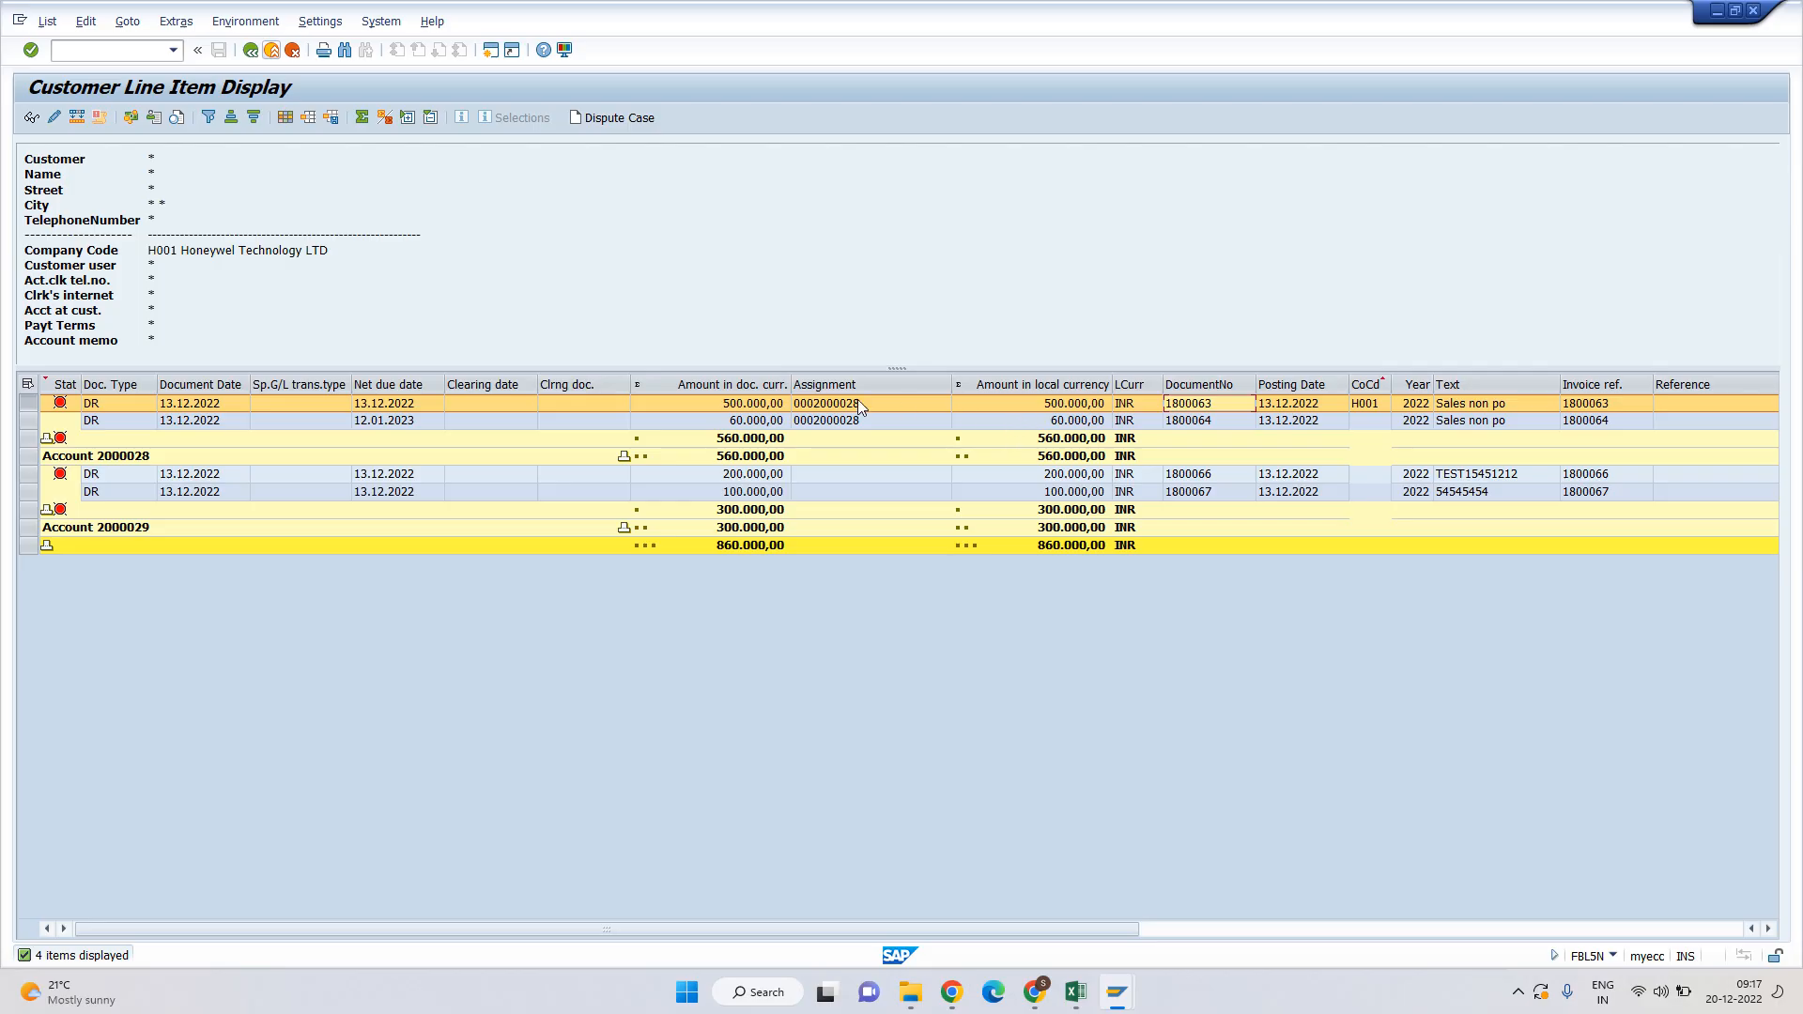
click(383, 422)
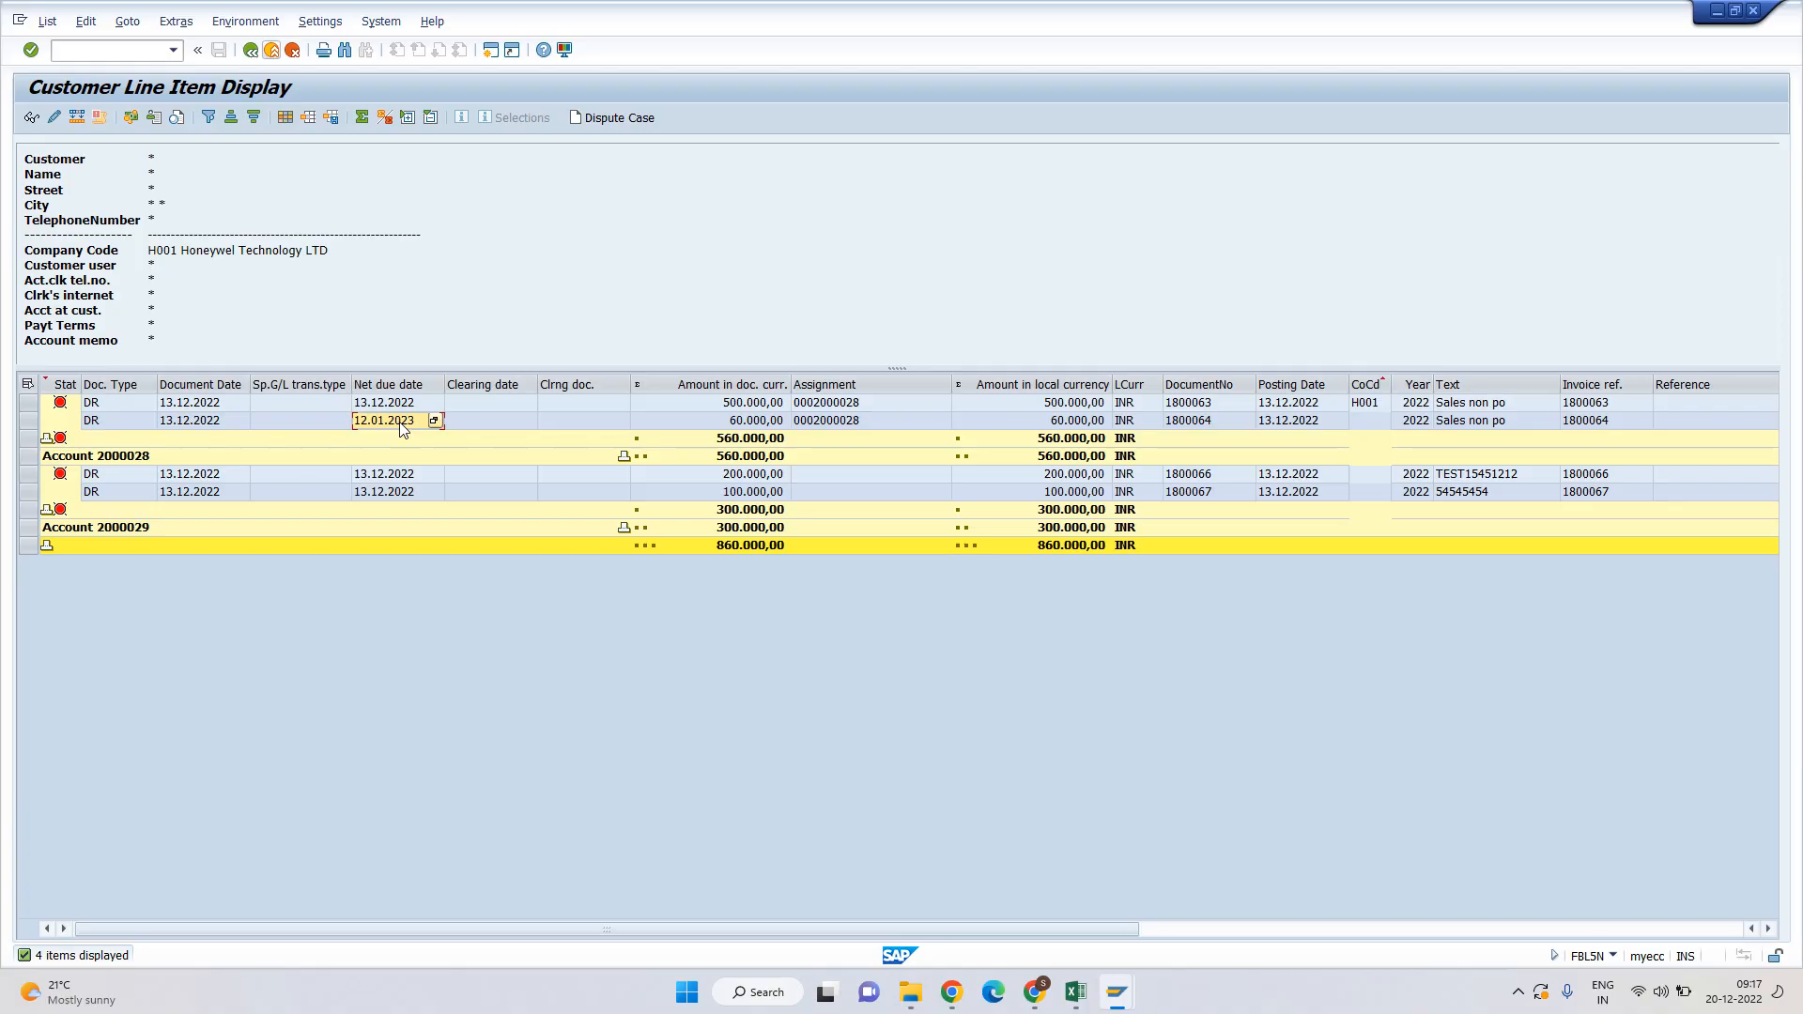
Review the dunning letter preview again and close it back to the dunning run.
key(alt+Tab)
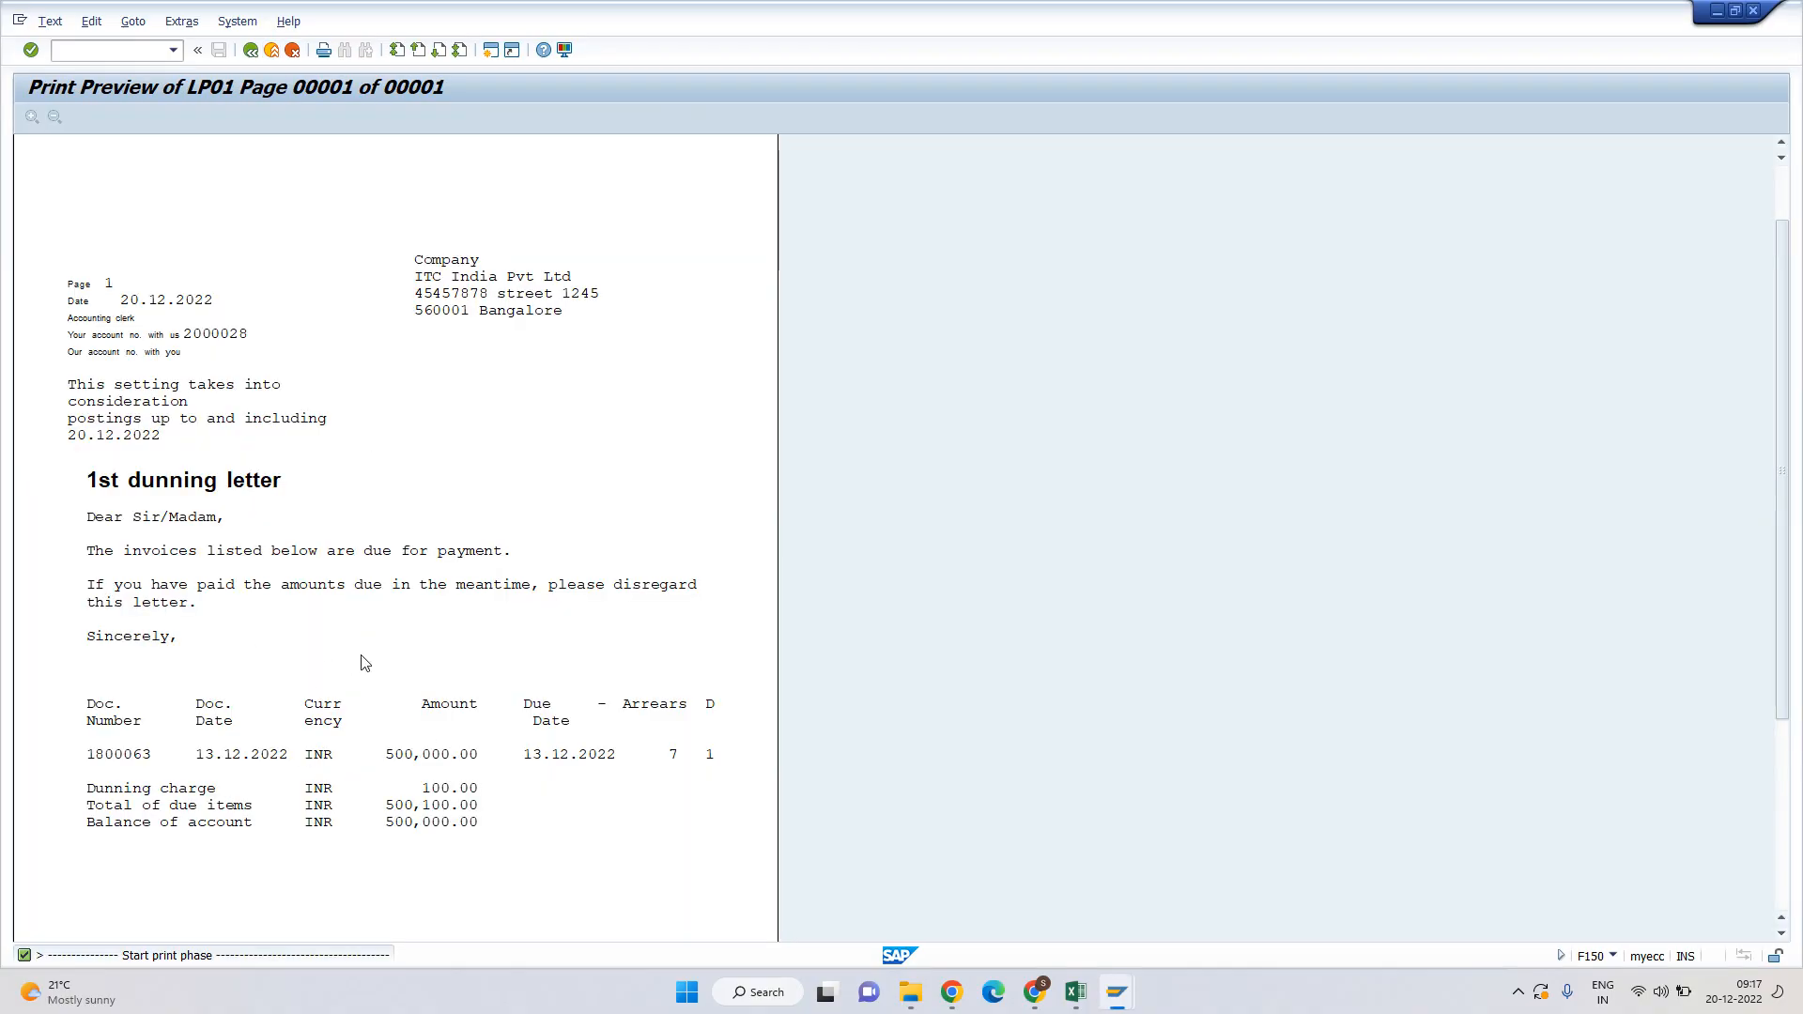
scroll(454, 611, down, 3)
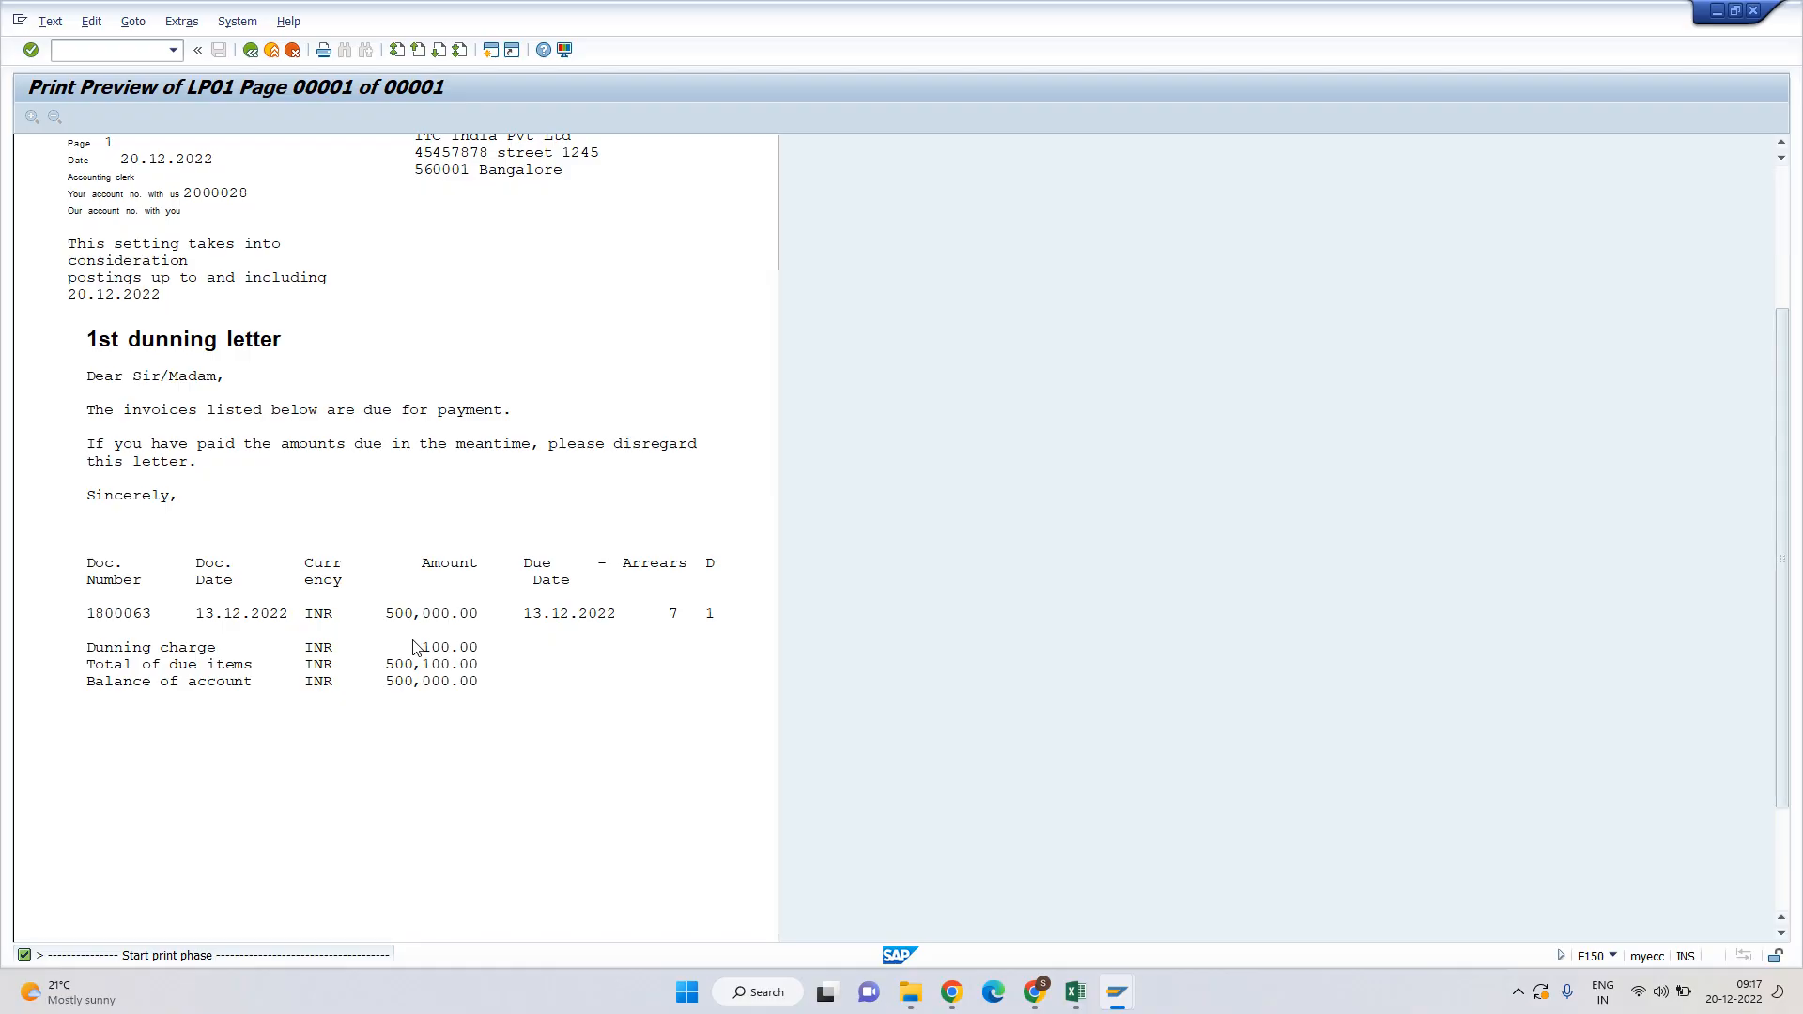
scroll(414, 646, down, 4)
scroll(280, 437, up, 3)
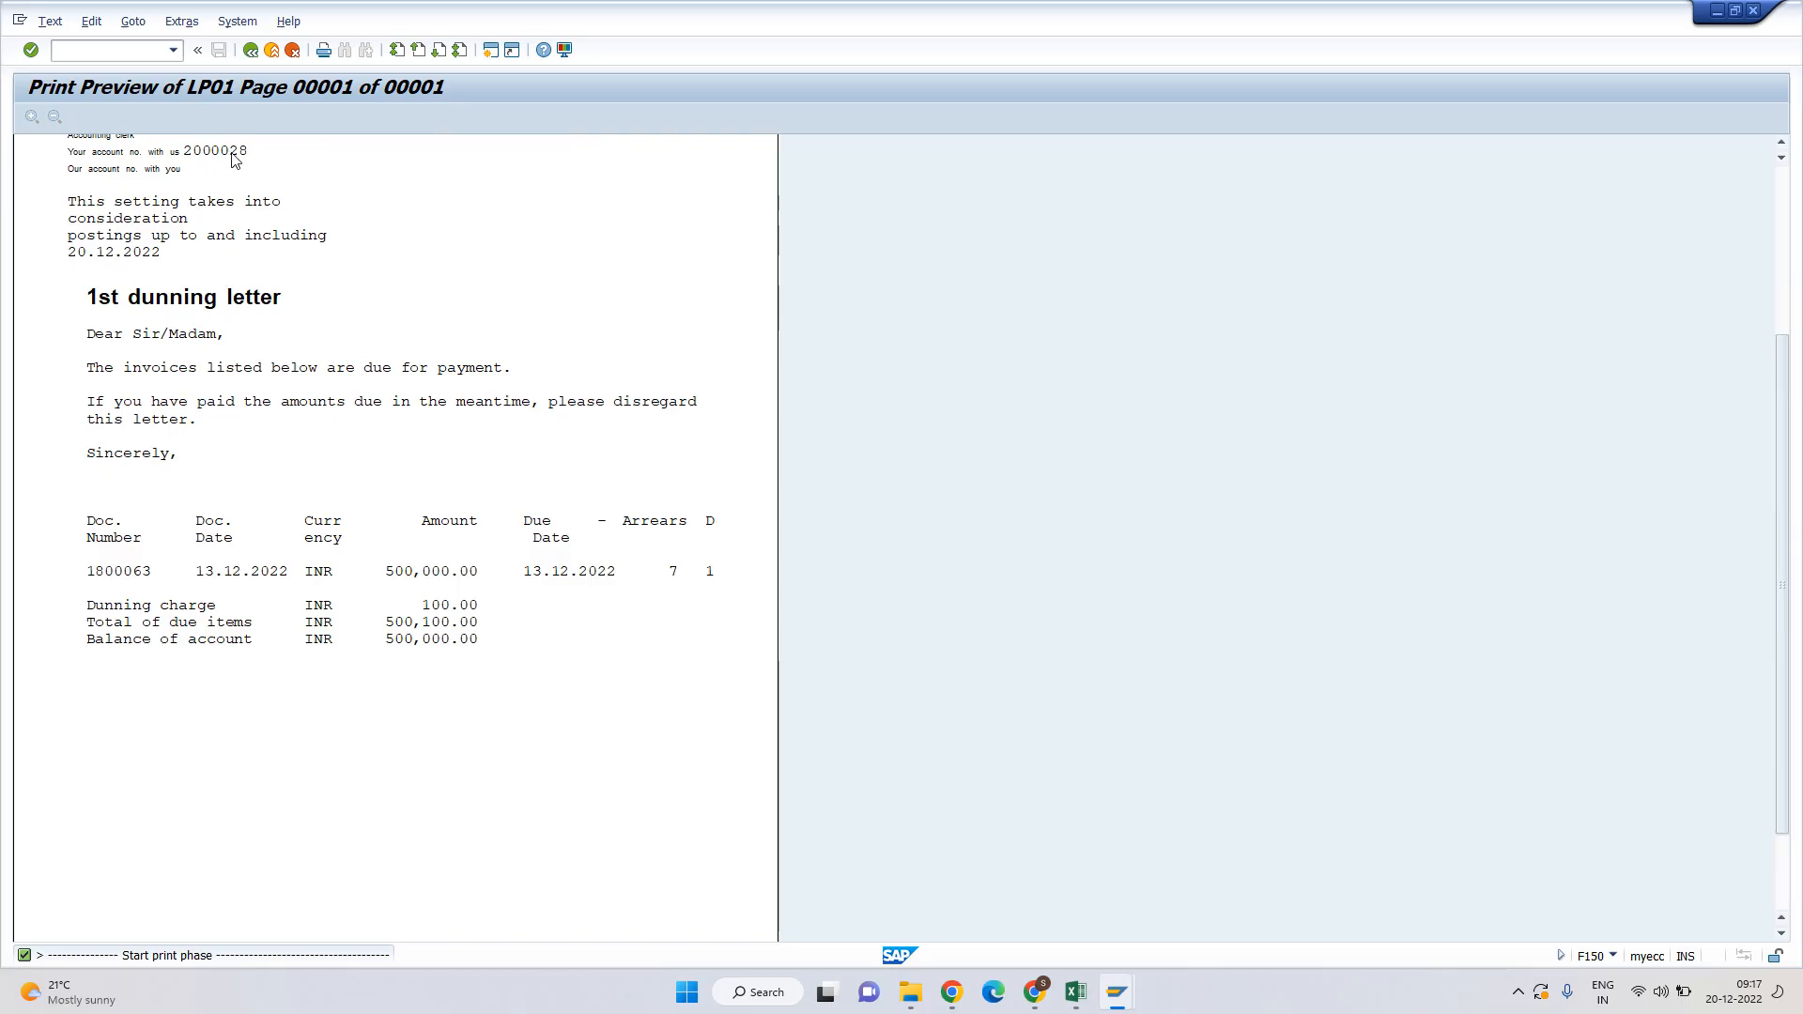
key(F3)
key(F3)
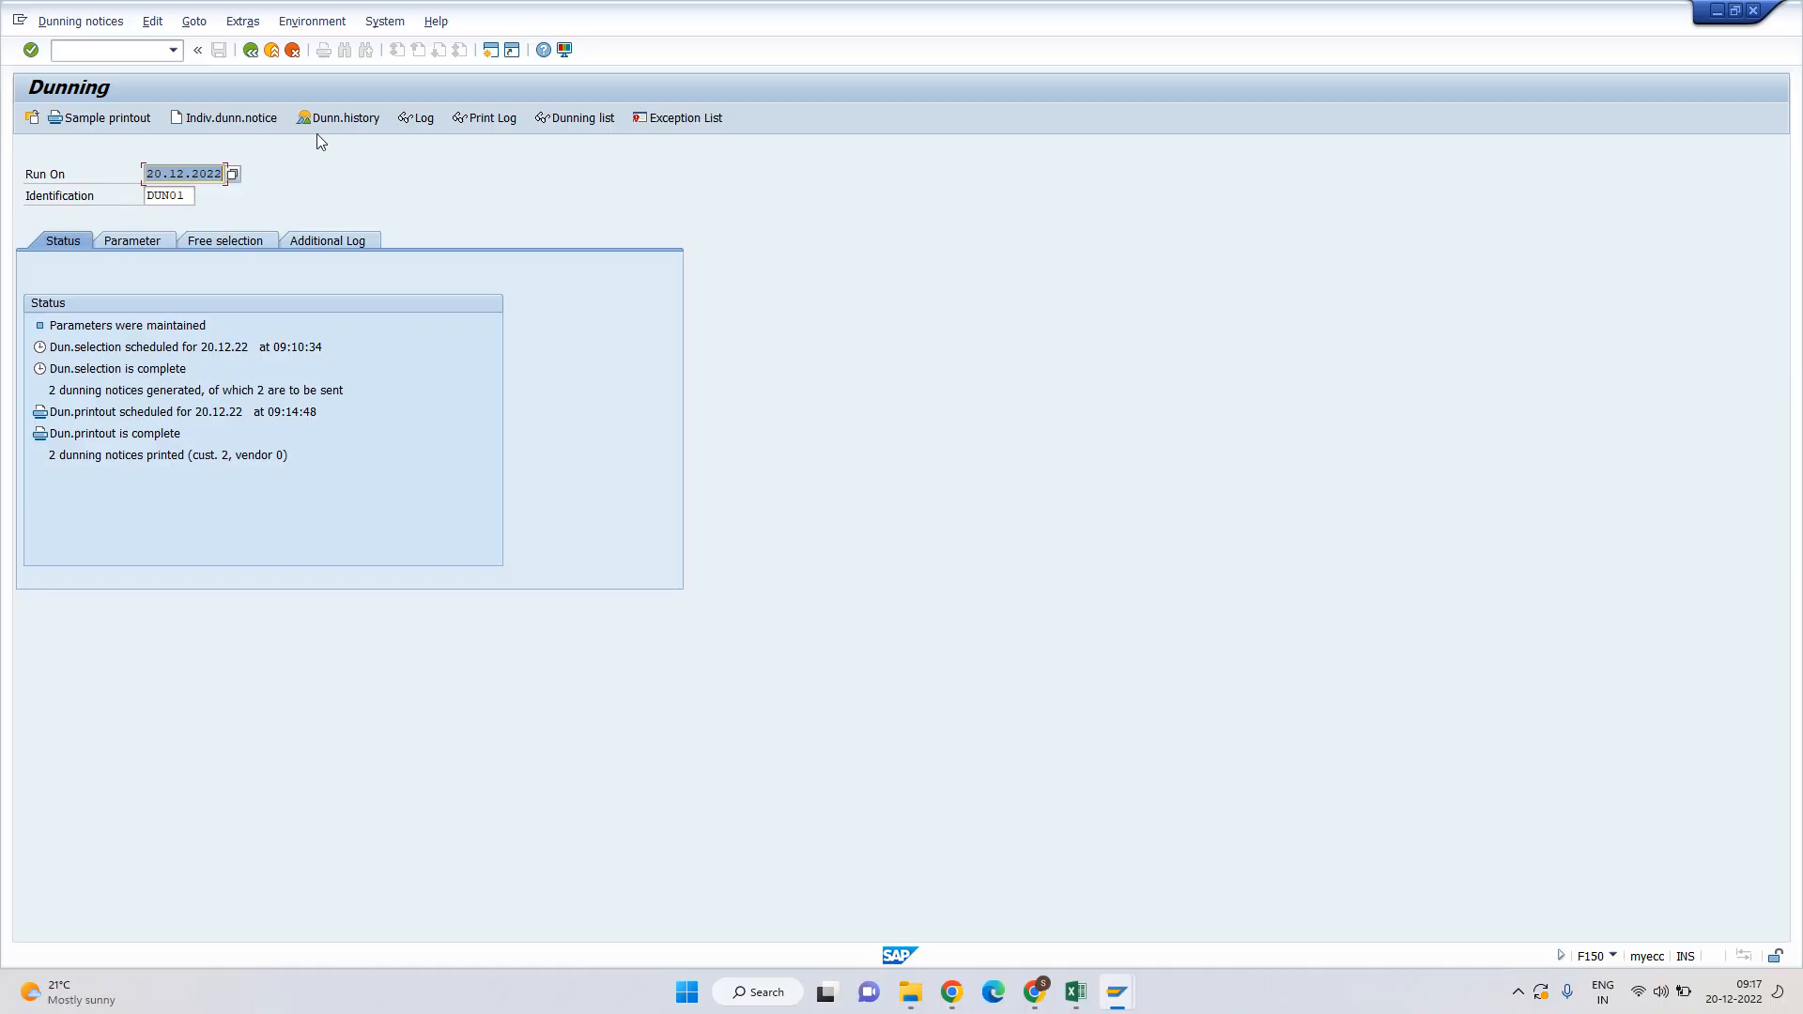
Start another sample printout with LP01 as the output device.
click(105, 117)
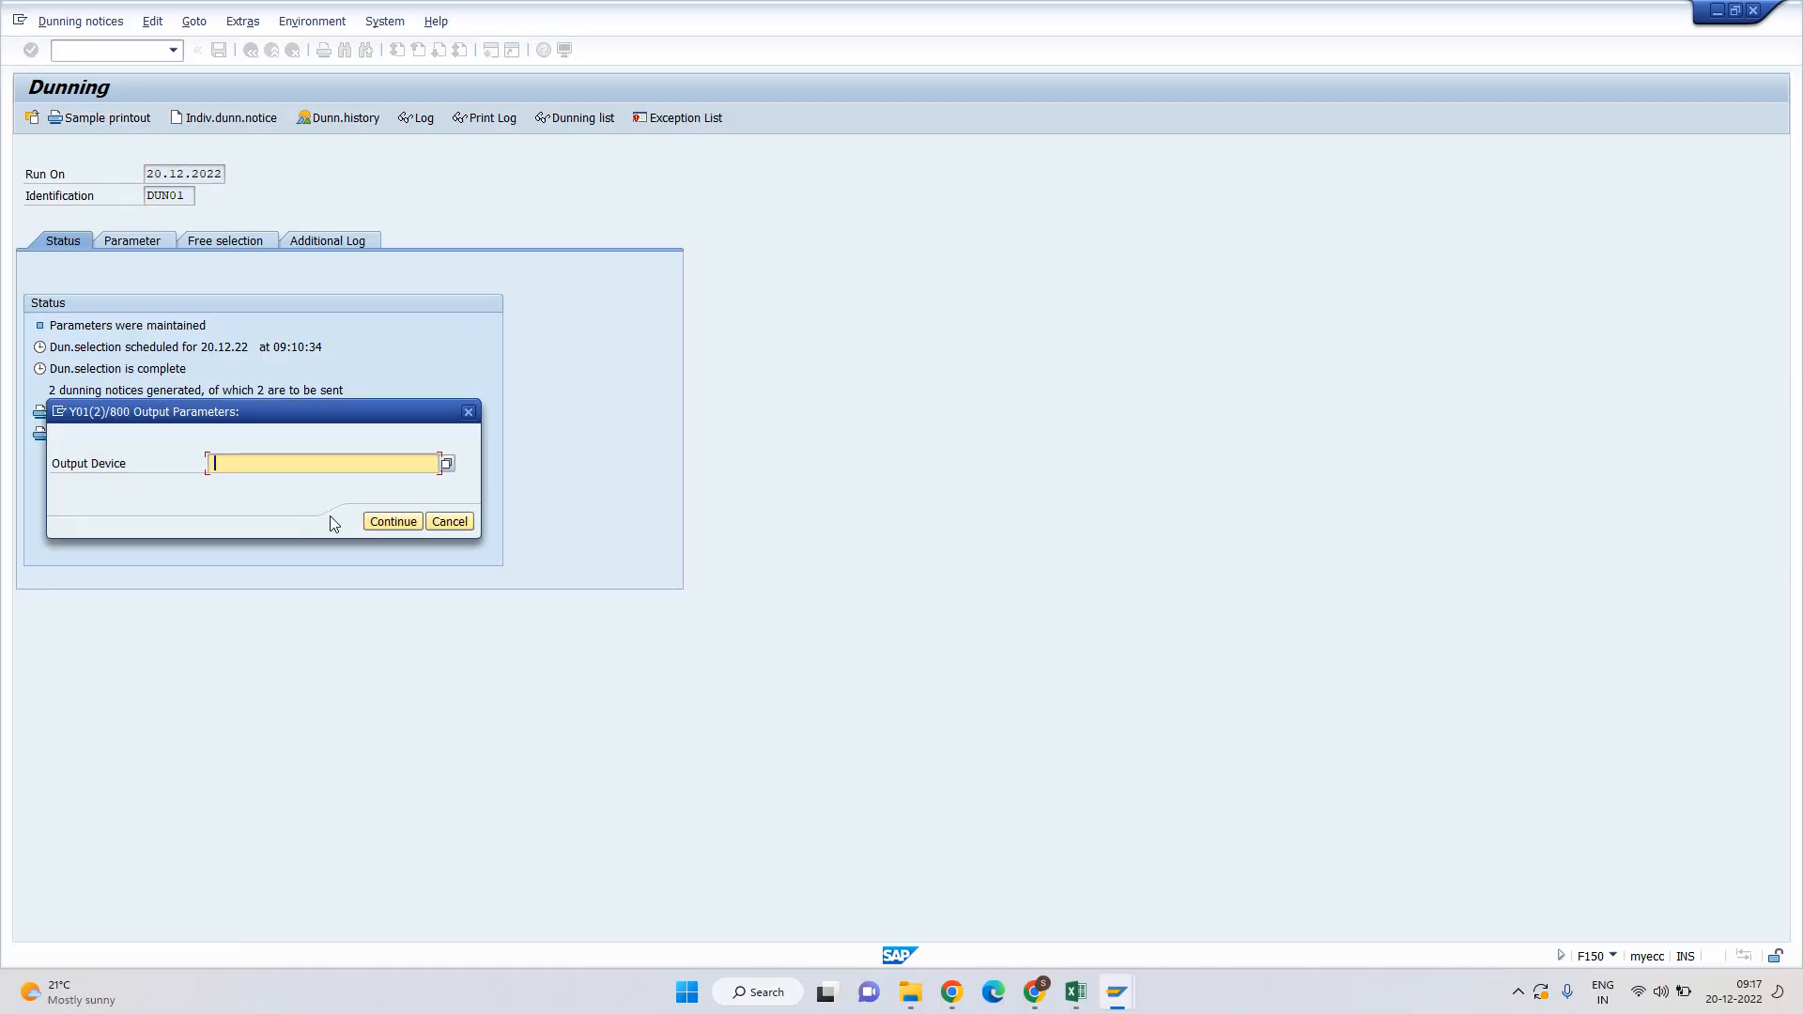
key(space)
click(226, 482)
click(393, 521)
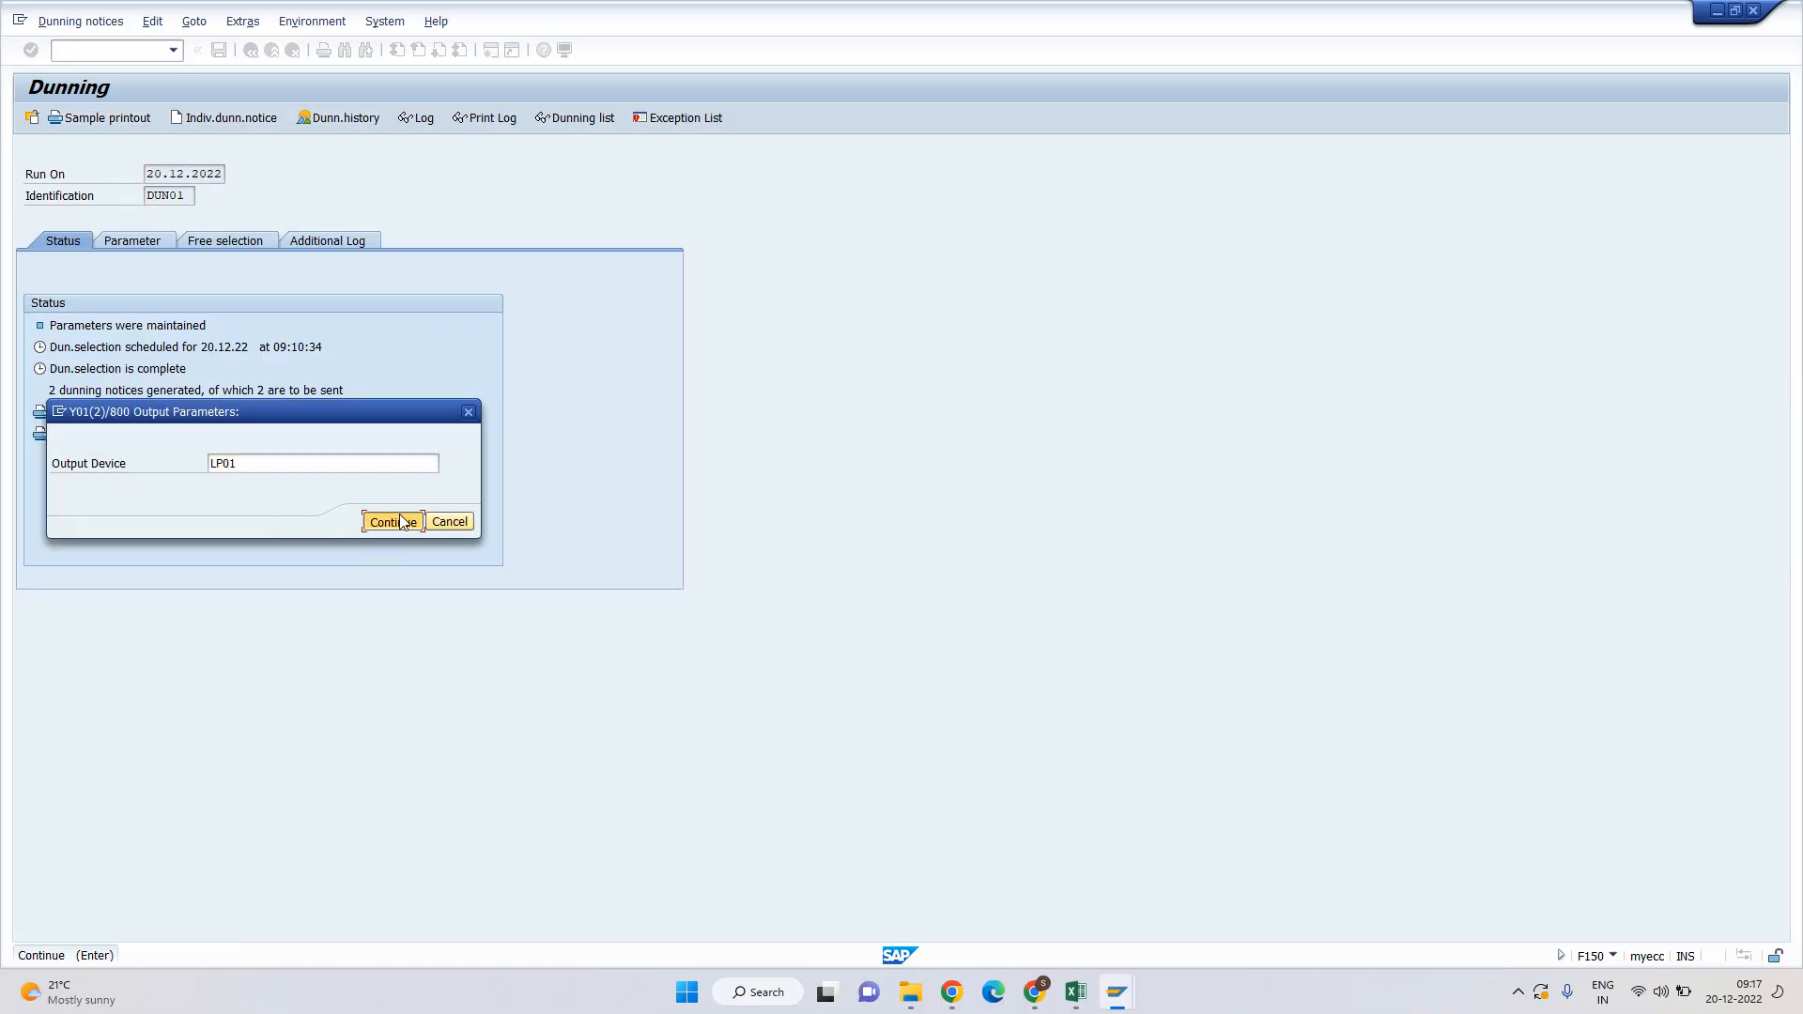
Set the customer range to 2000029 and display that customer's sample letter.
click(162, 592)
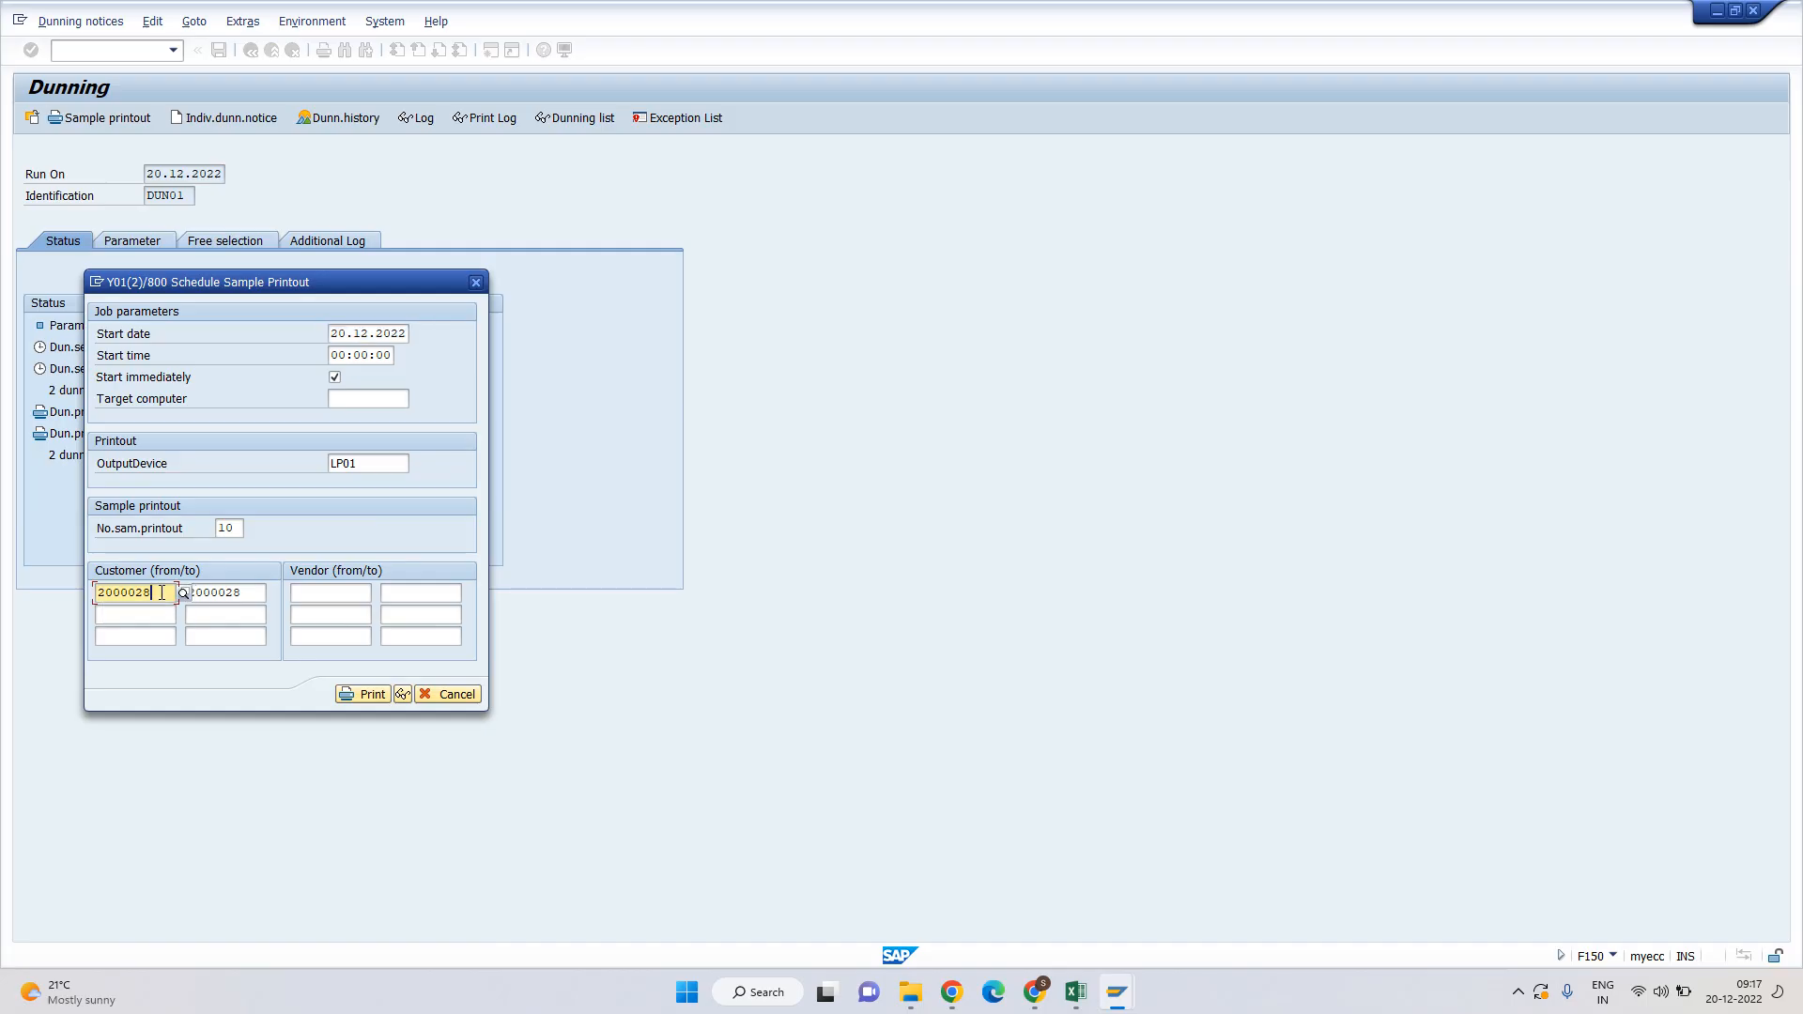
text(9)
key(Tab)
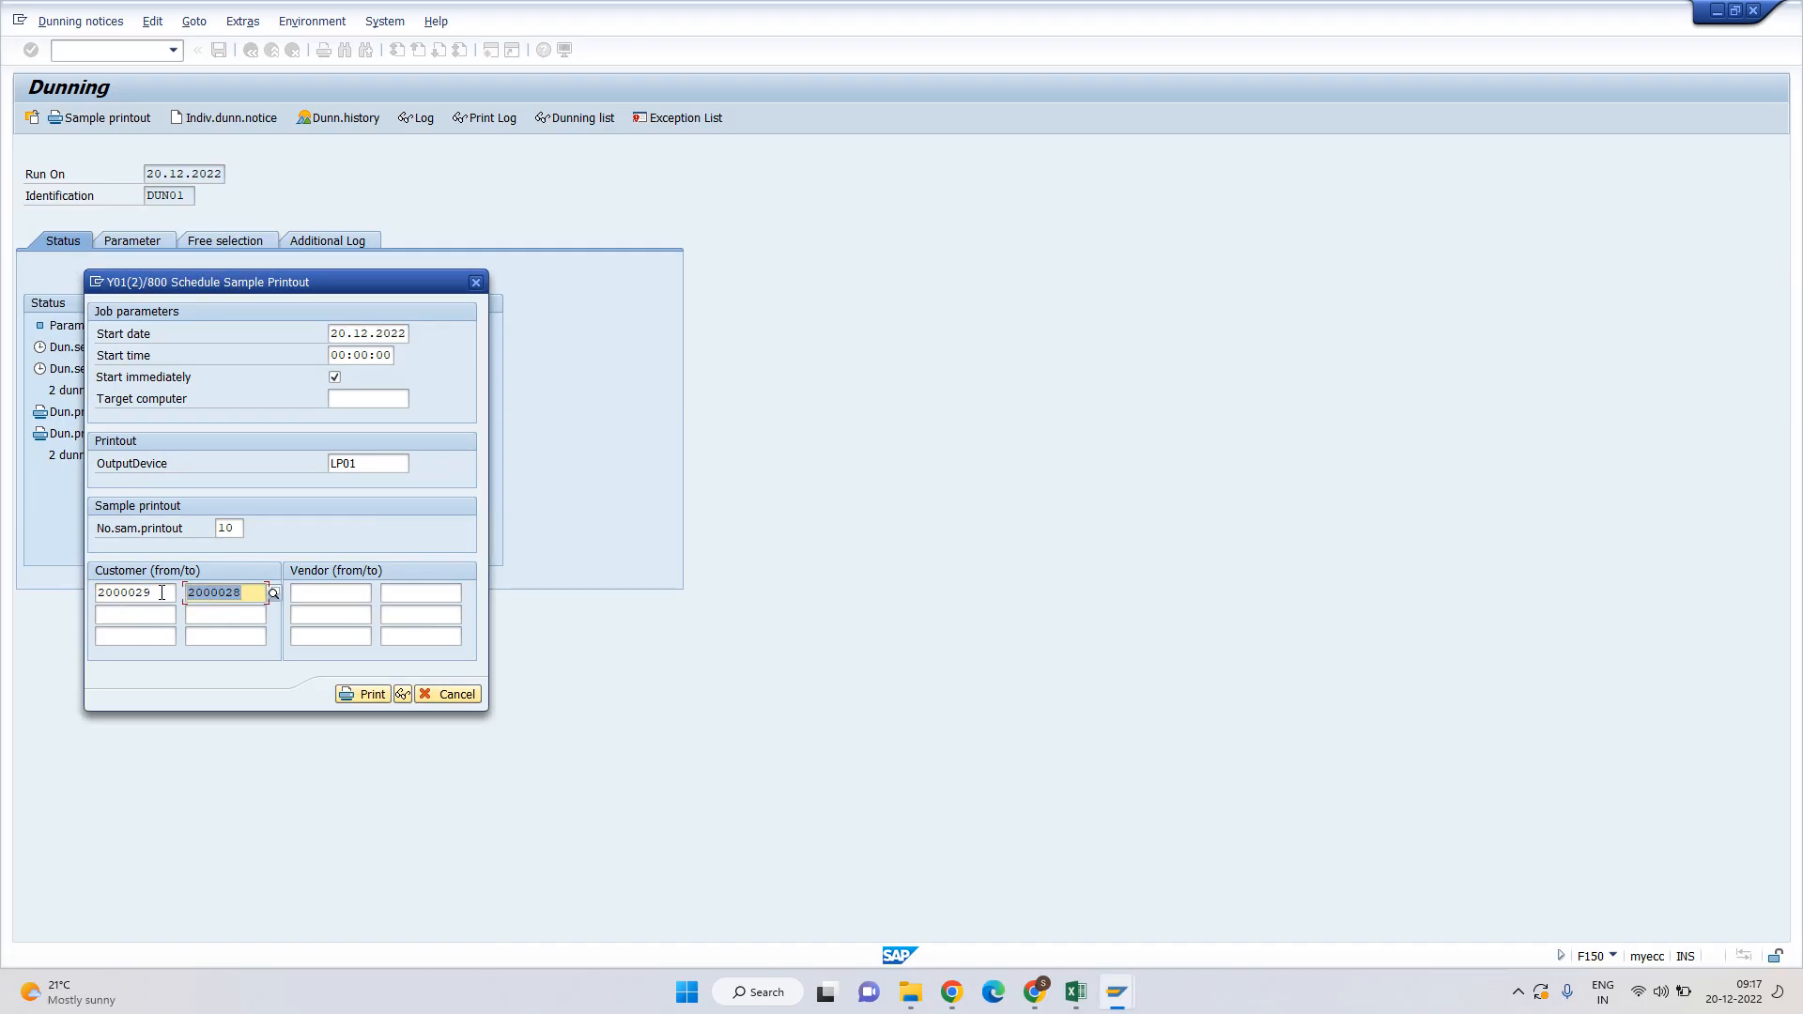
key(Left)
text(9)
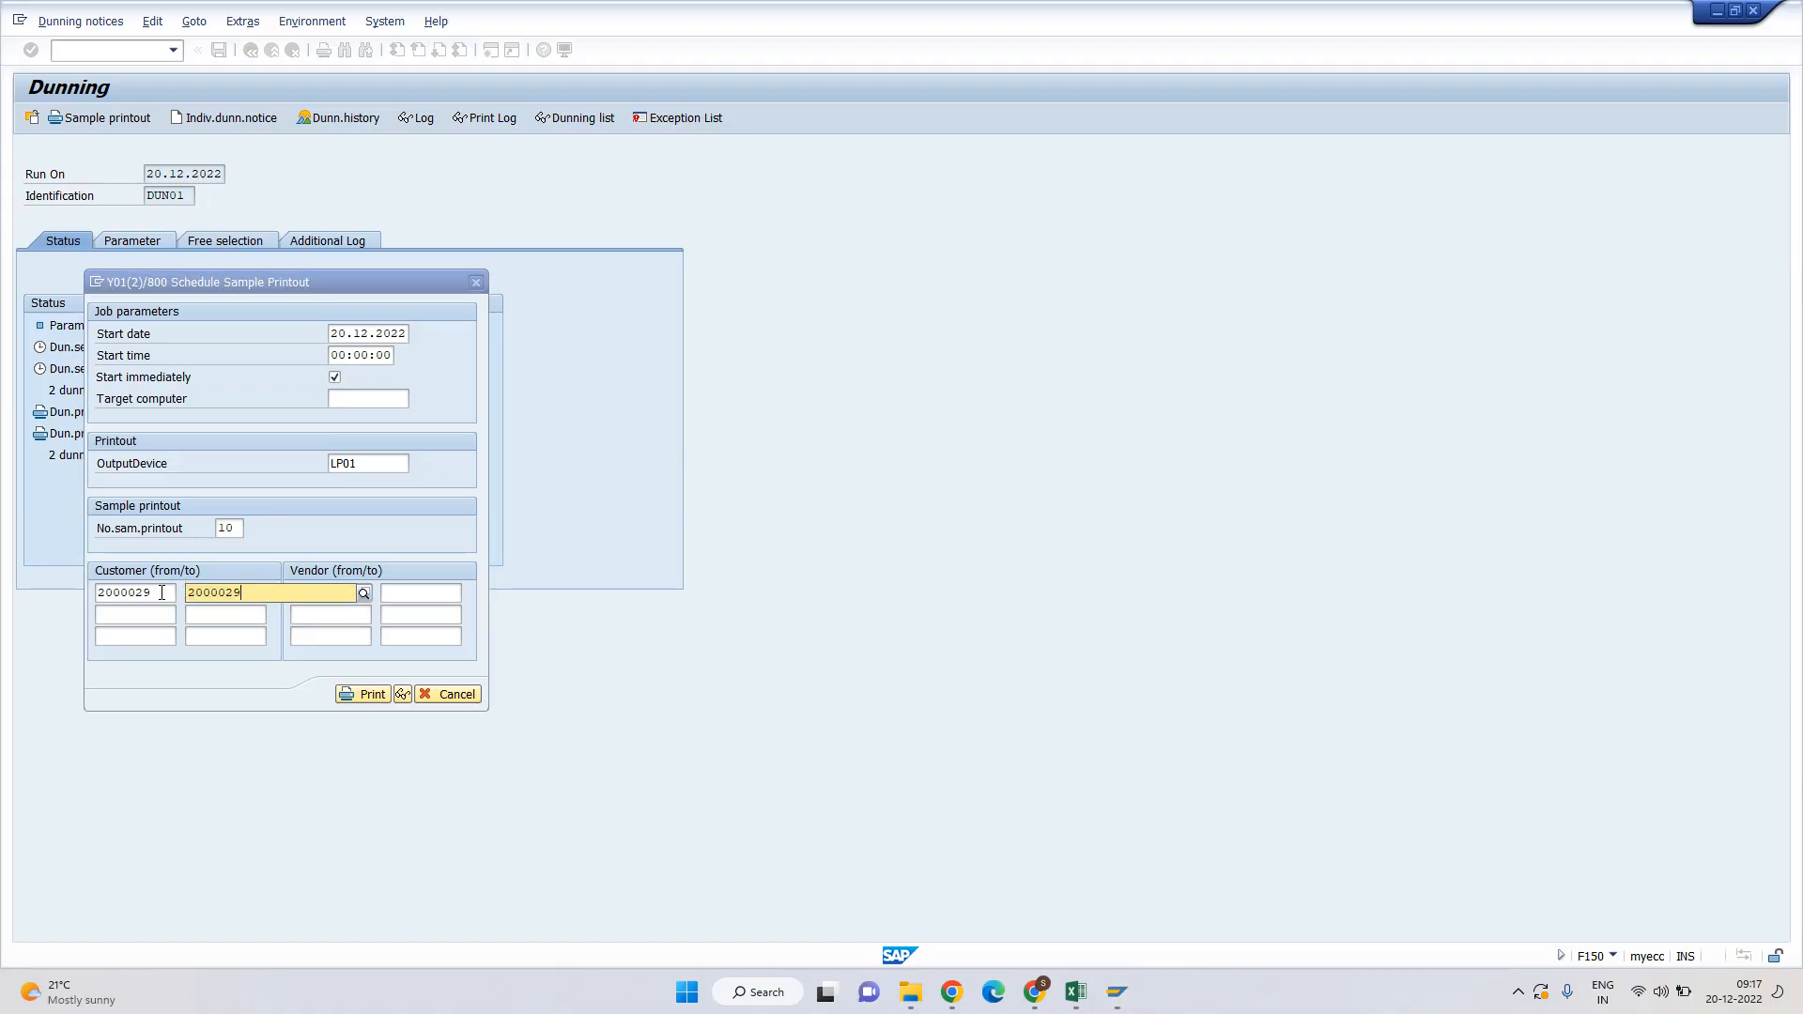
key(Tab)
click(343, 694)
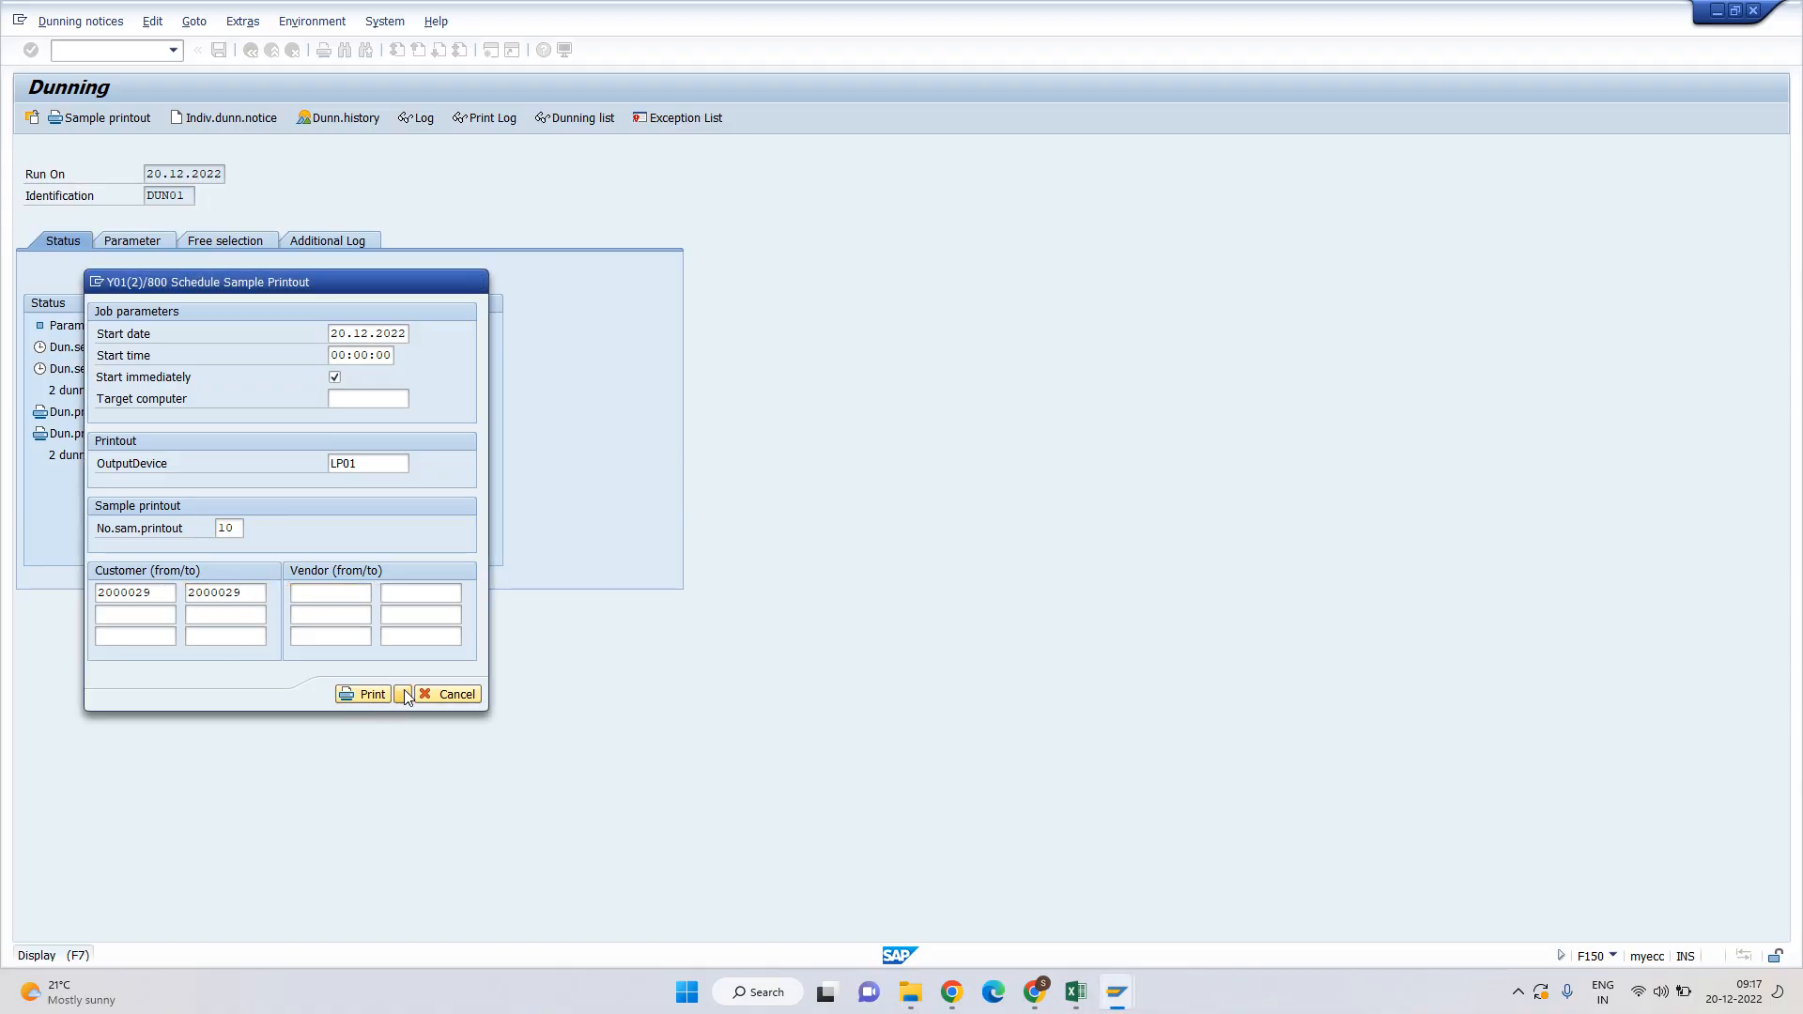
scroll(253, 396, down, 1)
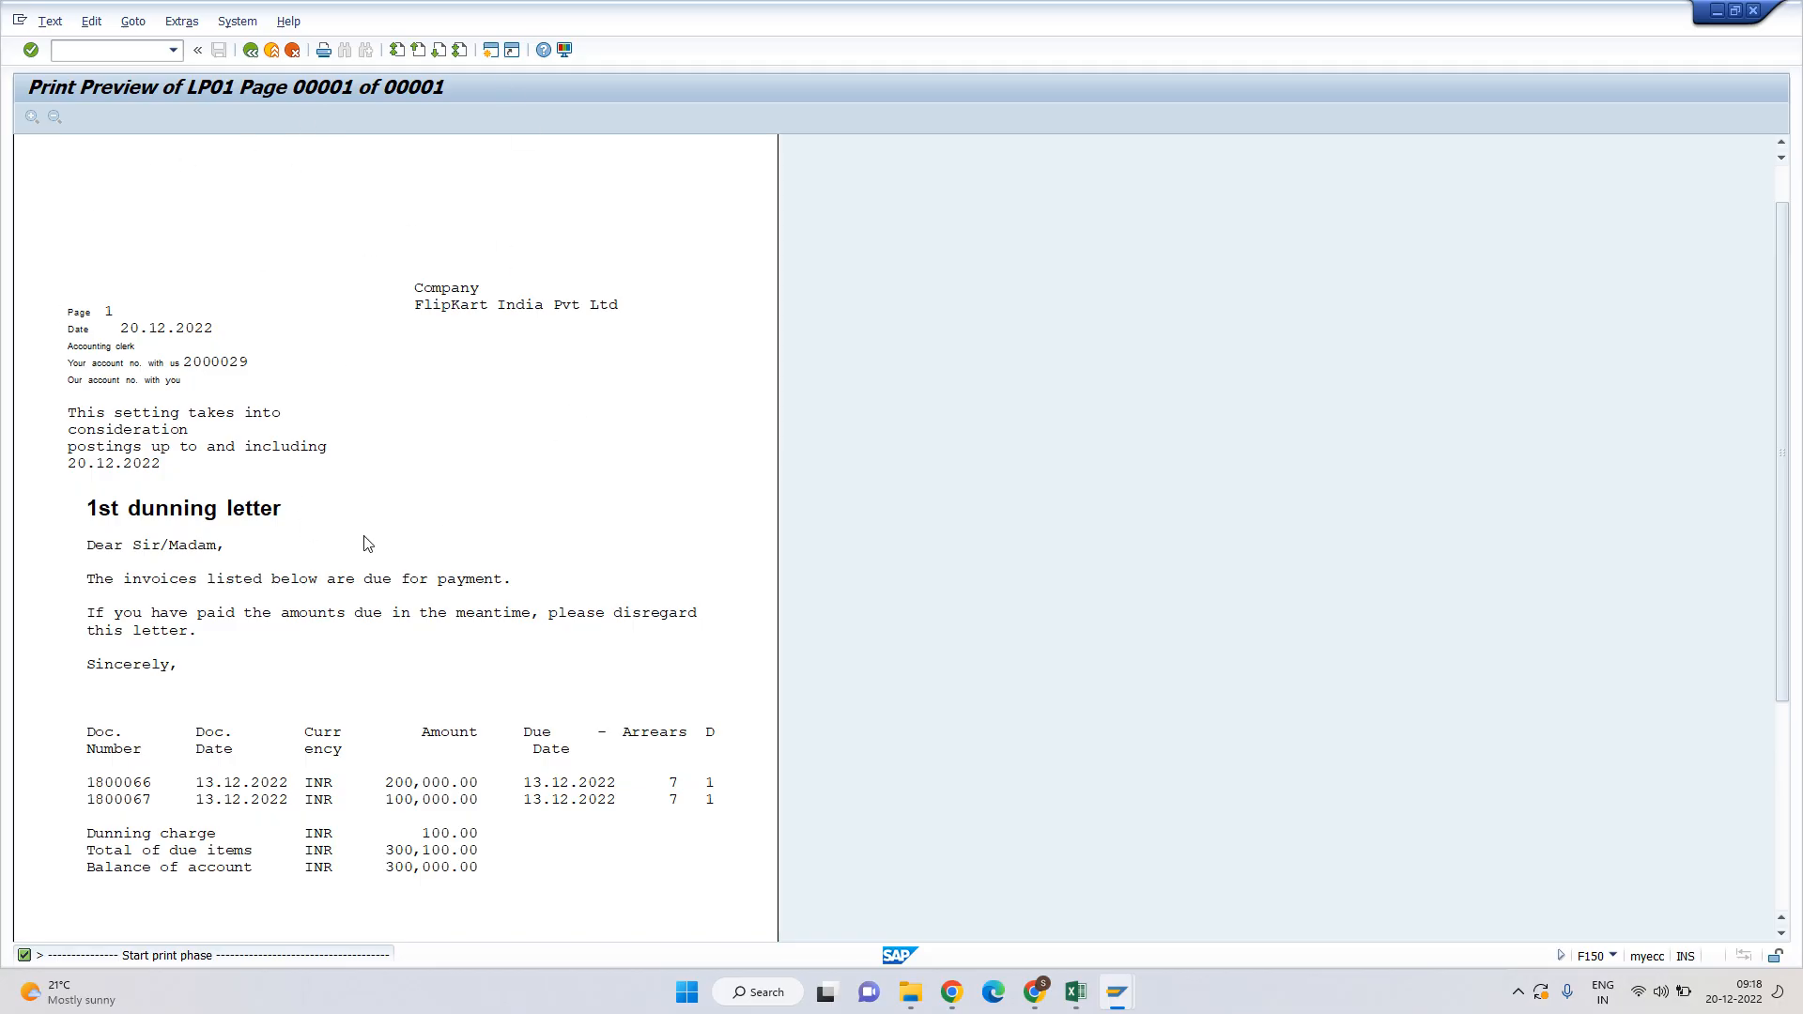
Check account 2000029's subtotal and document 1800066 in the customer line items.
scroll(366, 545, down, 2)
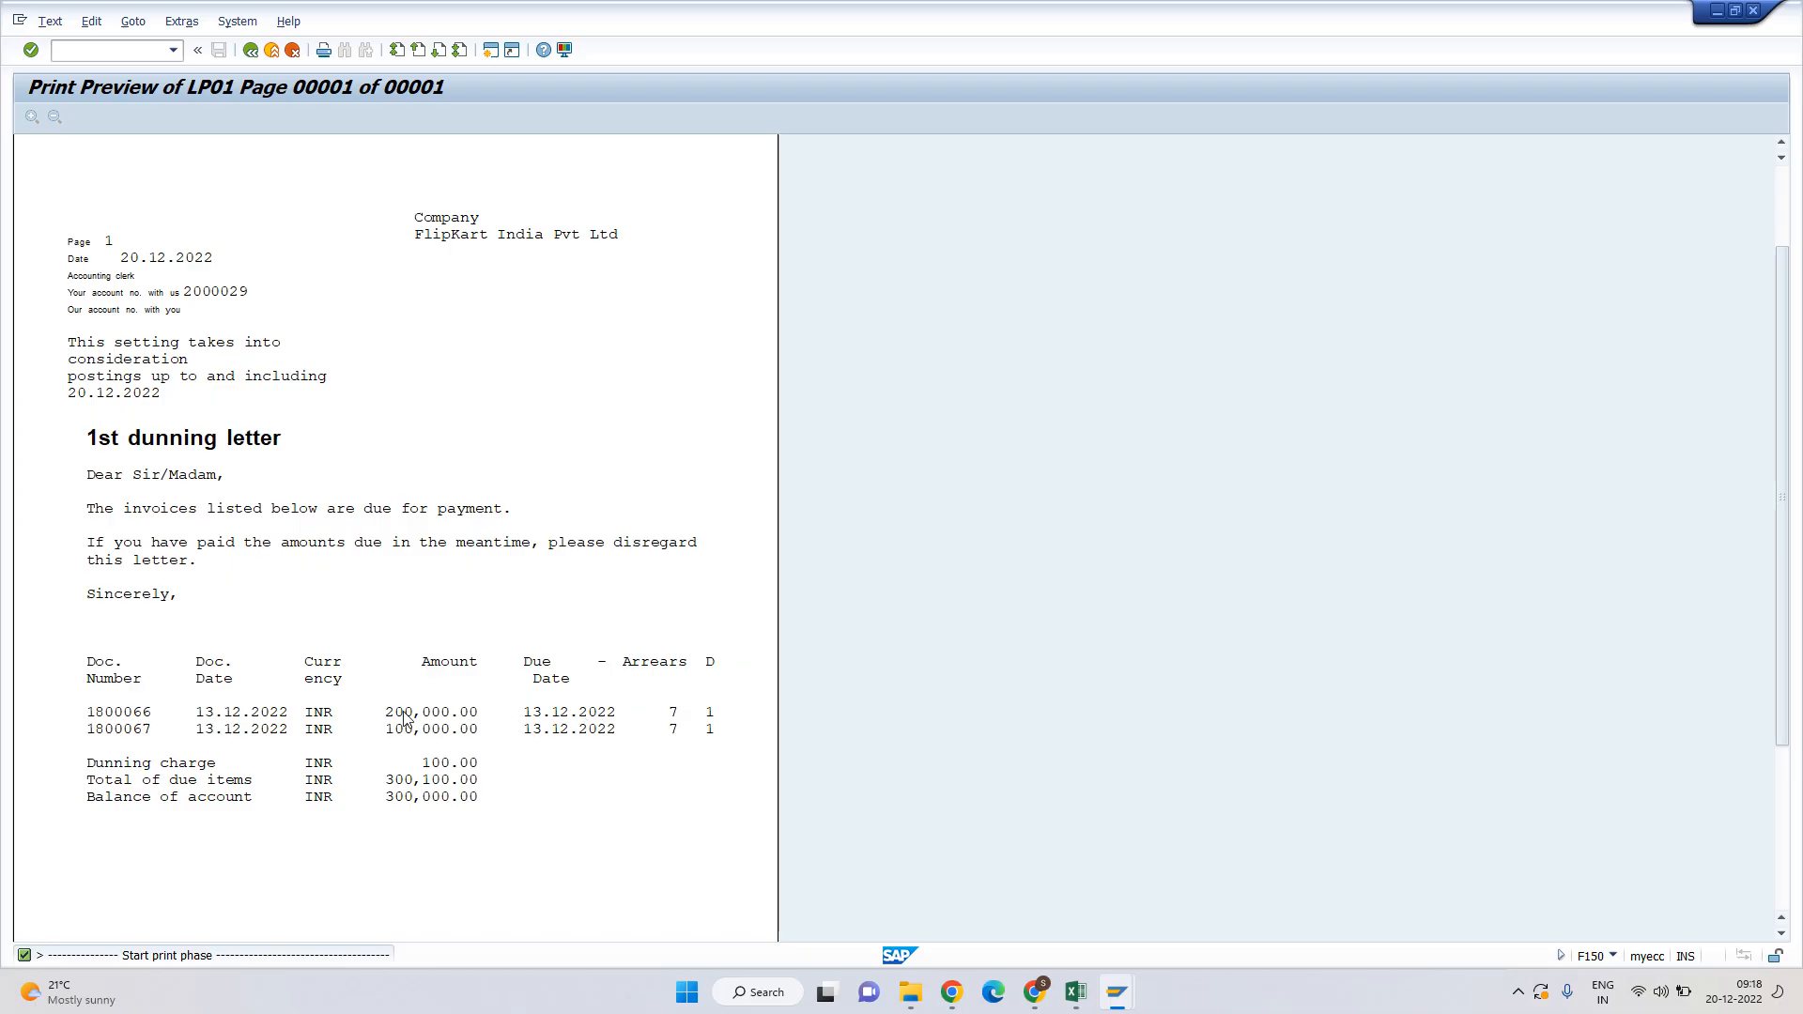
key(alt+Tab)
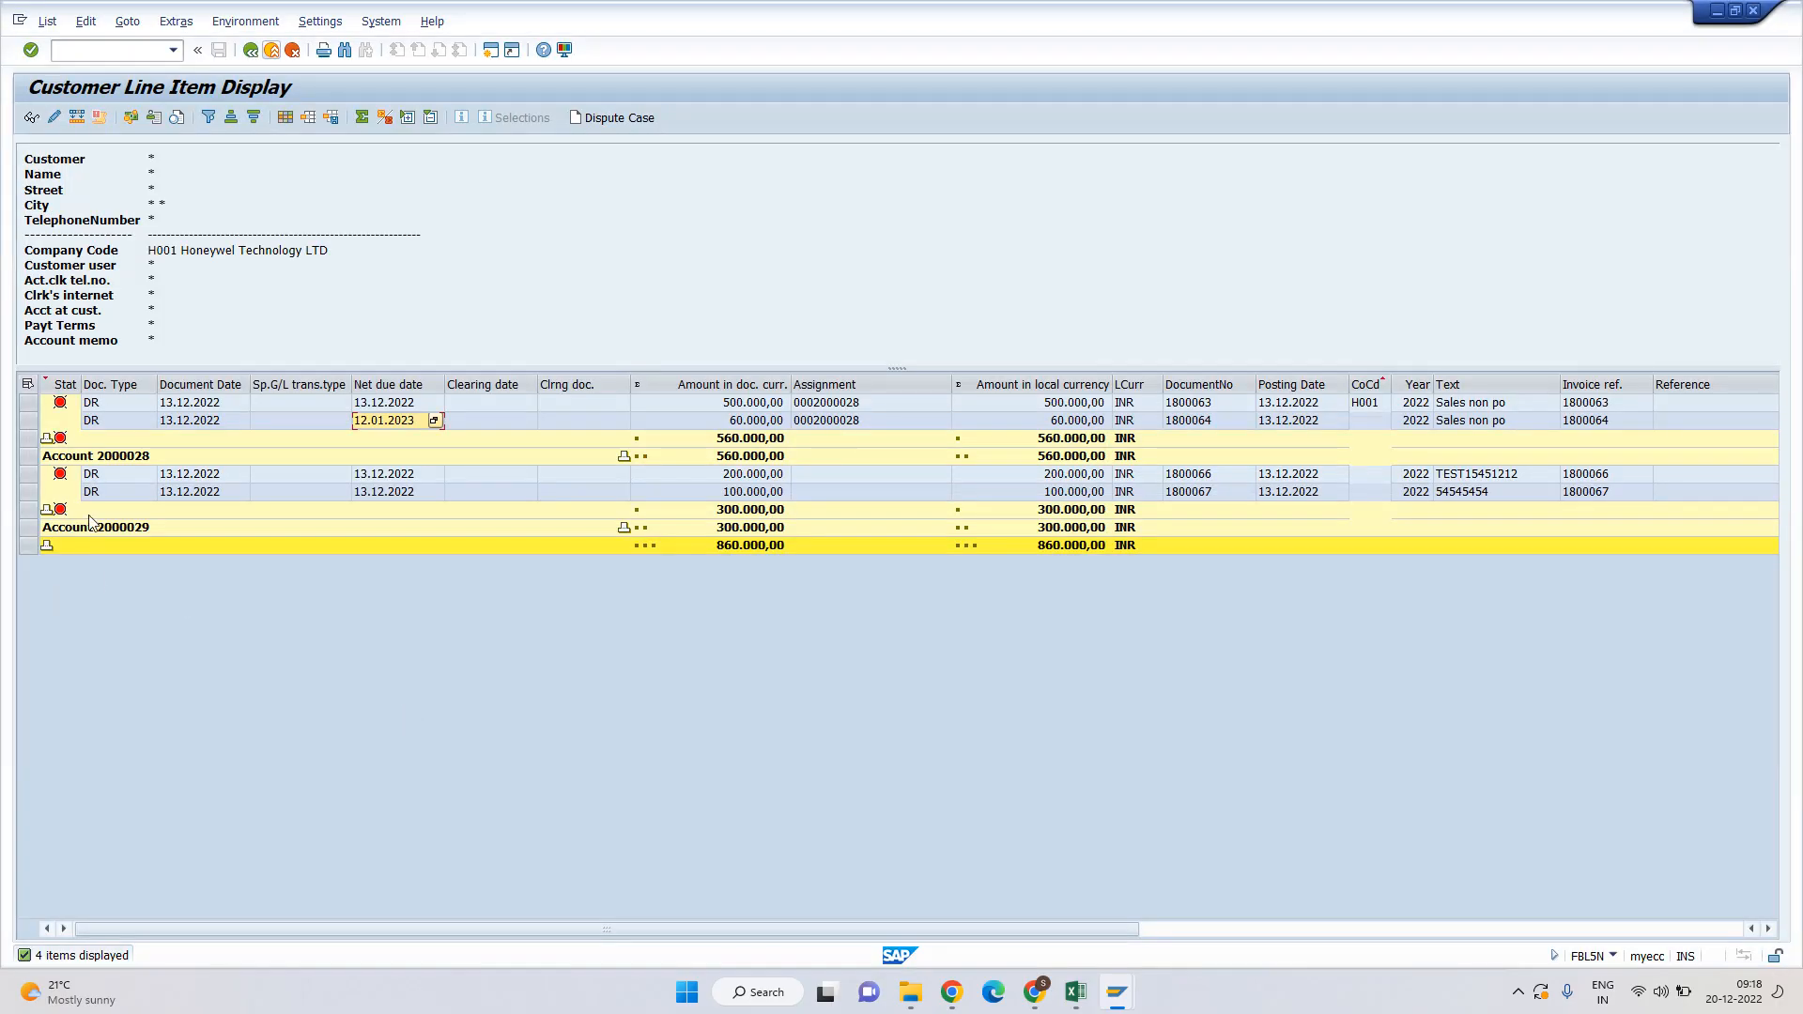
click(105, 532)
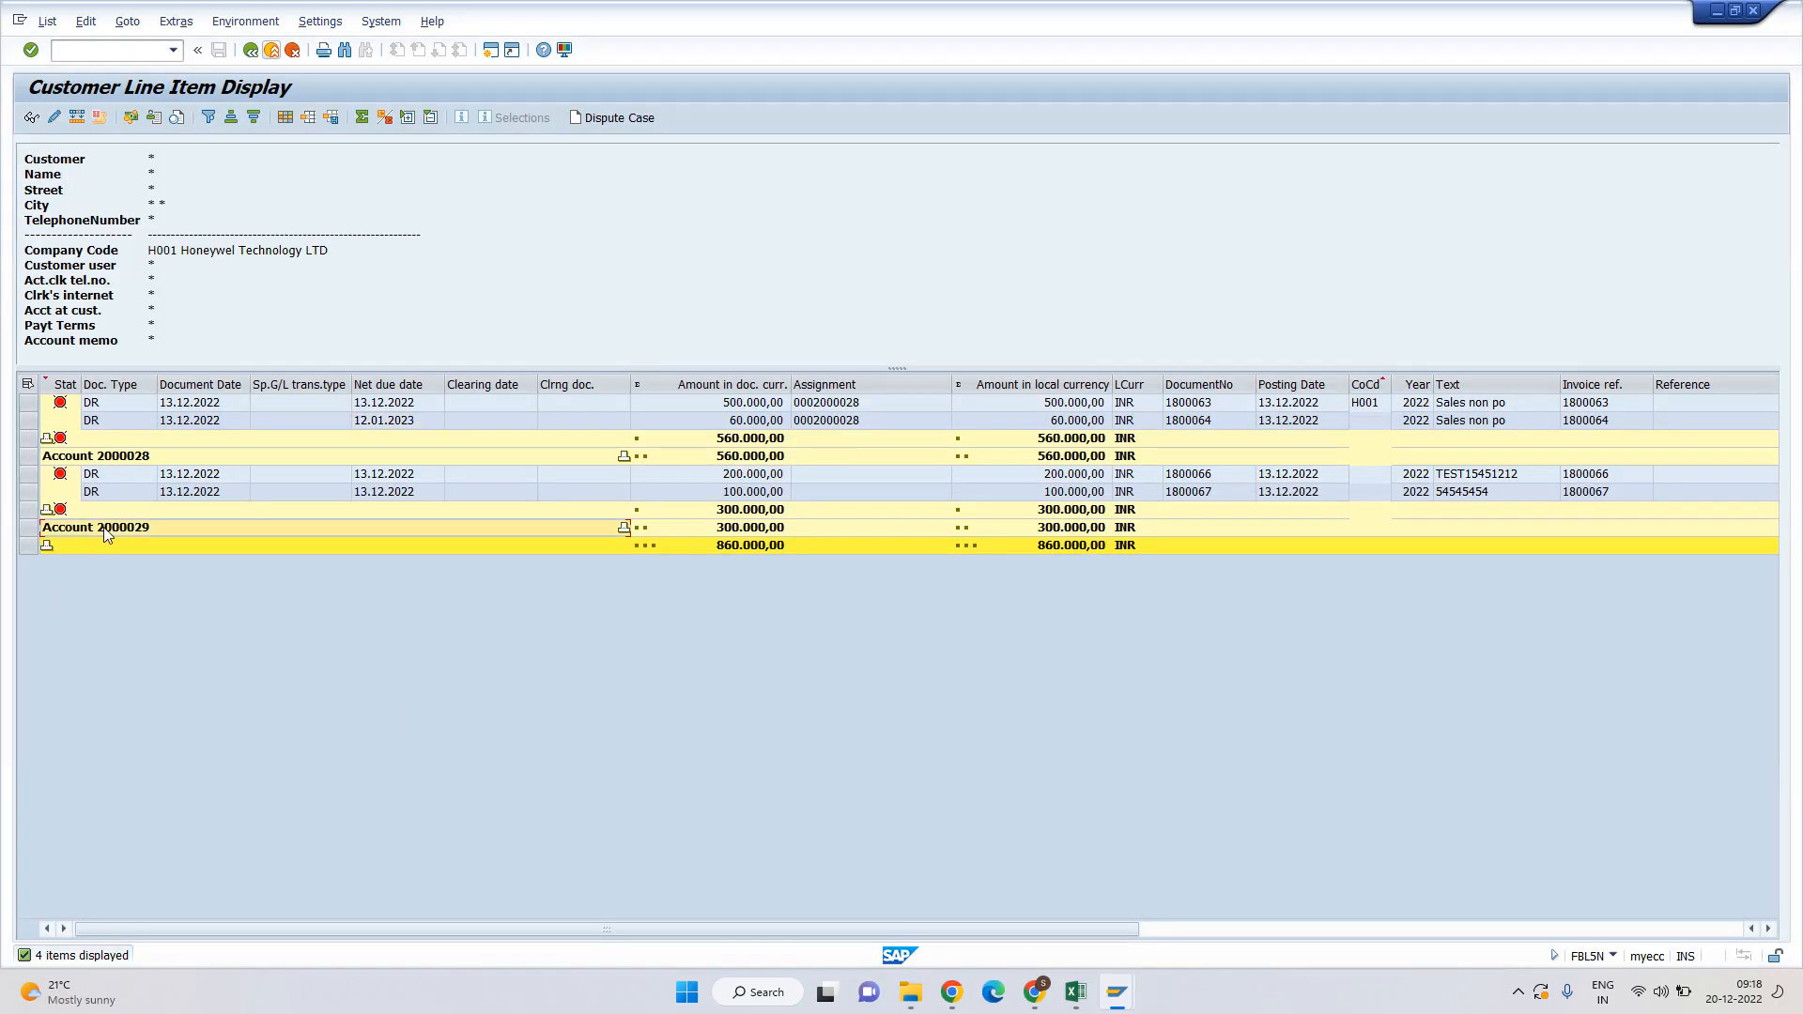
click(1208, 477)
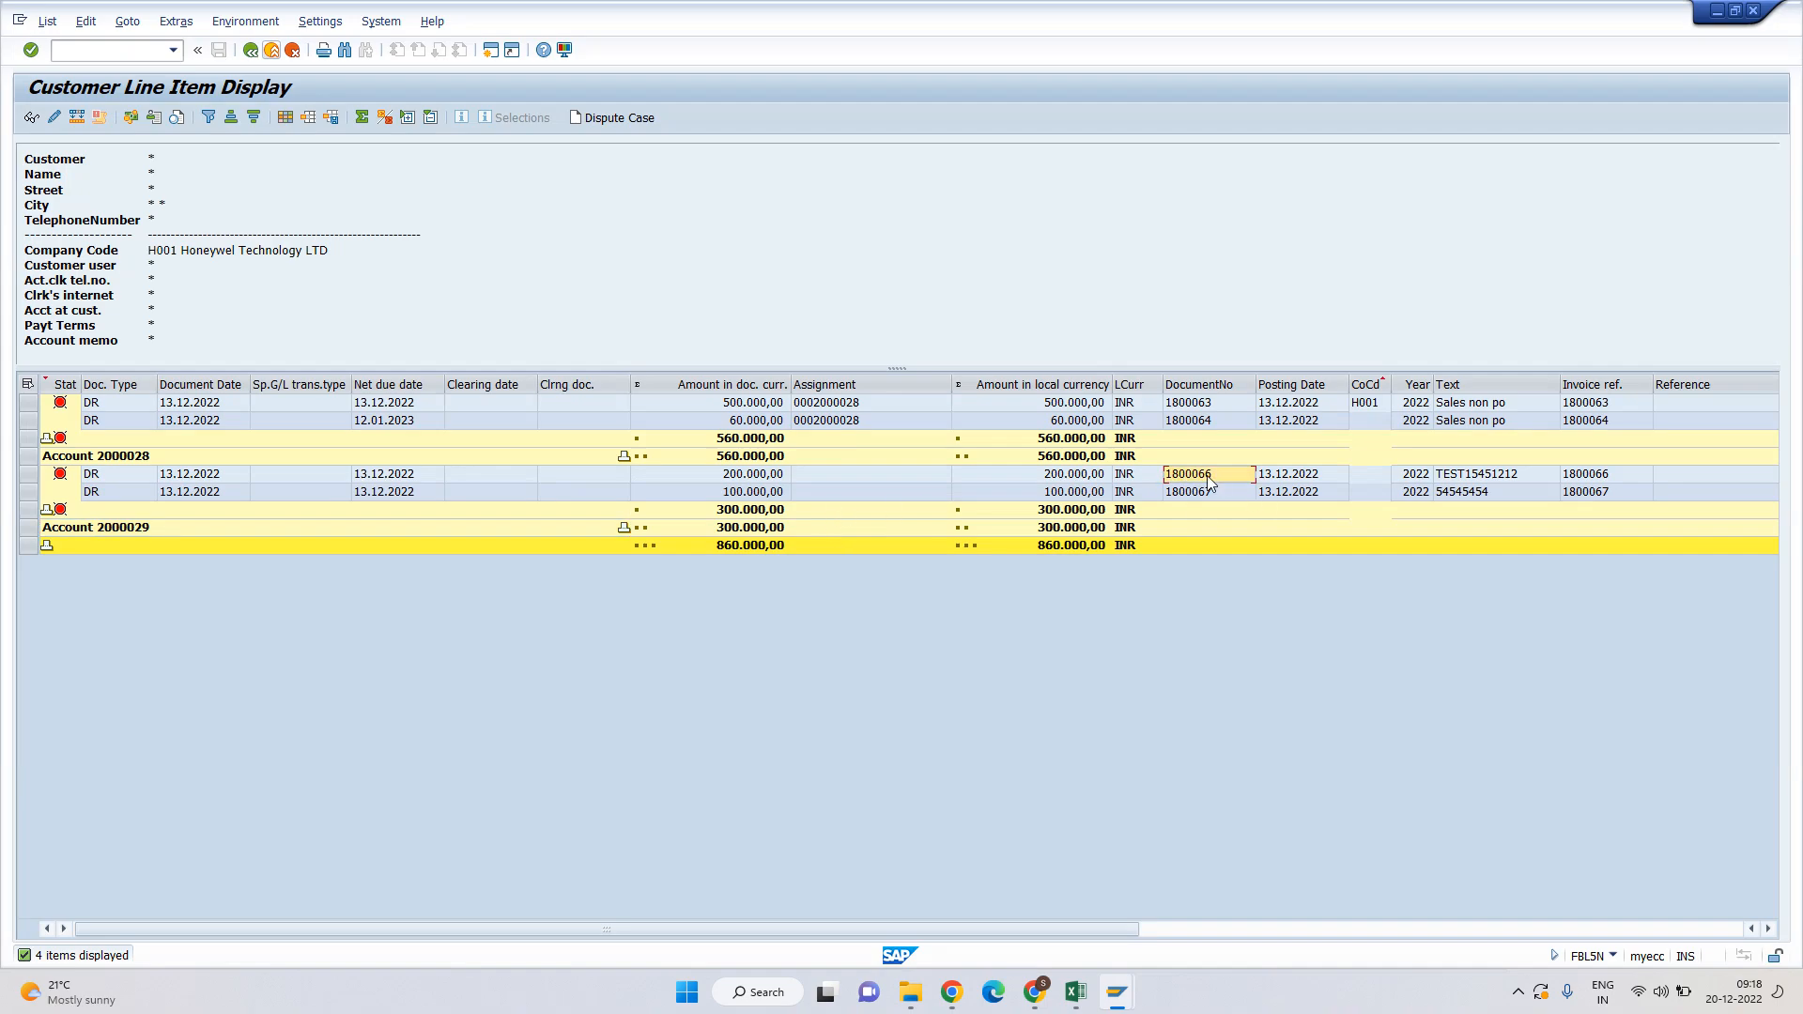
double_click(740, 481)
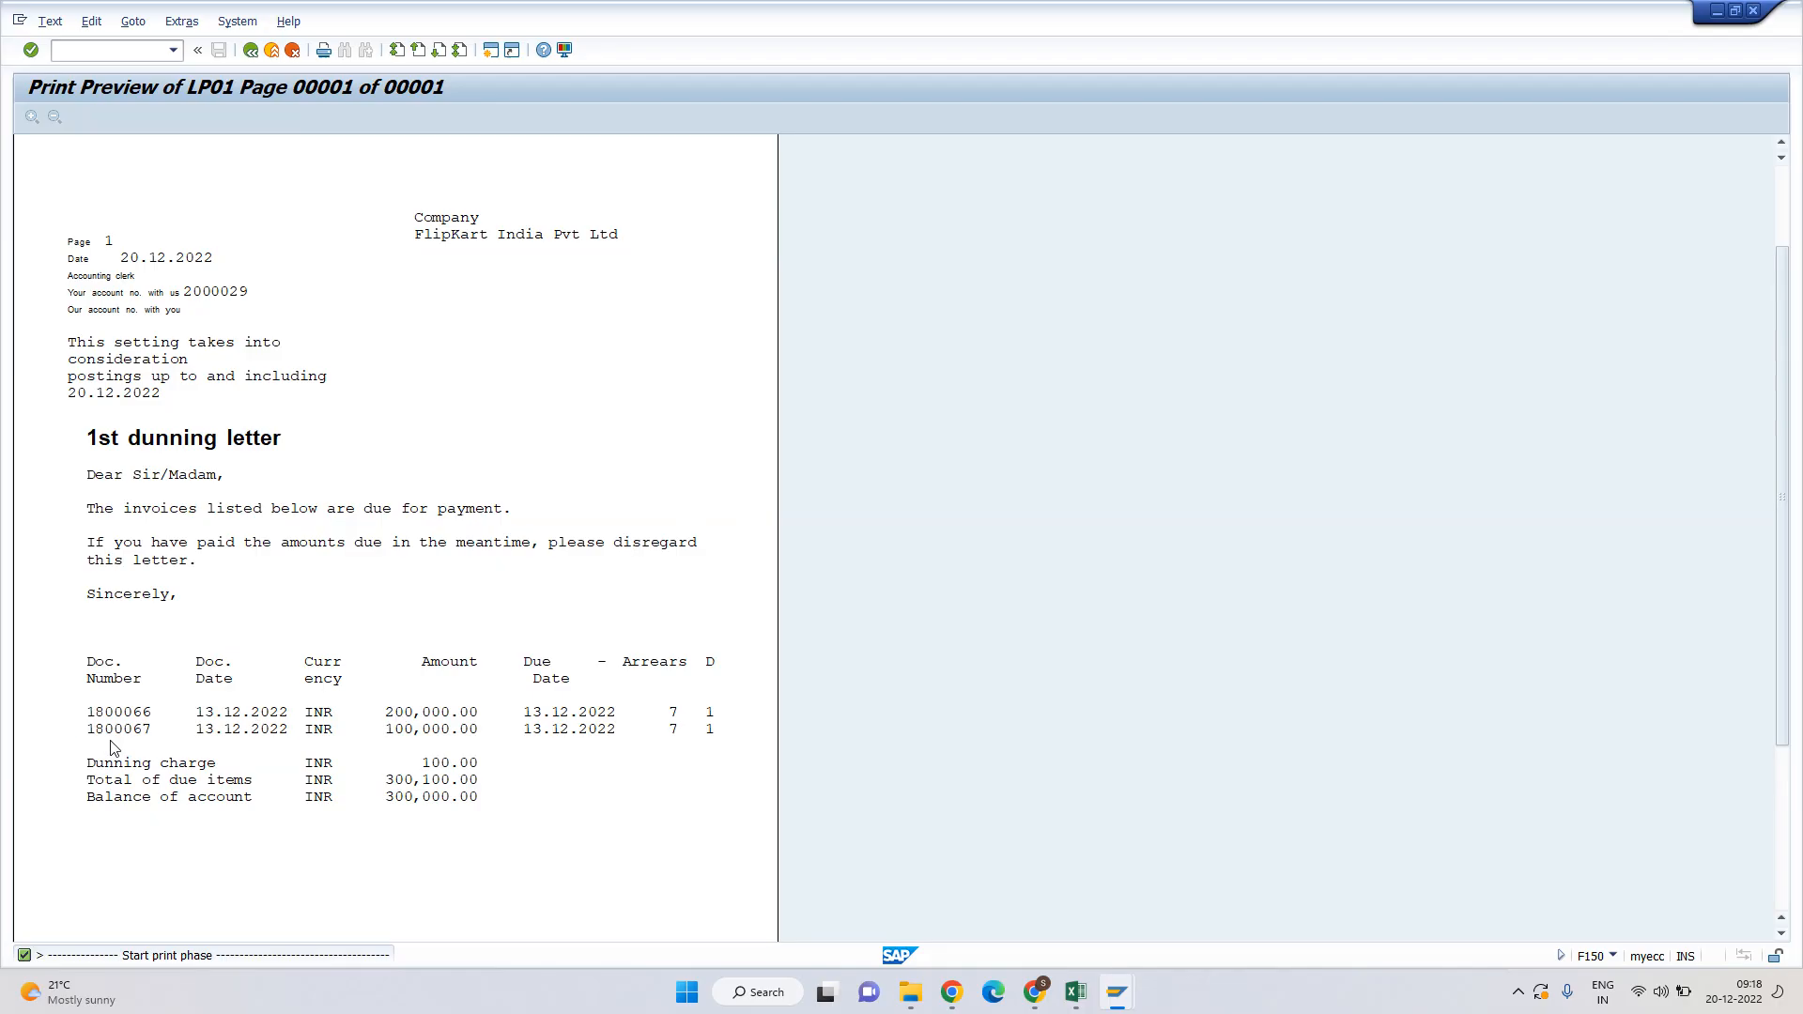
key(F3)
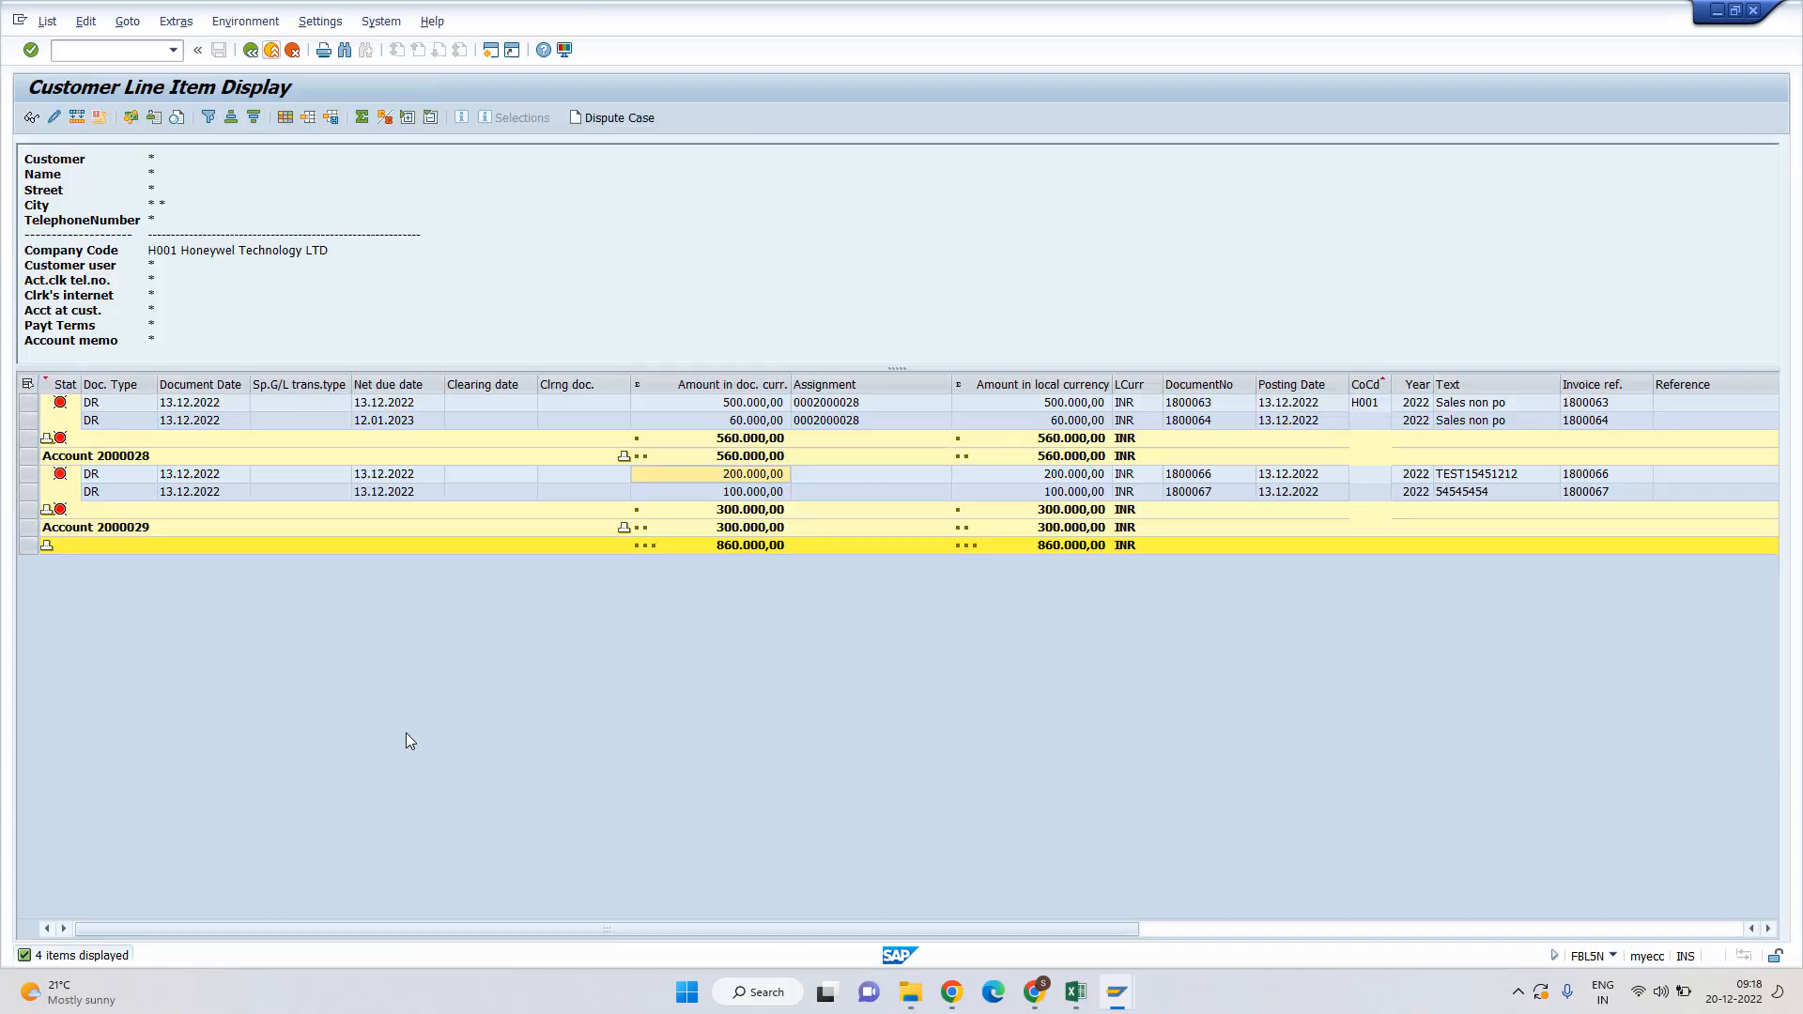
Check document 1800067's 100.000,00 amount, then close the letter preview.
click(1185, 493)
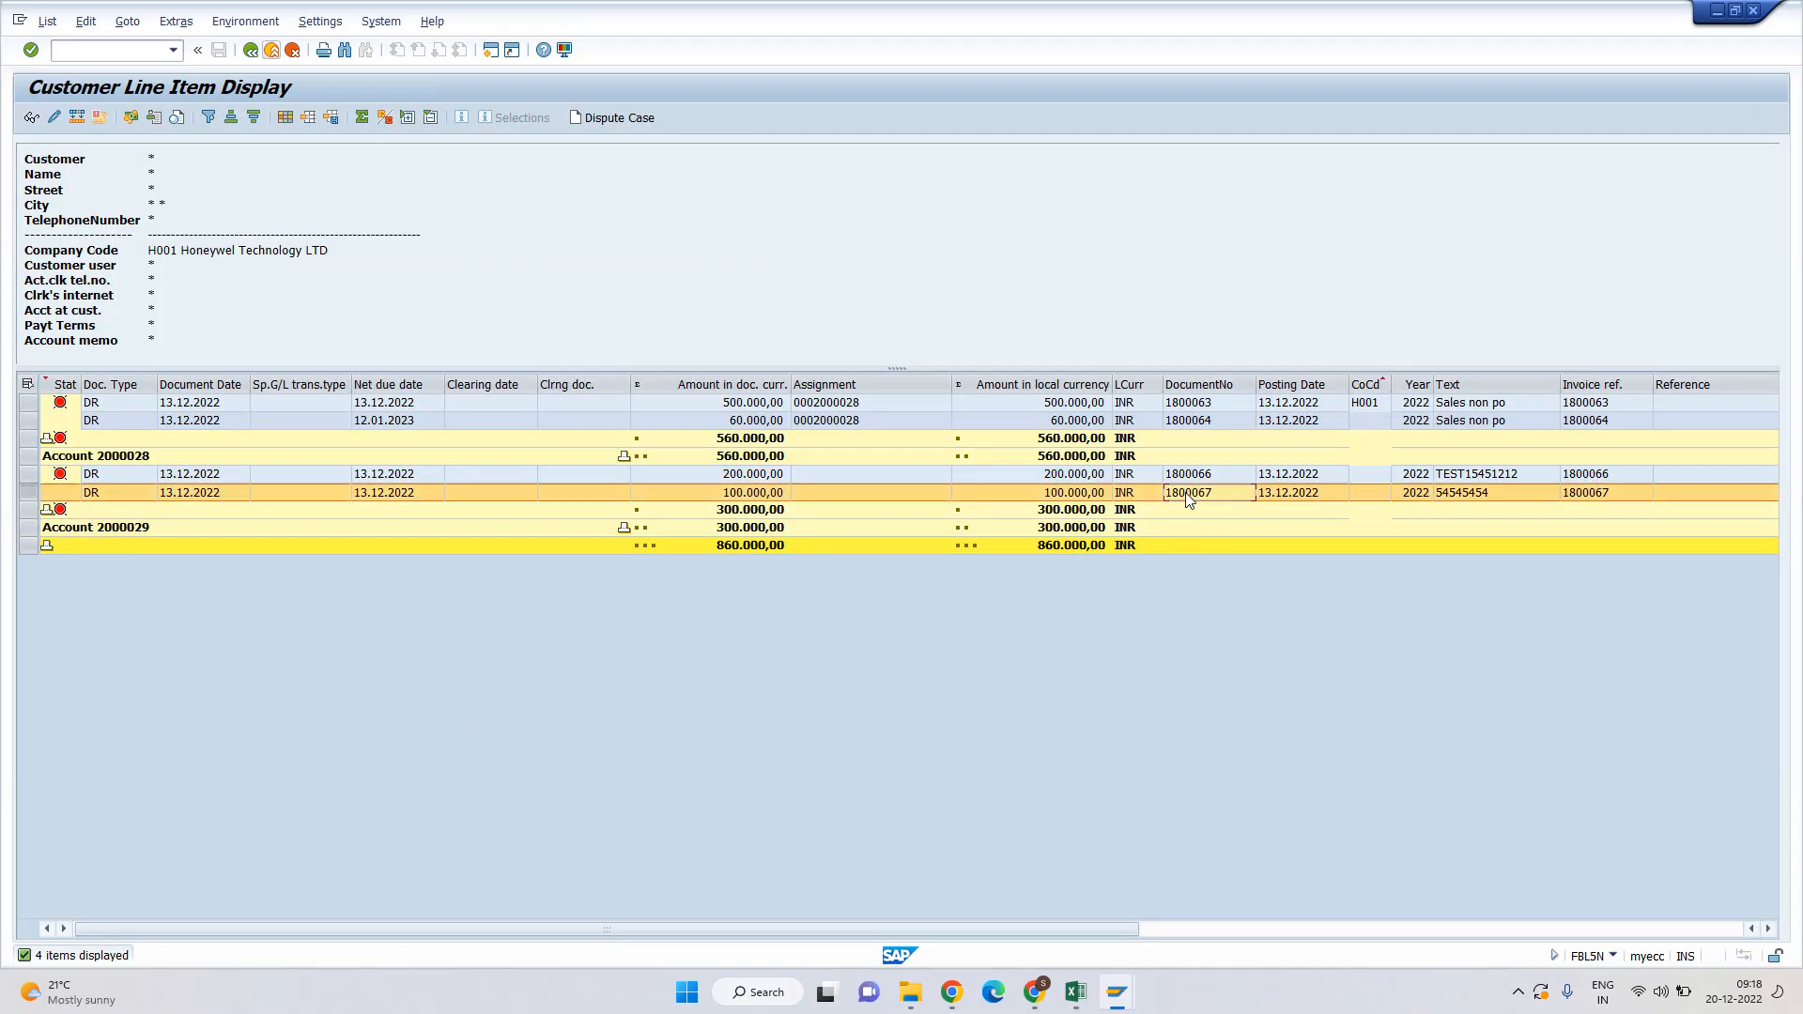
click(1064, 494)
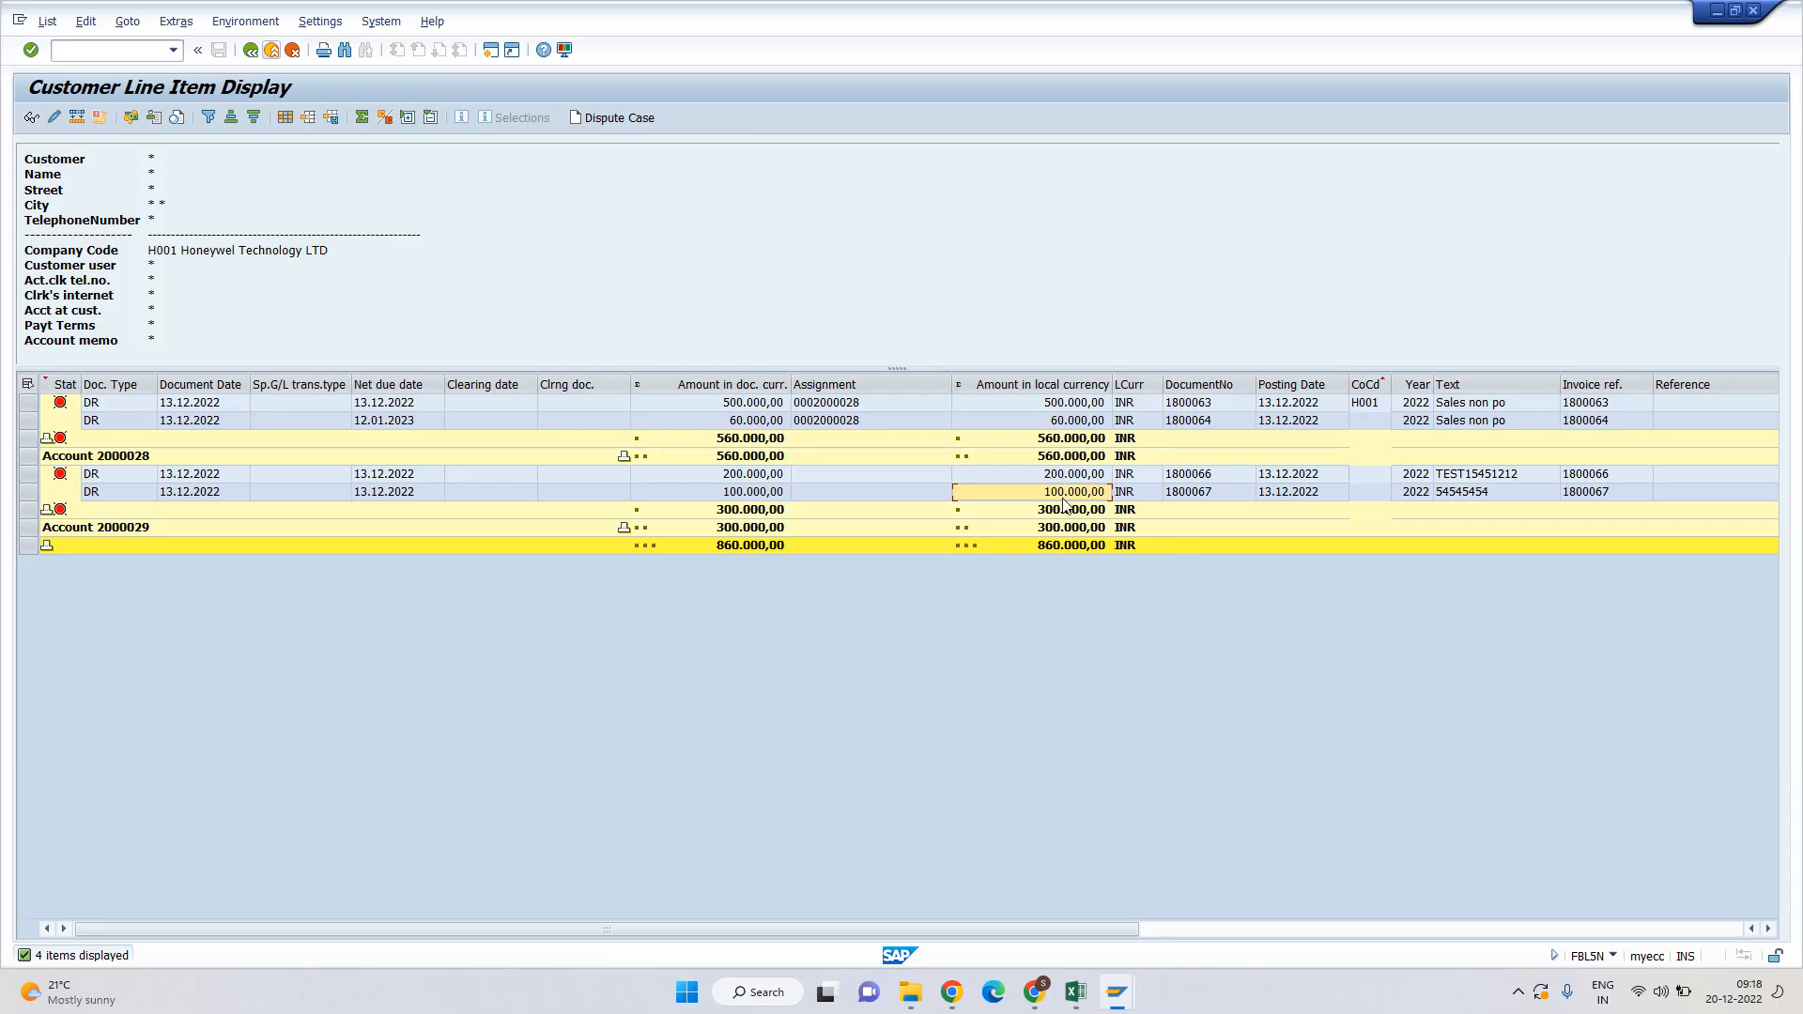
key(alt+Tab)
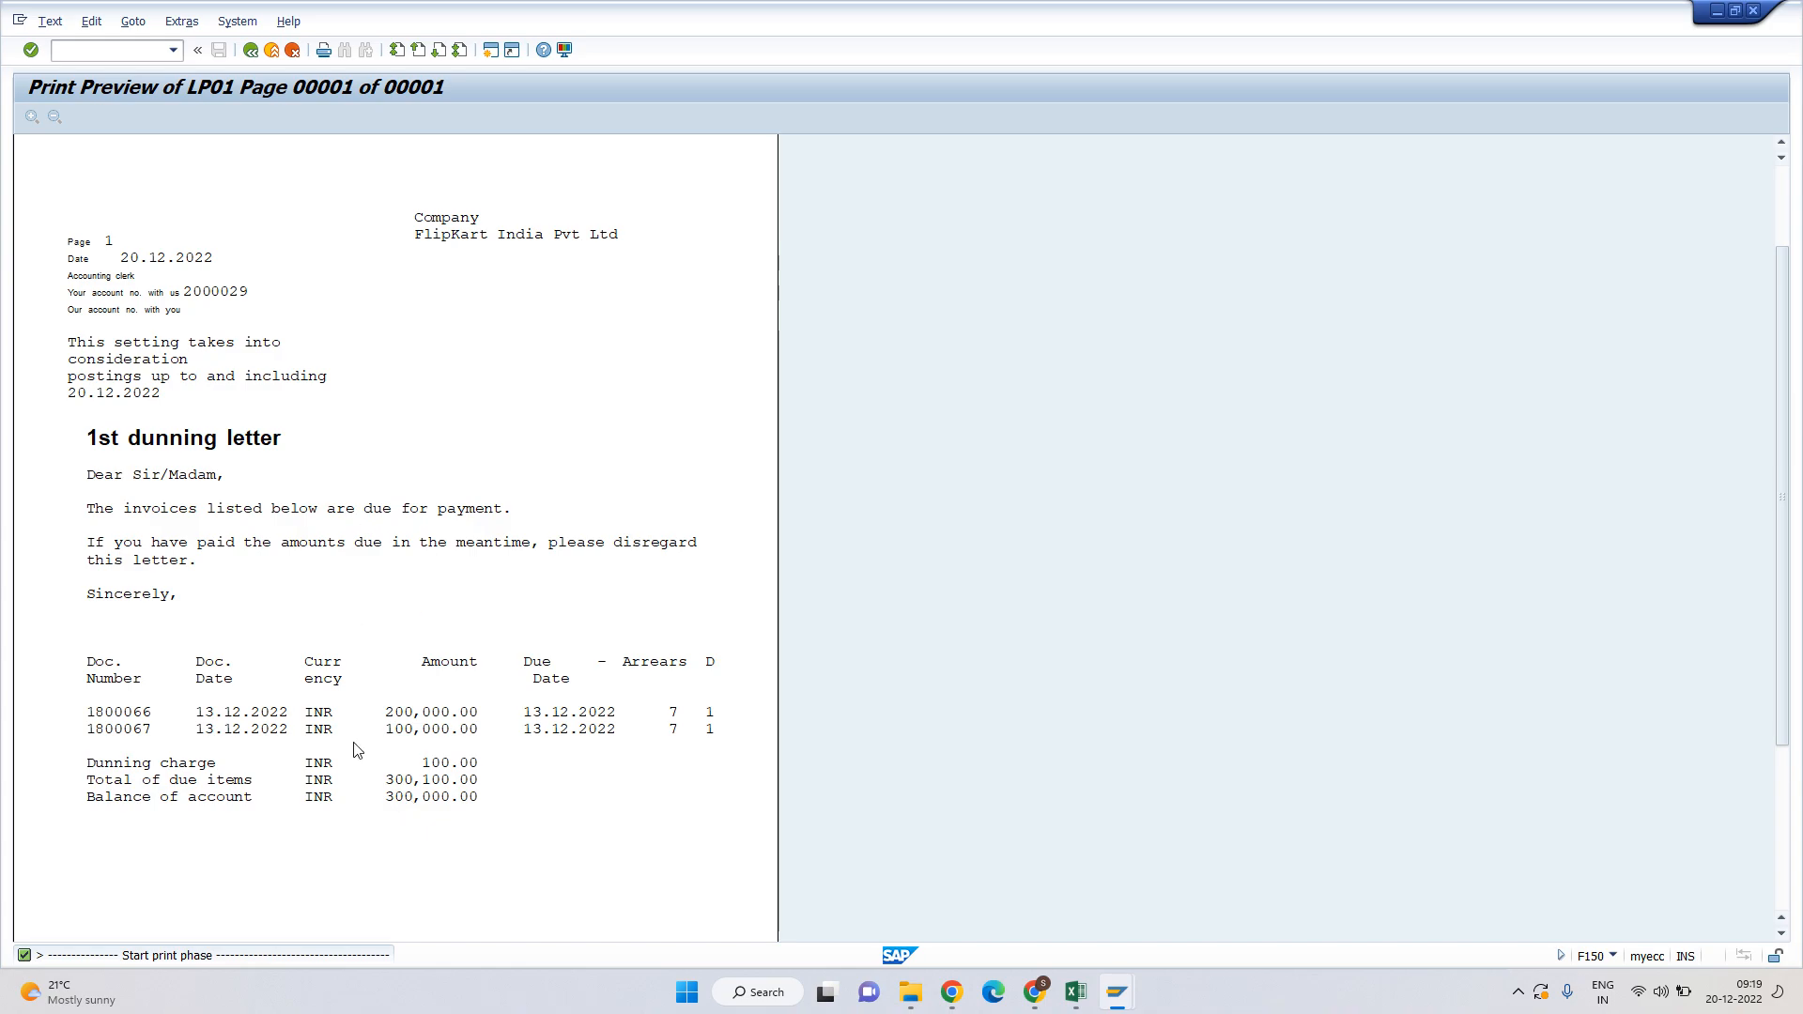
key(F3)
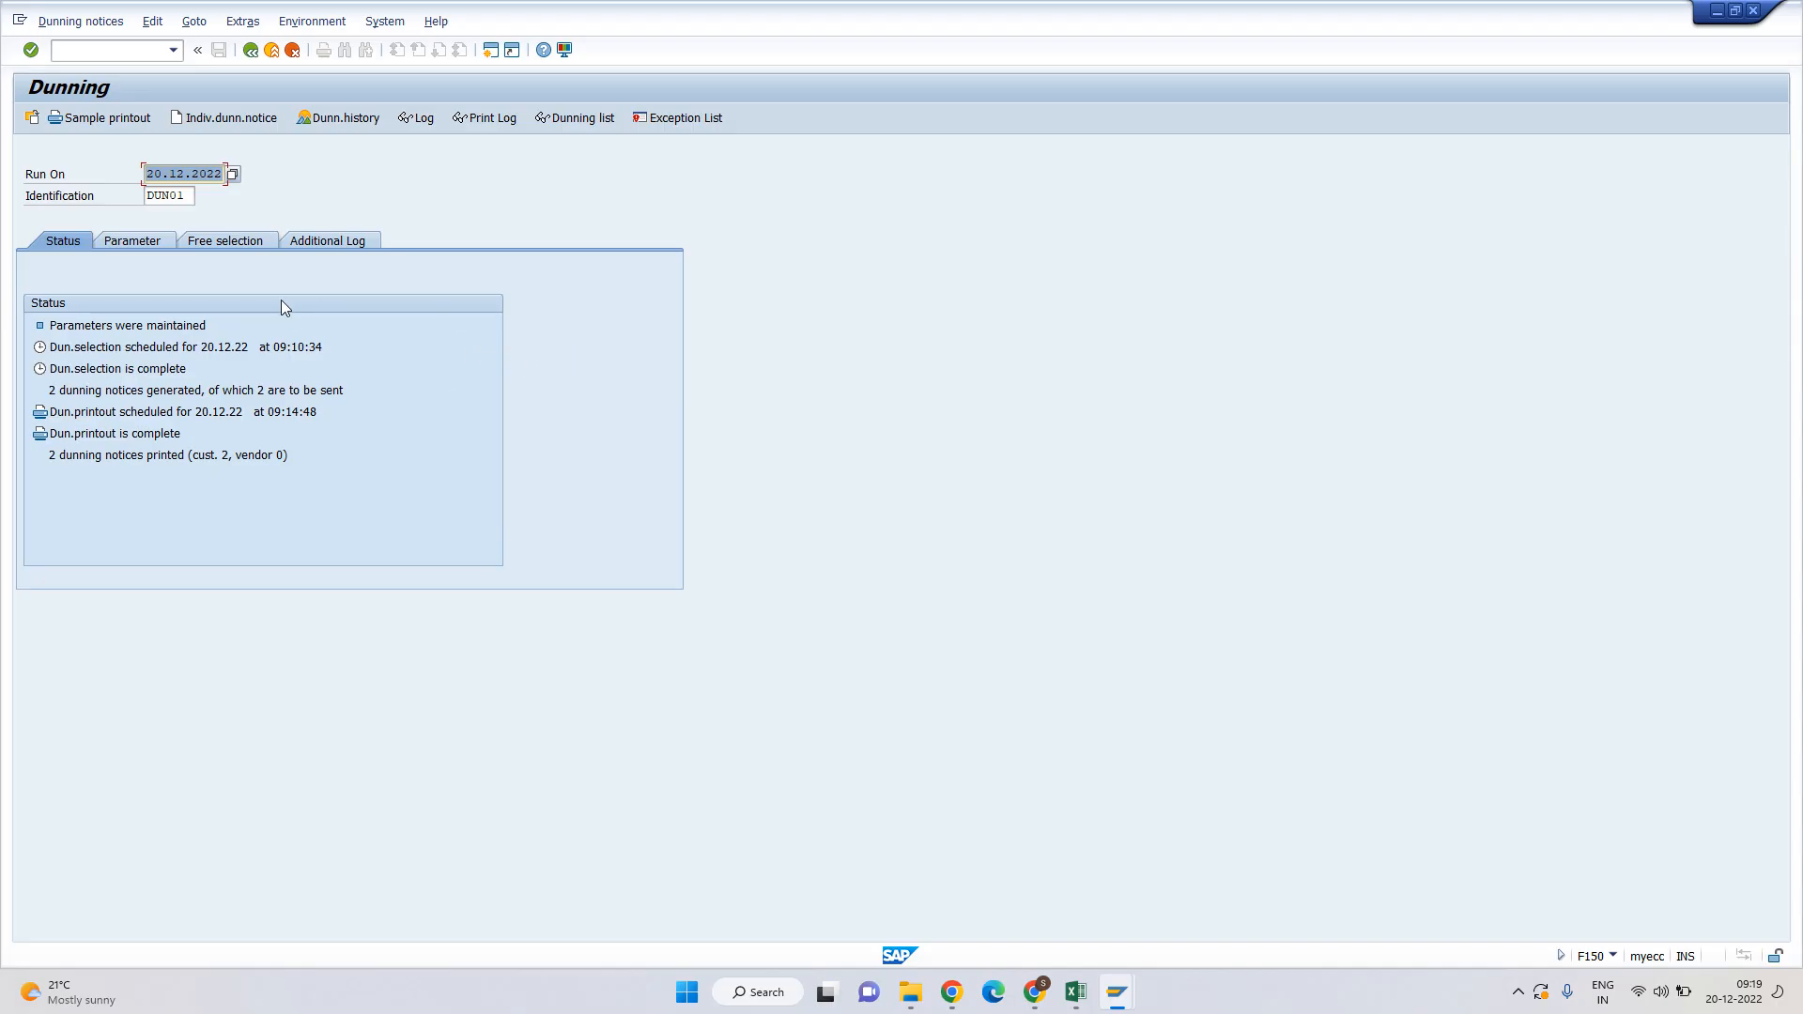
Run the dunning history for account type D, company code H001, customer 2000028.
click(344, 118)
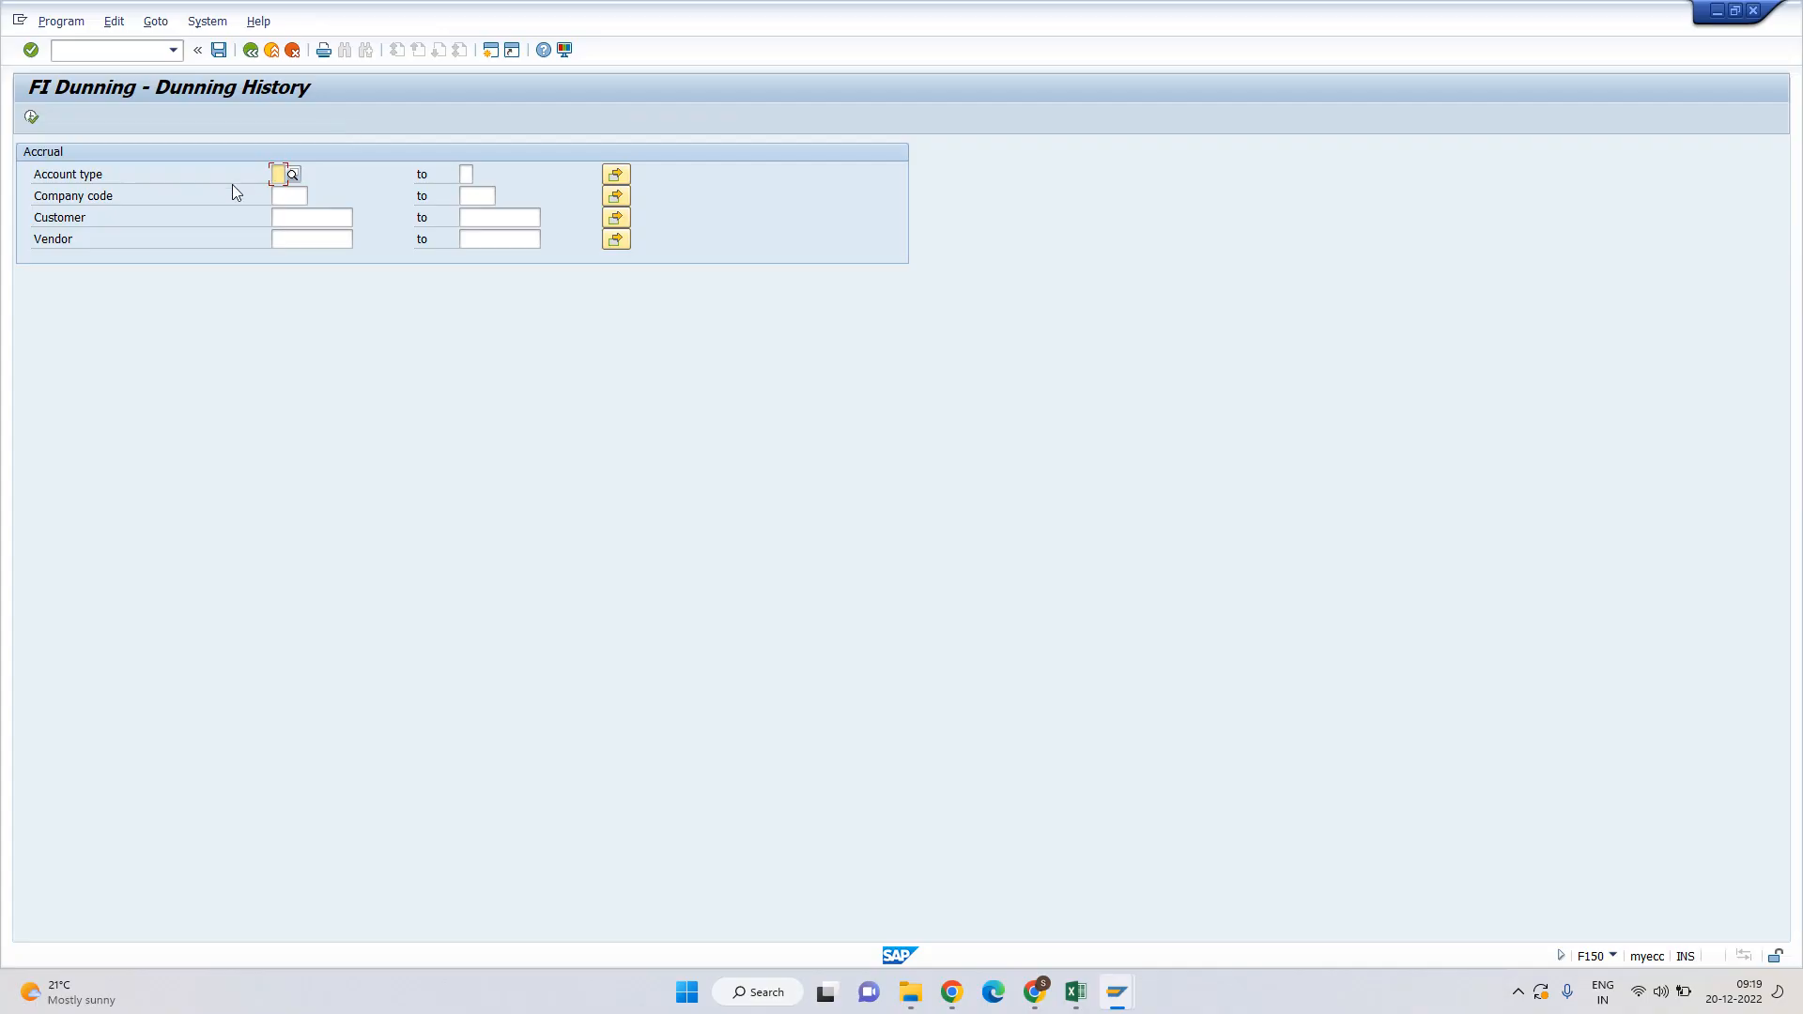
text(D)
click(297, 197)
text(h001)
double_click(297, 197)
click(294, 214)
text(2000028)
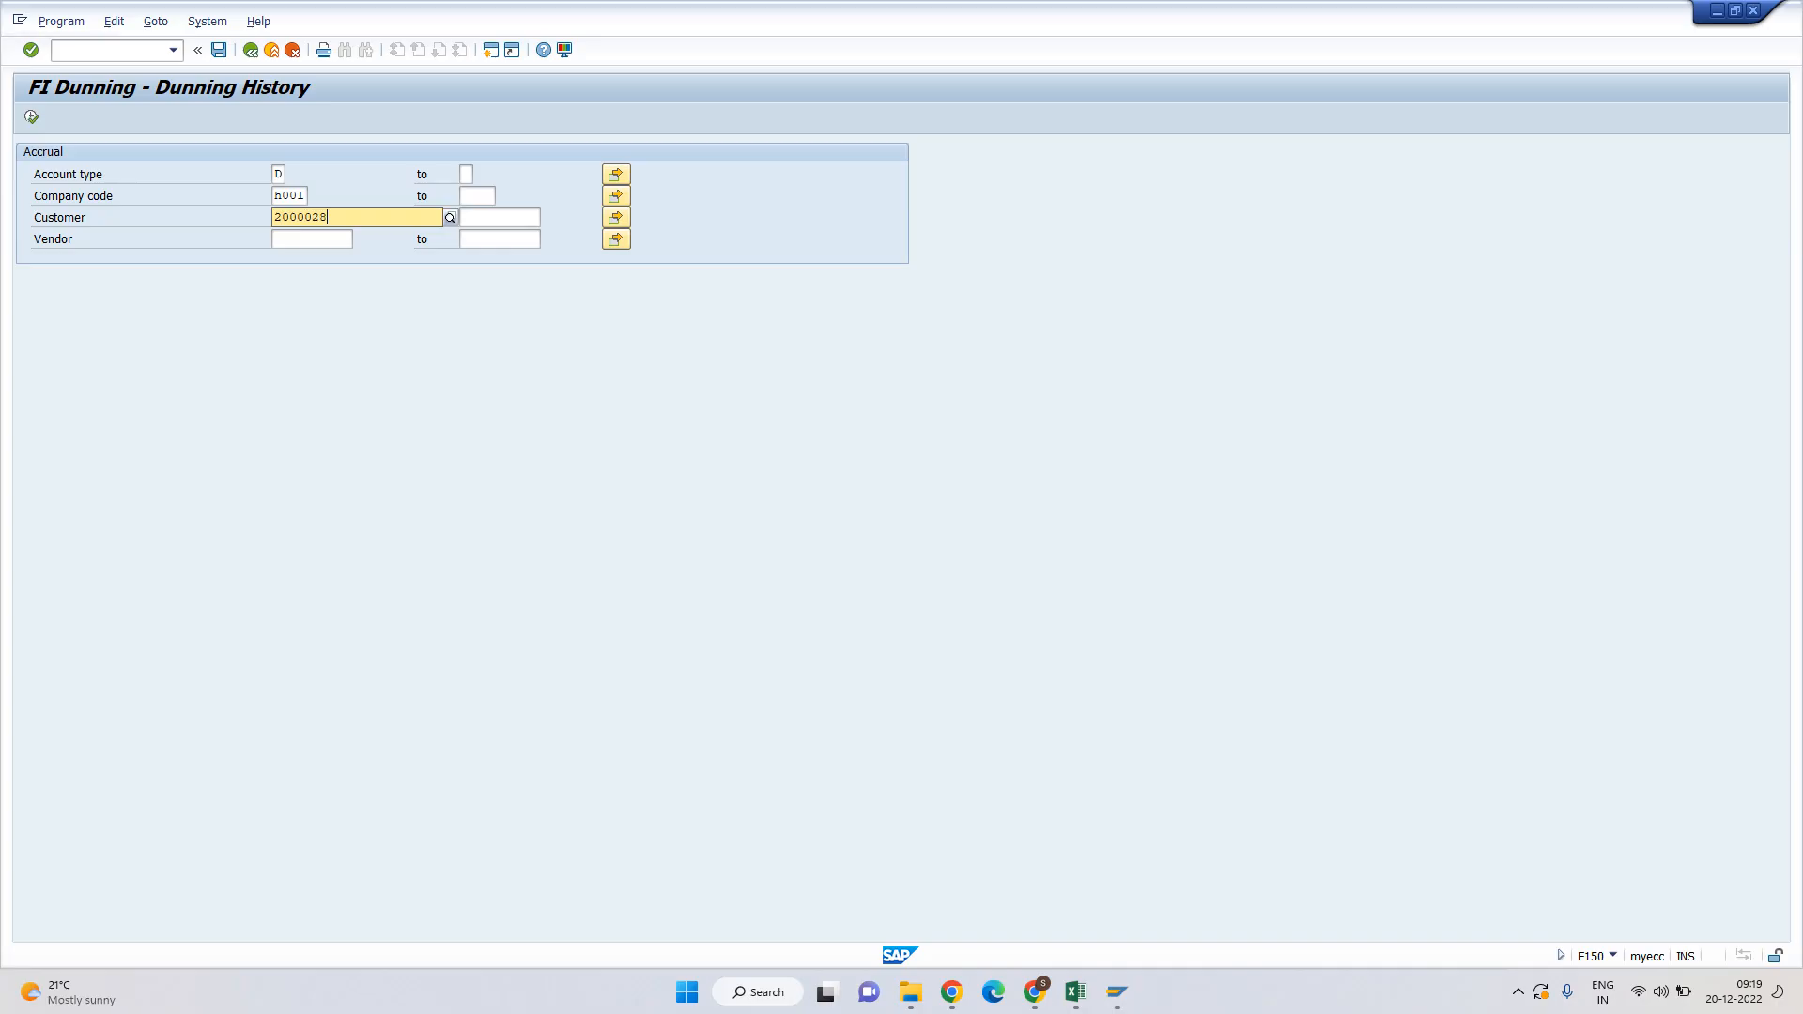
key(Return)
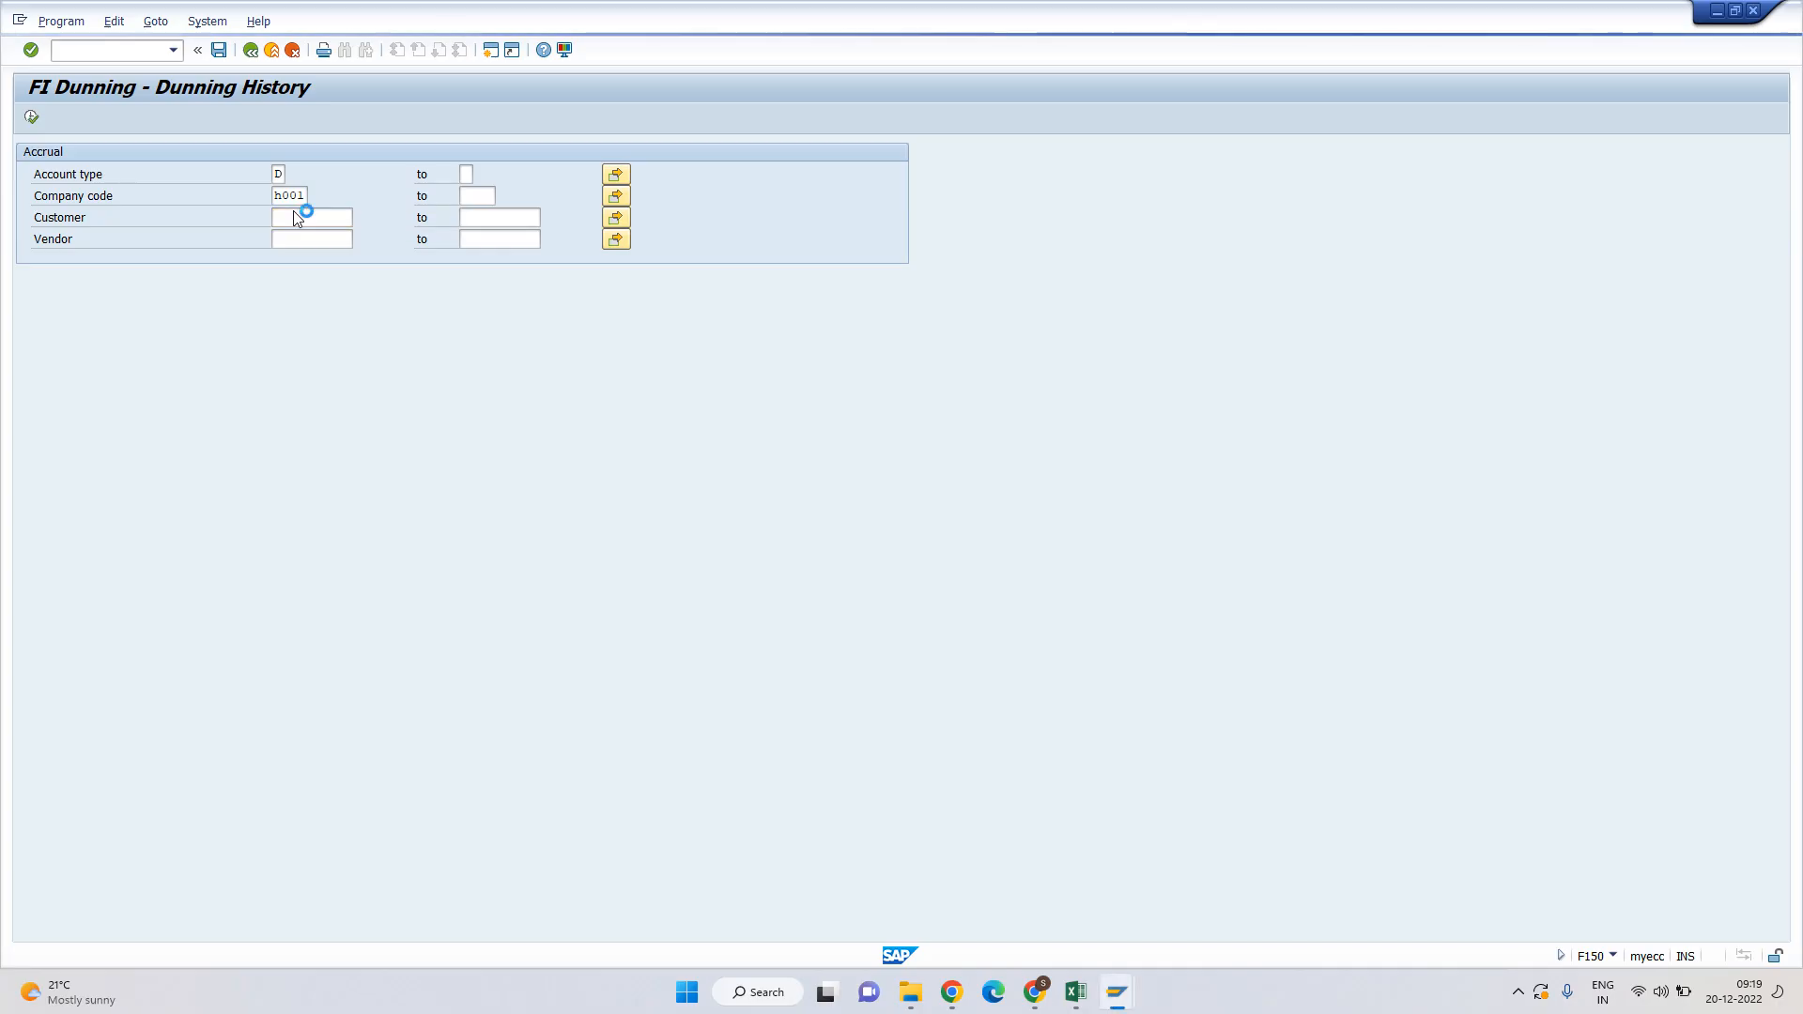
click(32, 119)
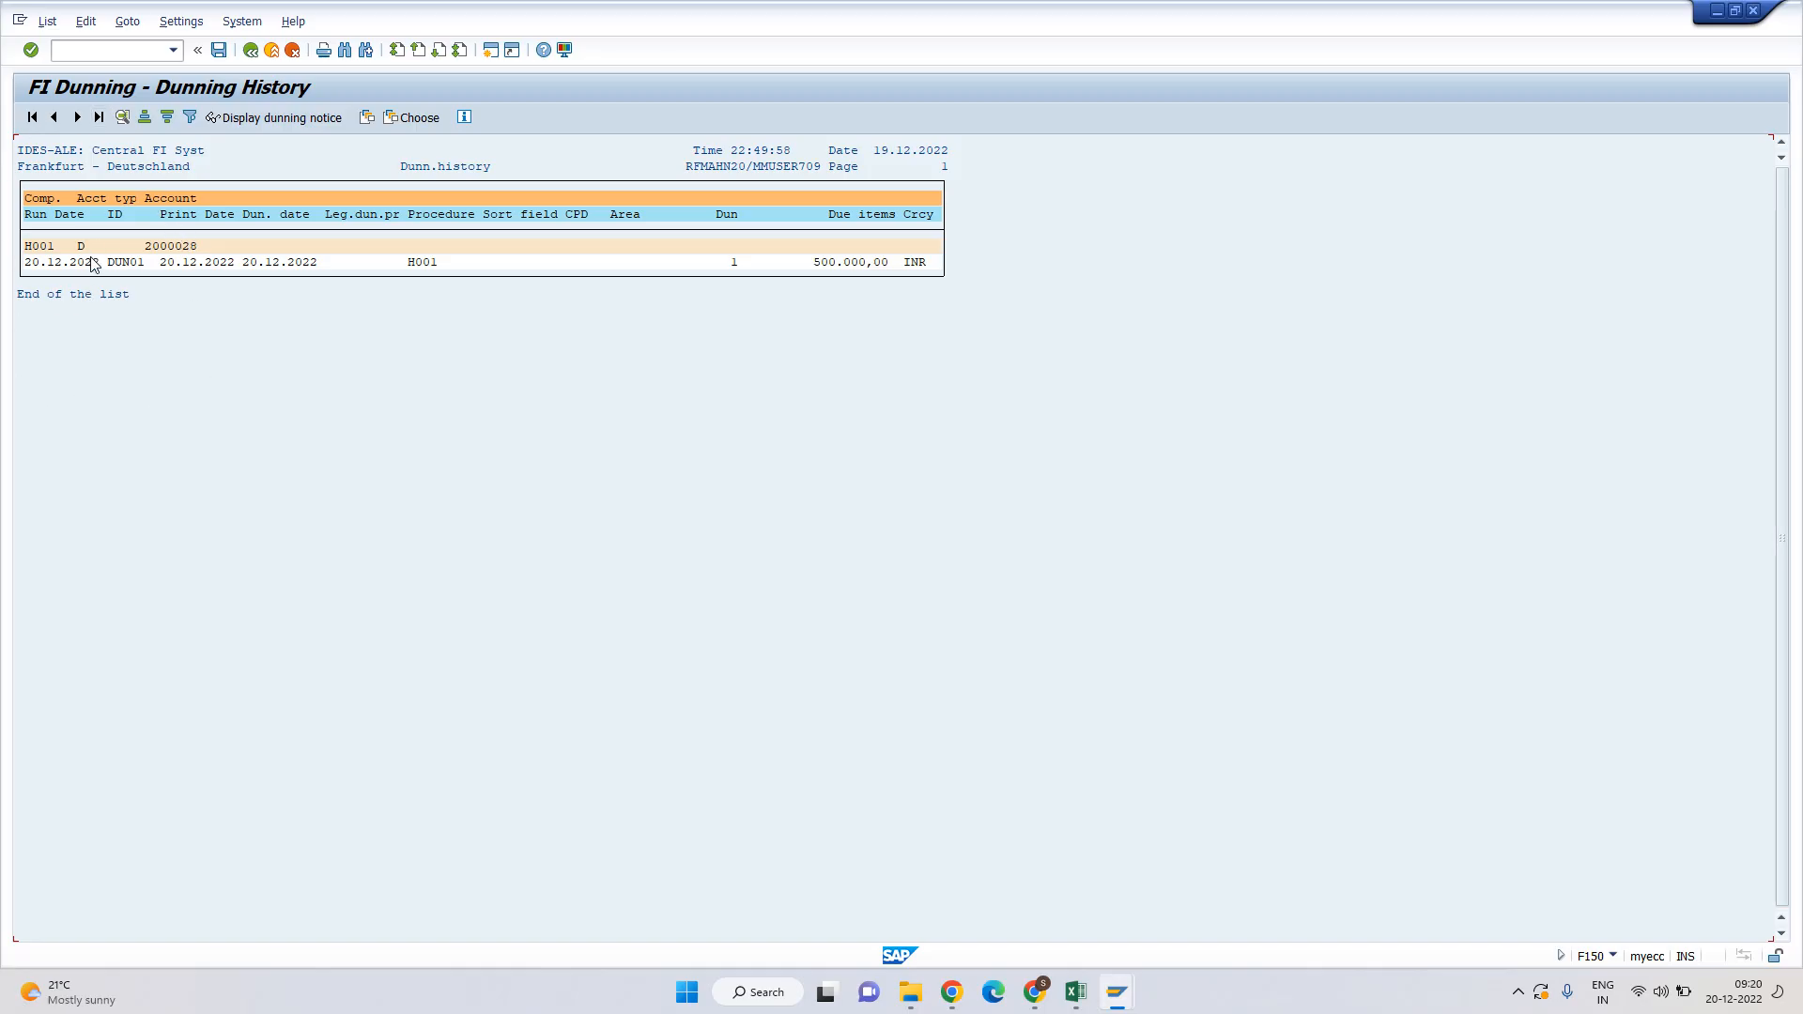
Check the DUN01 entry's level 1, 500.000,00 due amount and 20.12.2022 run date.
click(735, 263)
drag(816, 265, 927, 260)
drag(26, 264, 243, 249)
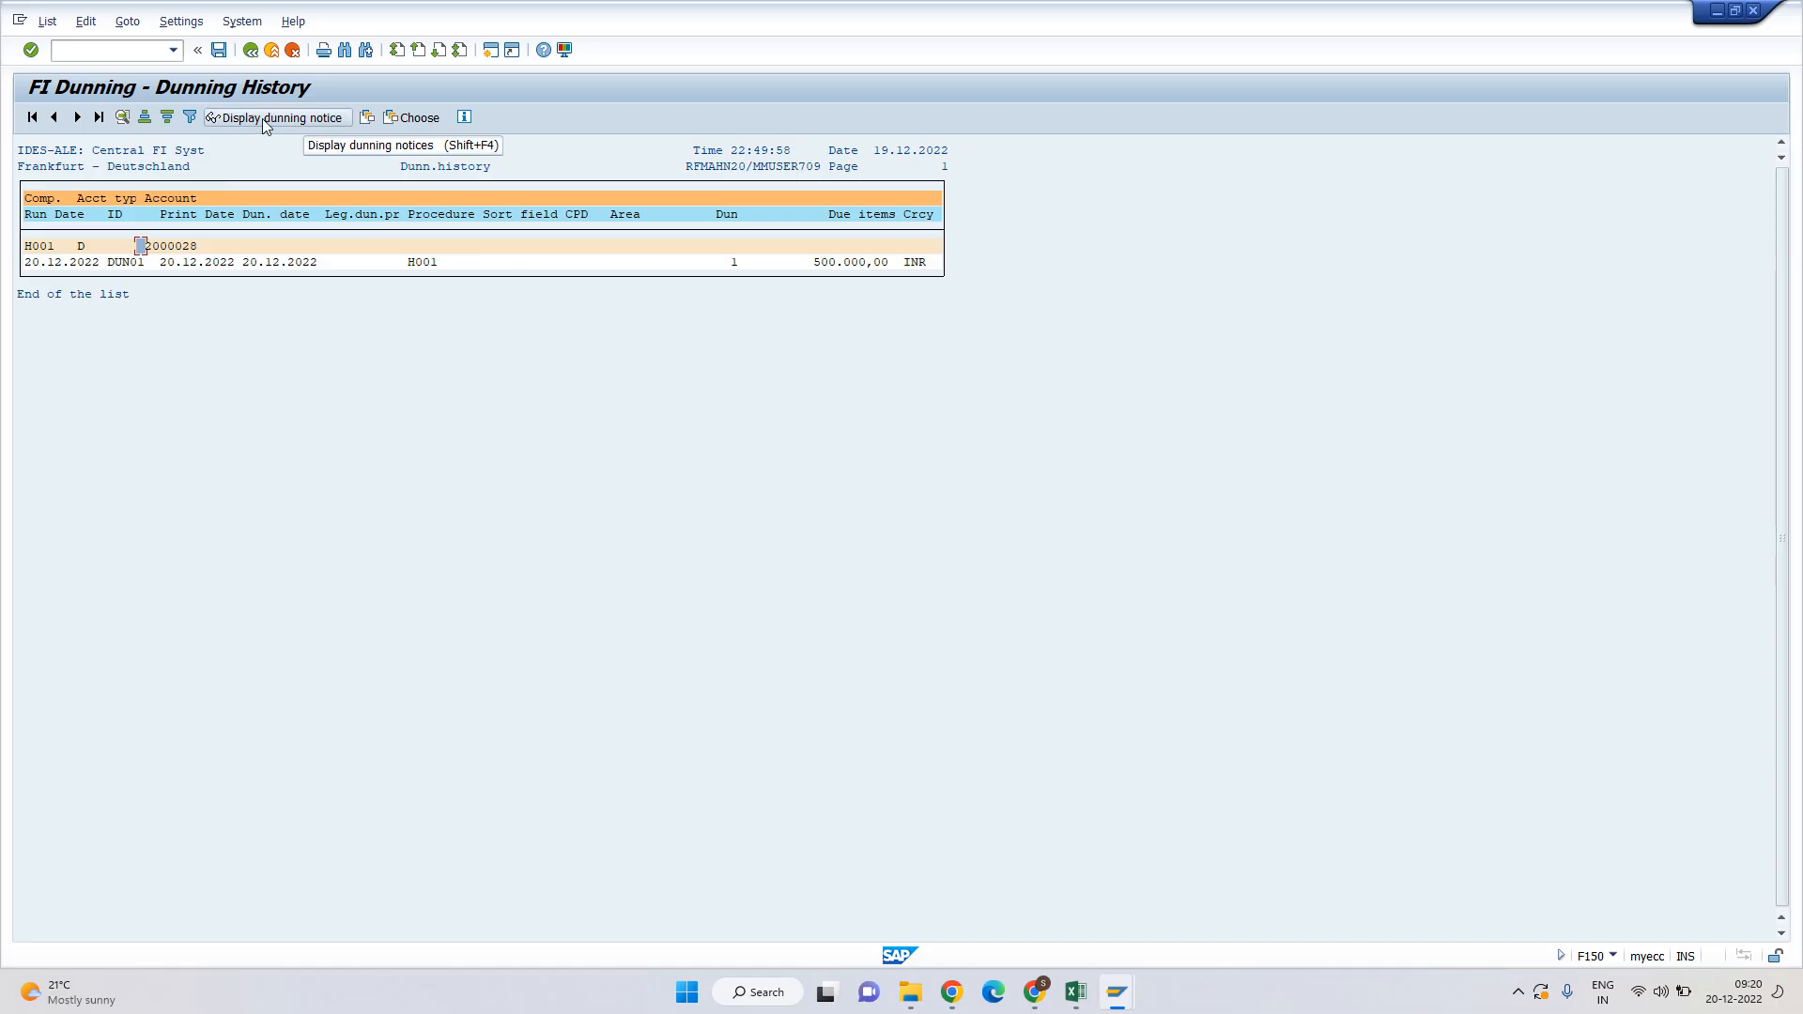
click(94, 262)
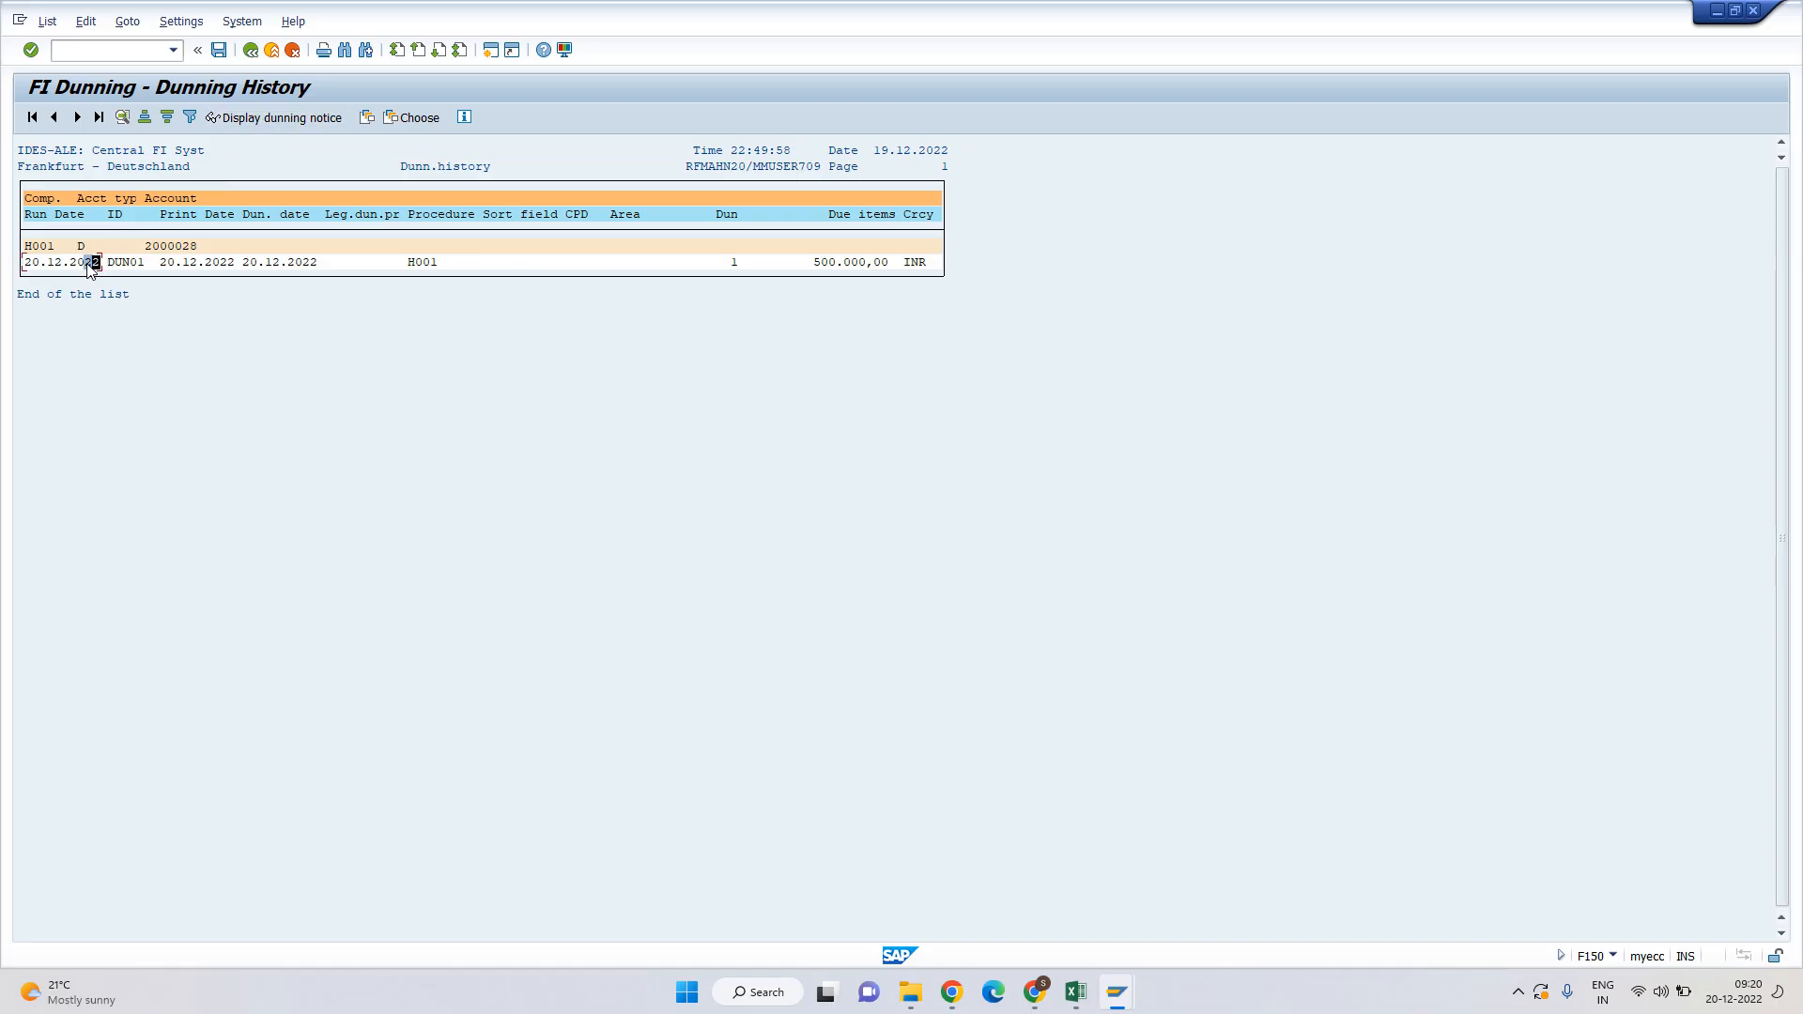
Preview customer 2000028's dunning notice on LP01, then return to the selection screen.
click(265, 118)
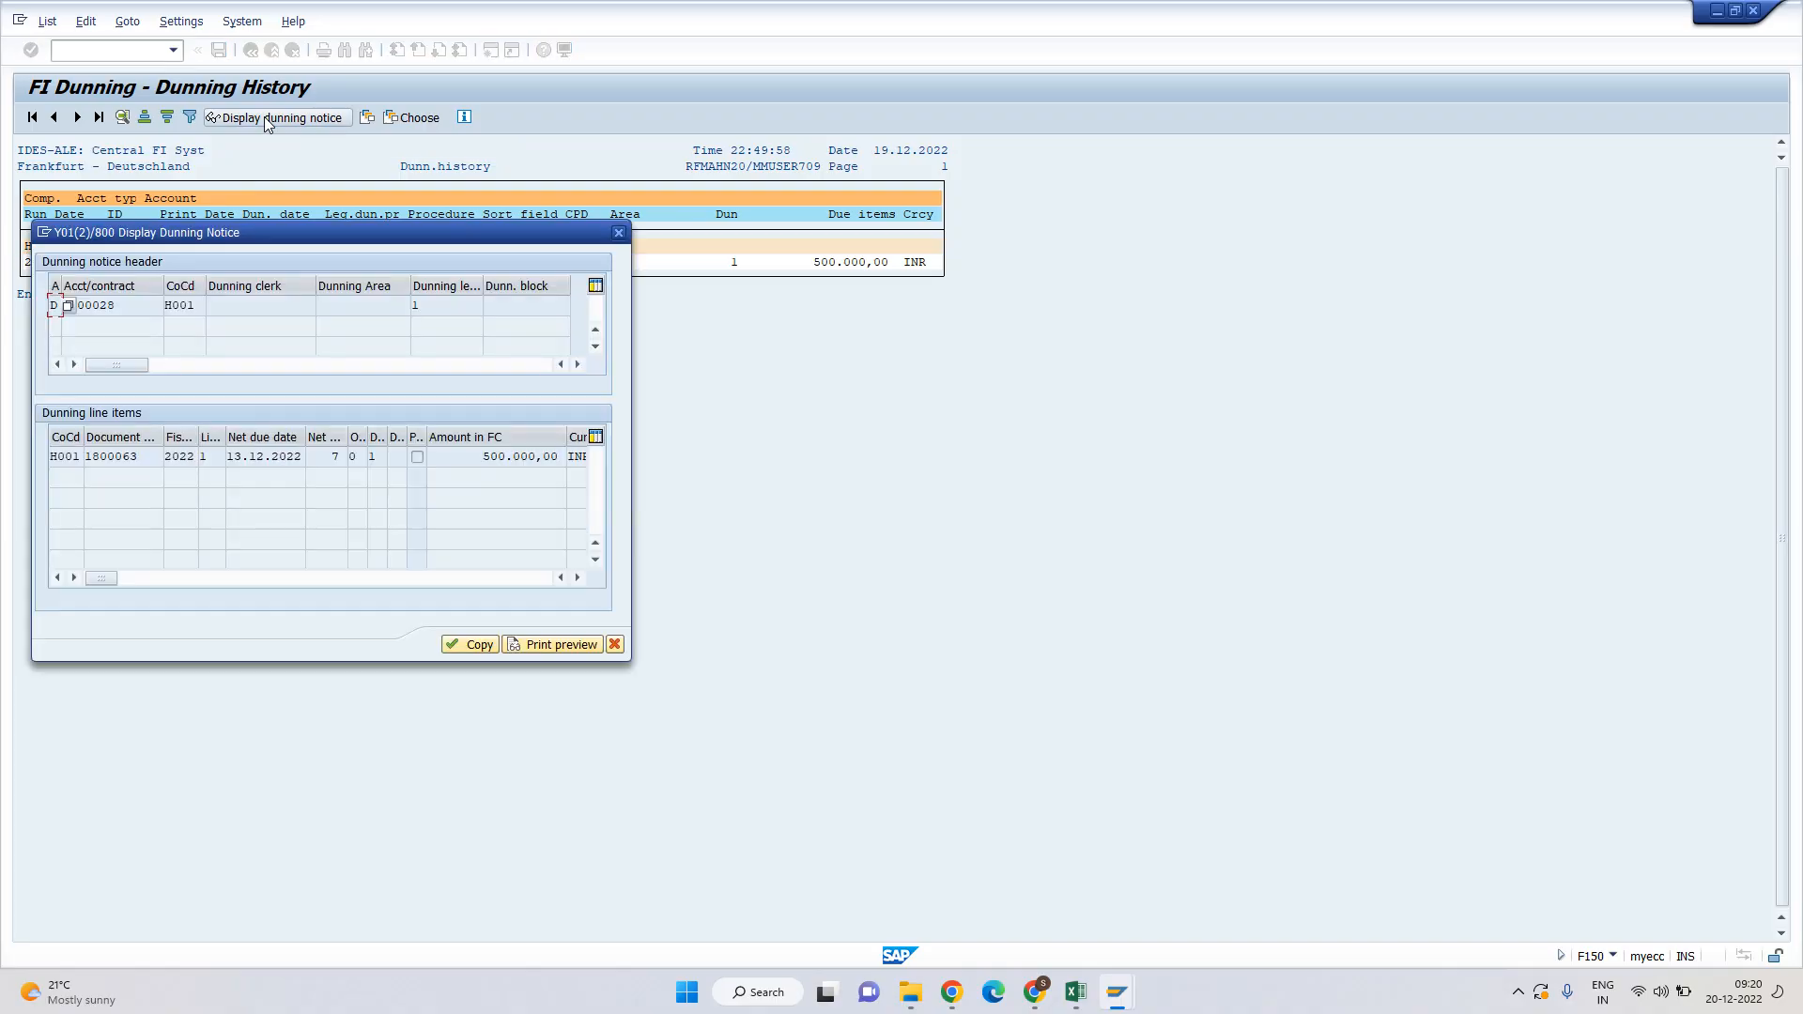
click(537, 645)
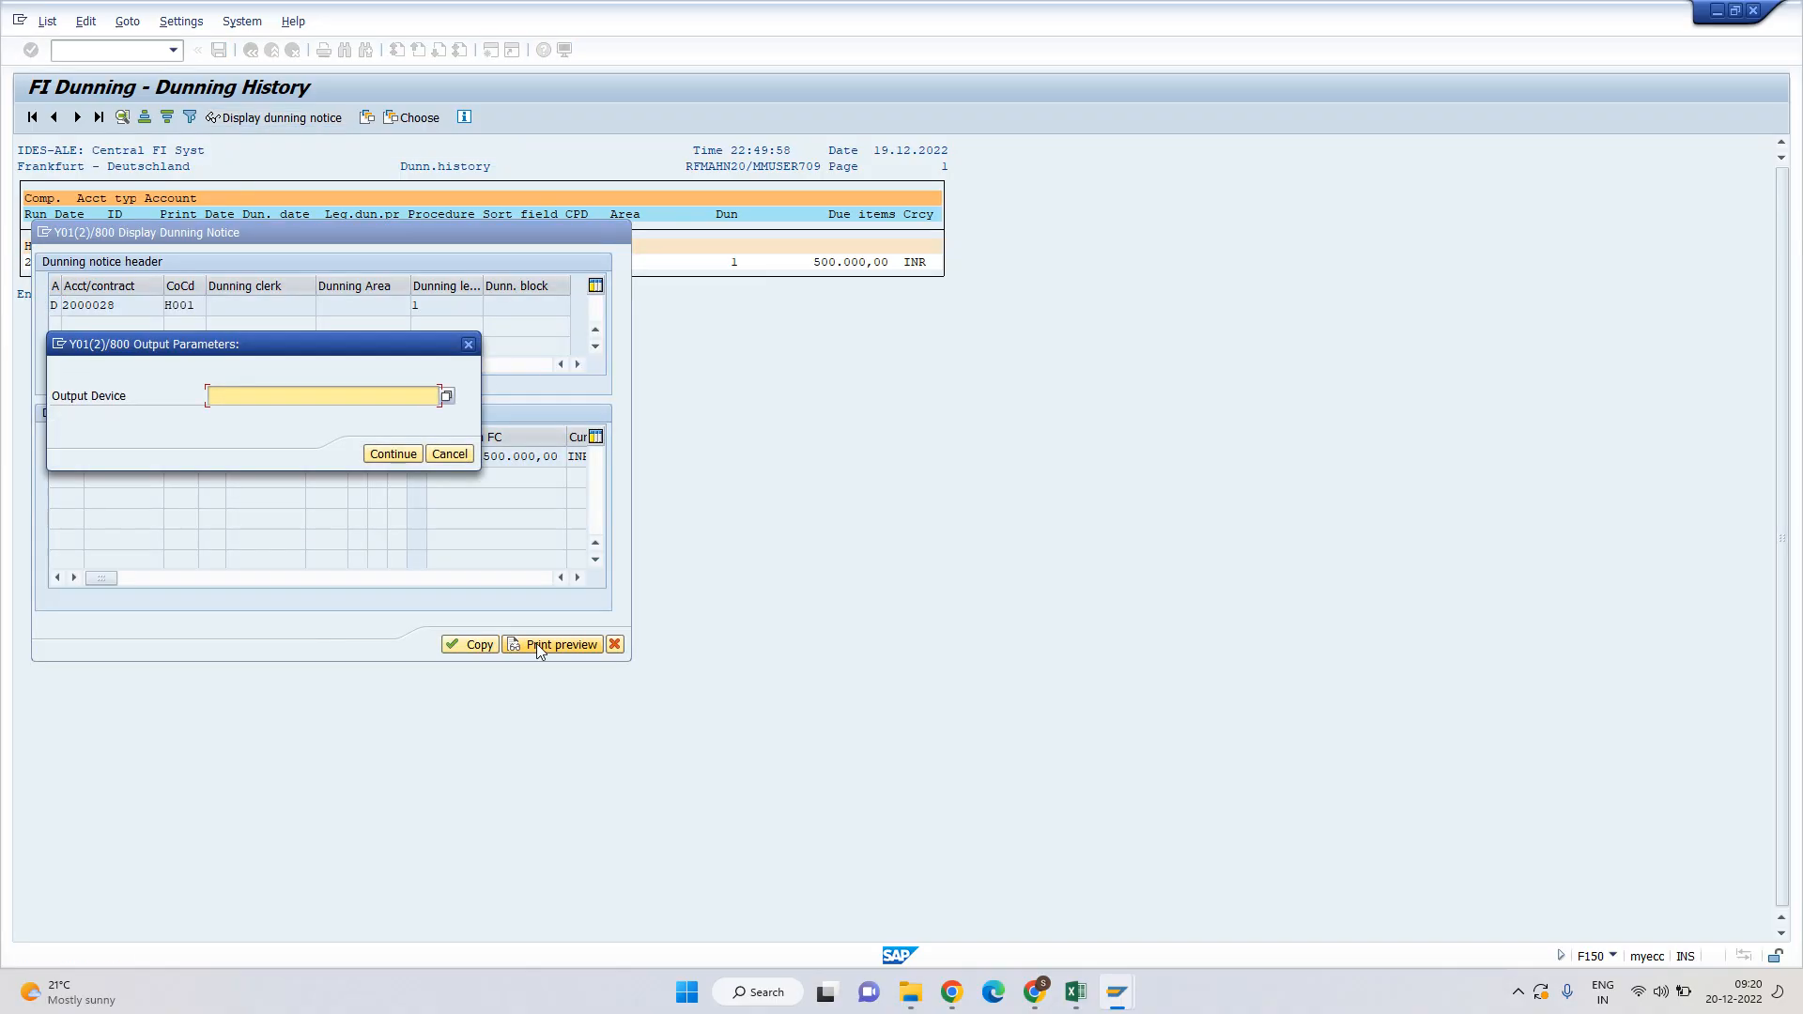
click(237, 414)
click(394, 454)
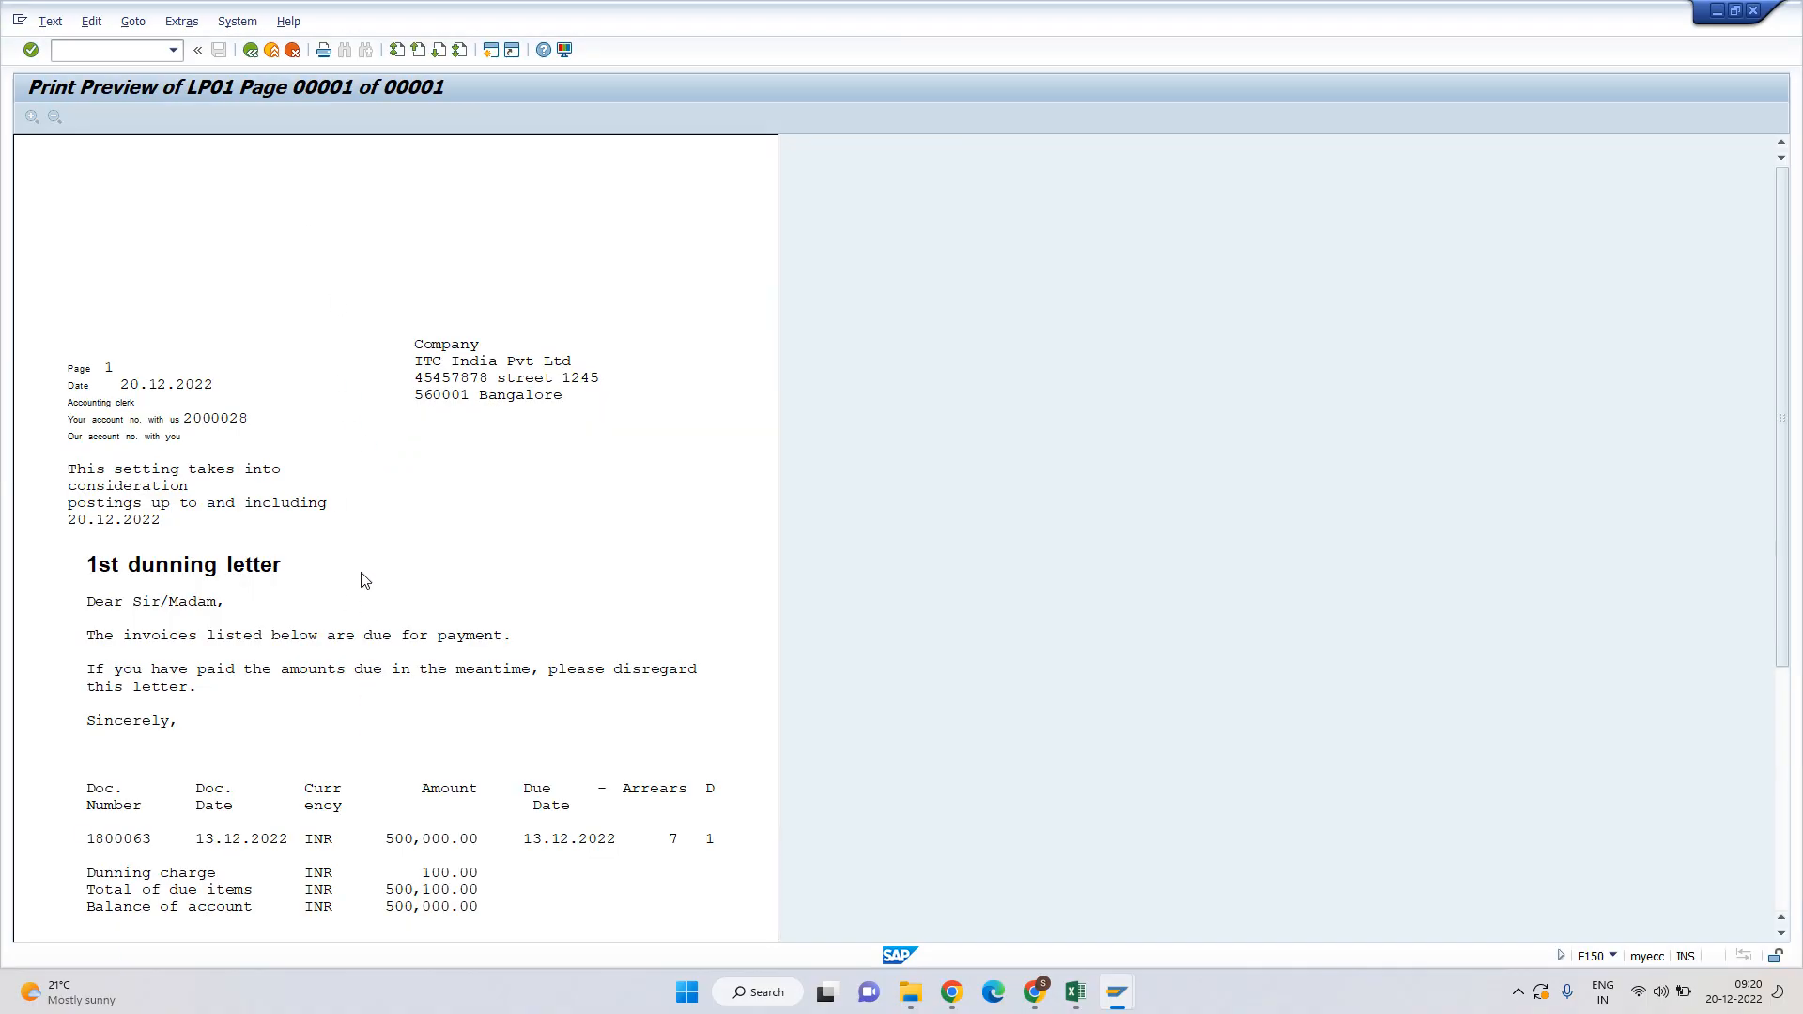
key(F3)
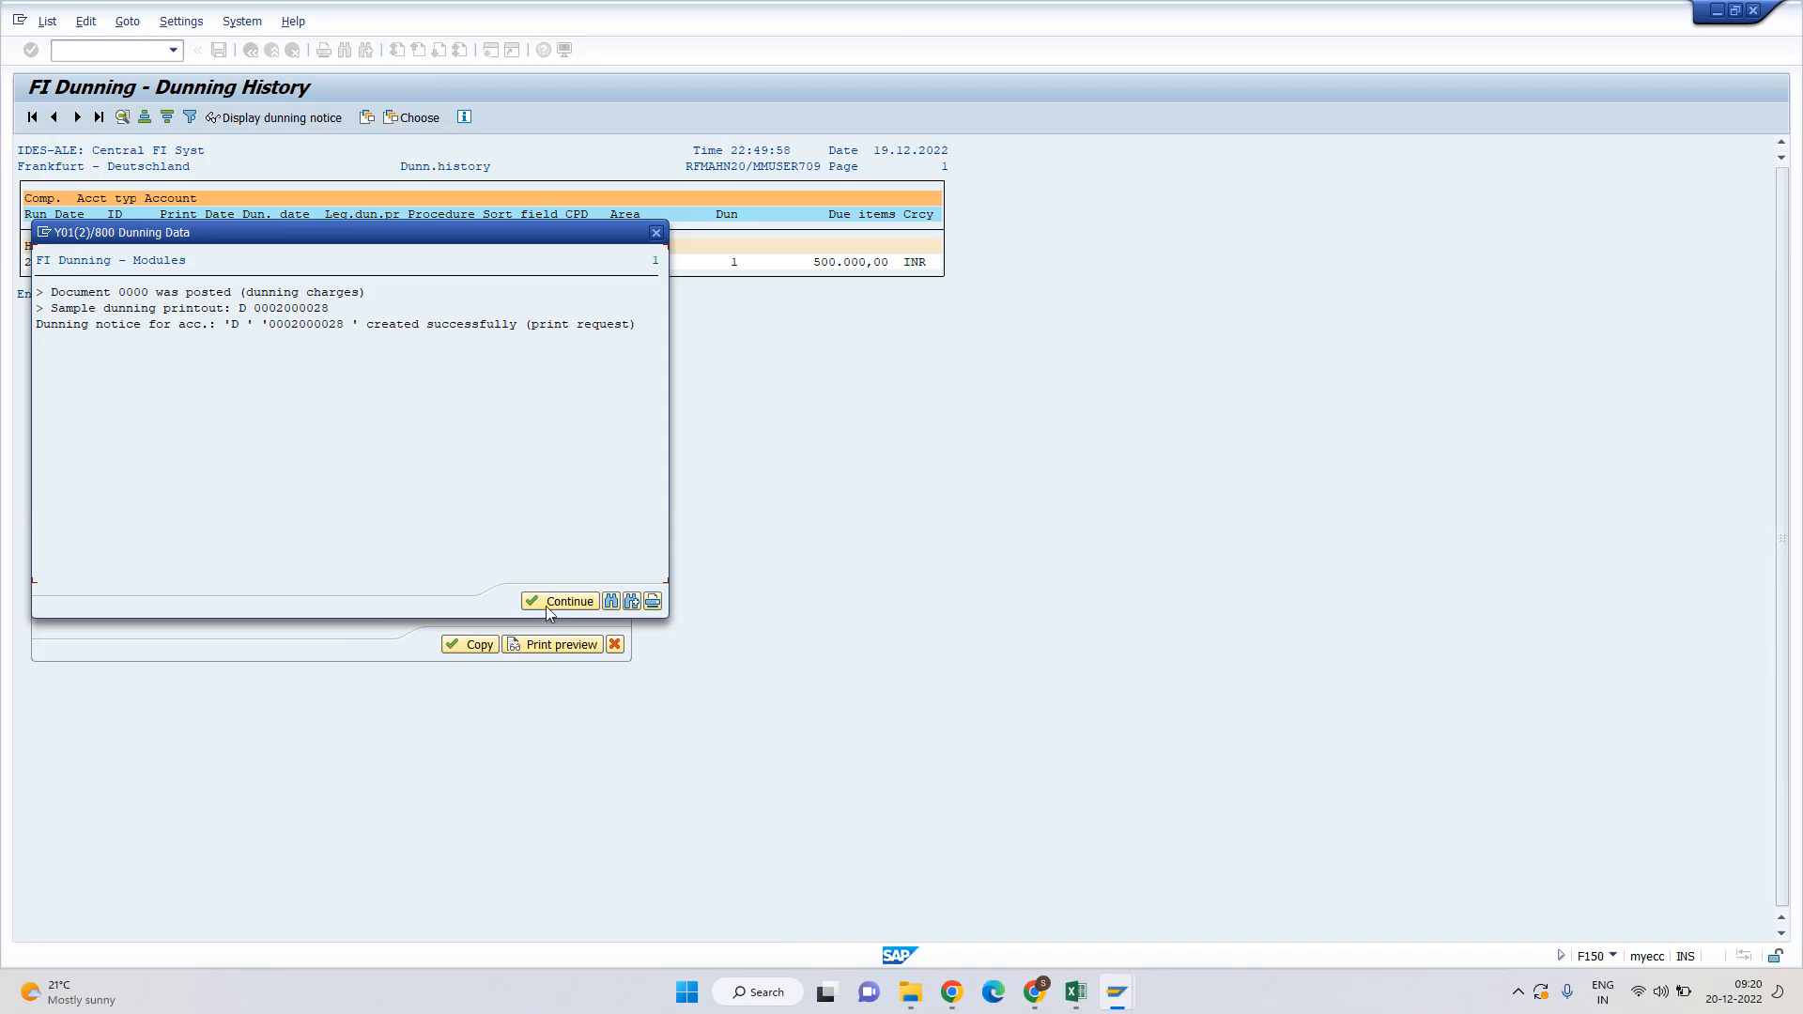
click(548, 605)
key(Escape)
key(Escape)
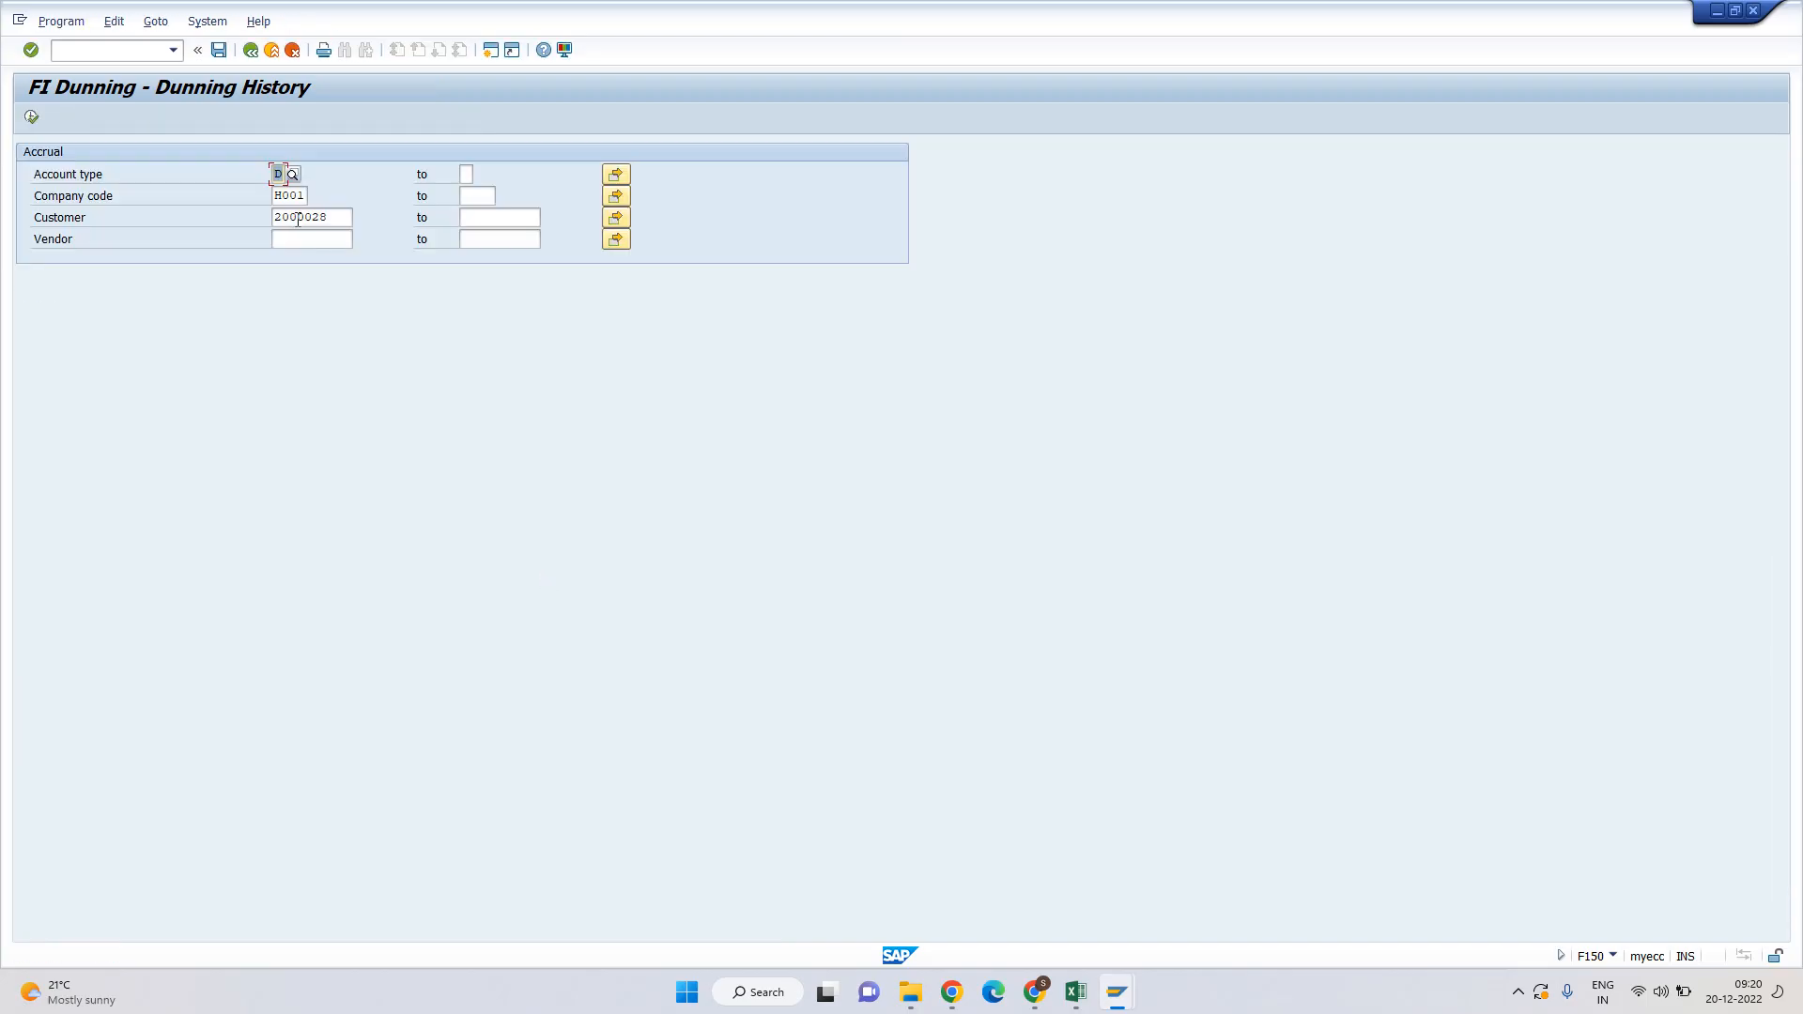
Run the dunning history for customer 2000029 and check its DUN01 entry level.
click(334, 216)
key(shift+Left)
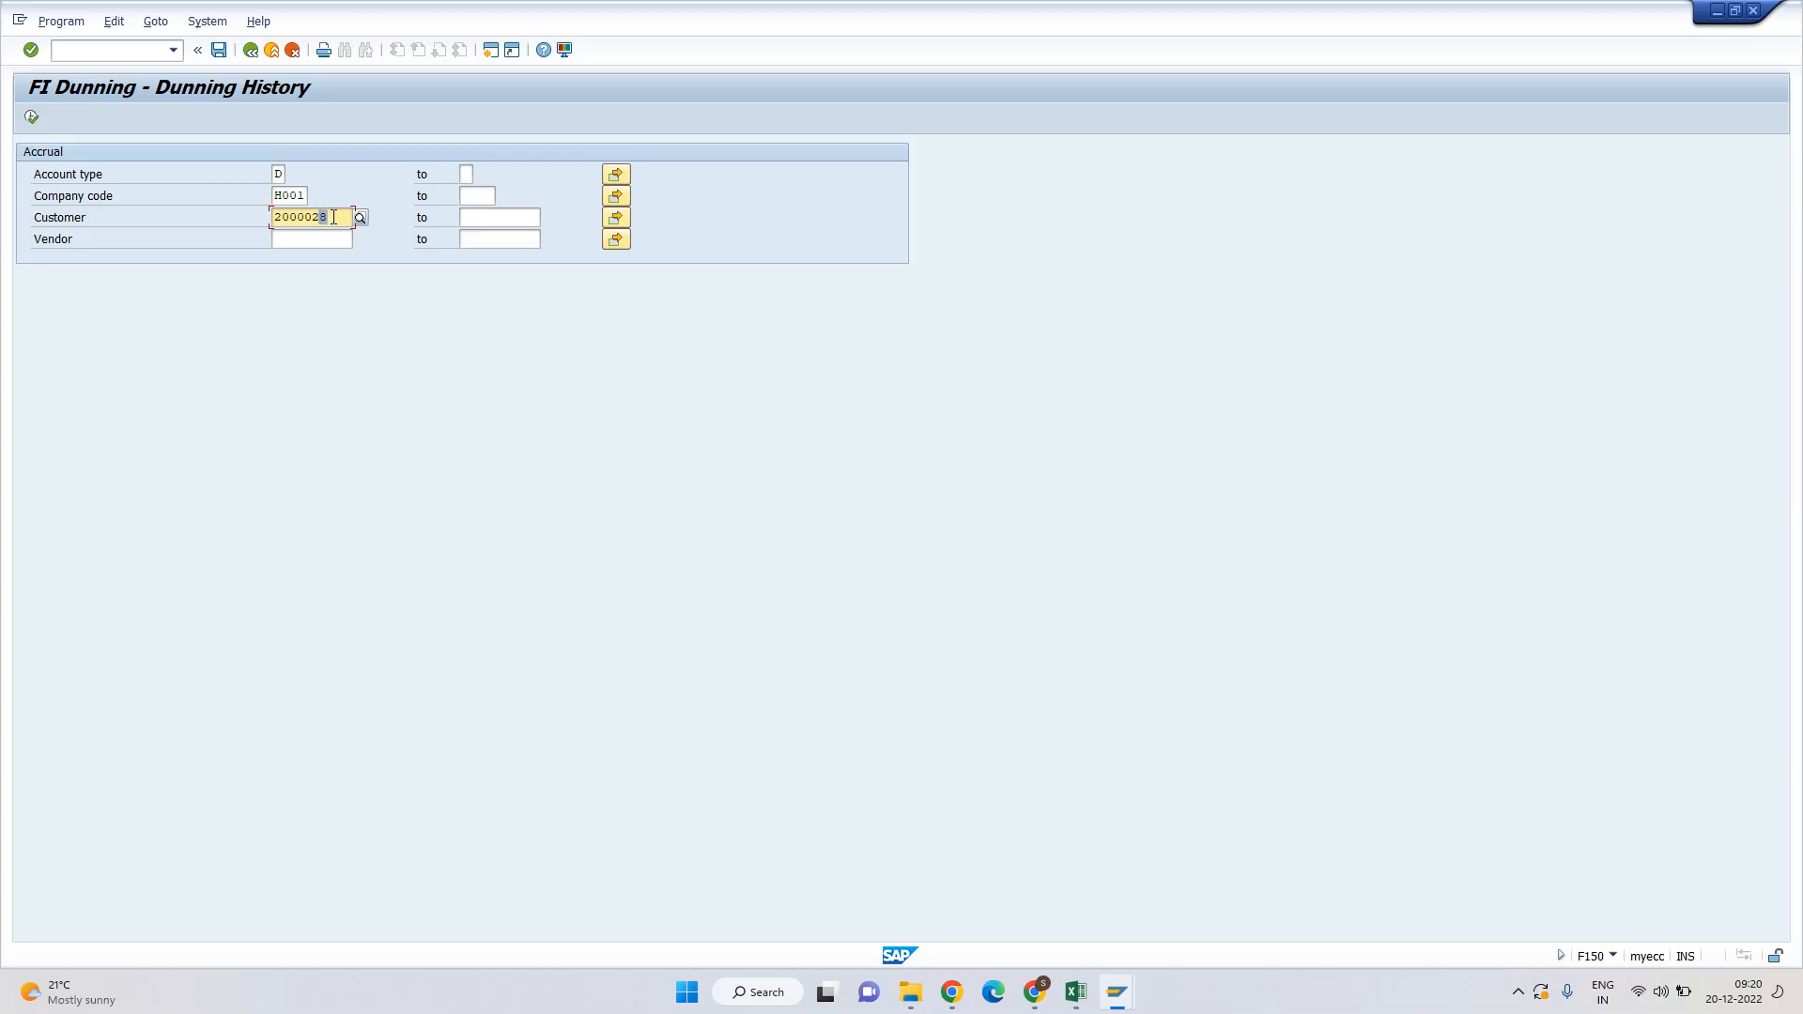
text(9)
key(Tab)
click(32, 120)
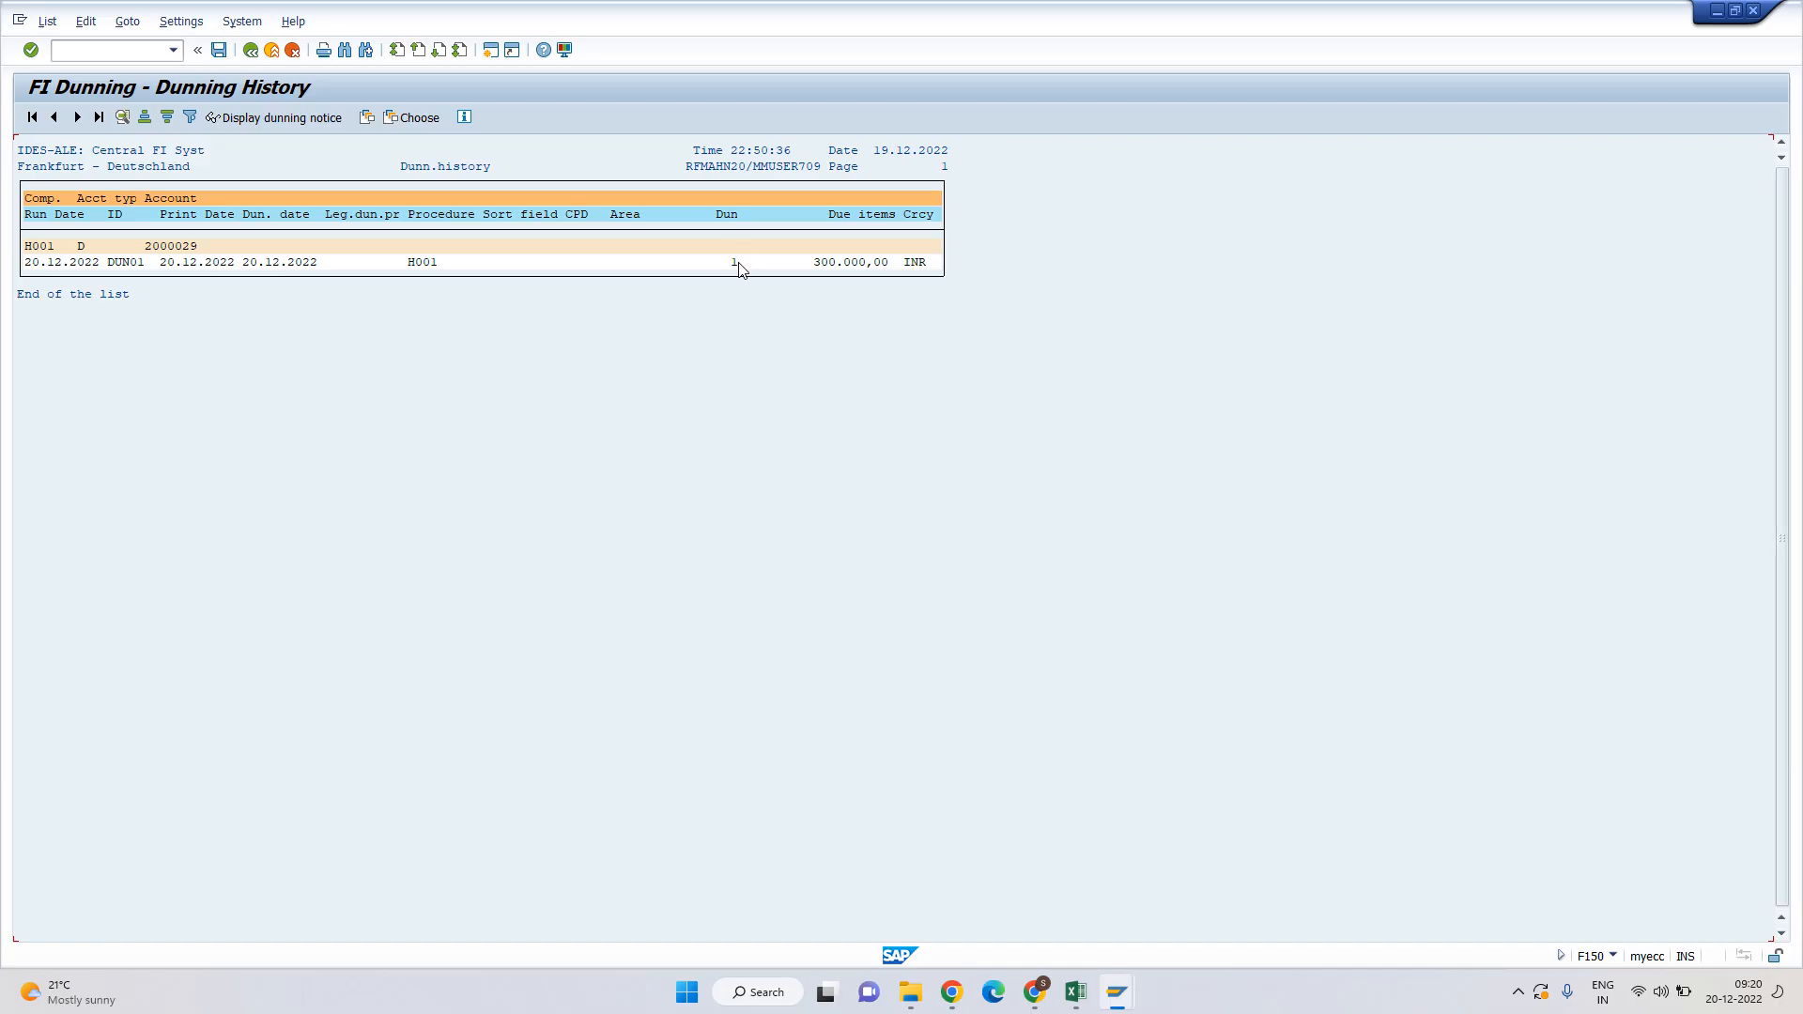
click(737, 262)
click(66, 263)
Preview customer 2000029's dunning notice on LP01, then return to the dunning run.
click(273, 119)
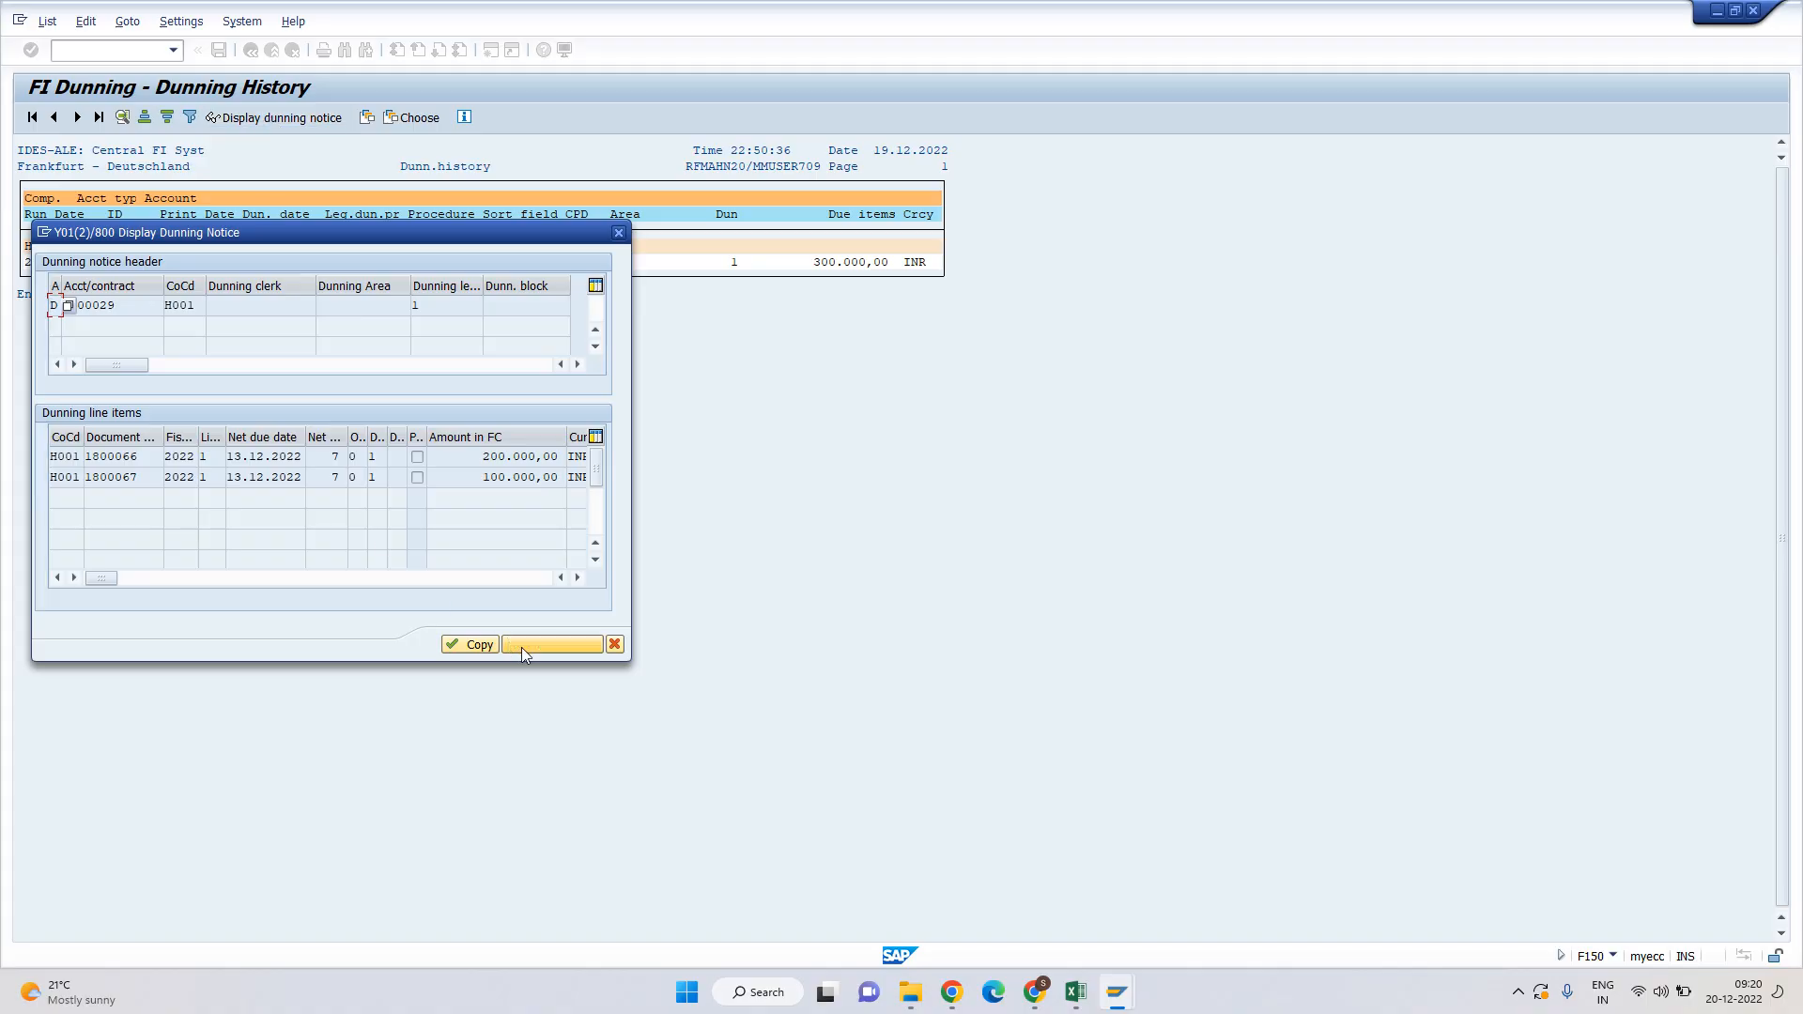
click(548, 646)
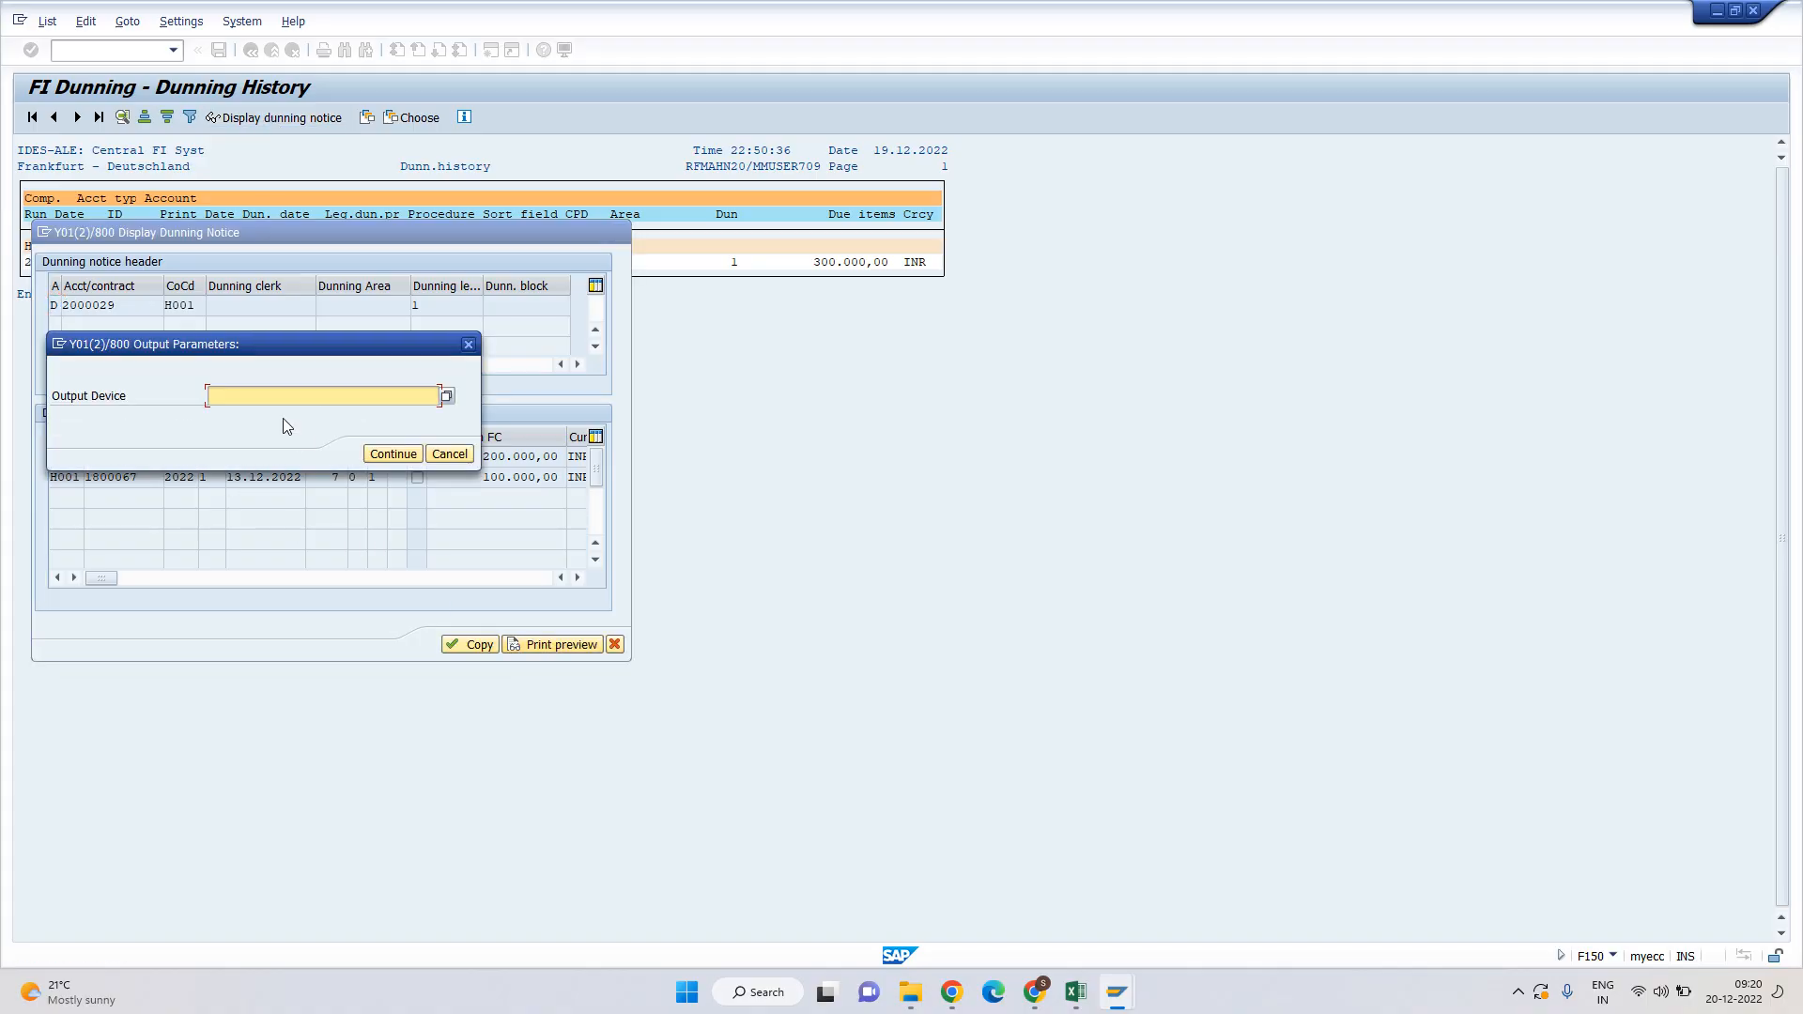
text(LP01)
click(380, 458)
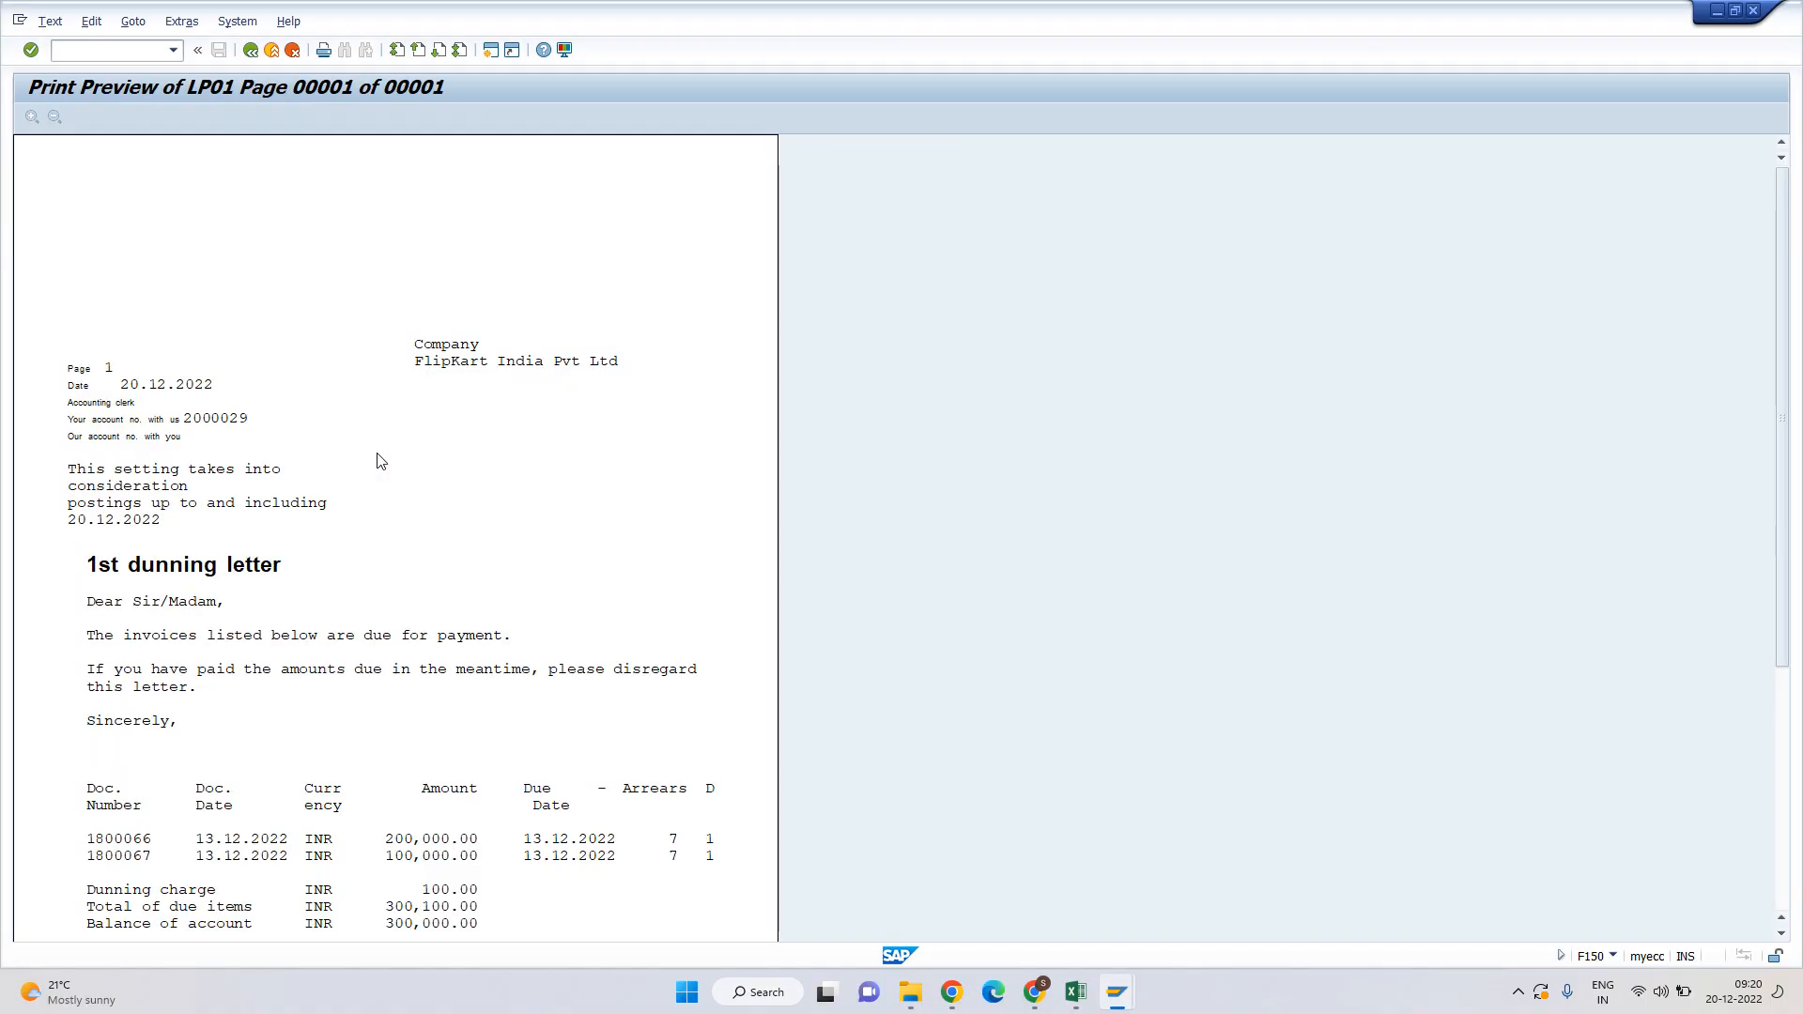
scroll(381, 460, down, 5)
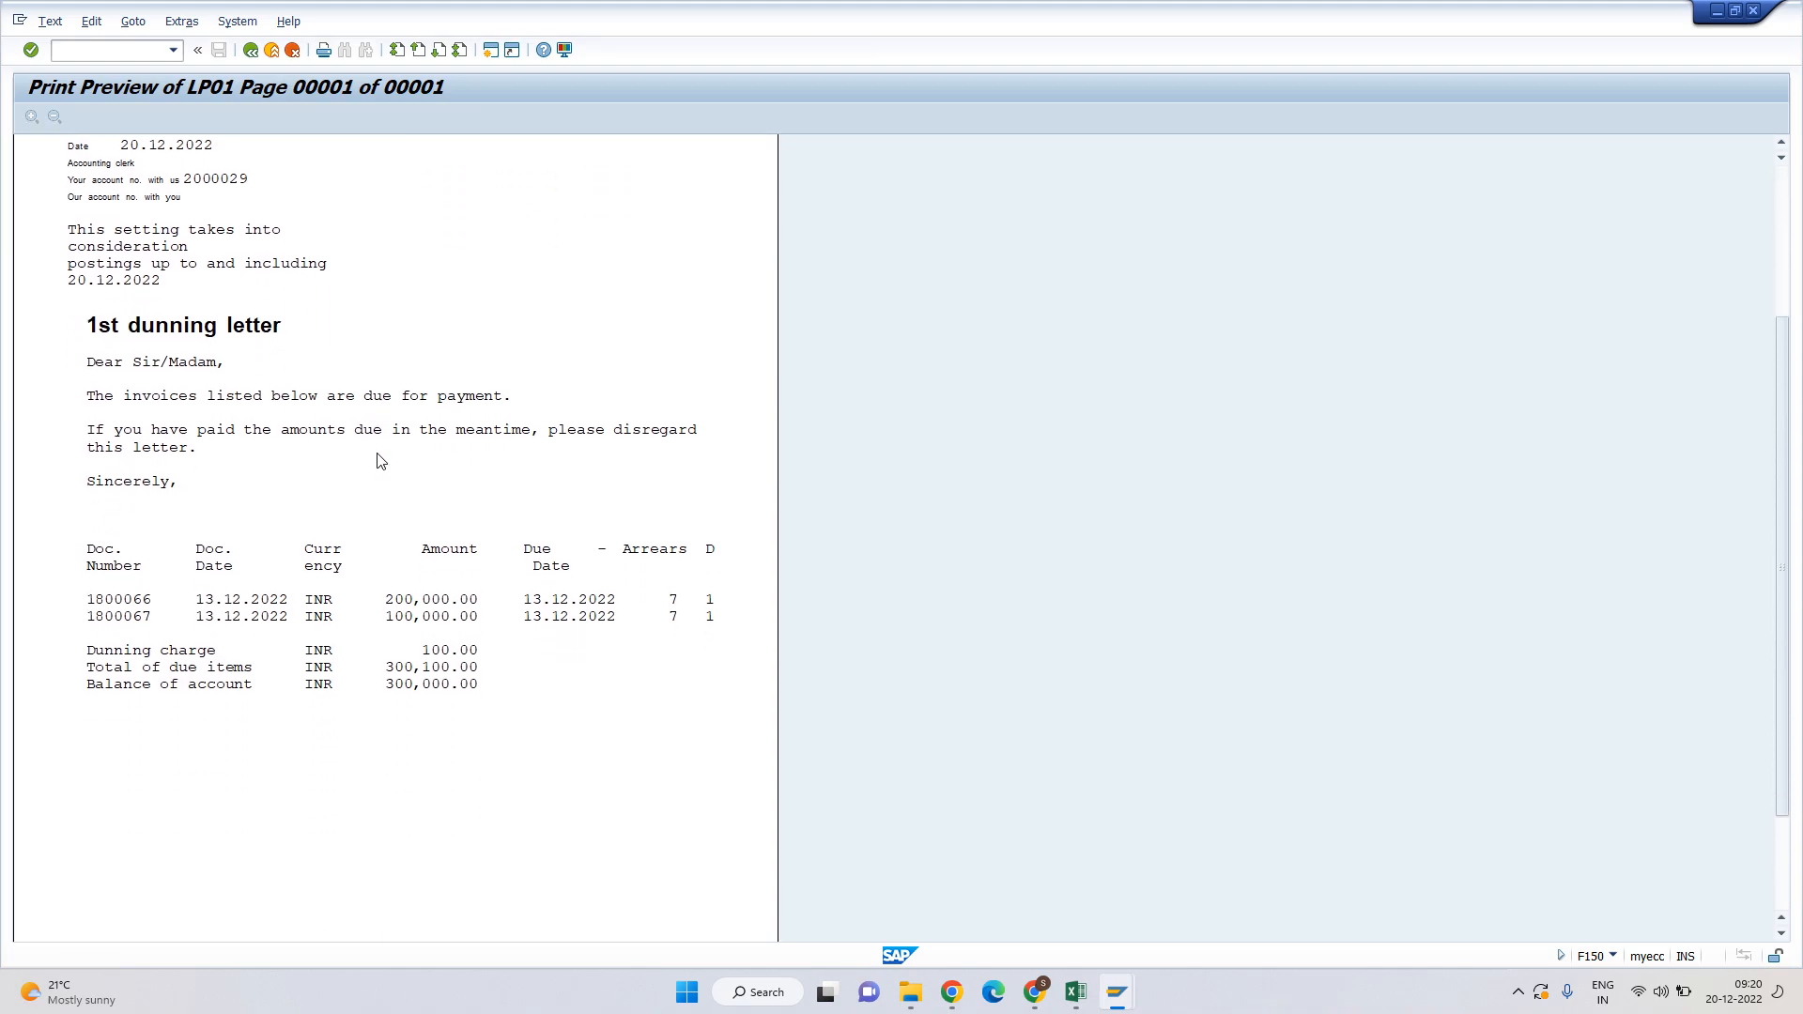
scroll(380, 460, down, 2)
key(Escape)
key(Escape)
key(Escape)
key(Escape)
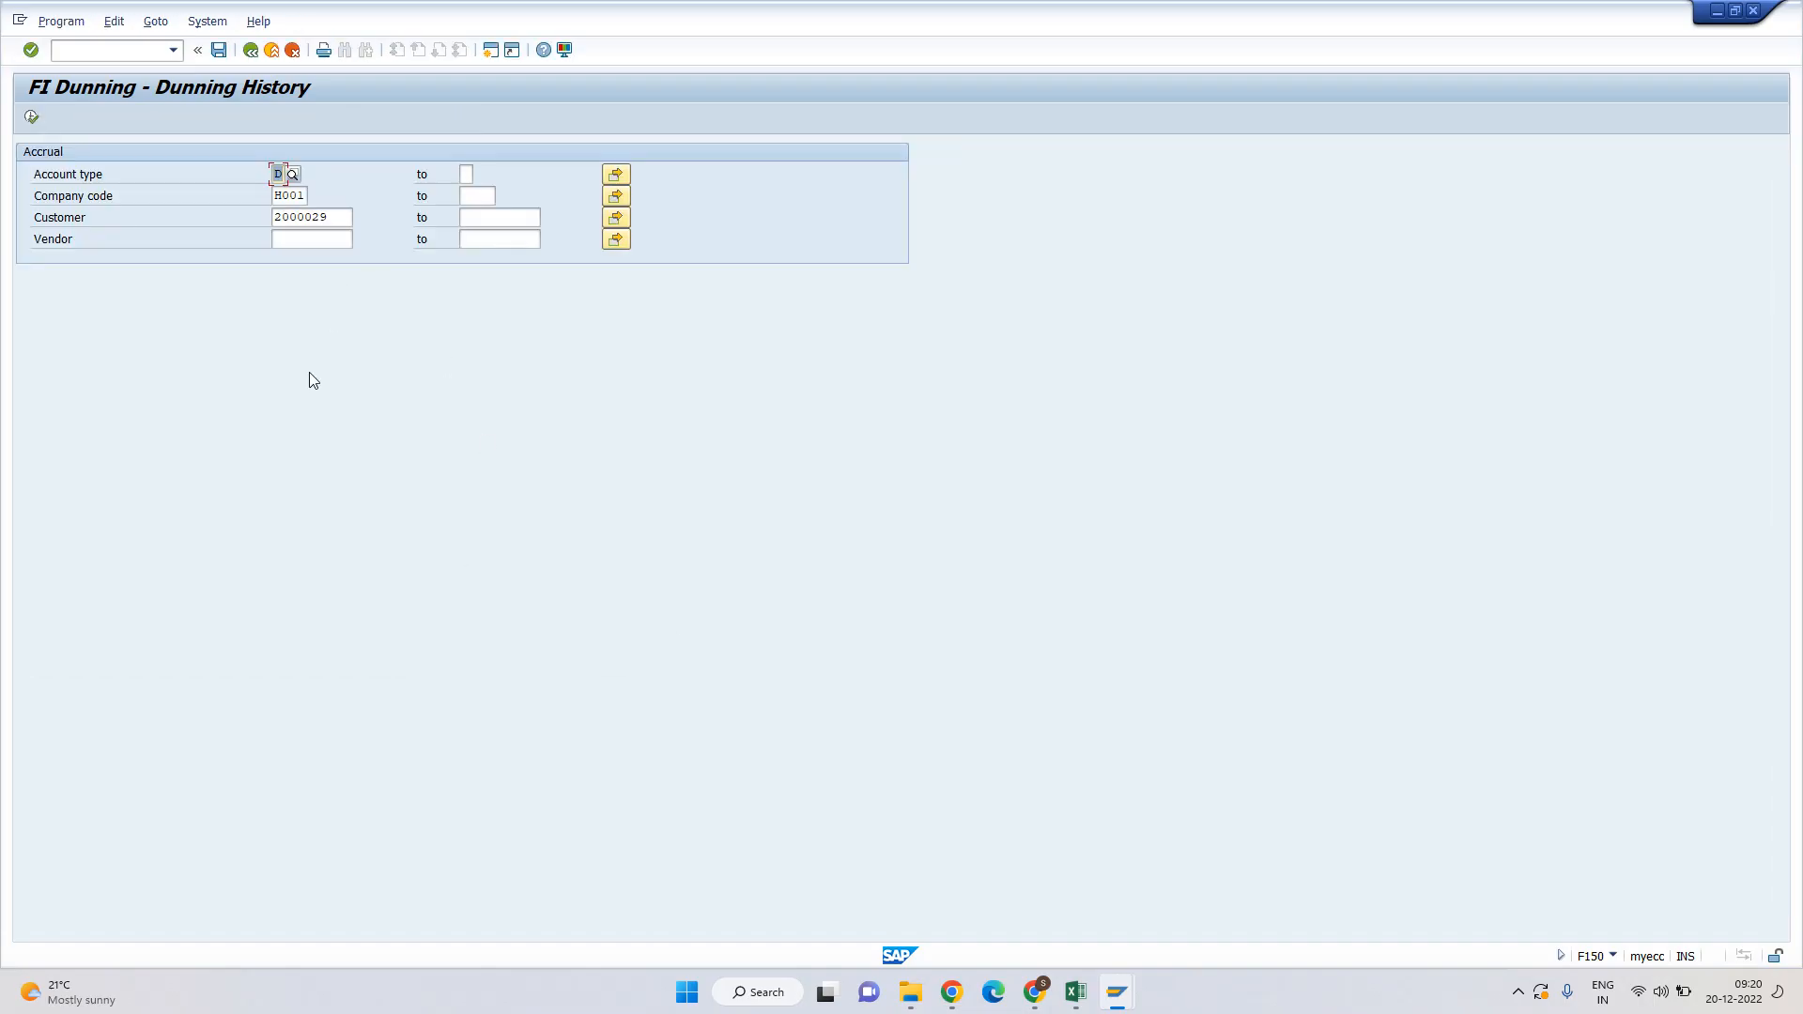
key(Escape)
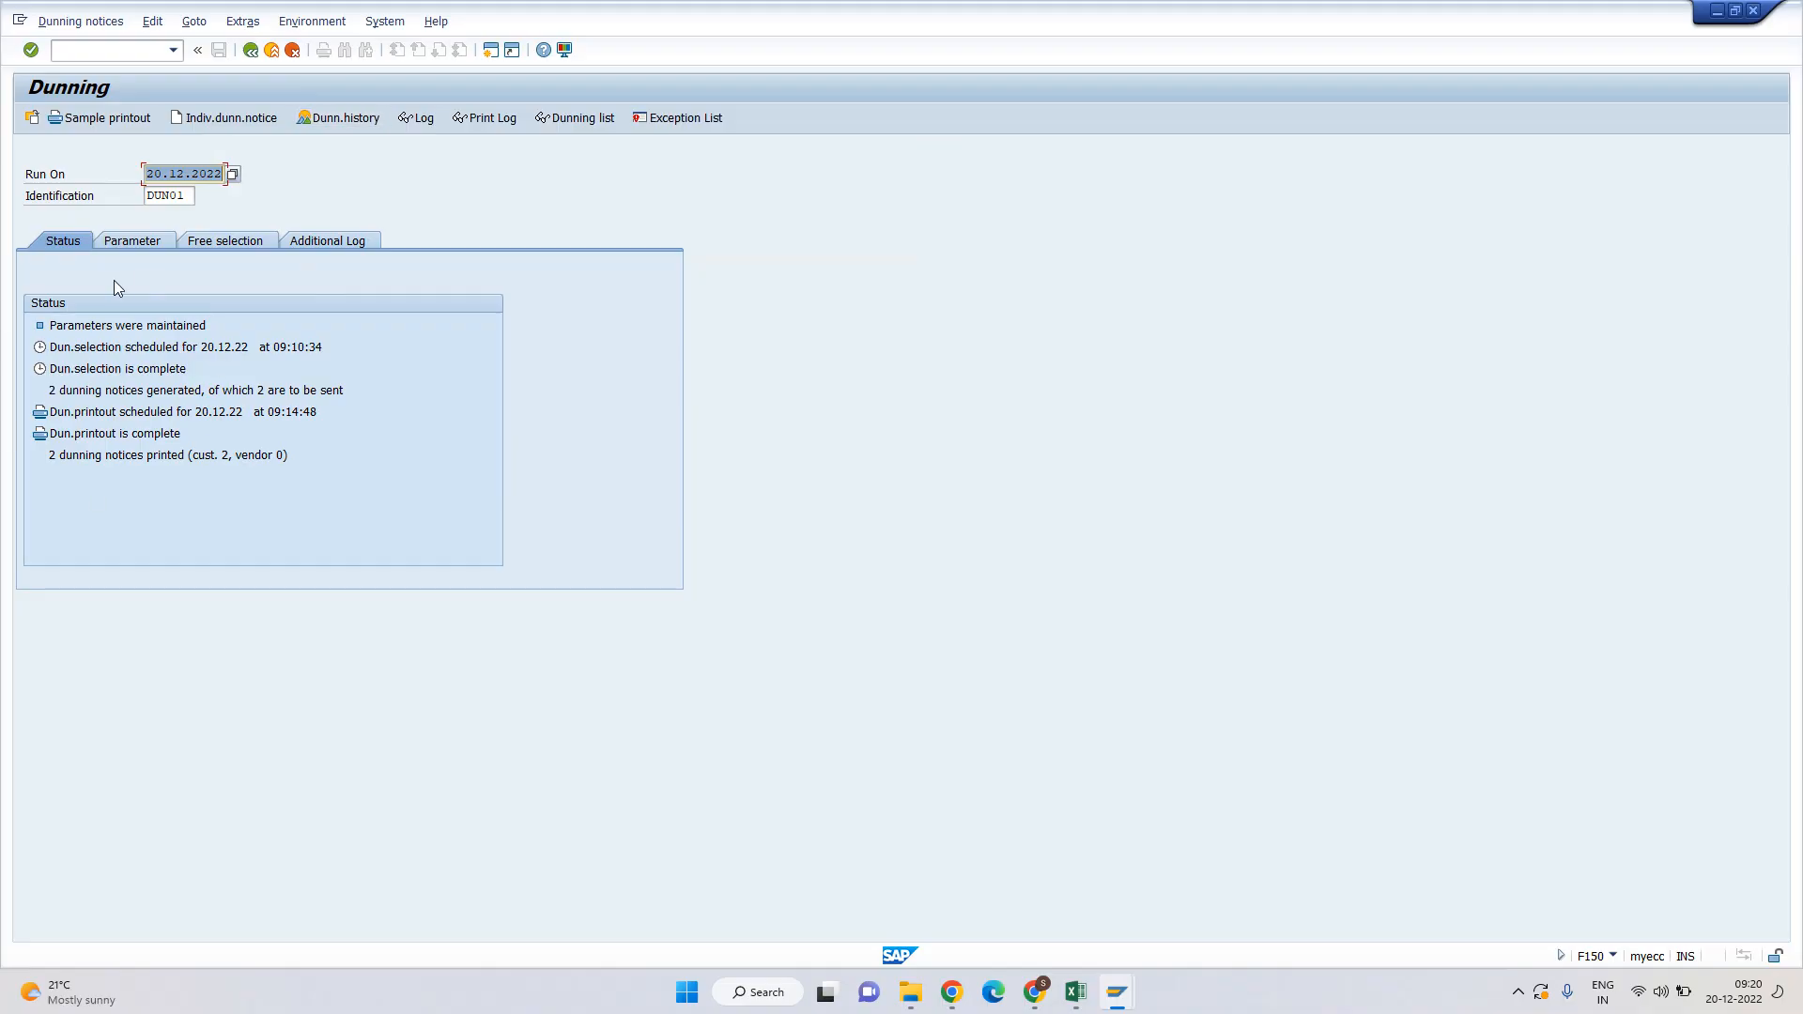
Refresh the line item list and confirm document 1800063 was last dunned 20.12.2022.
key(alt+Tab)
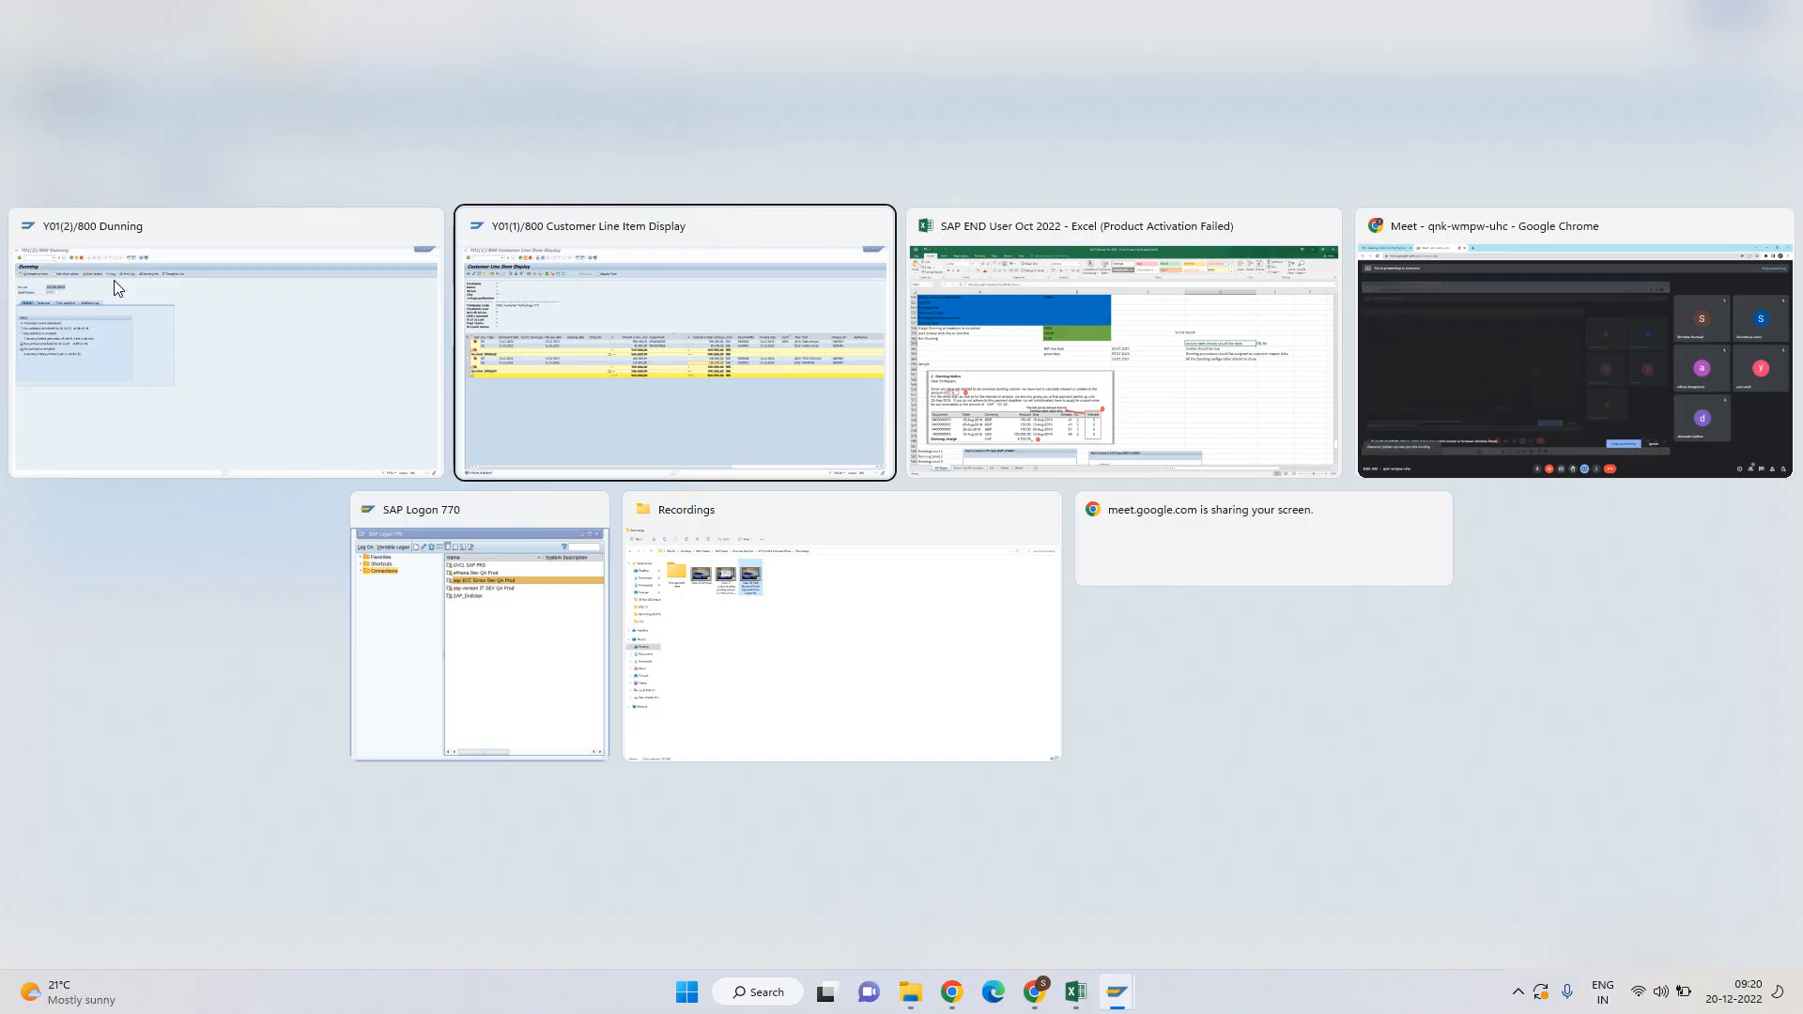
click(47, 21)
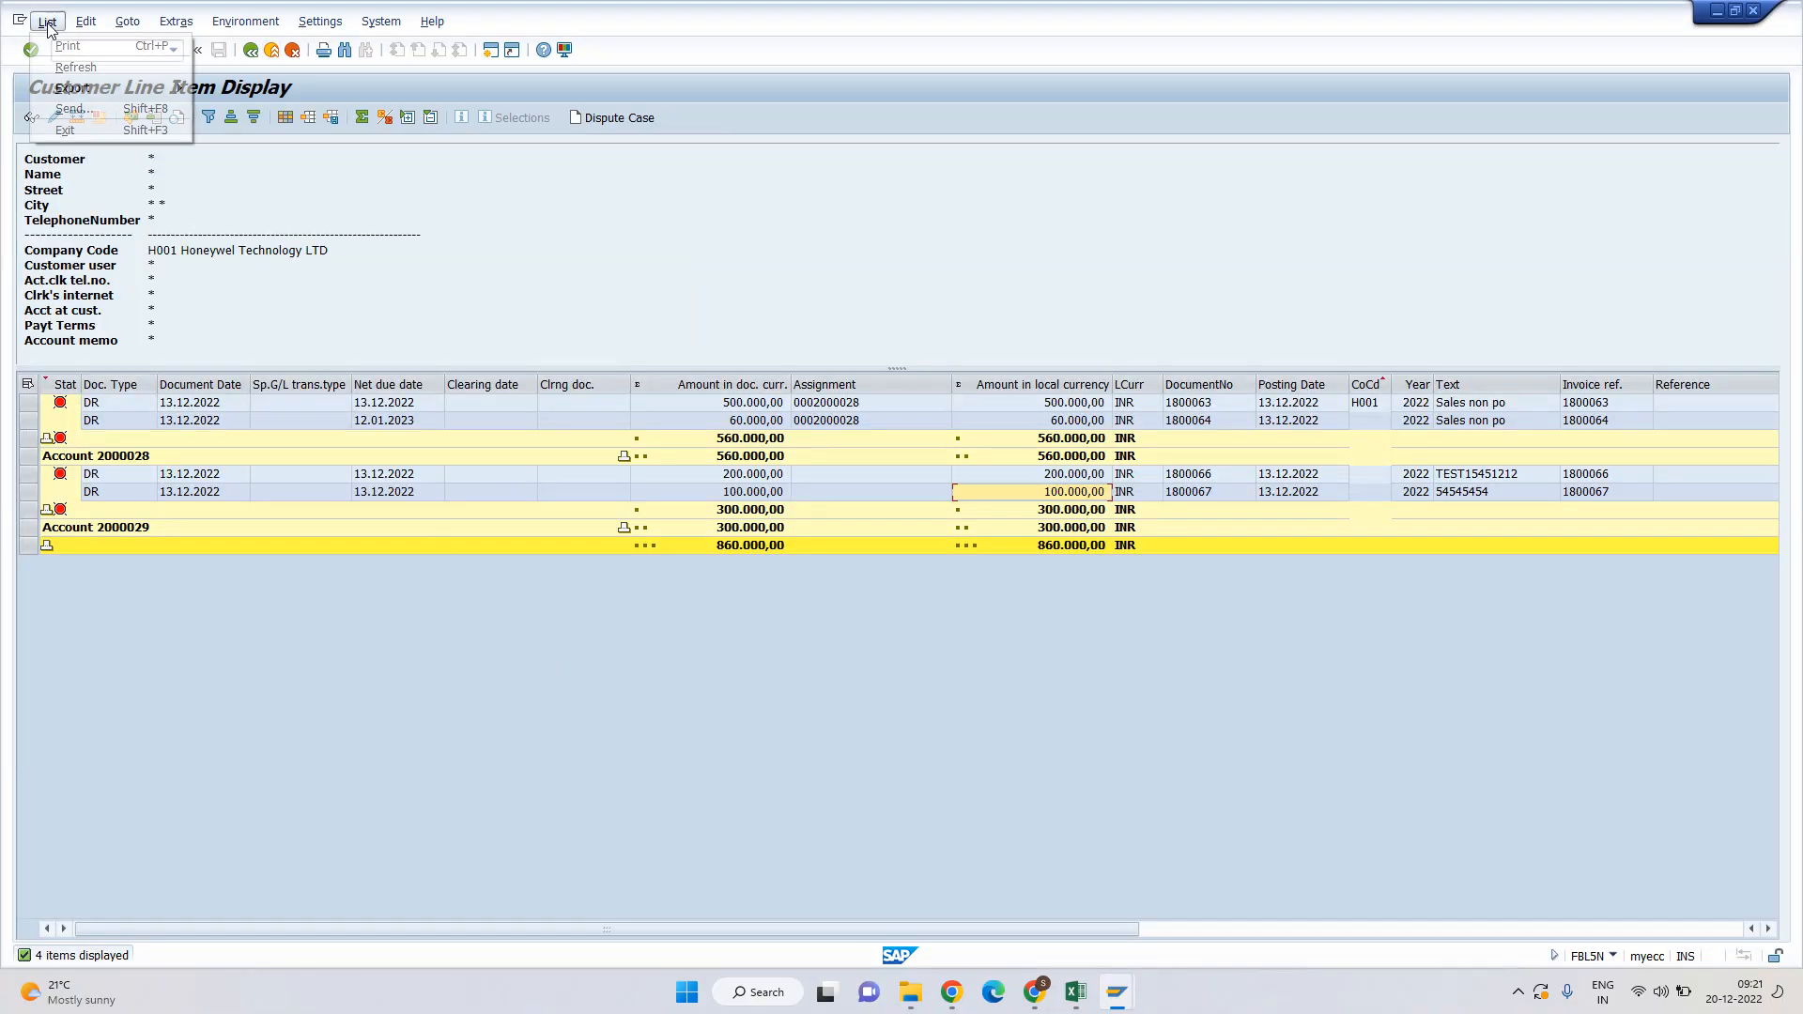
click(81, 72)
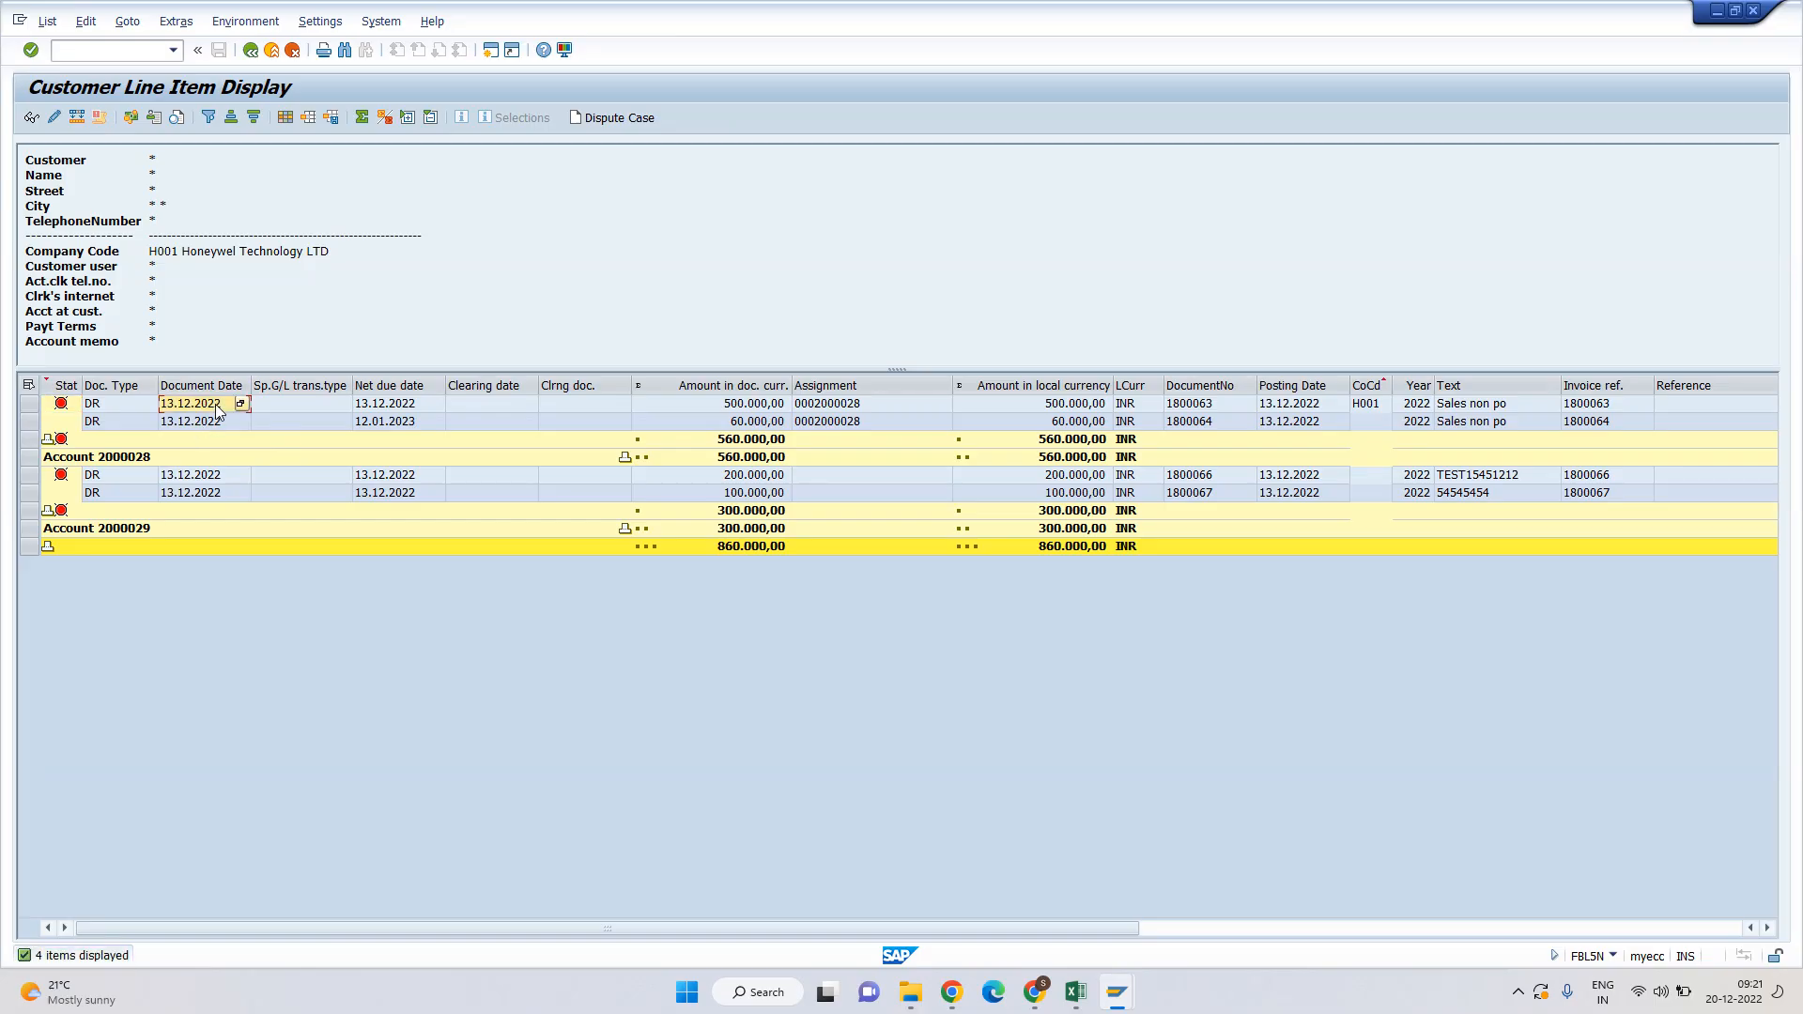
click(42, 407)
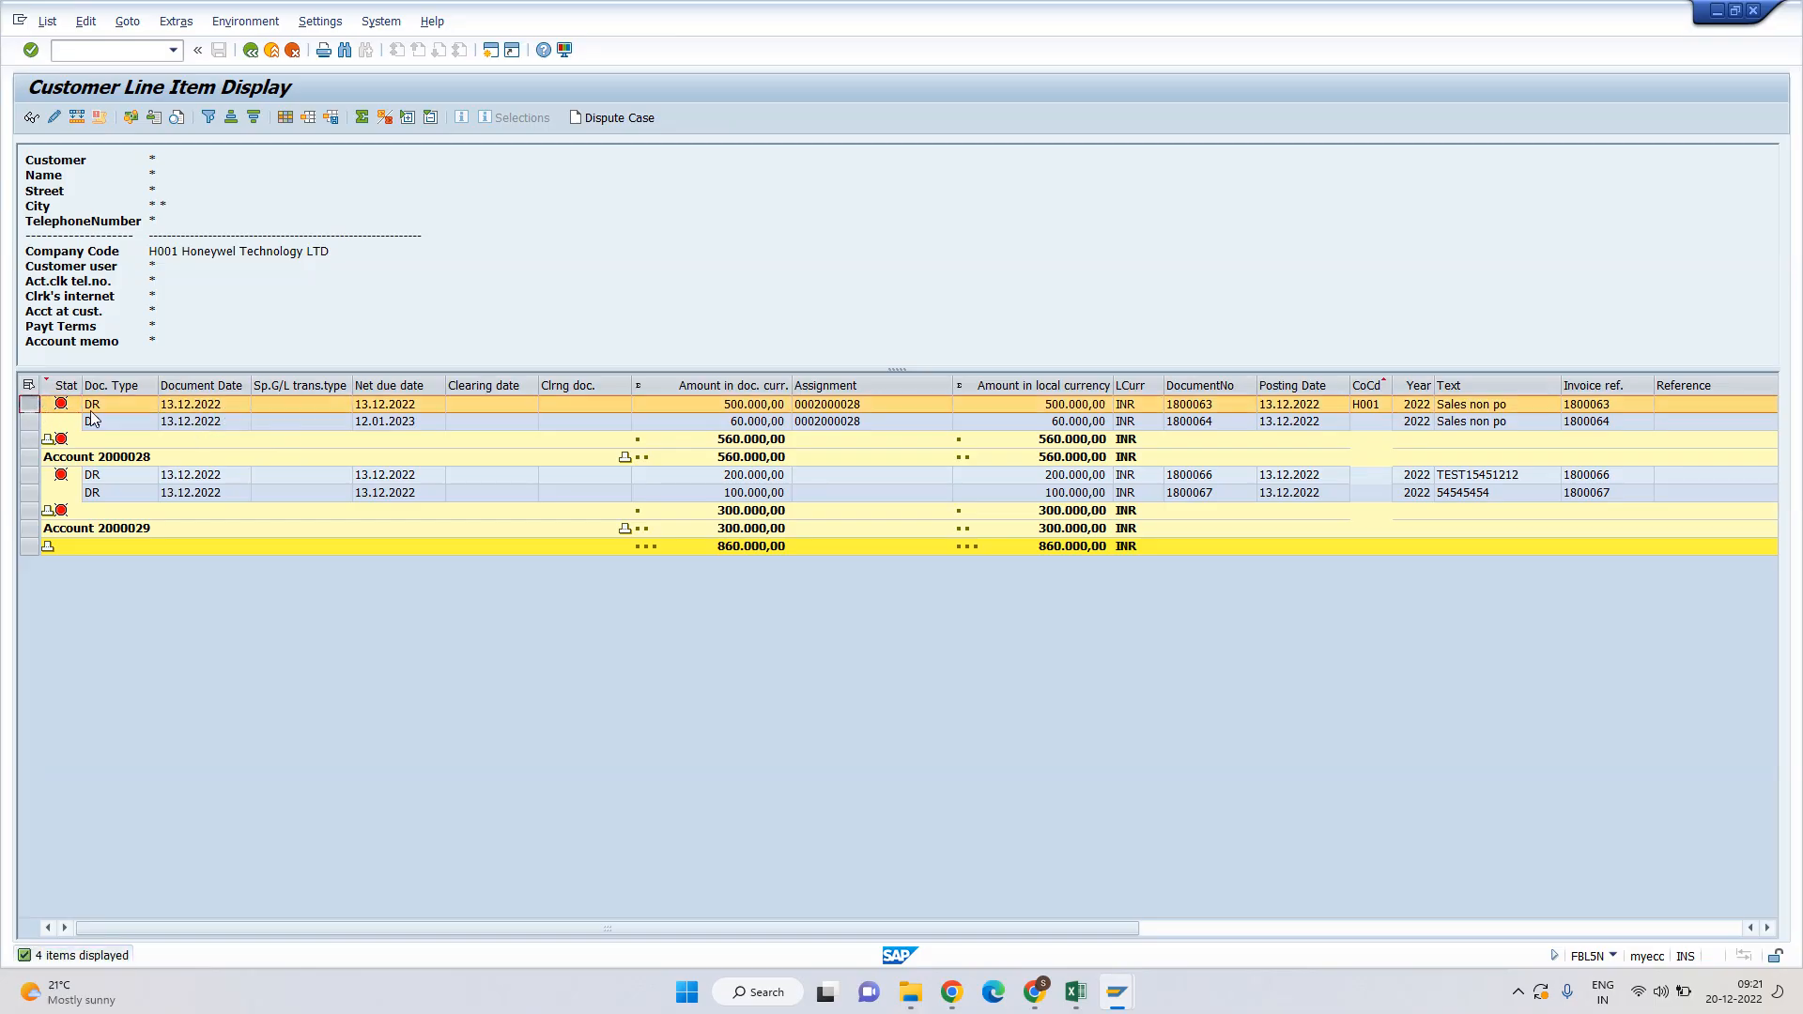
double_click(193, 403)
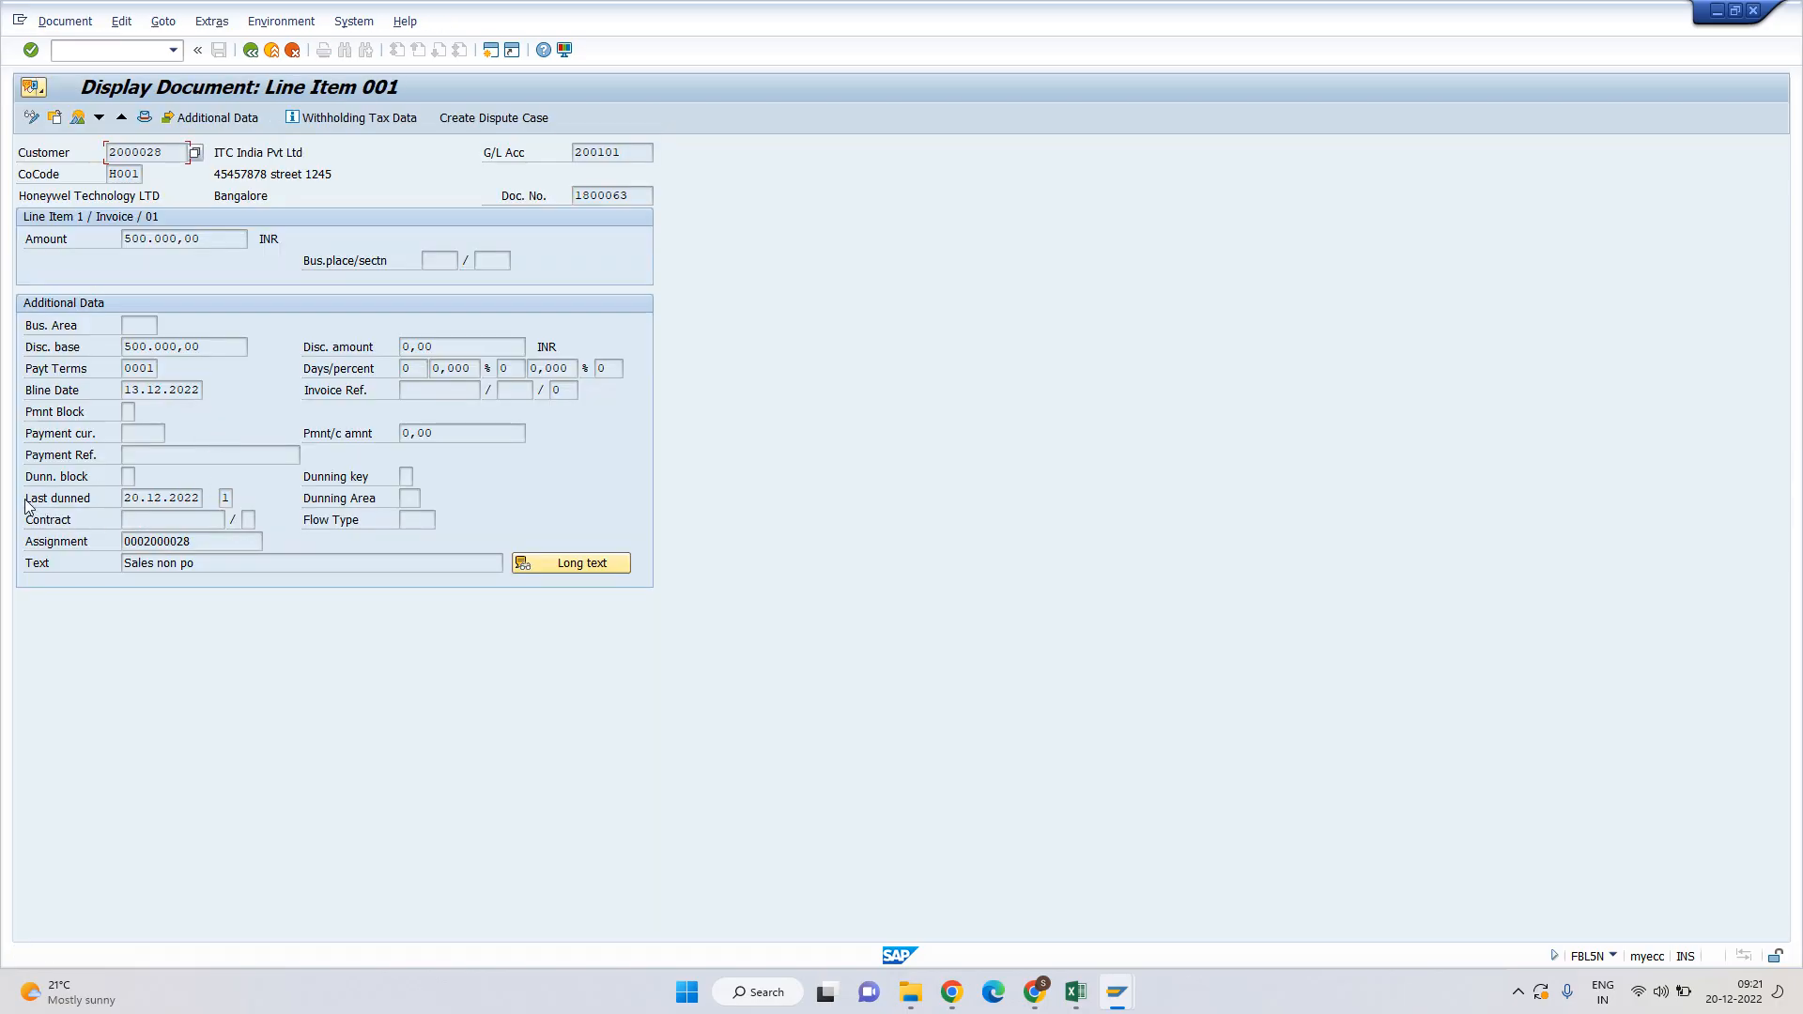
drag(24, 499, 106, 501)
click(101, 496)
drag(127, 498, 204, 499)
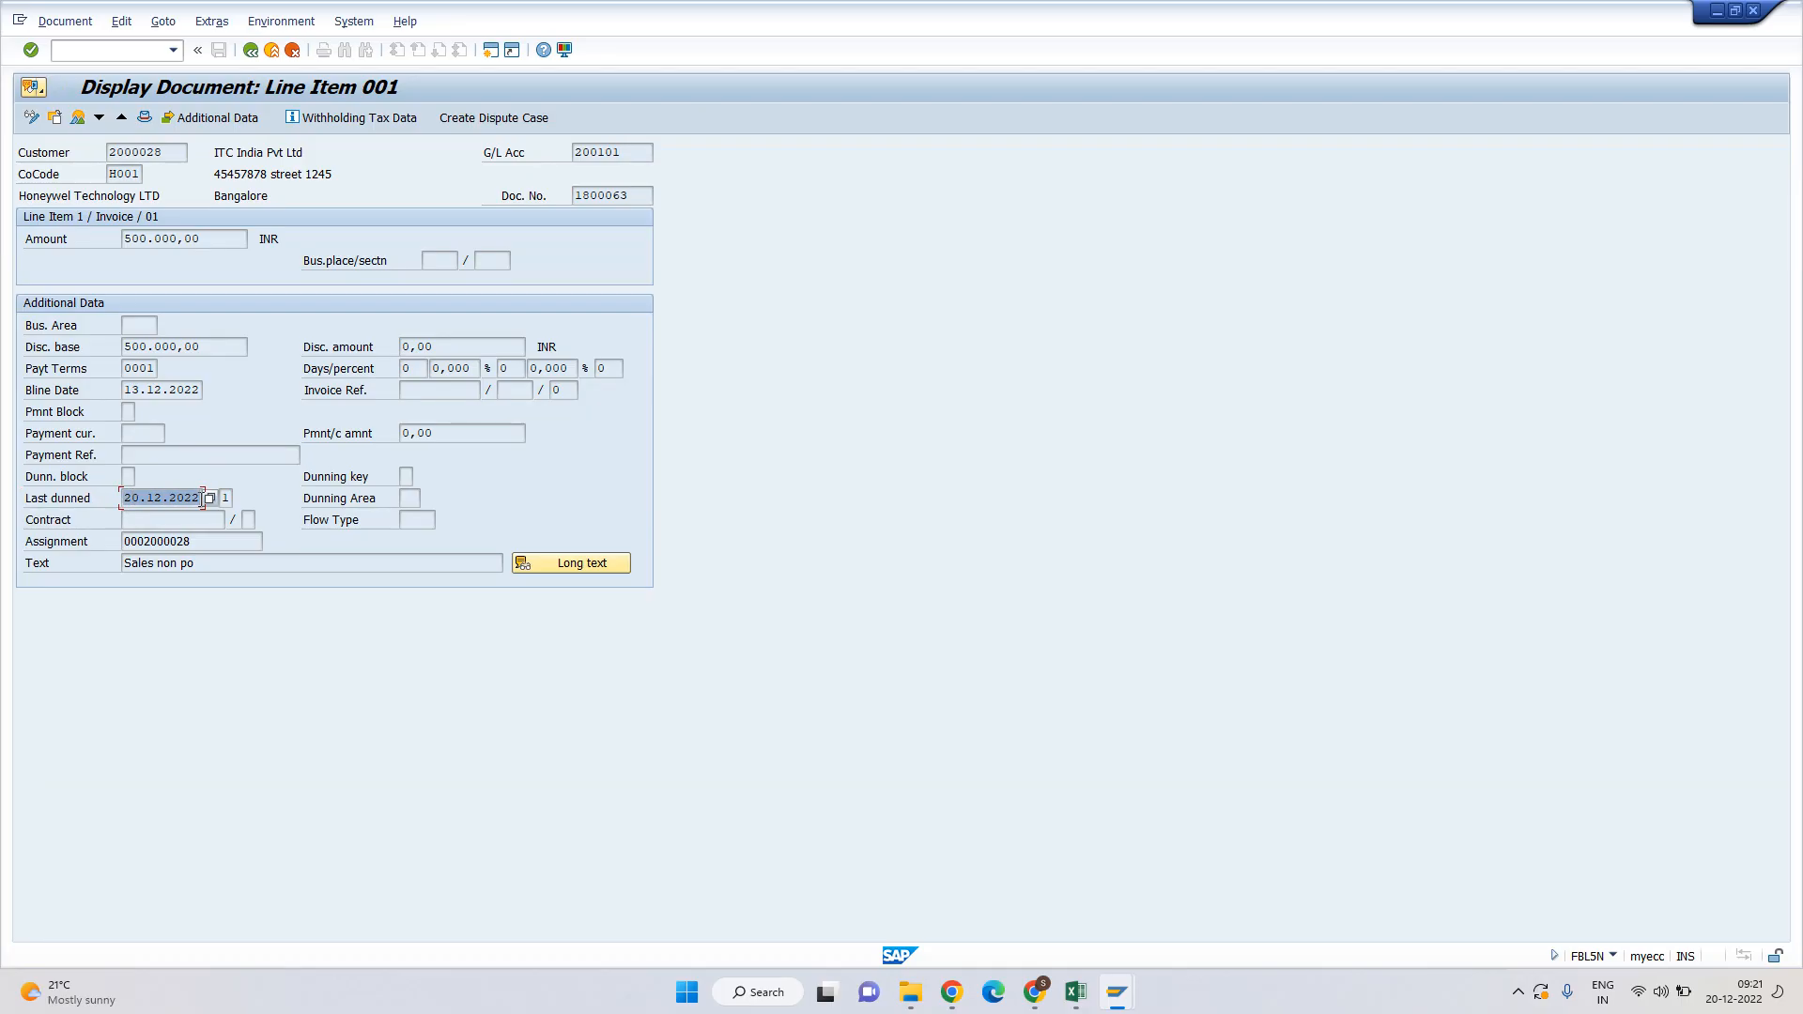
click(225, 498)
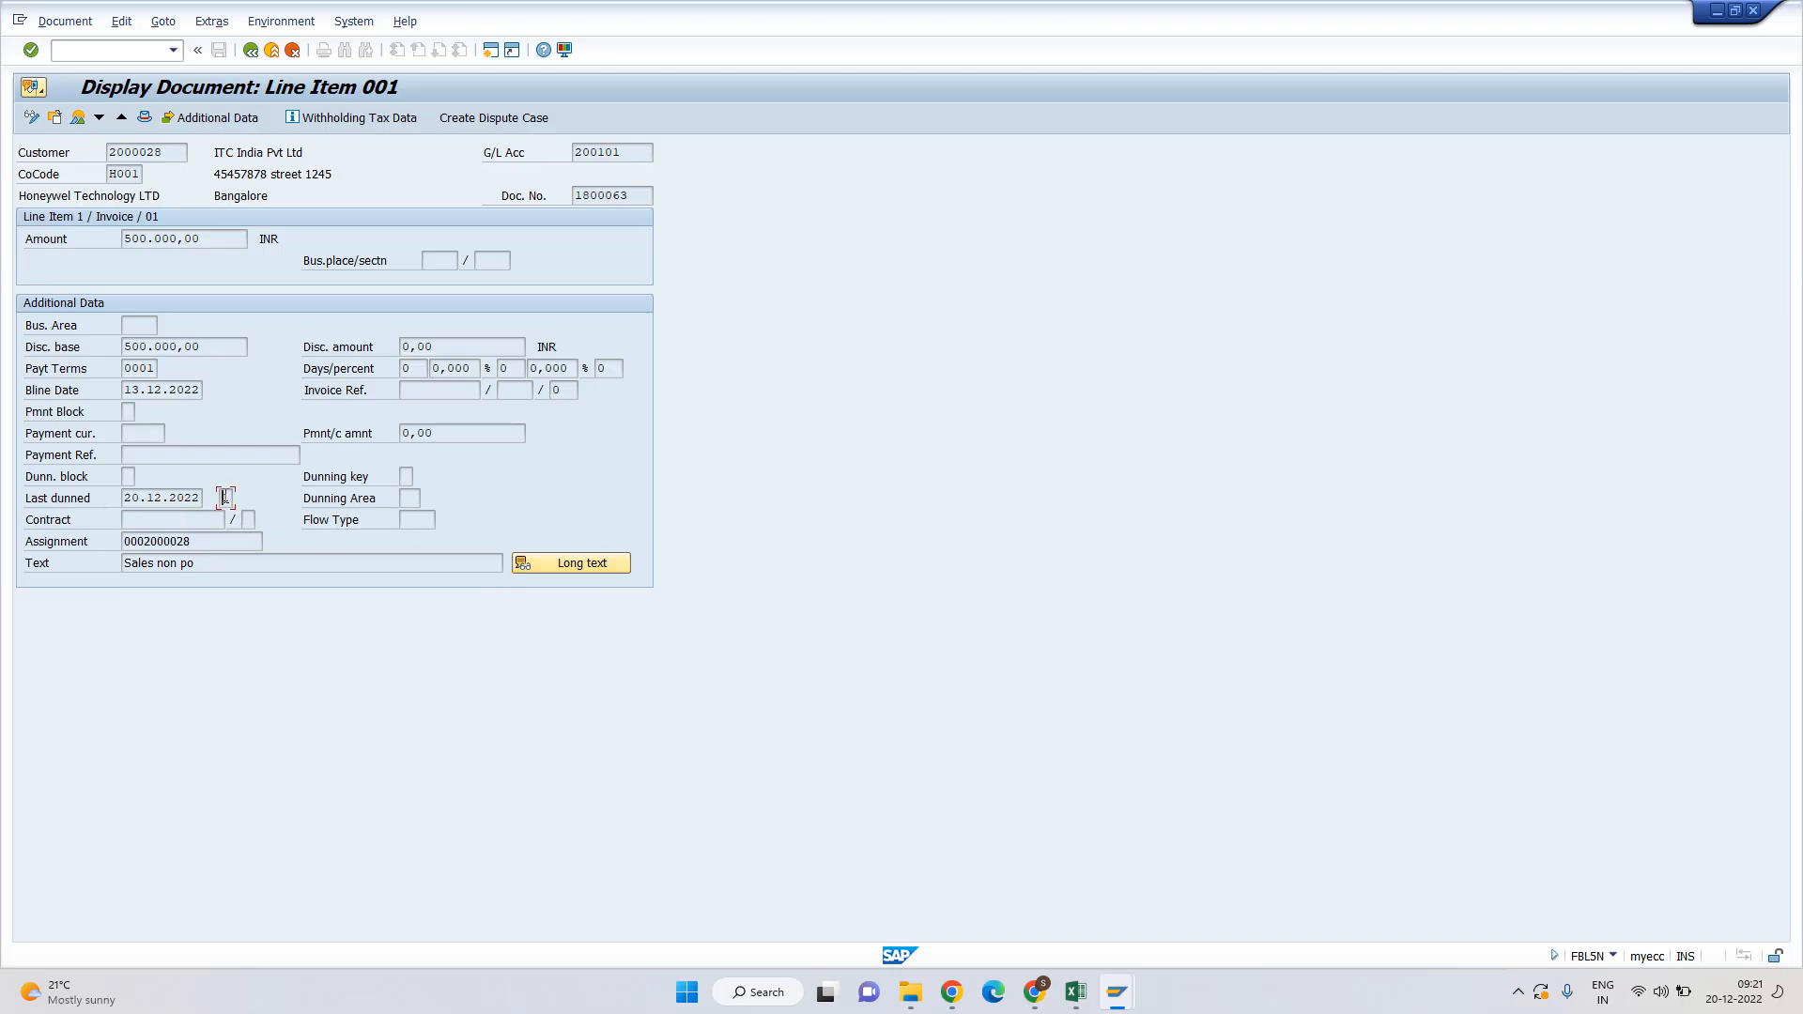
key(F3)
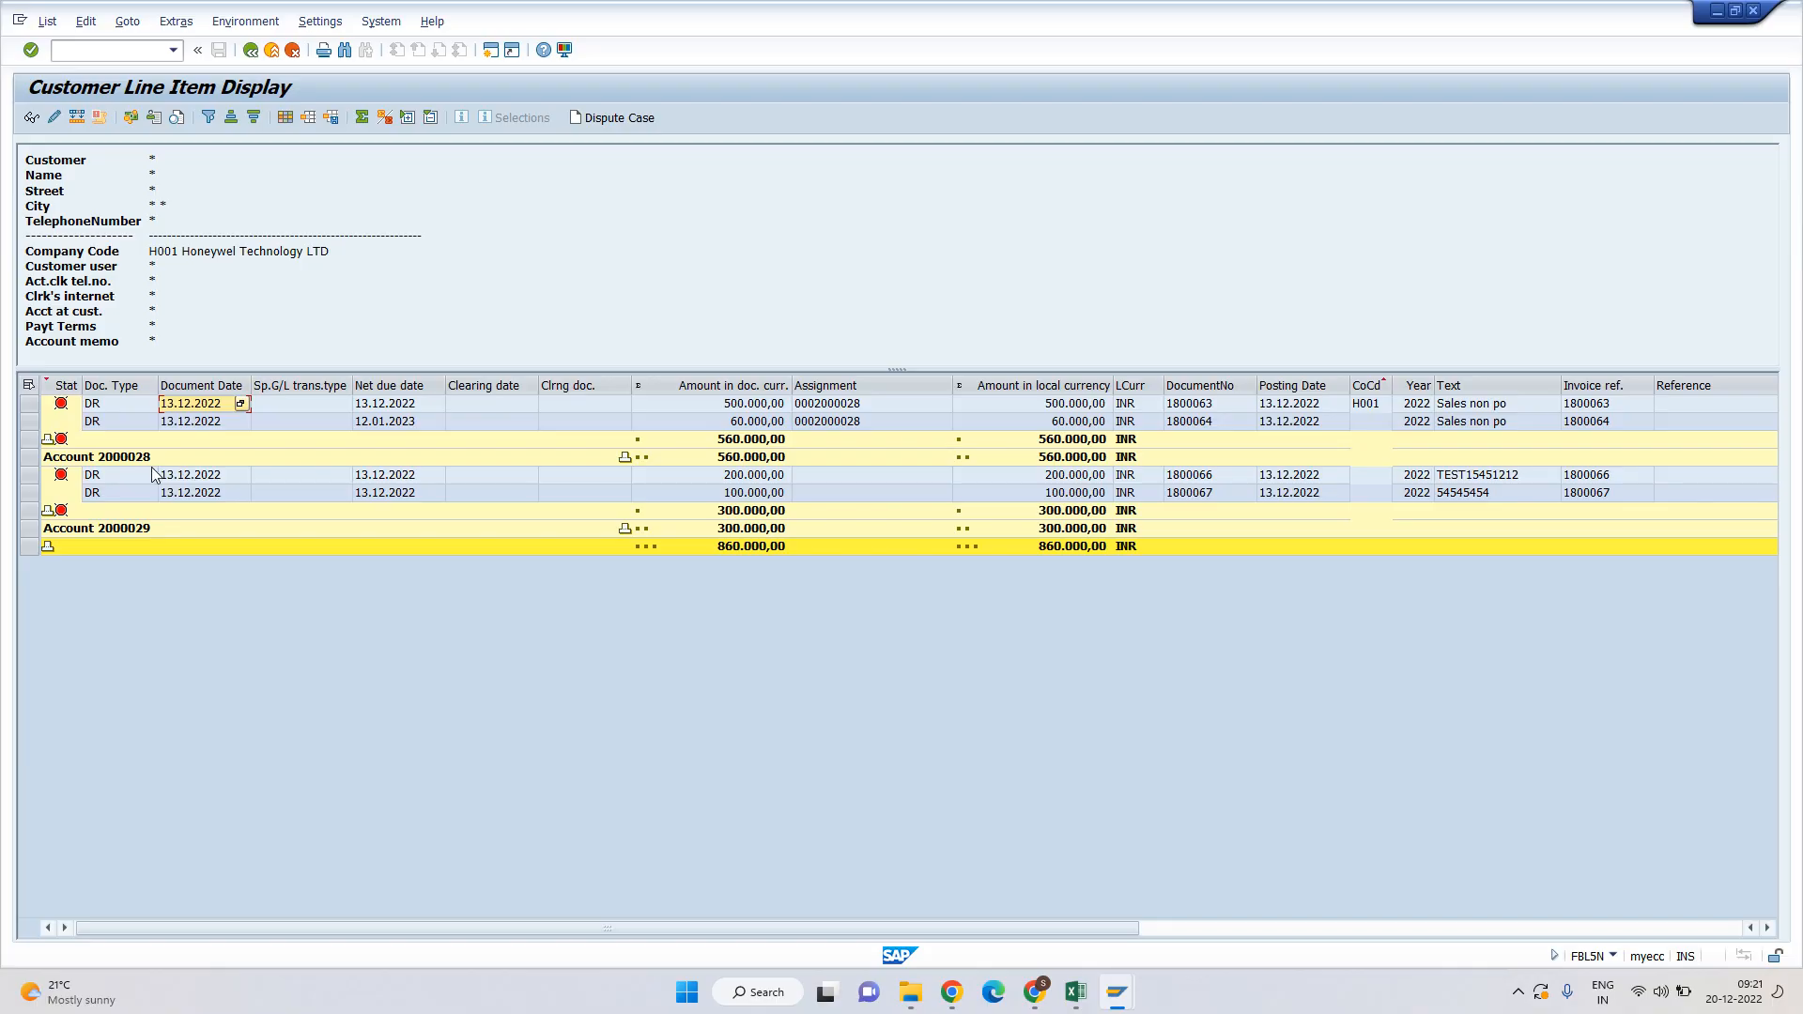
Confirm document 1800064 was never dunned and is net due 12.01.2023.
double_click(191, 421)
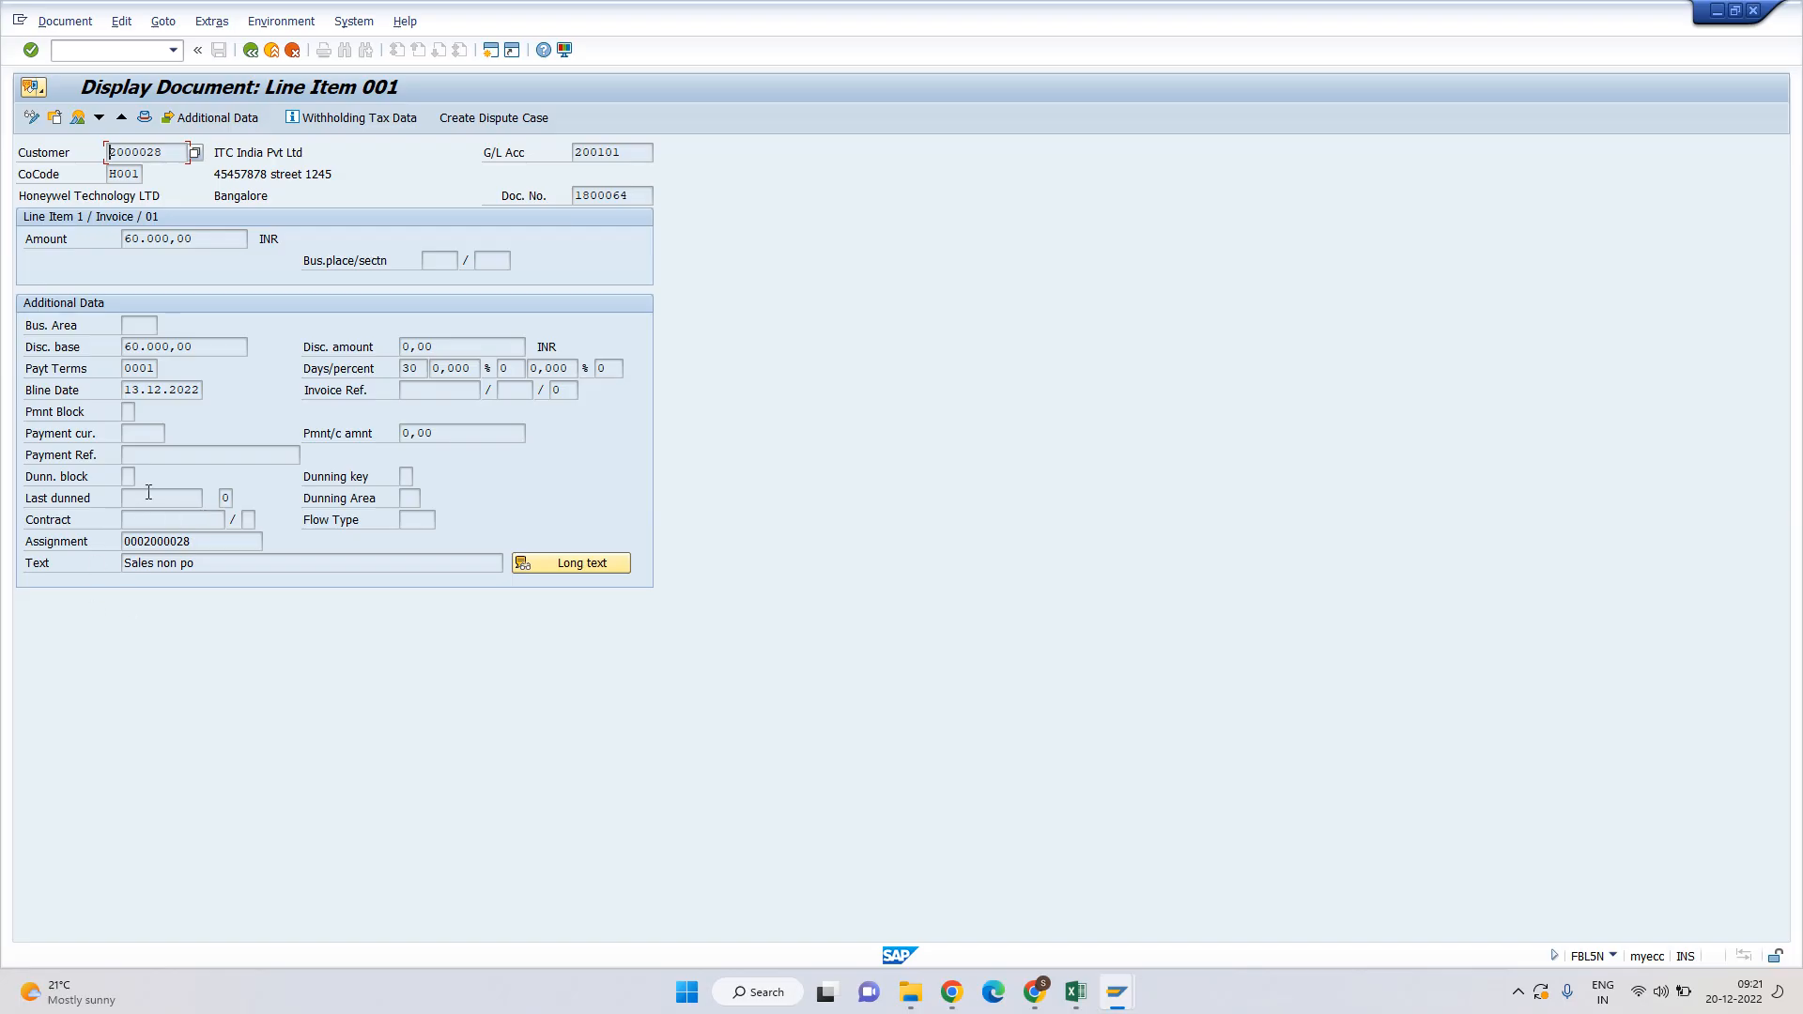
key(F3)
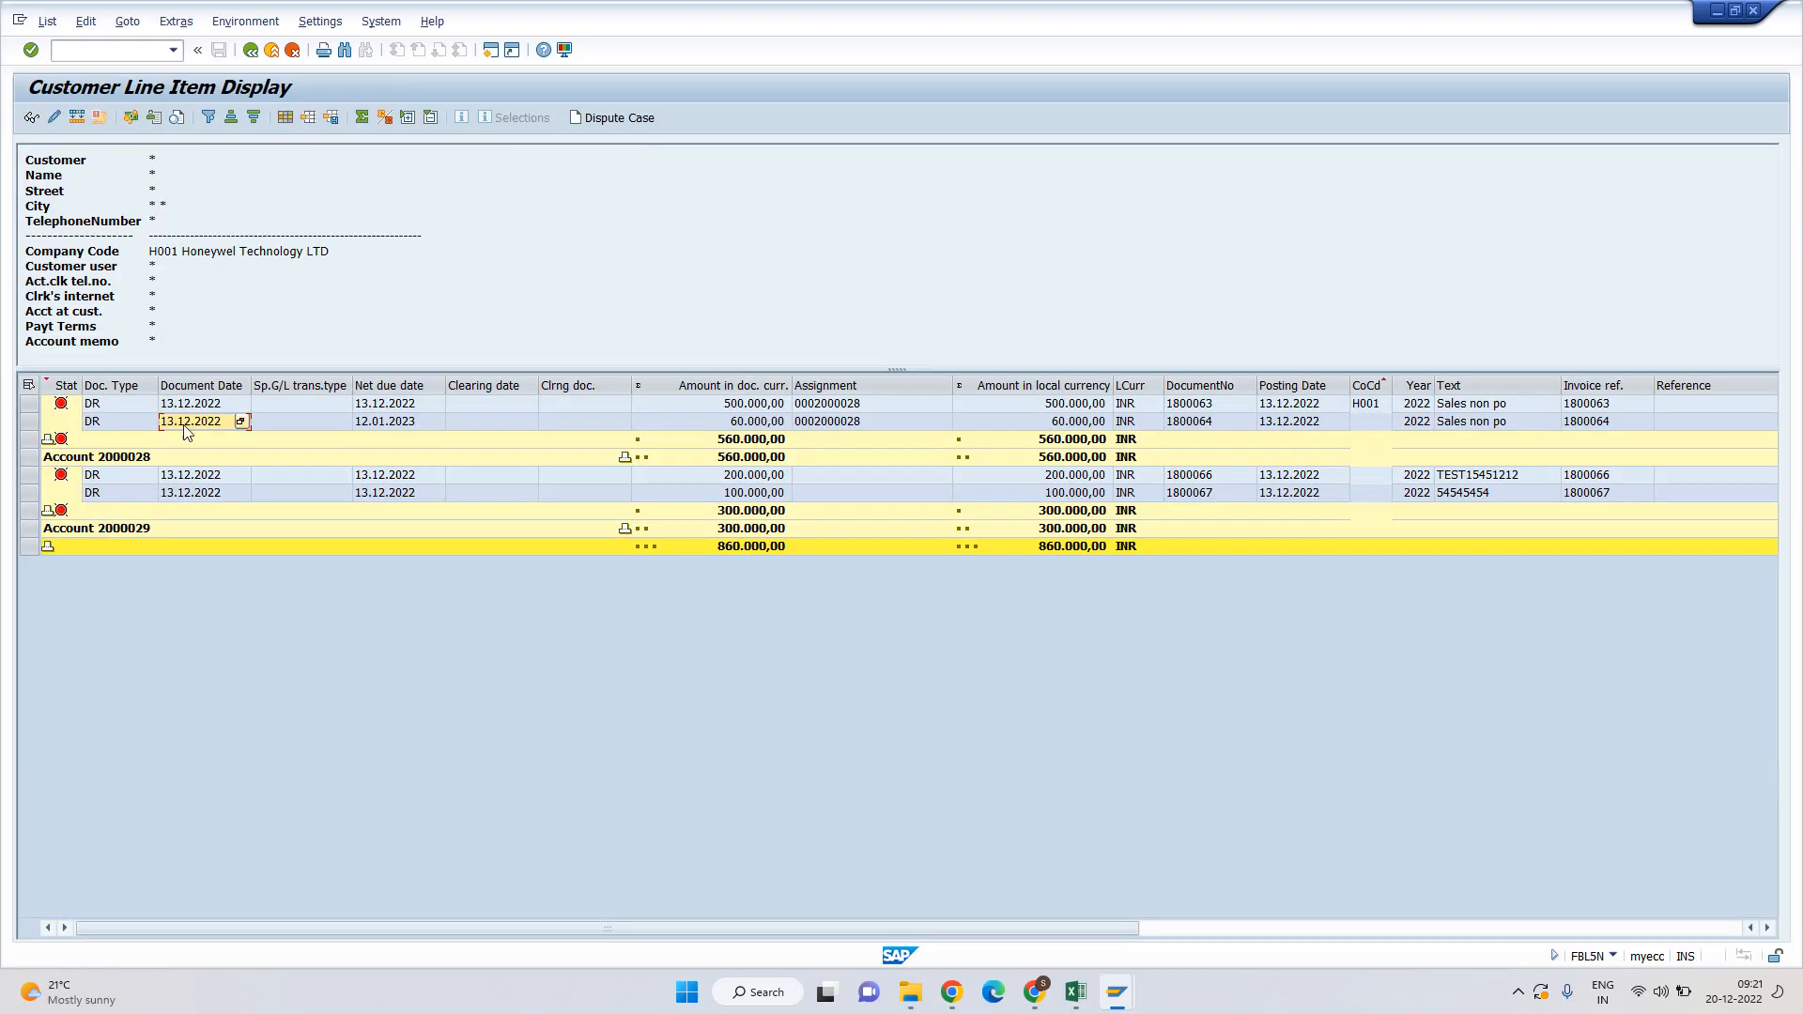
click(395, 422)
Confirm 1800066 and 1800067 were last dunned 20.12.2022 at level 1, then start a new session.
double_click(184, 474)
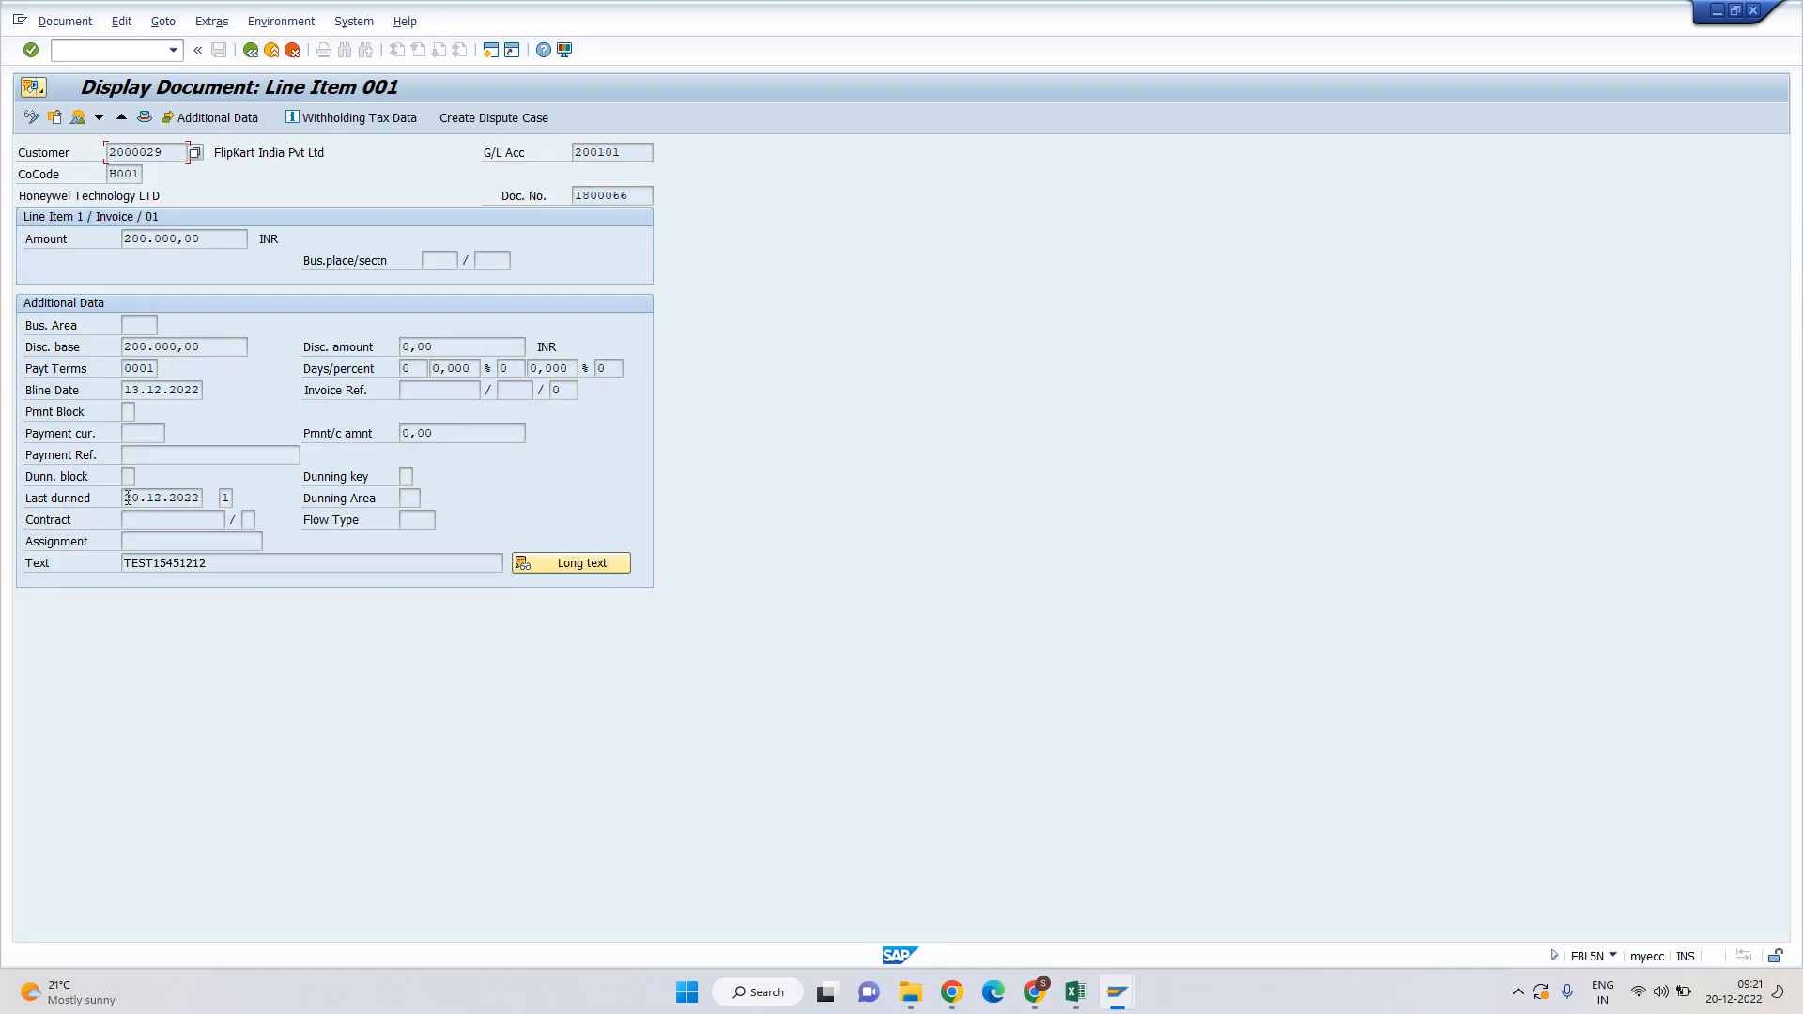
drag(125, 499, 209, 500)
click(227, 499)
key(F3)
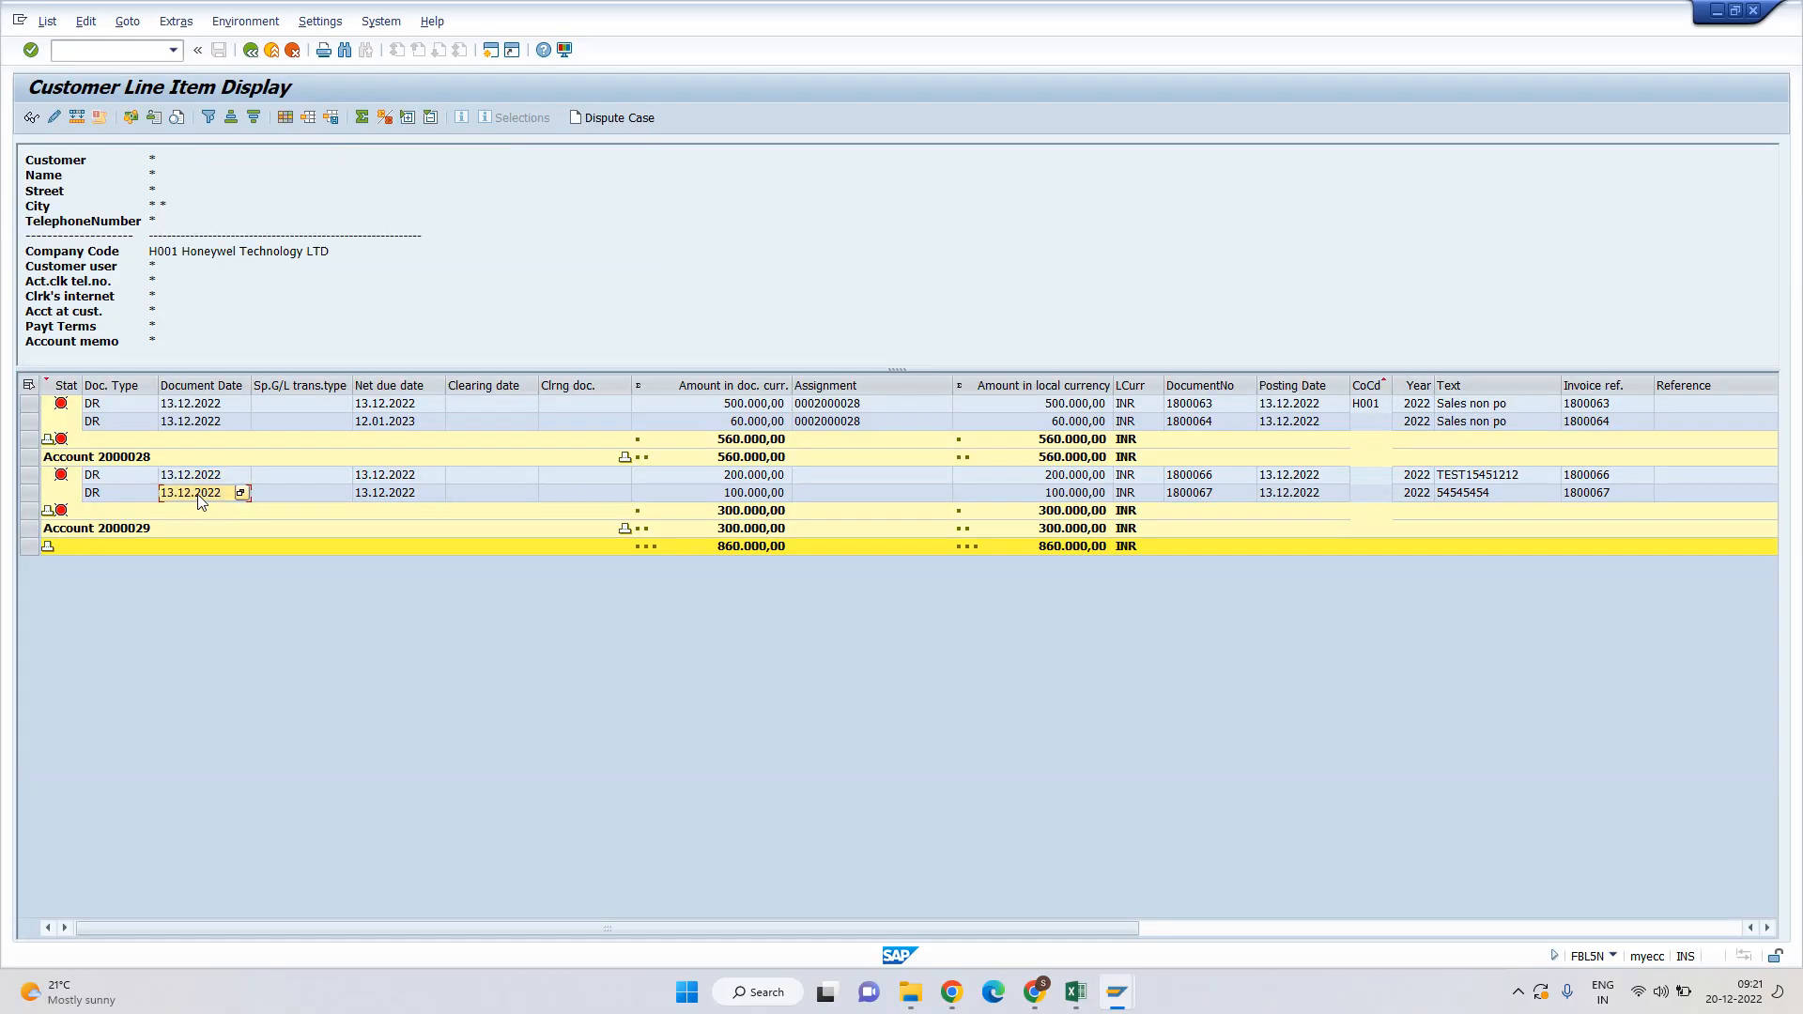
double_click(200, 495)
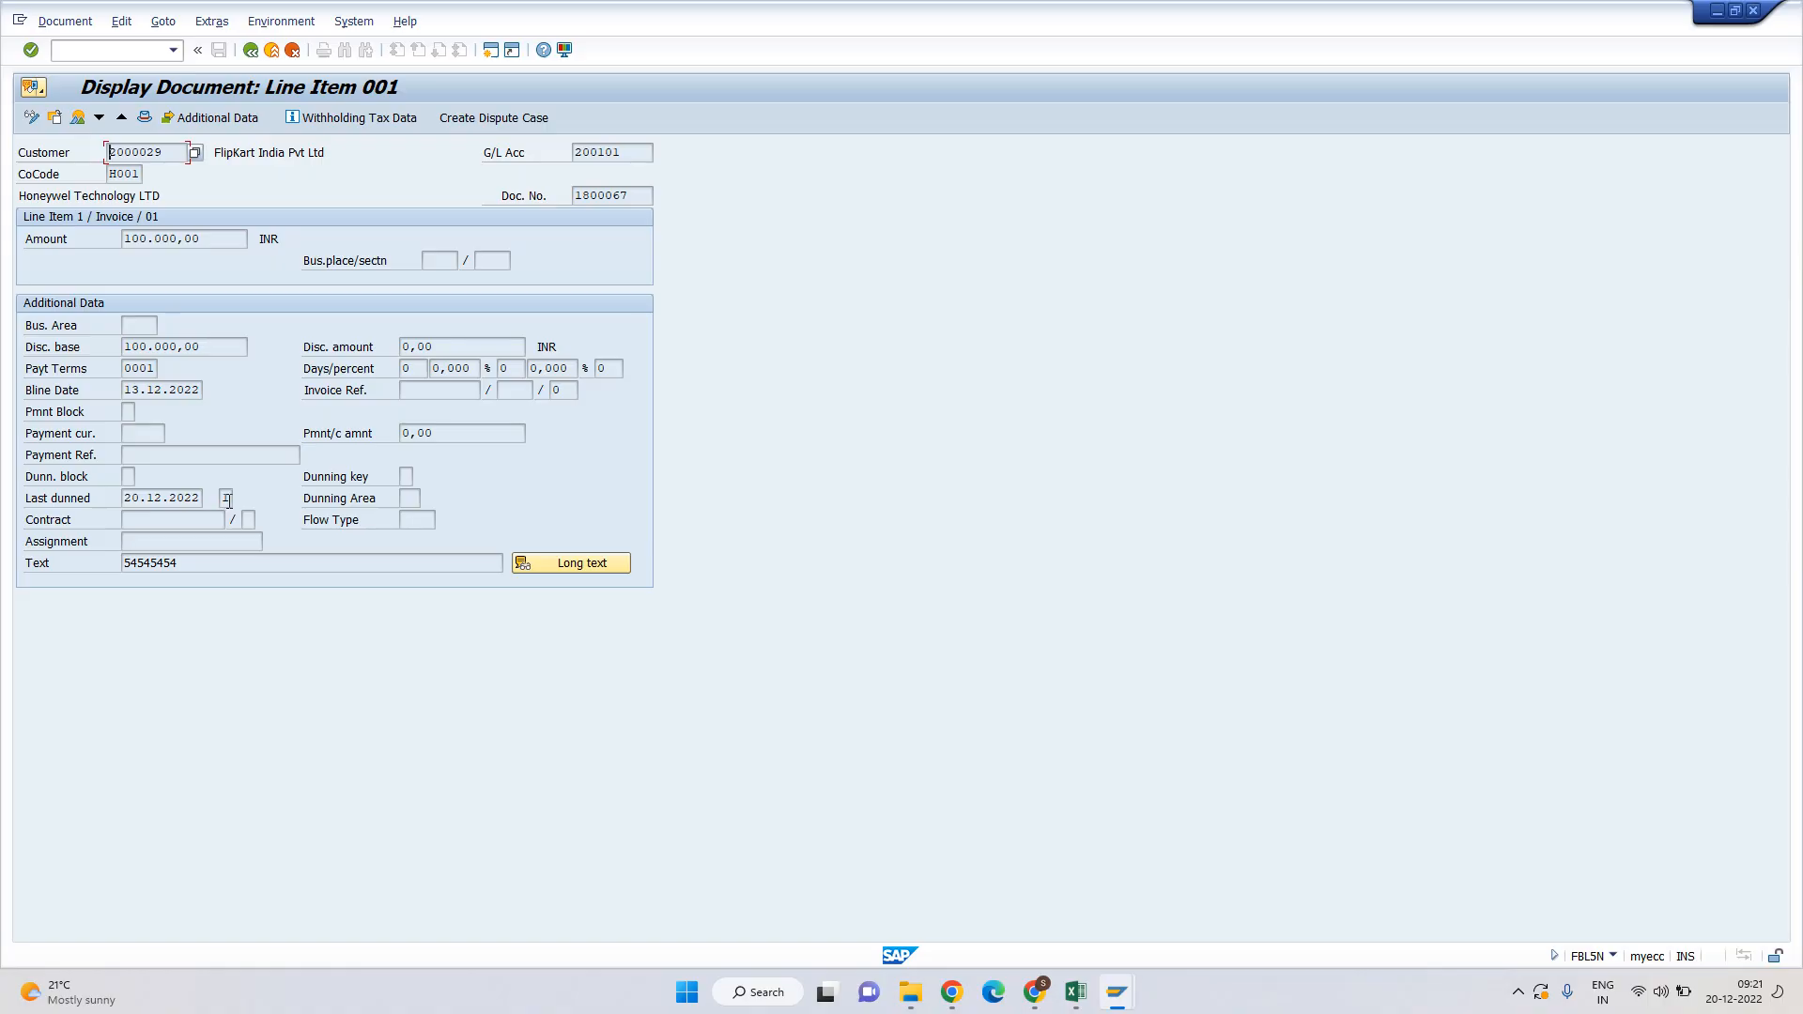
key(F3)
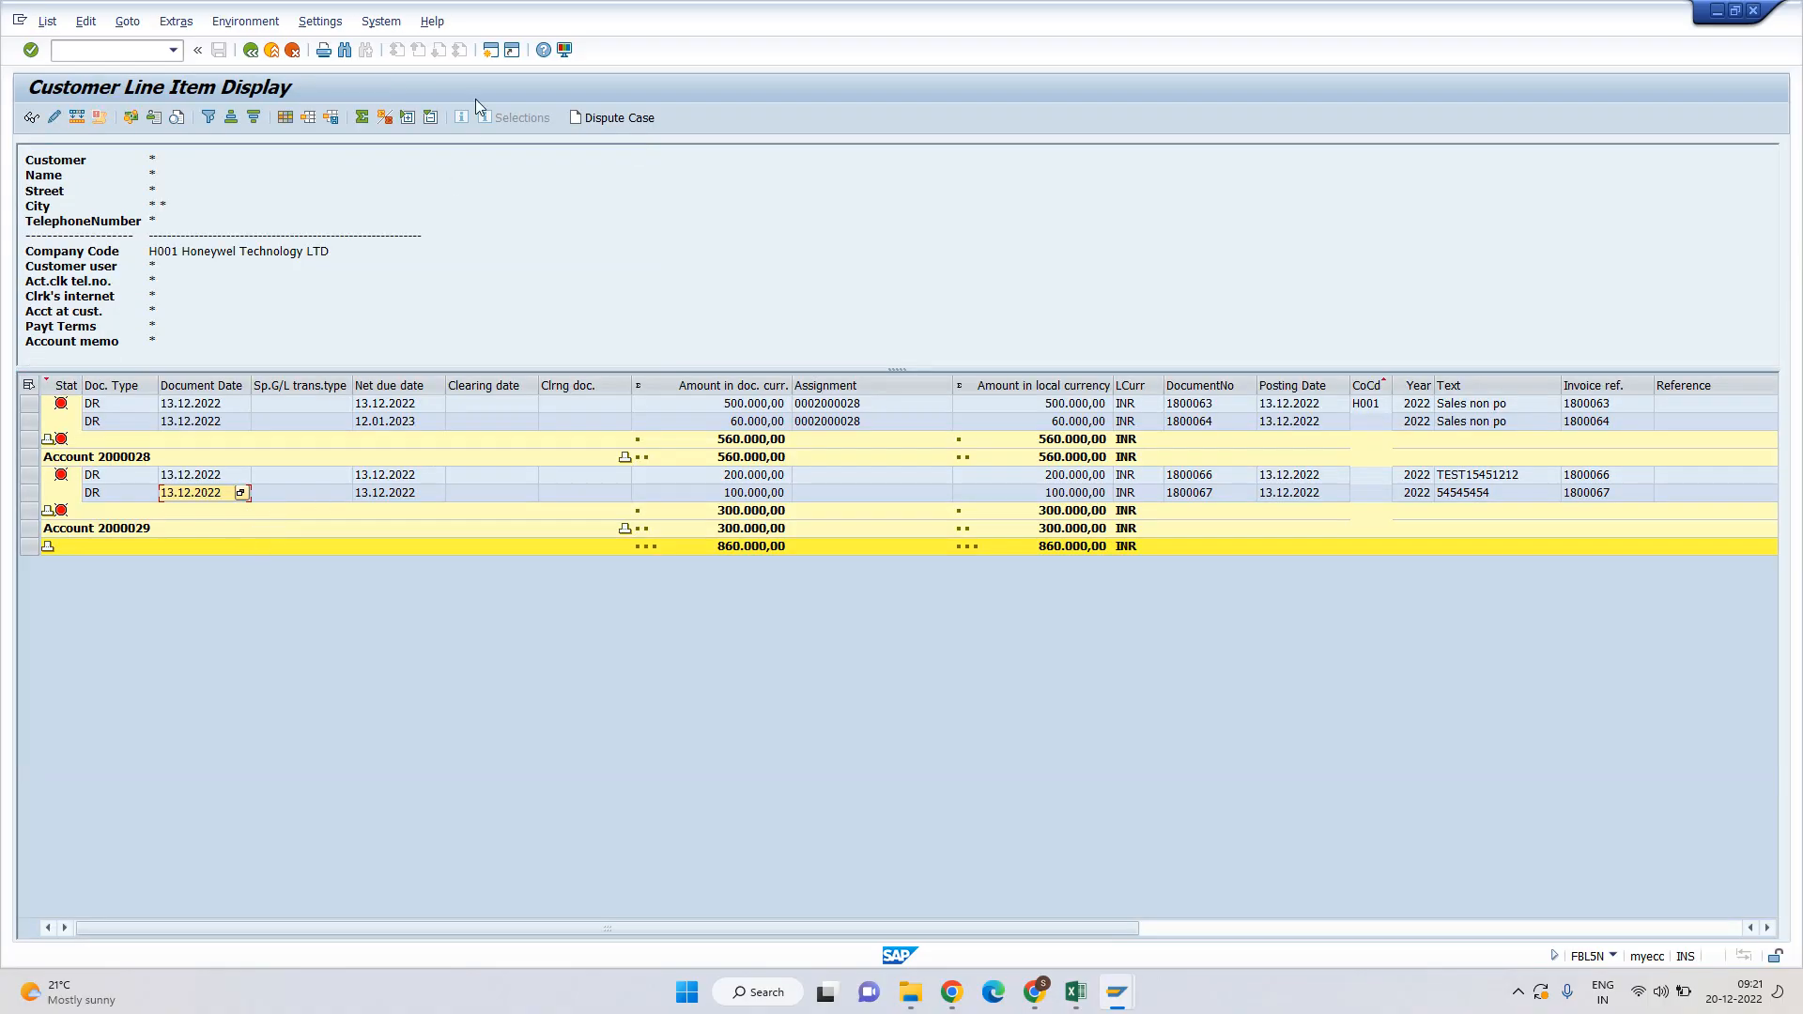
click(488, 53)
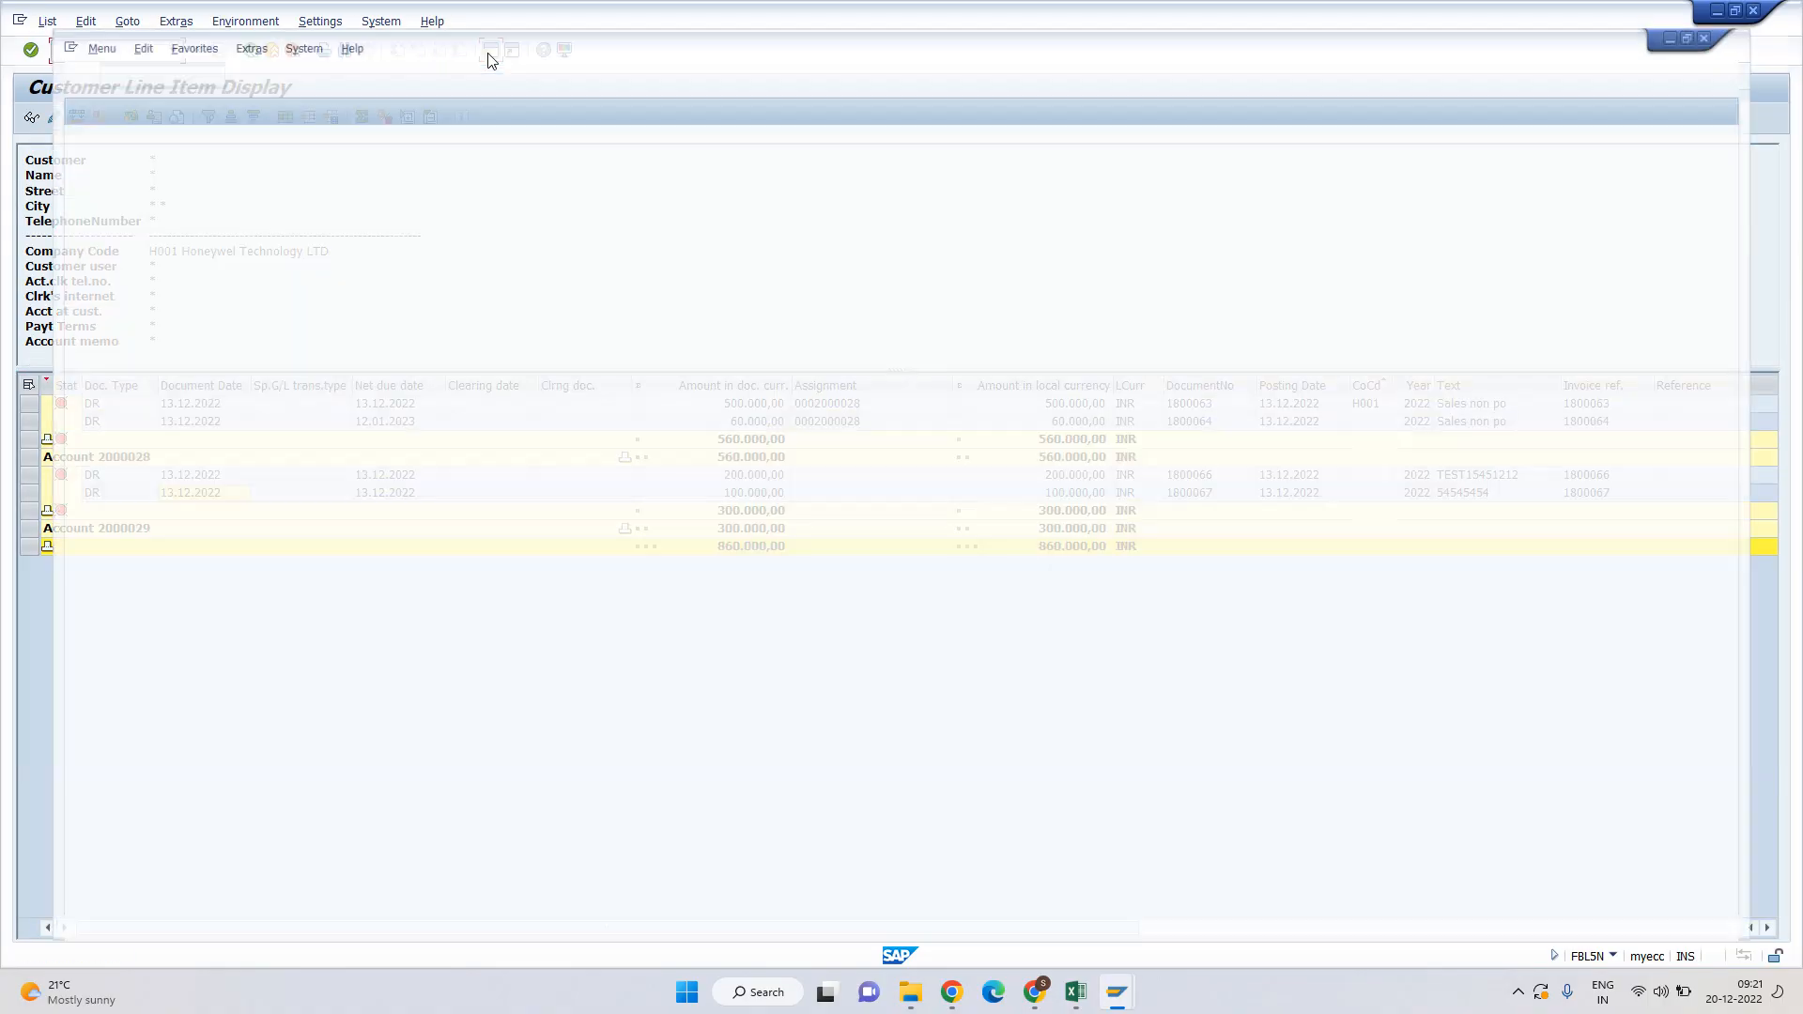
Display customer 2000028's company code H001 master data with XD03.
text(xd03)
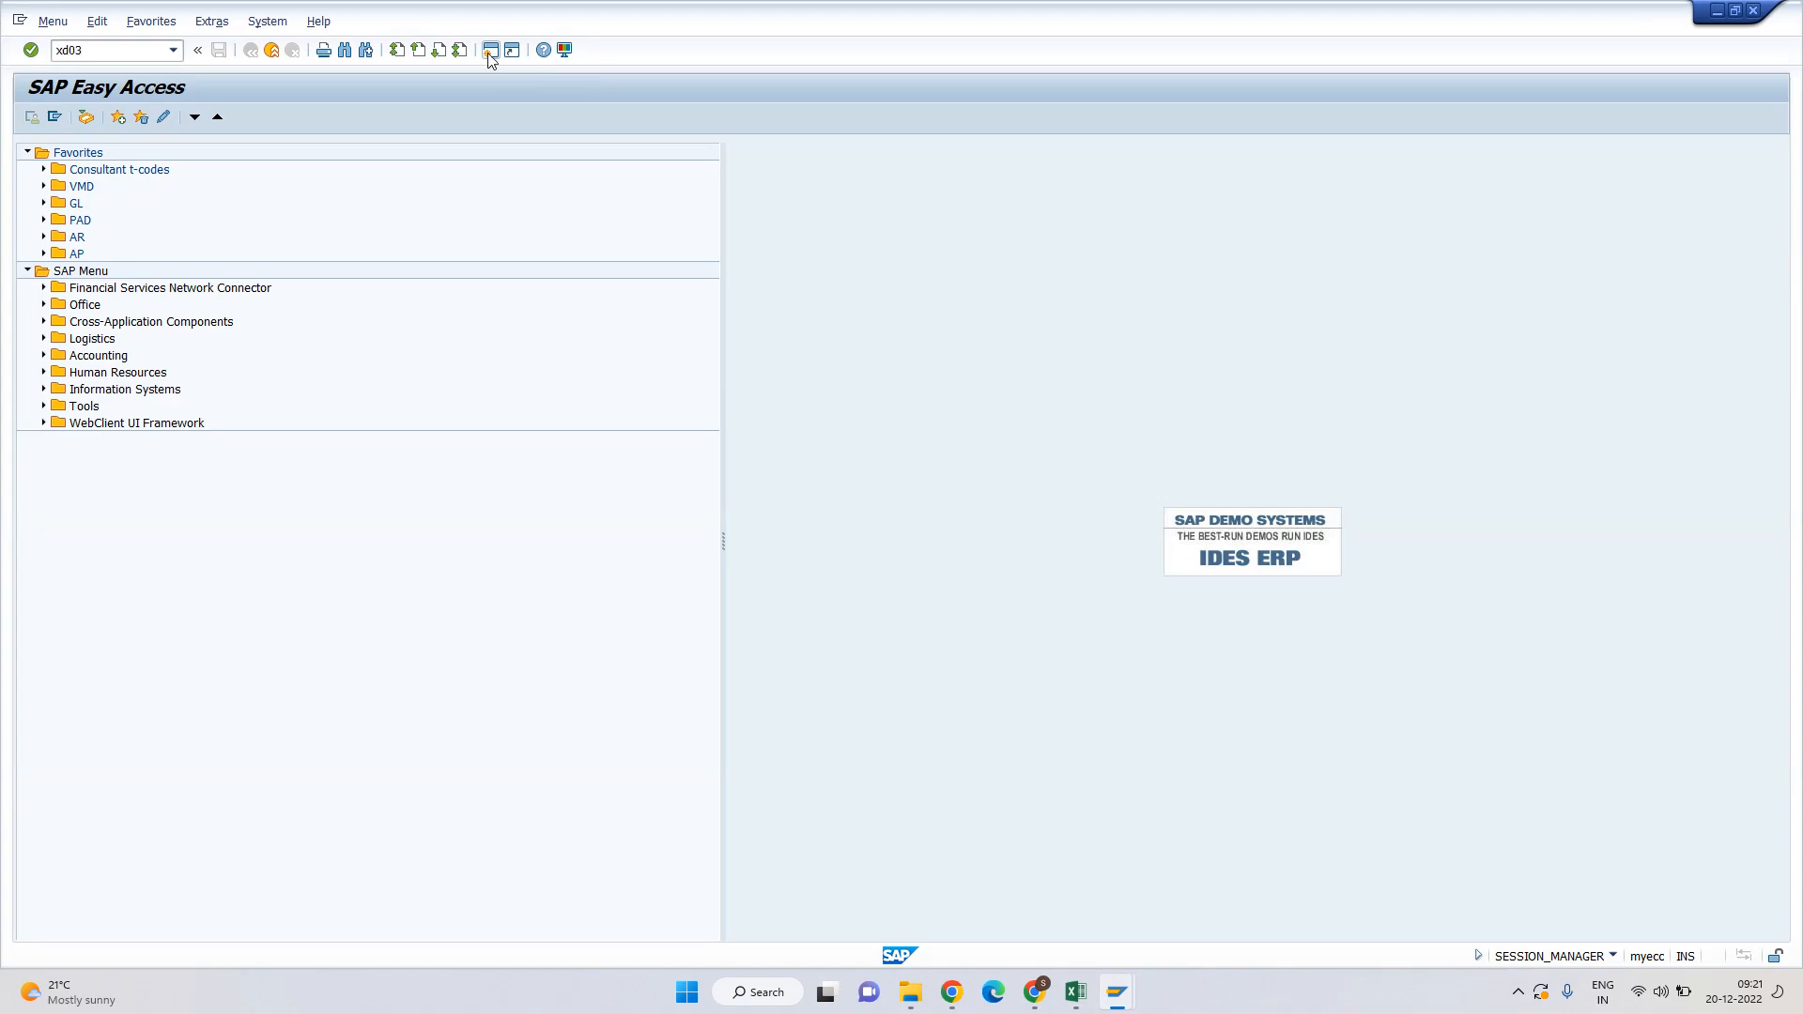
key(Return)
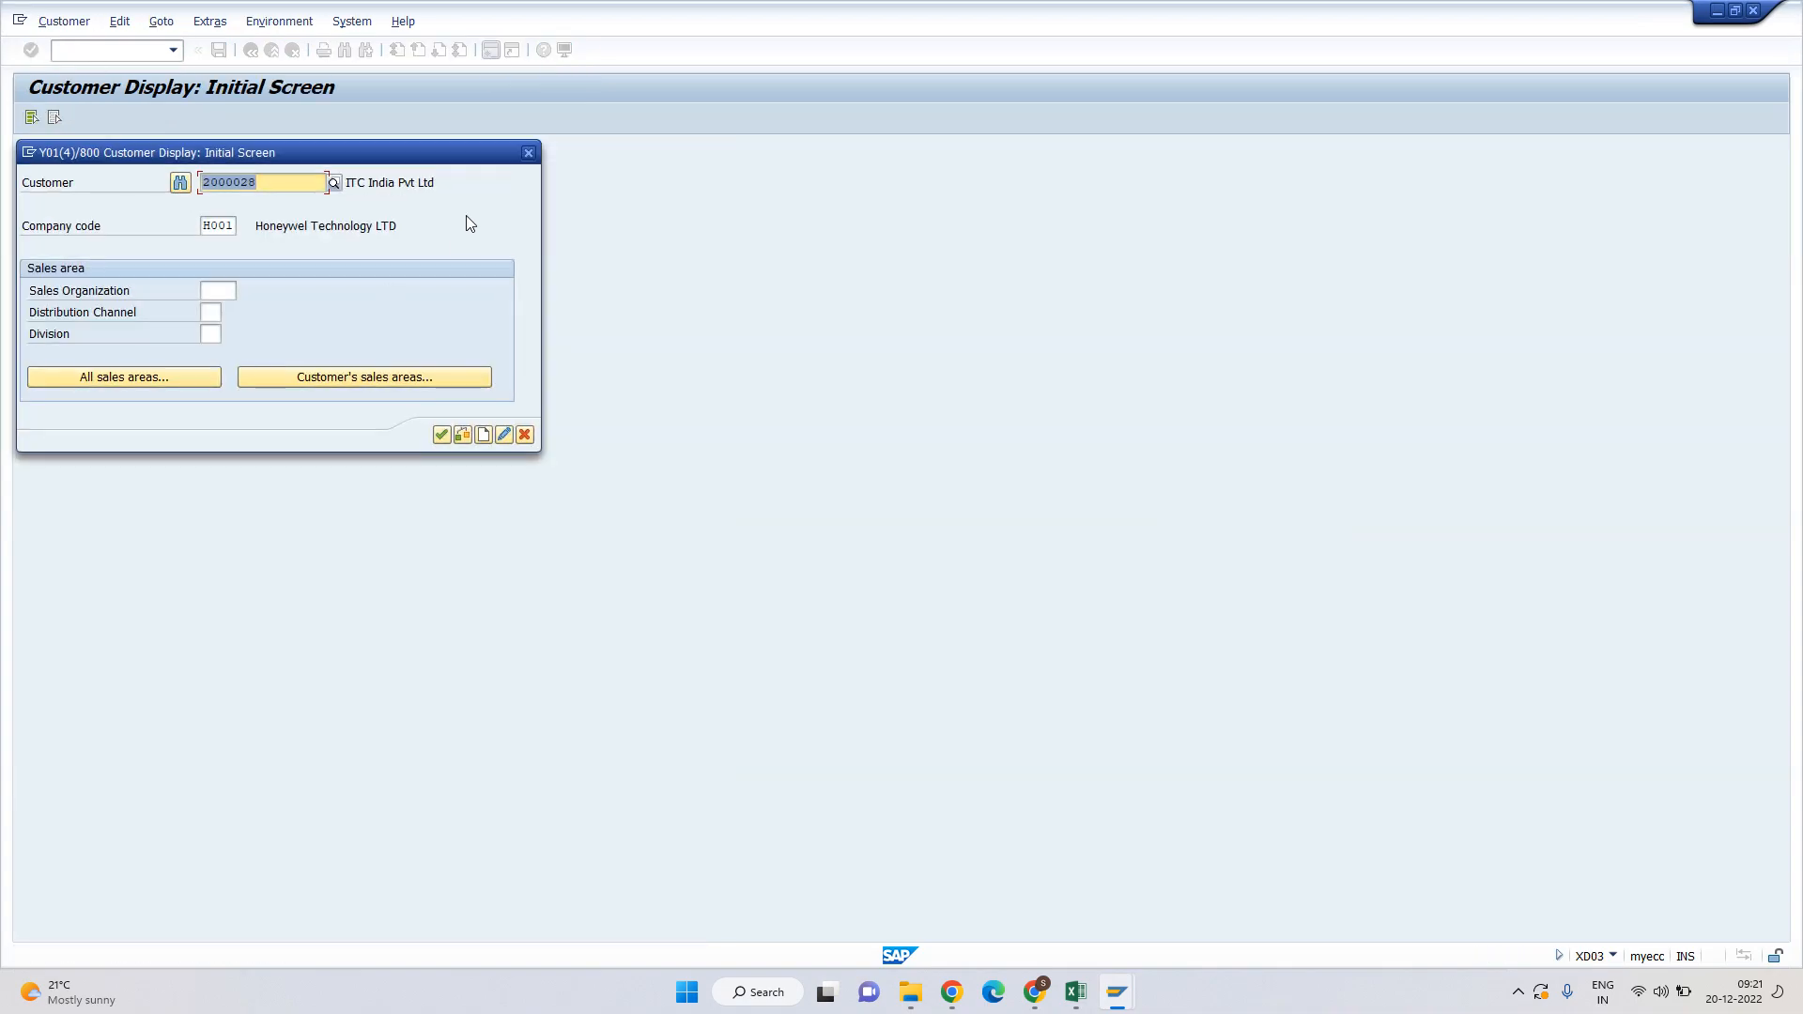
key(Return)
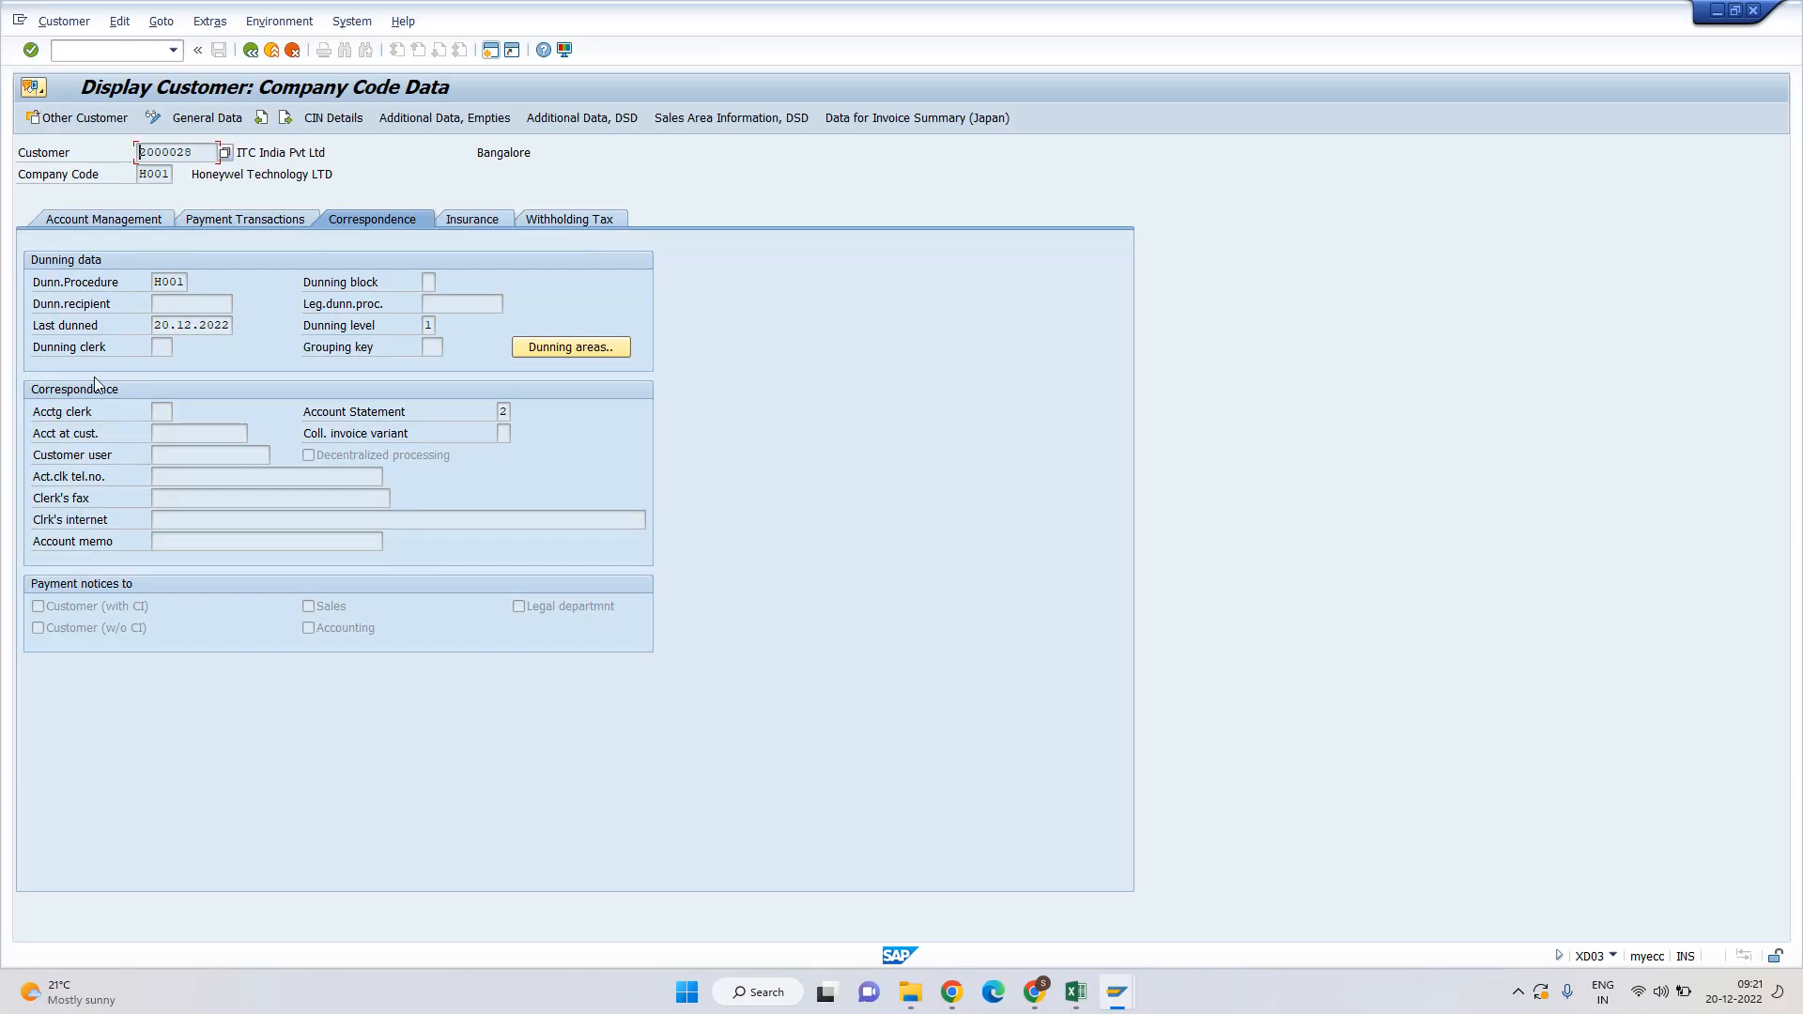
Verify dunning procedure H001, last dunned 20.12.2022 and level 1, then return to line items.
click(157, 281)
drag(157, 324, 237, 324)
drag(427, 325, 440, 325)
click(177, 328)
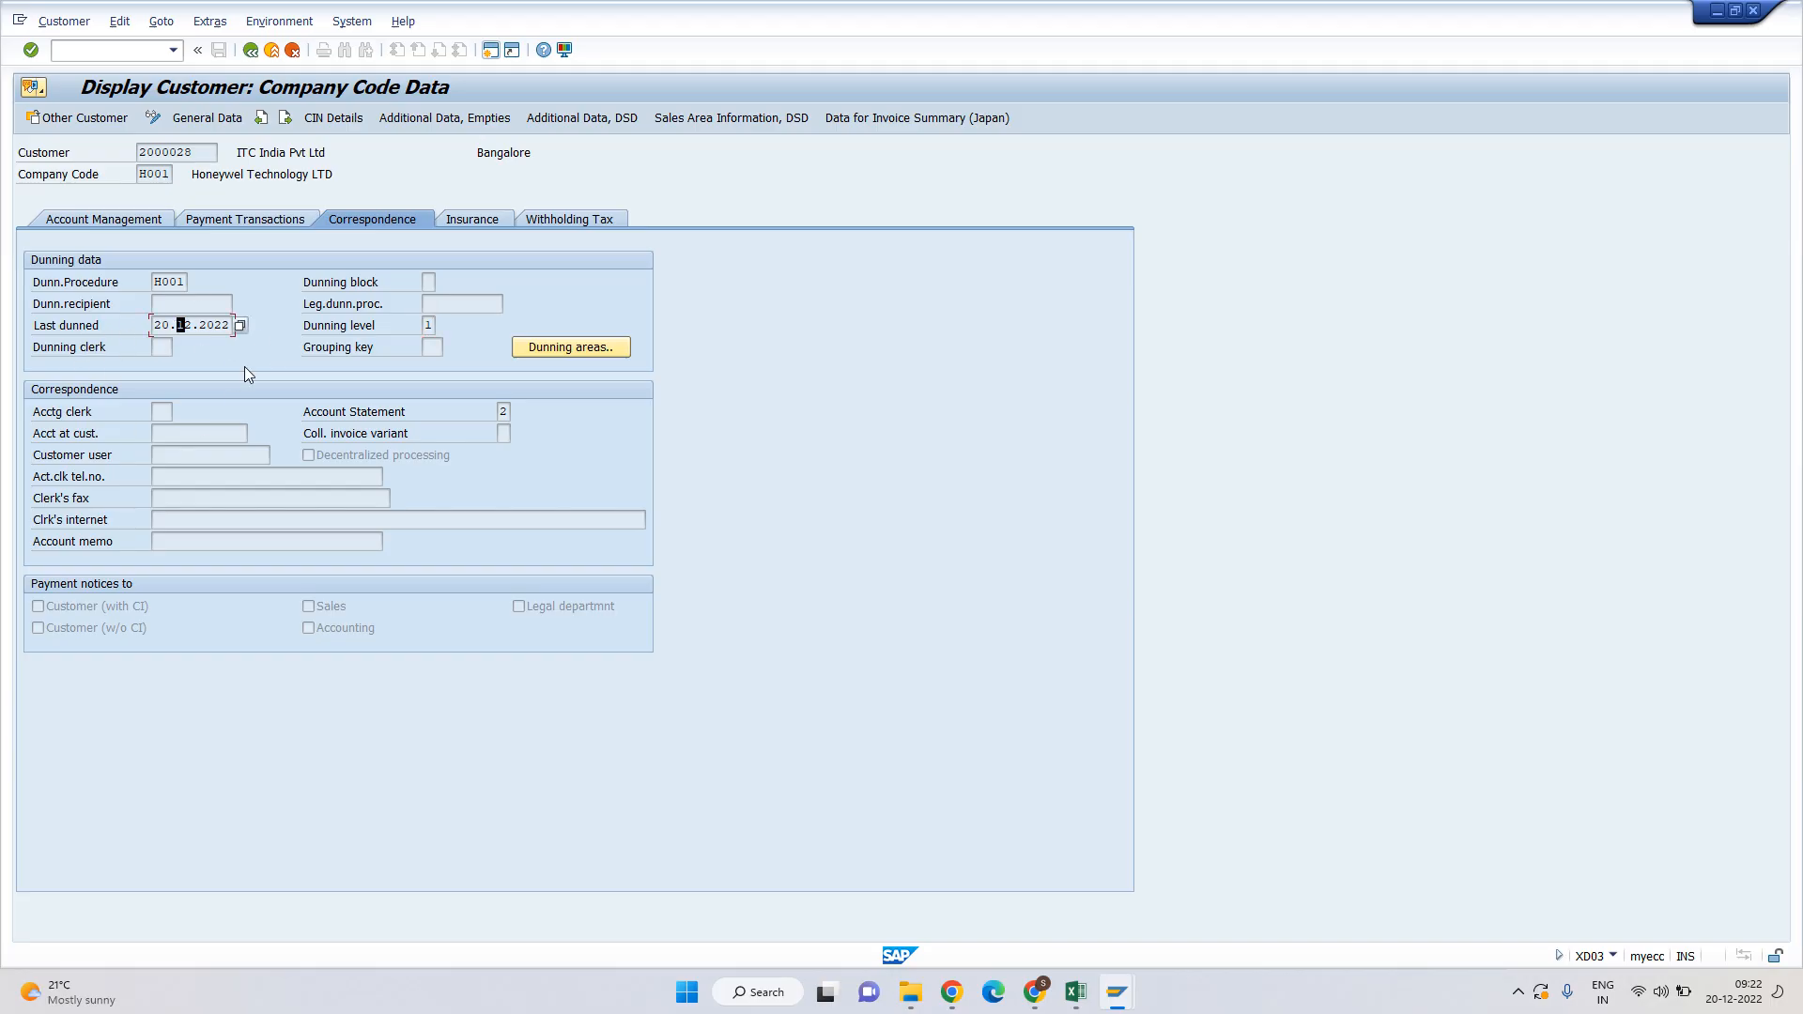
click(430, 325)
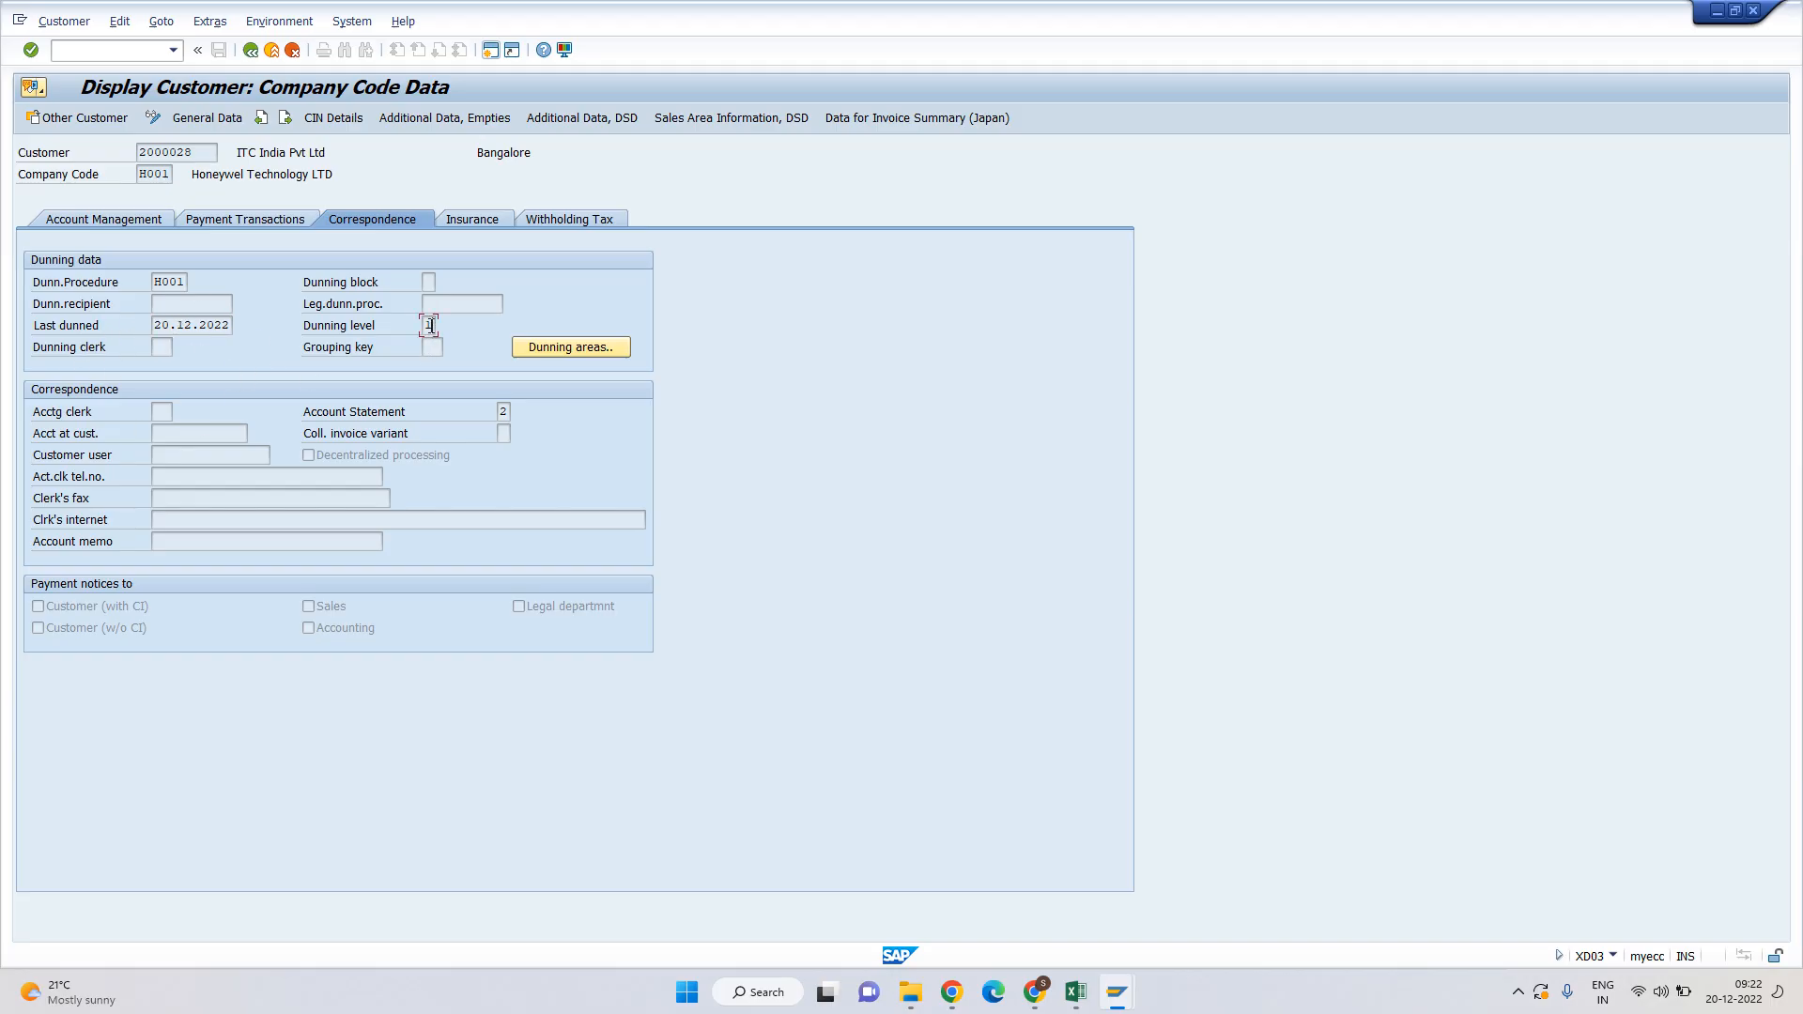
click(254, 52)
key(alt+Tab)
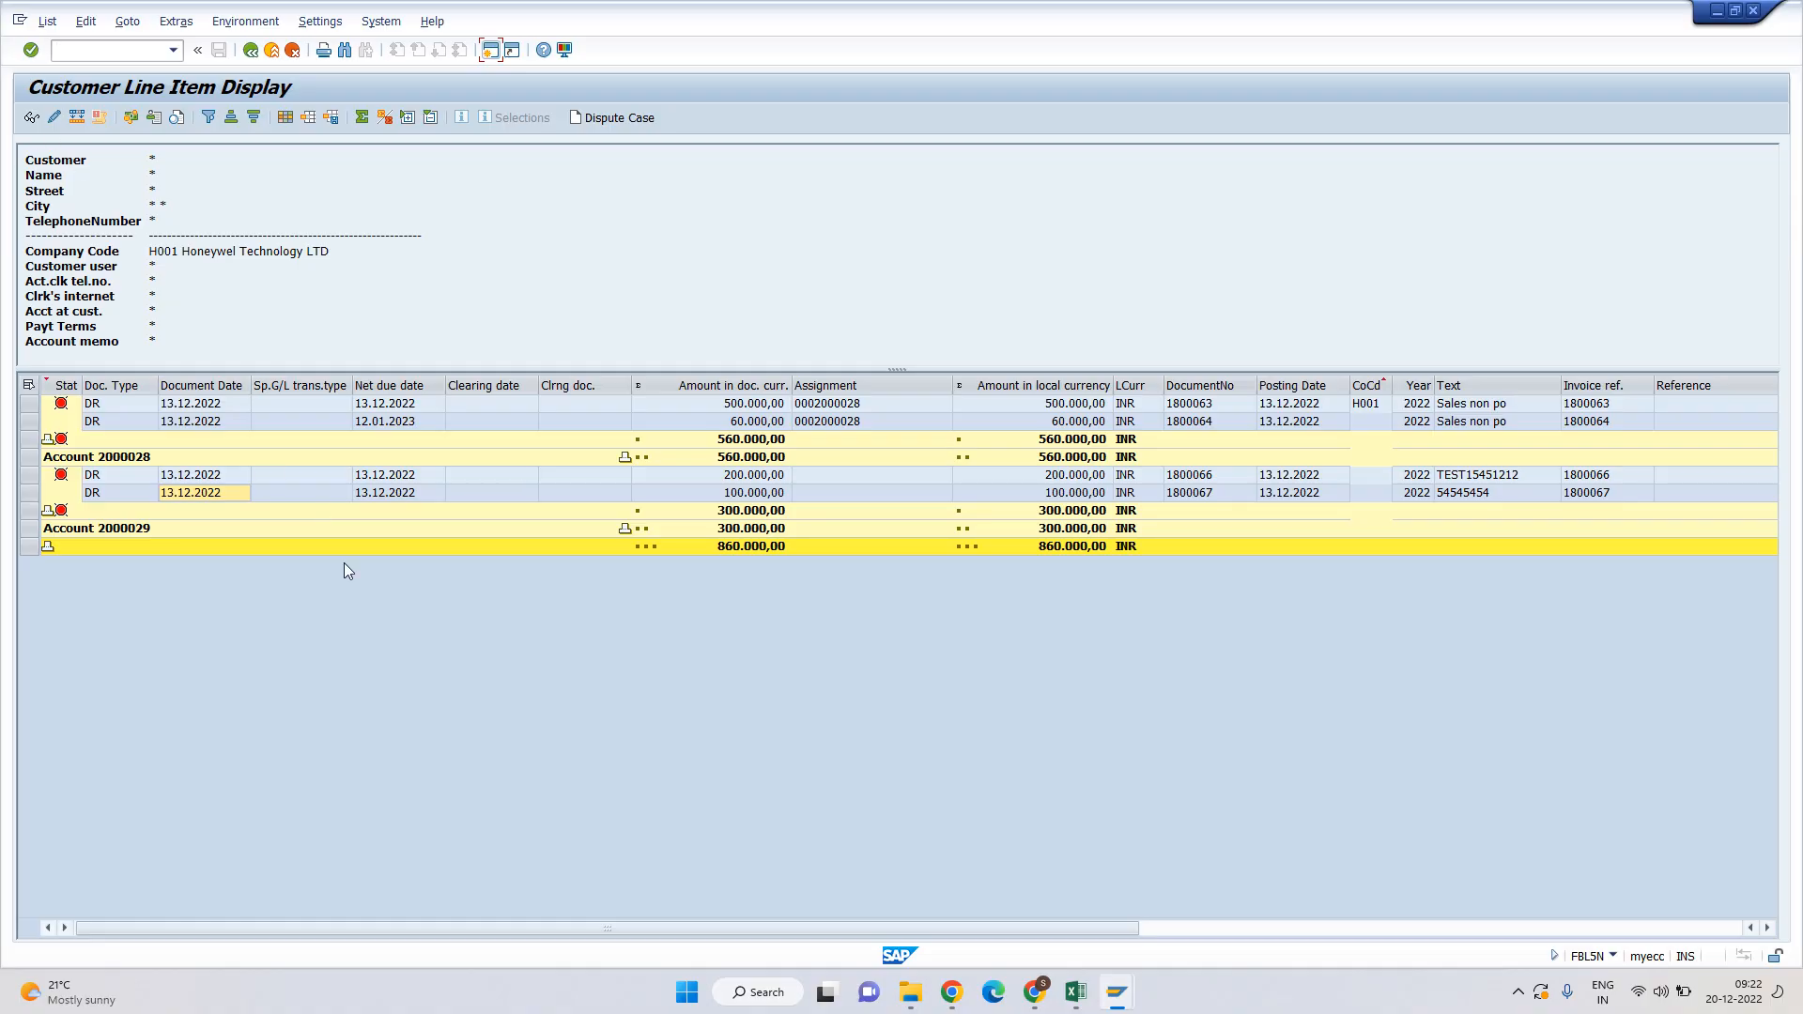
Bring the F150 dunning window forward and open a new session.
key(alt+Tab)
key(alt+Tab)
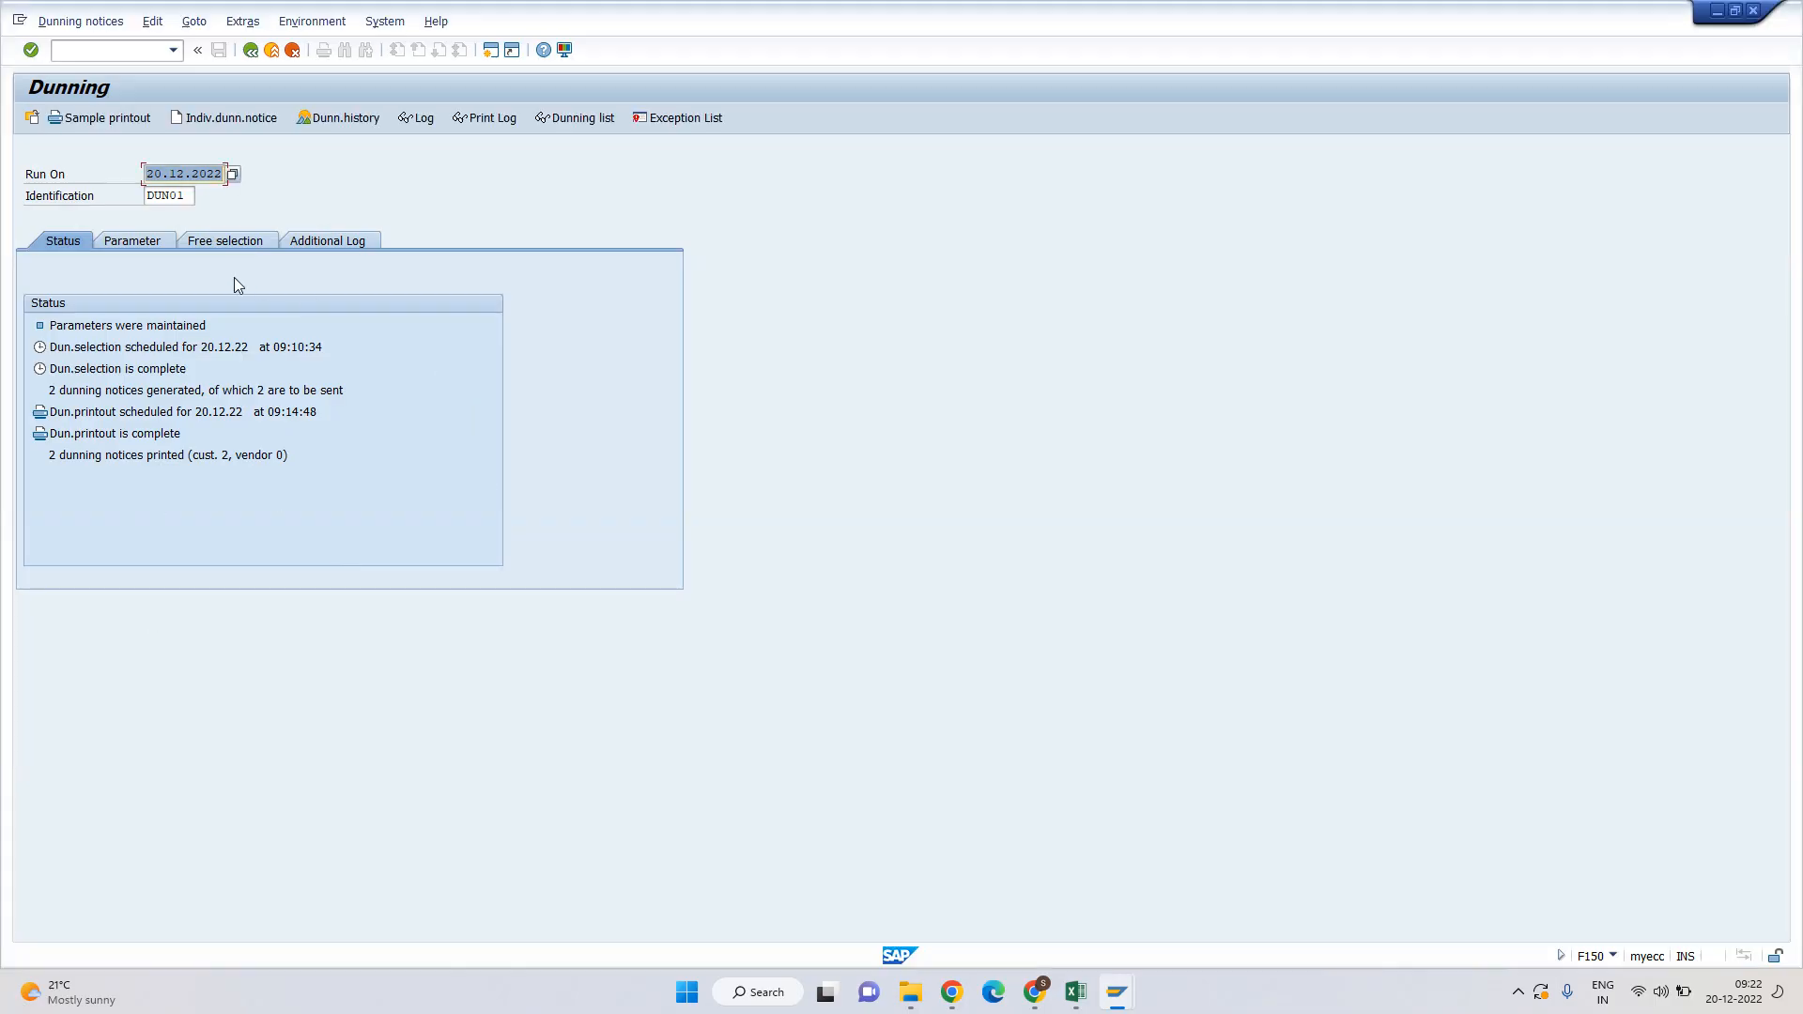
key(alt+Tab)
key(alt+Tab)
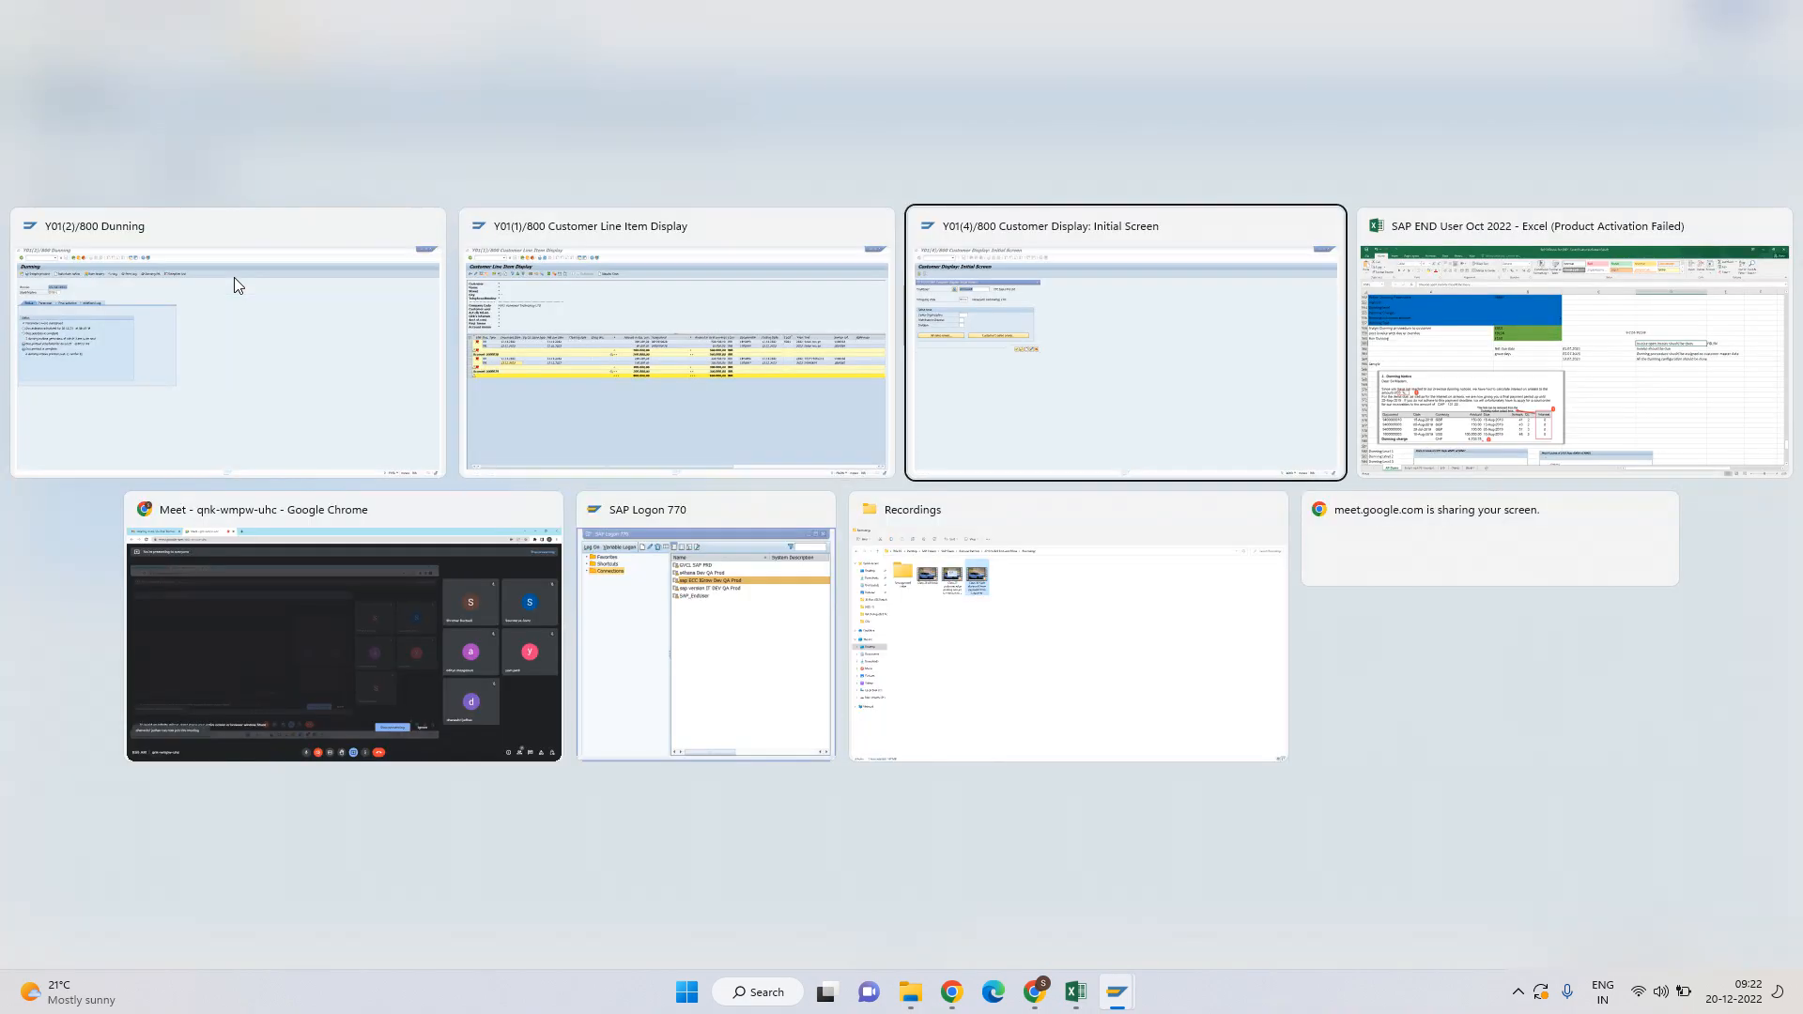
key(alt+shift+Tab)
key(alt+shift+Tab)
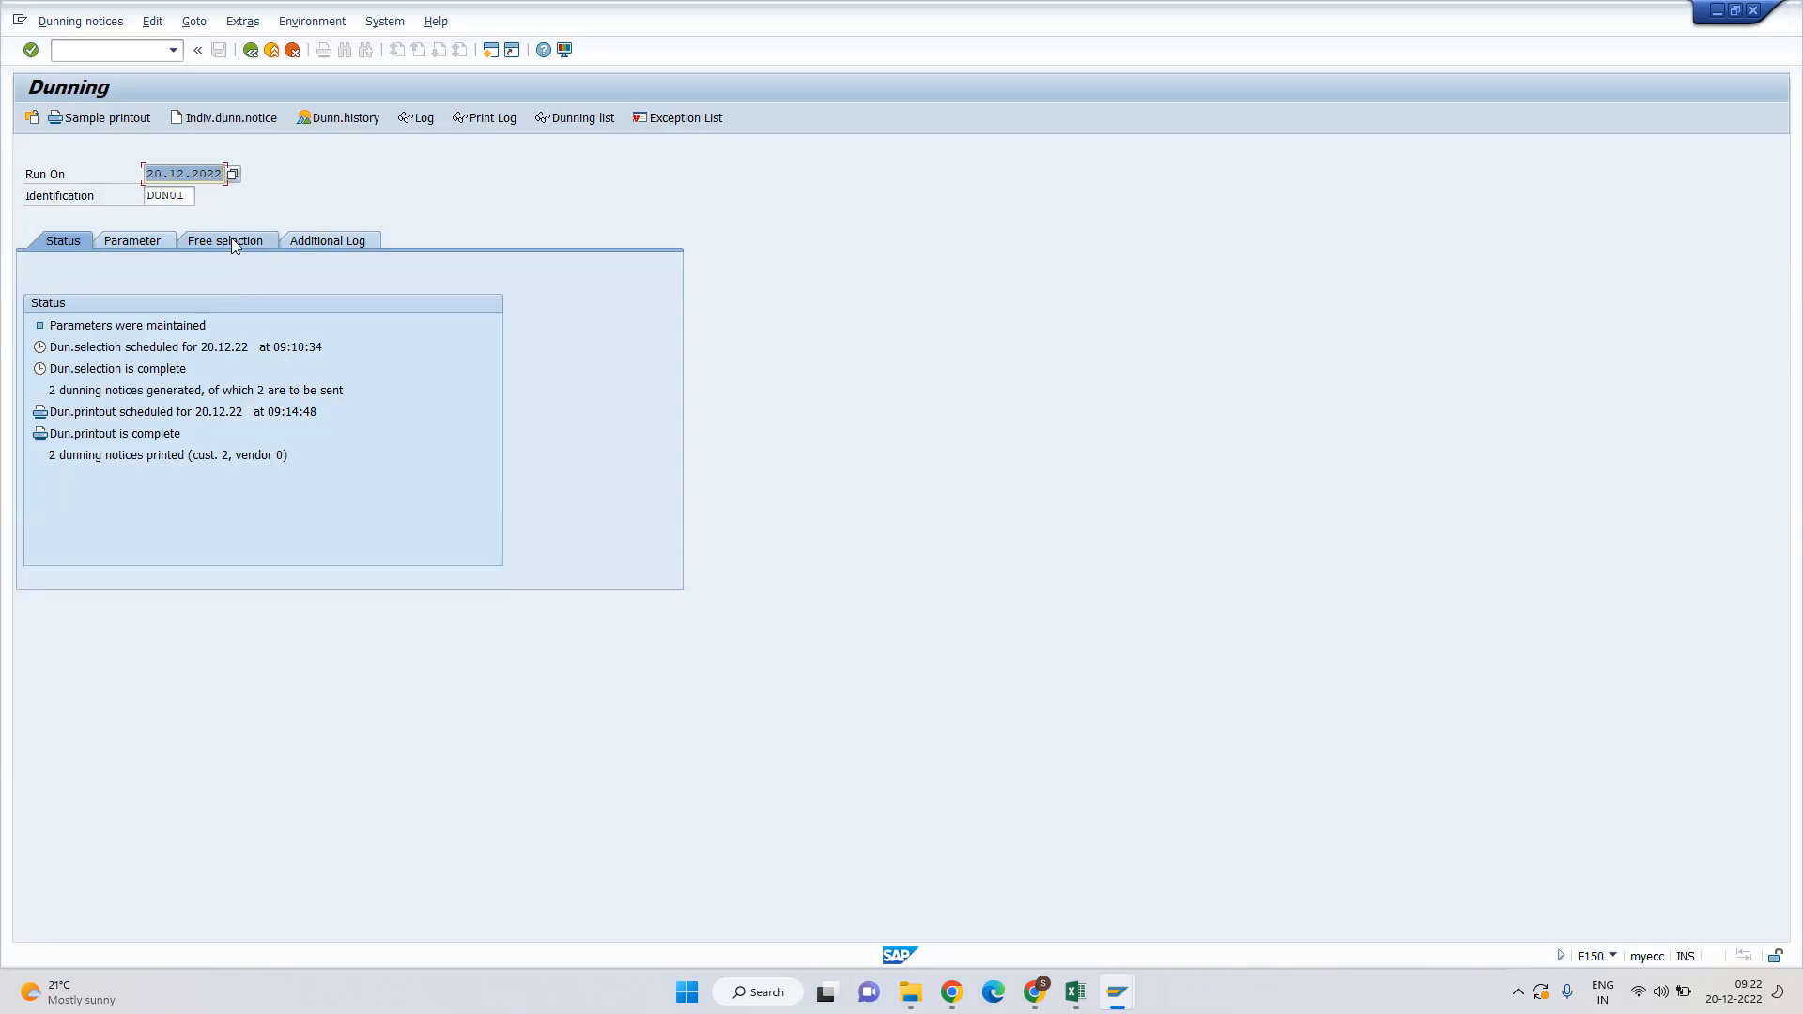
click(491, 52)
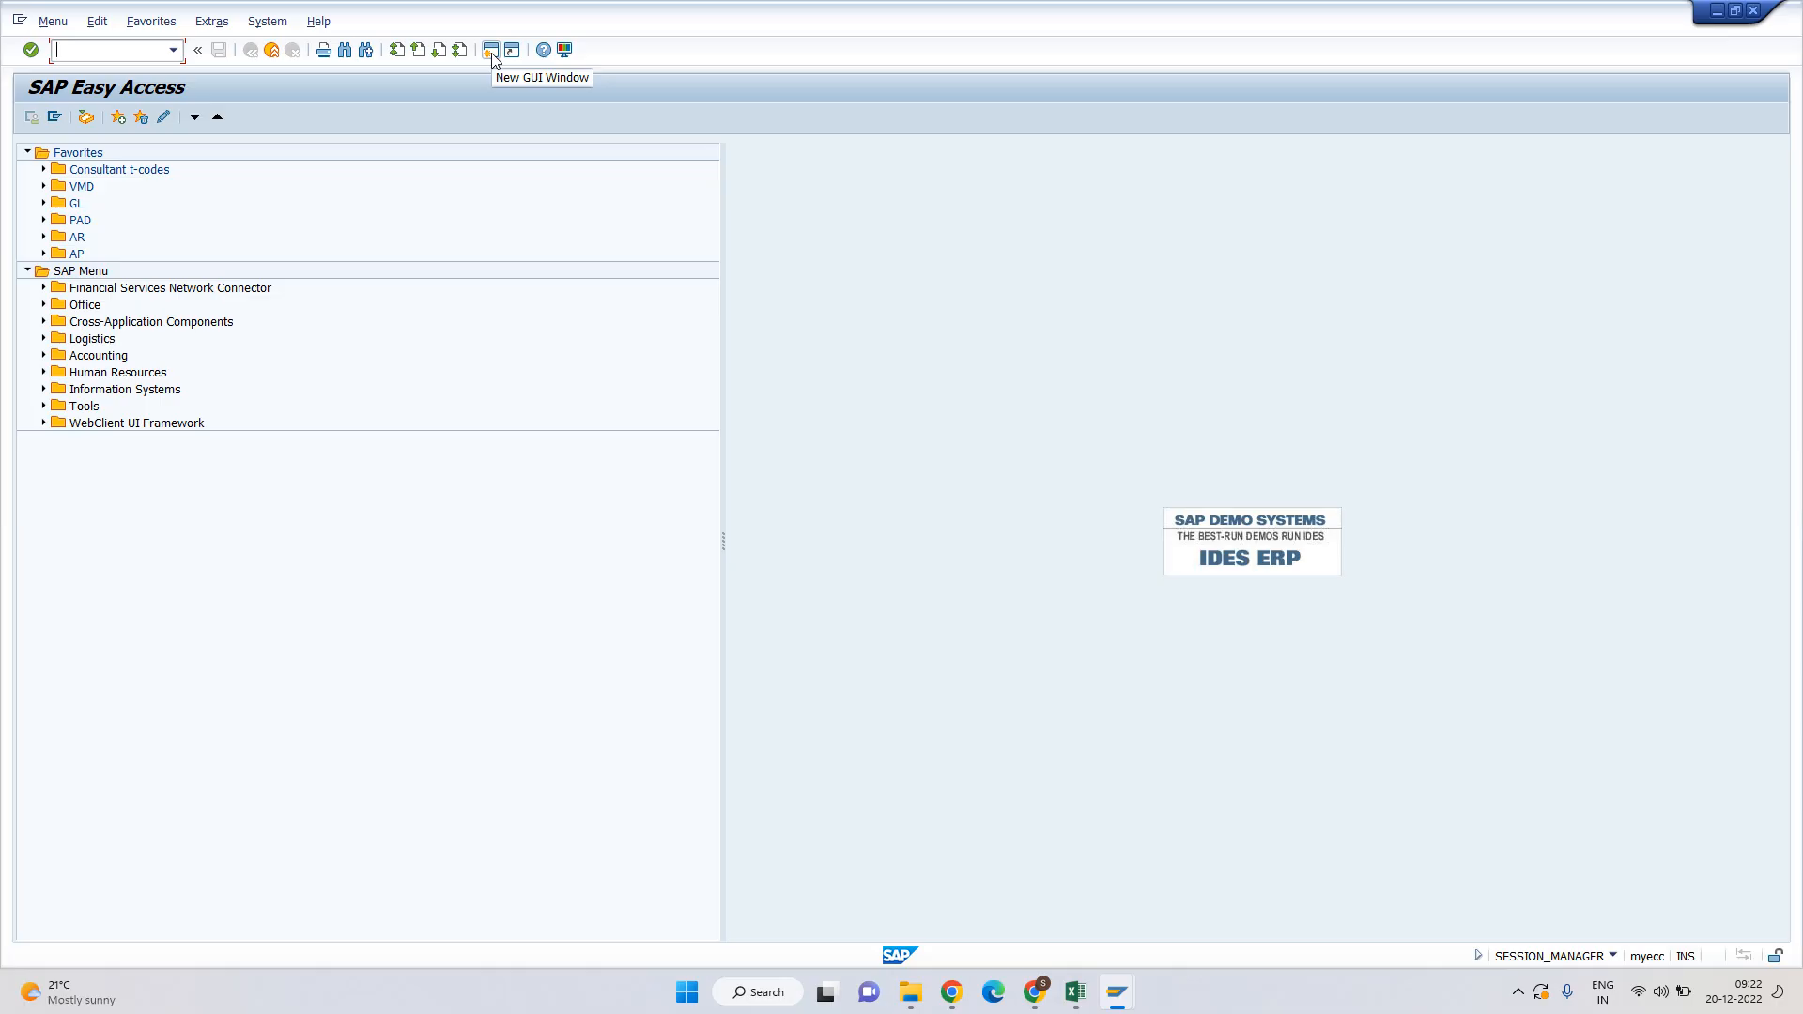
Run FBMP and view procedure H001, checking its 10-day dunning interval.
text(fbmp)
key(Return)
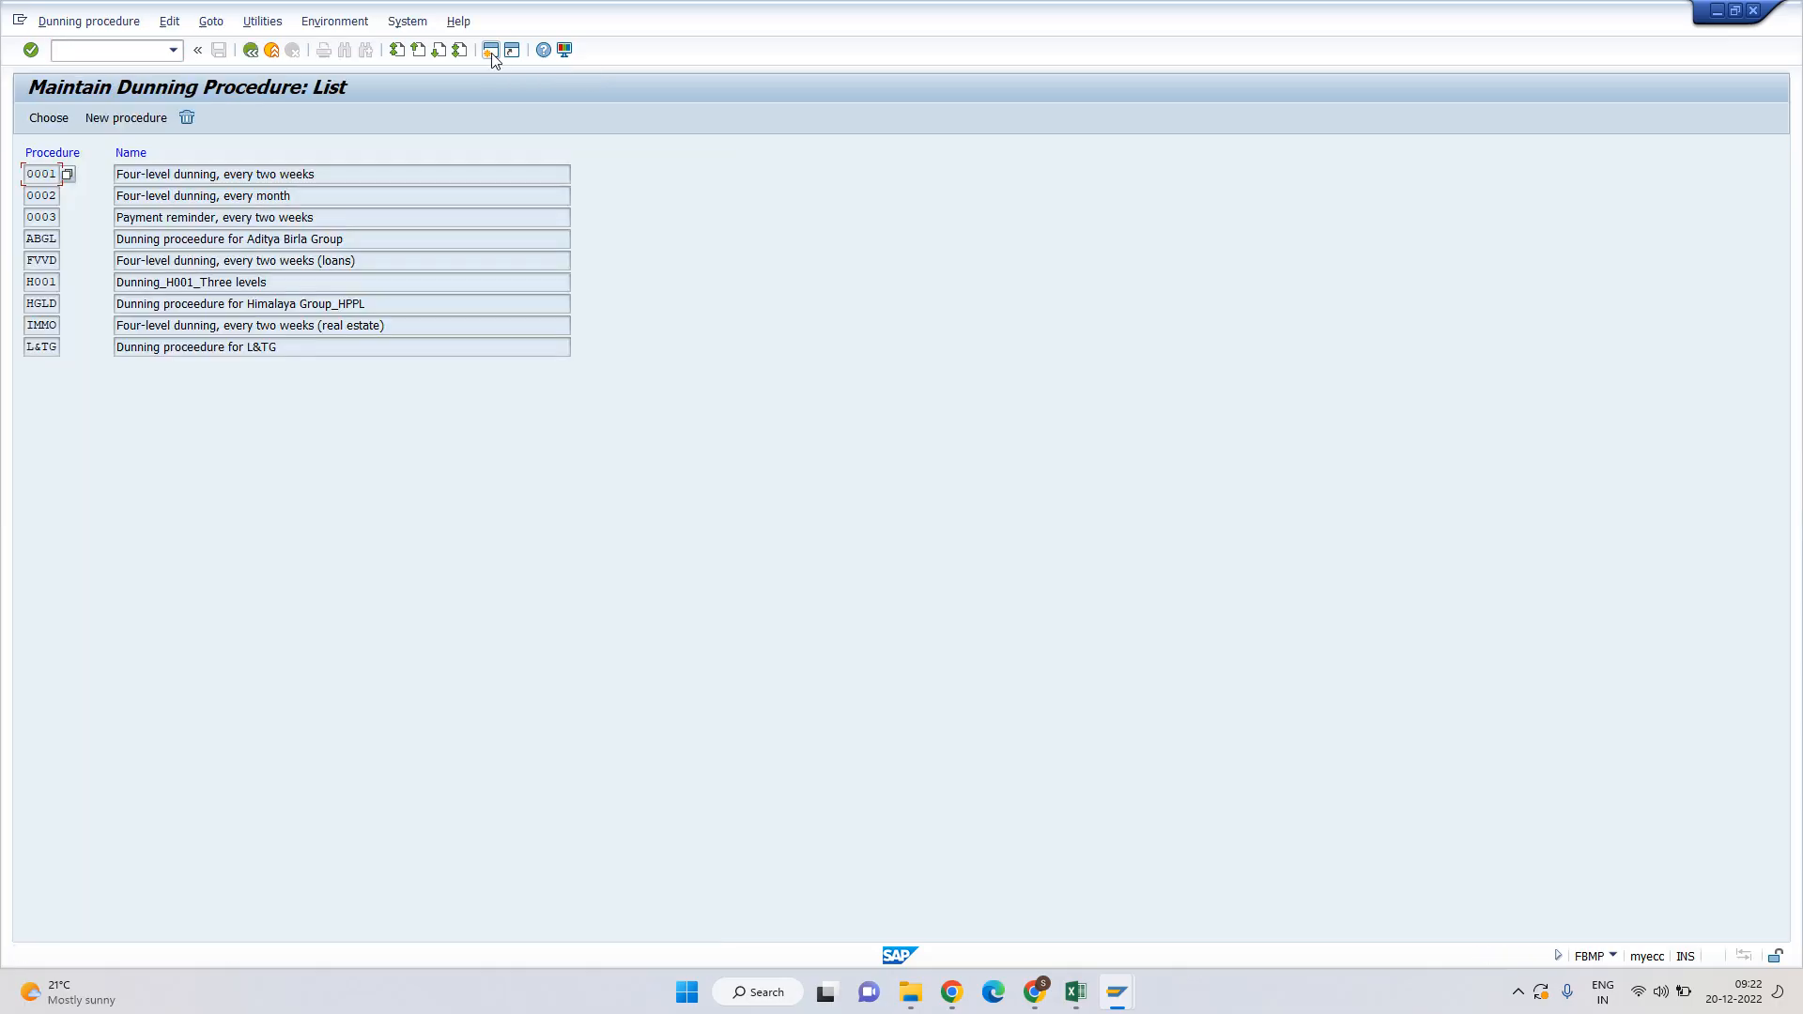
double_click(40, 287)
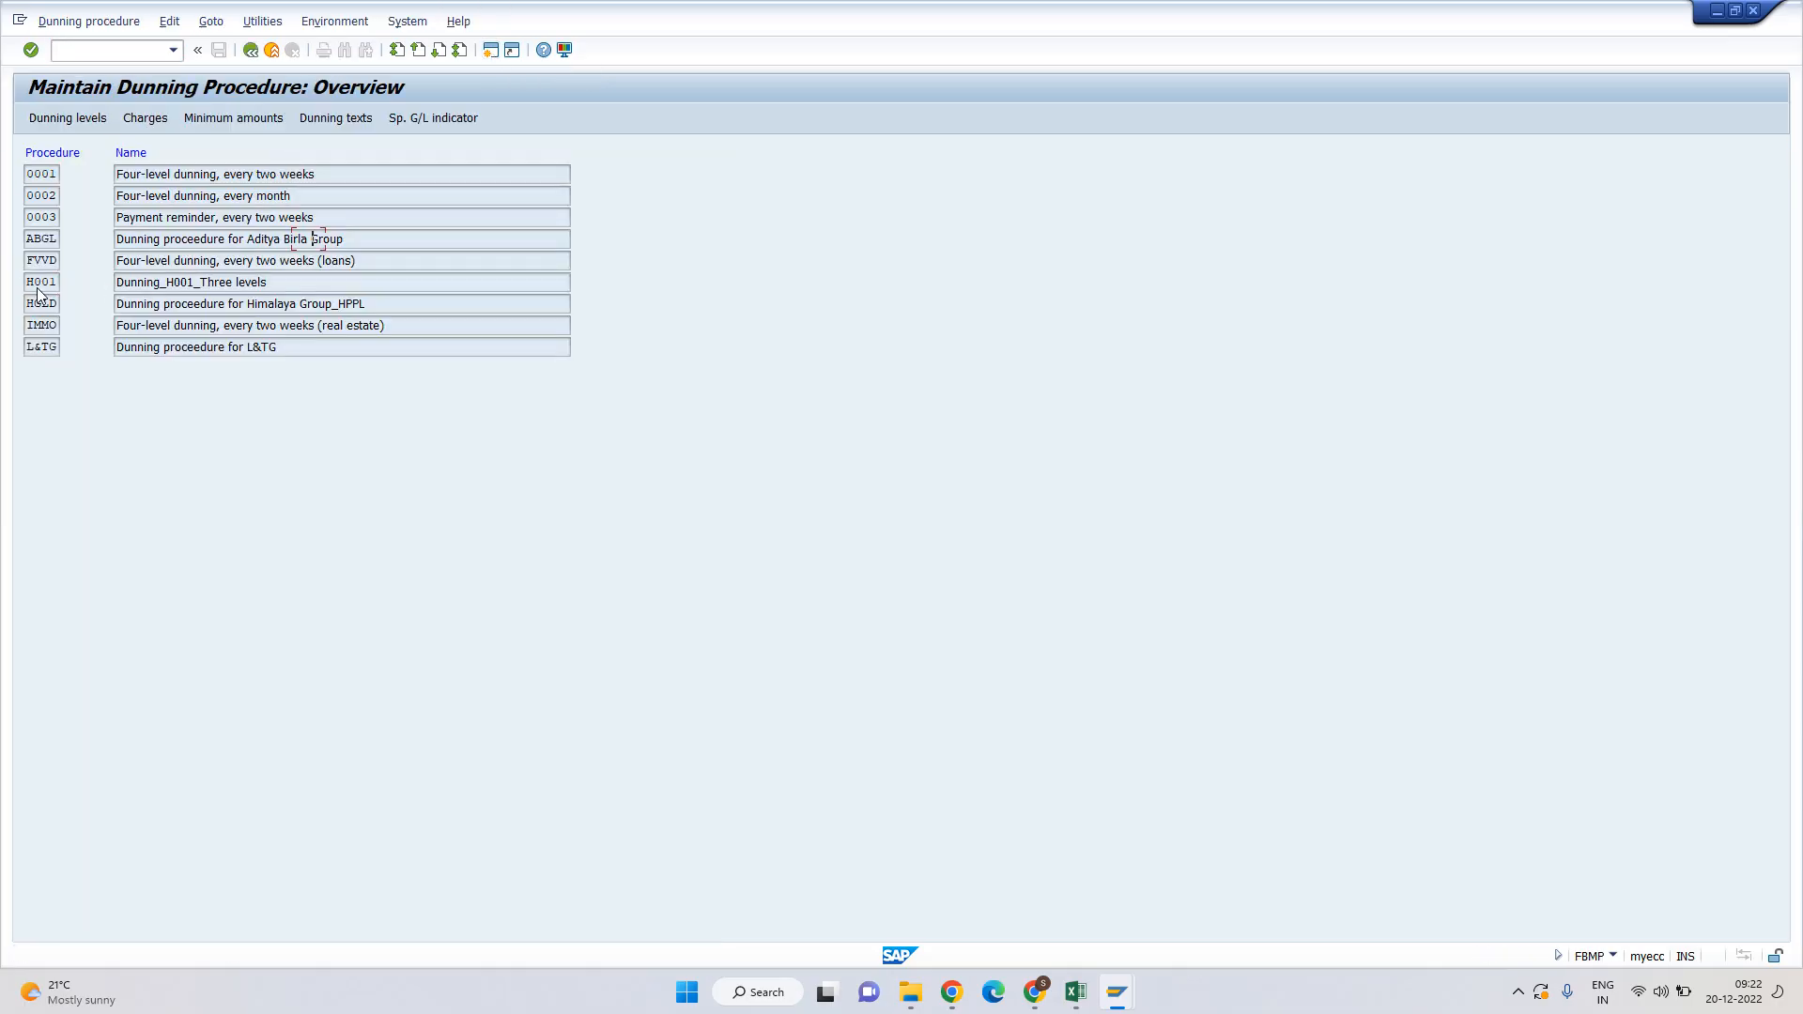
double_click(301, 239)
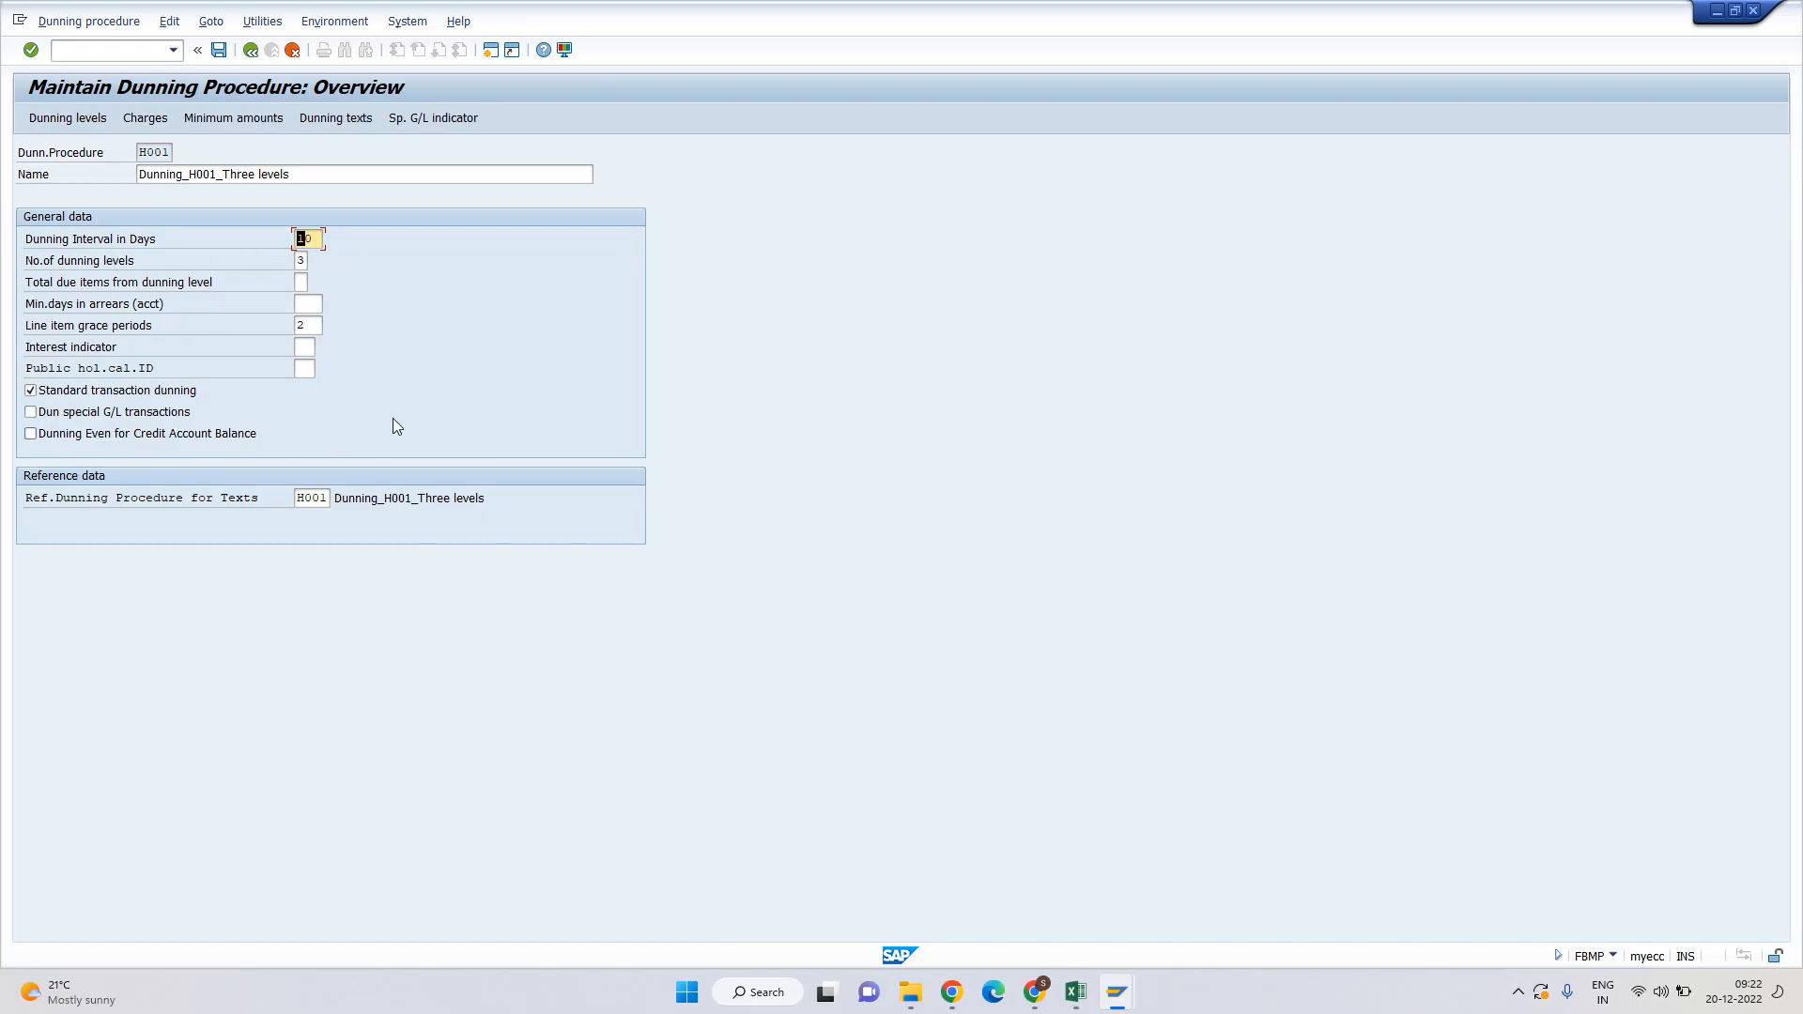
Back in the DUN01 dunning run, correct the run date to 20.12.2022.
key(alt+Tab)
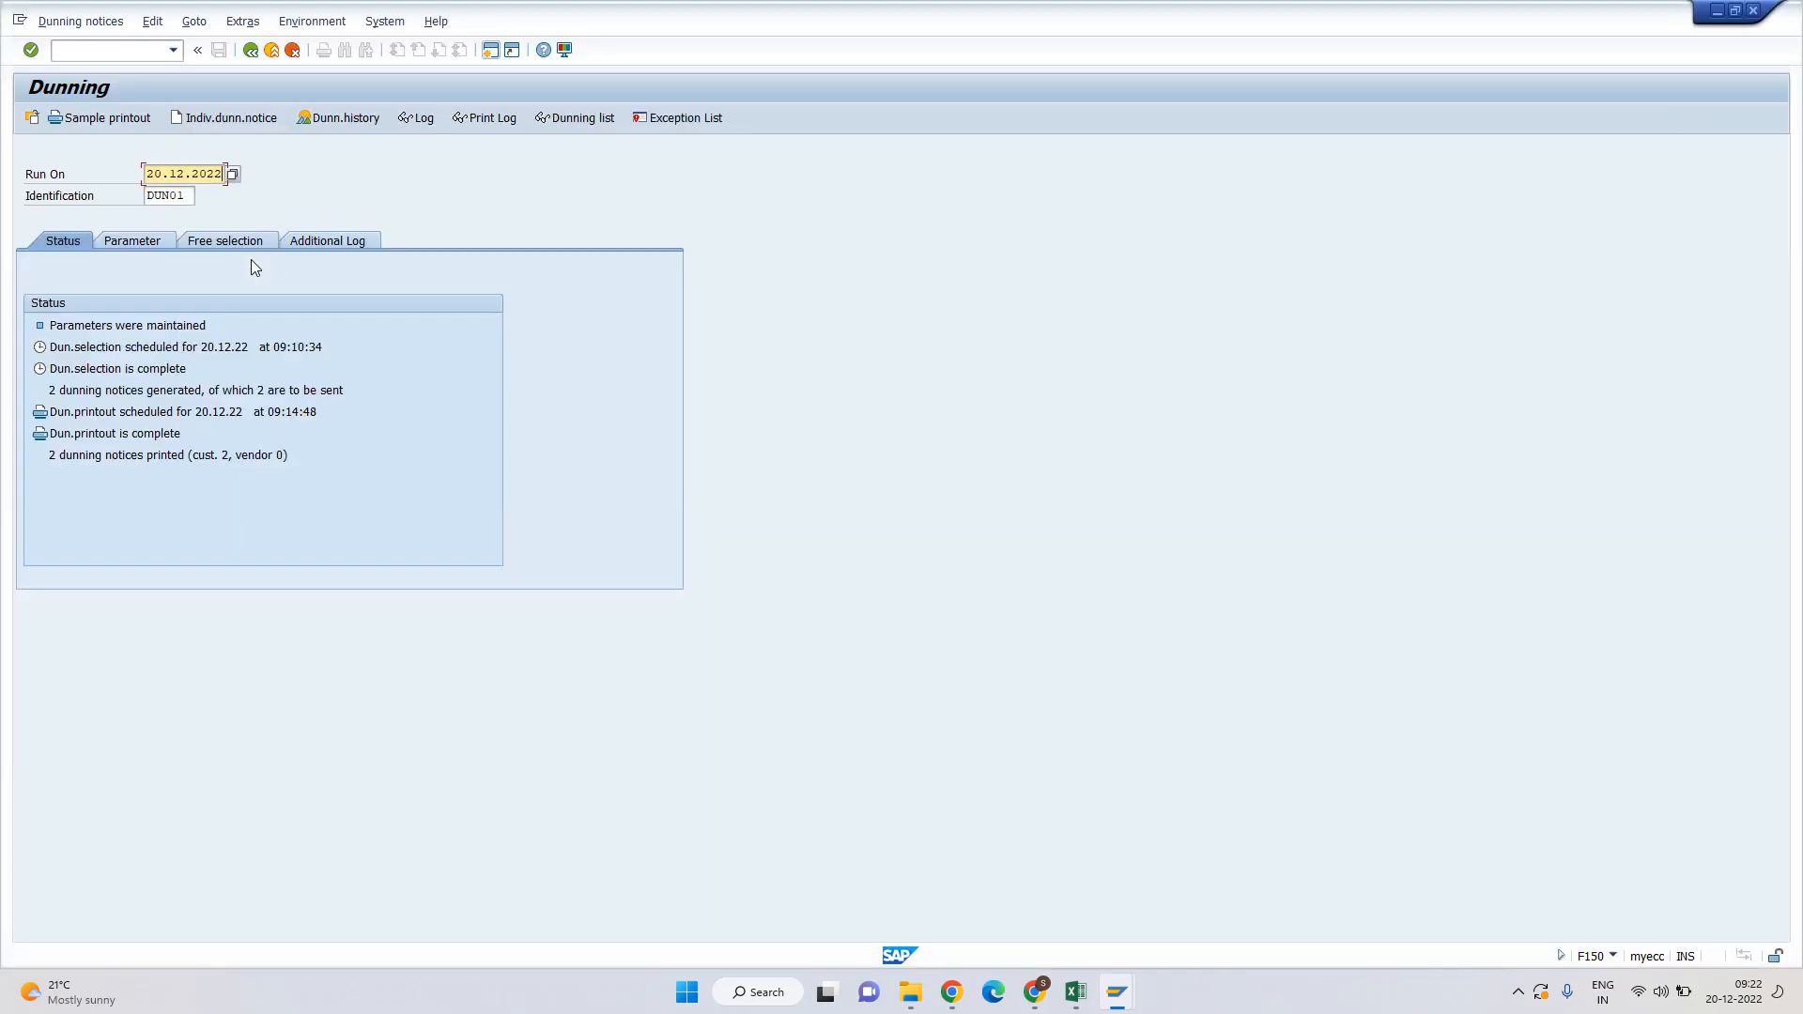
key(shift+Right)
key(shift+Right)
text(22)
key(alt+Tab)
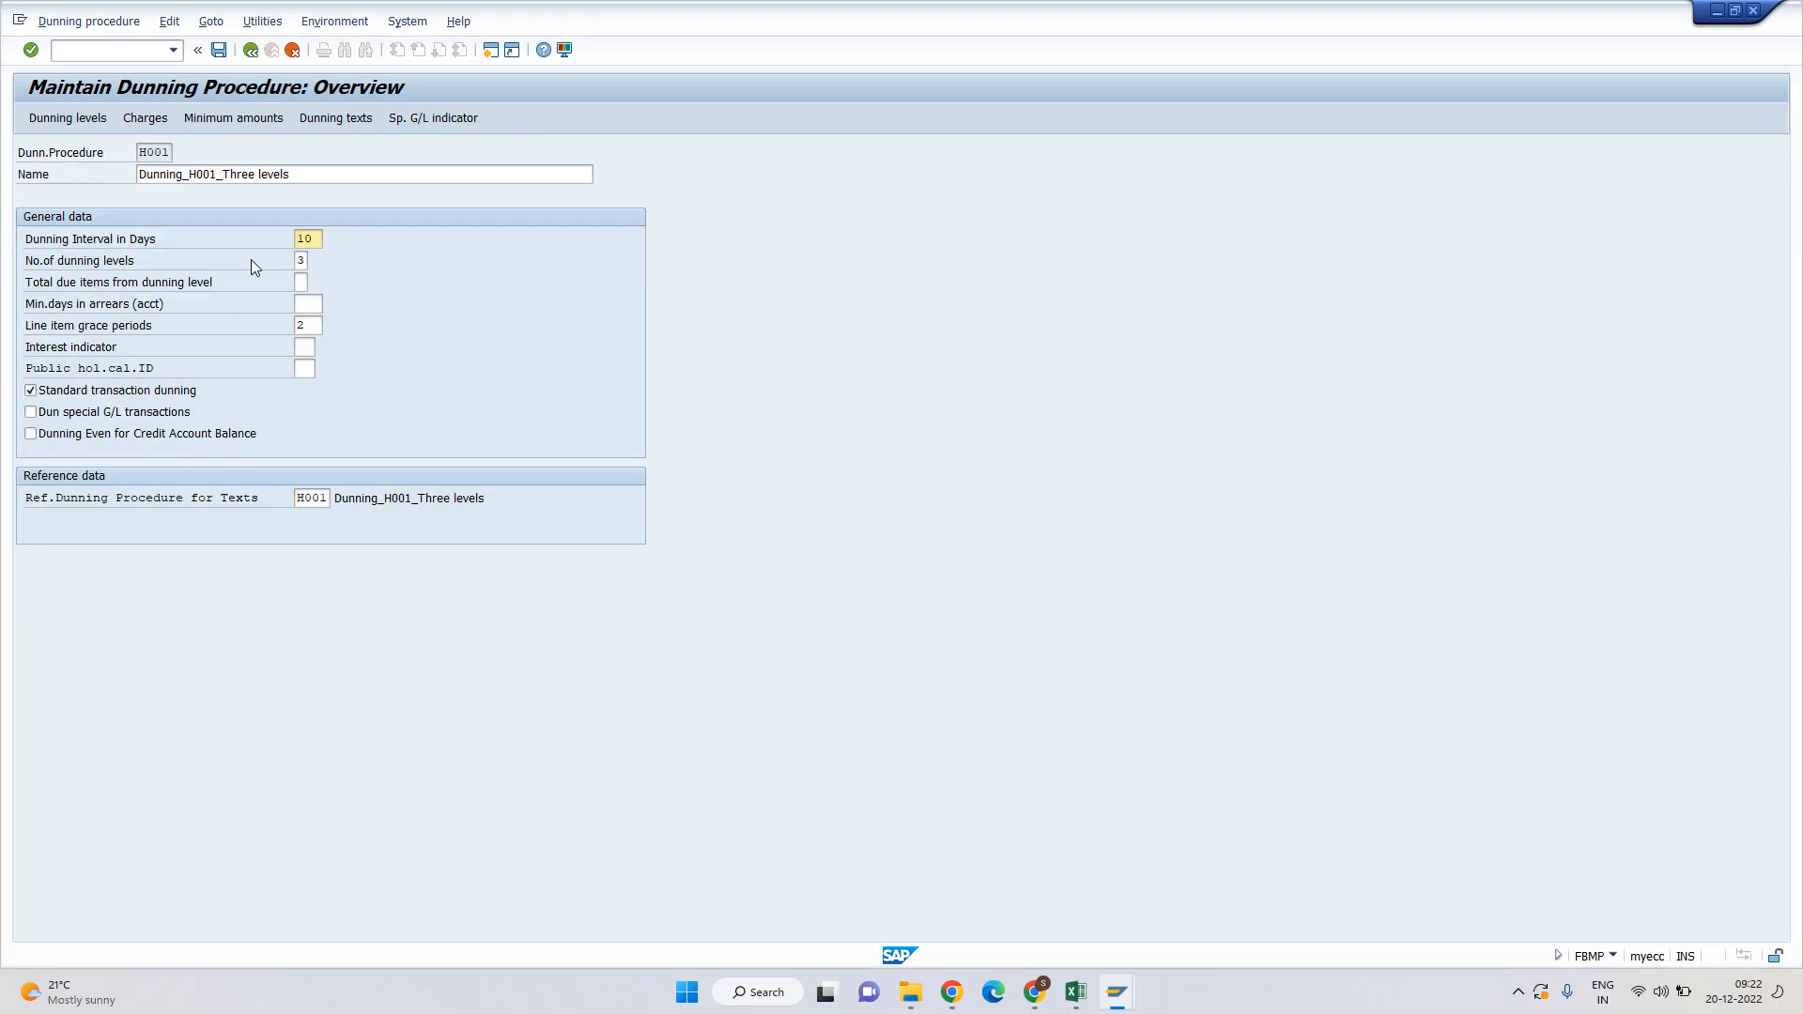
key(alt+Tab)
key(shift+Left)
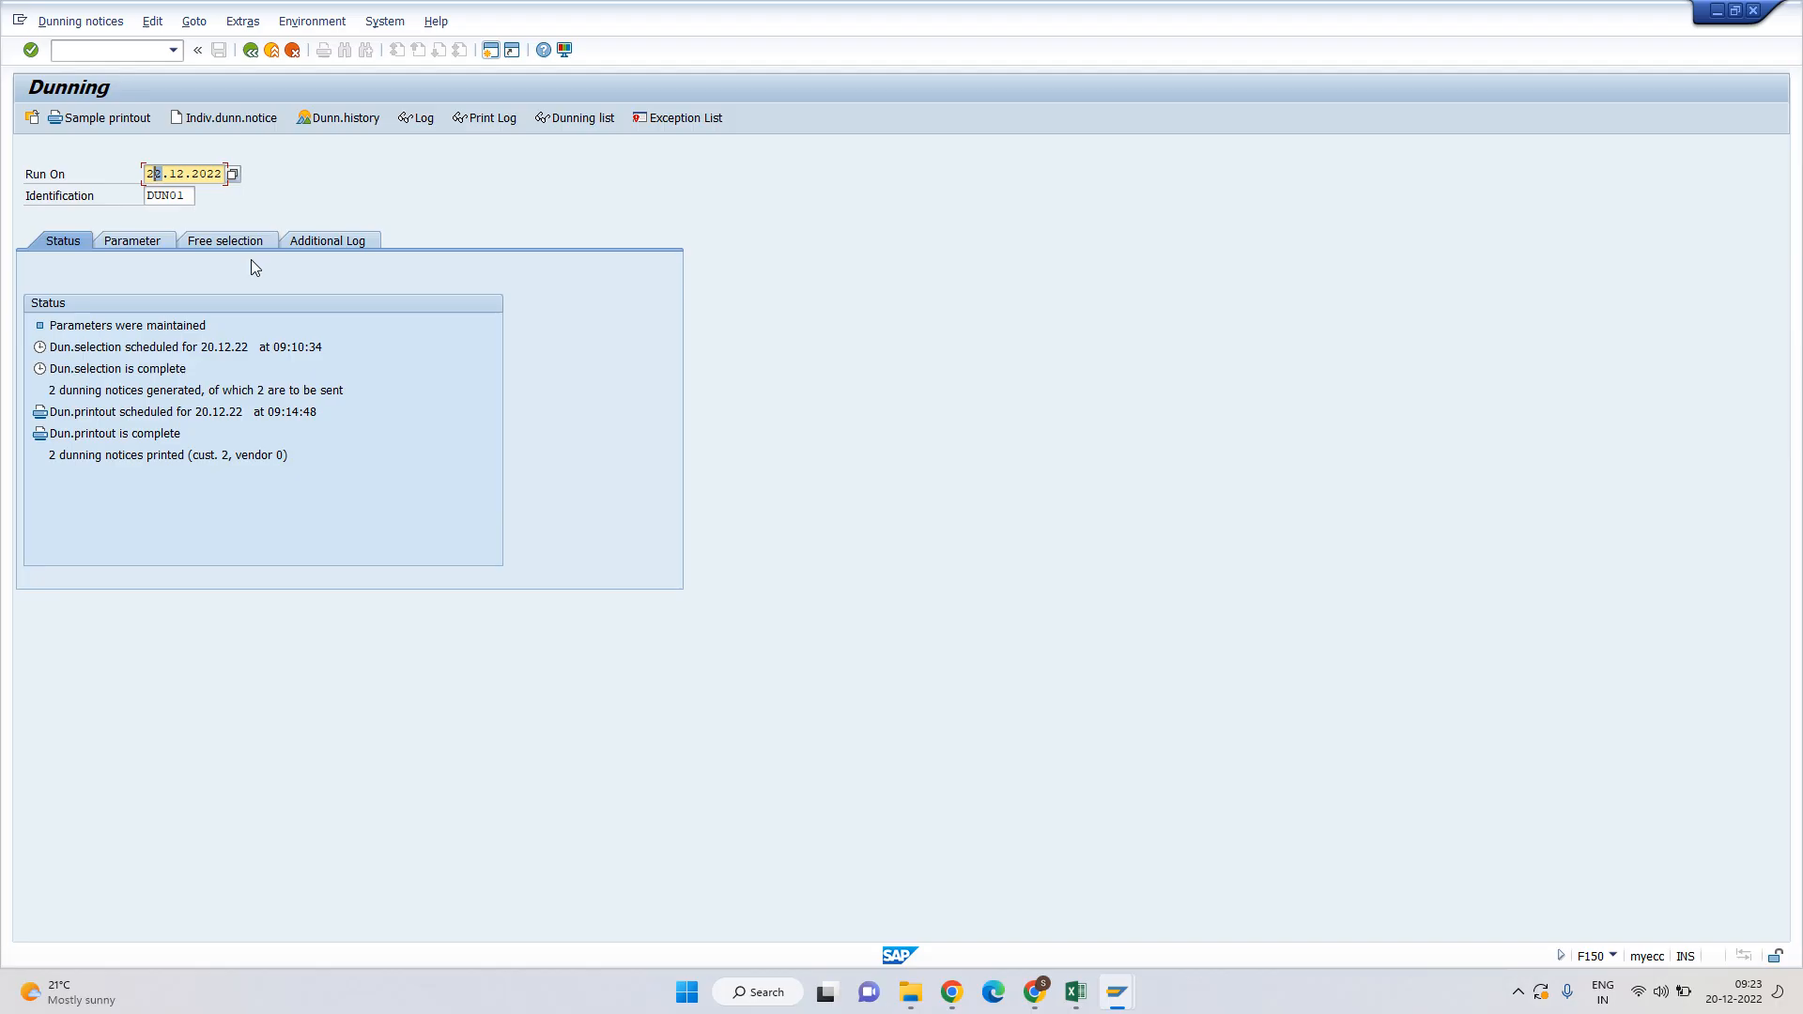
text(0)
key(shift+Left)
key(shift+Left)
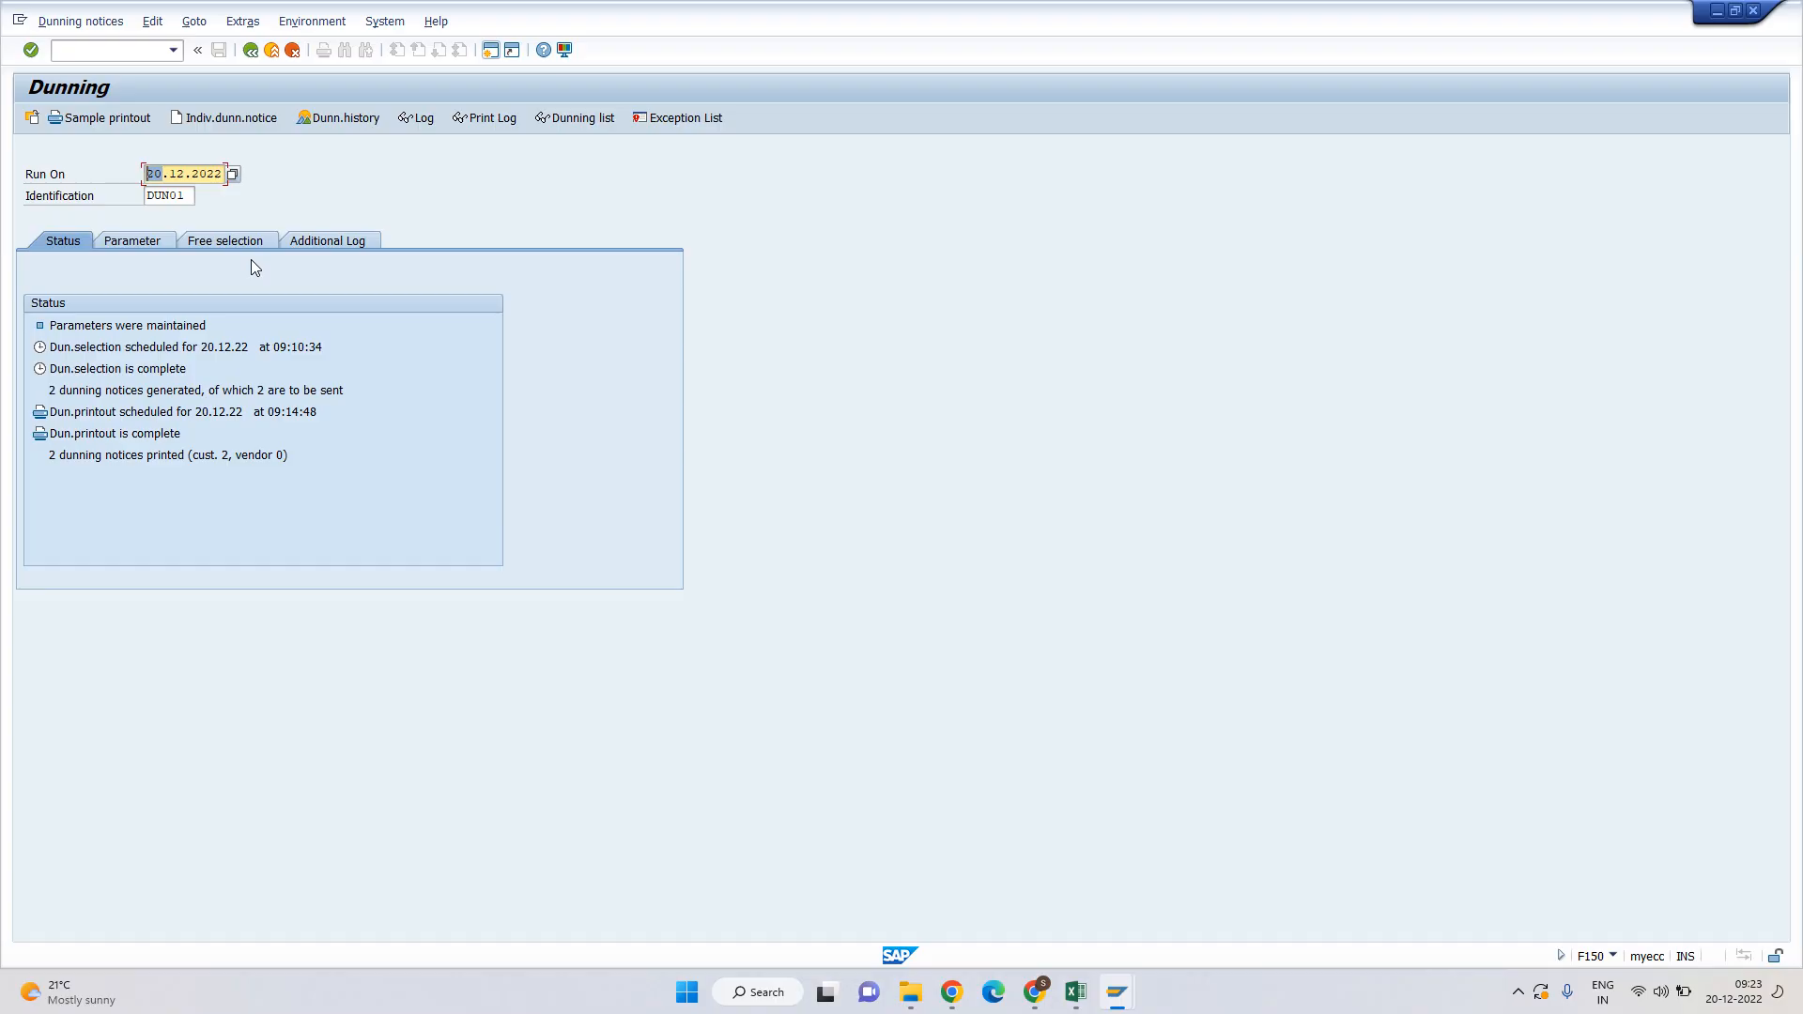
Change the run date to 23.12.2022 and load dunning run DUN01.
text(23)
key(Tab)
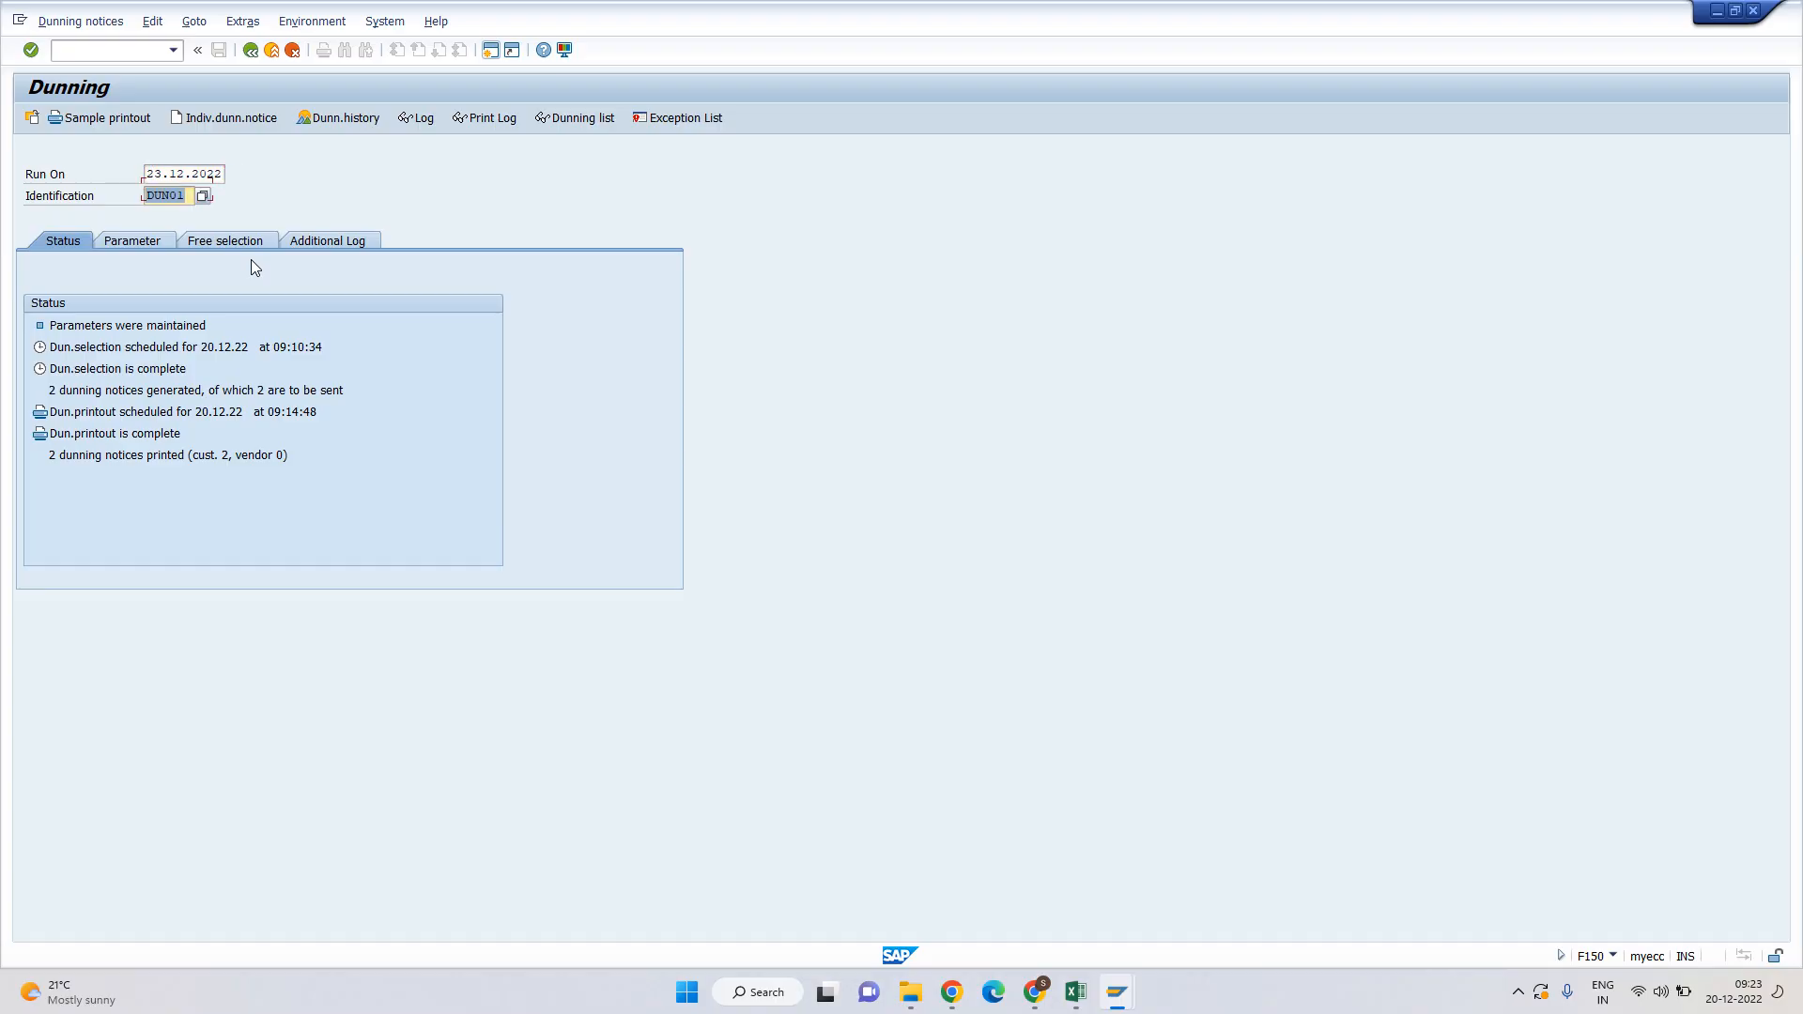
key(Left)
key(shift+Right)
key(Right)
key(Return)
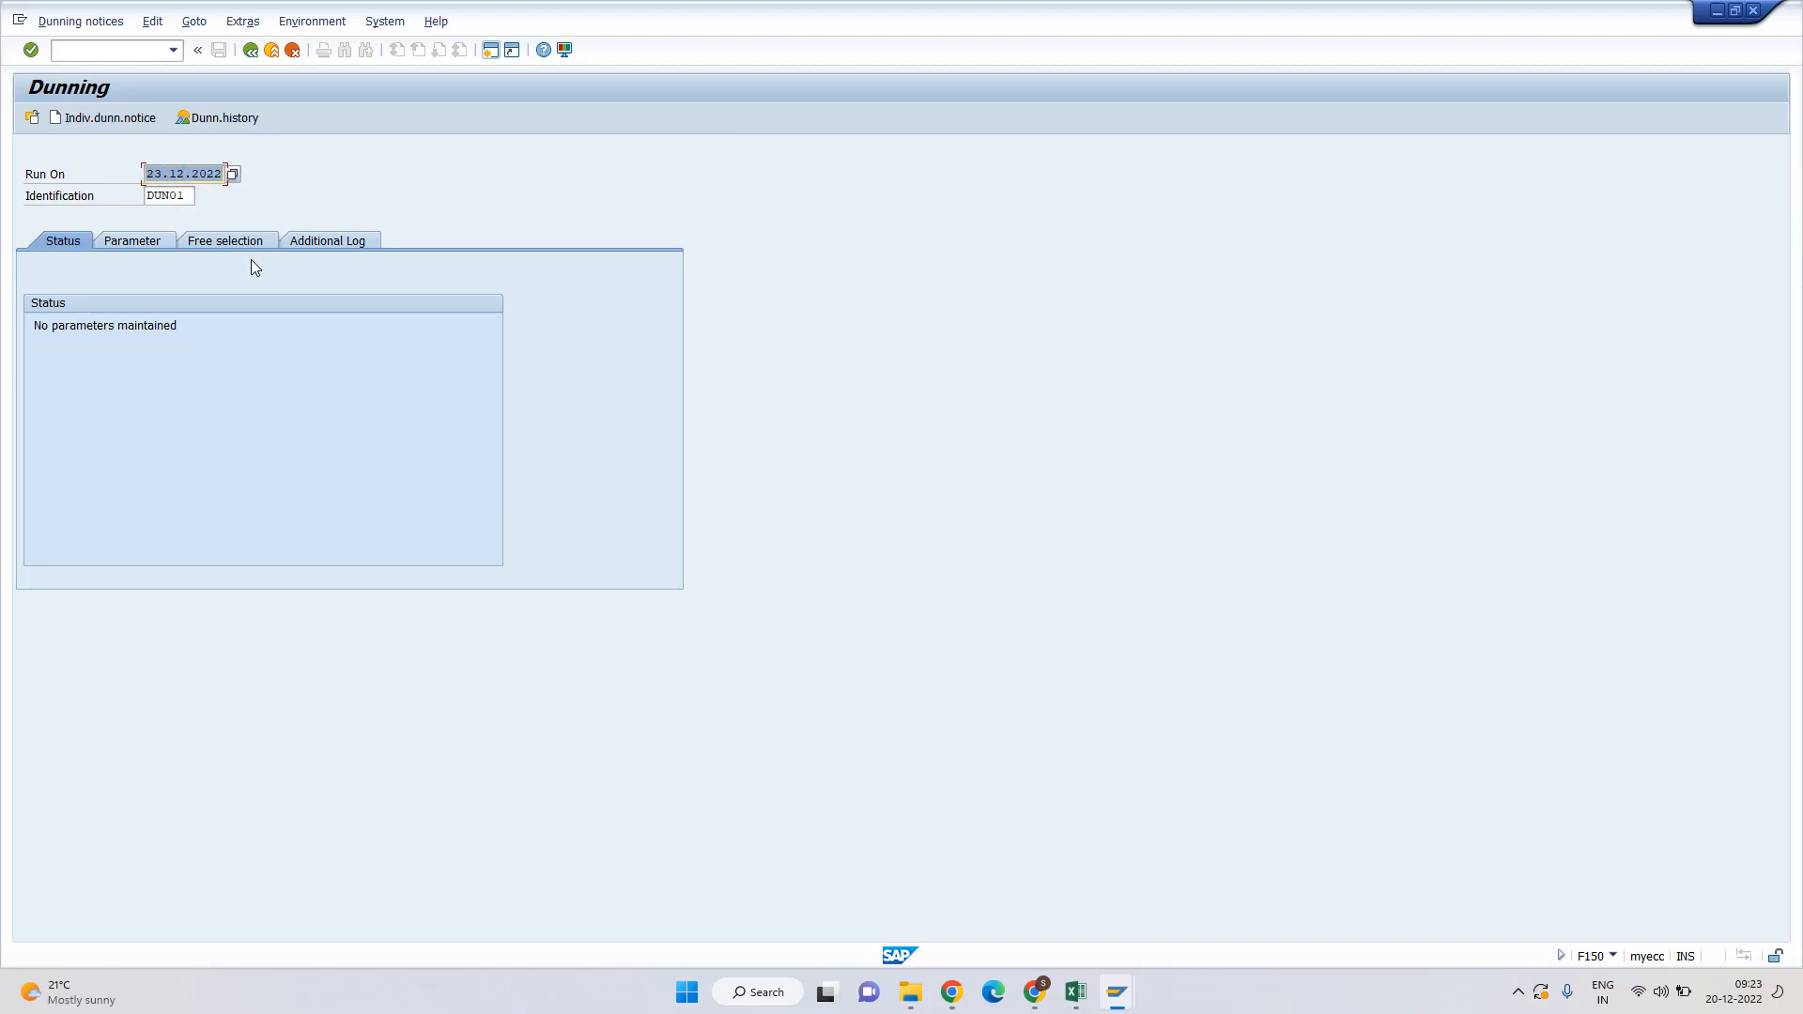
Copy the parameters from the 20.12.2022 DUN01 run, with dates adjusted to the new run.
click(145, 241)
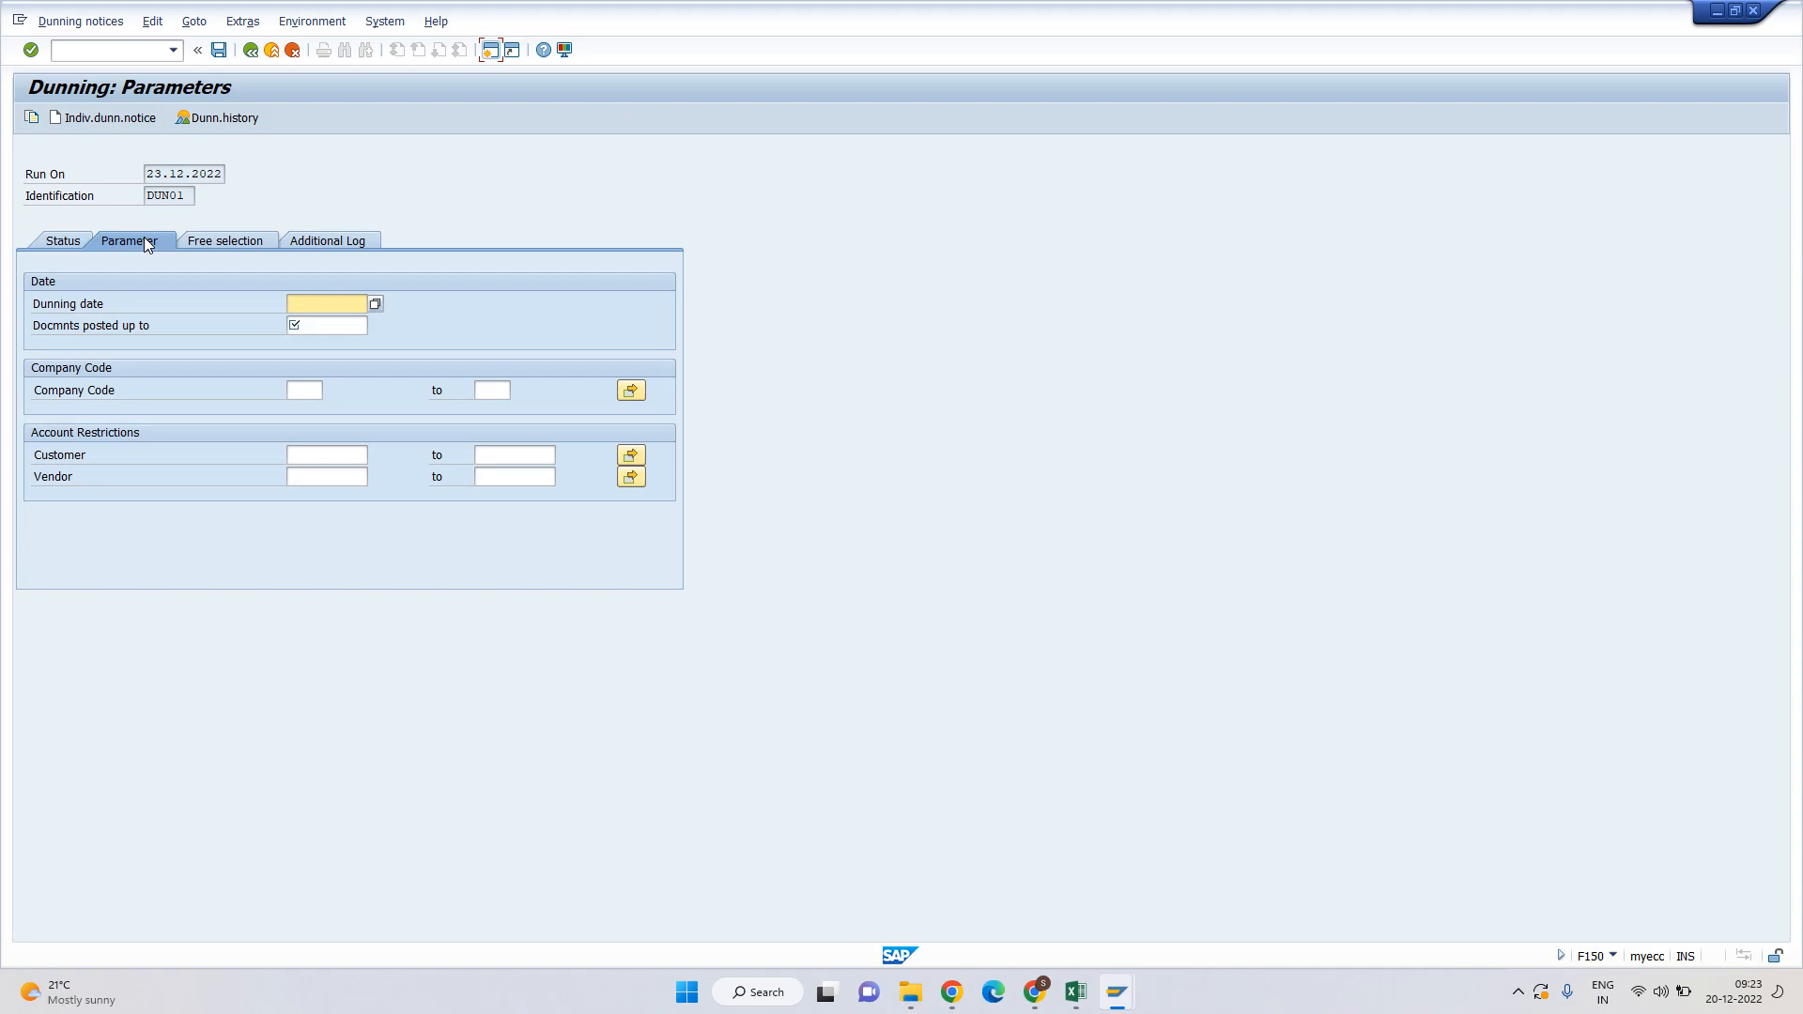
click(32, 118)
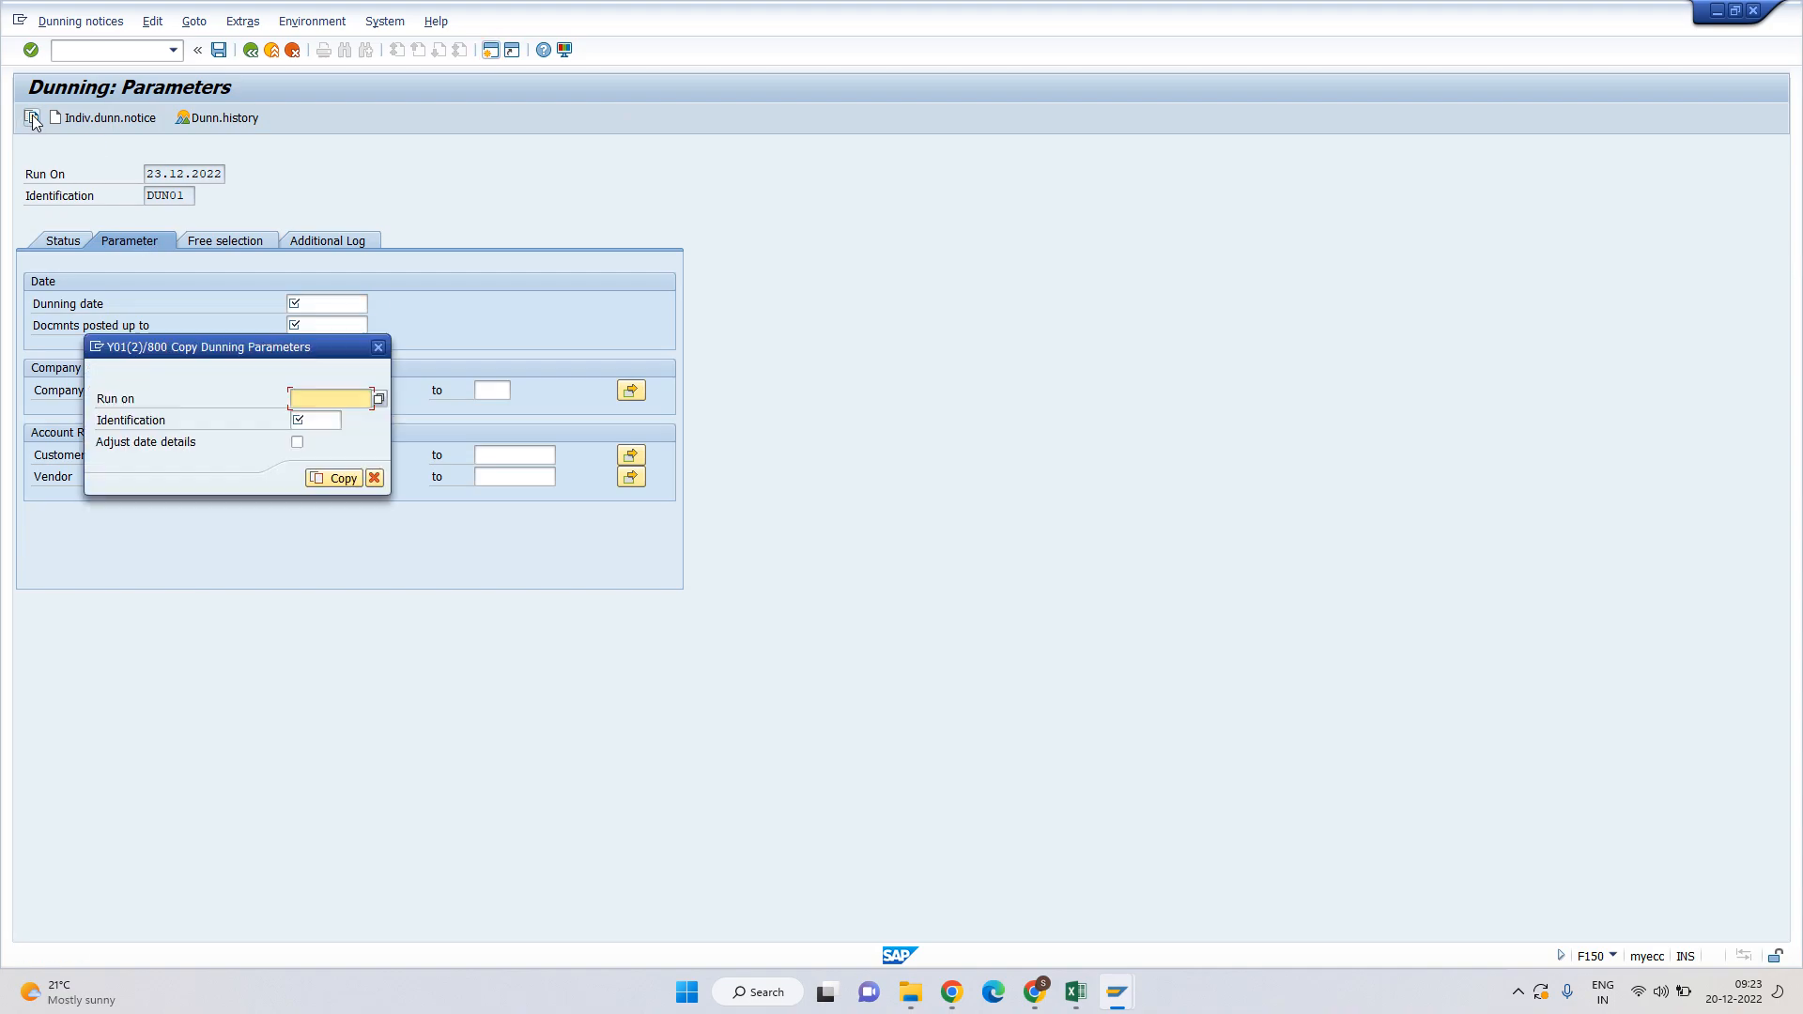
click(377, 399)
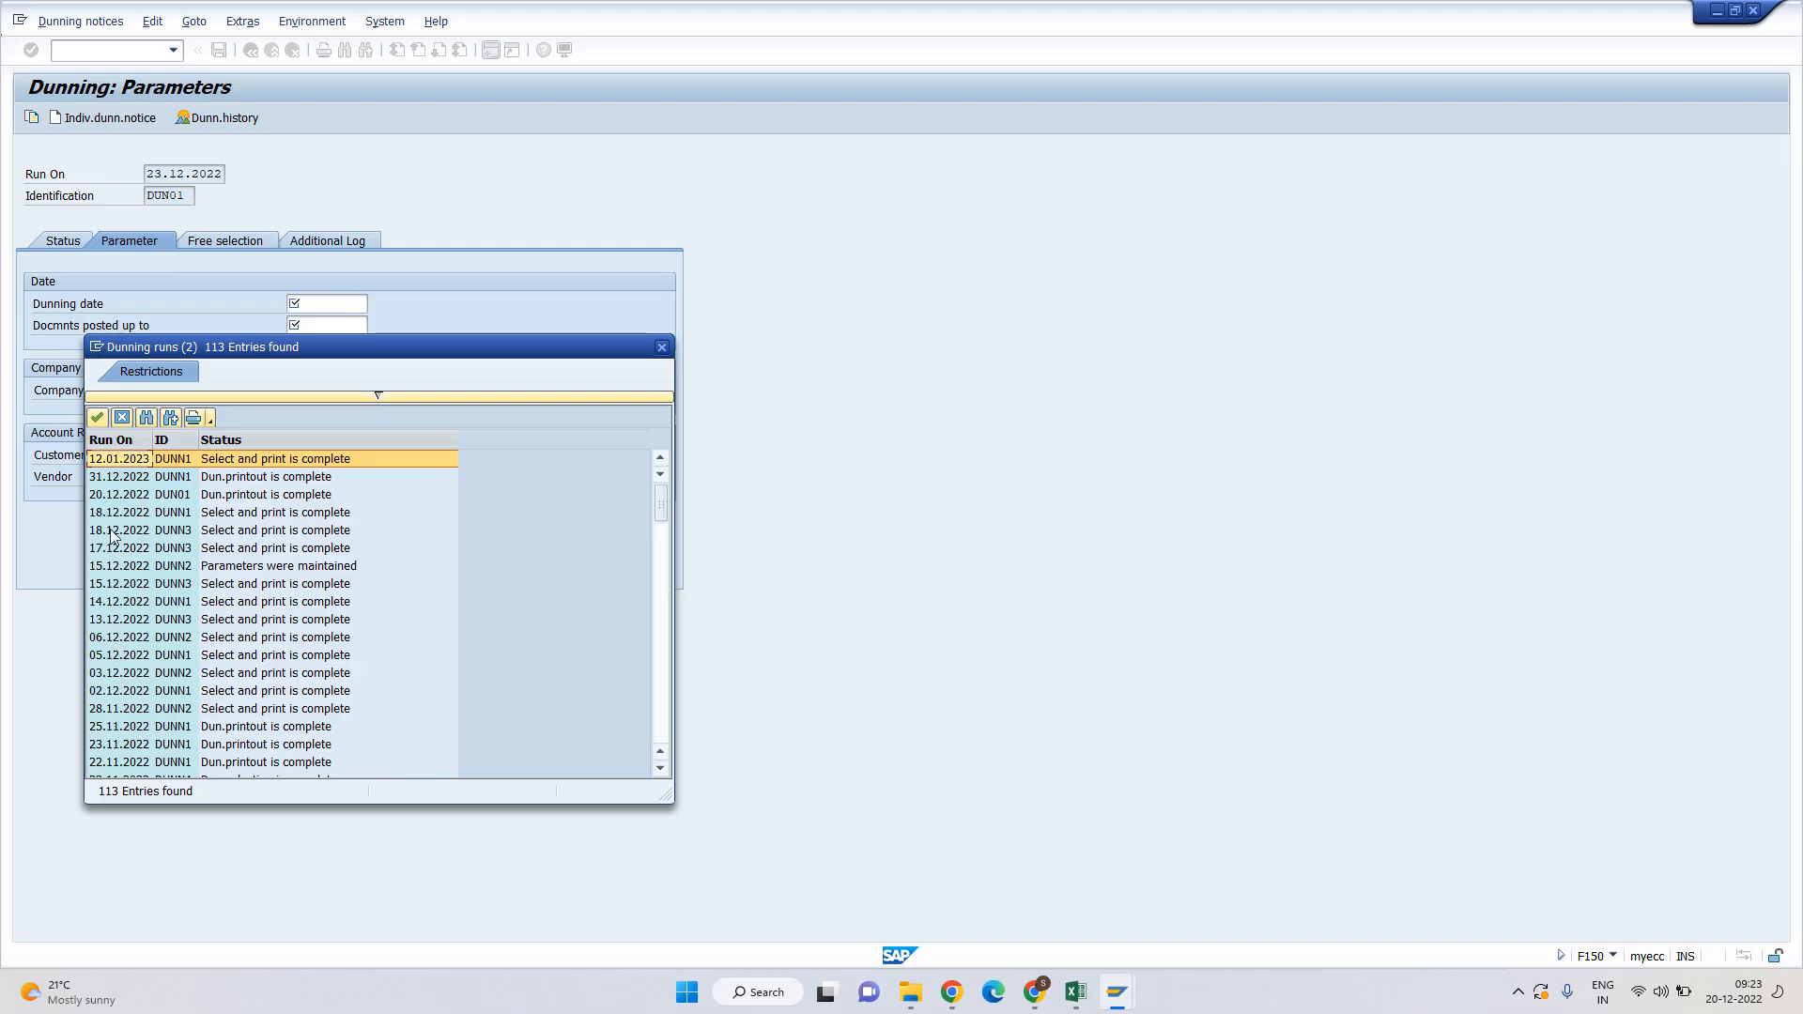
double_click(132, 495)
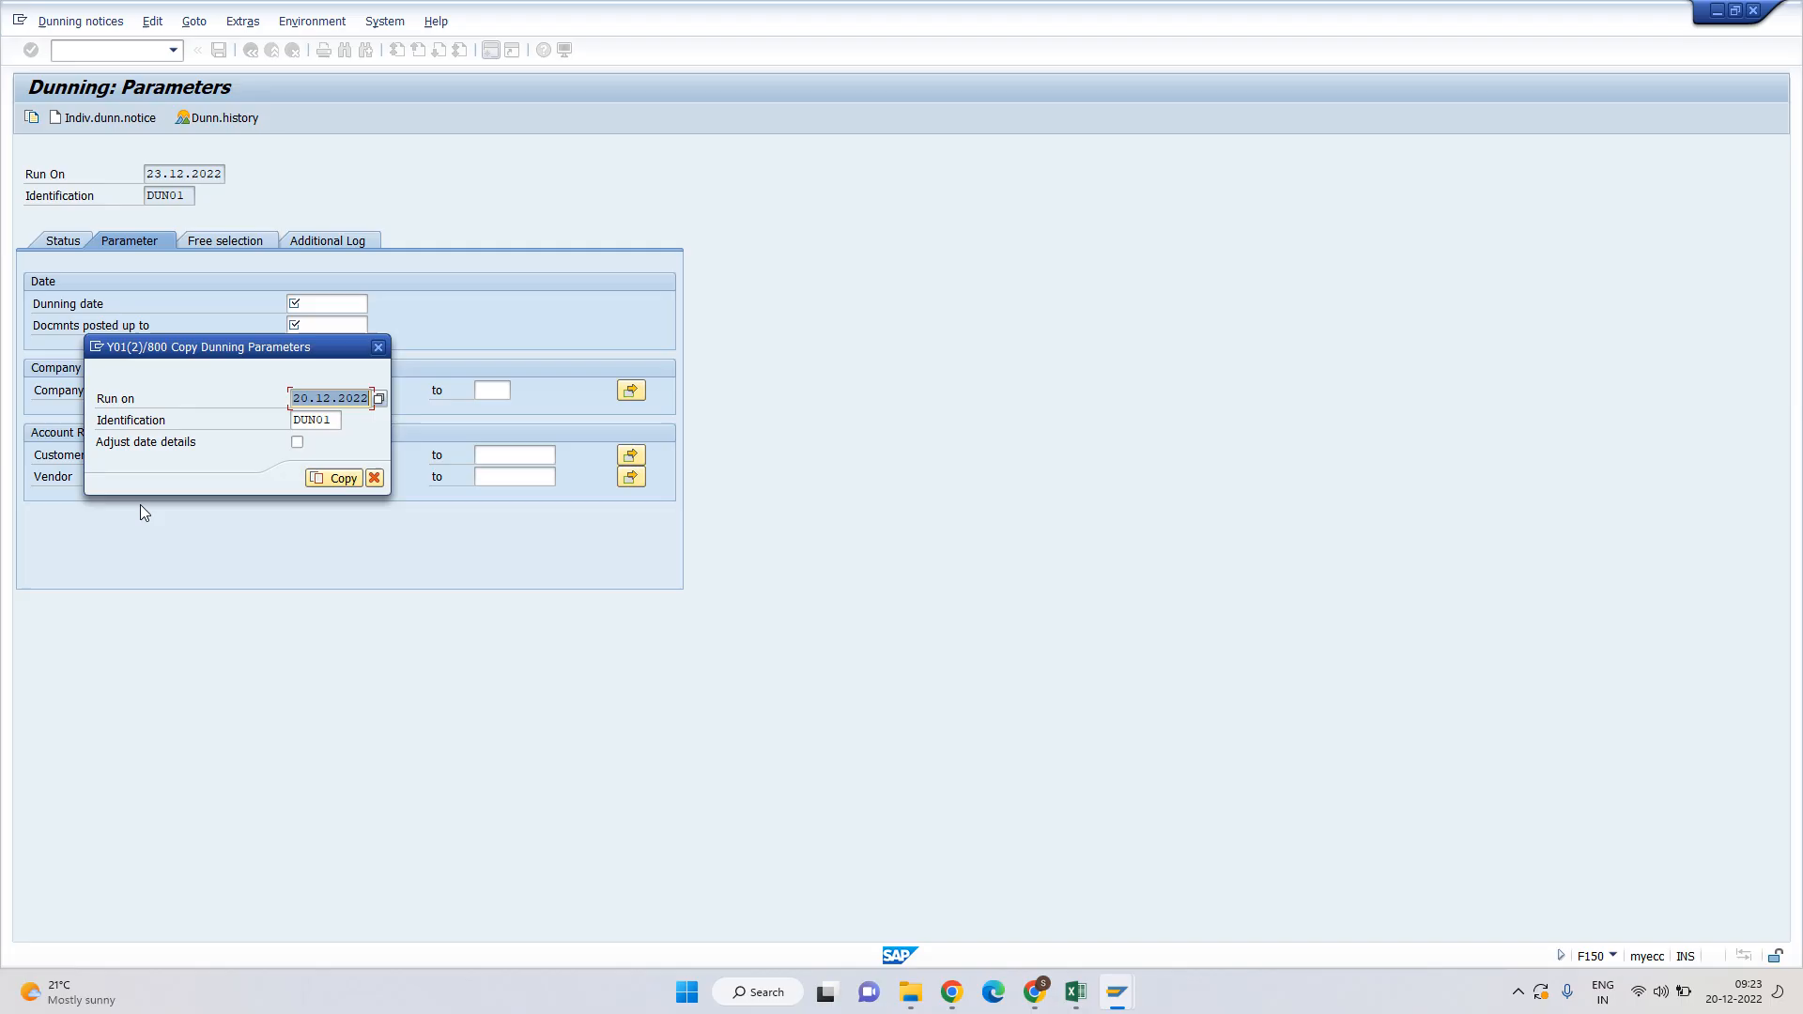
click(297, 441)
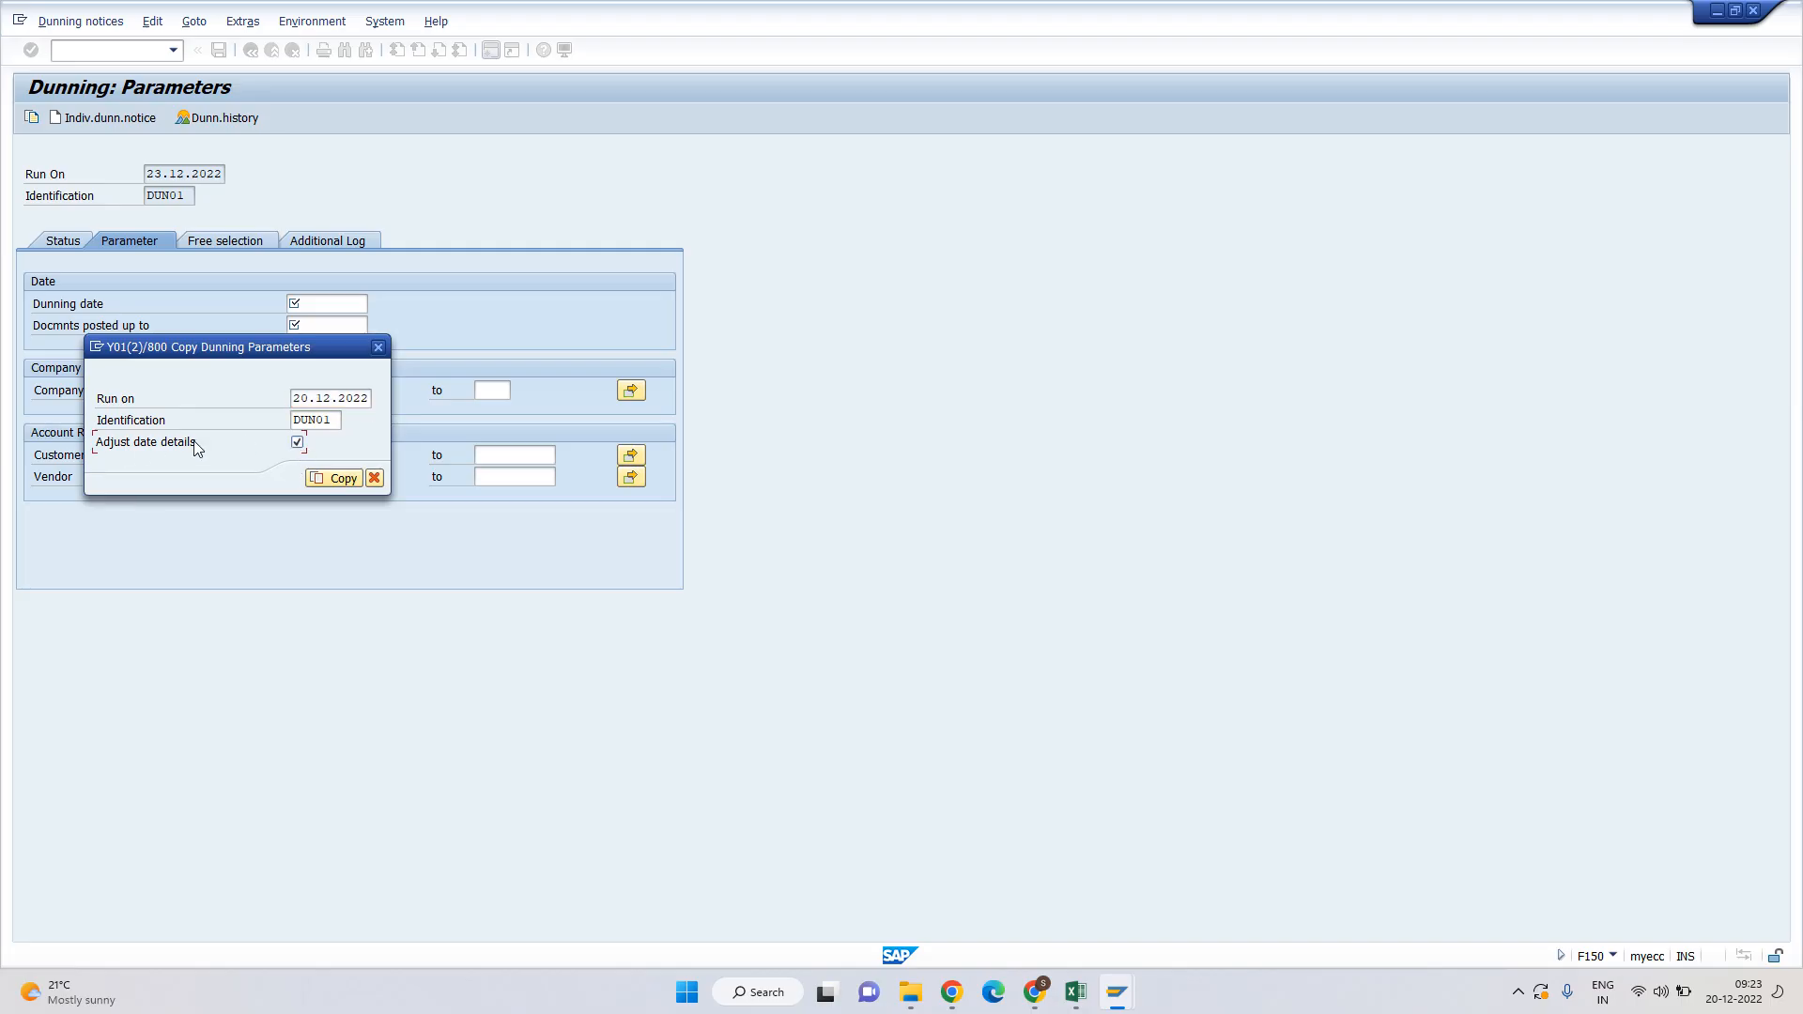
click(330, 476)
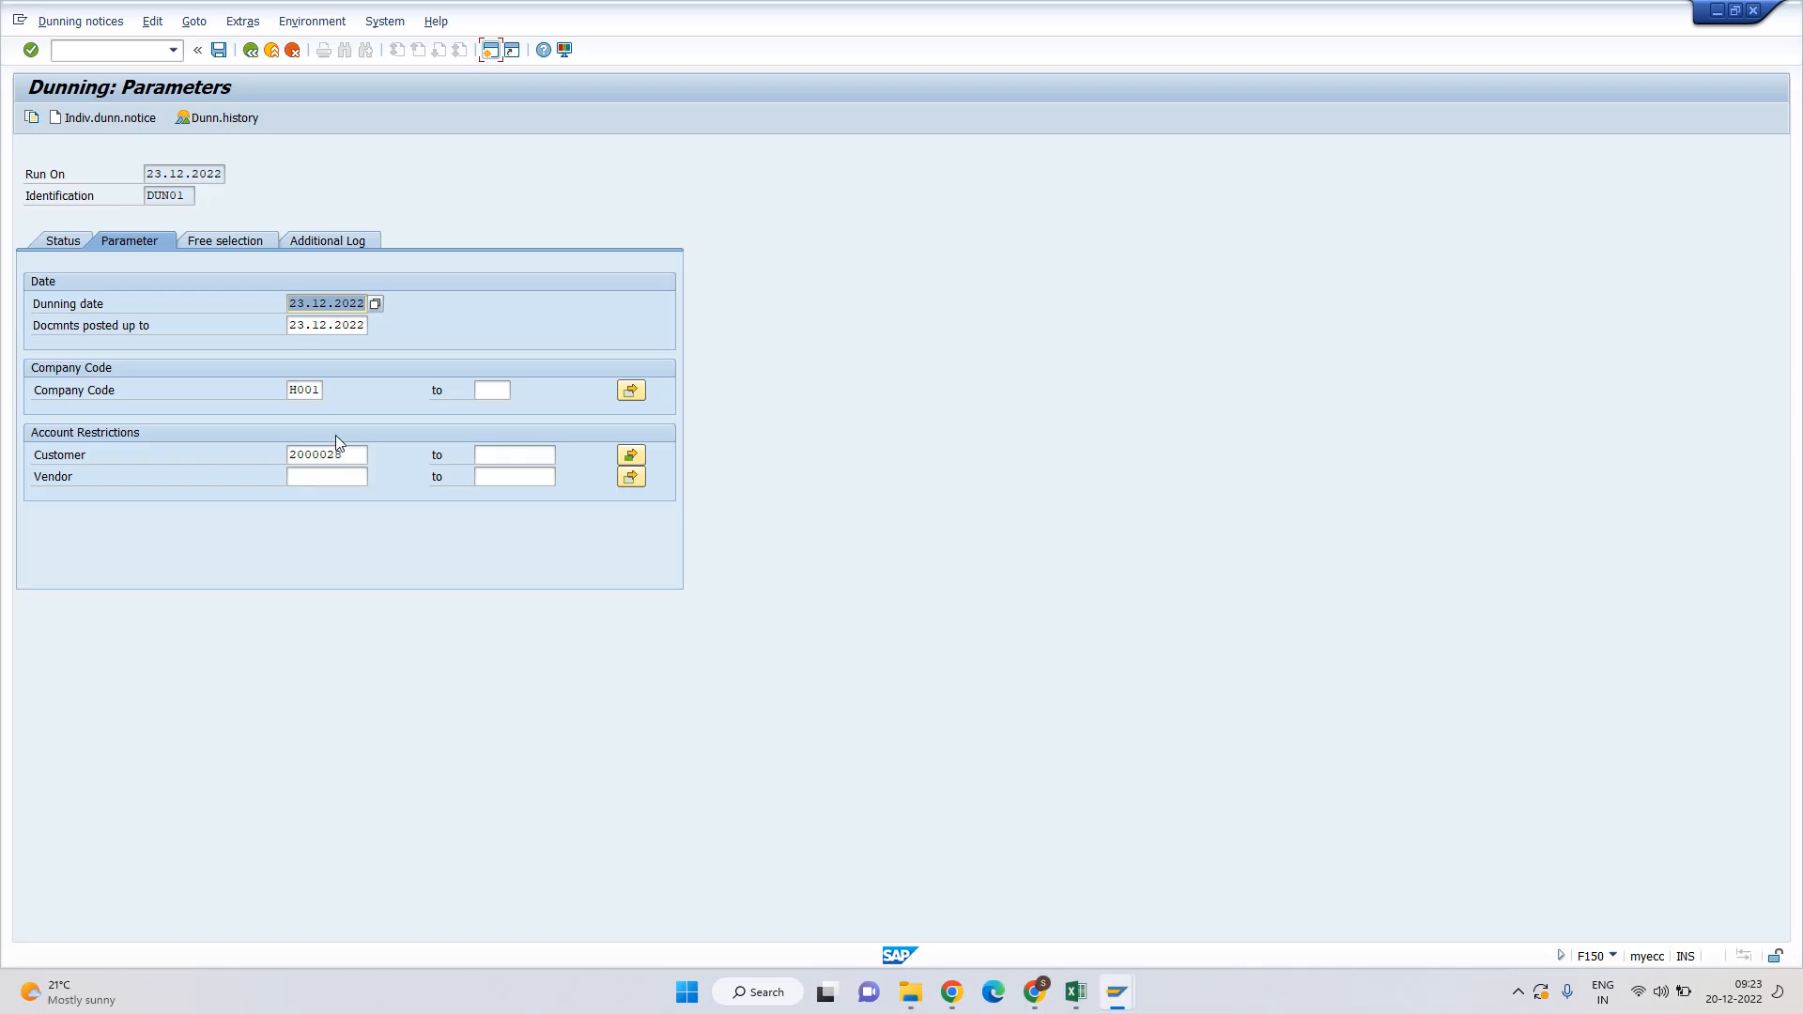
Review the three customers selected for the run and the free selection settings.
click(342, 450)
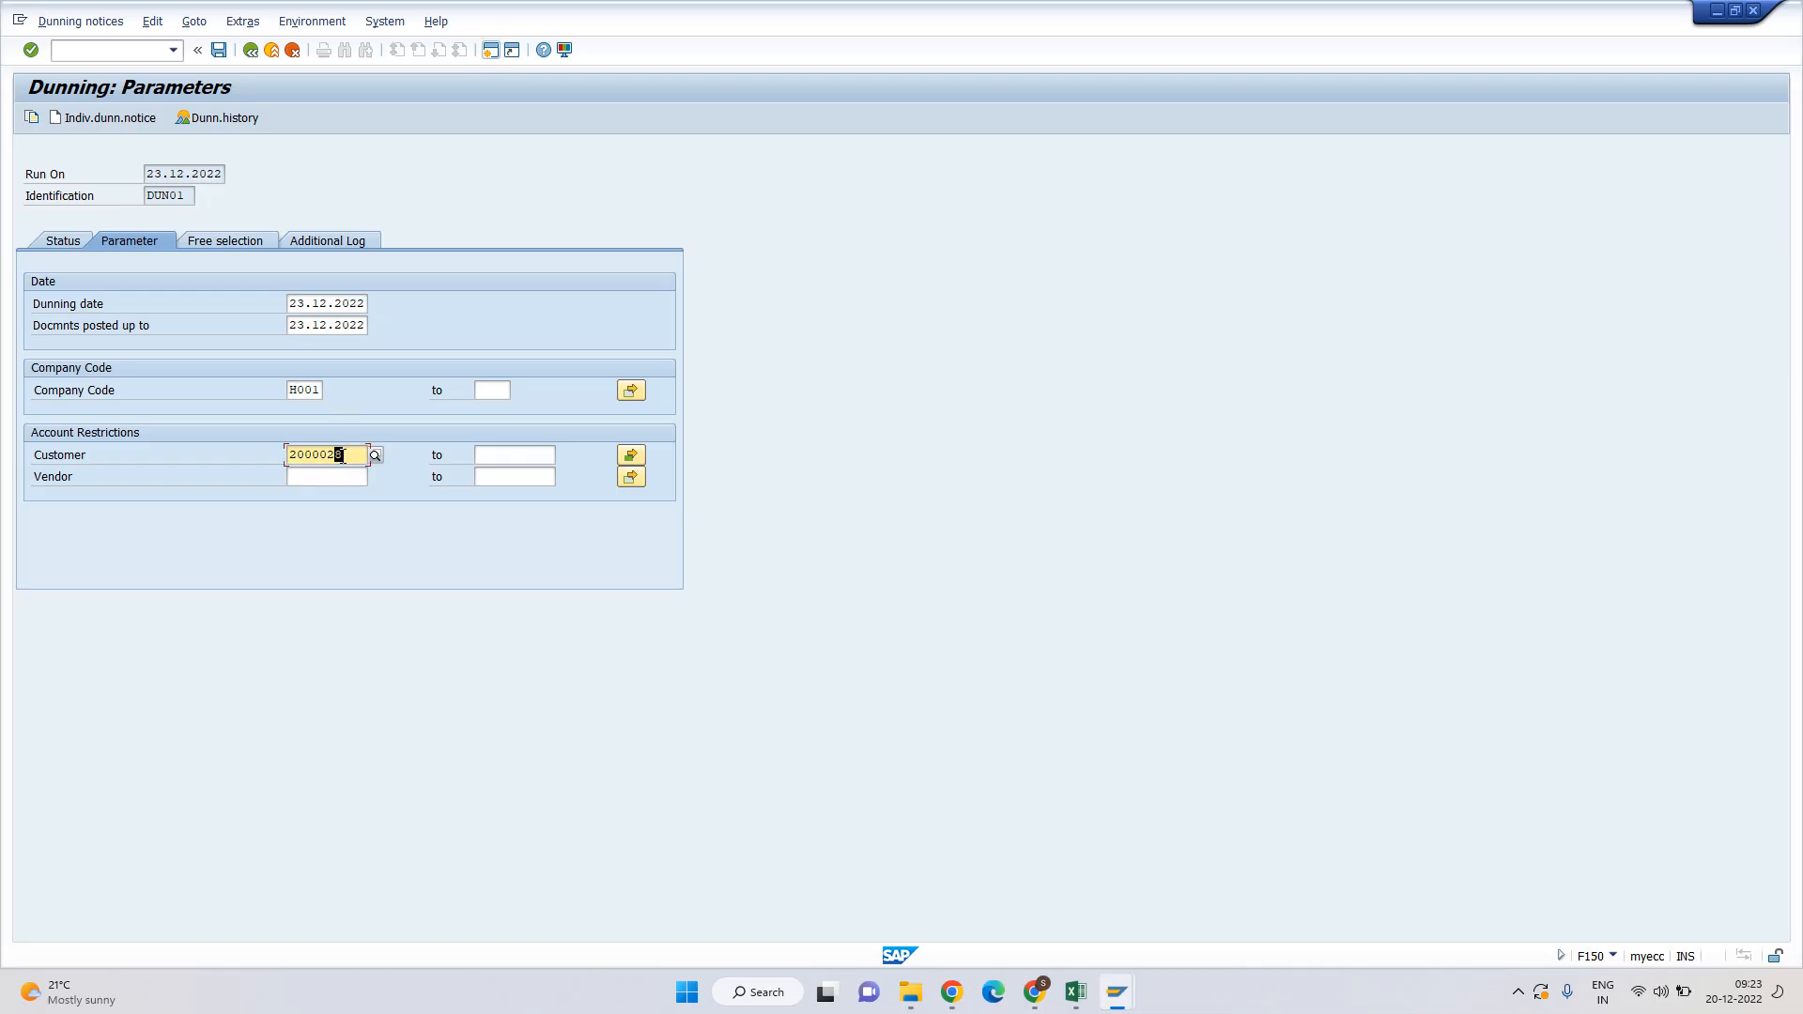
click(630, 456)
click(426, 500)
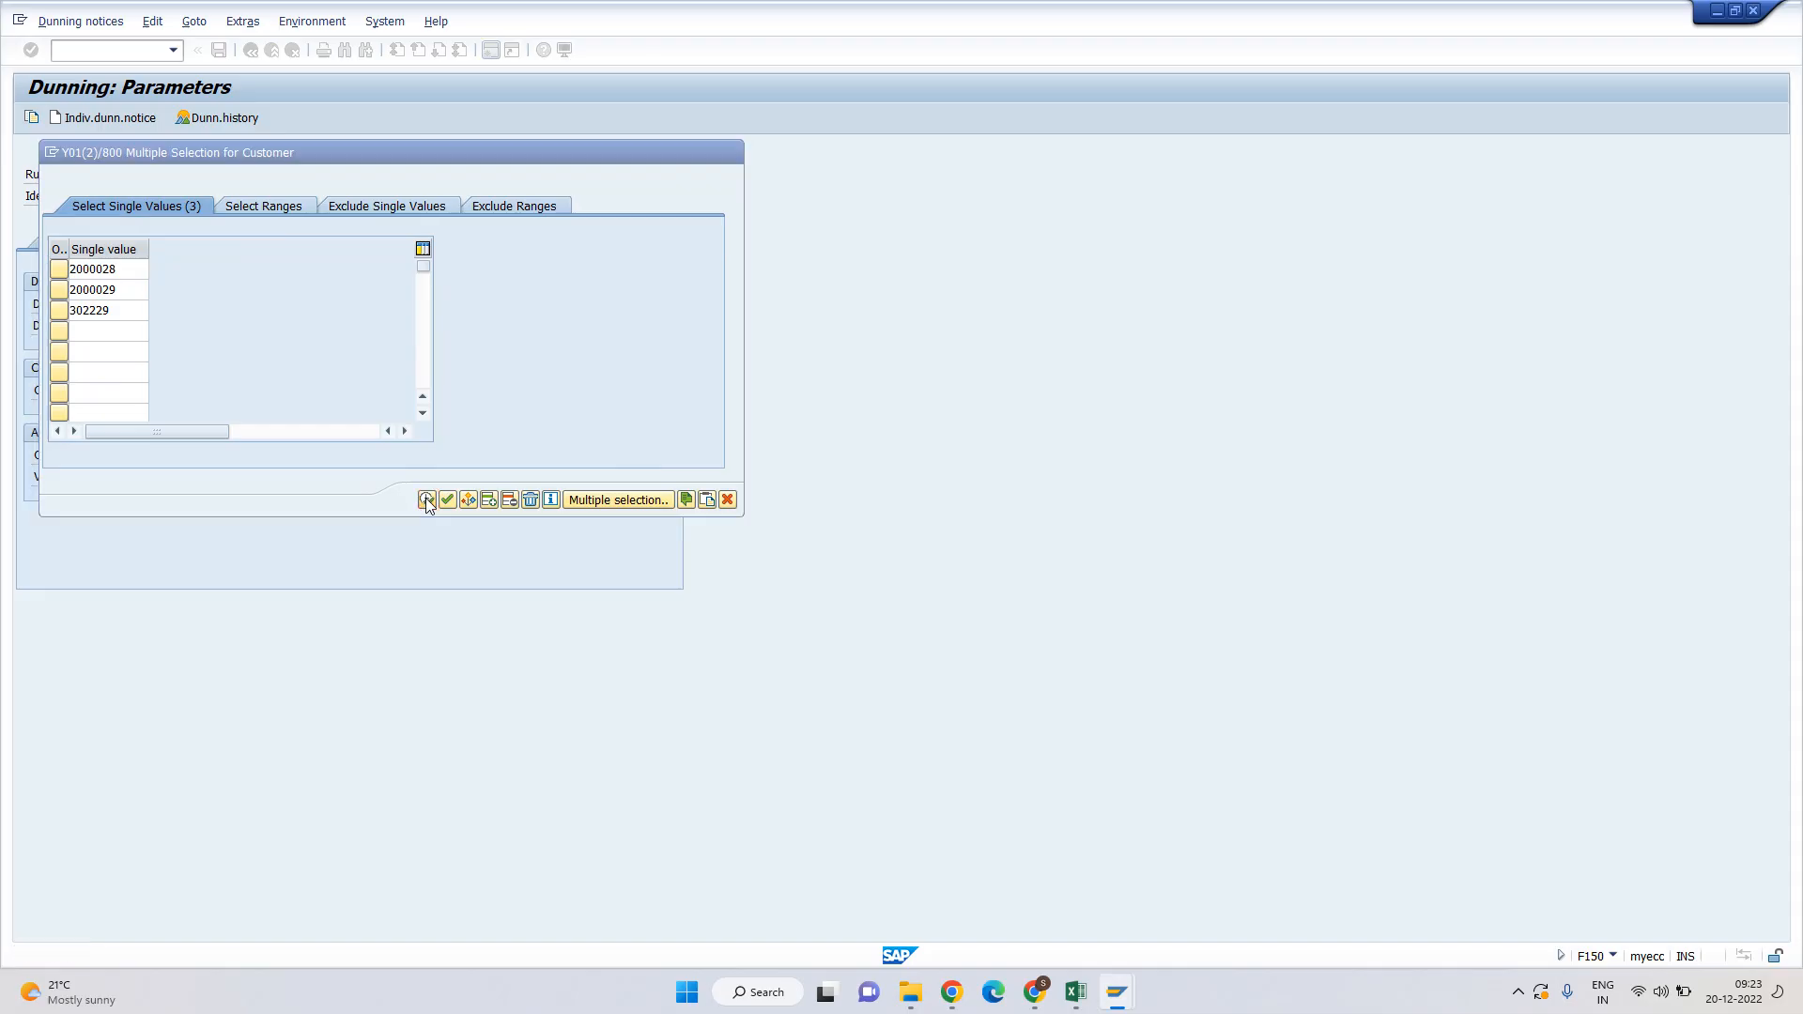
click(447, 499)
click(224, 243)
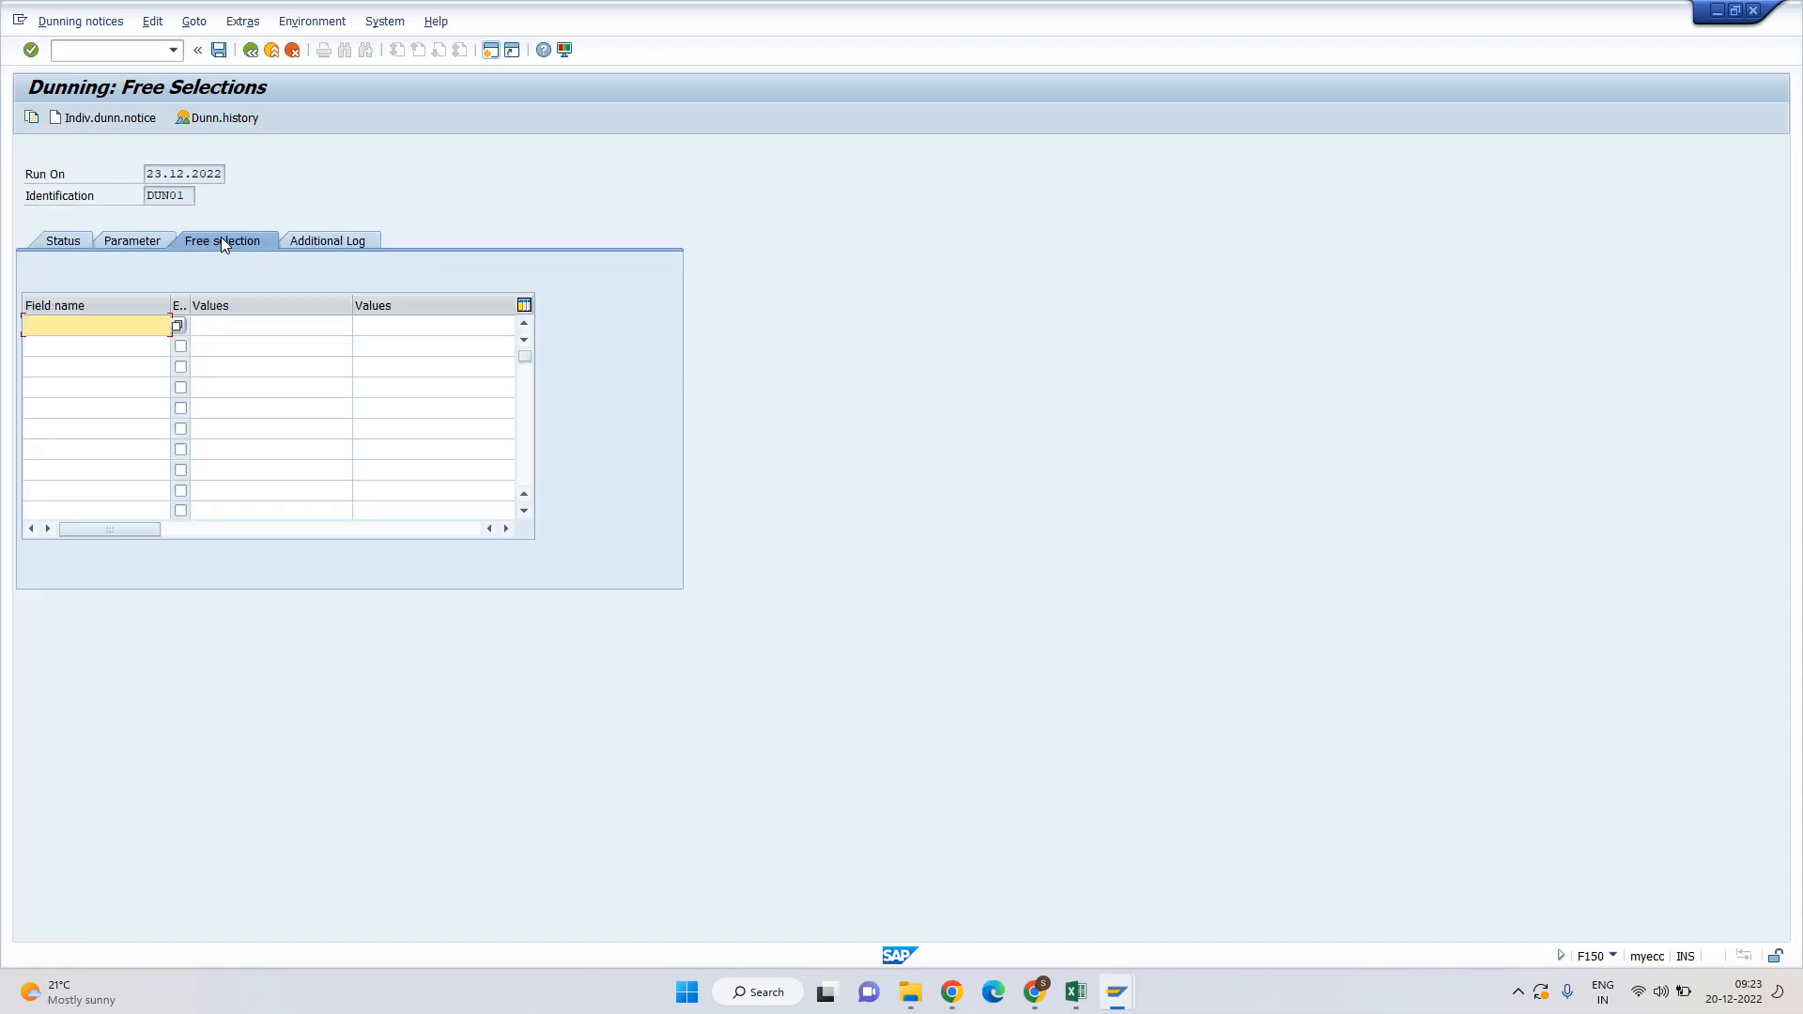
Check the log settings and schedule the selection to start immediately on output device LP01.
click(323, 240)
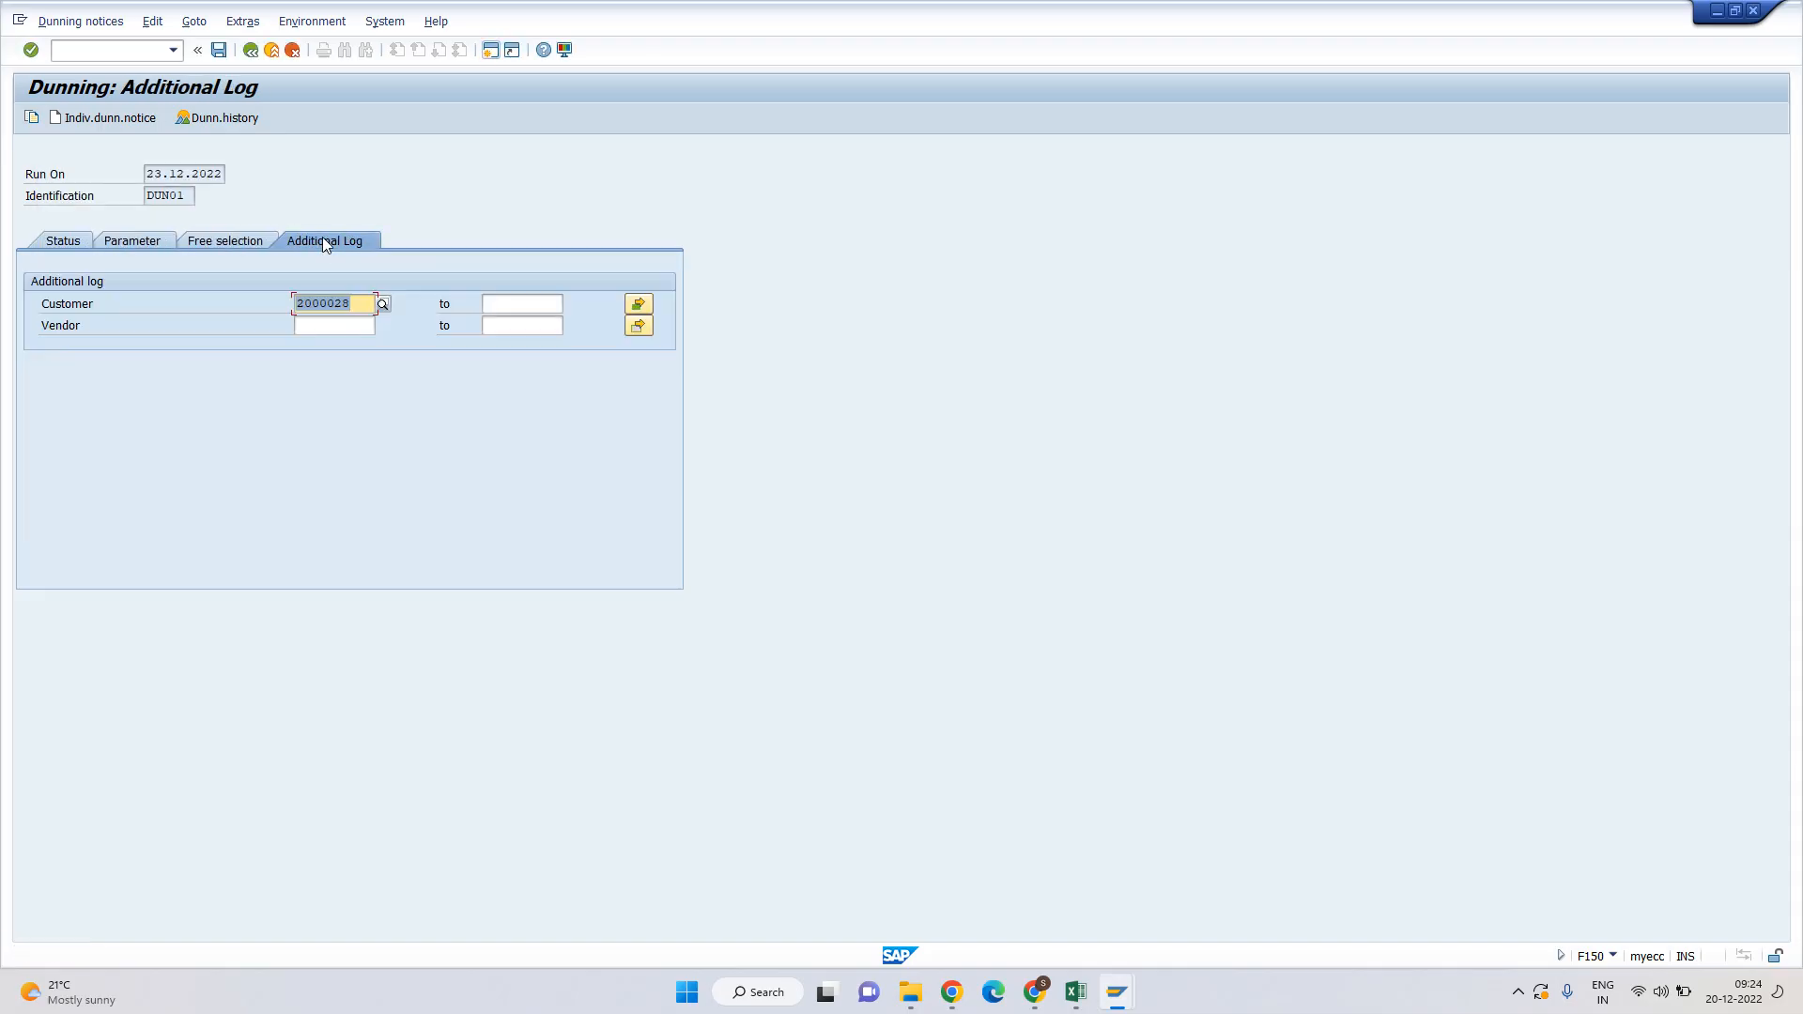
click(68, 244)
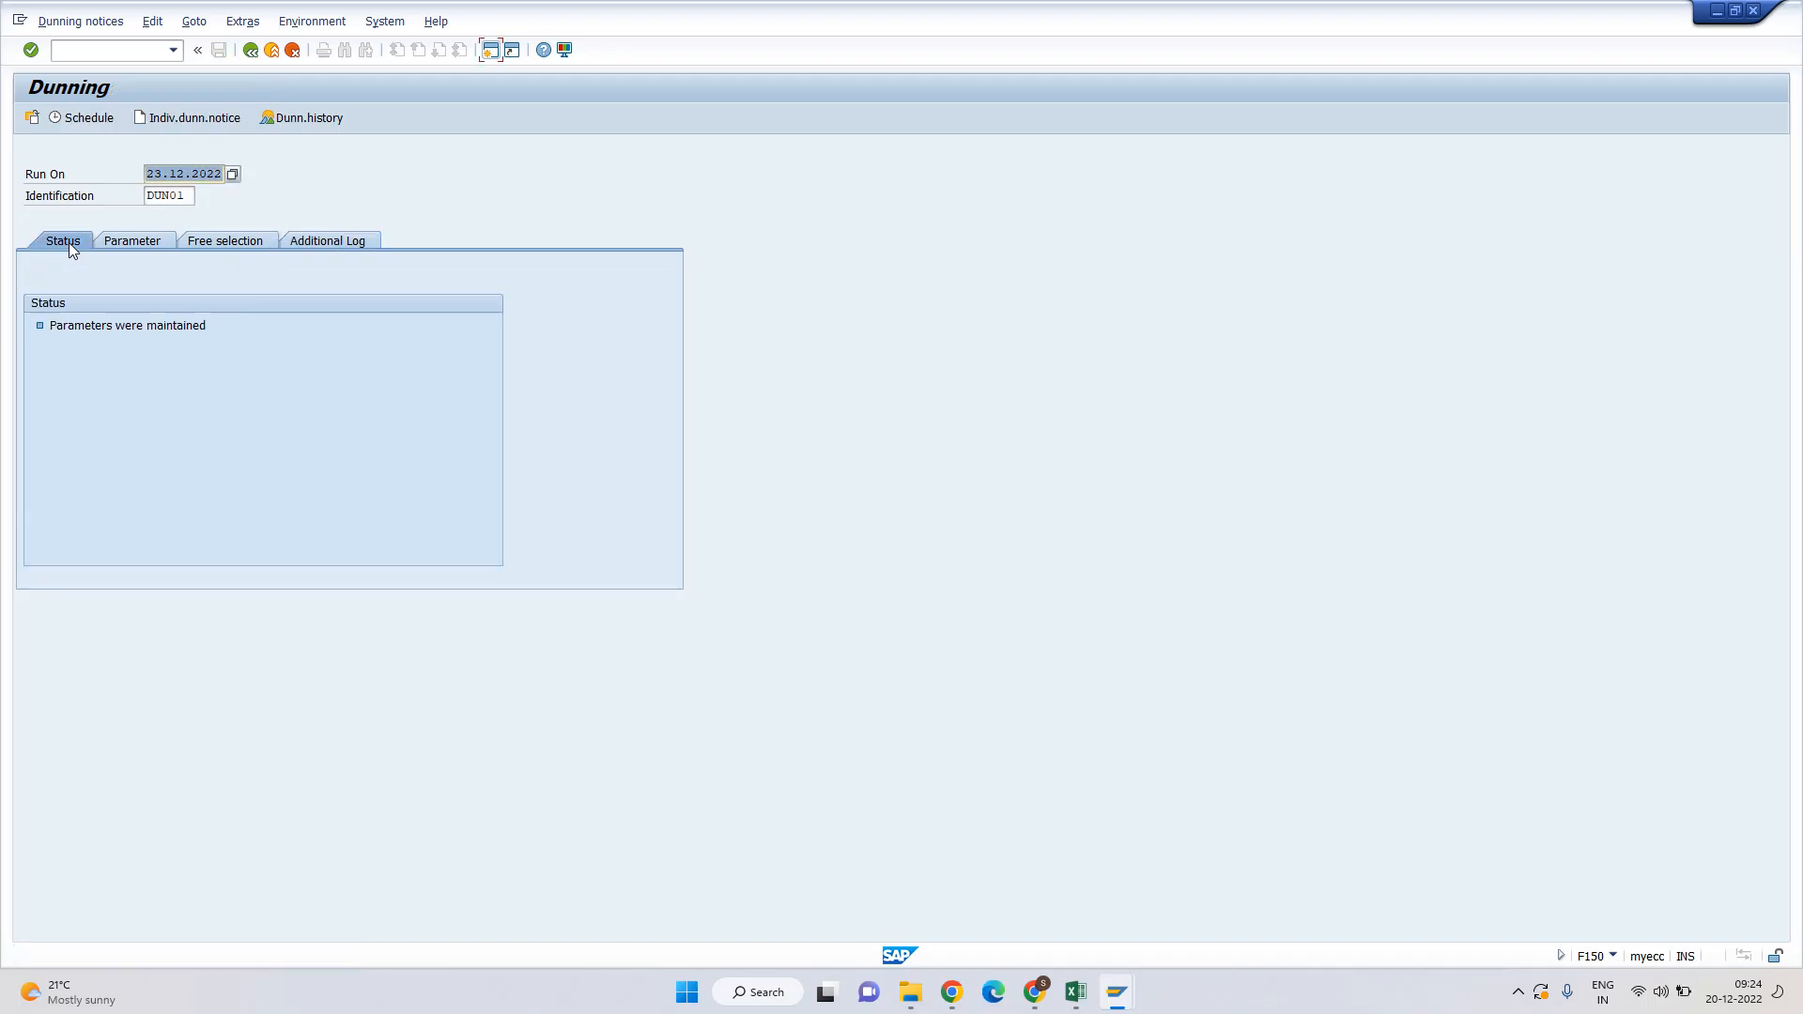
click(88, 118)
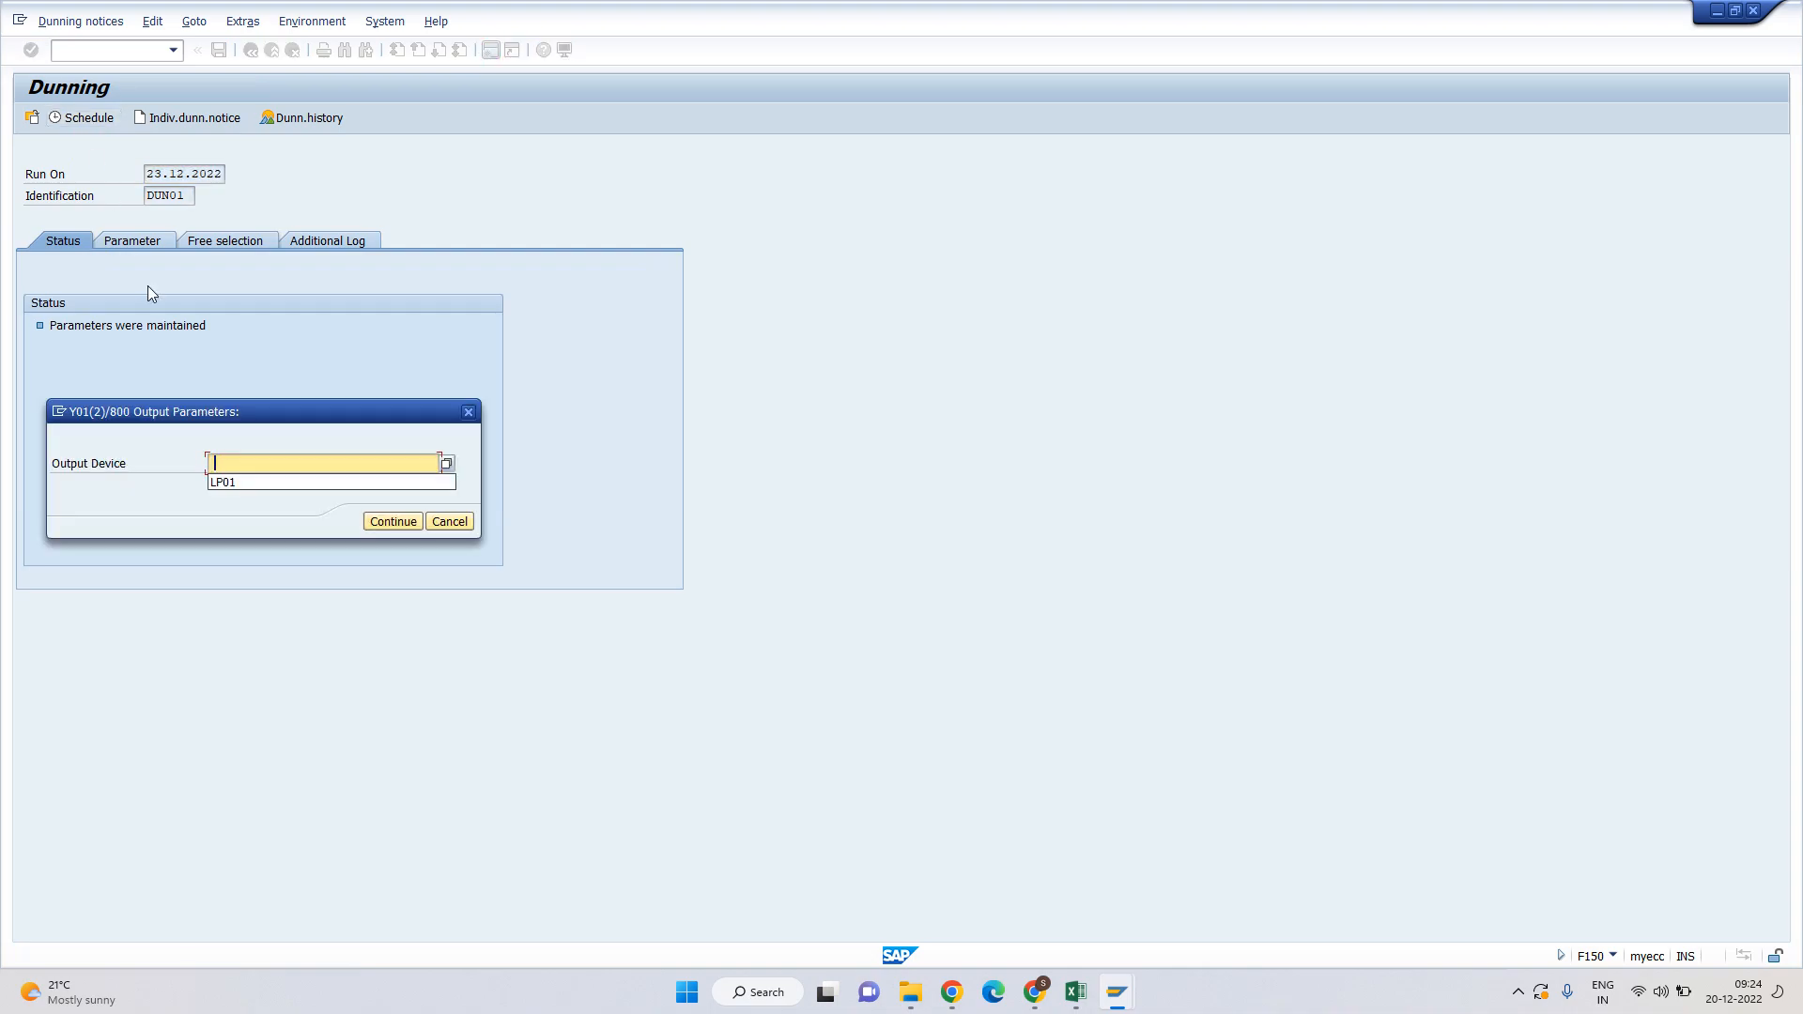
click(220, 479)
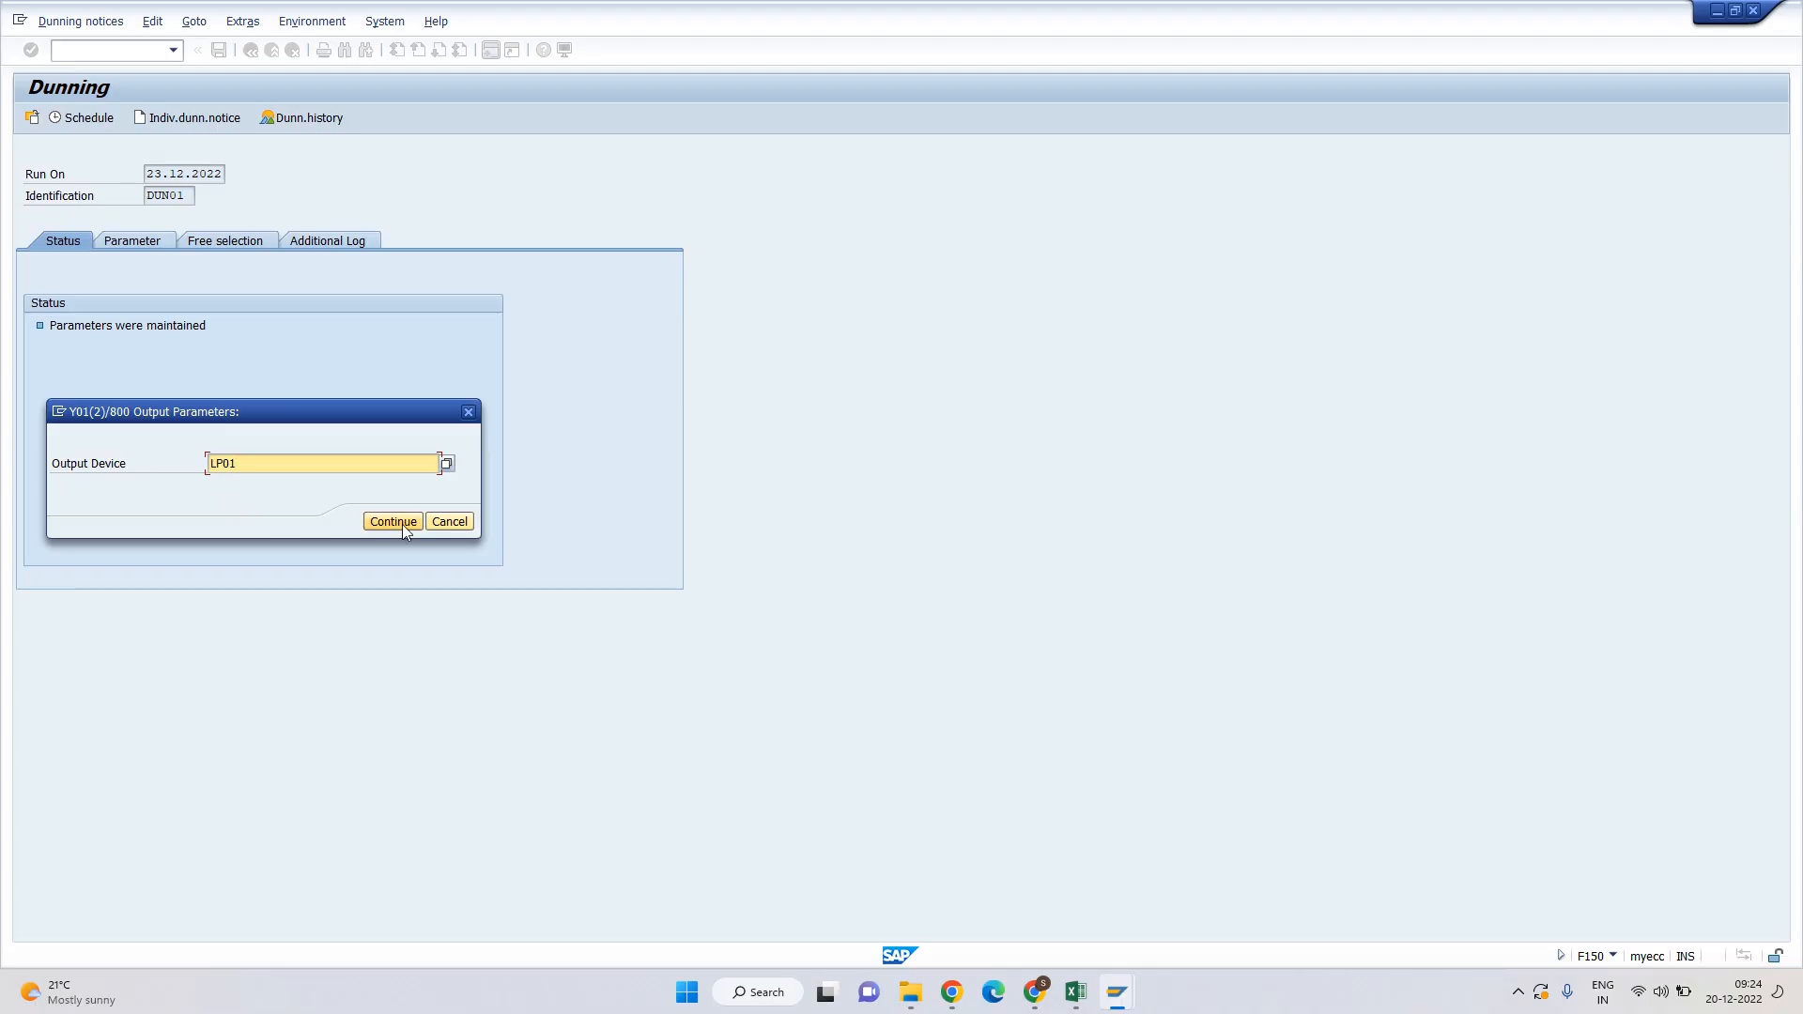
click(404, 524)
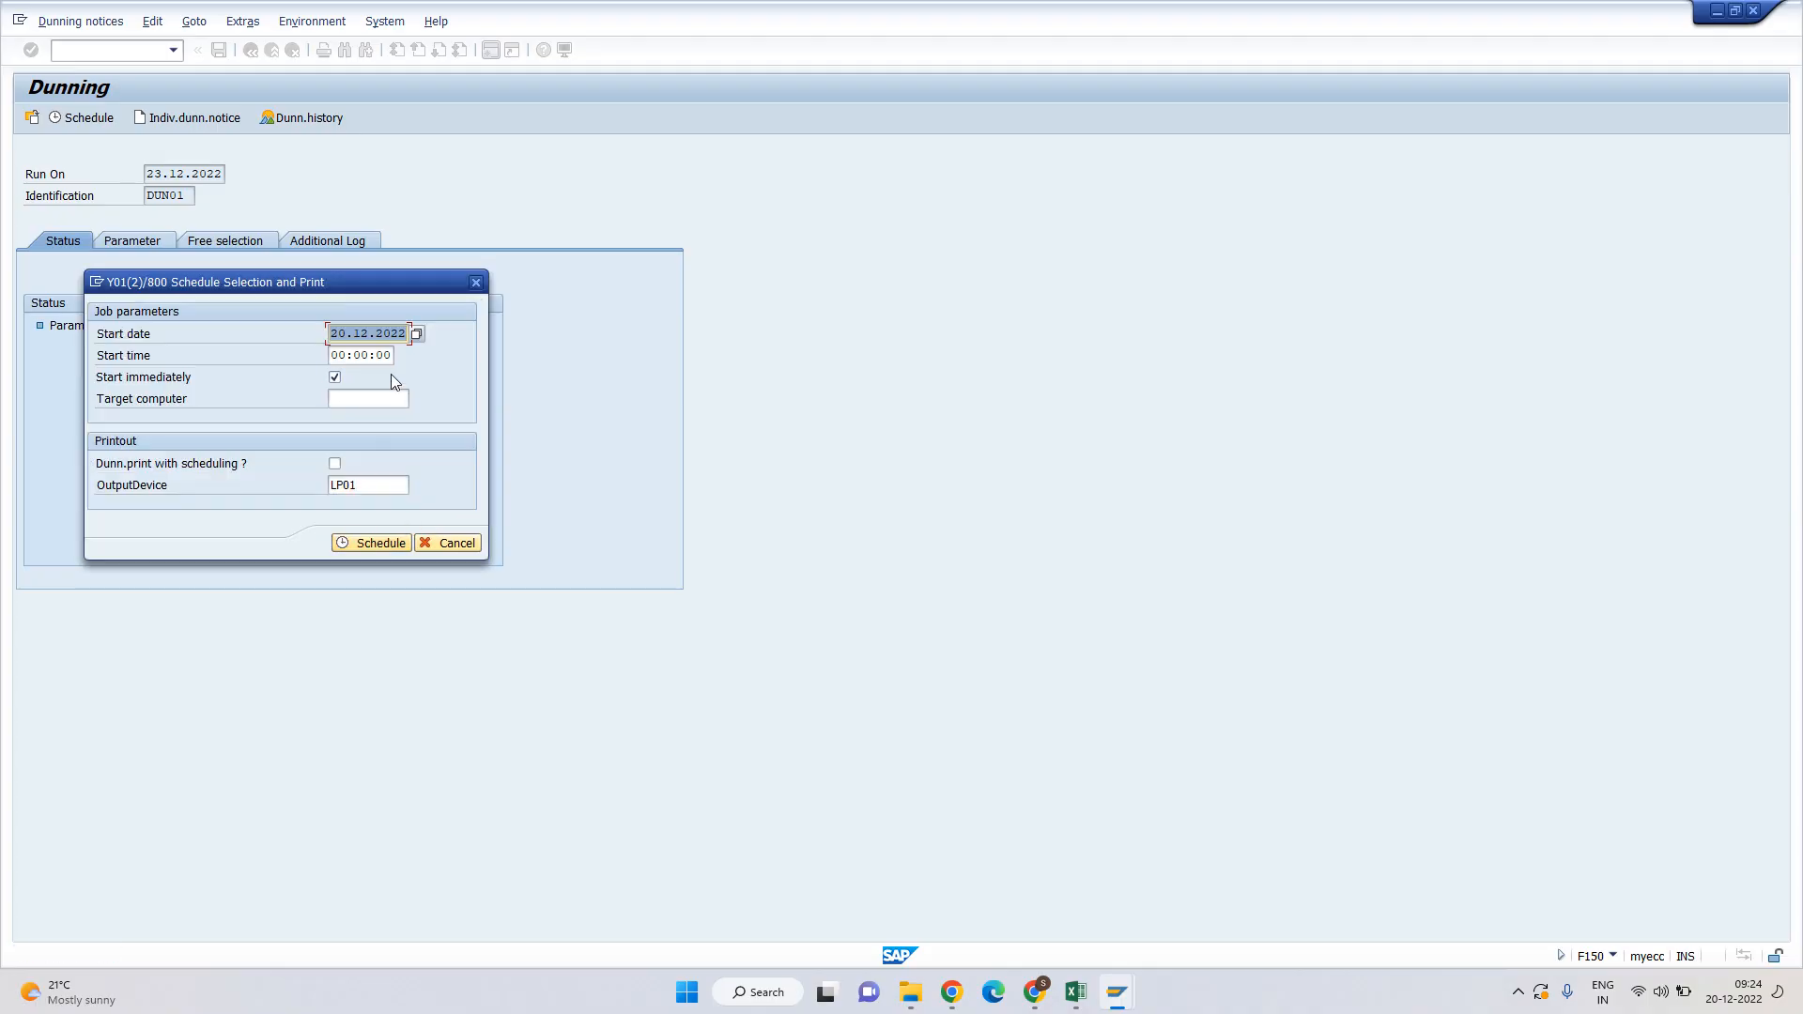
click(379, 542)
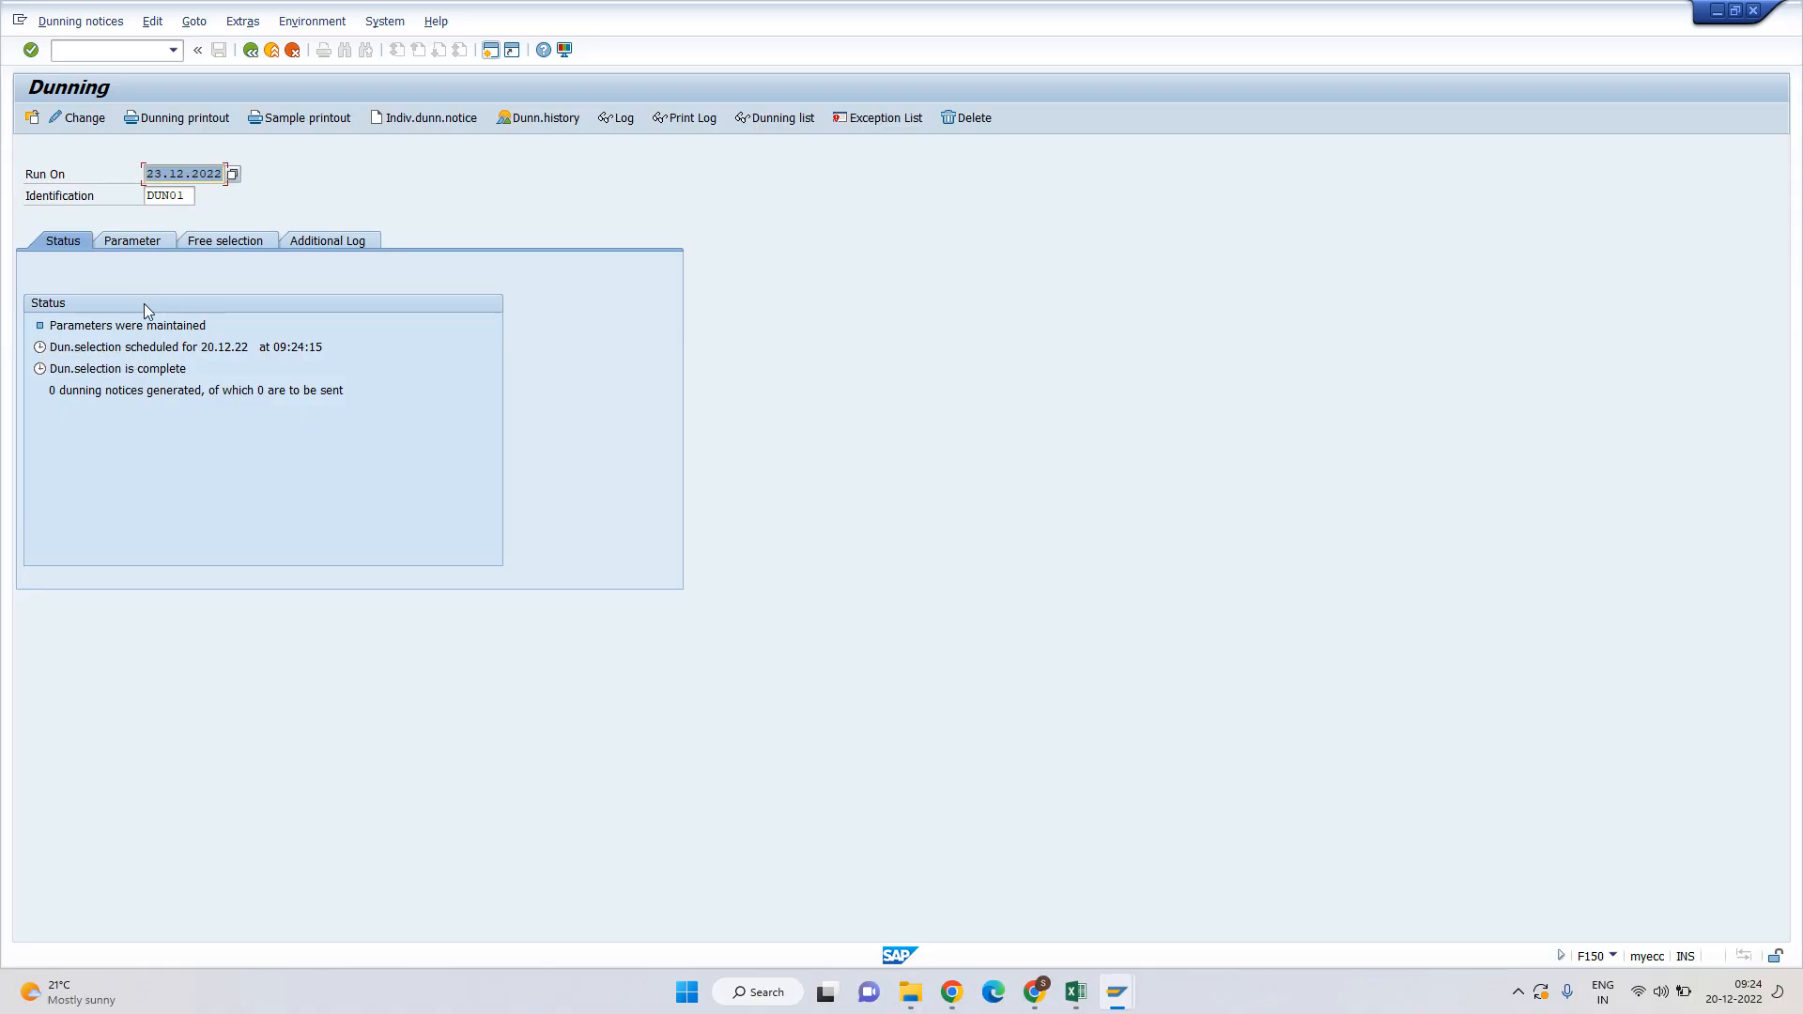
Delete the 23.12.2022 DUN01 dunning proposal, confirming with Yes.
click(154, 175)
click(961, 120)
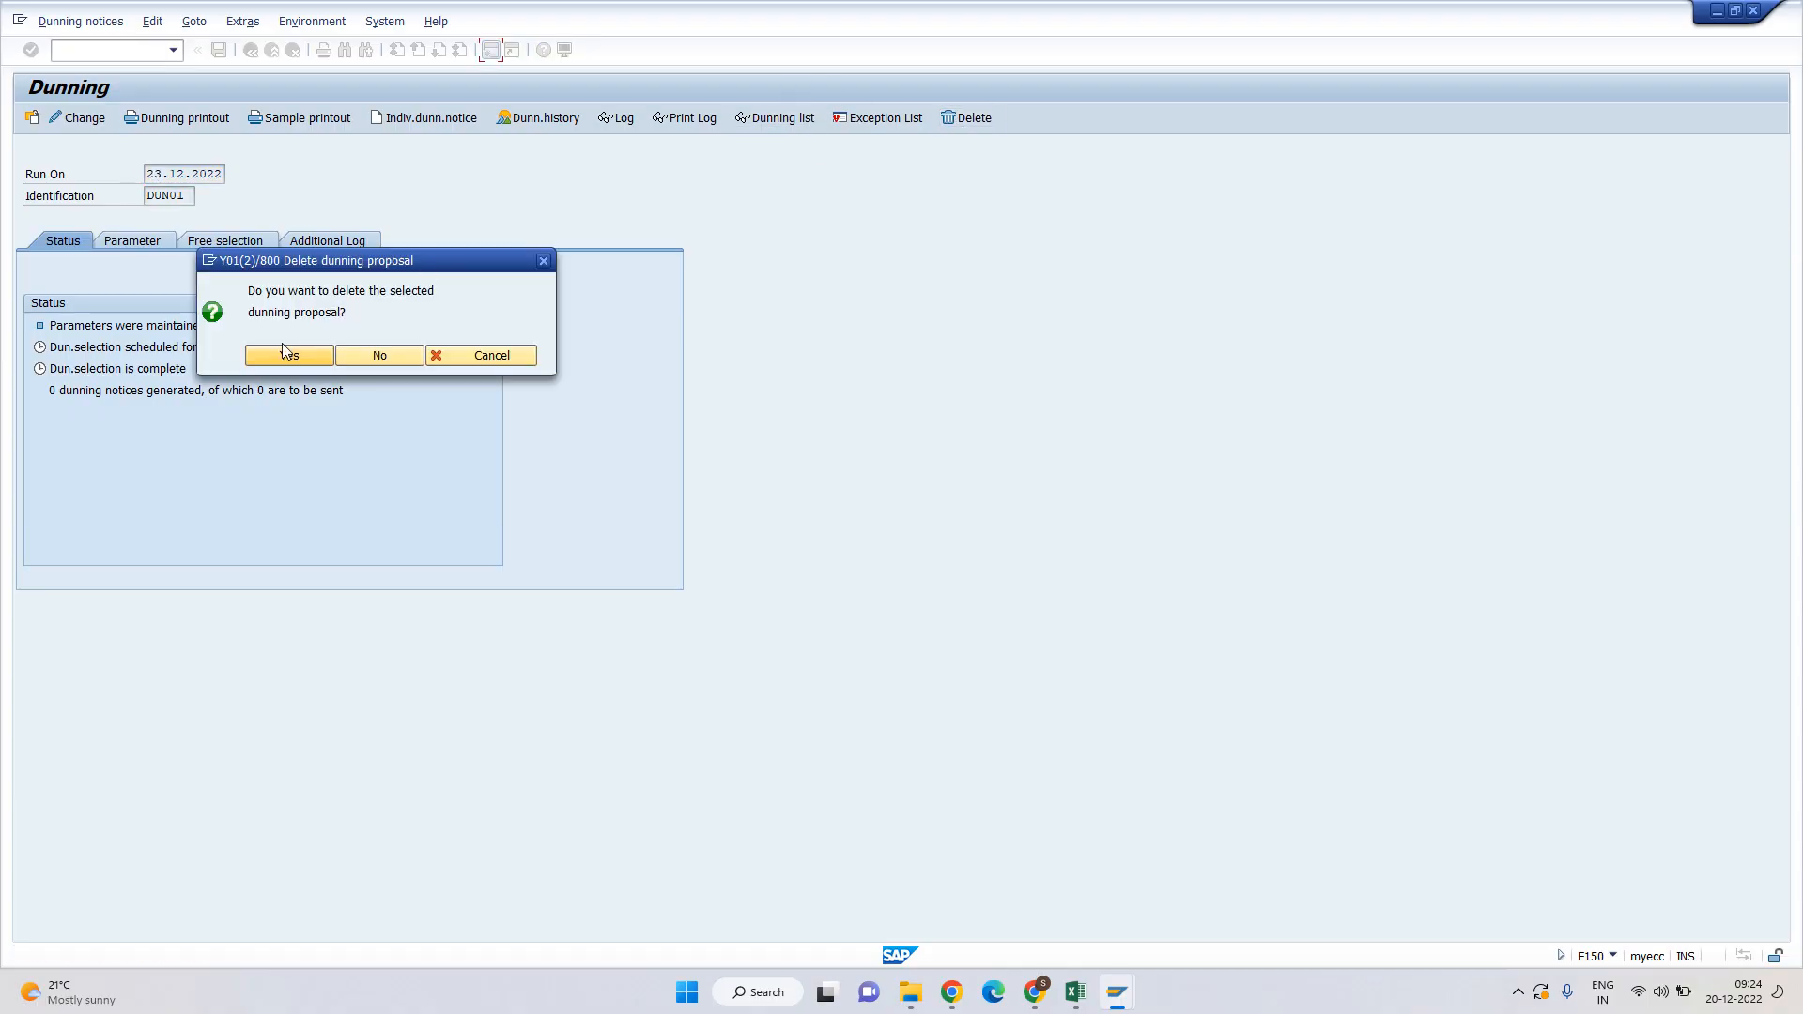
click(291, 356)
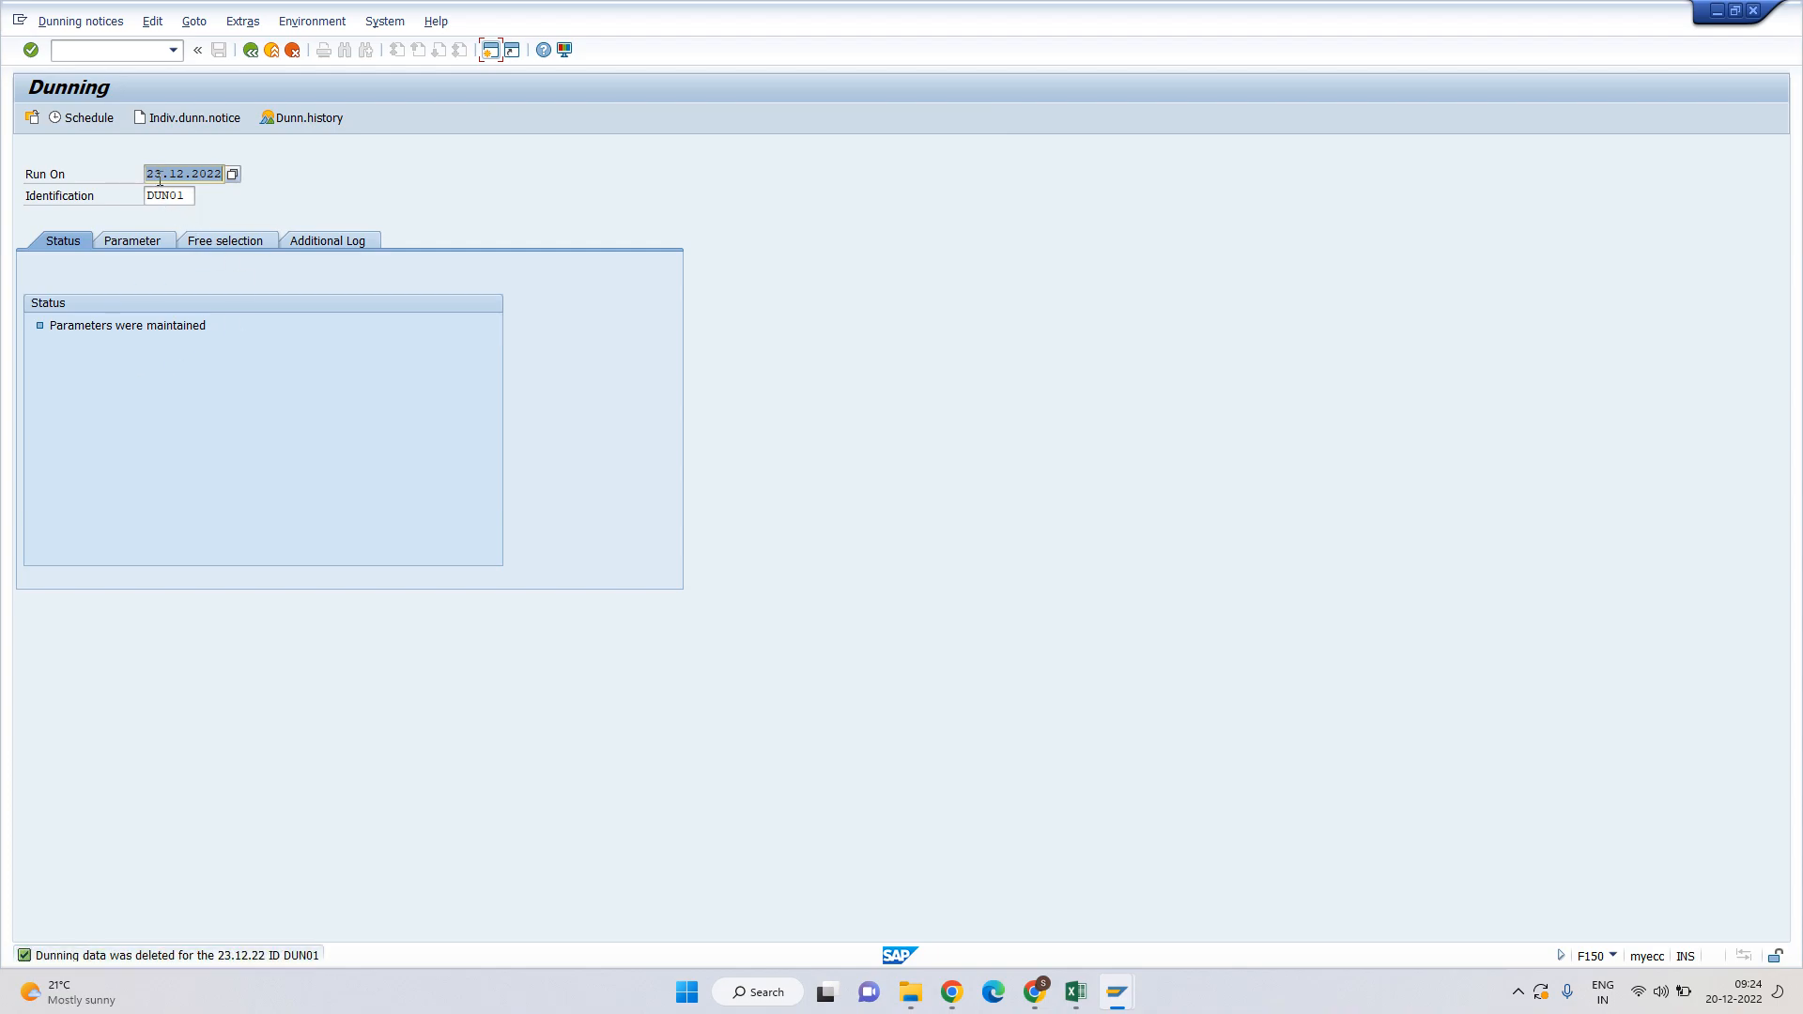
Delete the run's parameters through the Dunning notices menu, confirming with Yes.
click(85, 28)
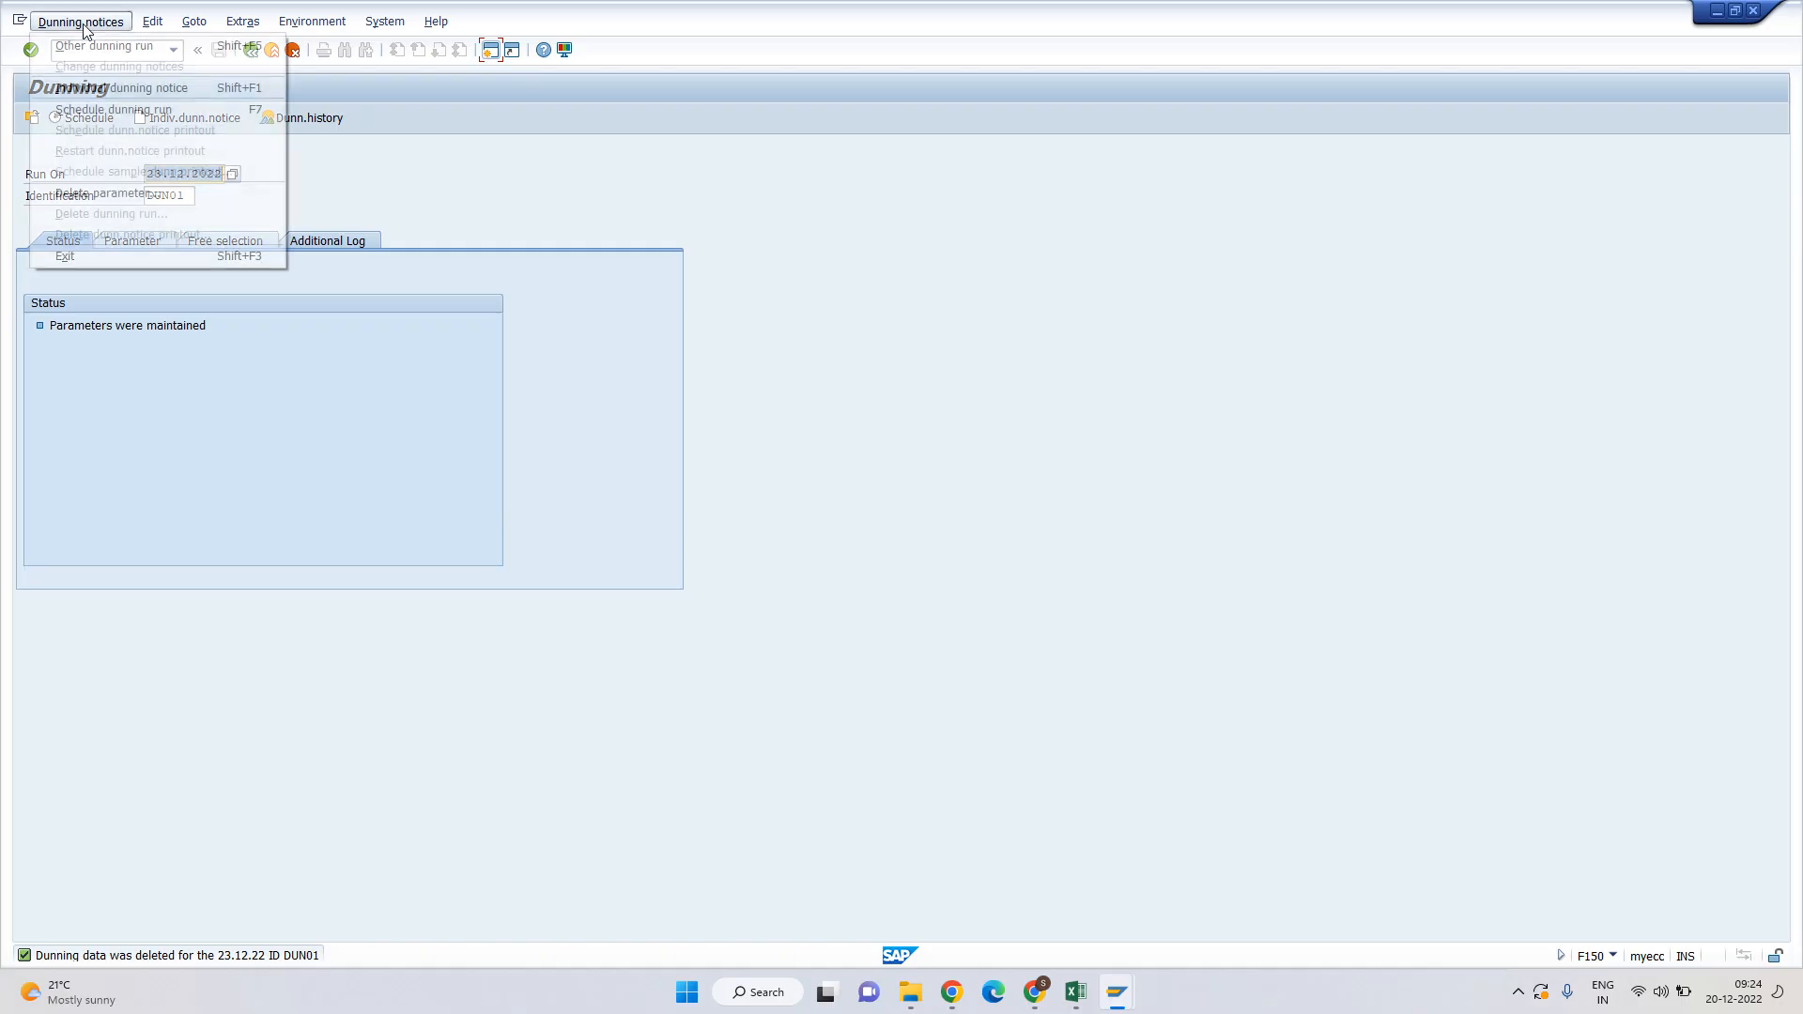
click(116, 193)
click(288, 354)
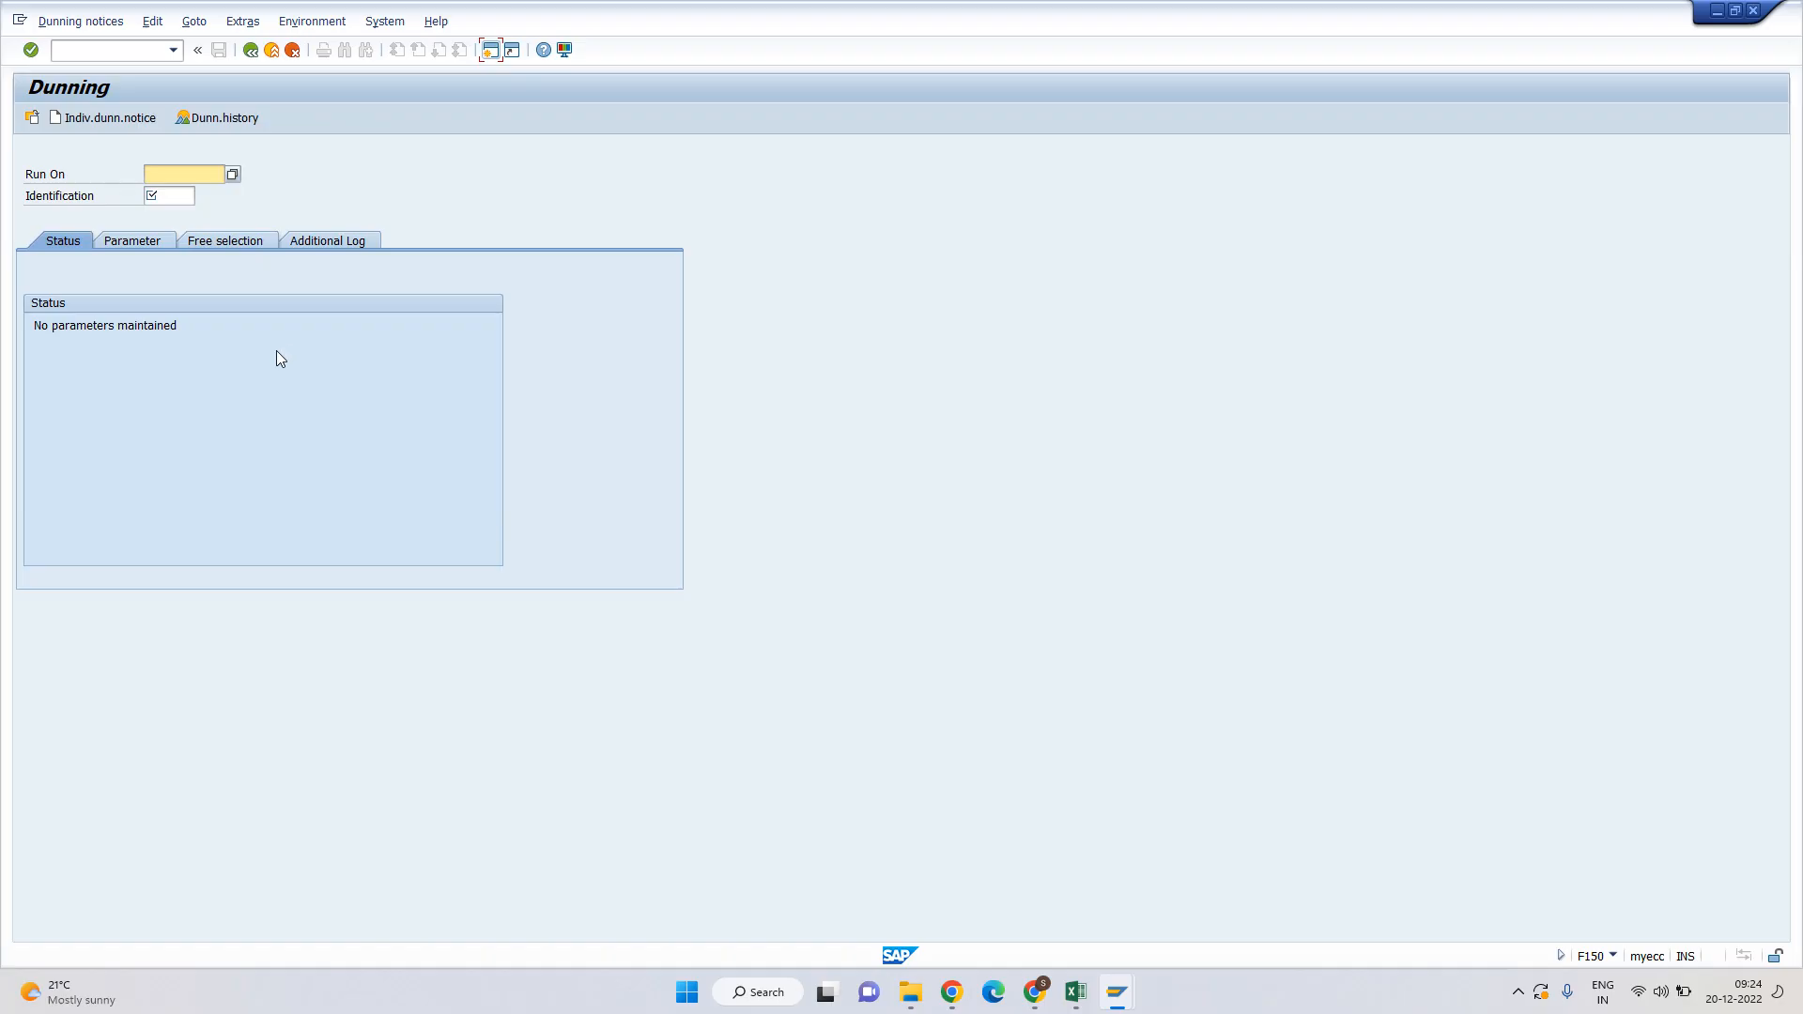
Set up a new dunning run dated 03.01.2023 with identification DUN01.
key(Down)
key(Down)
key(Down)
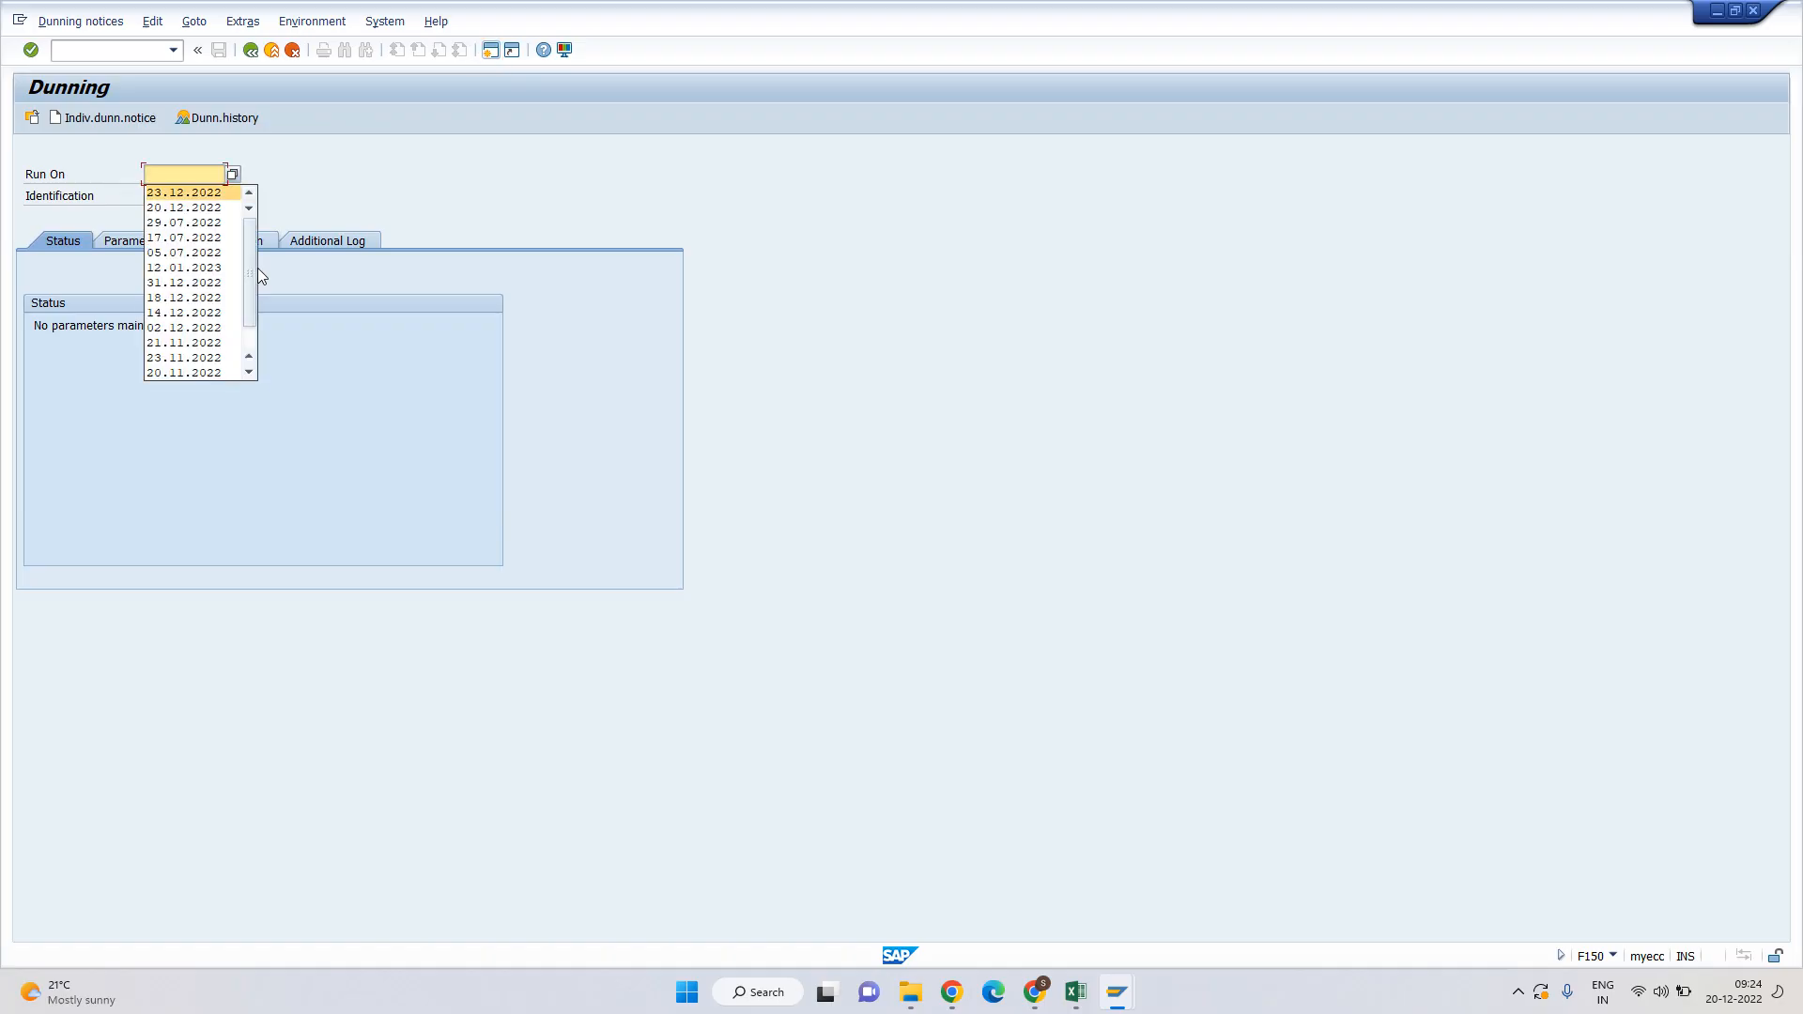
key(Return)
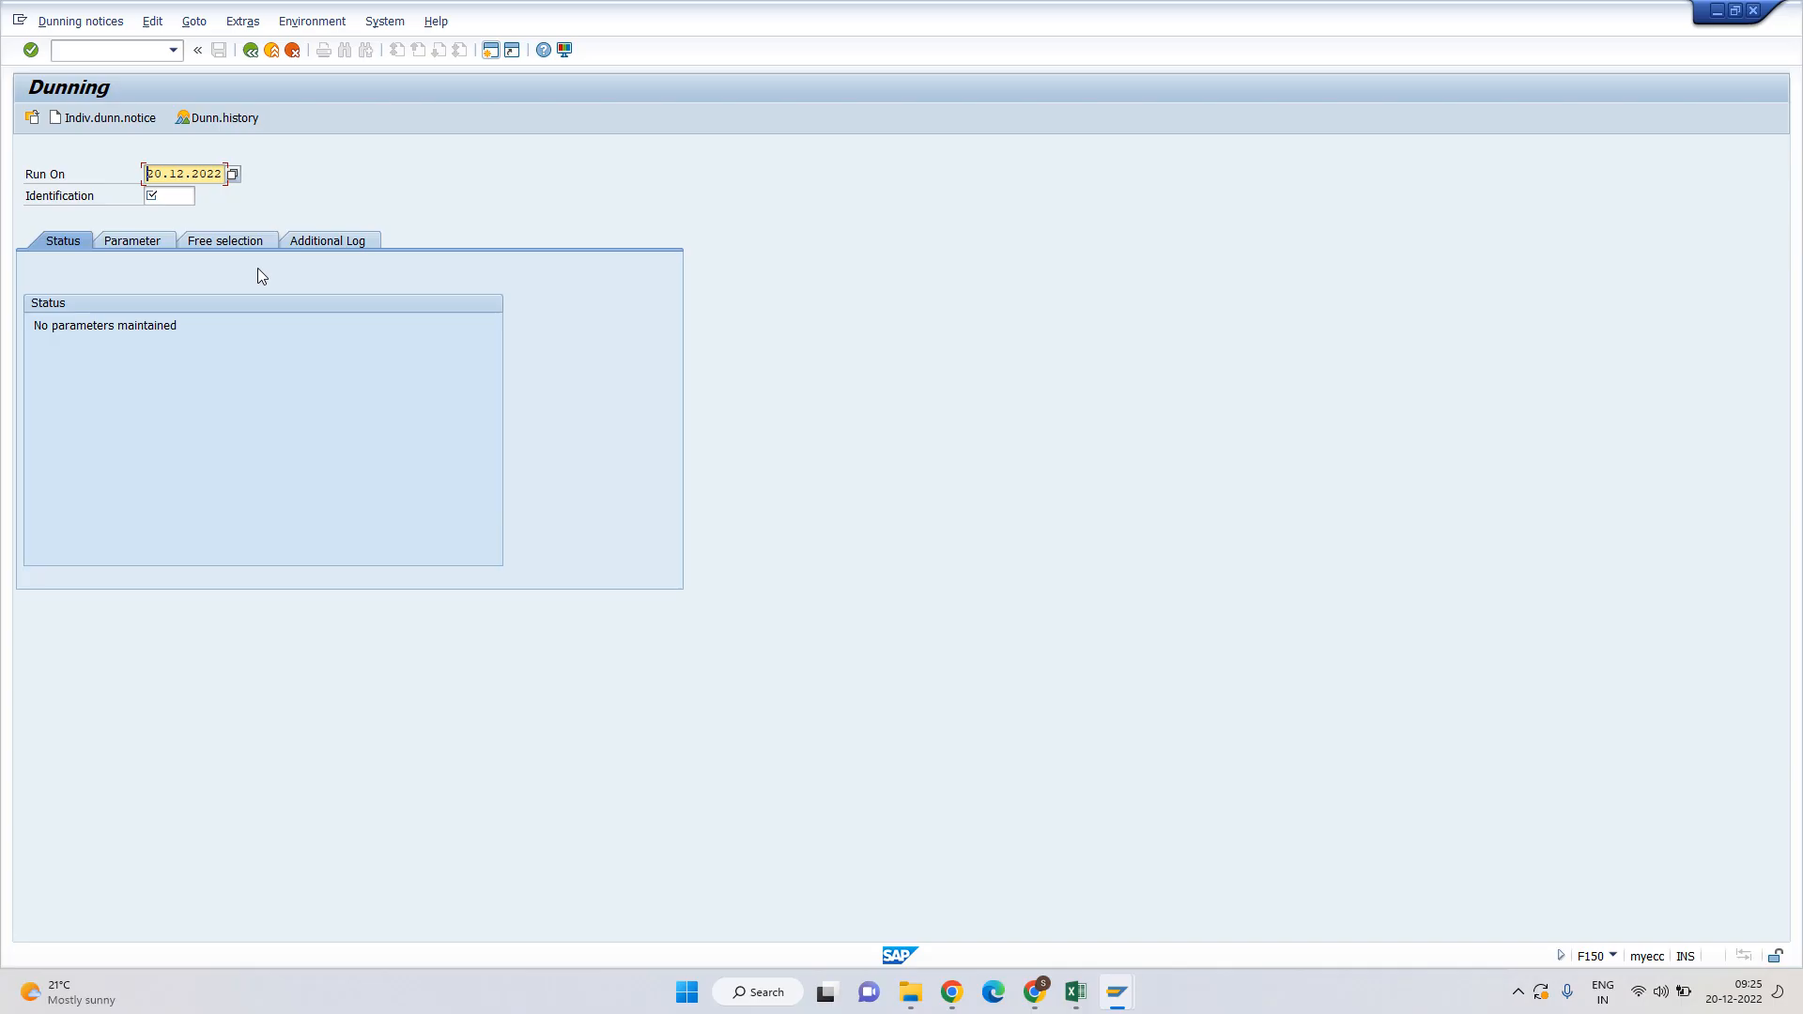
key(shift+Right)
key(shift+Right)
text(03)
key(Right)
key(shift+Right)
key(shift+Right)
text(01)
key(shift+Right)
key(shift+Right)
text(23)
key(Tab)
text(DUN01)
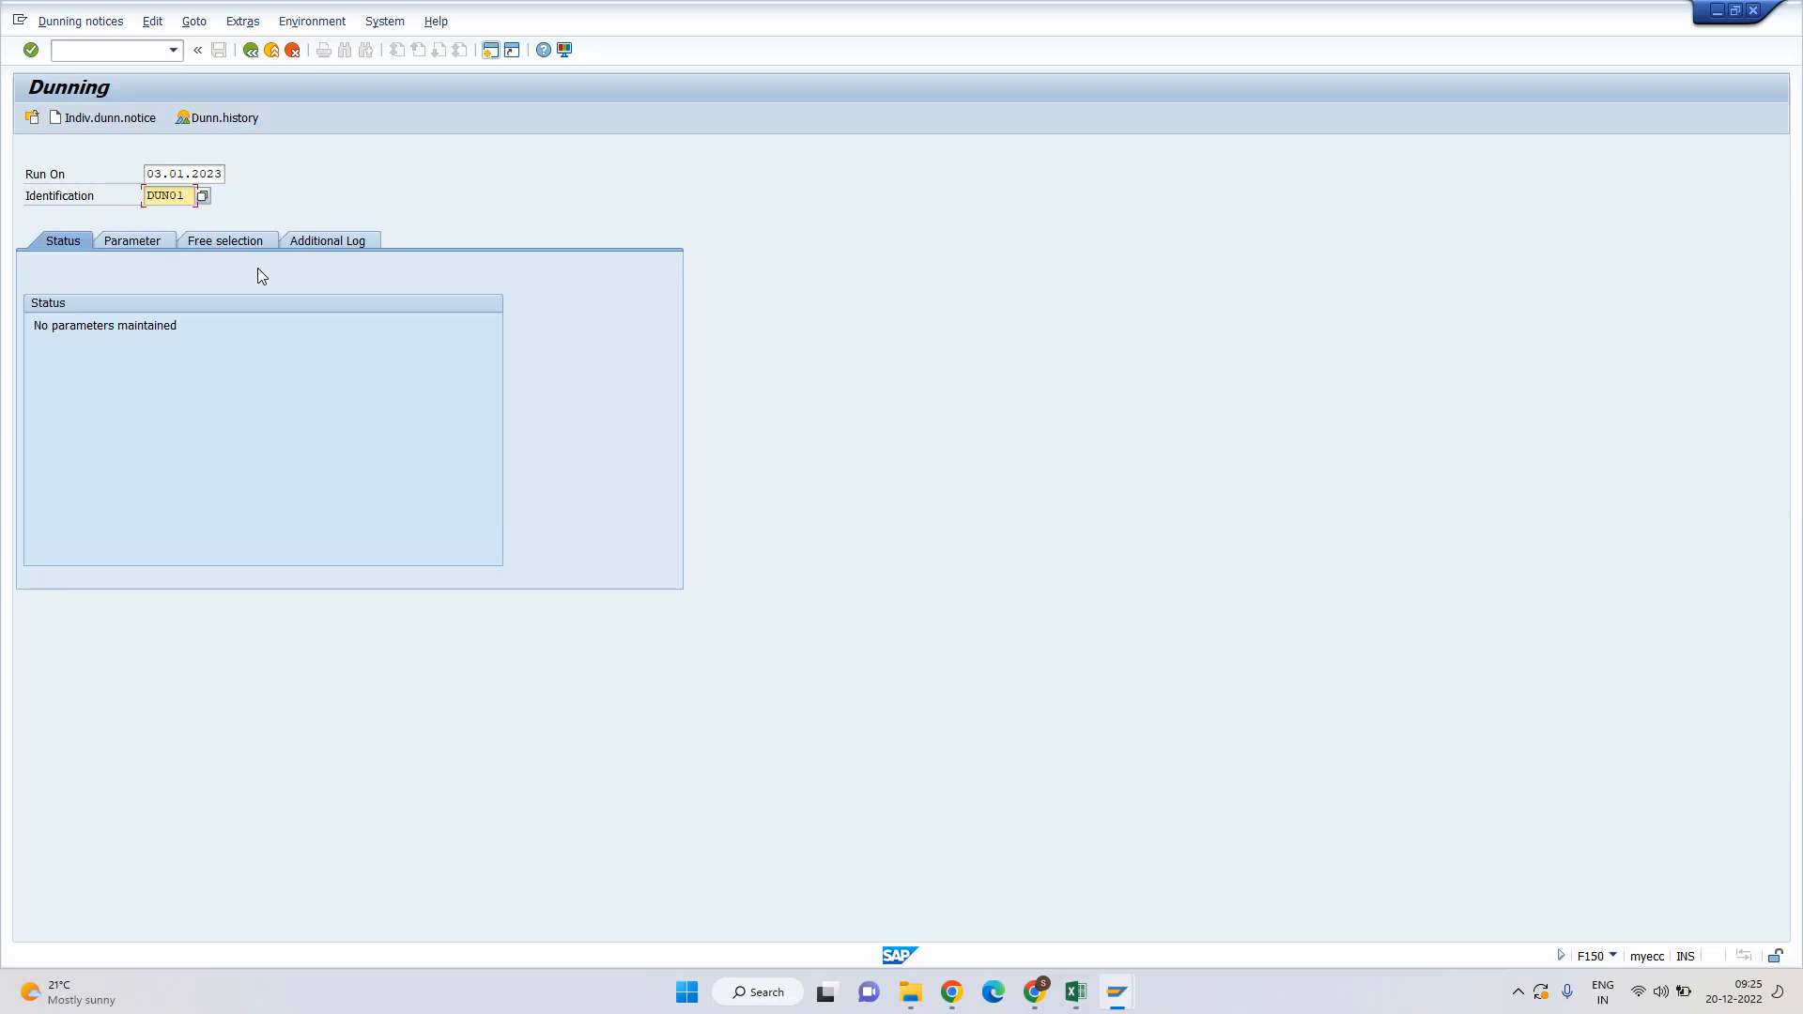
key(shift+Tab)
Copy the parameters from the 20.12.2022 DUN01 run with adjusted dates, and check the log settings.
click(120, 240)
click(31, 118)
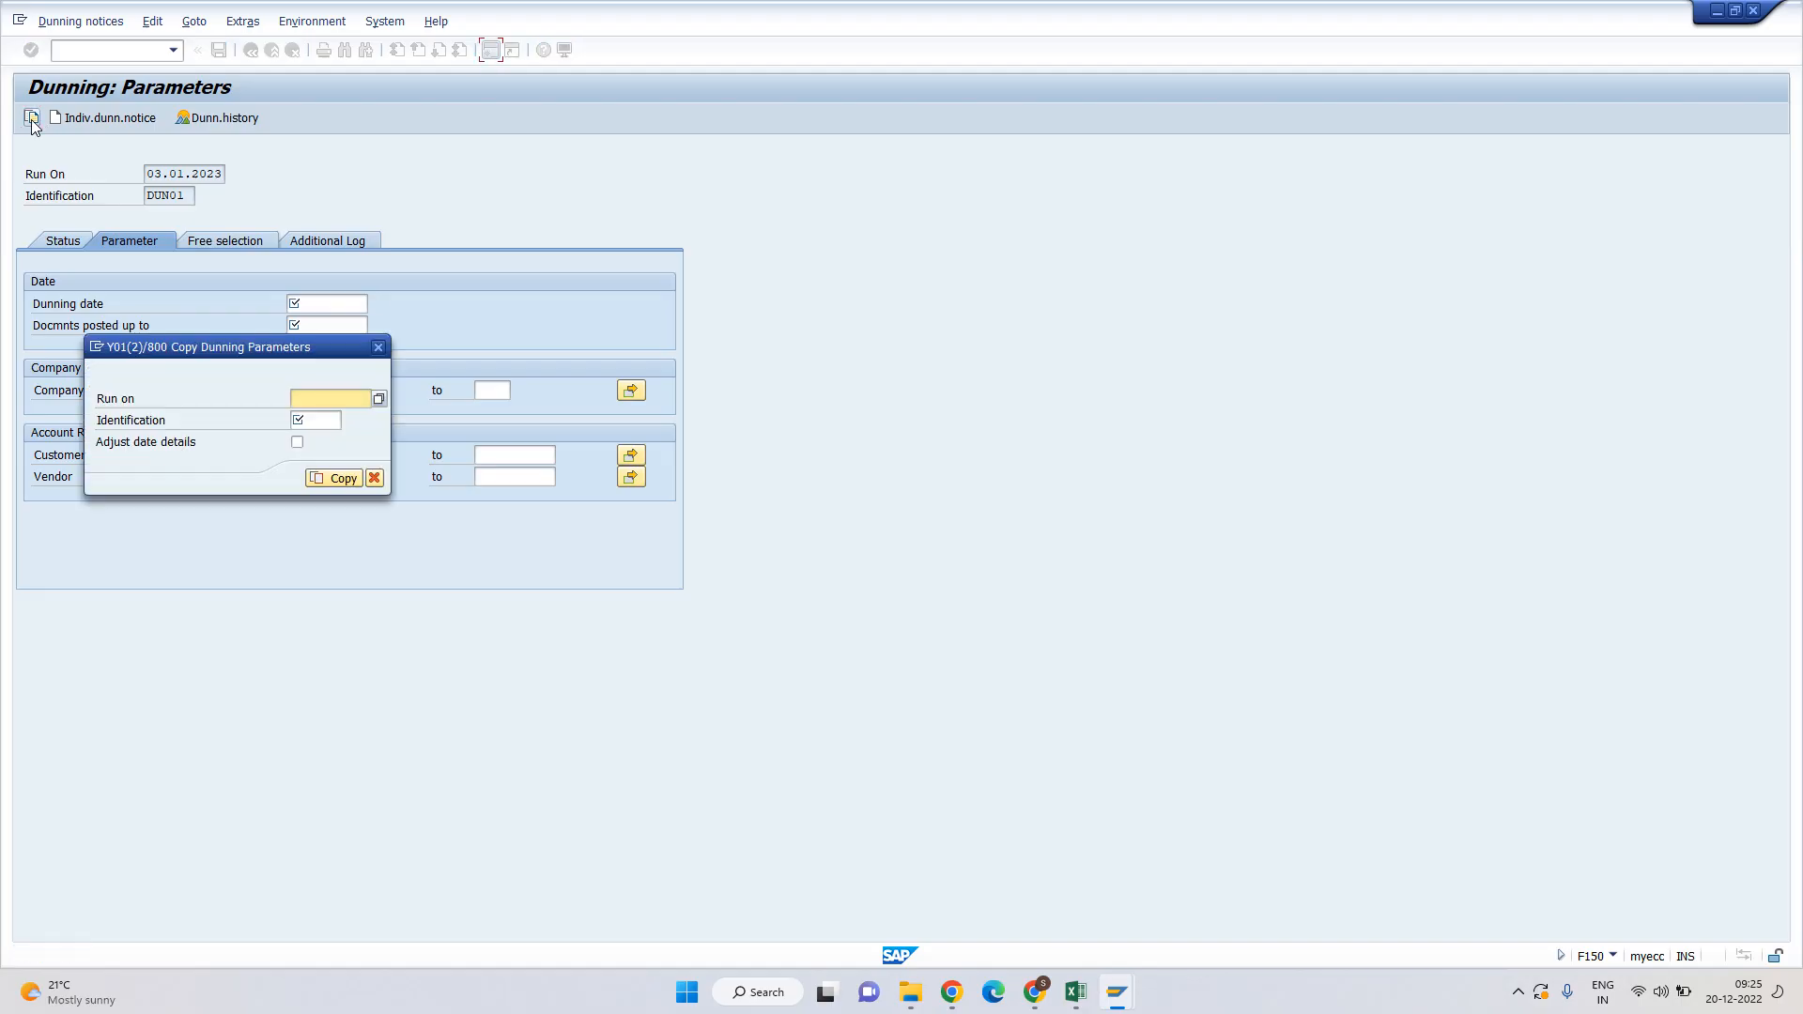
click(387, 398)
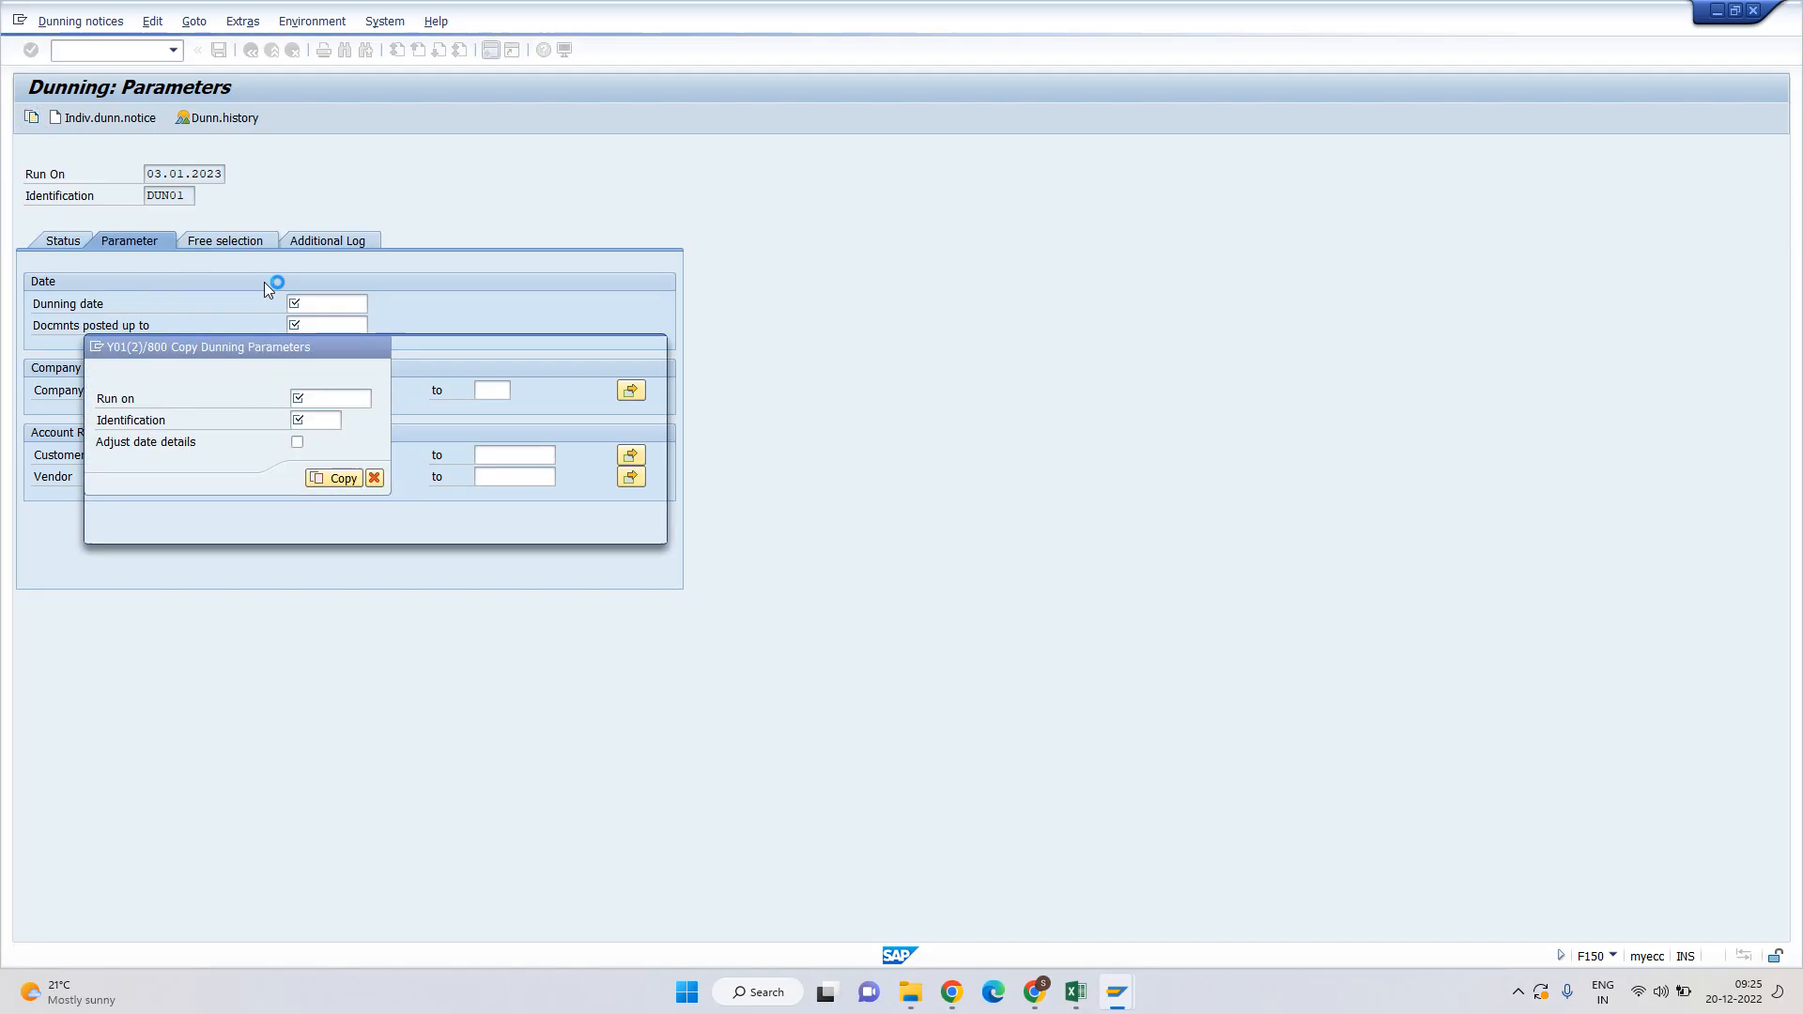
double_click(168, 499)
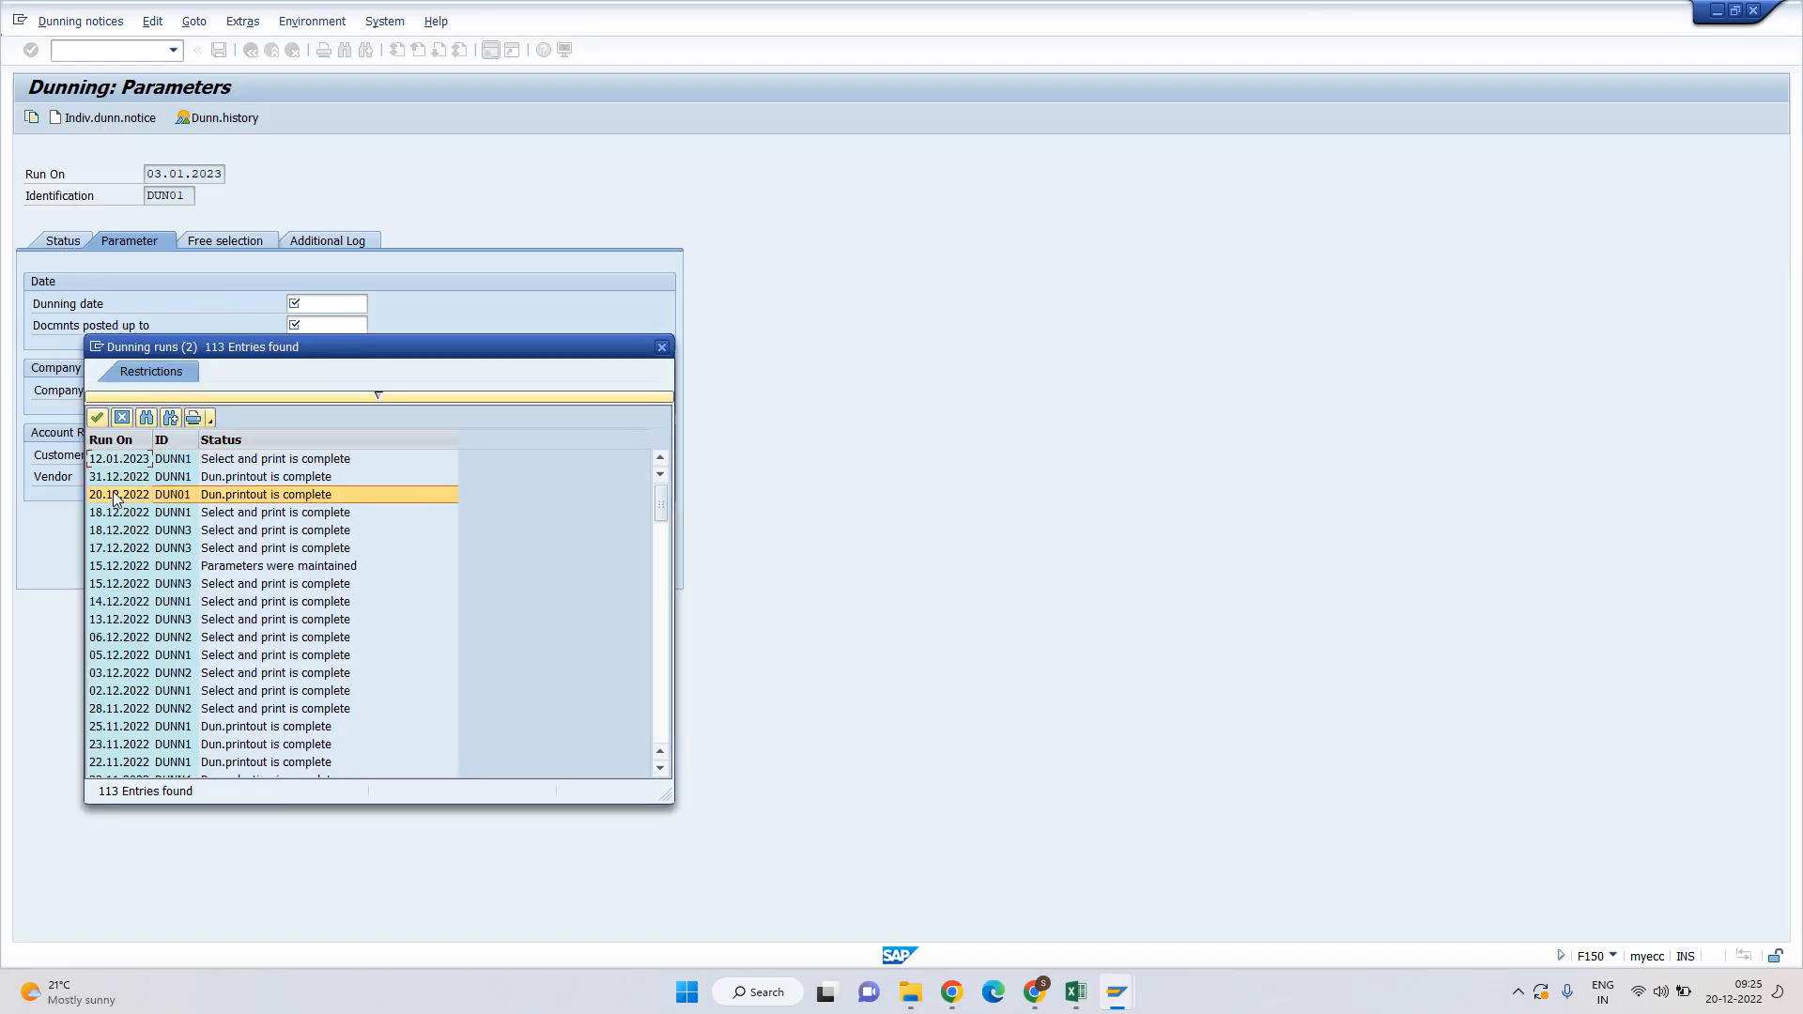
click(297, 442)
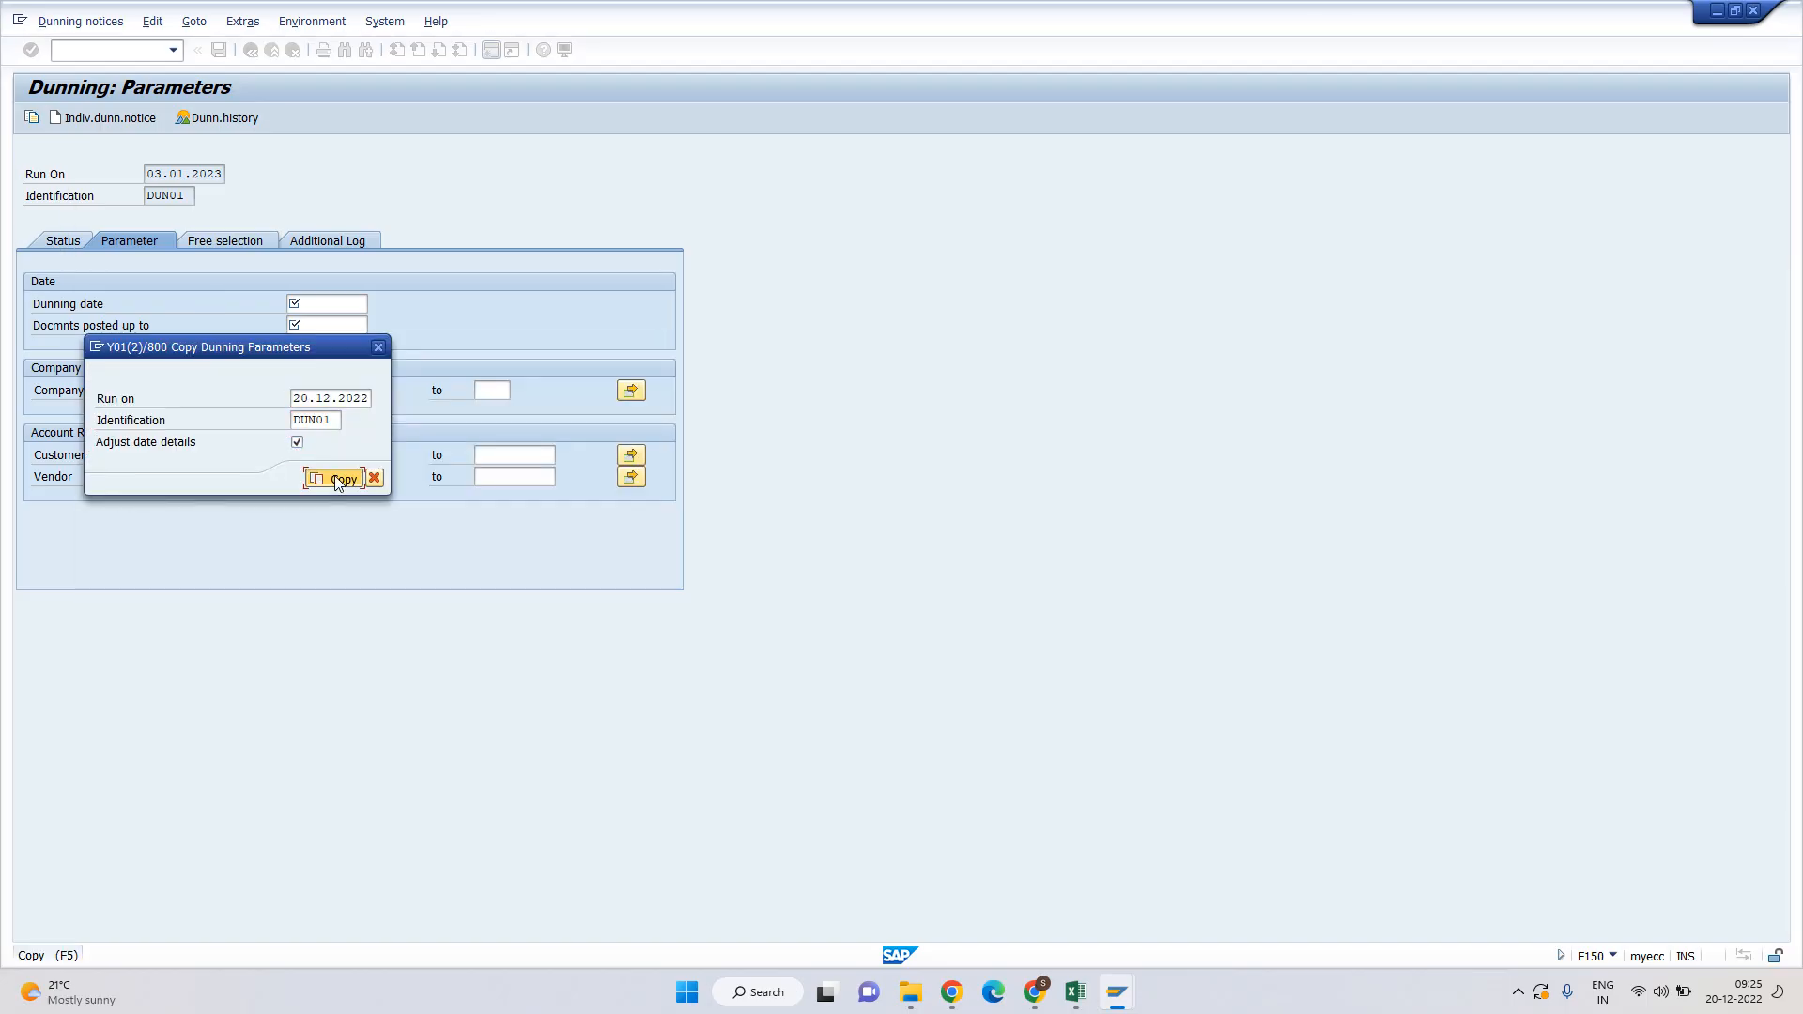
click(337, 478)
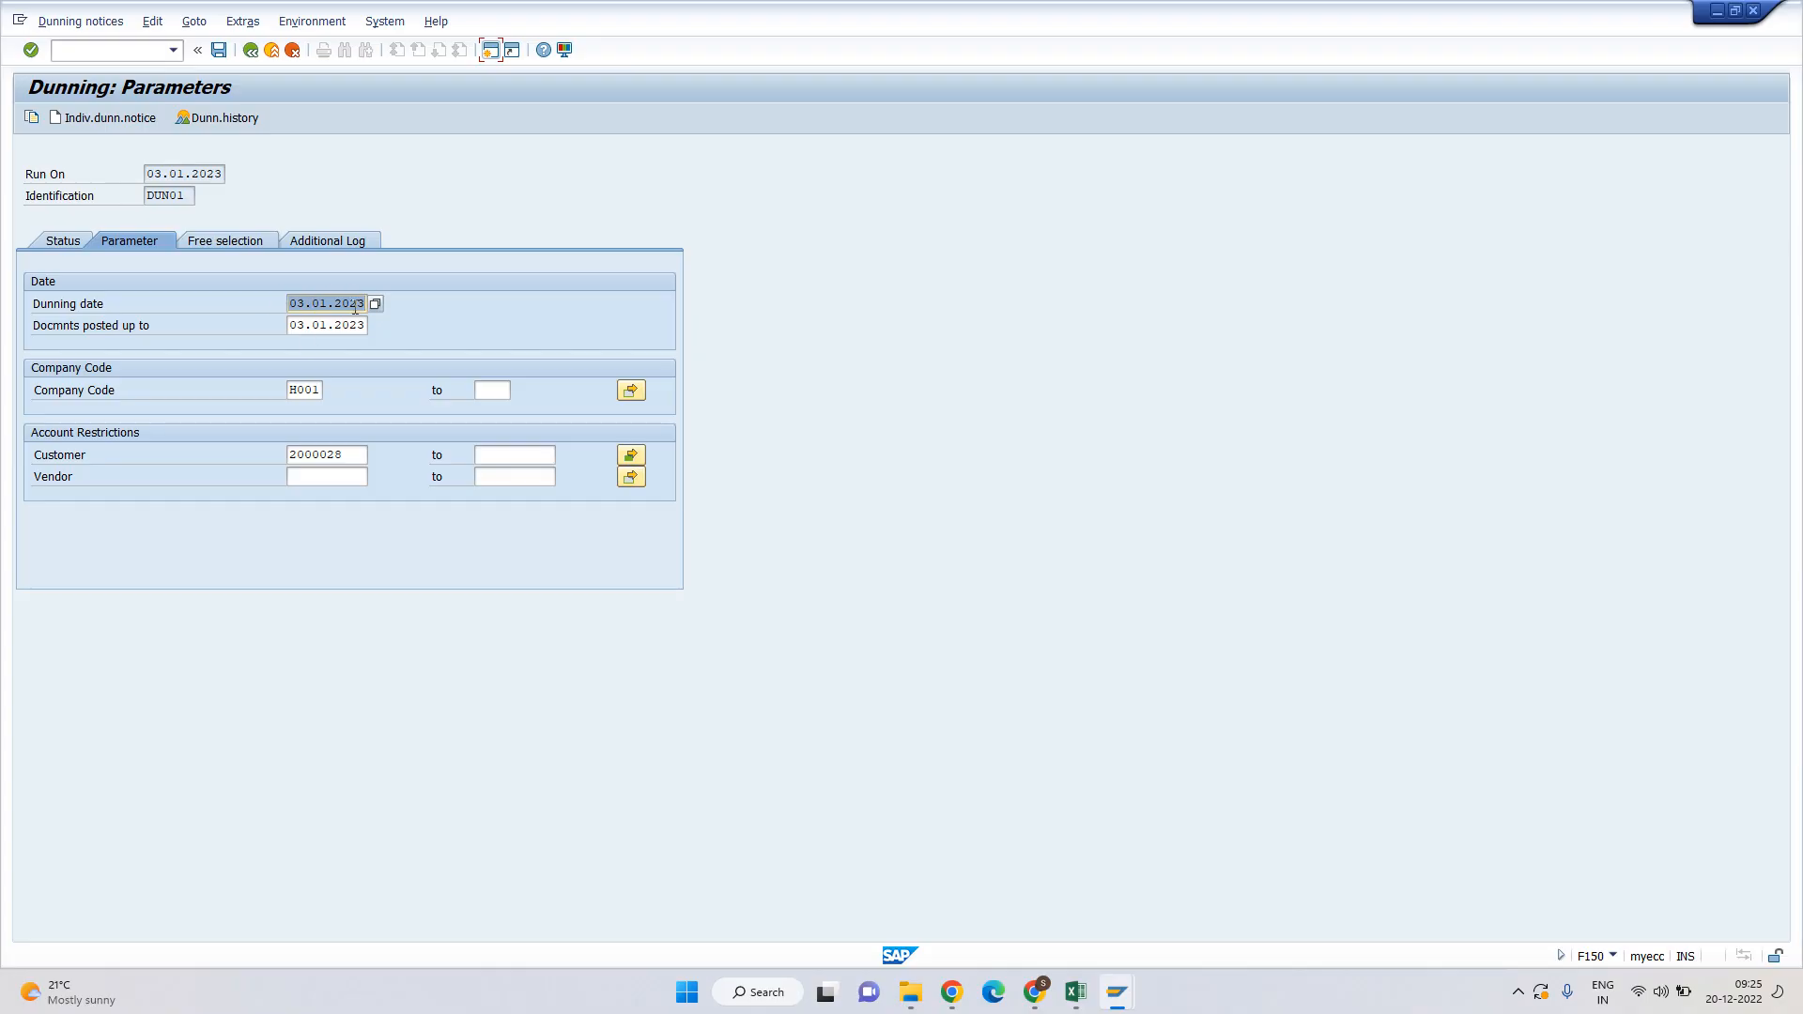
click(331, 241)
Save the parameters, schedule the 03.01.2023 selection immediately on LP01, and refresh the status.
key(ctrl+s)
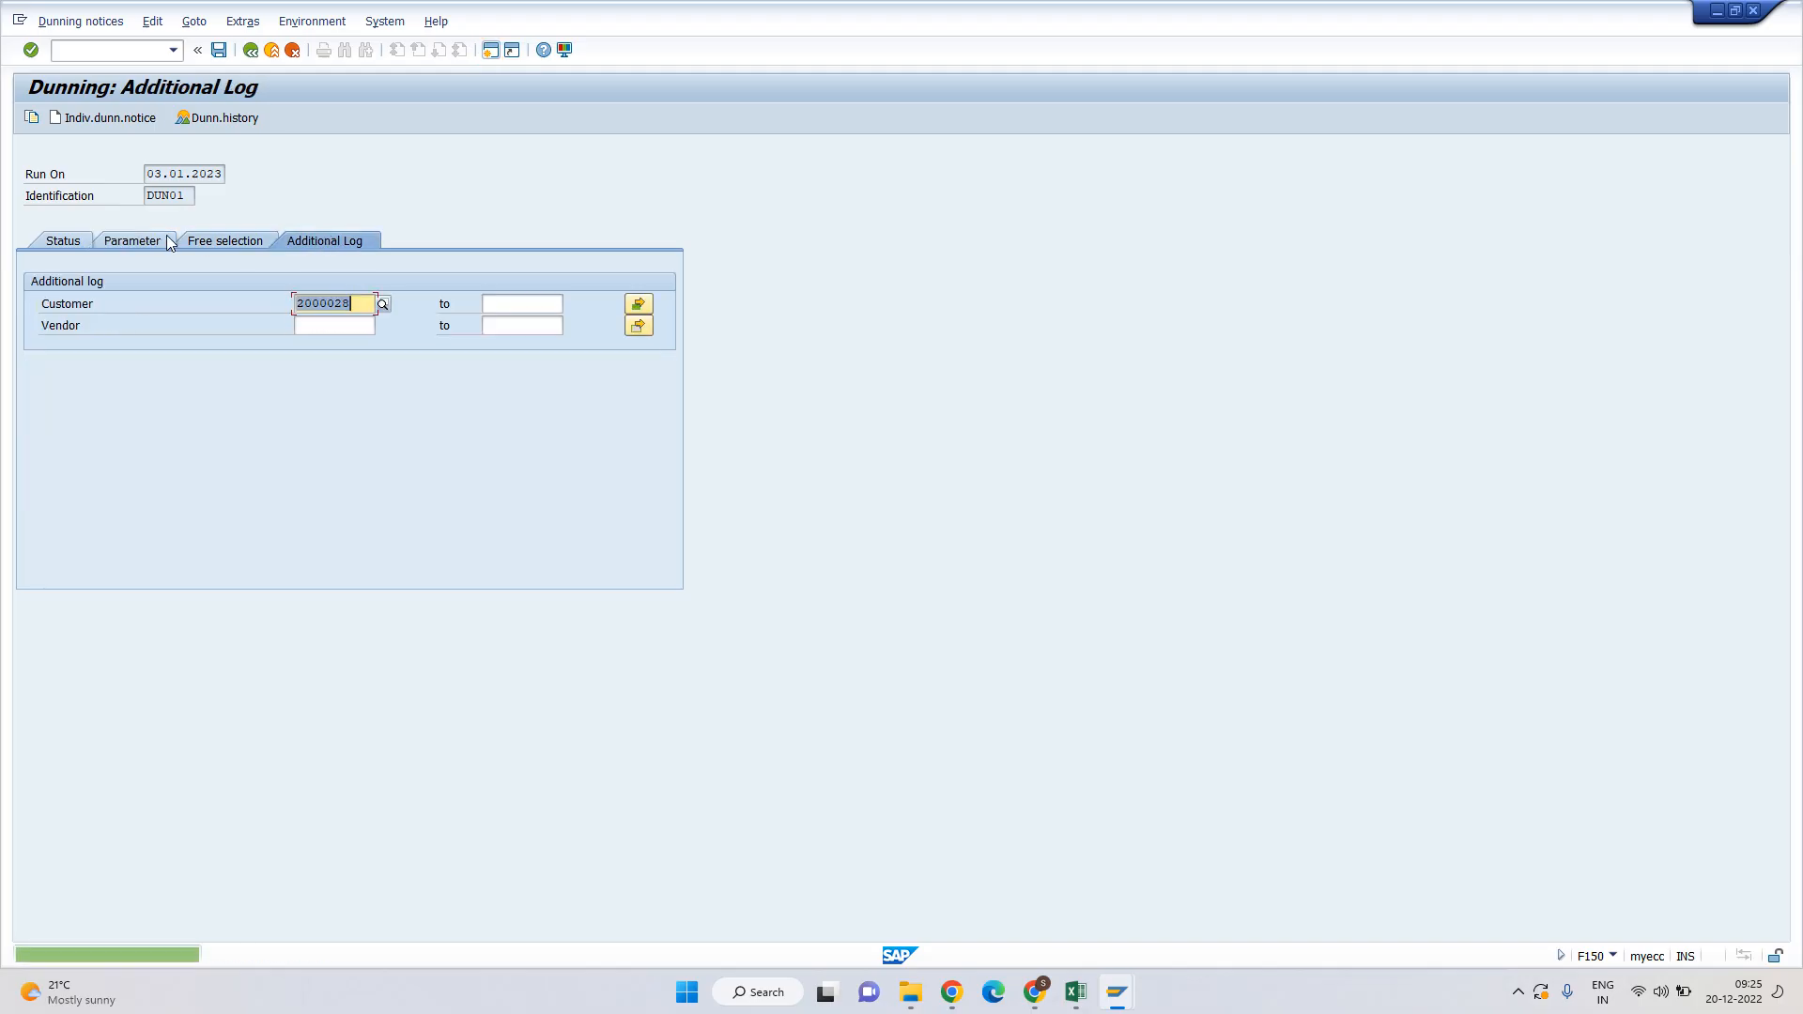
click(67, 243)
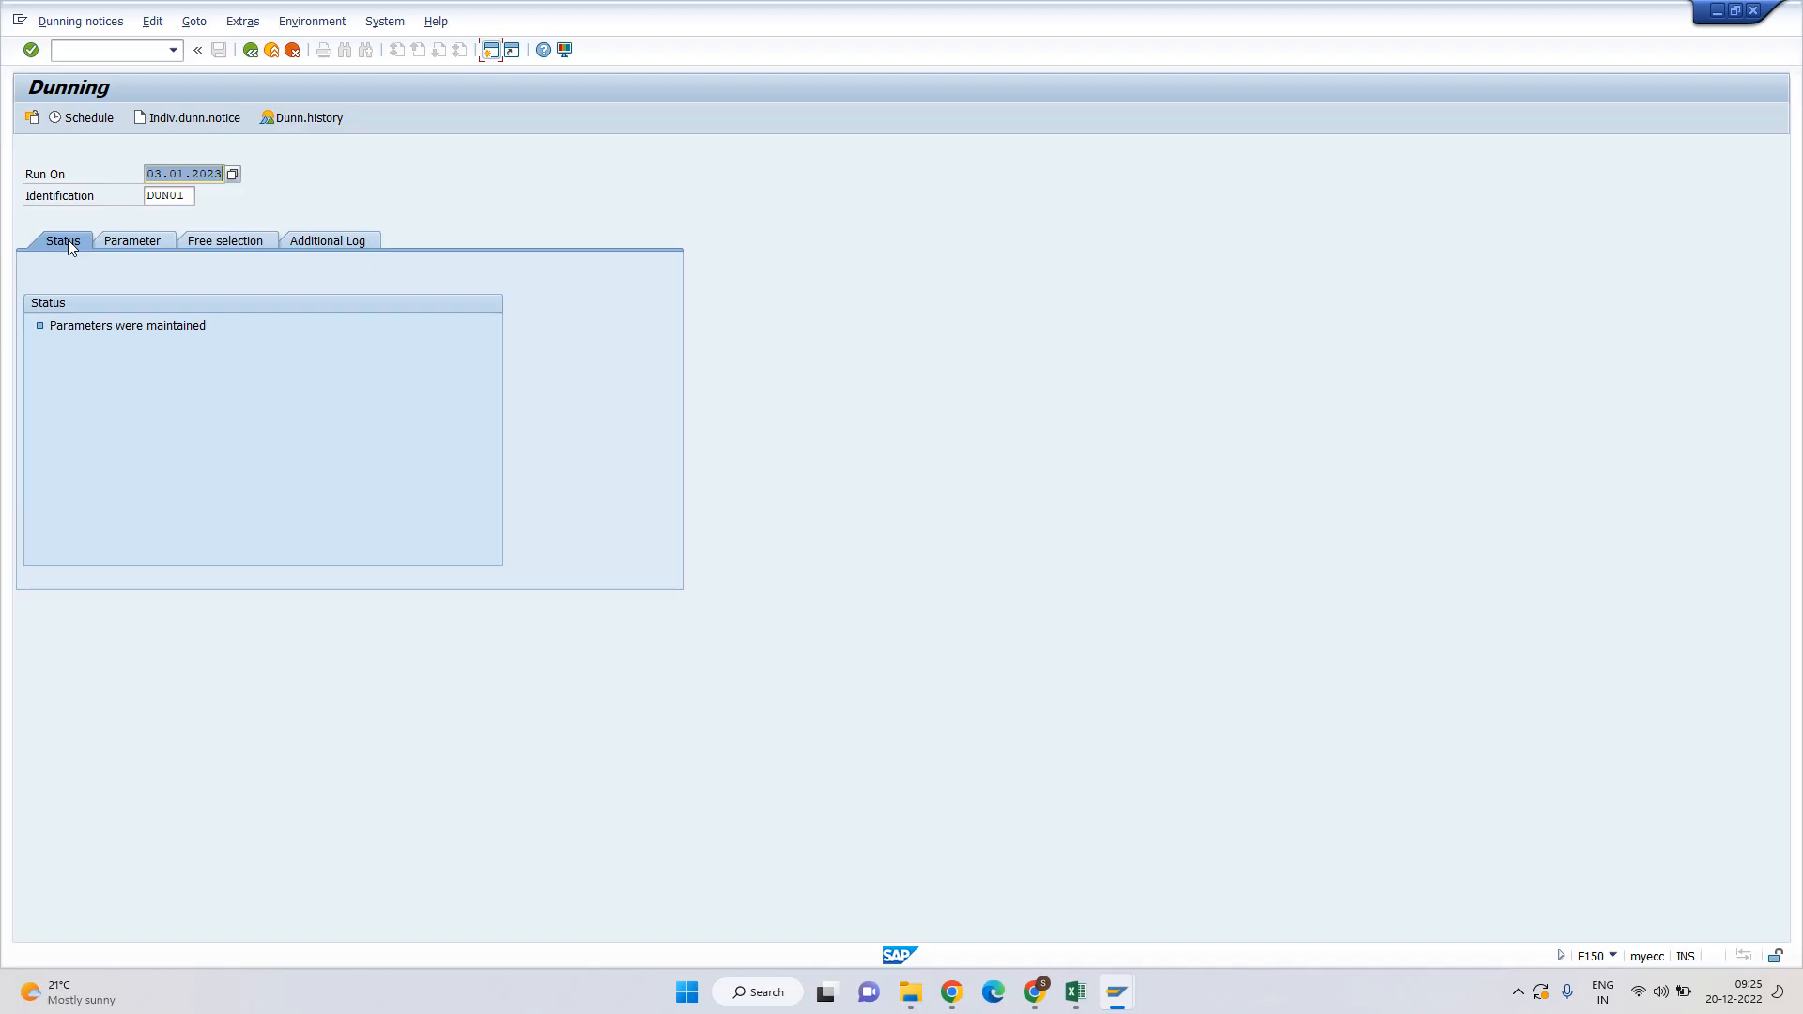
click(81, 119)
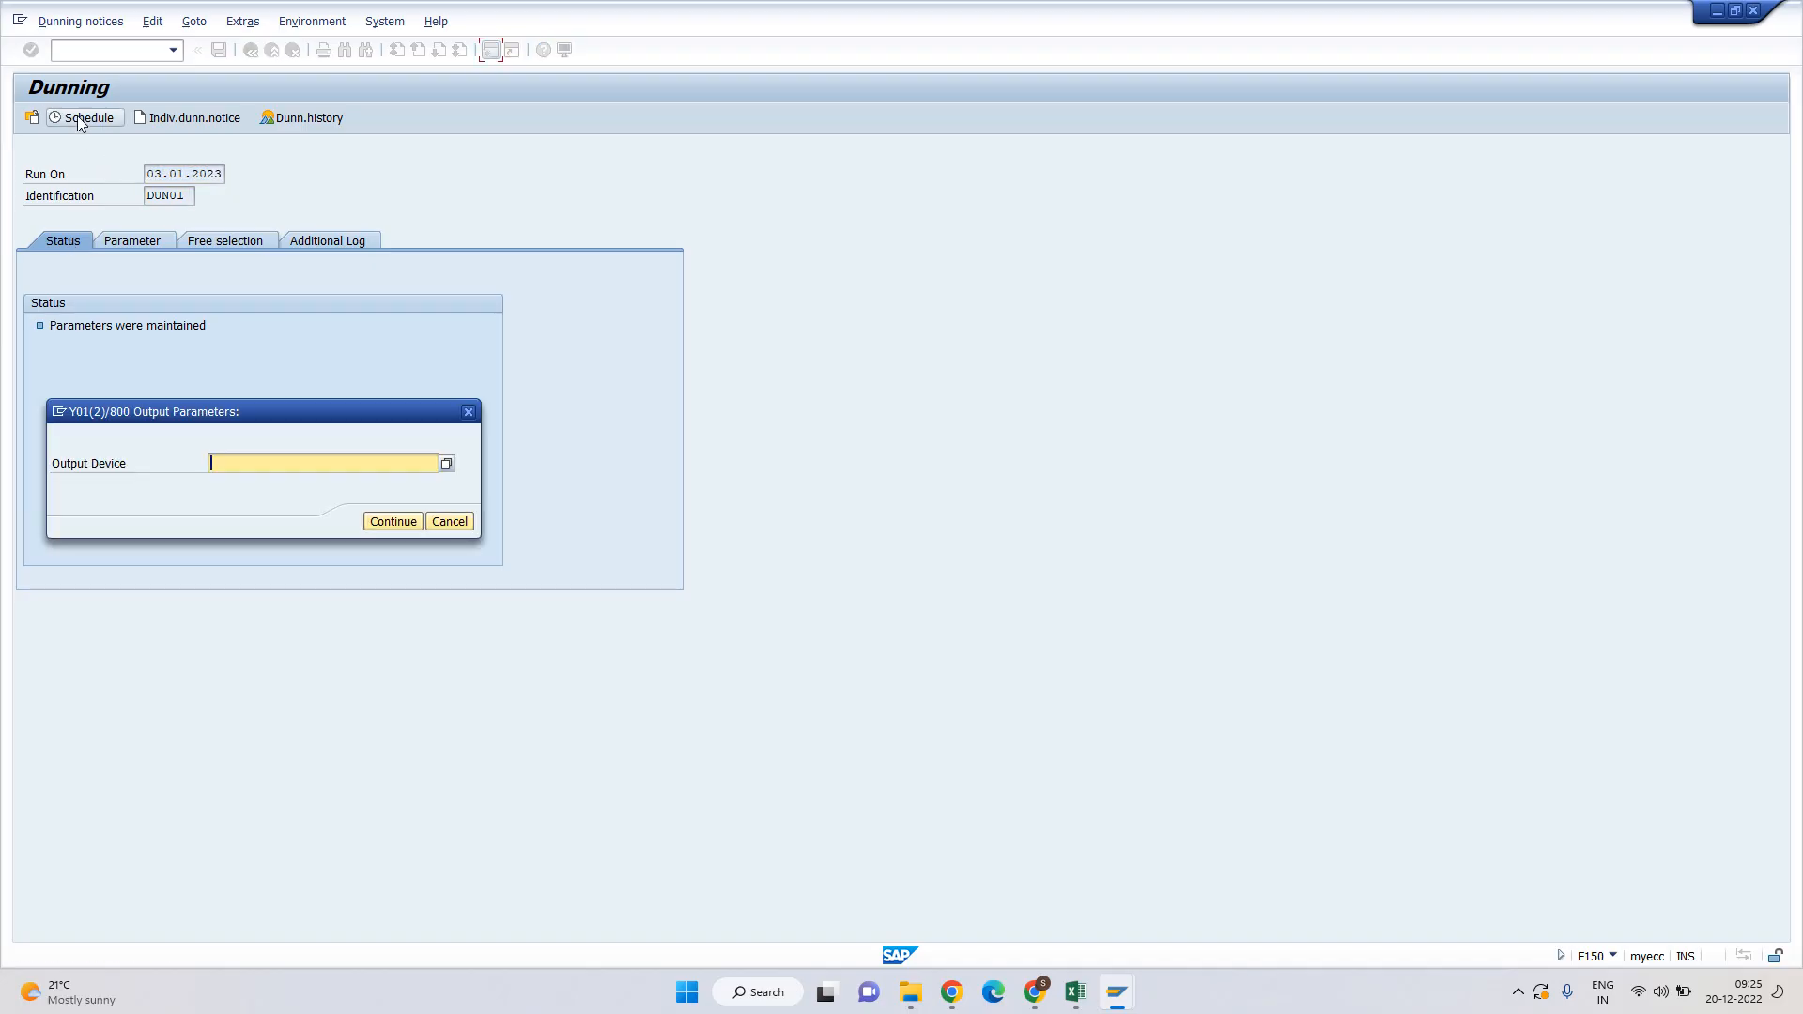
click(257, 461)
click(248, 481)
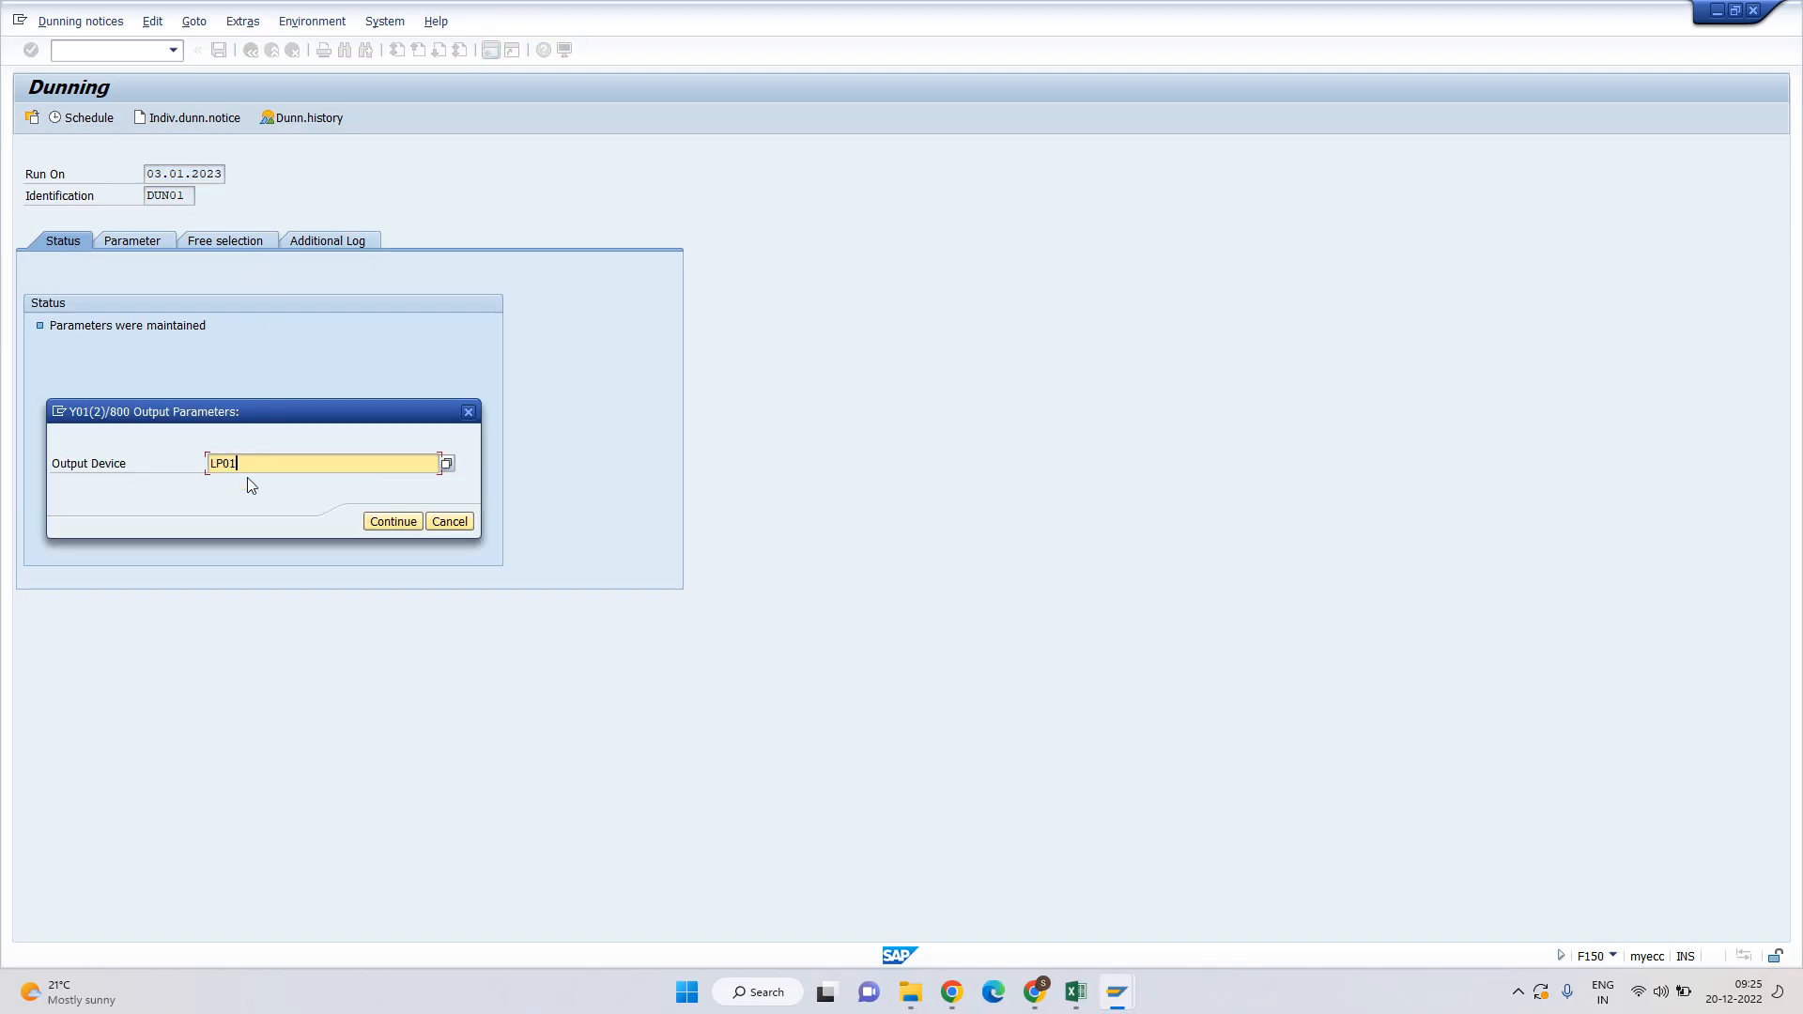
click(392, 522)
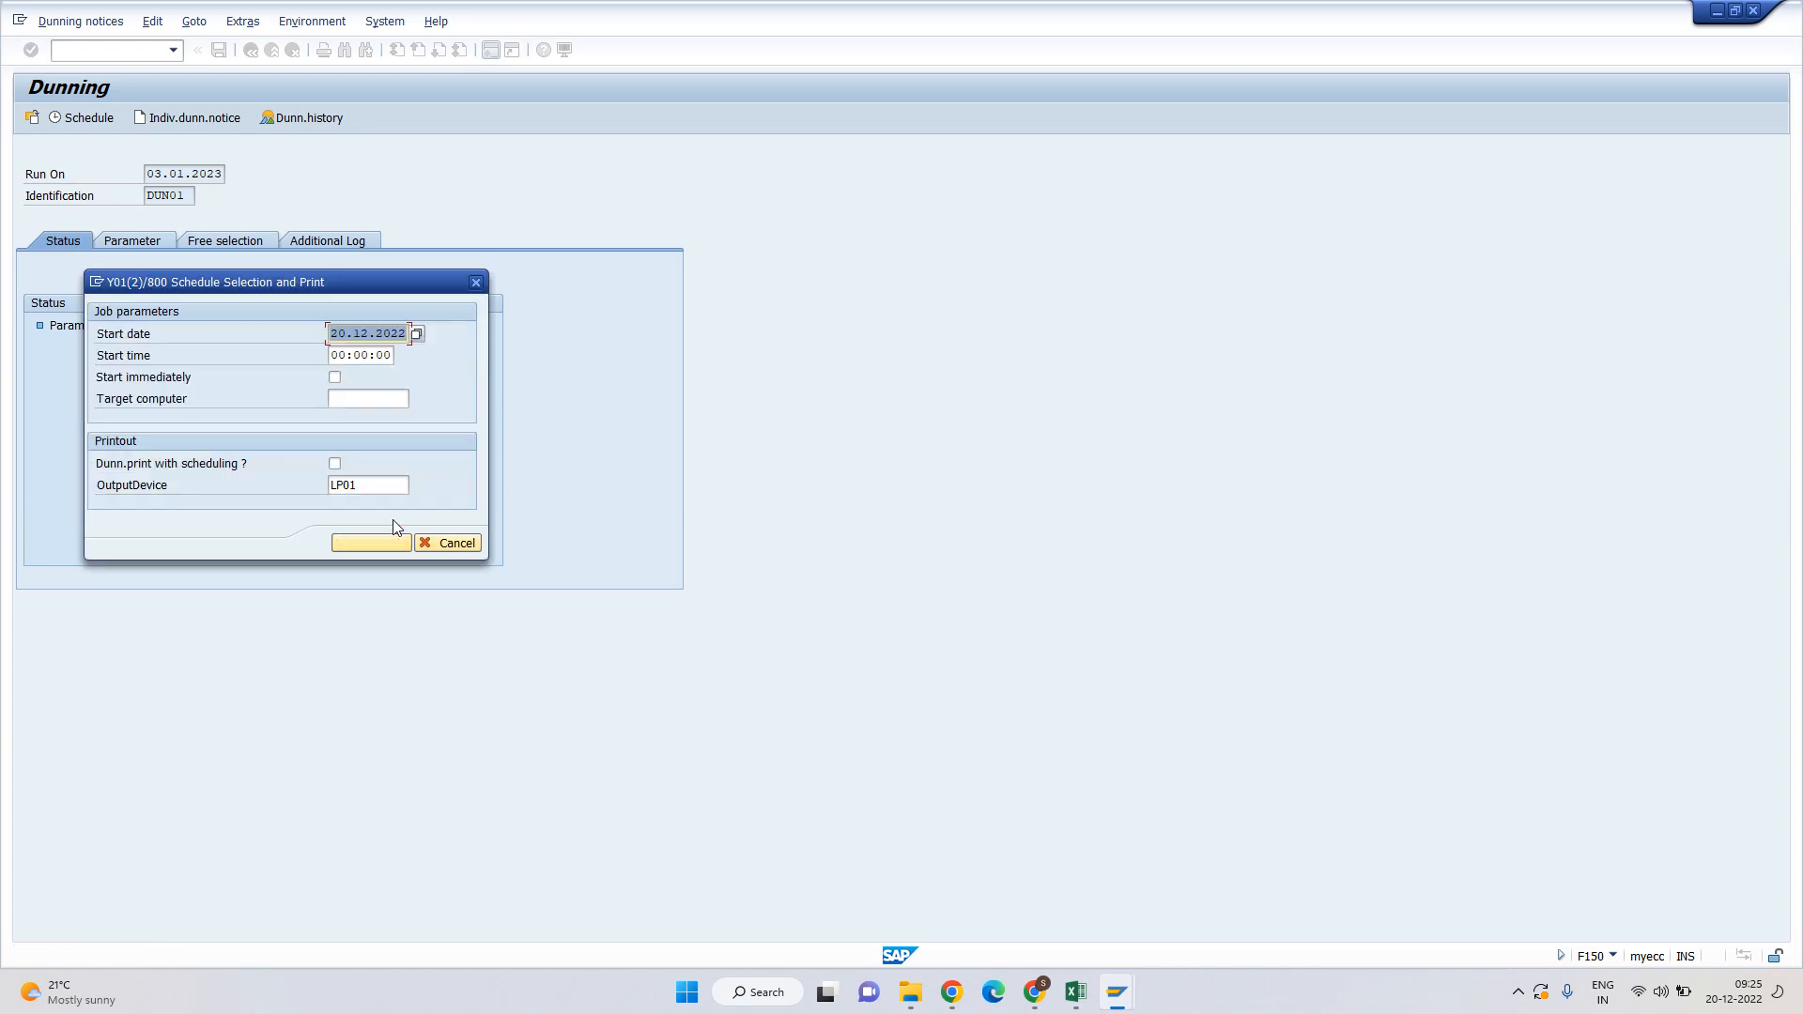
click(335, 378)
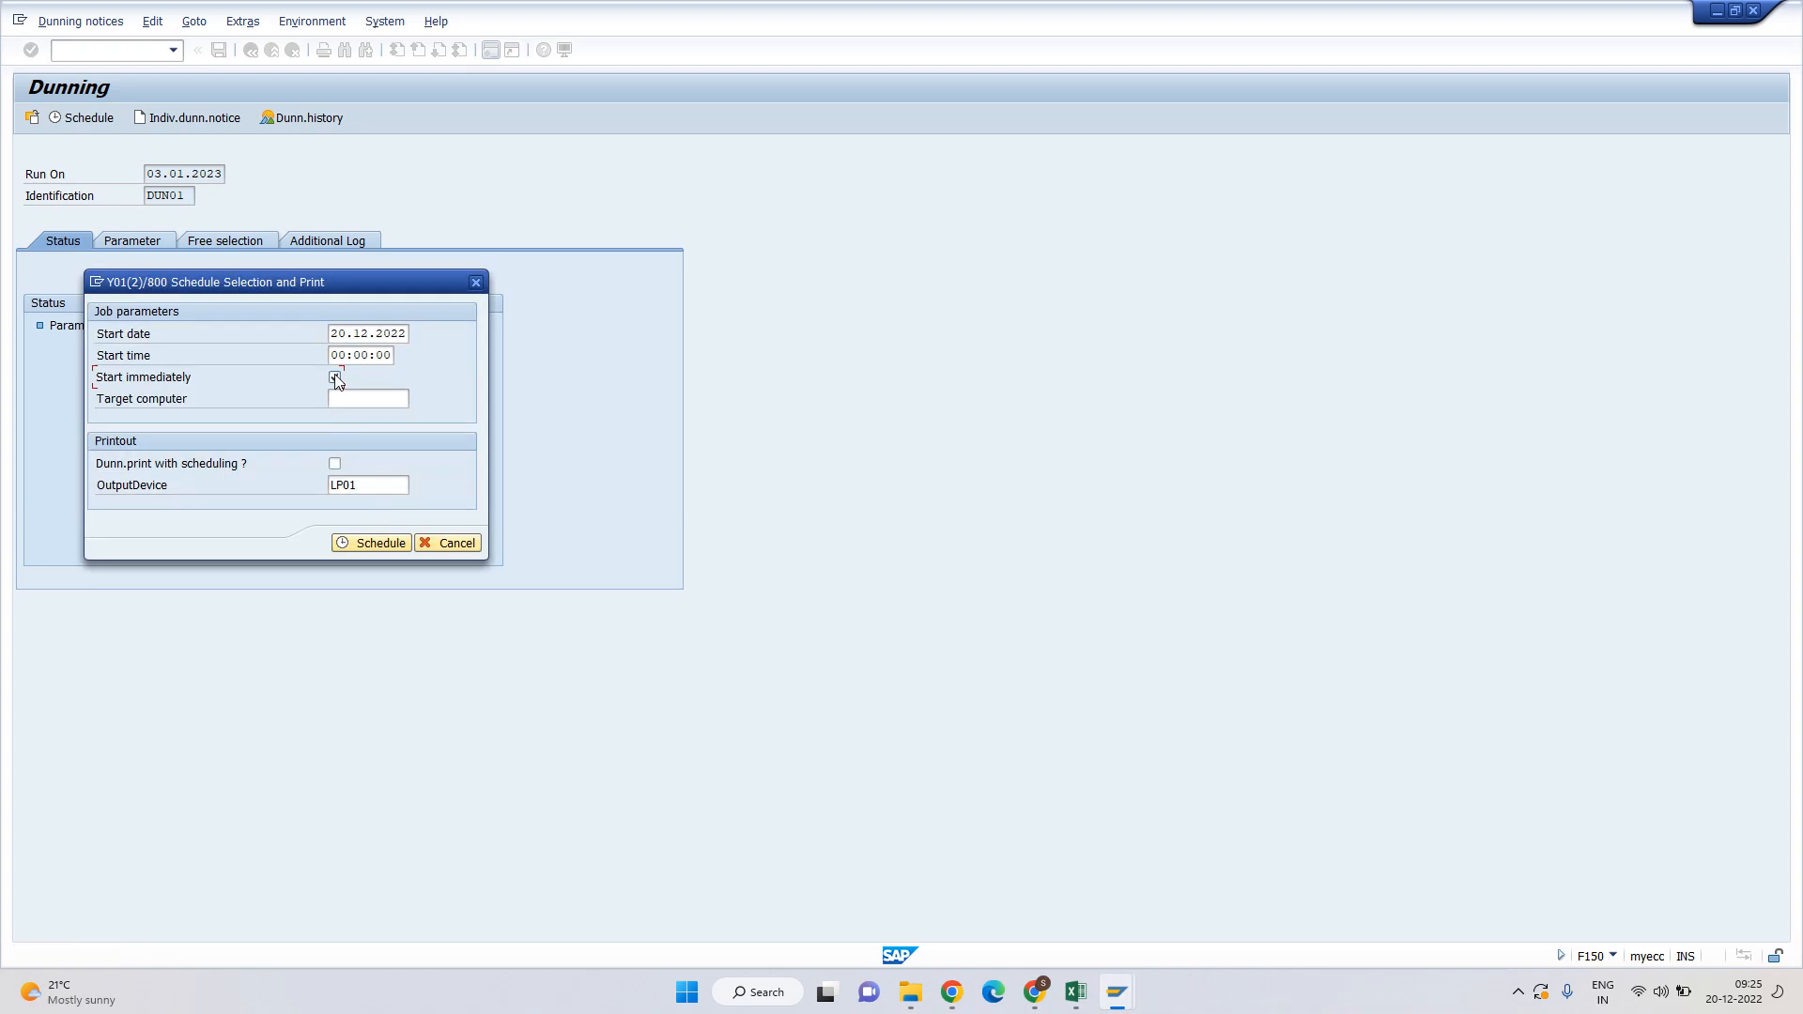
click(364, 543)
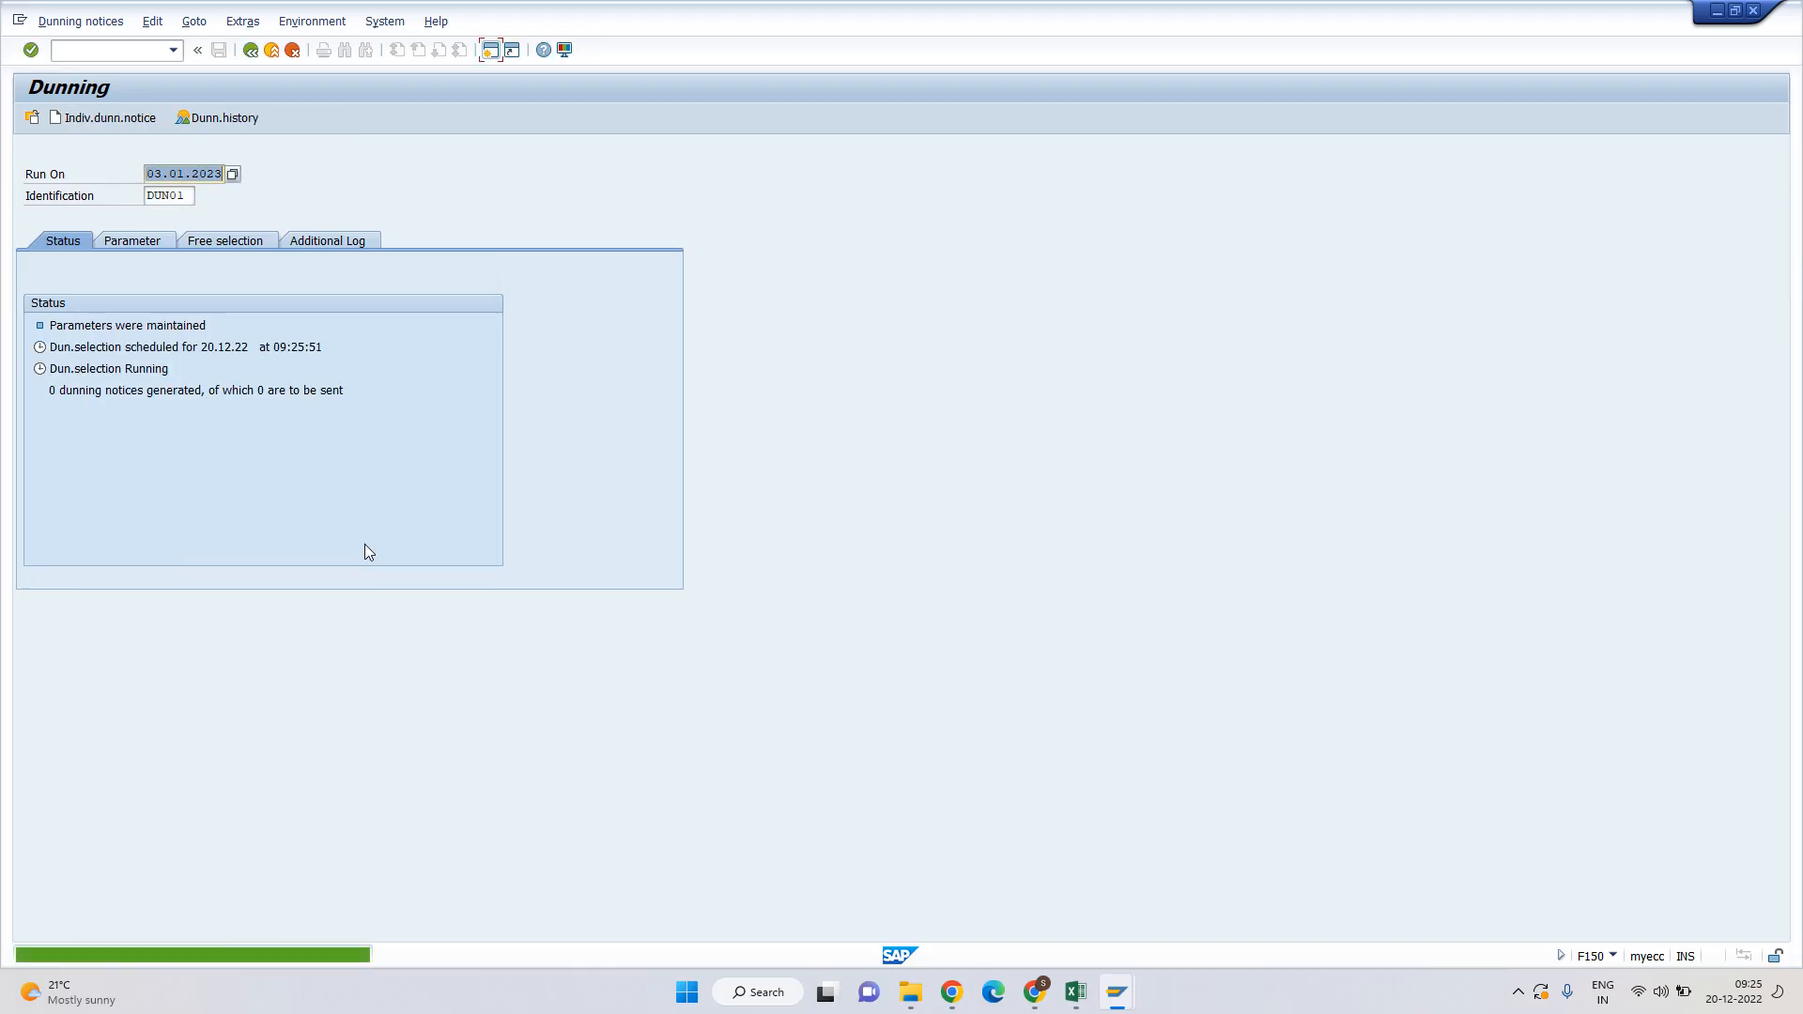
key(Return)
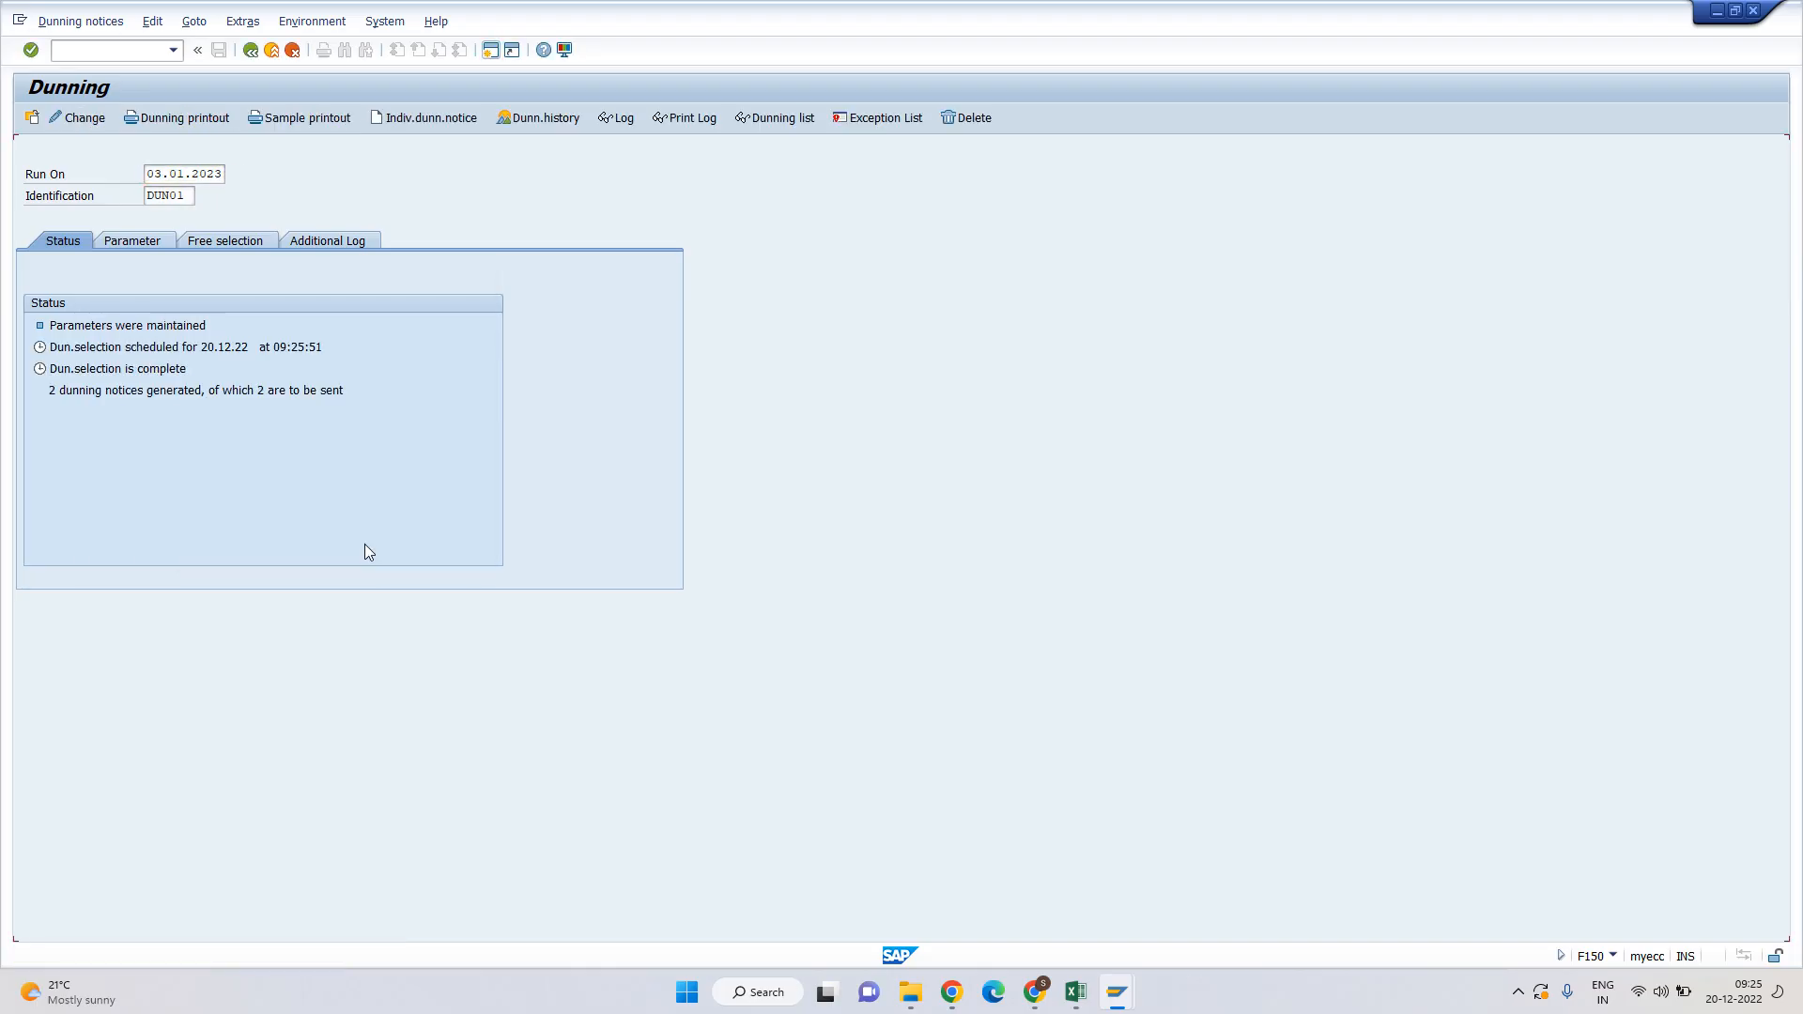
click(56, 387)
click(387, 395)
click(134, 390)
click(621, 119)
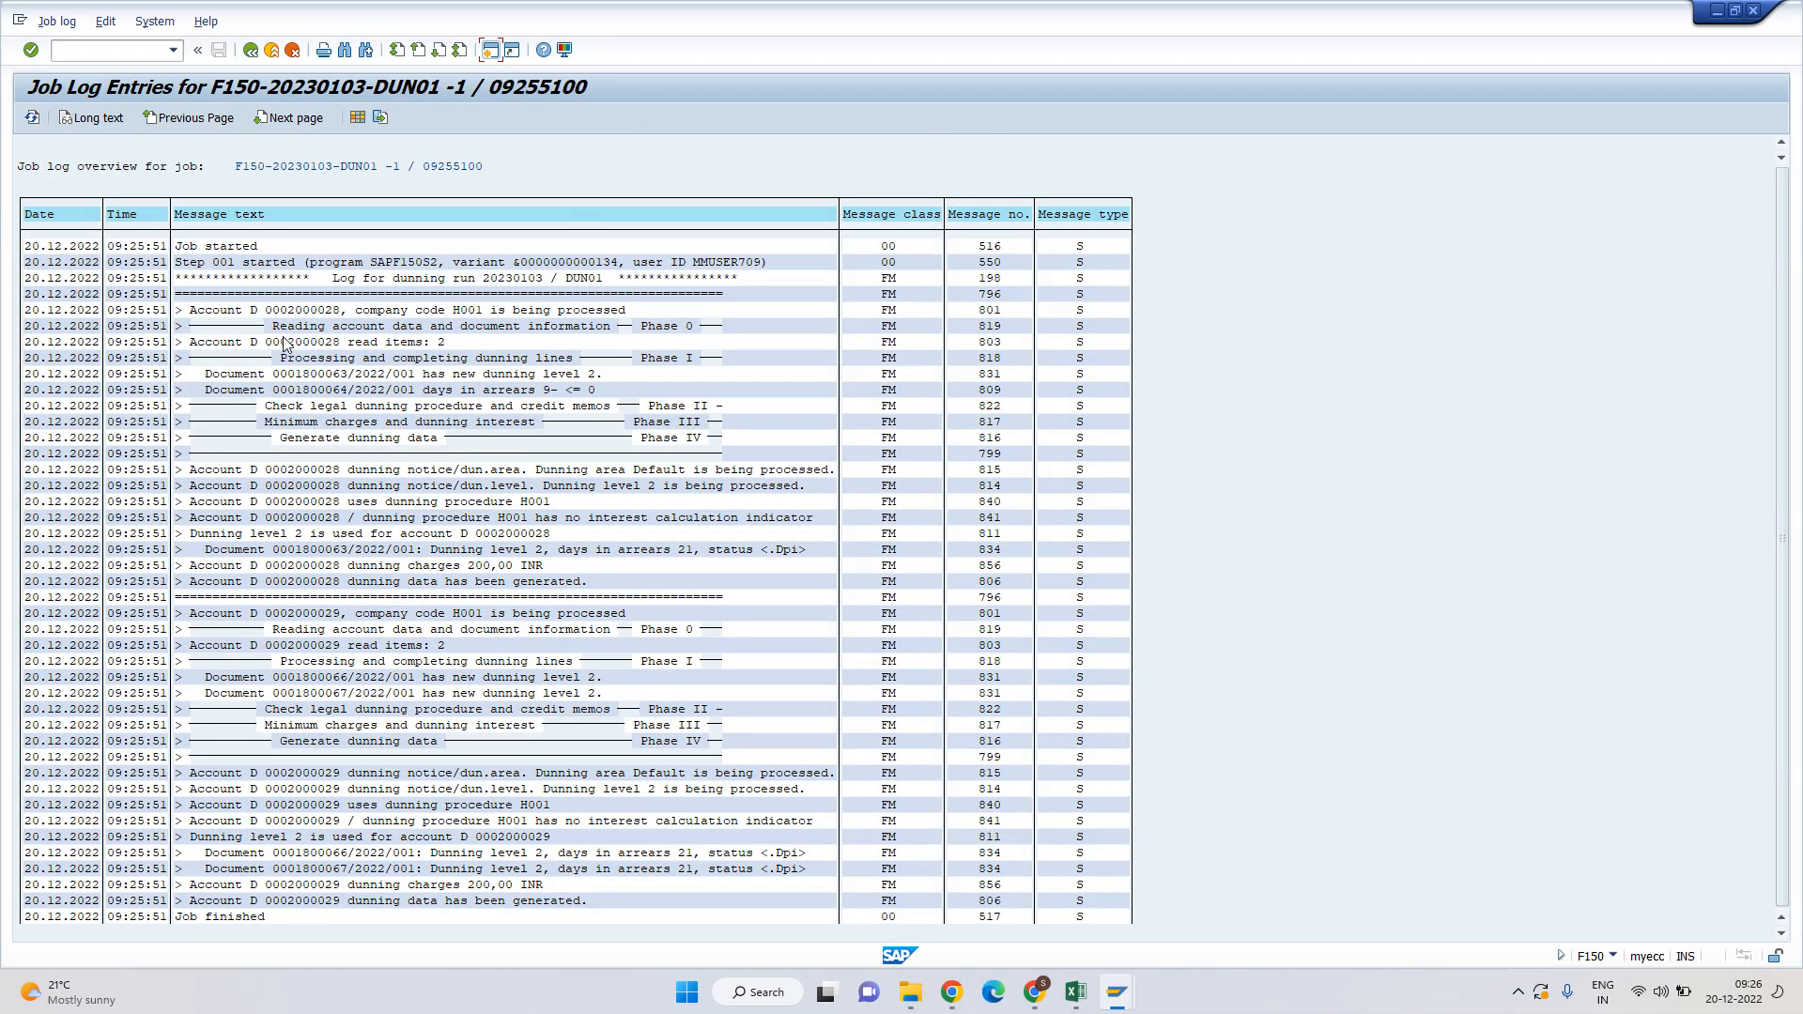
drag(268, 311, 667, 319)
drag(286, 372, 598, 379)
drag(283, 388, 555, 386)
click(550, 389)
click(298, 470)
click(298, 565)
drag(431, 554, 785, 555)
click(785, 555)
drag(490, 552, 557, 551)
click(557, 551)
drag(273, 599, 452, 626)
click(406, 613)
scroll(460, 488, down, 1)
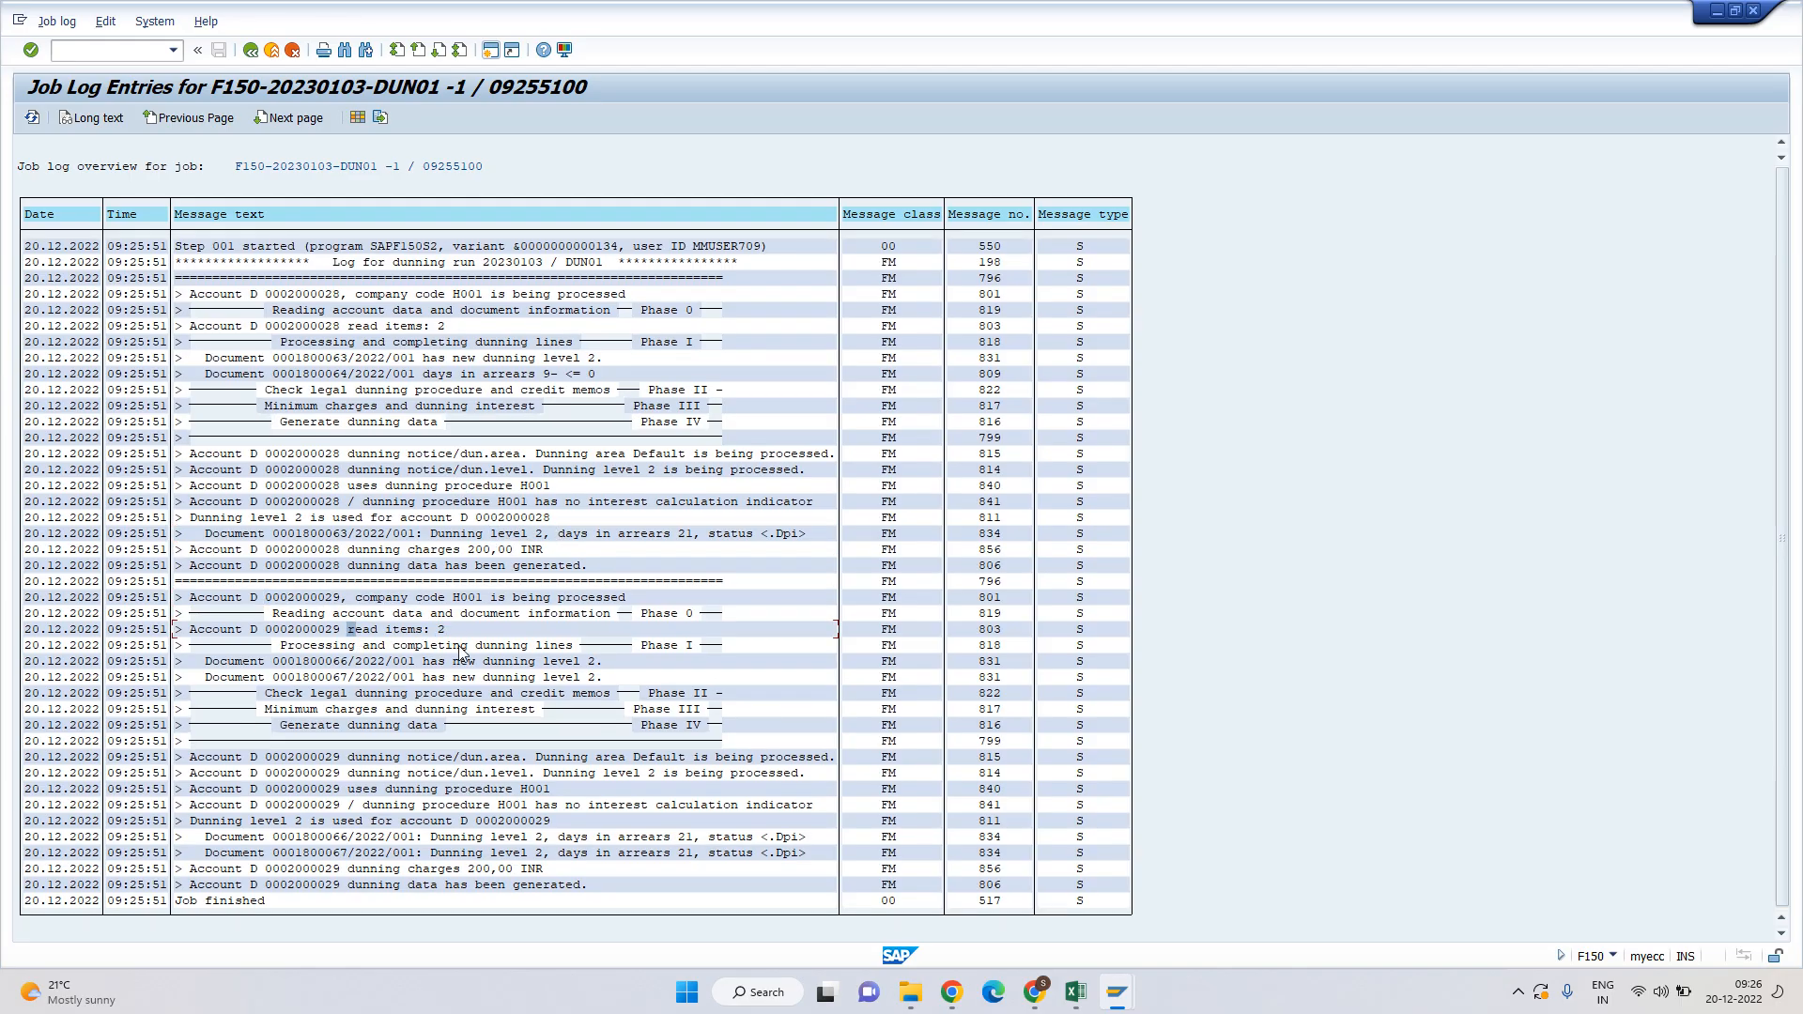
drag(292, 665, 605, 676)
click(603, 675)
drag(541, 773, 751, 776)
drag(268, 773, 800, 775)
drag(310, 869, 635, 864)
key(F3)
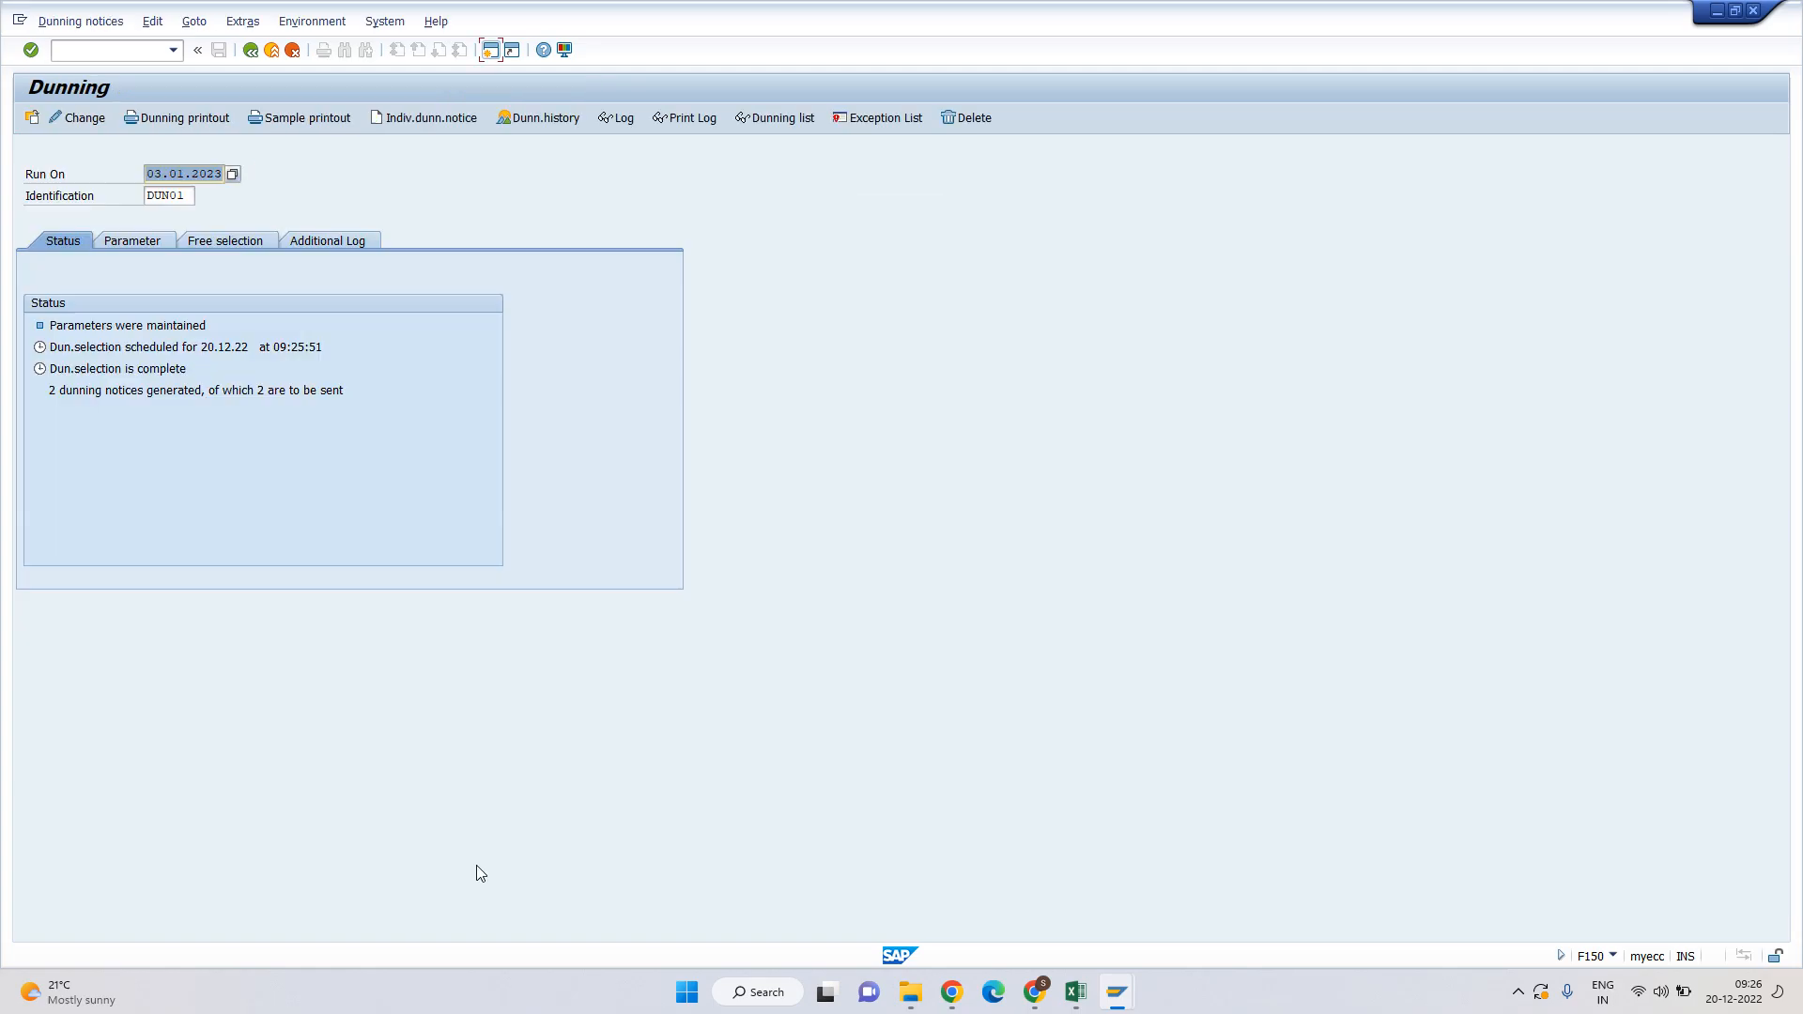
click(179, 120)
Schedule the dunning printout on output device LP01 and refresh the run status.
click(211, 462)
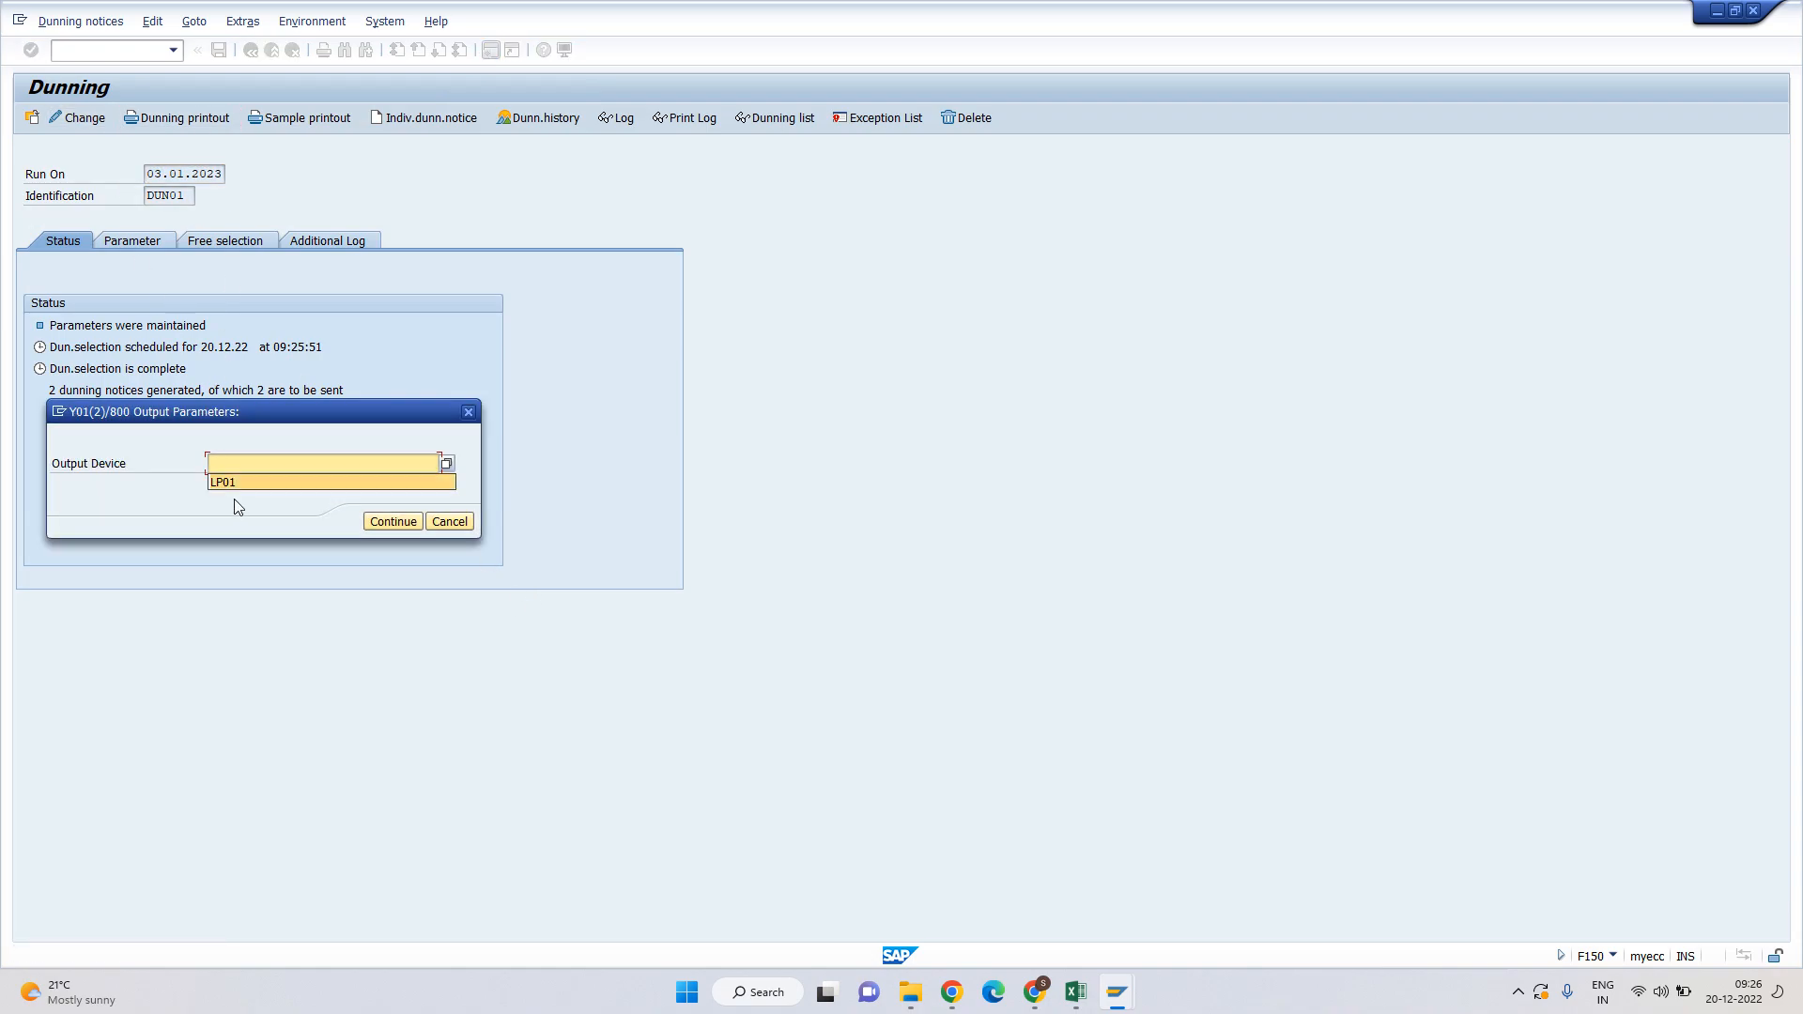
click(226, 483)
click(380, 521)
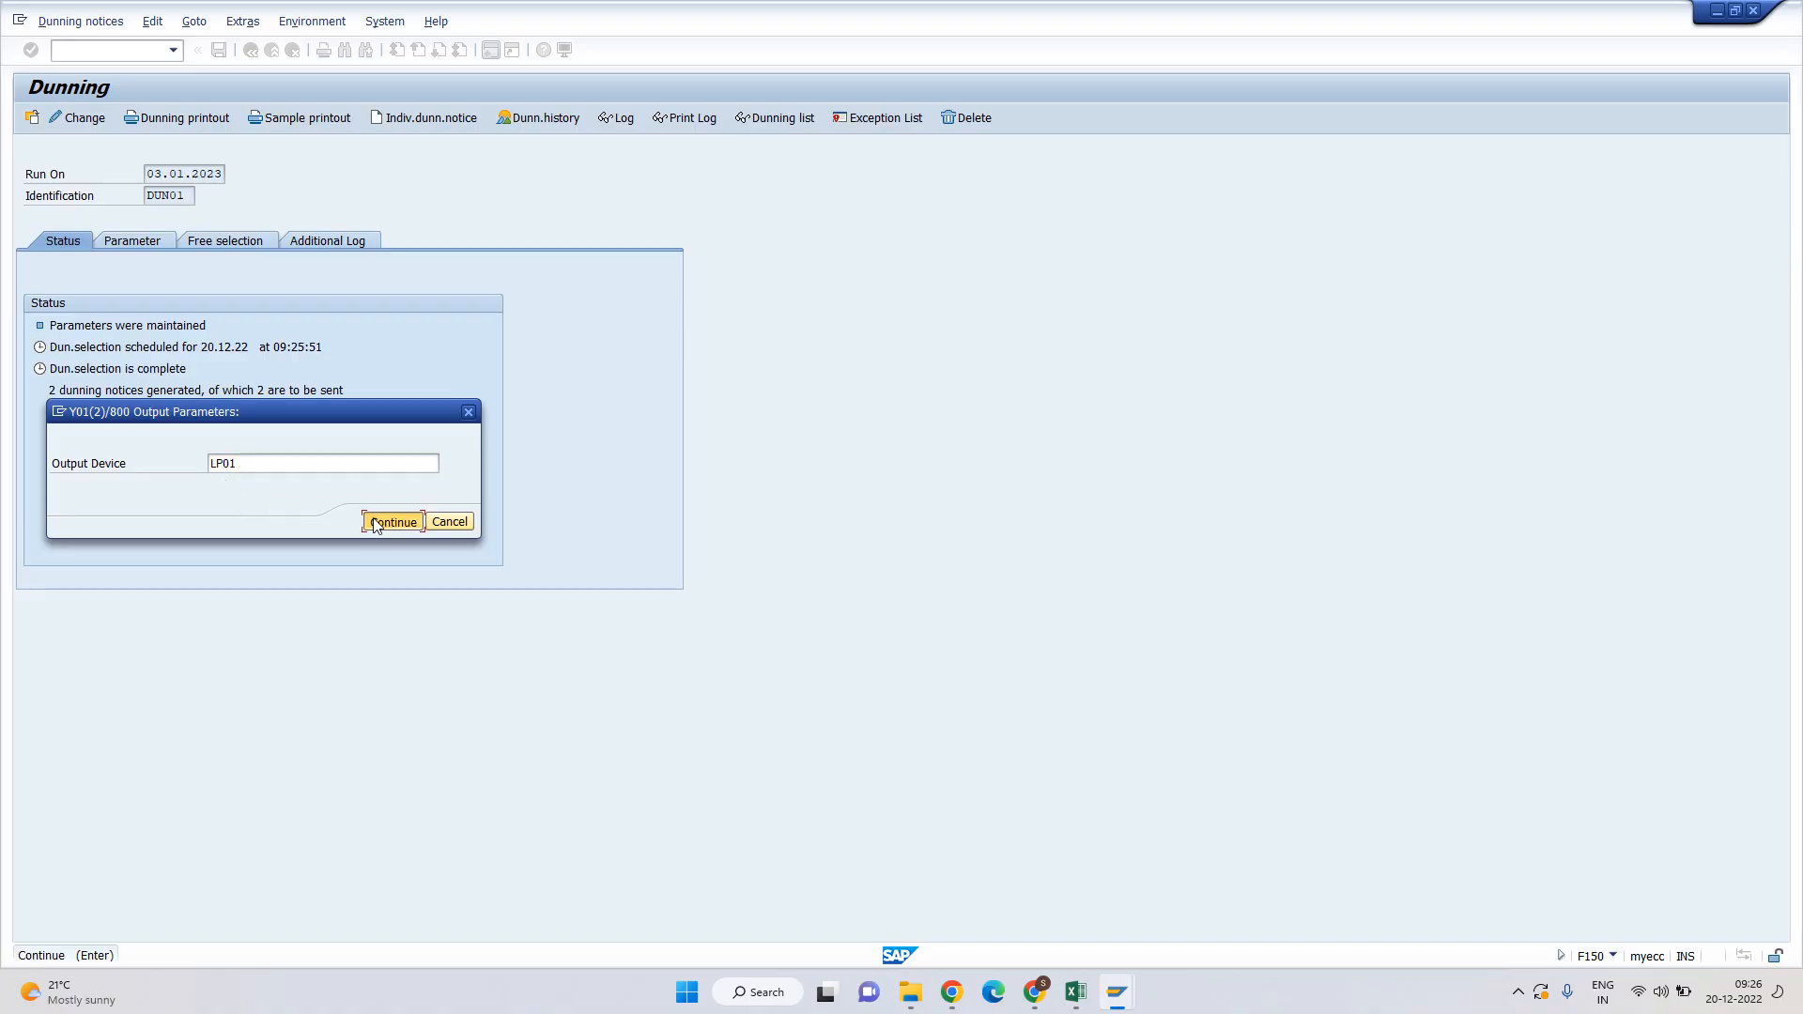
click(376, 521)
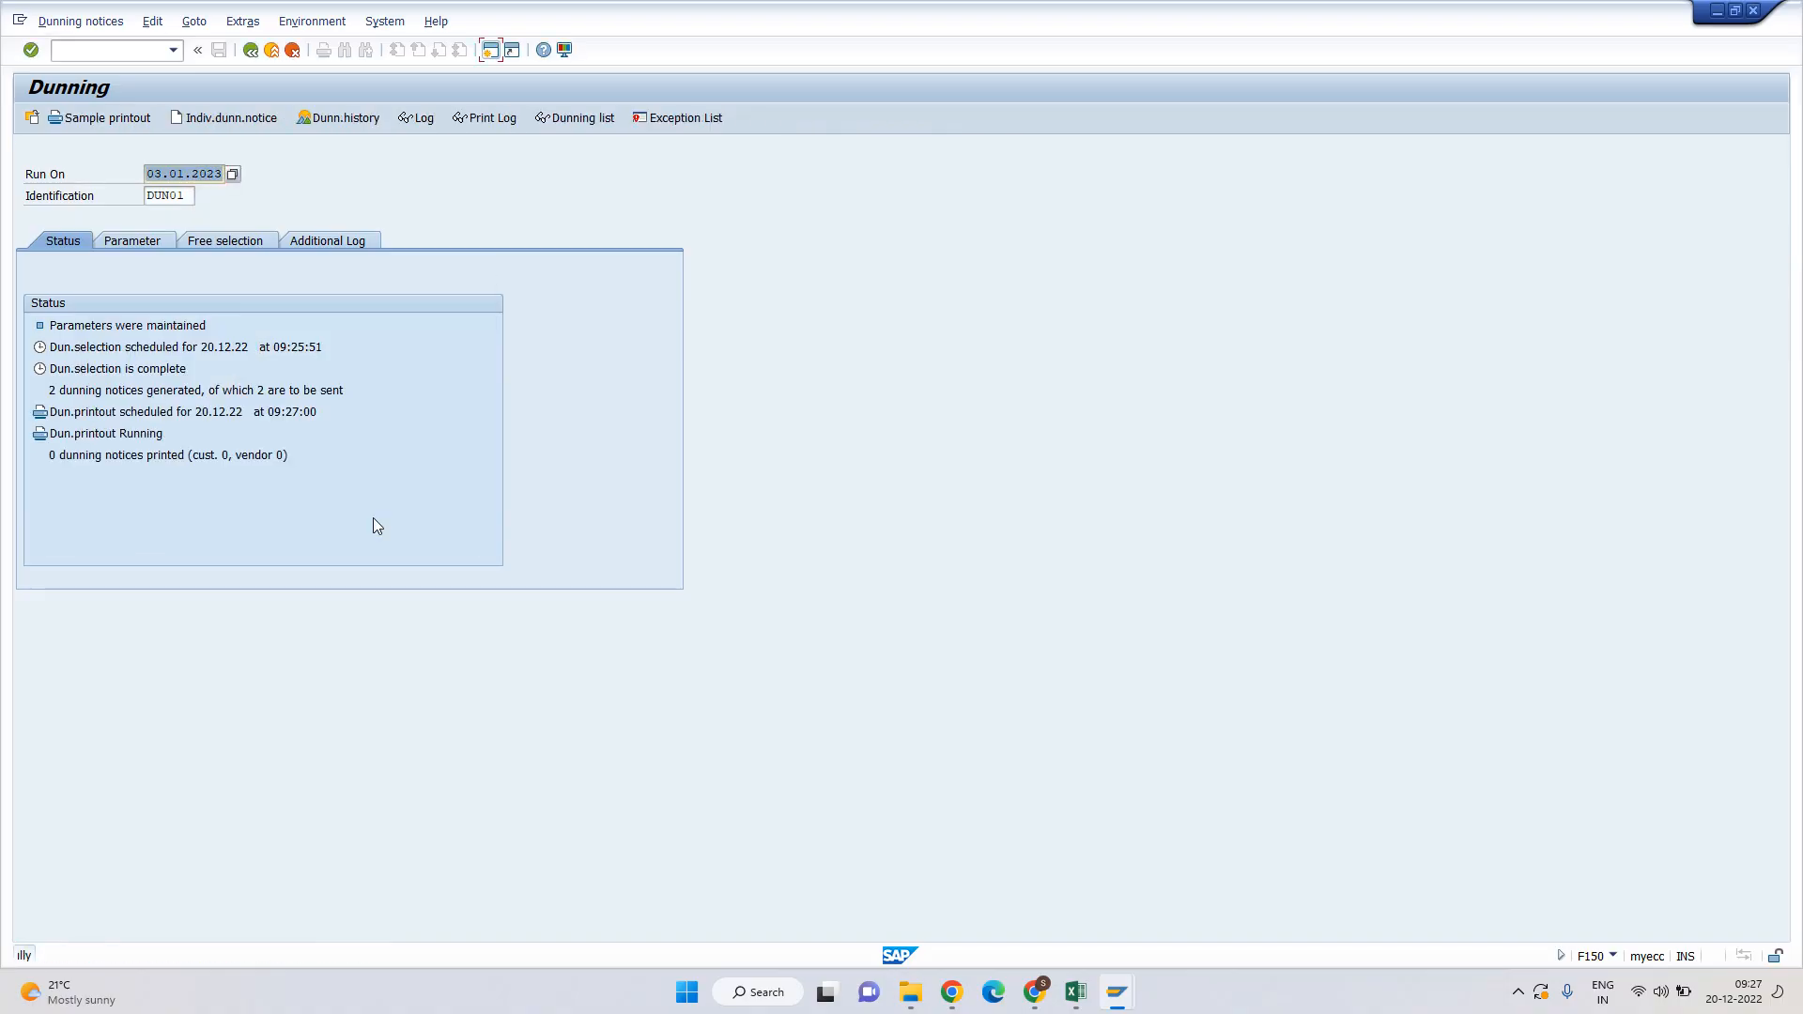
key(Return)
click(481, 119)
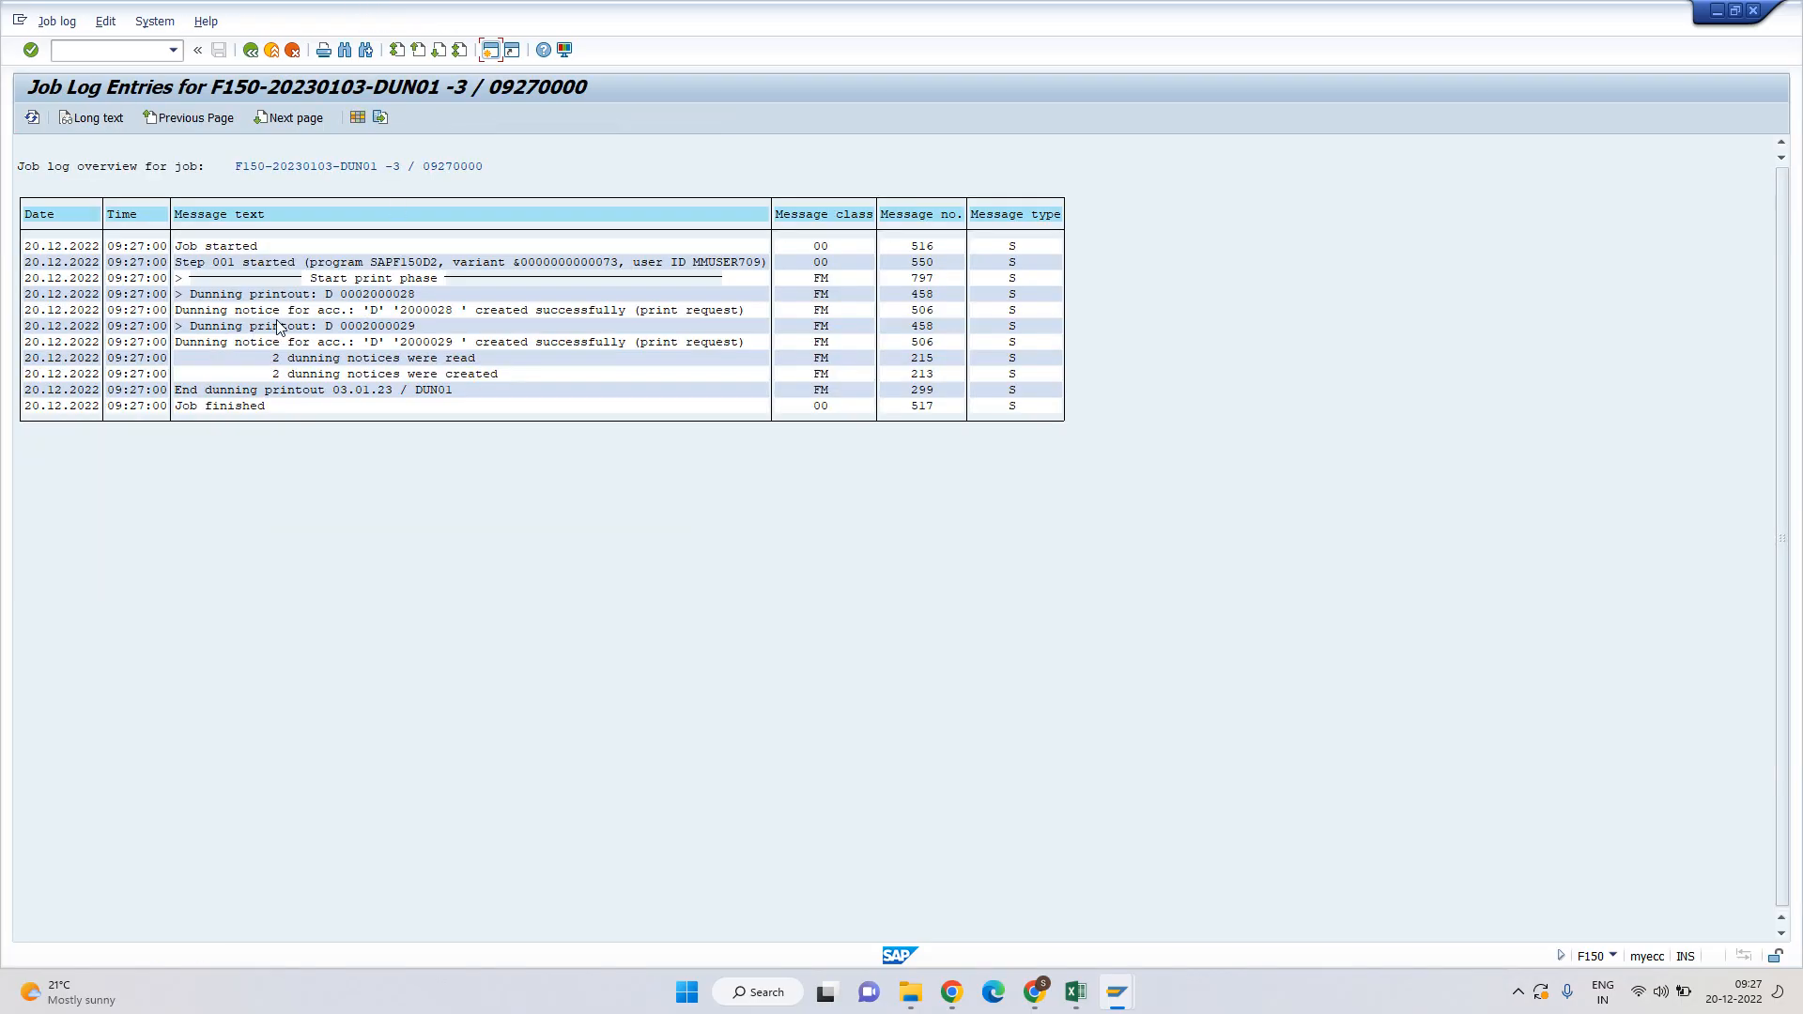
click(345, 297)
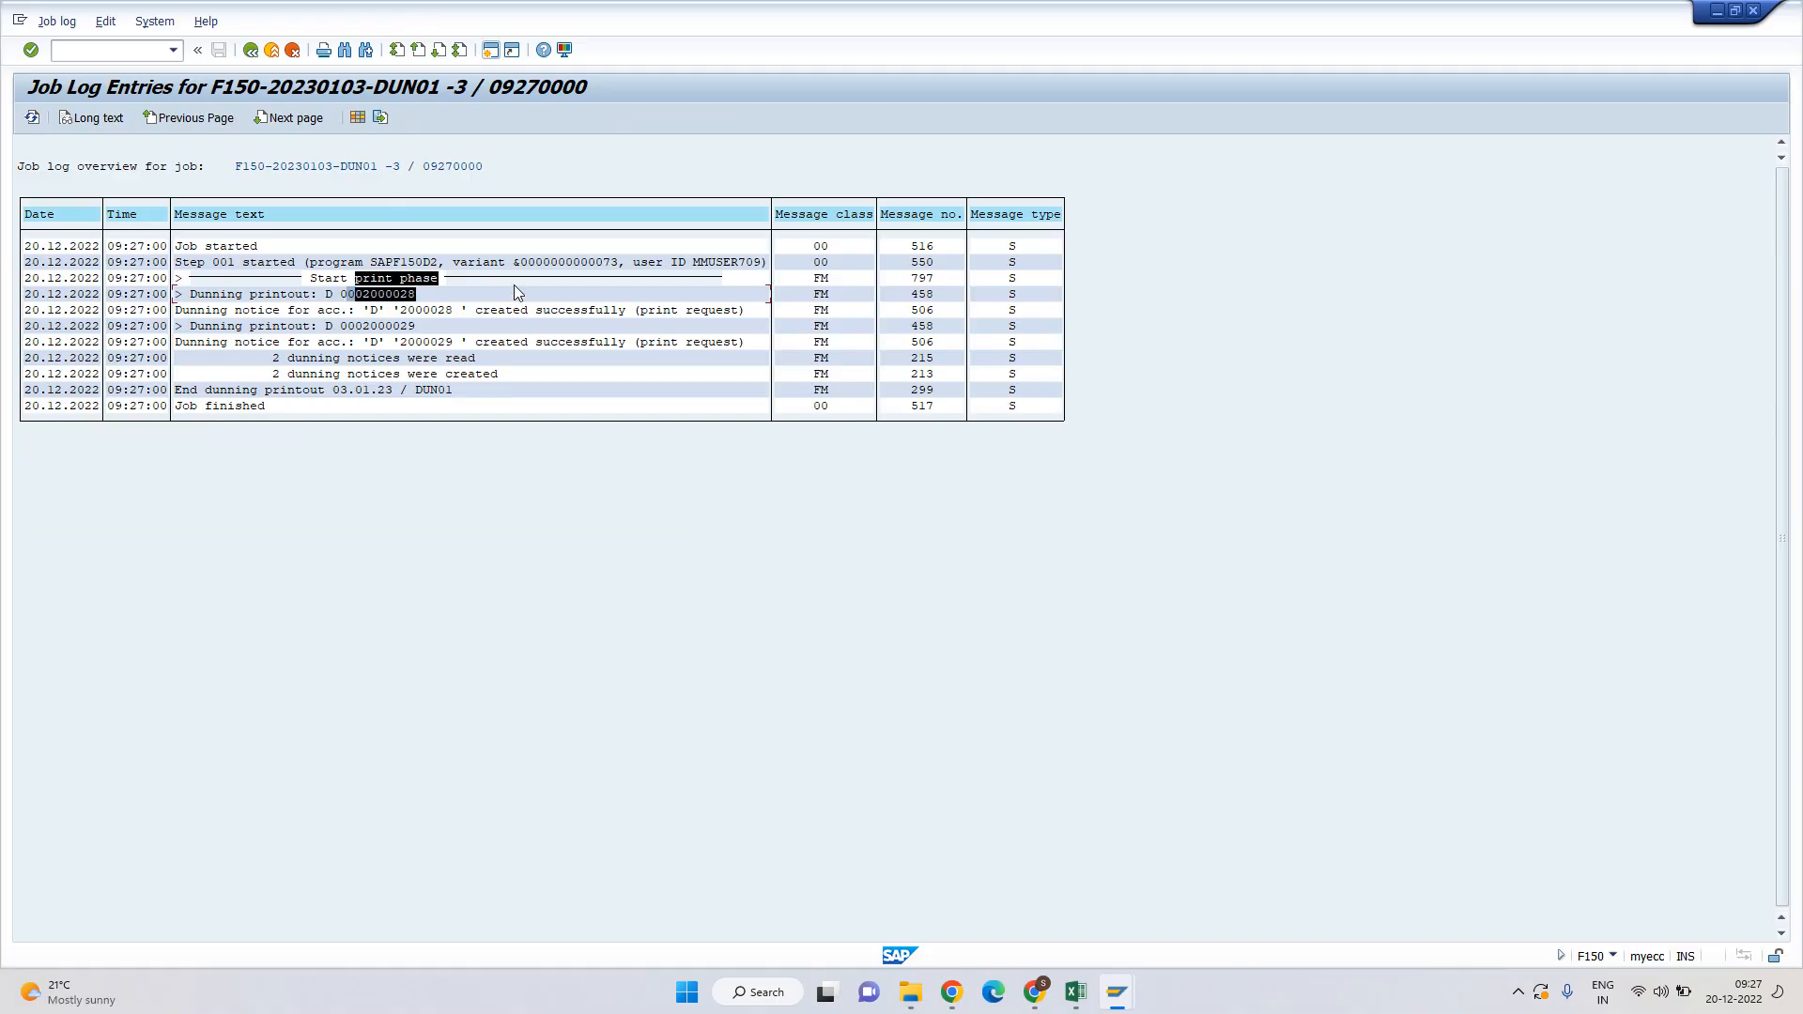
drag(357, 326, 486, 323)
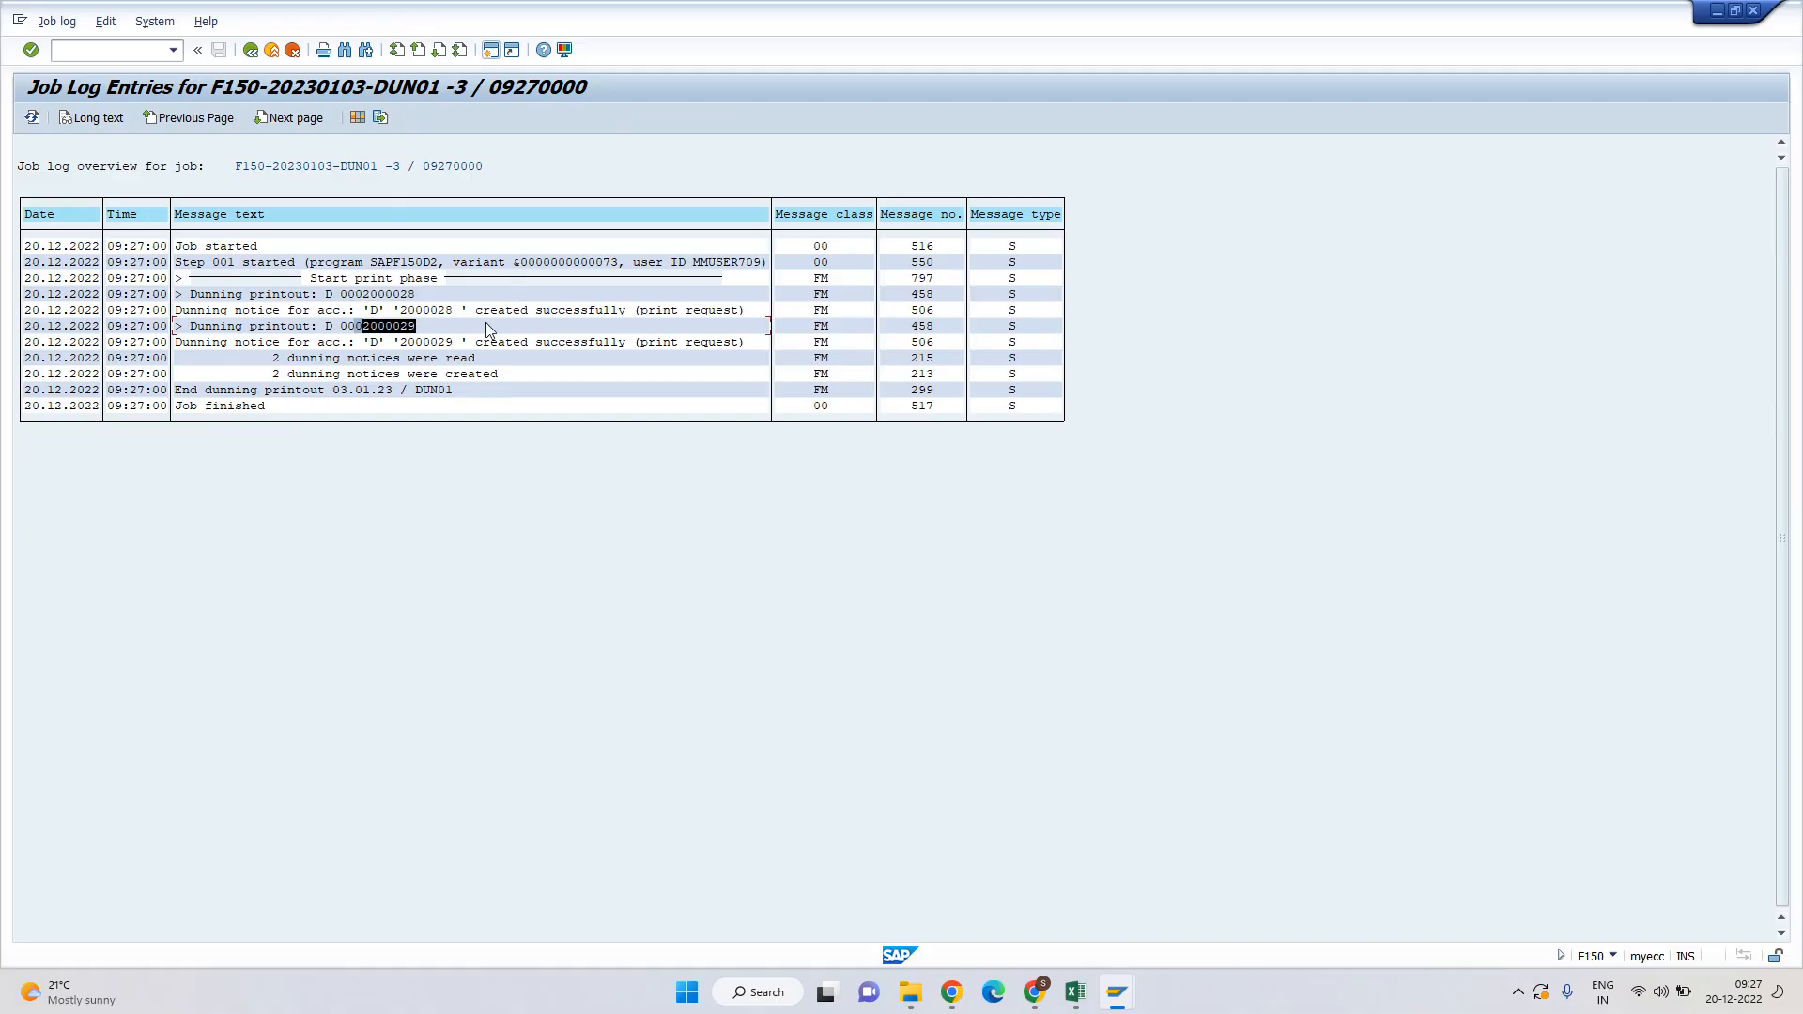
click(519, 492)
key(F3)
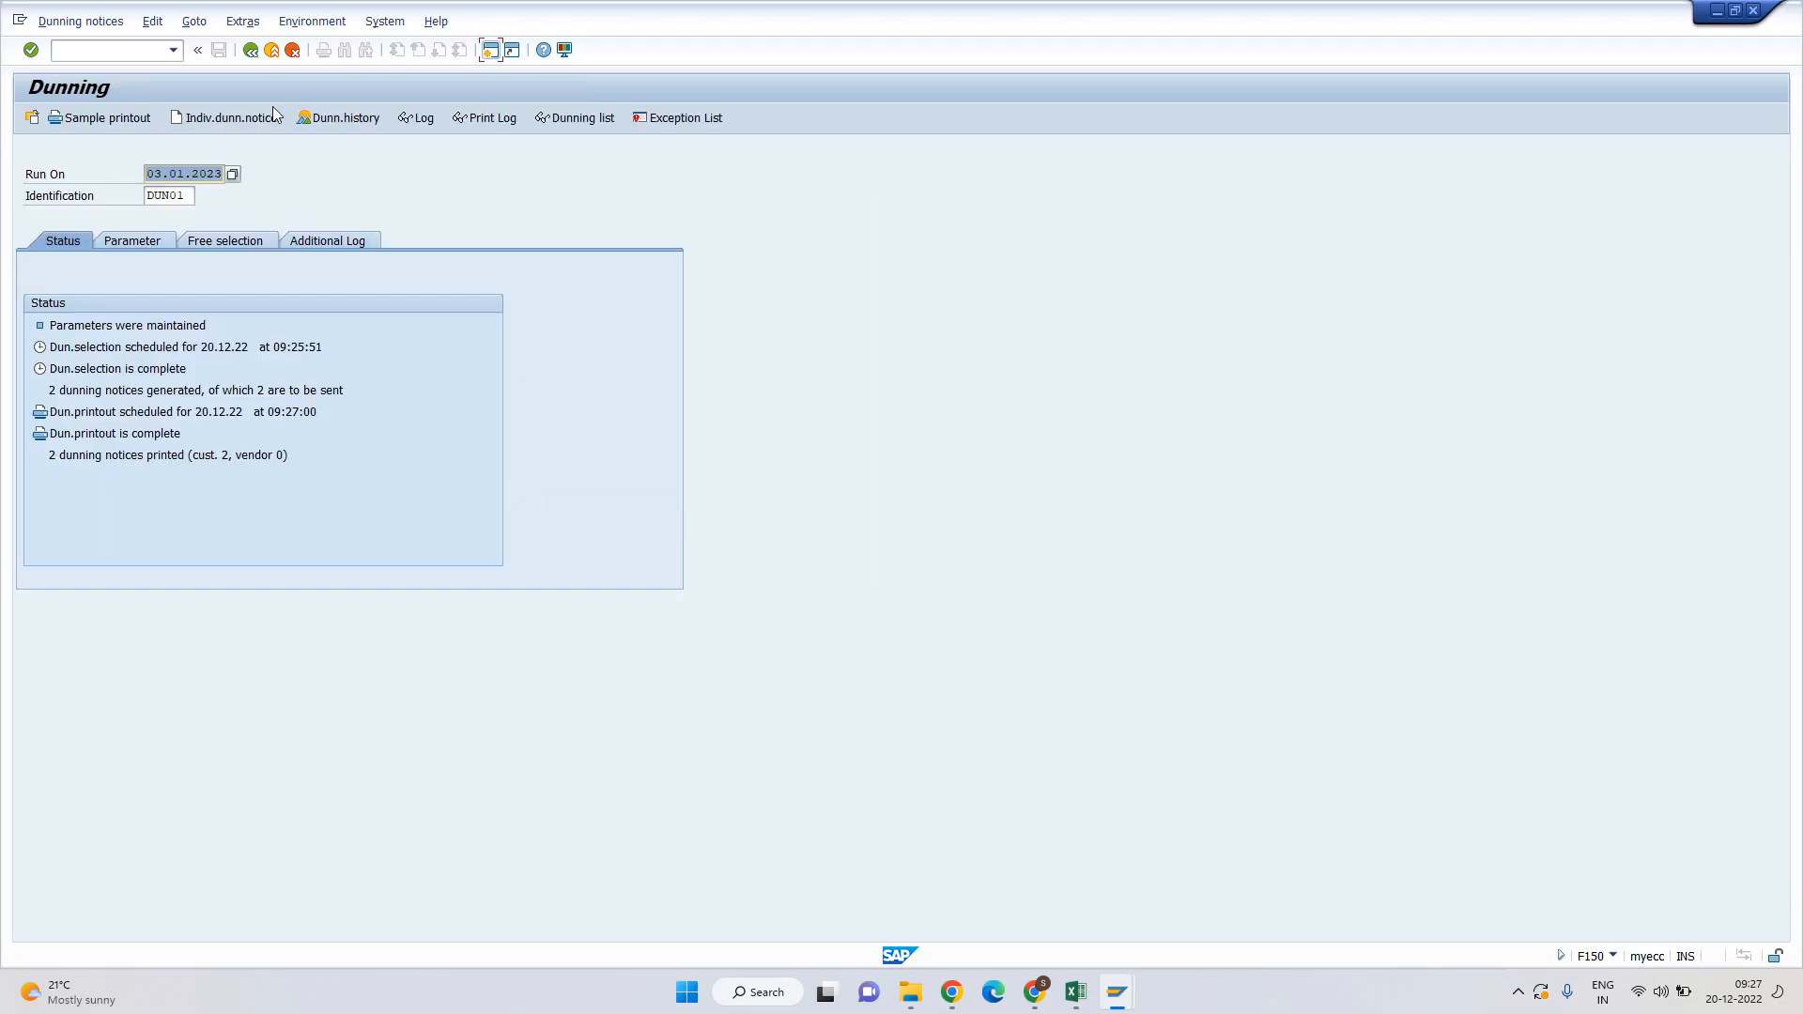
Run the dunning history for account type D, company code H001, customer 2000029.
click(353, 121)
key(Tab)
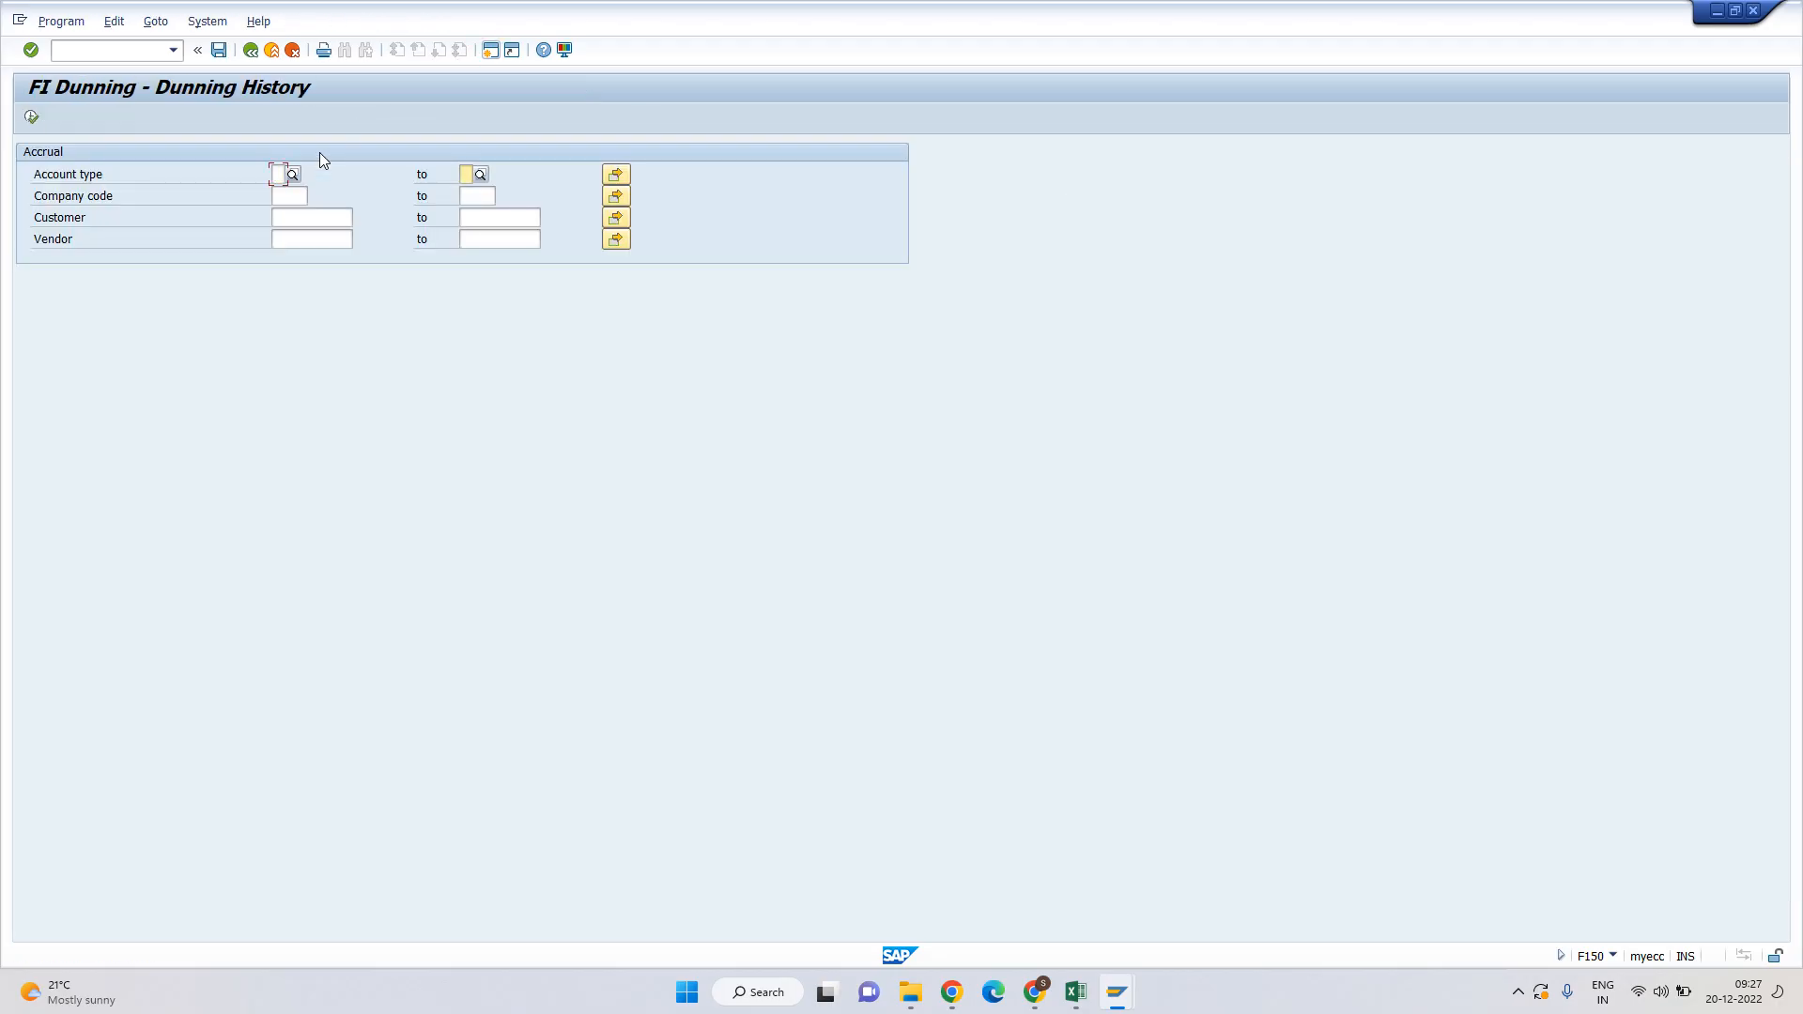
click(279, 174)
text(D)
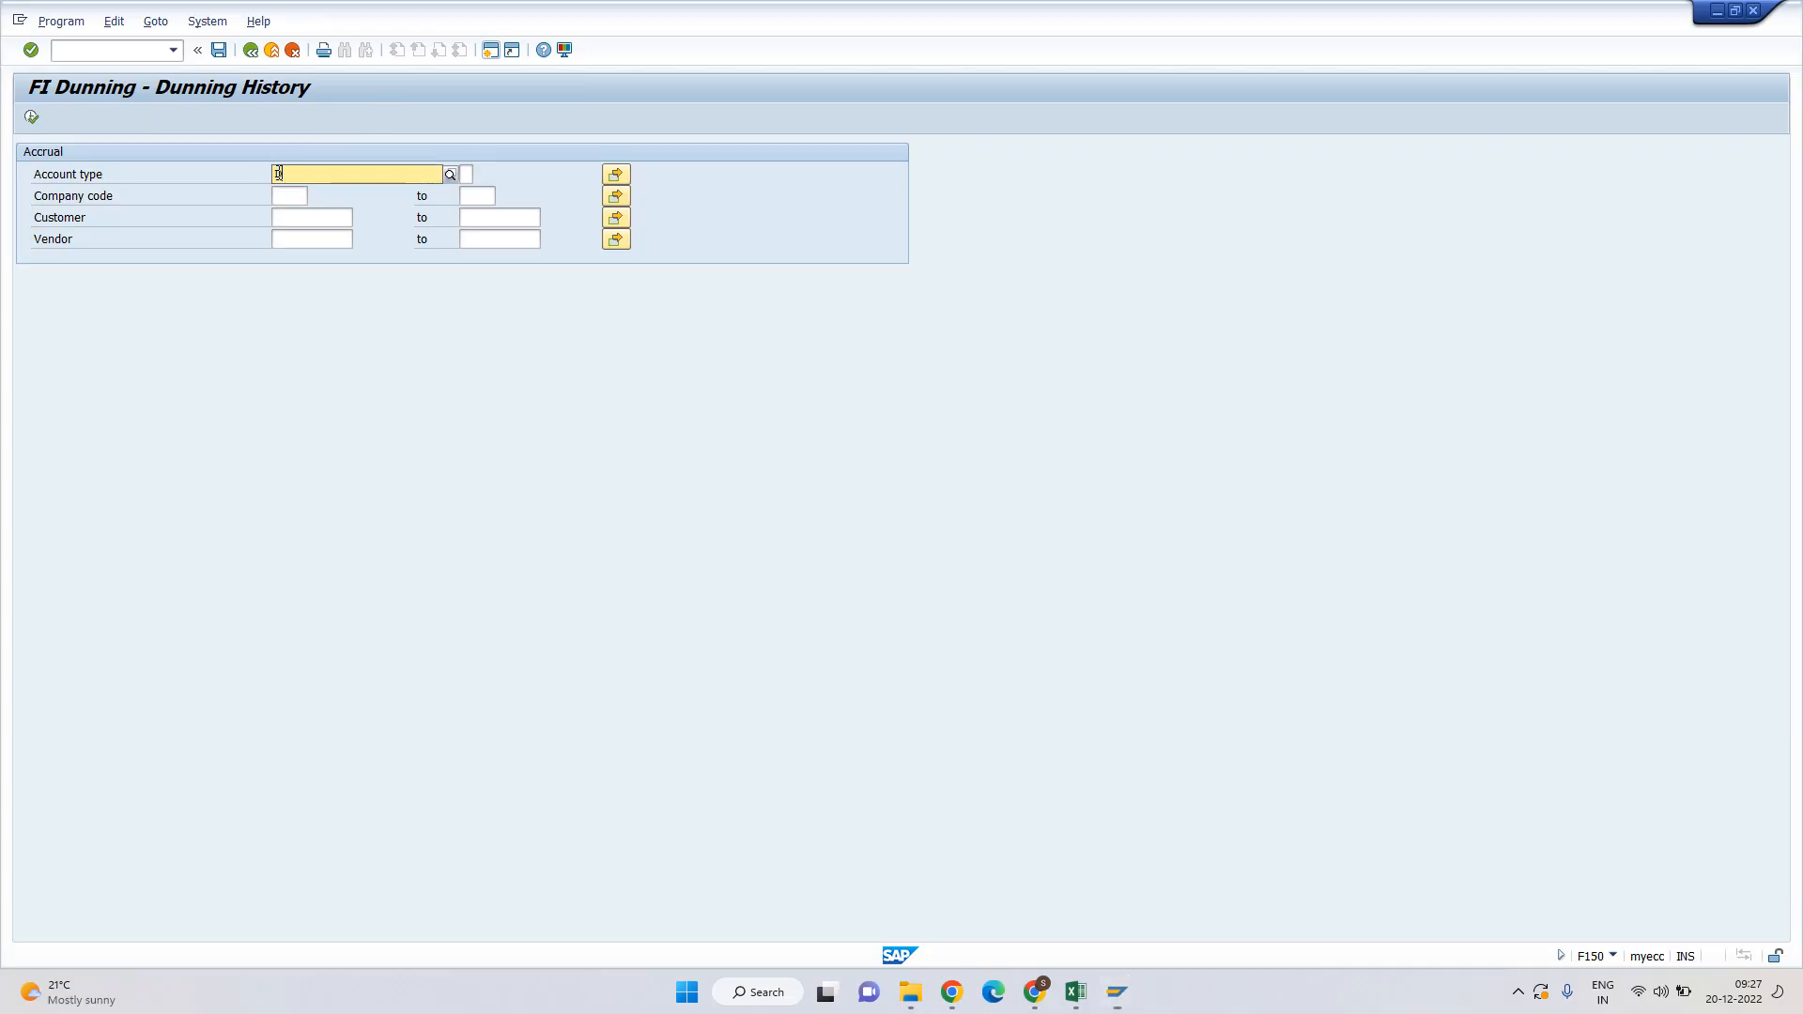
key(Tab)
key(Tab)
key(Tab)
key(Down)
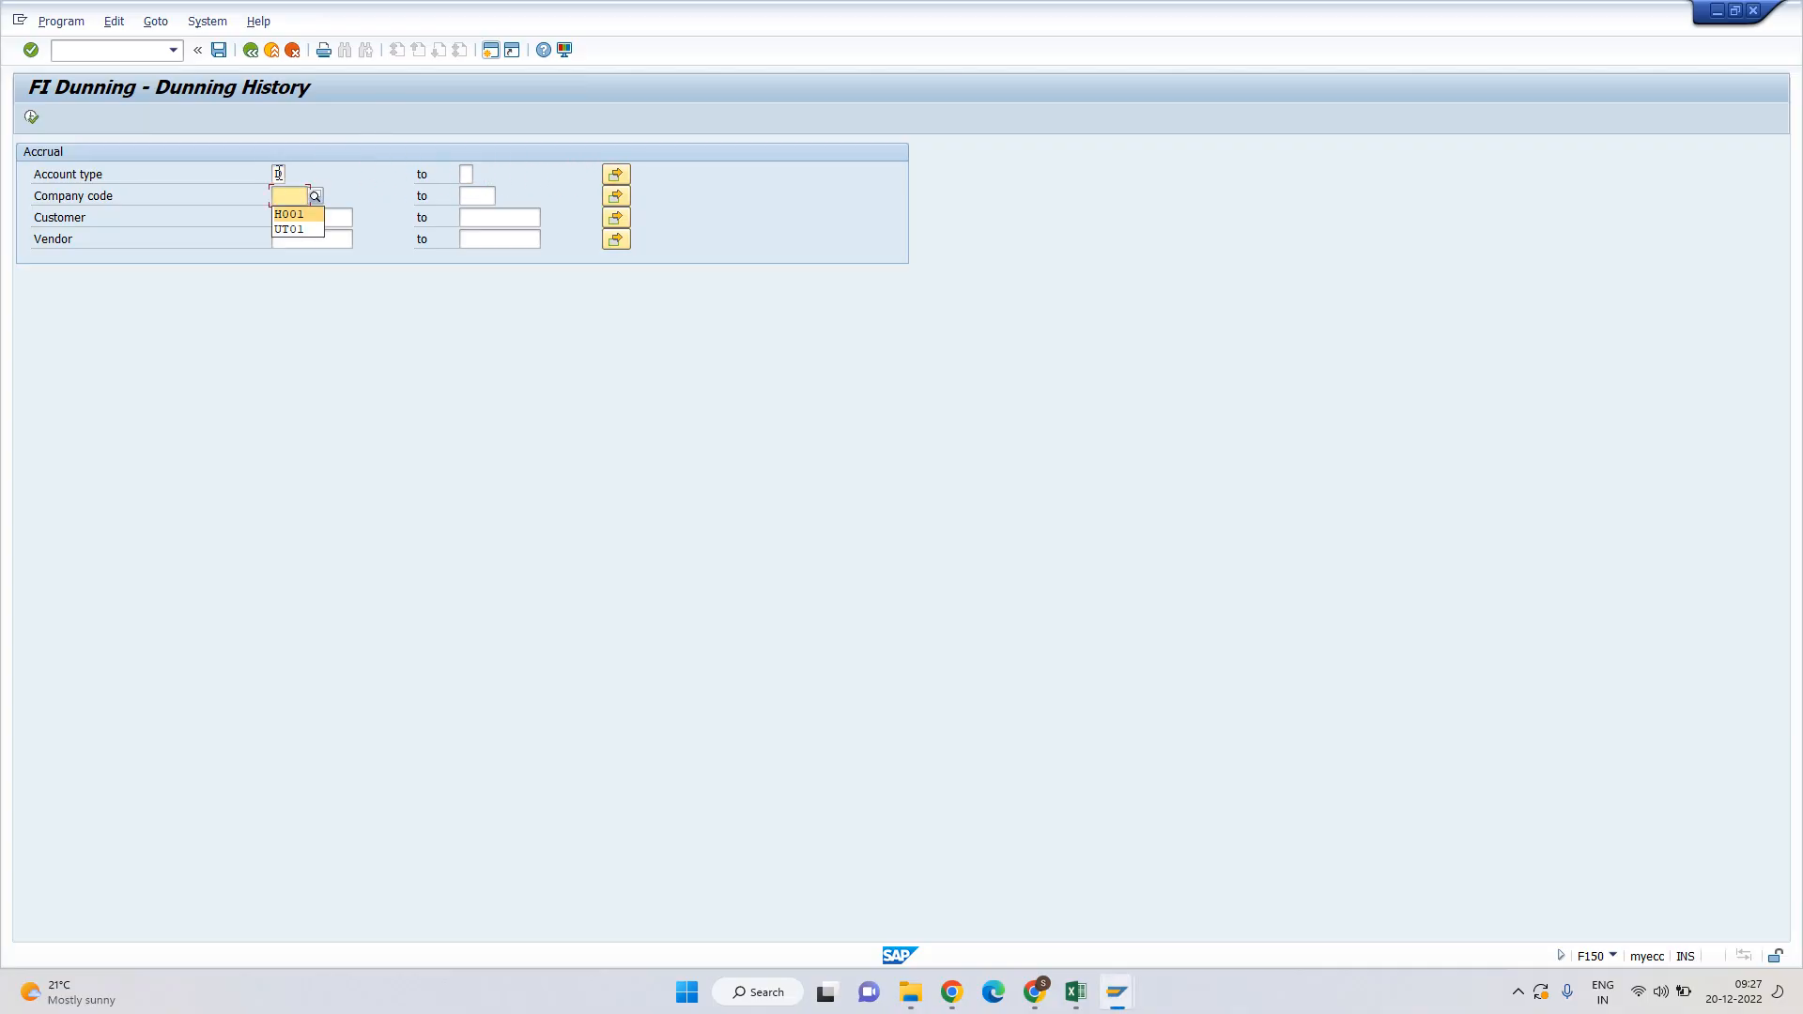
key(Return)
key(Tab)
key(Tab)
key(Tab)
key(Down)
key(Return)
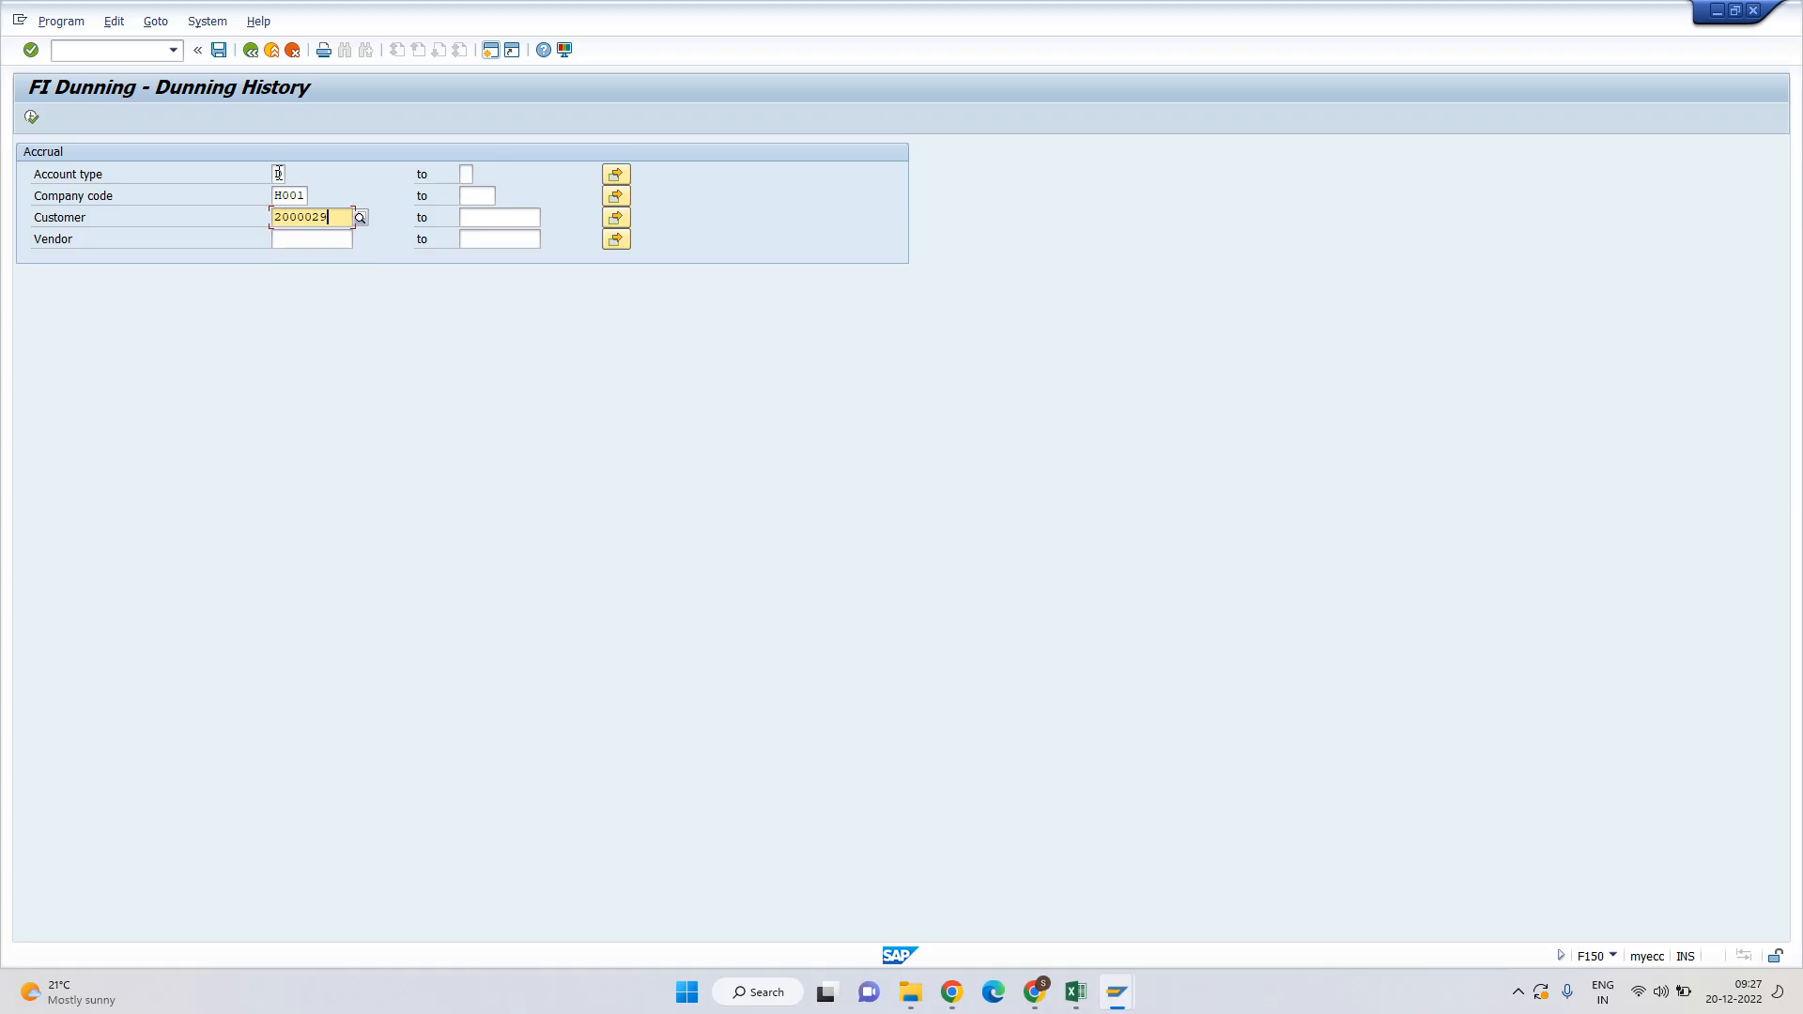
key(F8)
Widen the customer selection to the range 2000028 to 2000029 and rerun the history.
key(BackSpace)
key(Down)
key(Down)
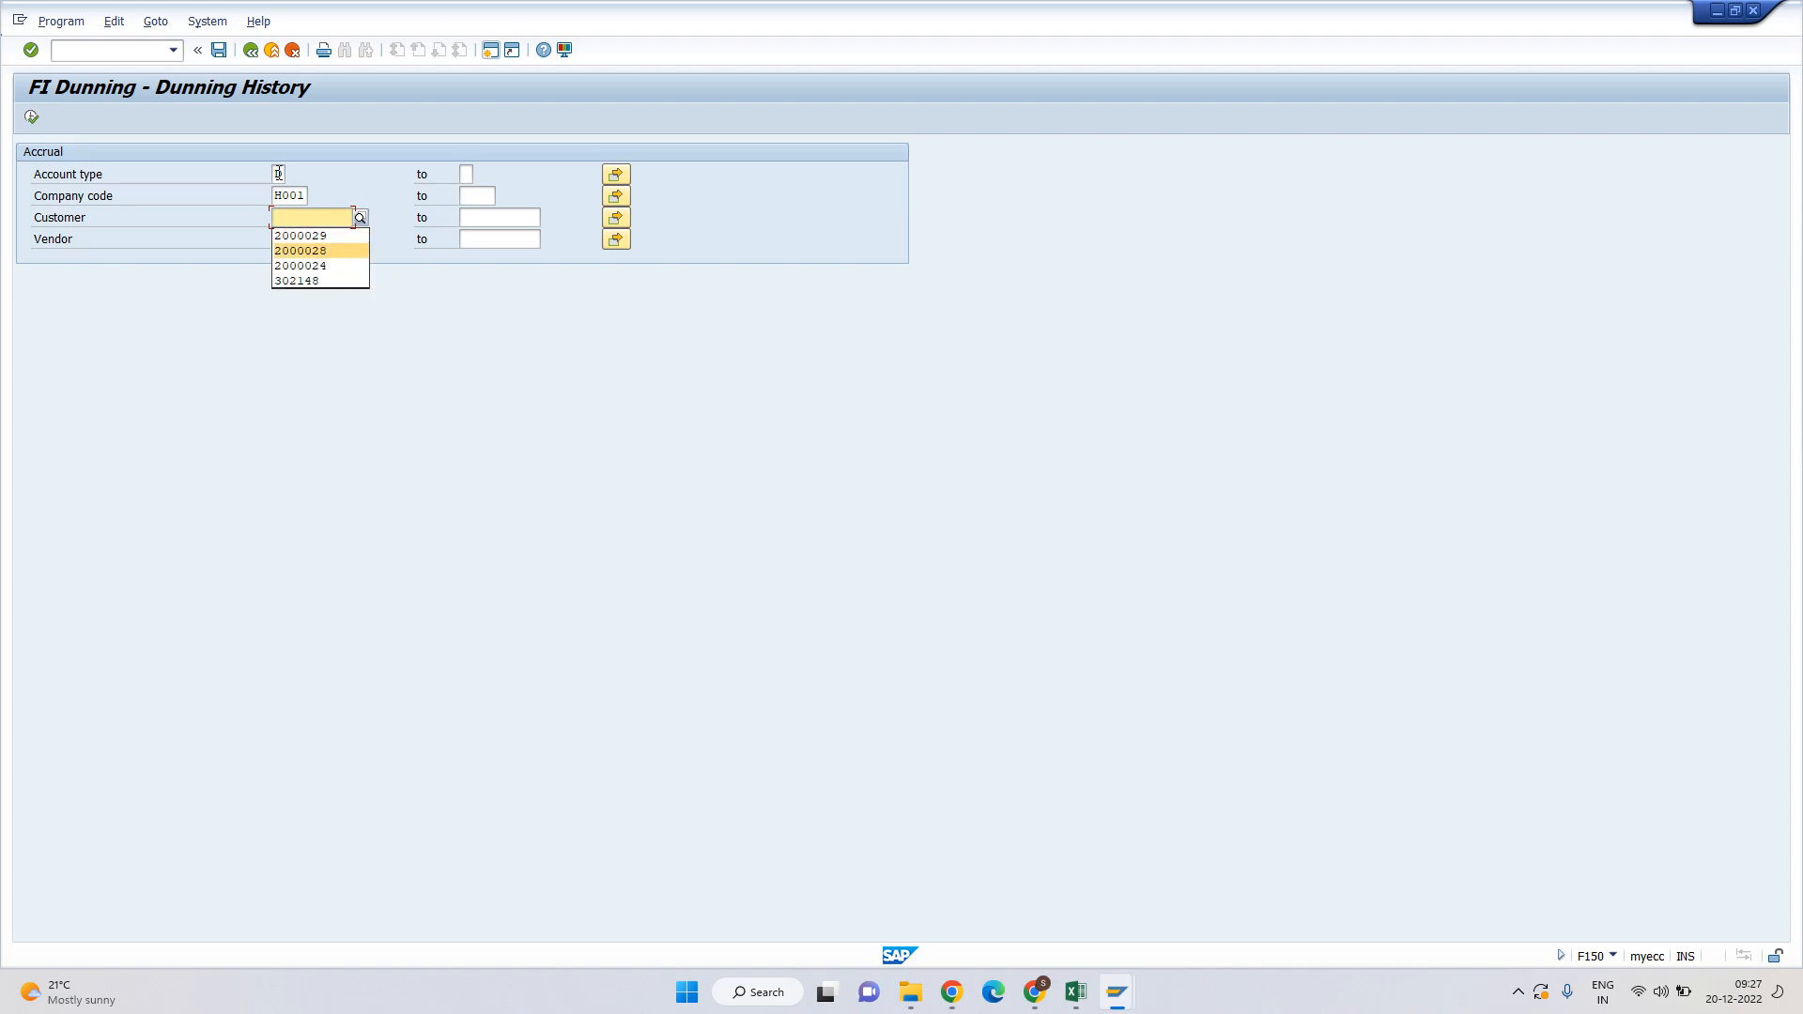
key(Return)
key(Tab)
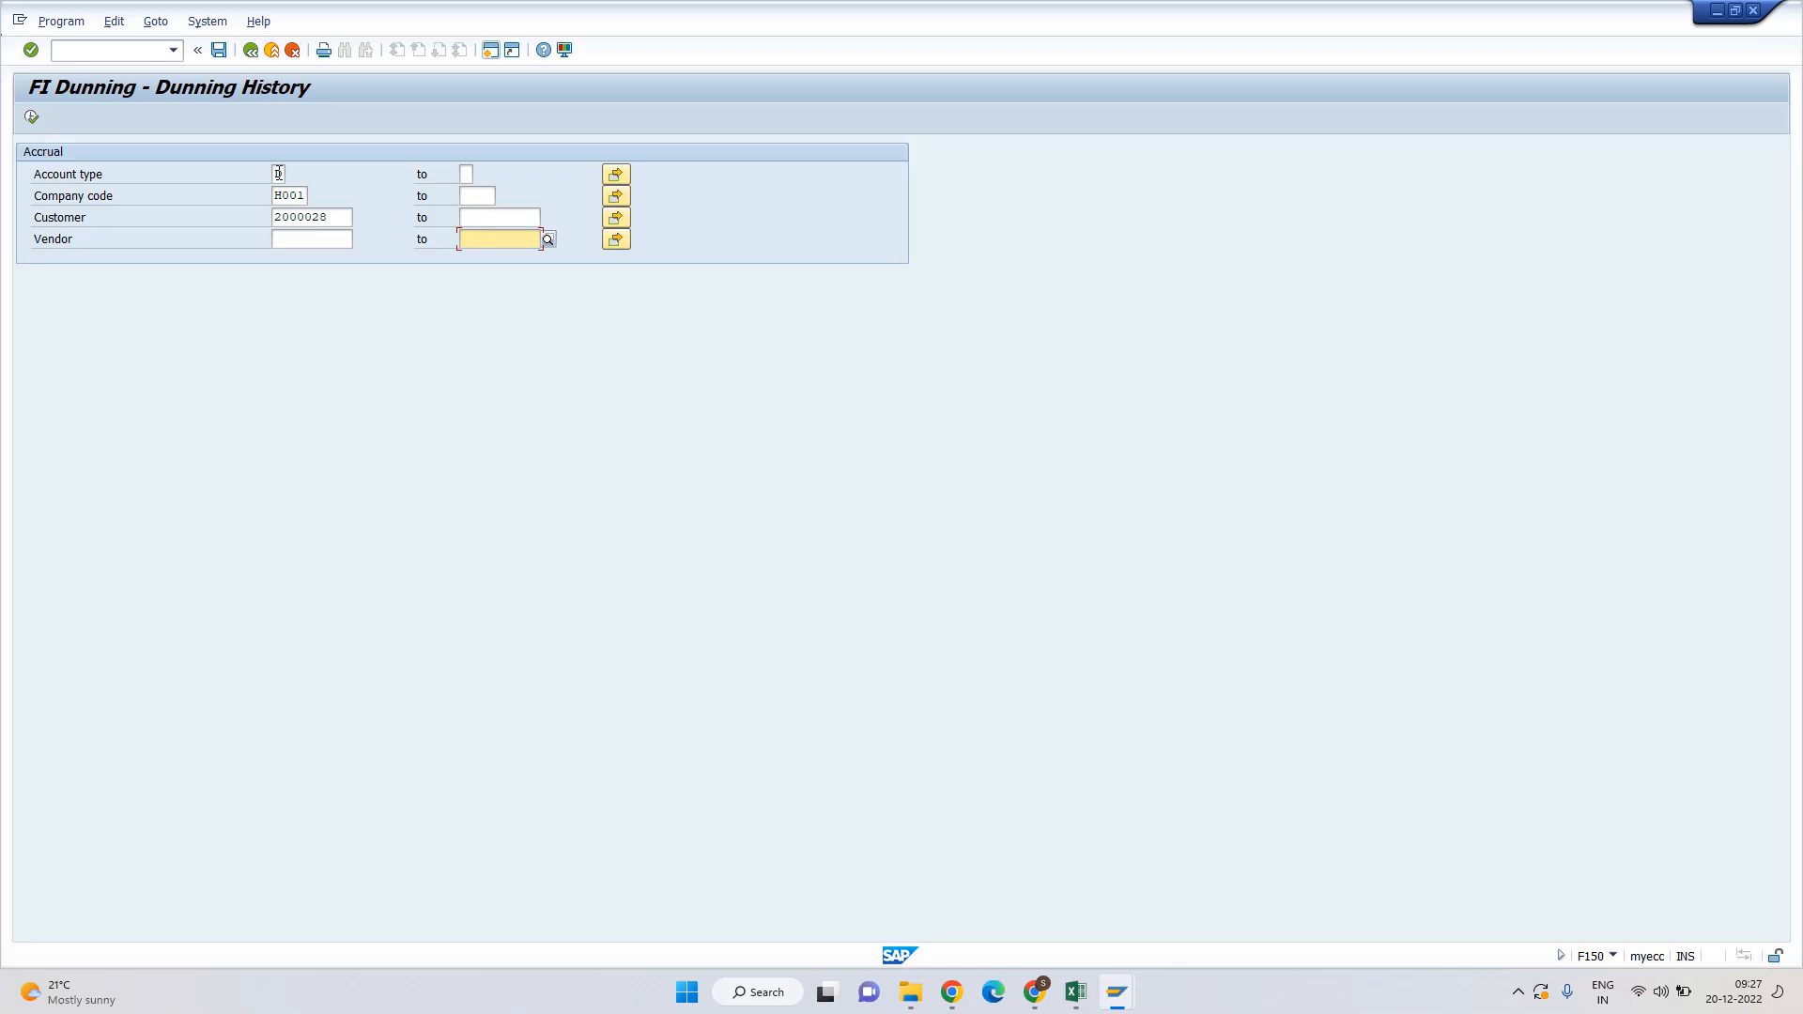
key(shift+Tab)
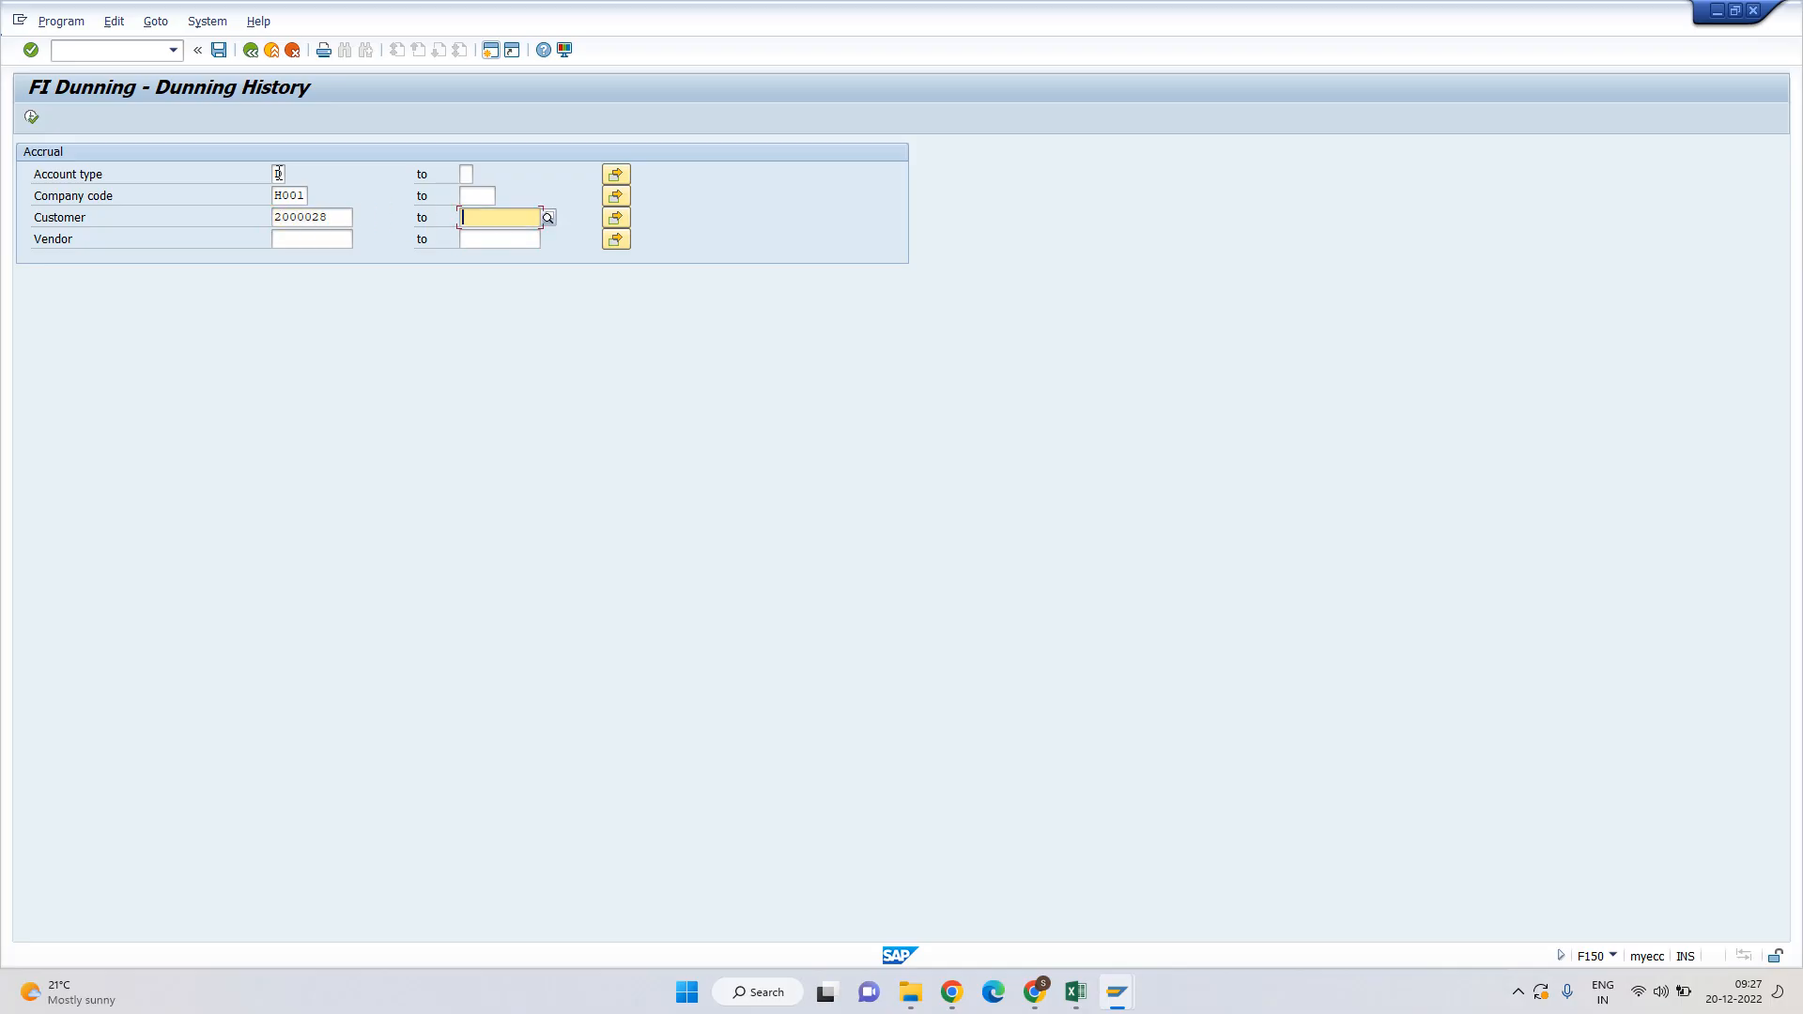
text(2000028)
key(BackSpace)
text(9)
key(Tab)
click(32, 117)
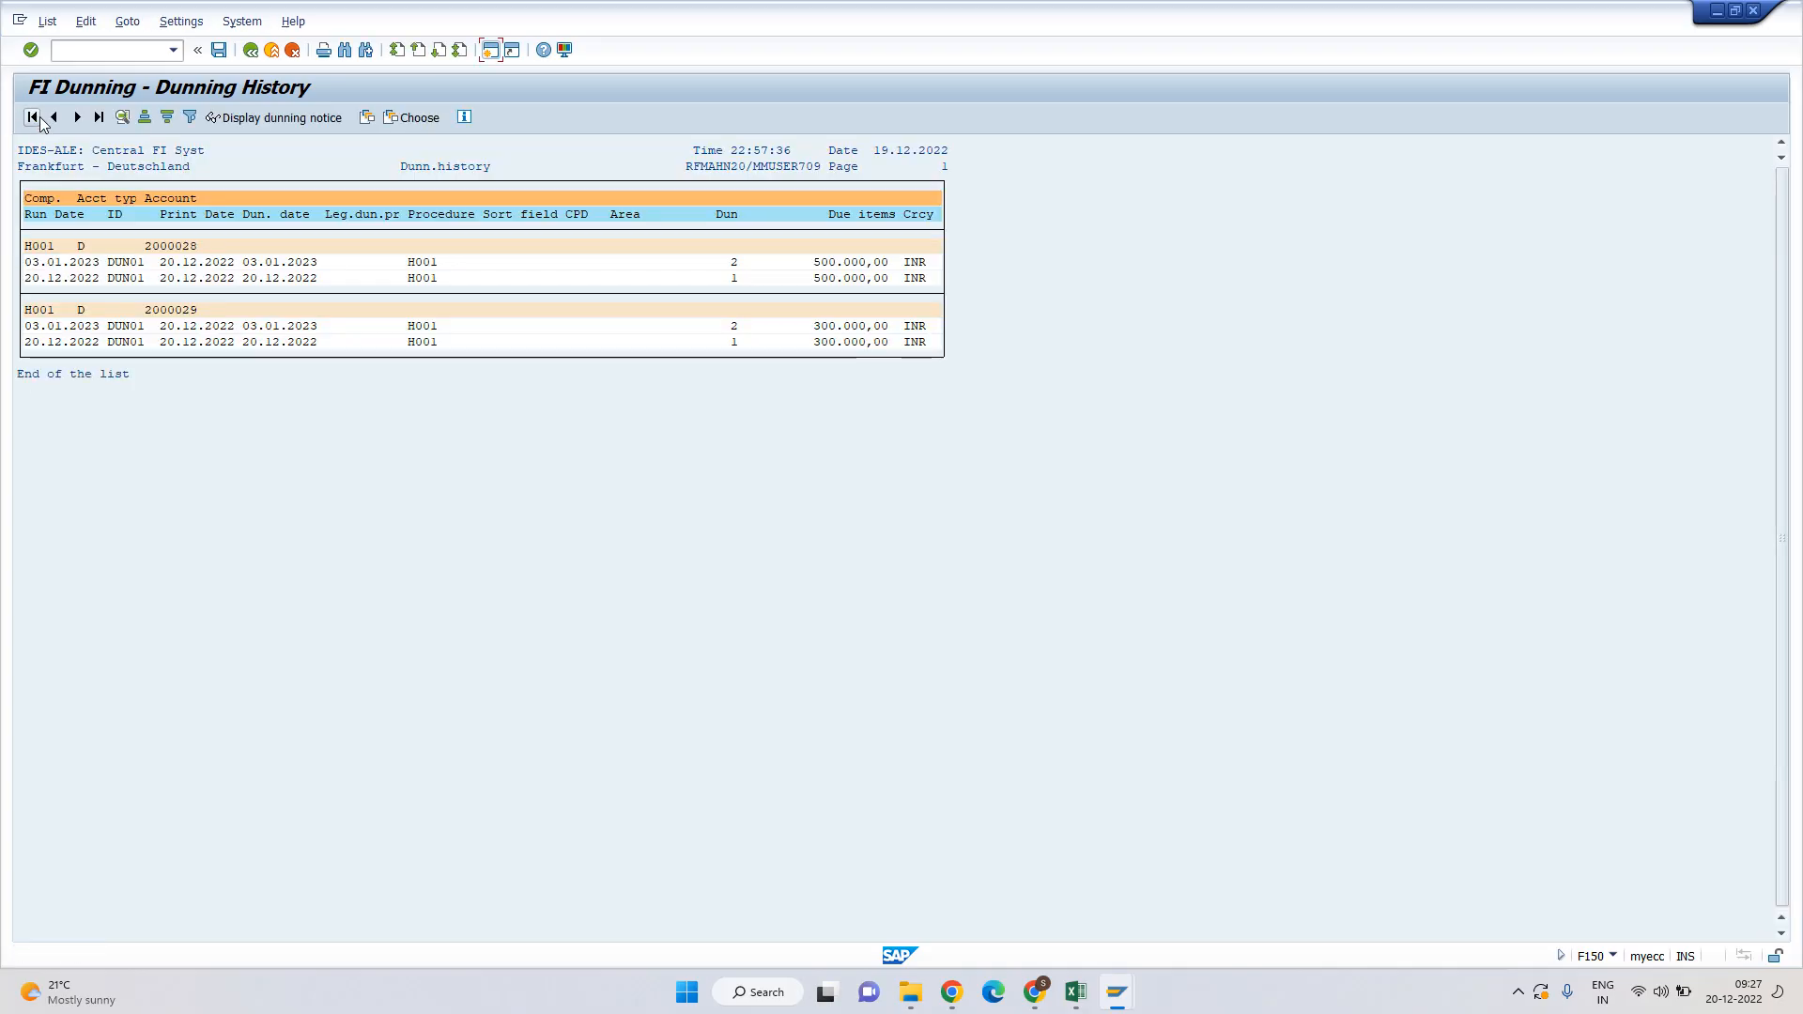
Review the history: both customers at level 2 on 03.01.2023, due 500.000,00 and 300.000,00.
click(152, 247)
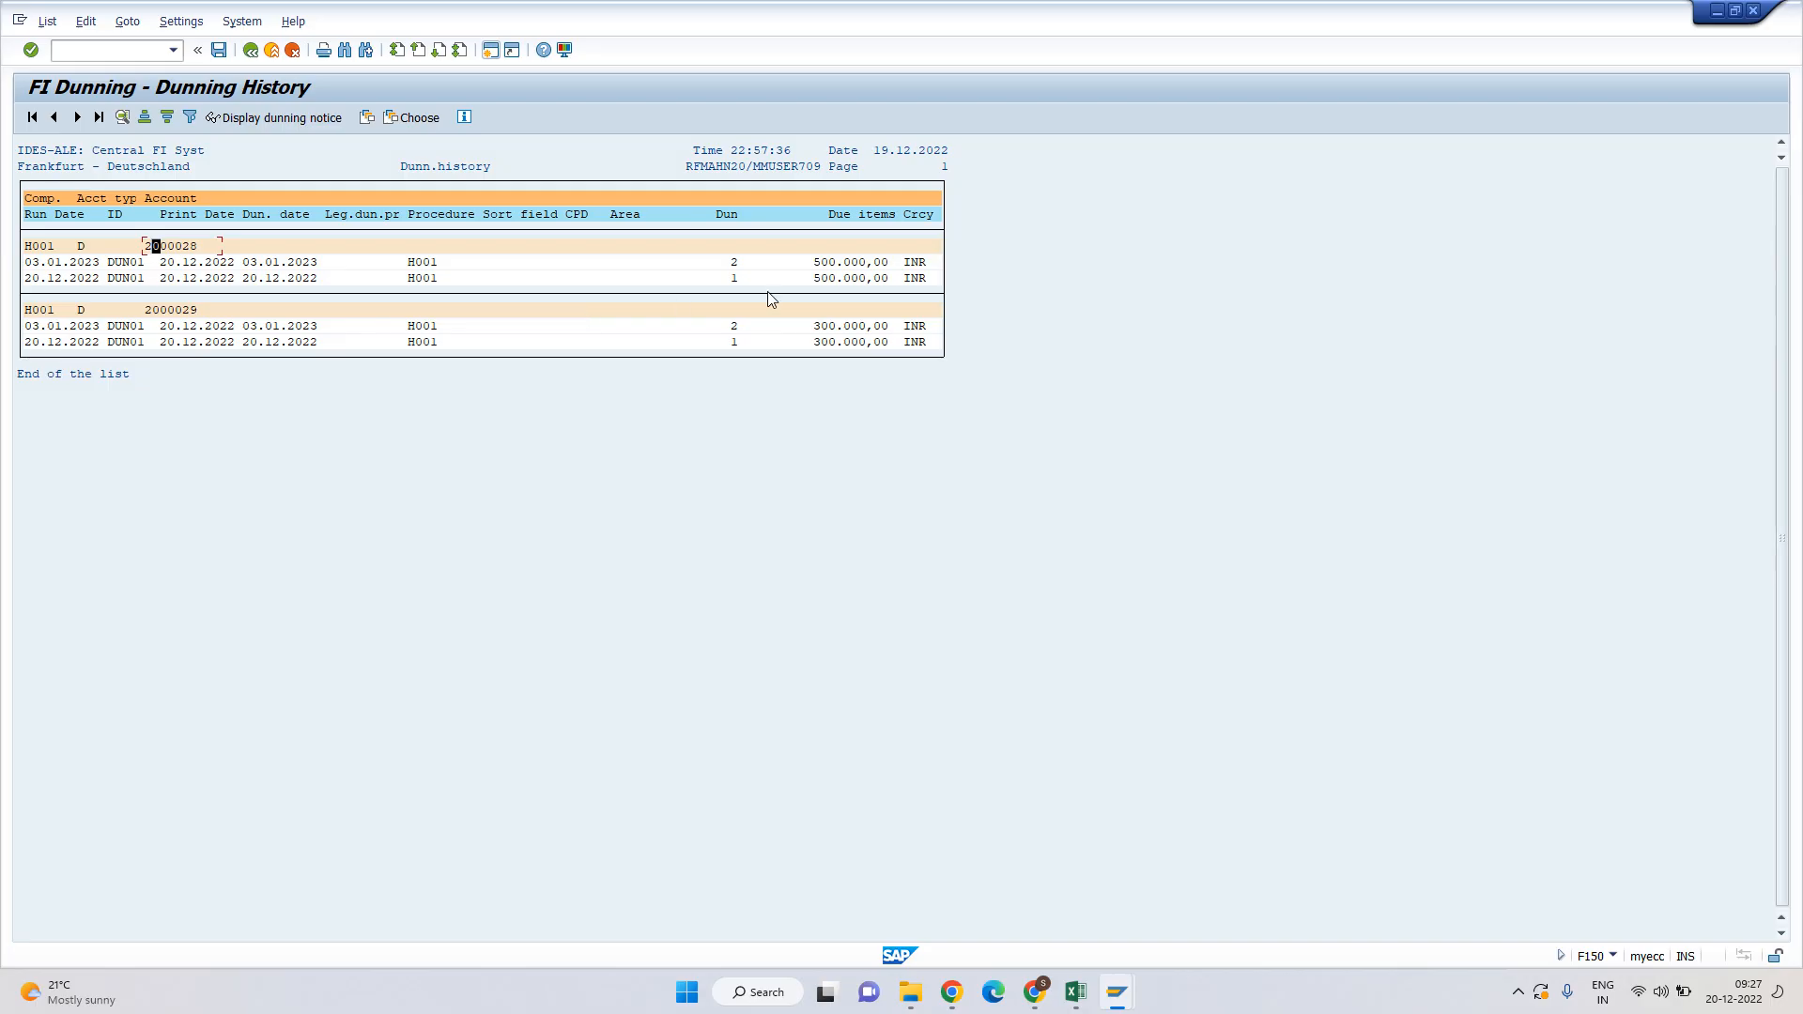
click(733, 263)
click(191, 264)
drag(26, 267, 101, 271)
drag(101, 266, 102, 266)
click(185, 263)
click(734, 266)
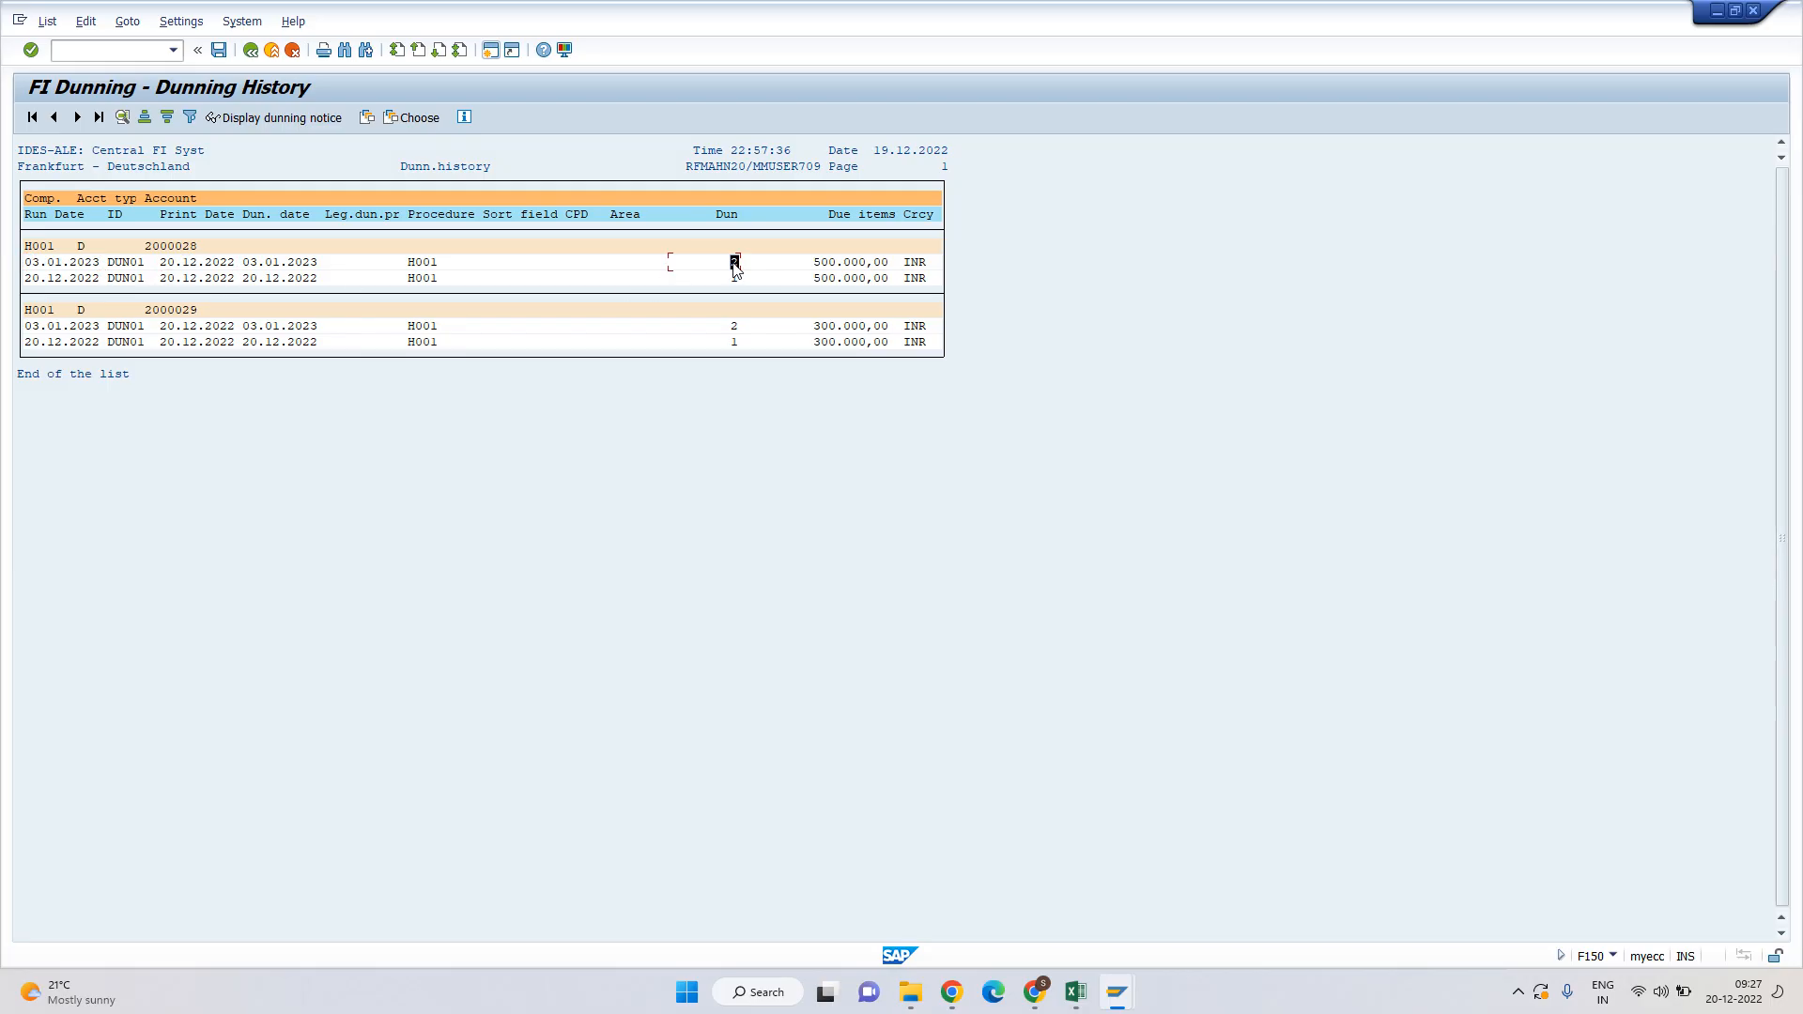
click(809, 264)
click(186, 311)
drag(26, 329, 113, 333)
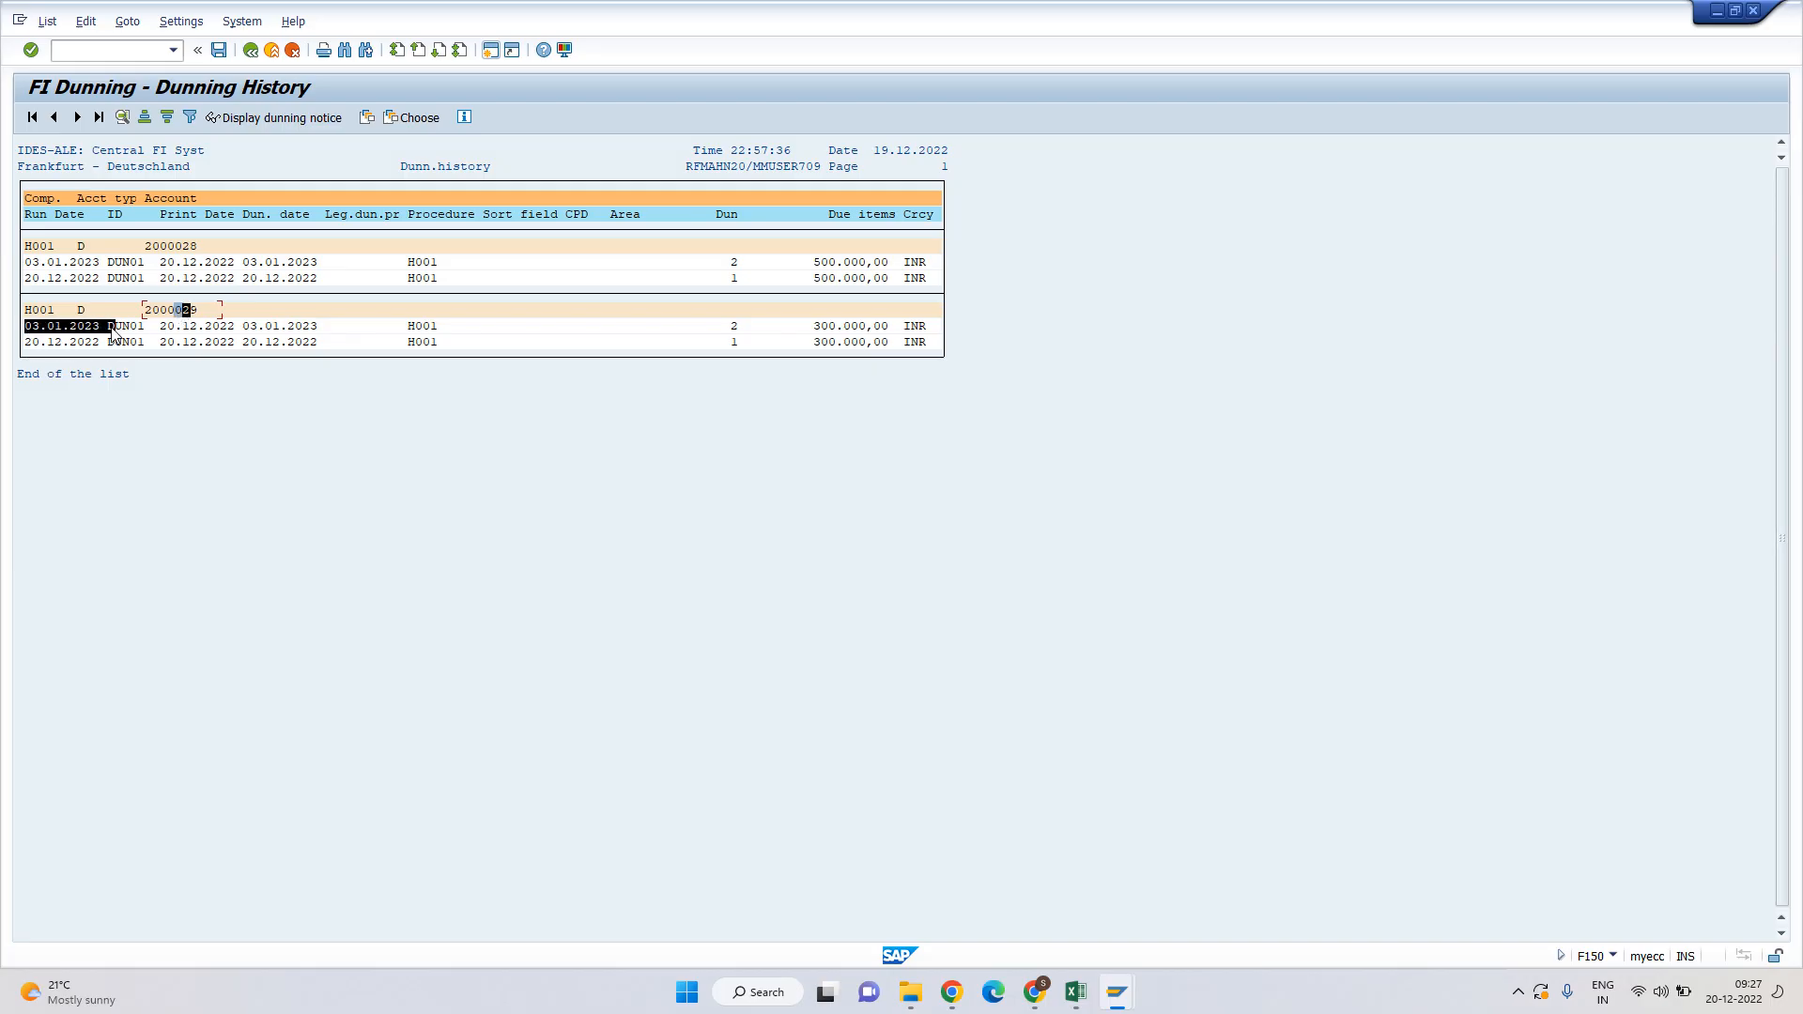
click(173, 327)
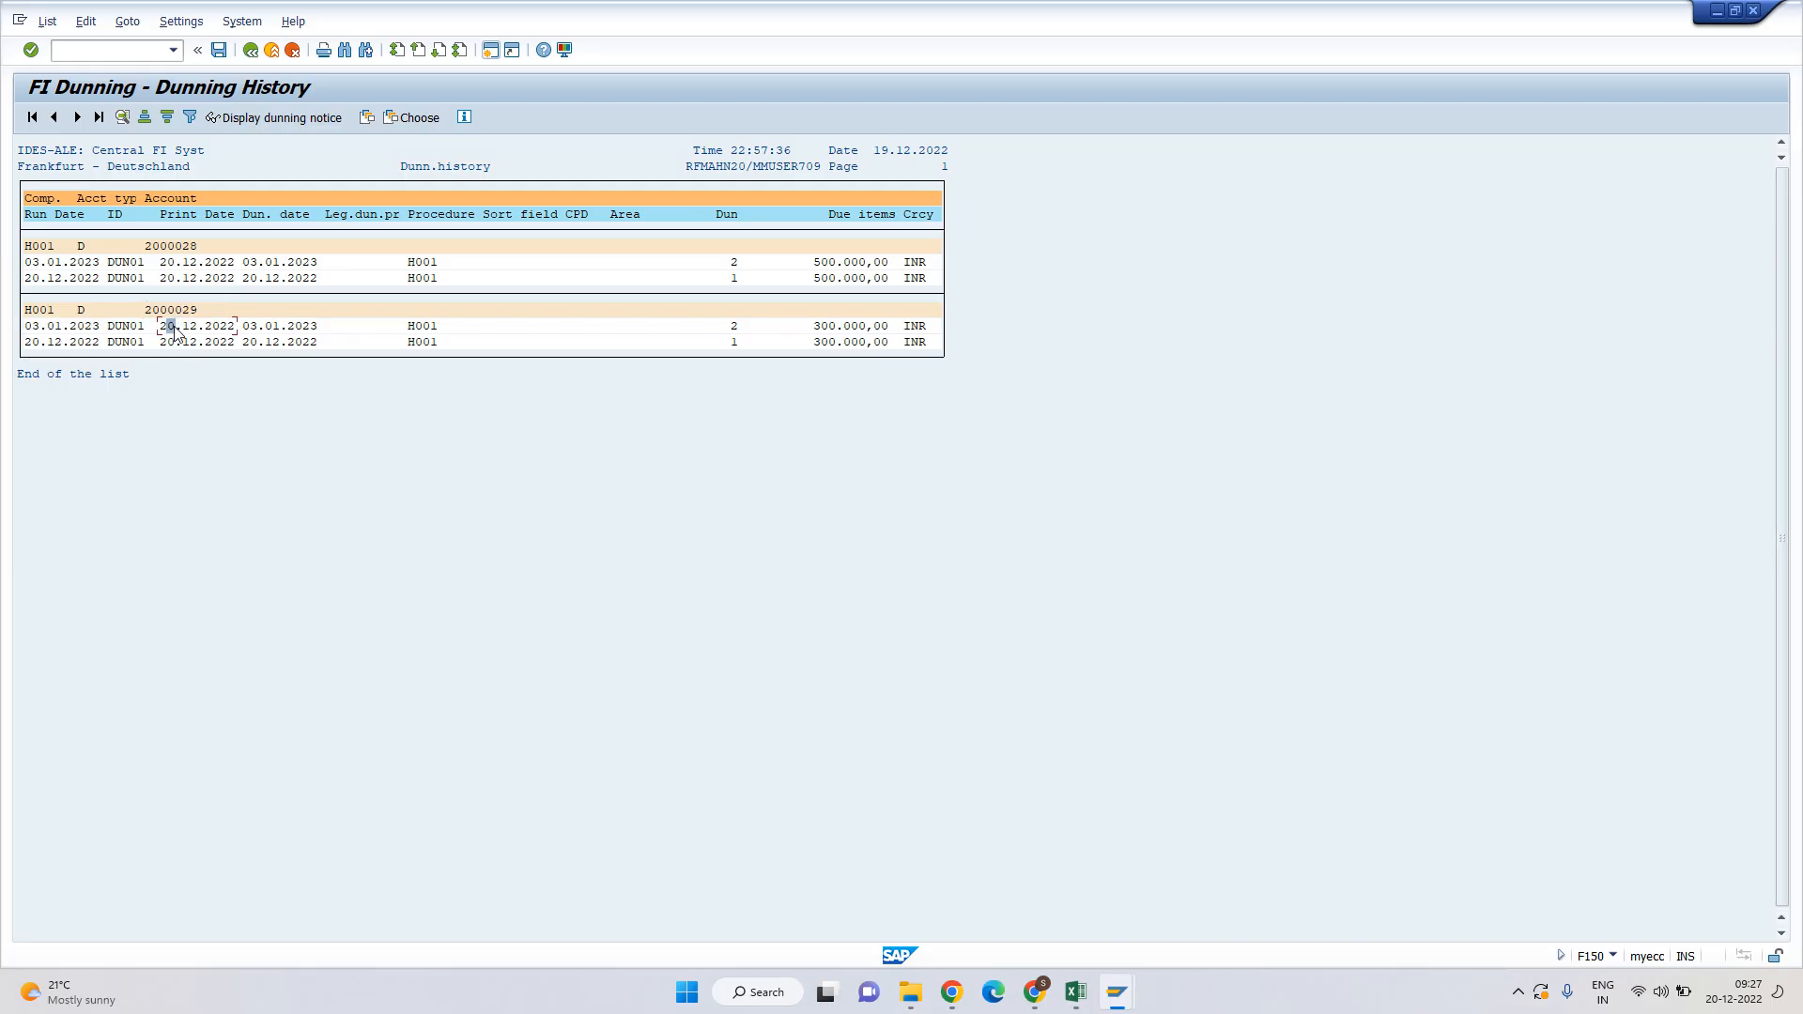
click(735, 327)
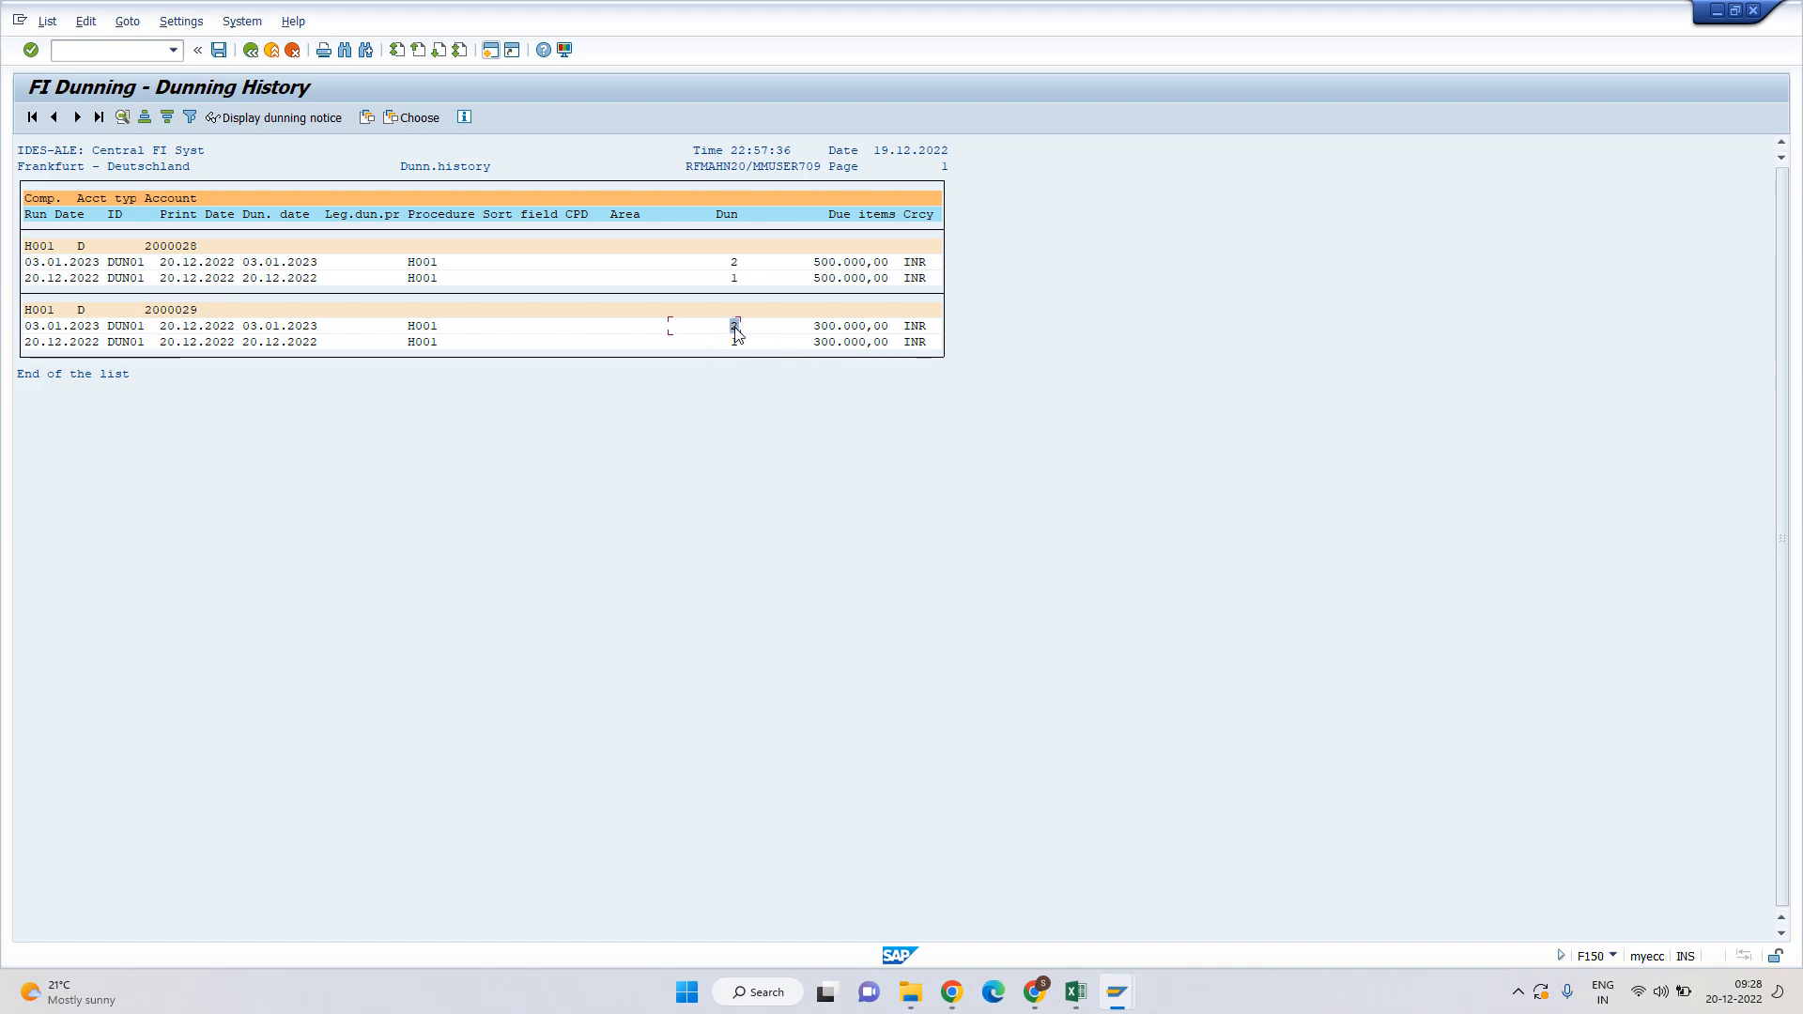
click(822, 330)
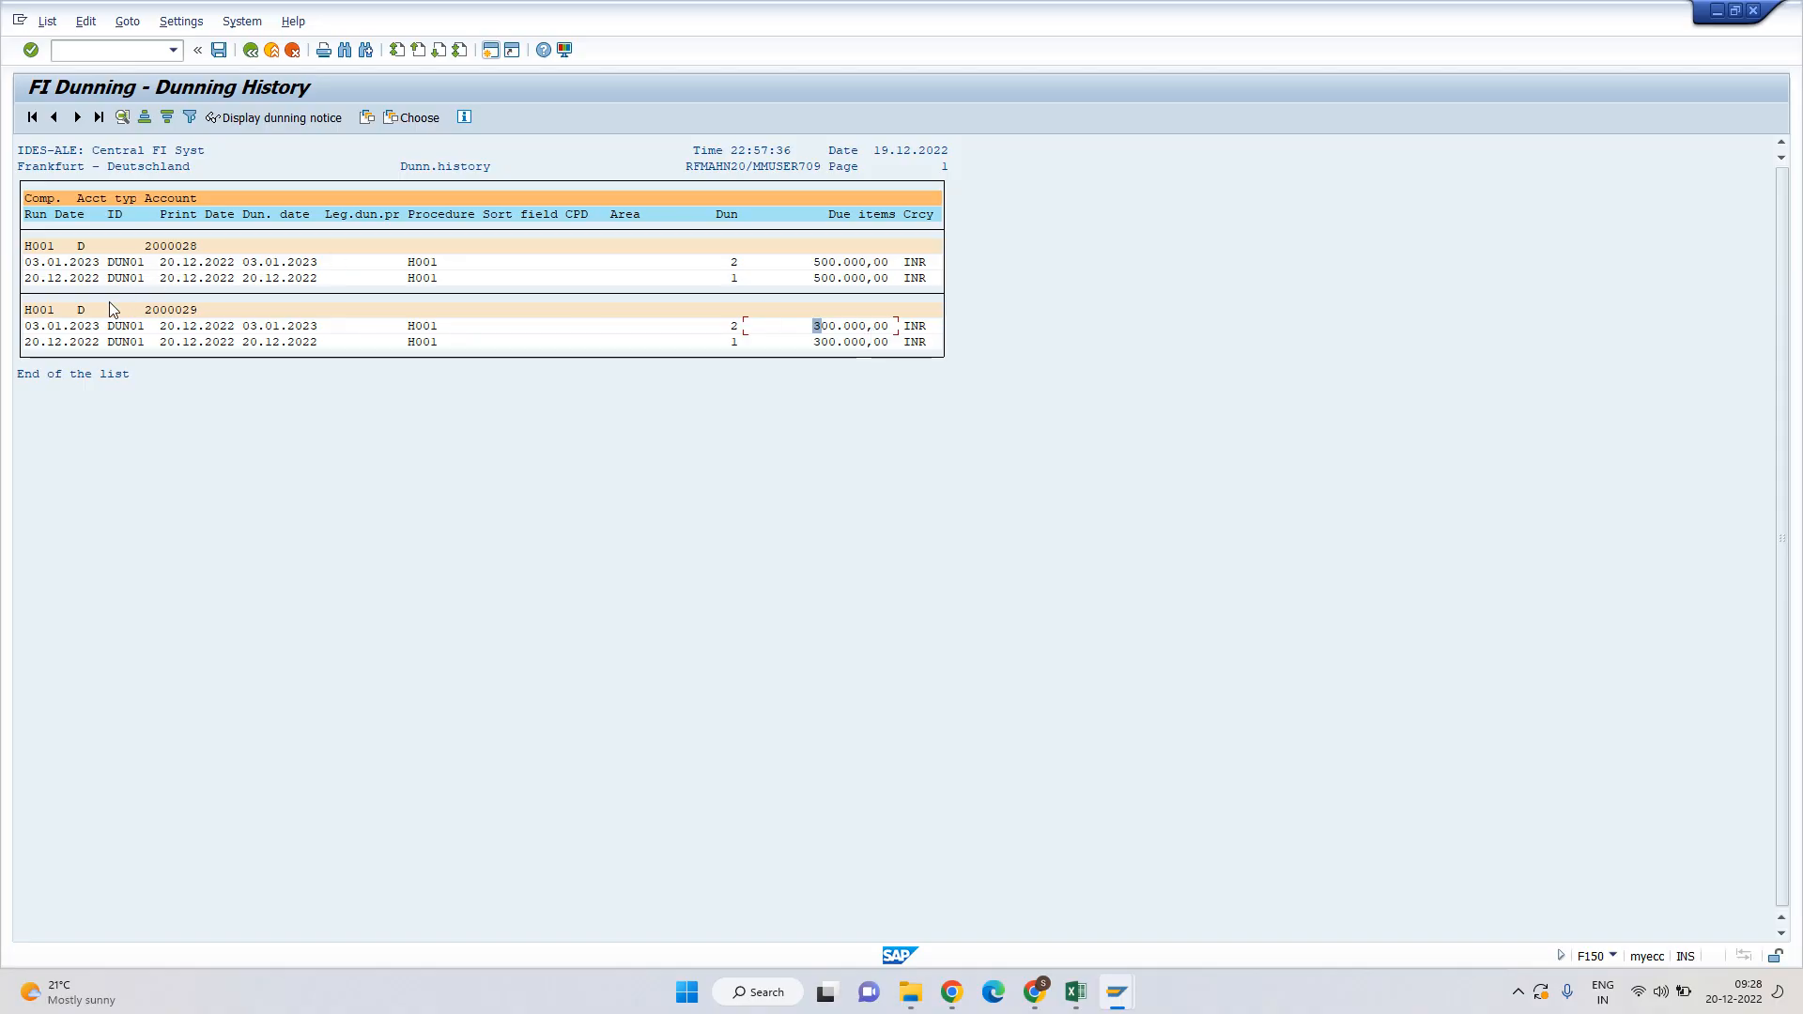
Open a print preview of customer 2000029's 03.01.2023 dunning notice on LP01.
click(91, 333)
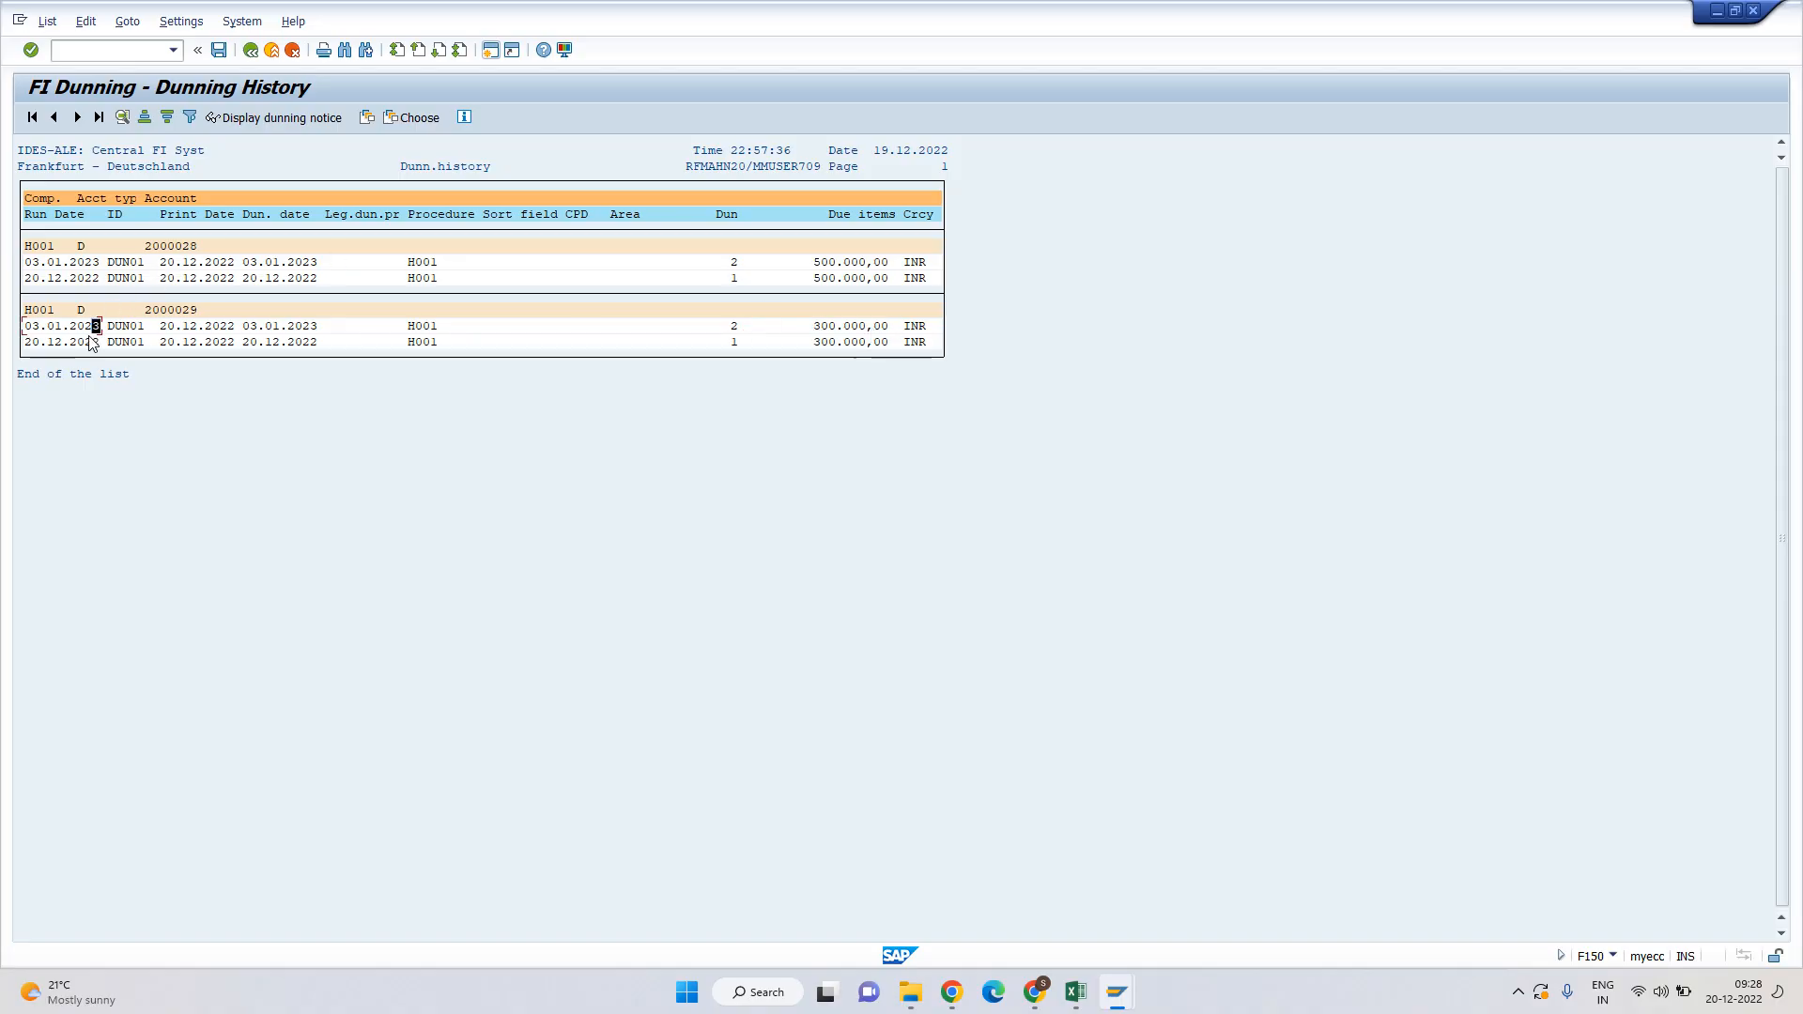
click(267, 120)
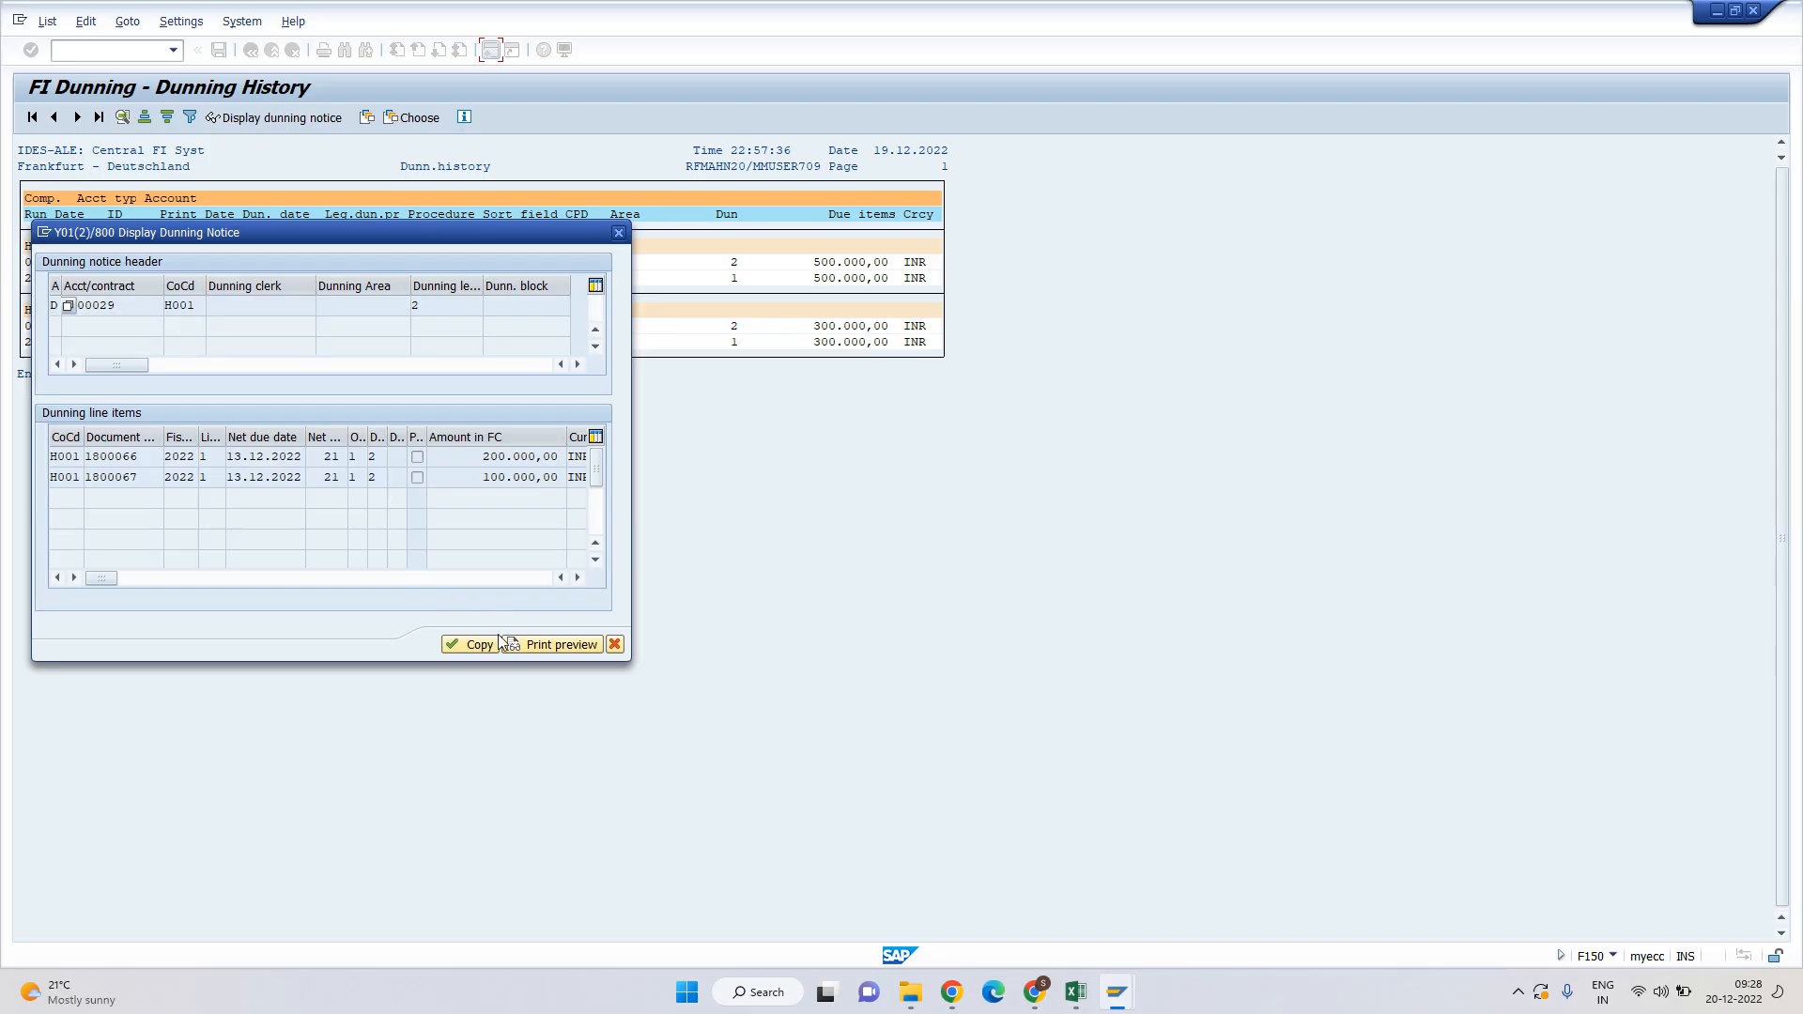
click(550, 644)
click(251, 392)
click(231, 412)
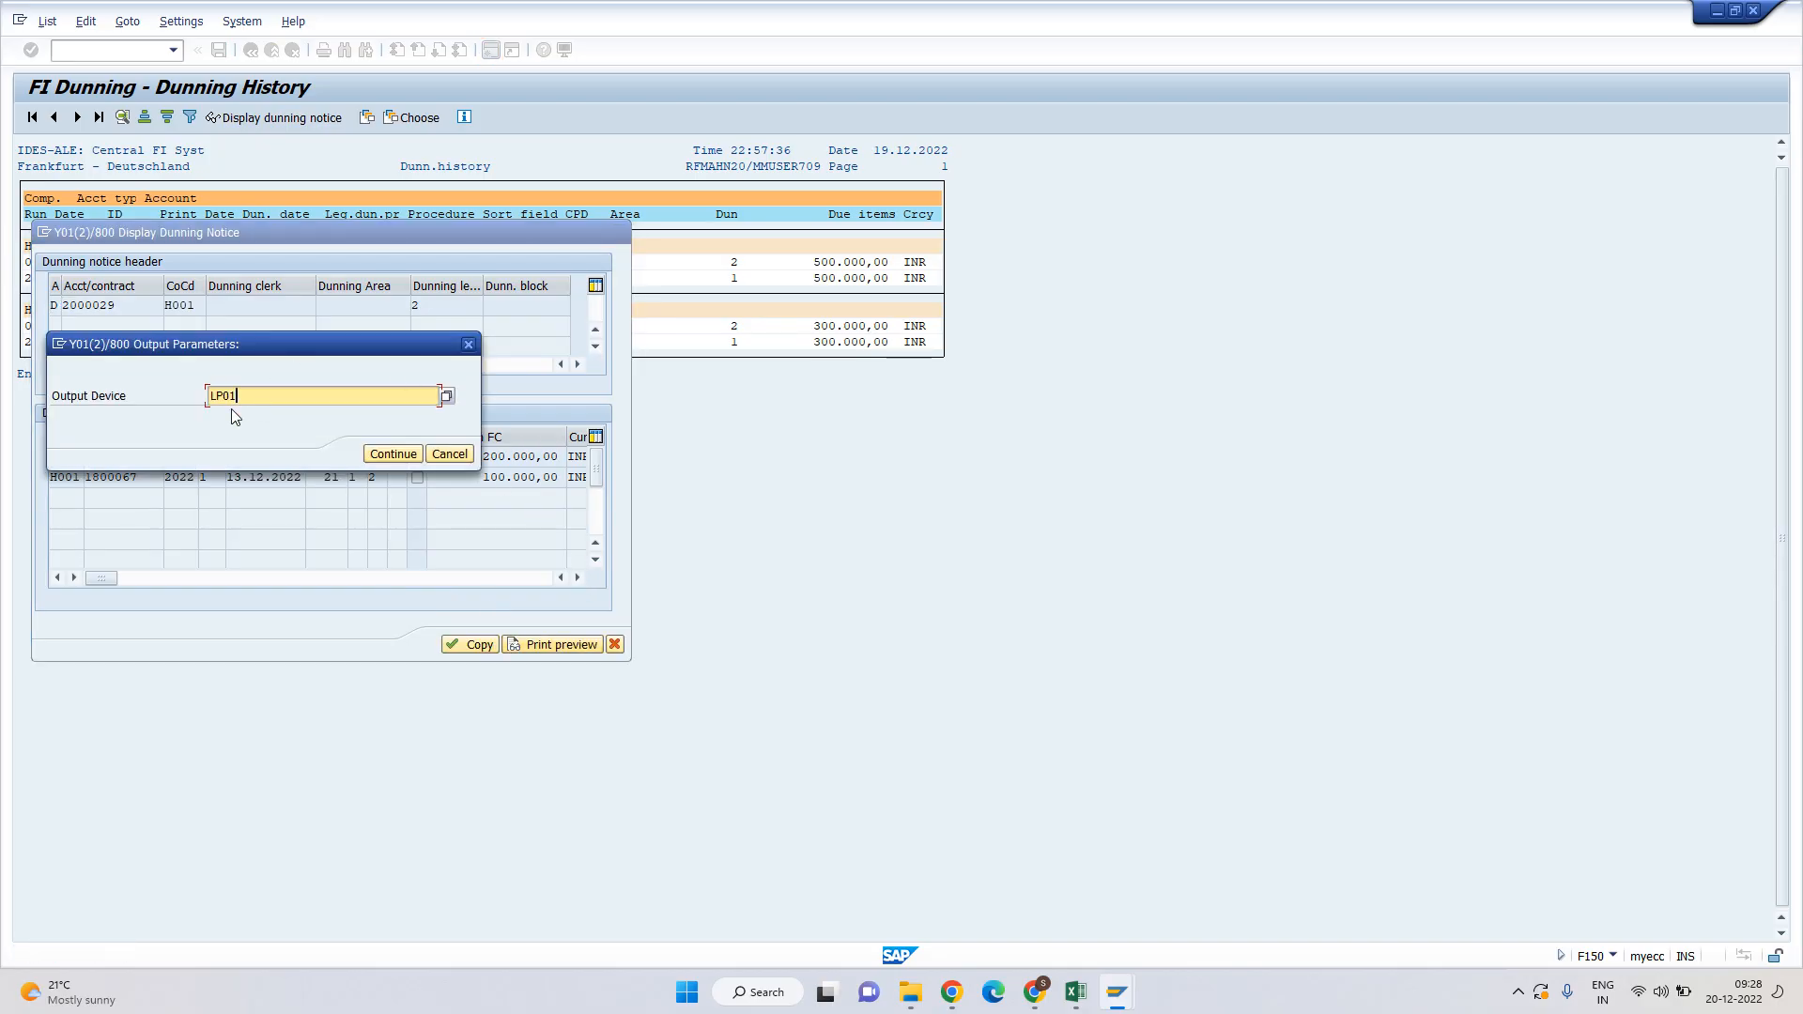
click(395, 457)
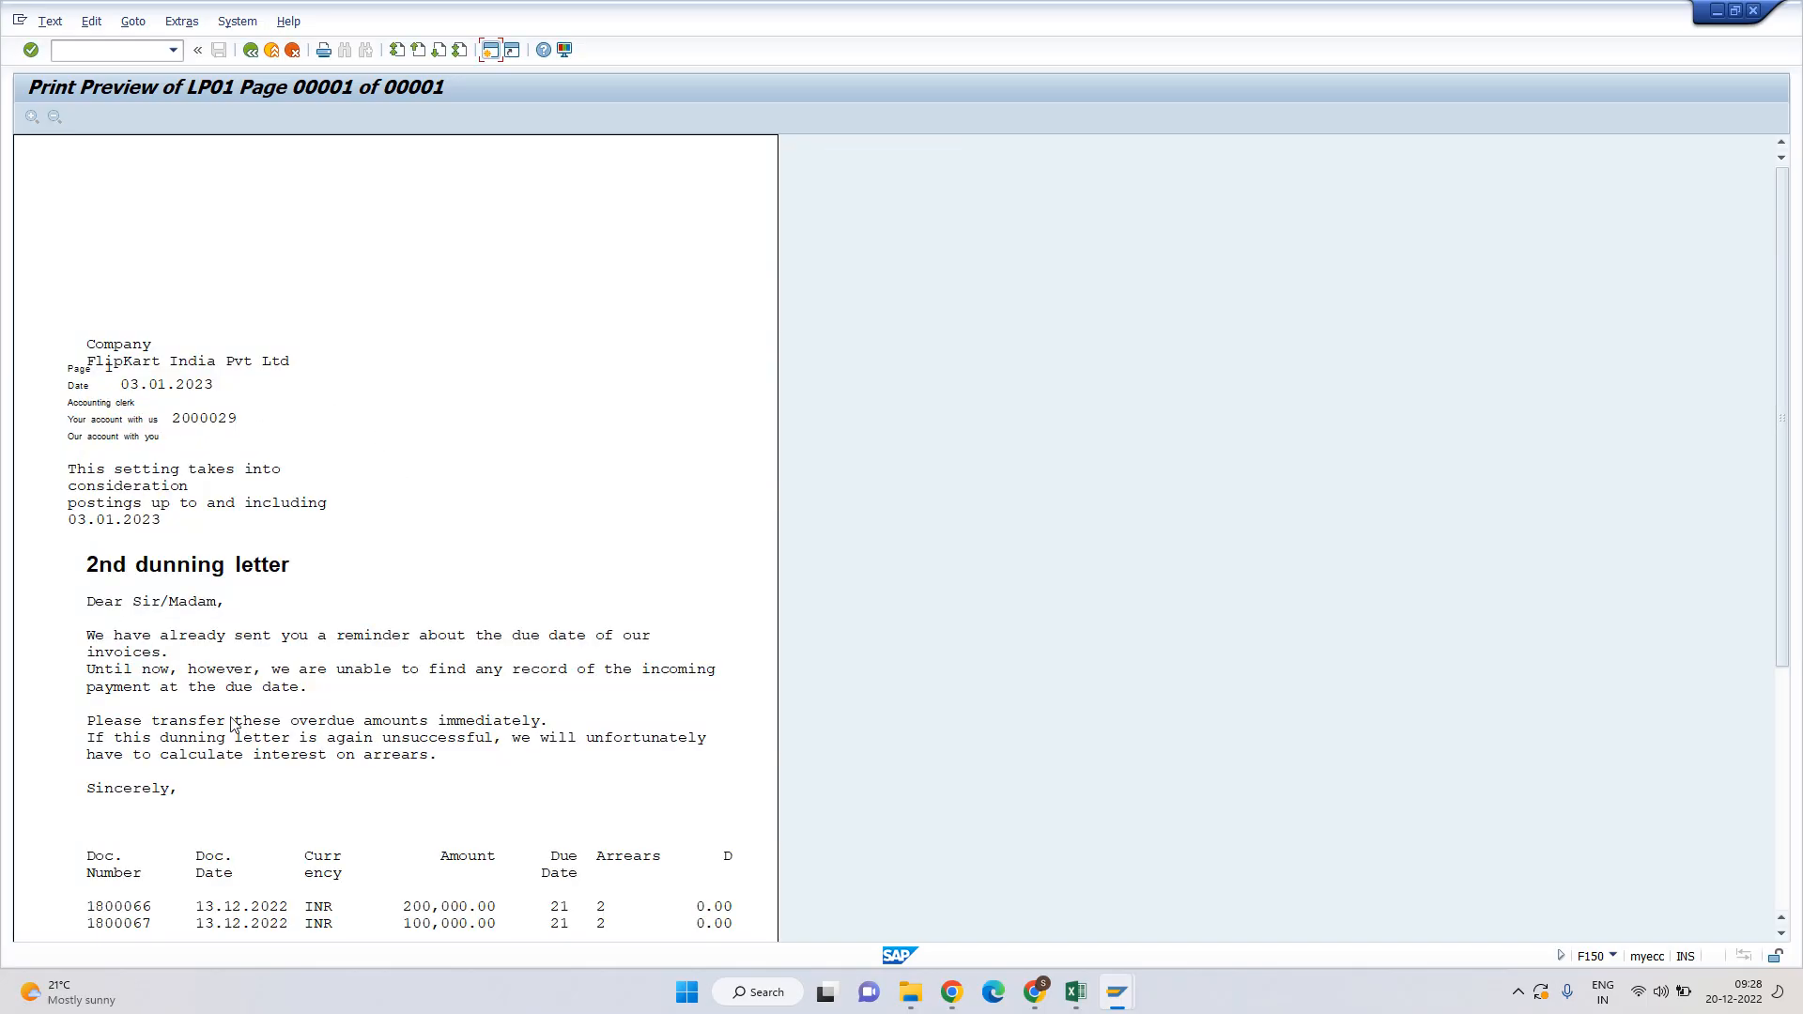
Scroll through the letter to check amounts and totals, then close it and acknowledge the message.
scroll(372, 416, down, 3)
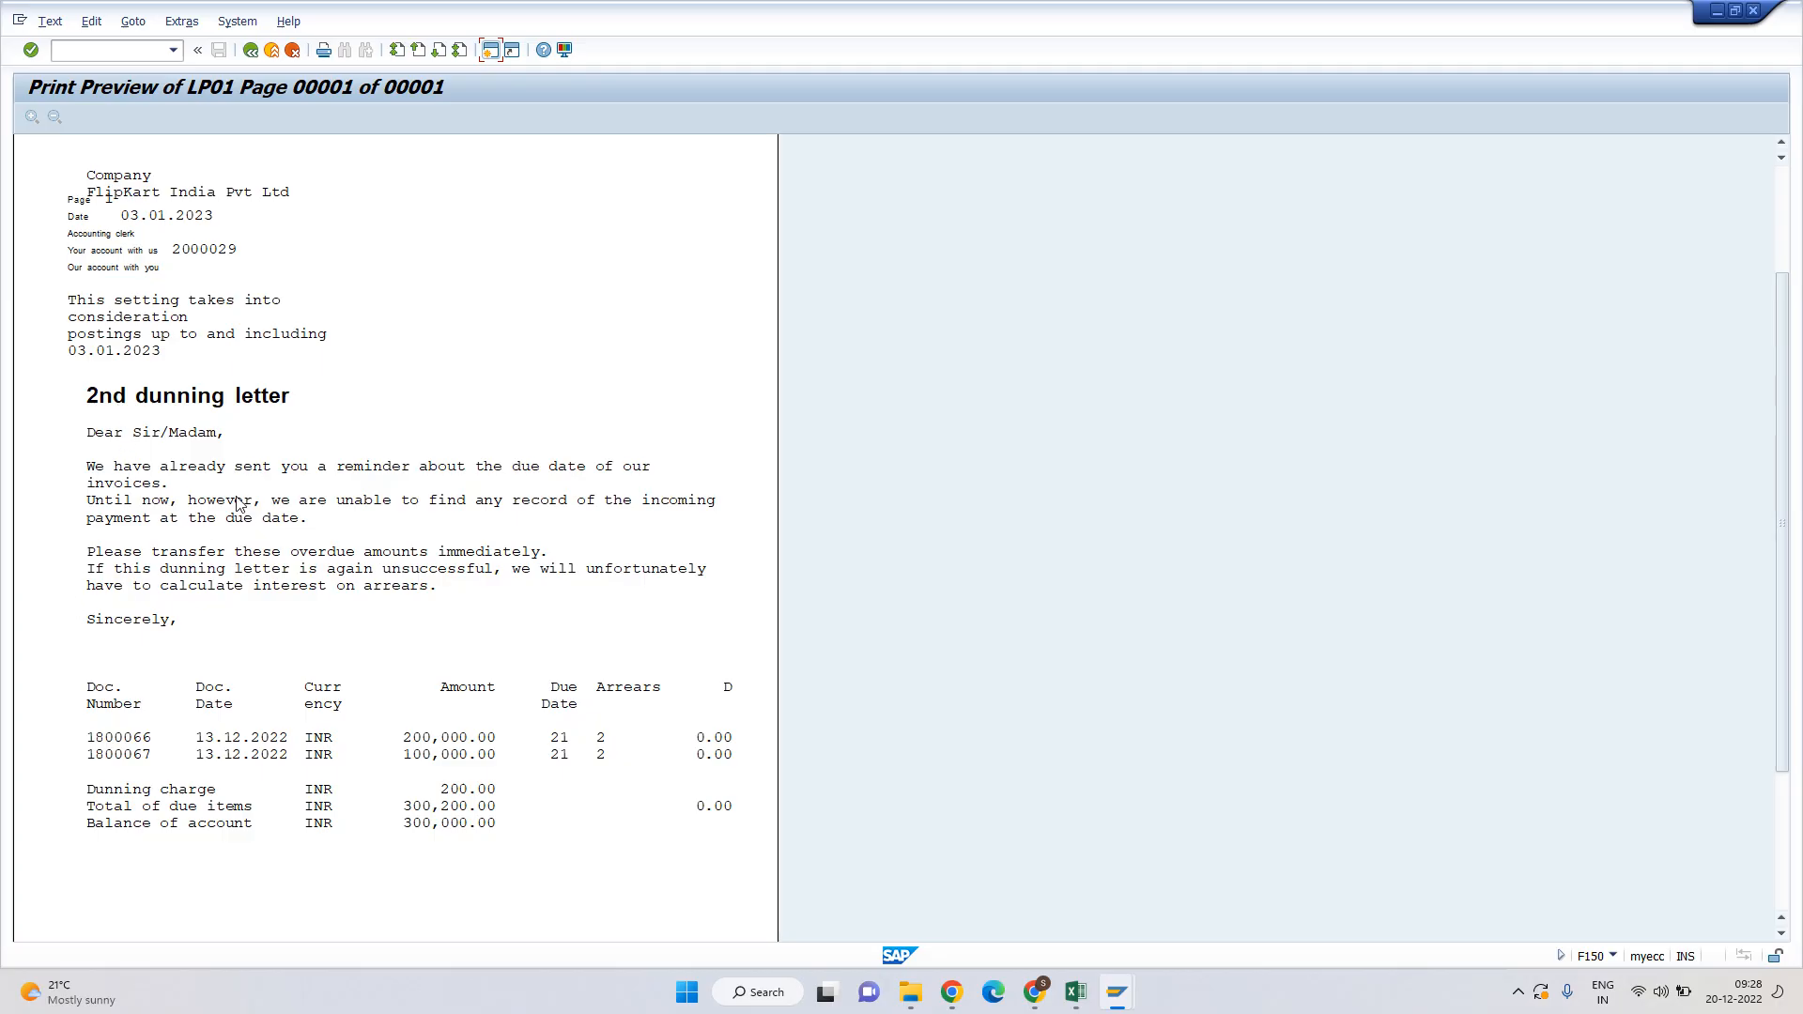
scroll(237, 505, down, 2)
scroll(236, 505, down, 2)
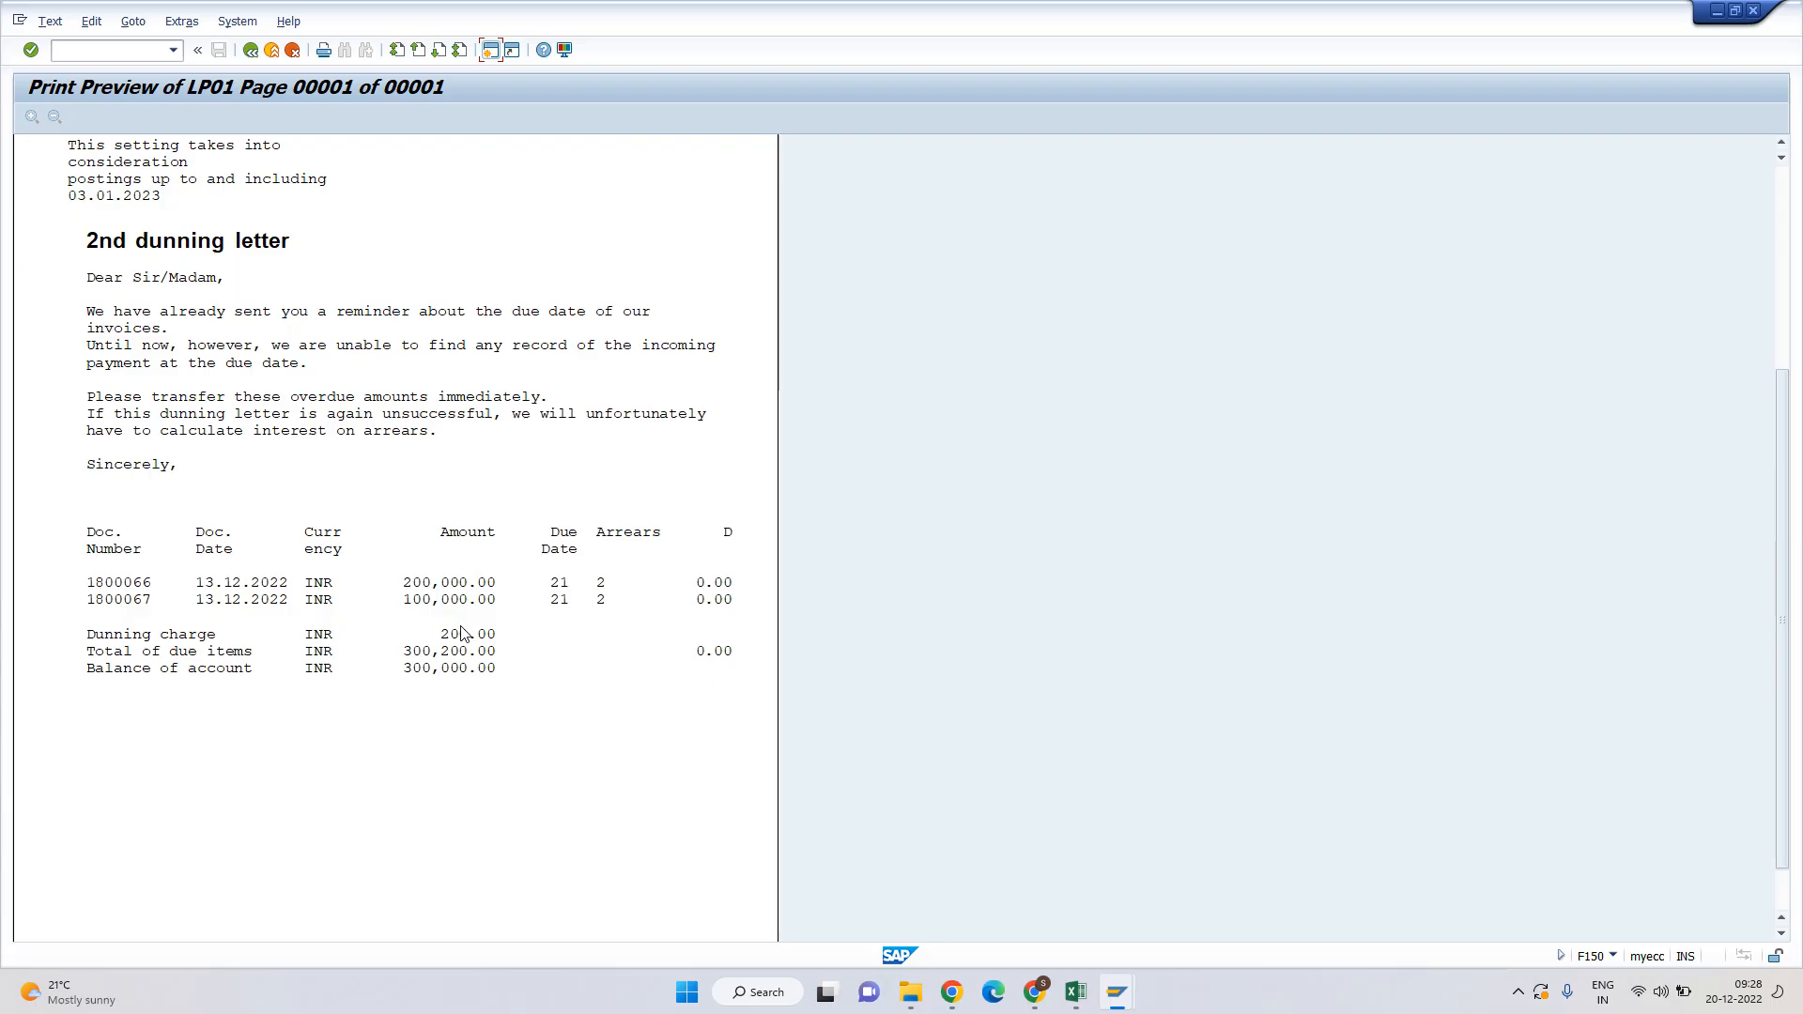
key(F3)
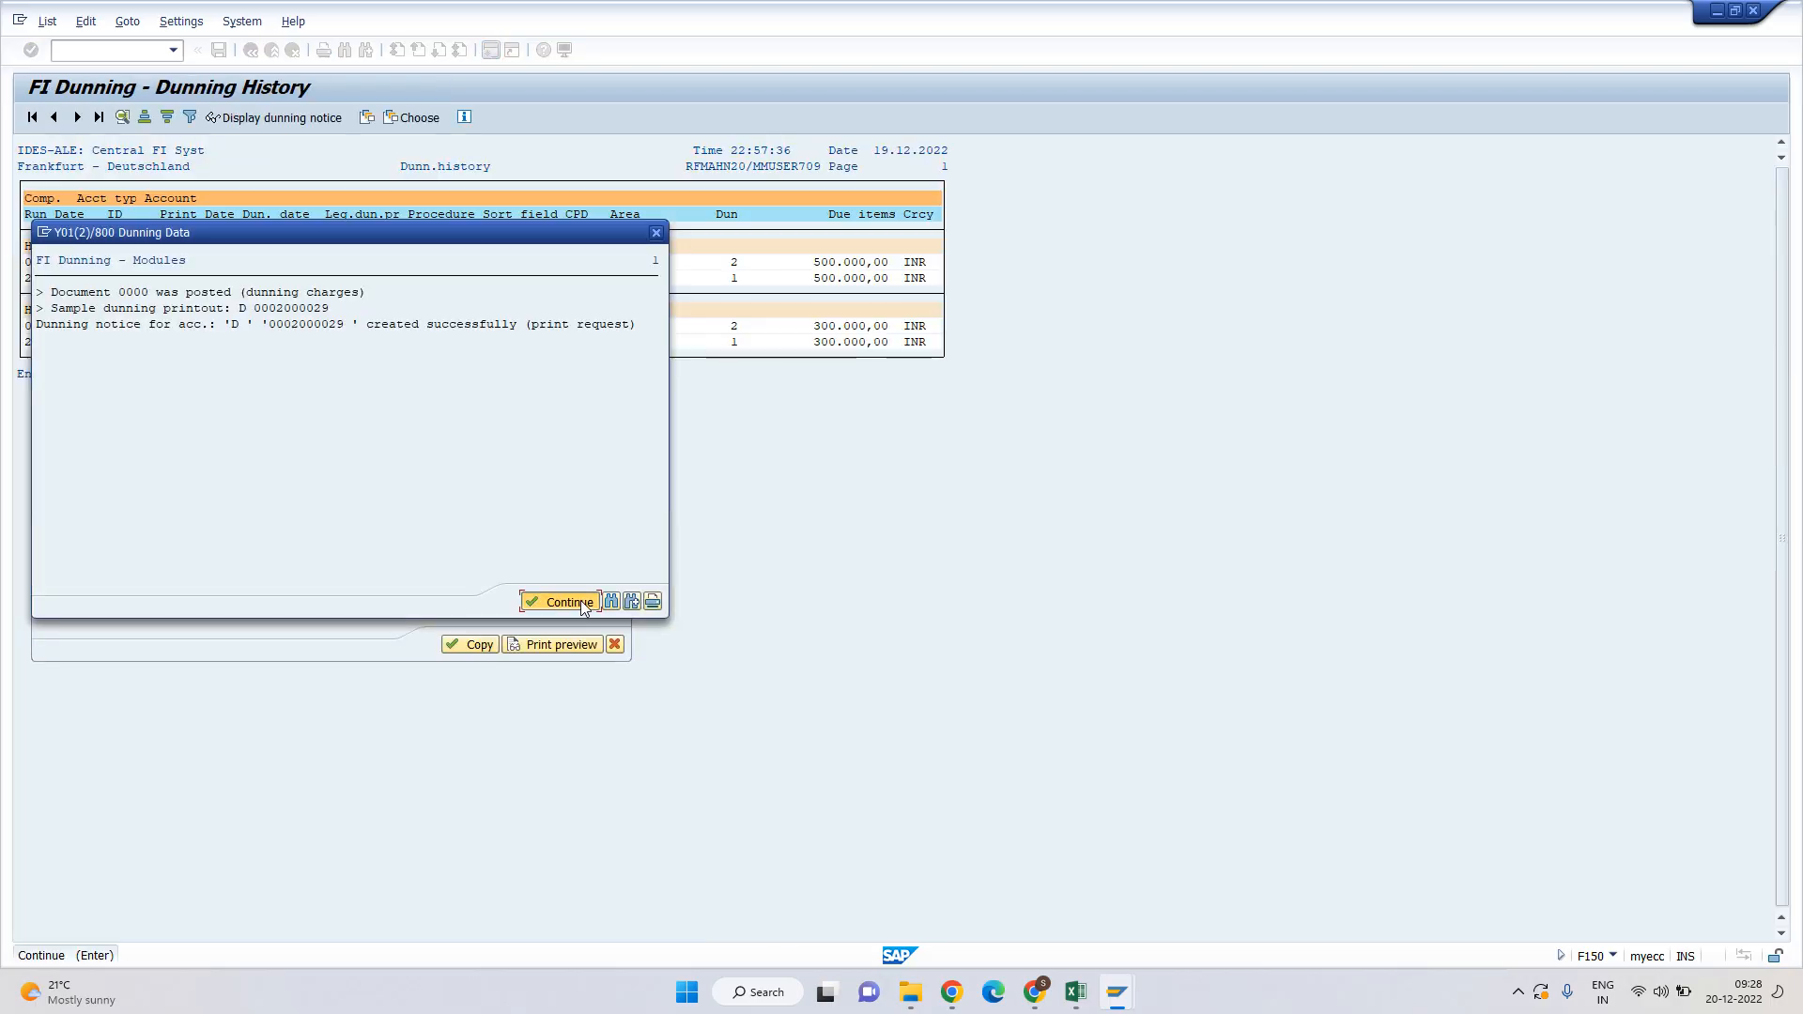
click(580, 602)
Leave the dunning history and refresh the customer line item list in the FBL5N window.
key(F3)
key(F3)
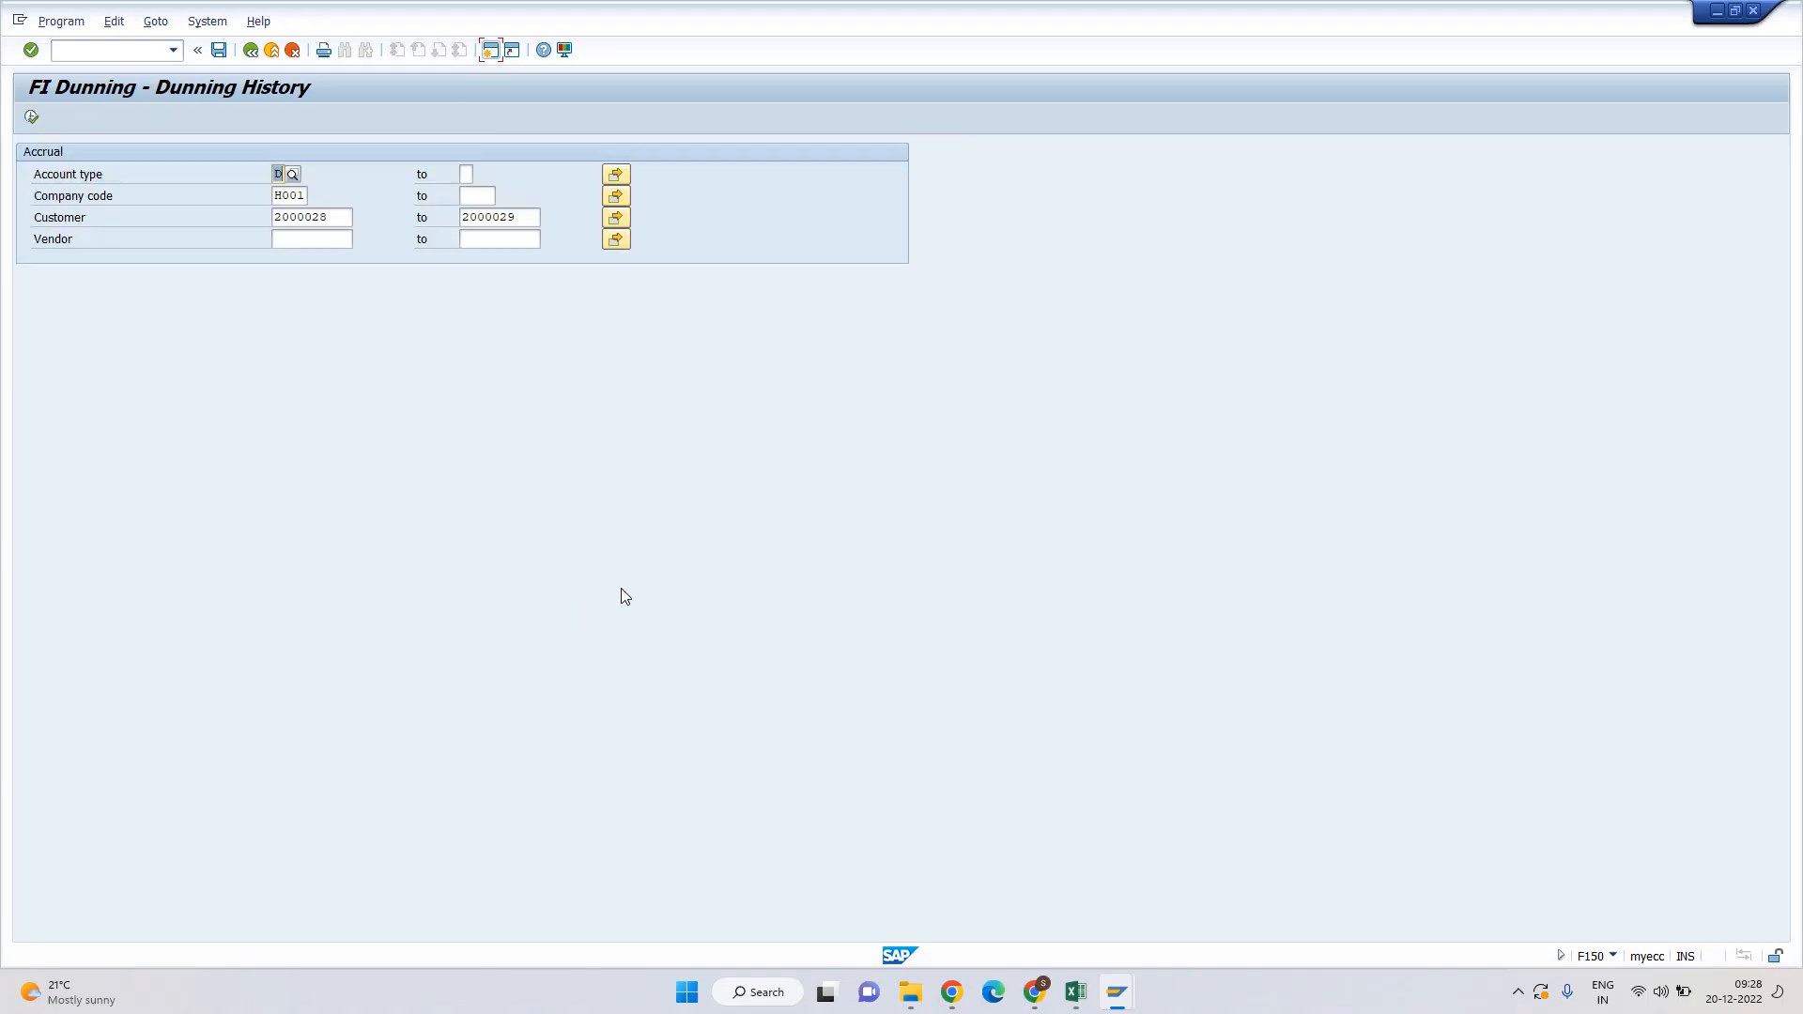
key(alt+Tab)
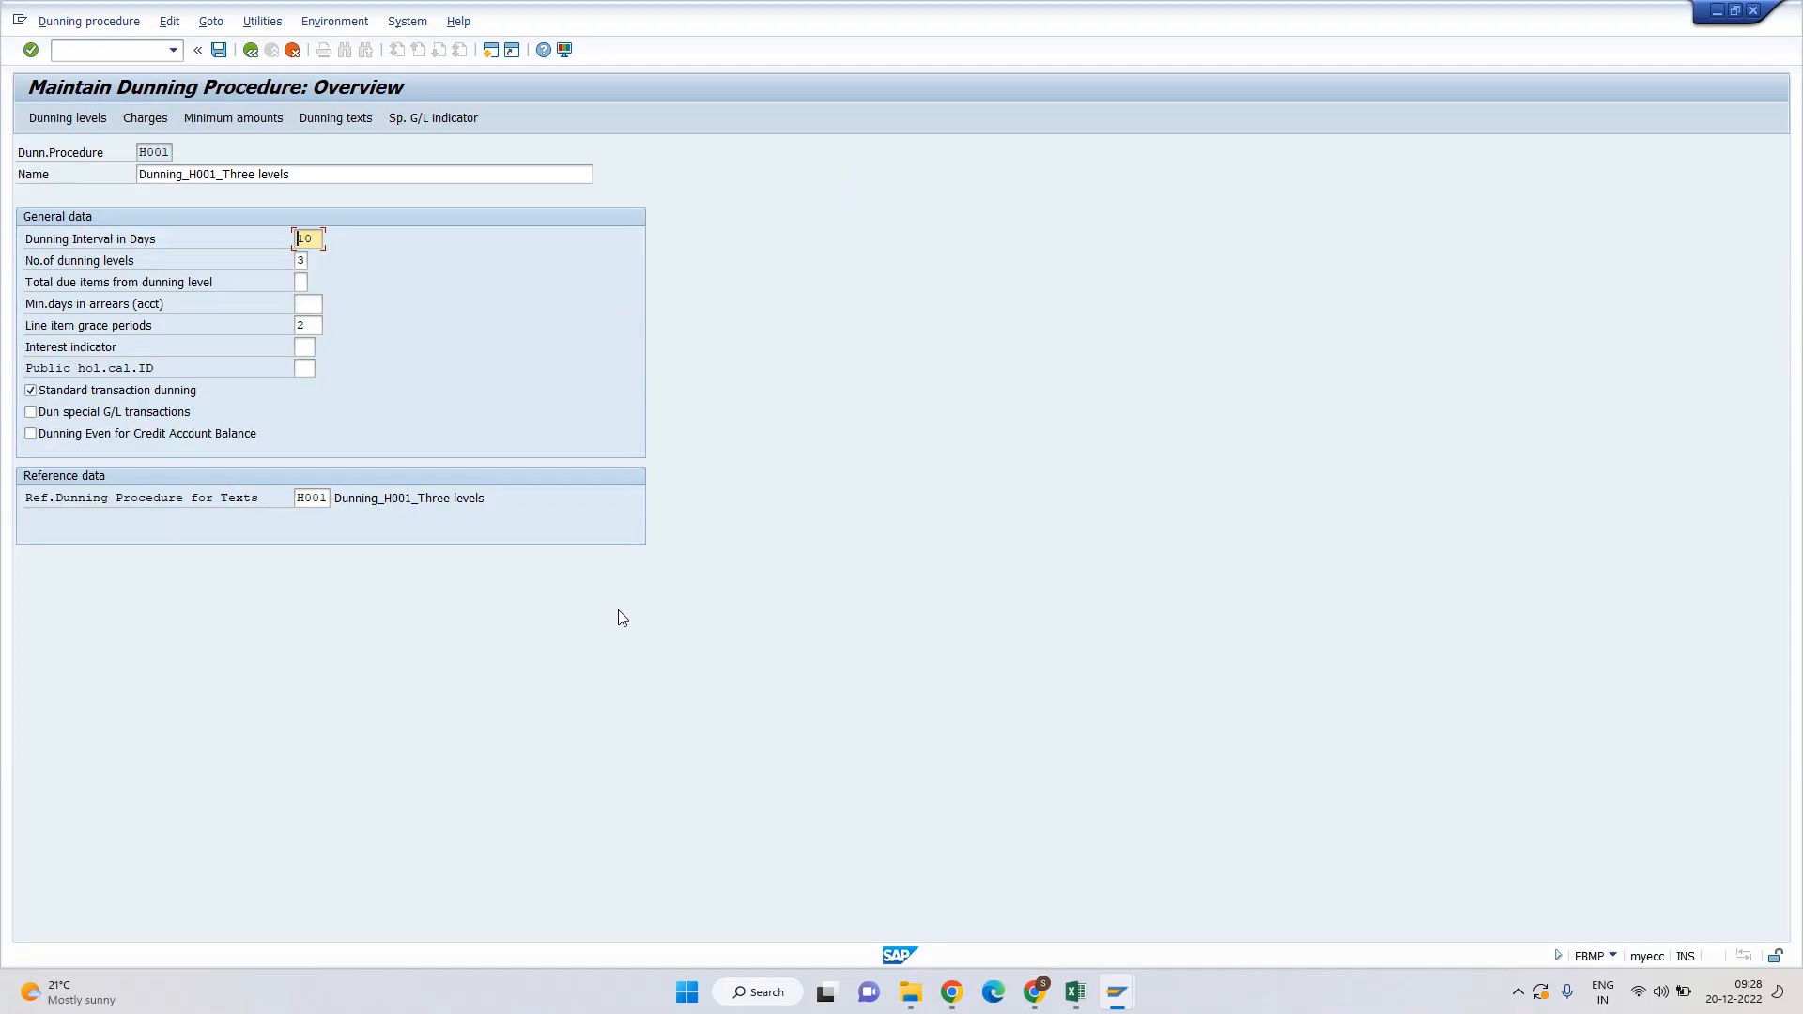
key(alt+Tab)
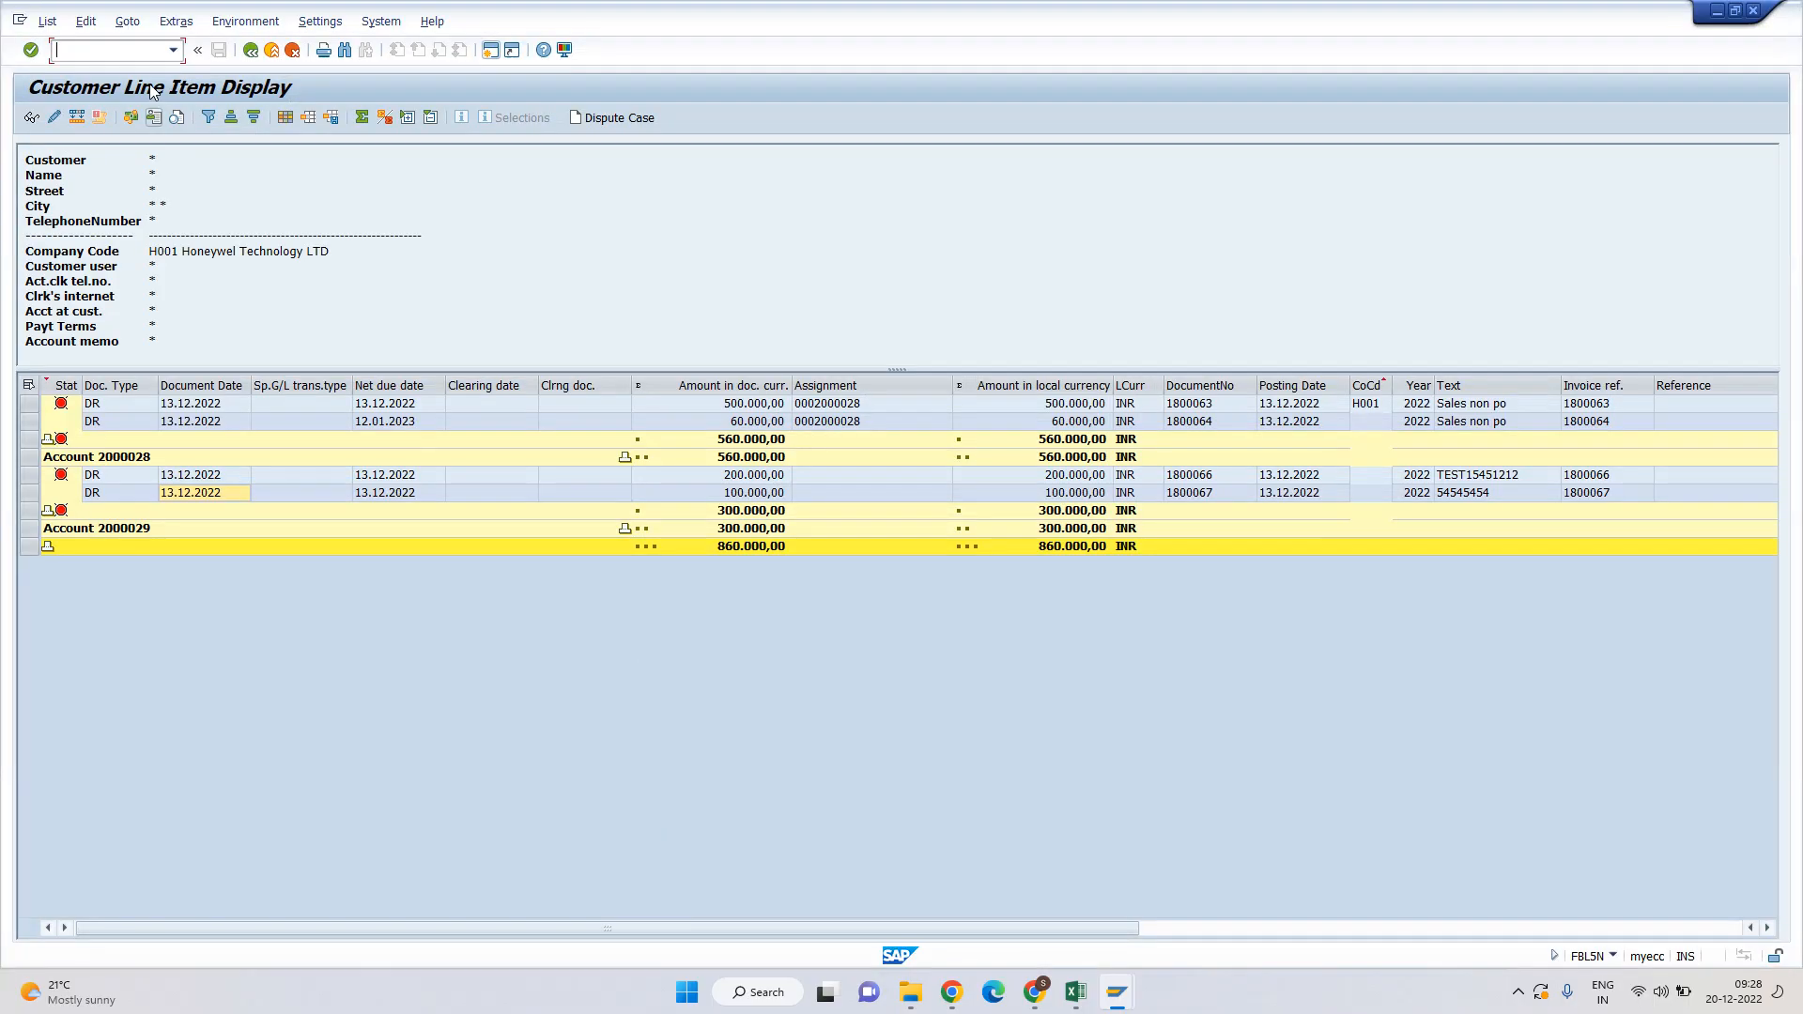
click(46, 21)
click(57, 68)
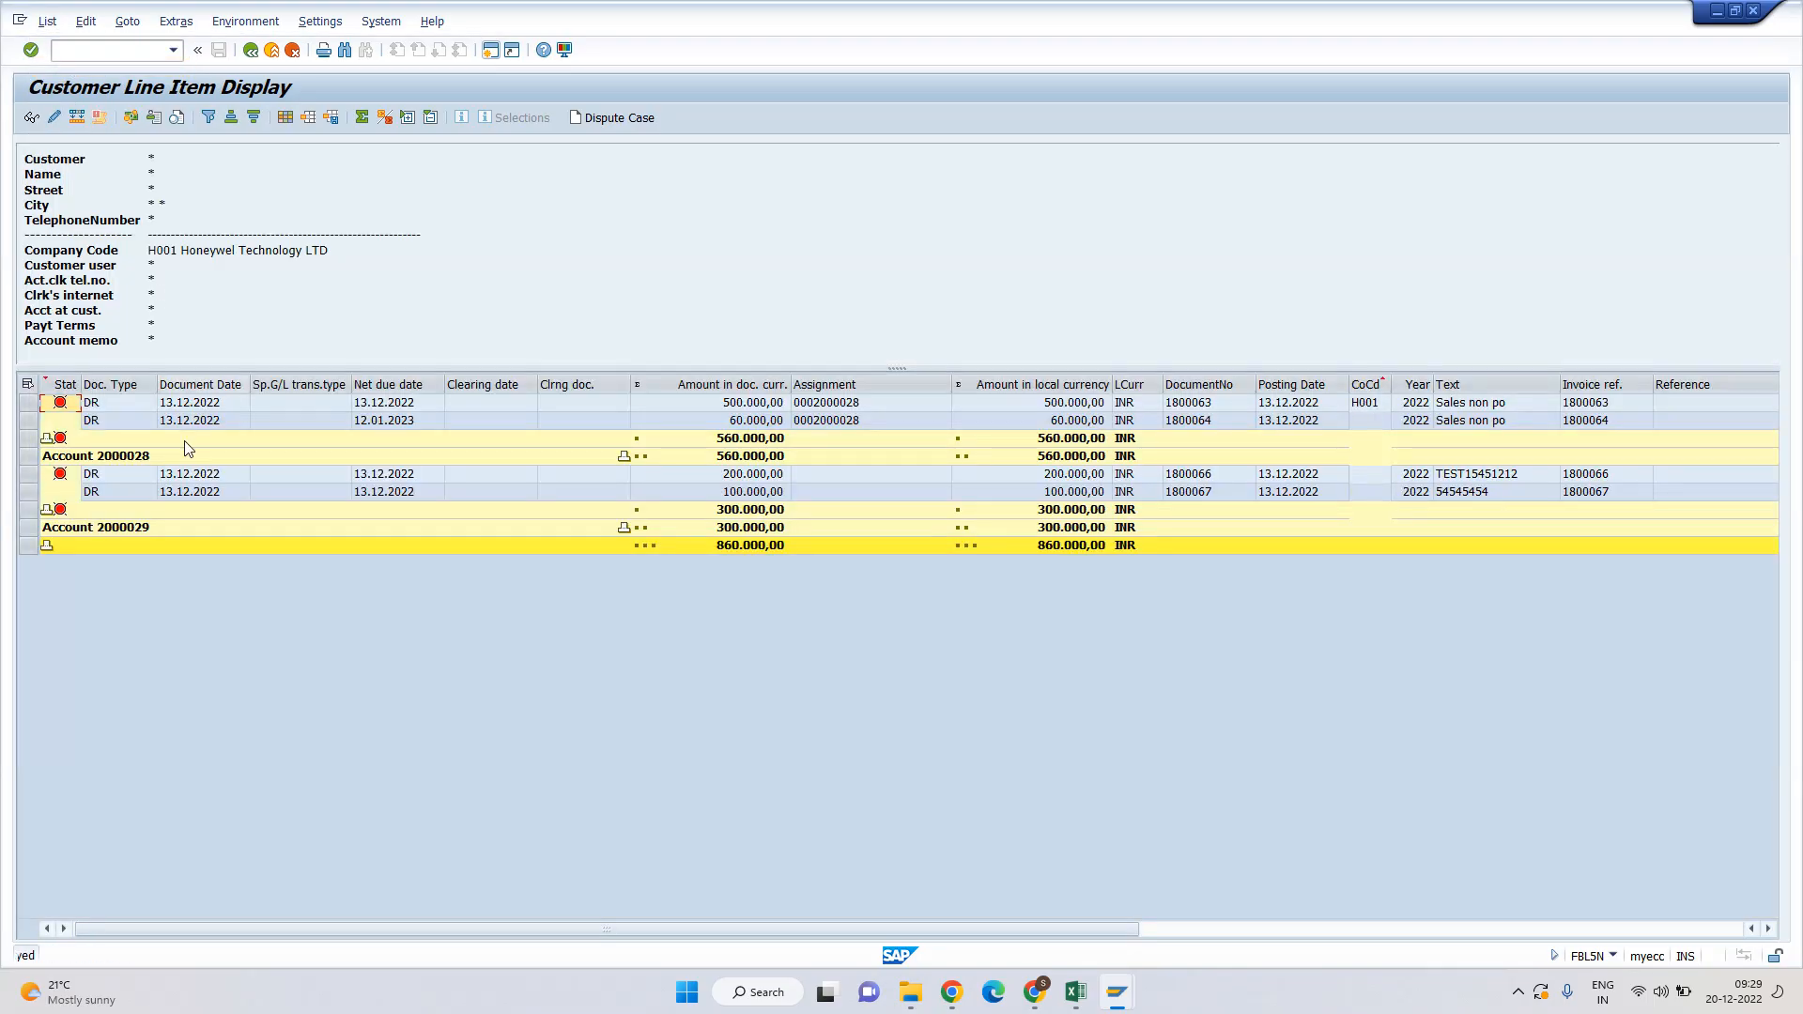
Open line item document 1800063 and check its last dunned date, 03.01.2023.
double_click(184, 408)
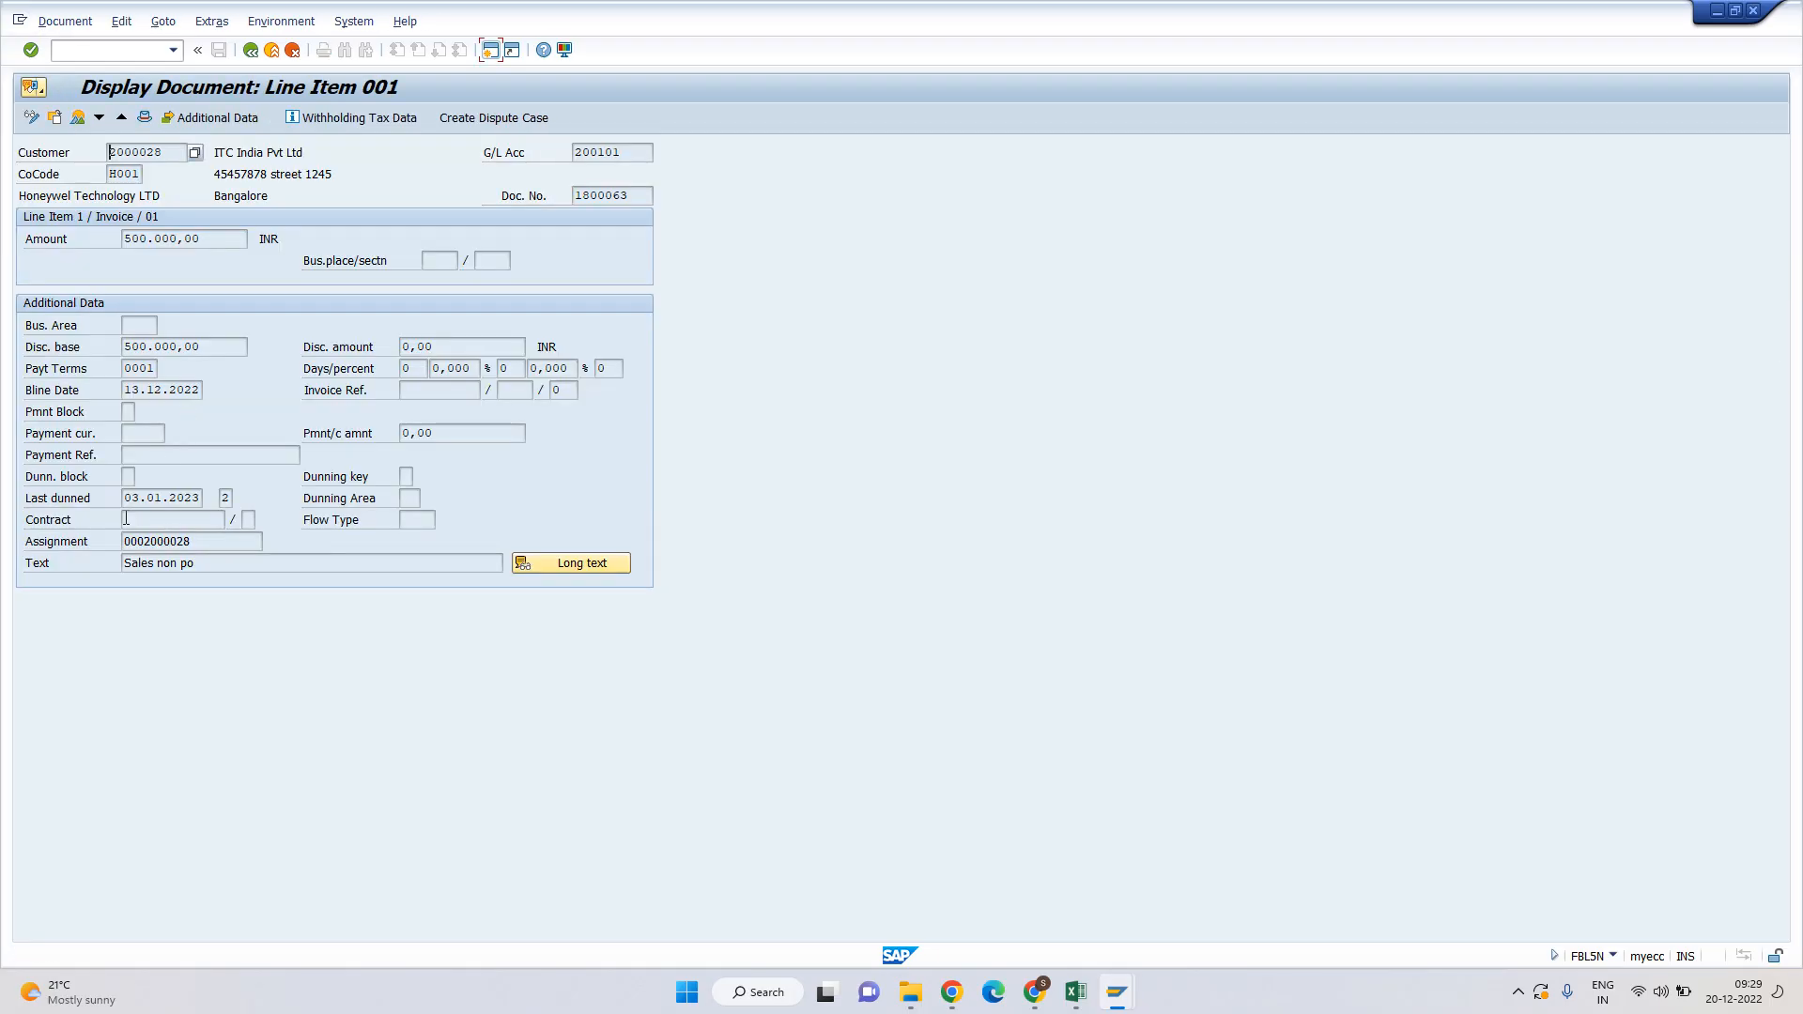
drag(125, 492, 200, 496)
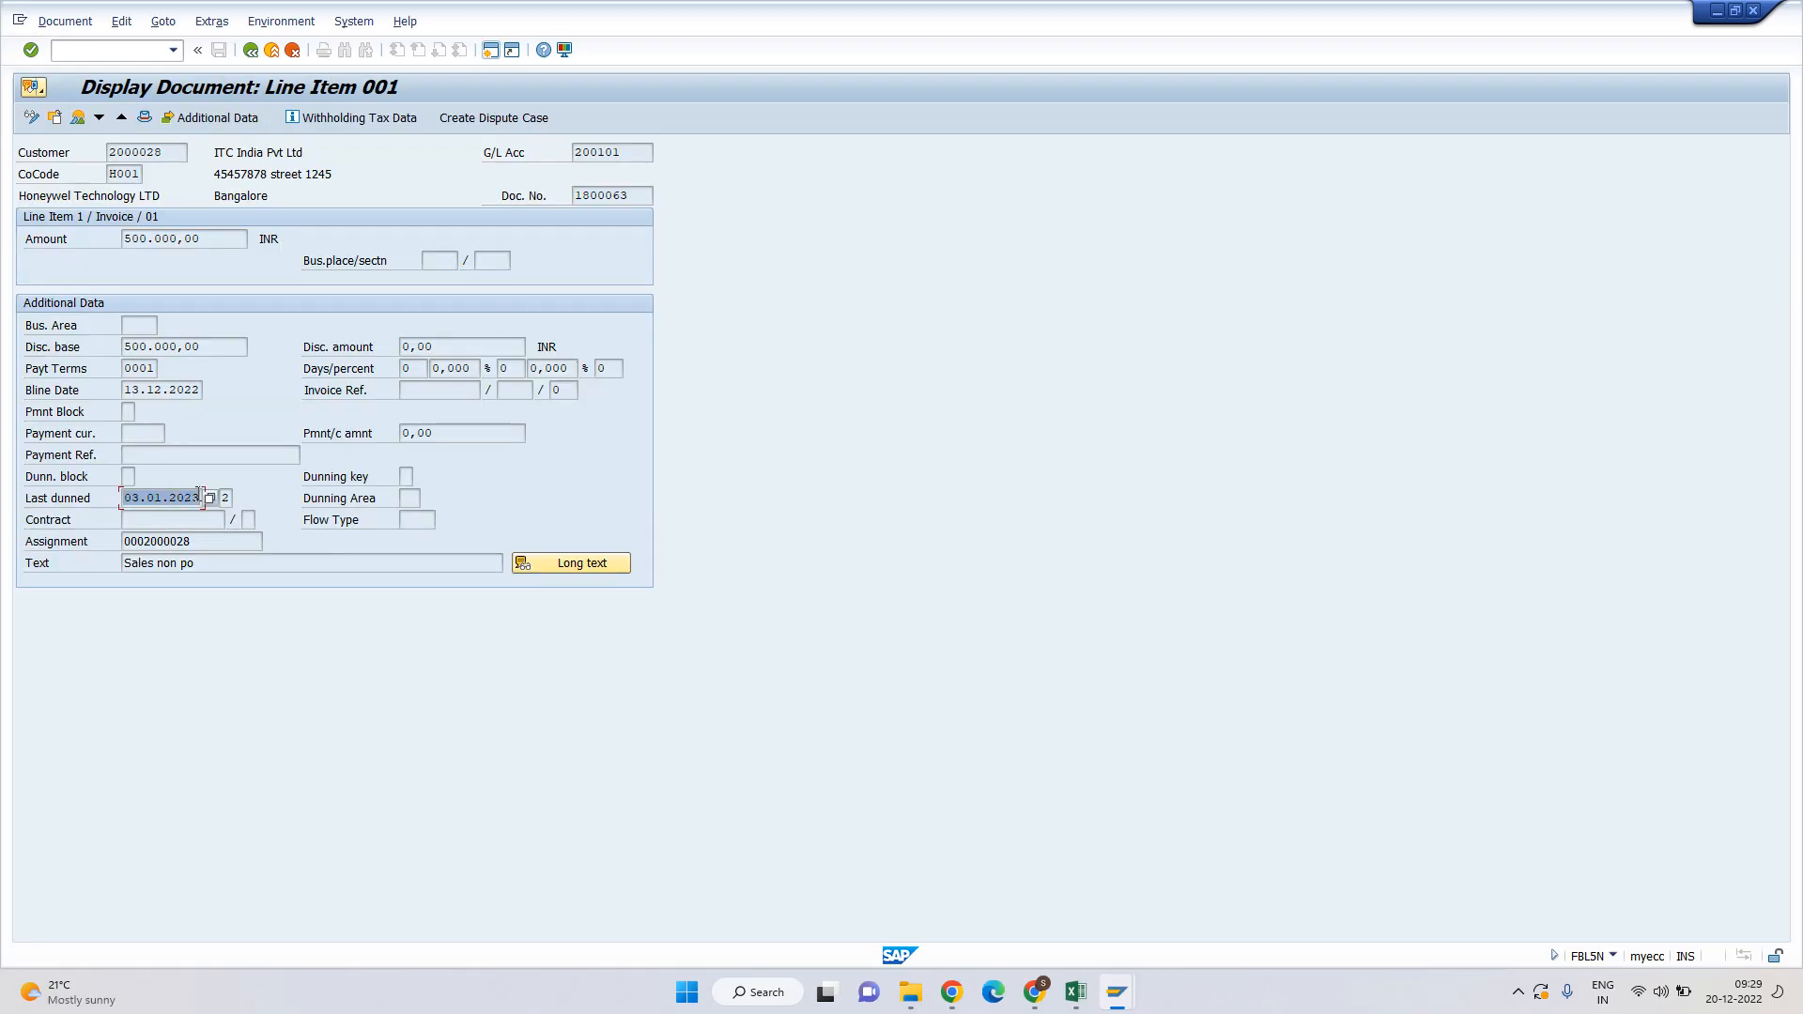
click(142, 498)
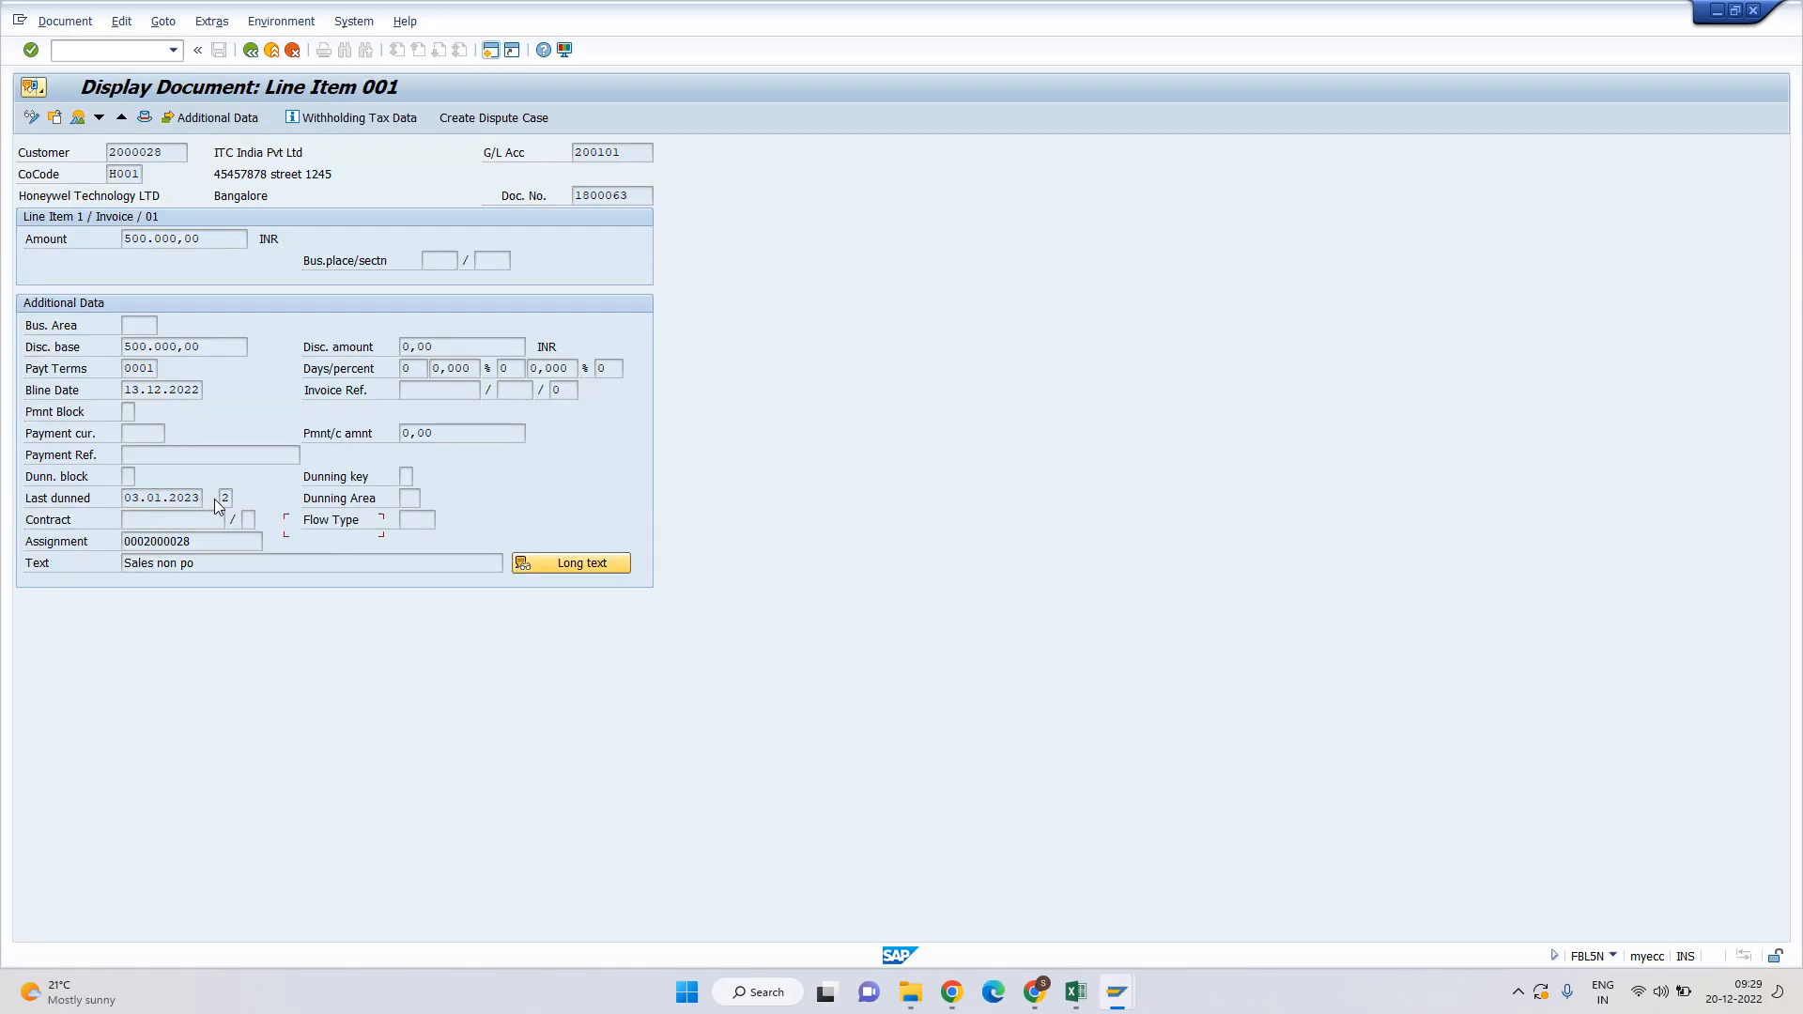
Check customer 2000028's dunning data: last dunned 03.01.2023 at dunning level 2.
key(super+Tab)
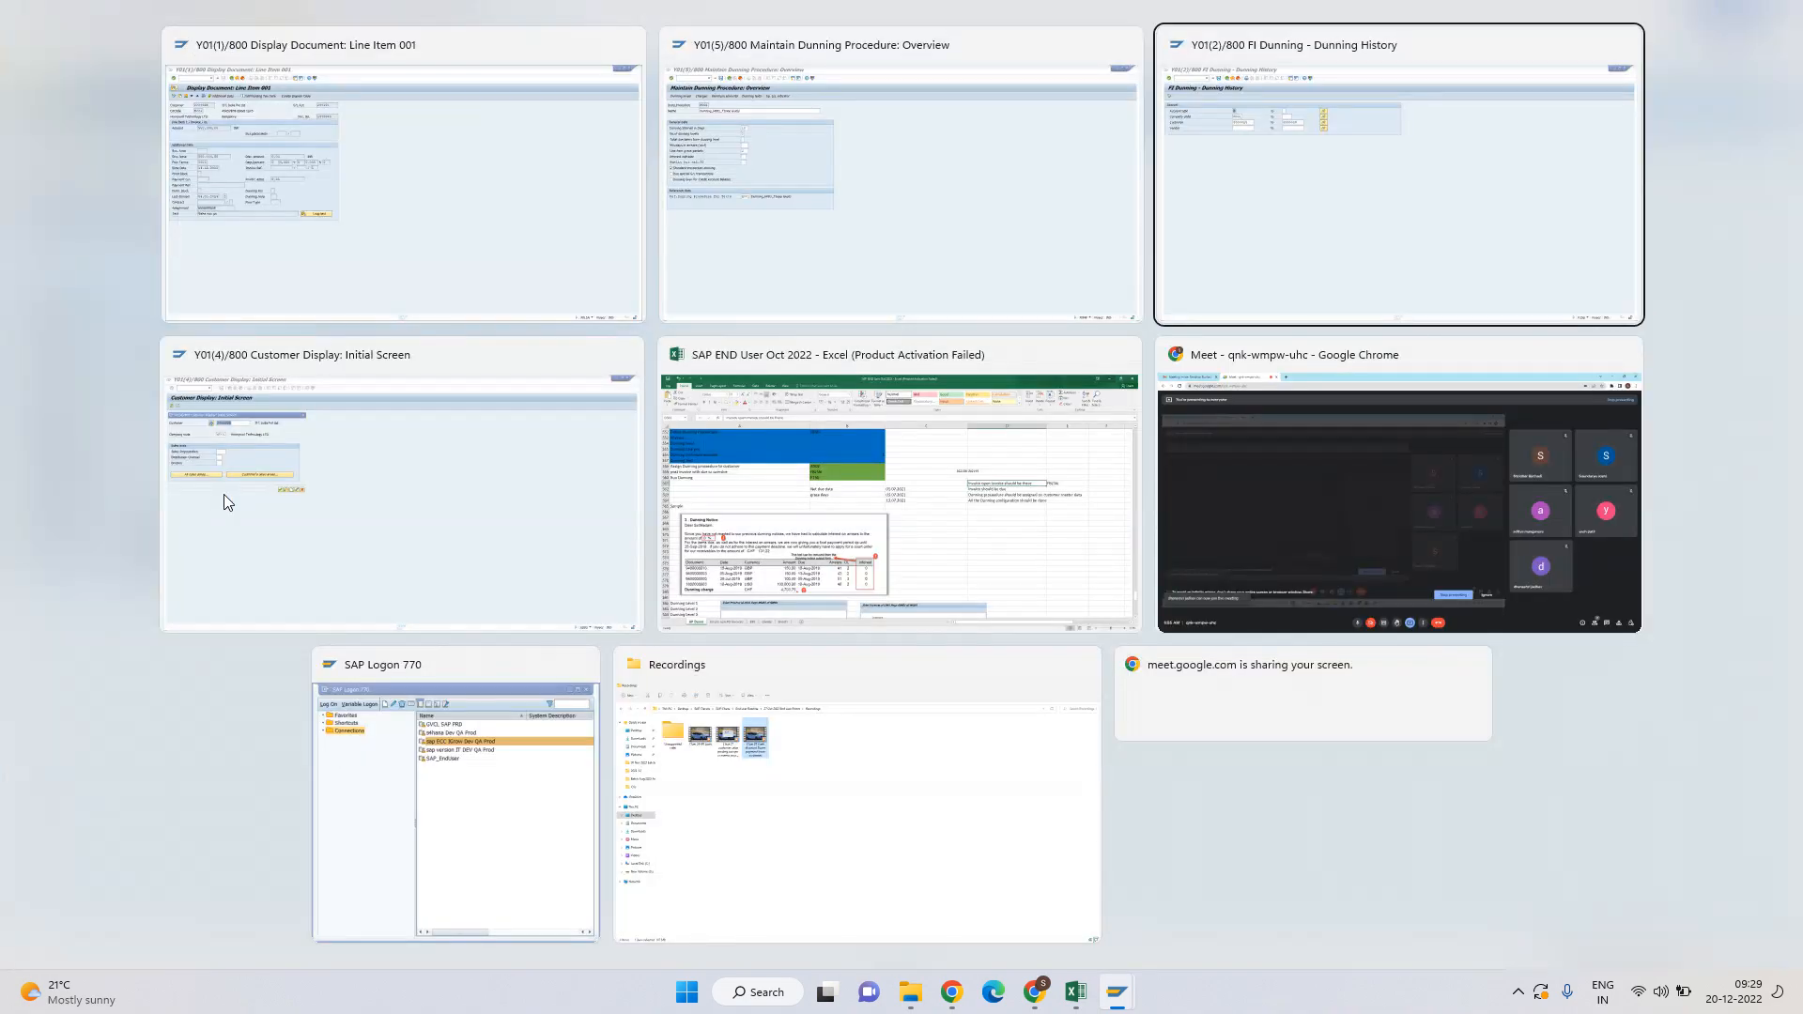
click(224, 494)
key(Return)
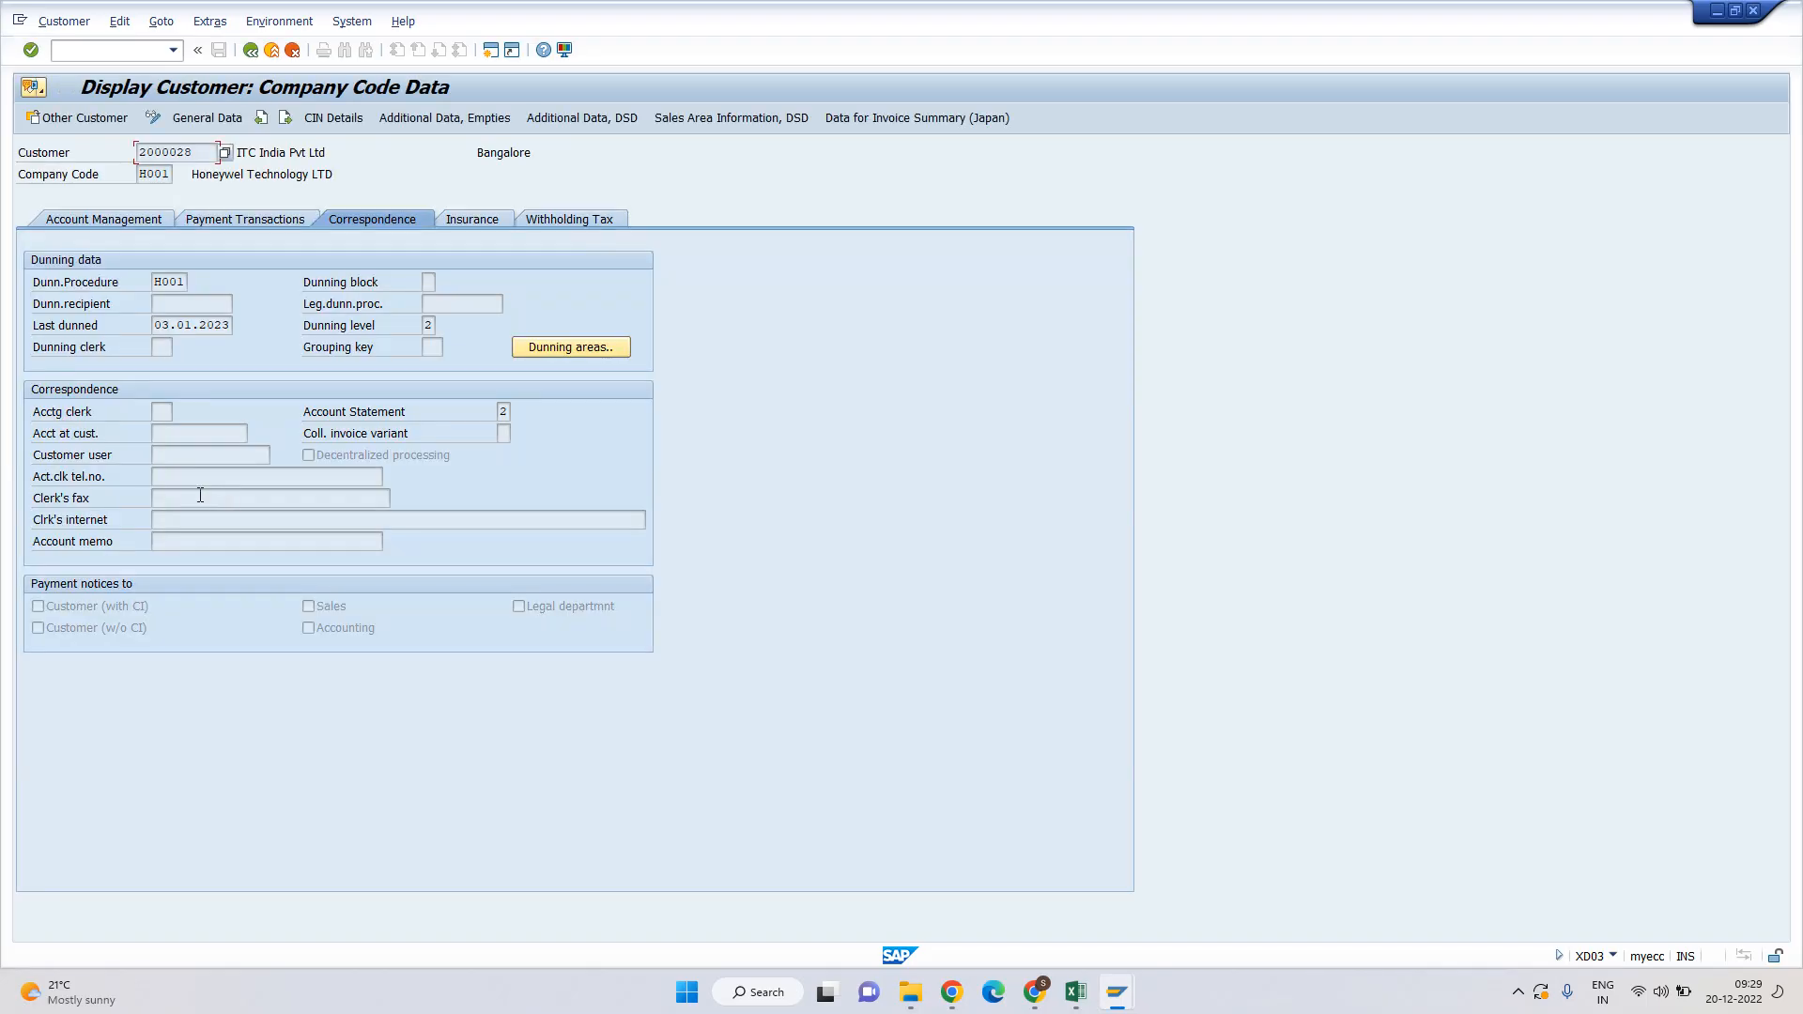
click(157, 325)
click(427, 324)
Return to the DUN01 run status dated 03.01.2023, then minimize SAP to the desktop.
key(super+Tab)
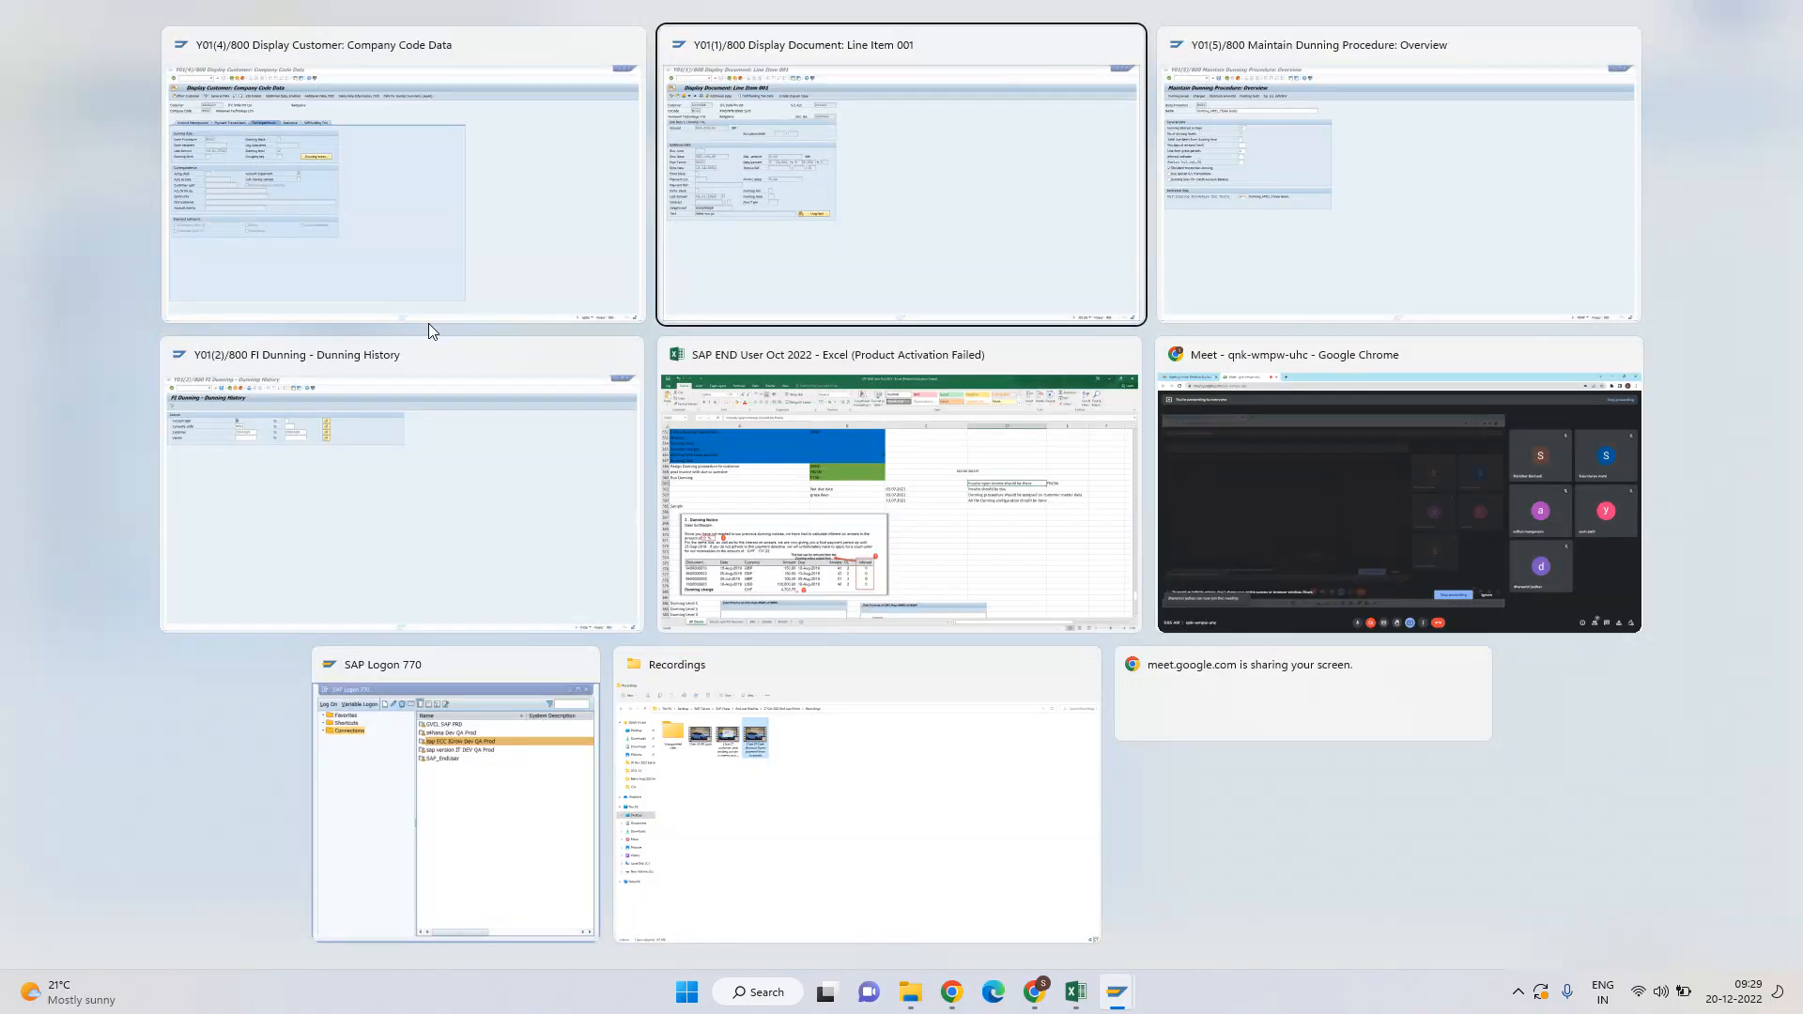
key(Right)
key(Return)
key(super+Tab)
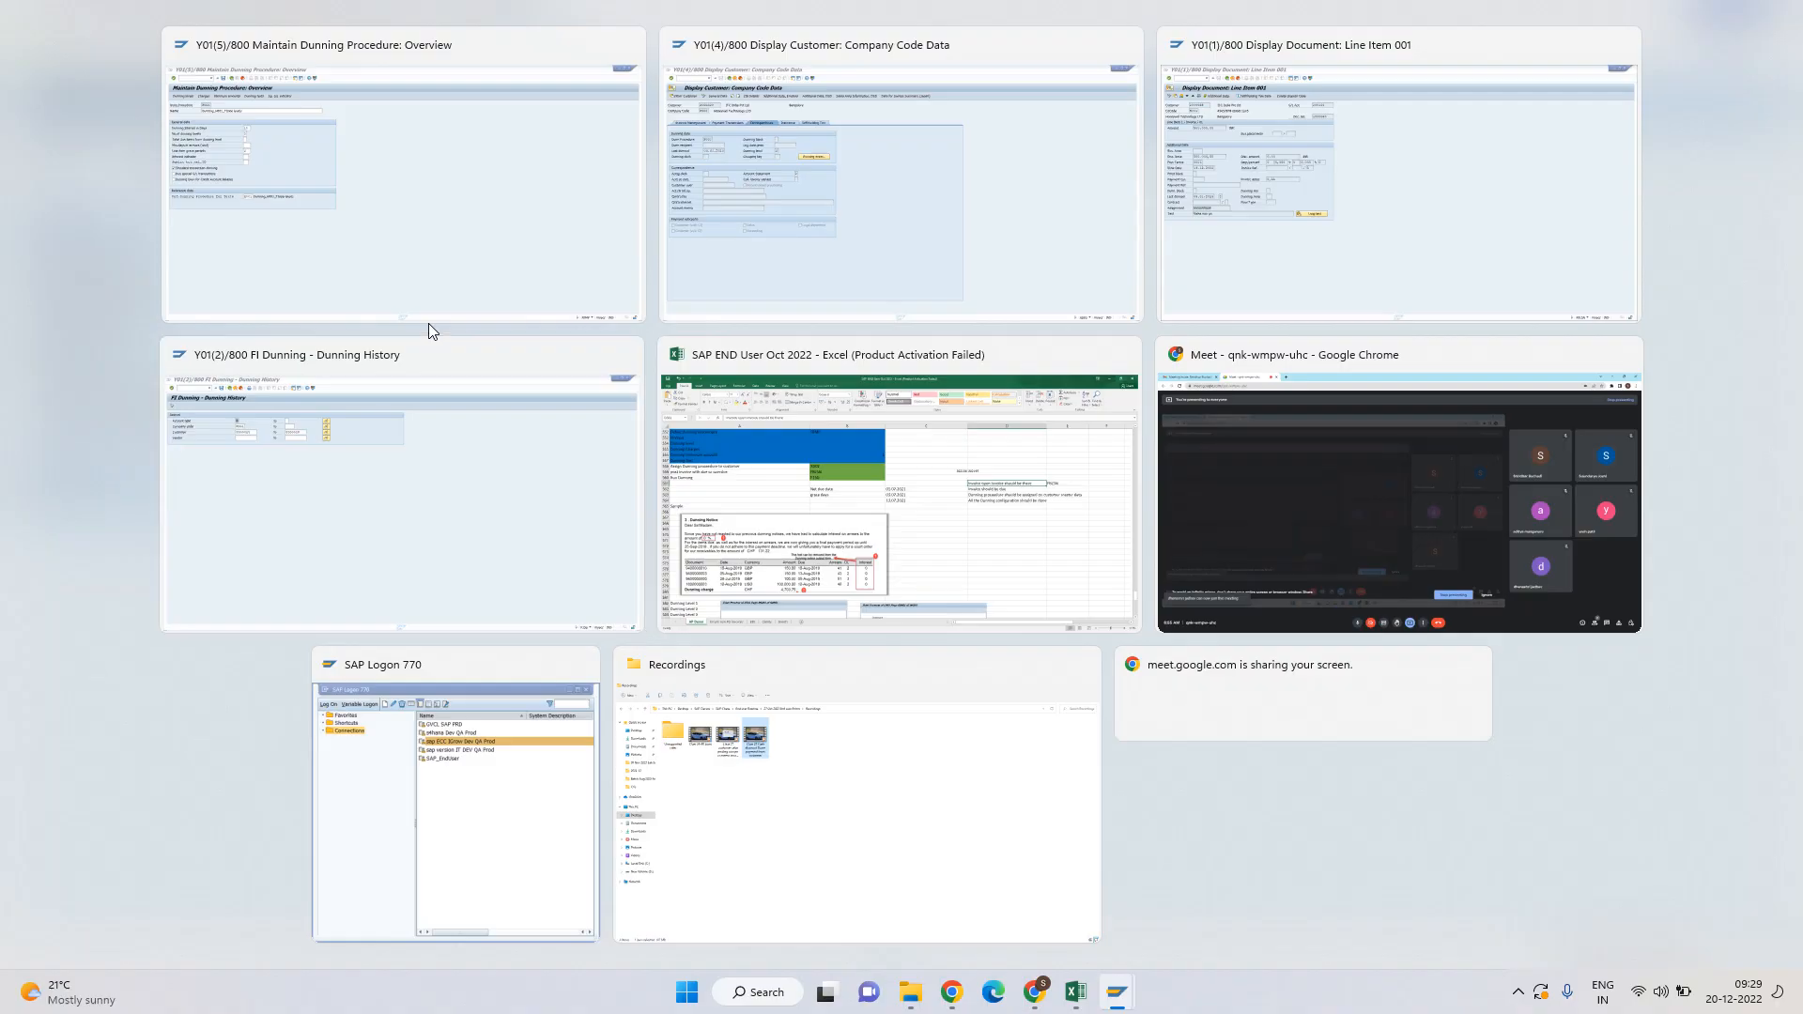
click(453, 444)
key(F3)
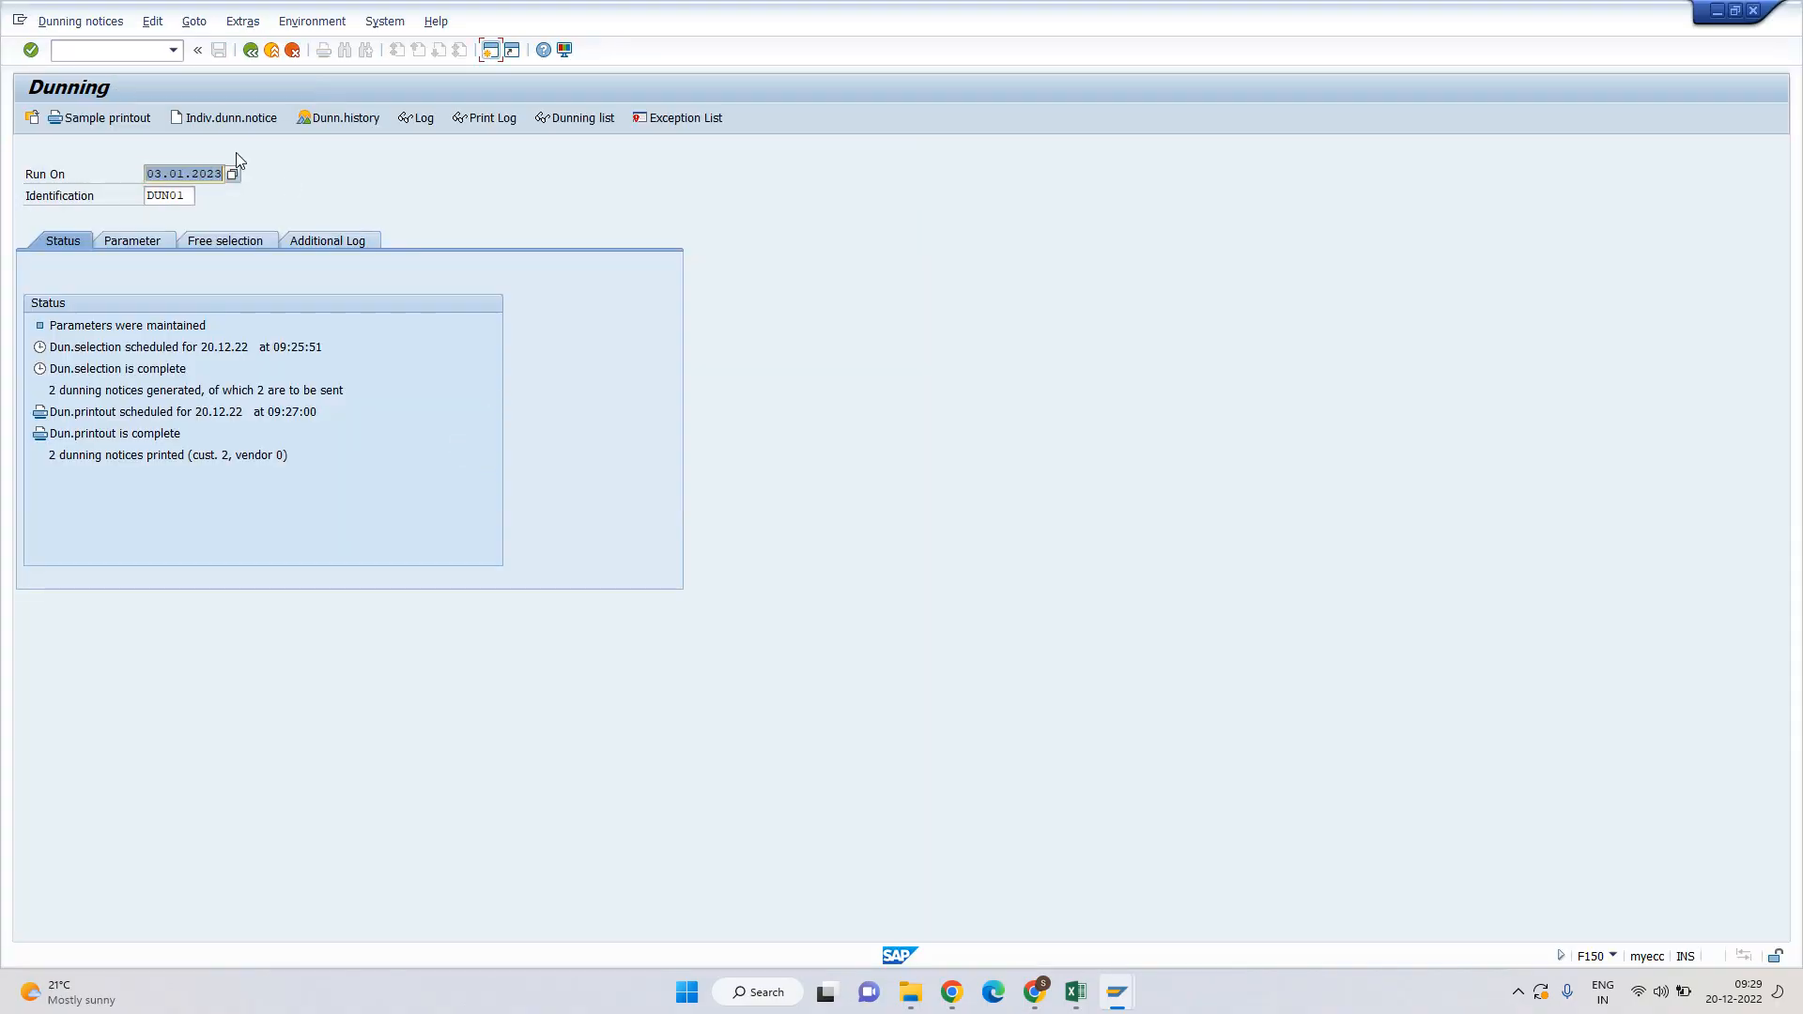
click(164, 172)
key(super+d)
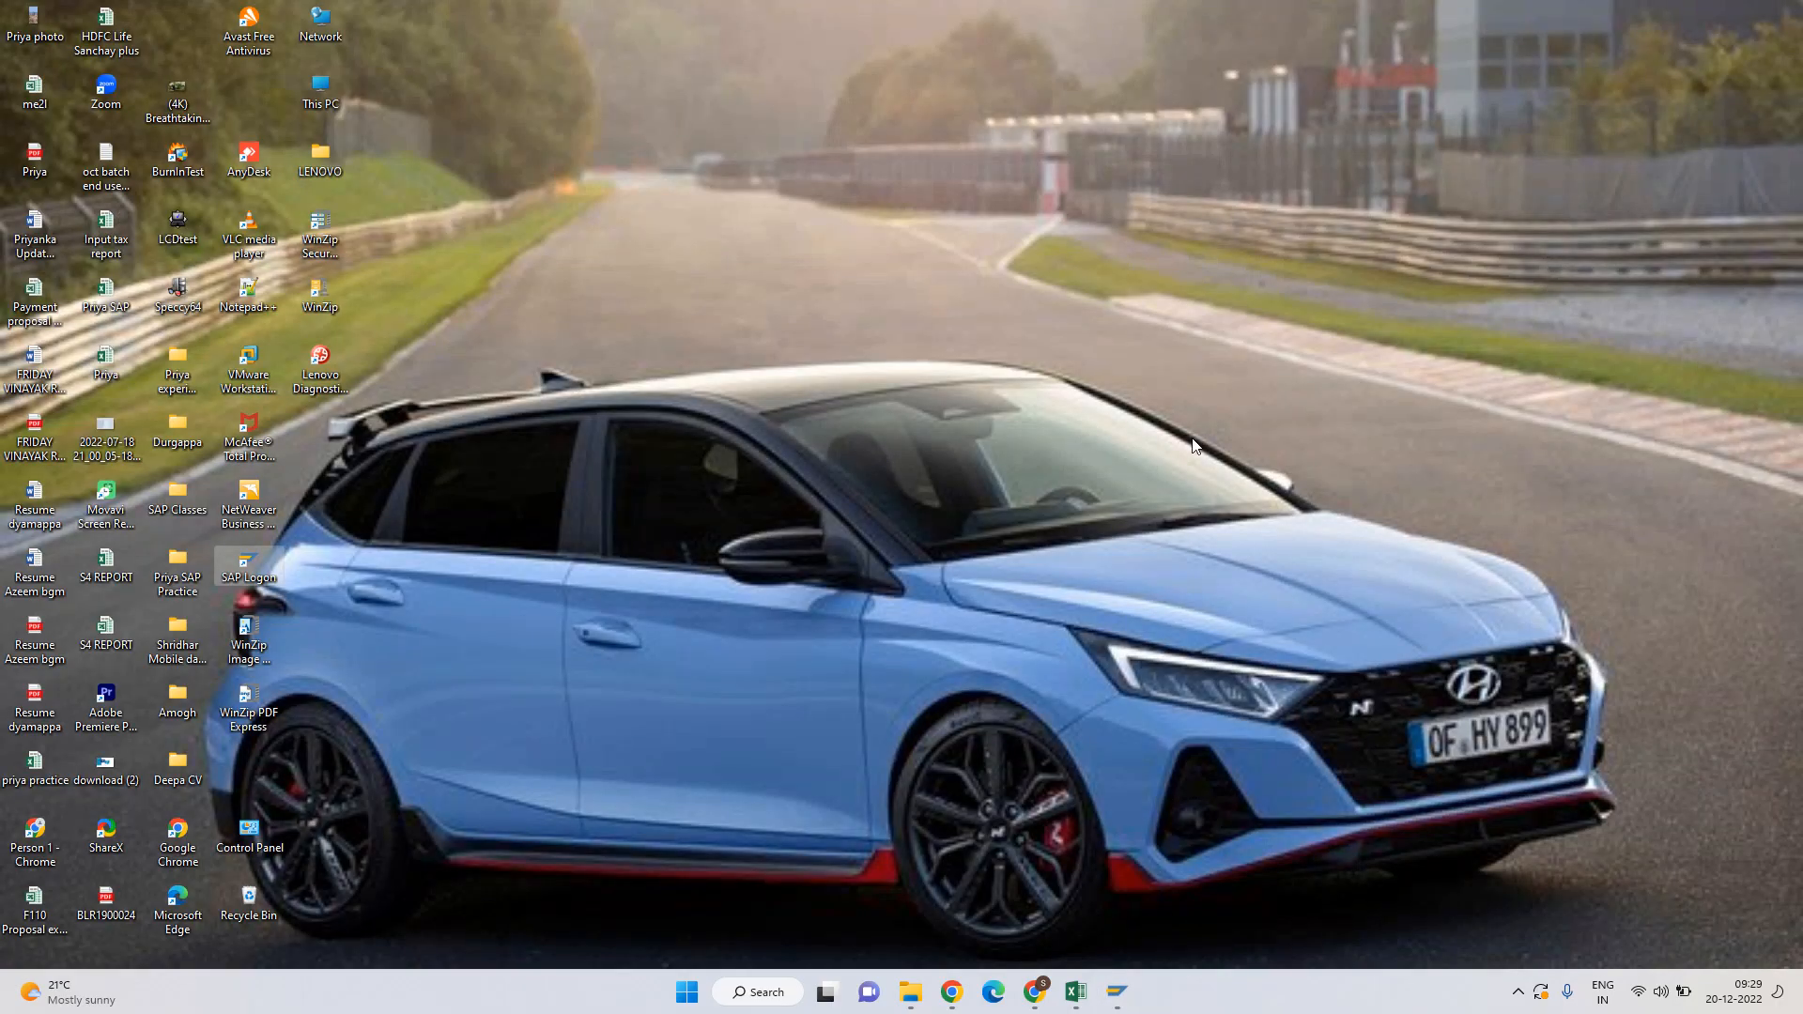